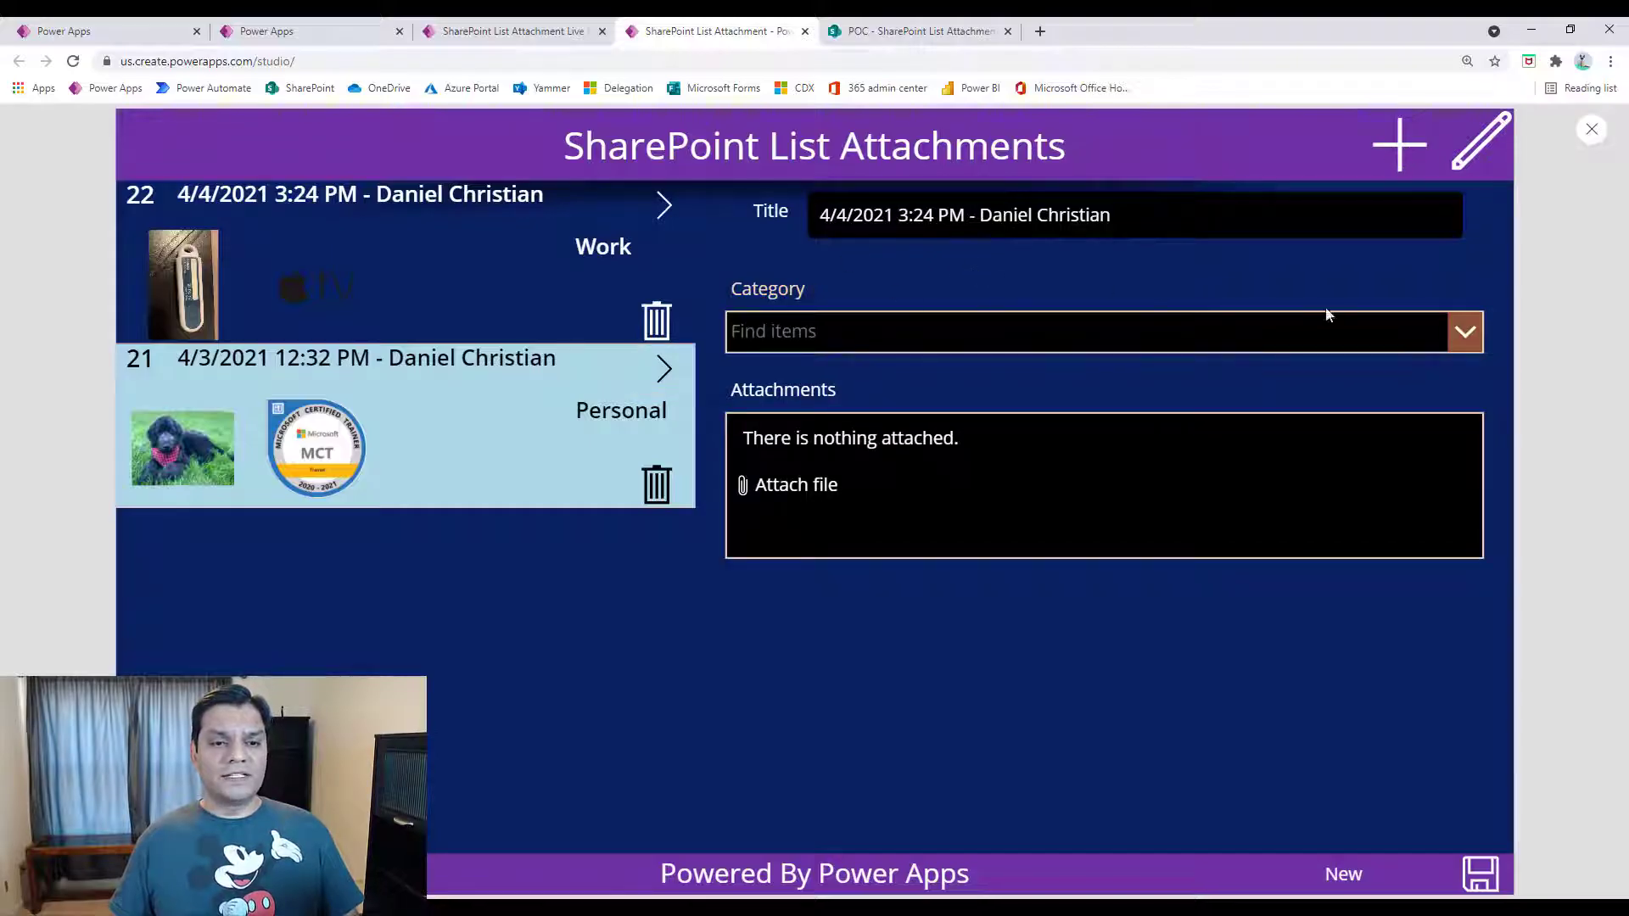
Set the new record's category to Work and attach IntroPic.jpg from the Pictures folder.
click(1463, 331)
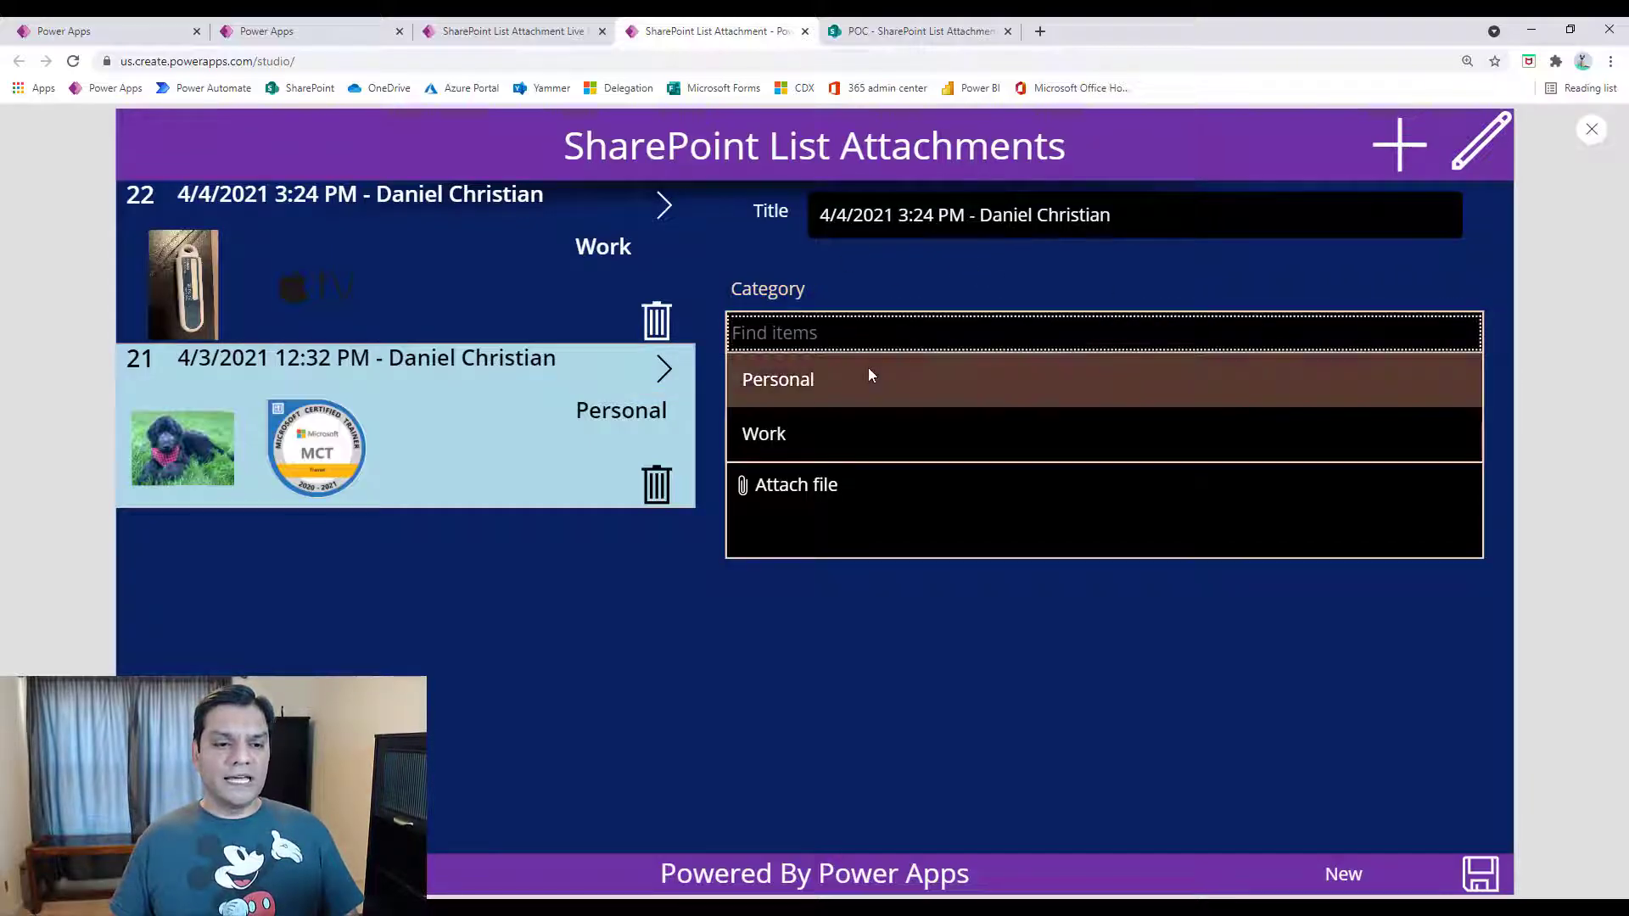
click(842, 425)
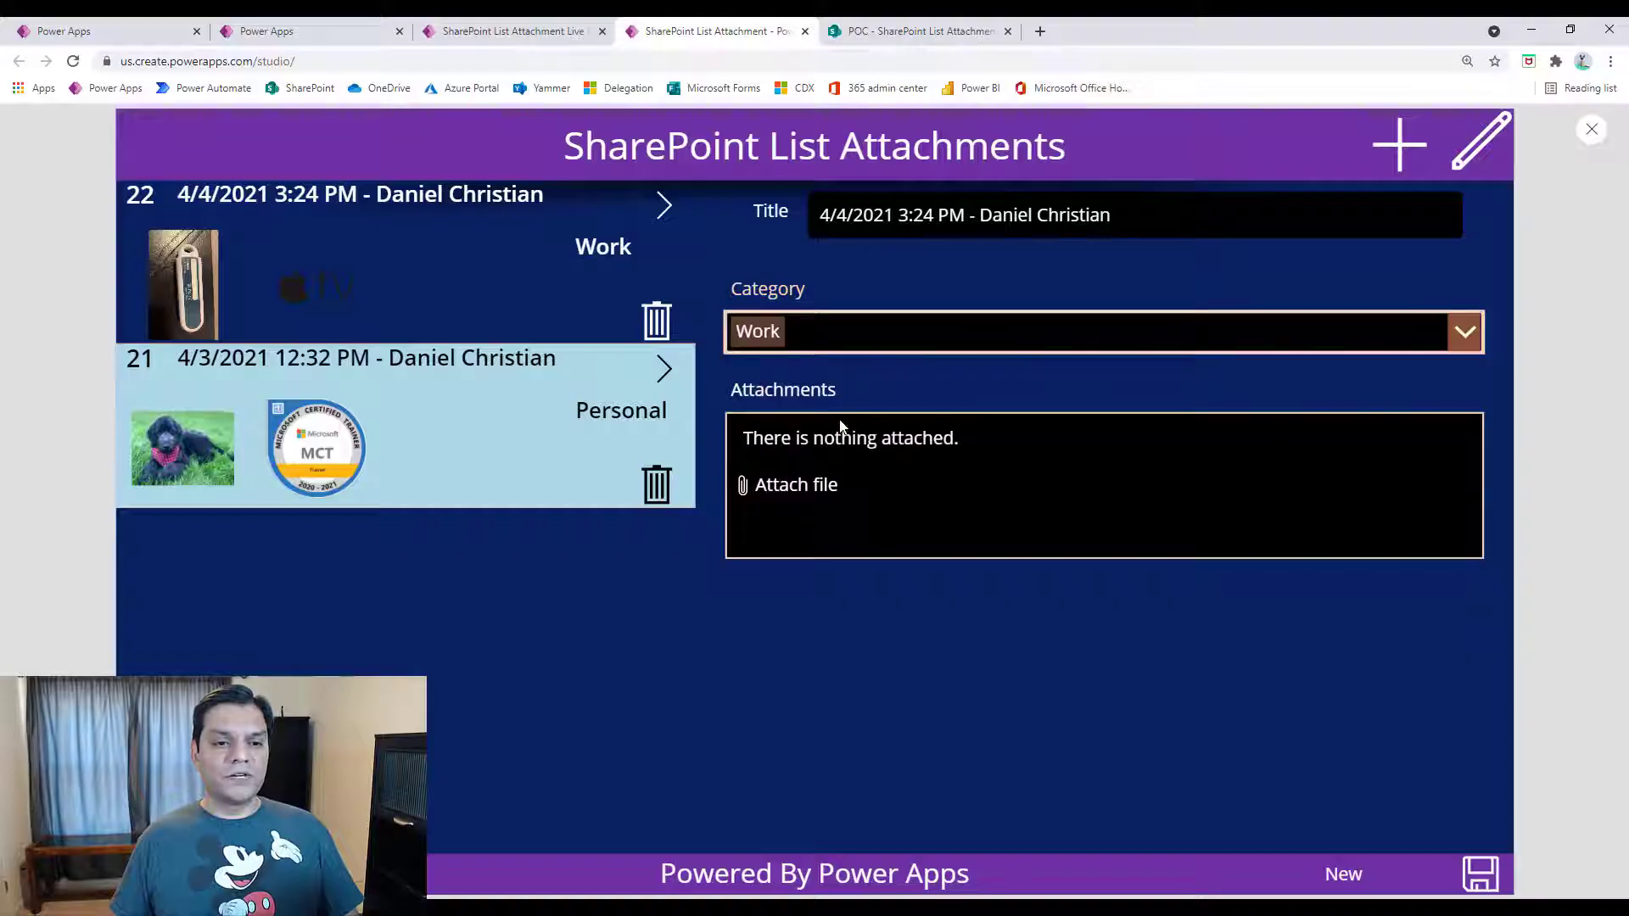
click(802, 498)
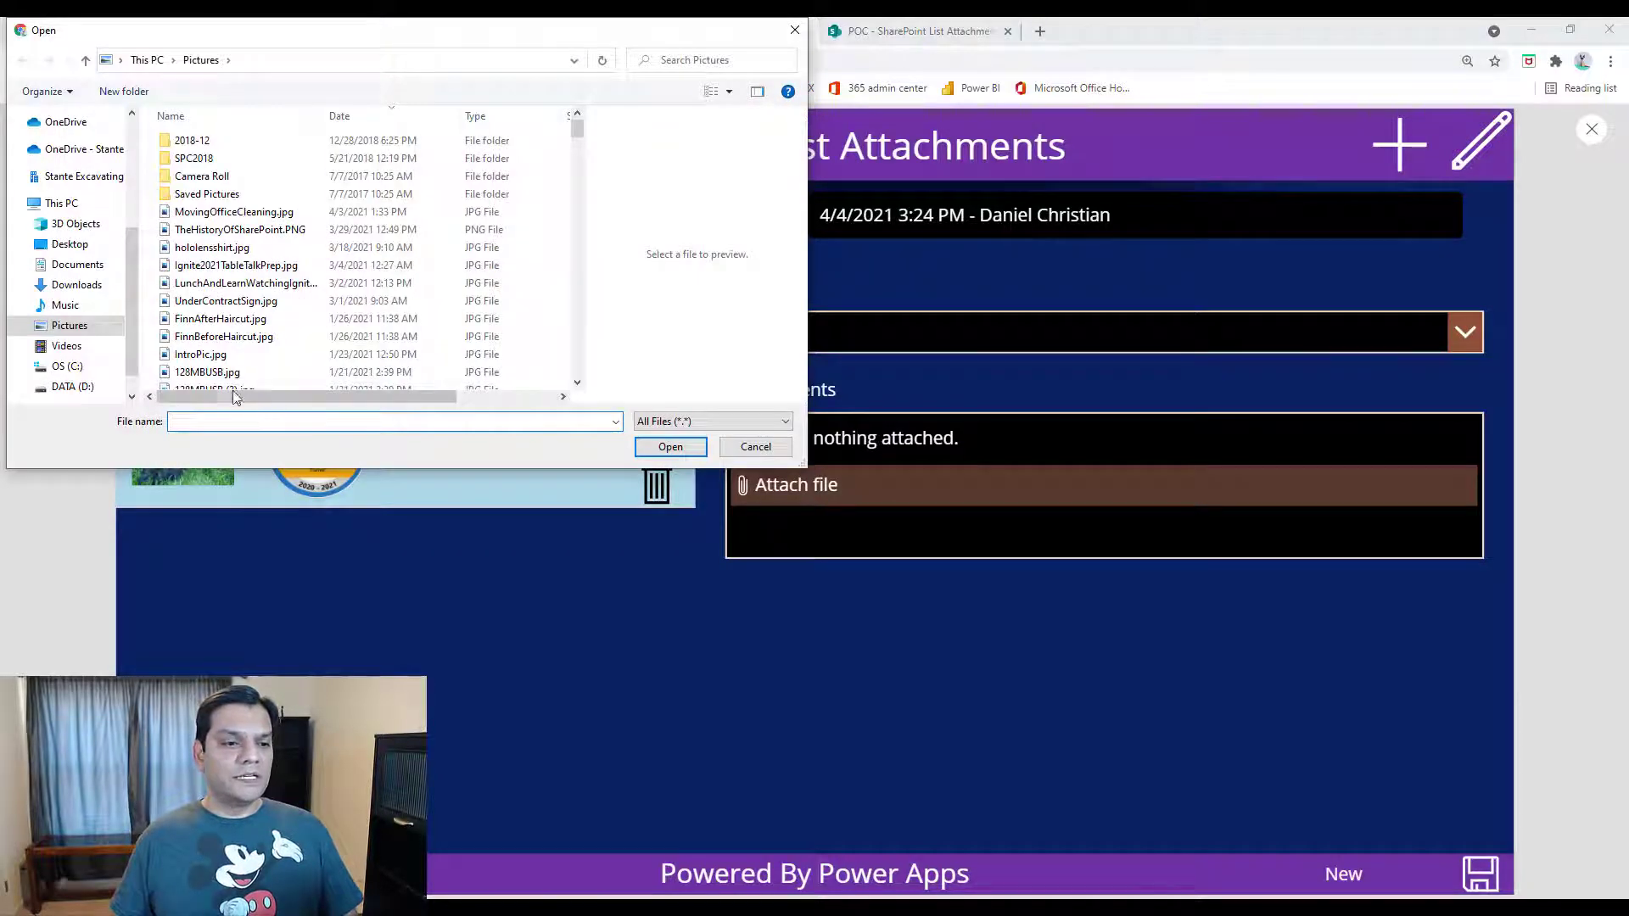
click(223, 357)
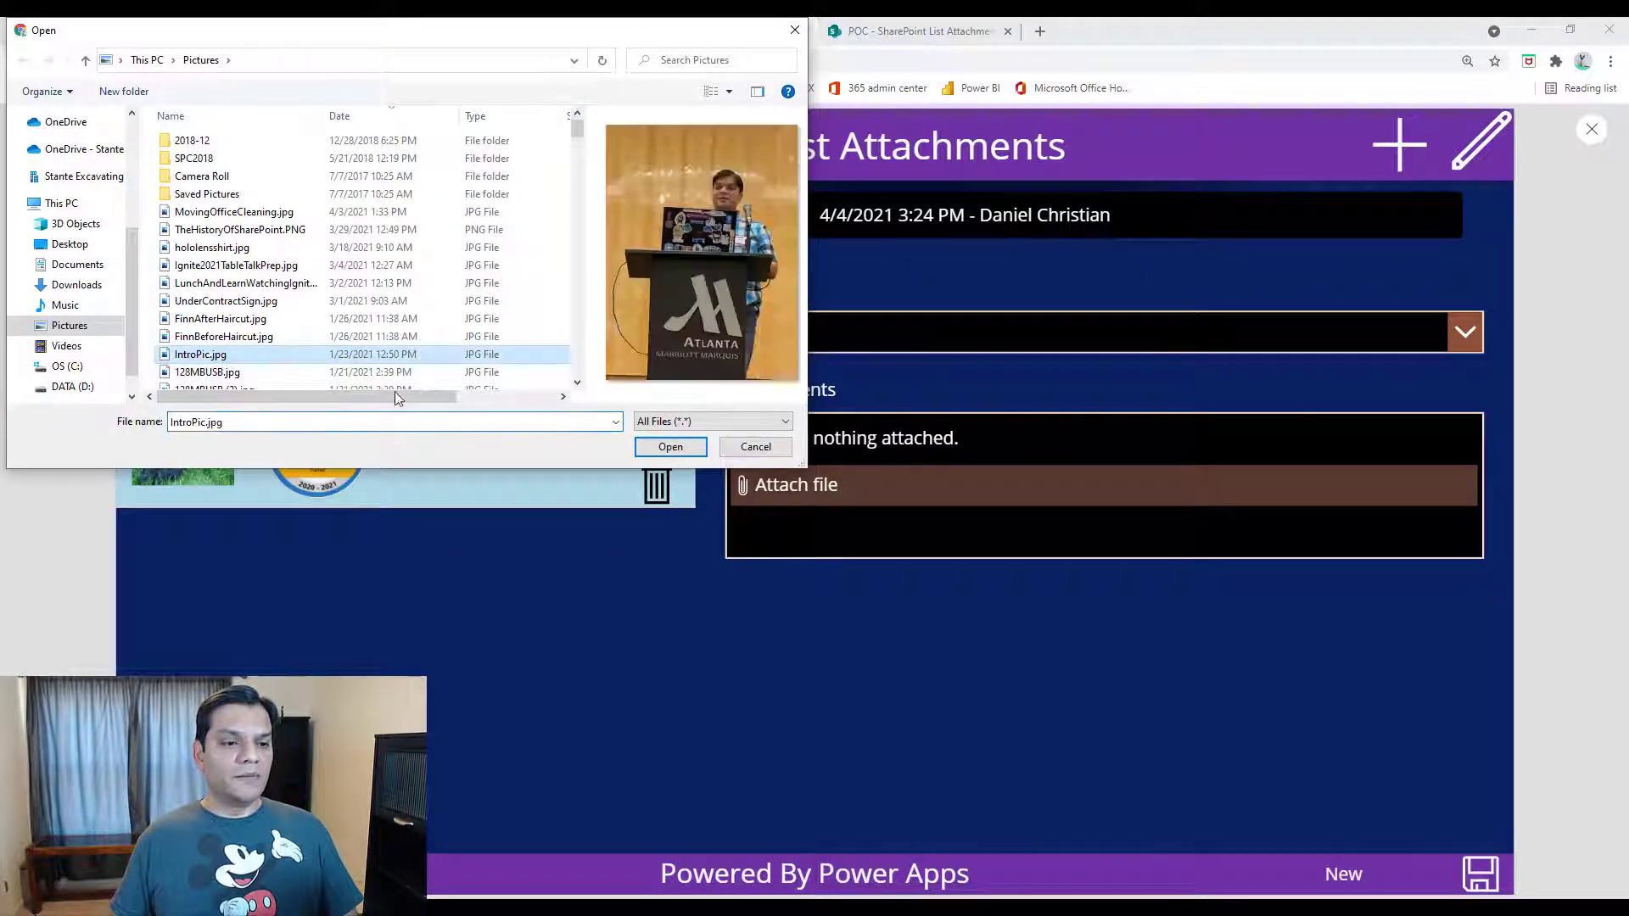
click(687, 445)
Attach Ditto.jpg as a second file and save the new record.
click(787, 490)
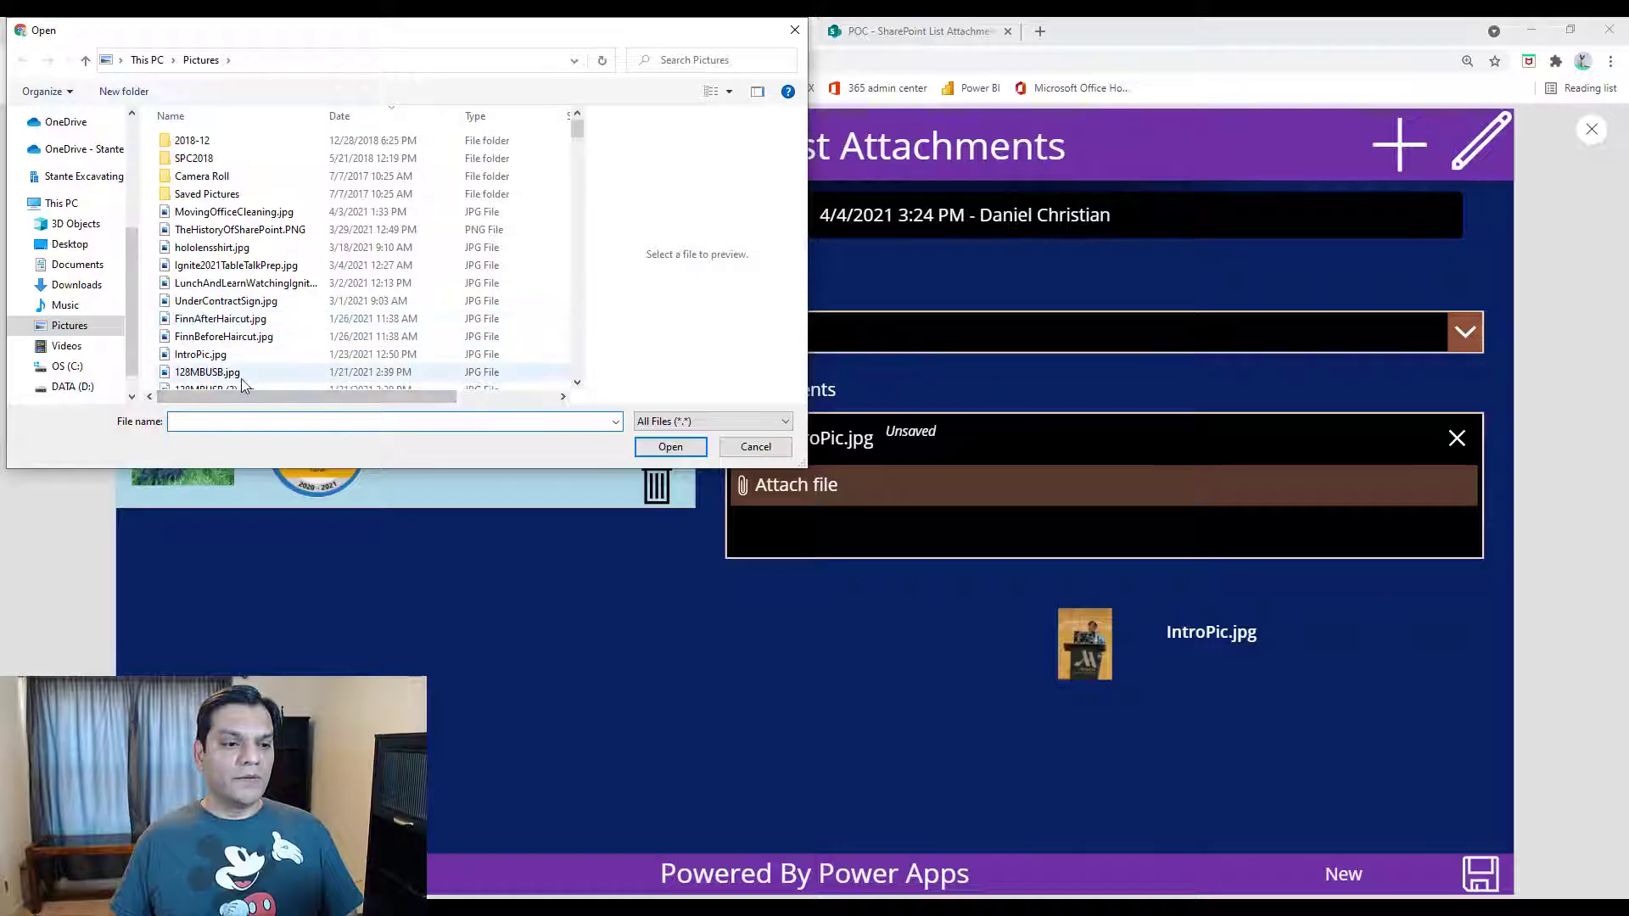
scroll(246, 365, down, 3)
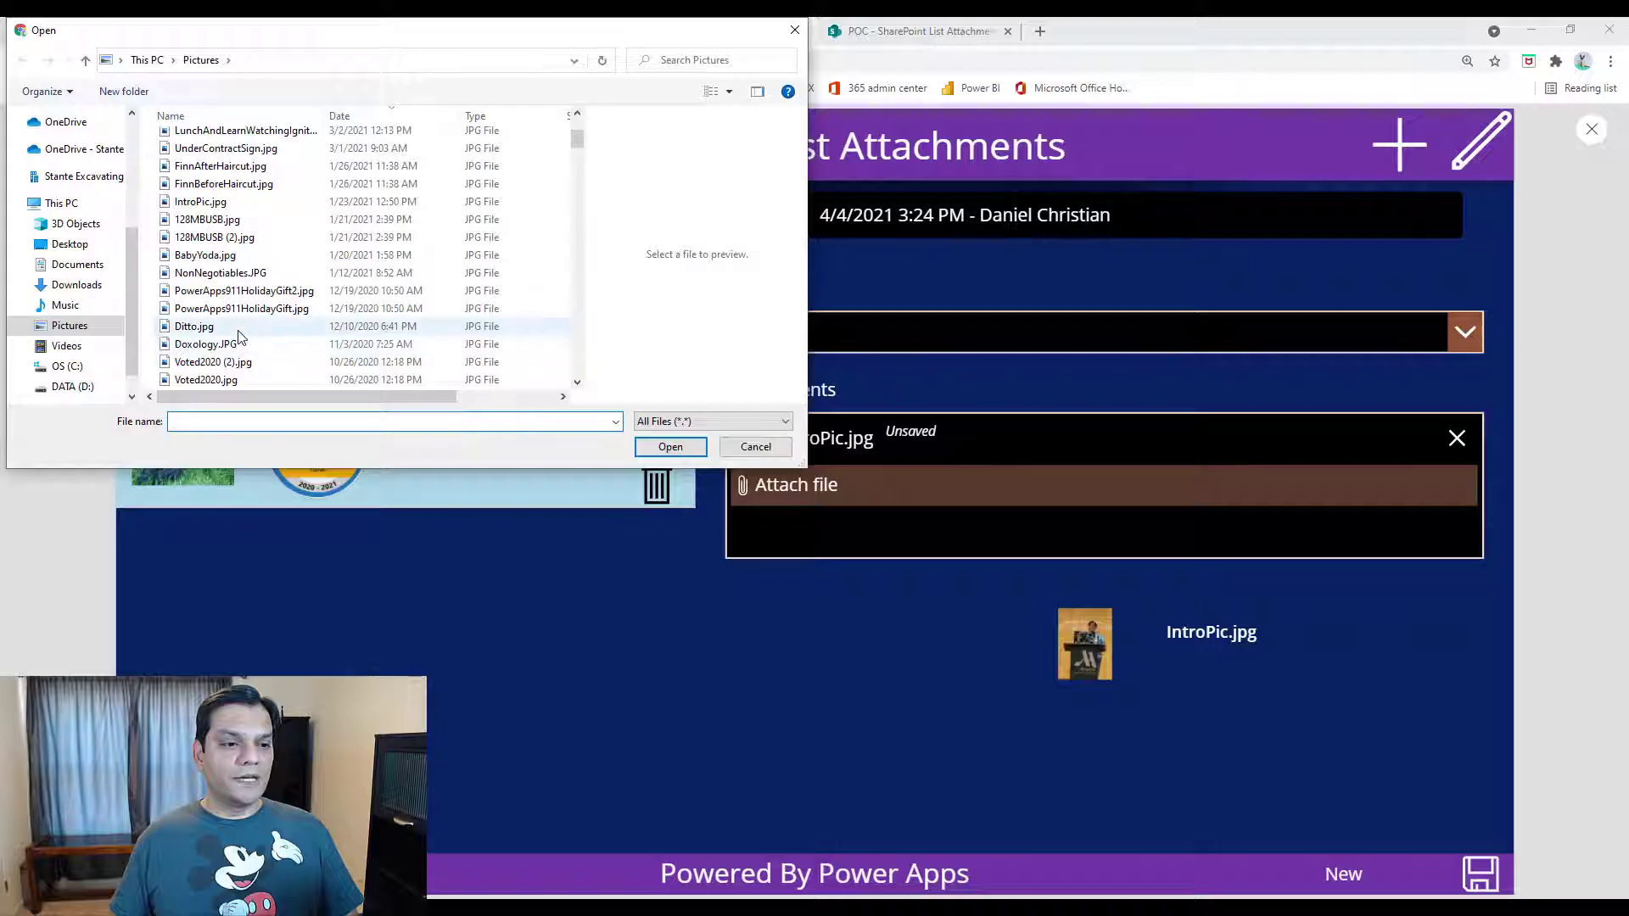
click(193, 326)
click(670, 446)
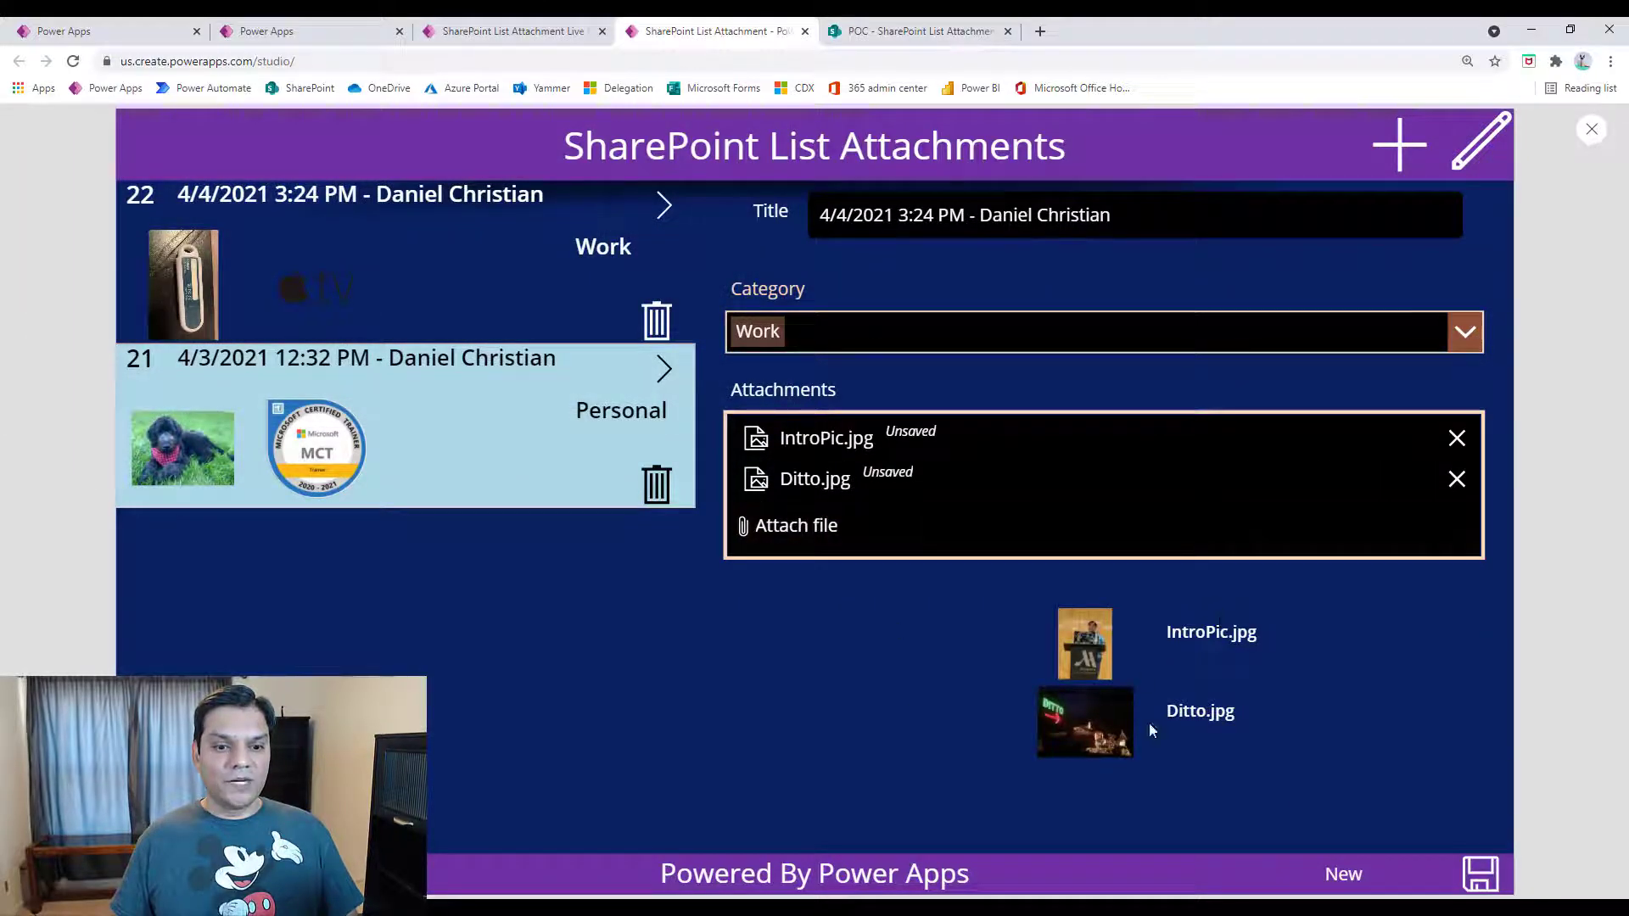
click(1471, 874)
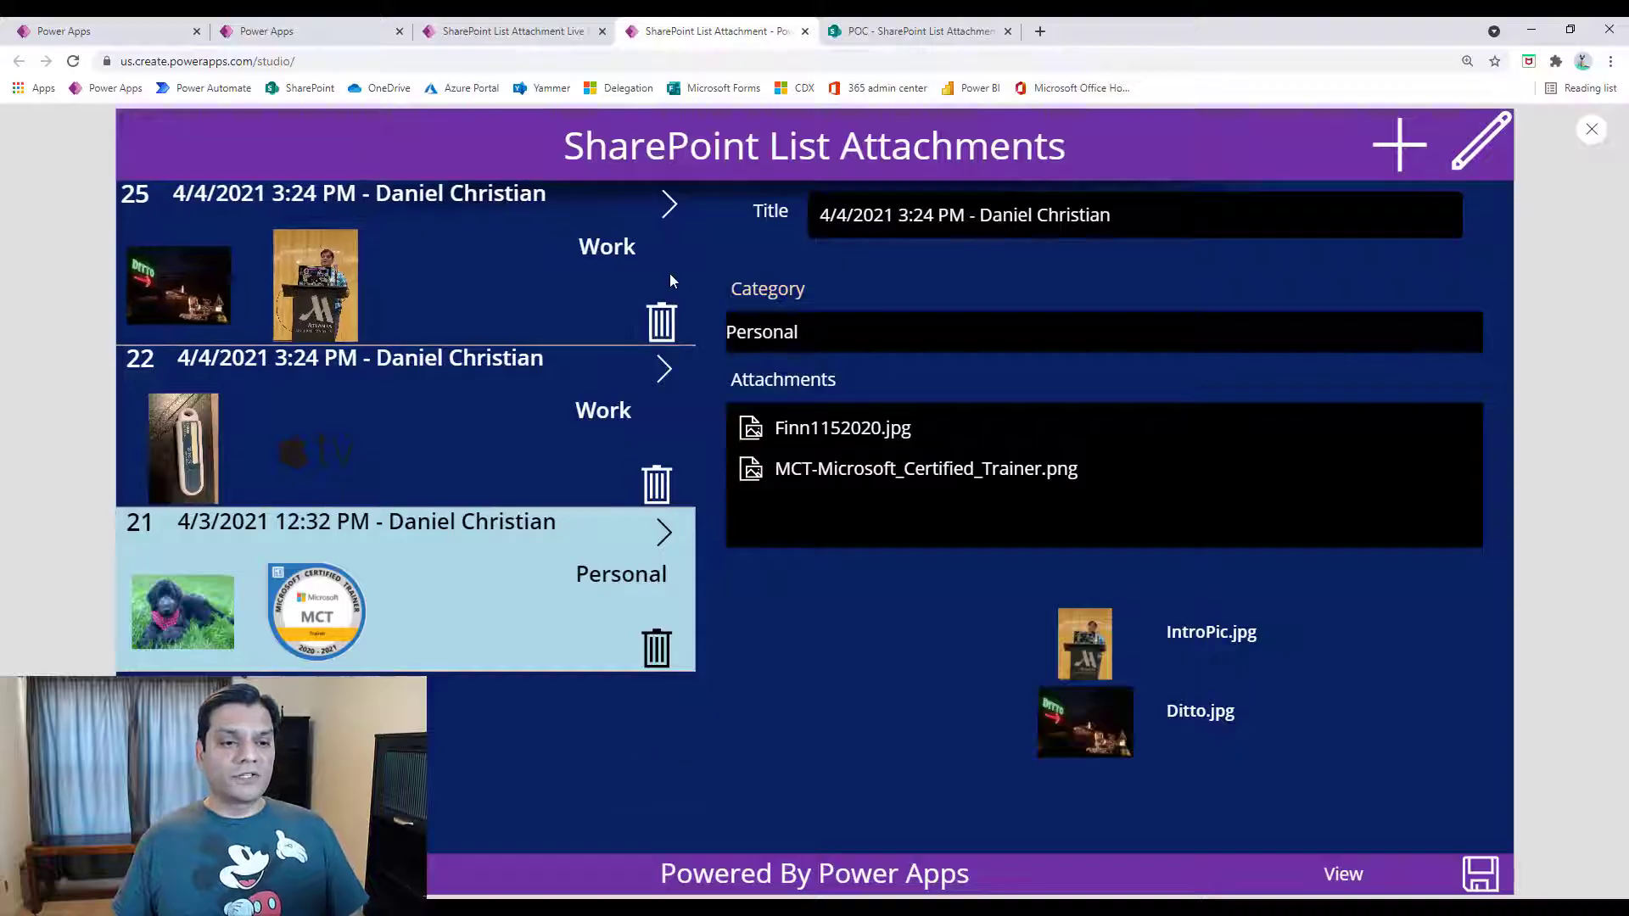
Delete record 22, and remove the Ditto.jpg attachment from record 25 with the edit saved.
click(661, 488)
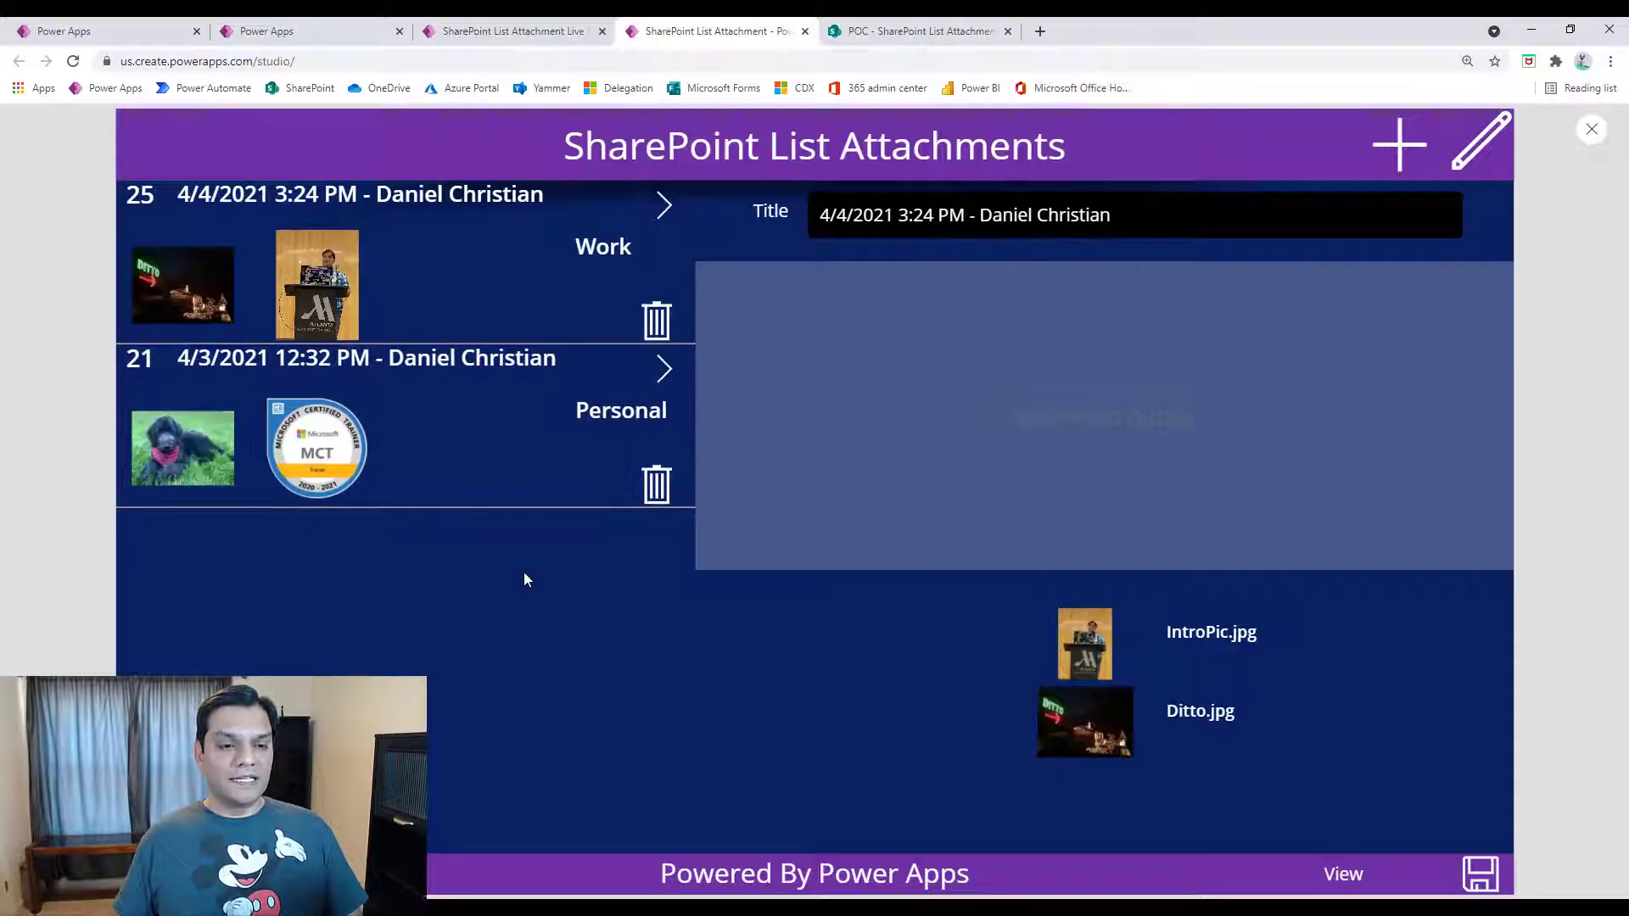
click(664, 206)
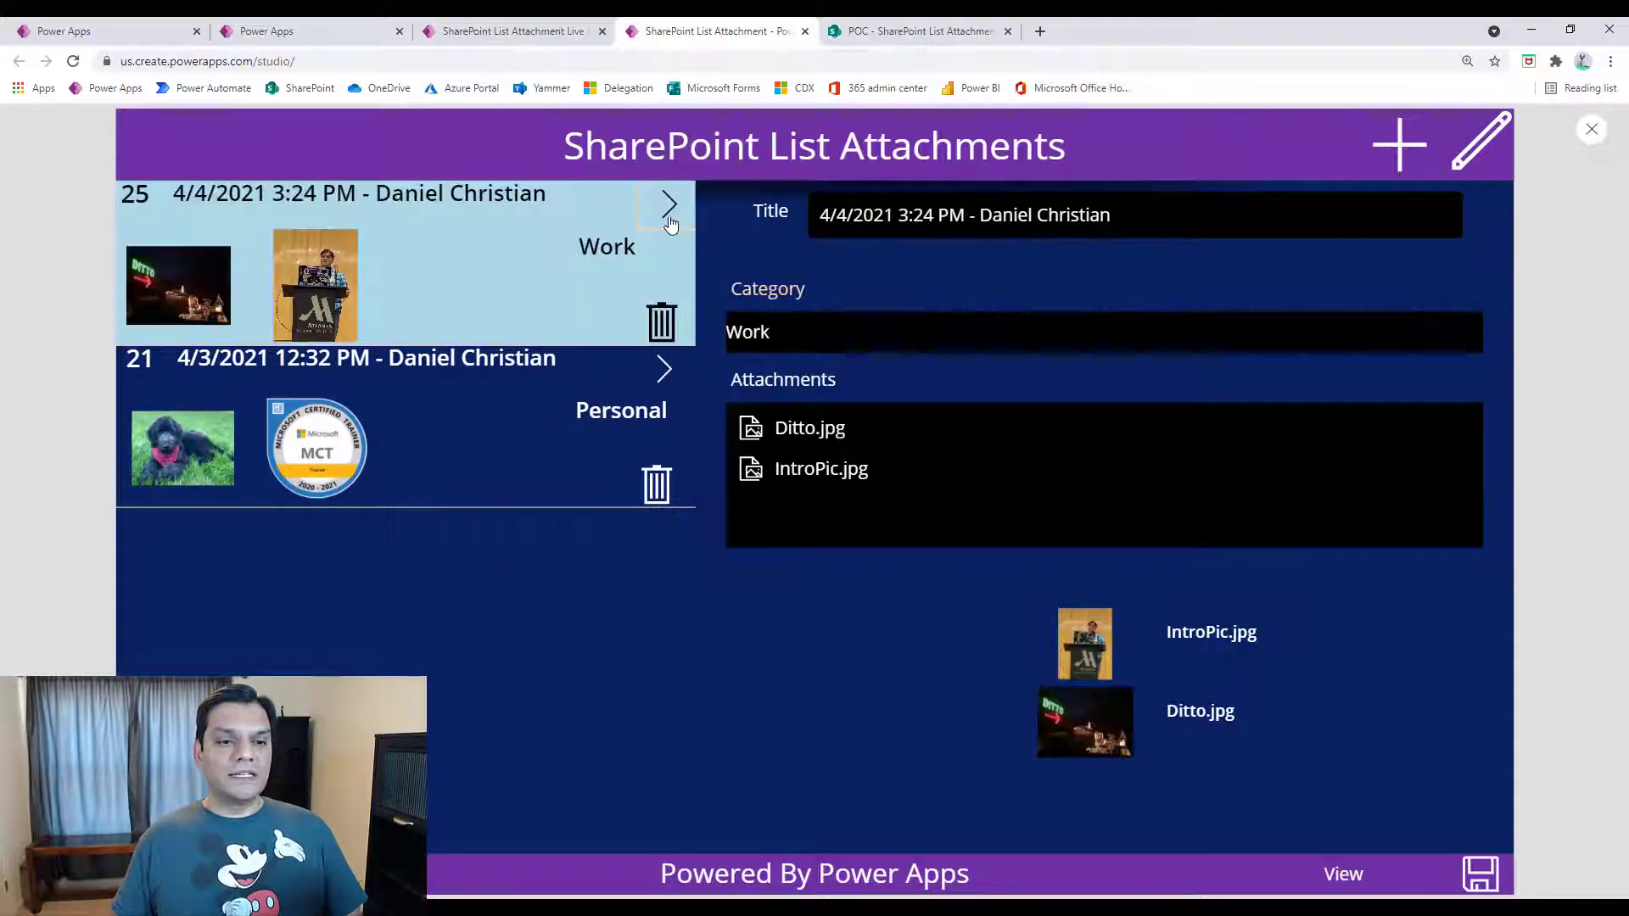
click(1481, 157)
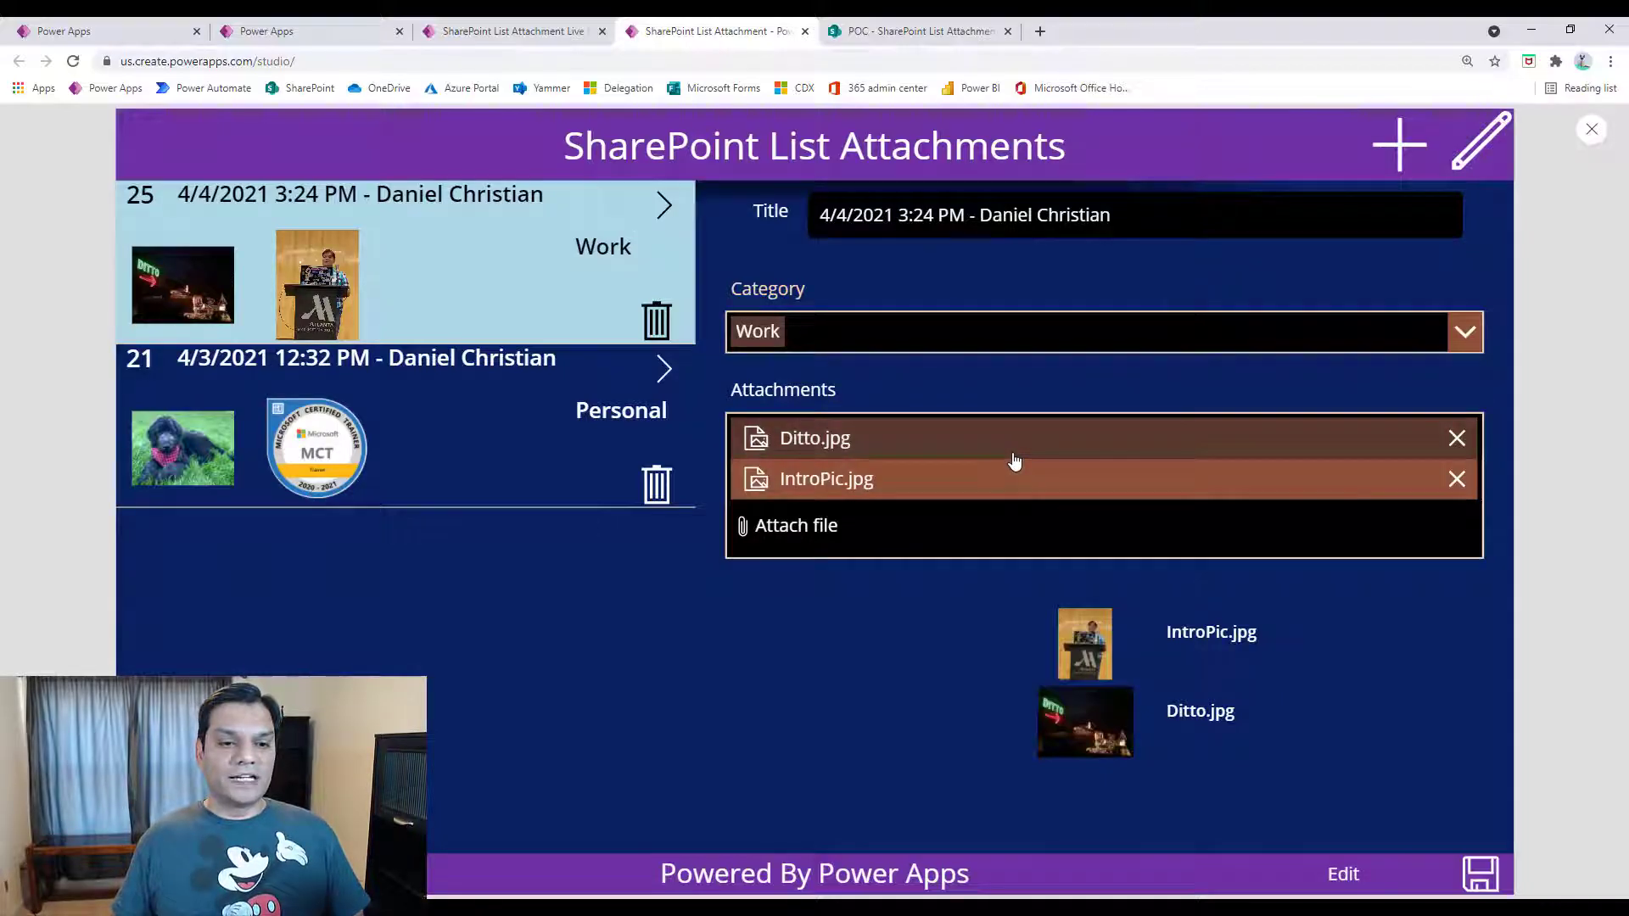
click(1457, 438)
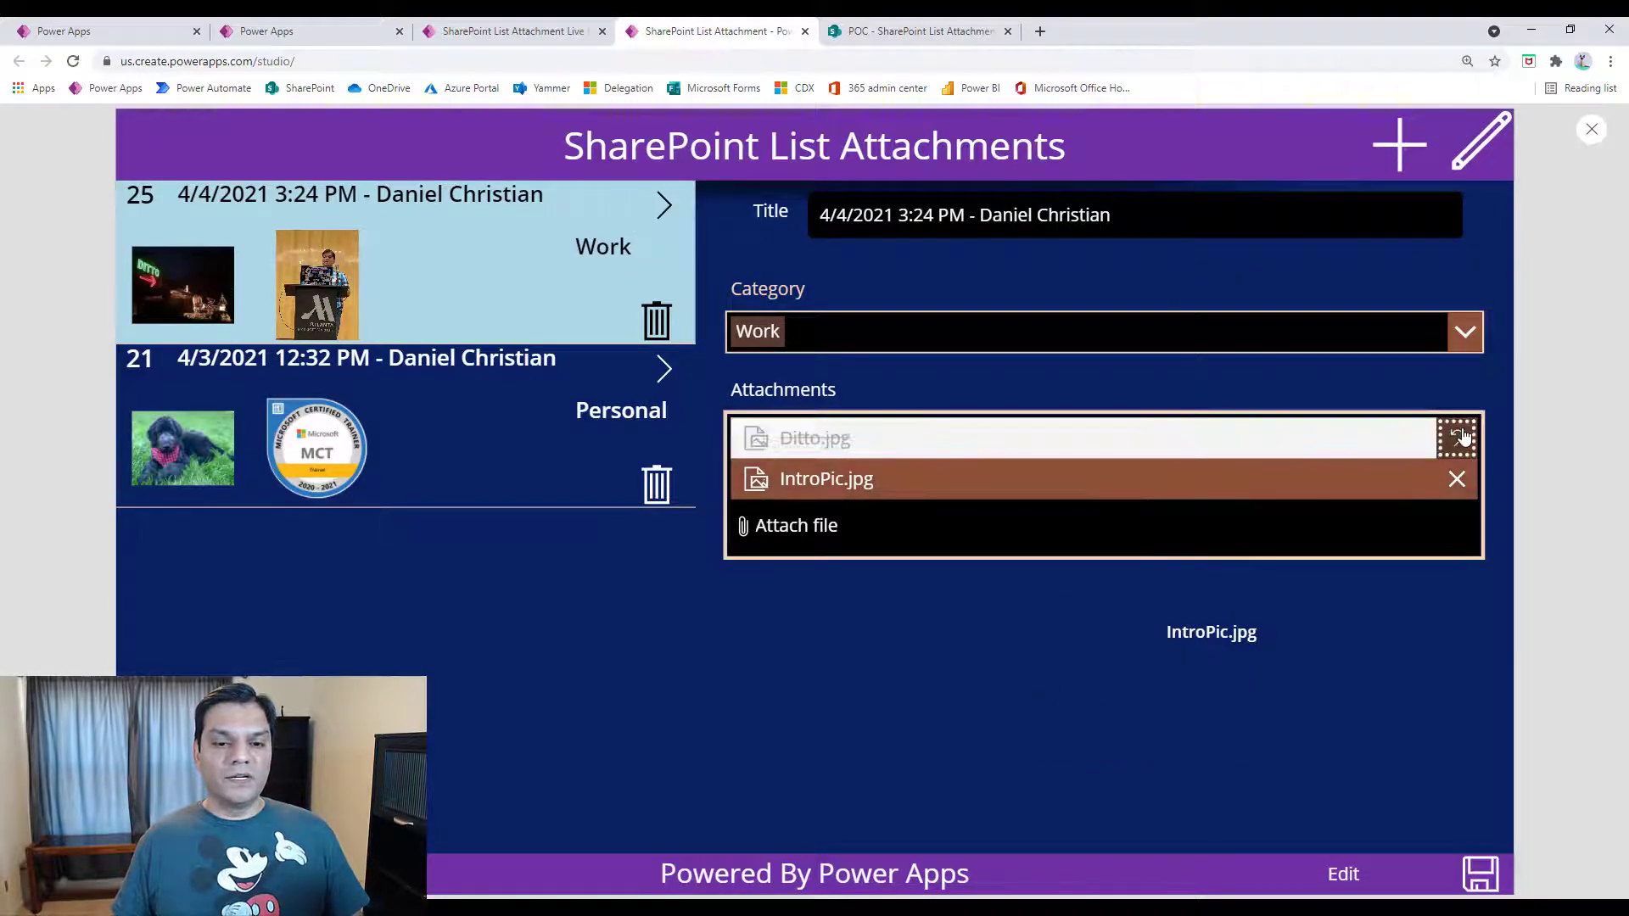
click(1483, 875)
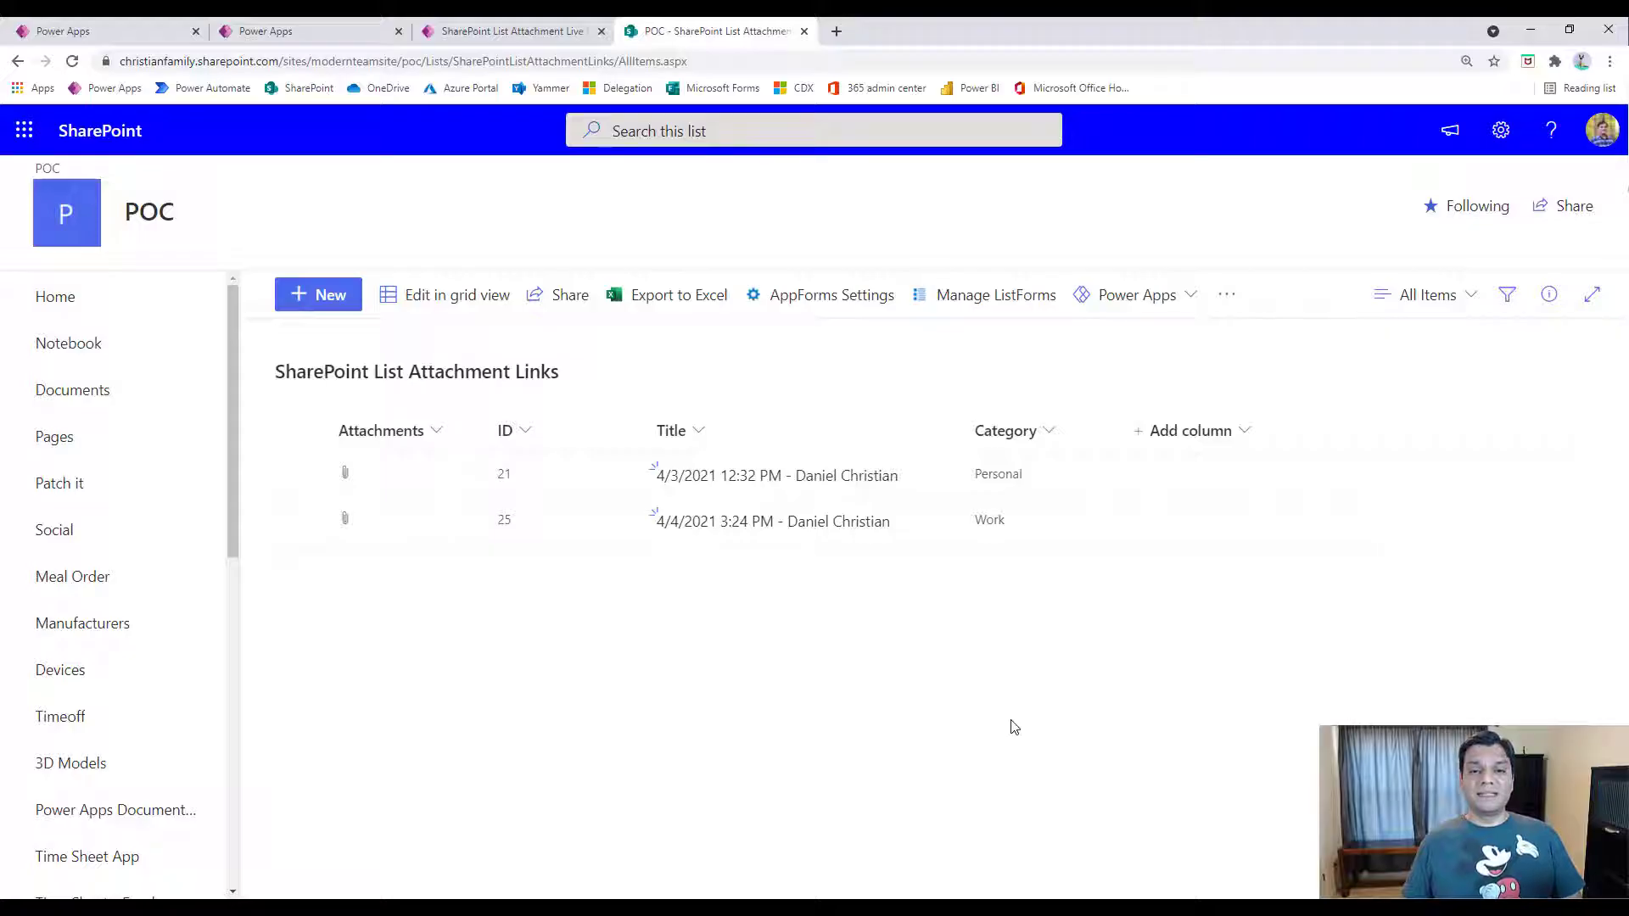
Examine the SharePoint list's column settings and the Category column's choice options, and return to the list.
click(1503, 131)
click(1343, 356)
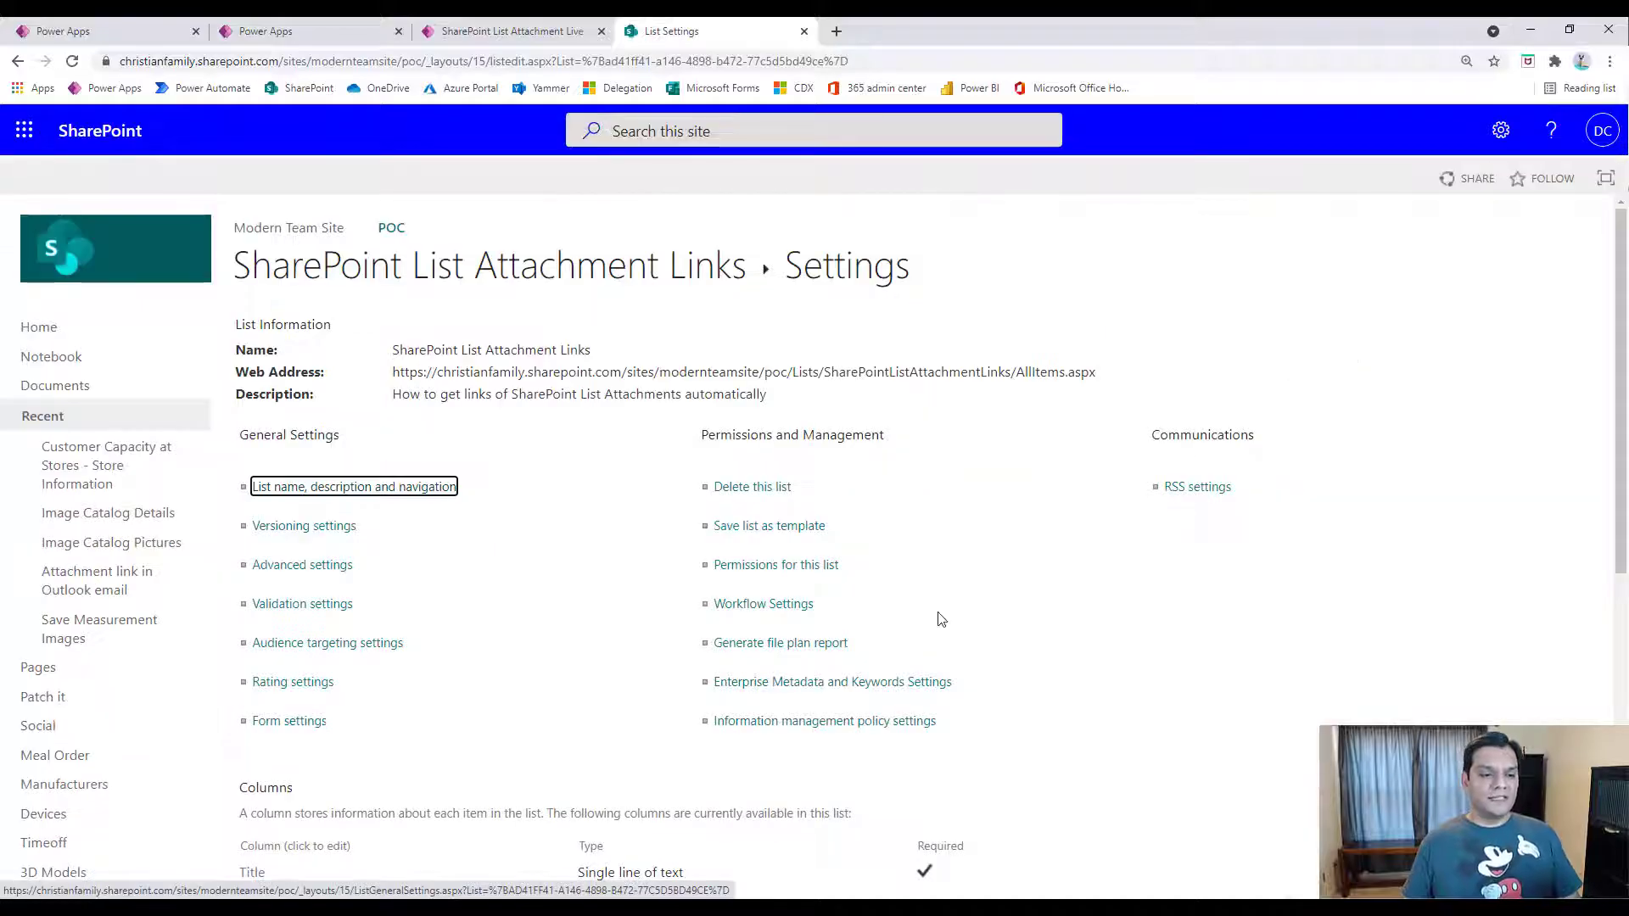
scroll(940, 619, down, 4)
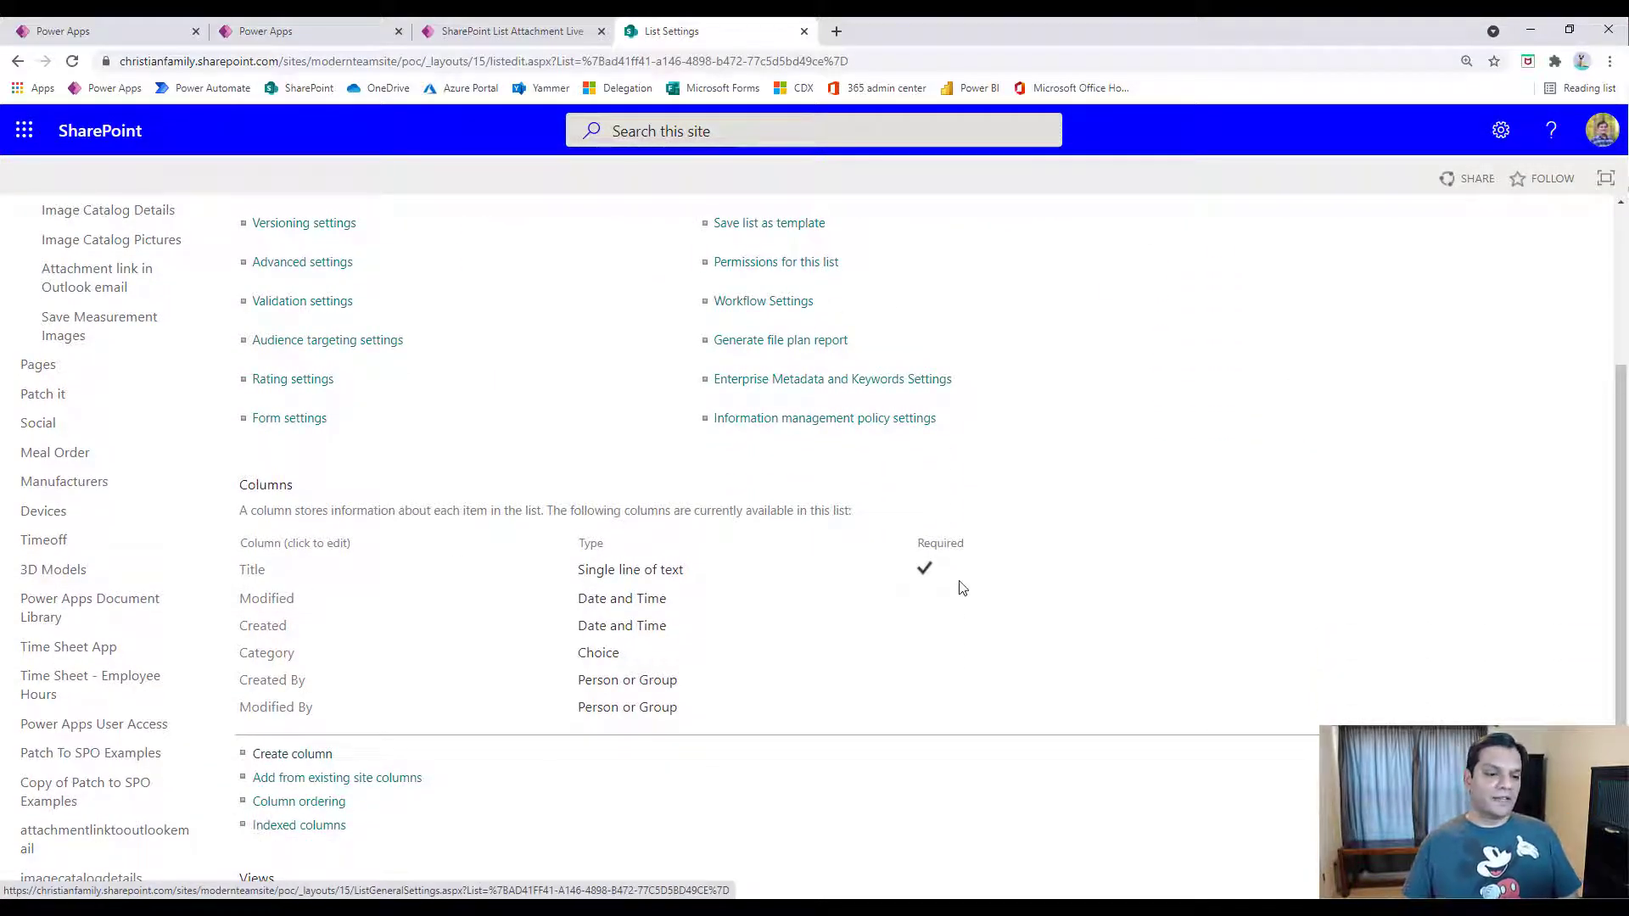
click(268, 665)
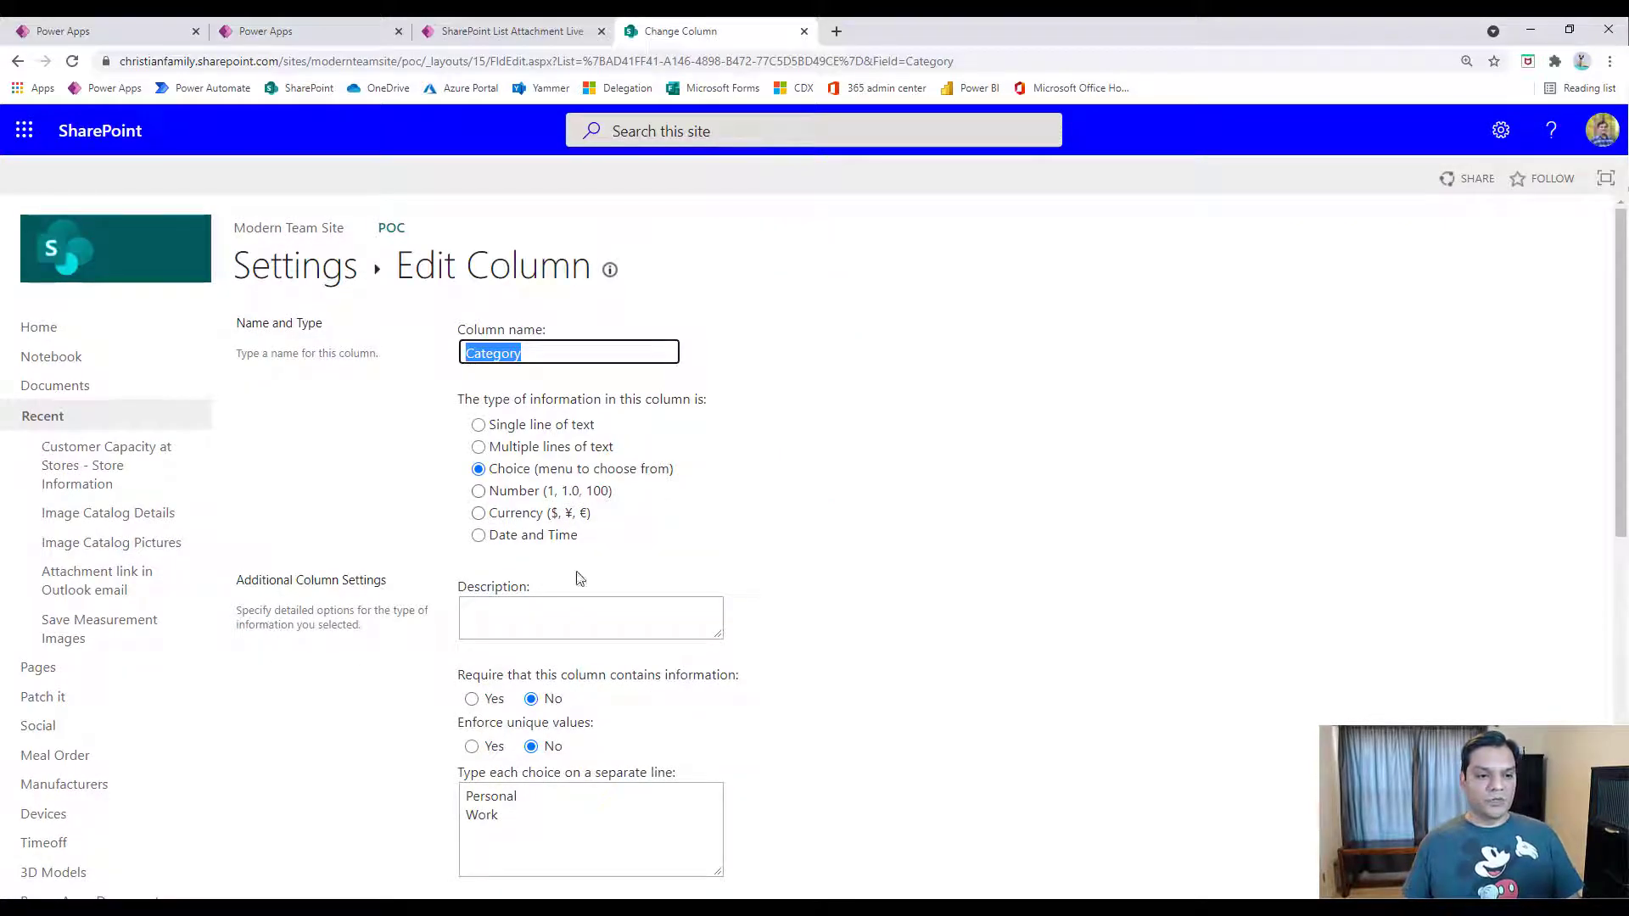
scroll(1082, 730, down, 4)
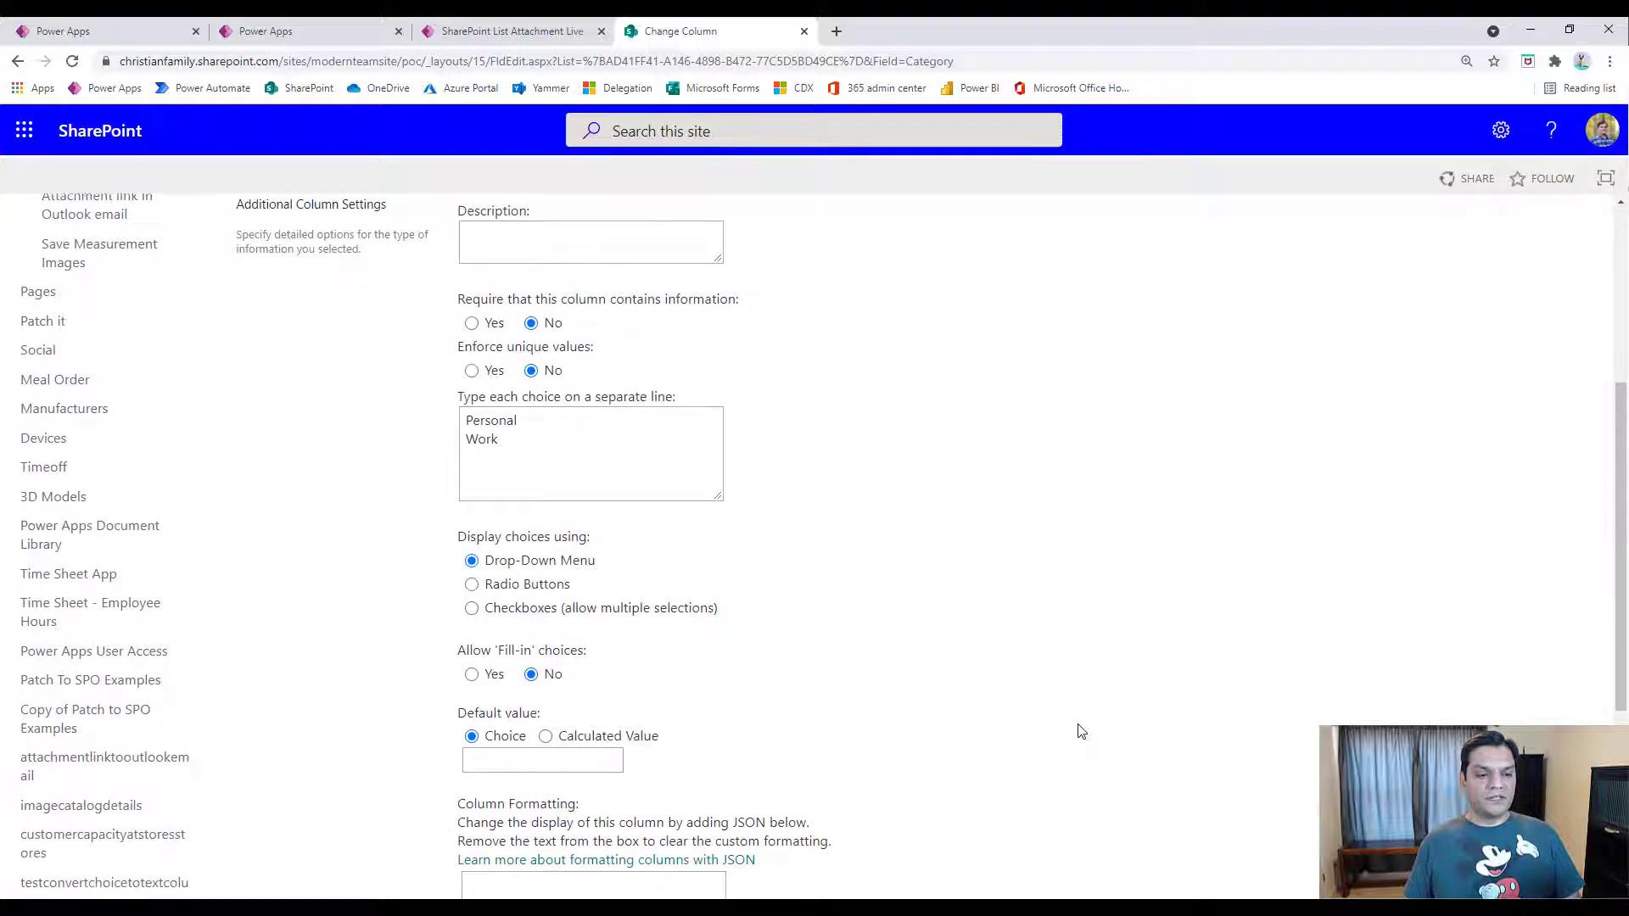
scroll(1082, 732, down, 4)
click(1527, 783)
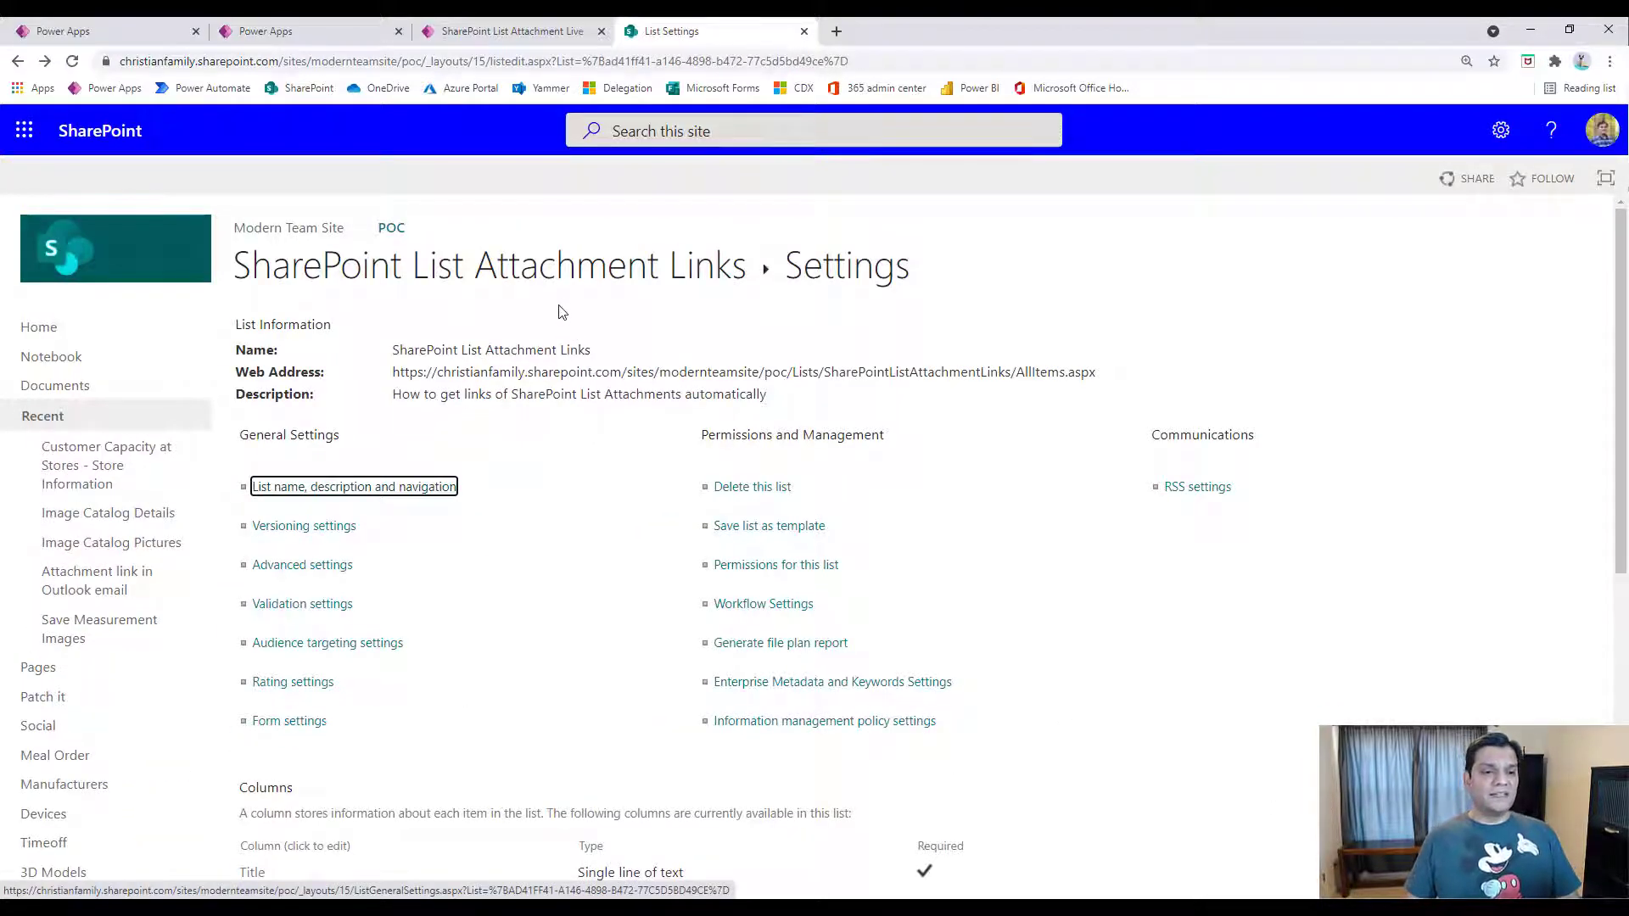
click(564, 283)
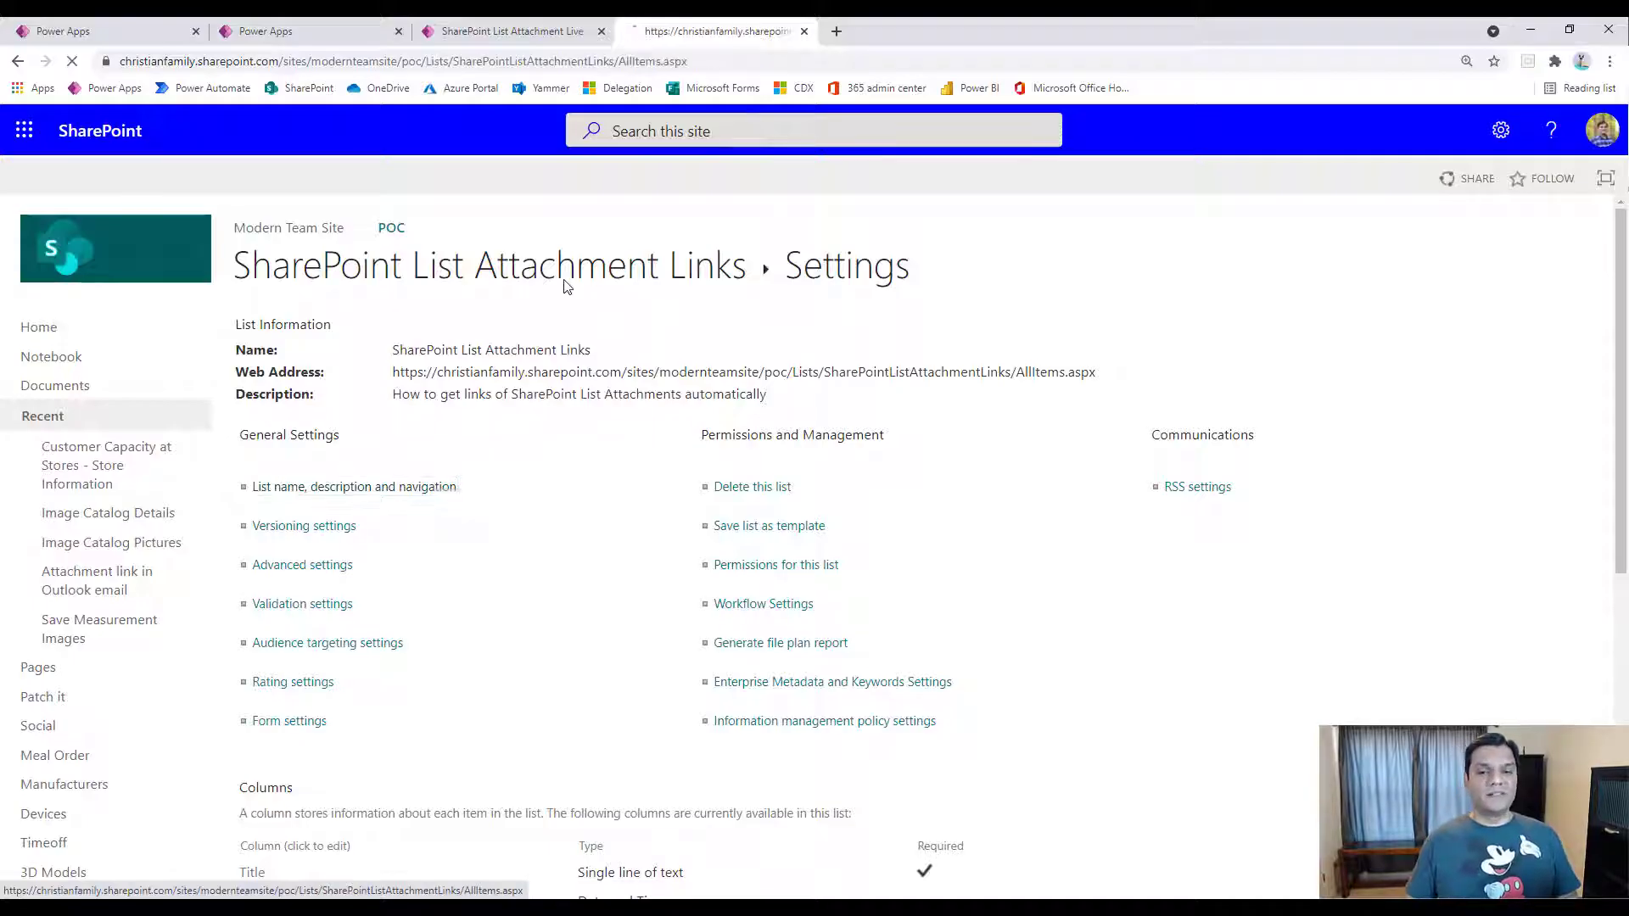
In the SharePoint List Attachment Live Demo app, add the SharePoint List Attachment Links list from the POC site as a data source.
click(509, 31)
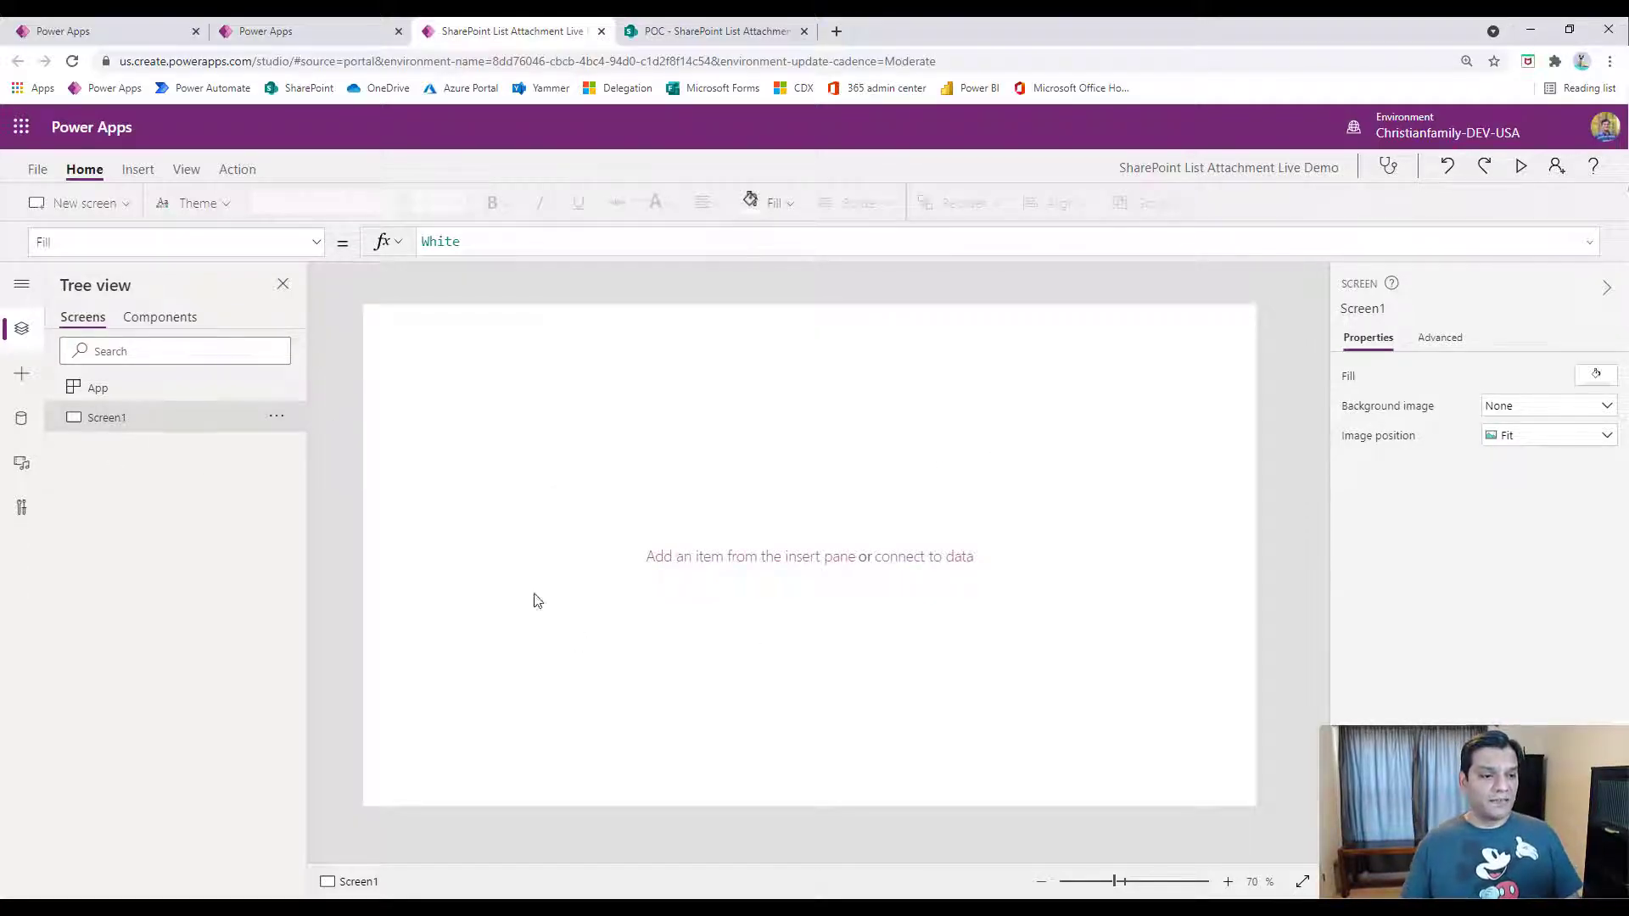
click(21, 418)
click(187, 500)
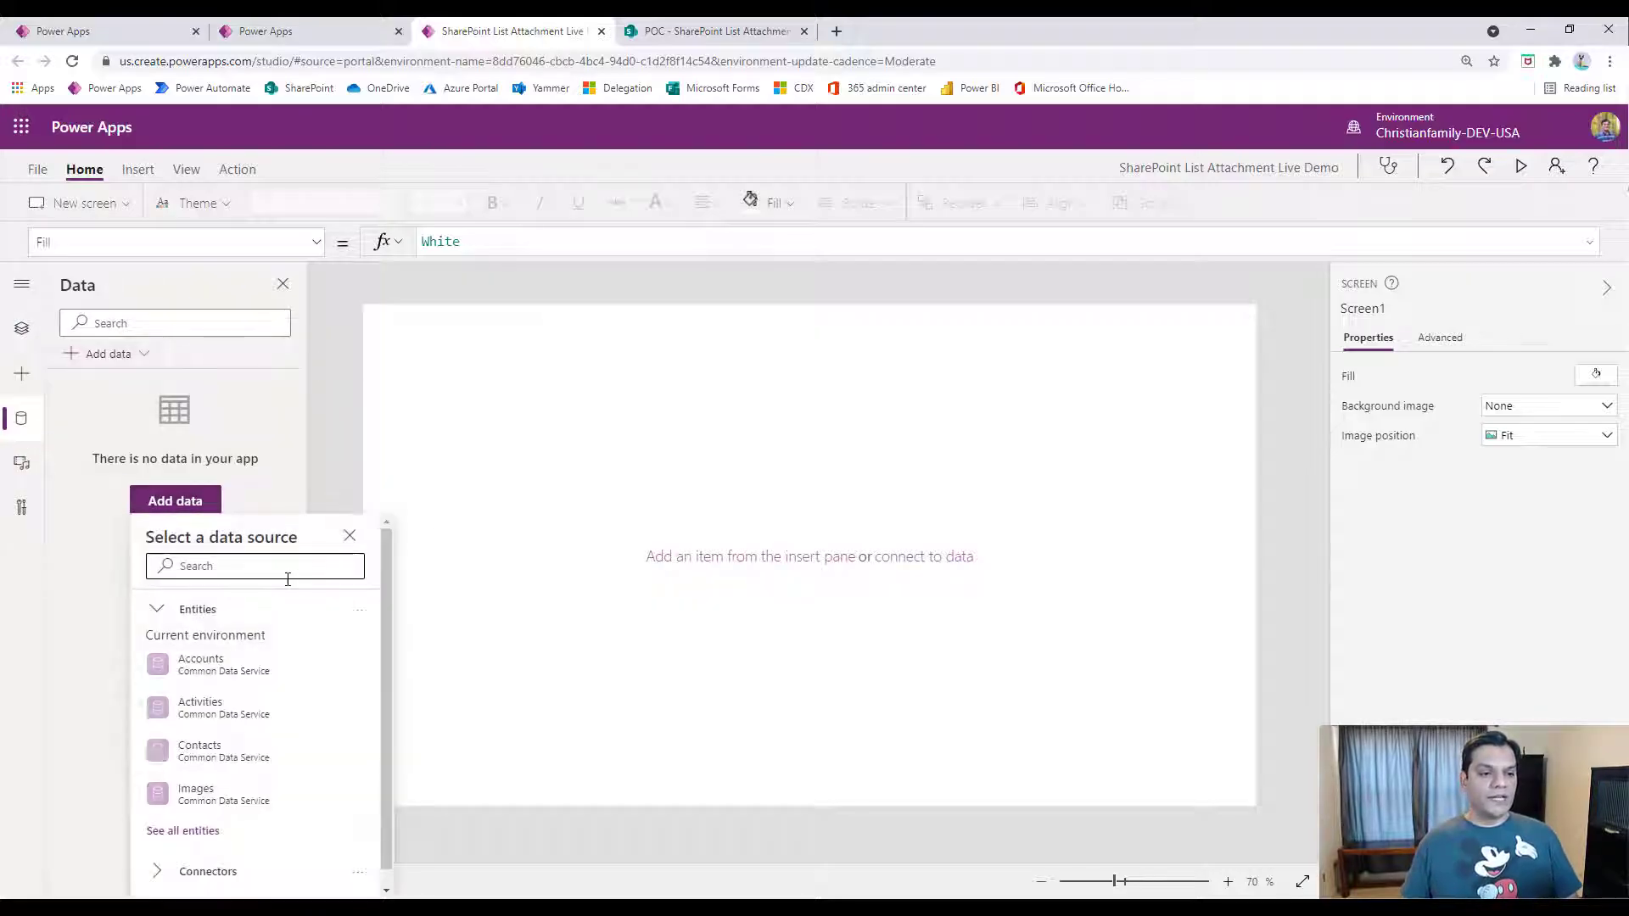
text(SharePoint)
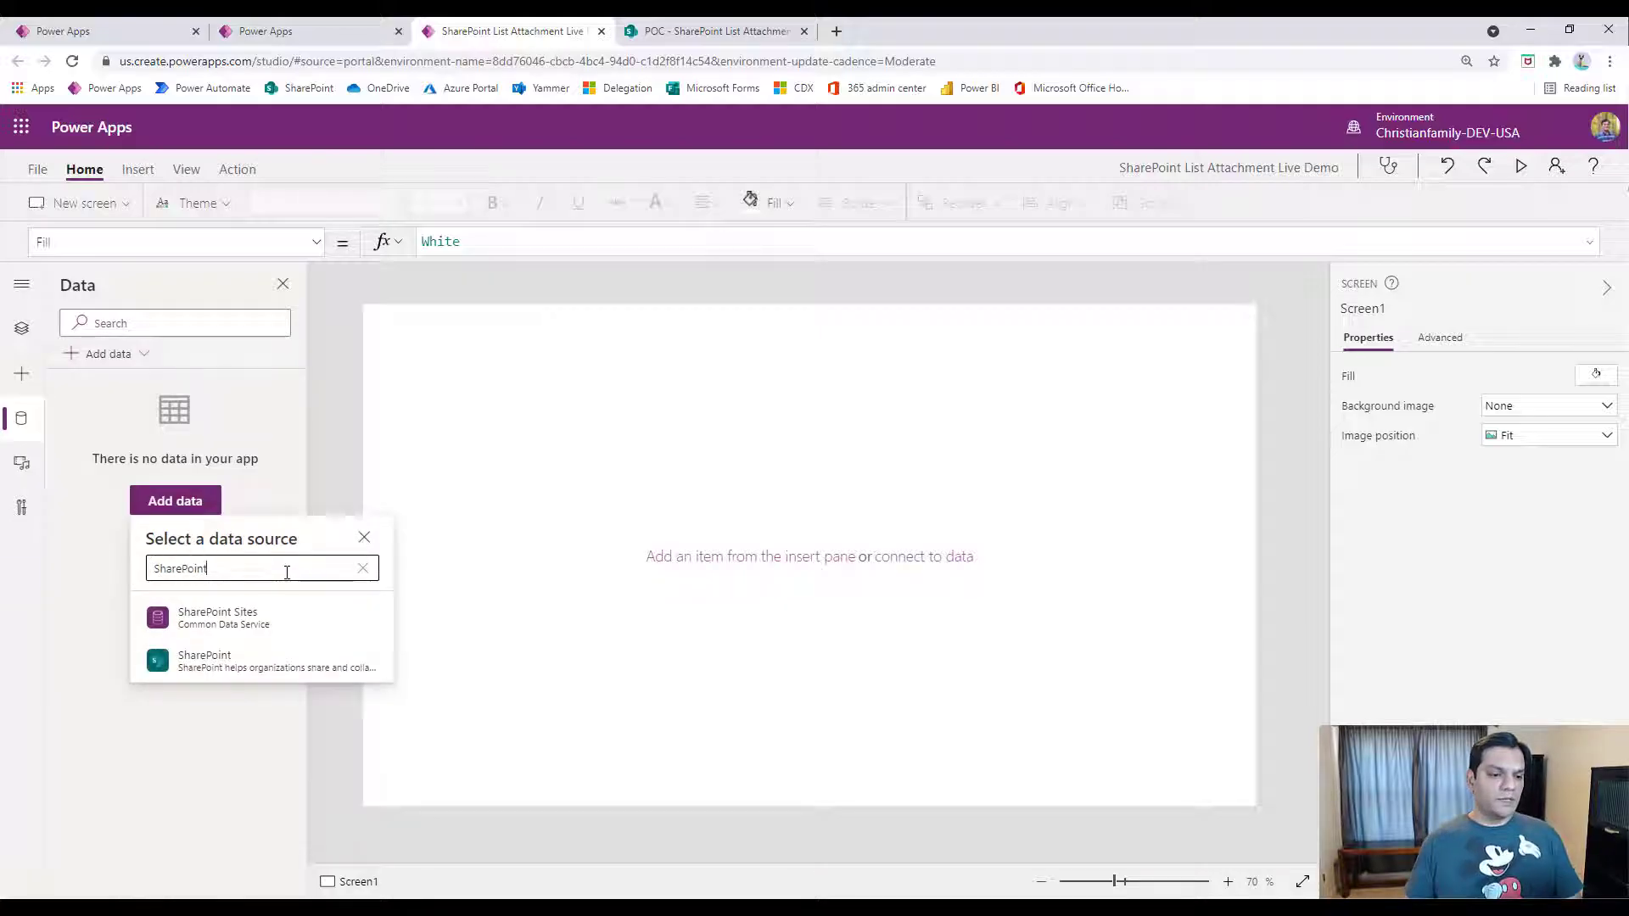
click(292, 671)
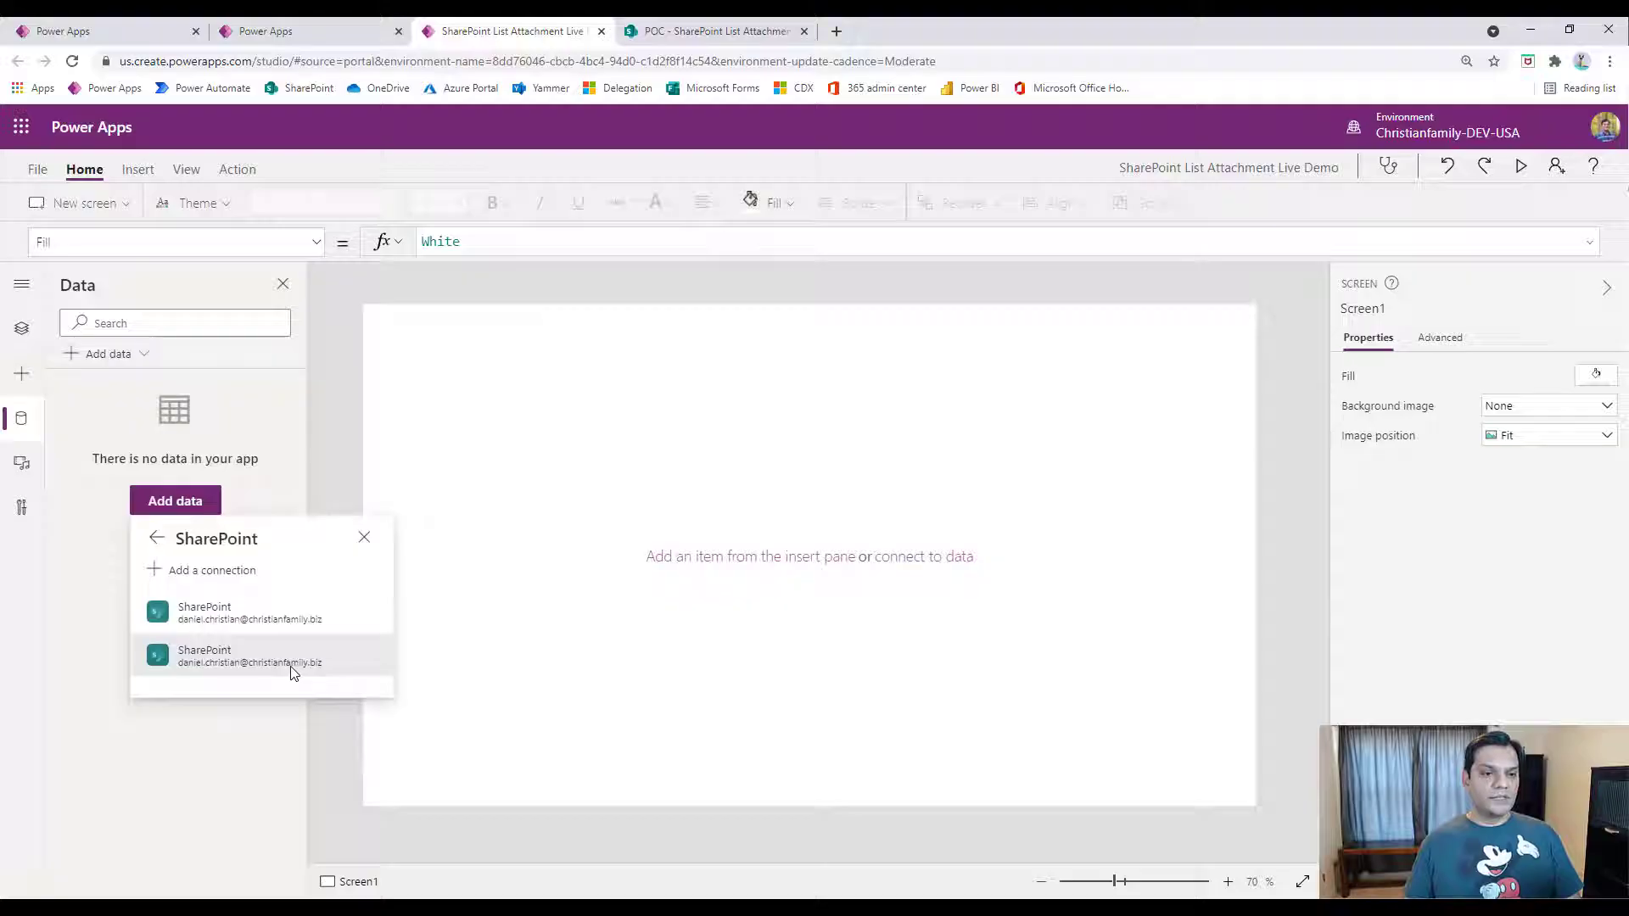
click(268, 625)
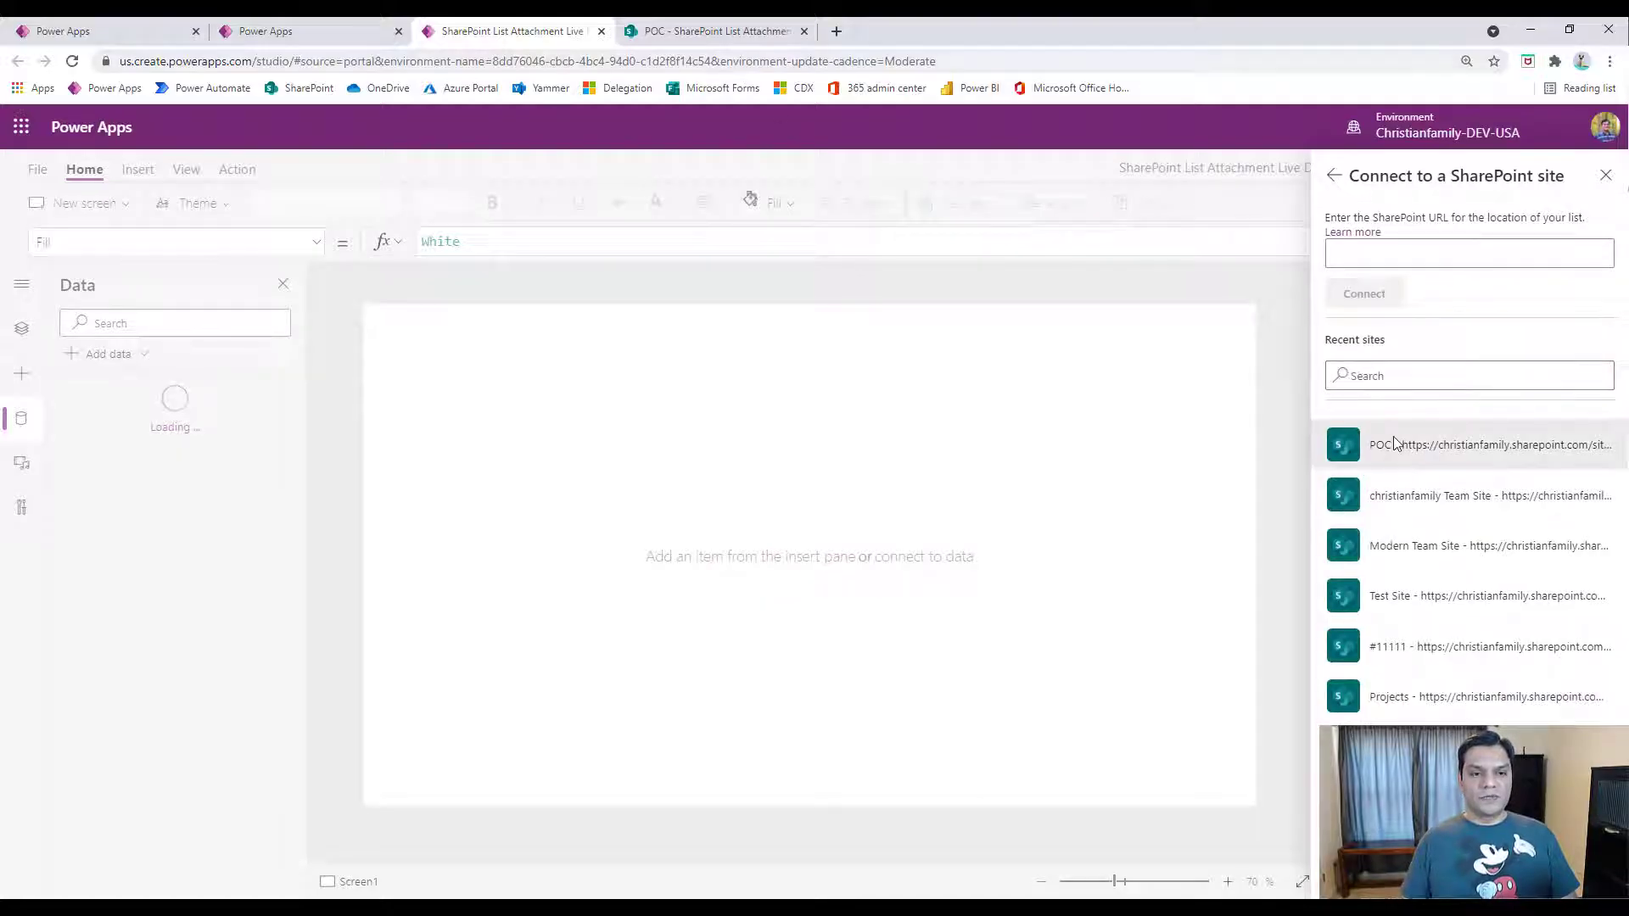
click(1396, 444)
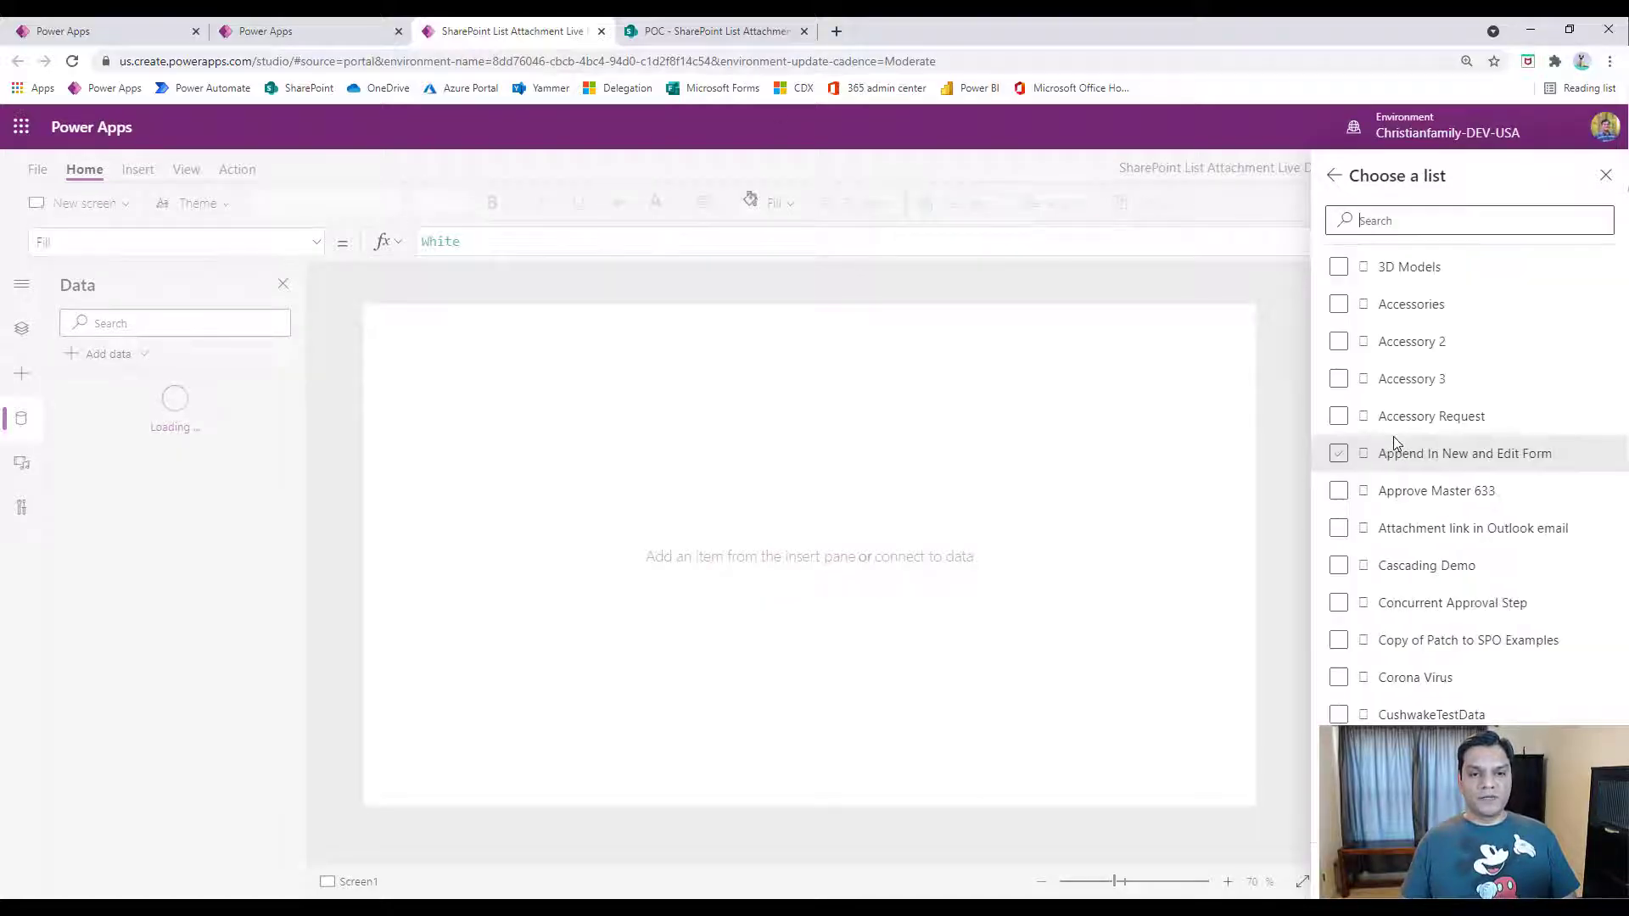
click(1400, 222)
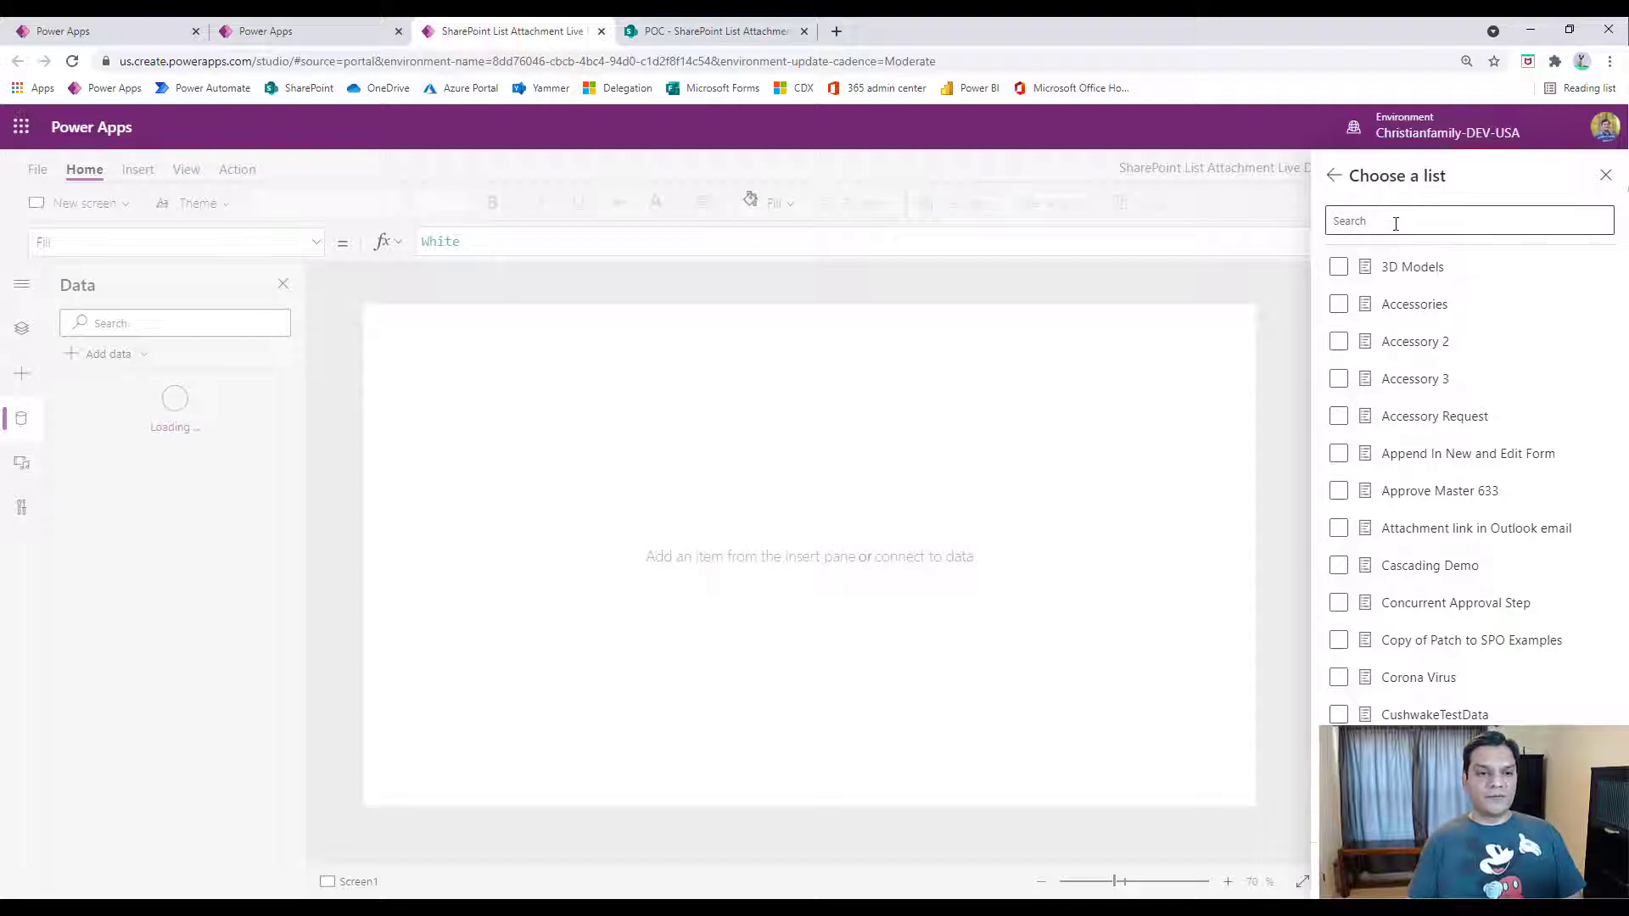
text(ShareP)
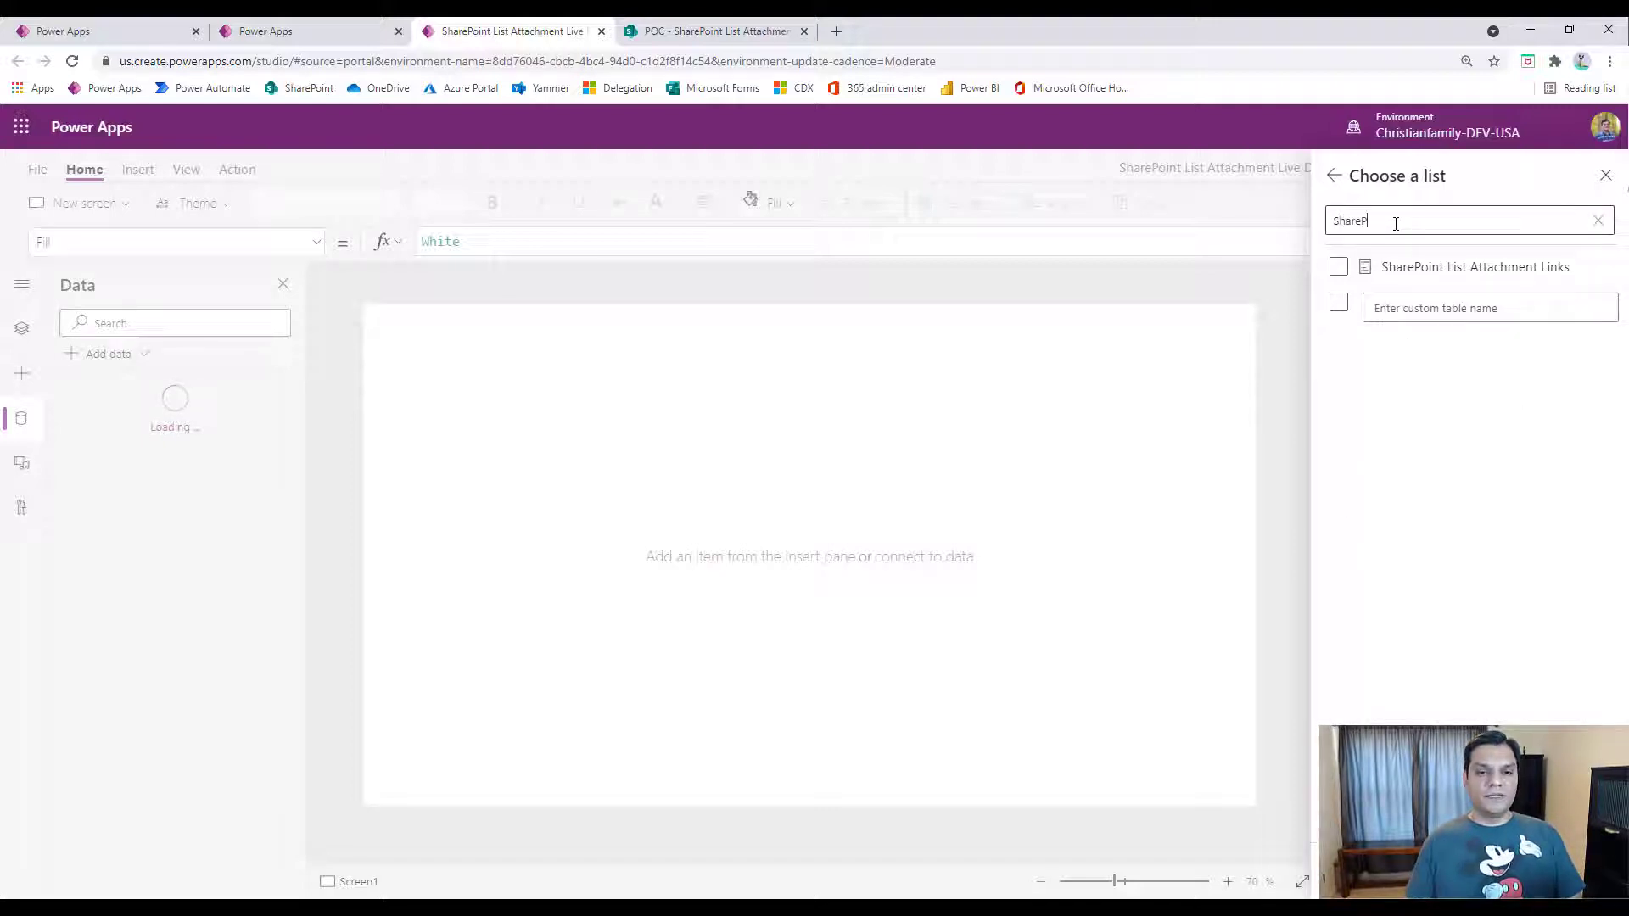
click(1405, 266)
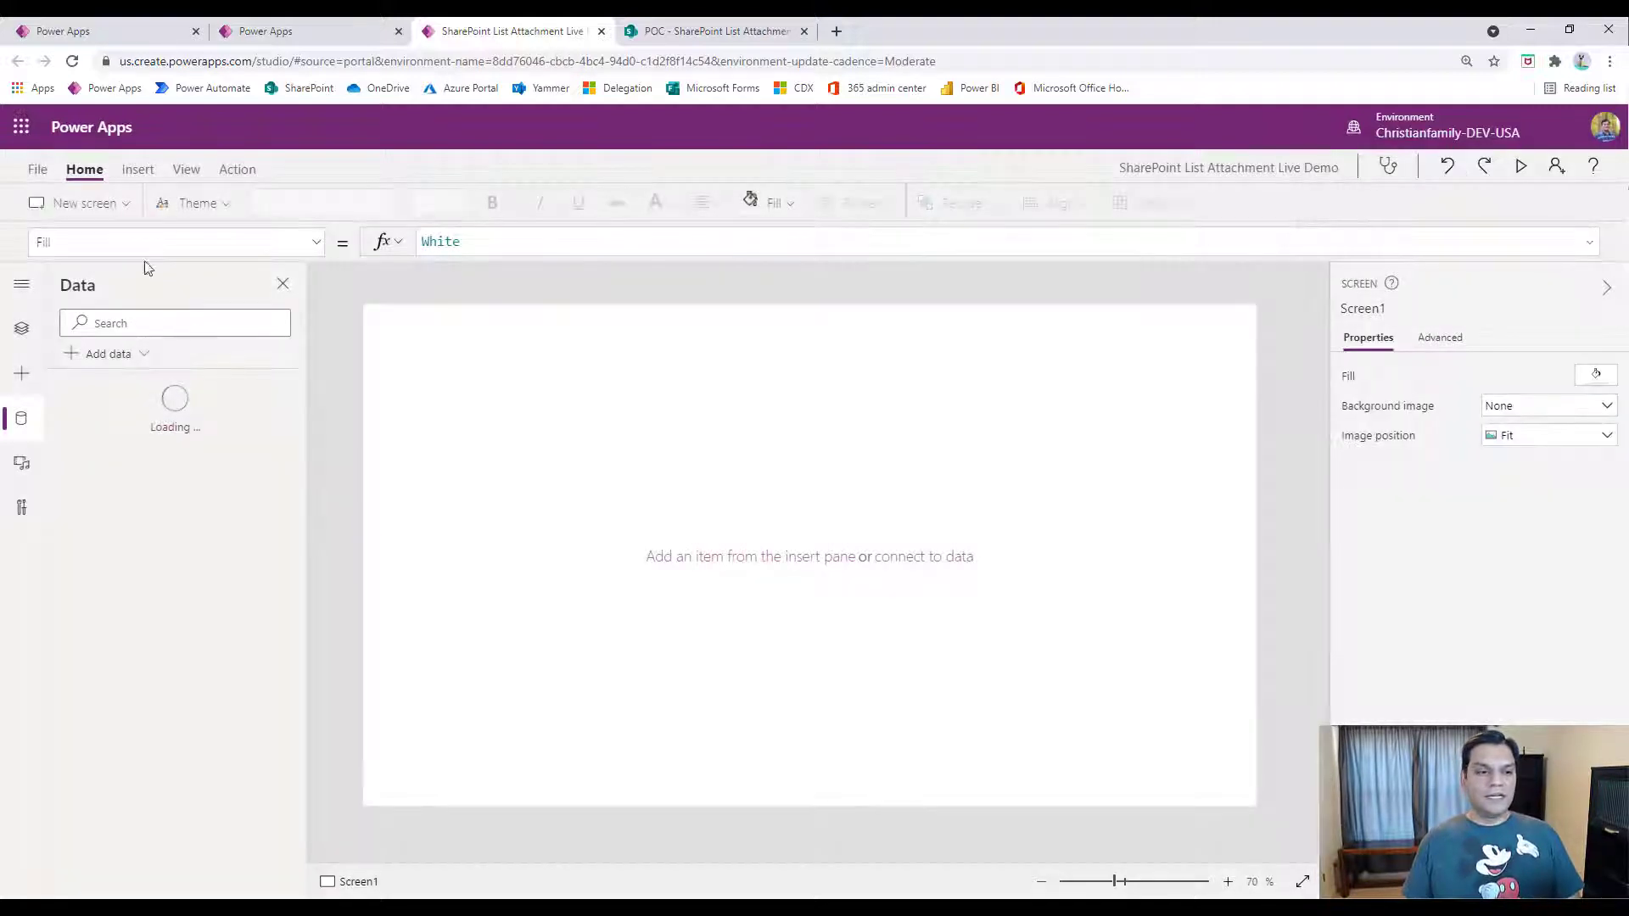
Save the app and return to the editing canvas.
click(37, 170)
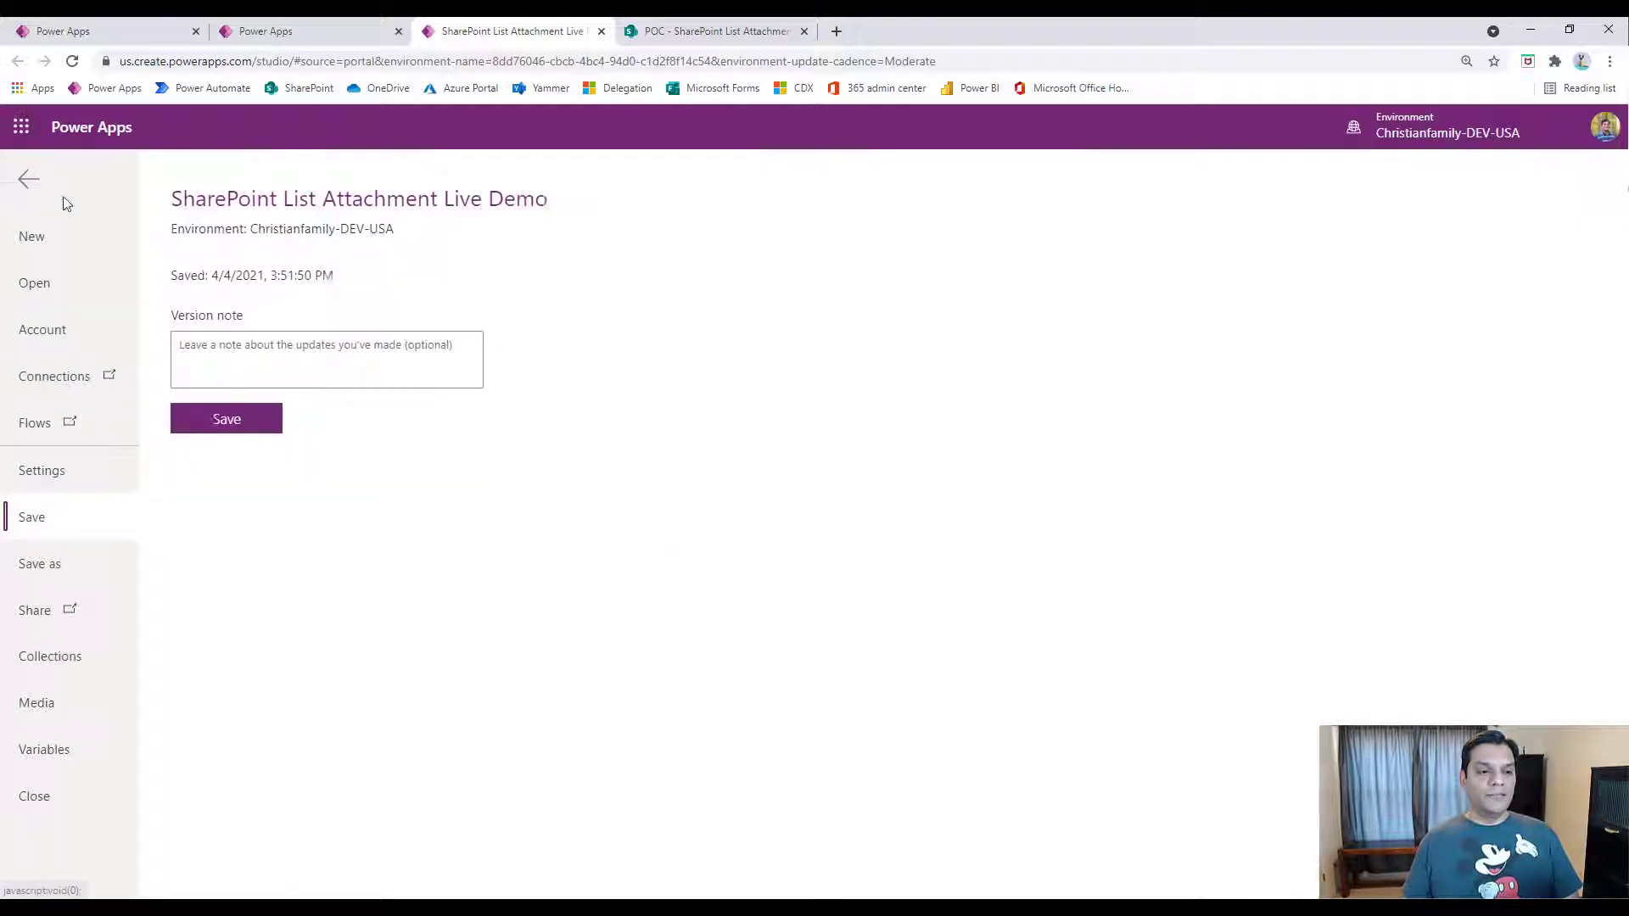
click(197, 424)
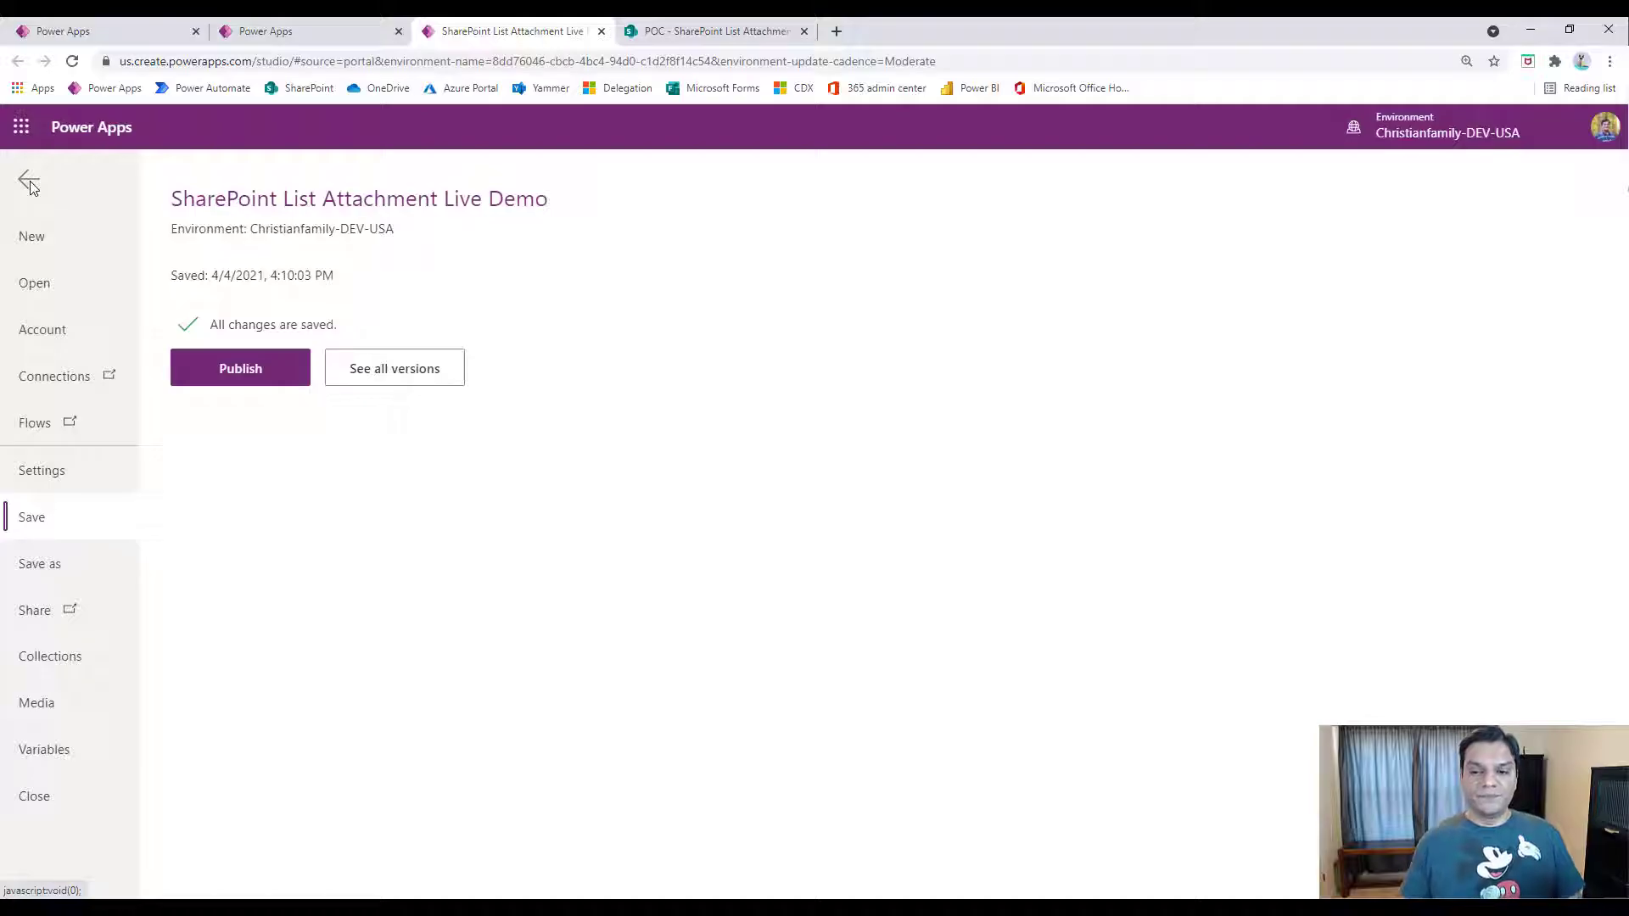
click(29, 181)
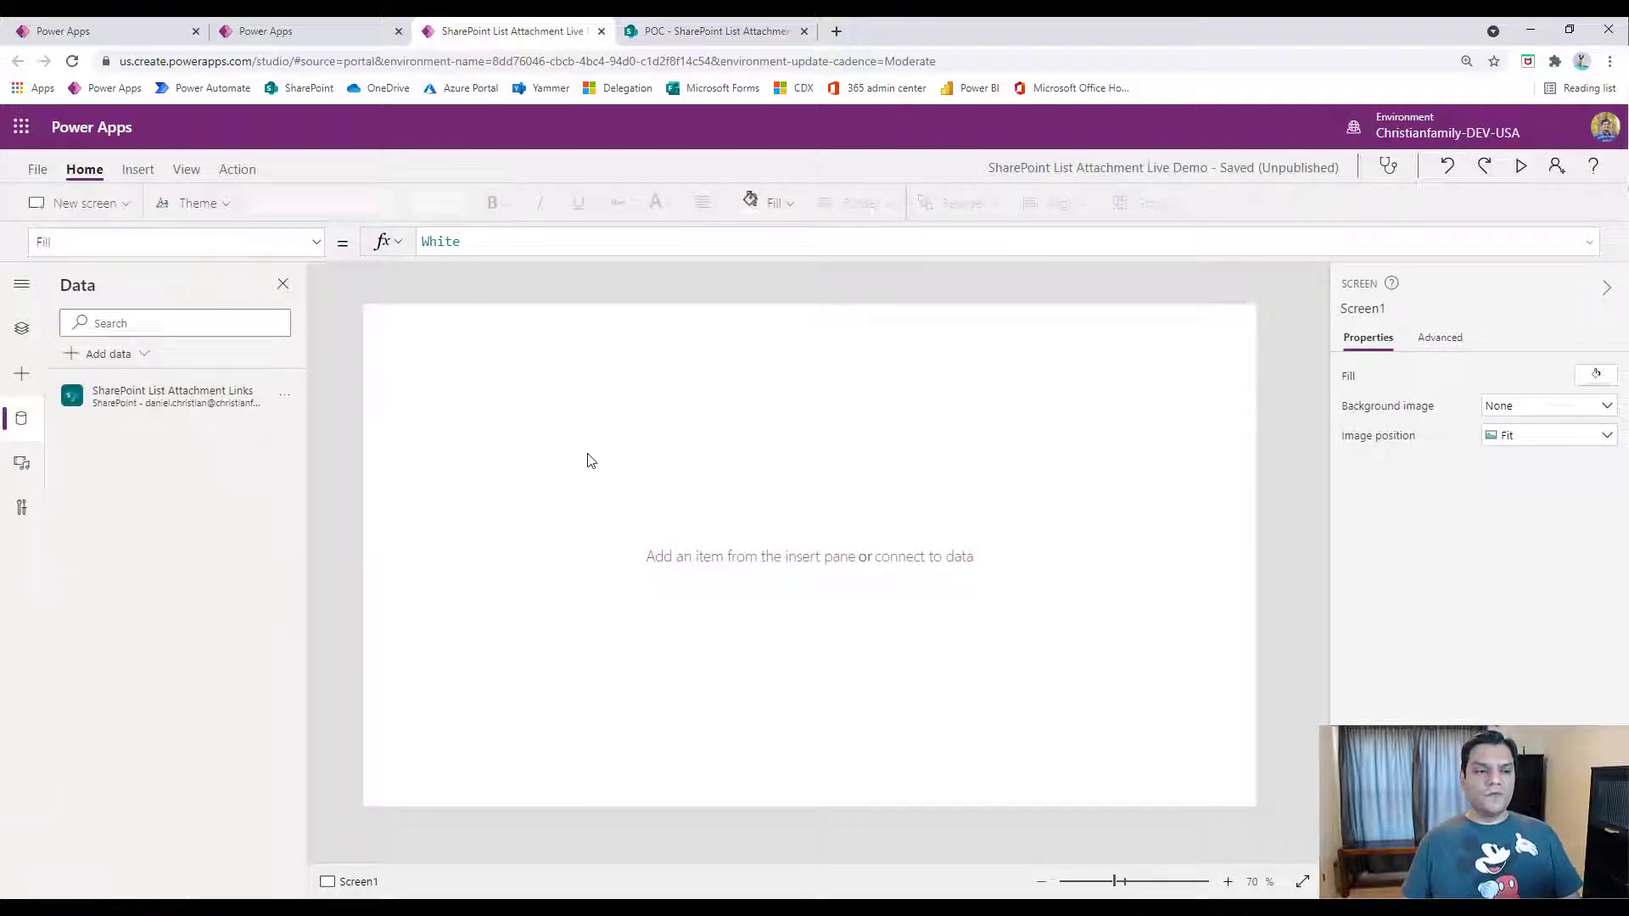
Start the App object's OnStart formula with Set(VarFormStatus, "View");.
click(21, 328)
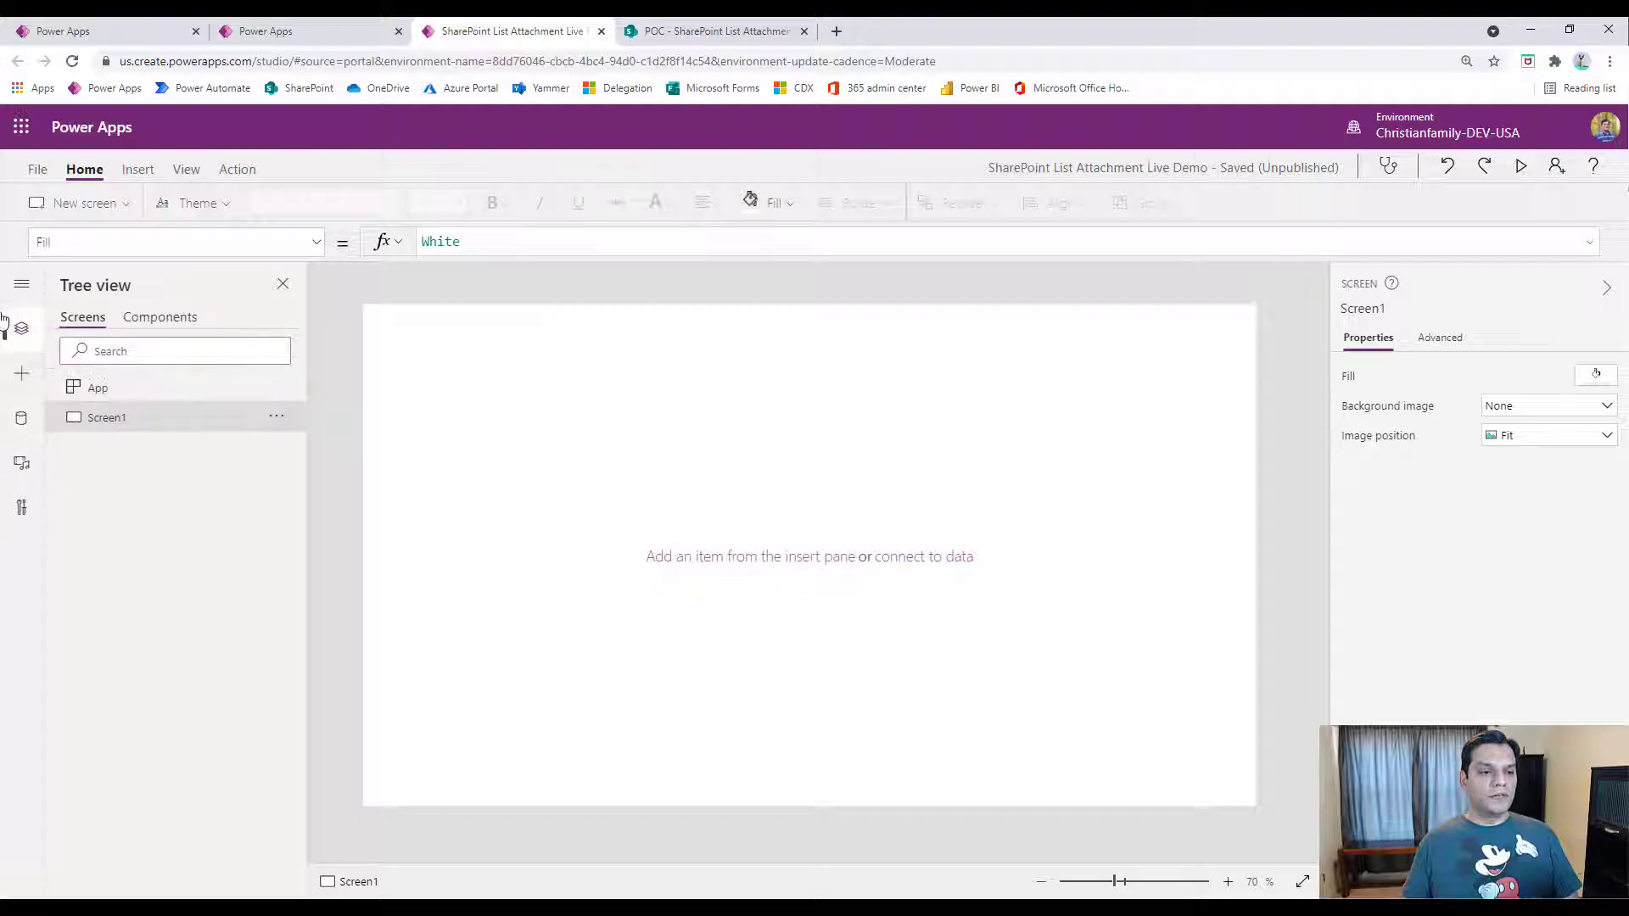
click(110, 386)
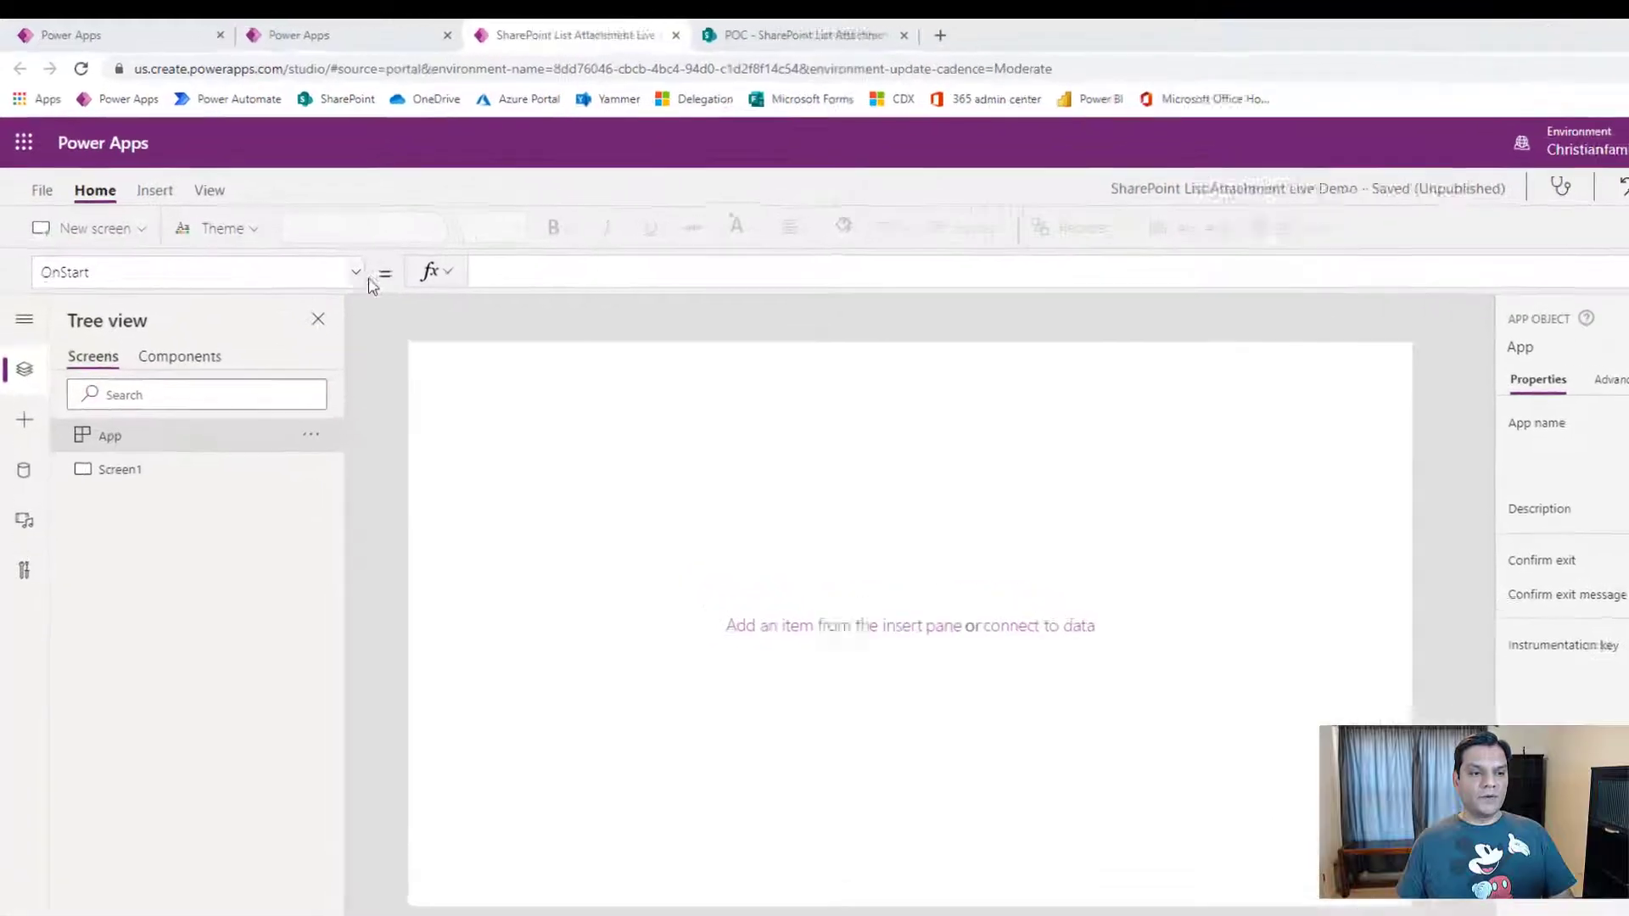
click(492, 253)
text(Set)
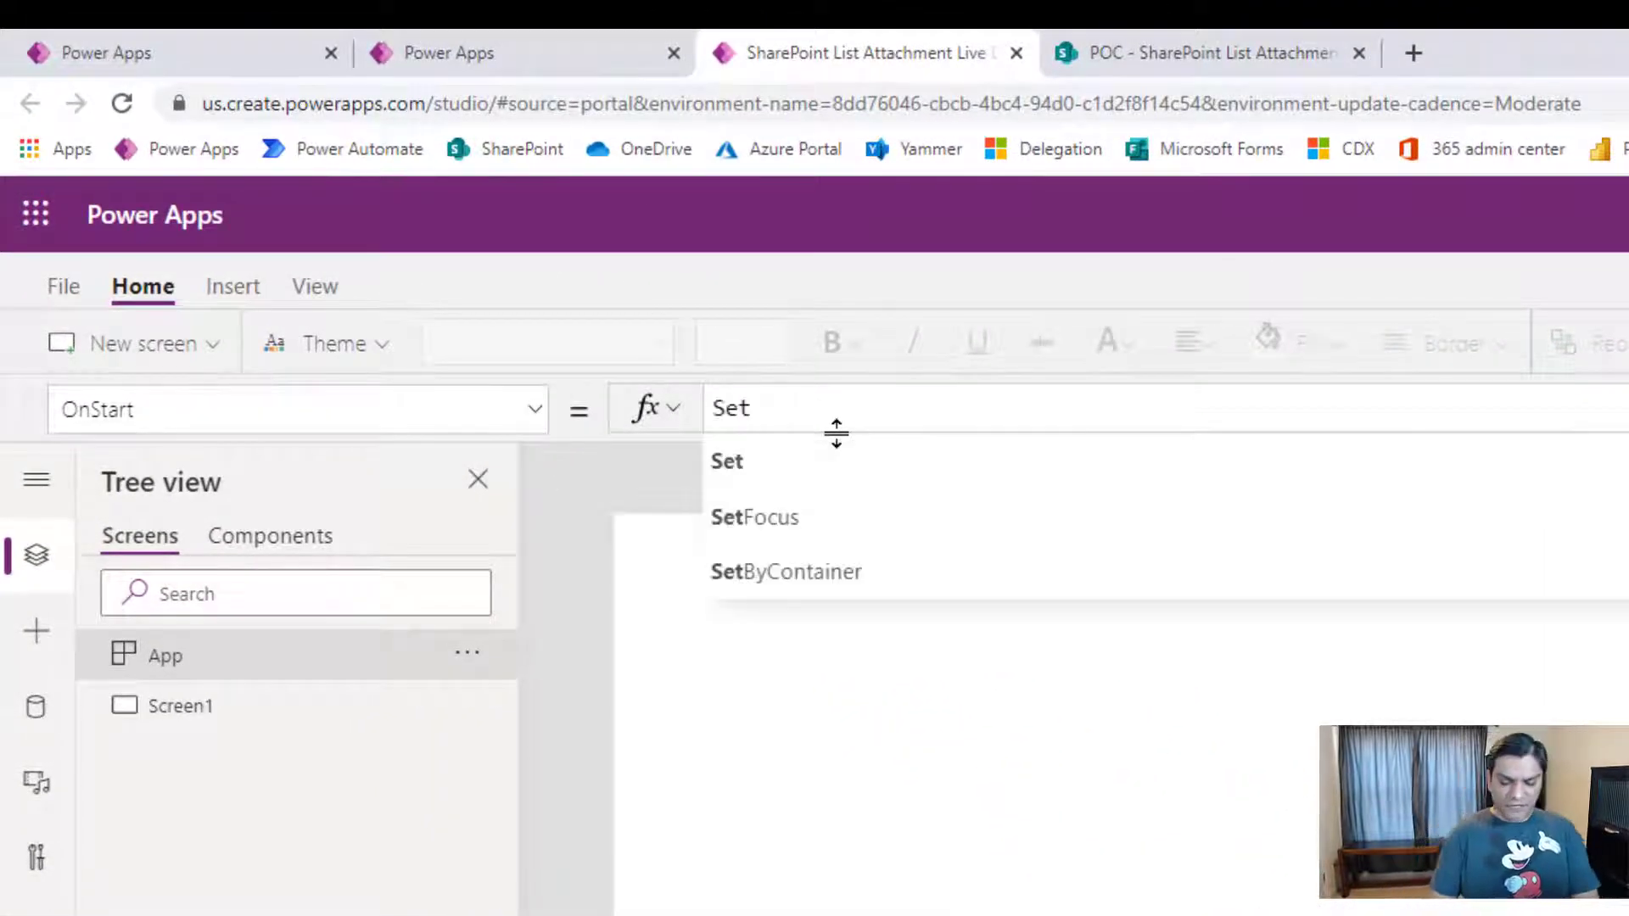
text((Var)
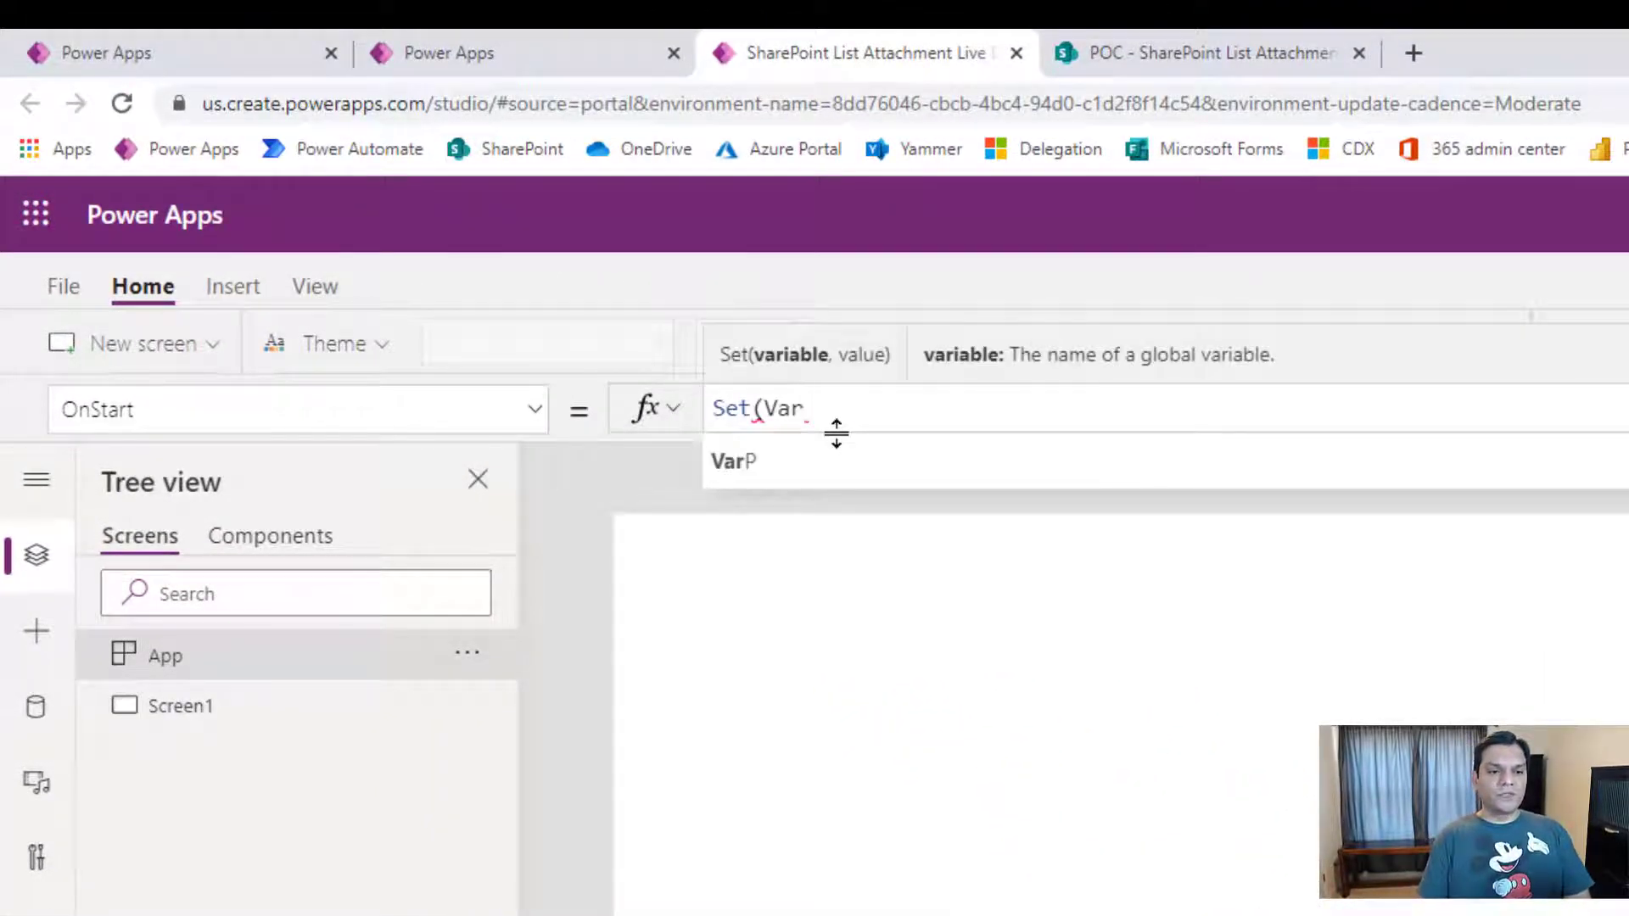
text(FormStatu)
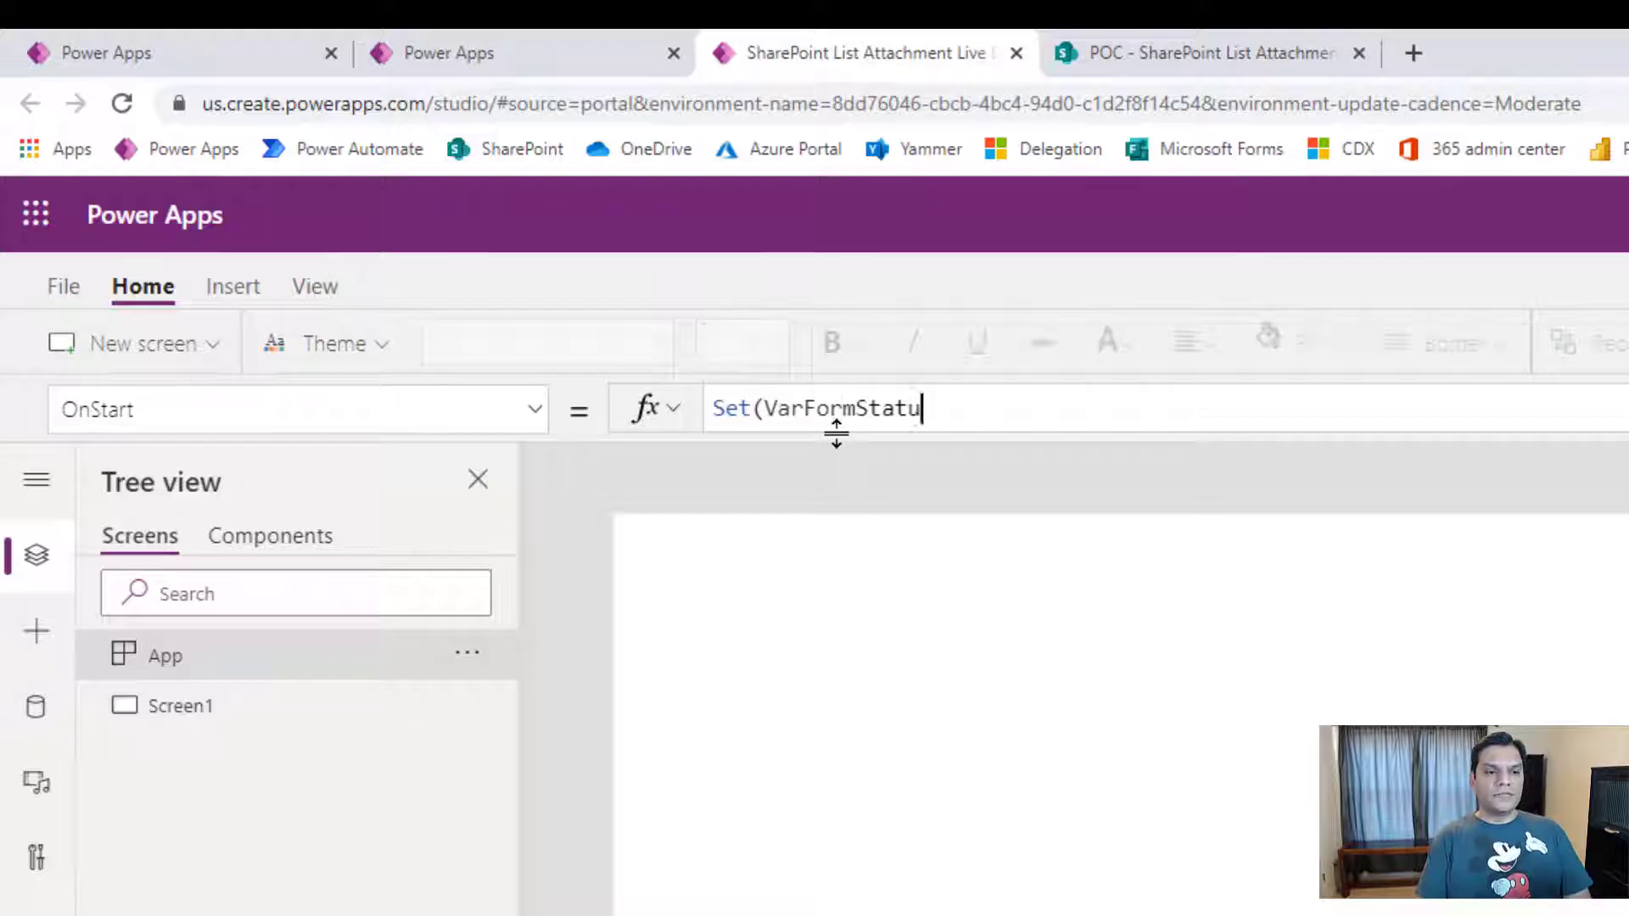
text(s, "V)
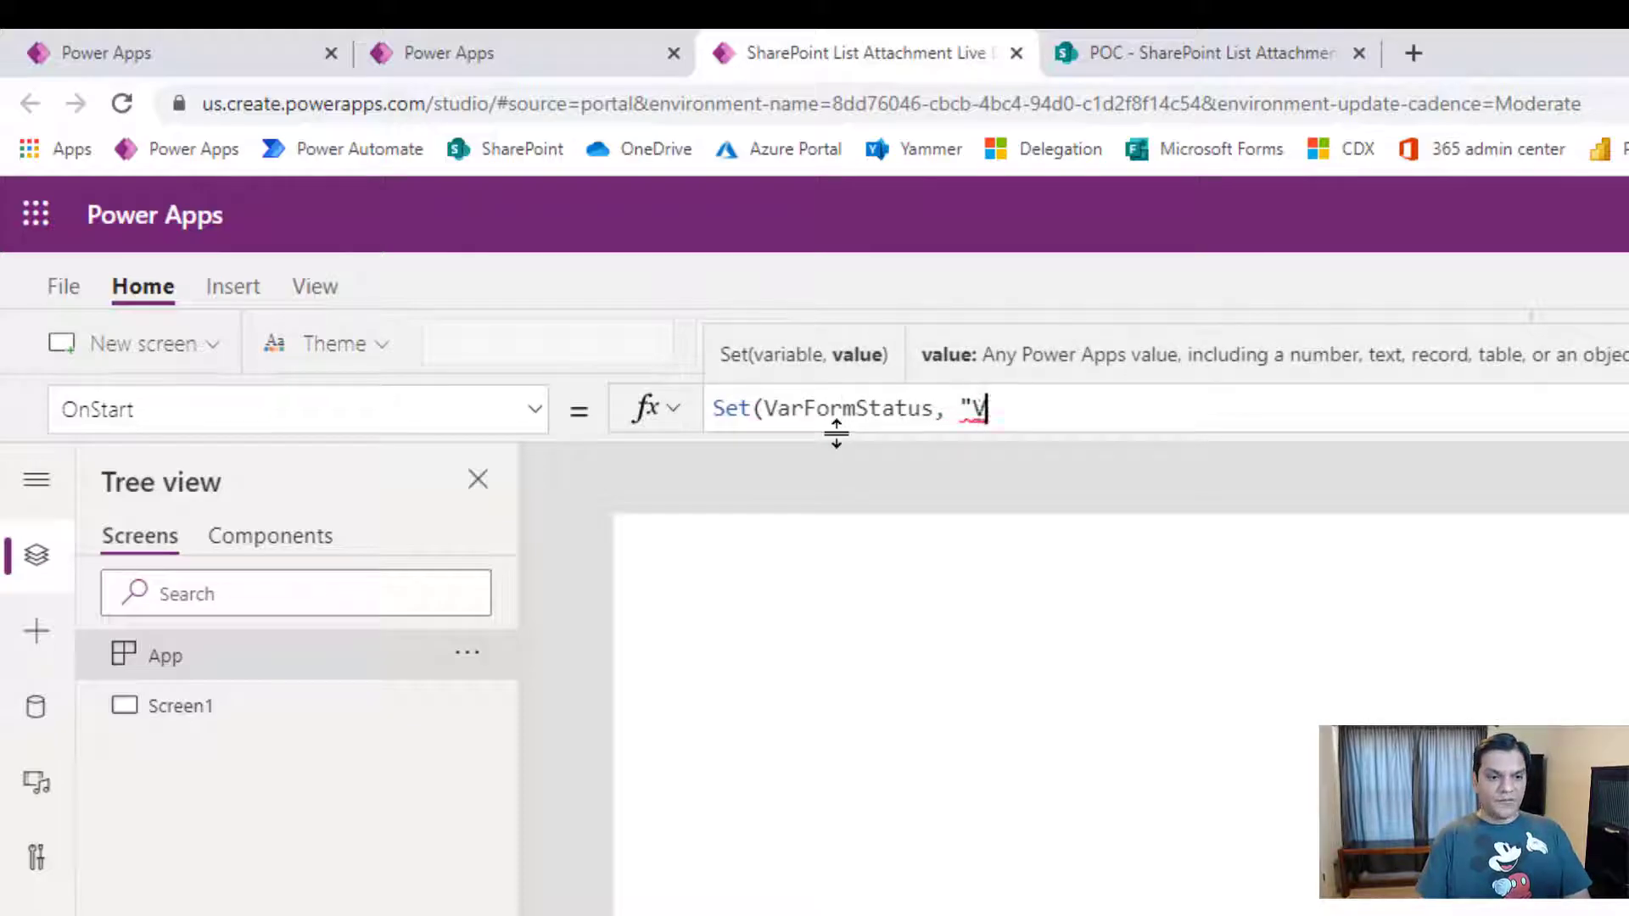
text(iew");)
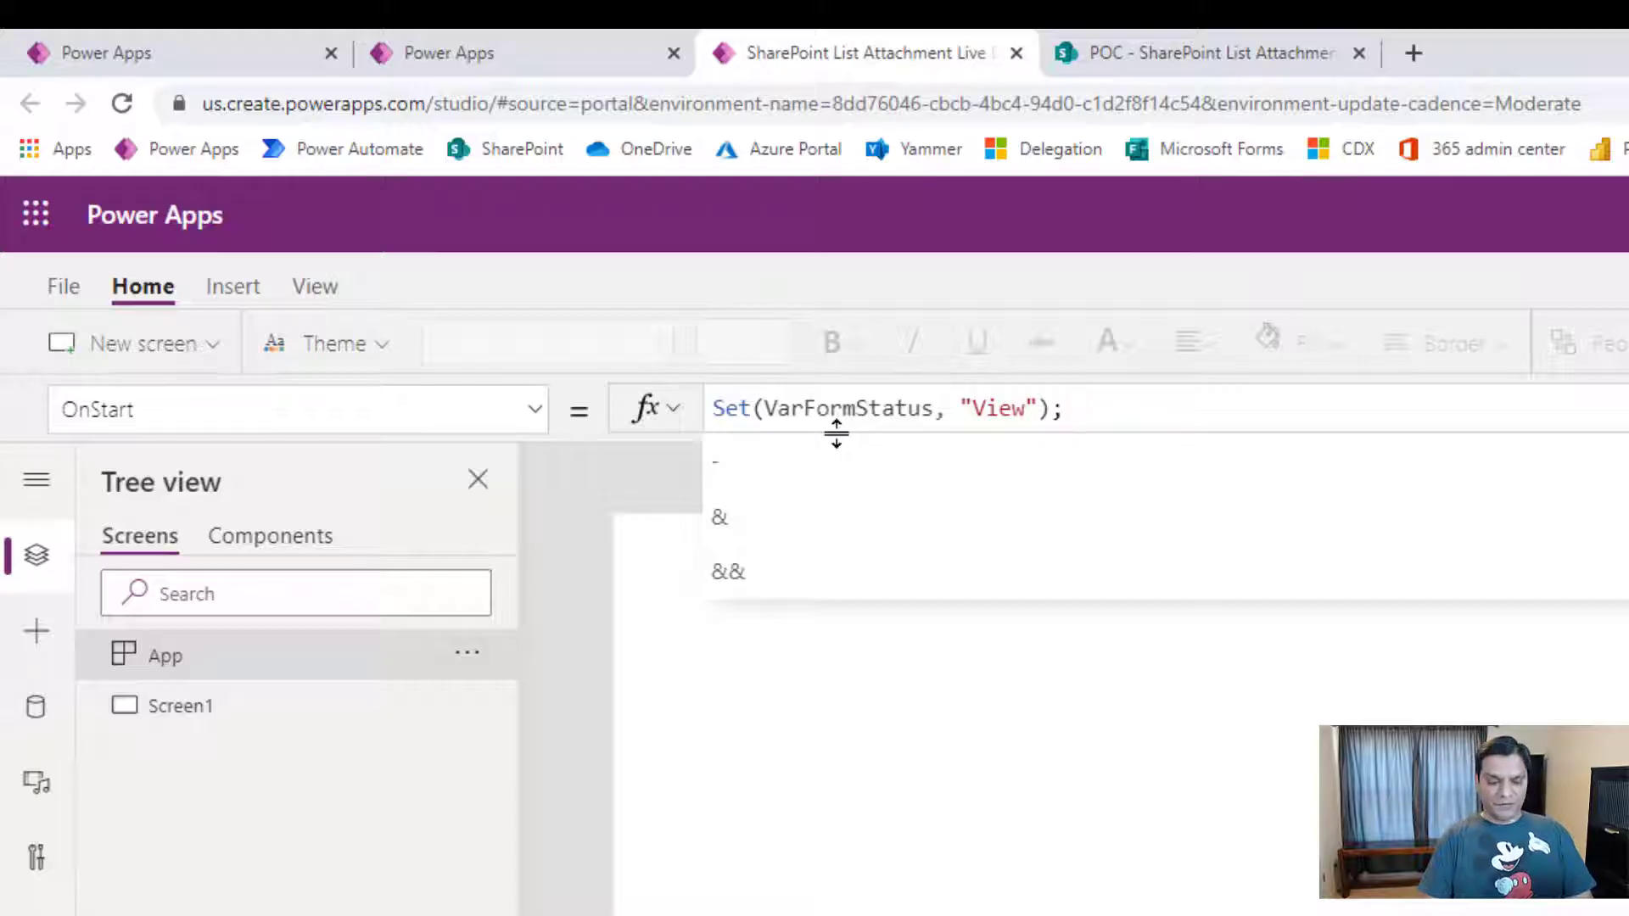
Add Set(VarUser, User()) to the App's OnStart formula and run OnStart.
text(Set(VarU)
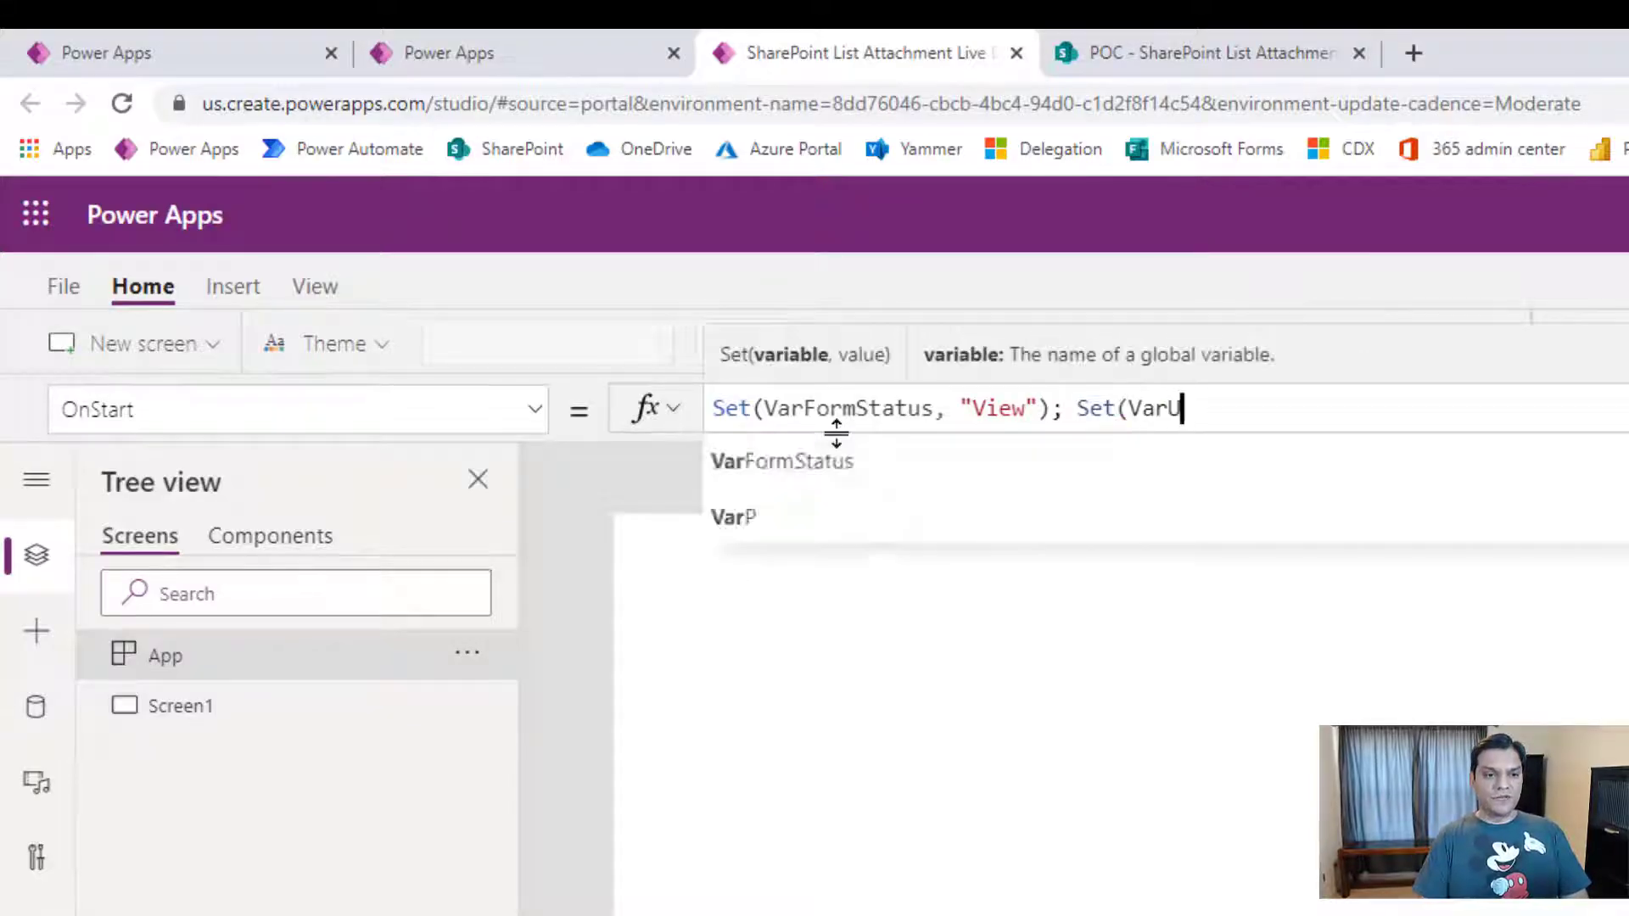
text(ser, user)
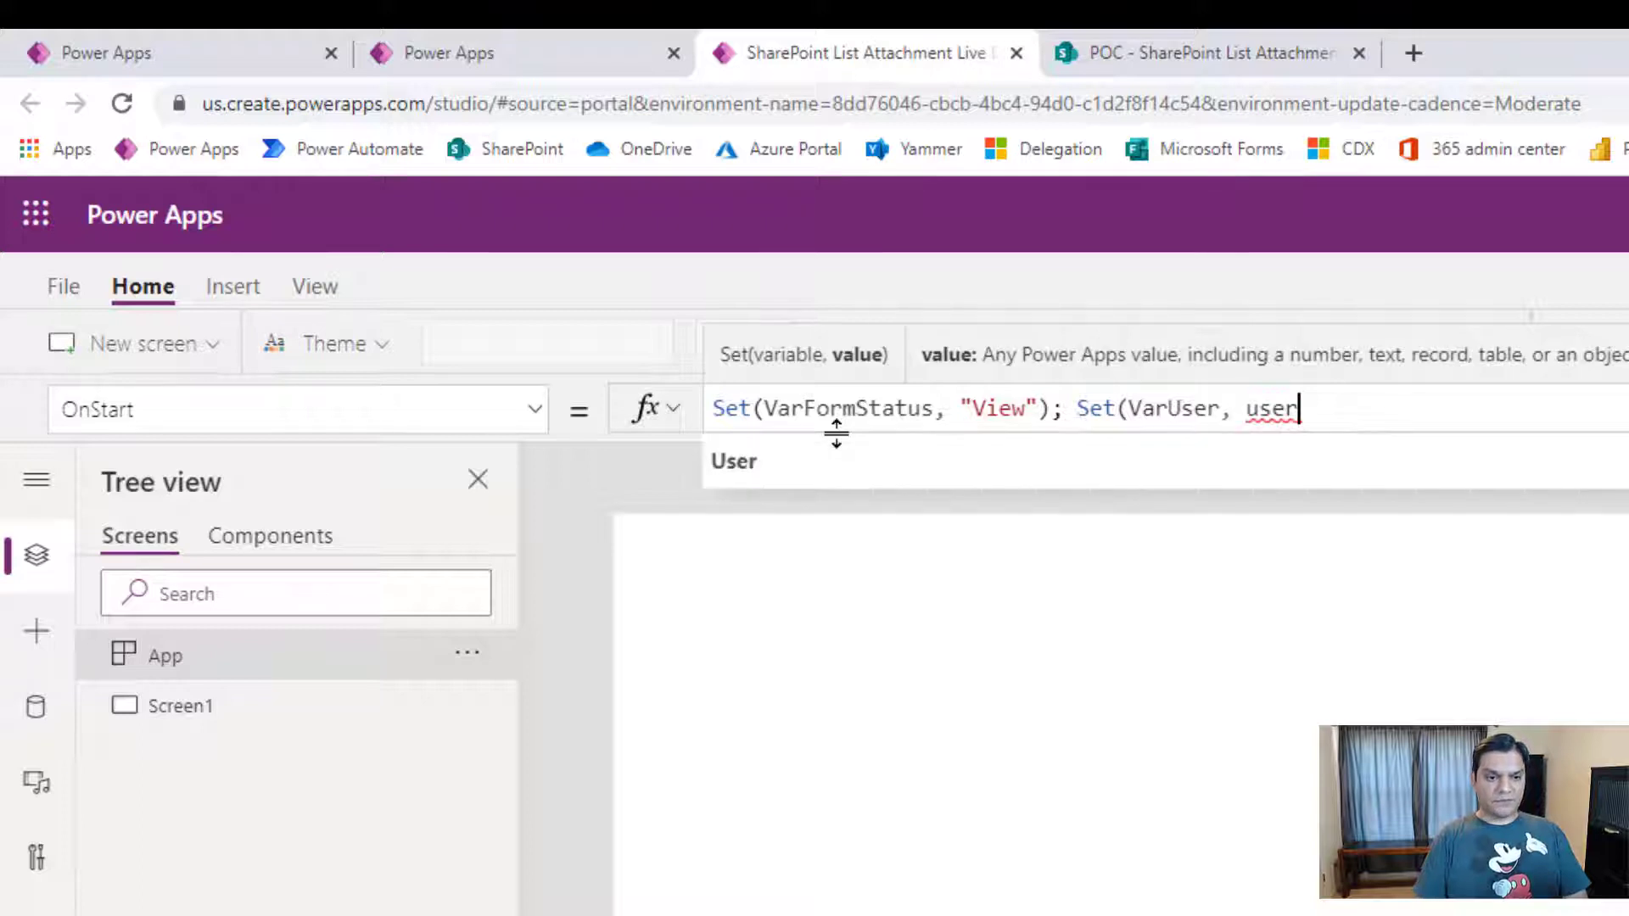
text(()))
right_click(153, 656)
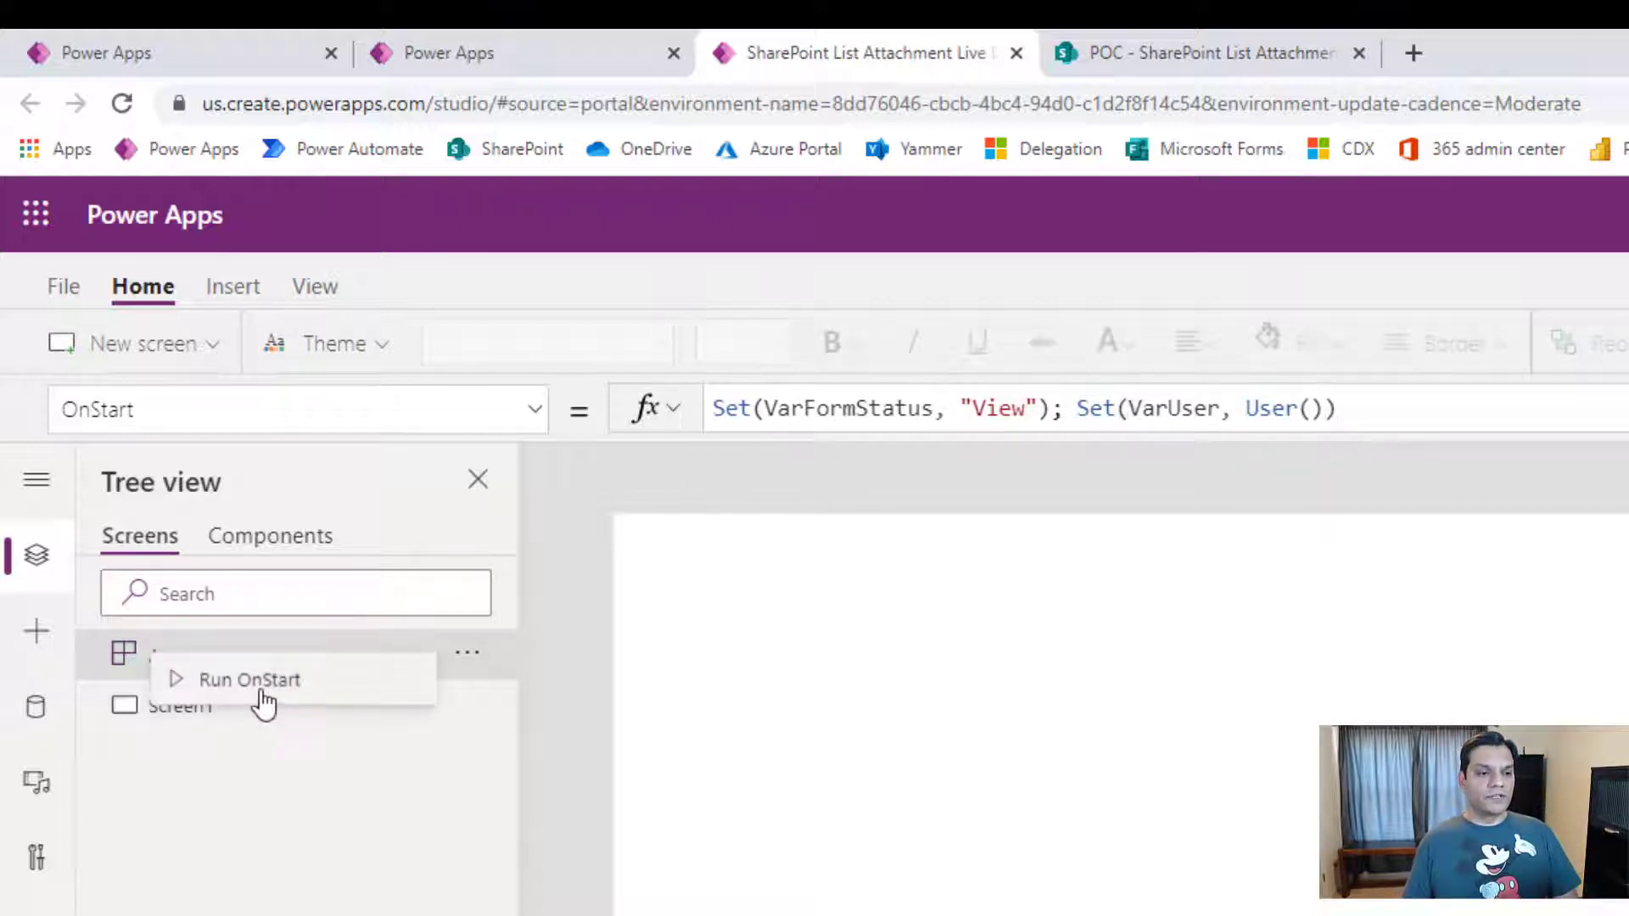
click(262, 691)
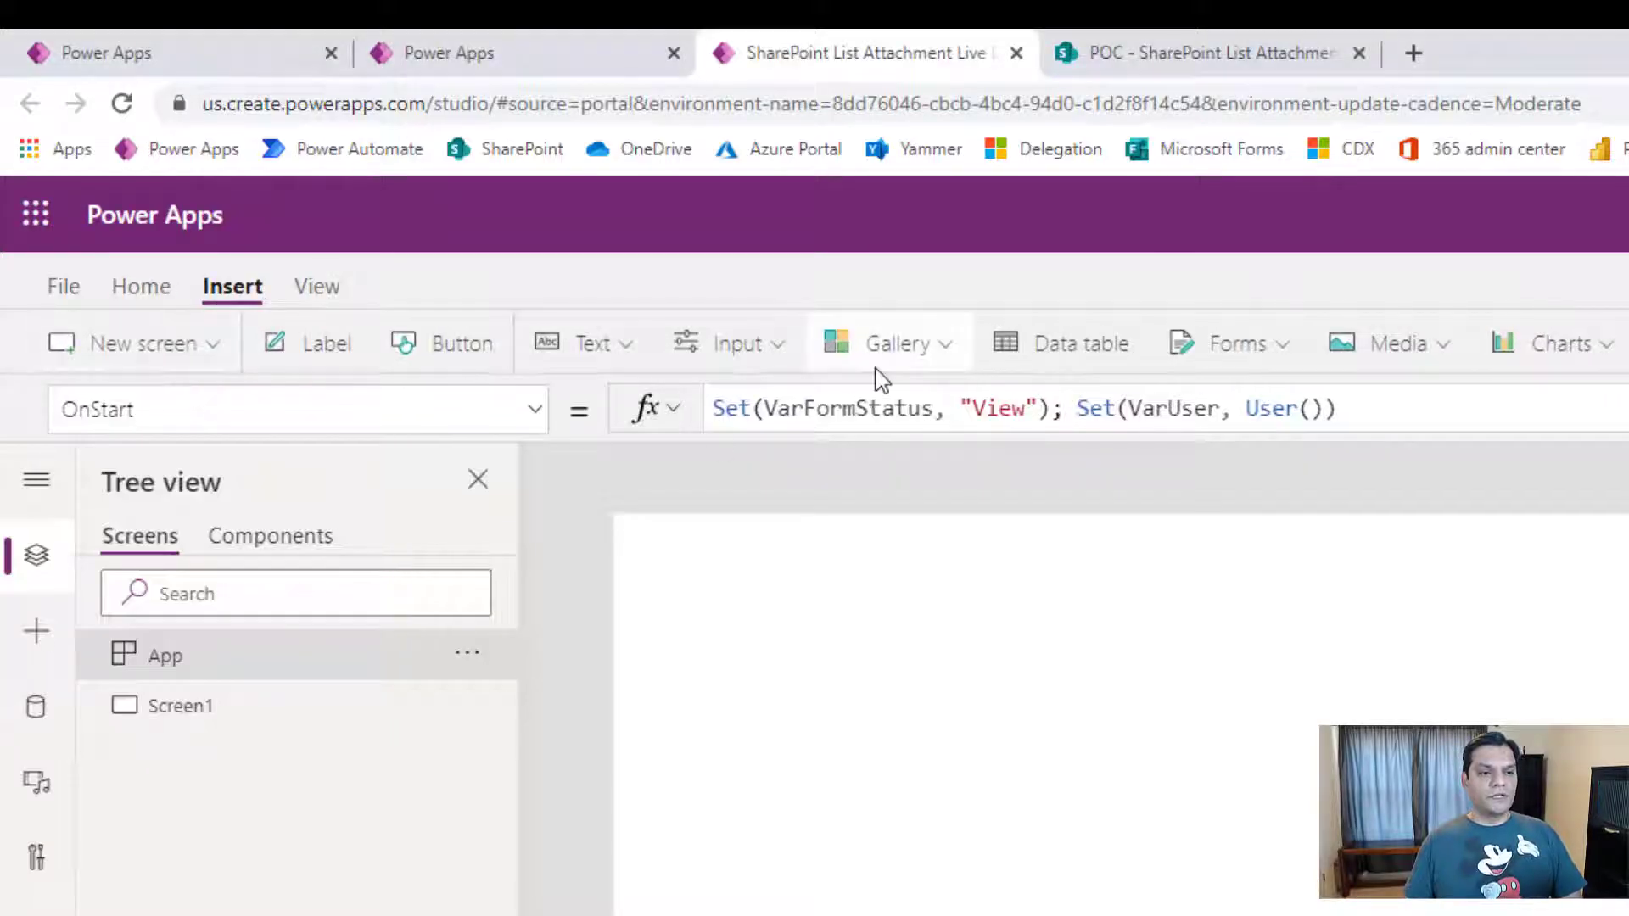
Insert a vertical gallery connected to SharePoint List Attachment Links and move it to the screen's left edge at X 0, Y 32.
click(895, 345)
click(927, 480)
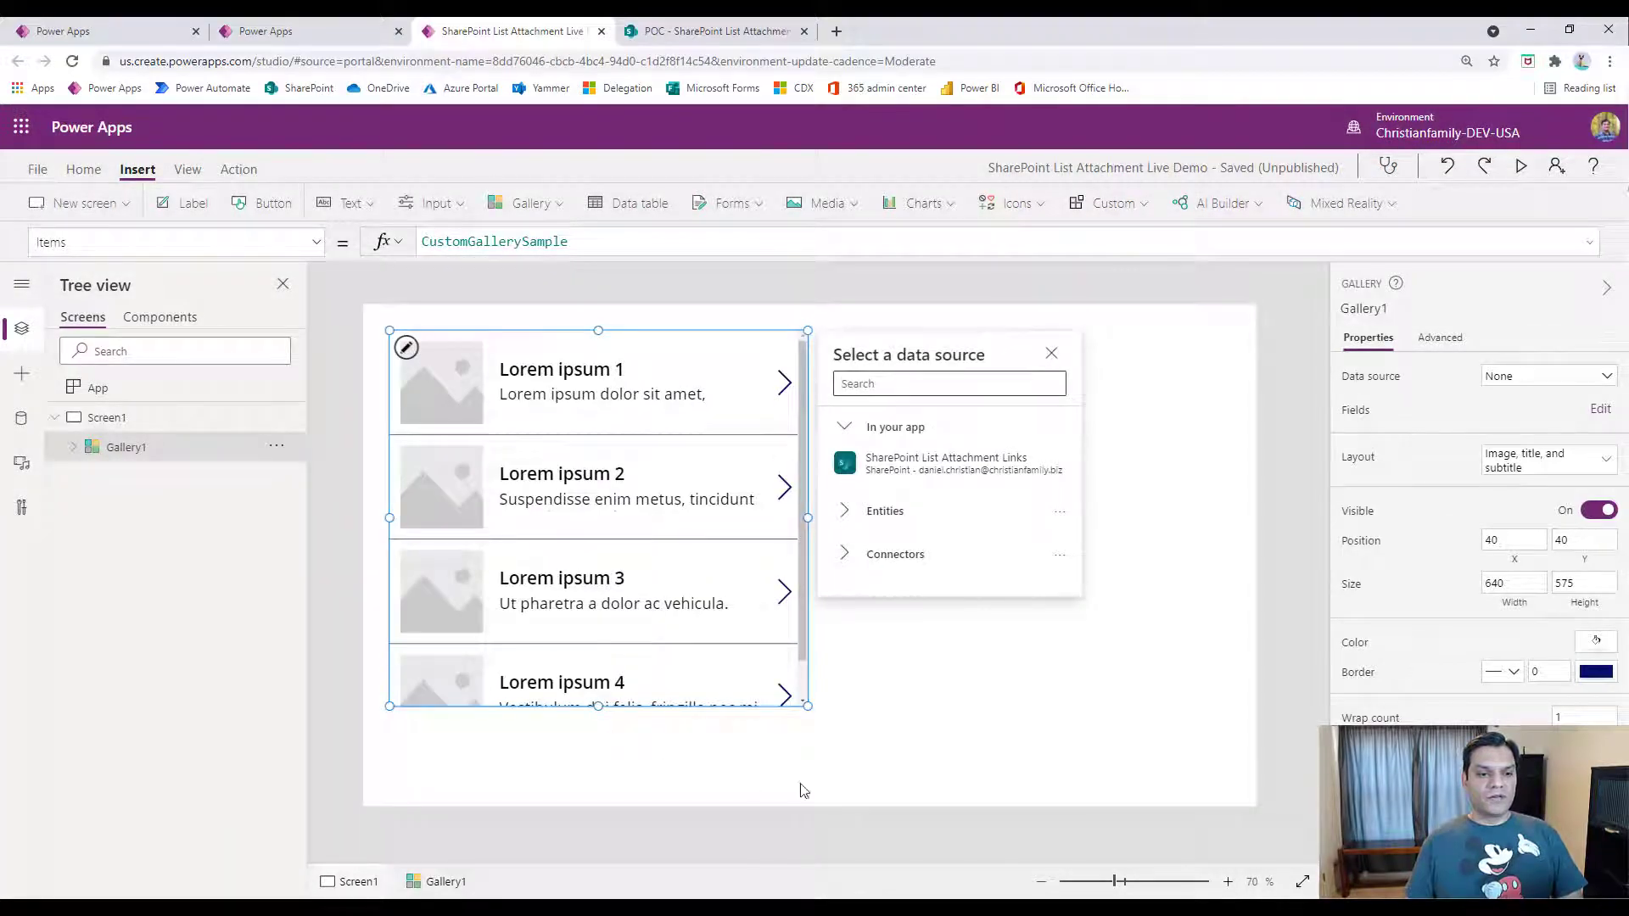
mouse_move(891, 467)
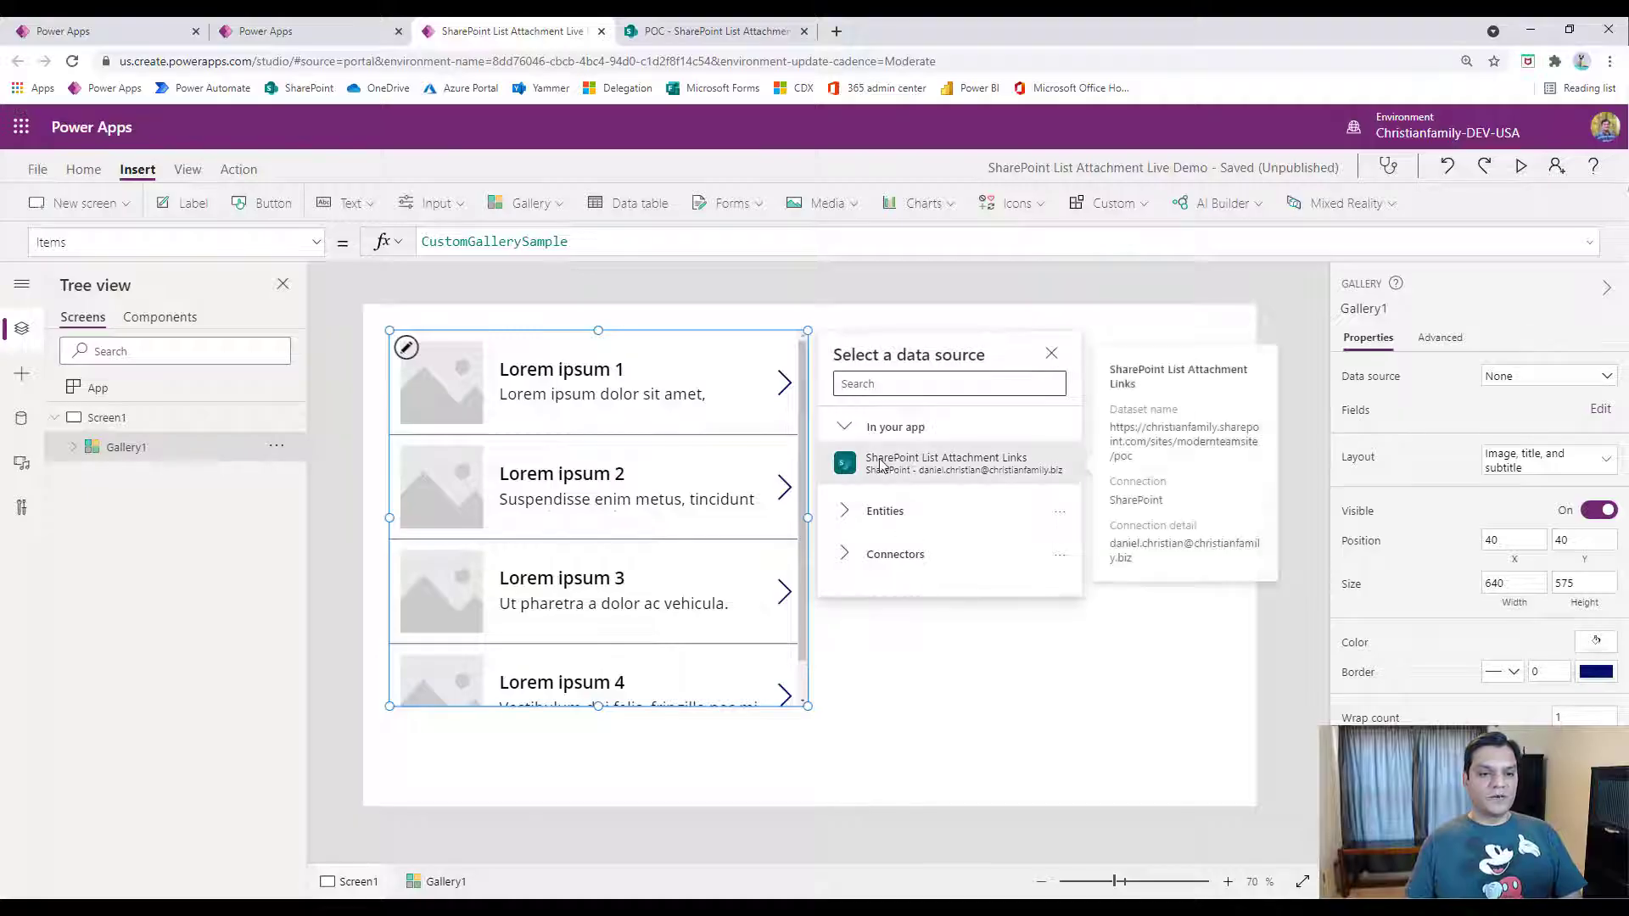
click(957, 475)
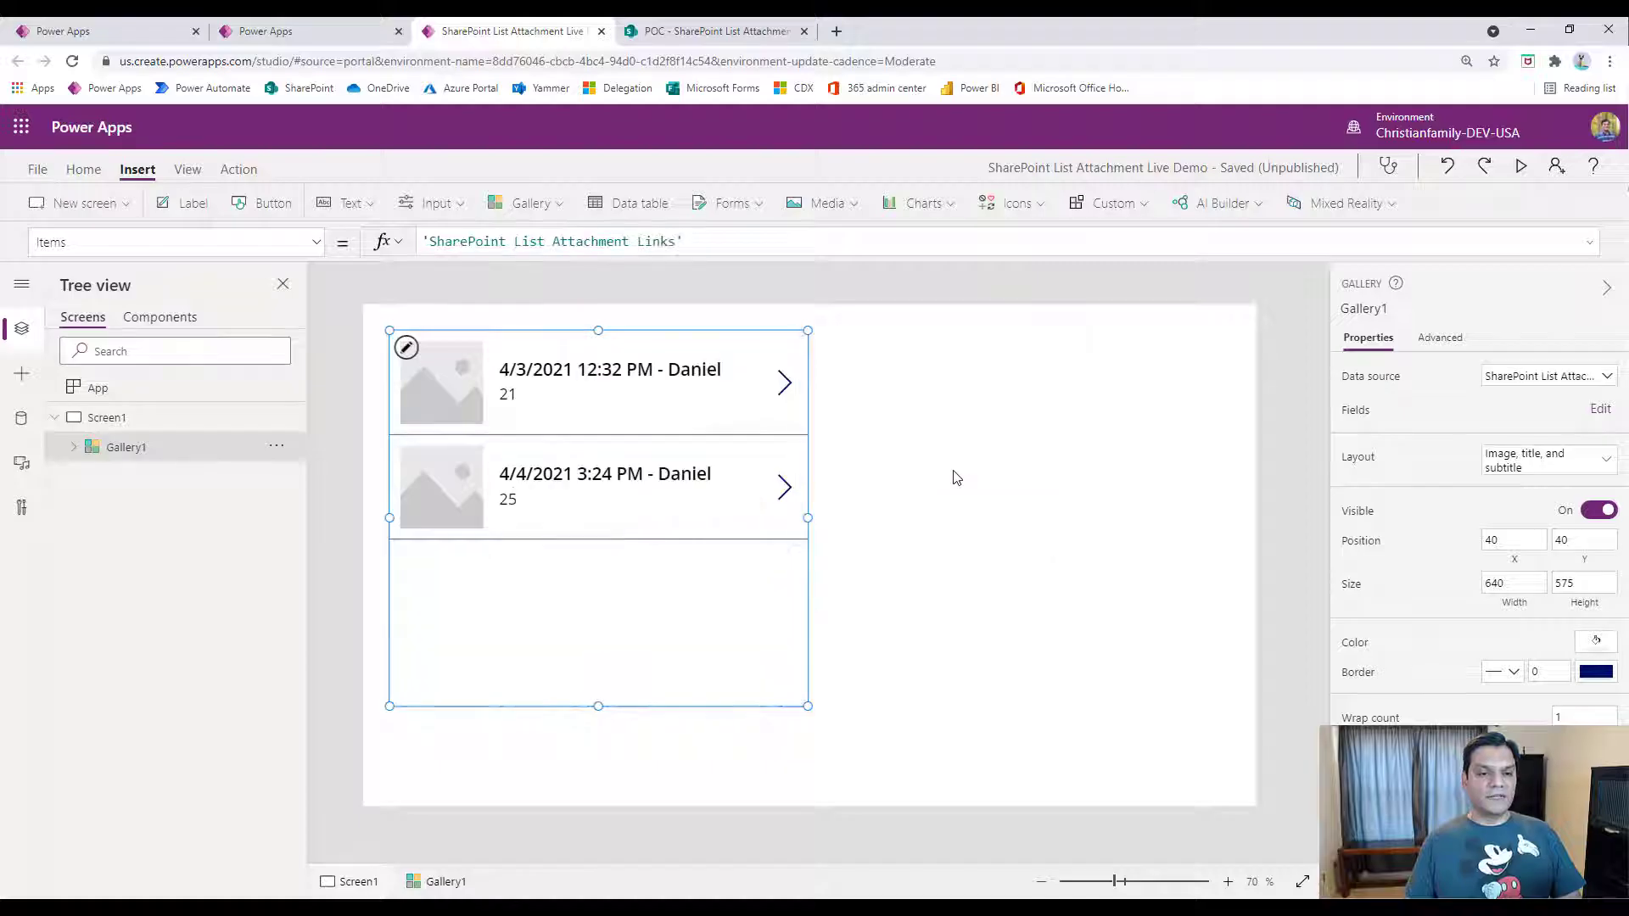
drag(636, 701, 611, 698)
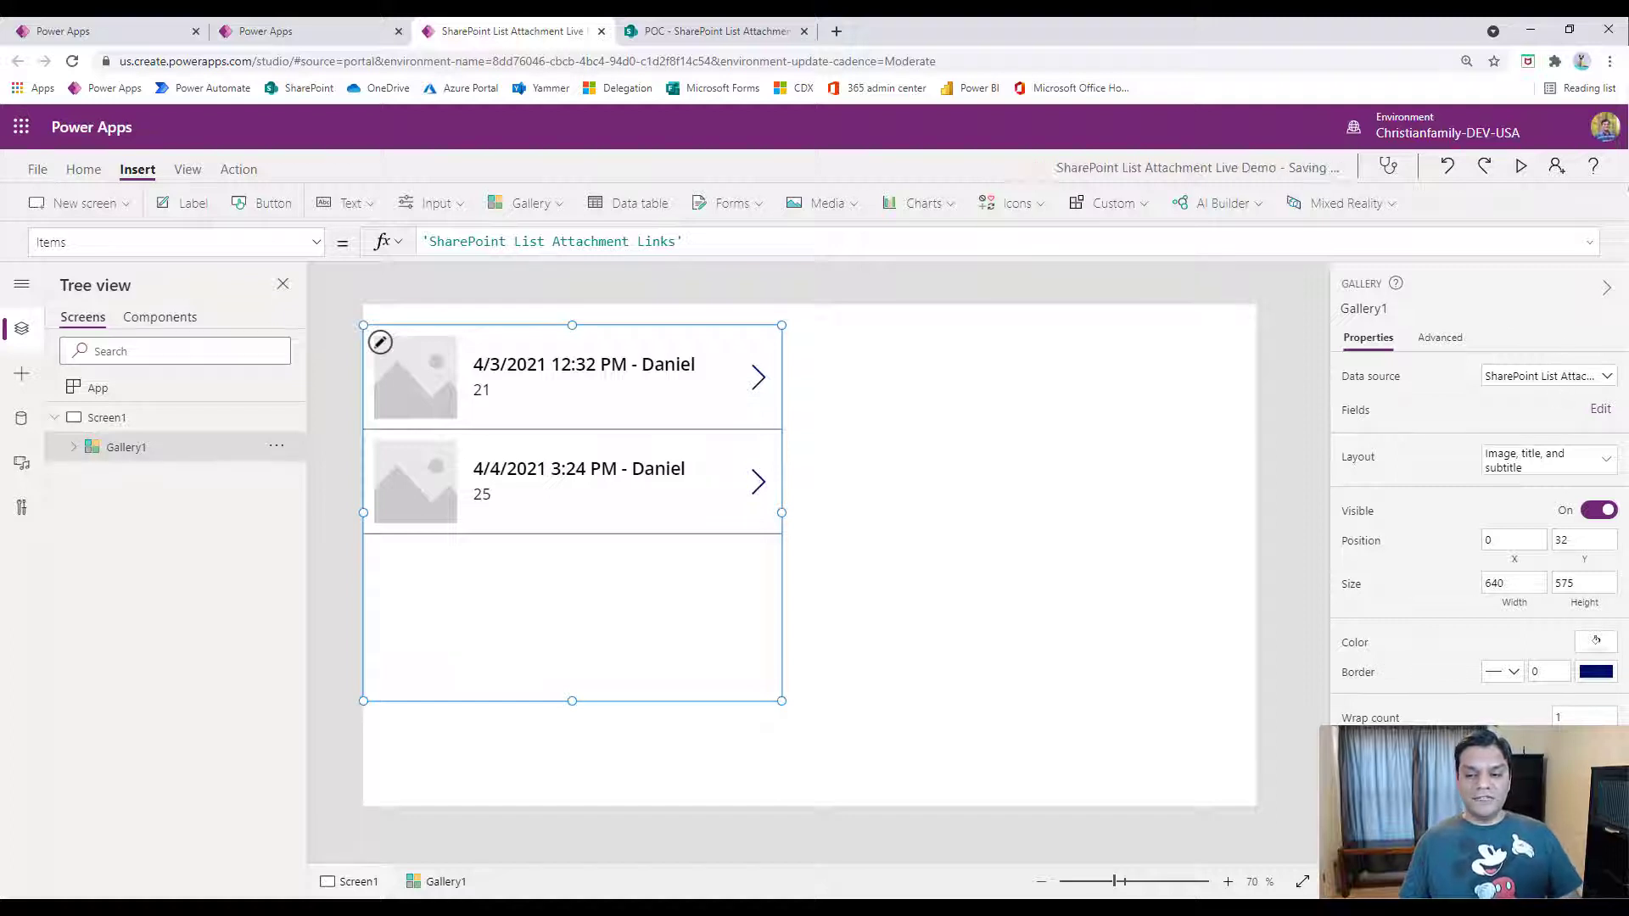
Change the gallery's layout to Title and subtitle.
click(1546, 458)
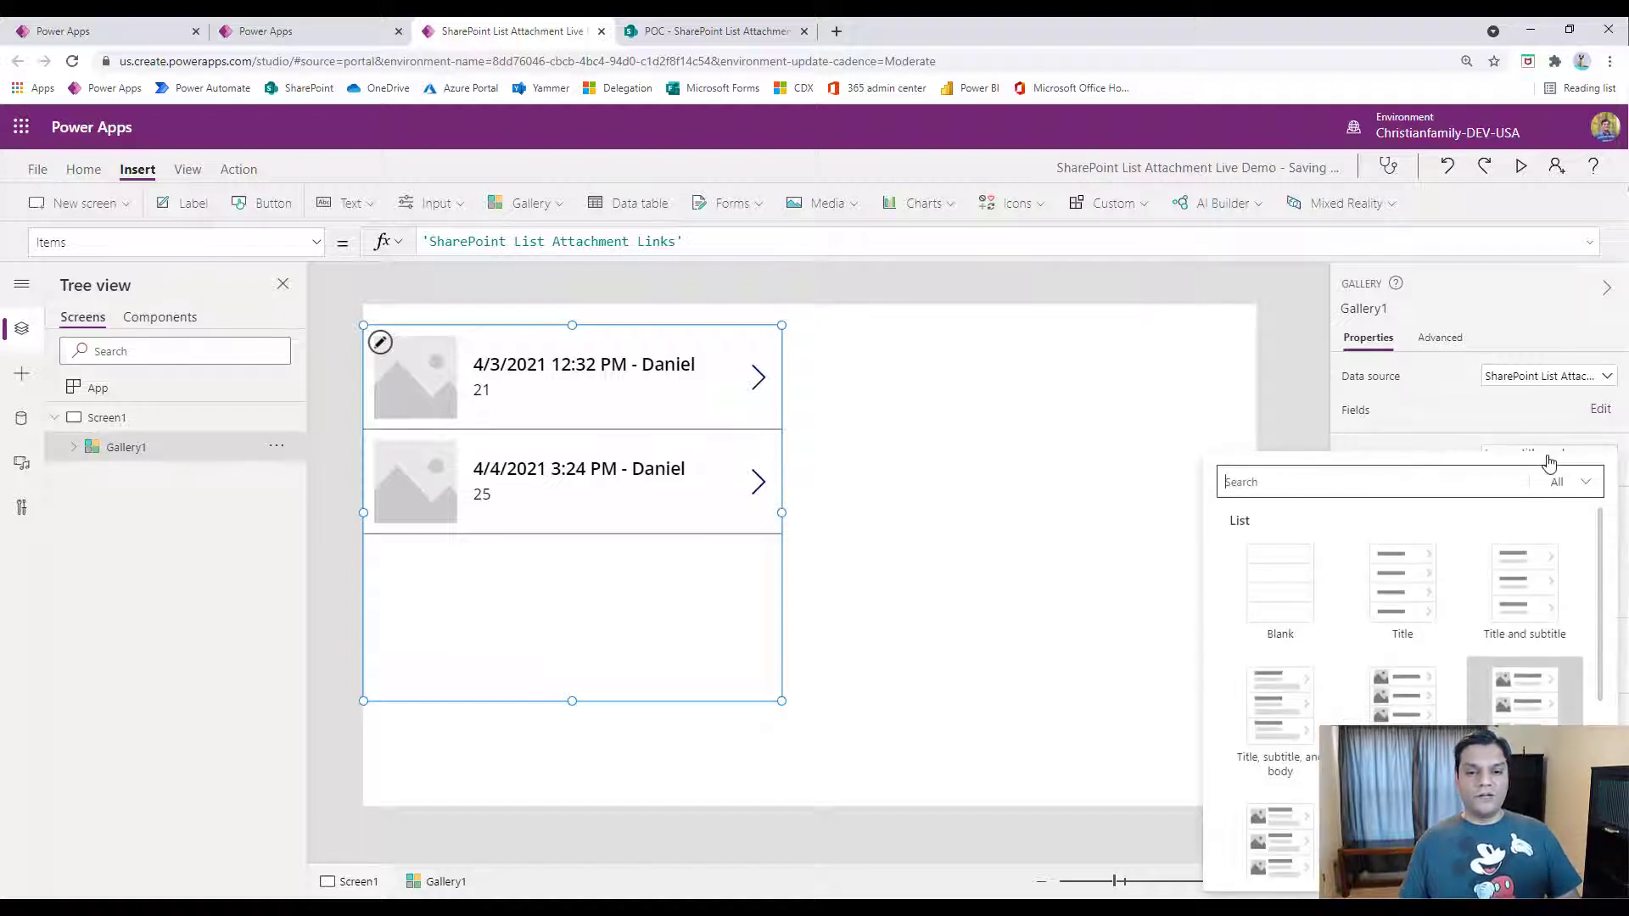
click(1413, 565)
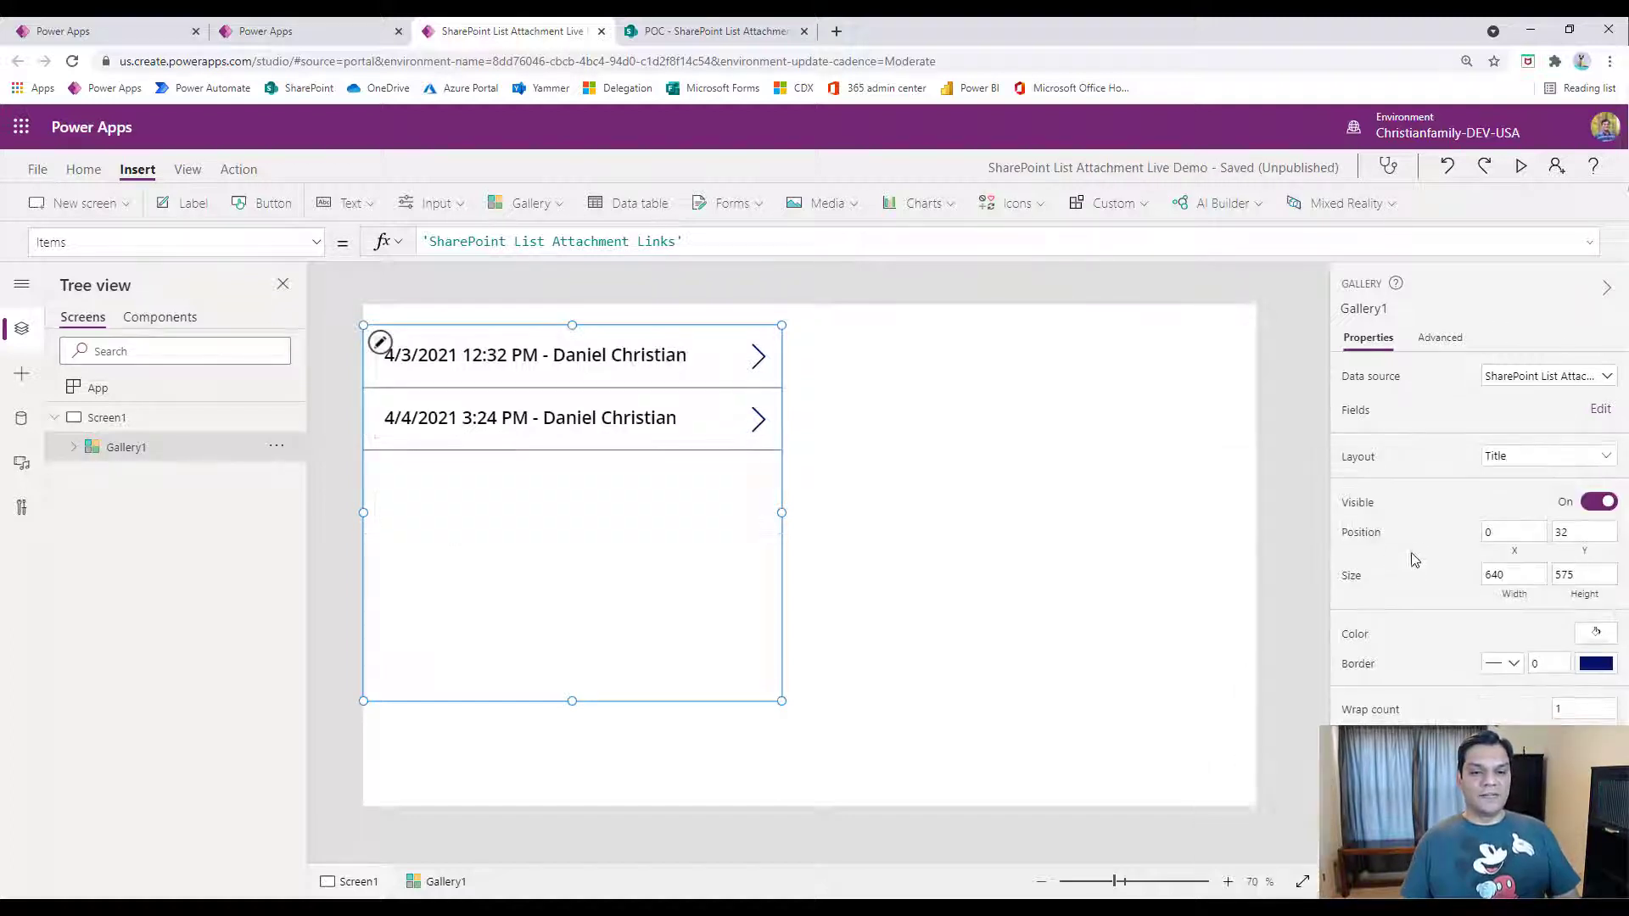
click(1528, 457)
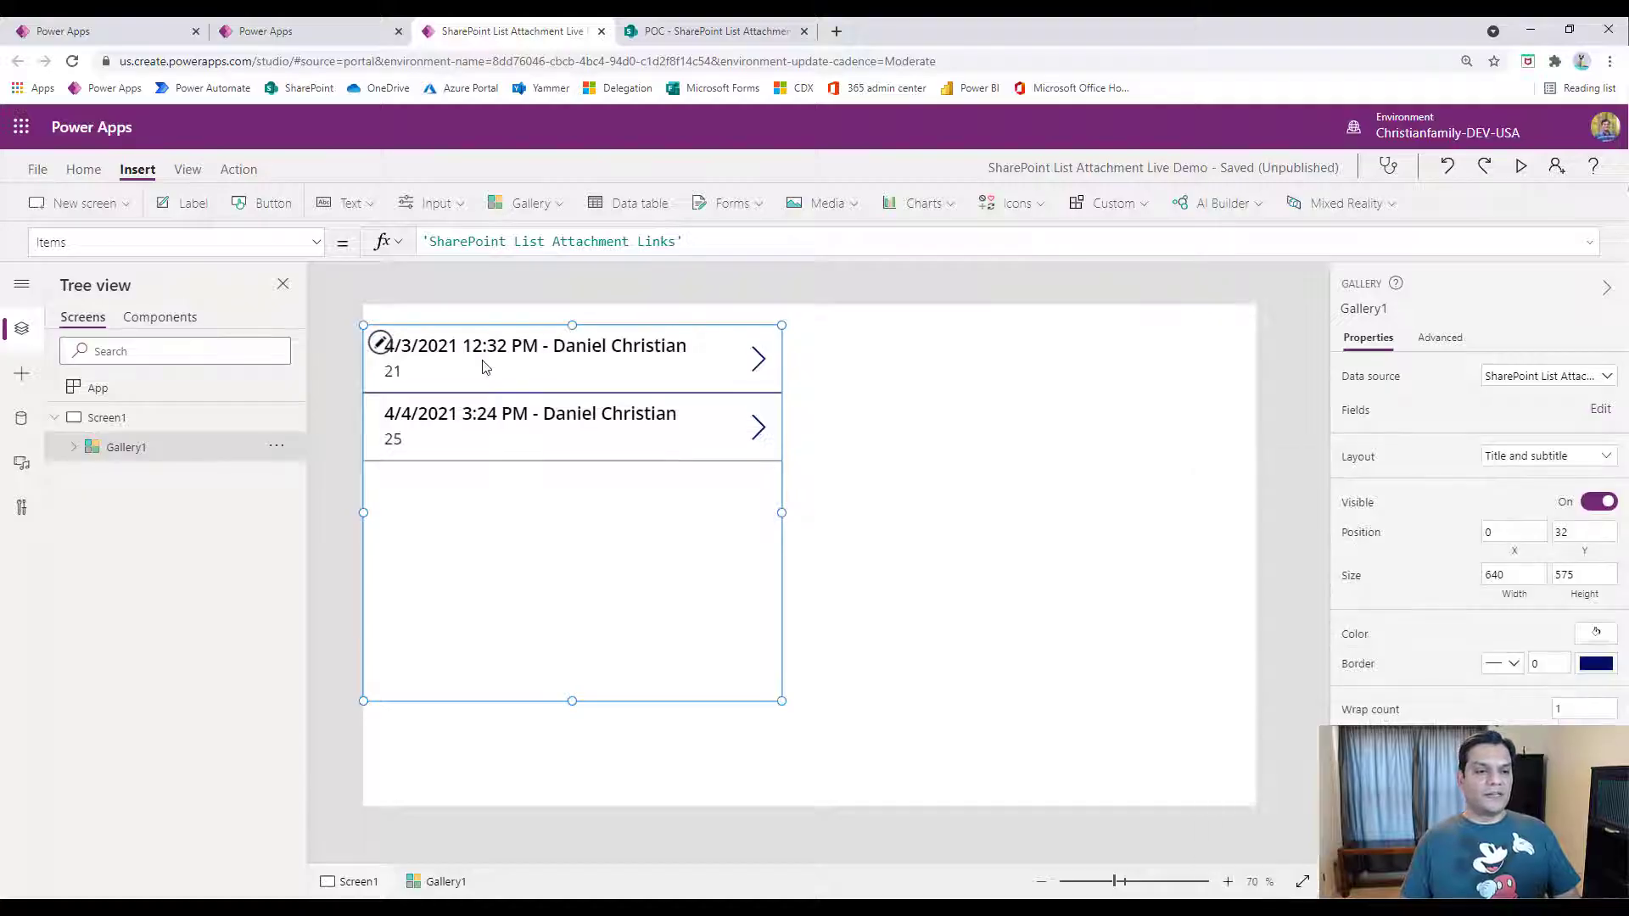
In the gallery's row template, place the ID label at the row's upper left with the title label beside it, narrowed to clear the arrow.
click(452, 359)
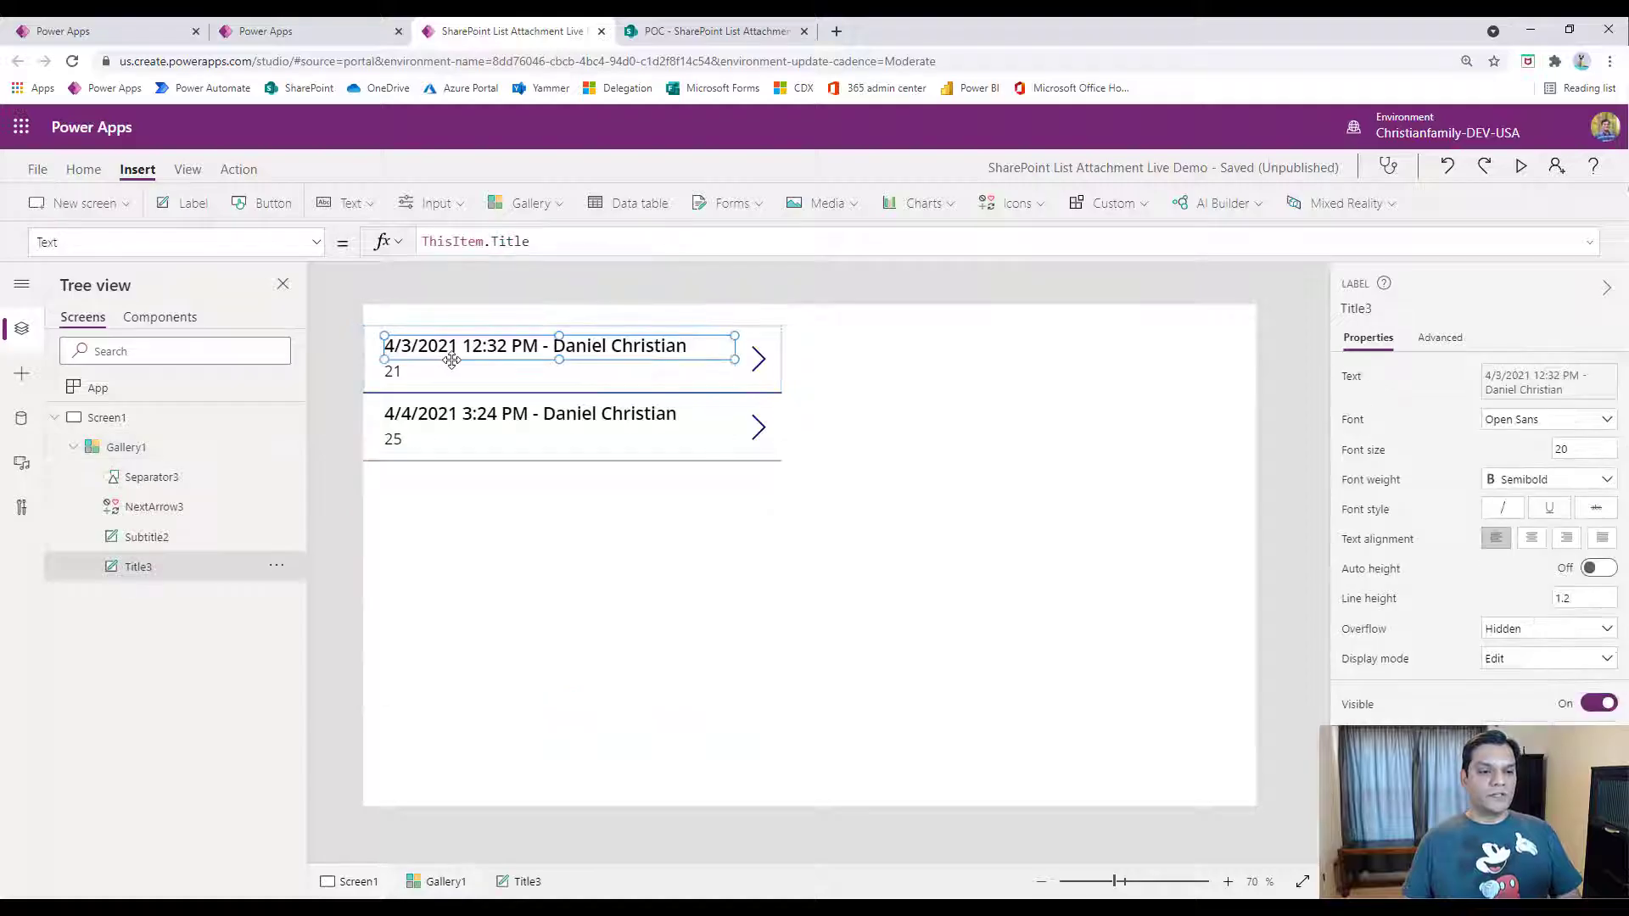
drag(452, 359, 386, 348)
click(448, 564)
click(399, 378)
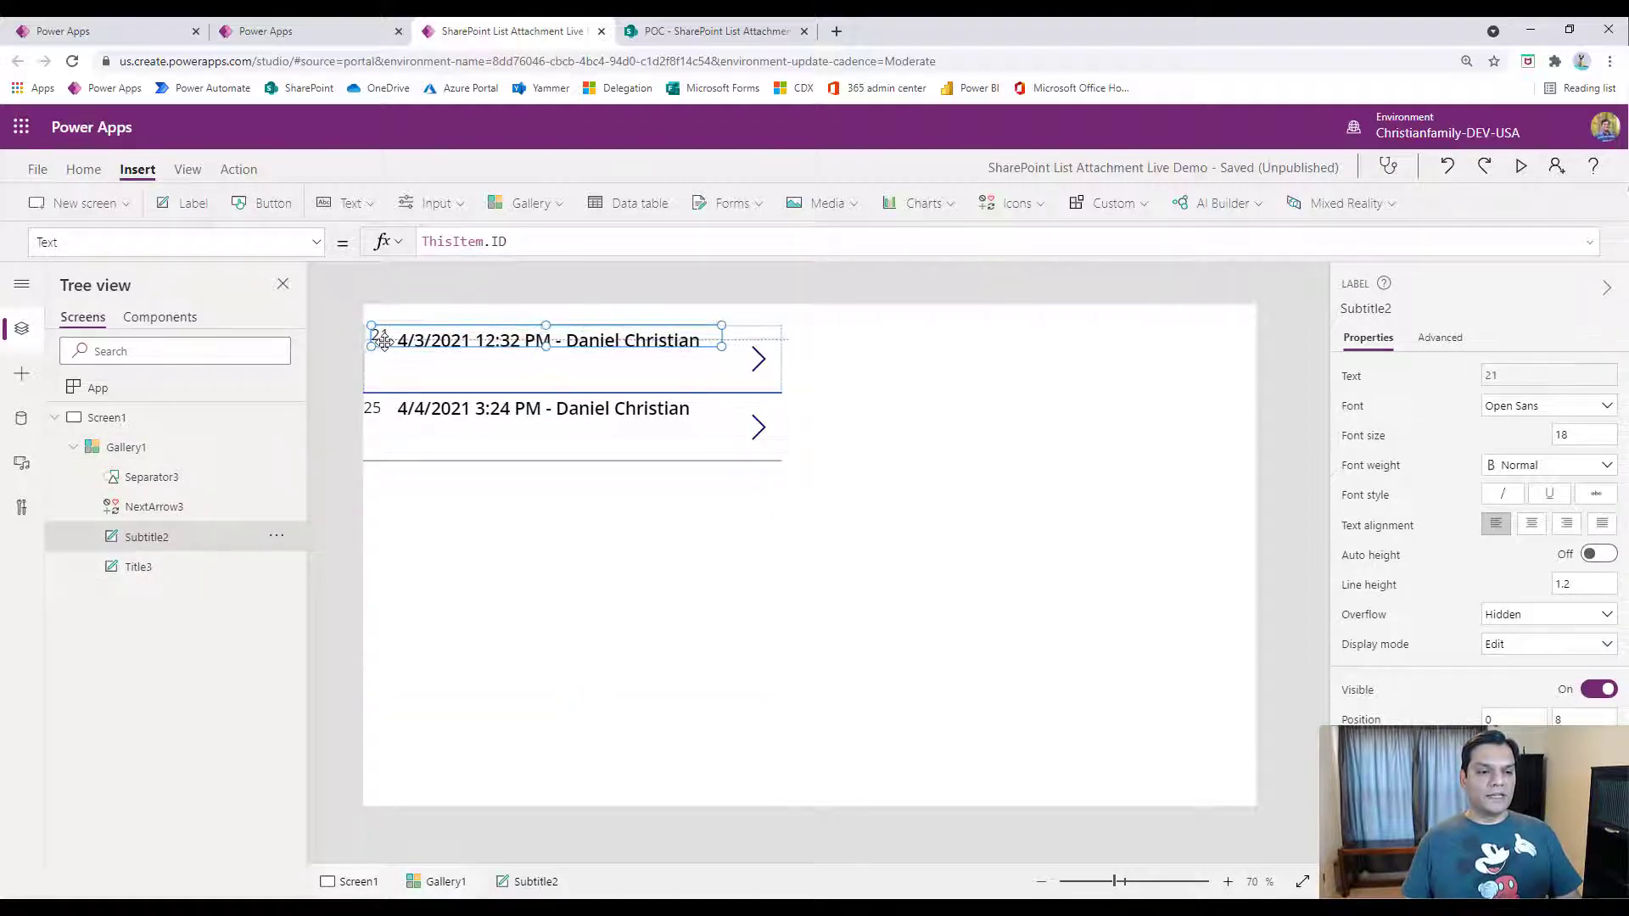
click(640, 354)
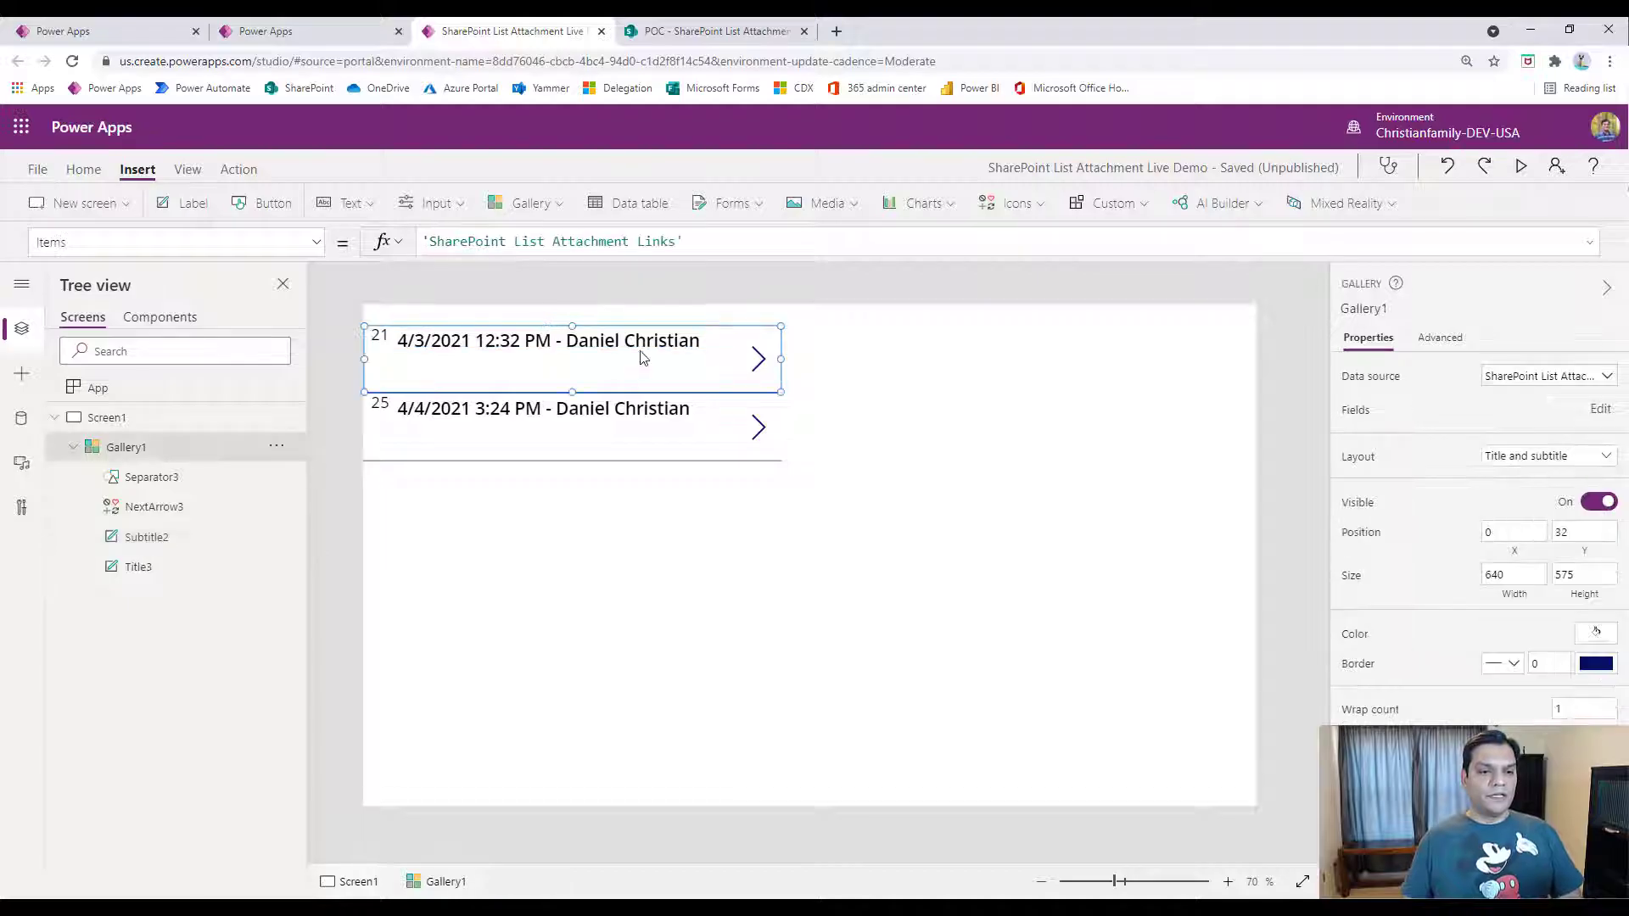
click(625, 349)
drag(626, 349, 633, 349)
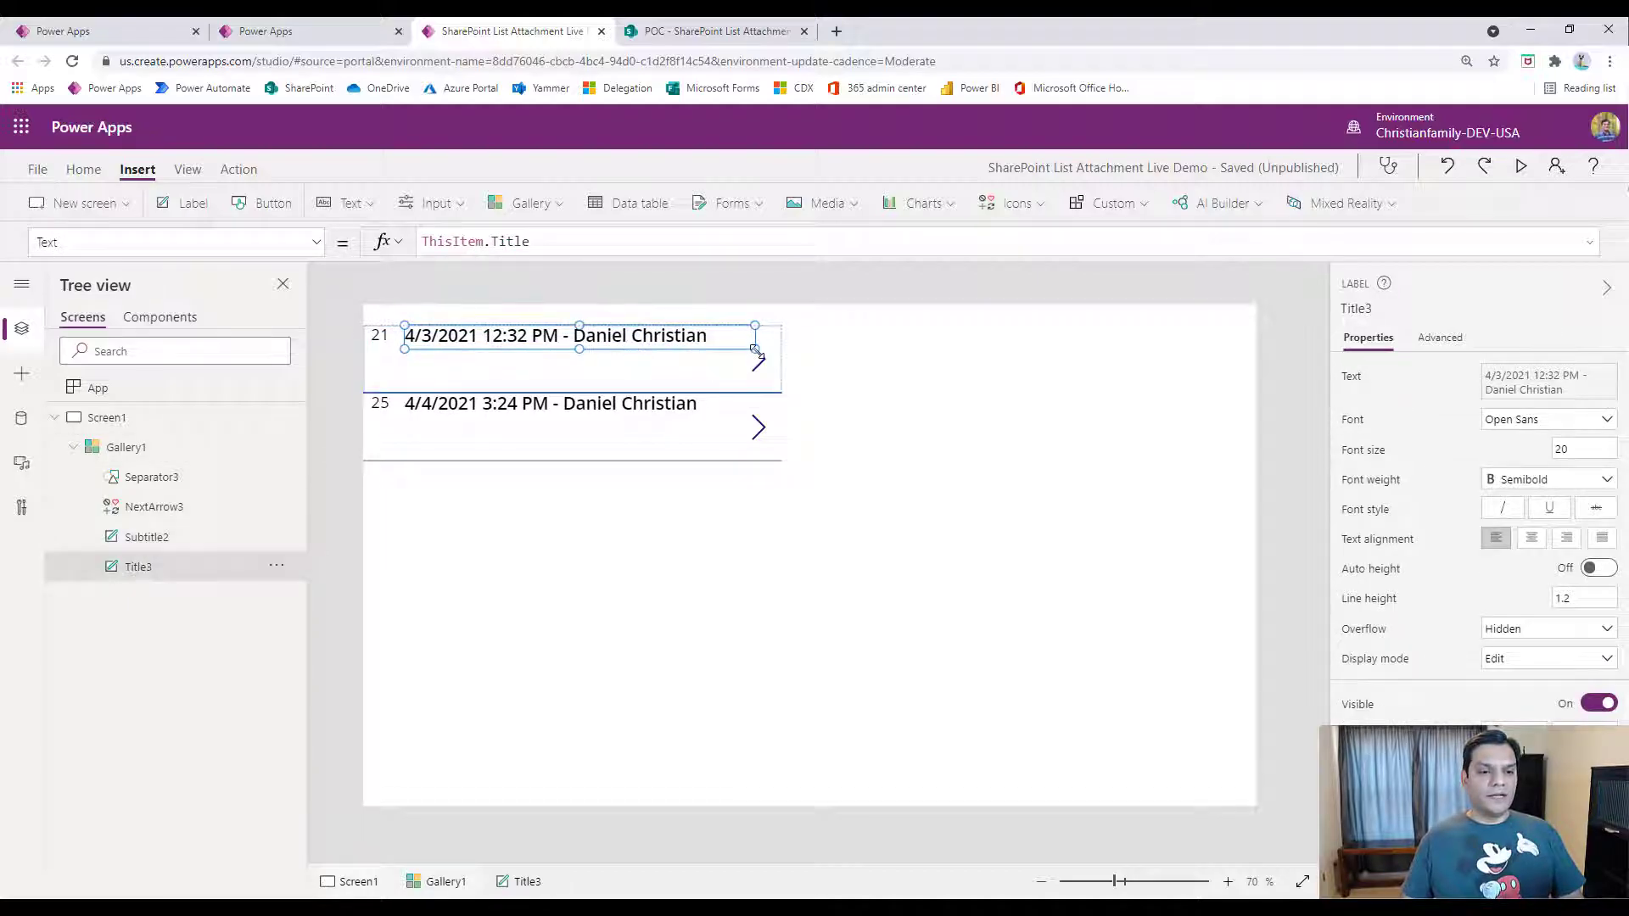
drag(756, 348, 721, 347)
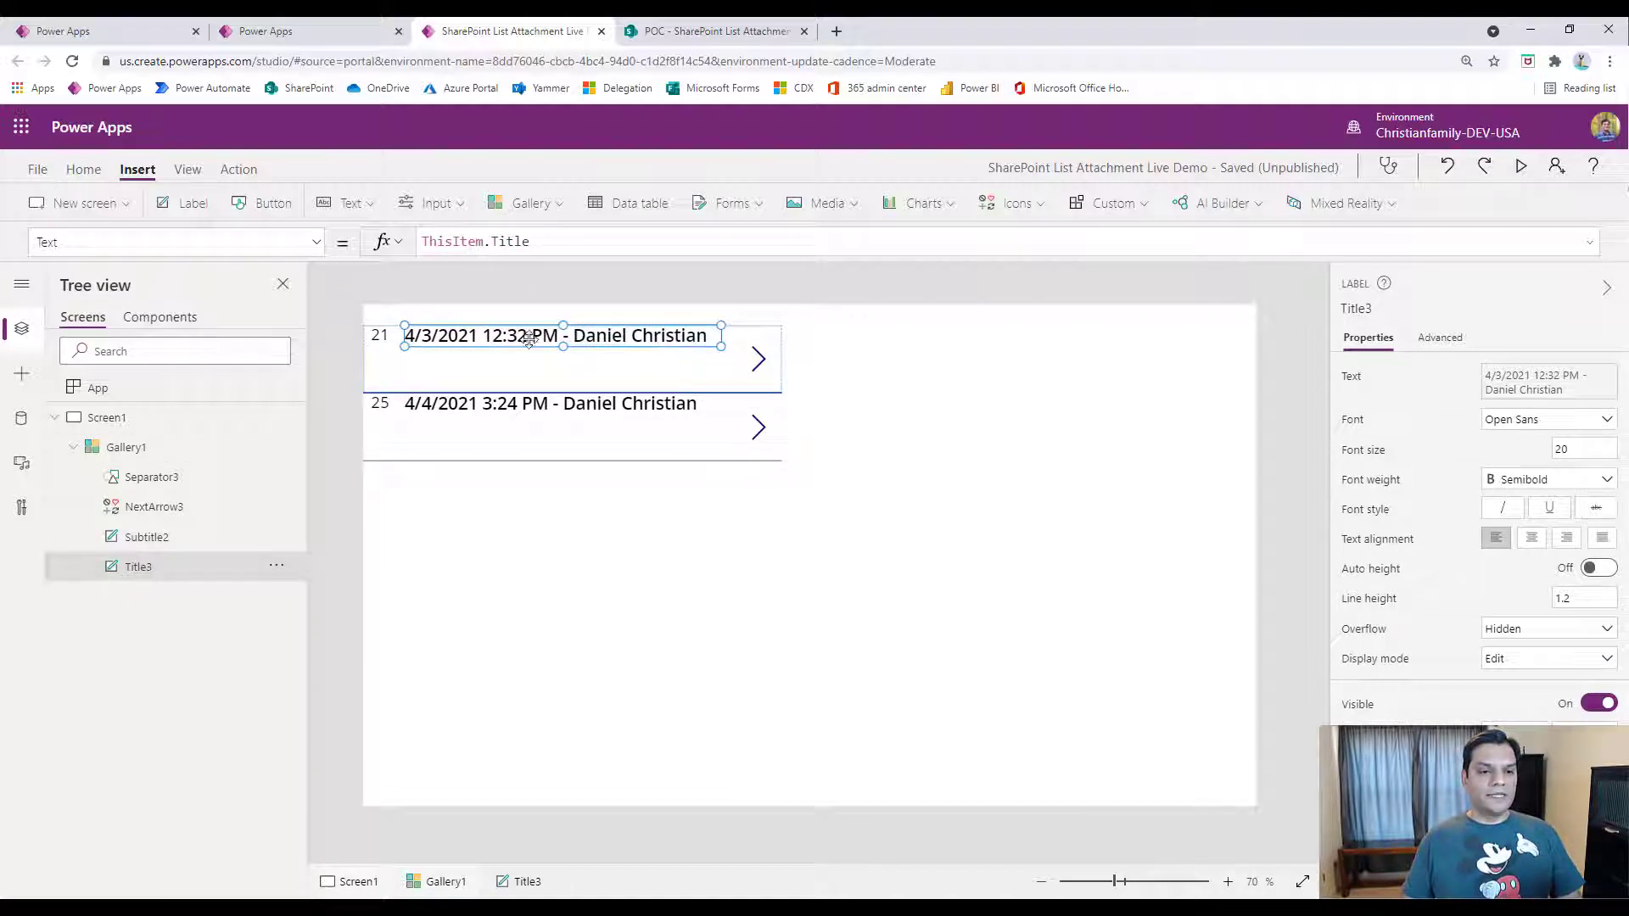
Make the gallery rows slightly taller, and resize the gallery to about 591 by 576 at X 0, Y 52.
click(473, 379)
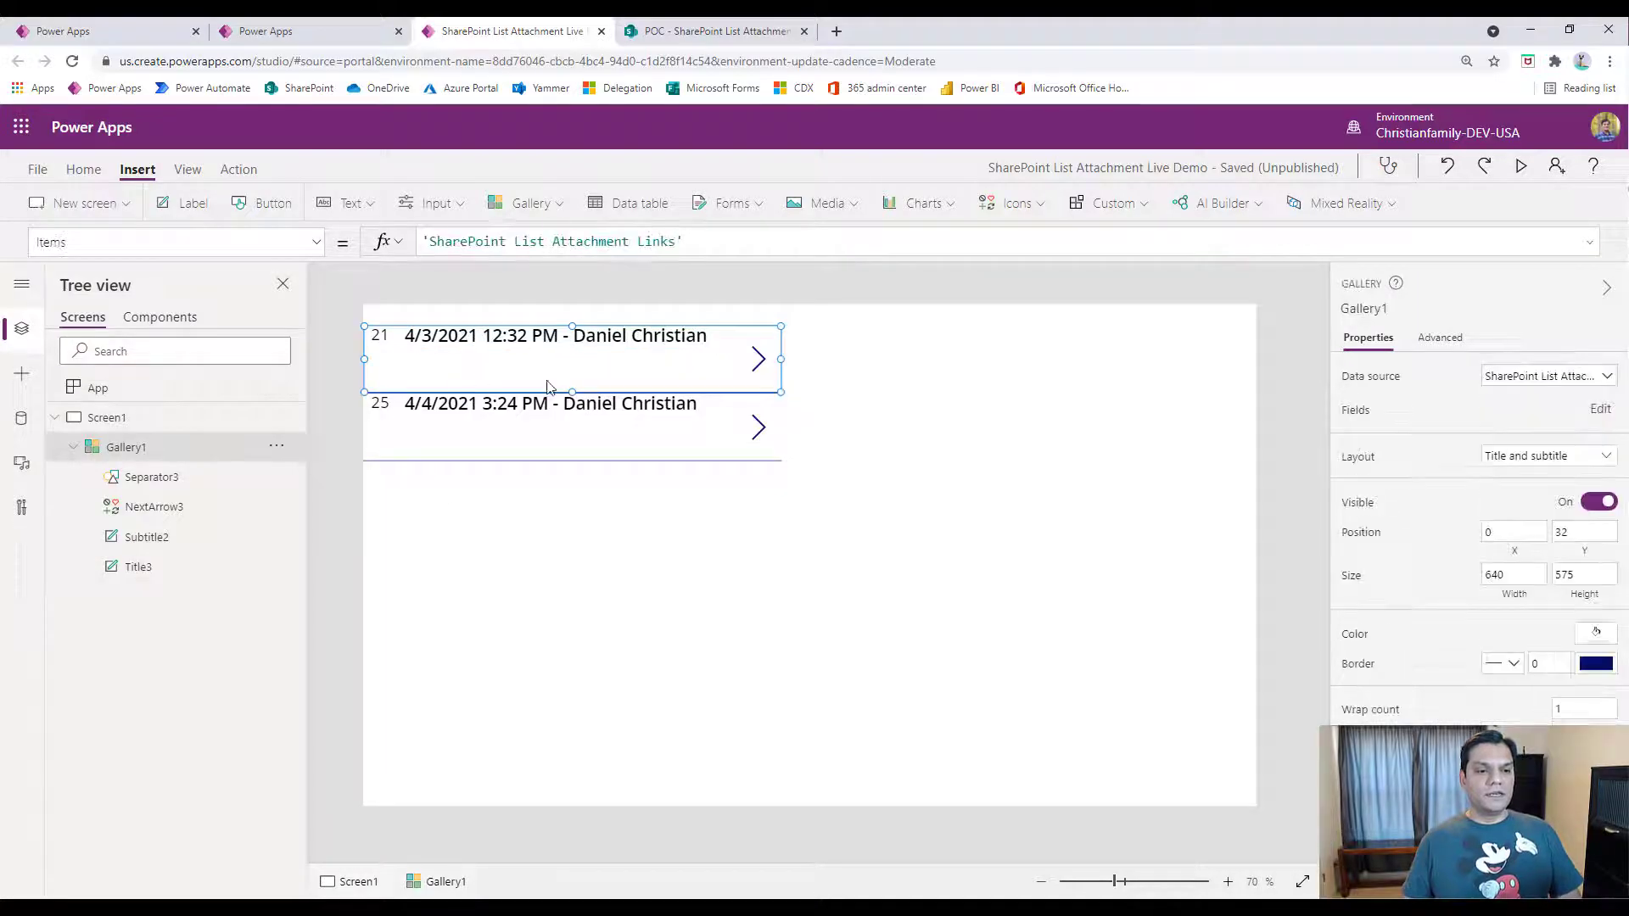
drag(576, 390, 573, 402)
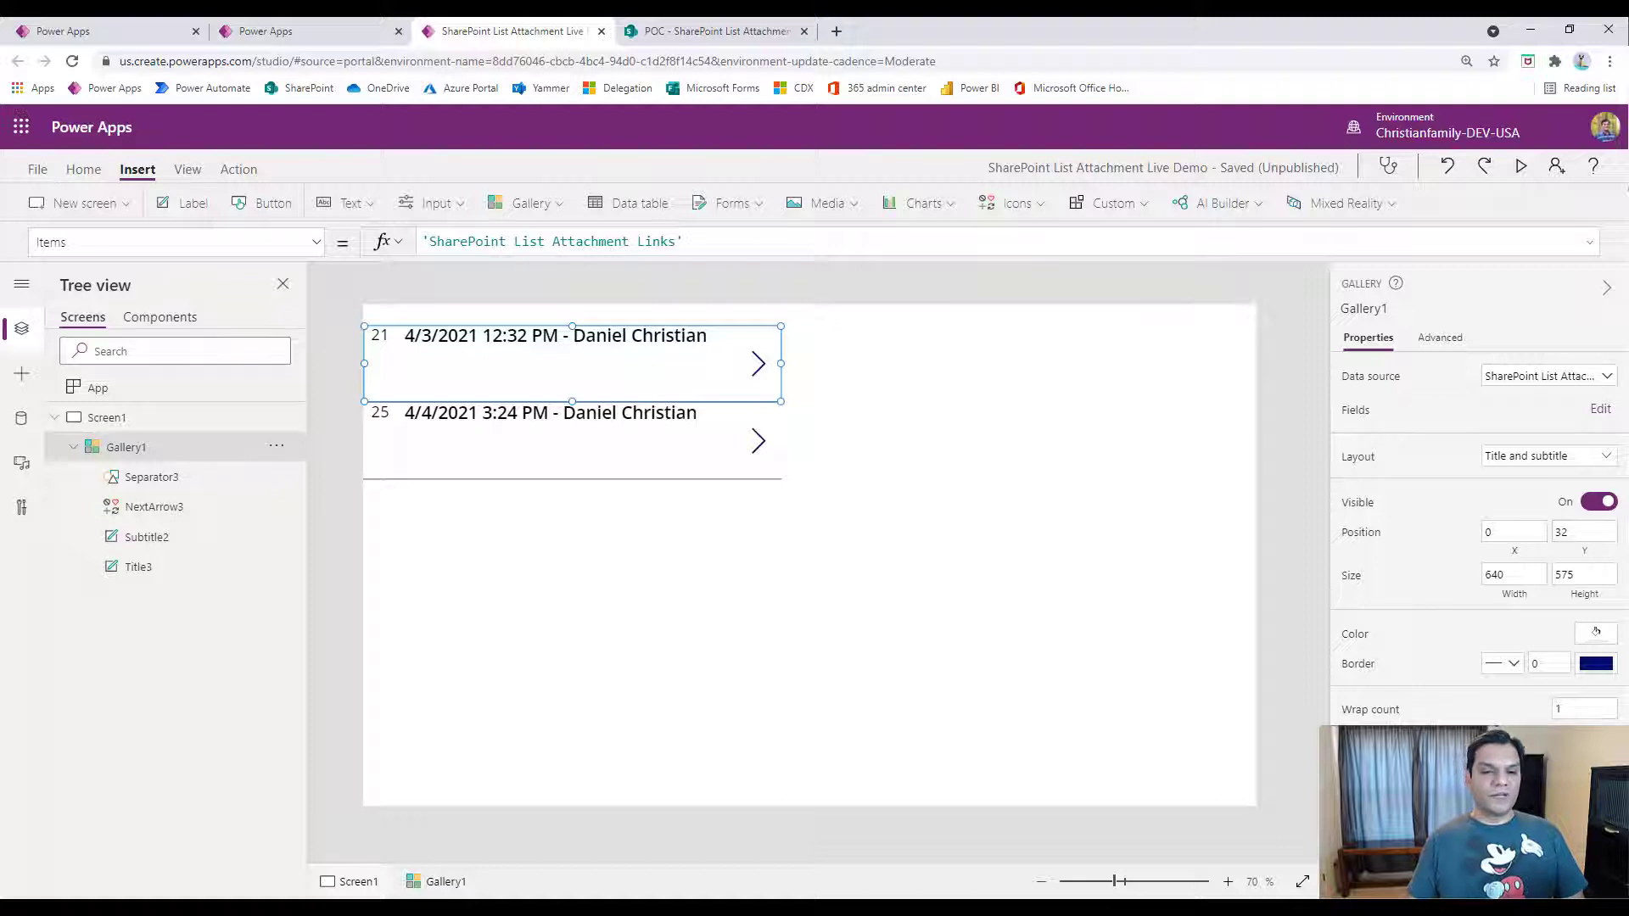
click(774, 629)
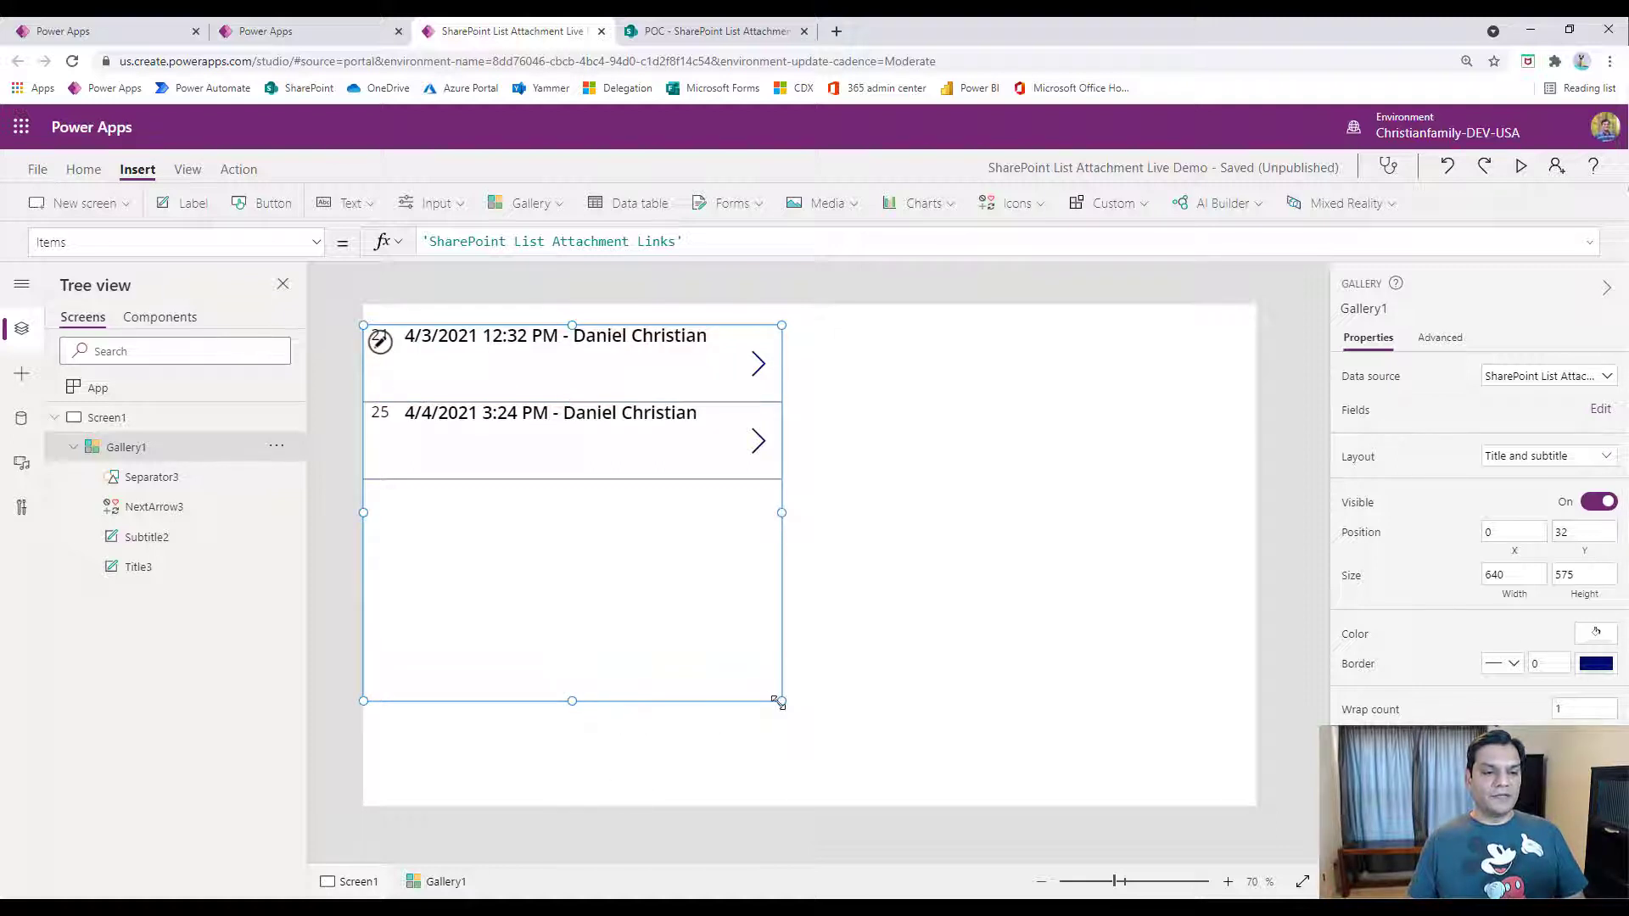
drag(779, 703, 682, 715)
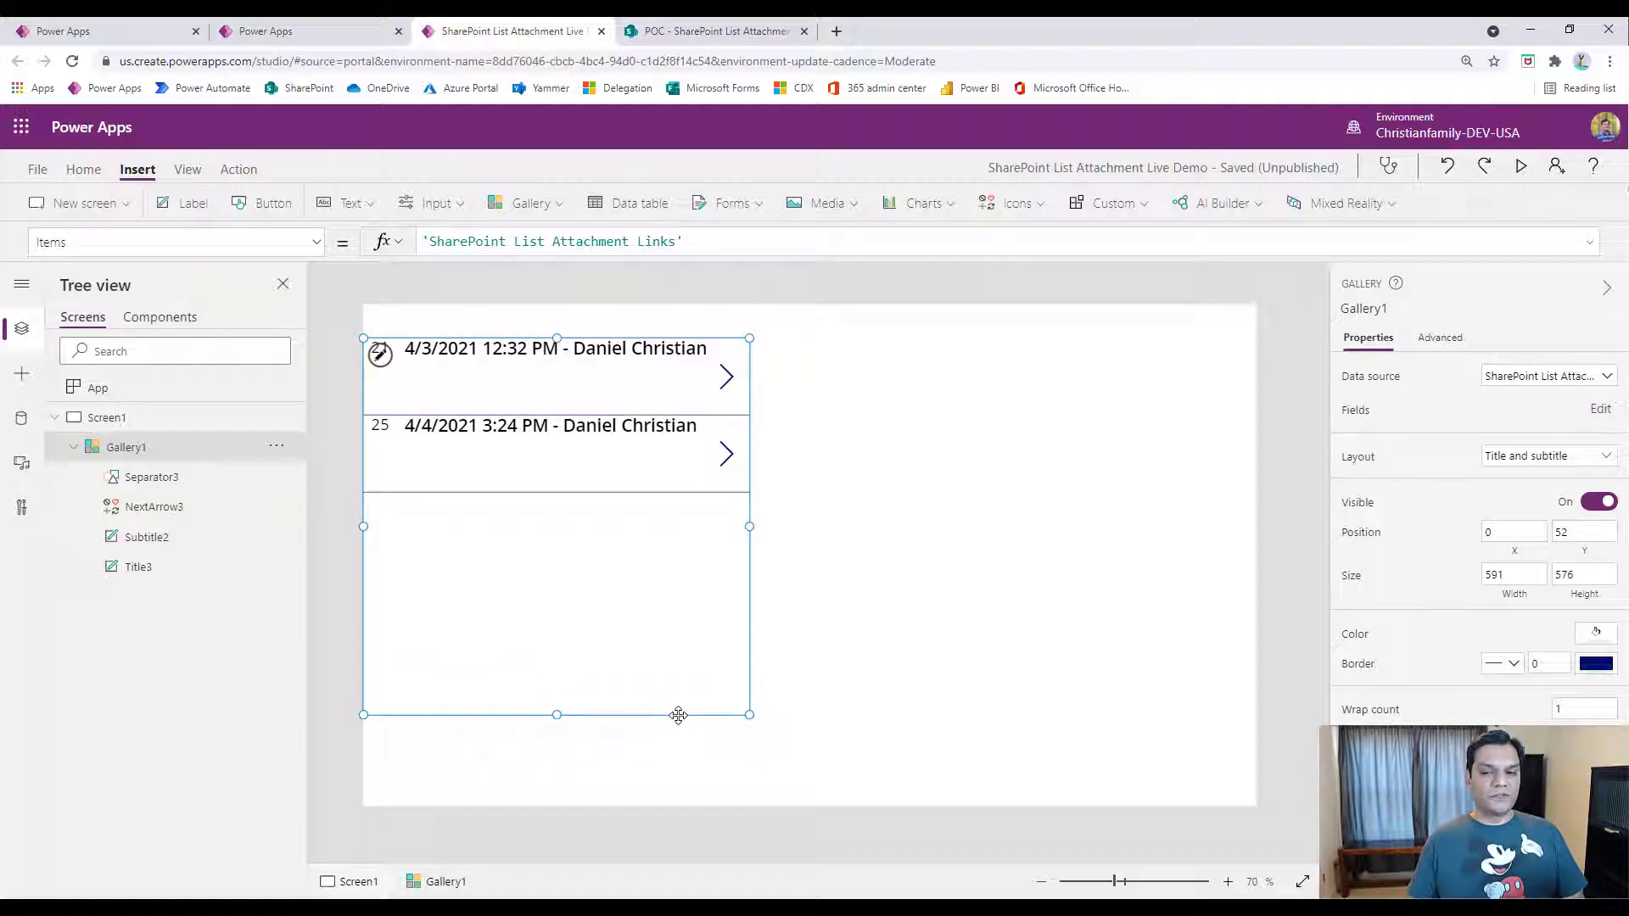
click(941, 712)
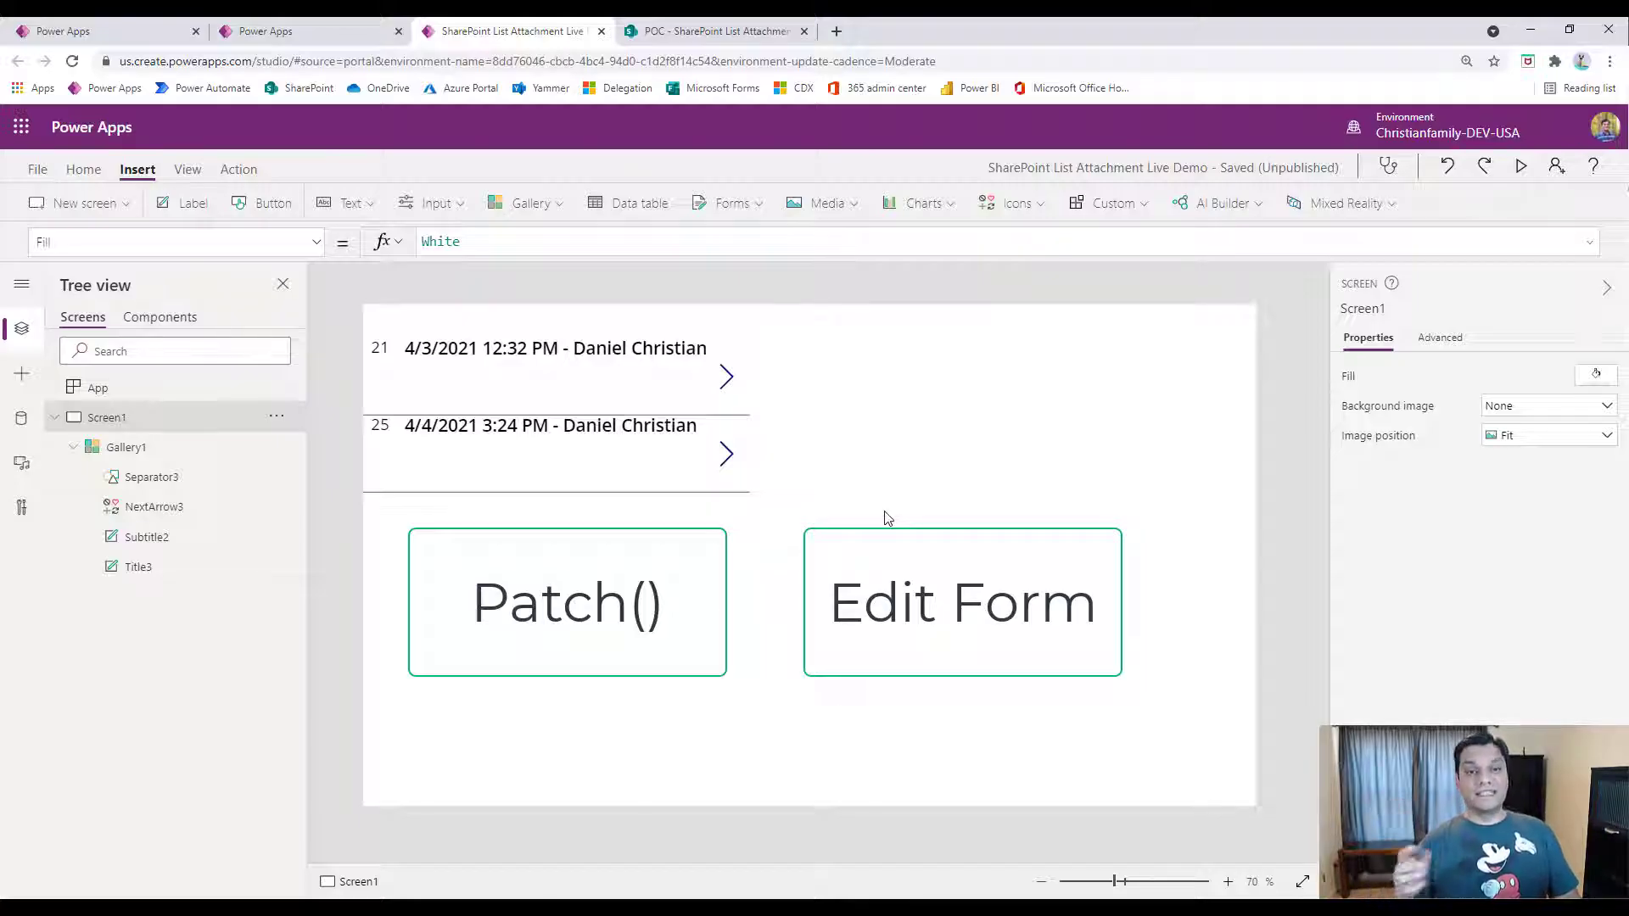
Insert a label and a wide text input side by side to the right of the gallery, narrowing the label to meet the input.
click(193, 204)
drag(474, 331, 872, 328)
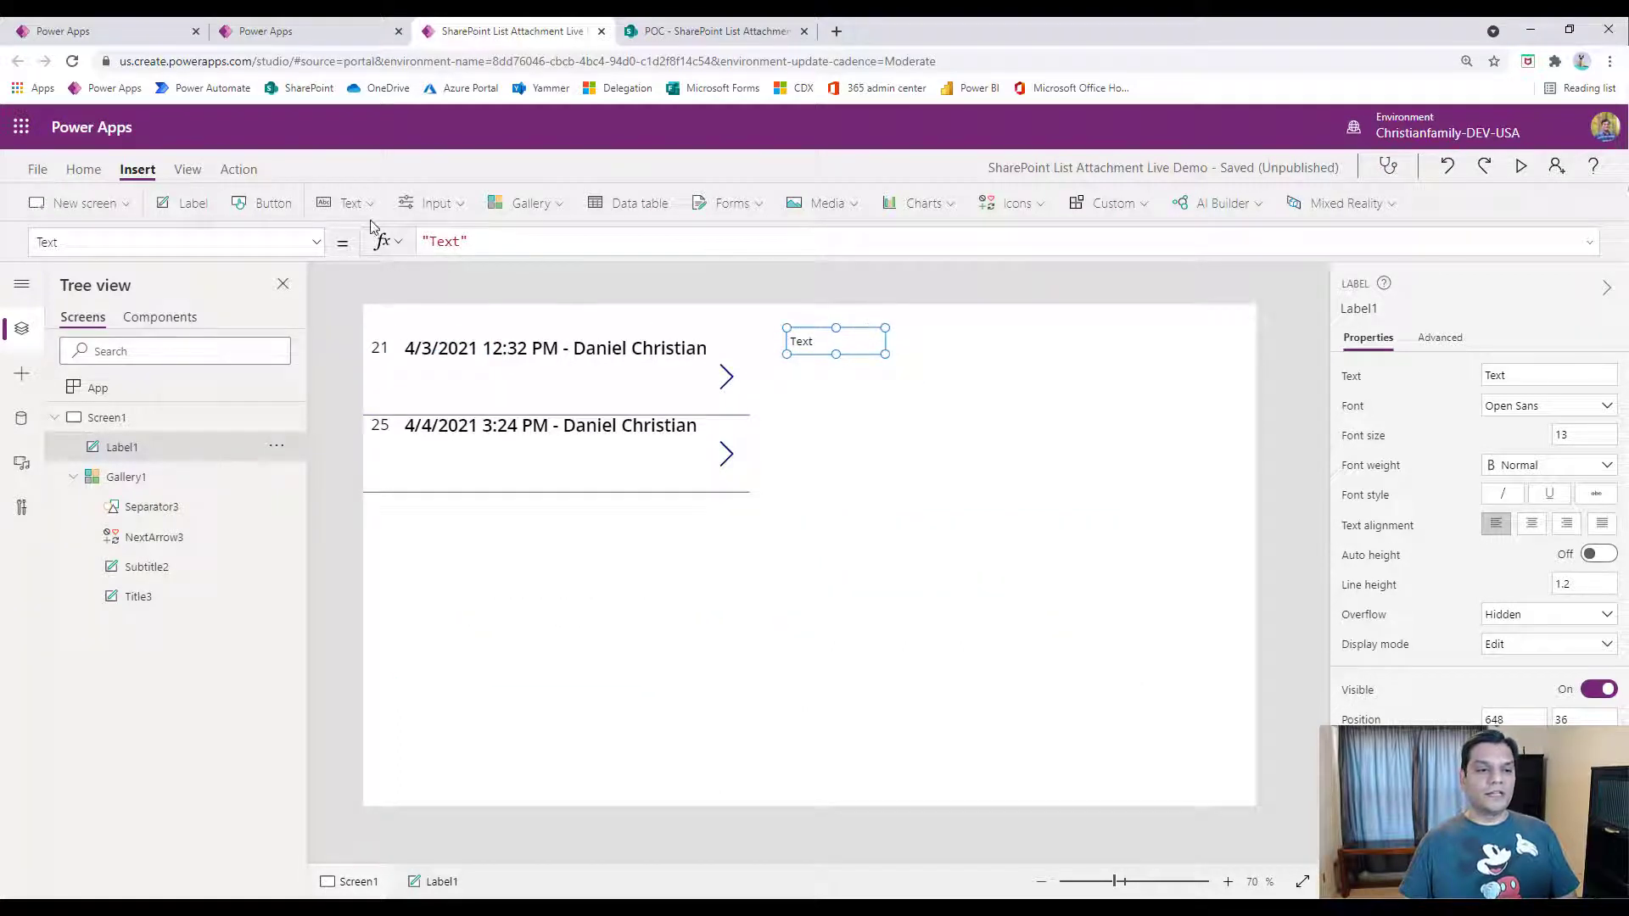
click(351, 203)
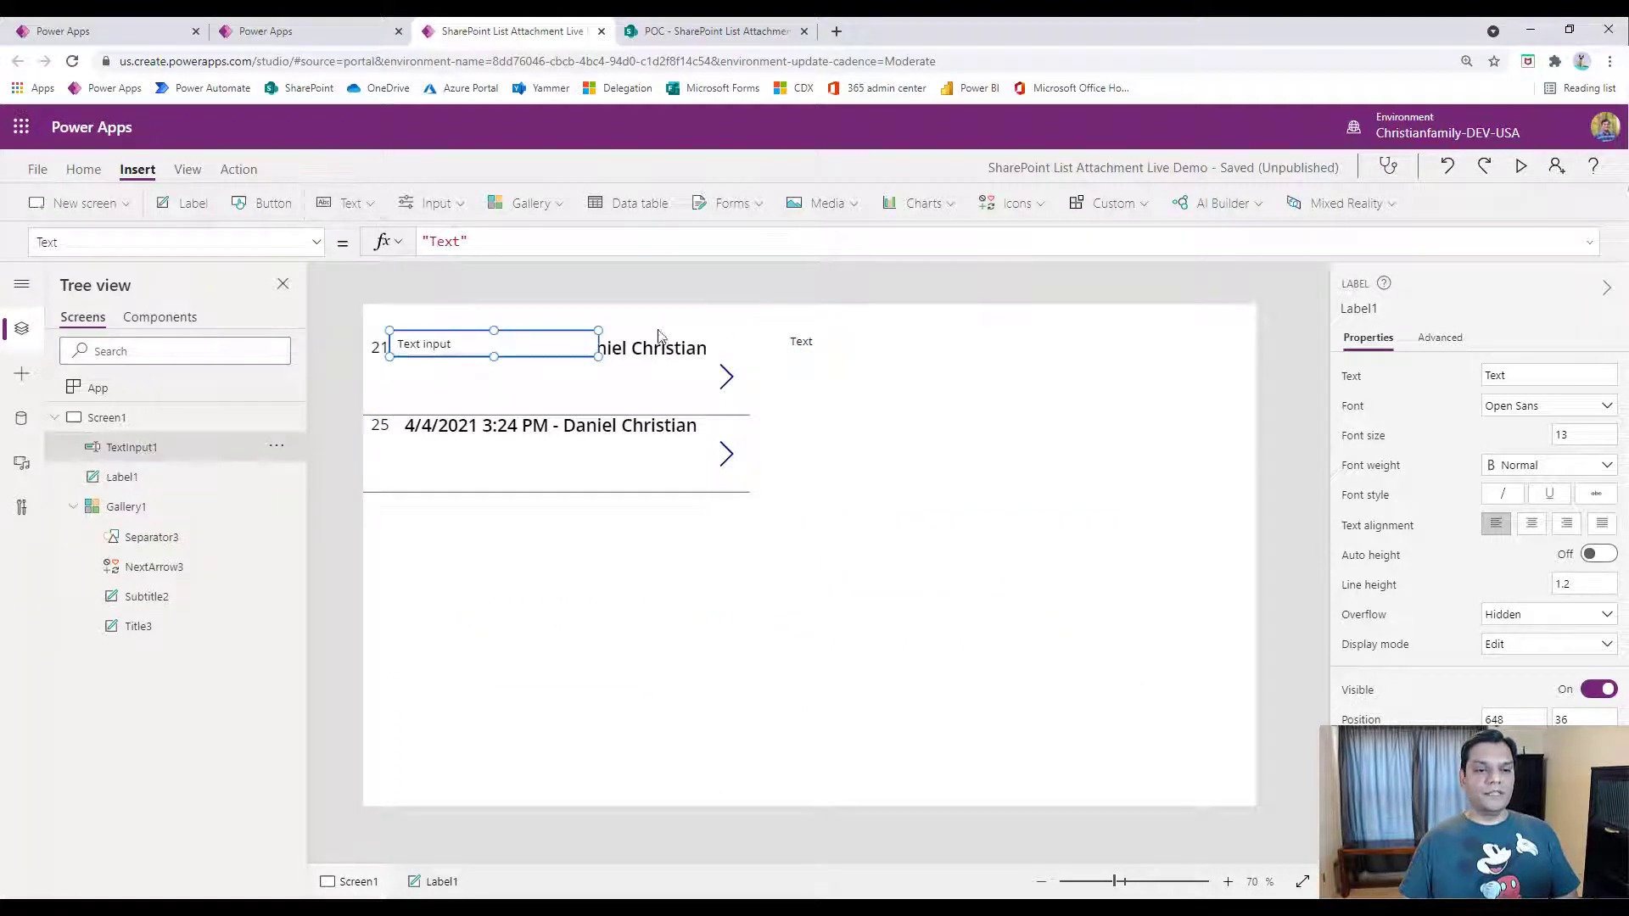
drag(546, 337, 1222, 354)
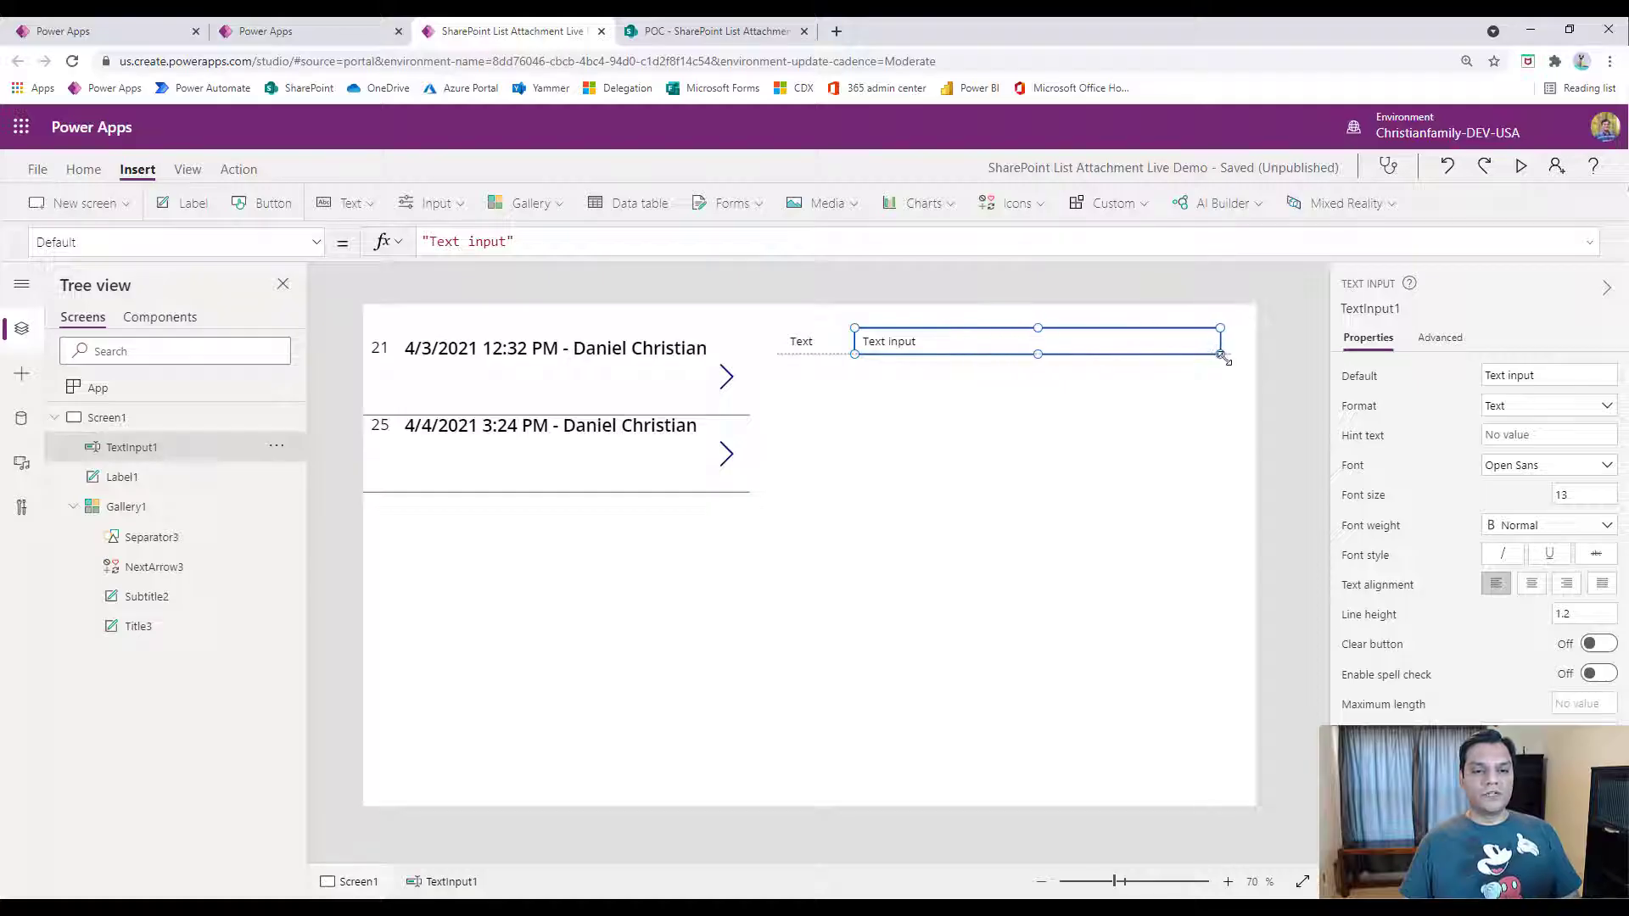
click(165, 481)
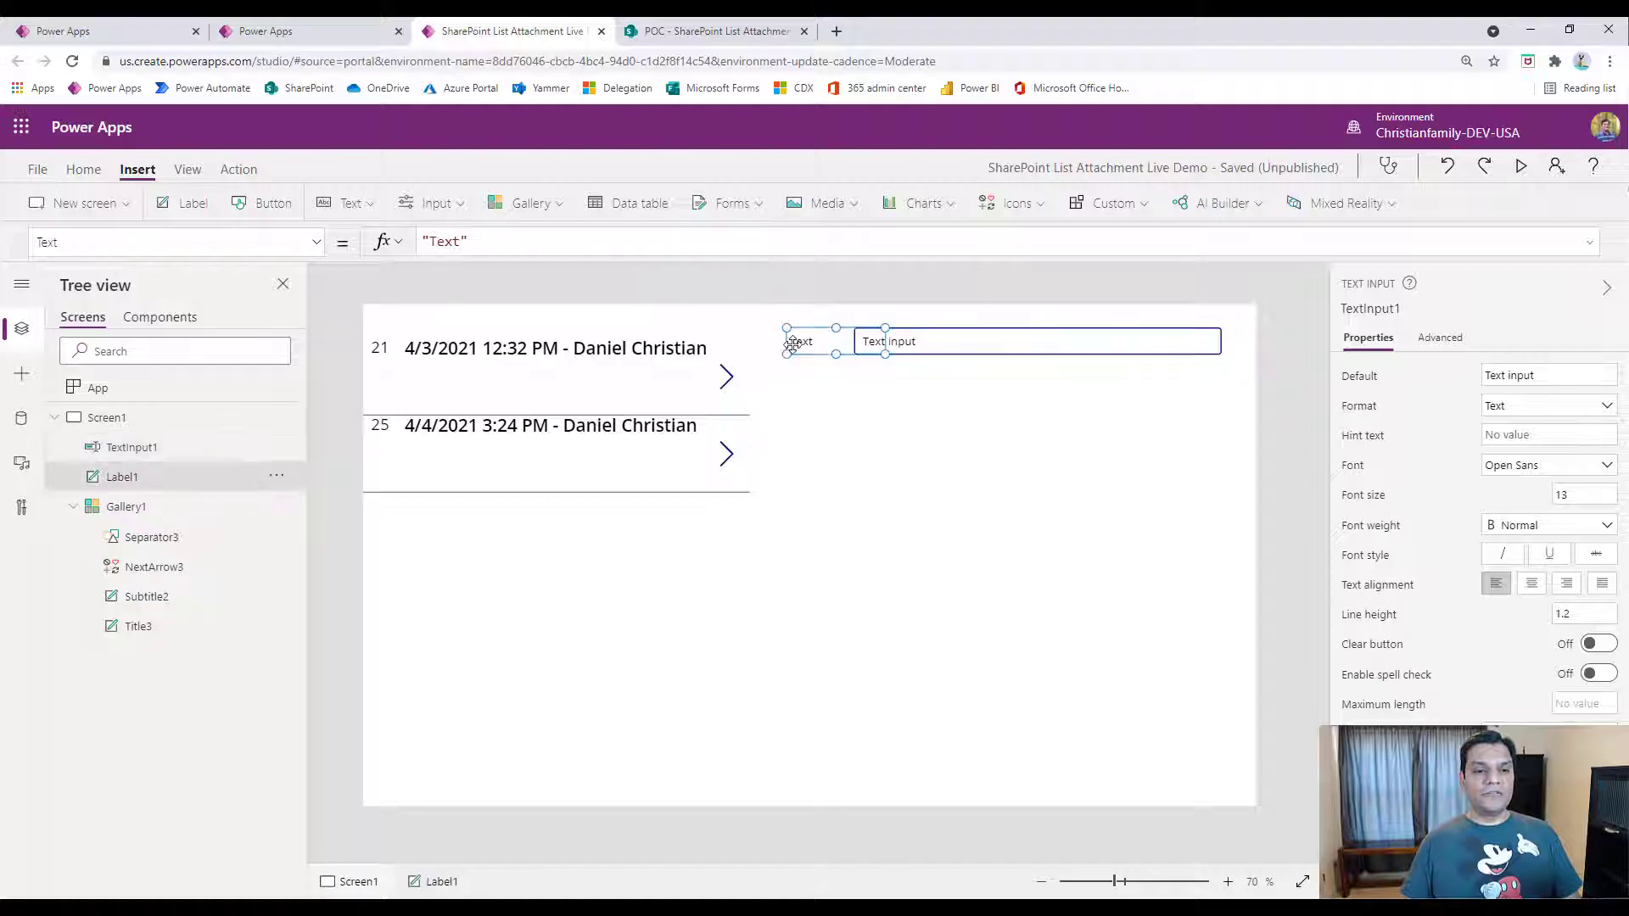
drag(883, 345, 855, 349)
Set the label's text to Title and its display mode to View.
click(1496, 376)
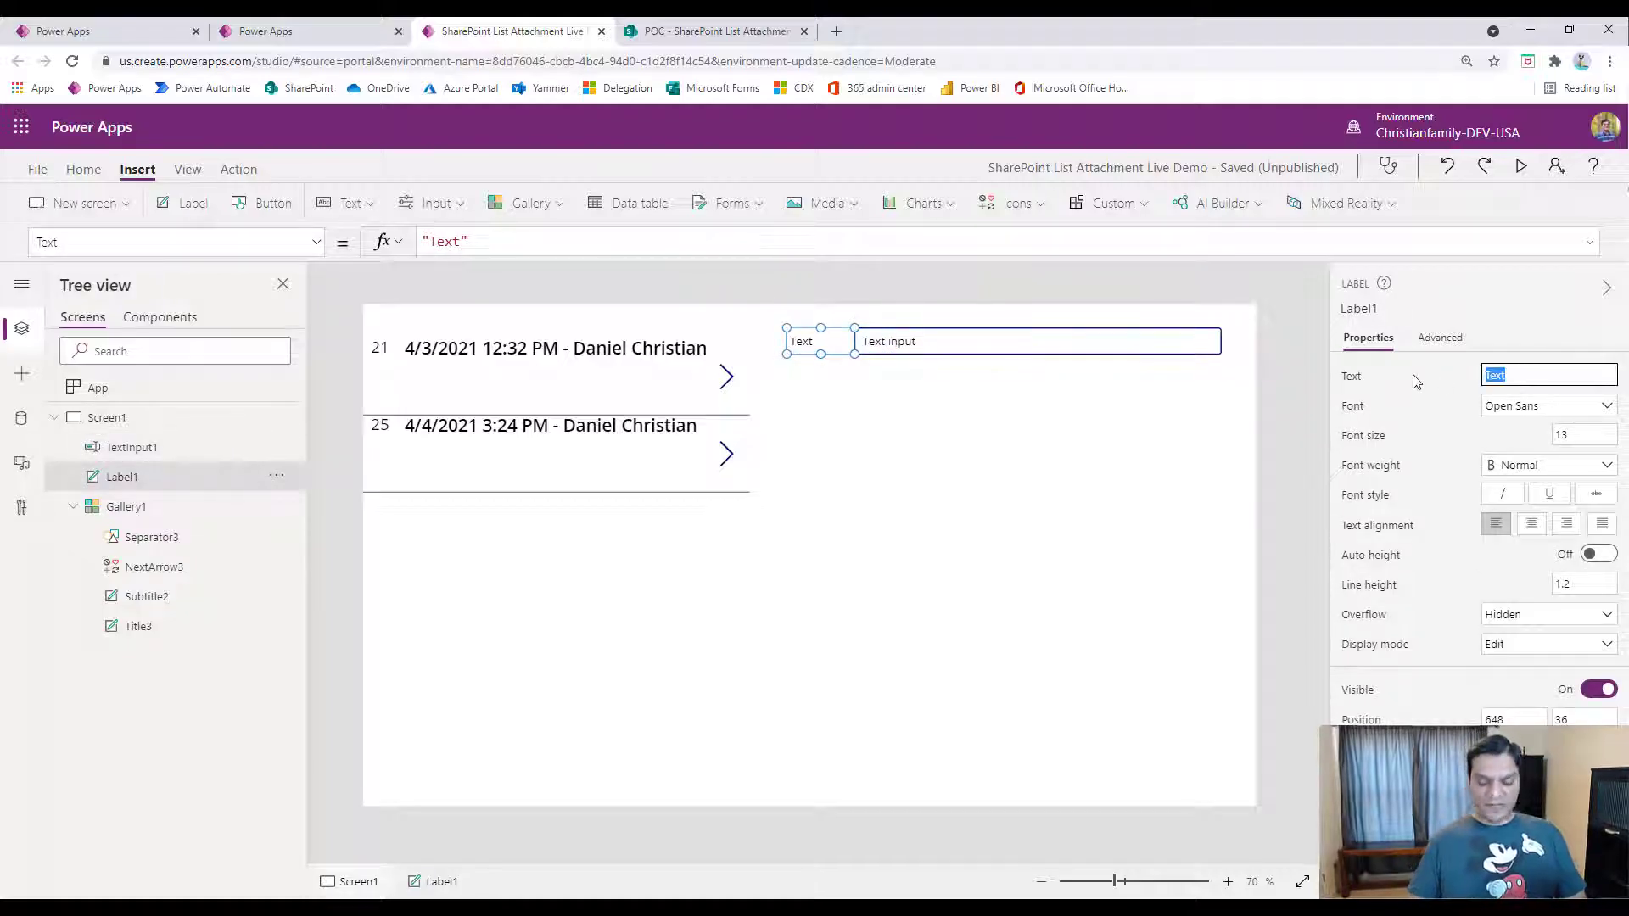
text(Title)
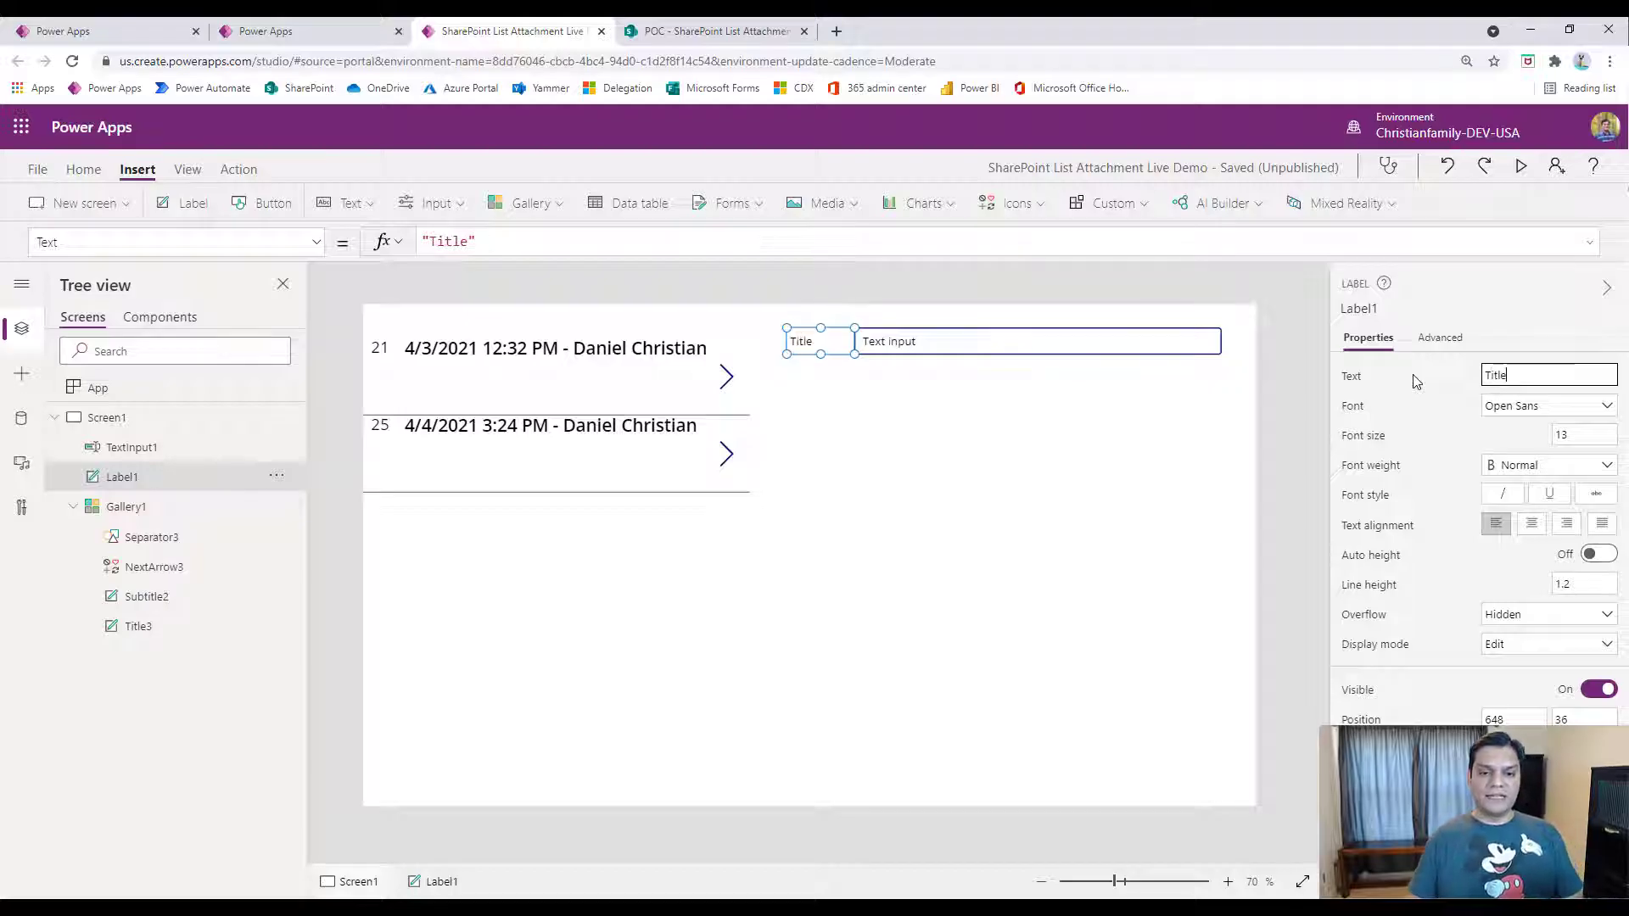
click(1546, 645)
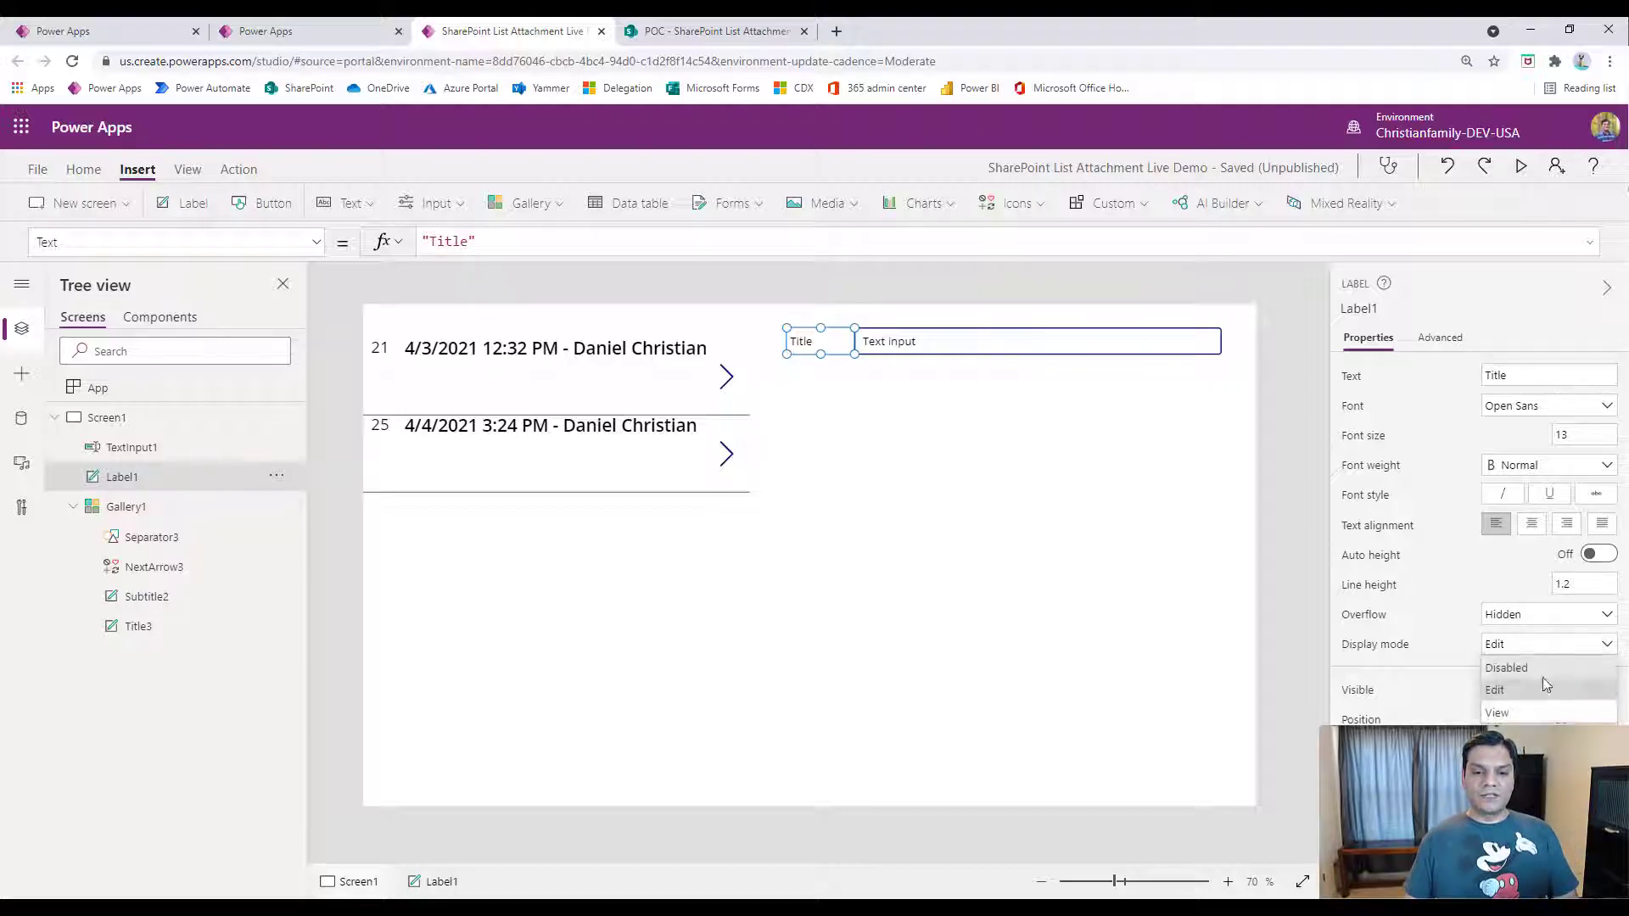
click(1536, 712)
click(1140, 532)
Clear the default text of the text input beside the Title label.
click(1029, 348)
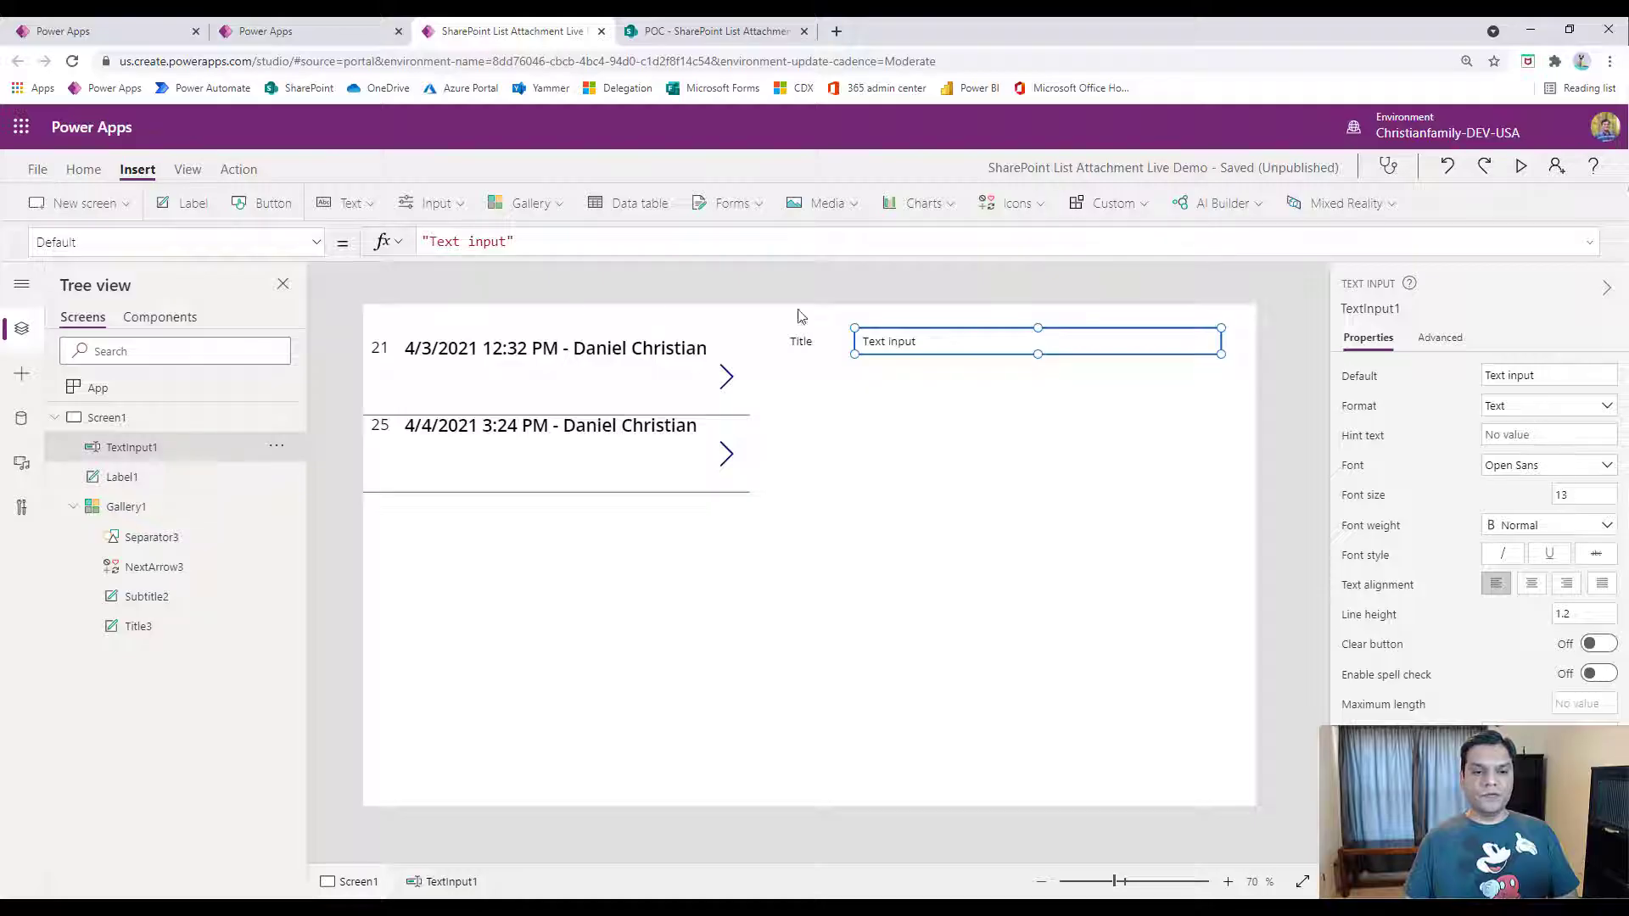
click(1559, 370)
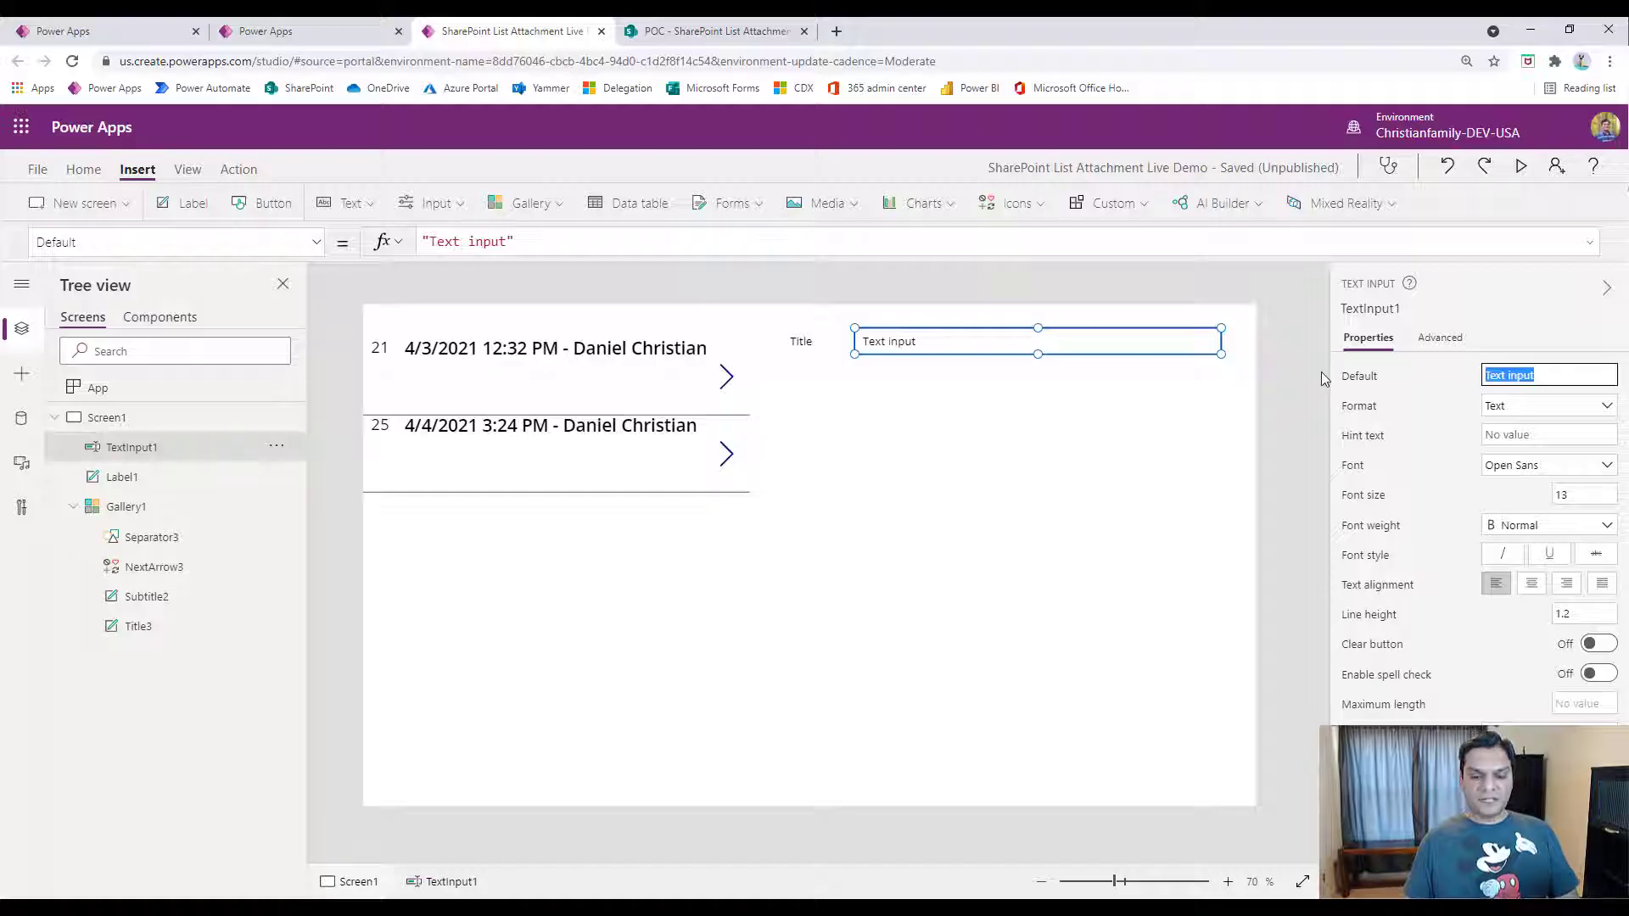
key(BackSpace)
click(978, 360)
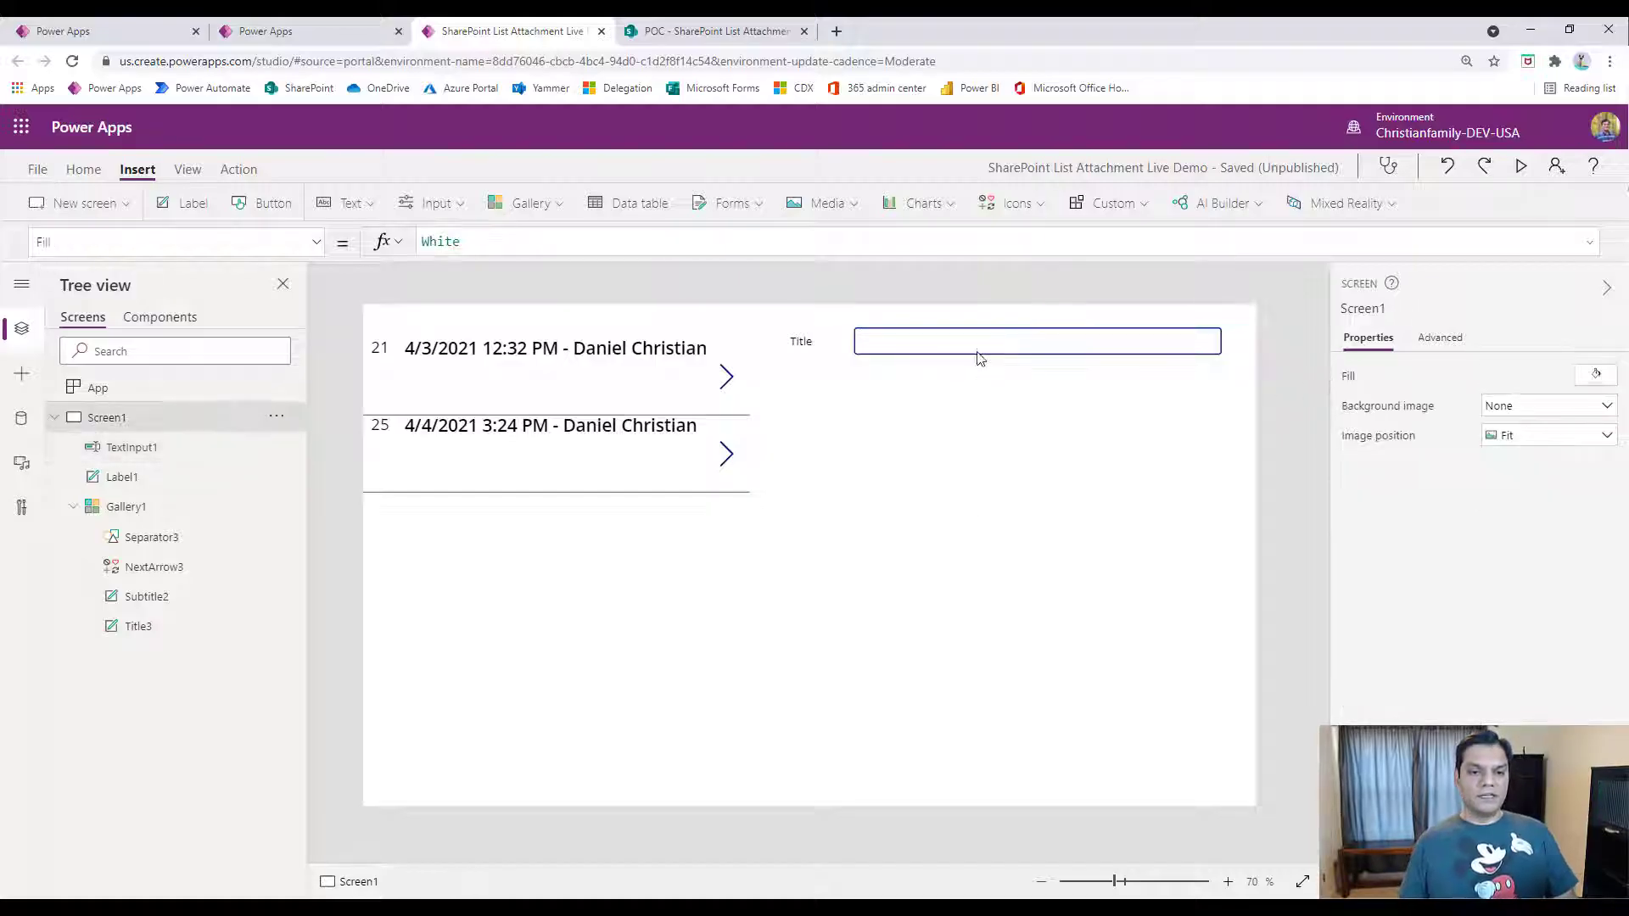
click(978, 344)
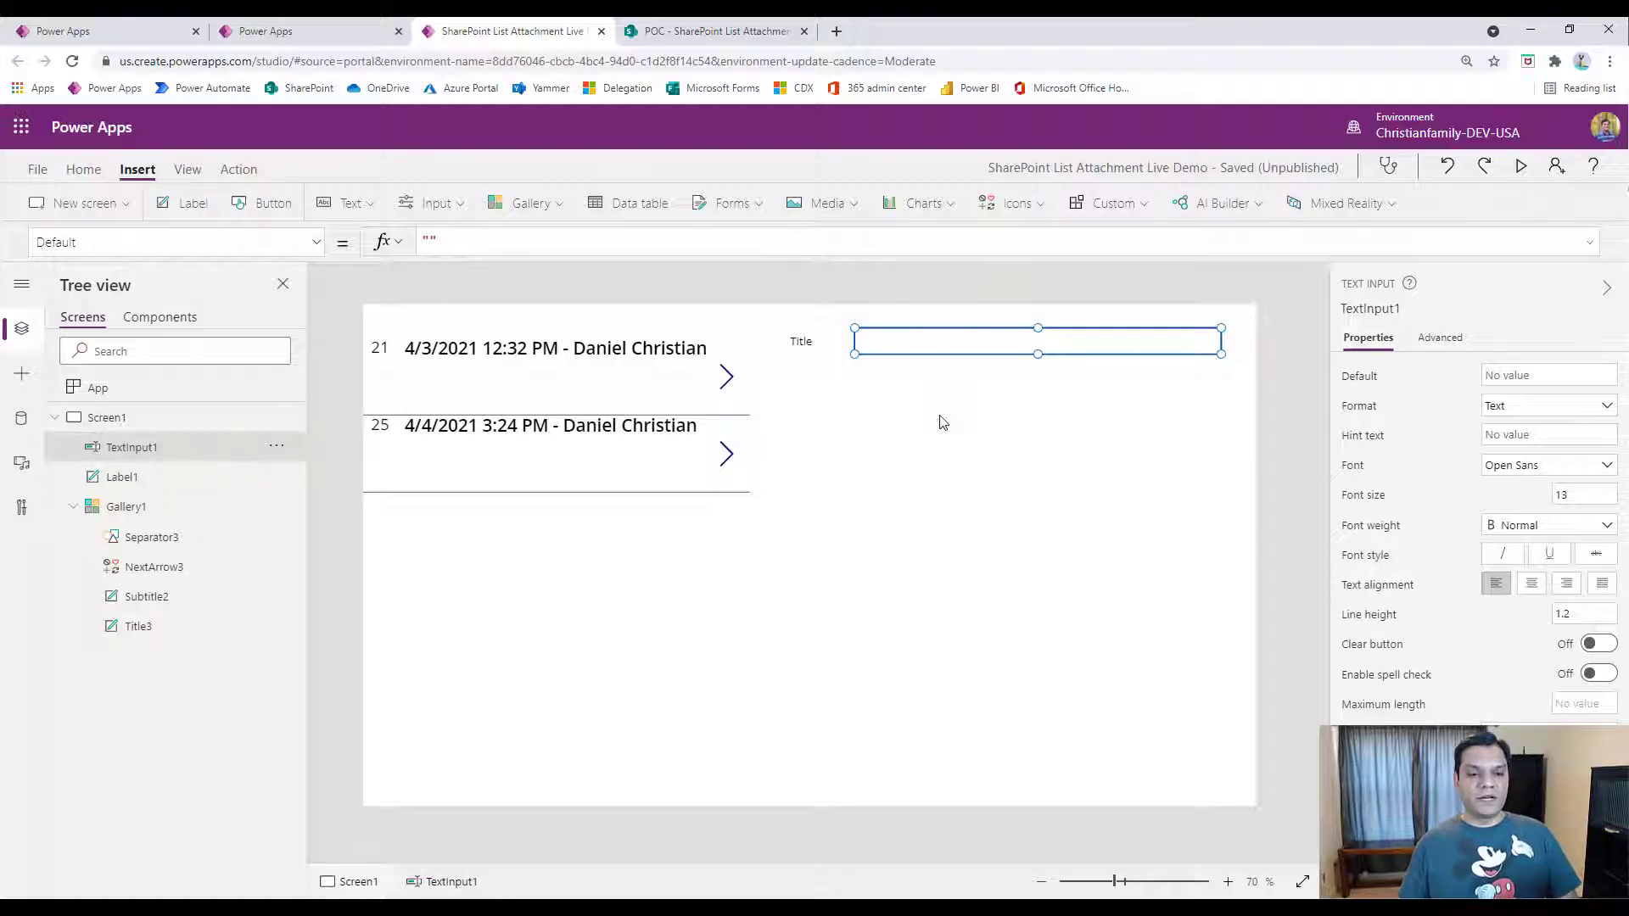
click(938, 440)
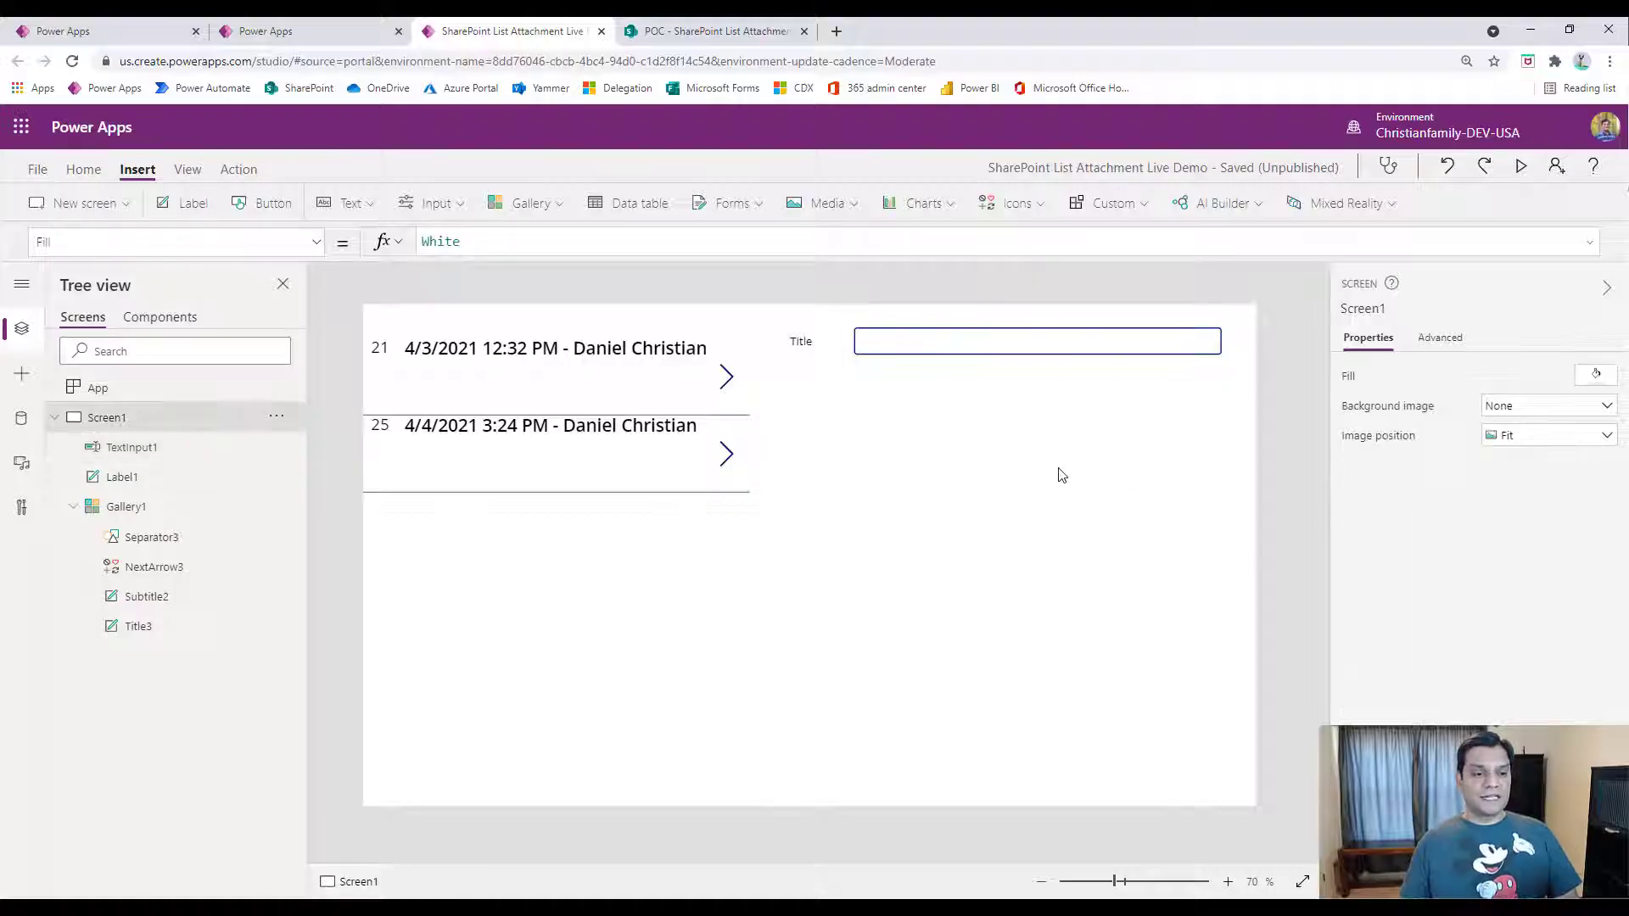
Rename Gallery1 as Gallery.
double_click(161, 509)
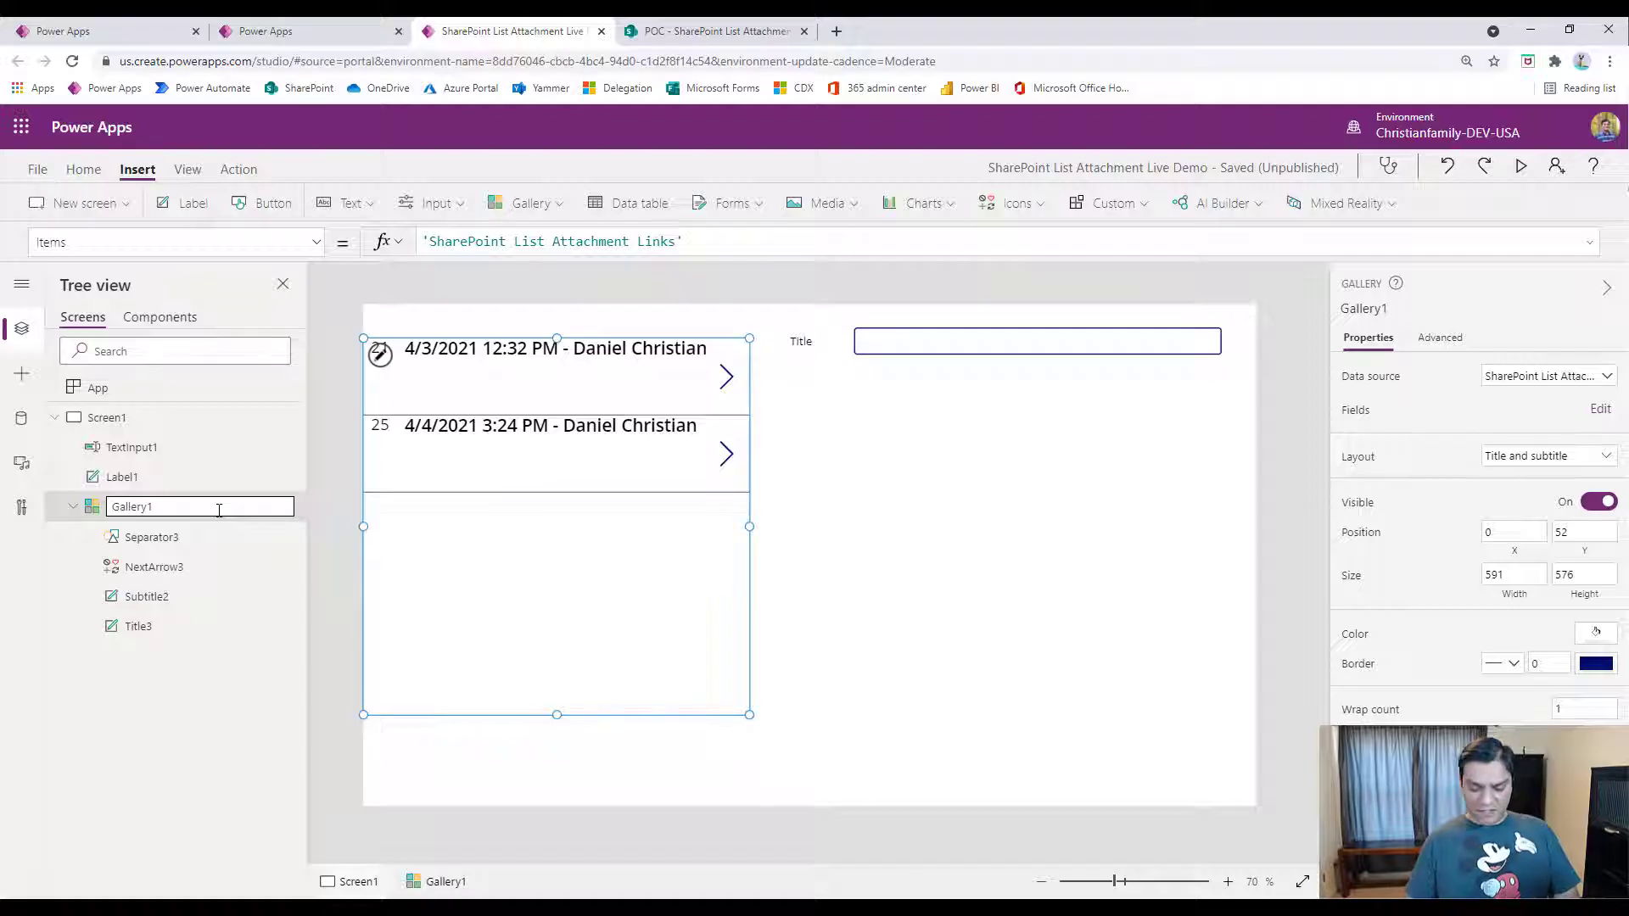
key(Tab)
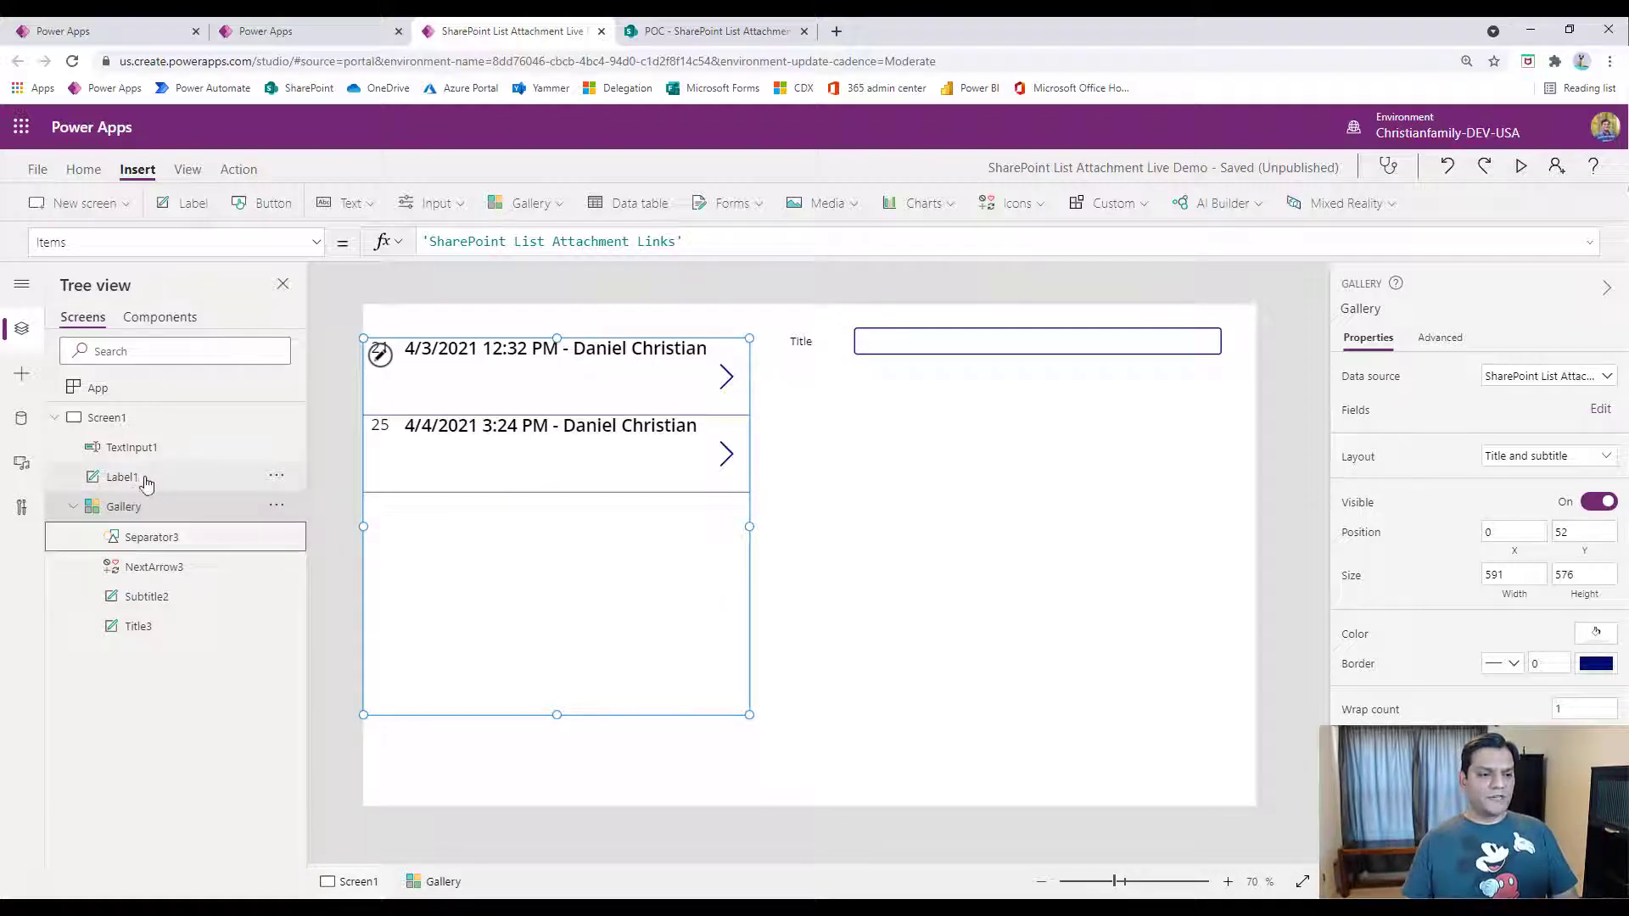
click(1073, 592)
Insert an edit form below the Title input at about X 664, Y 118, narrowed to about 690 wide to clear the gallery.
click(750, 208)
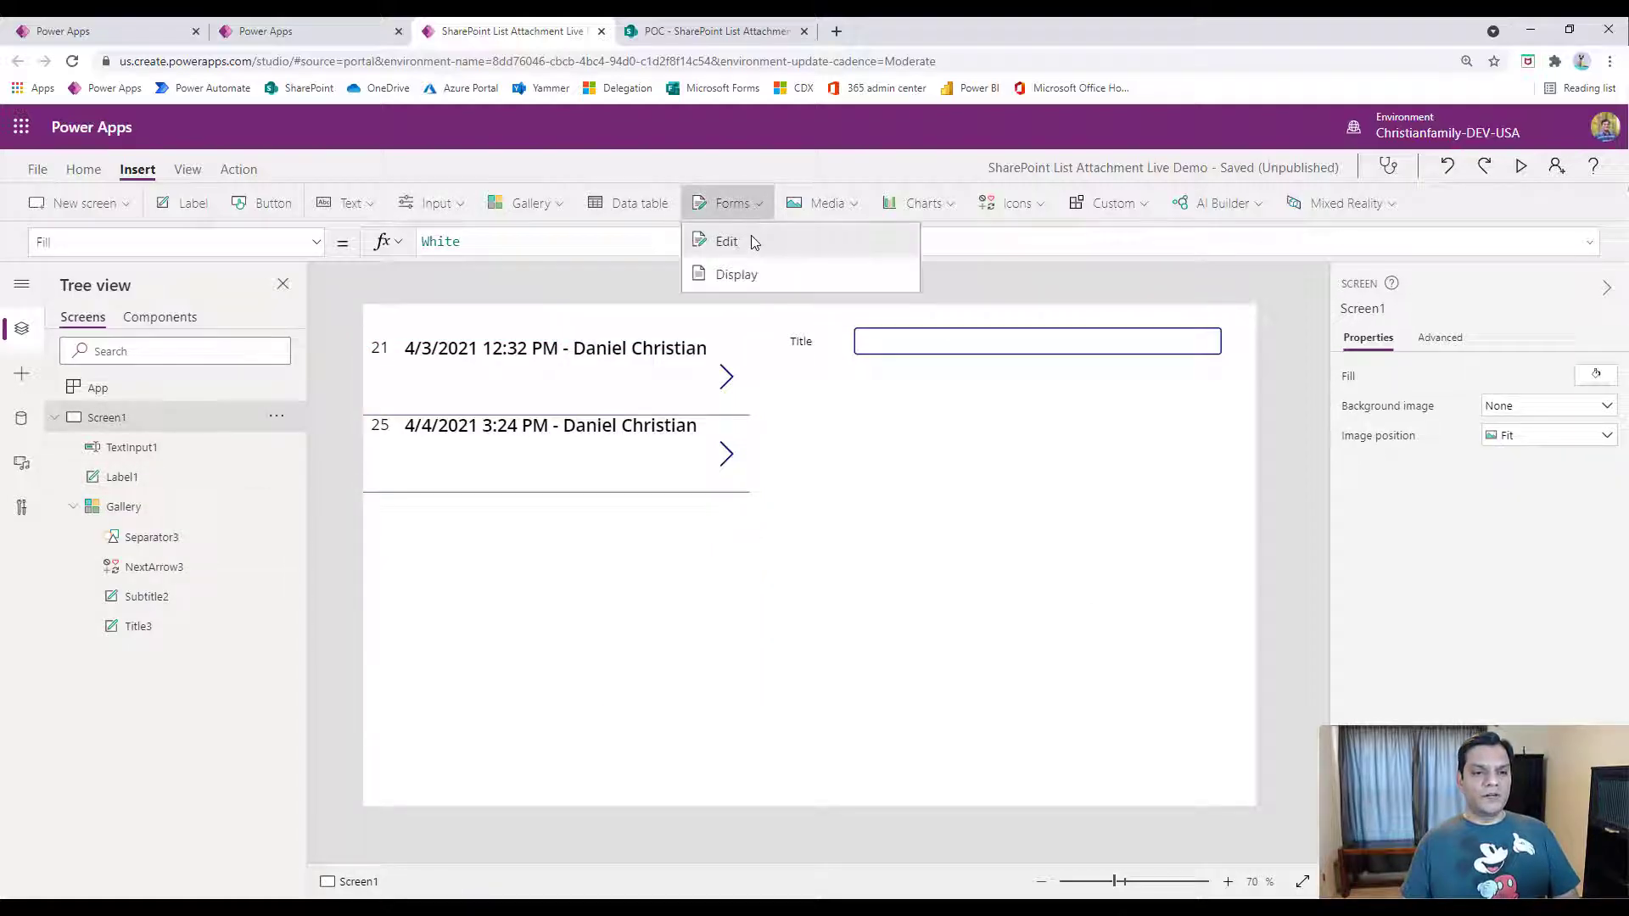
click(751, 240)
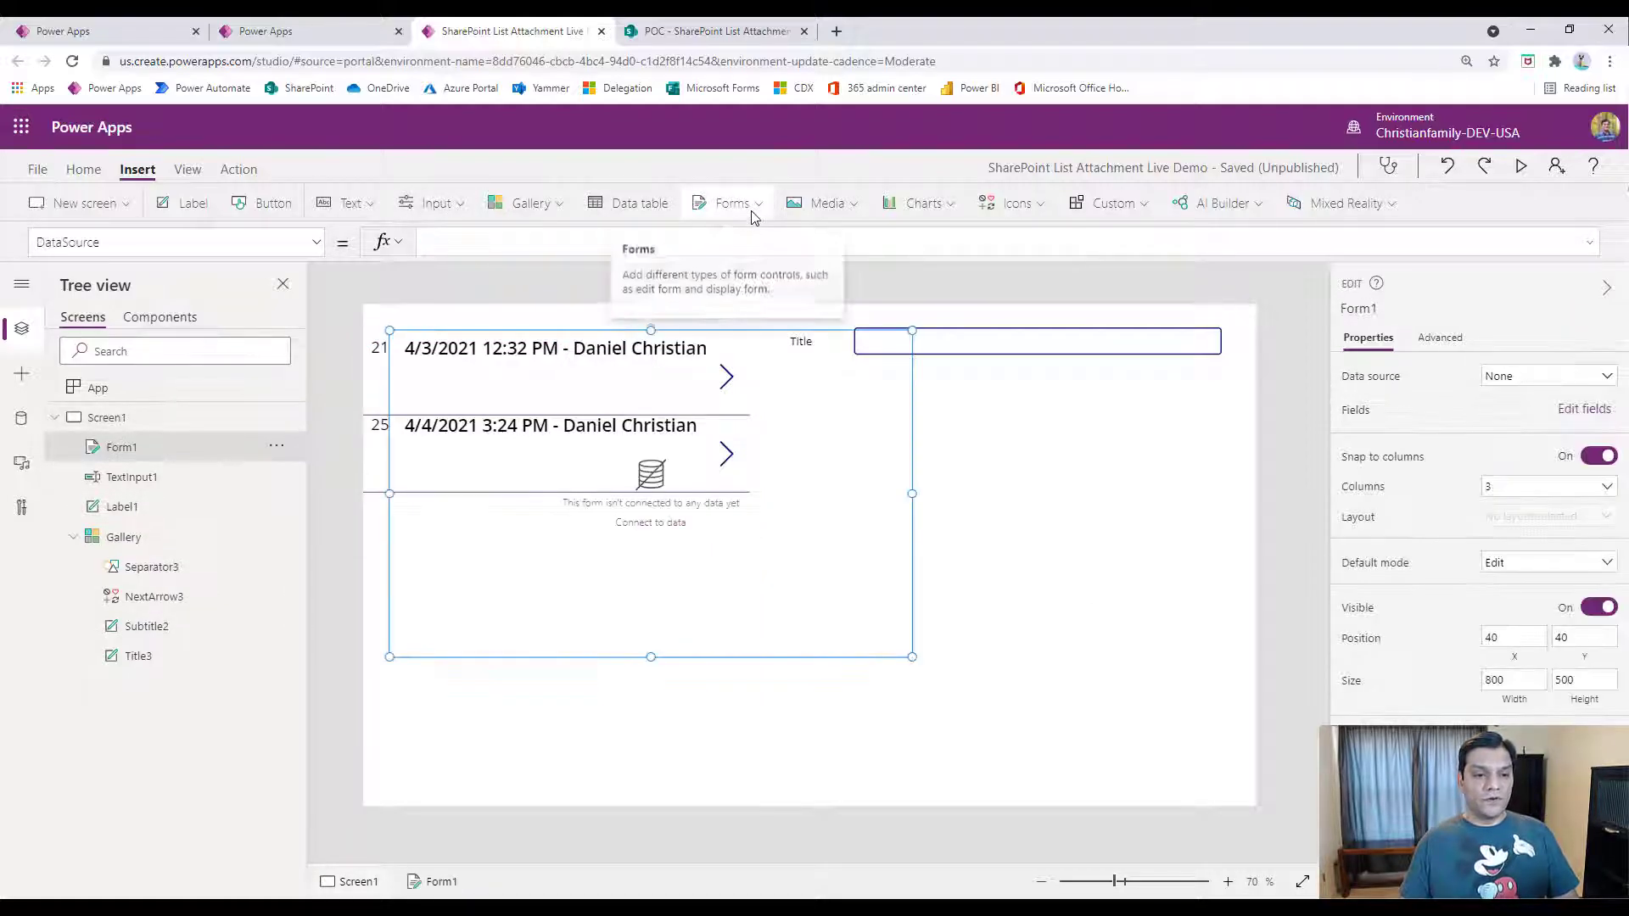
click(752, 210)
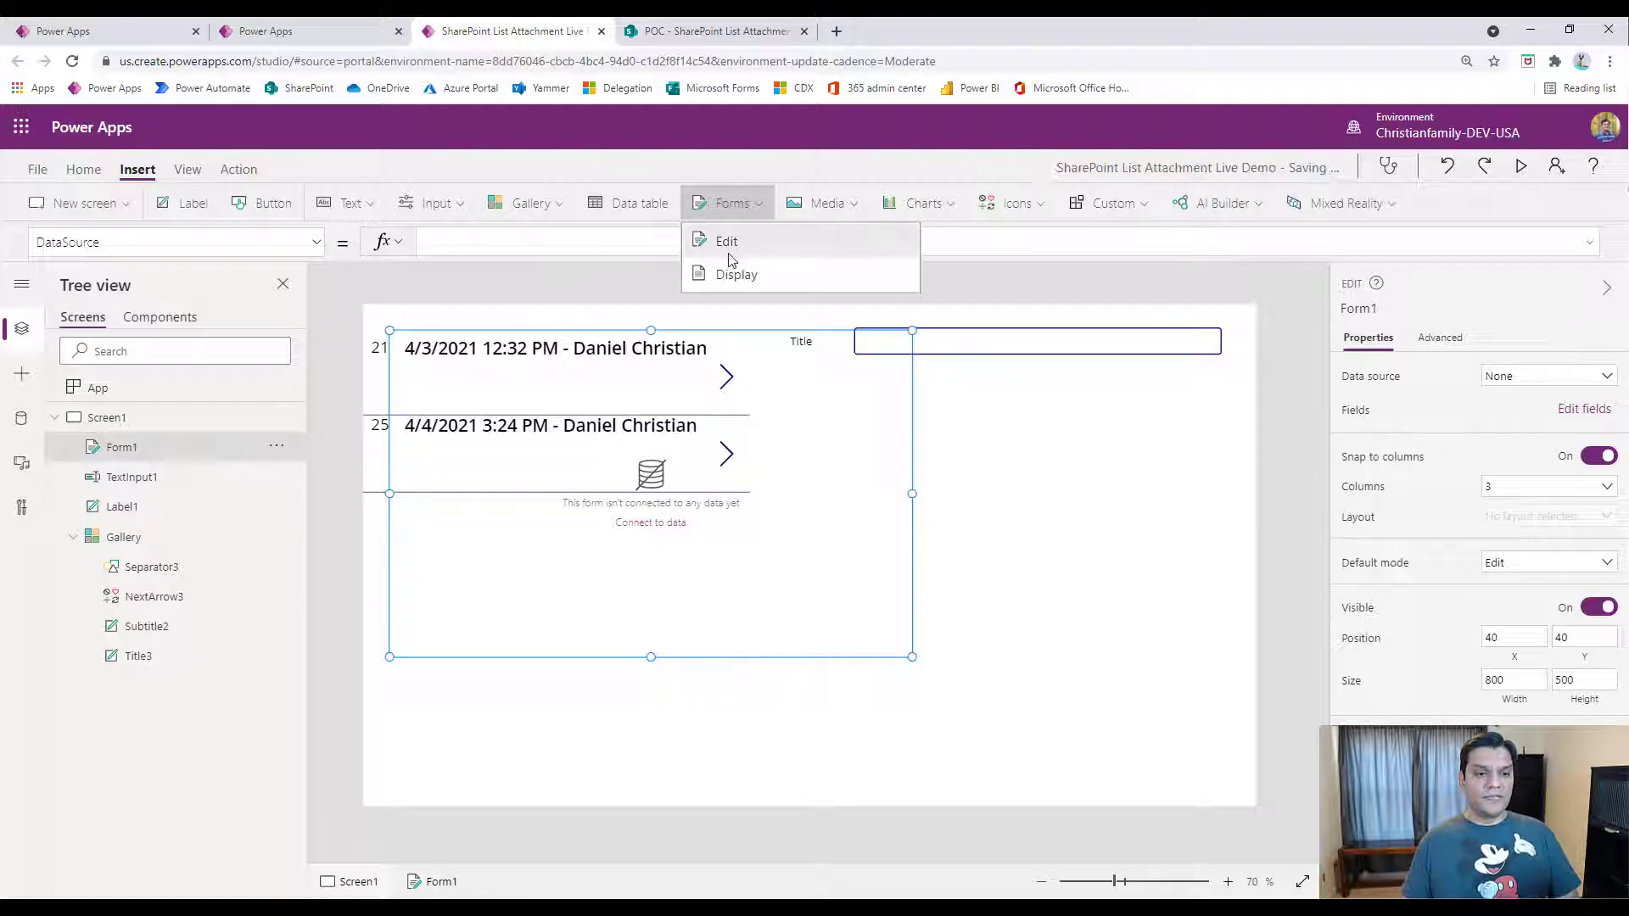
drag(764, 654, 1102, 710)
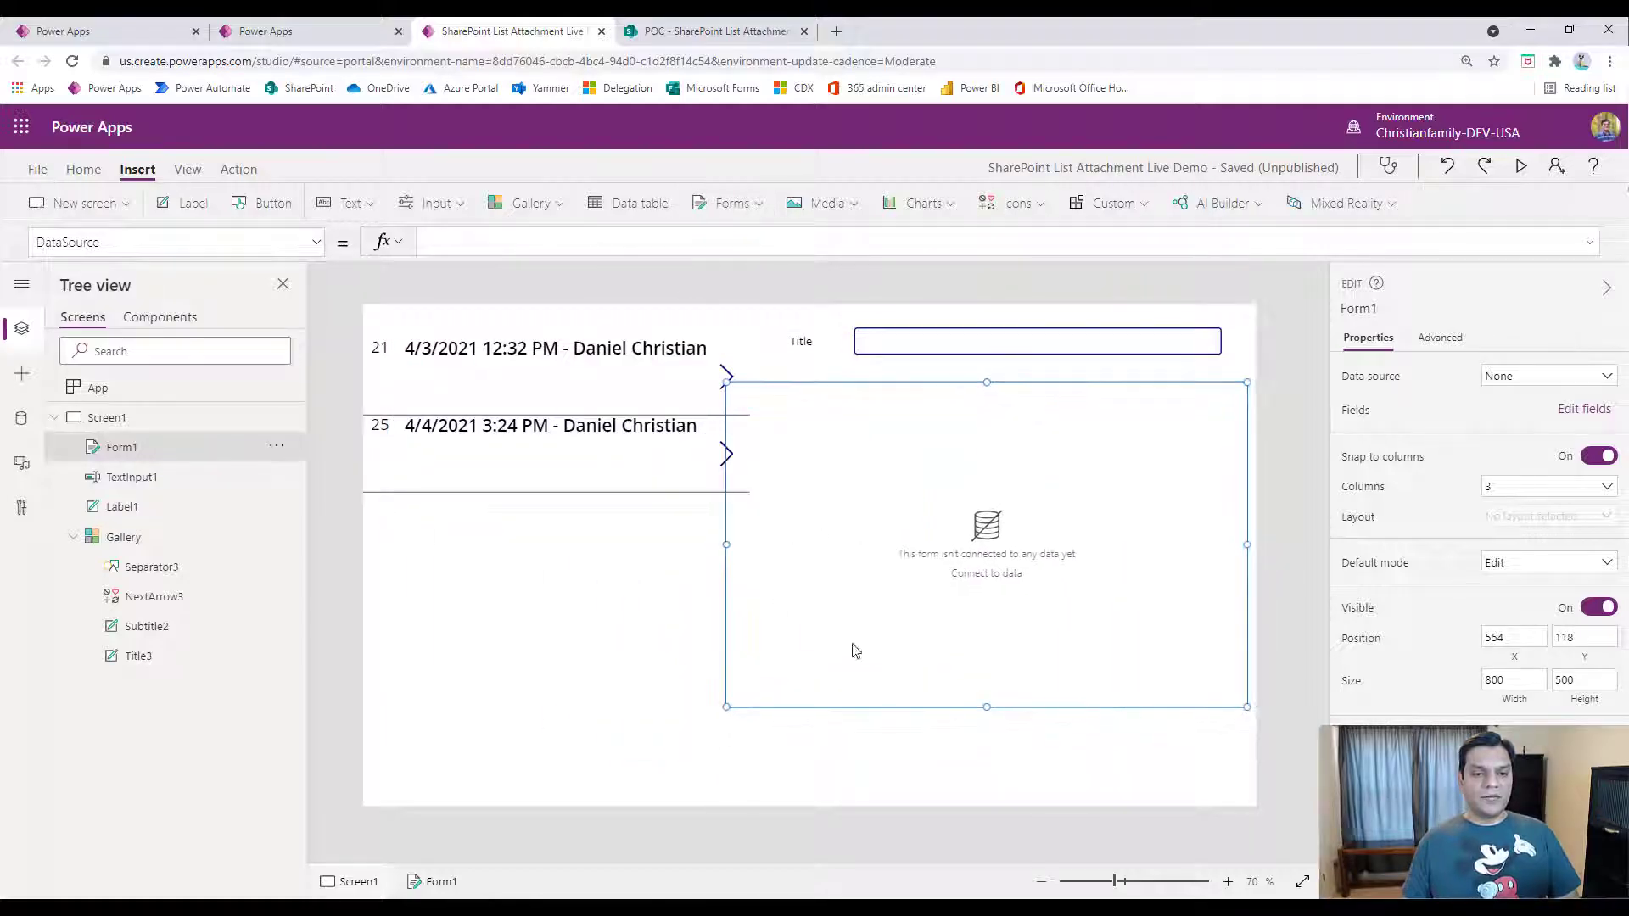
drag(726, 544, 797, 544)
Connect the form to the SharePoint List Attachment Links data source and remove its Title field.
click(1516, 378)
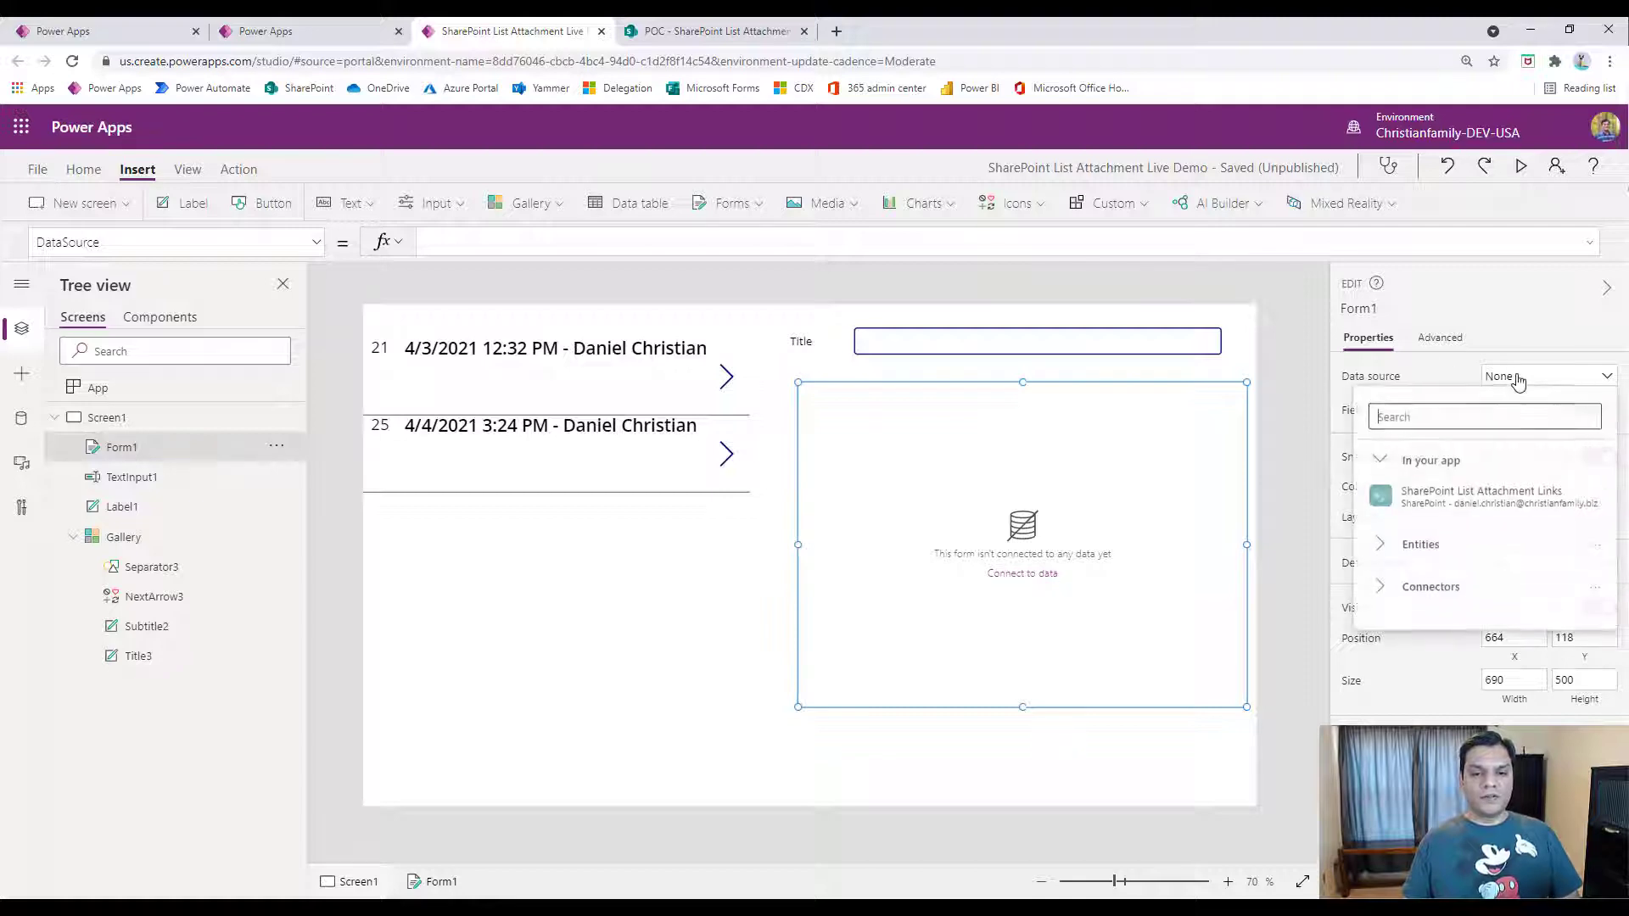
click(1383, 497)
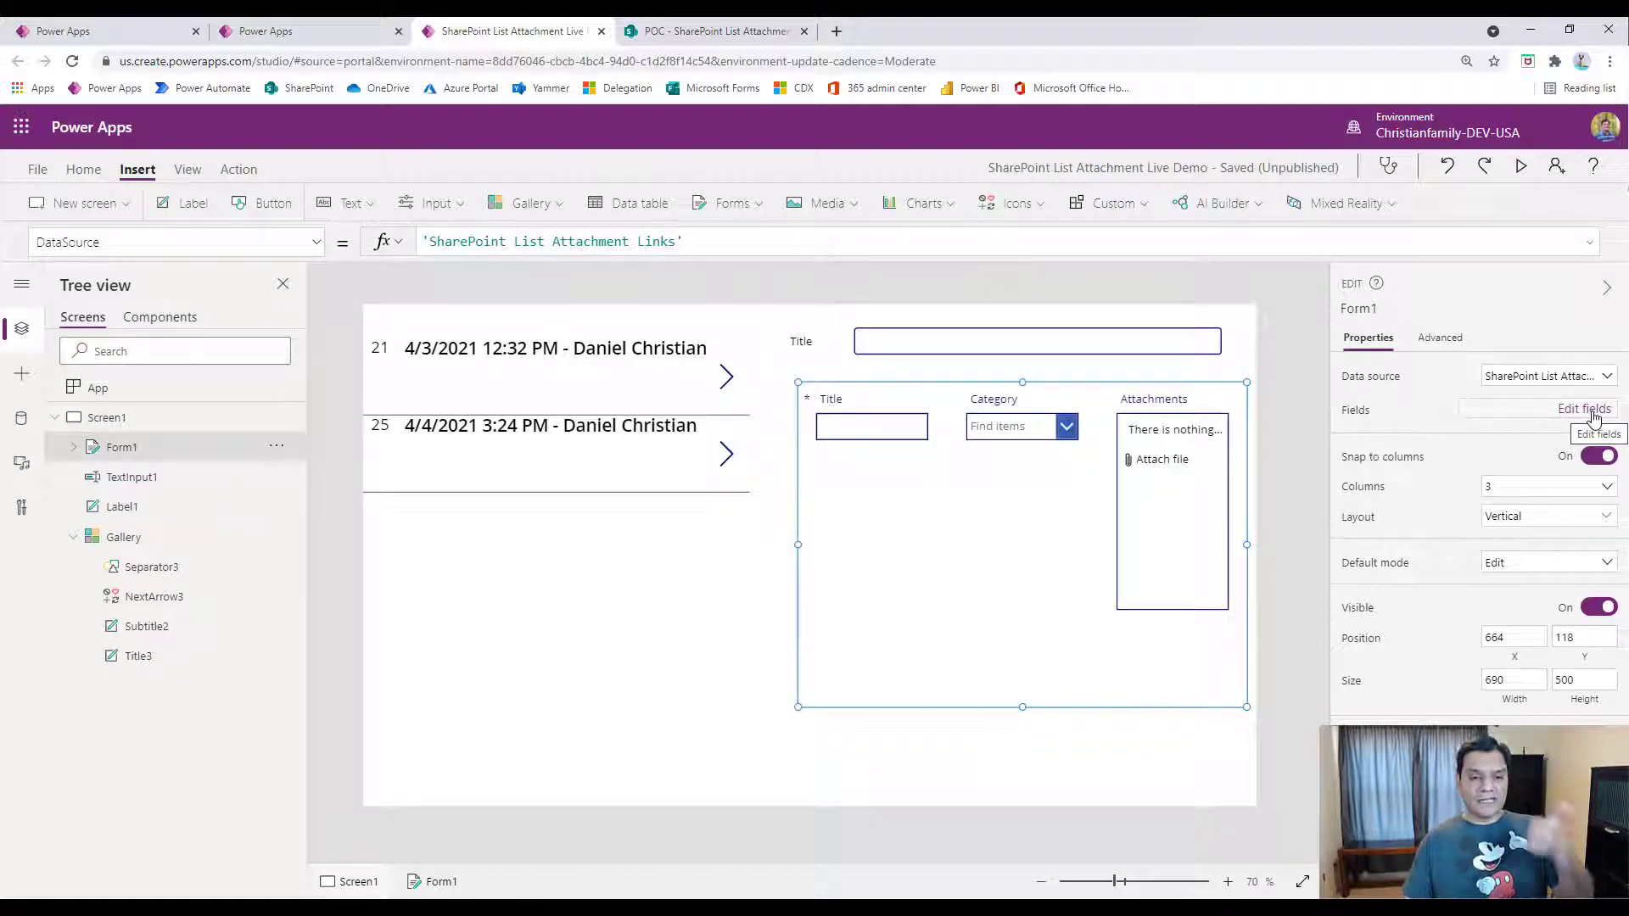
click(1585, 410)
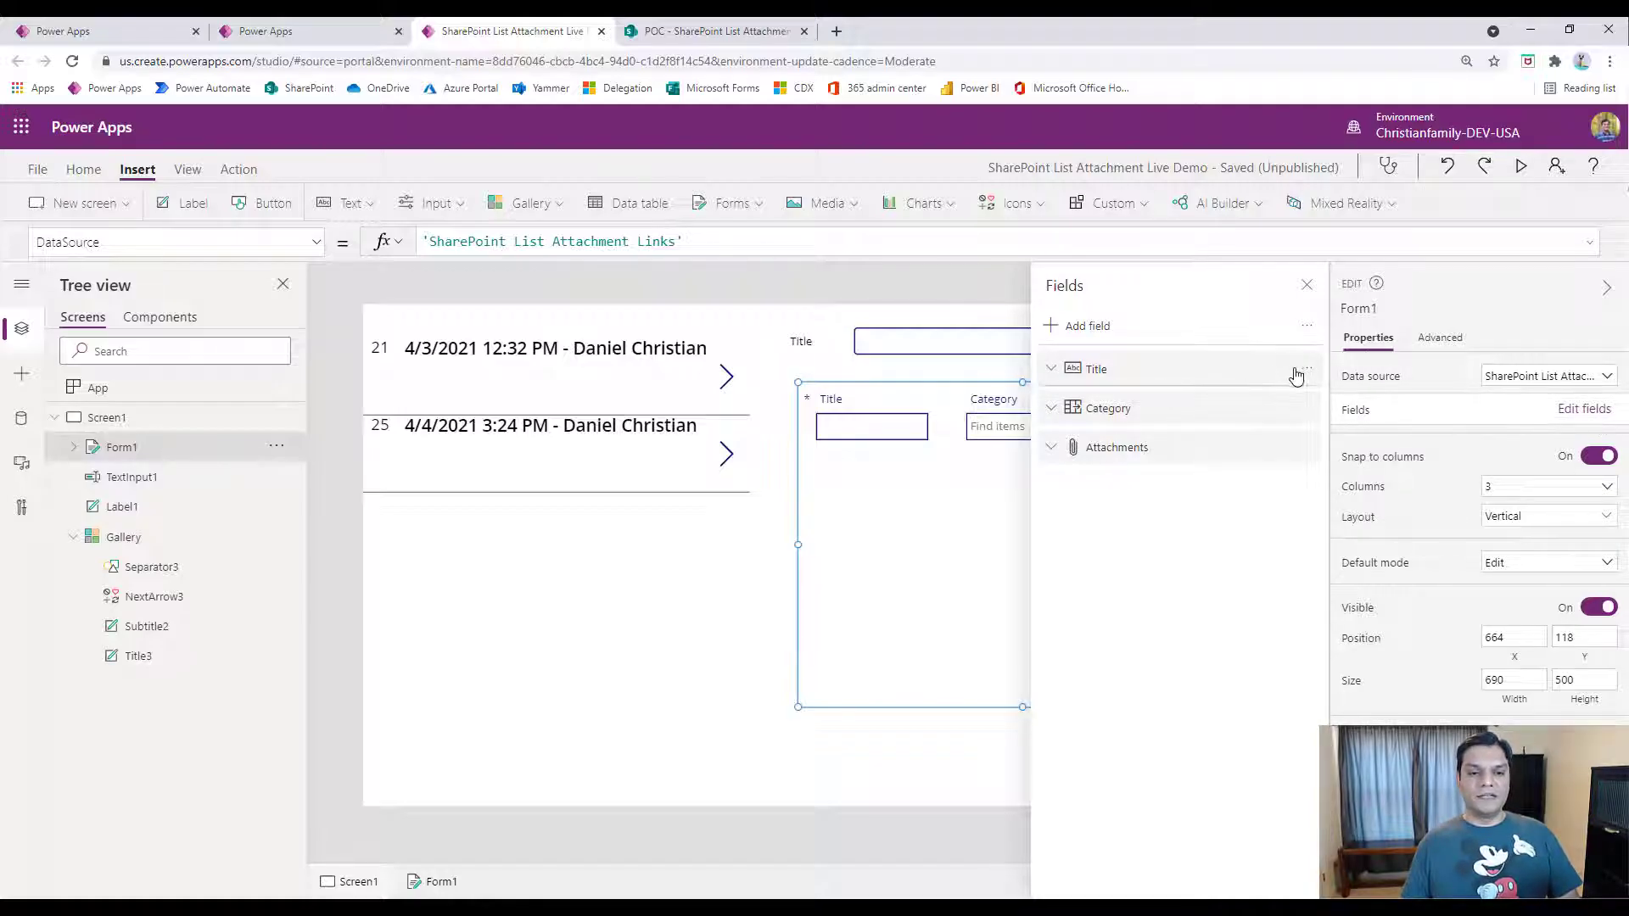
click(1313, 377)
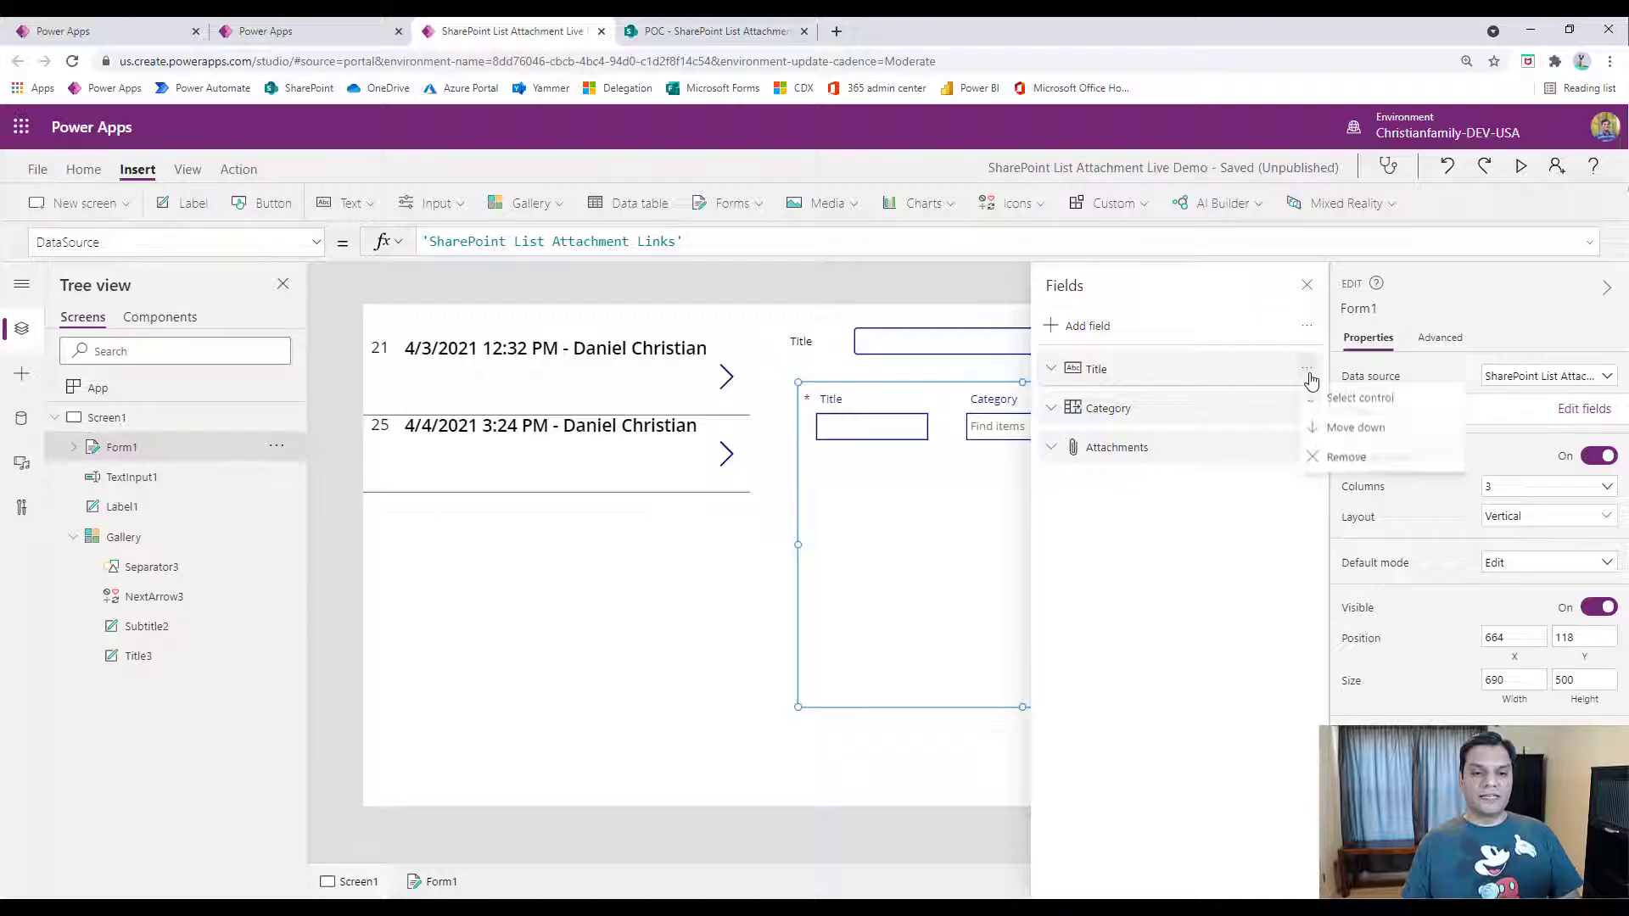
click(1320, 457)
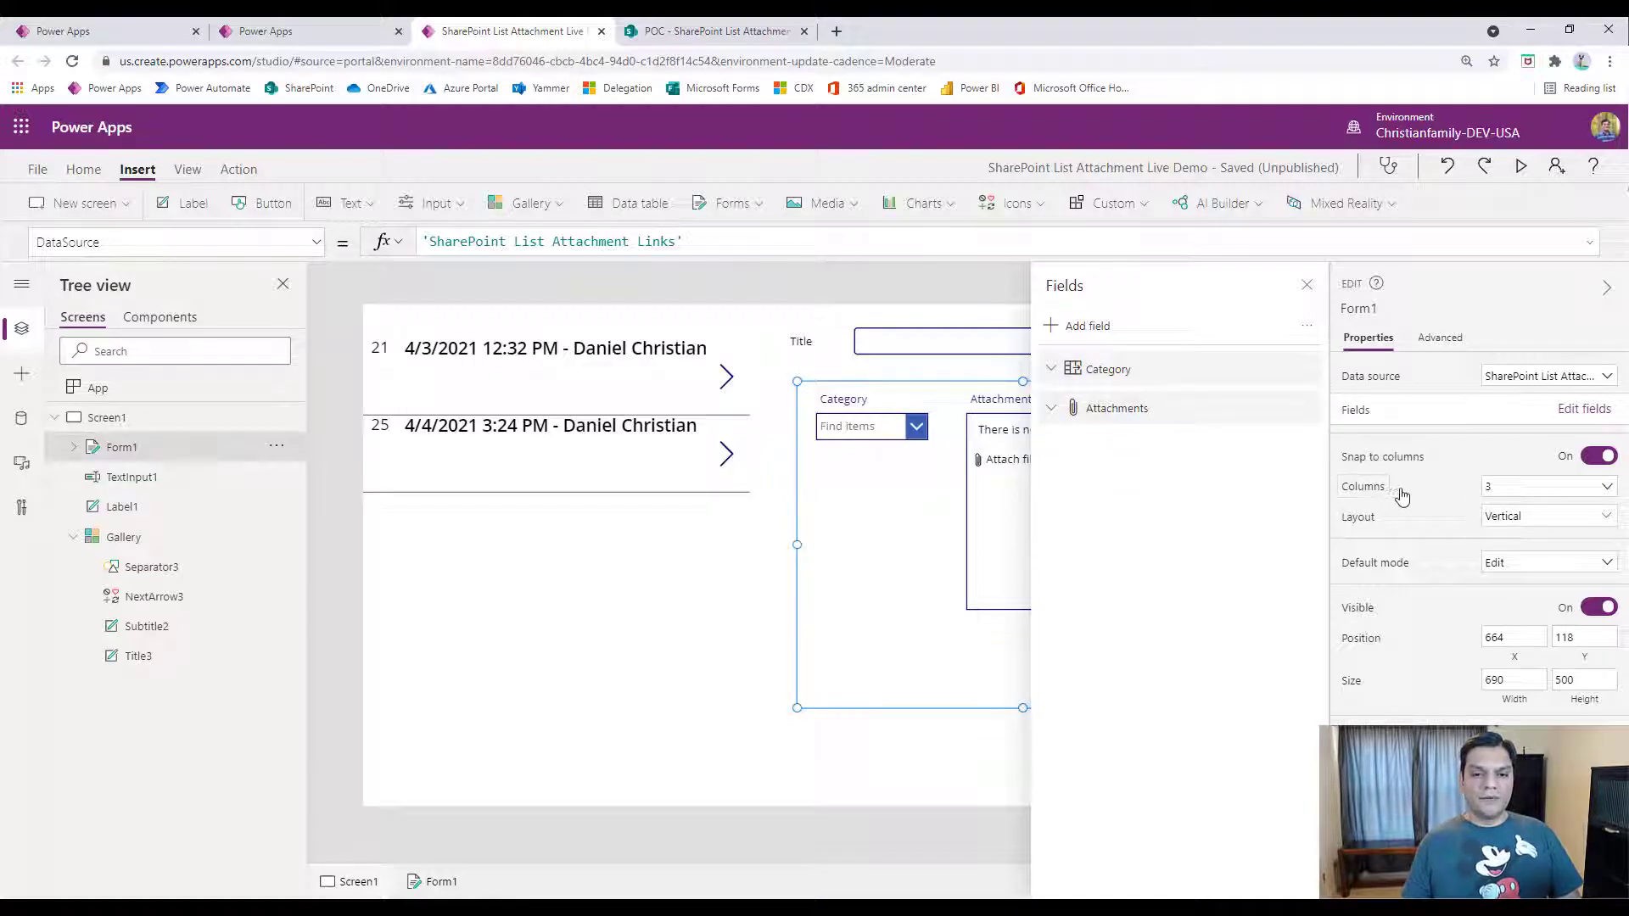
Set the form to 1 column and close its field list.
click(1536, 492)
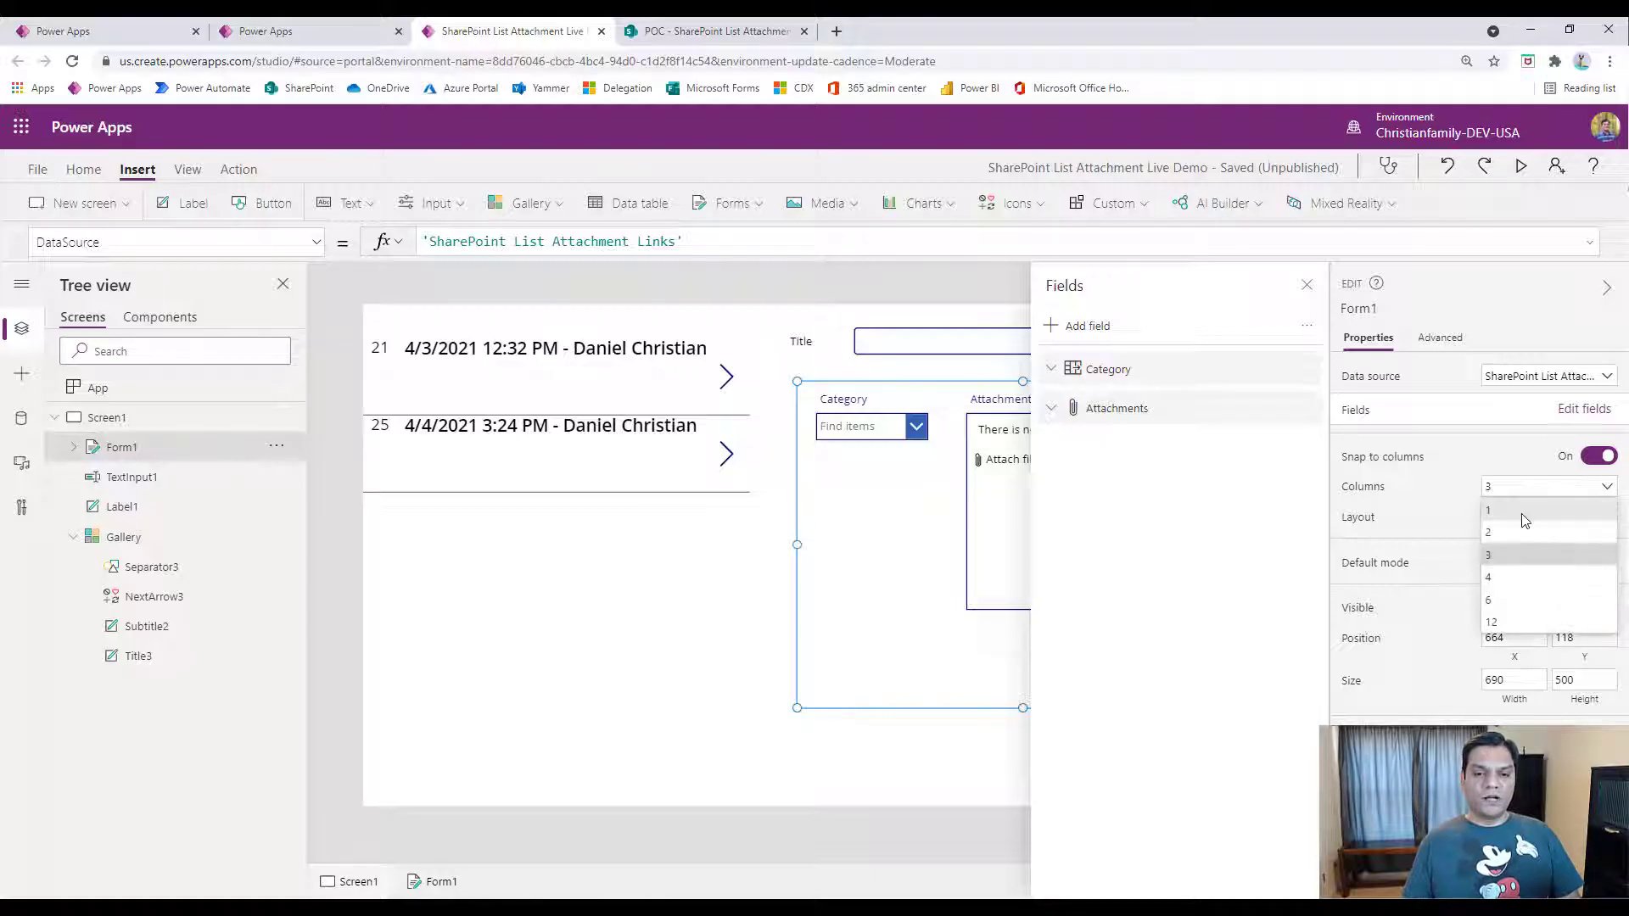
click(1519, 507)
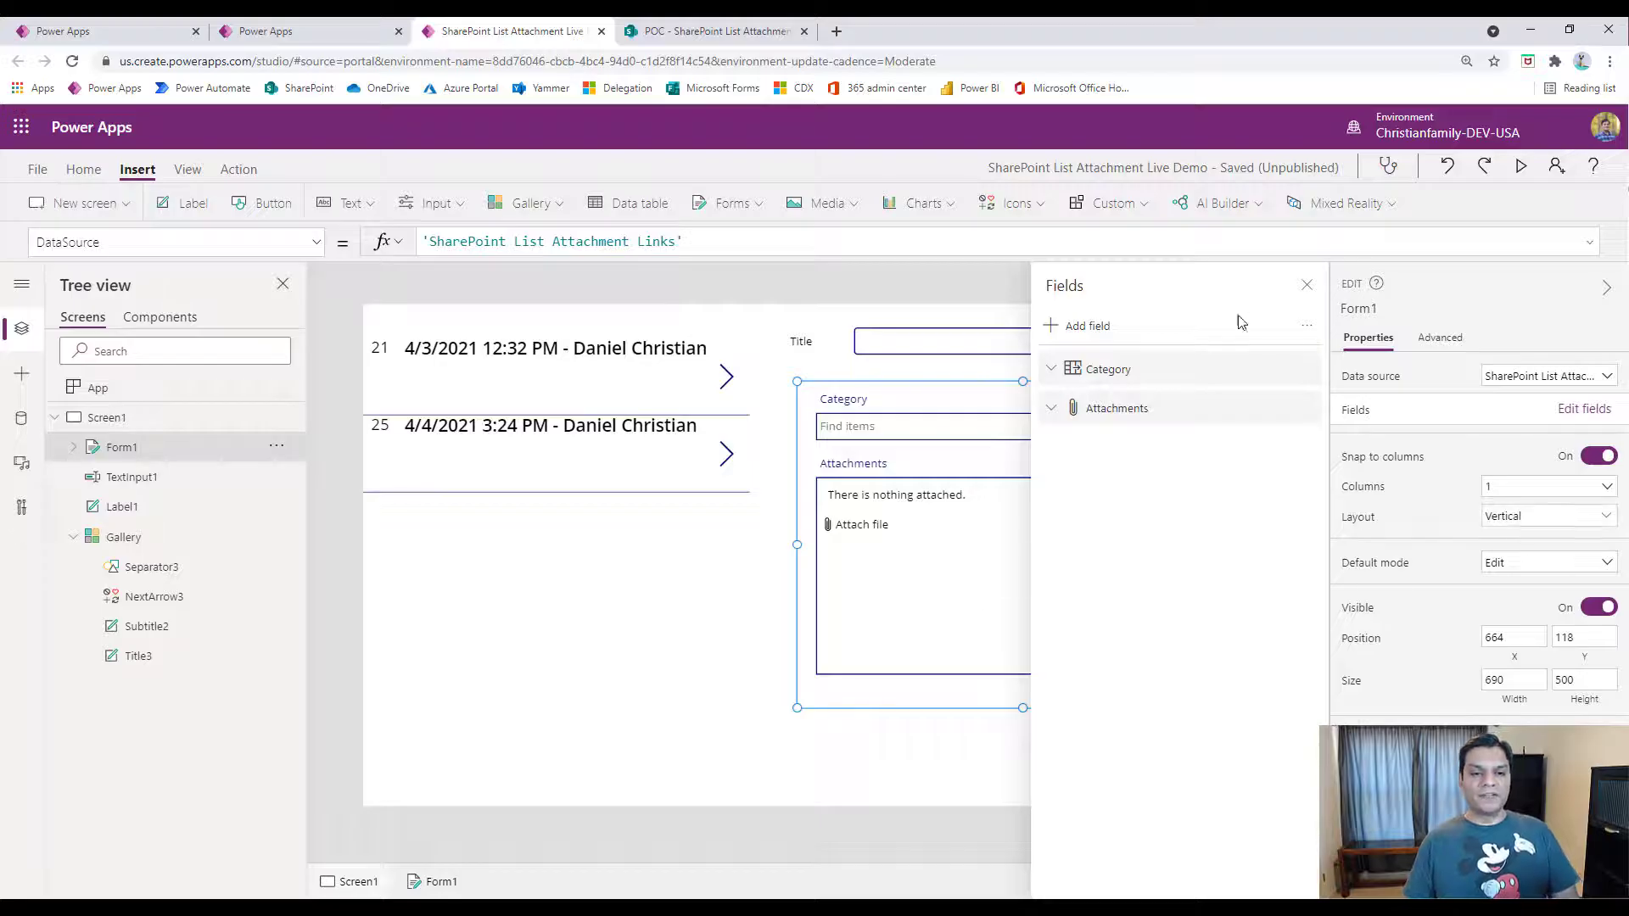
click(1309, 287)
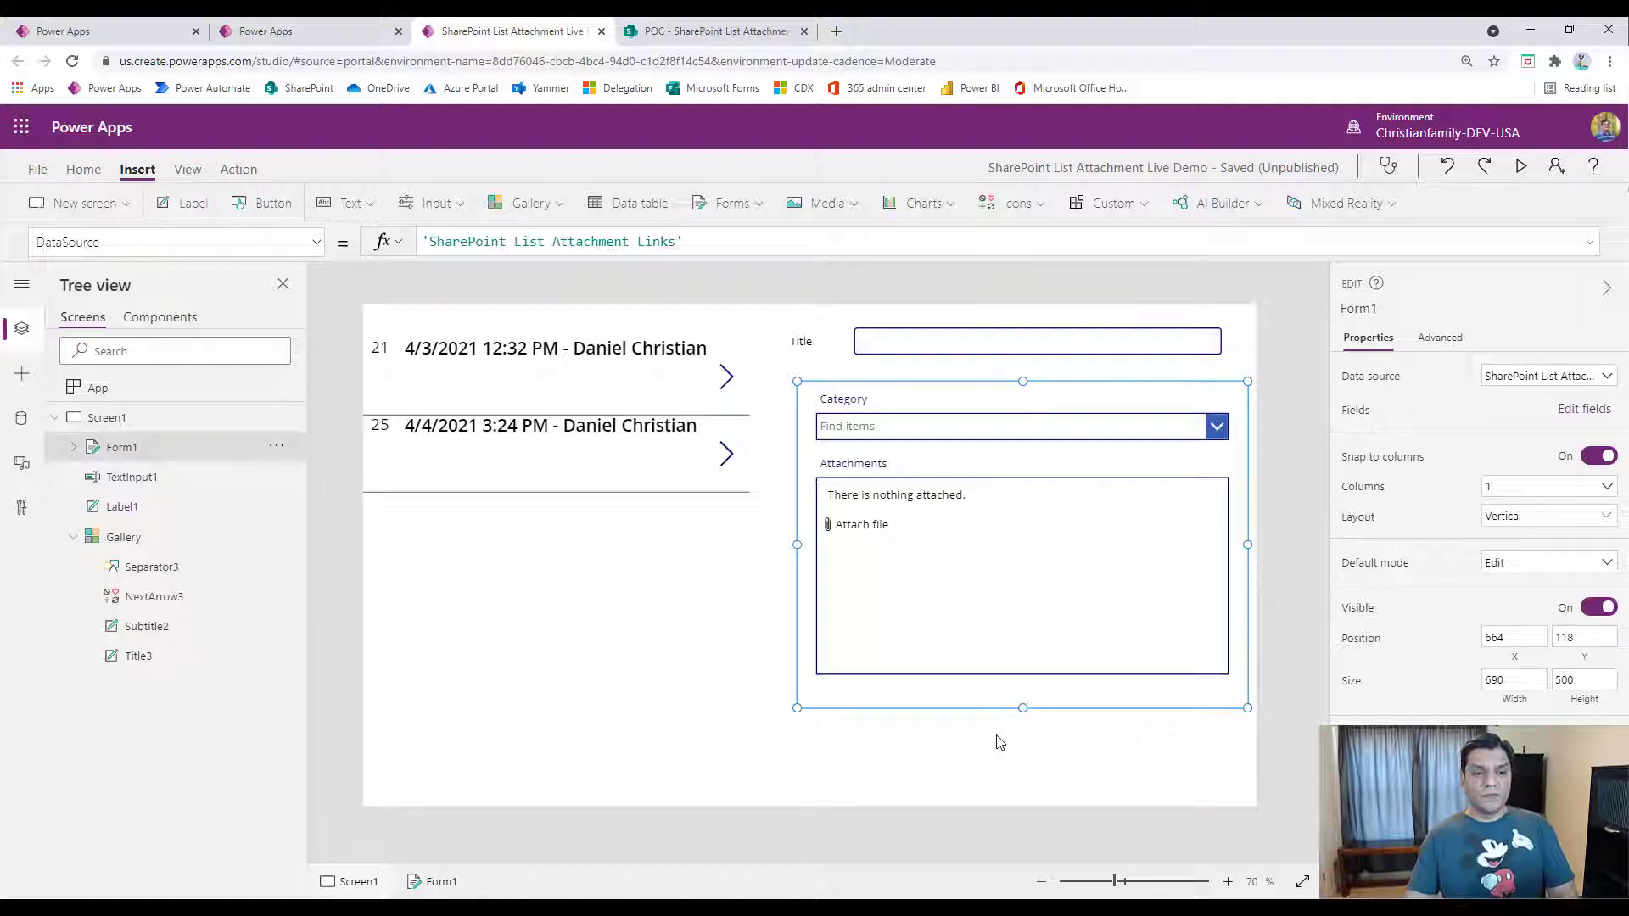
Rename Form1 as Form.
double_click(200, 445)
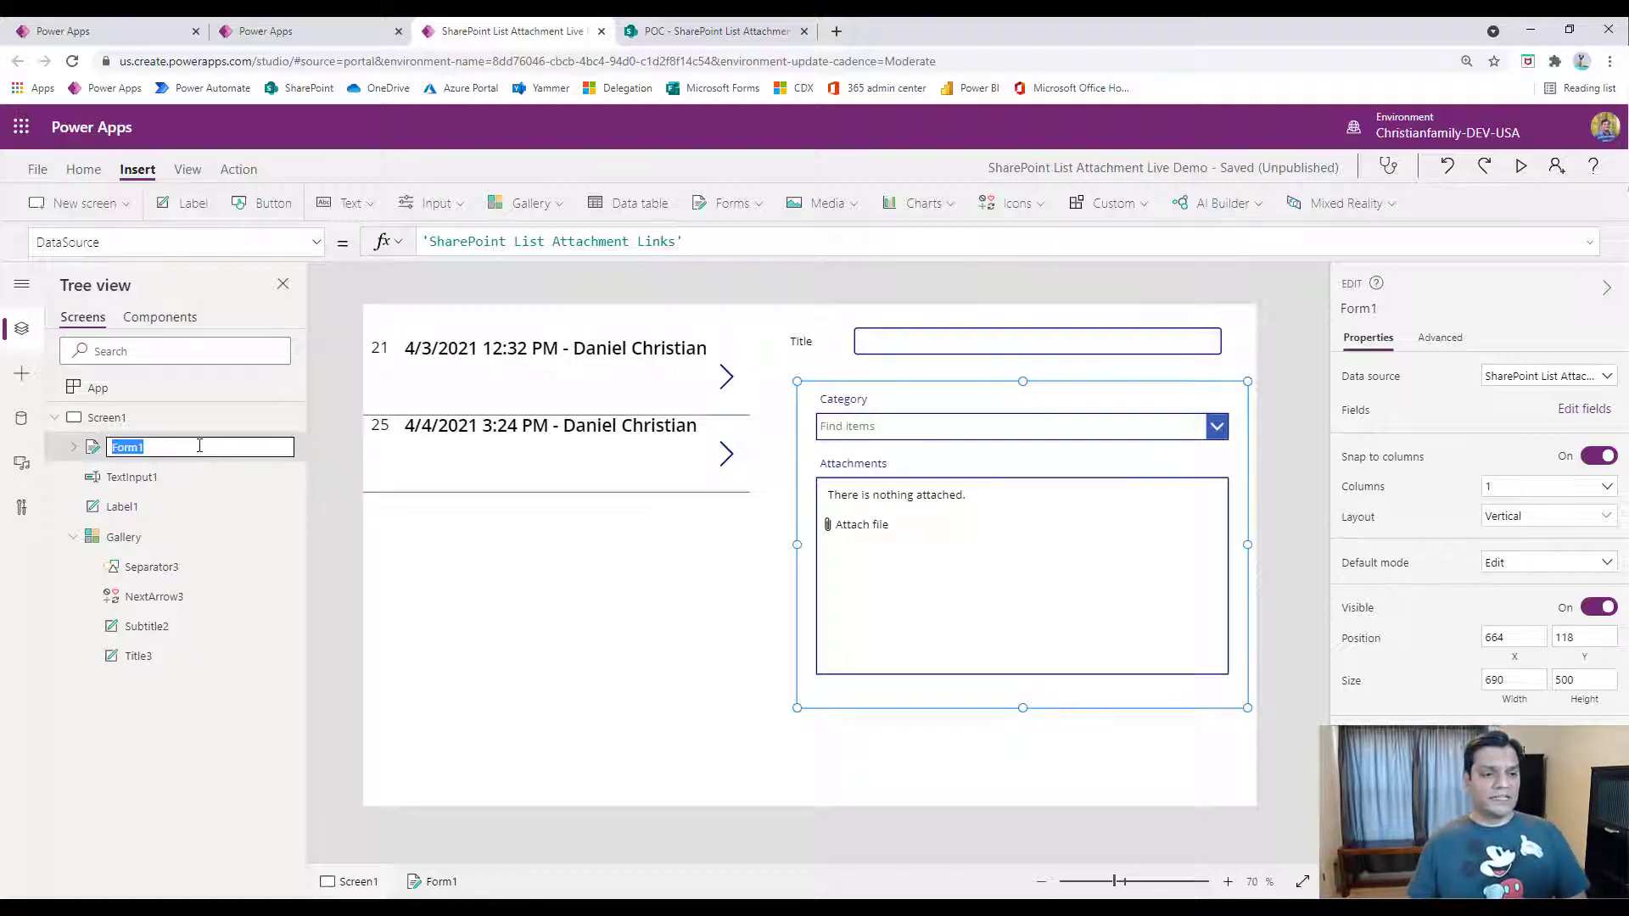
click(199, 446)
key(BackSpace)
key(Return)
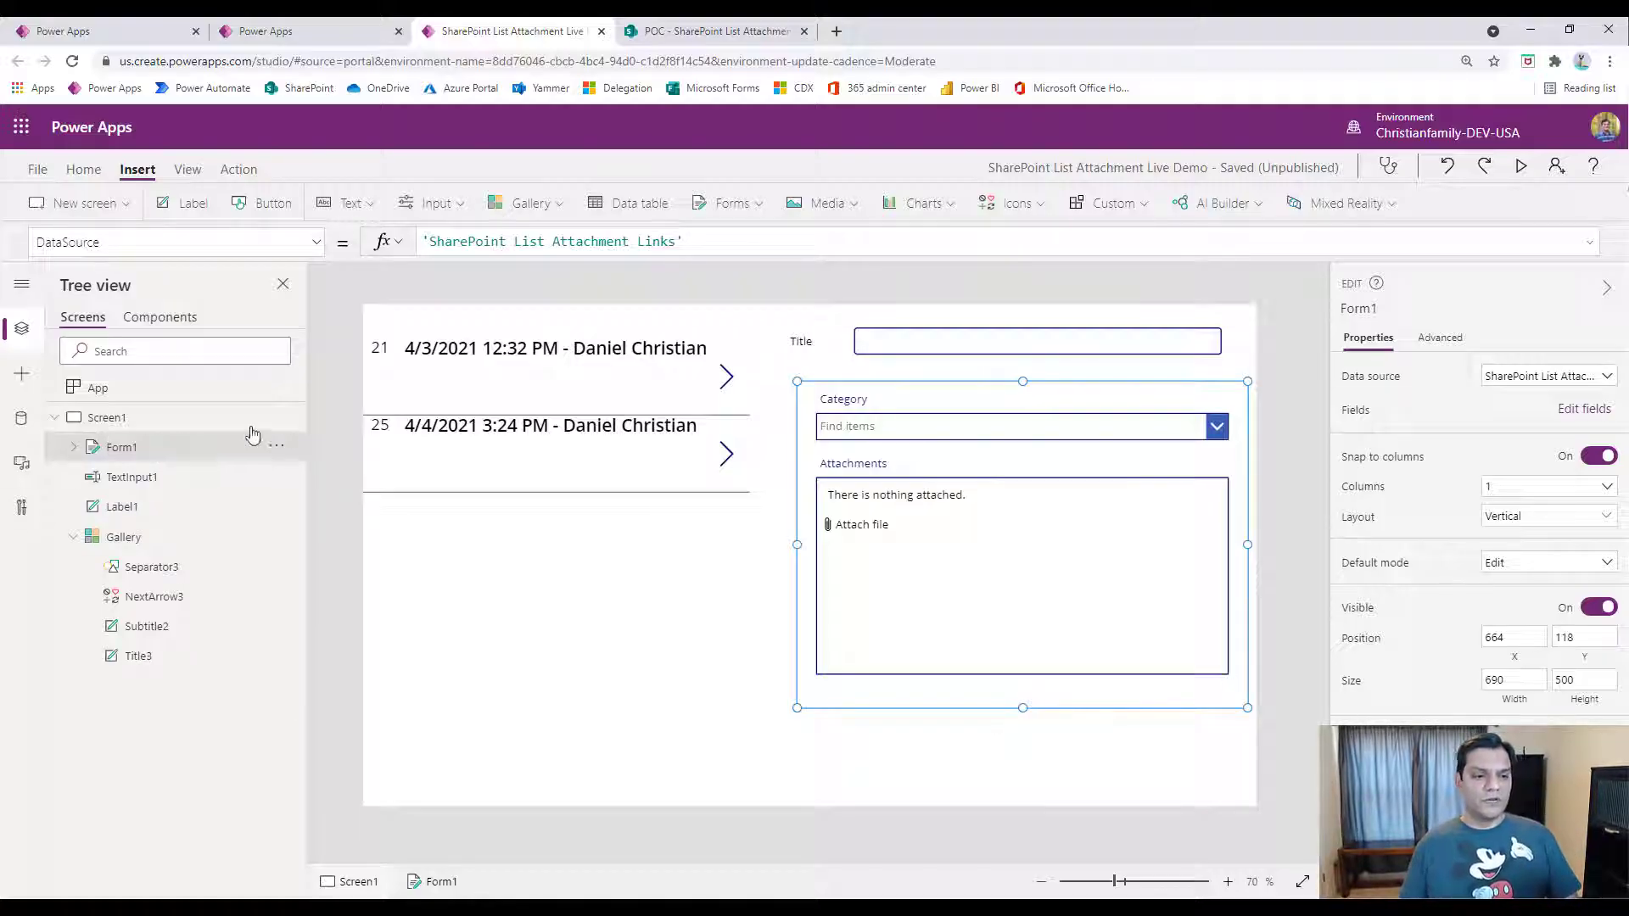
click(458, 779)
Save the app without a version note and return to the canvas.
click(37, 170)
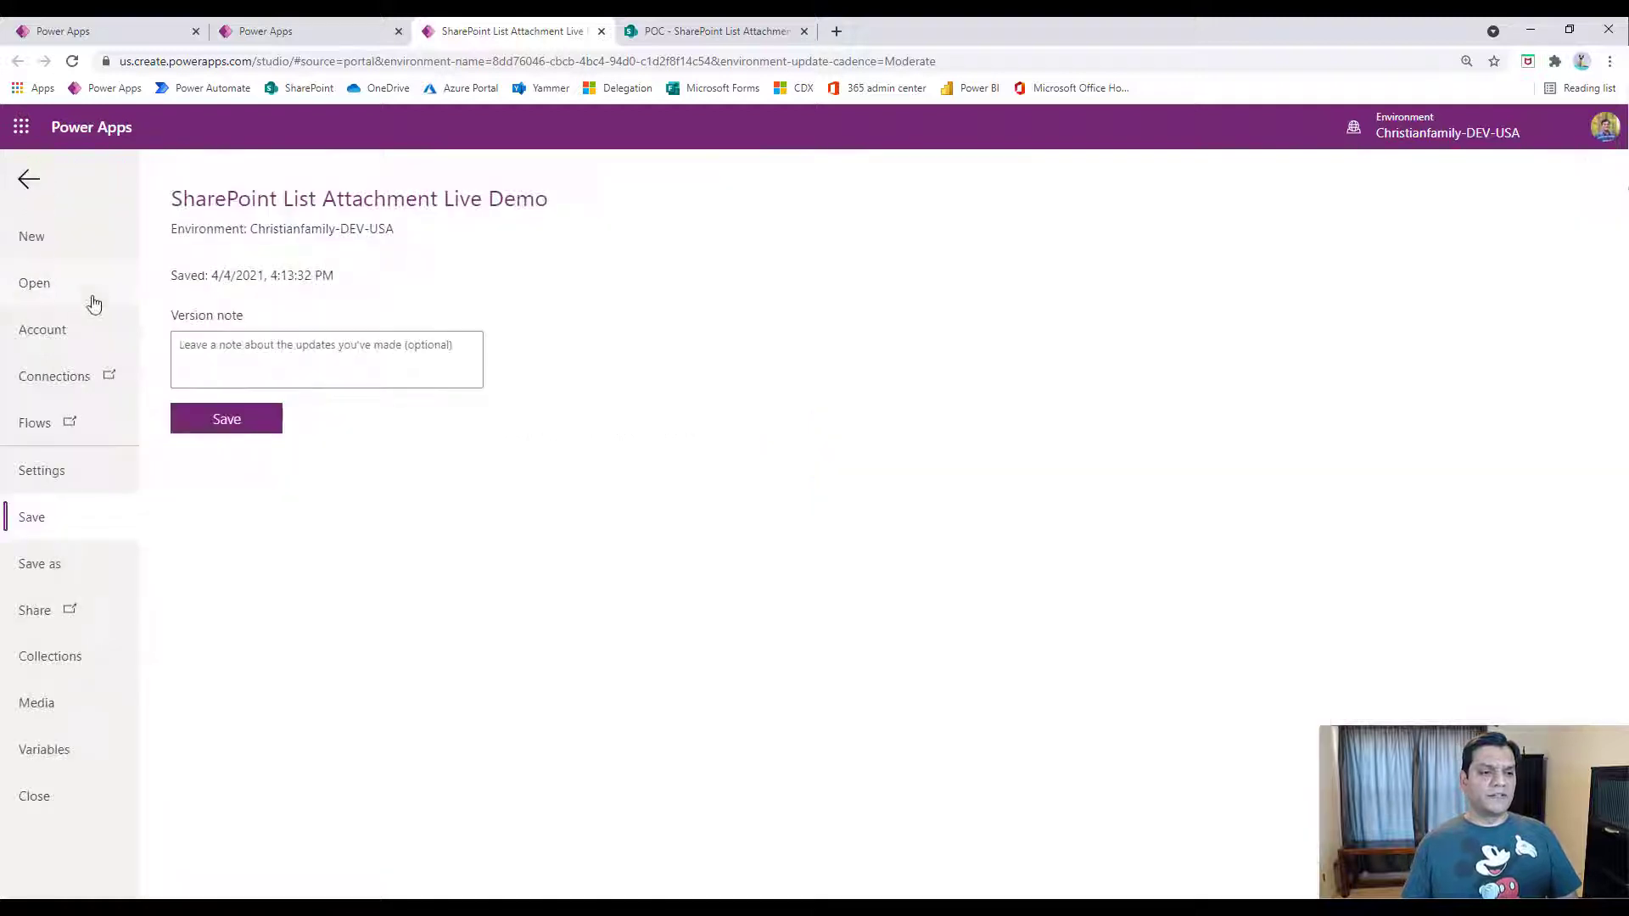
click(190, 427)
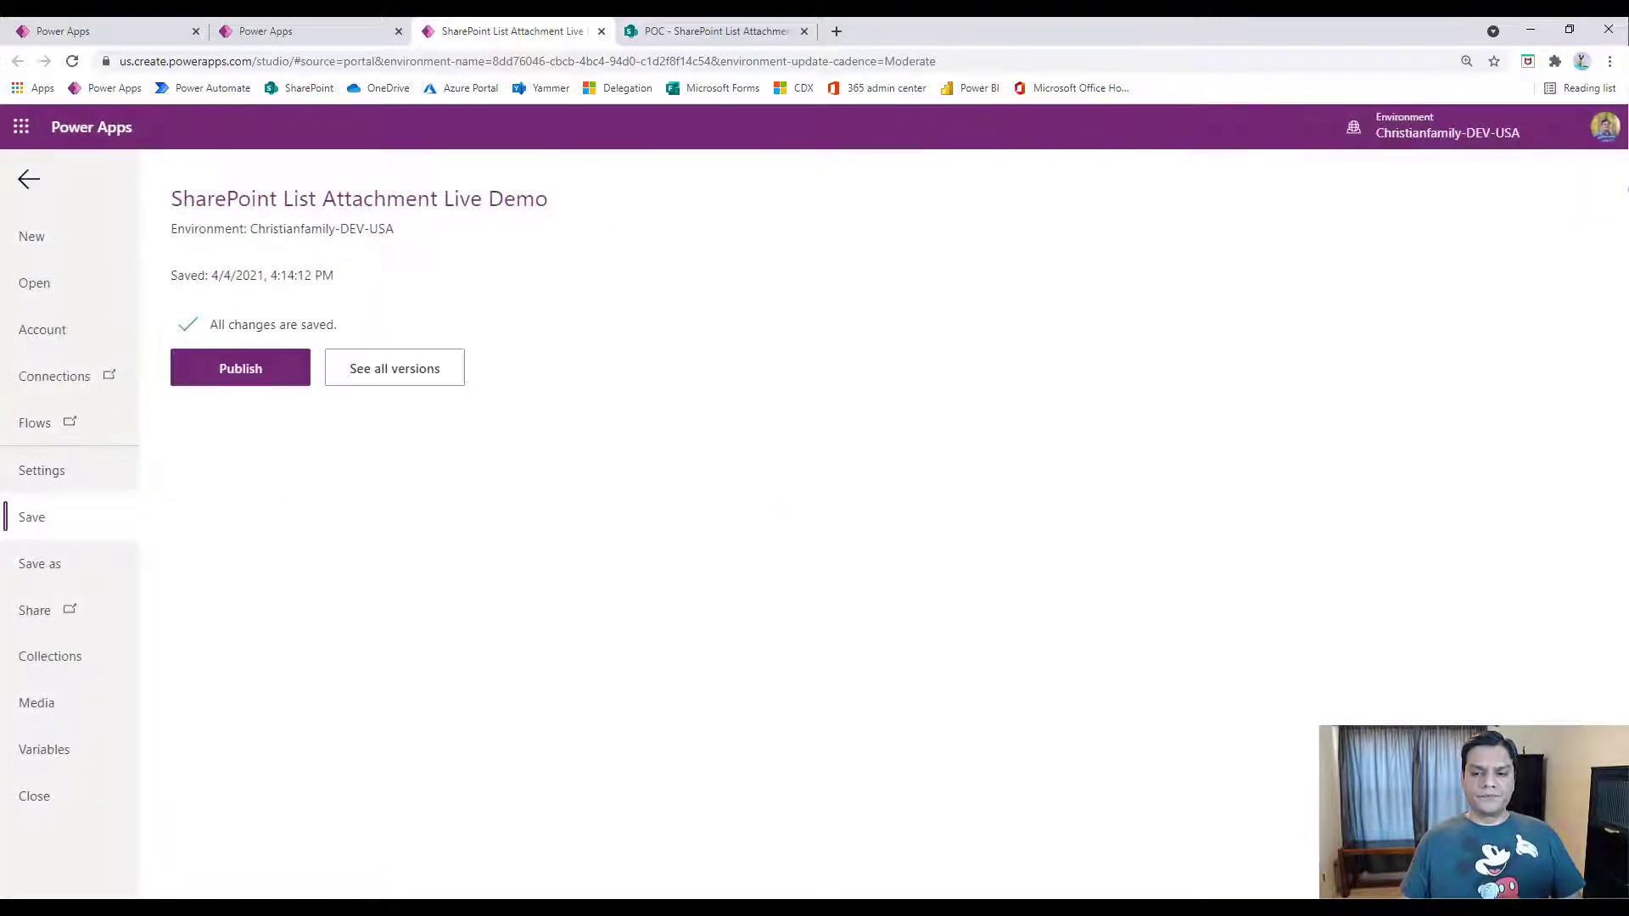
click(29, 179)
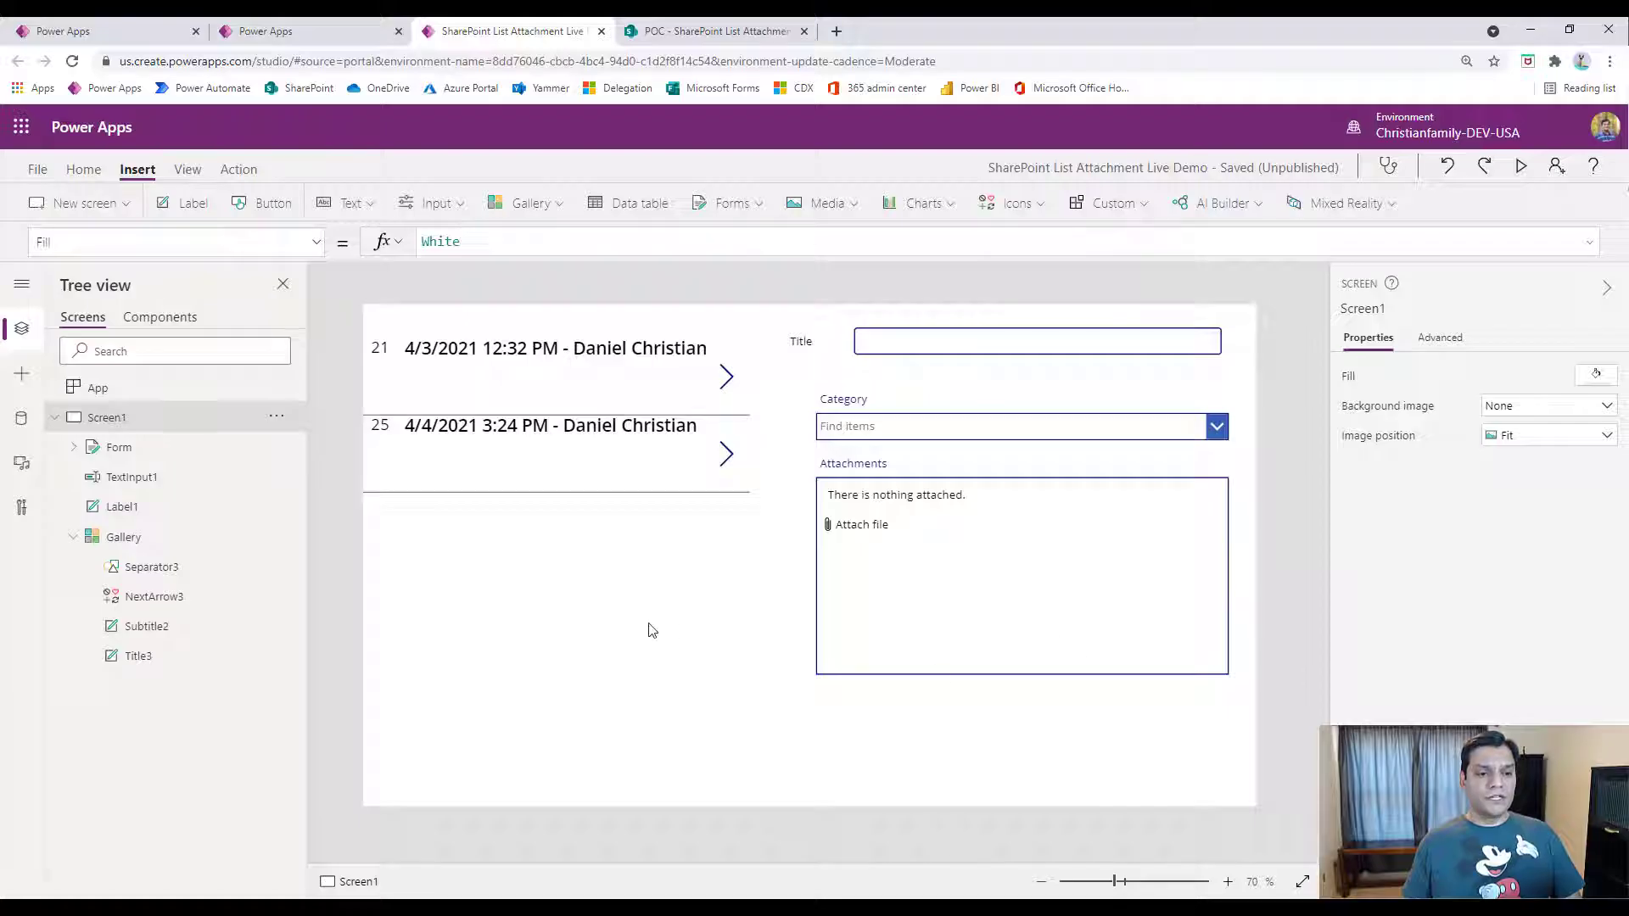
click(520, 386)
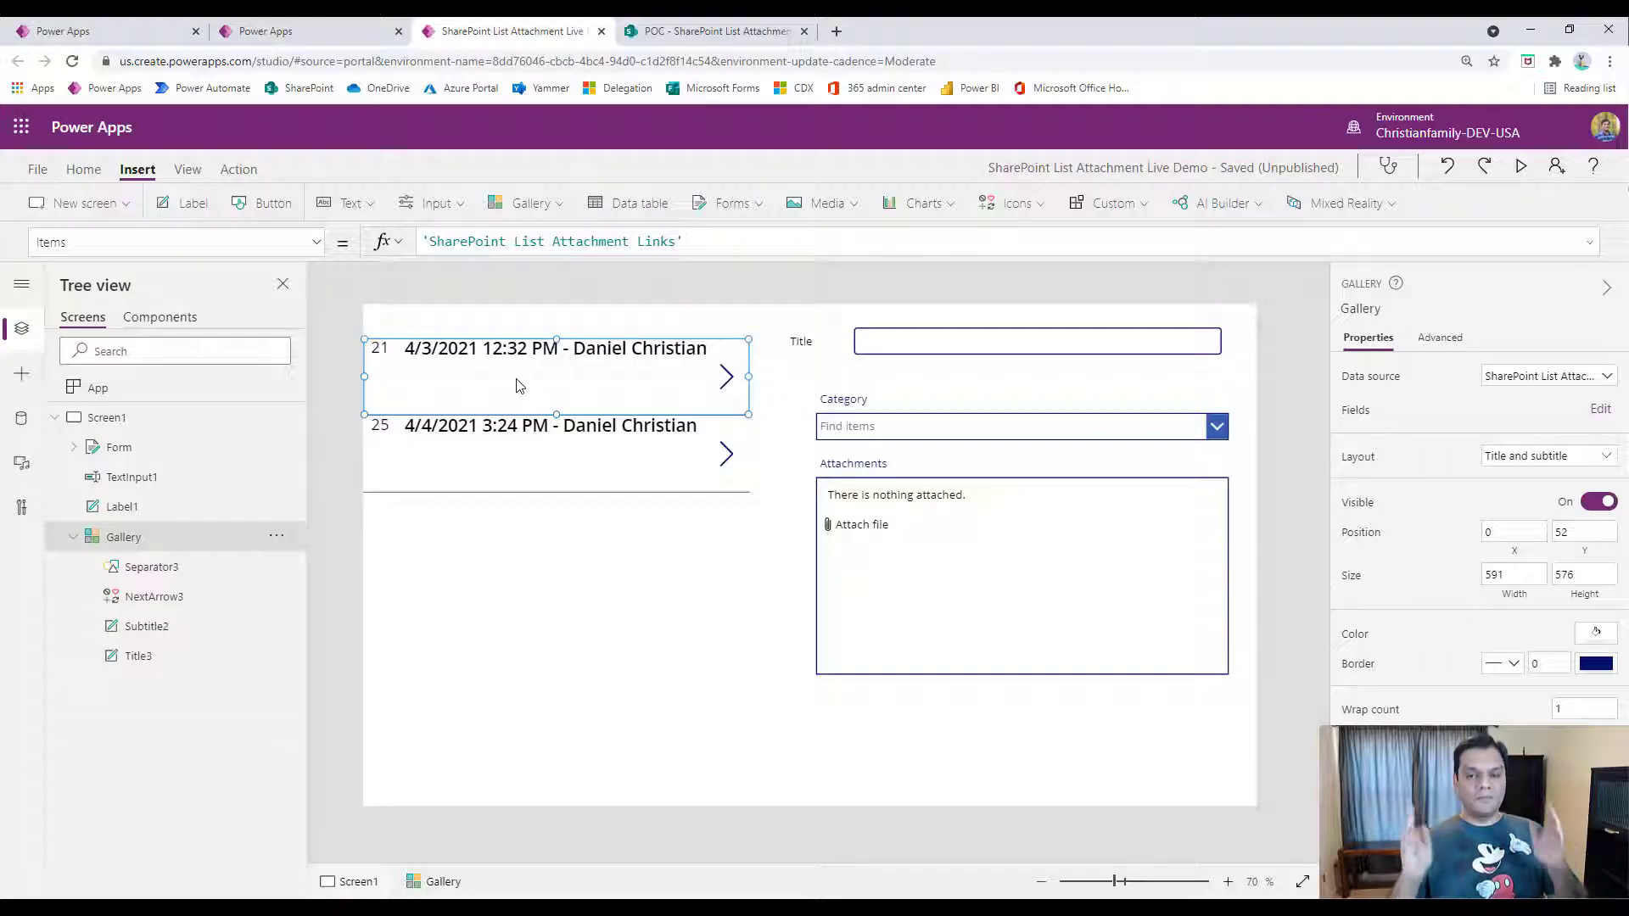
click(550, 206)
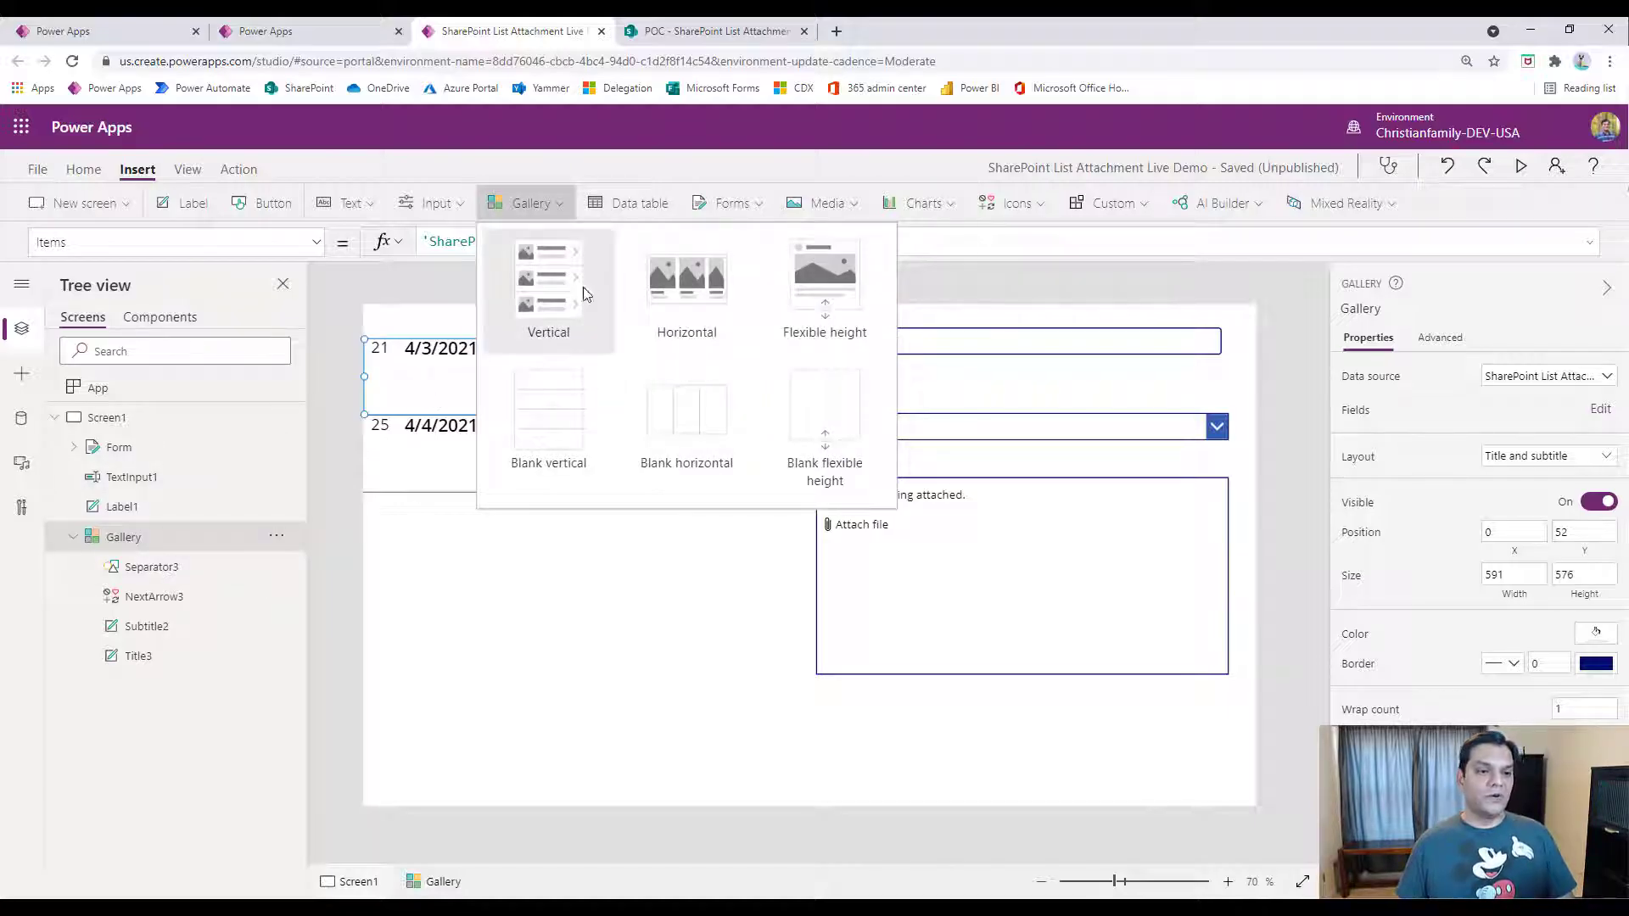
click(534, 261)
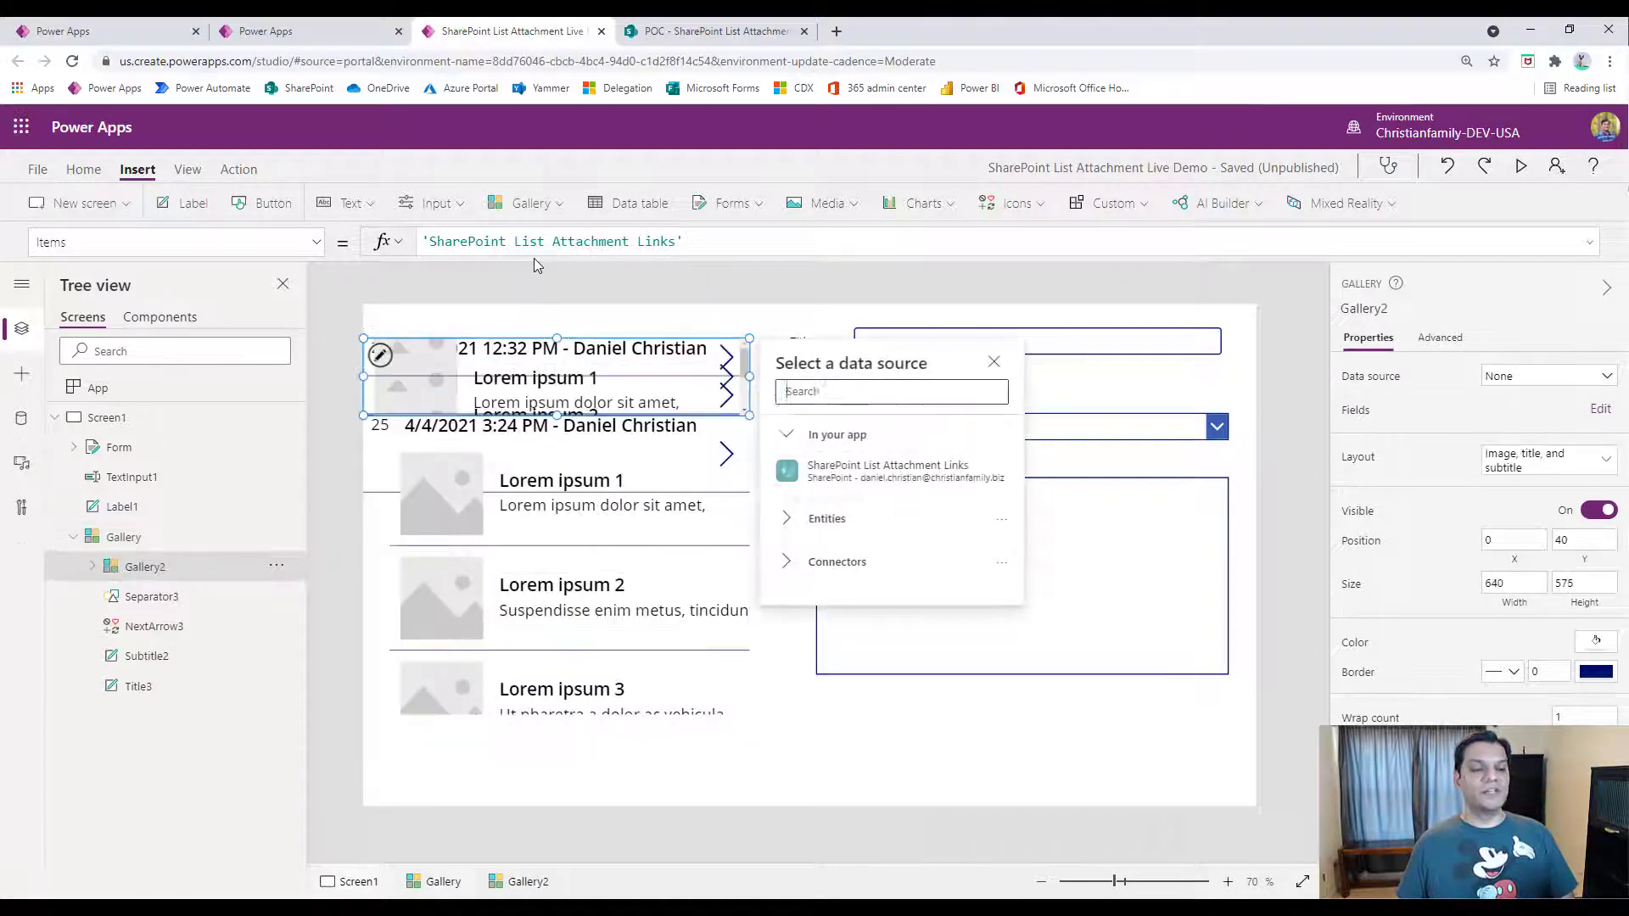
click(278, 568)
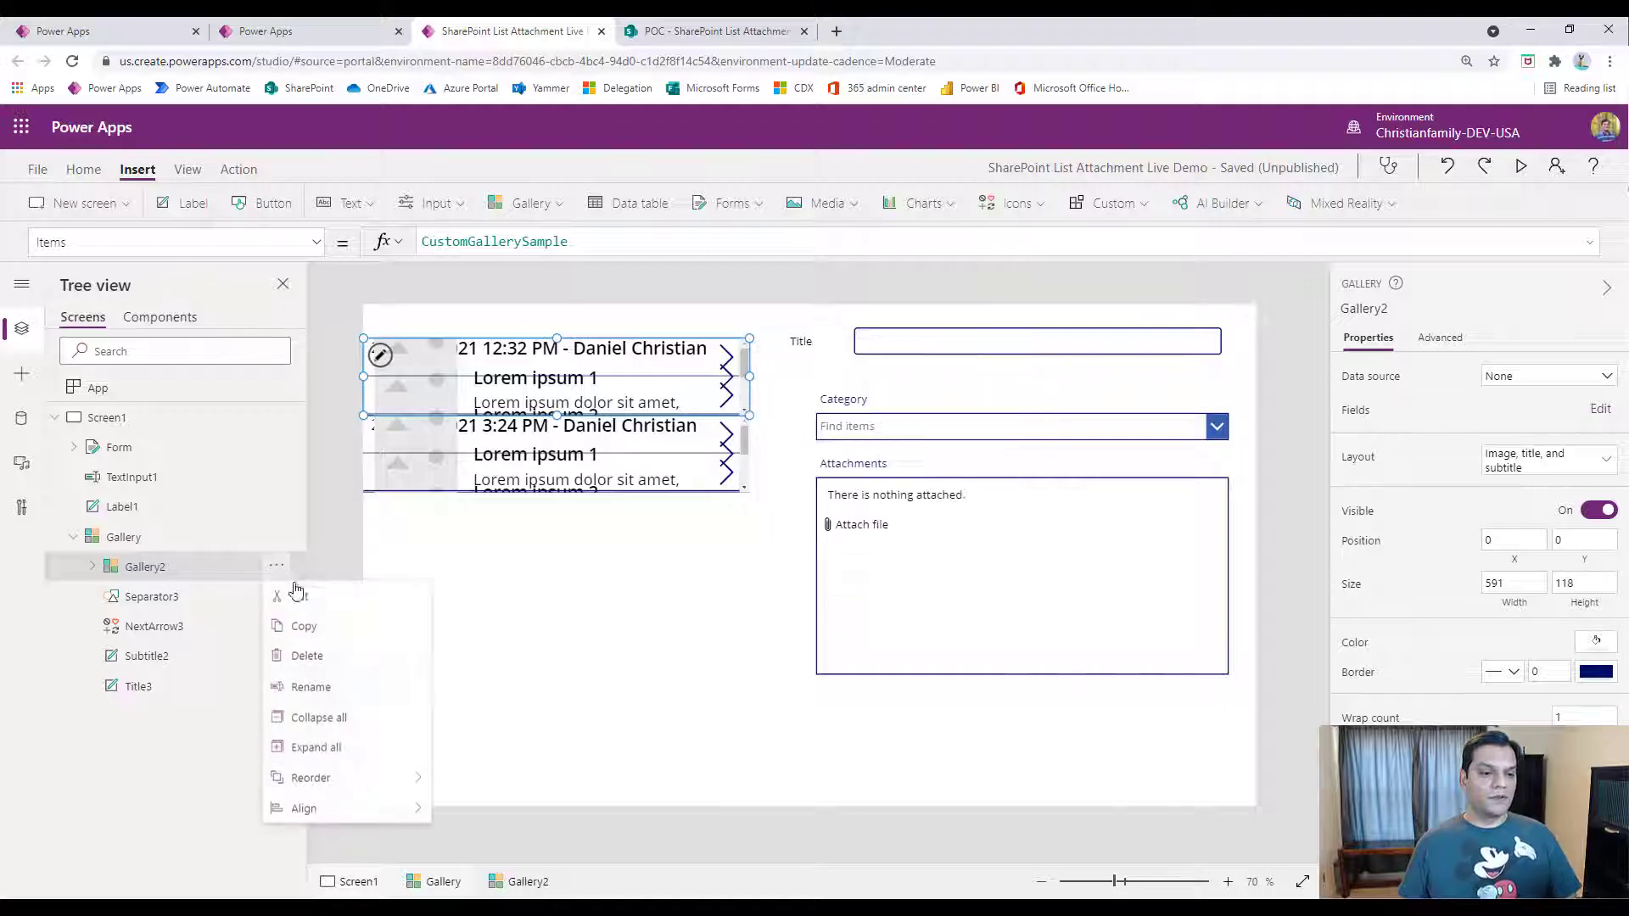
click(309, 658)
Insert a horizontal gallery nested inside the existing gallery's row template.
click(462, 390)
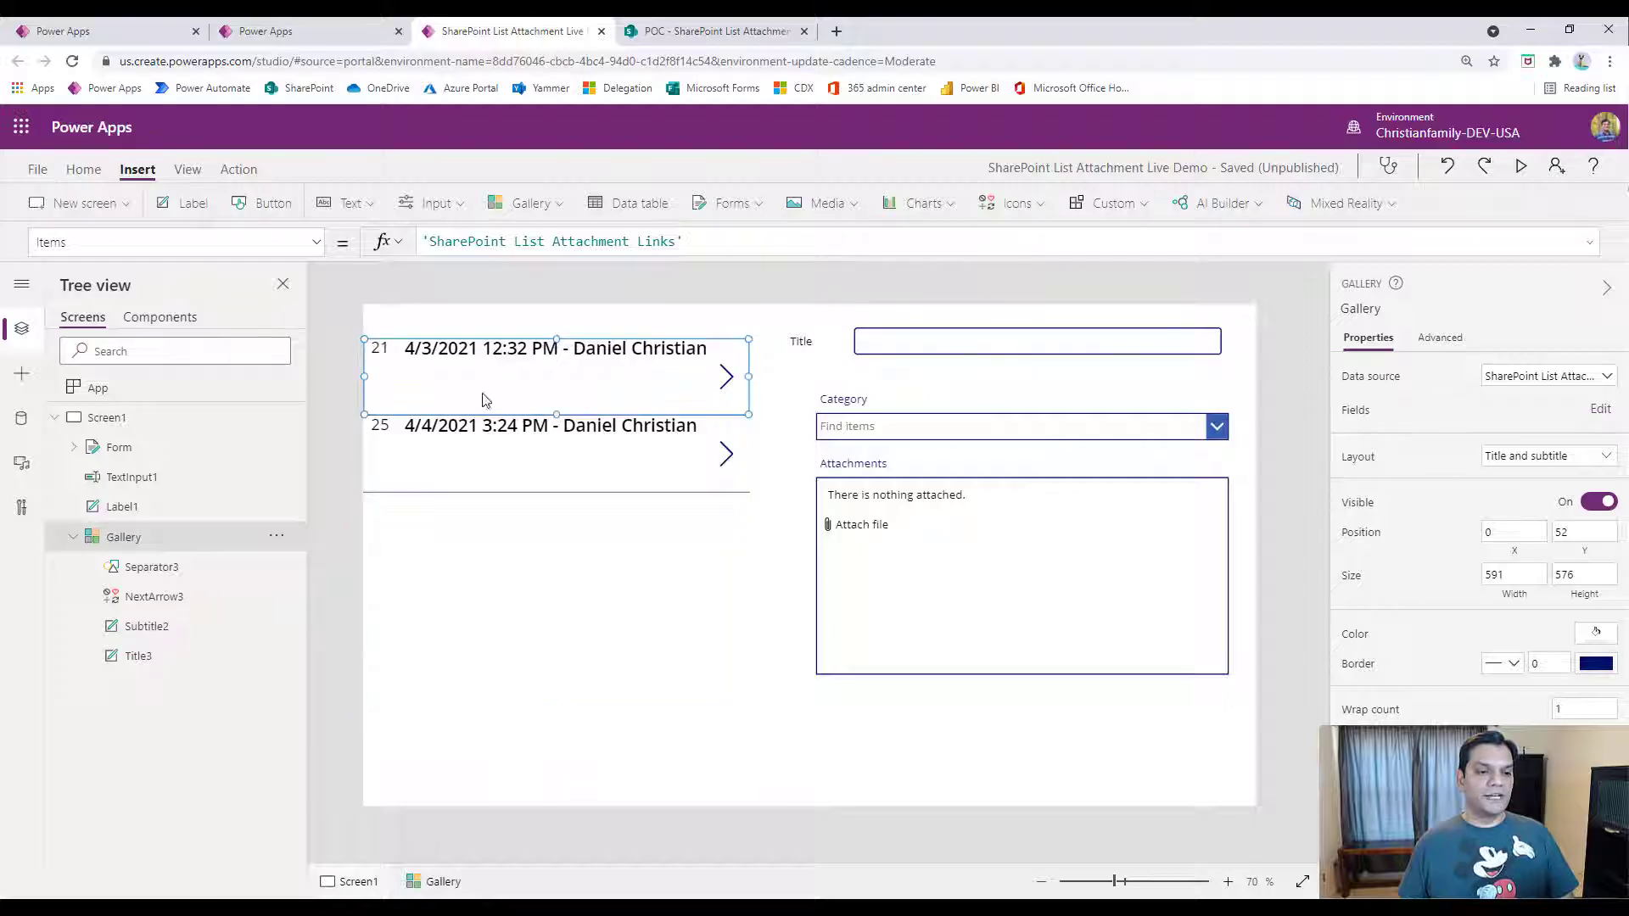
click(552, 206)
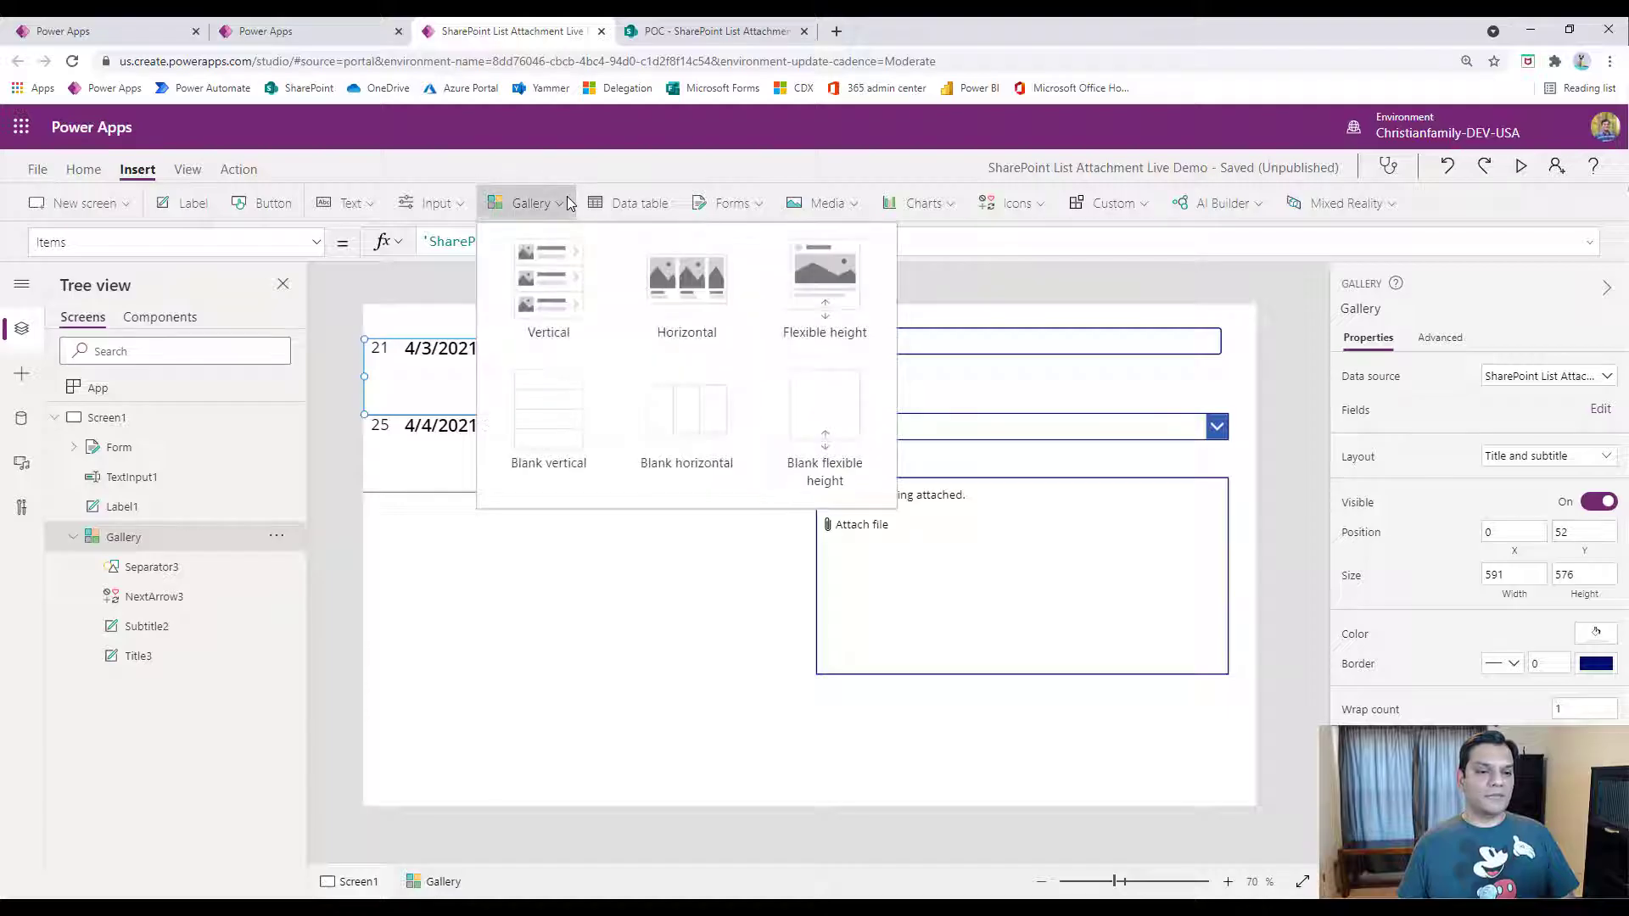
click(664, 286)
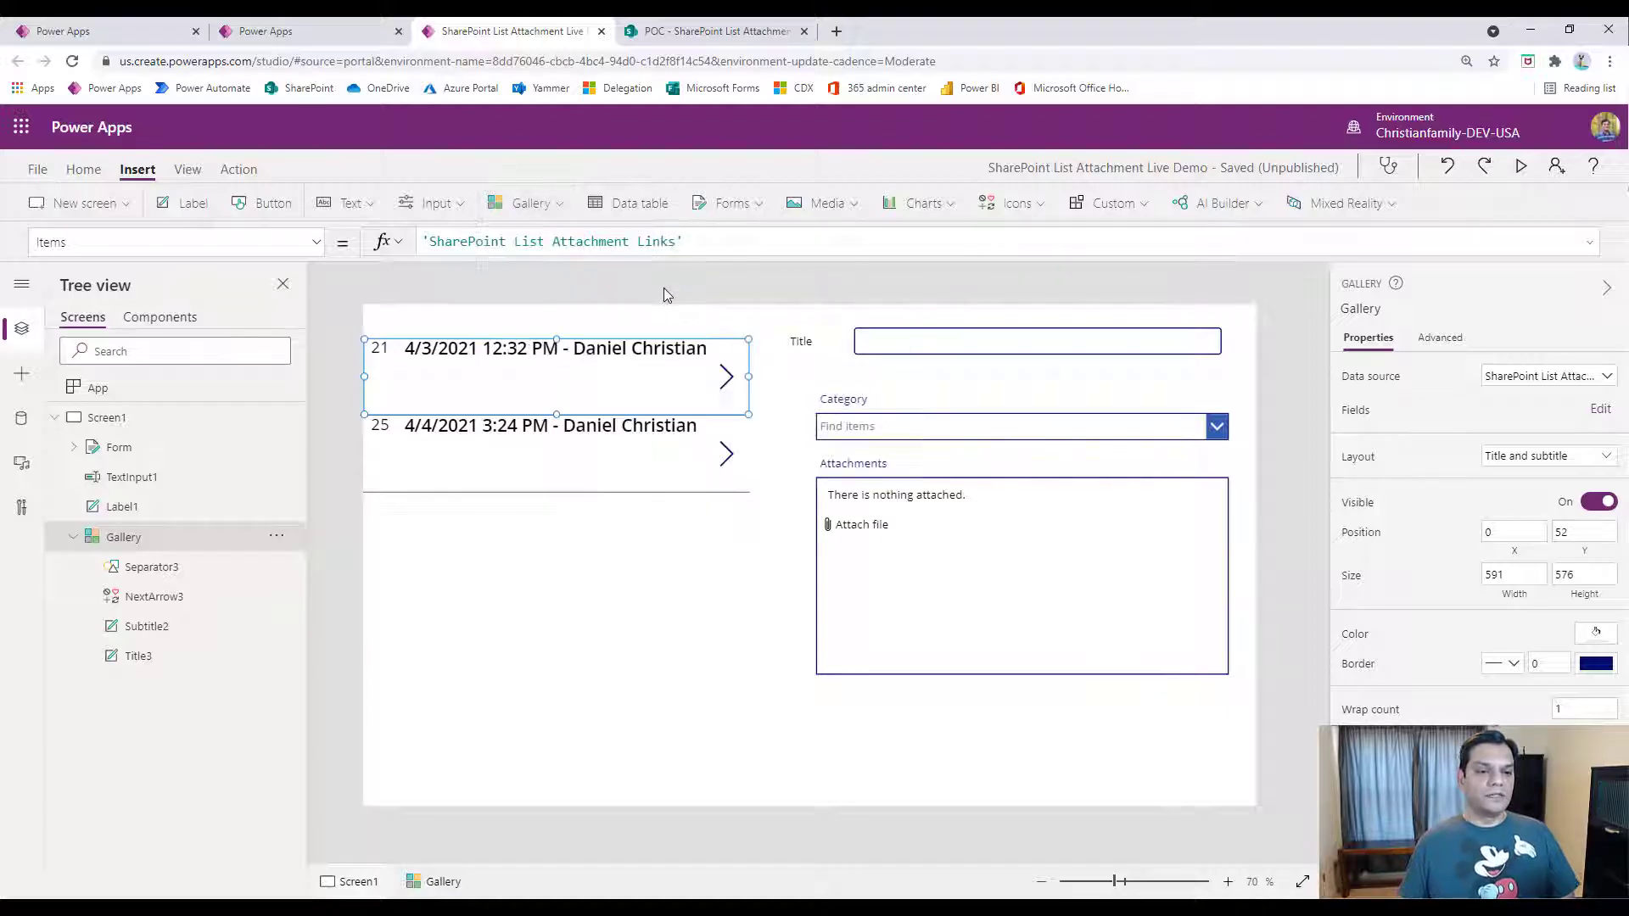
Set the nested gallery's Items property to ThisItem.Attachments.
click(615, 242)
key(ctrl+a)
text(T)
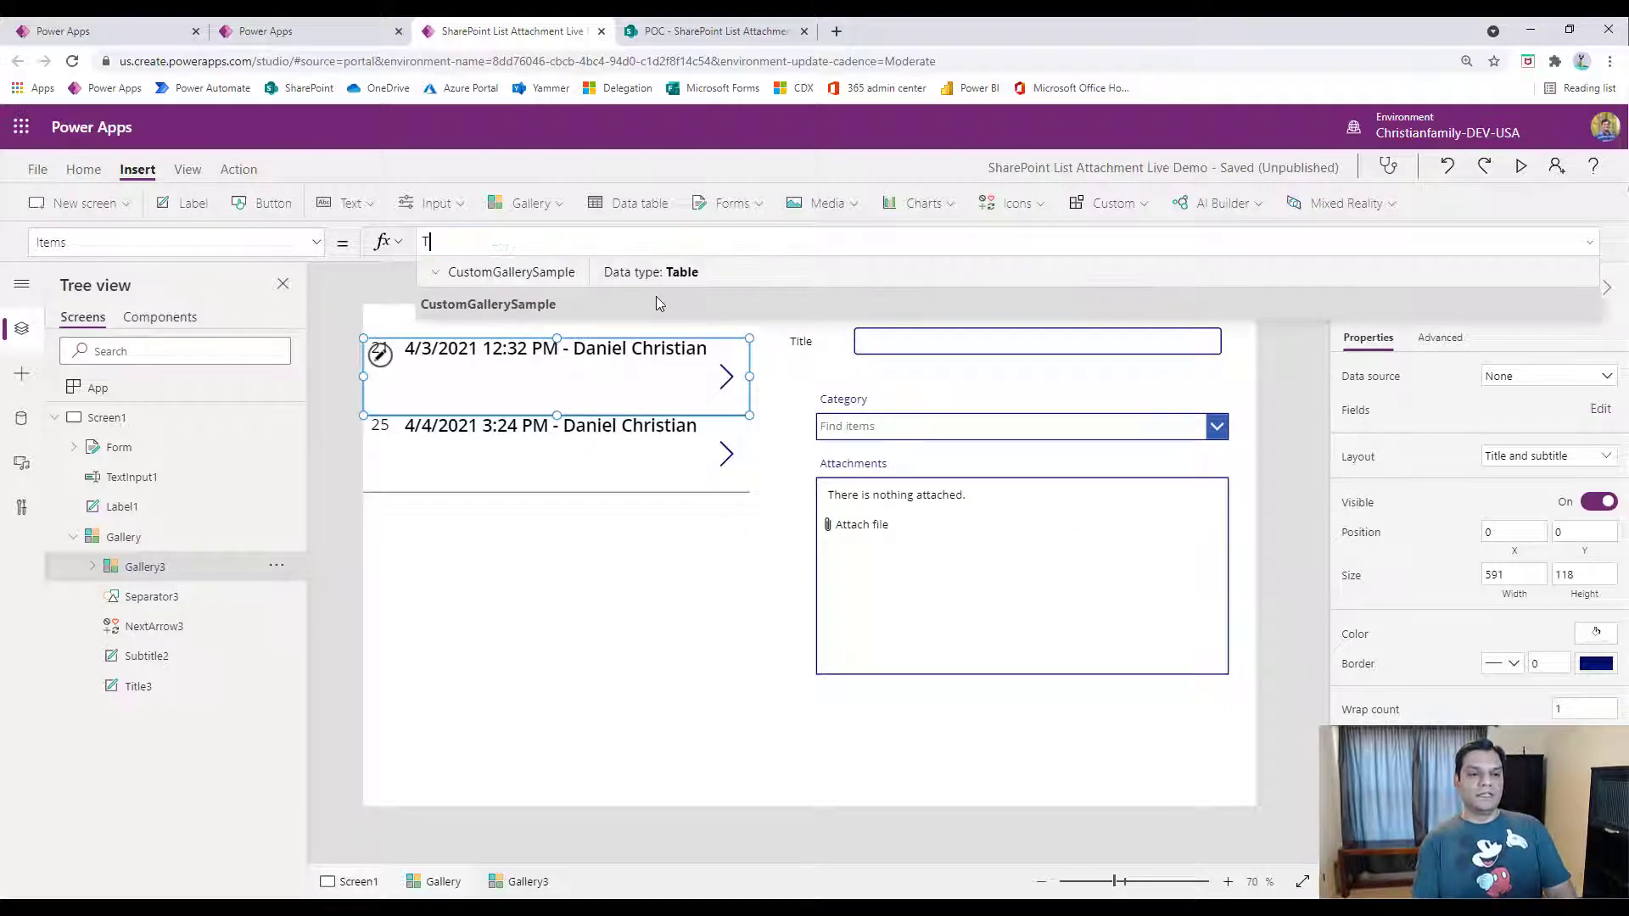
text(his)
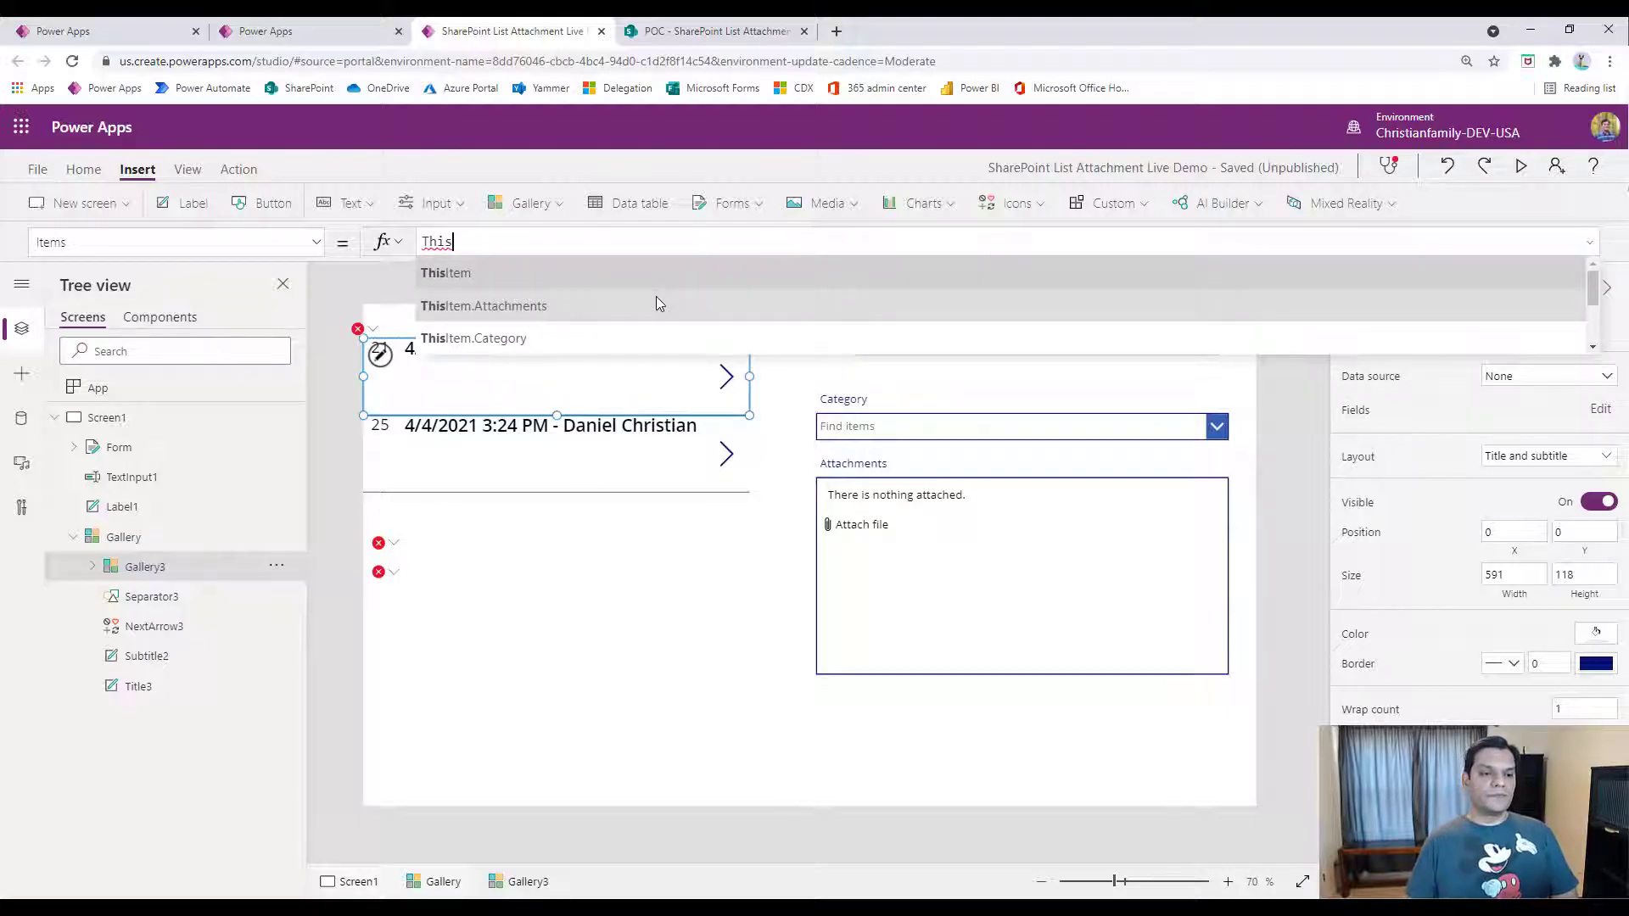
click(656, 304)
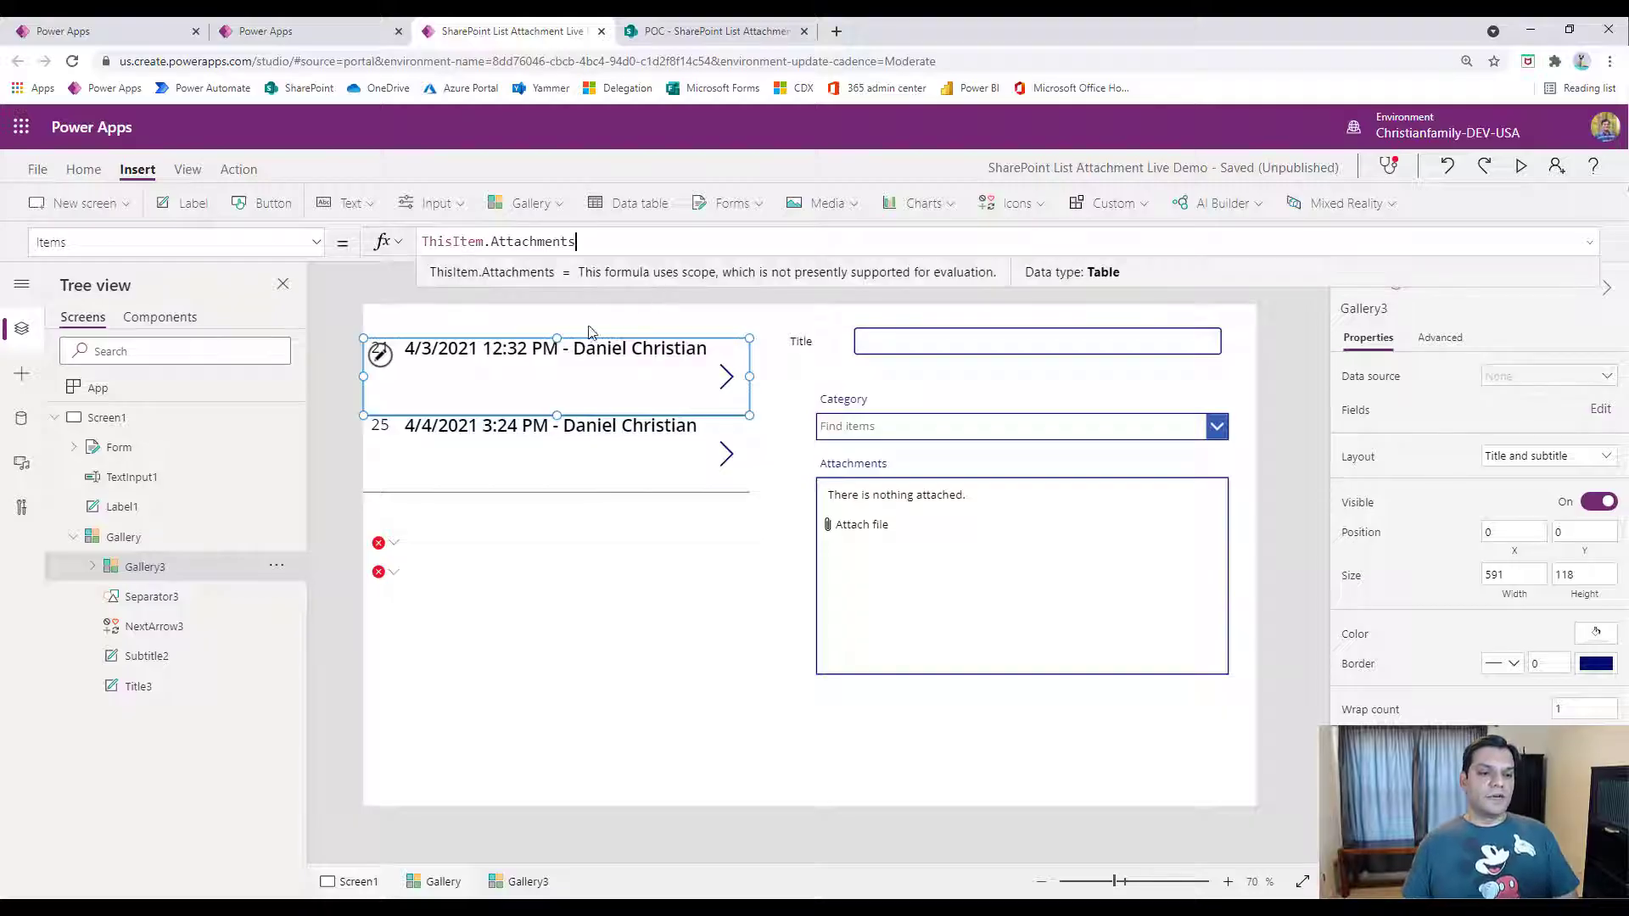
click(125, 543)
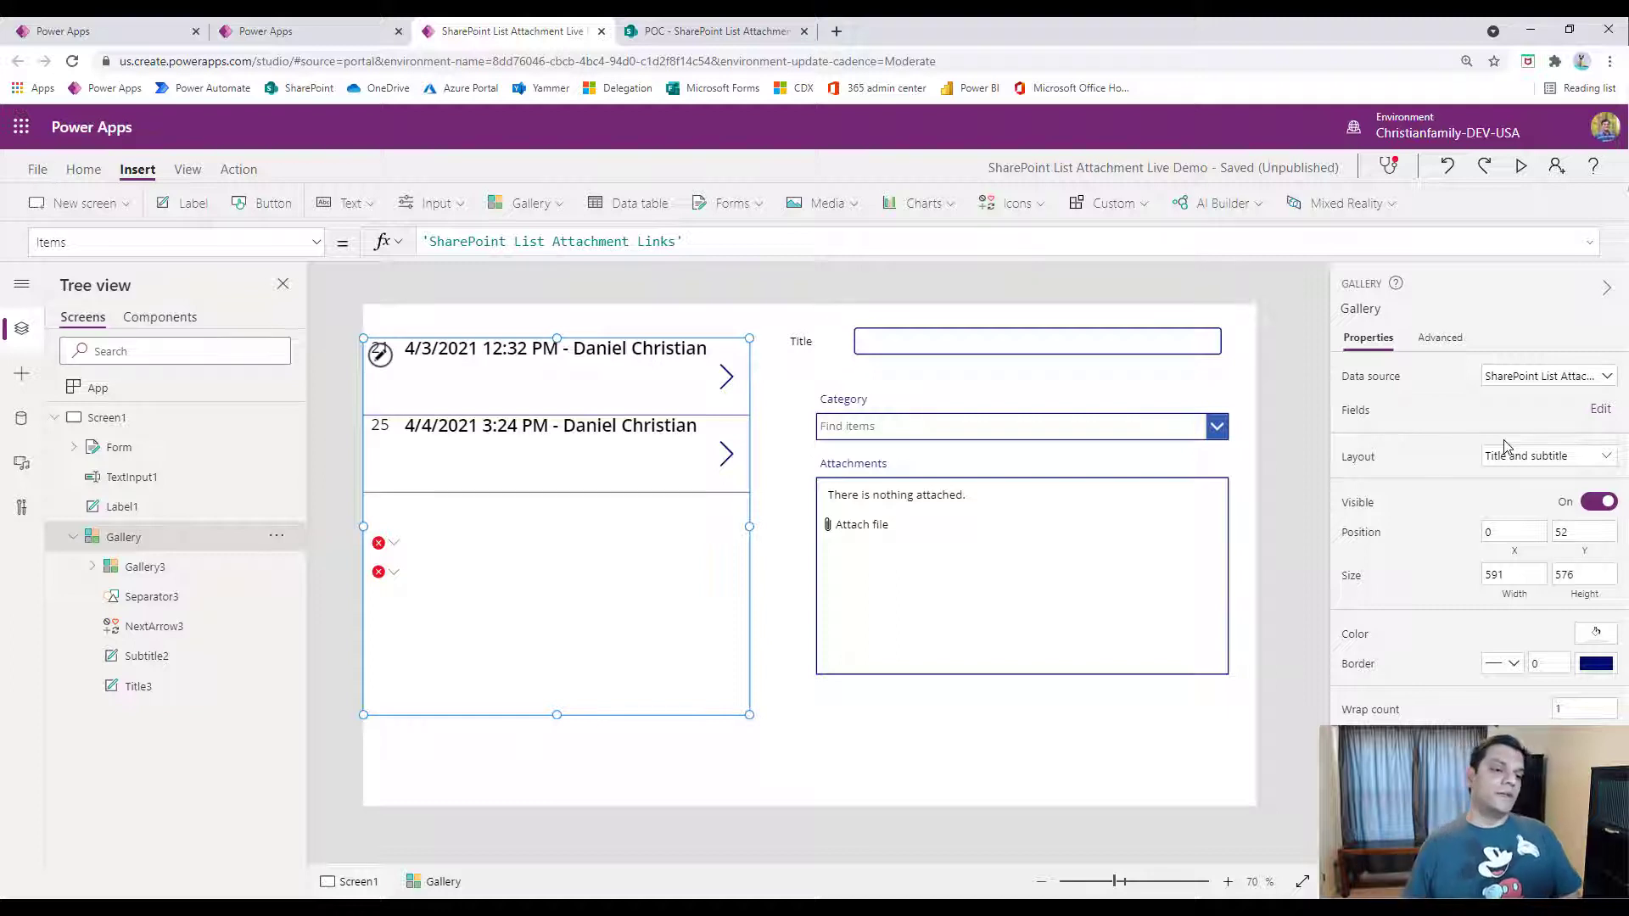
Rename the nested Gallery3 as ImageGallery.
click(153, 565)
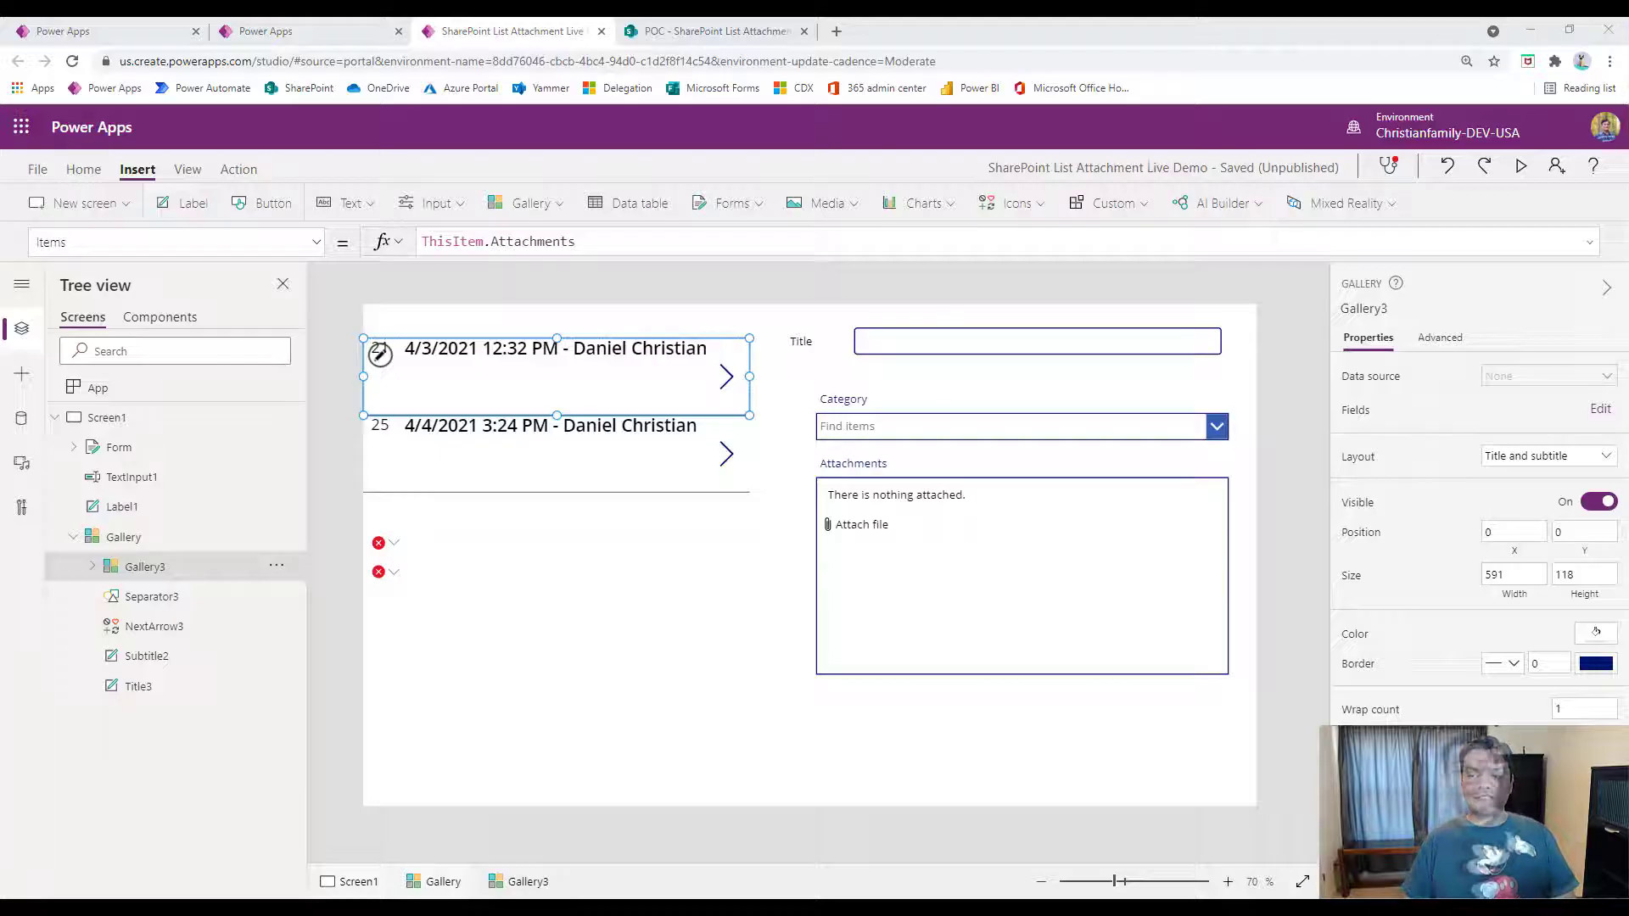
double_click(174, 567)
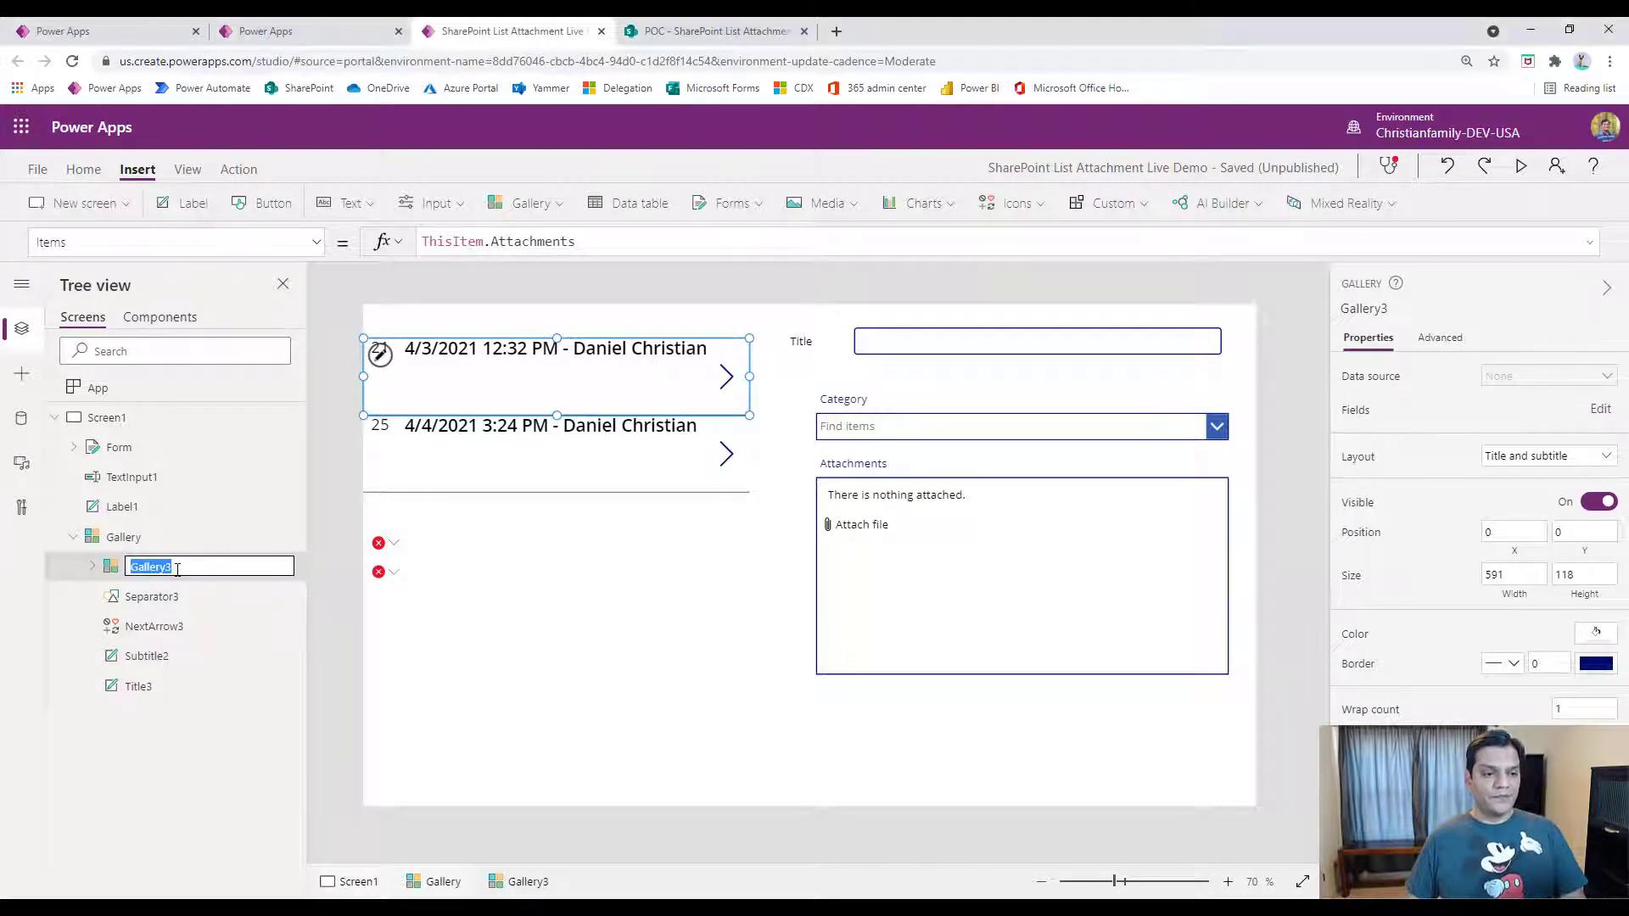
click(177, 570)
key(BackSpace)
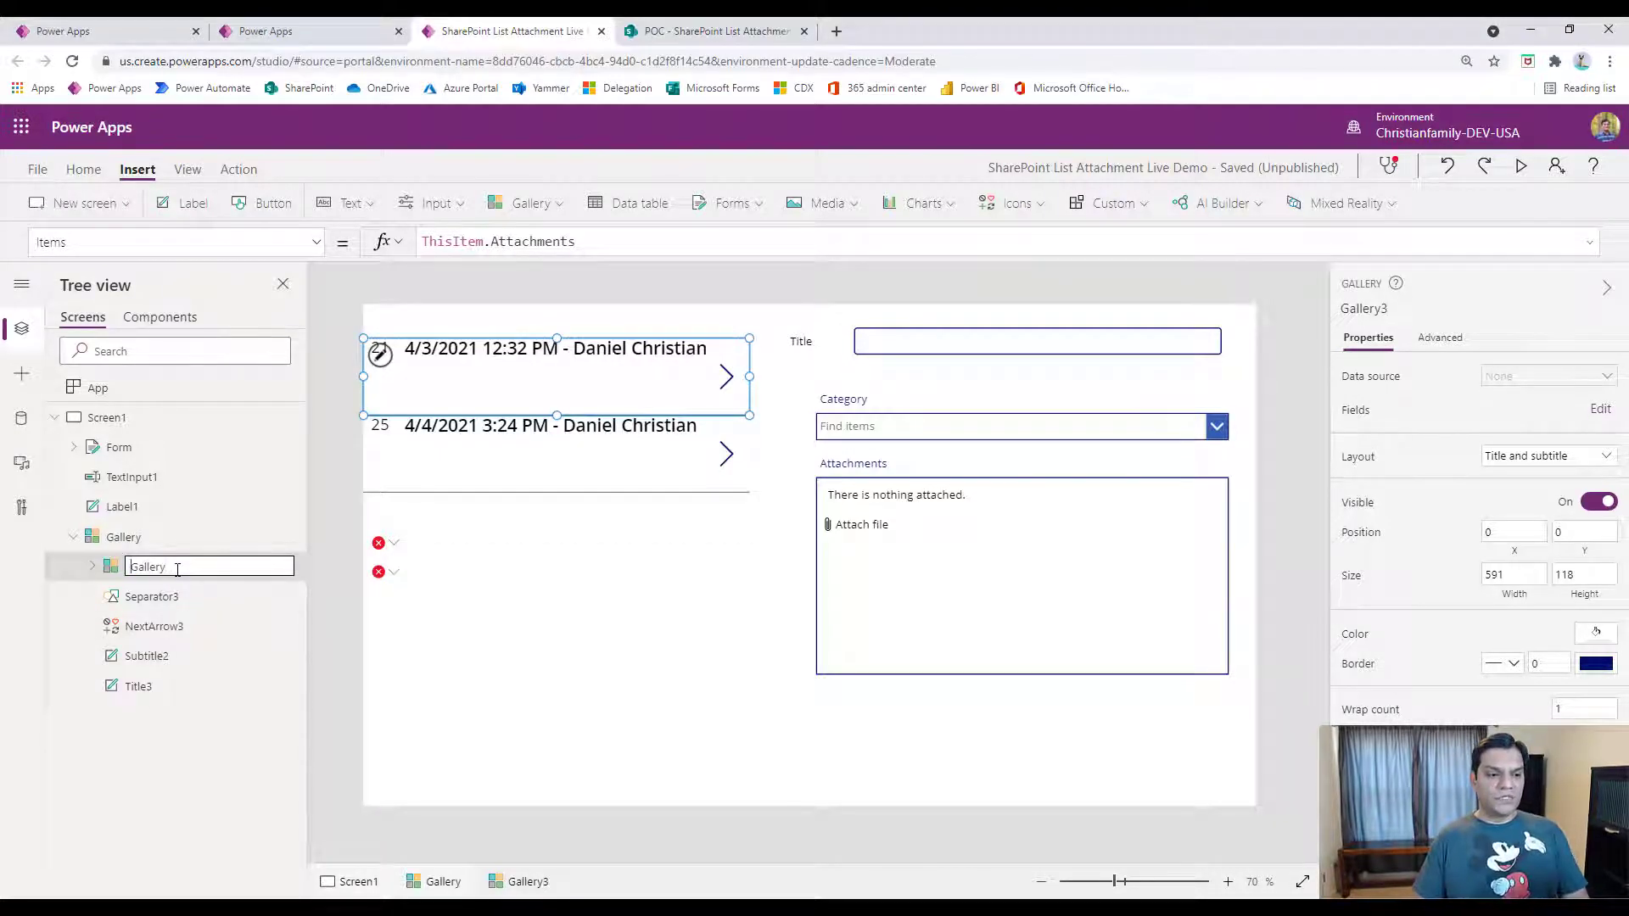
text(Image)
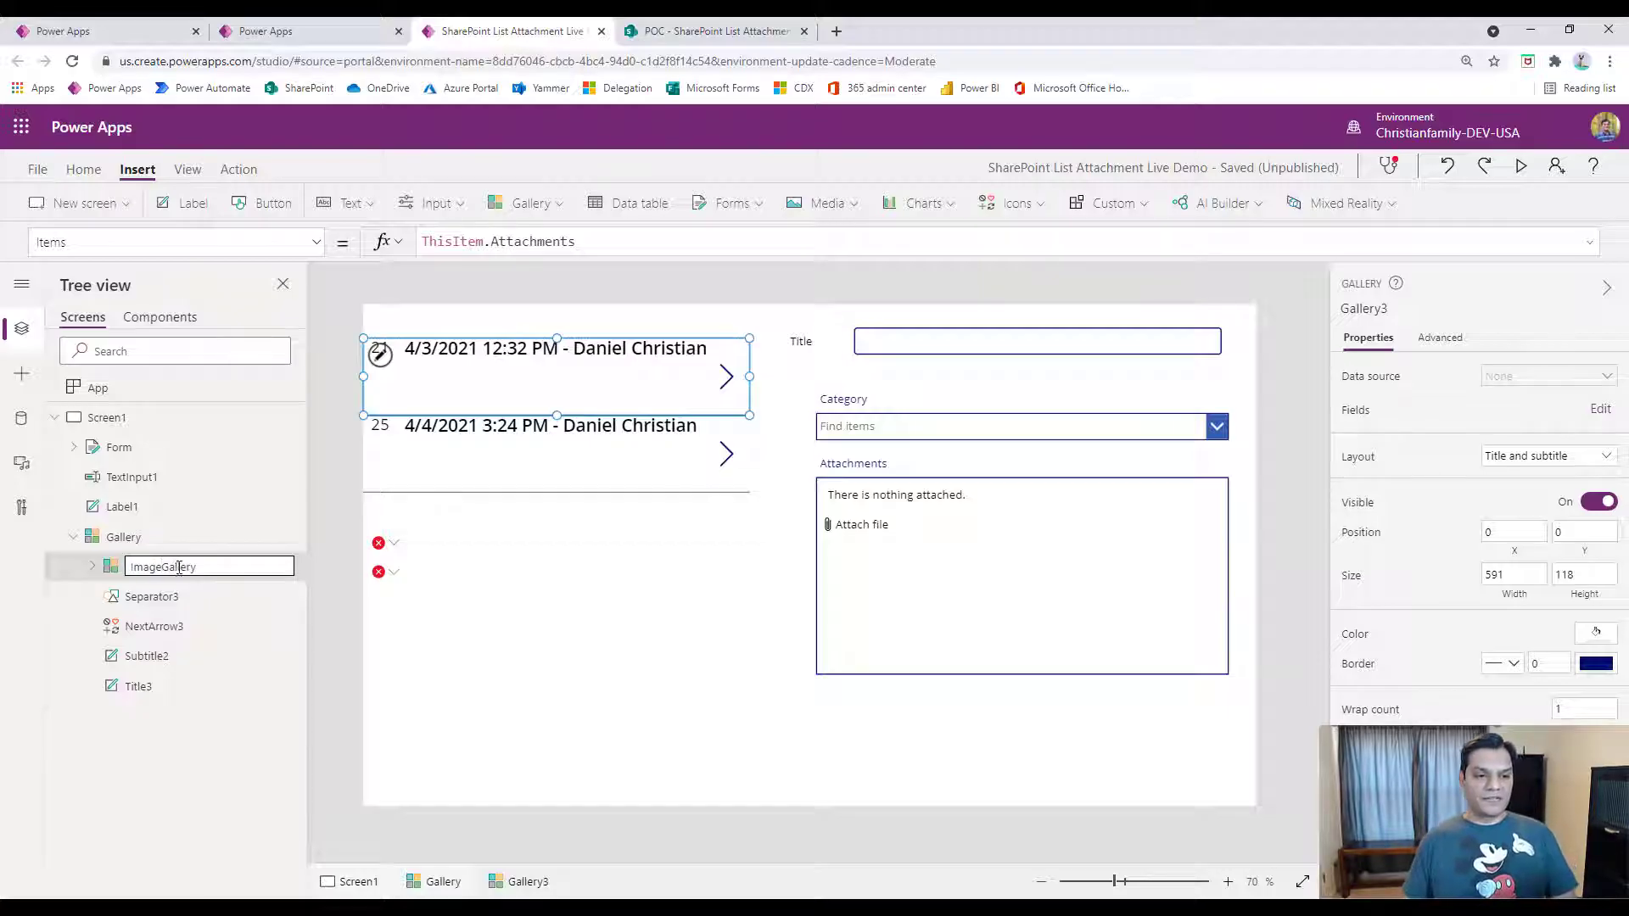
click(519, 662)
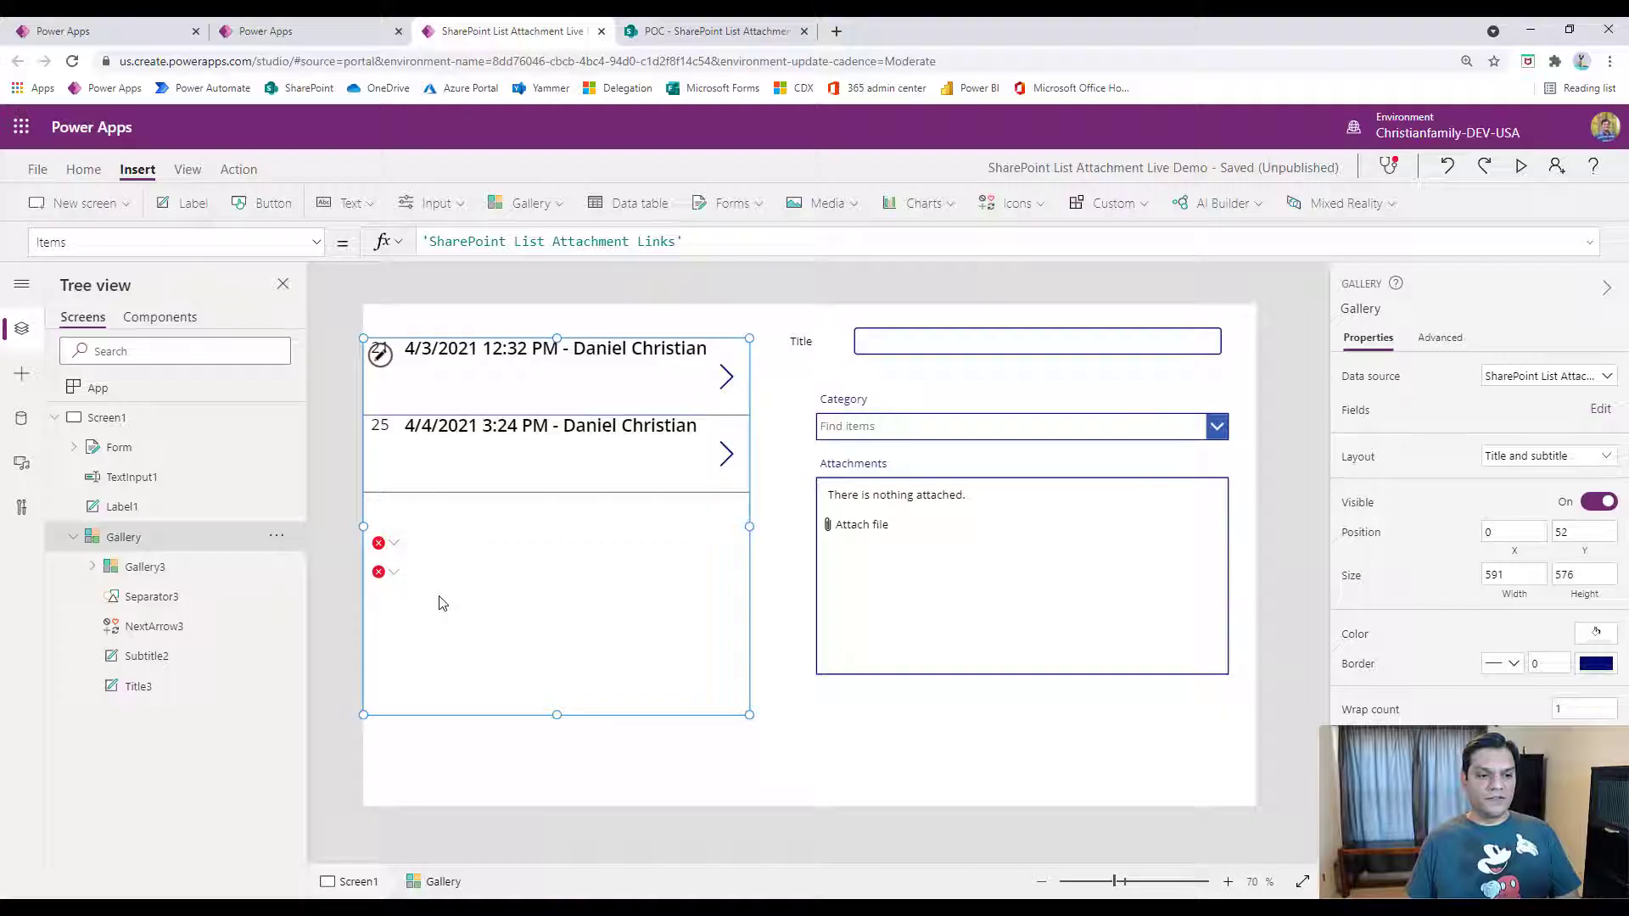
Delete the Title5 and Subtitle4 labels from ImageGallery, keeping only its image.
click(382, 544)
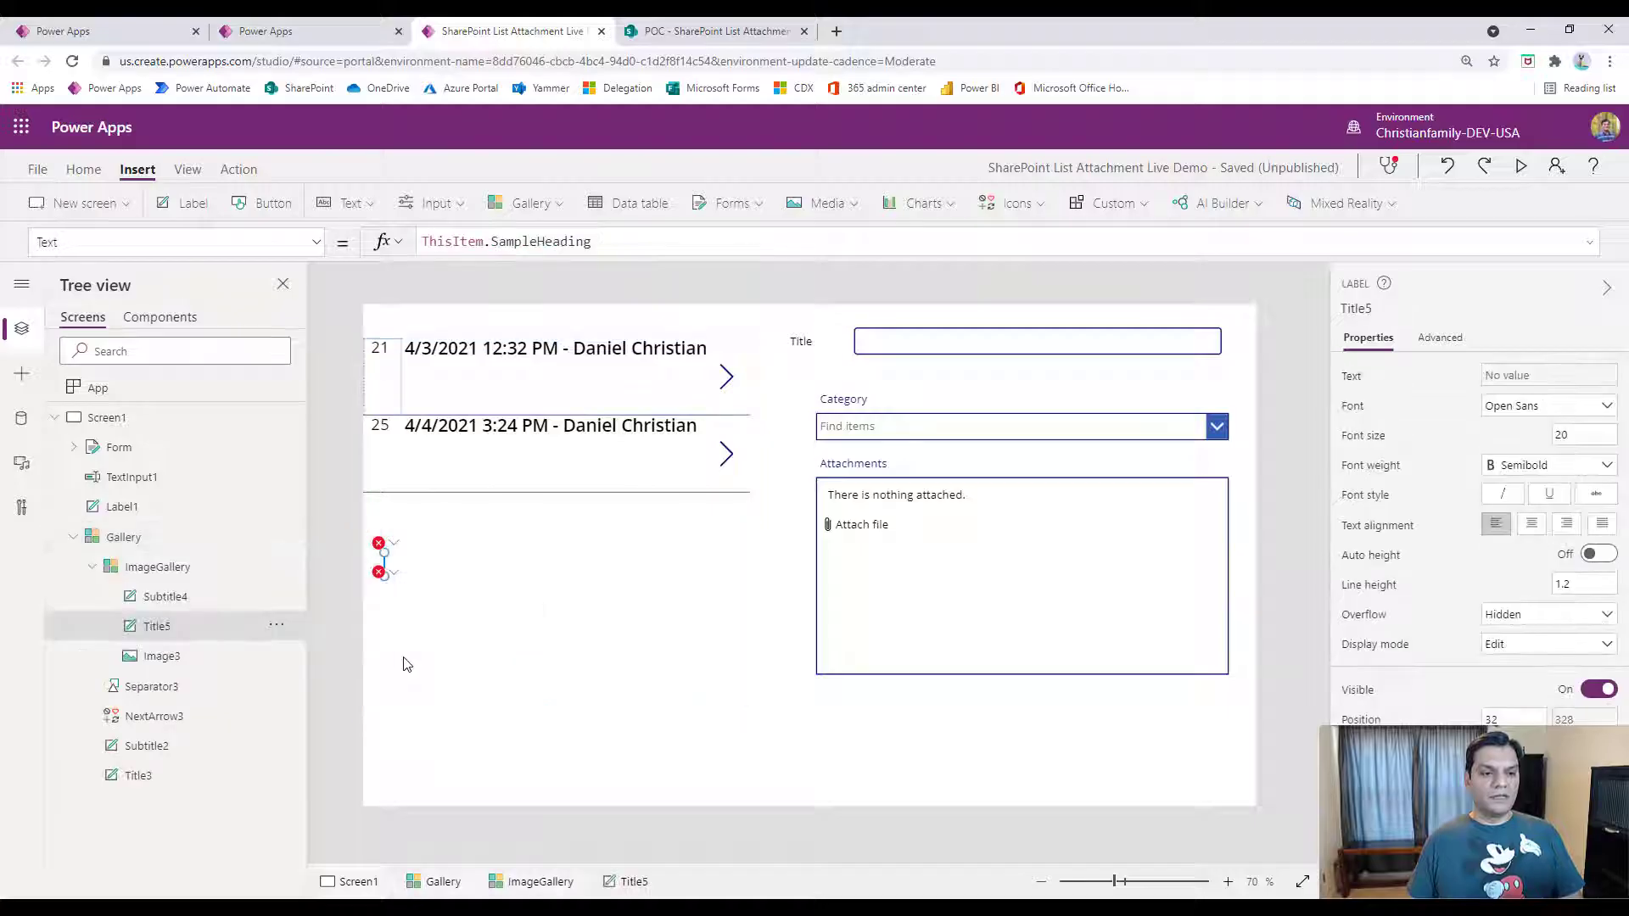
click(527, 557)
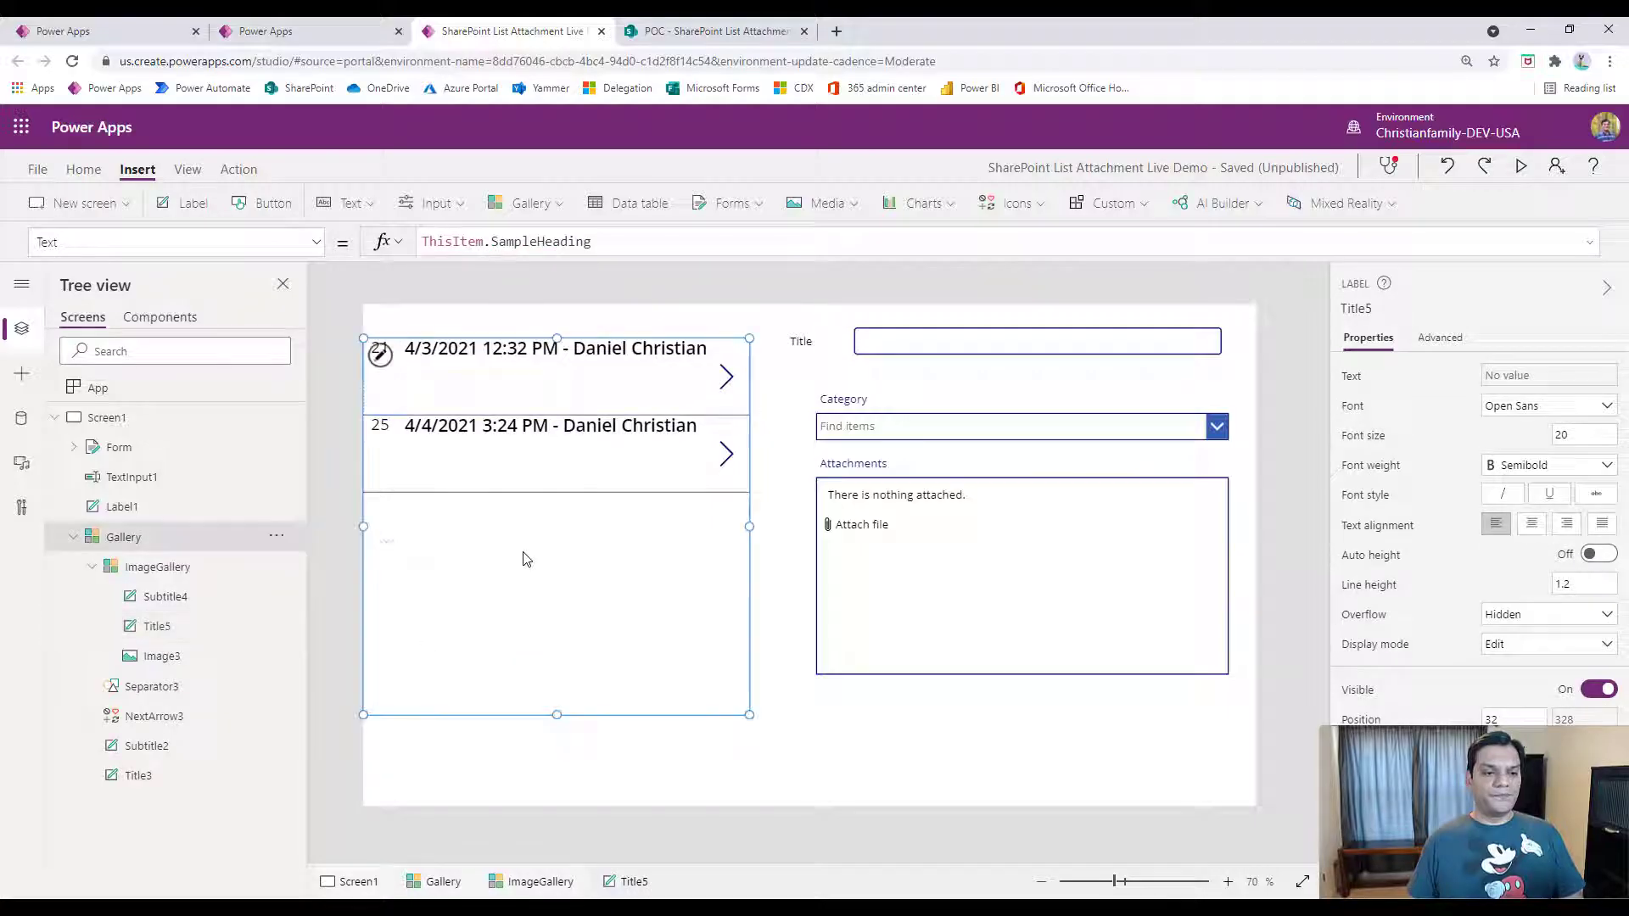
click(157, 630)
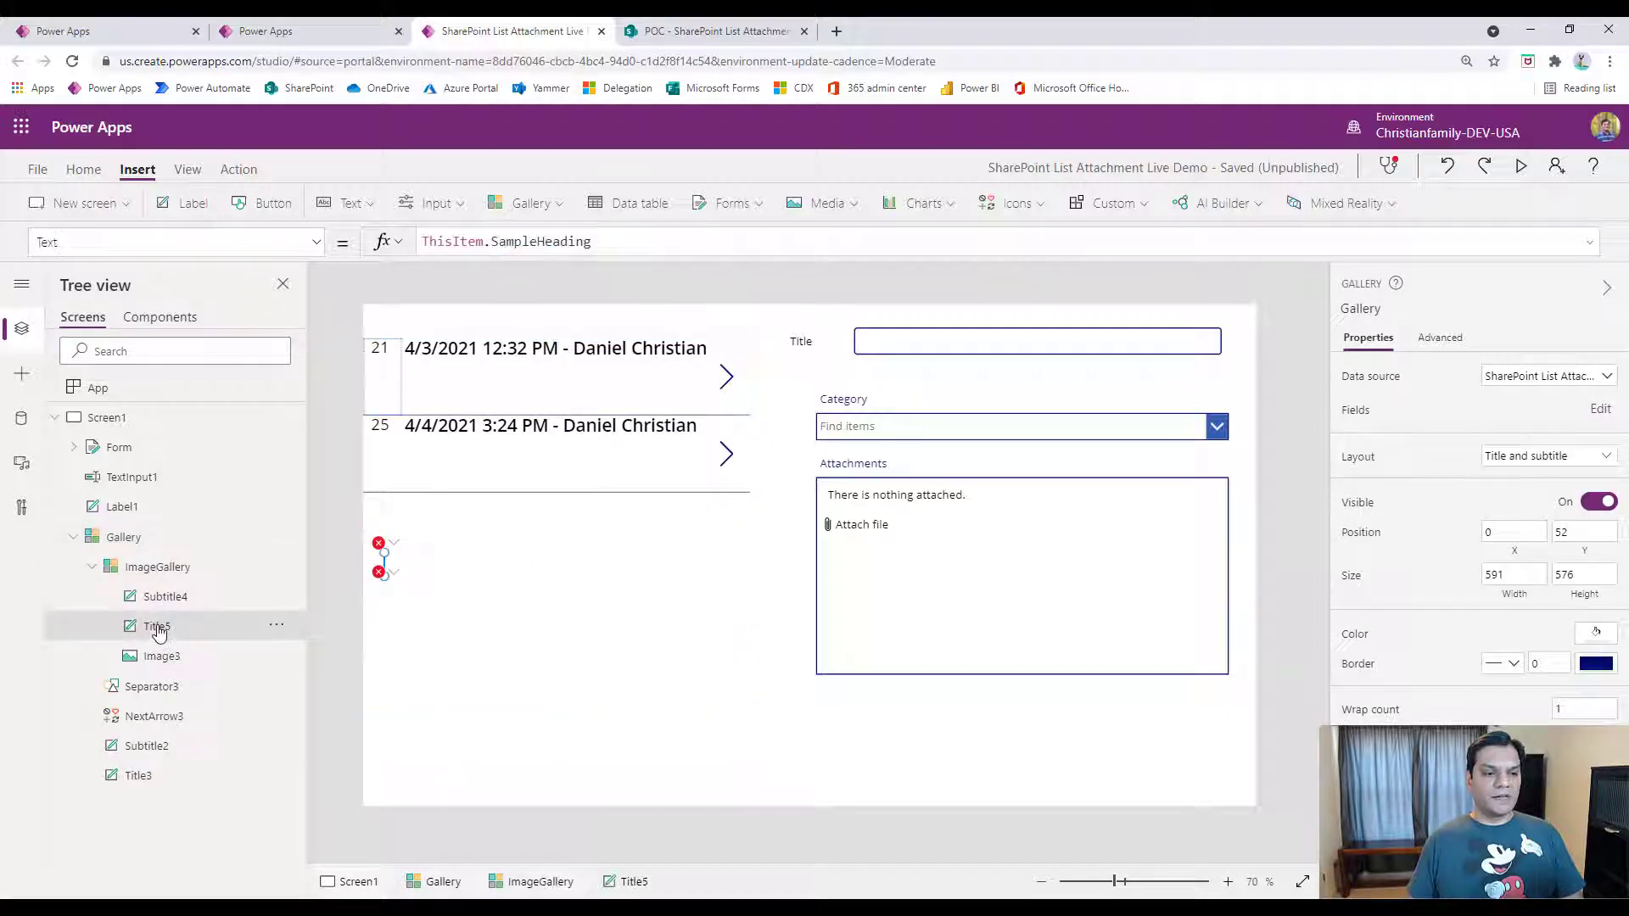
click(277, 627)
click(316, 716)
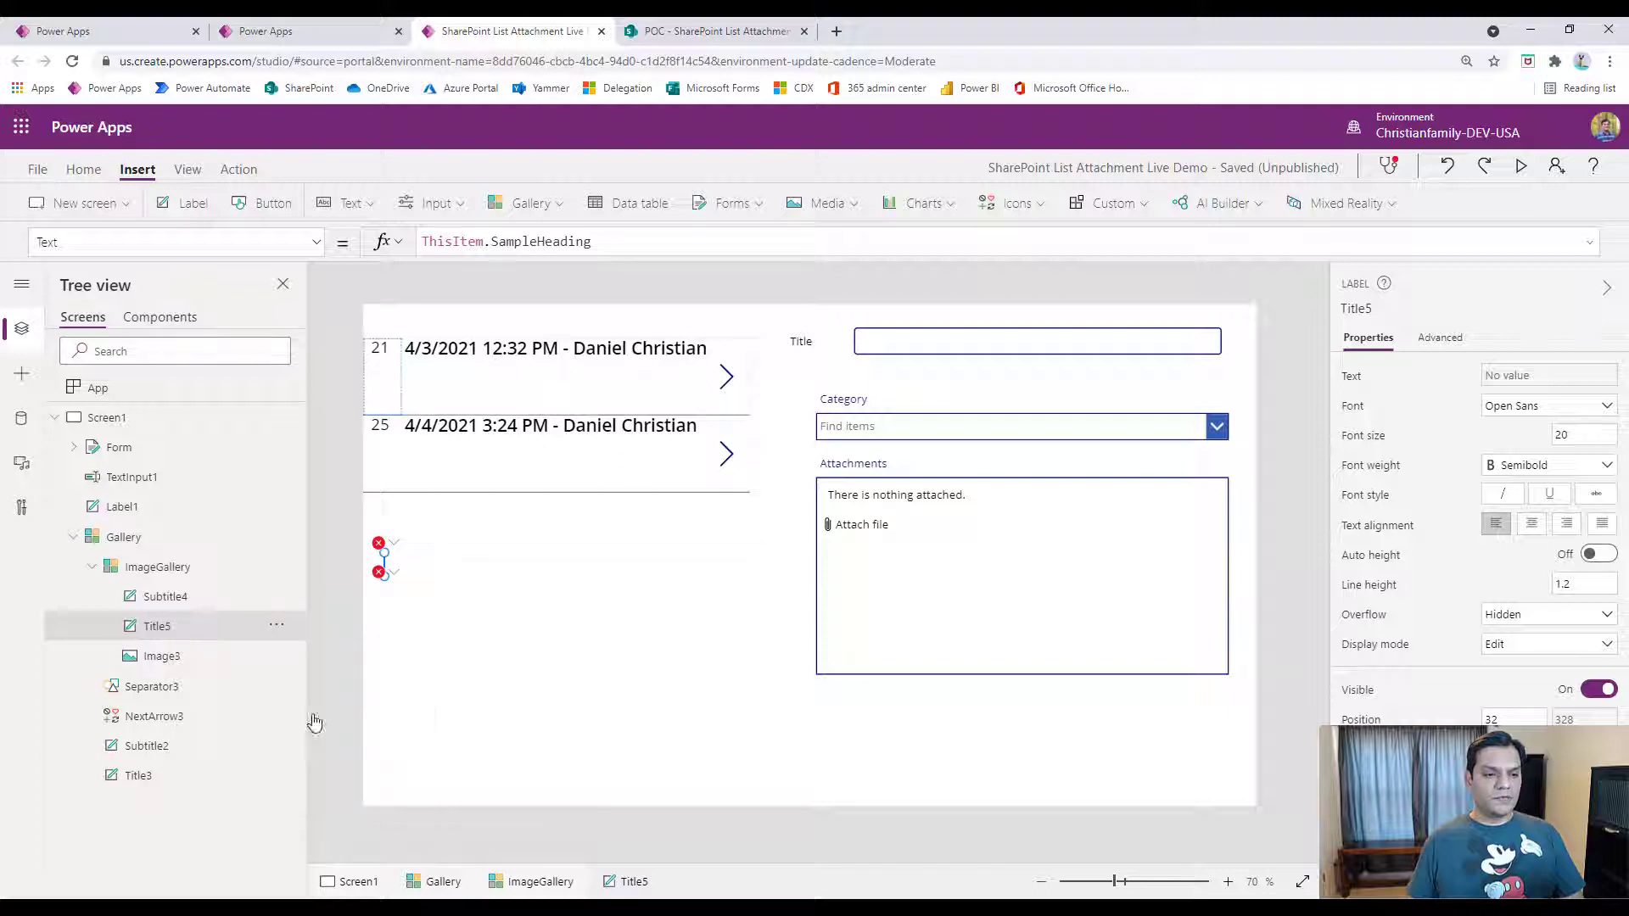
click(210, 598)
click(277, 596)
click(311, 683)
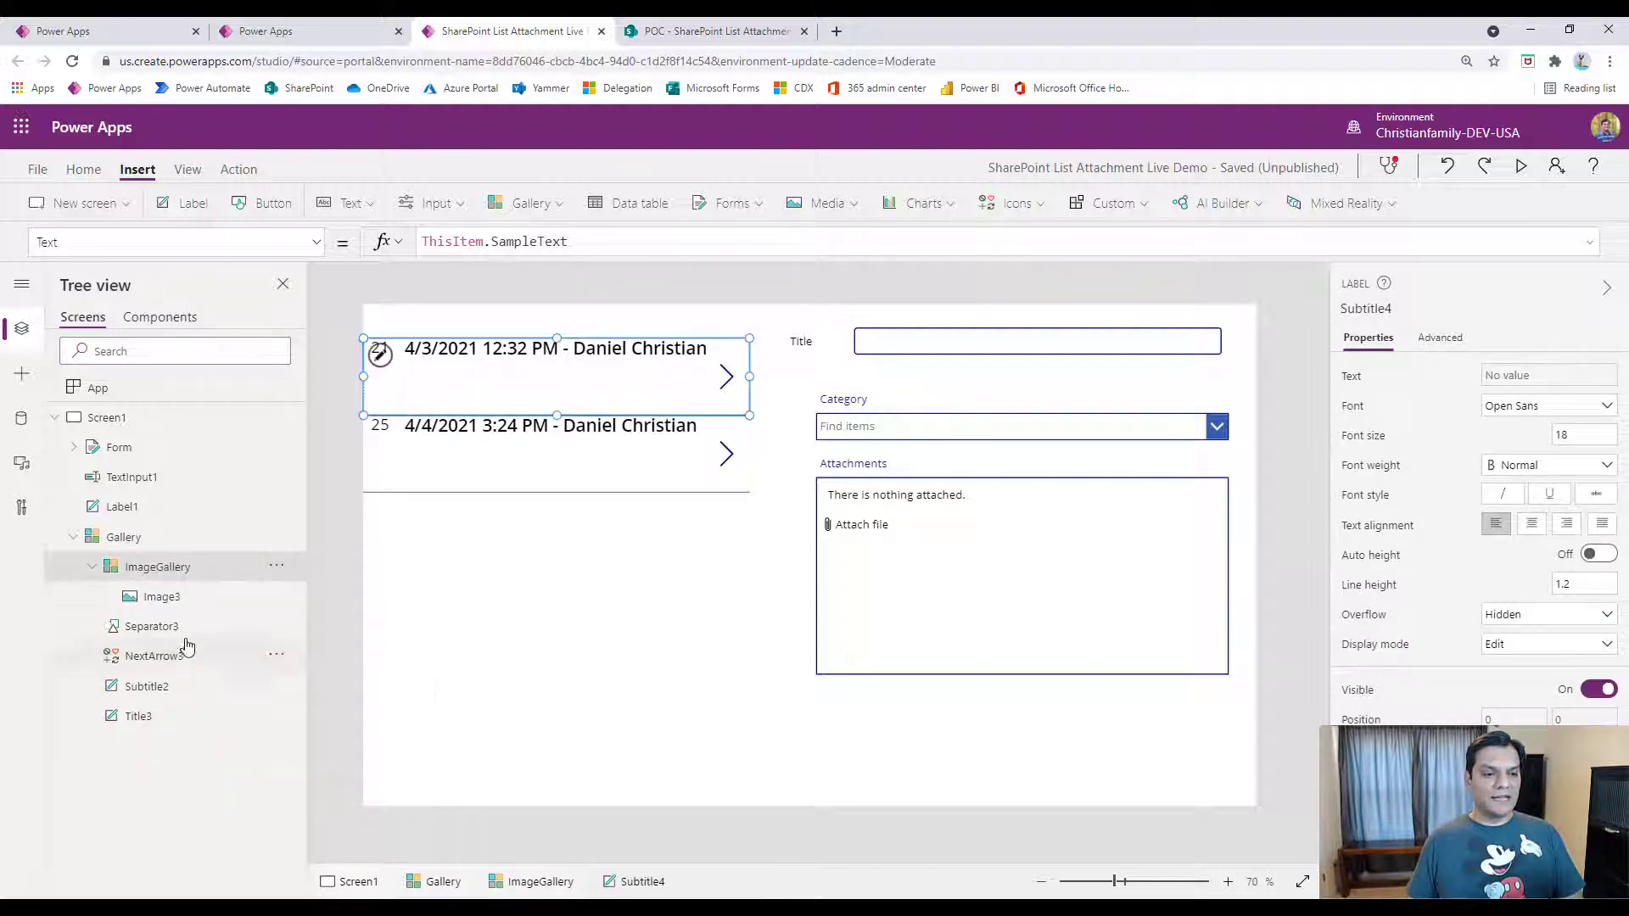
Resize the image in ImageGallery to about 57.5 wide and 102 high so it fits the row.
click(165, 596)
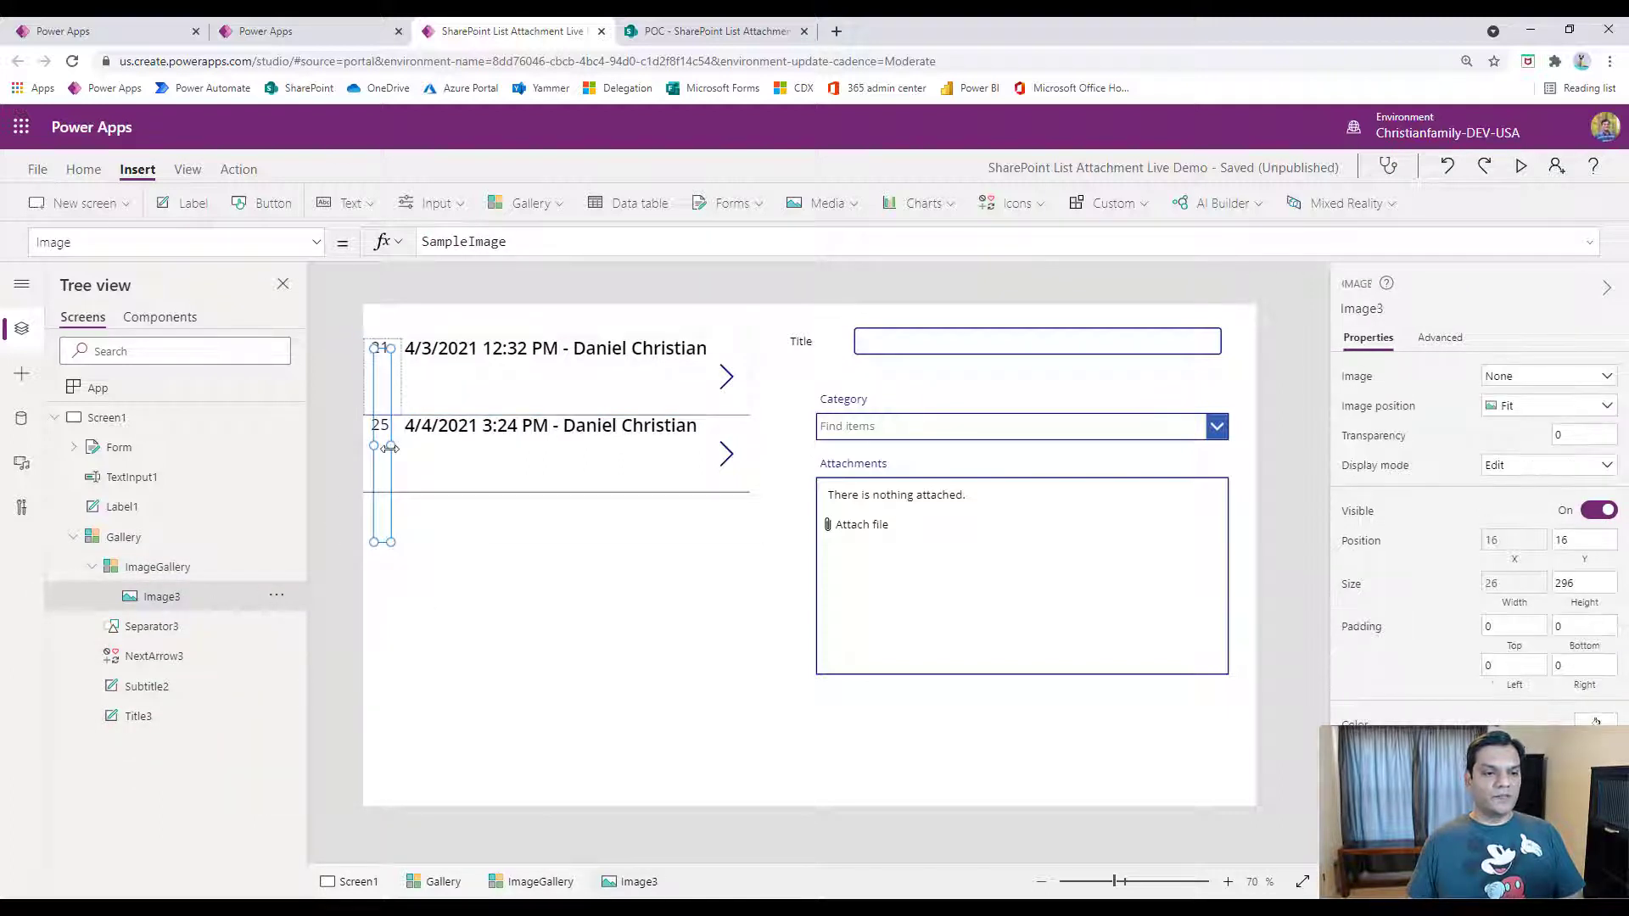
drag(390, 448, 410, 454)
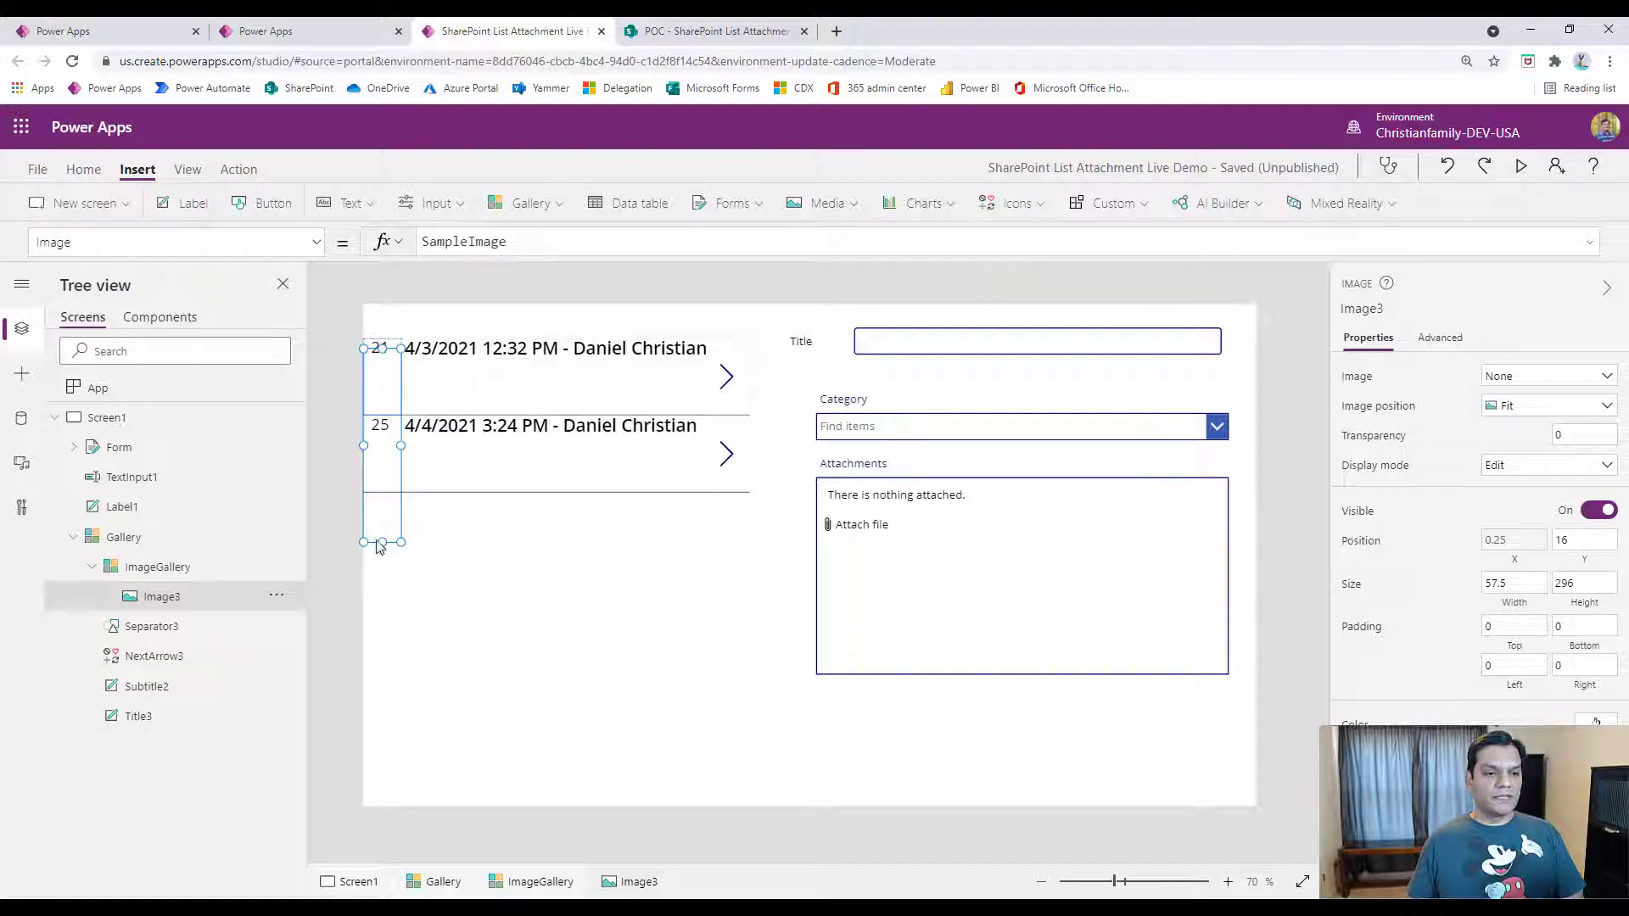
drag(379, 546, 390, 451)
click(437, 398)
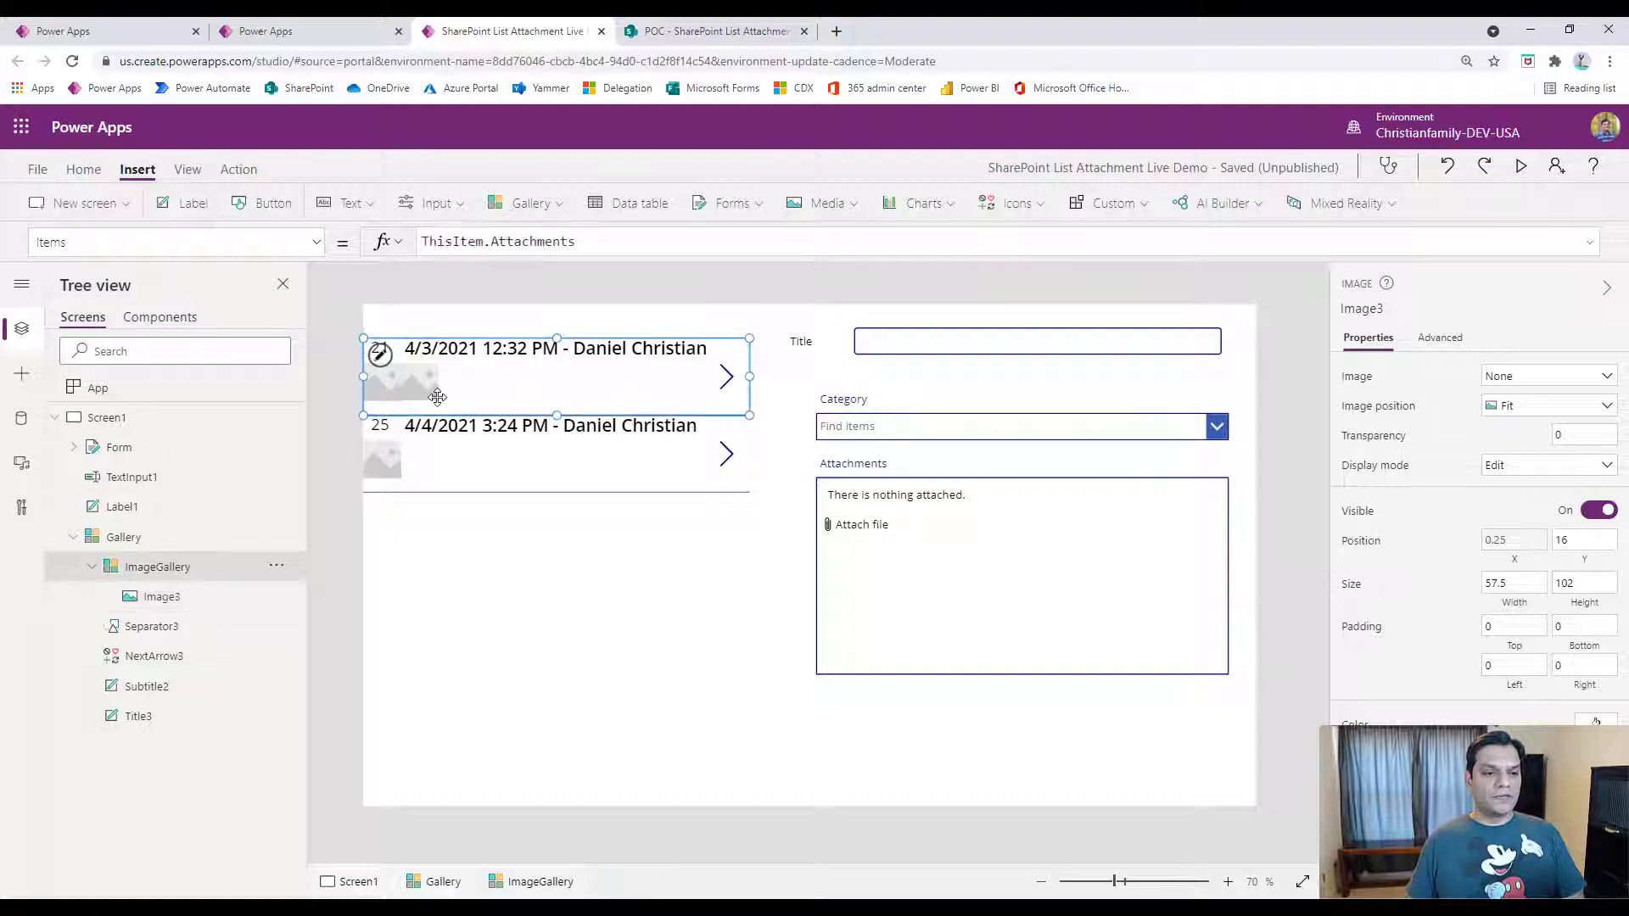
Widen the template cell of ImageGallery so the attachment images are spaced apart.
click(404, 385)
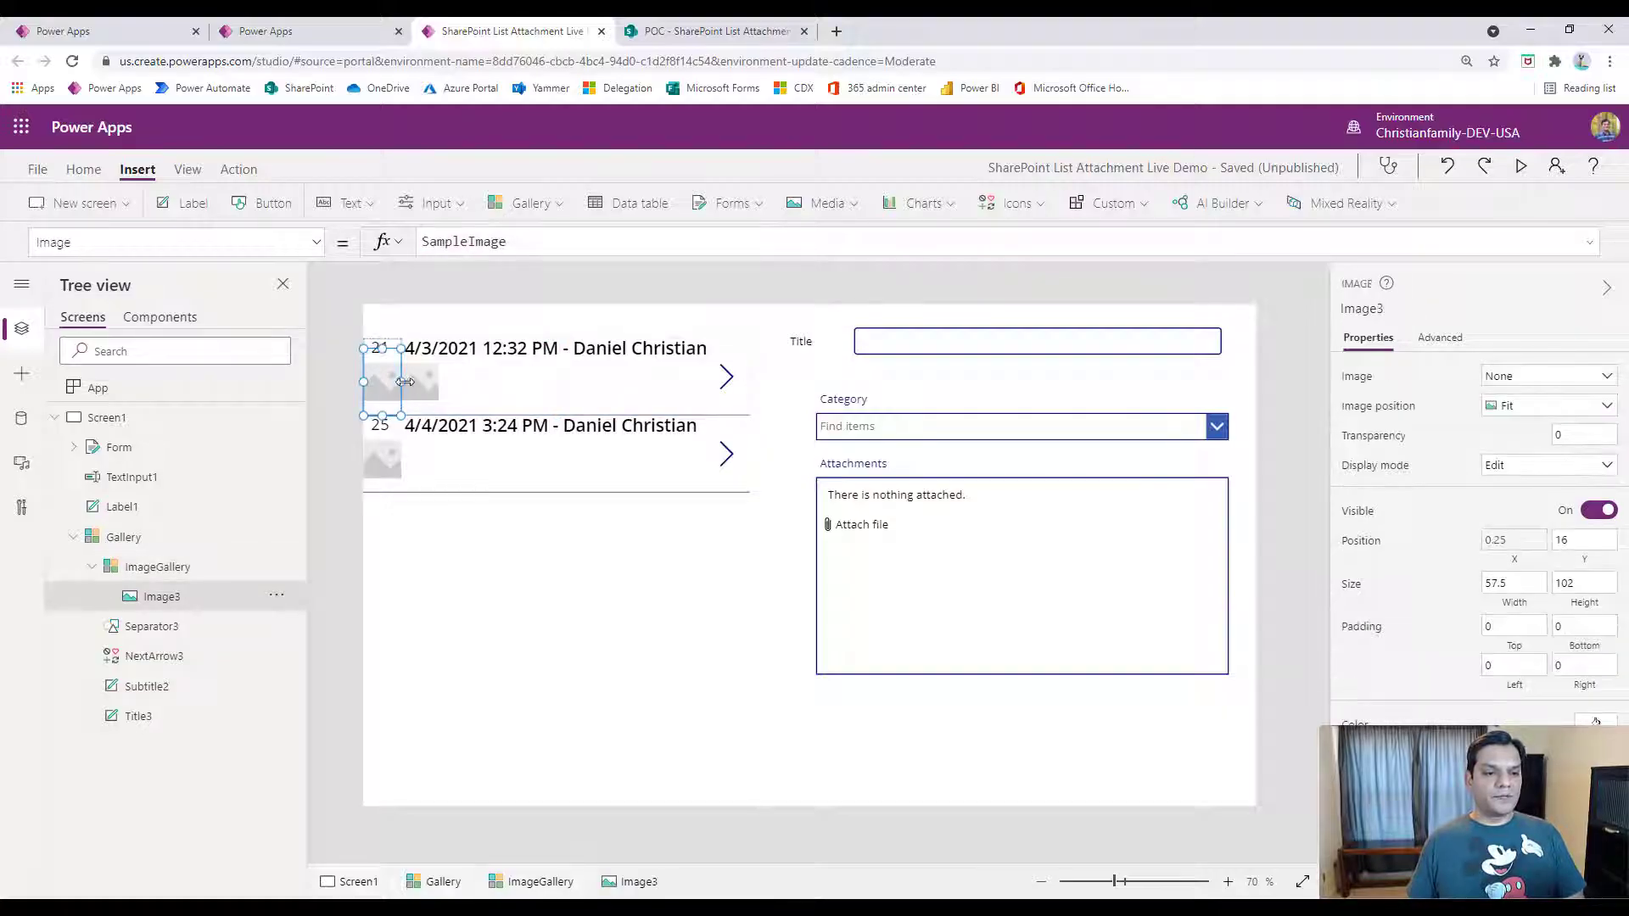
click(408, 379)
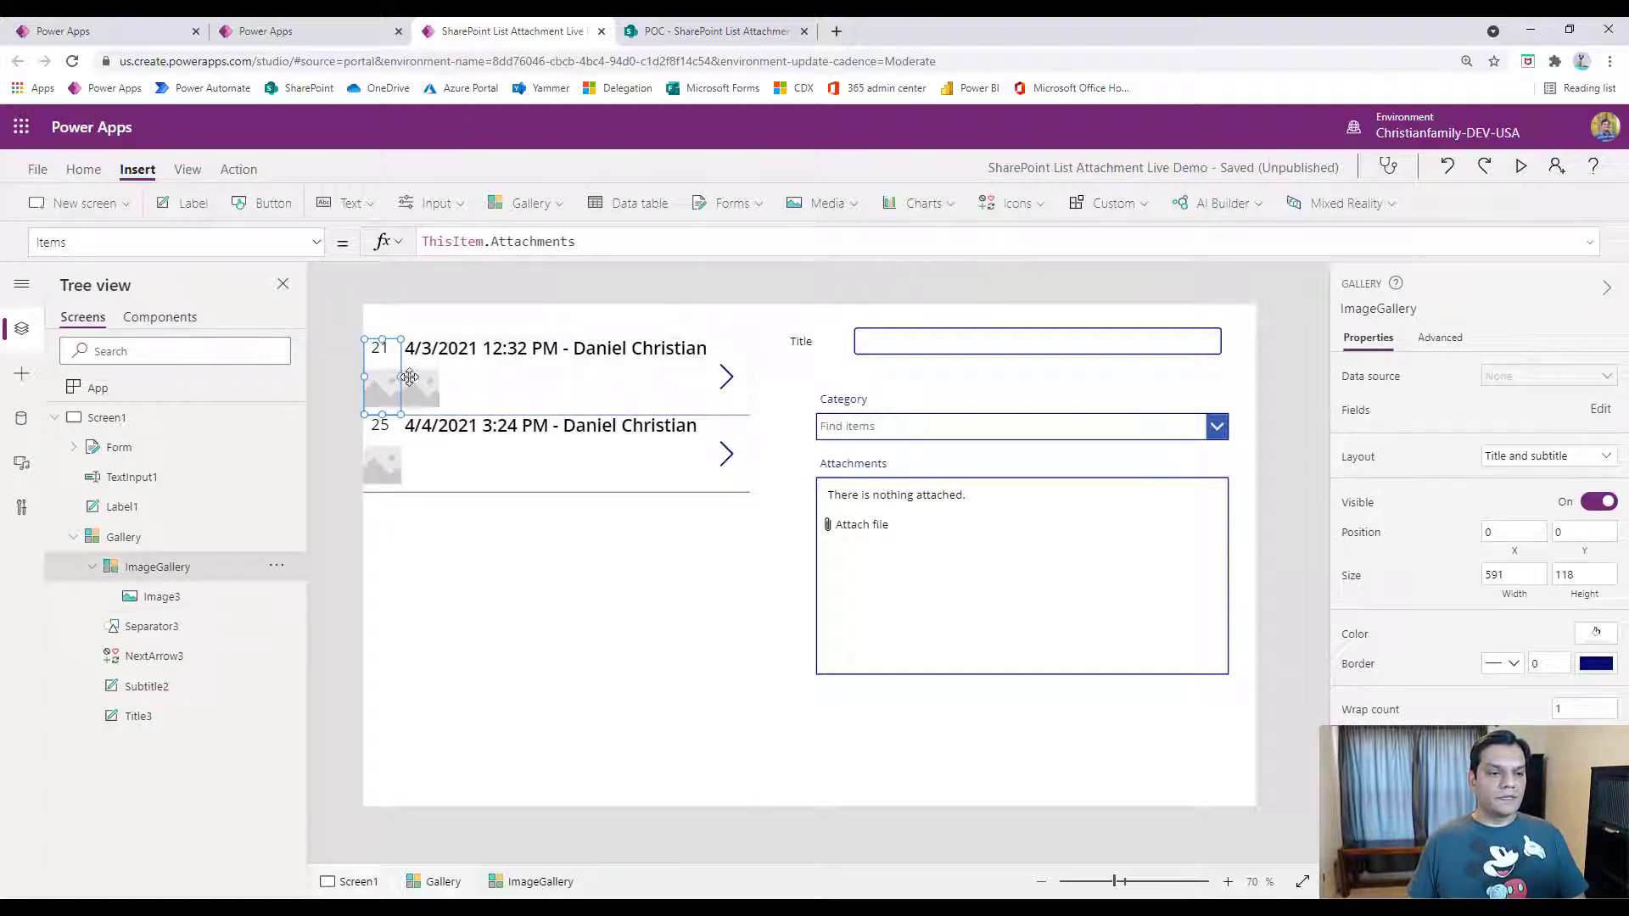
drag(400, 376, 425, 377)
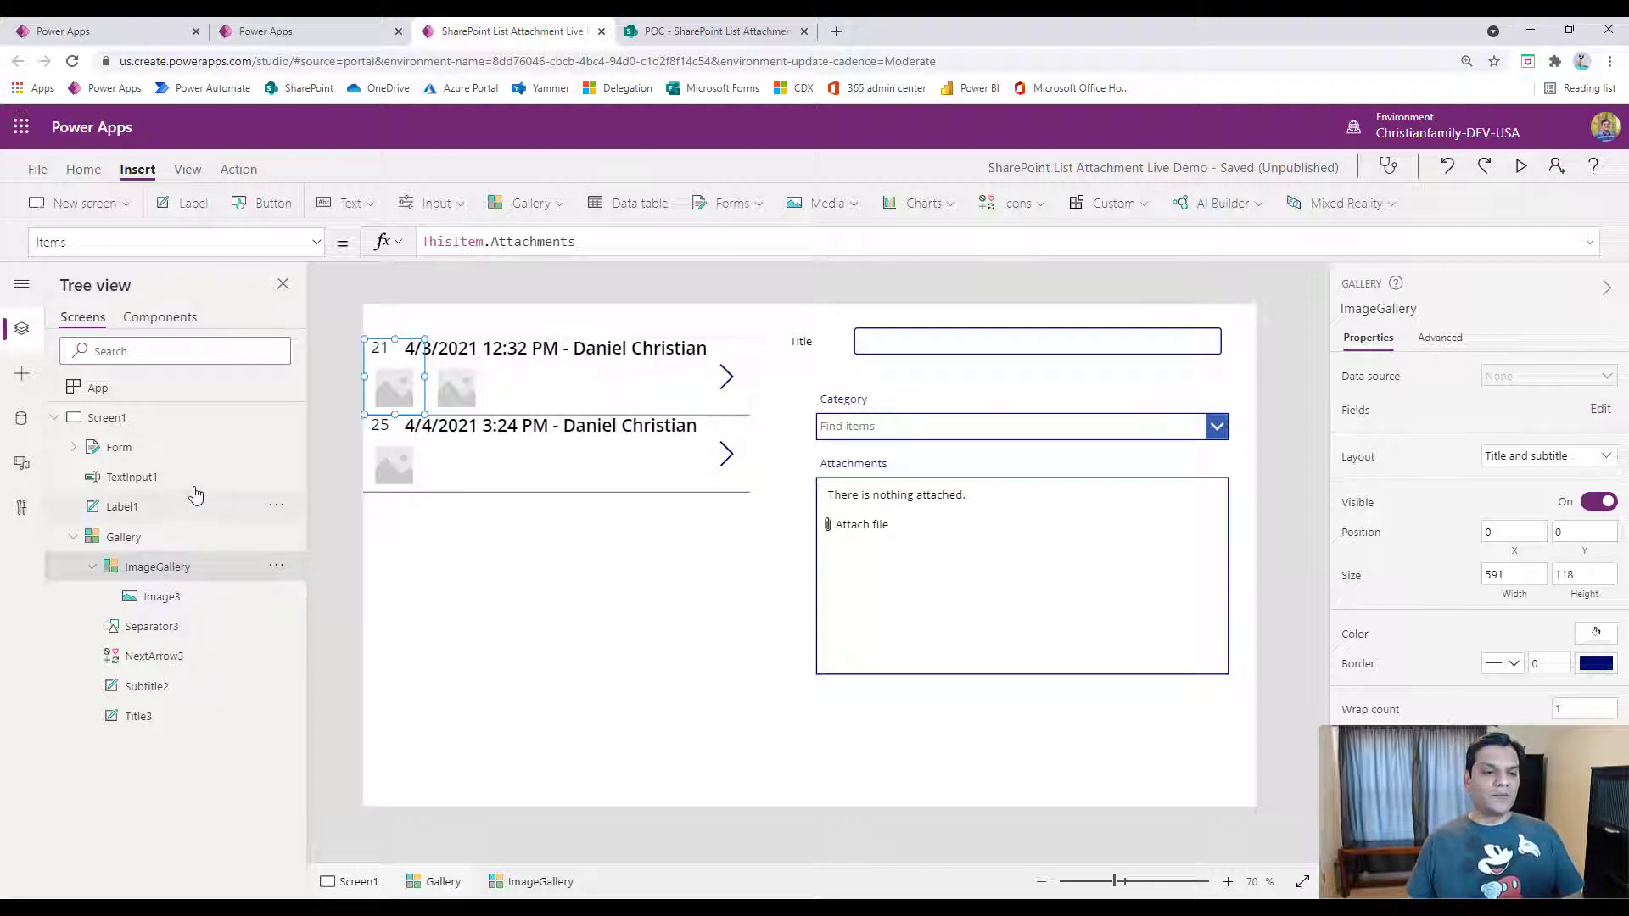
click(188, 169)
click(84, 170)
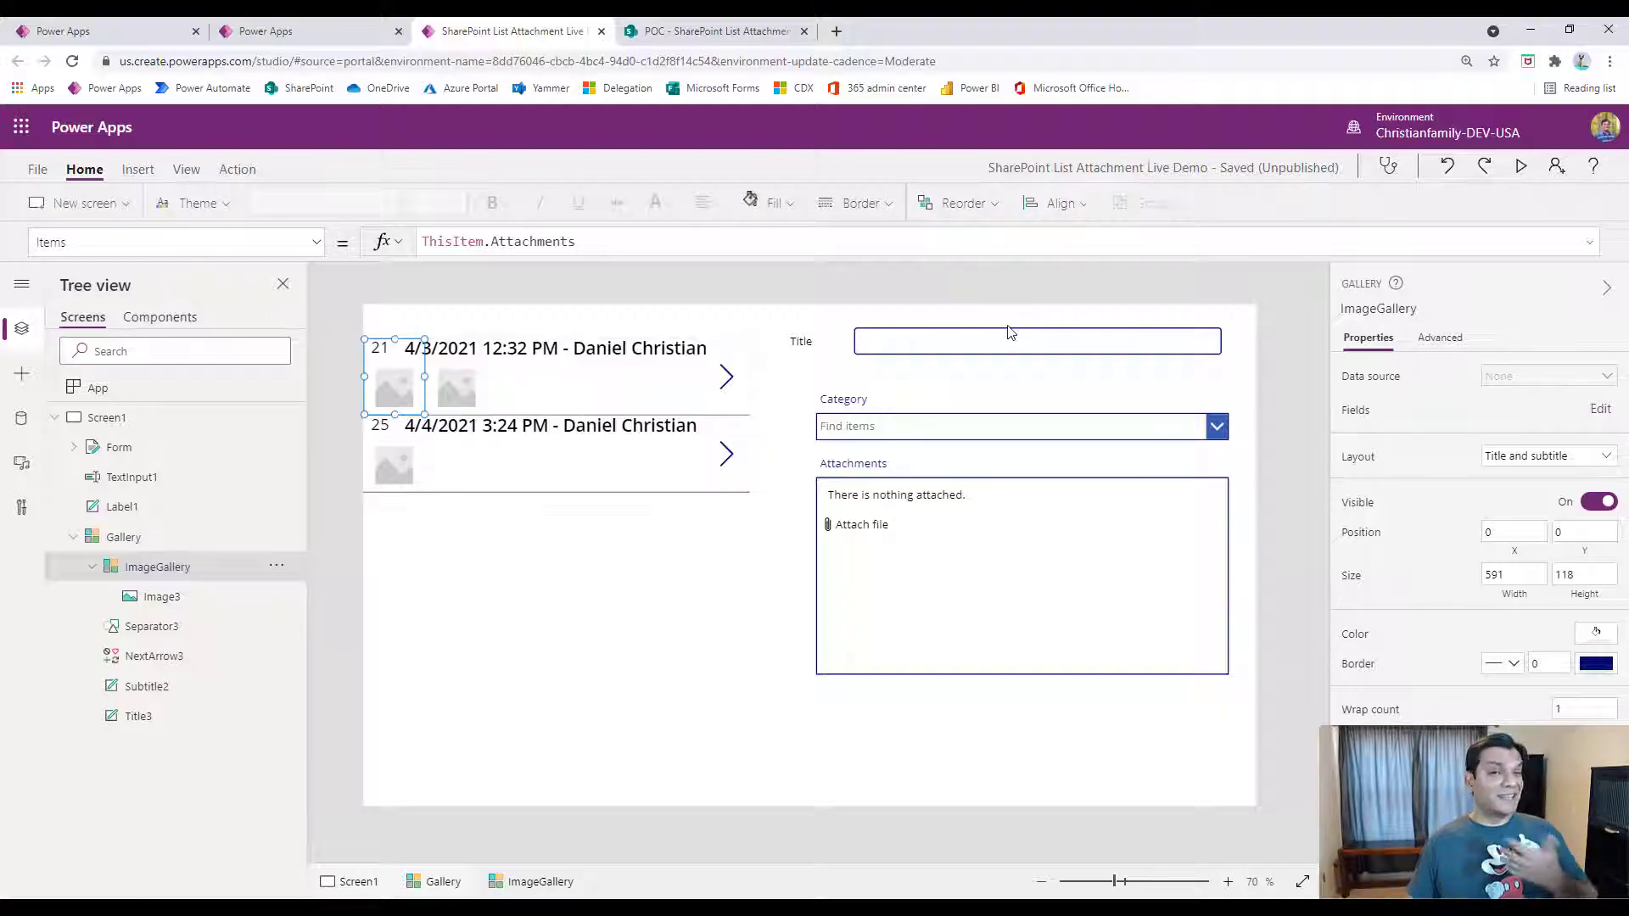
click(642, 566)
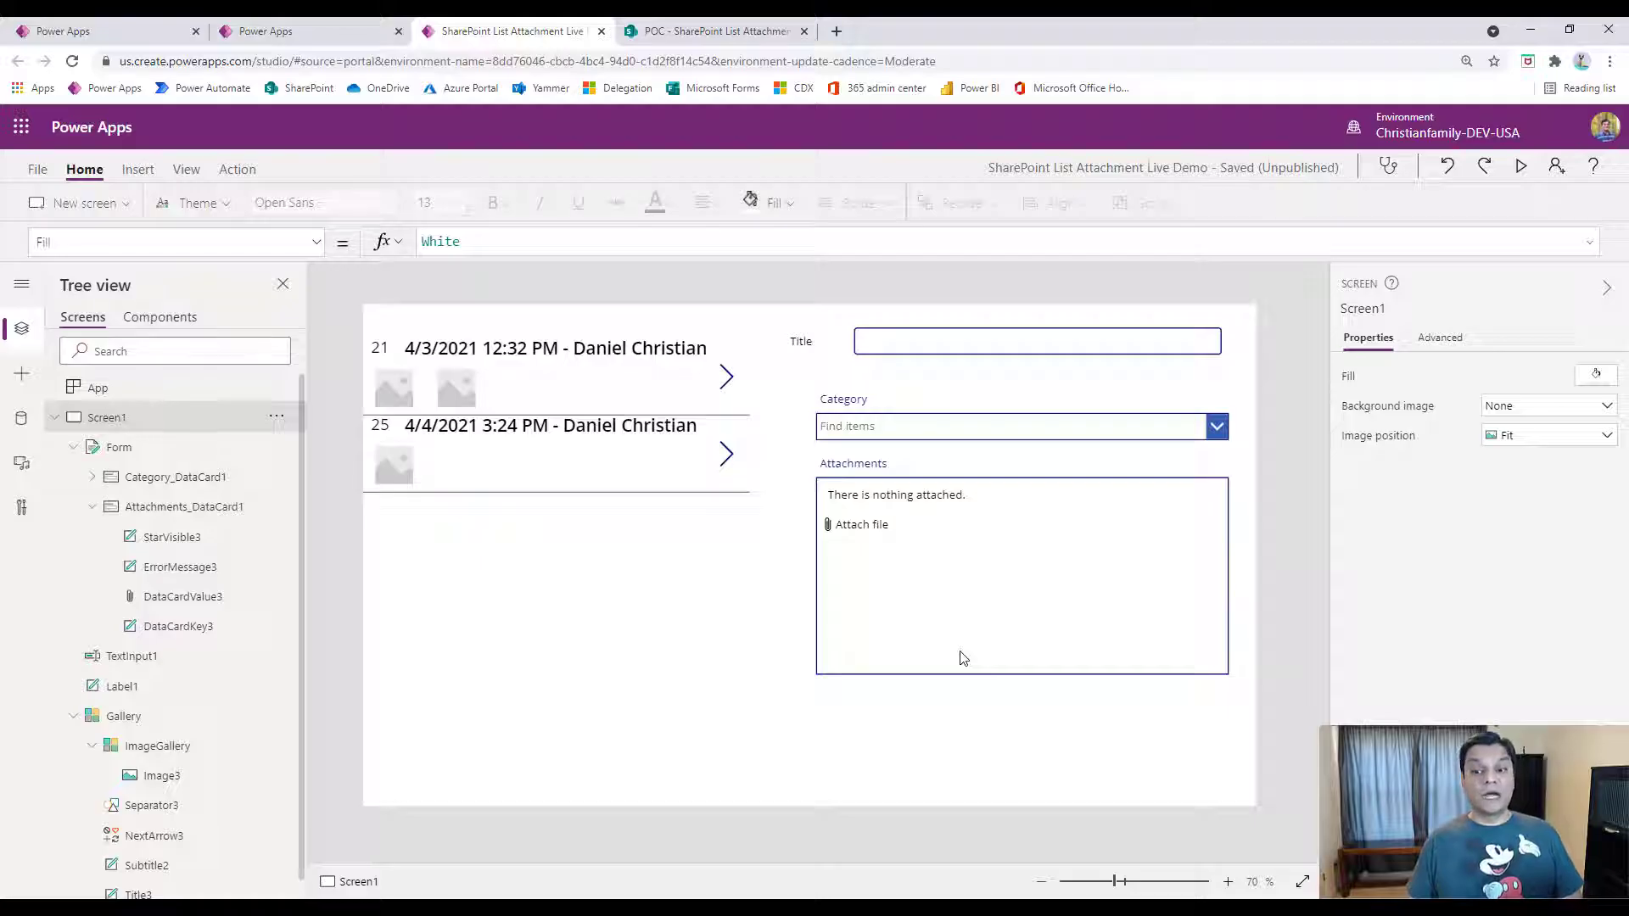
Start the OnAddFile formula of the form's attachments control DataCardValue3 with ClearCollect and the collection name TempAttachmentsCol.
click(955, 674)
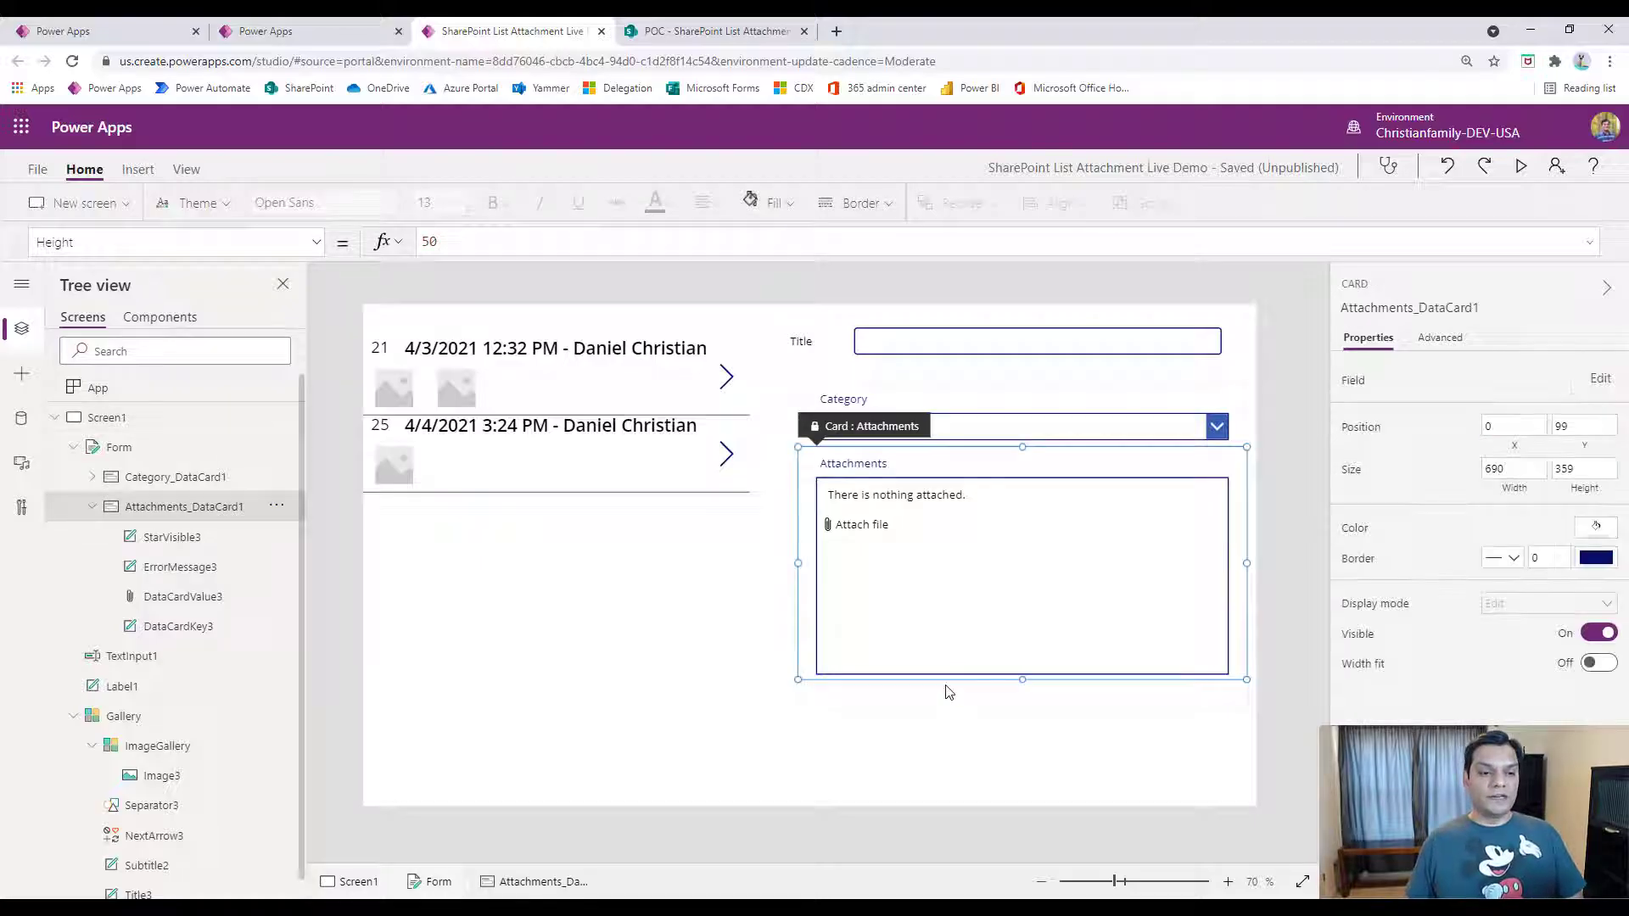
click(879, 661)
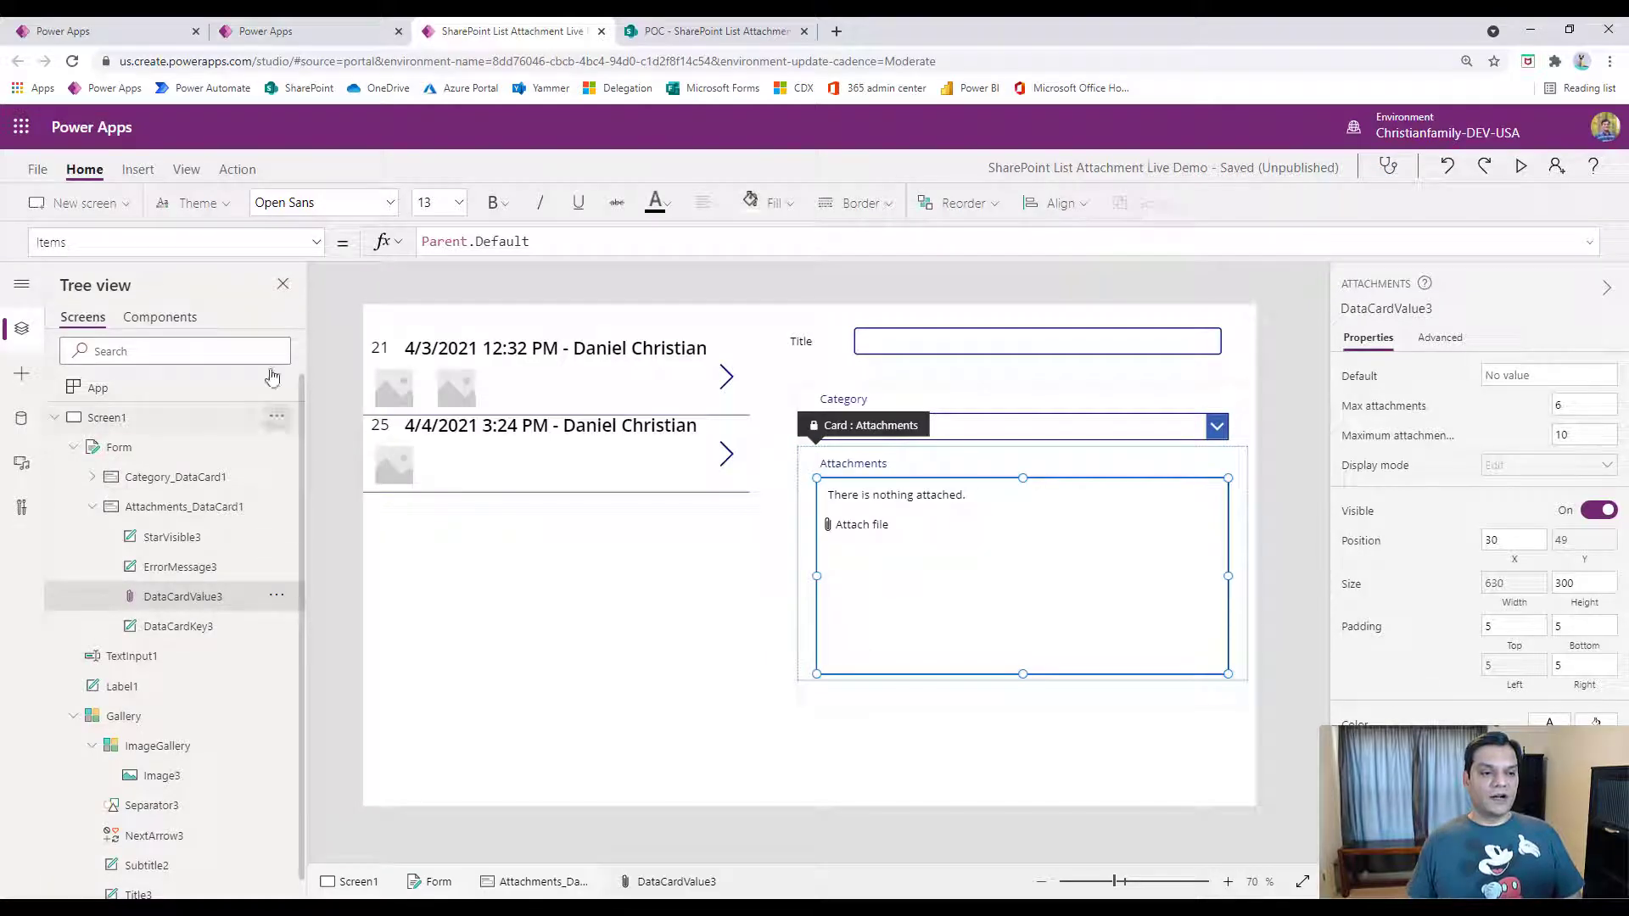
click(324, 245)
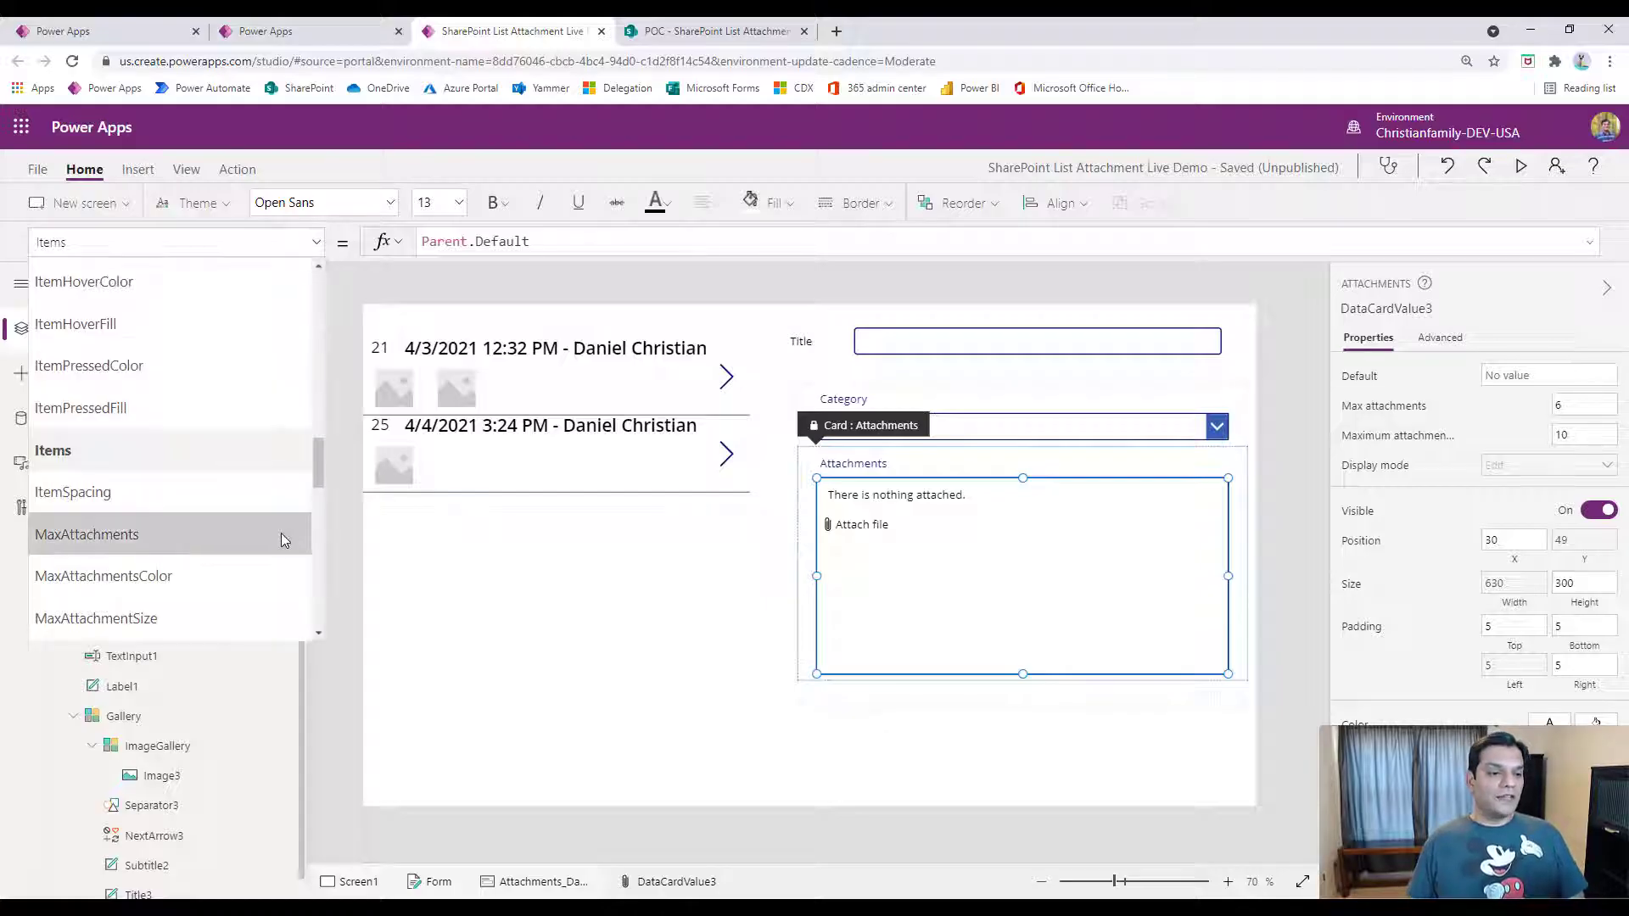
scroll(285, 540, down, 1)
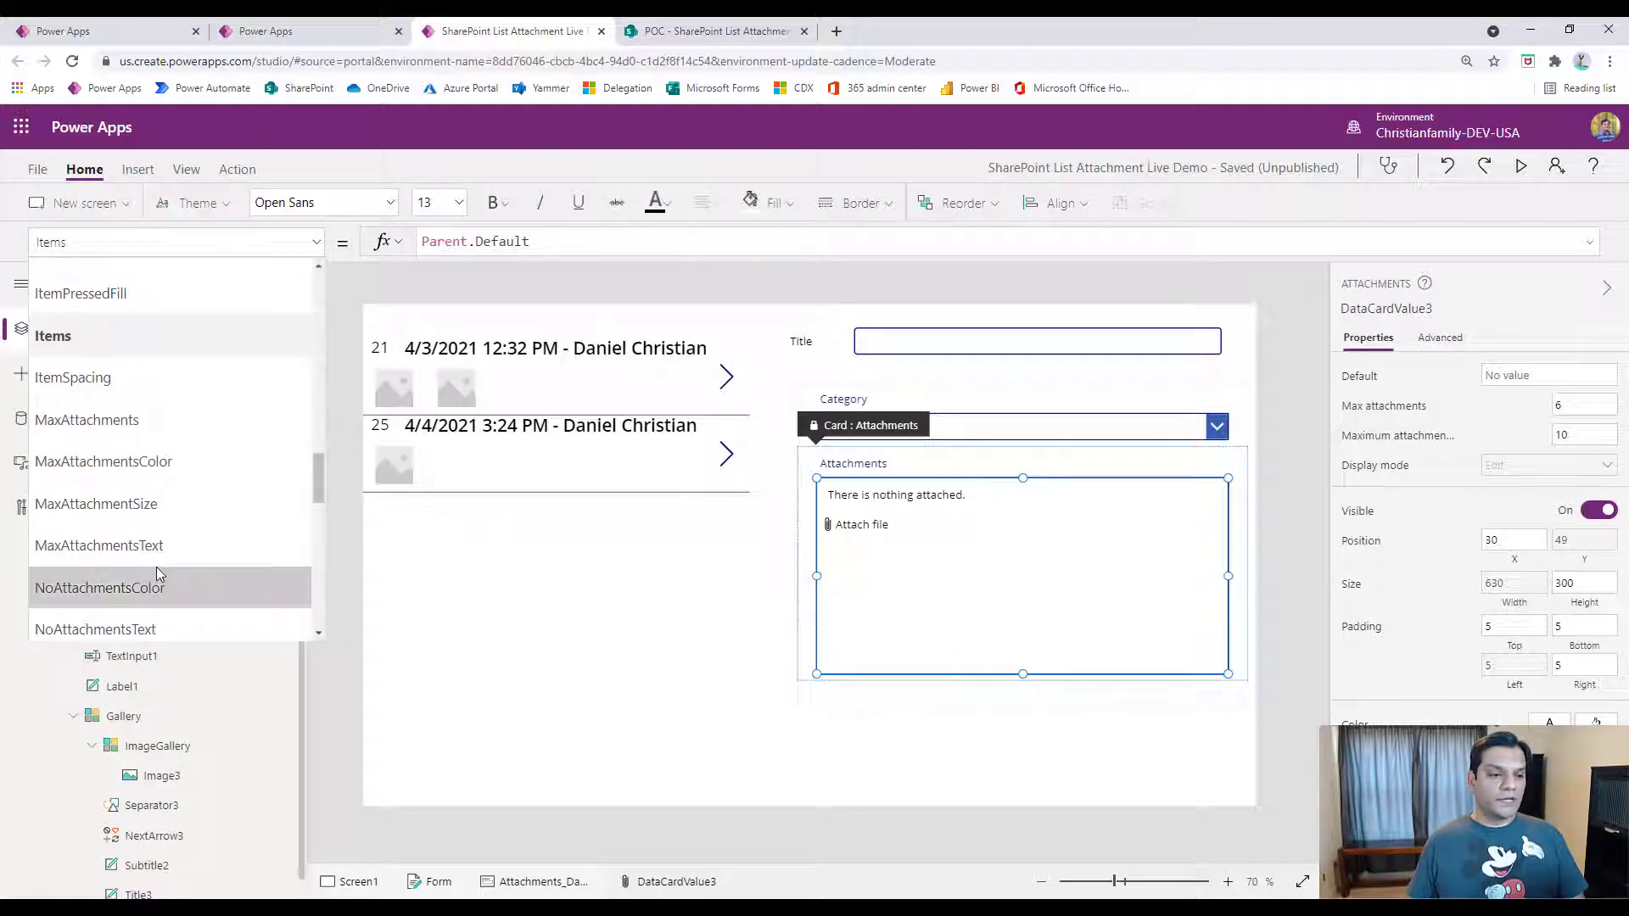
scroll(156, 566, down, 3)
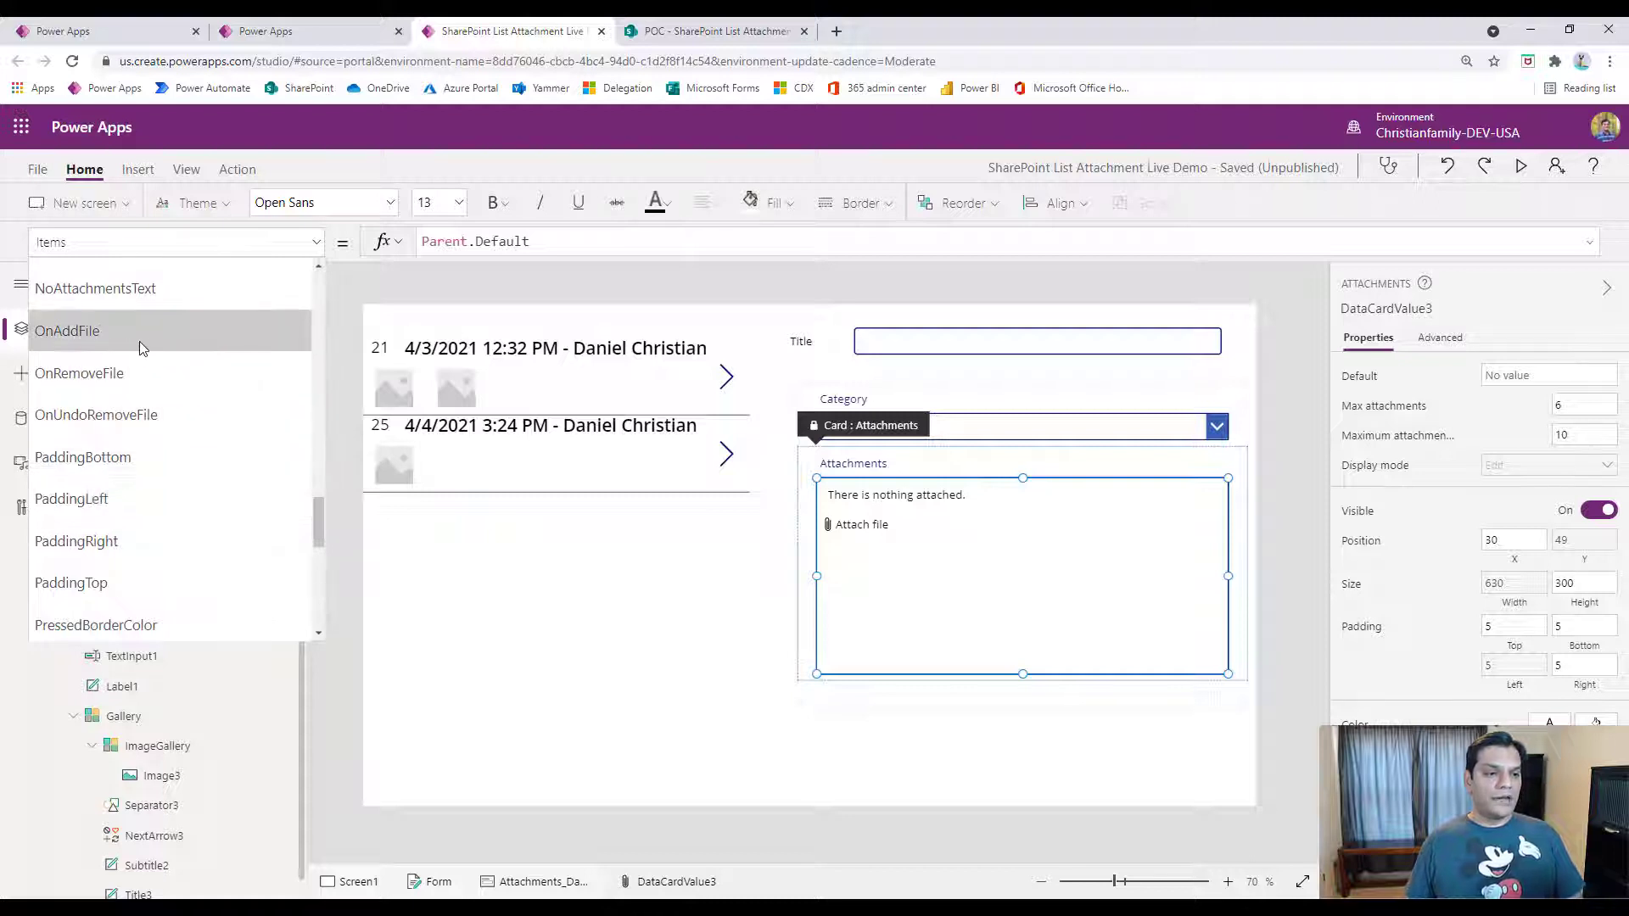
click(106, 330)
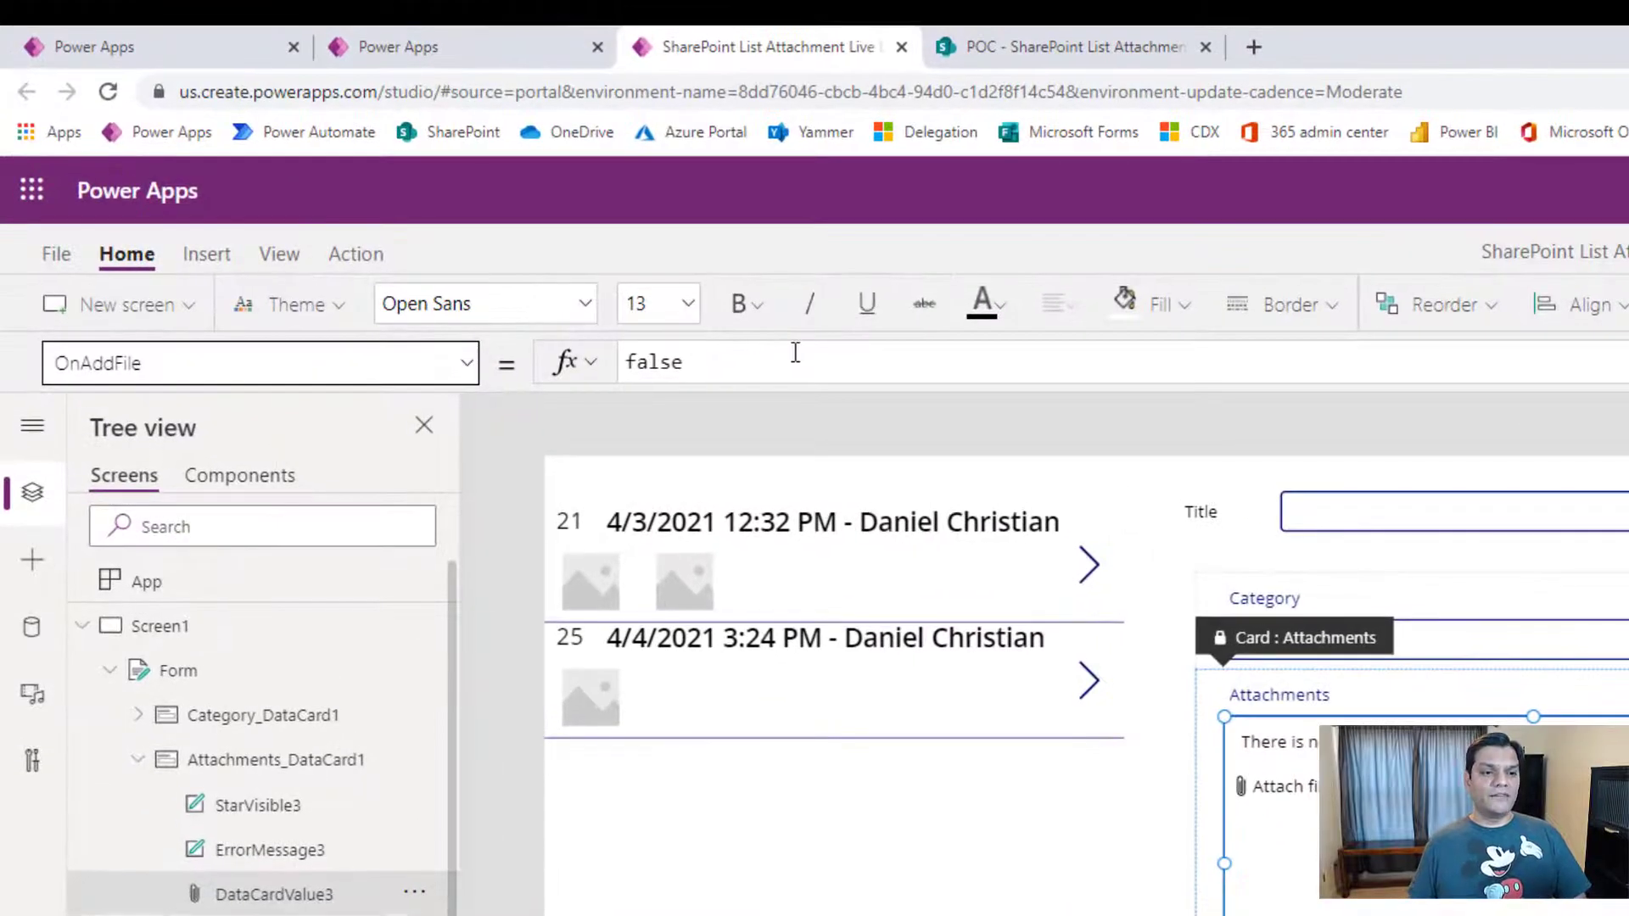
drag(508, 235, 333, 244)
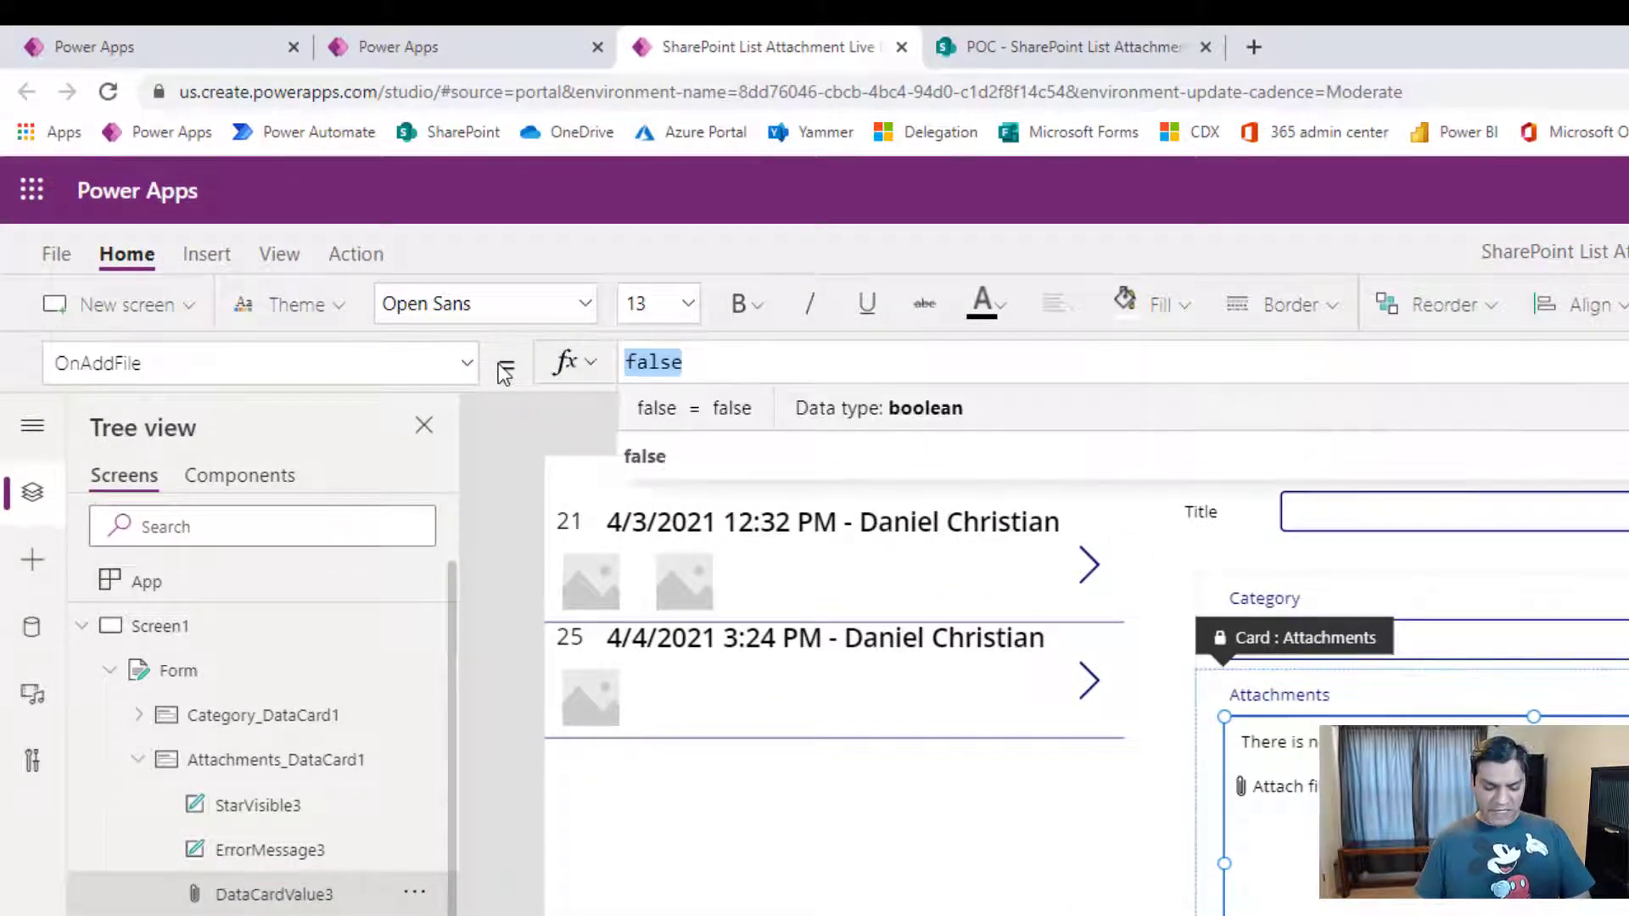
text(Clear)
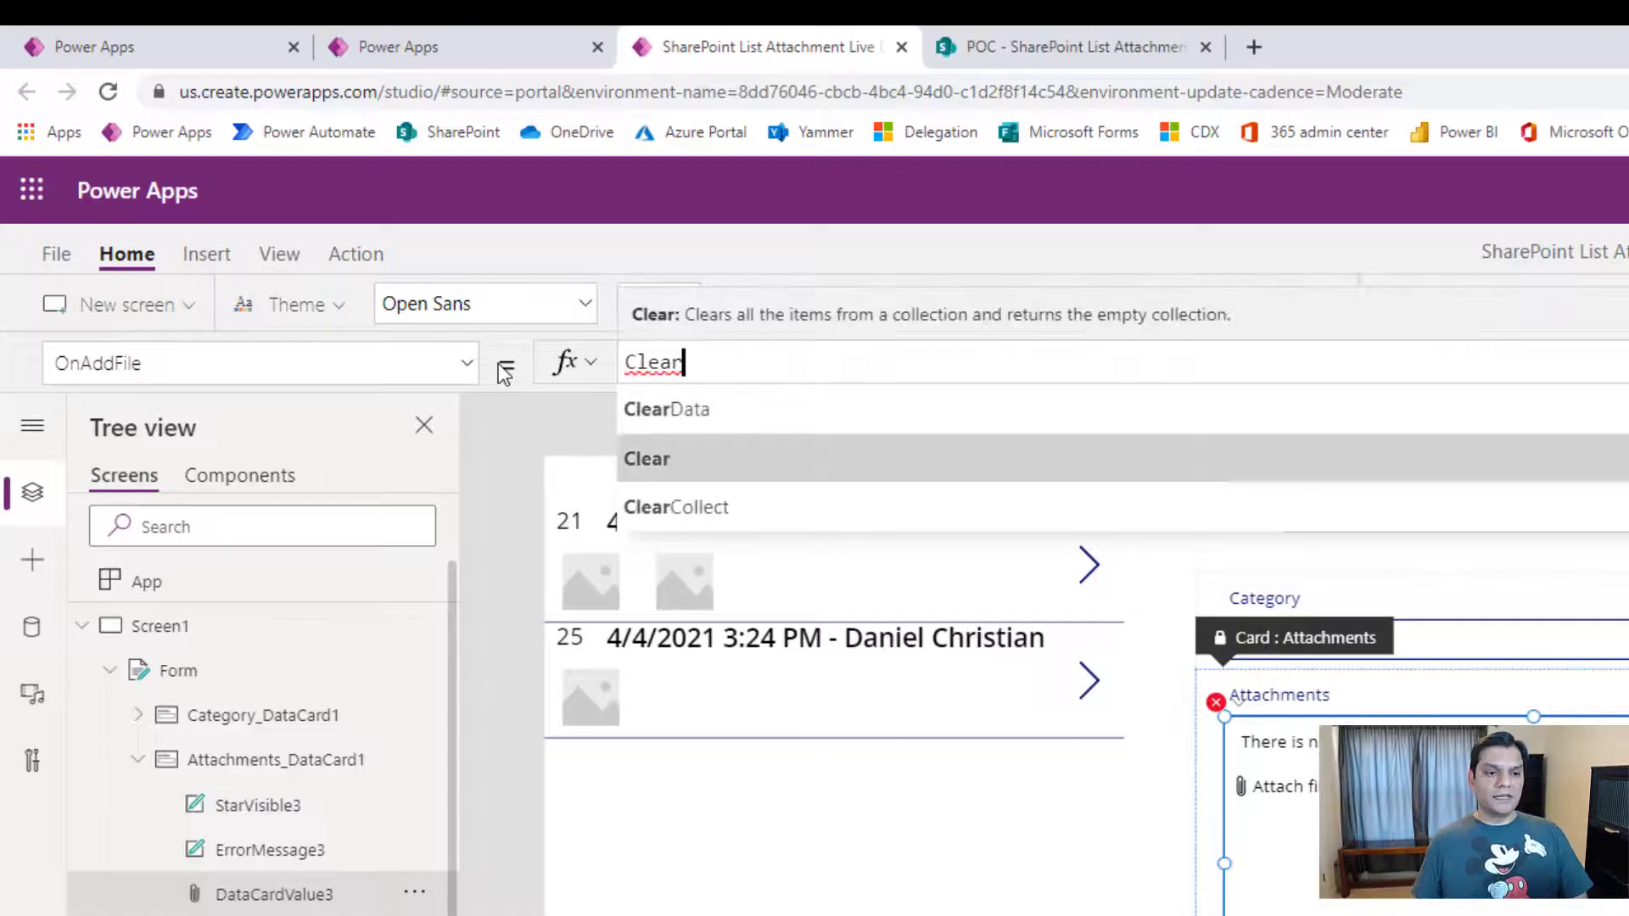
key(Down)
key(Tab)
text(TempCol)
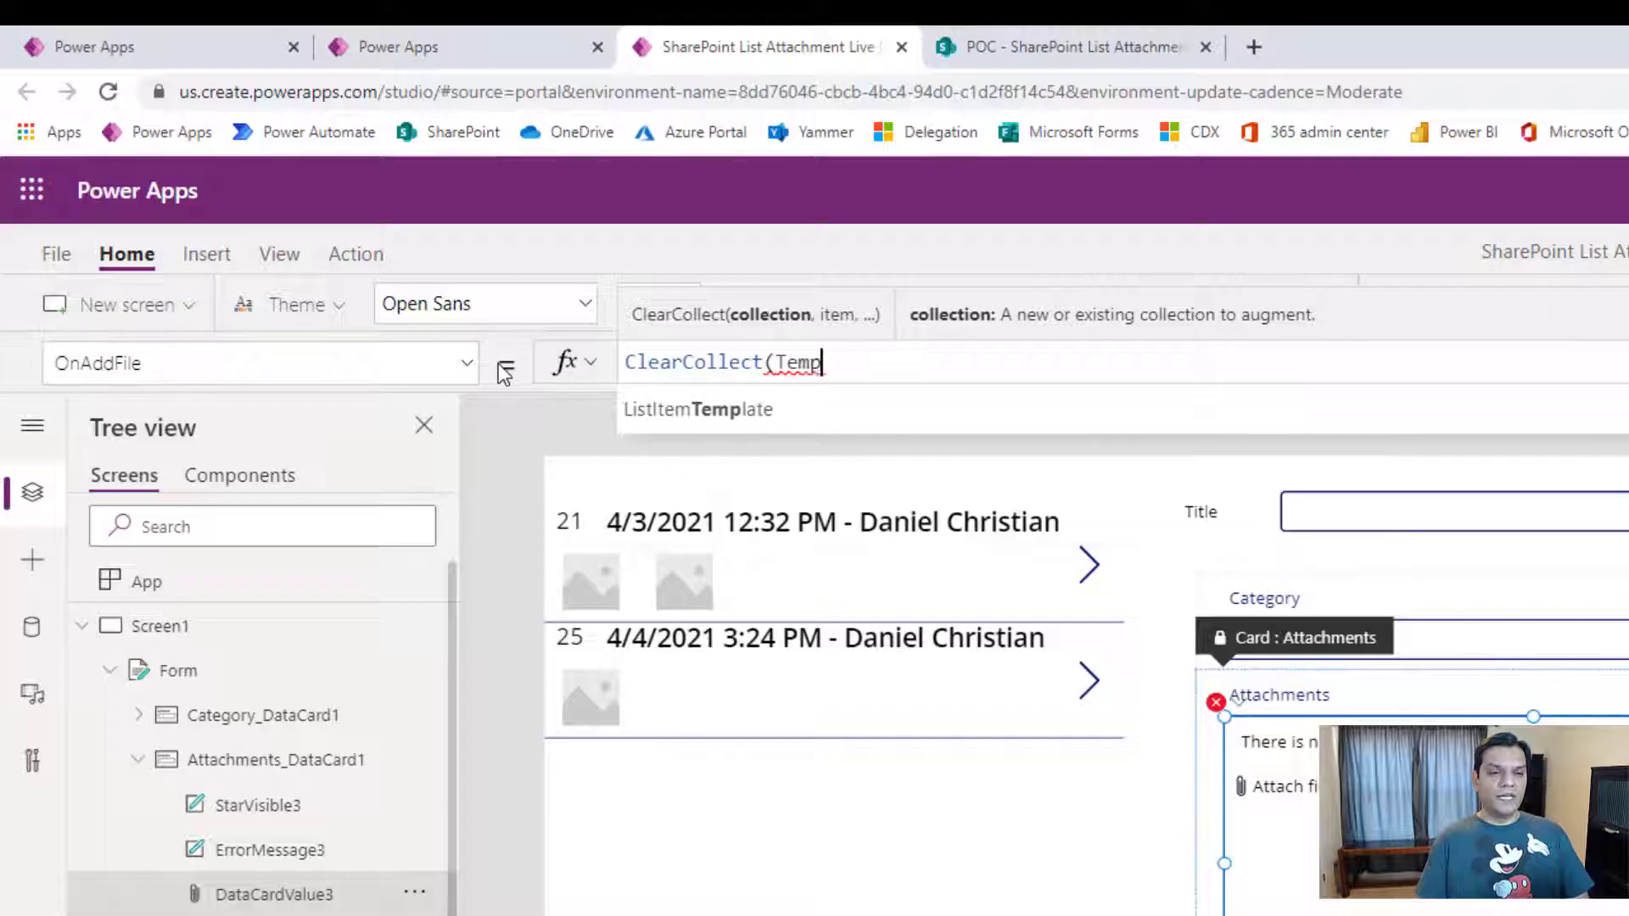
key(BackSpace)
key(BackSpace)
key(BackSpace)
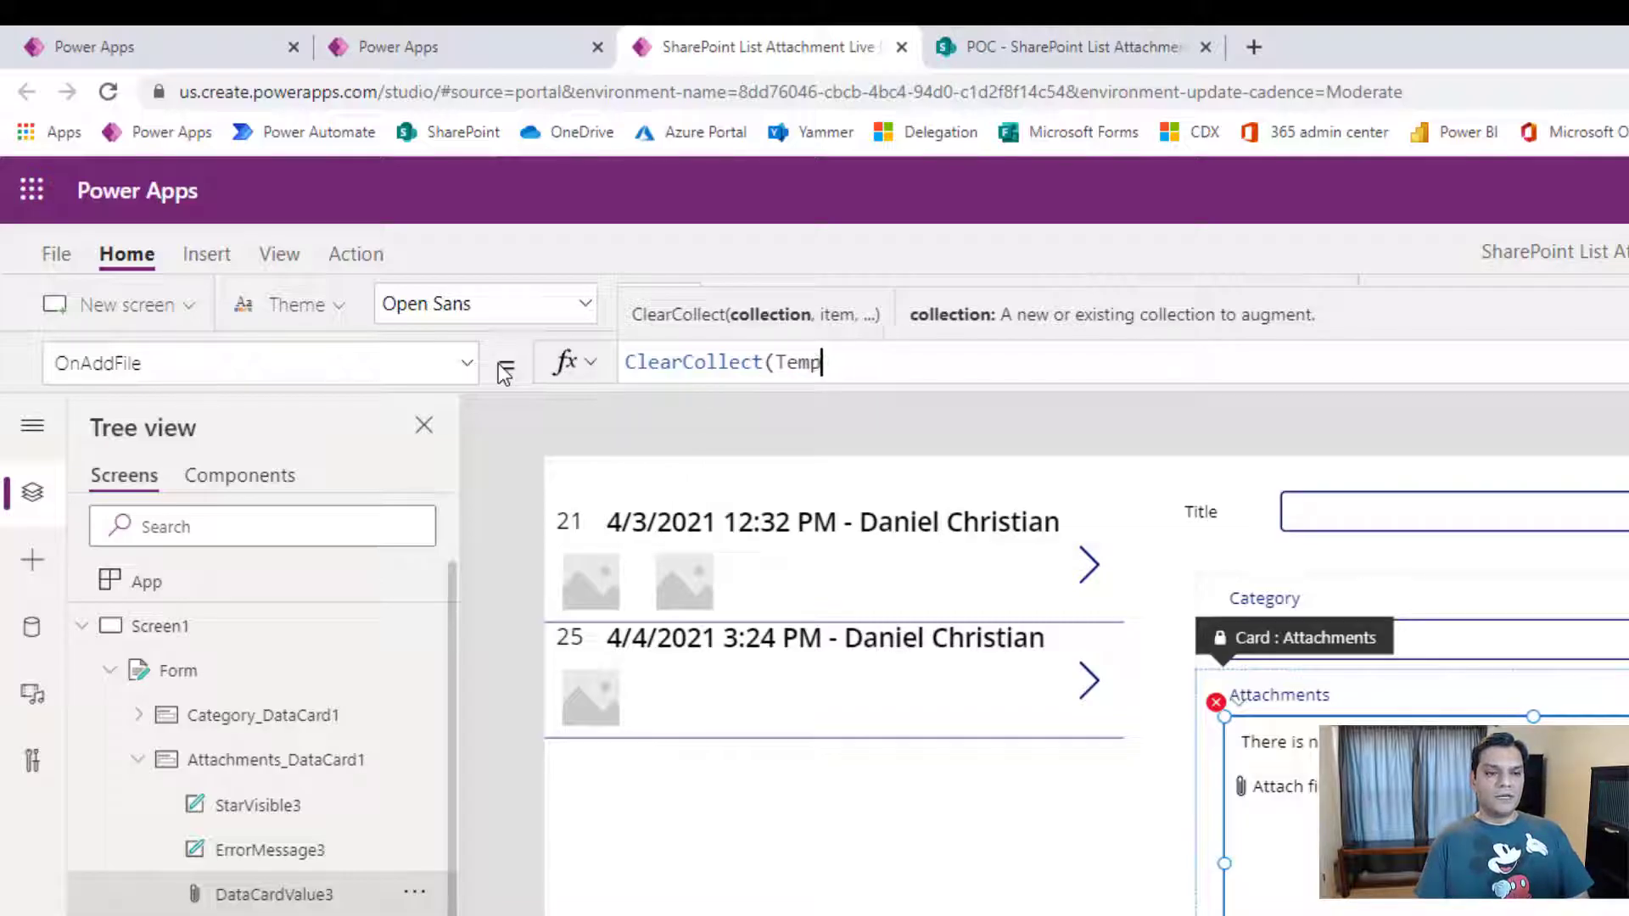
text(AttachmentsCol, )
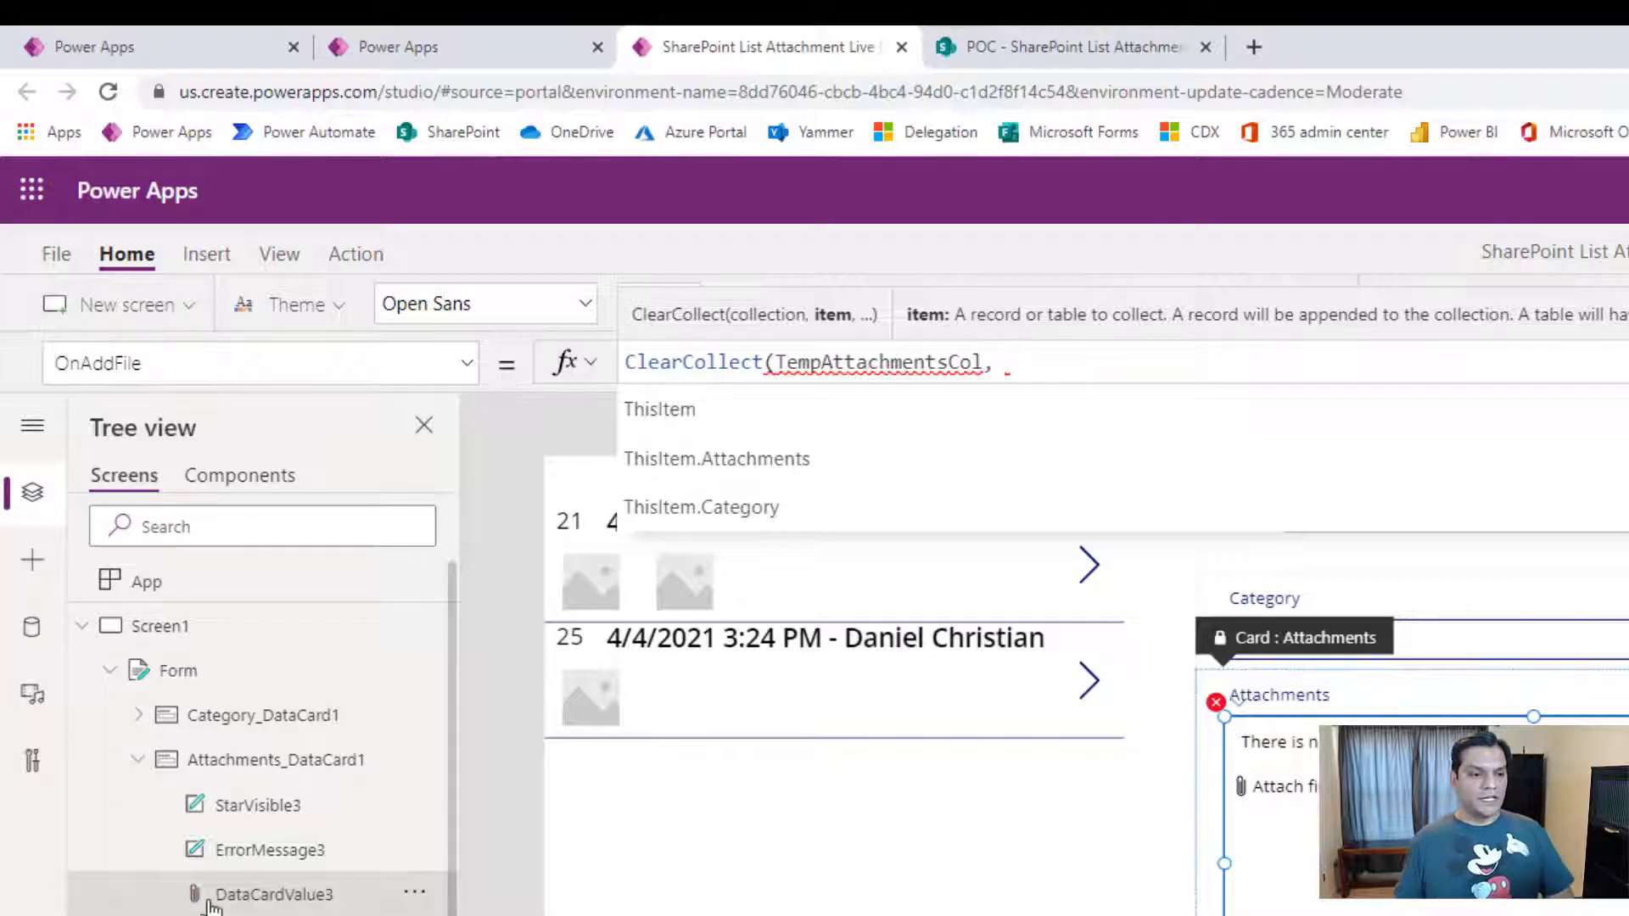
Complete the OnAddFile formula with DataCardValue3.Attachments as the item to collect.
text(Dat)
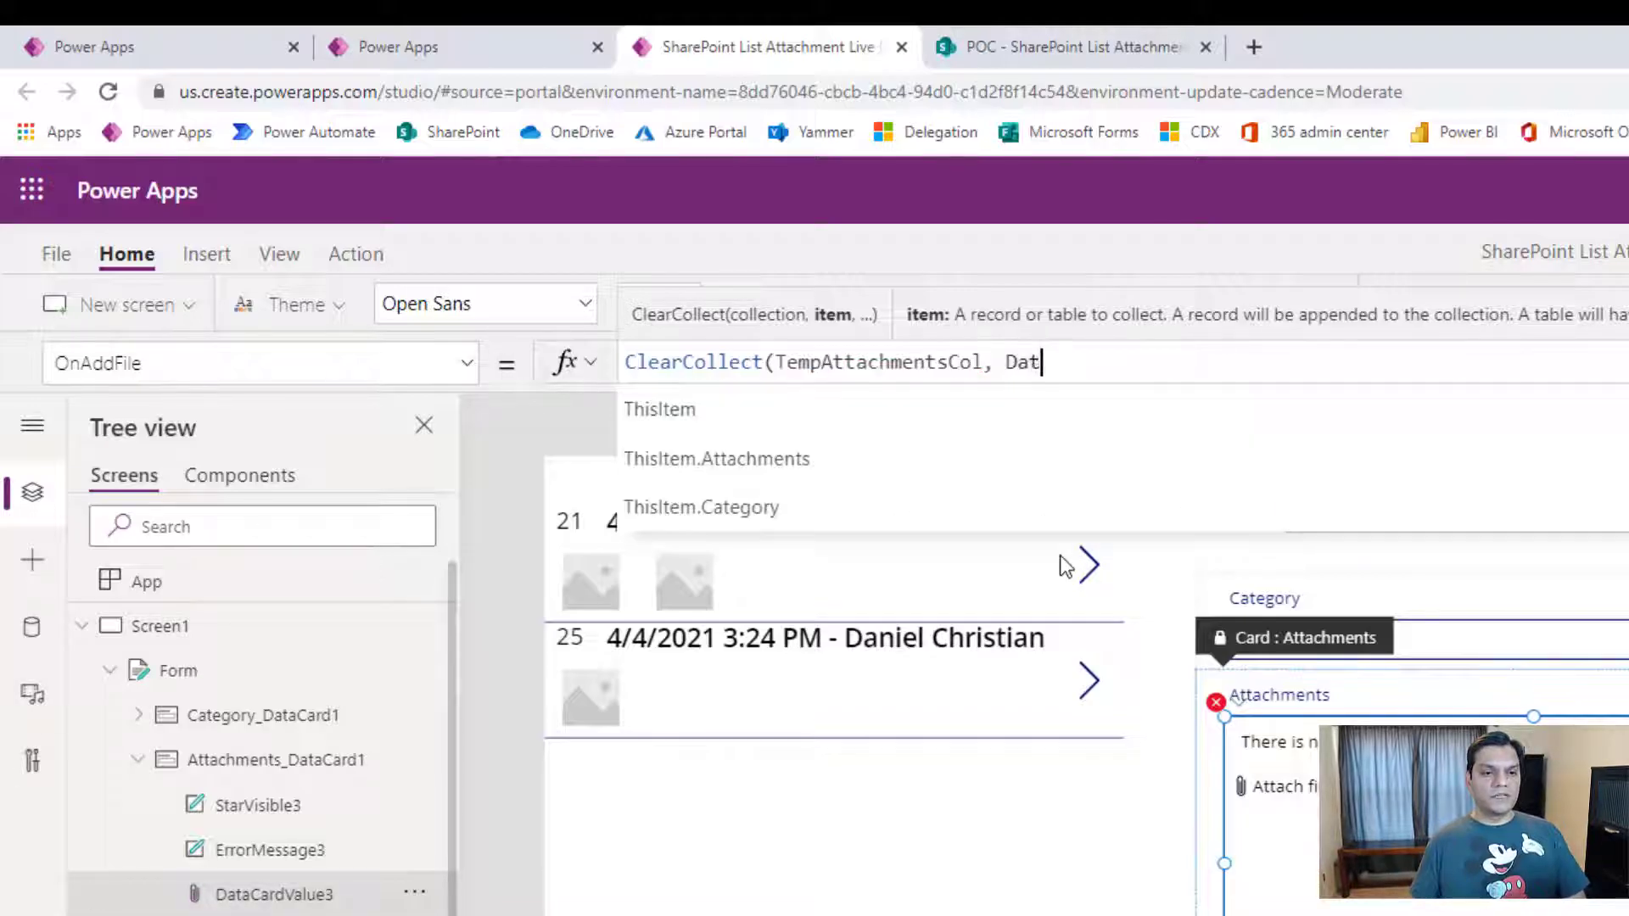
text(ava)
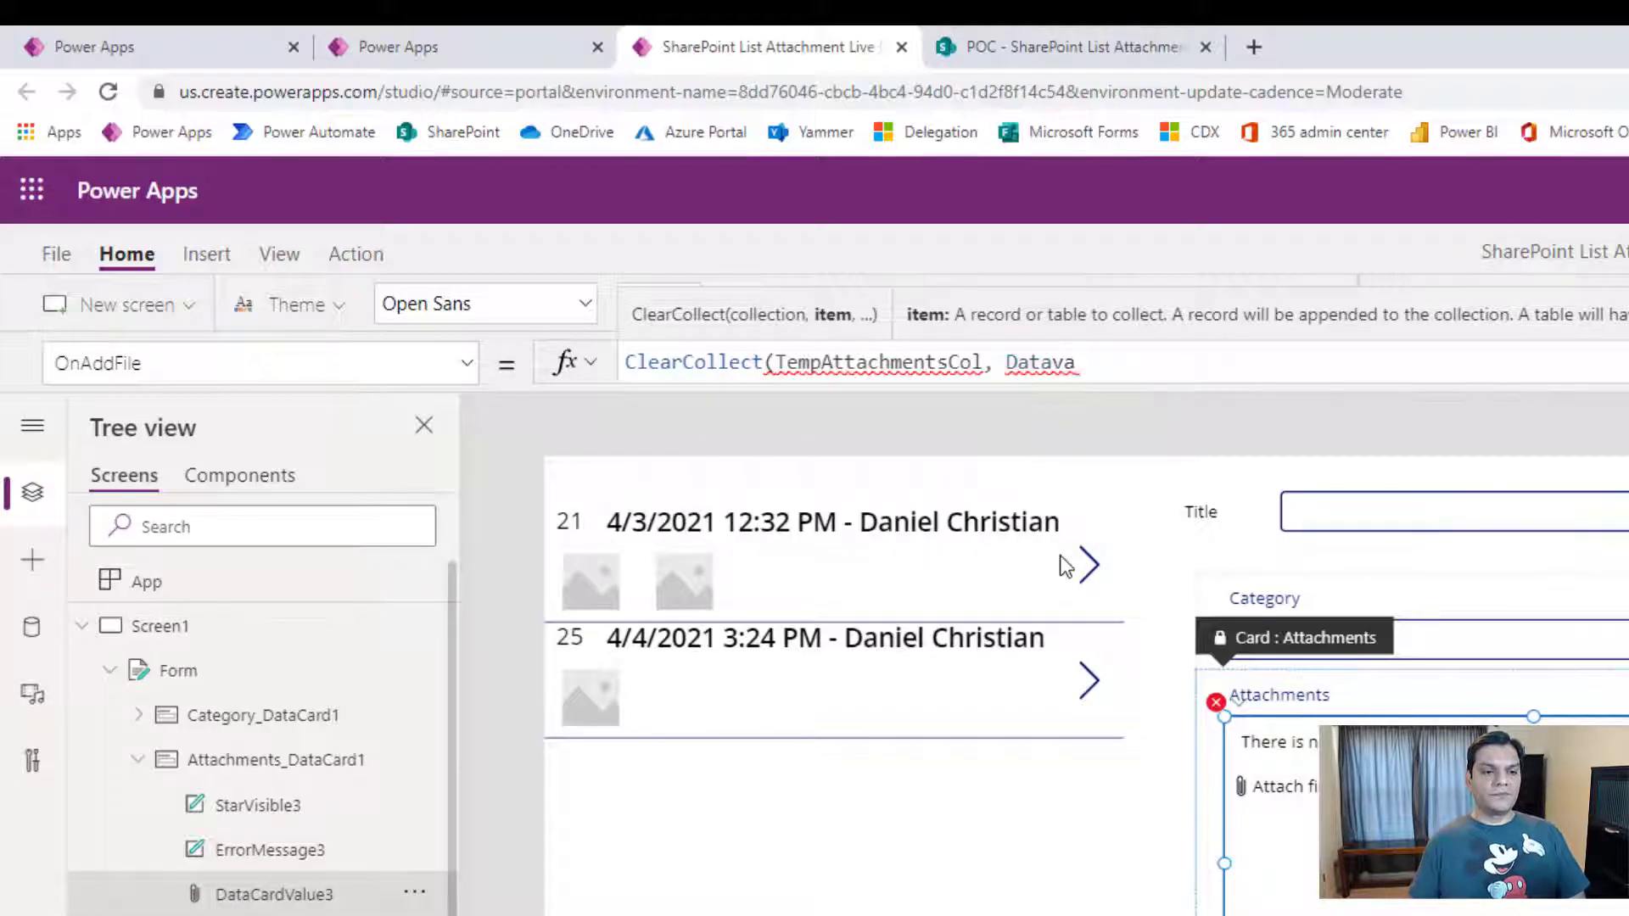
key(BackSpace)
text(car)
key(BackSpace)
key(BackSpace)
key(BackSpace)
key(BackSpace)
text(cardv)
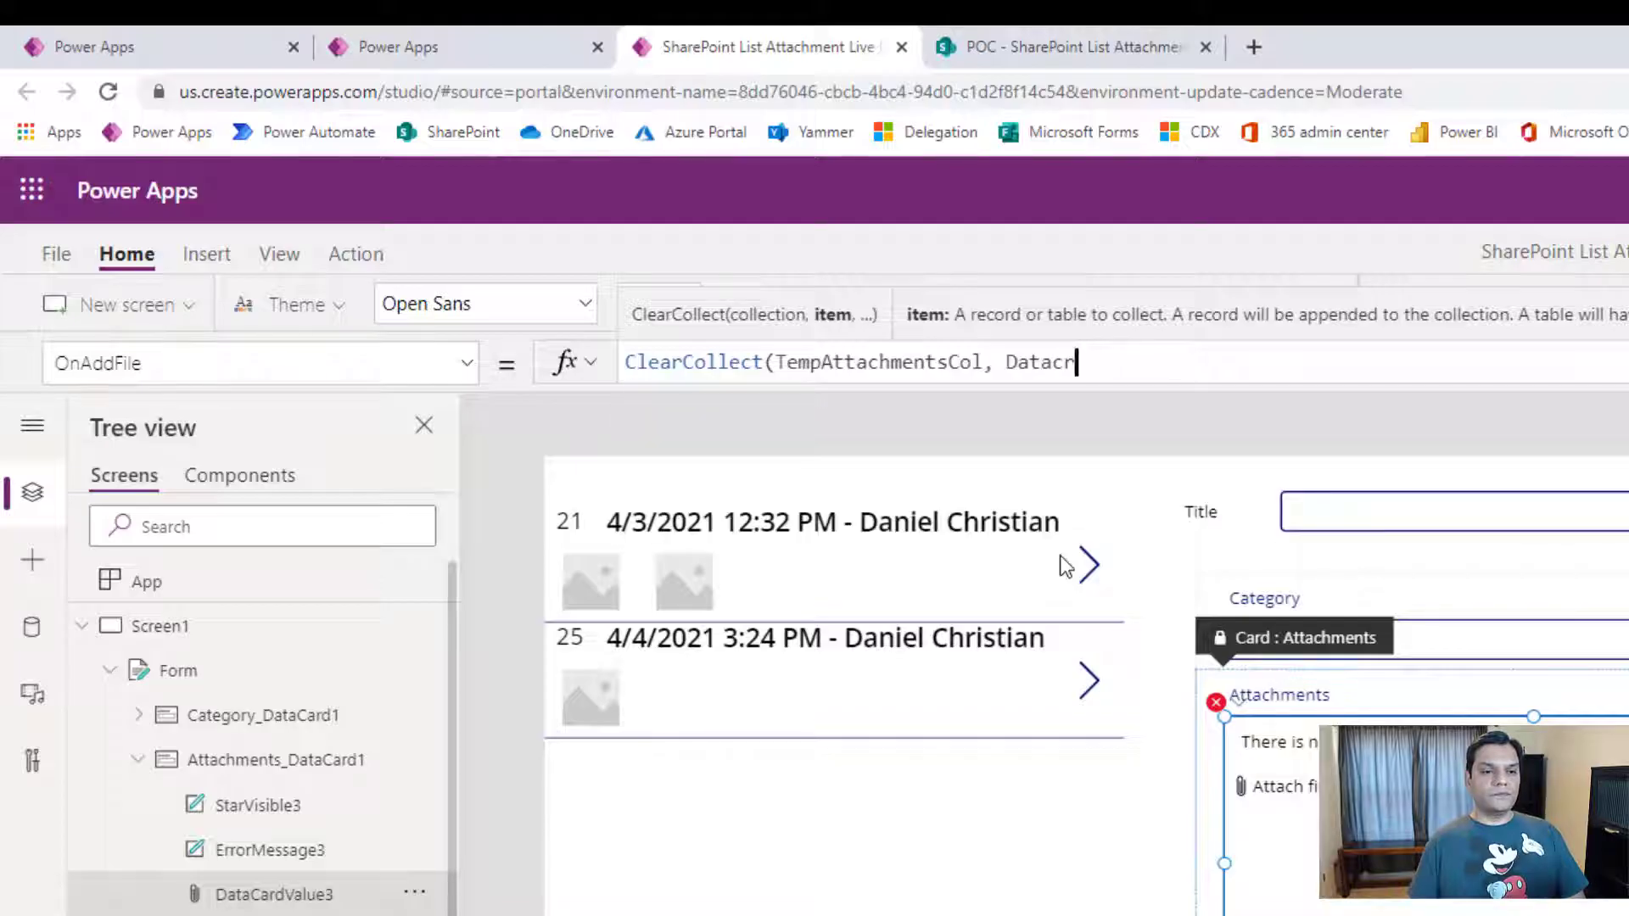
key(Tab)
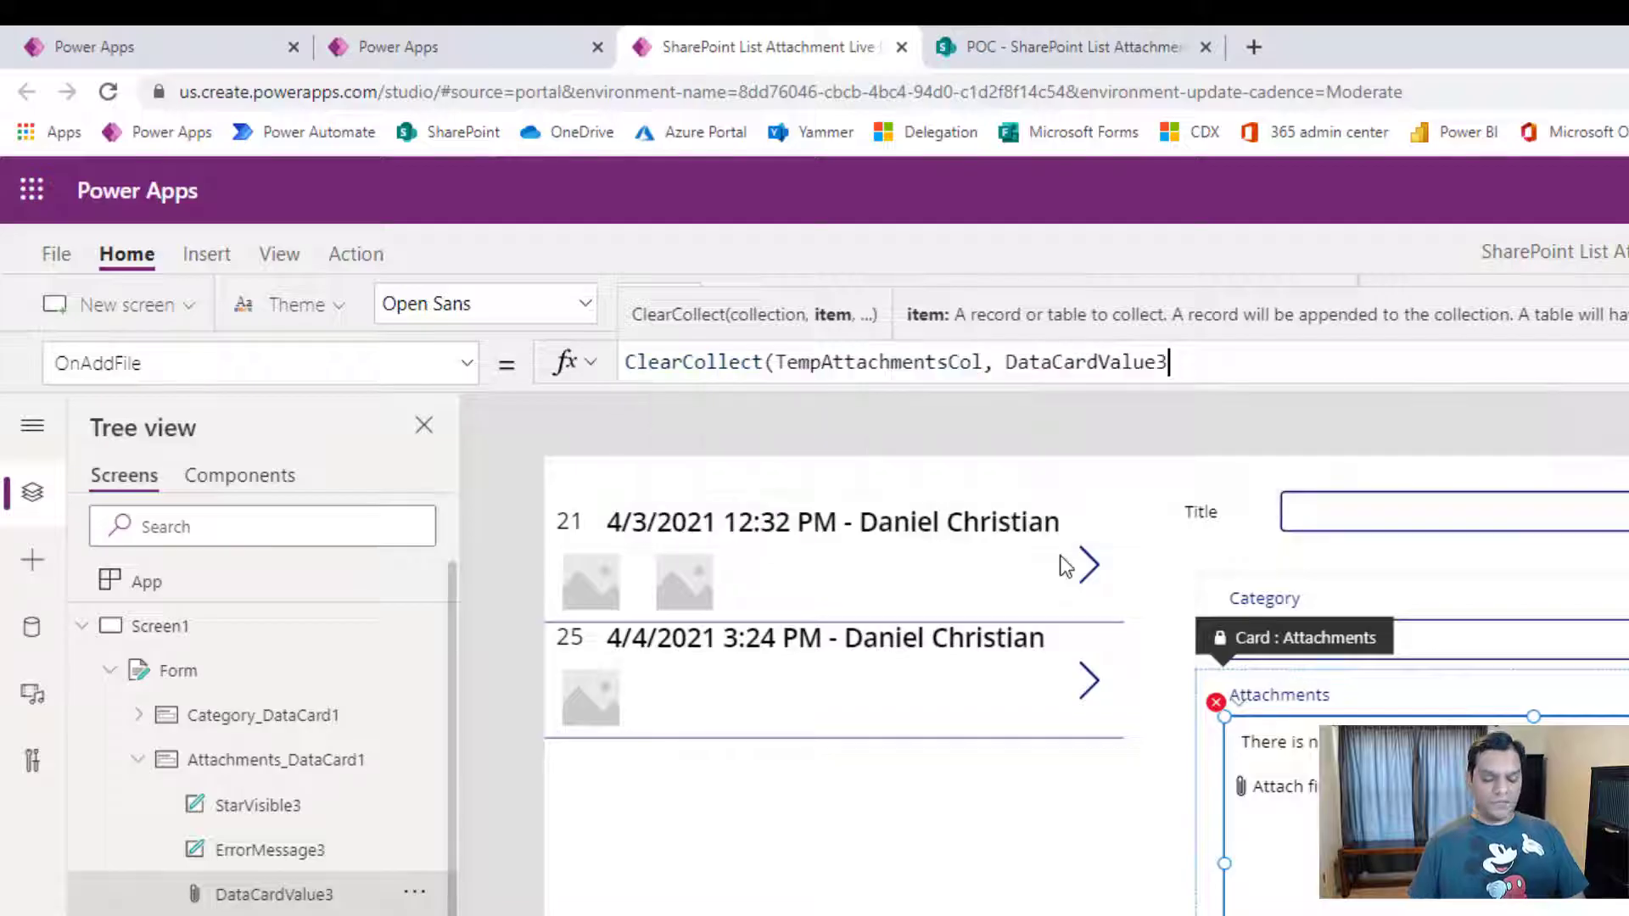
text(.)
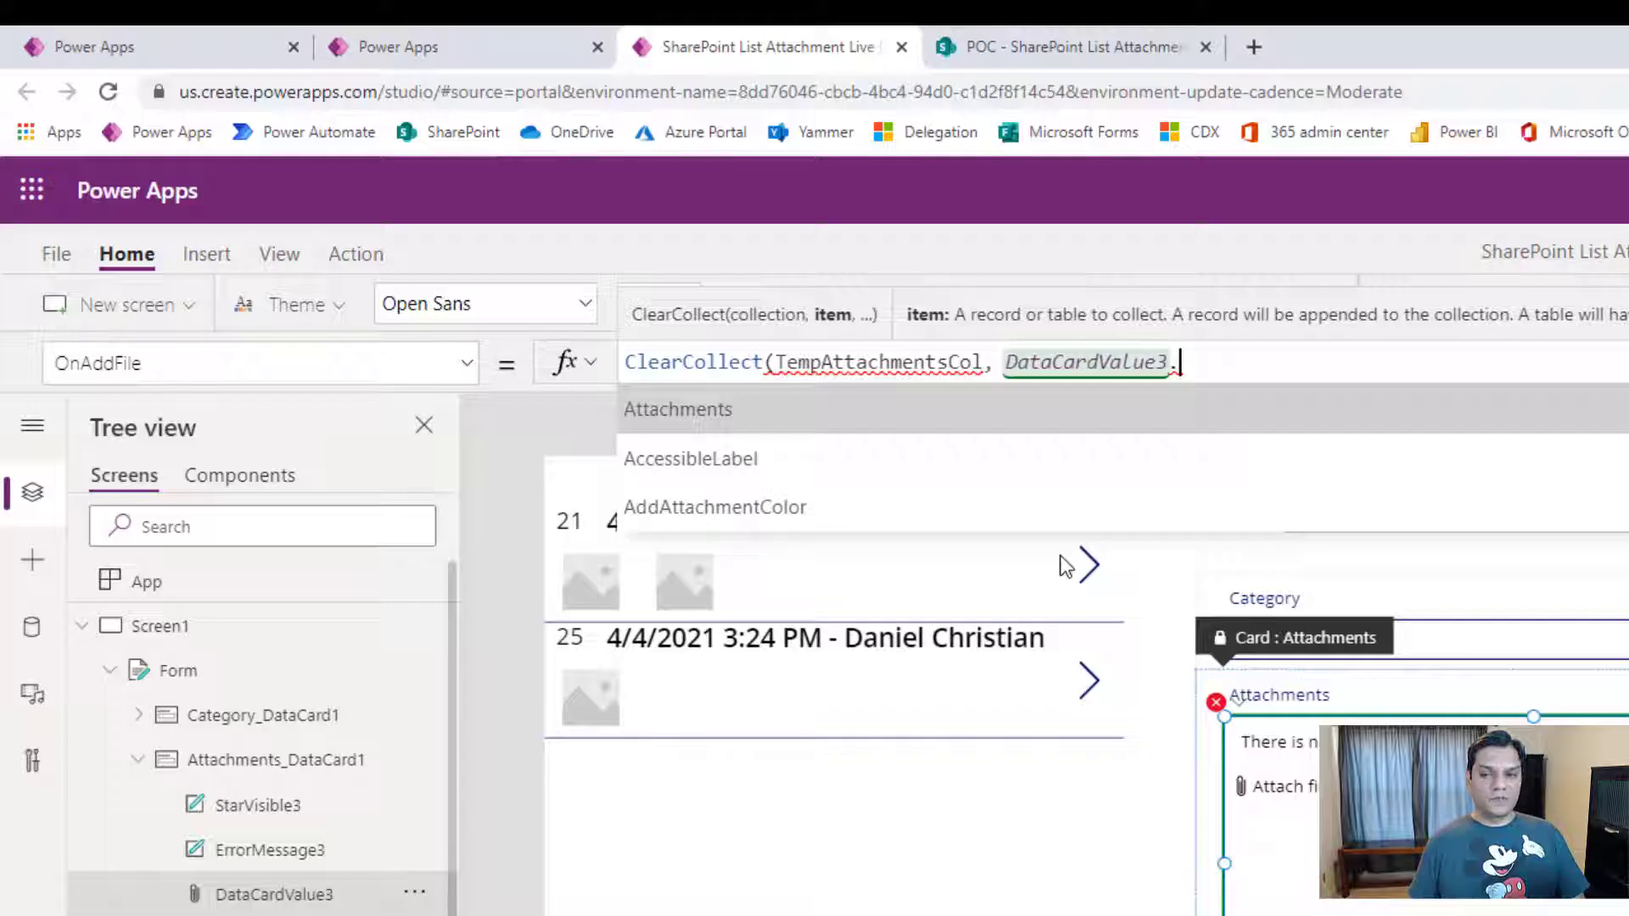
key(Tab)
text())
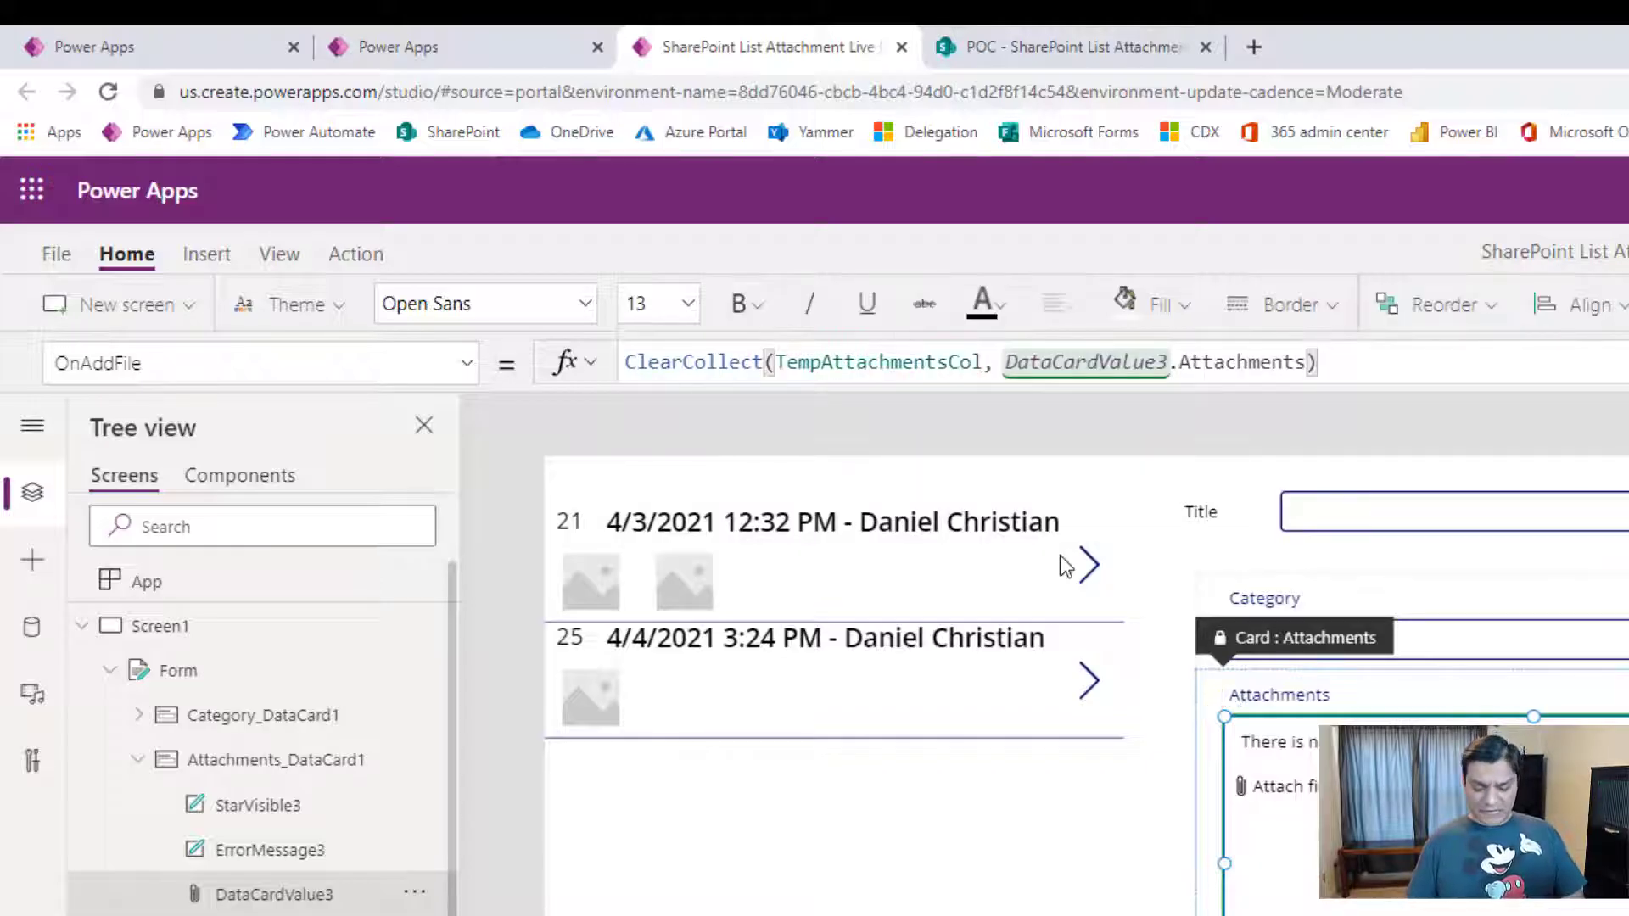
Copy the ClearCollect(TempAttachmentsCol, DataCardValue3.Attachments) formula from OnAddFile into the OnRemoveFile property of DataCardValue3.
key(ctrl+a)
key(ctrl+c)
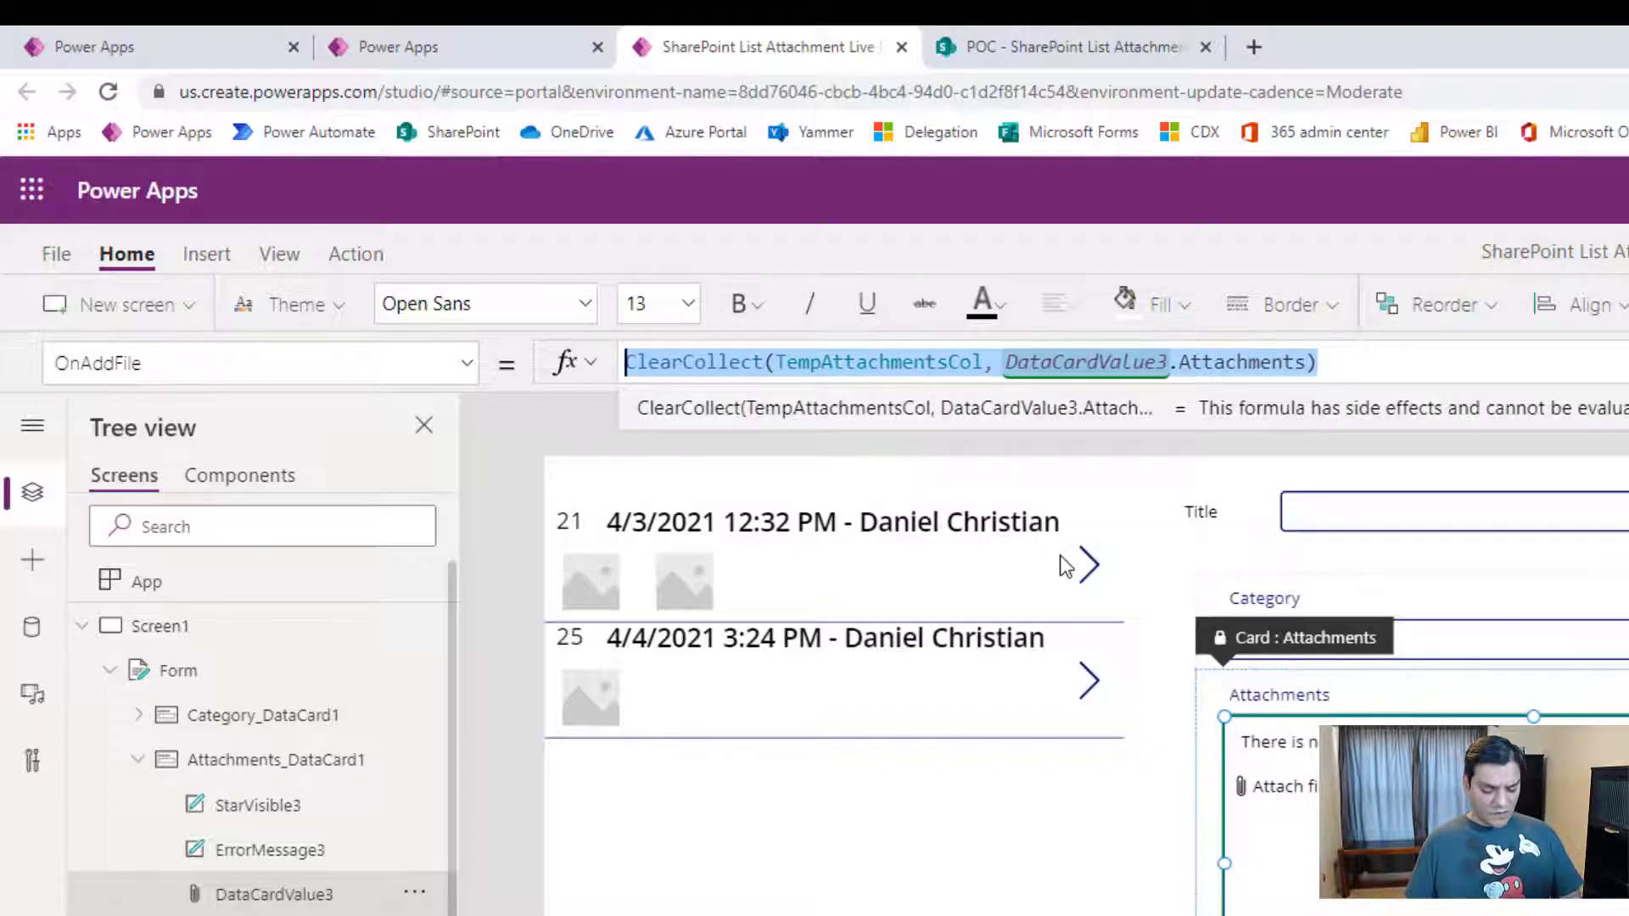
click(475, 365)
click(272, 560)
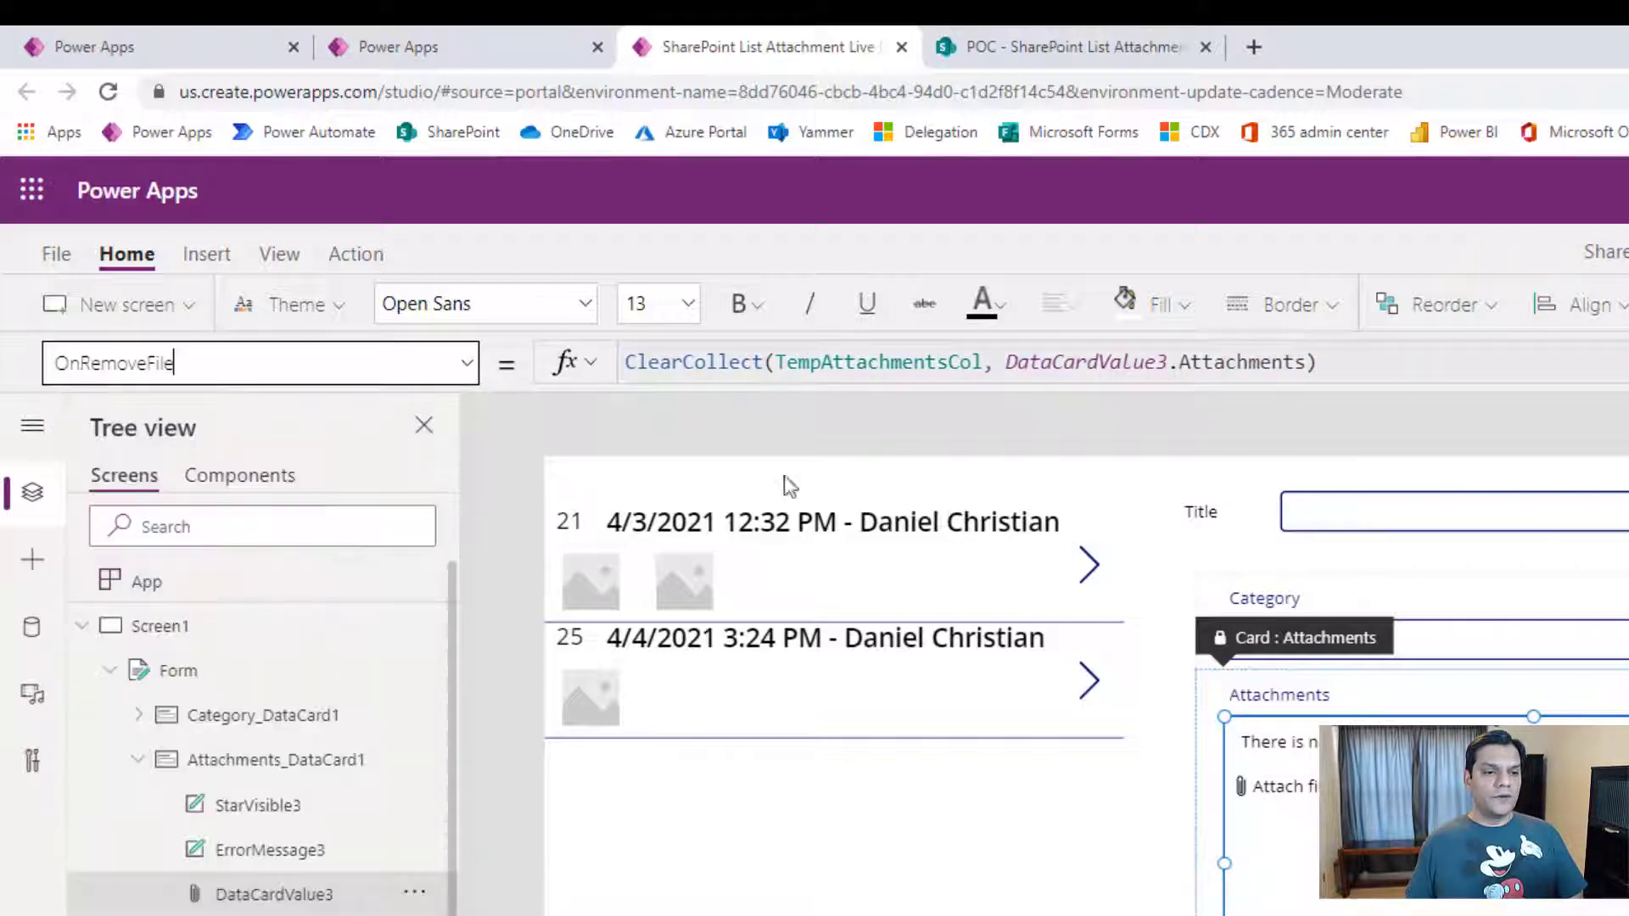
drag(878, 362, 585, 362)
key(ctrl+v)
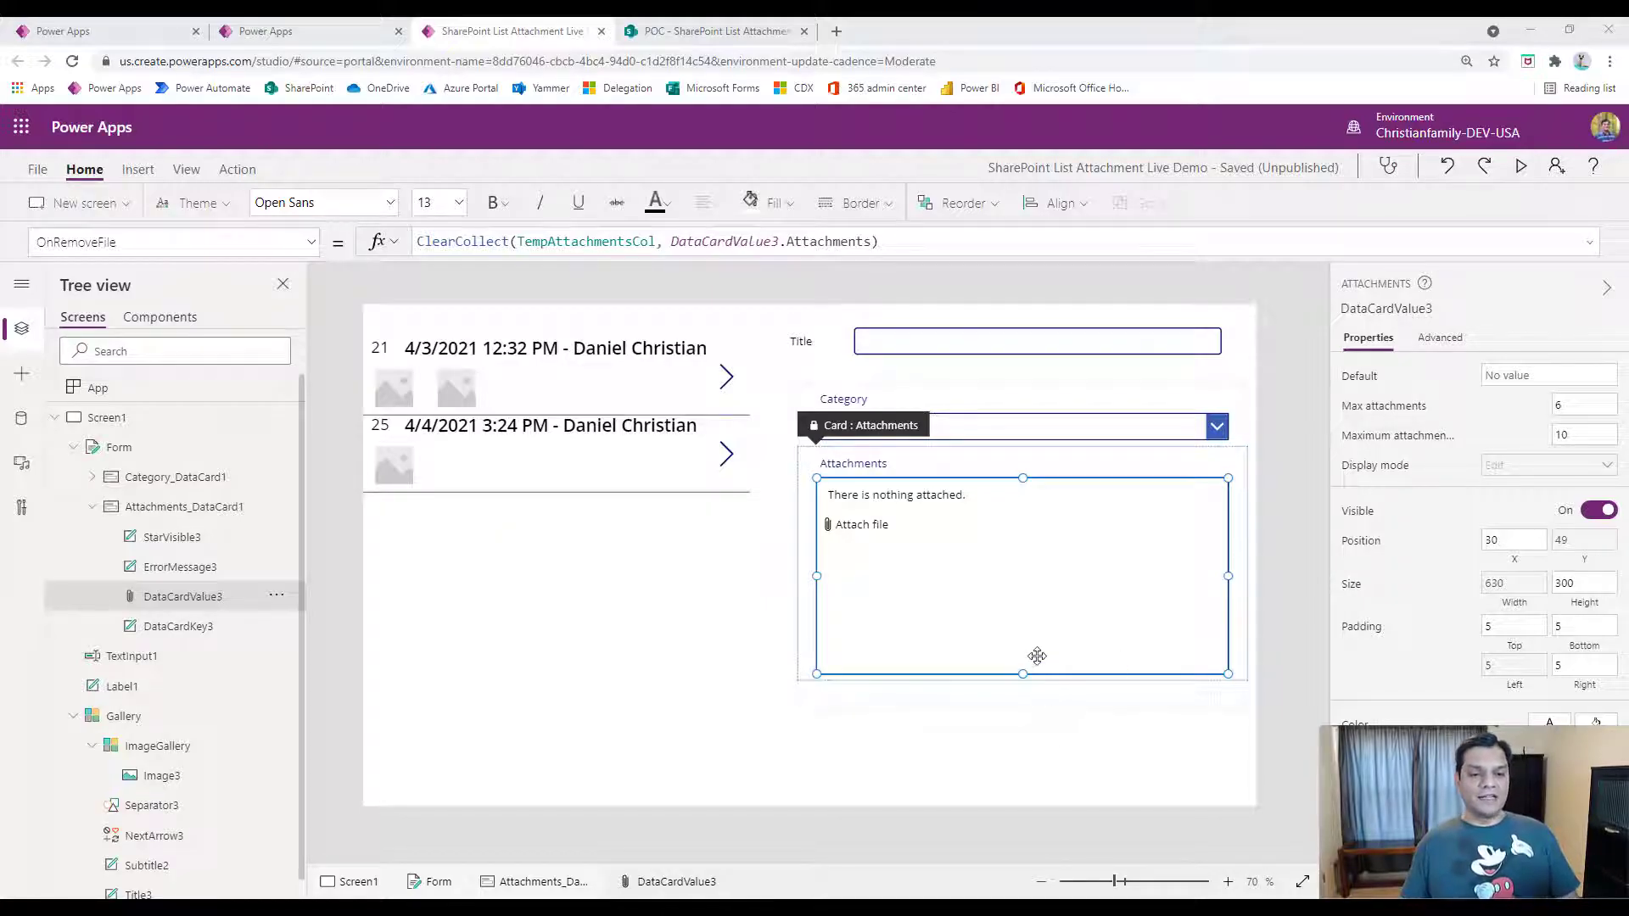
Shorten the attachments control in the form to a height of about 221.
click(1015, 738)
click(1025, 673)
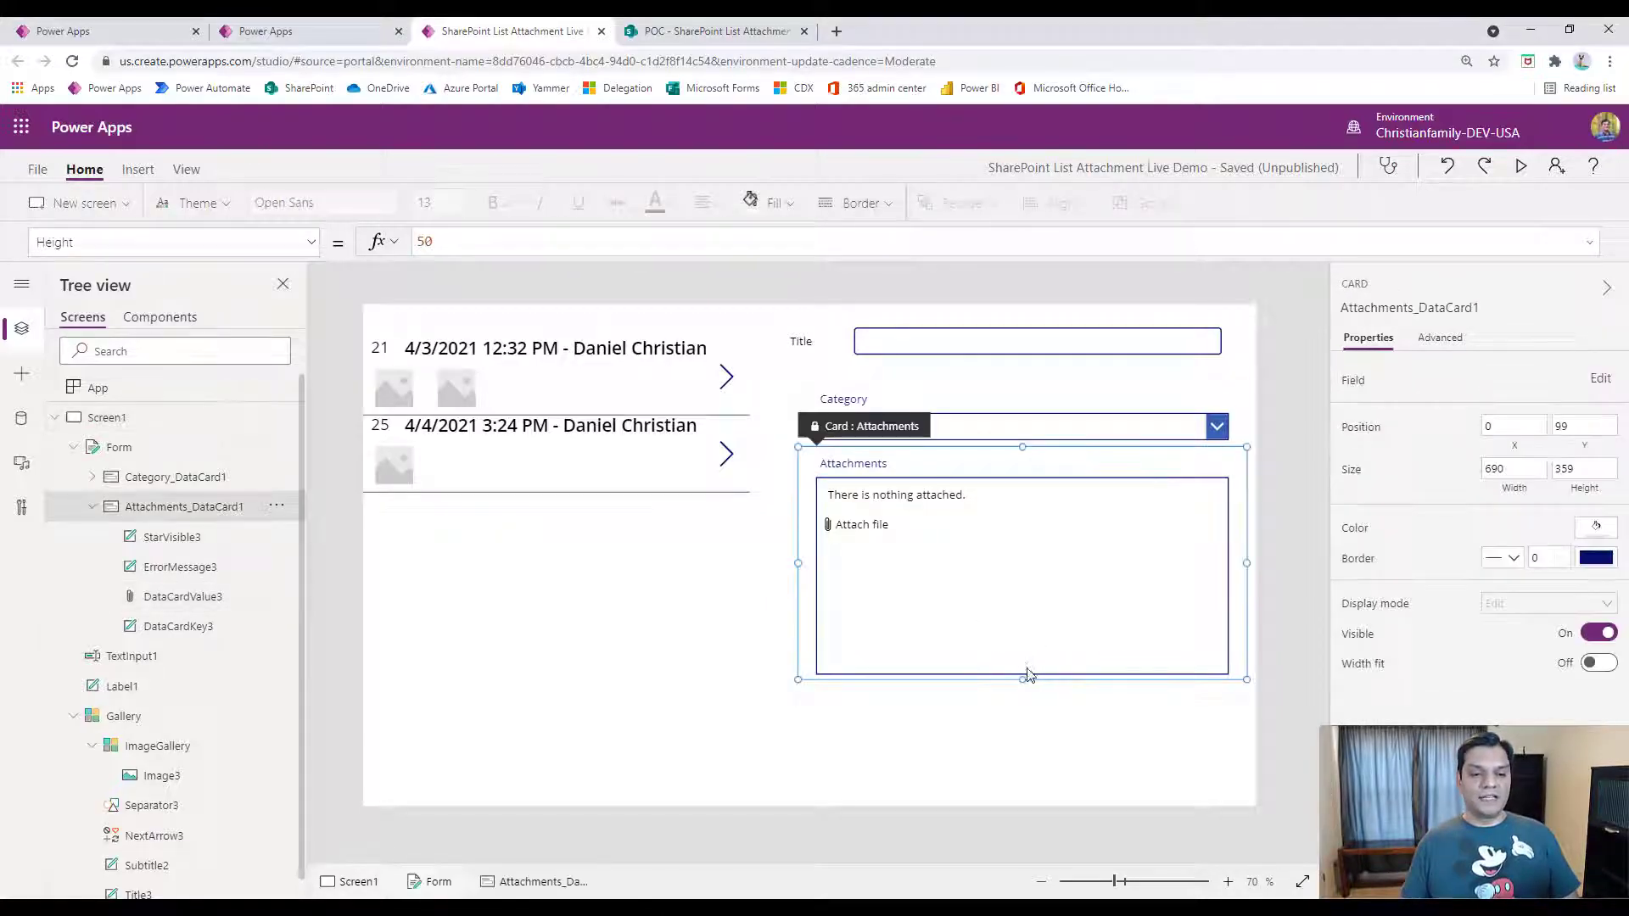
click(1043, 668)
drag(1023, 675, 1022, 621)
Shorten the form so its lower edge ends just below the attachments box.
click(1025, 708)
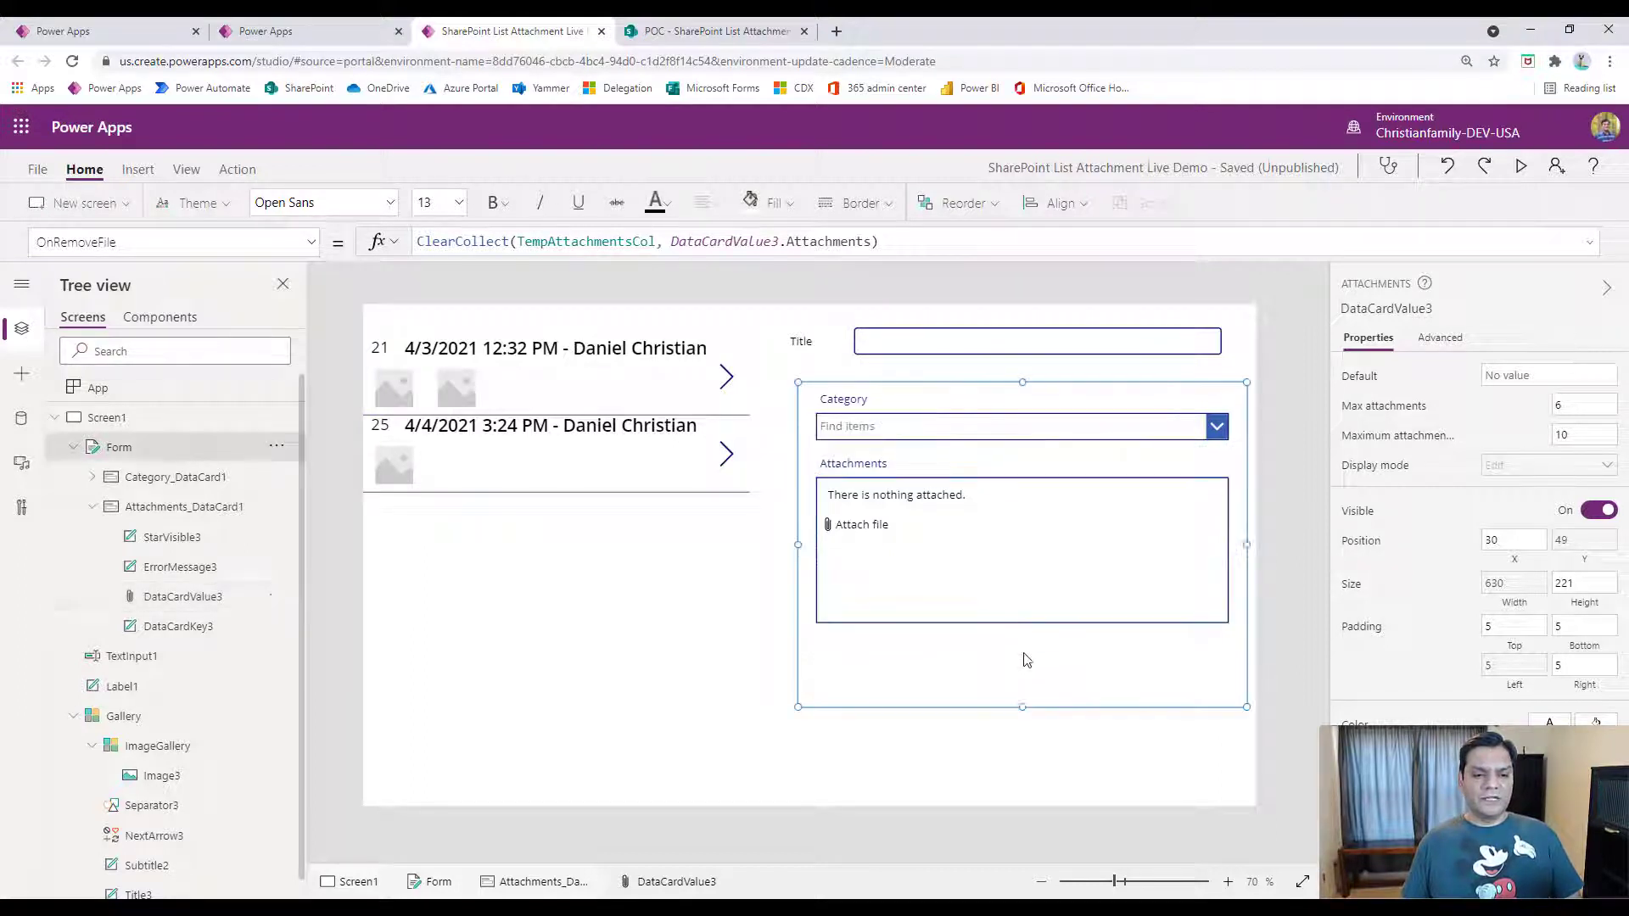
drag(1022, 706, 1022, 643)
click(1008, 701)
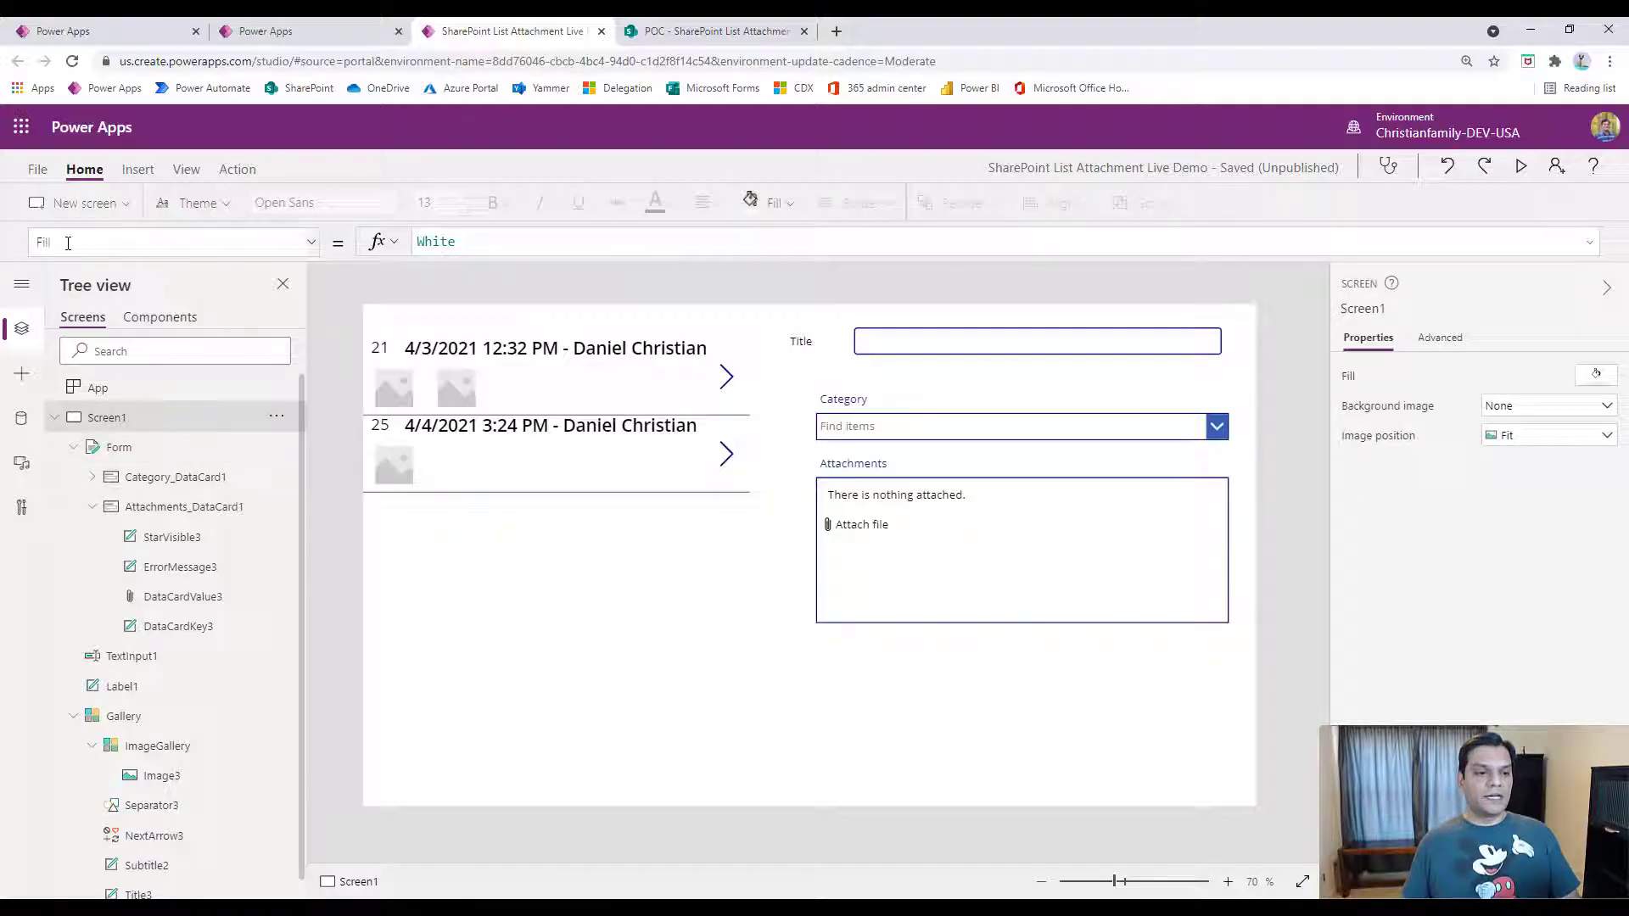
Insert a vertical gallery bound to TempAttachmentsCol and place it below the attachments box, about 640 wide and 234 high.
click(138, 169)
click(532, 205)
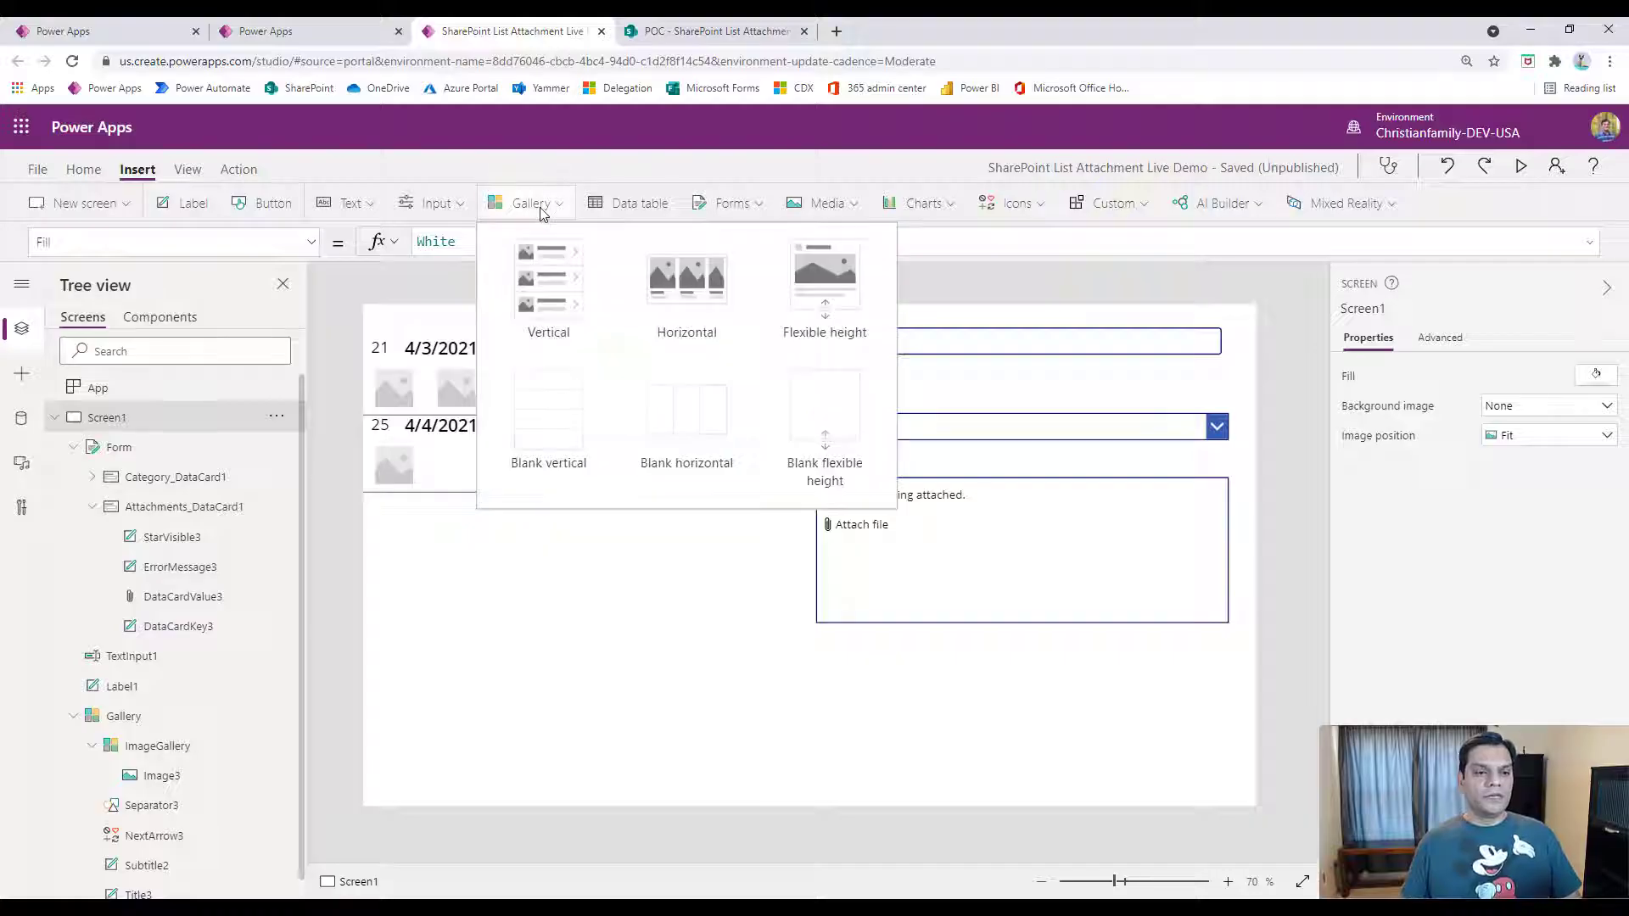
click(536, 253)
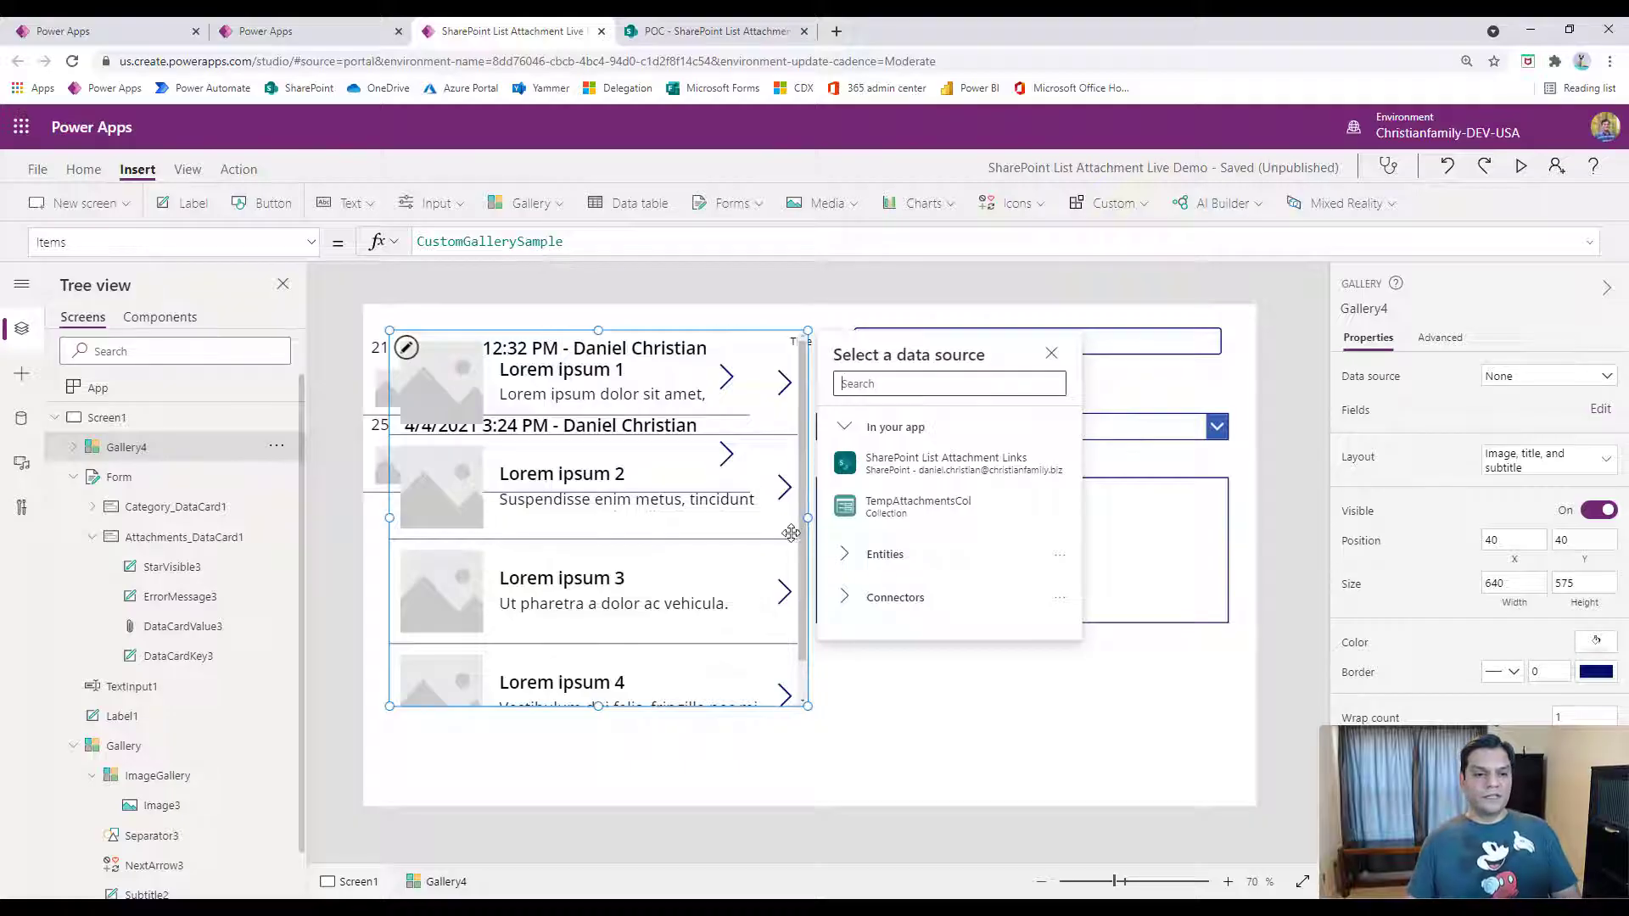
click(890, 507)
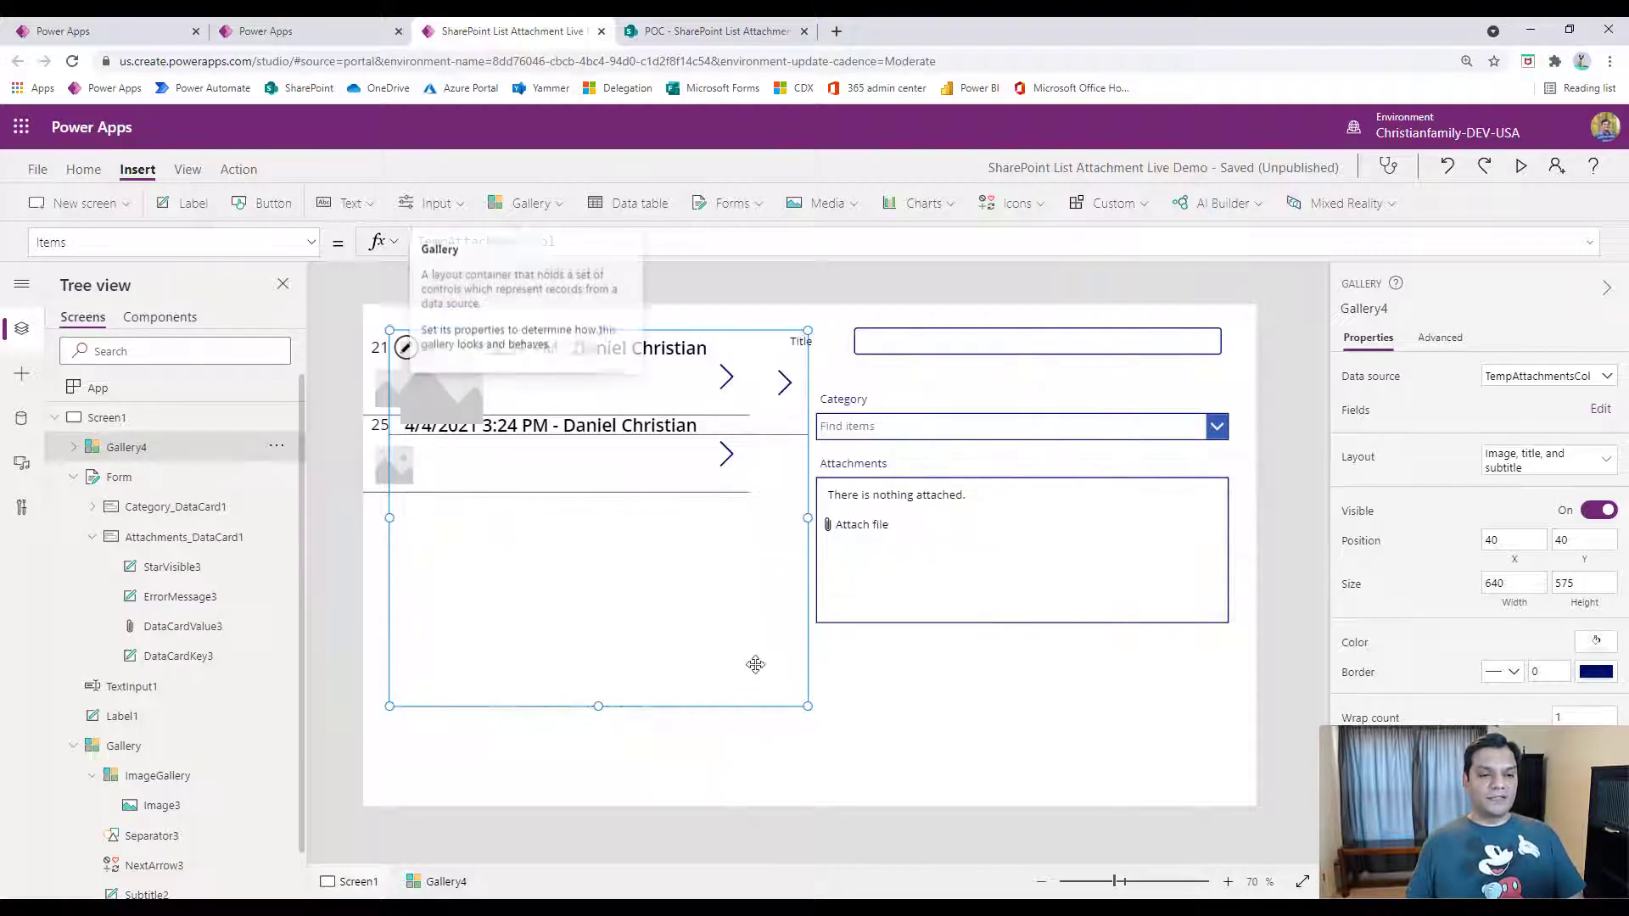
drag(719, 707, 1142, 797)
drag(1022, 421, 989, 651)
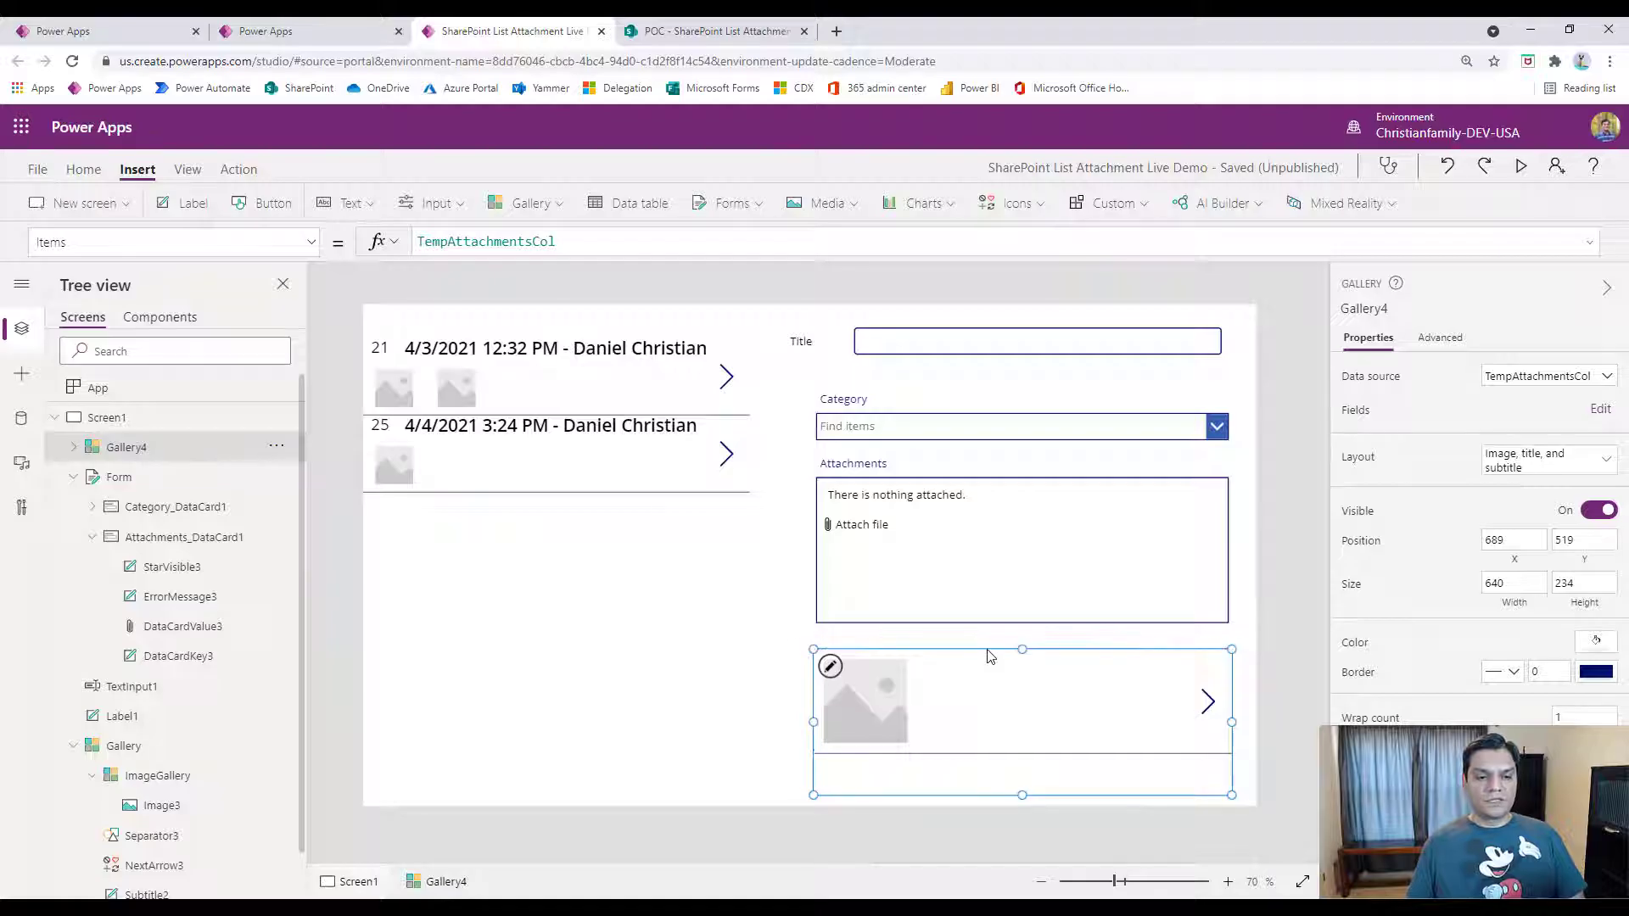
Set the Image property of Image4 in the new attachments gallery to ThisItem.Value.
click(905, 694)
click(1006, 713)
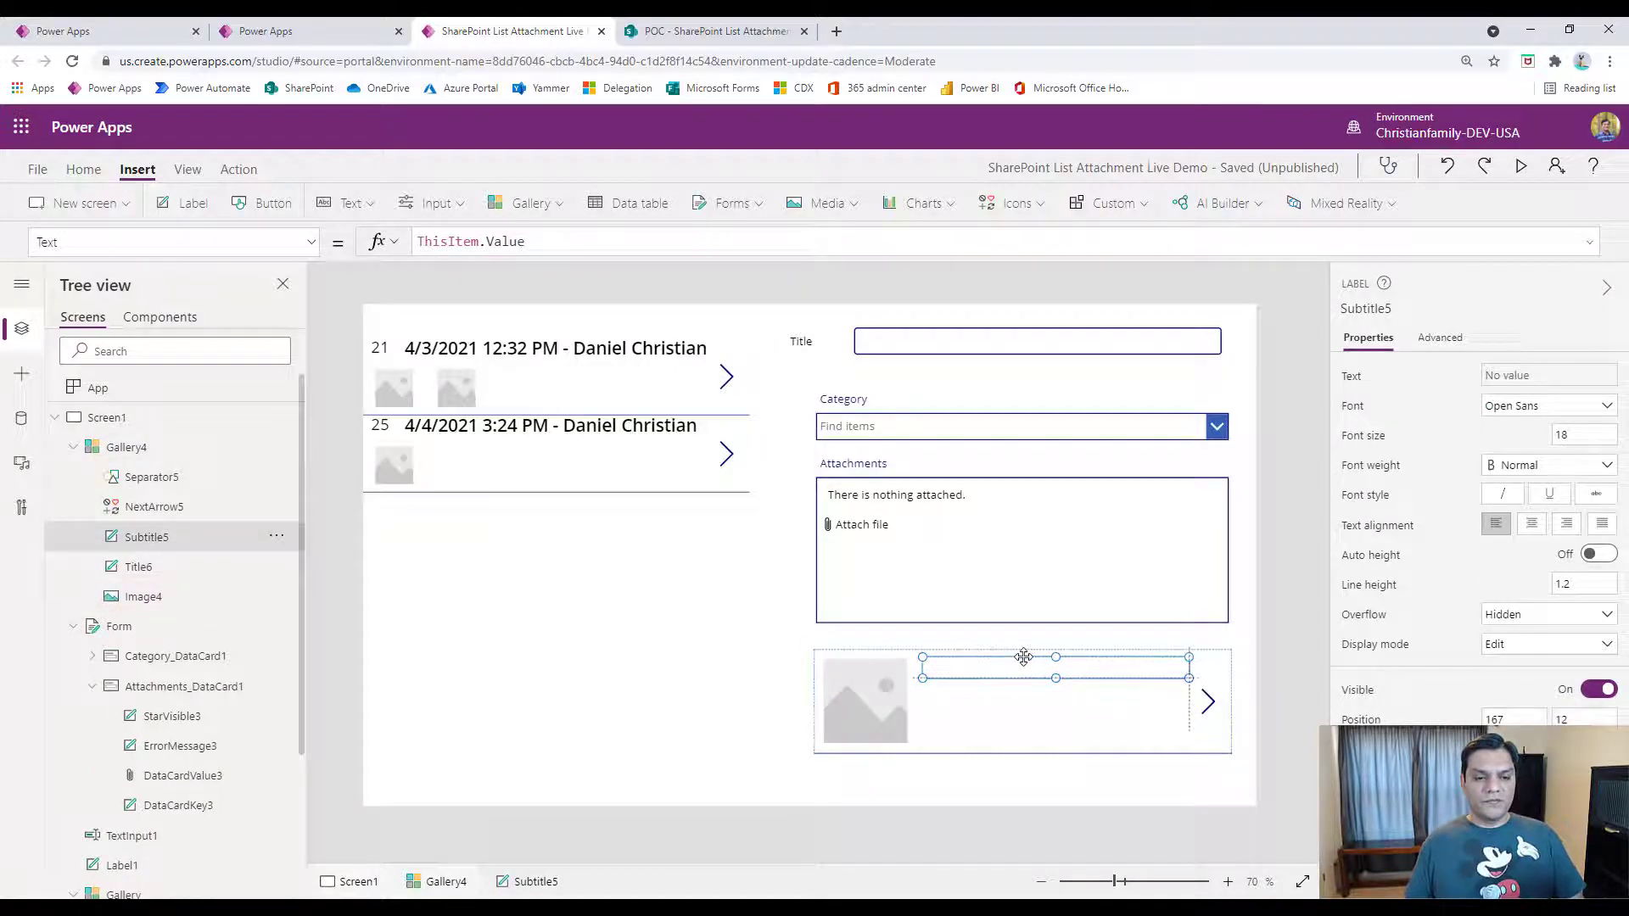
click(870, 720)
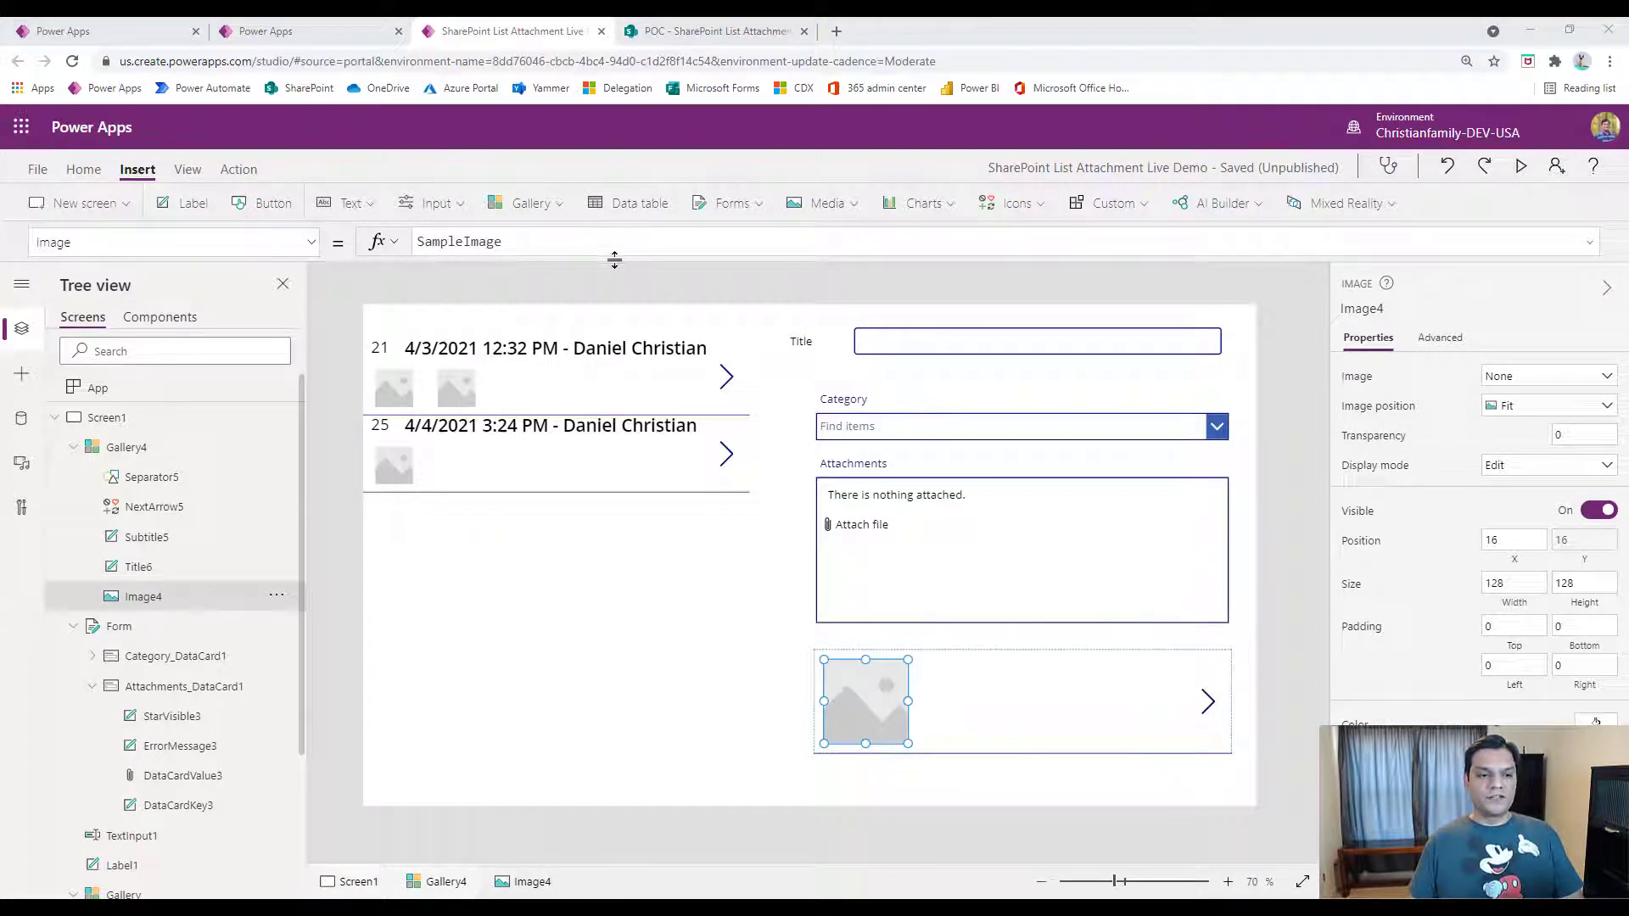
click(465, 242)
click(1102, 776)
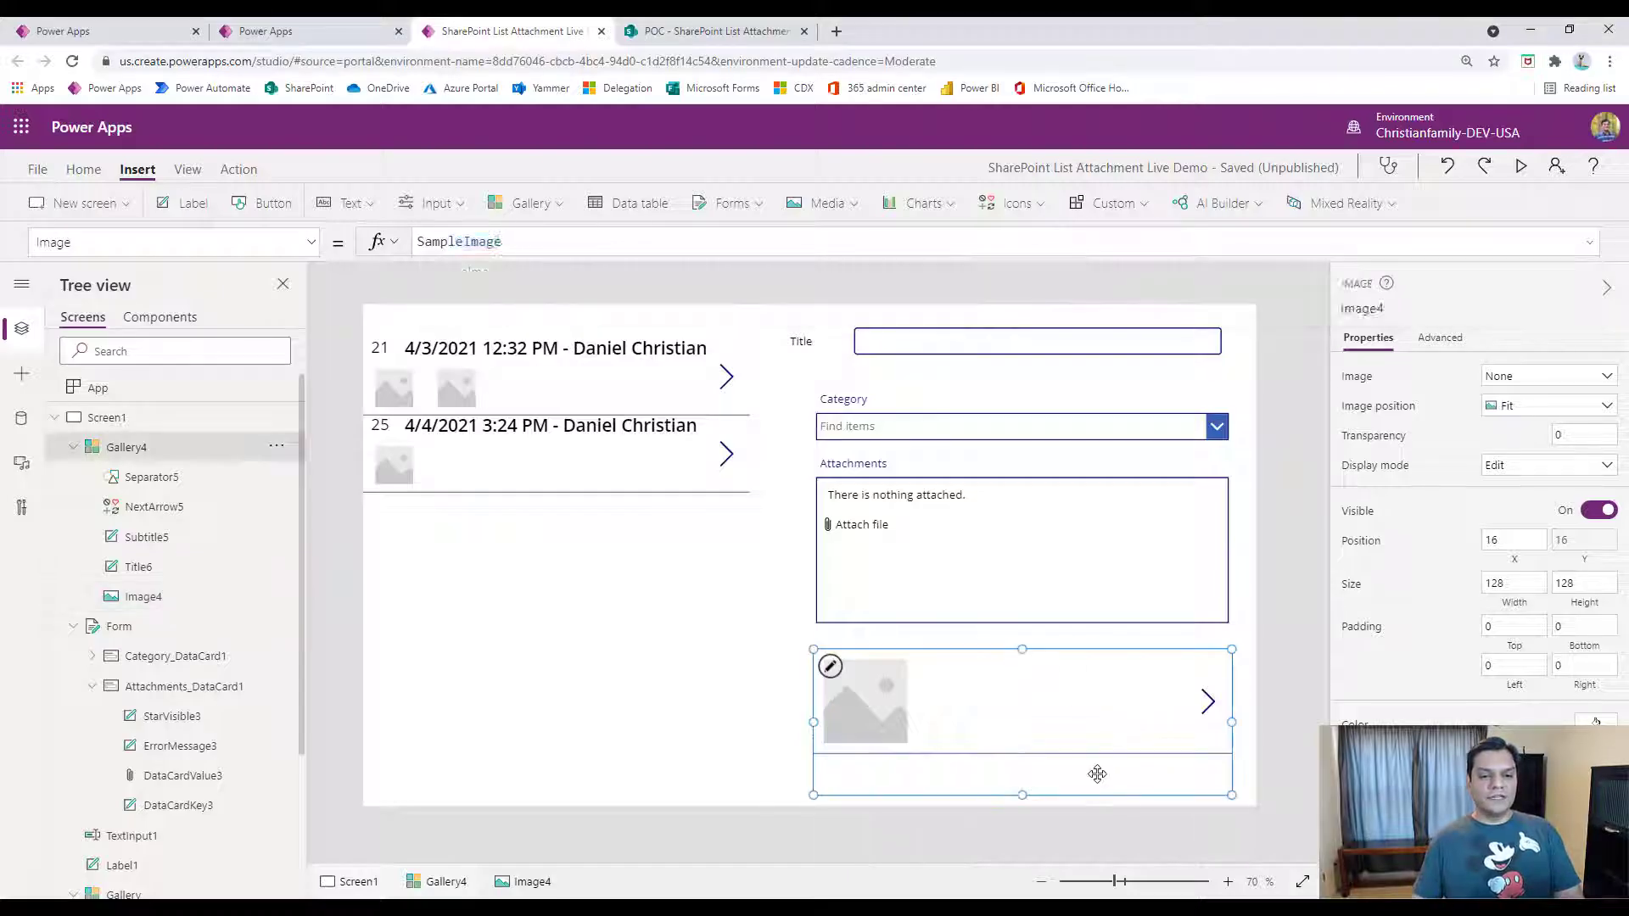
click(1005, 677)
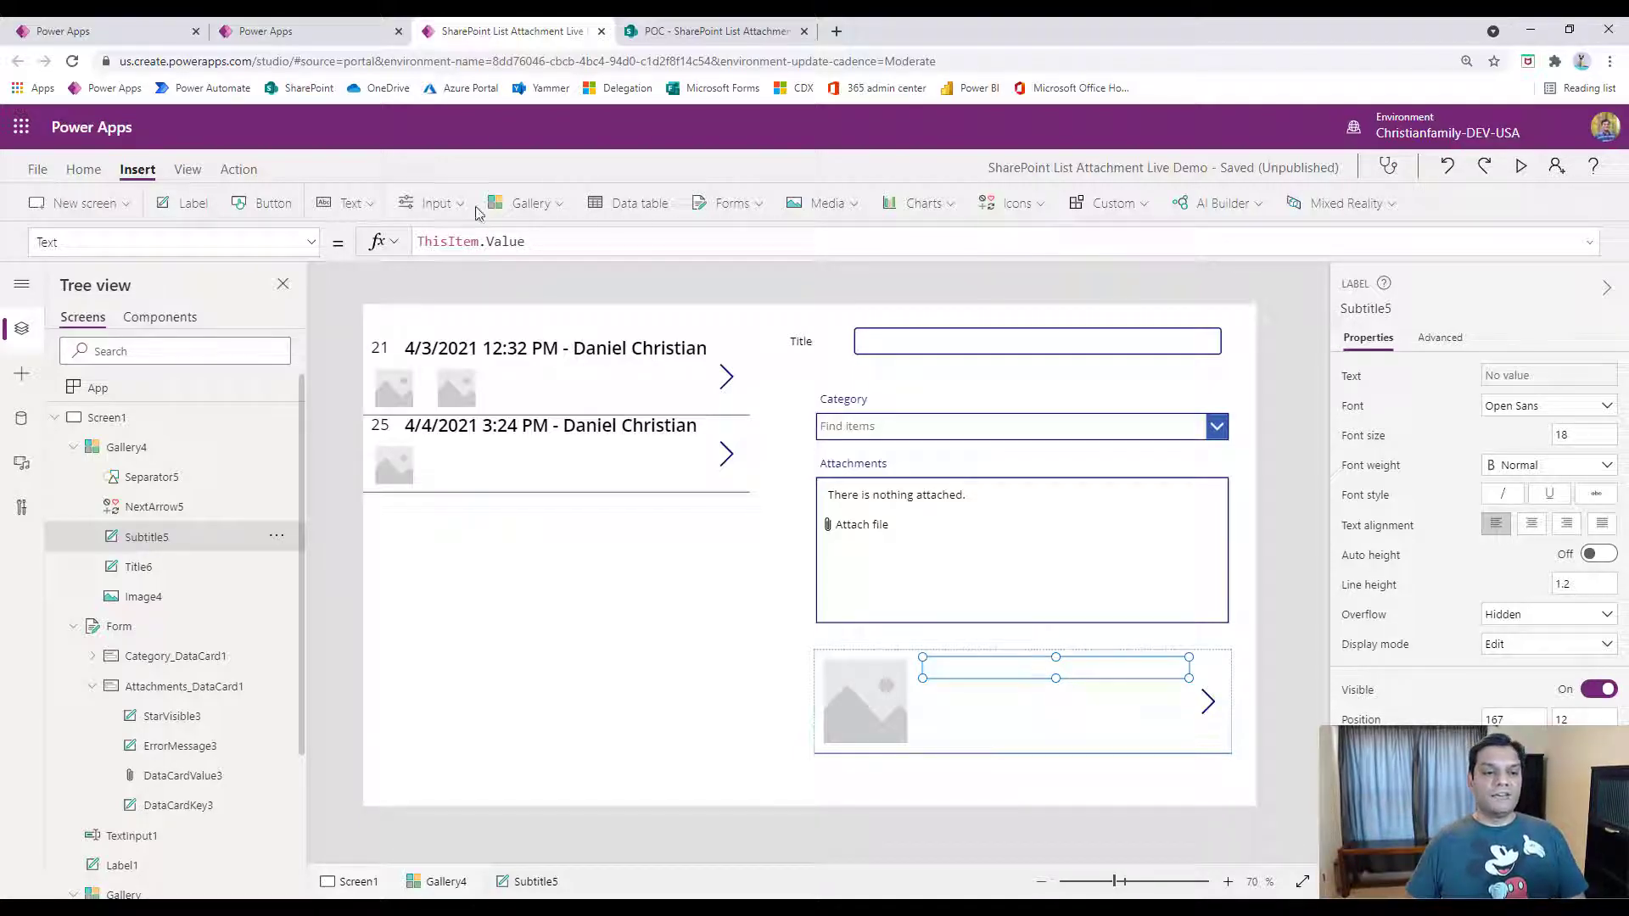
click(848, 718)
double_click(535, 243)
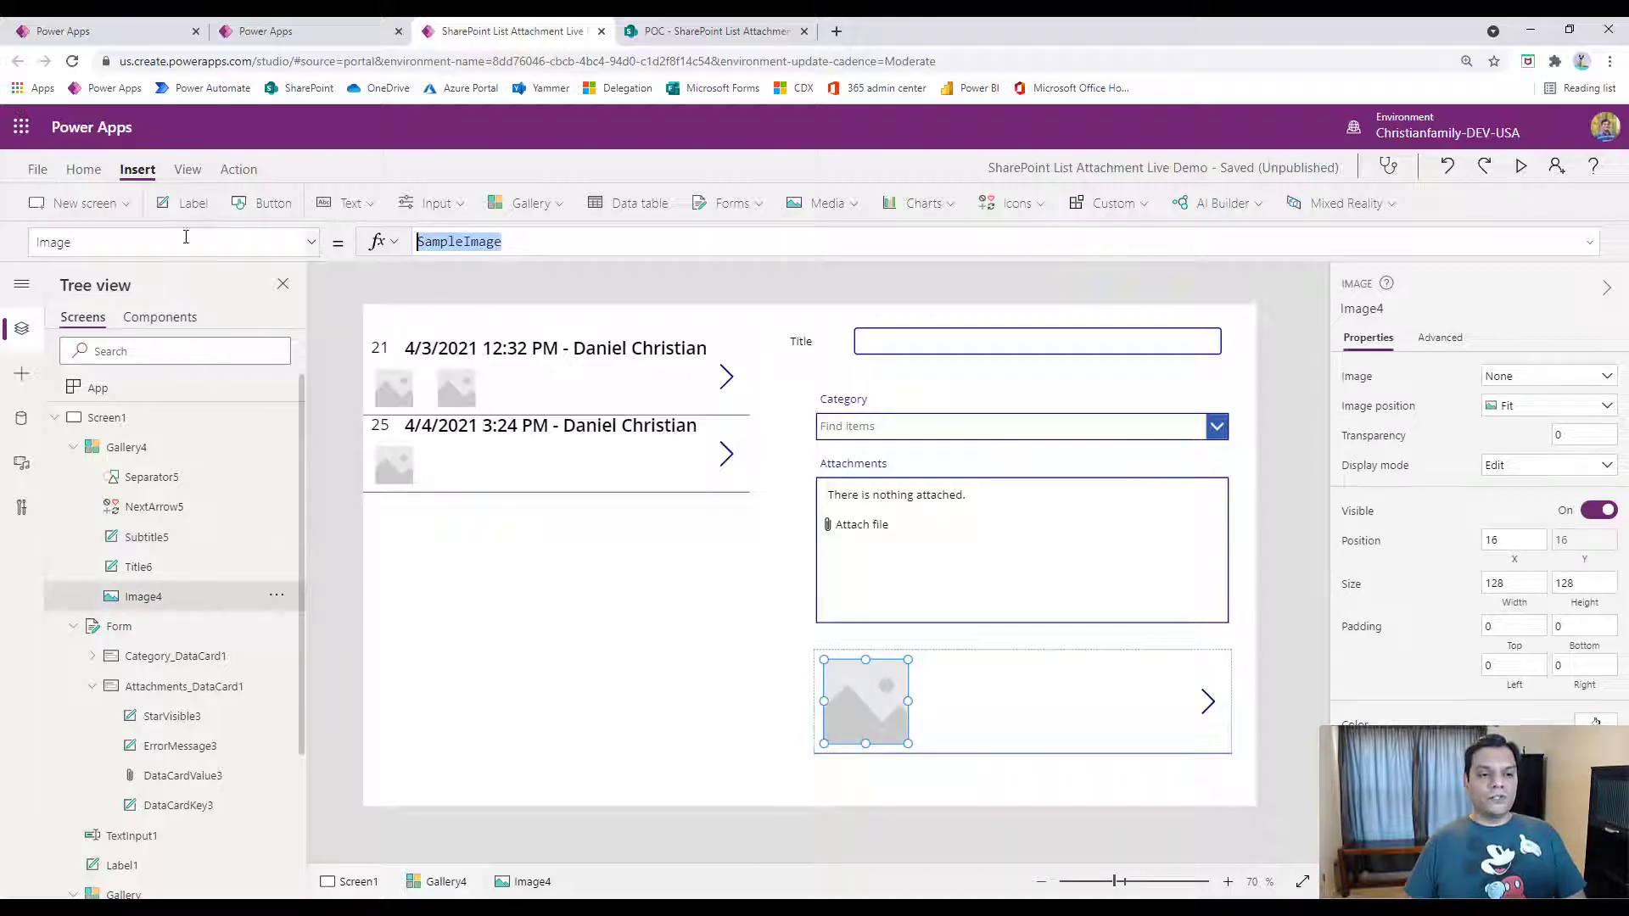
text(Thi)
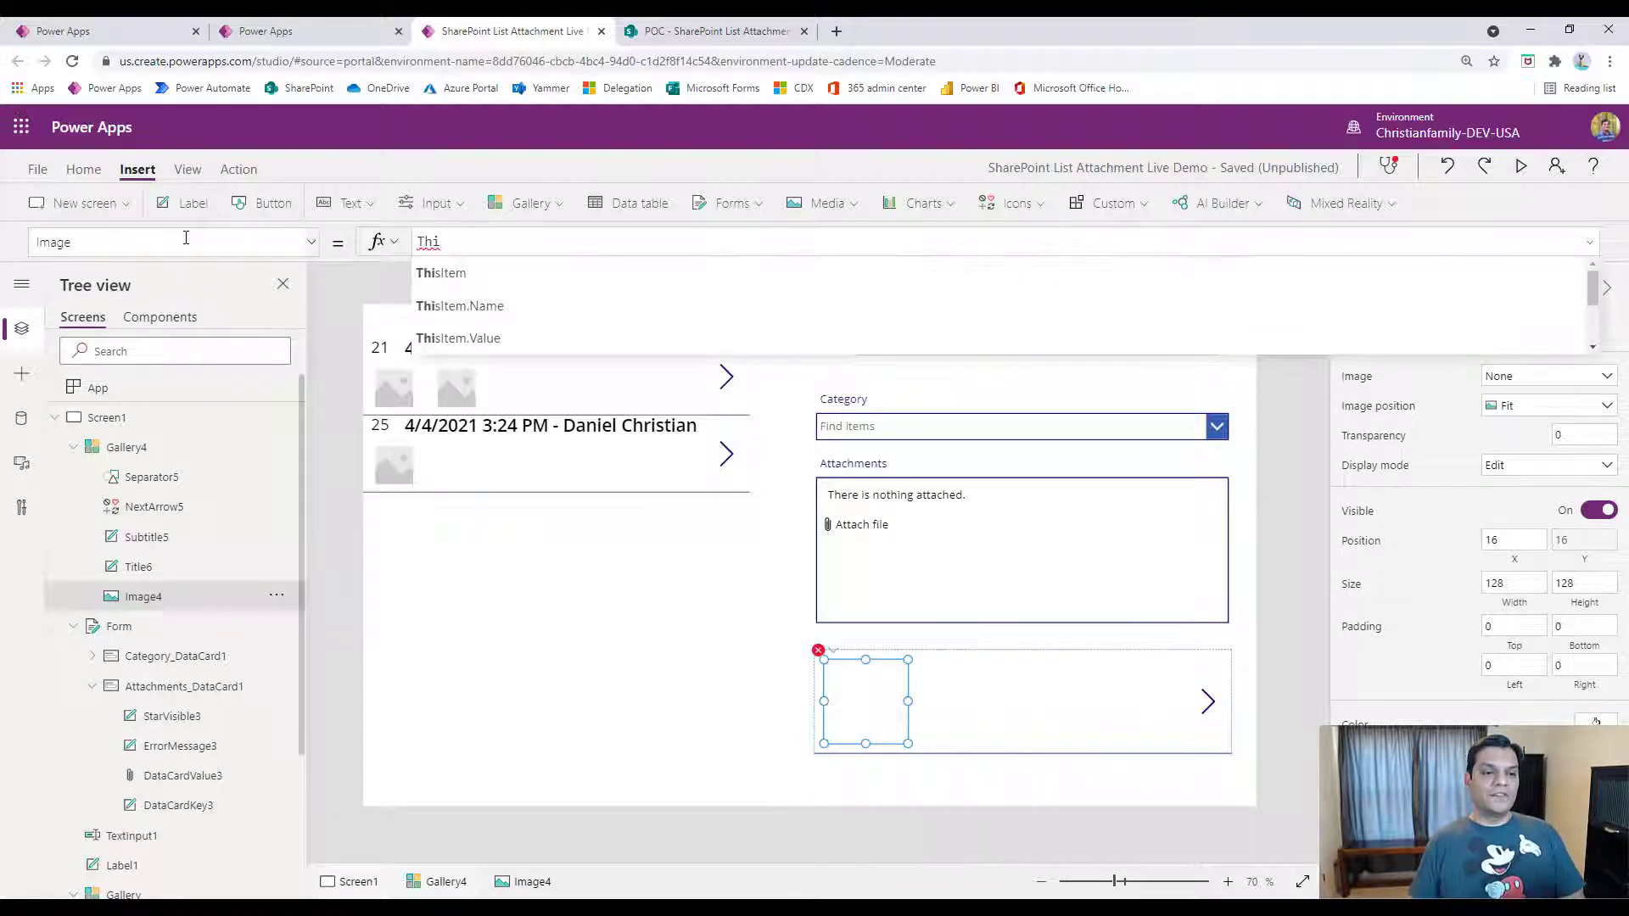
key(Down)
key(Down)
key(Return)
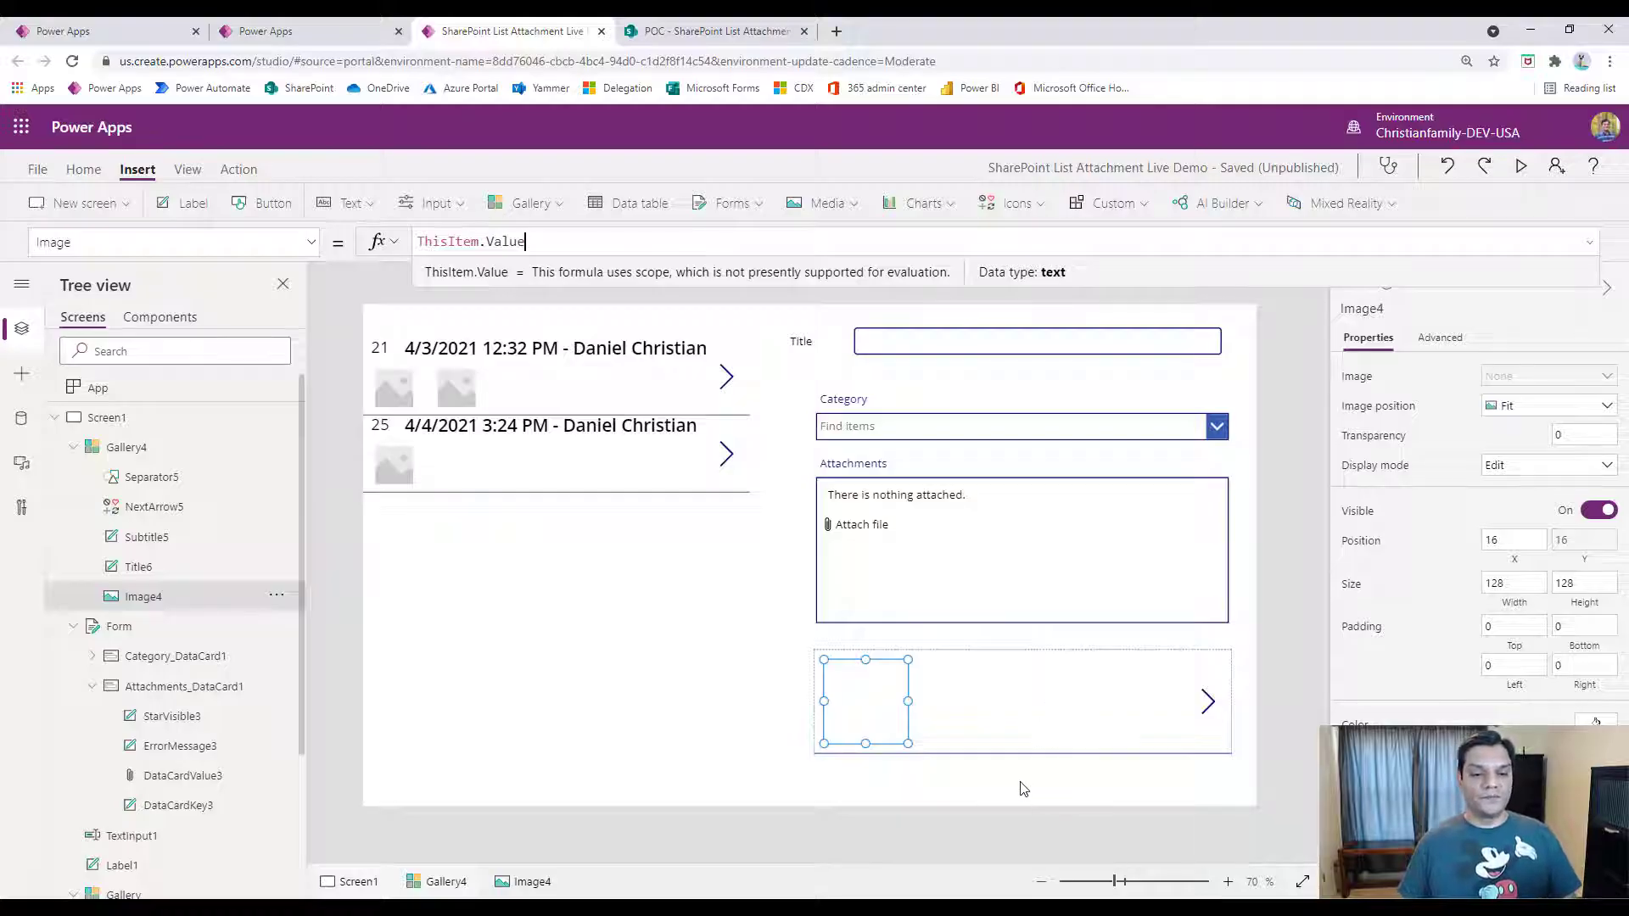
Delete the next-arrow icon from the new attachments gallery below the form.
click(1159, 721)
click(1205, 696)
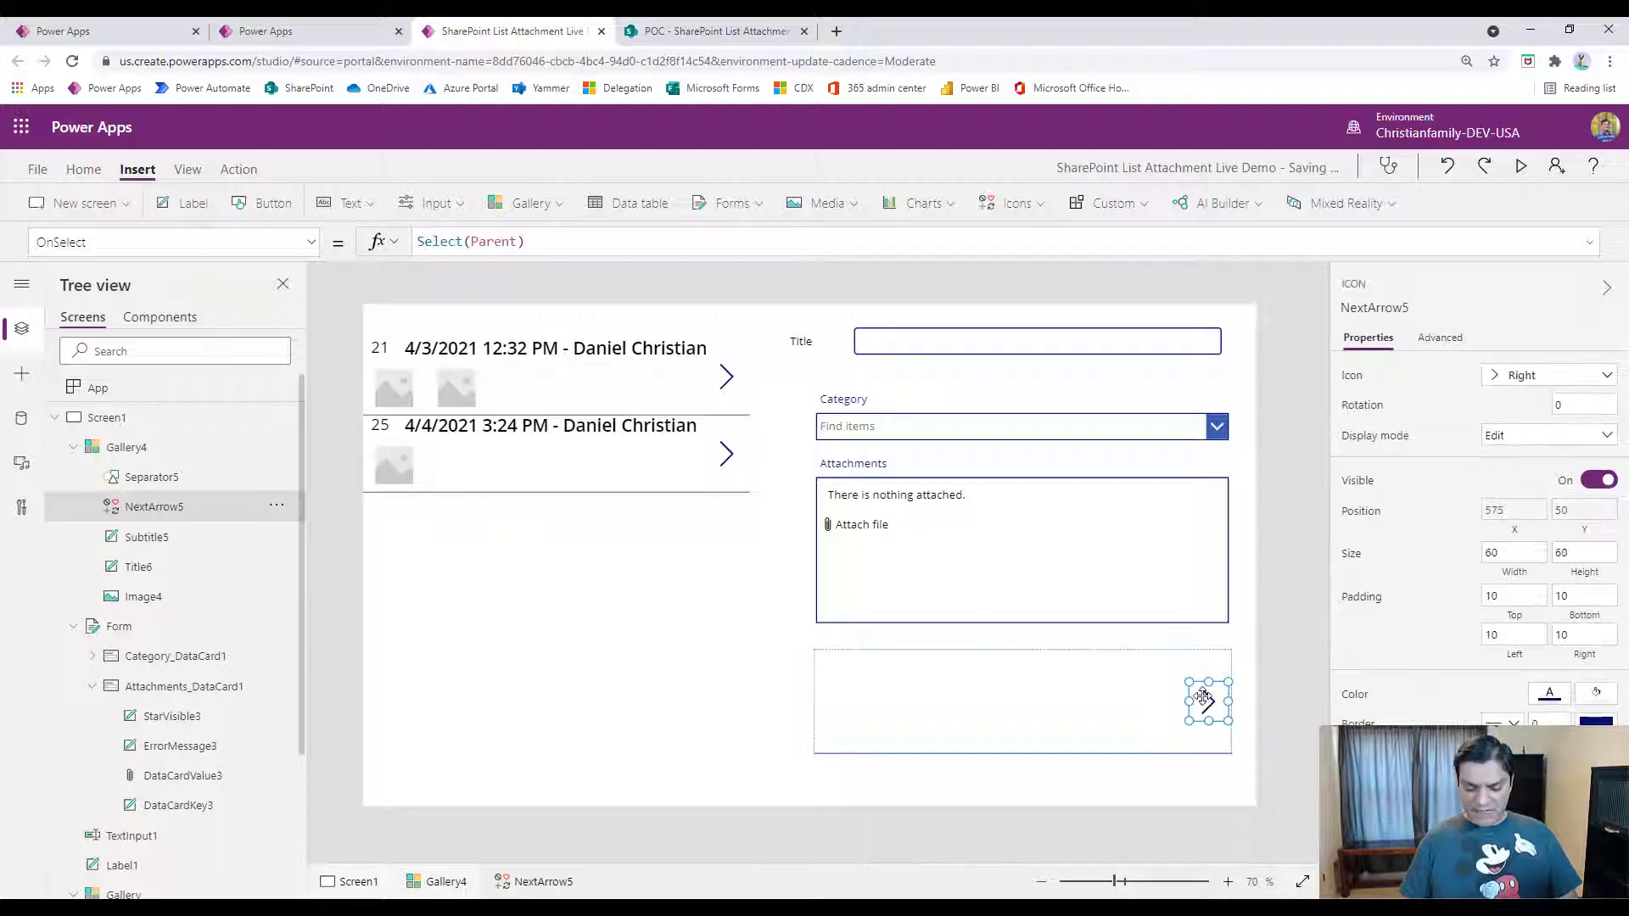
key(Delete)
Shrink Image4 in the attachments gallery to about 103 wide and 64 high.
click(887, 683)
click(847, 682)
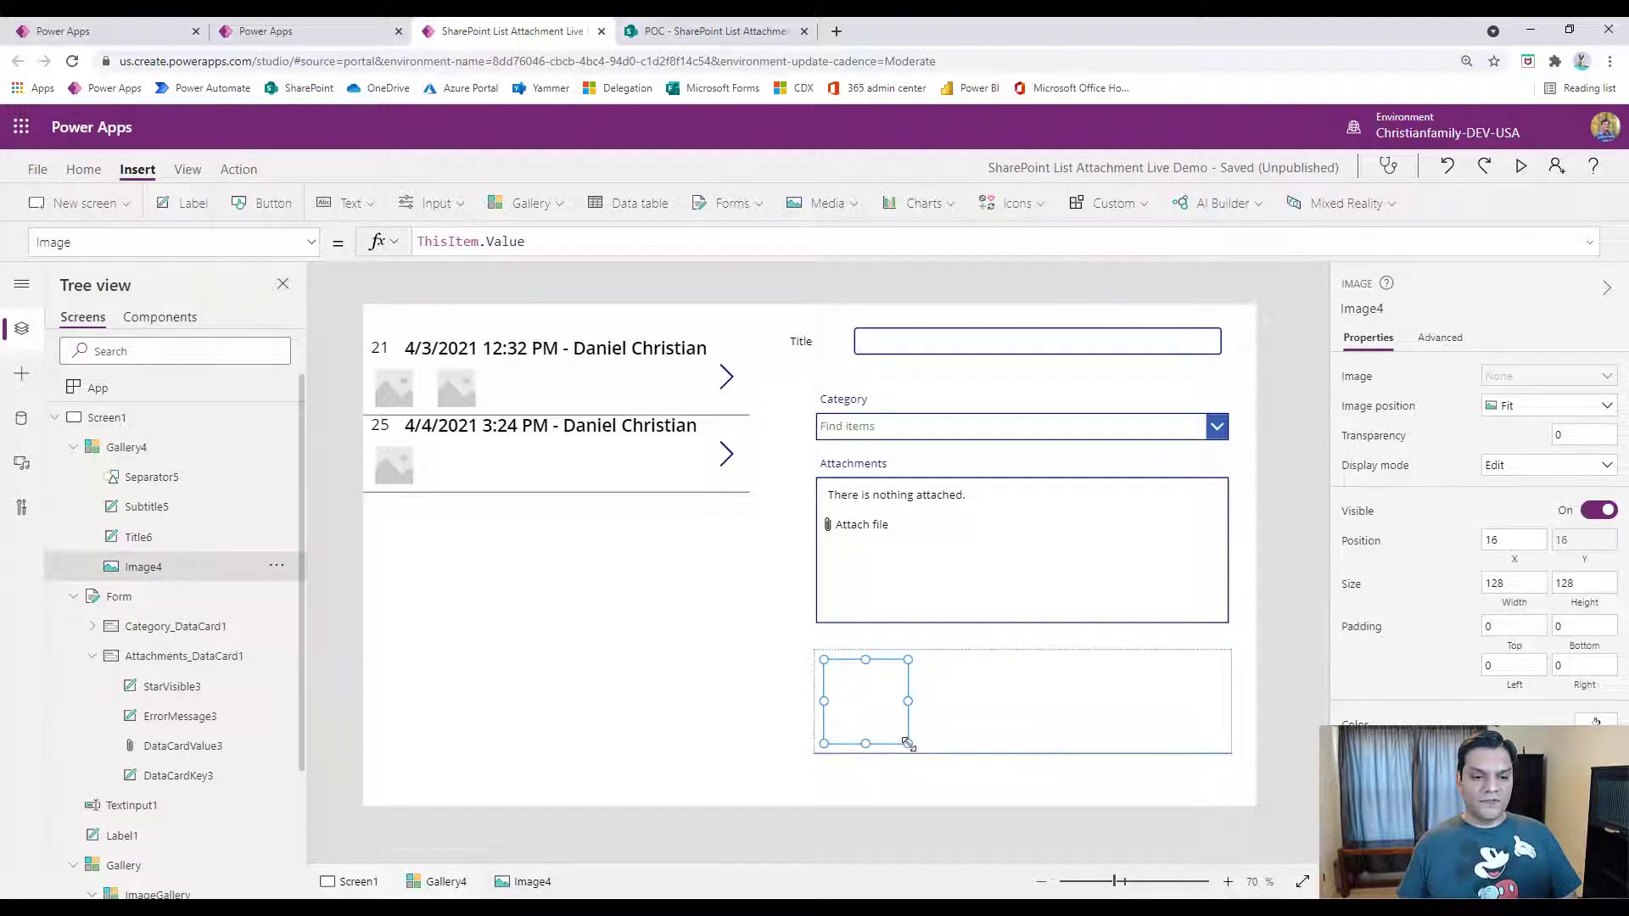
drag(908, 744, 840, 677)
click(967, 691)
click(841, 697)
click(967, 675)
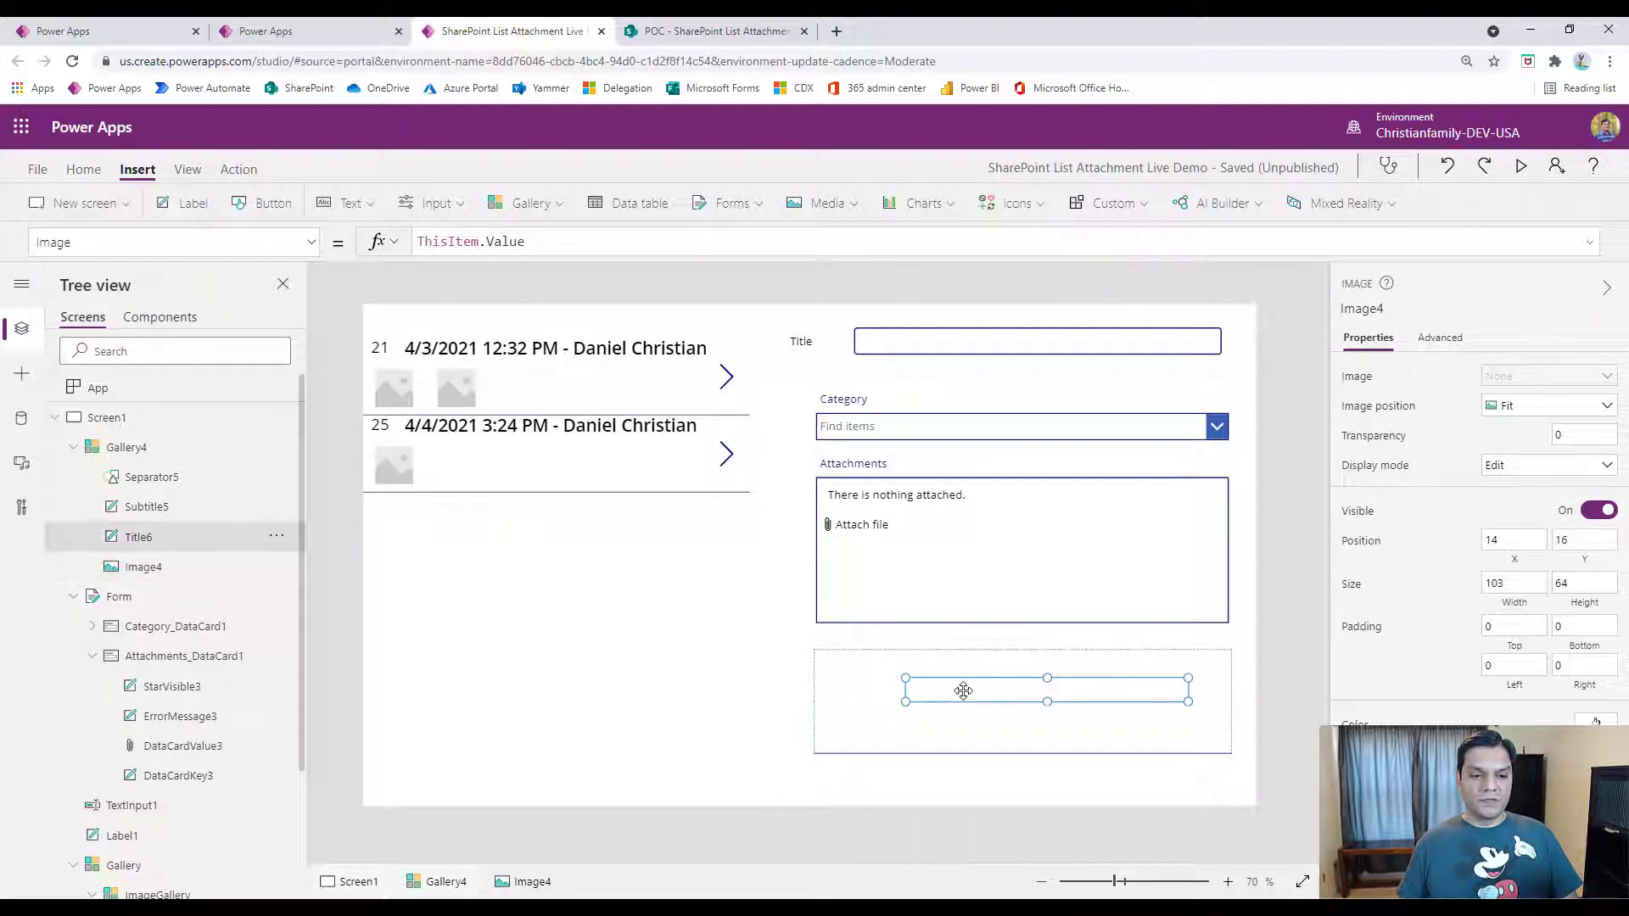
Shorten the attachments gallery from its lower edge so it fits the smaller image, and save the app.
click(973, 747)
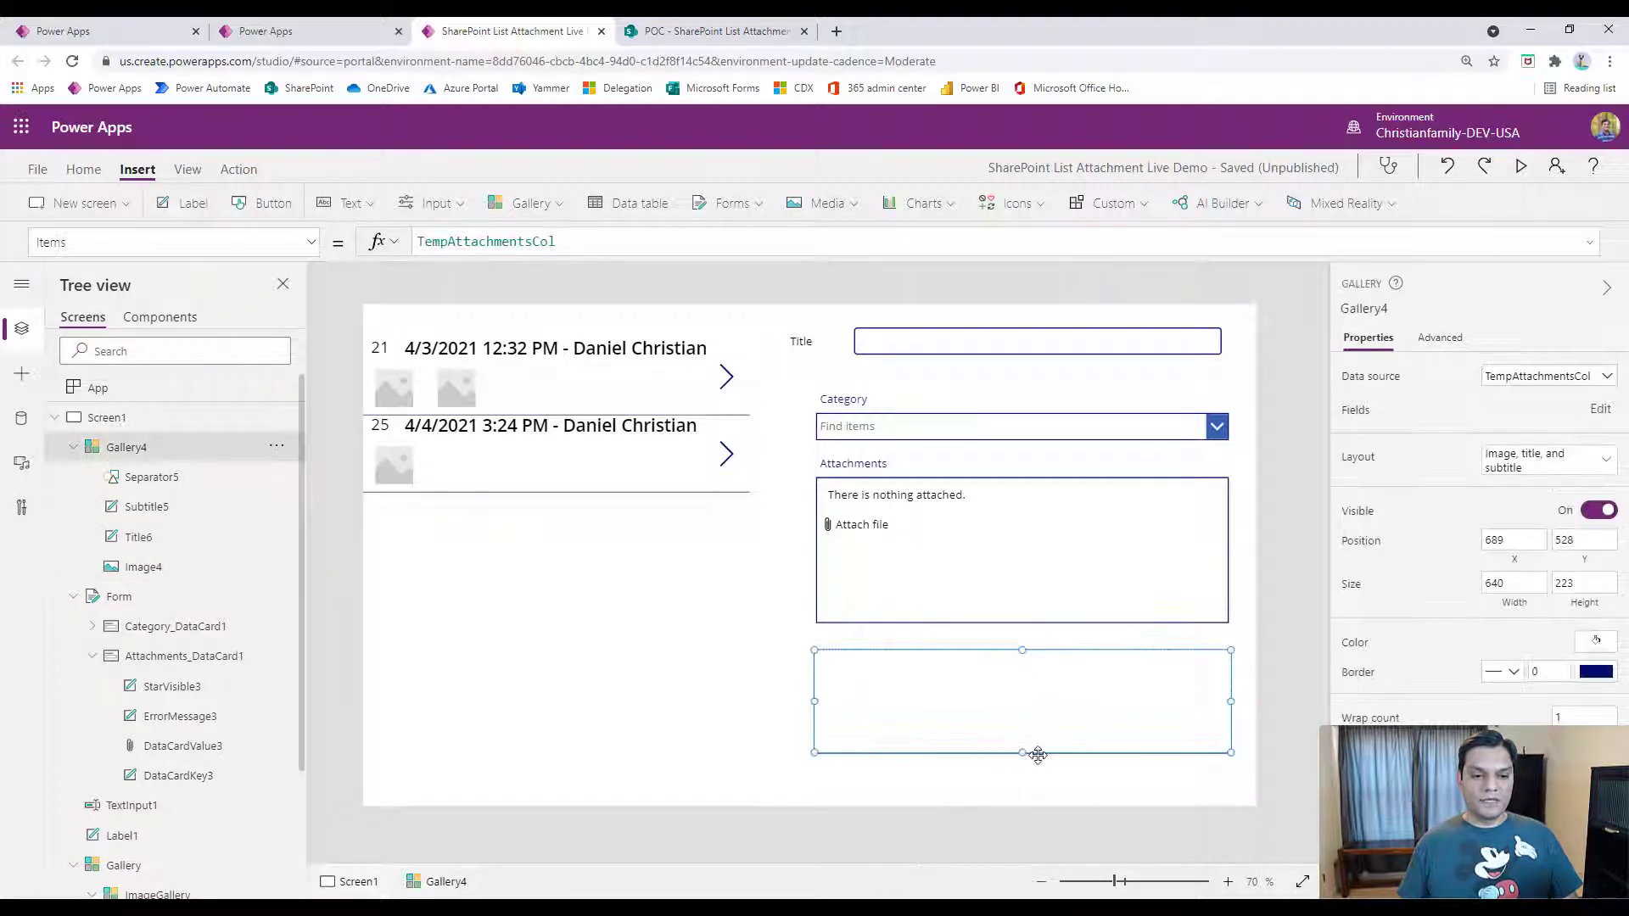
drag(1022, 750, 1022, 712)
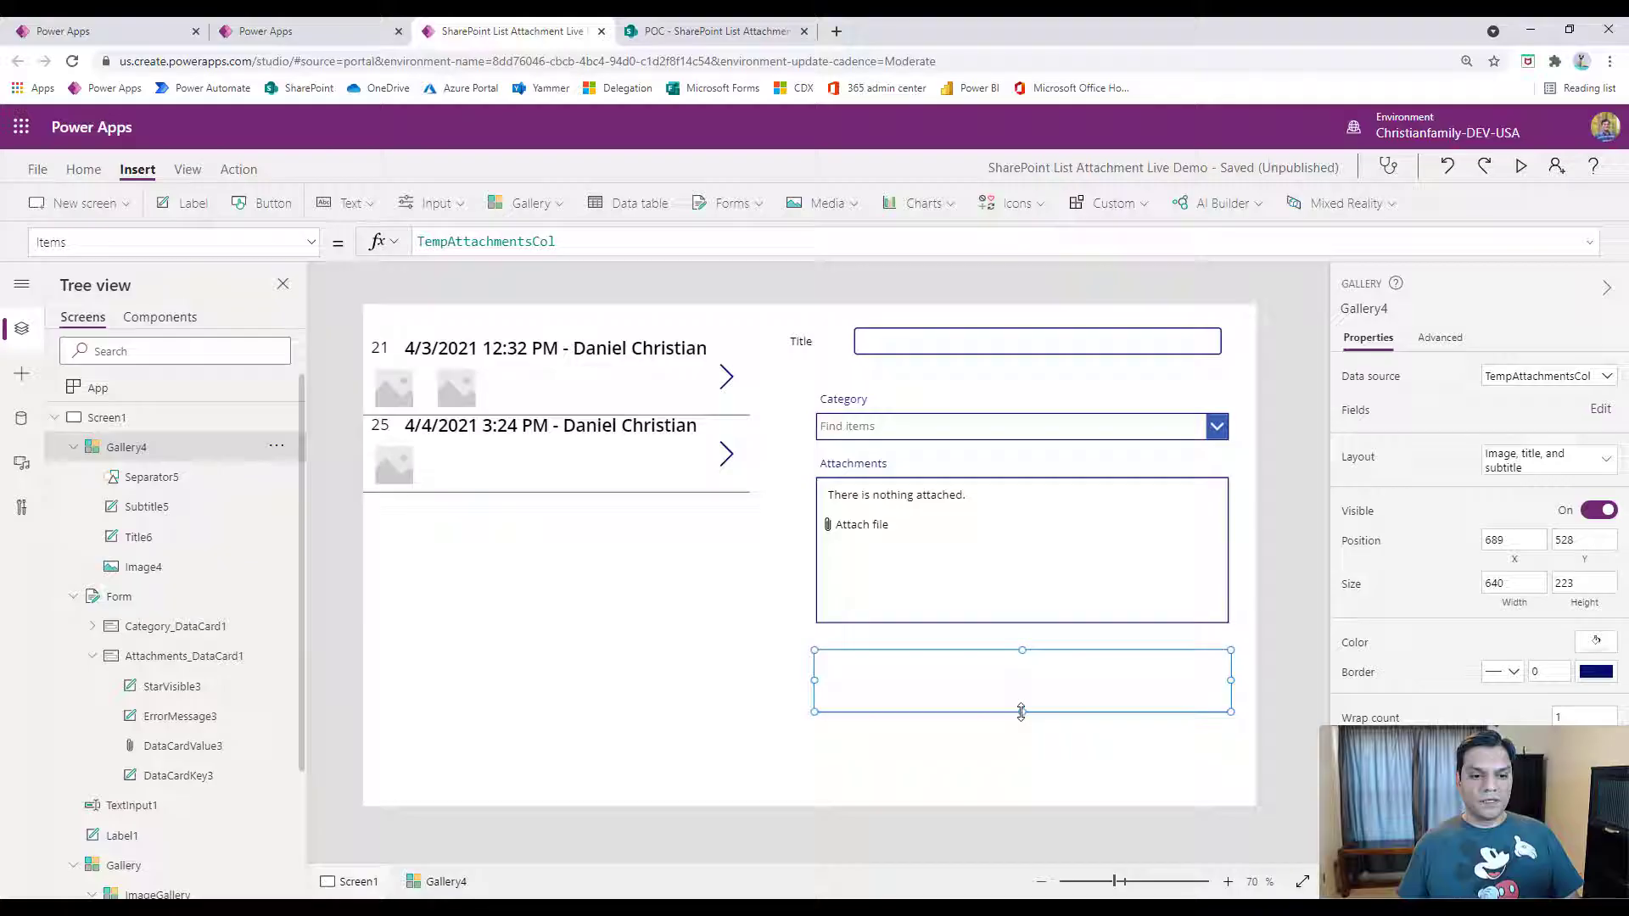
click(37, 169)
click(227, 419)
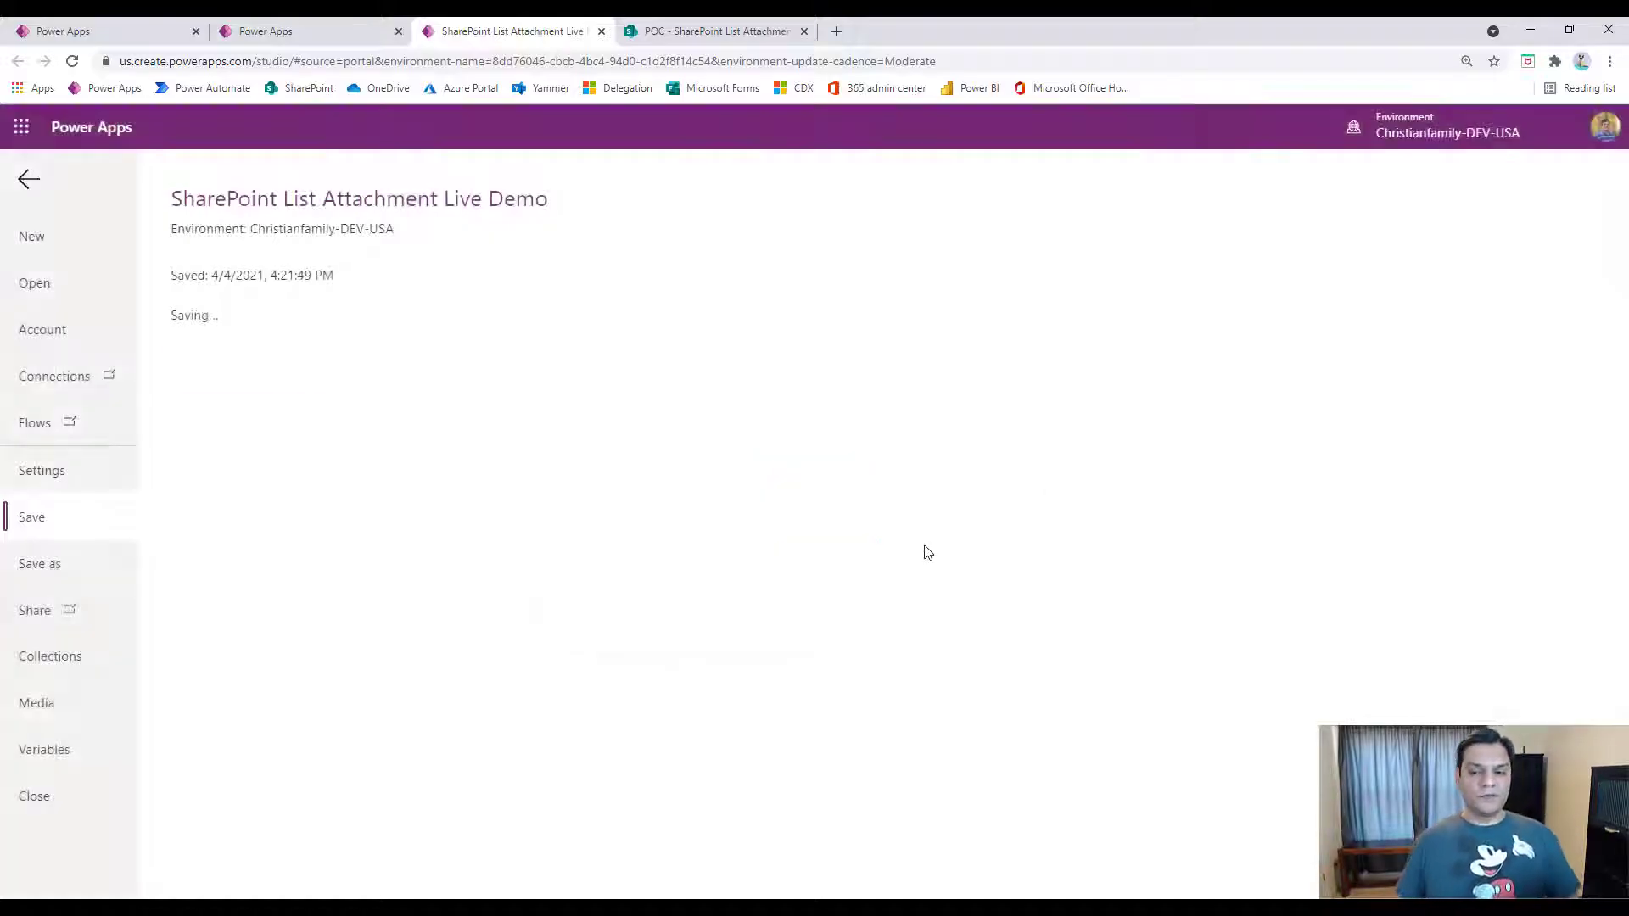
click(29, 180)
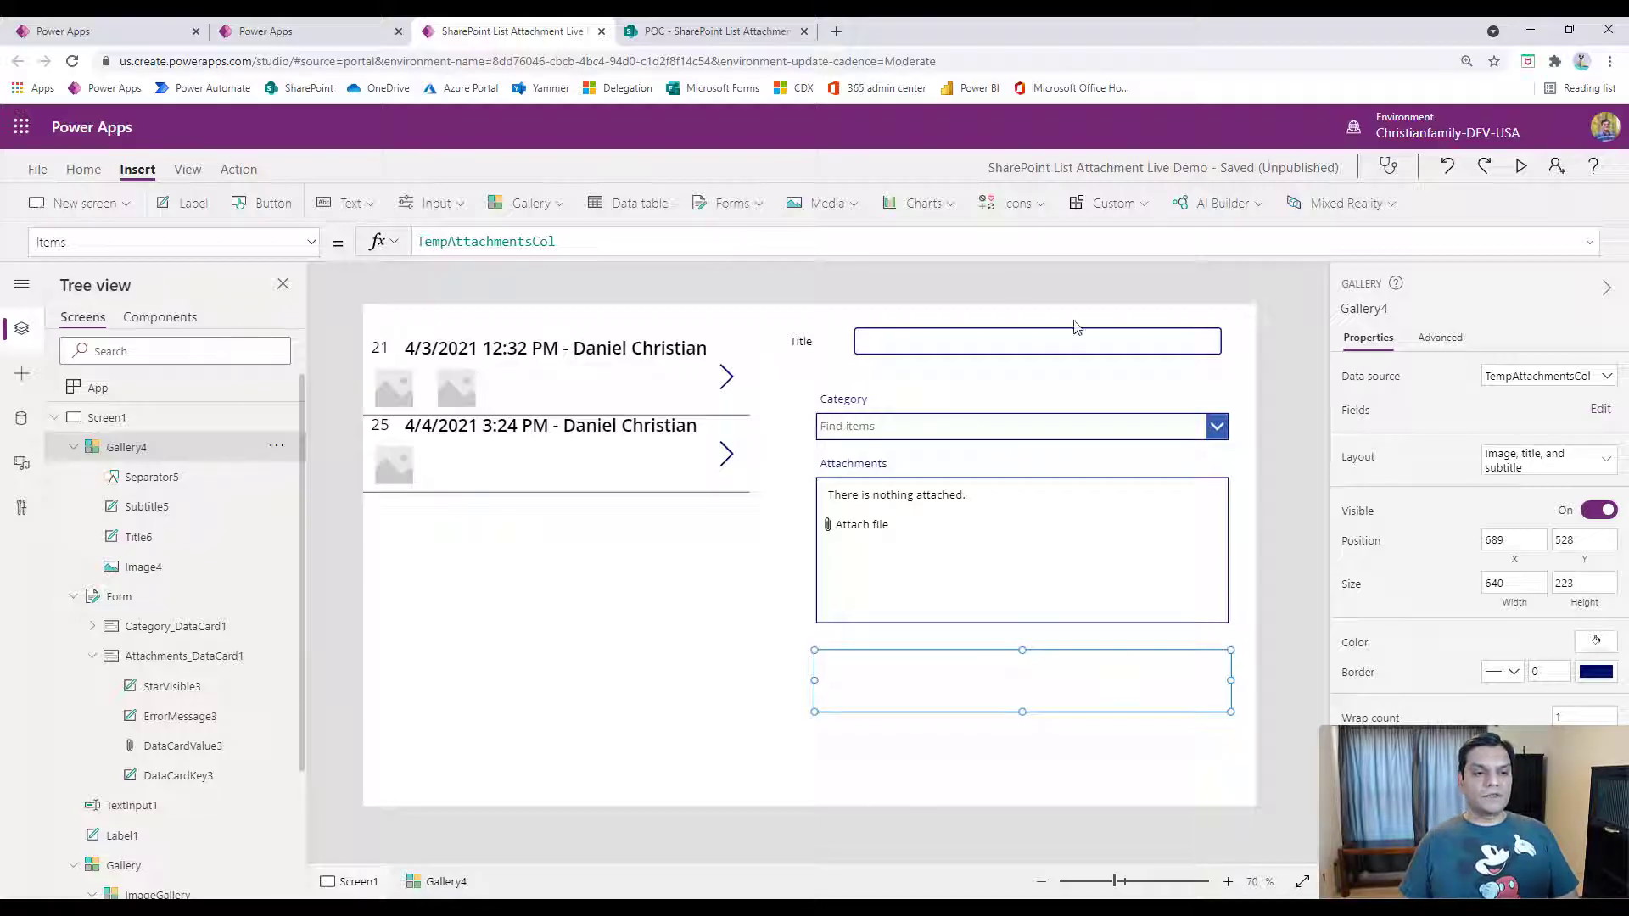
Move NextArrow3 in the main list gallery up to the top edge of the item row, at about X 531, Y 0.
click(620, 402)
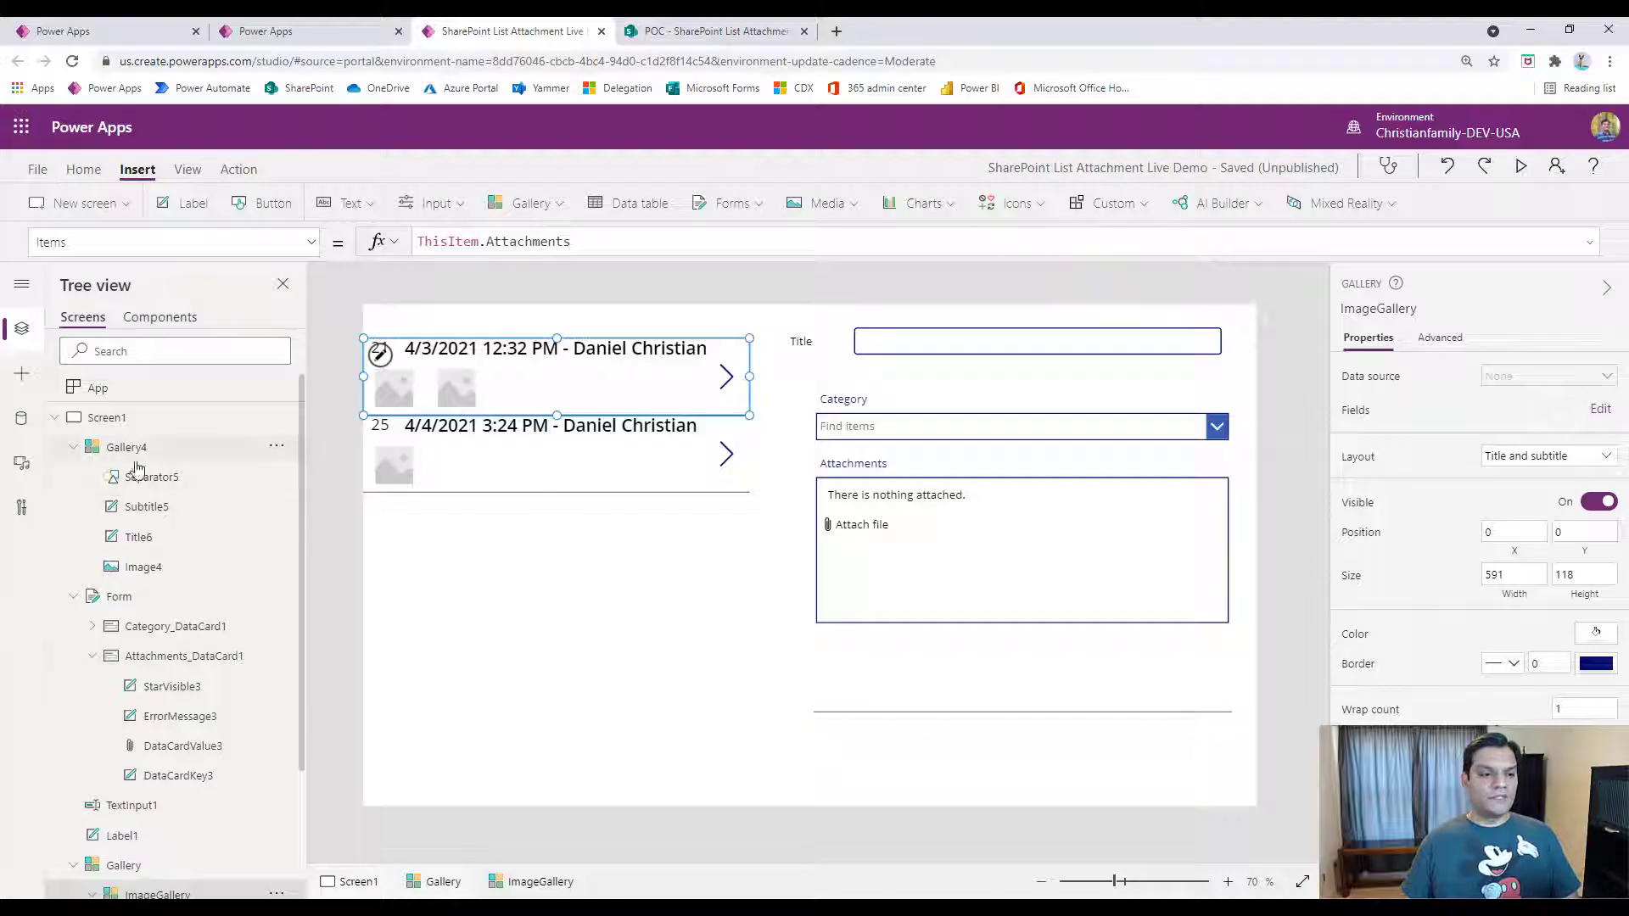
click(119, 865)
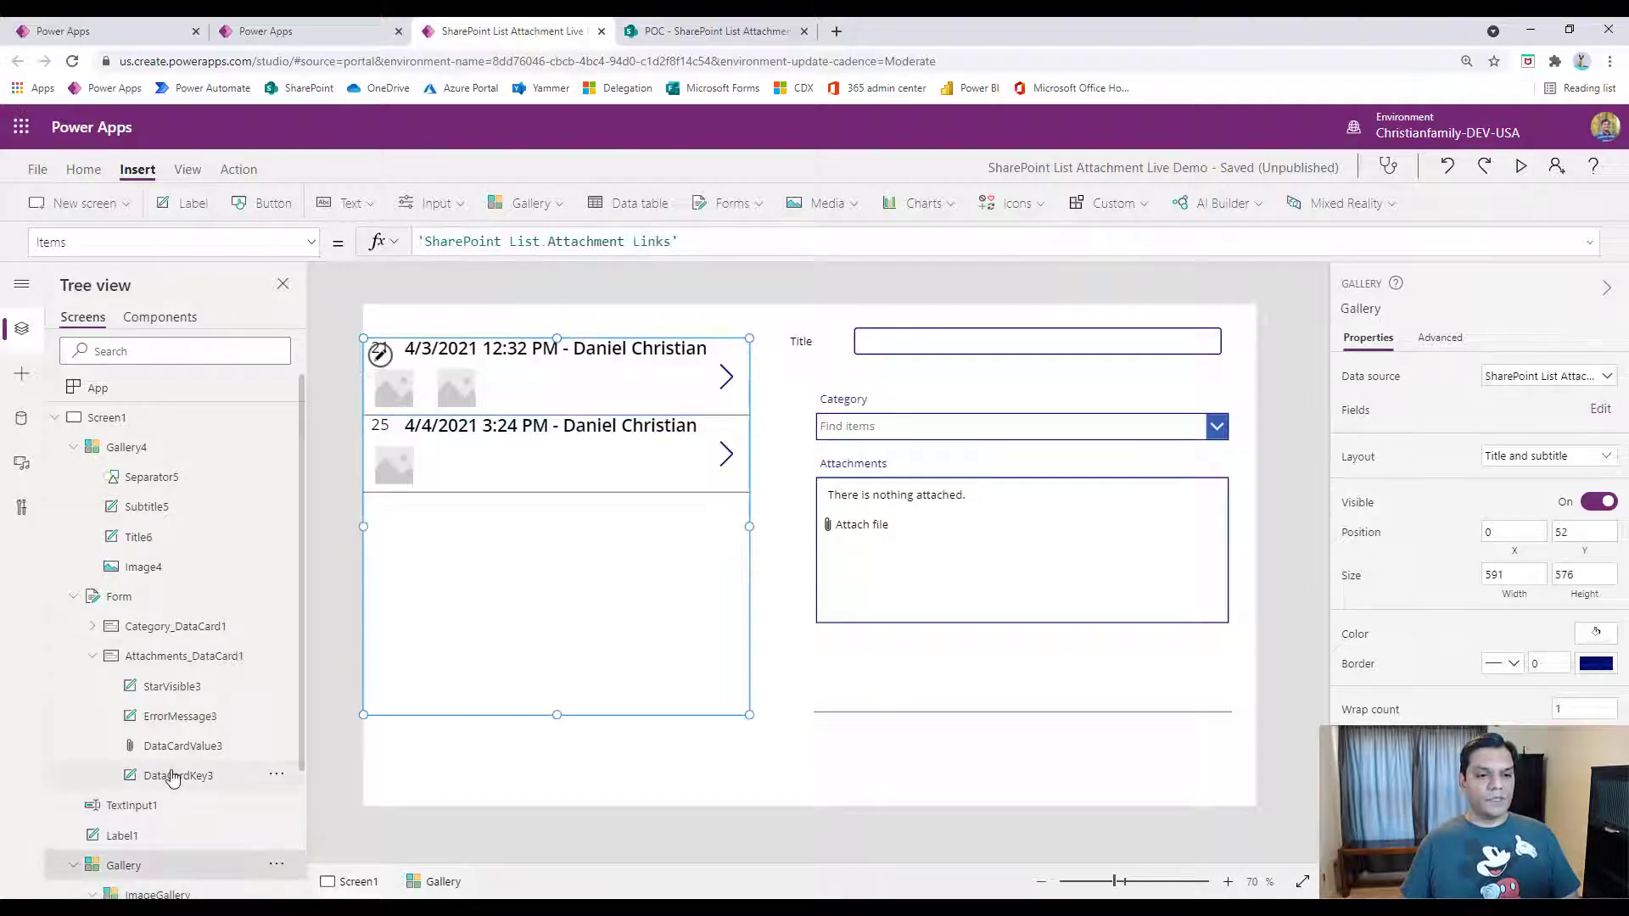
scroll(170, 789, down, 2)
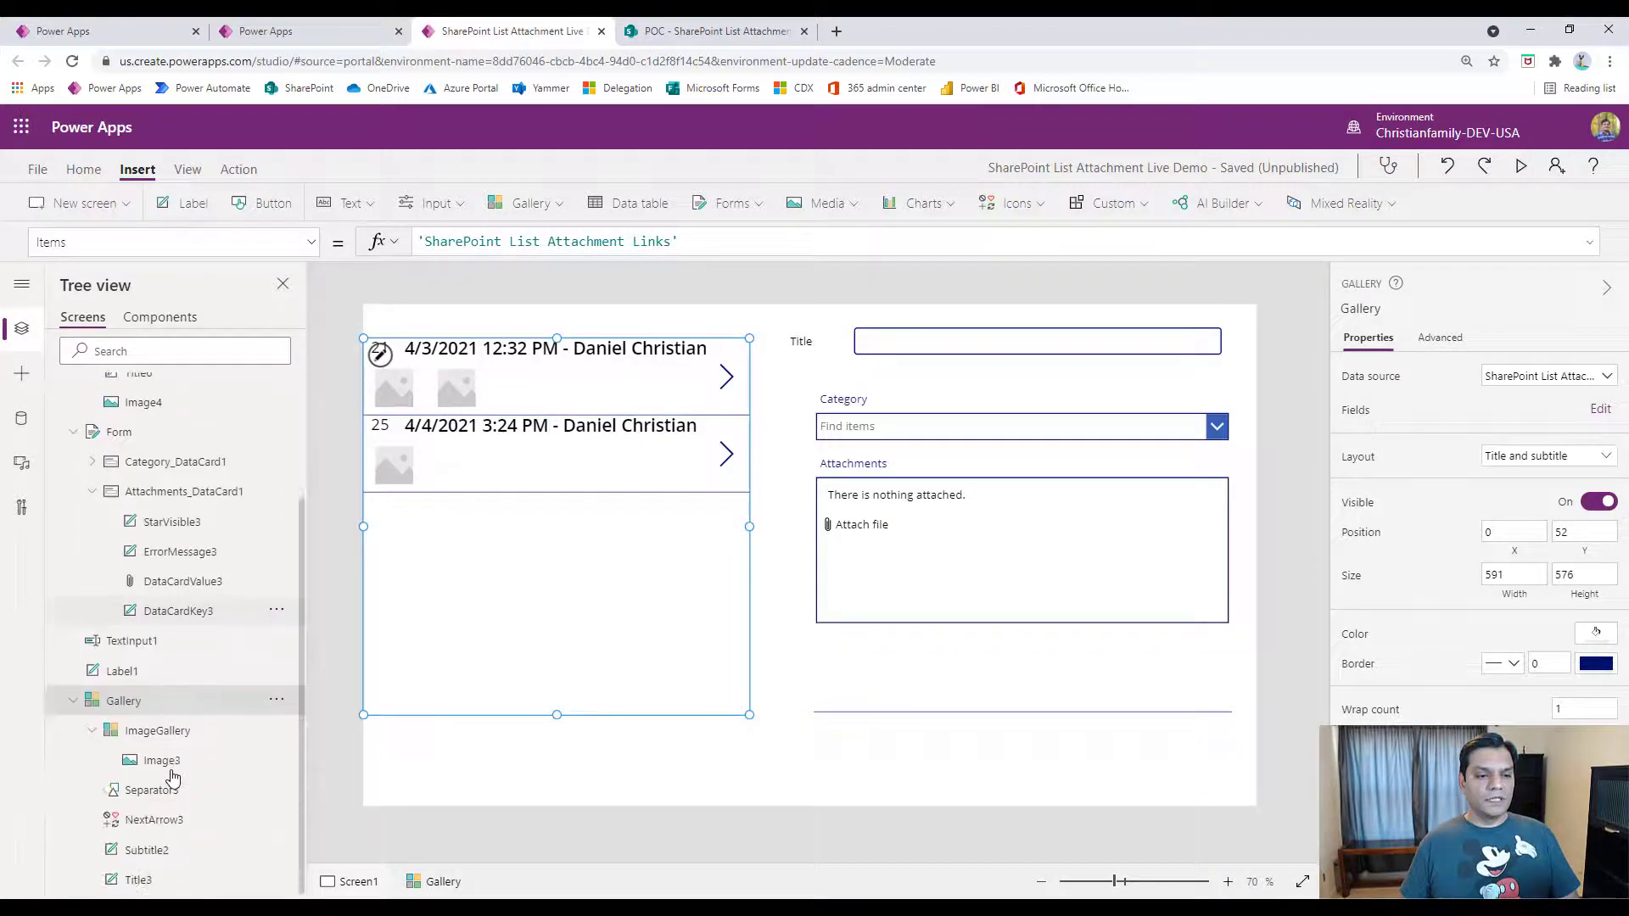
click(176, 830)
drag(727, 378, 729, 357)
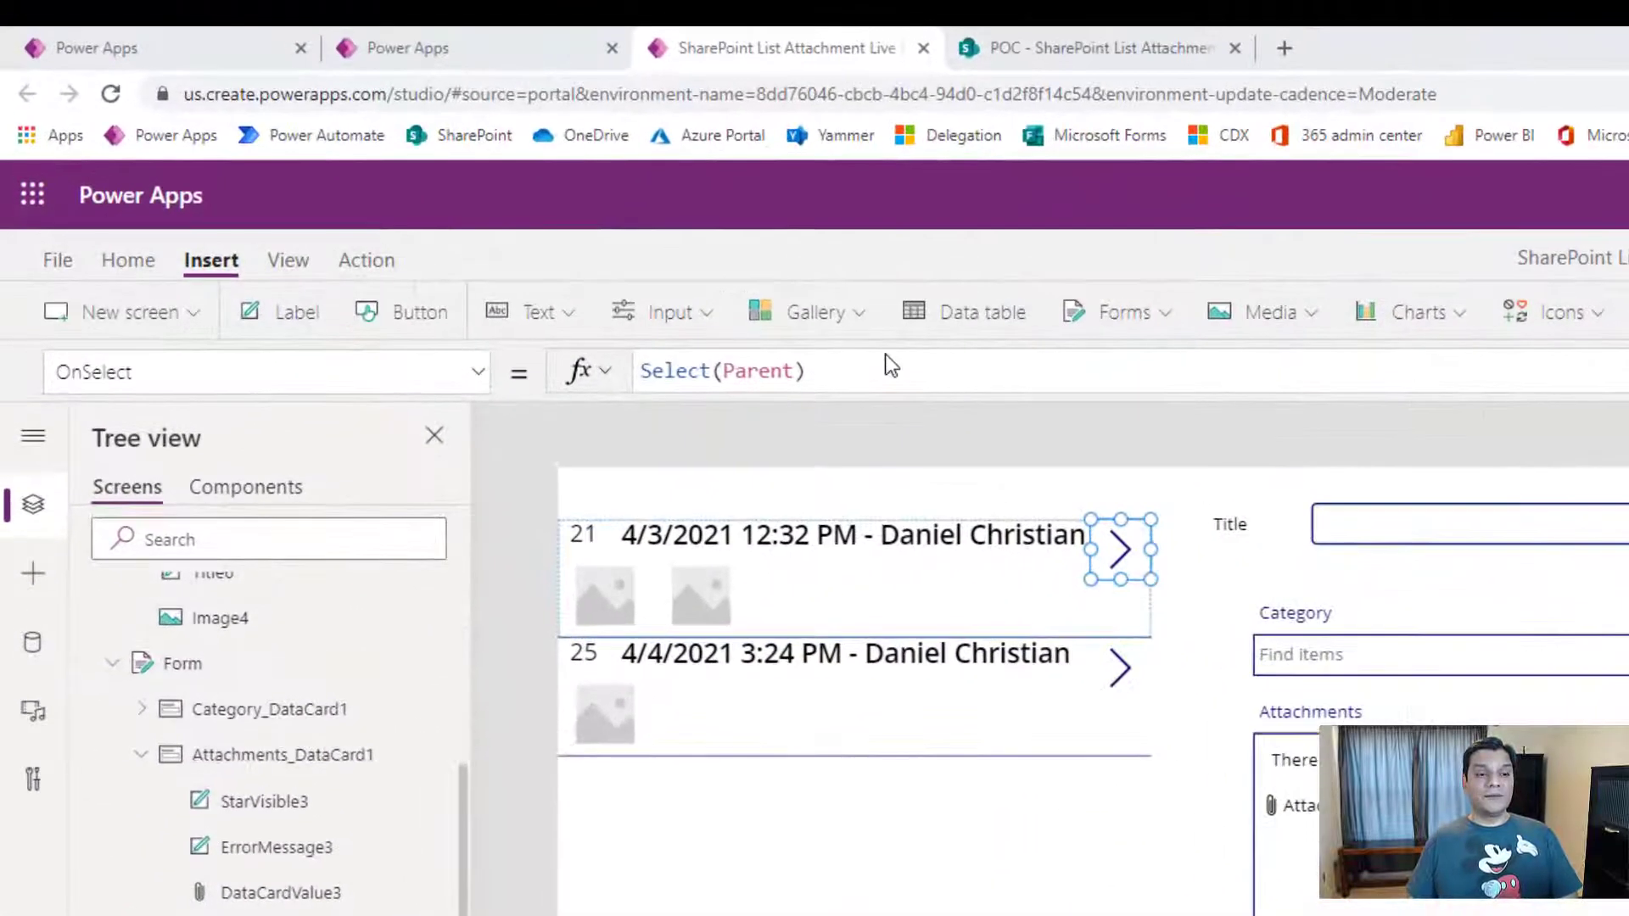
Set the OnSelect property of NextArrow3 to Set(VarFormStatus,"View").
drag(885, 357, 533, 360)
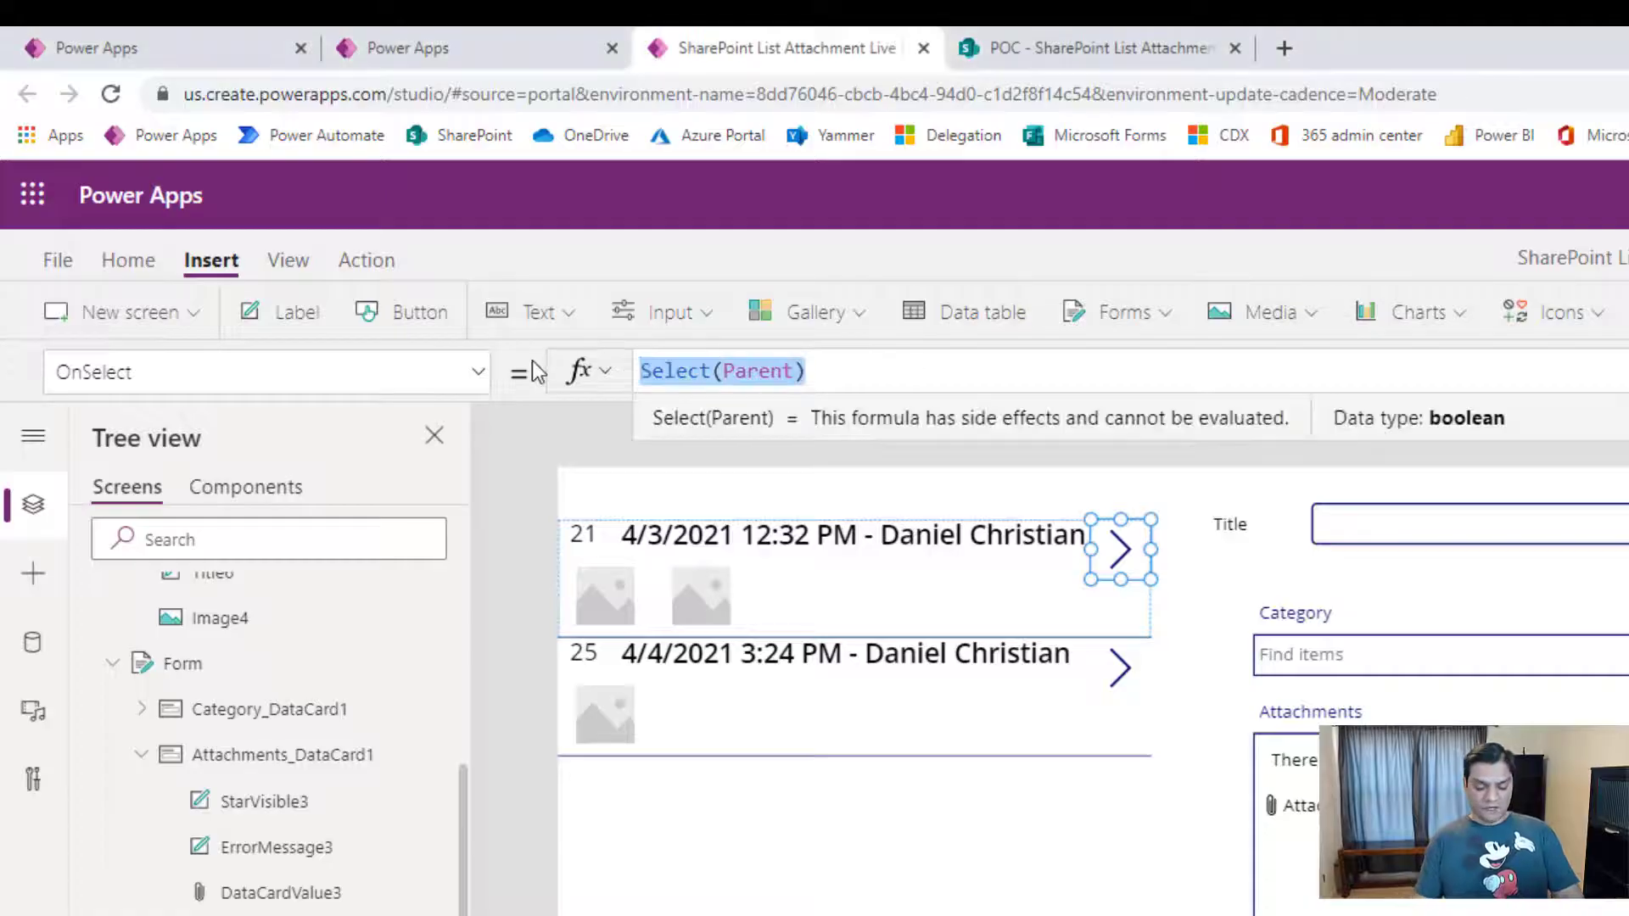
text(Set()
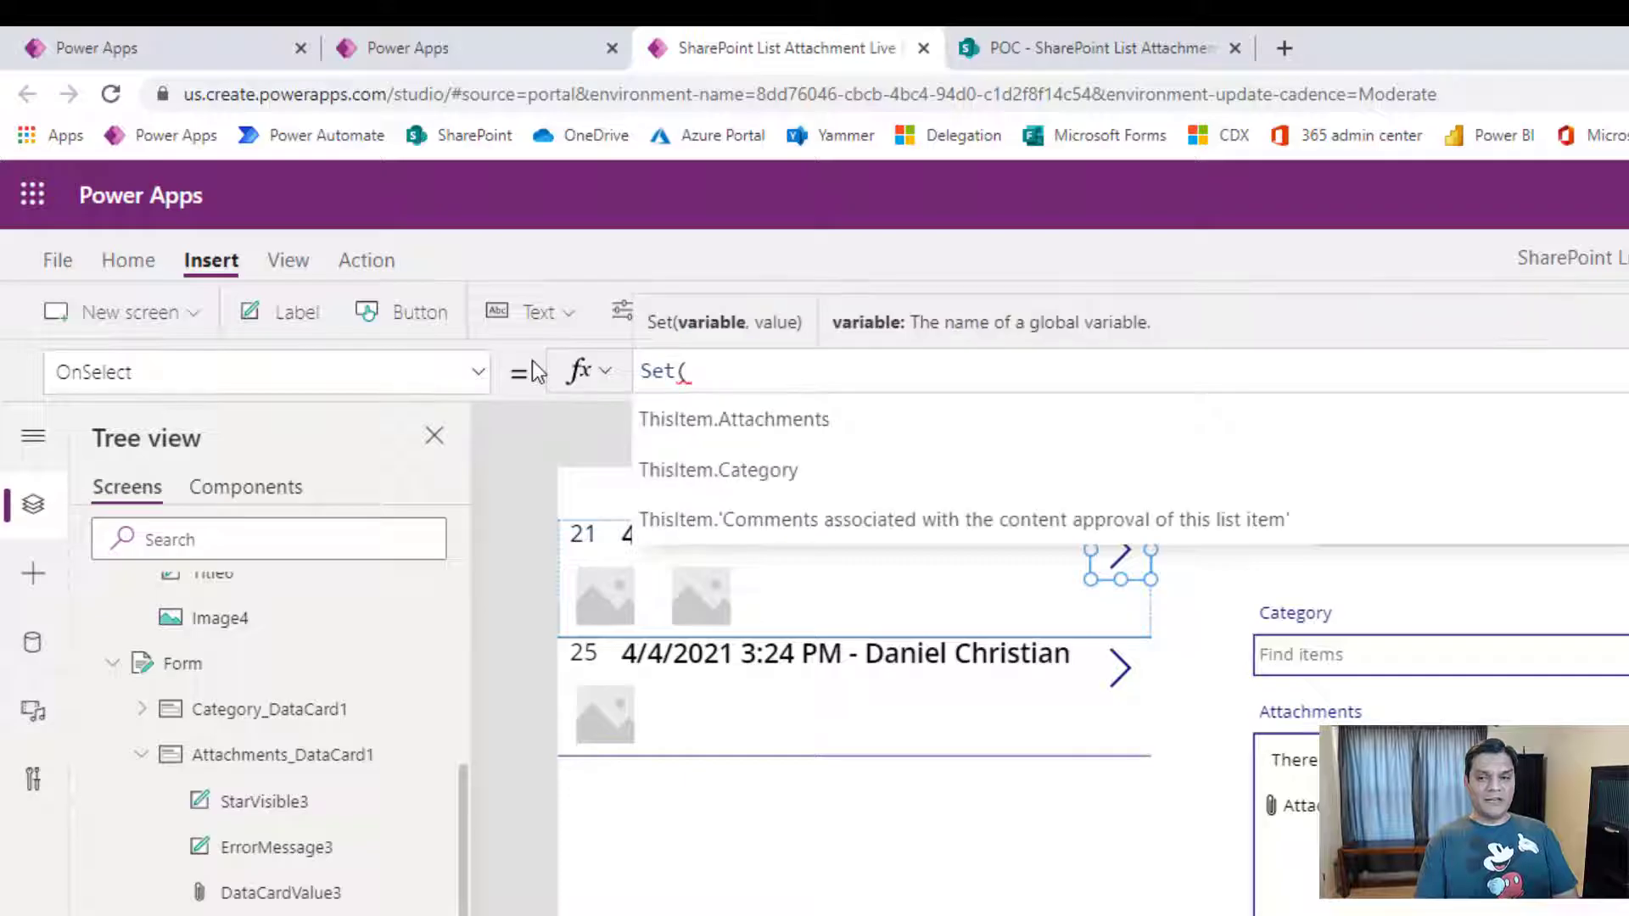
text(var)
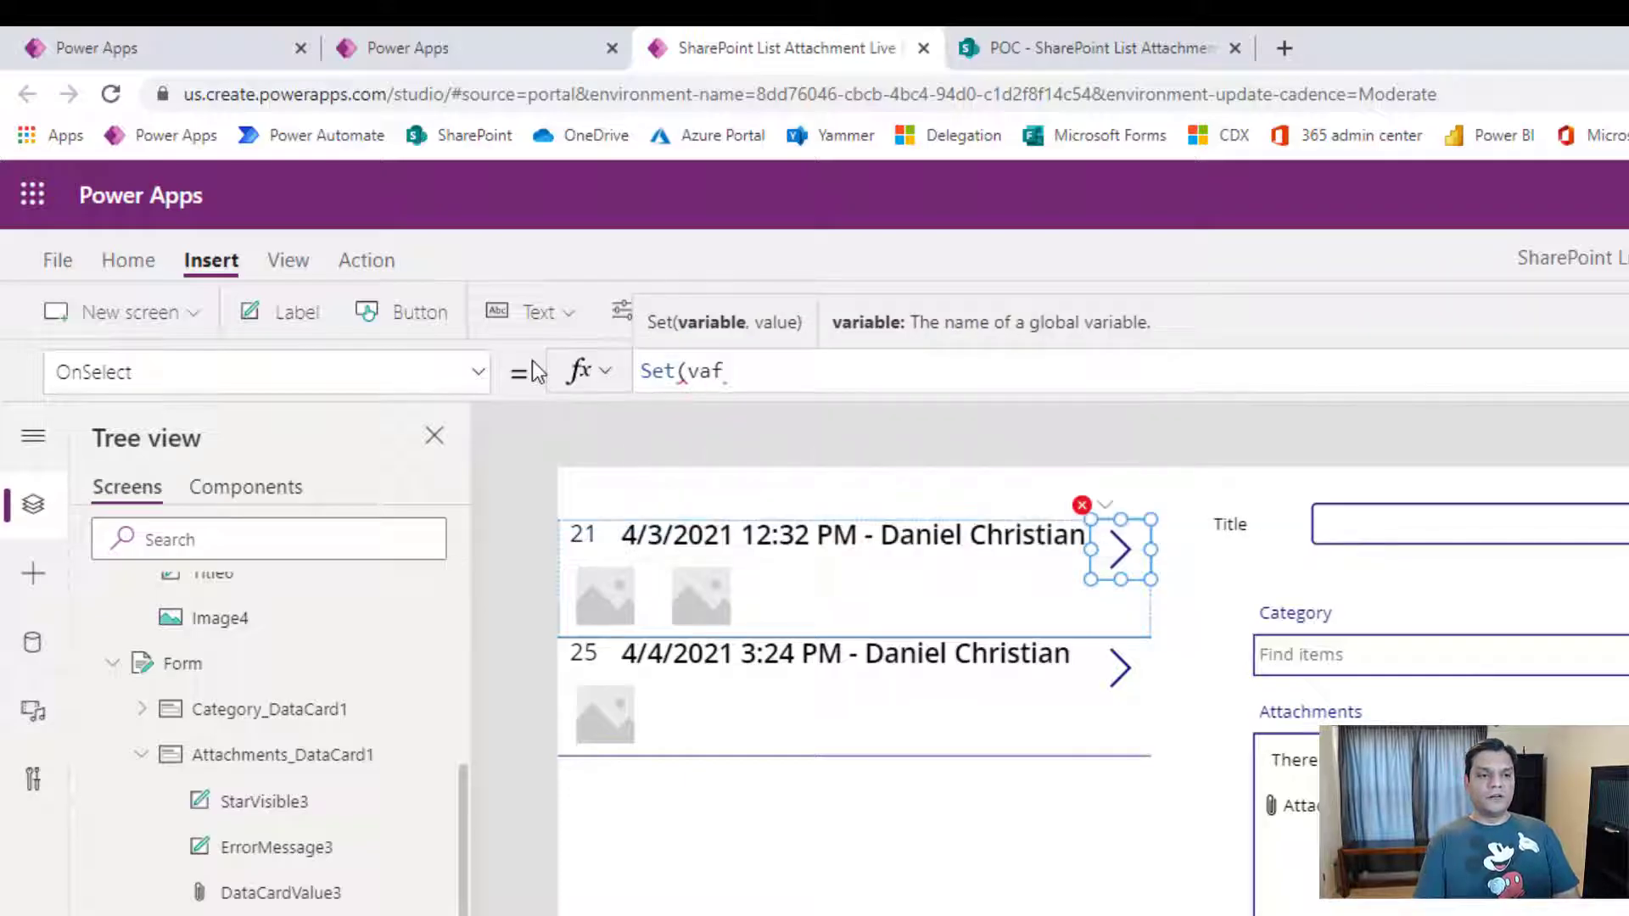
key(Tab)
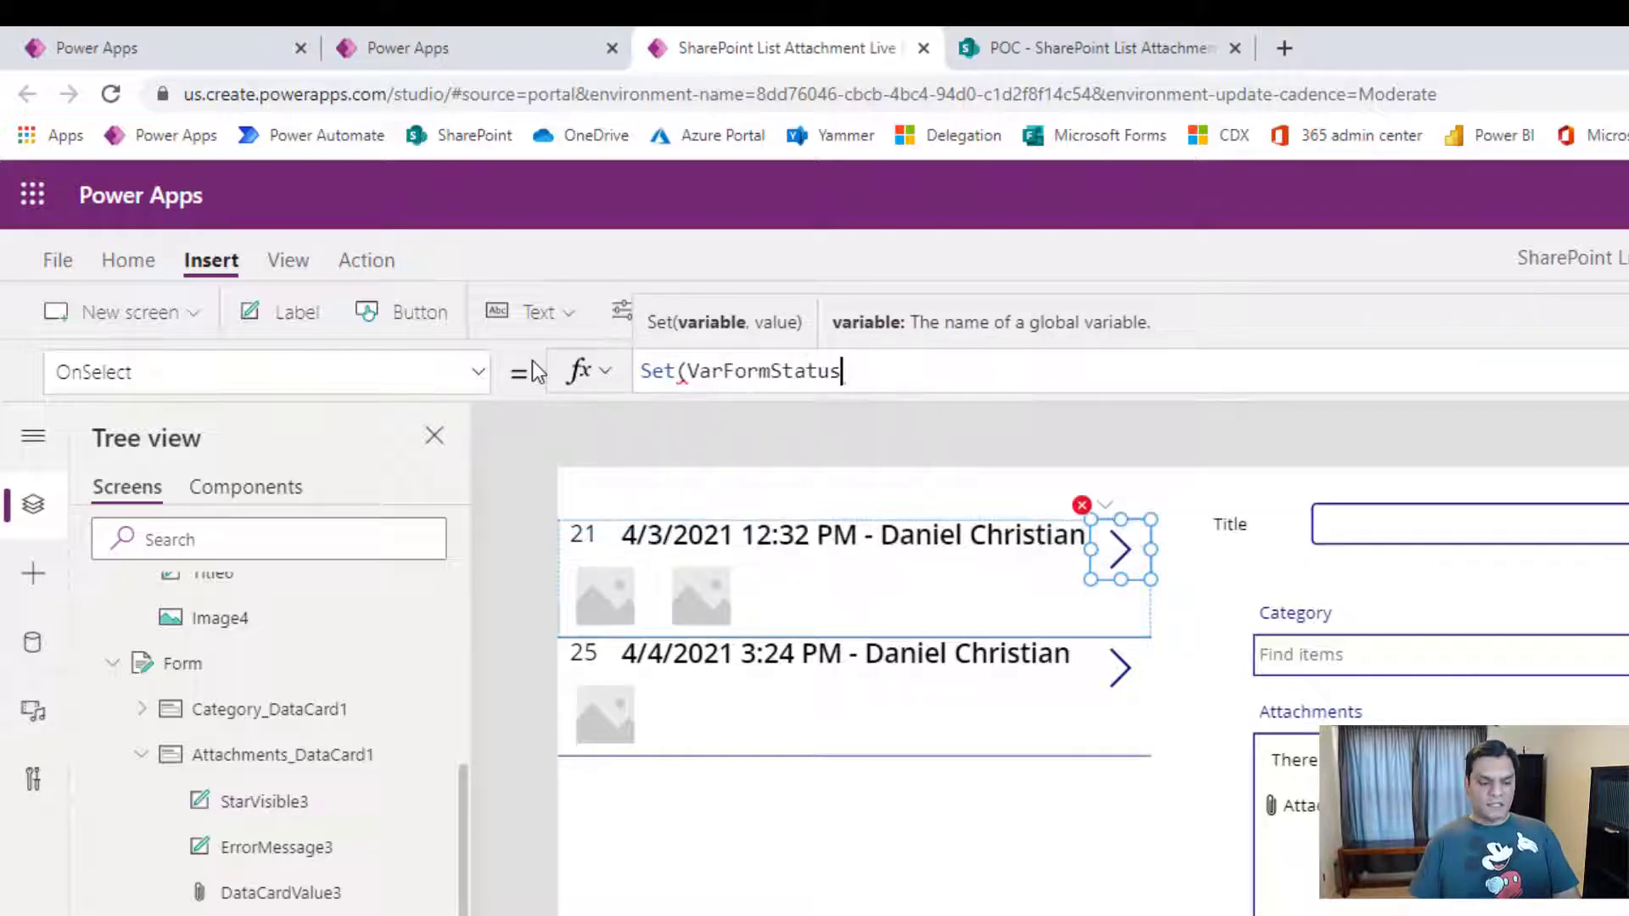
text(,"Voew)
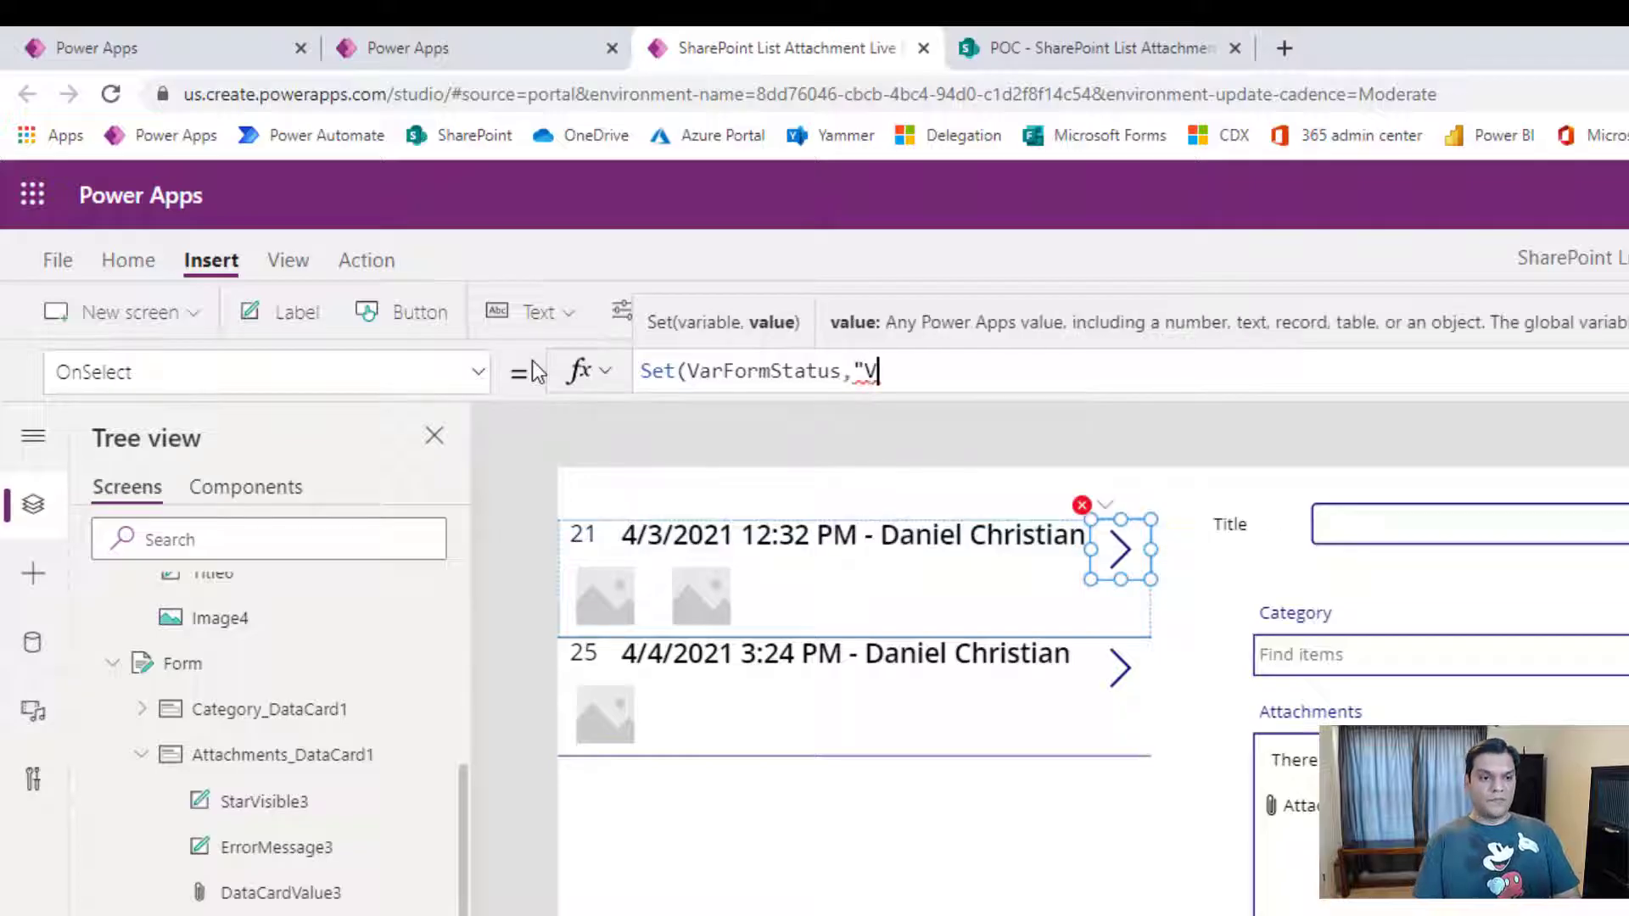
key(BackSpace)
key(BackSpace)
key(BackSpace)
text(iew)
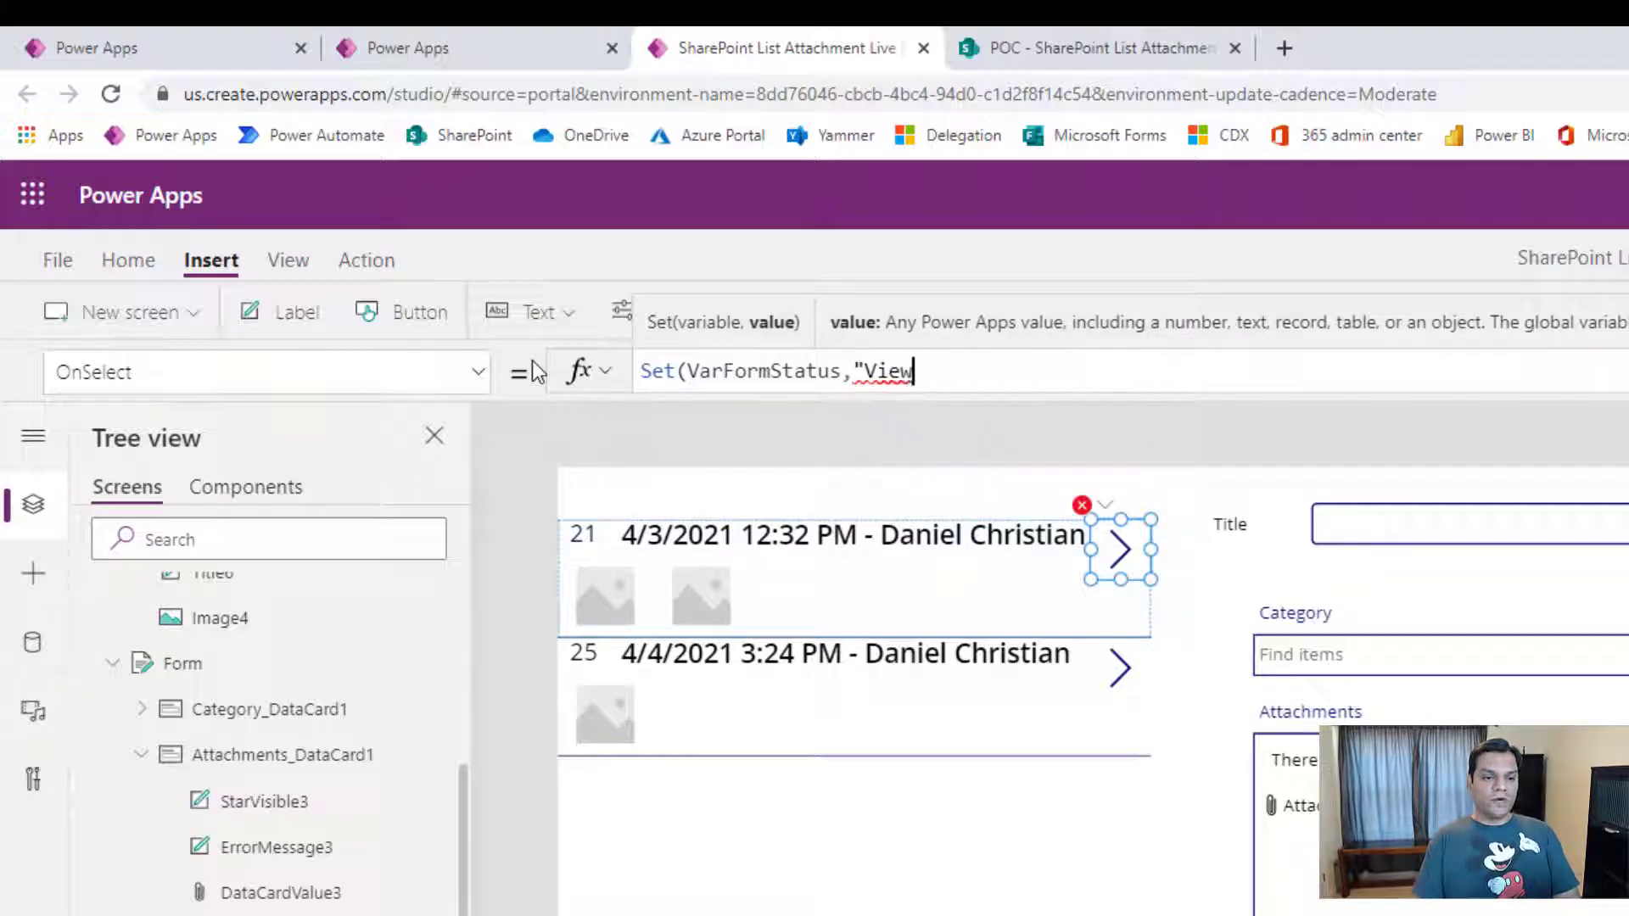
text("))
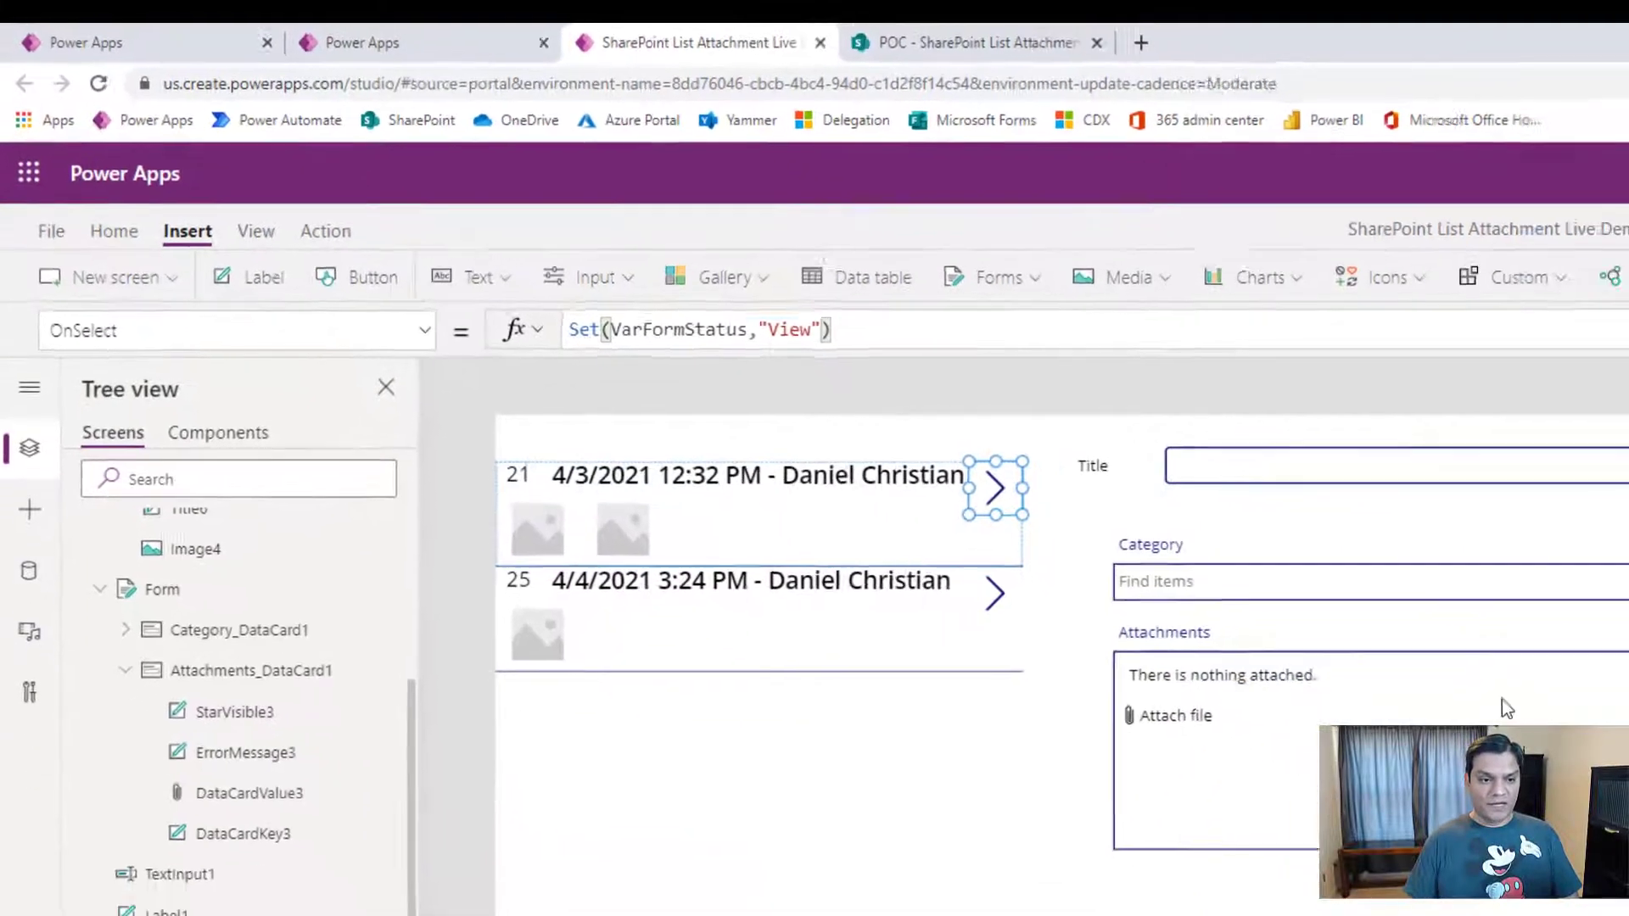
Copy the NextArrow3 formula Set(VarFormStatus,"View") into the OnSelect property of the main list gallery.
key(shift+Home)
key(ctrl+c)
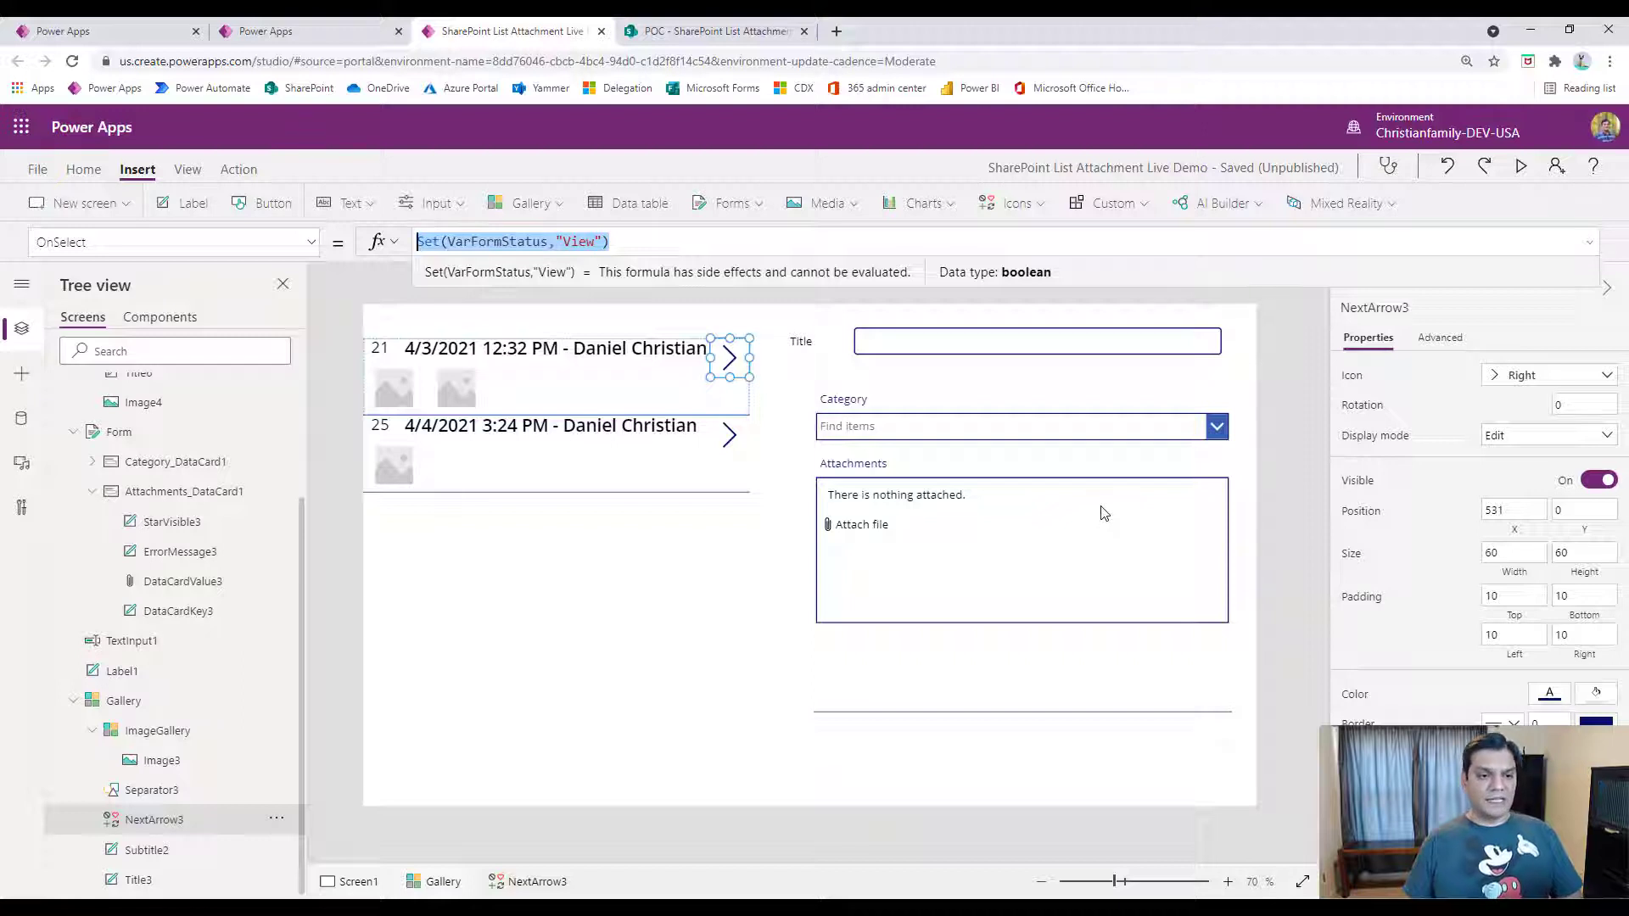
click(735, 406)
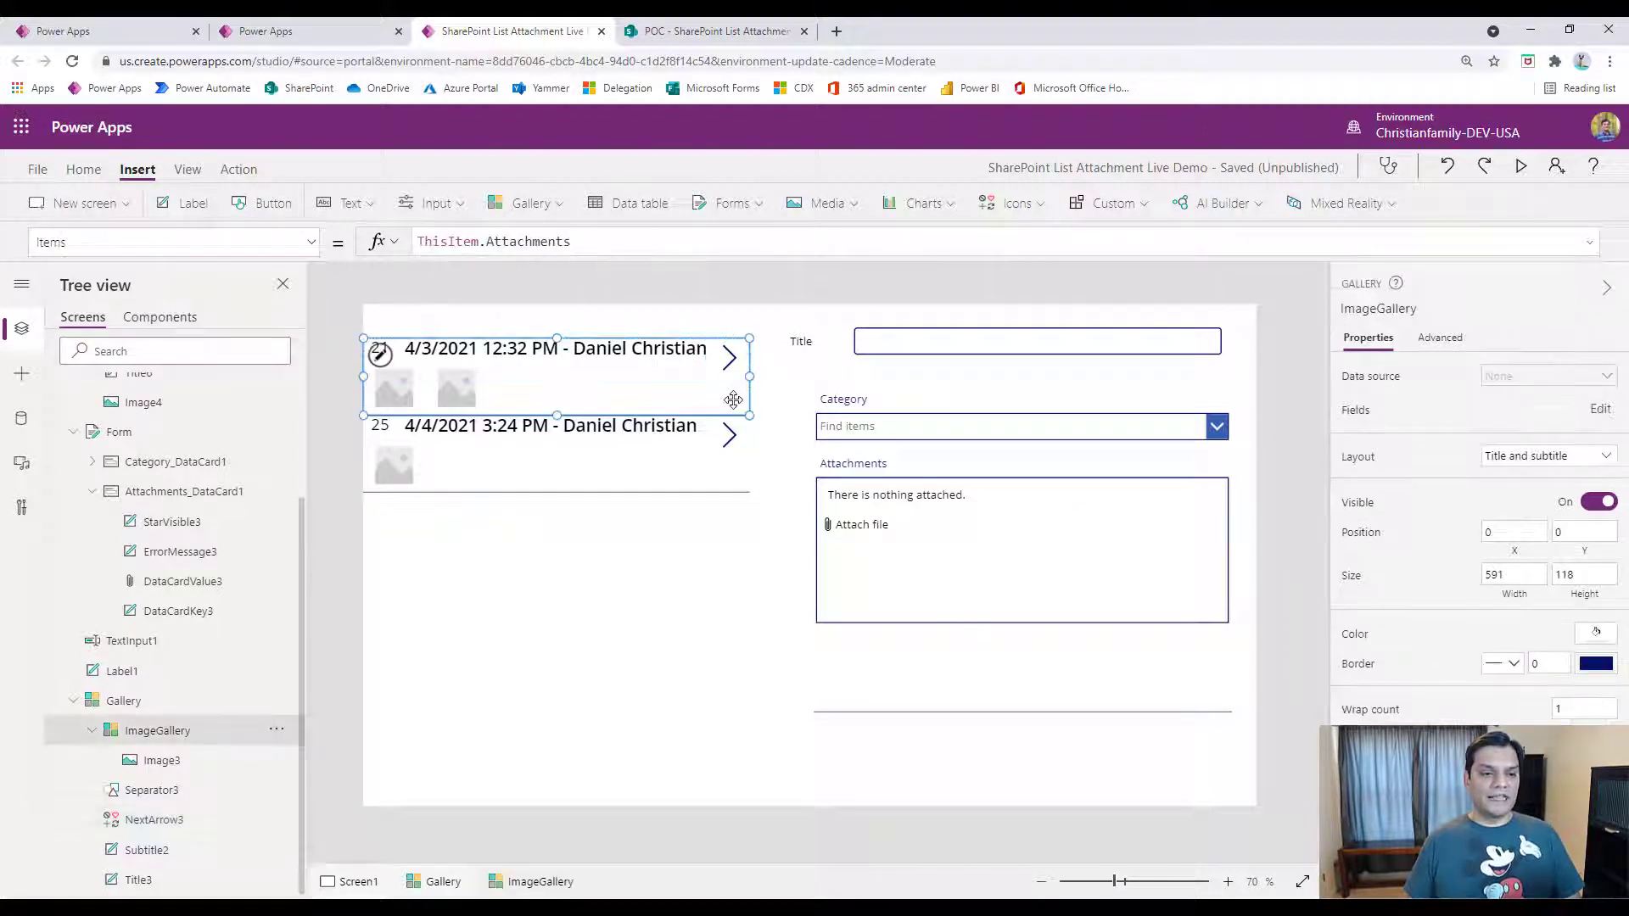
click(127, 702)
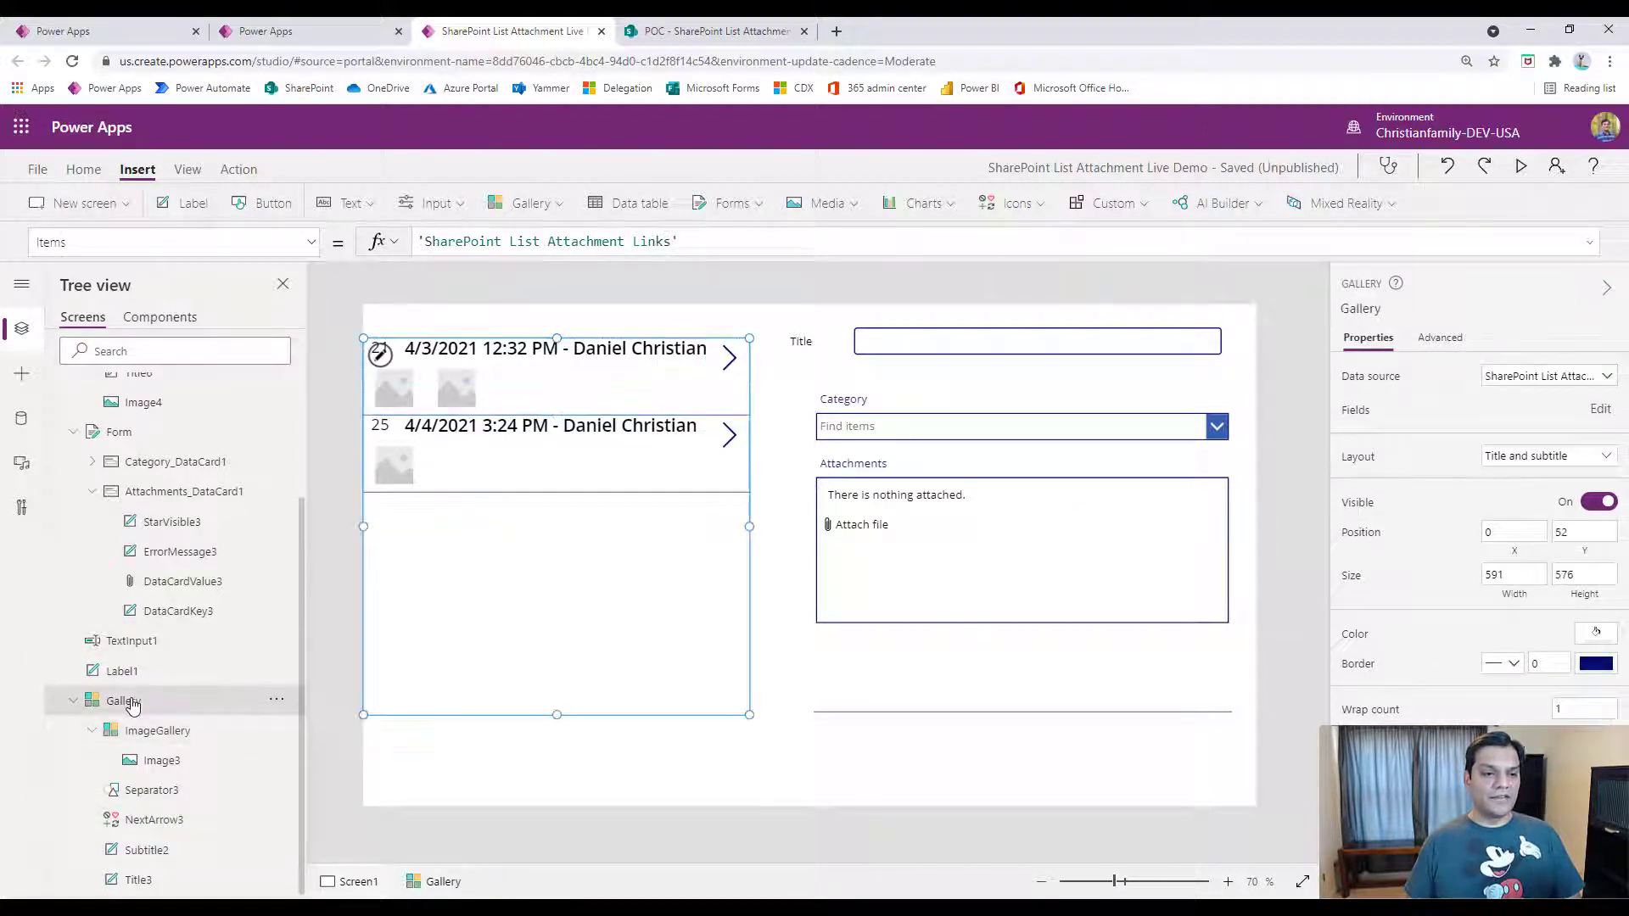
click(312, 246)
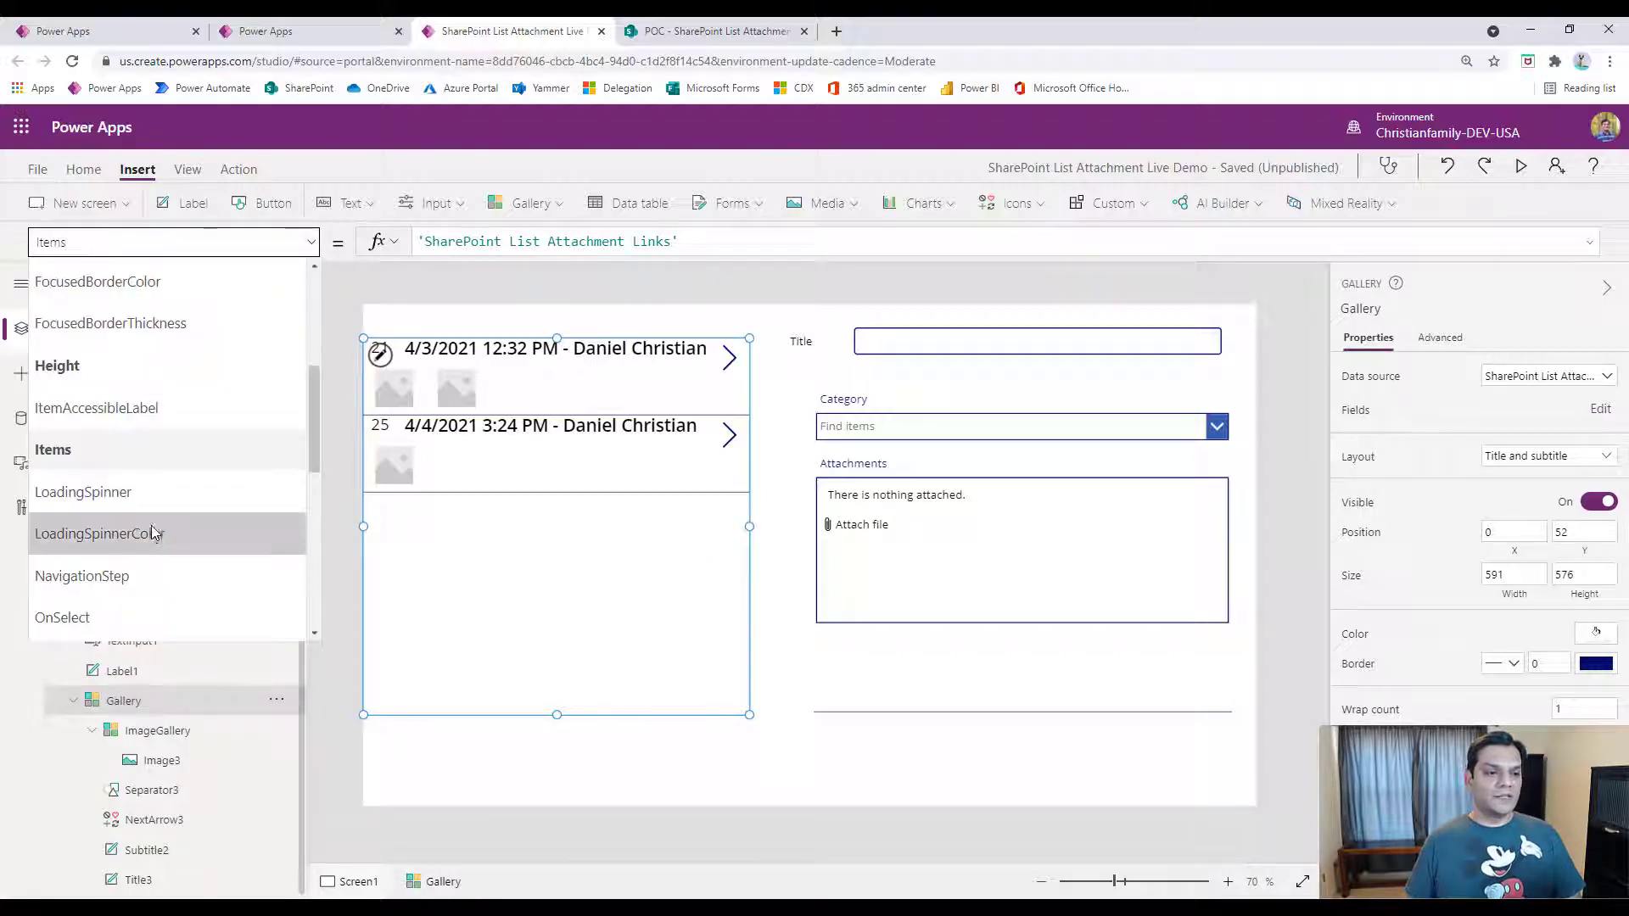
scroll(151, 526, down, 2)
click(124, 537)
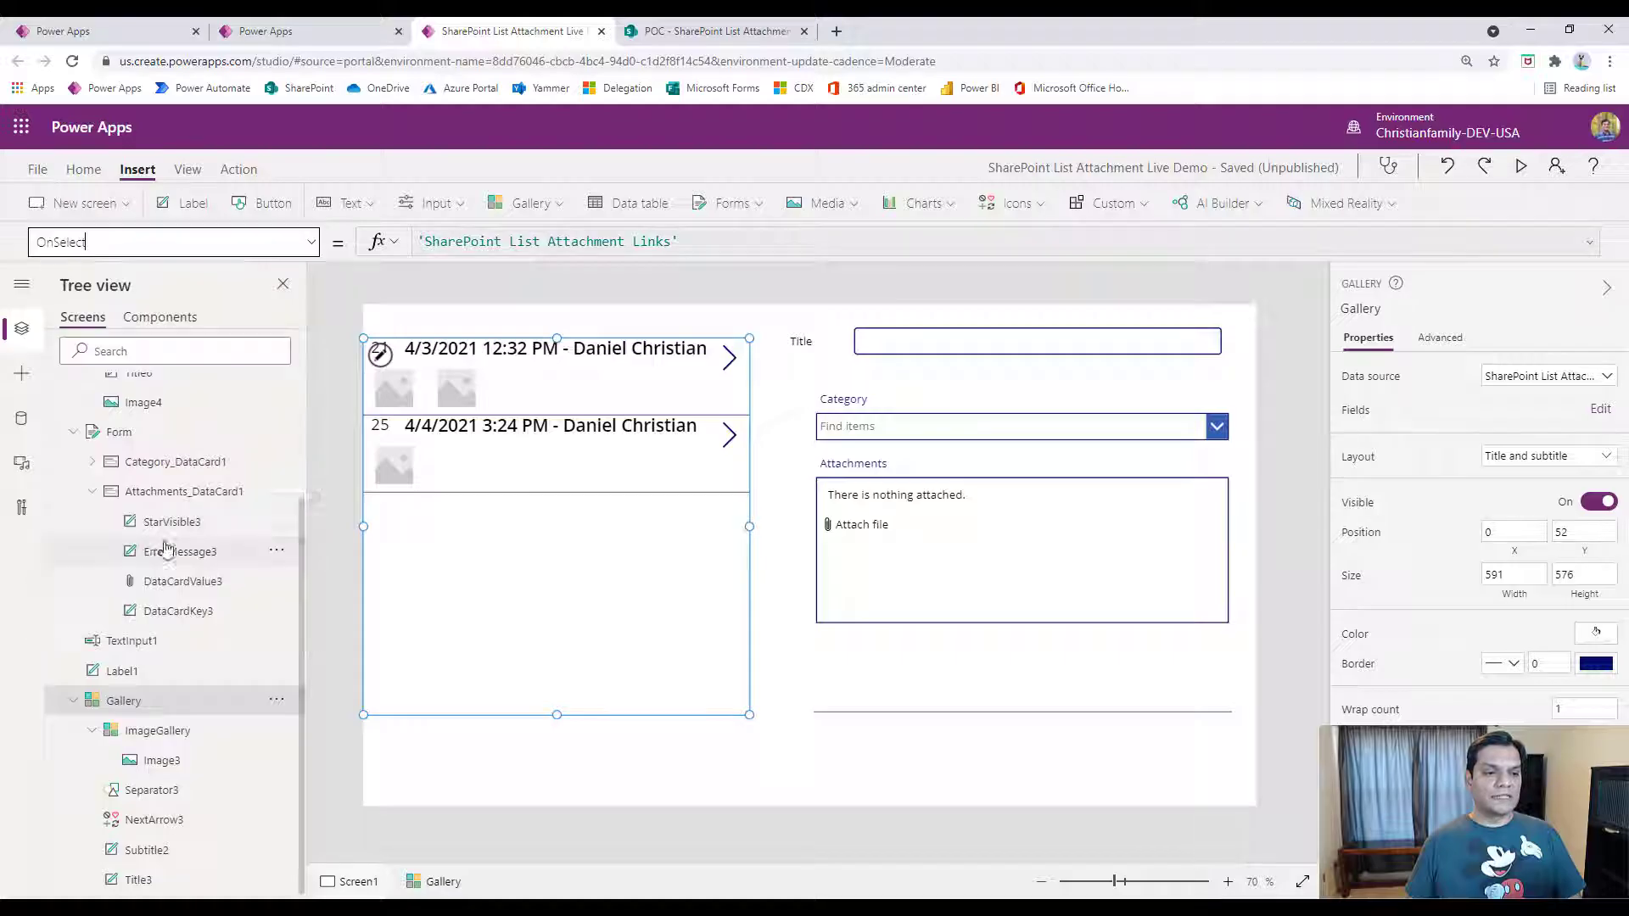
click(570, 244)
key(ctrl+a)
key(ctrl+v)
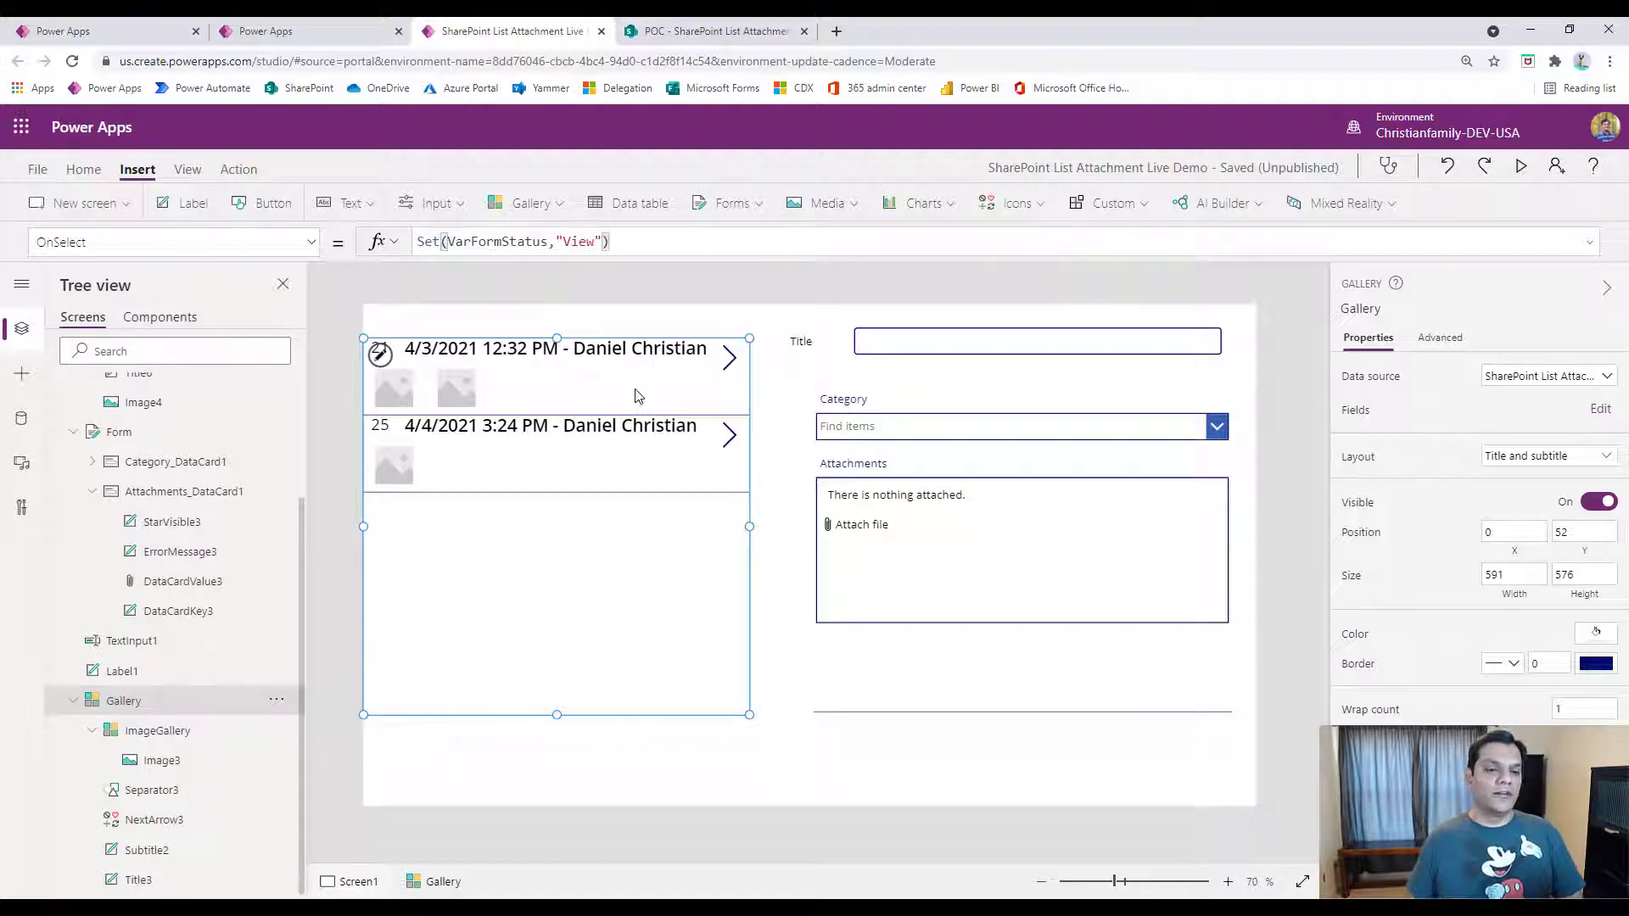
Insert a label in the upper-left corner of Screen1, set its Text to VarFormStatus and its display mode to View.
click(189, 202)
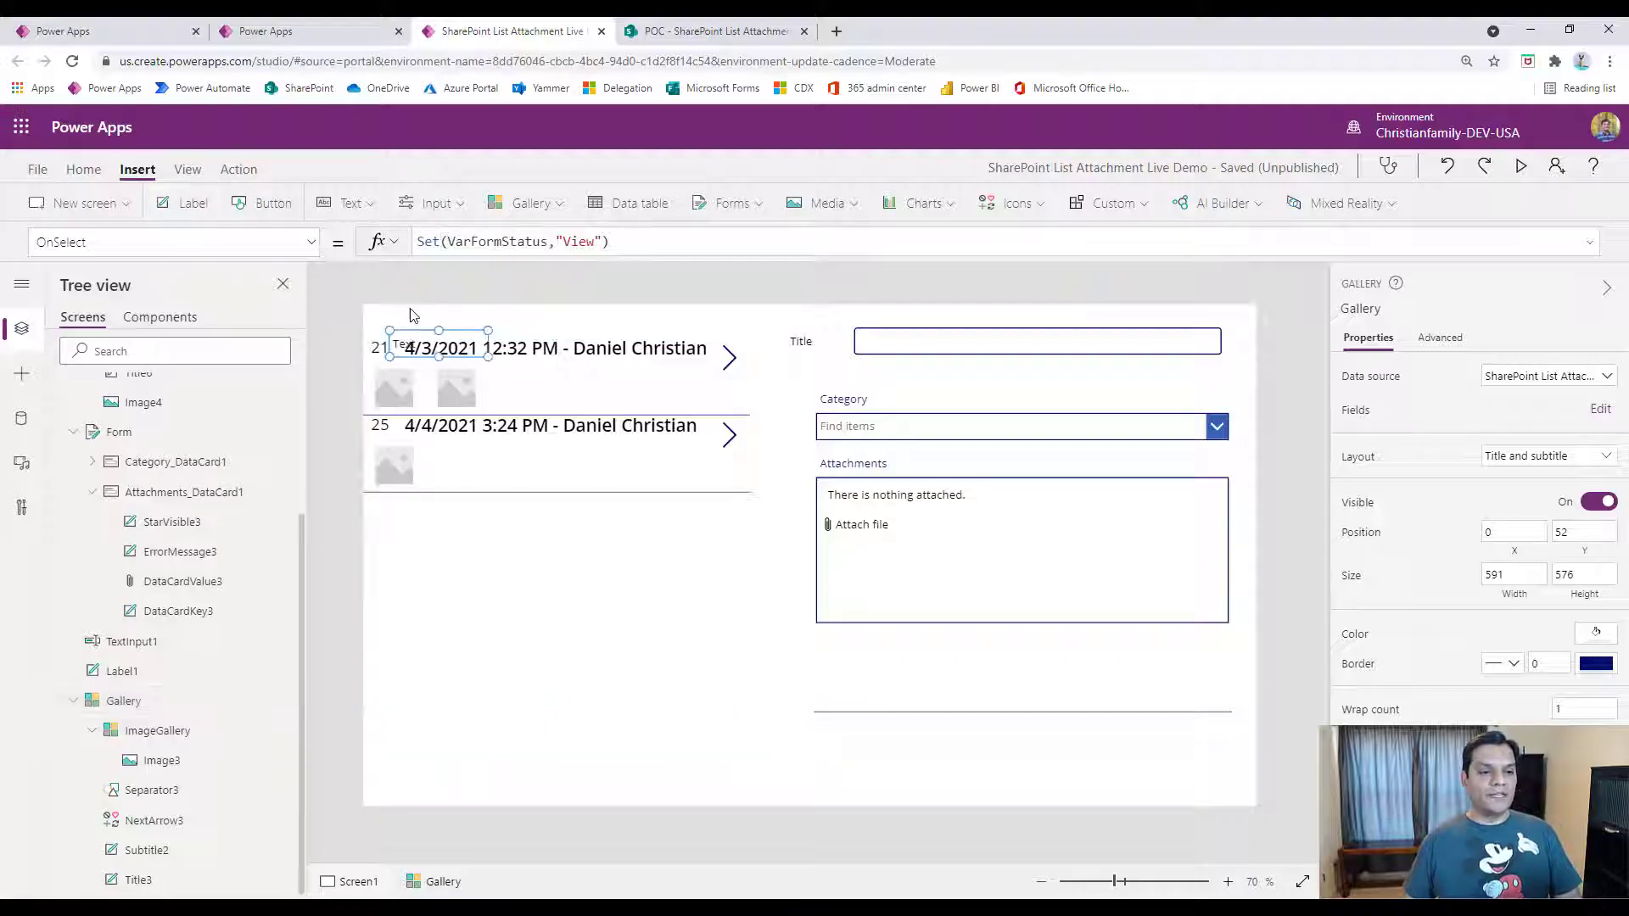
drag(469, 244, 297, 230)
text(var)
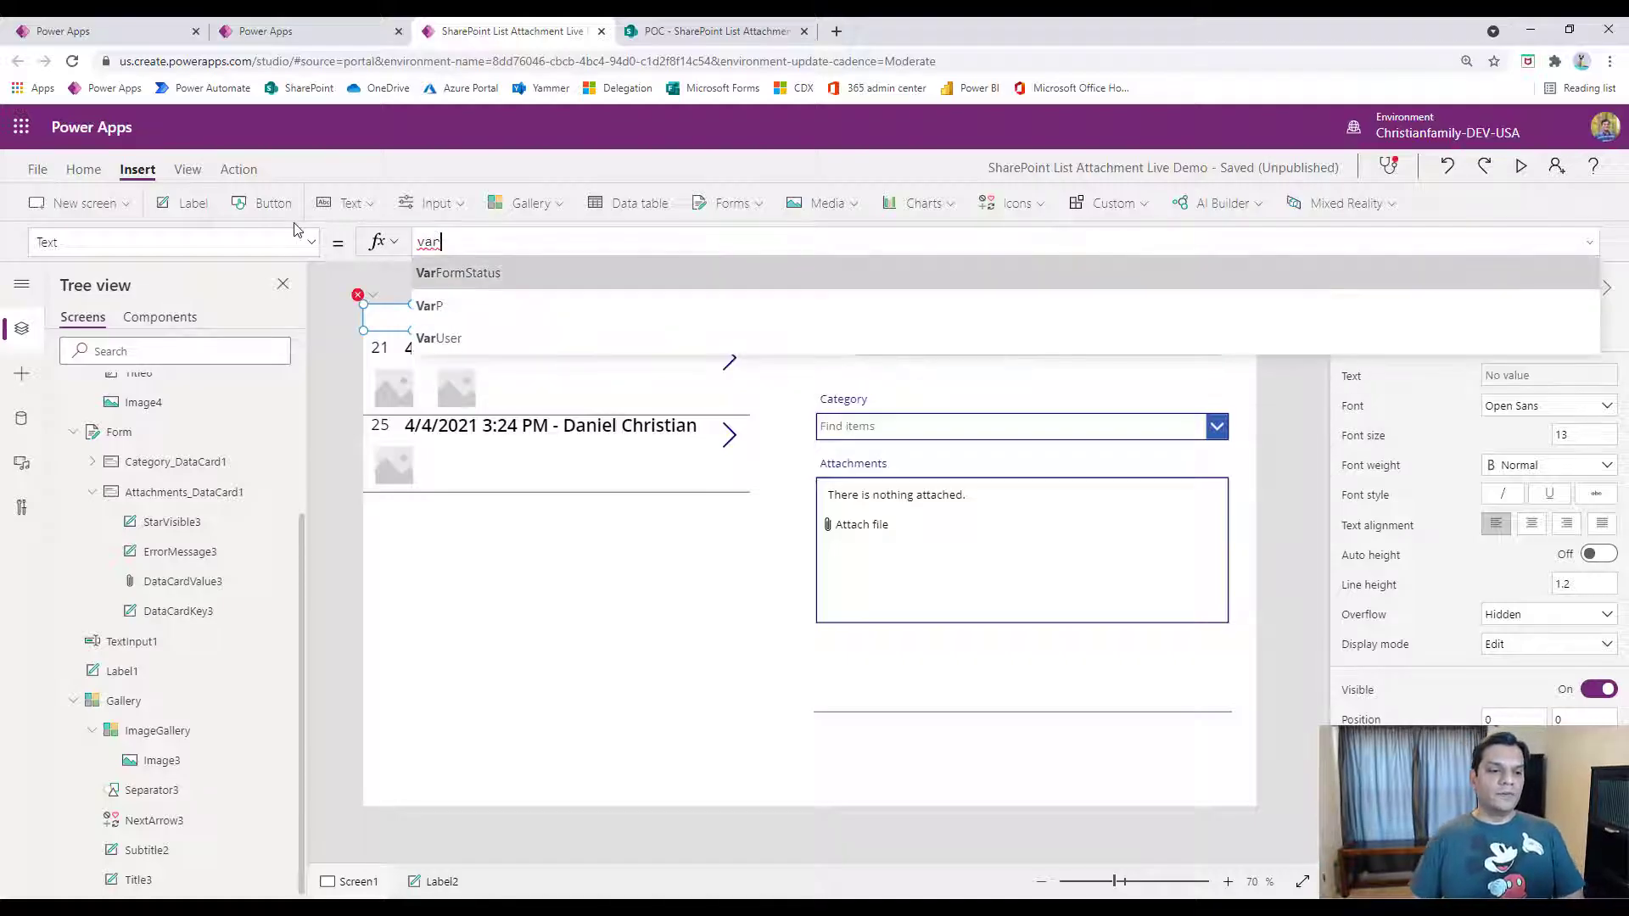
key(Tab)
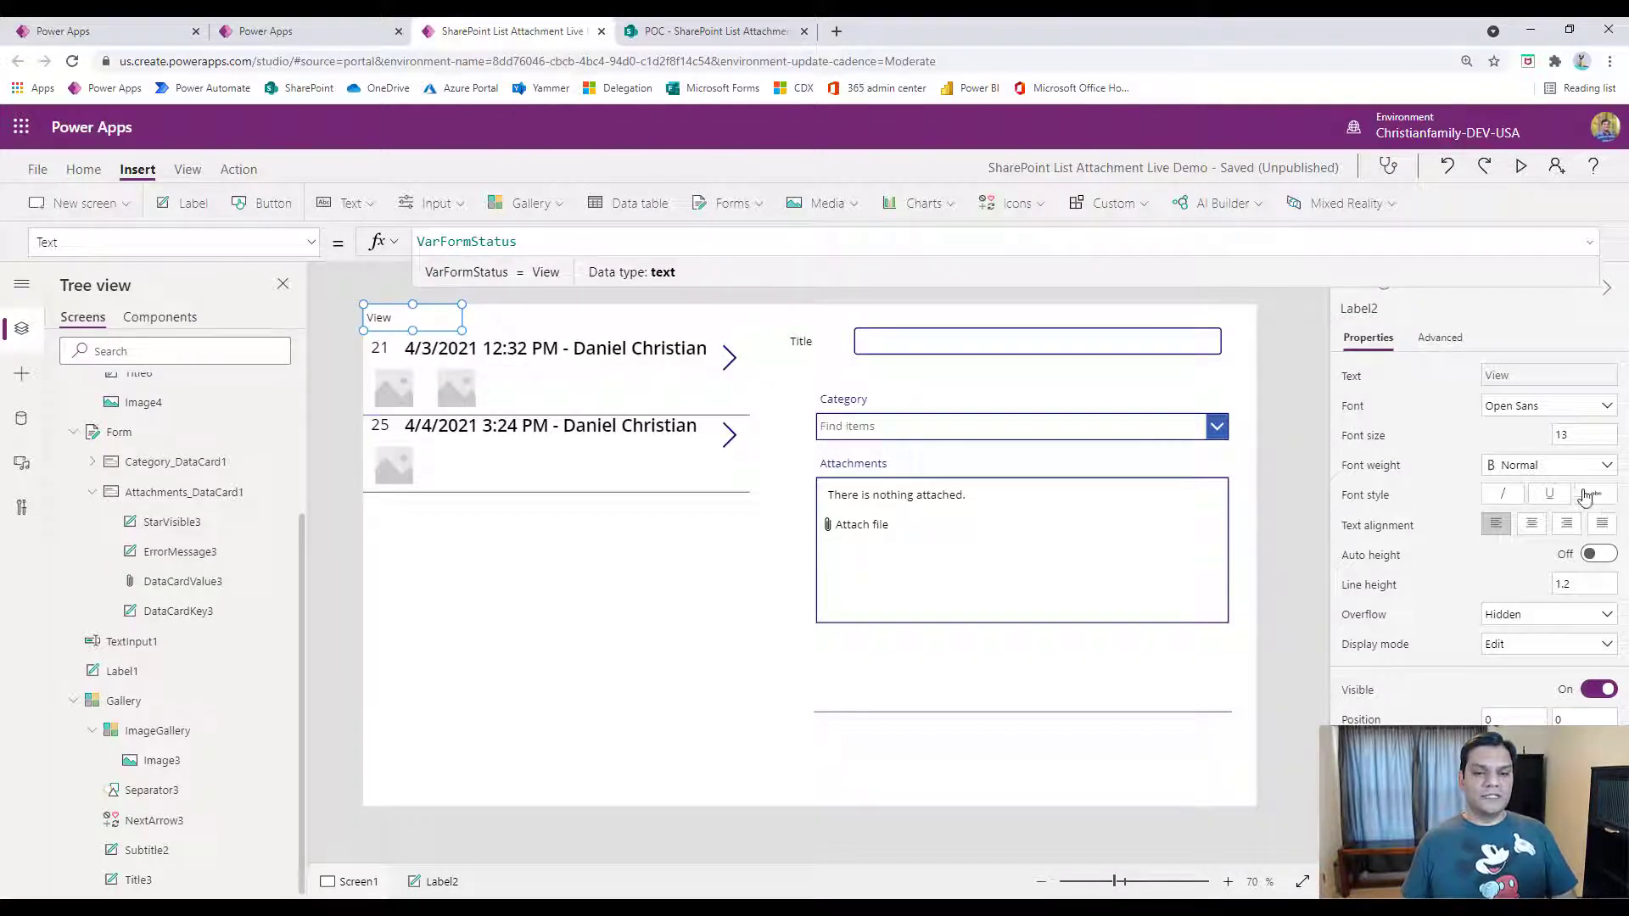
click(1532, 647)
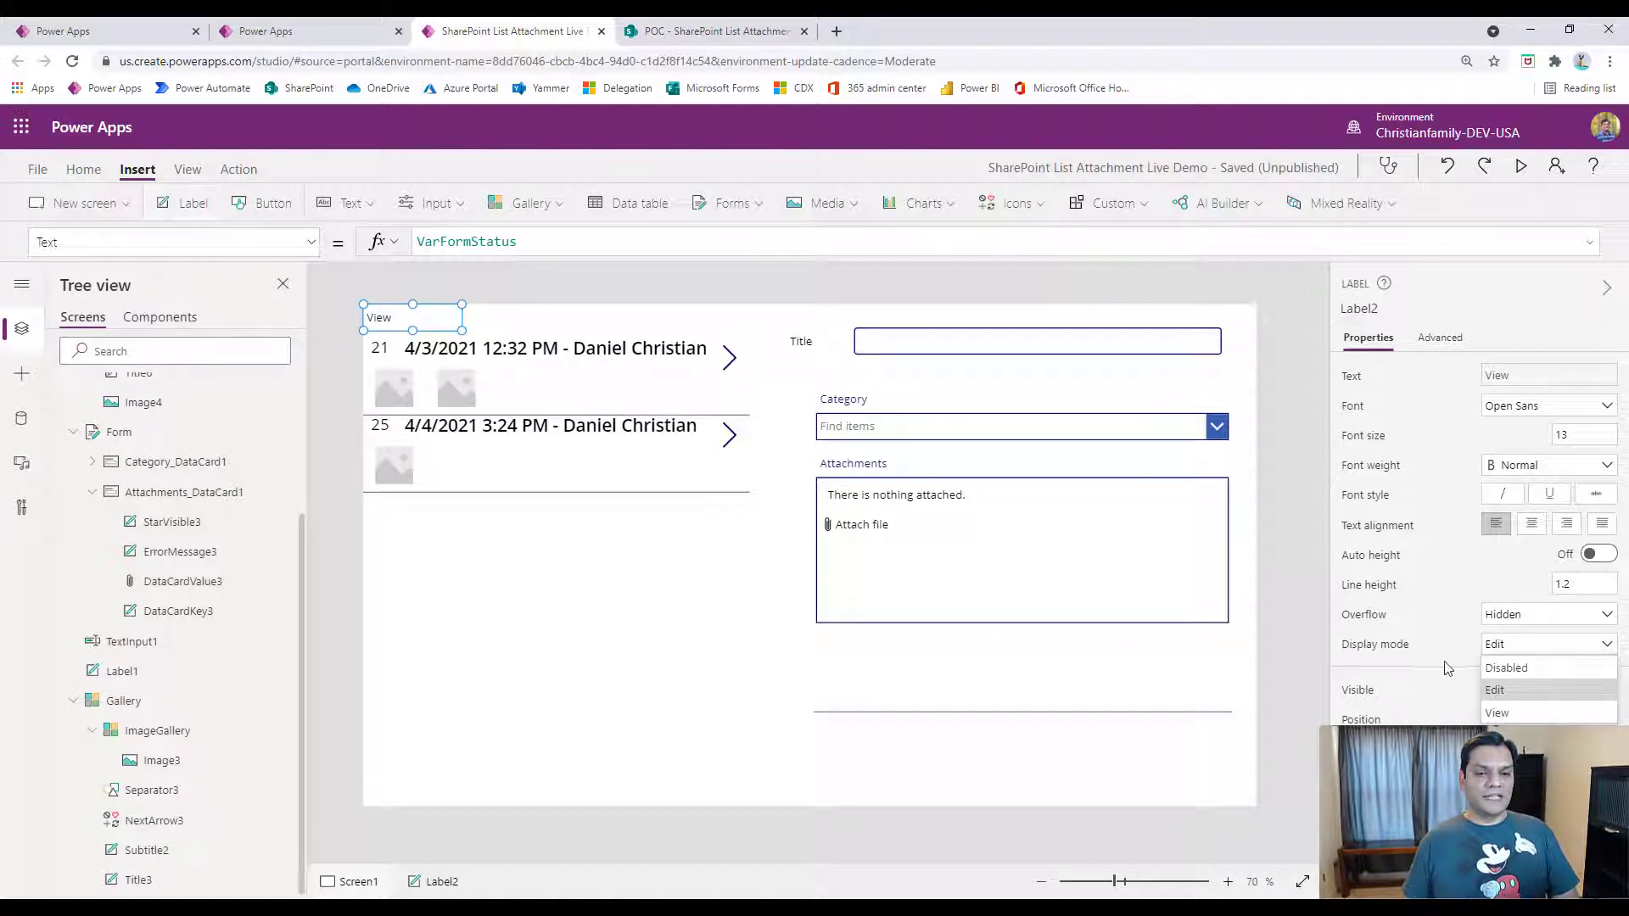
click(1499, 714)
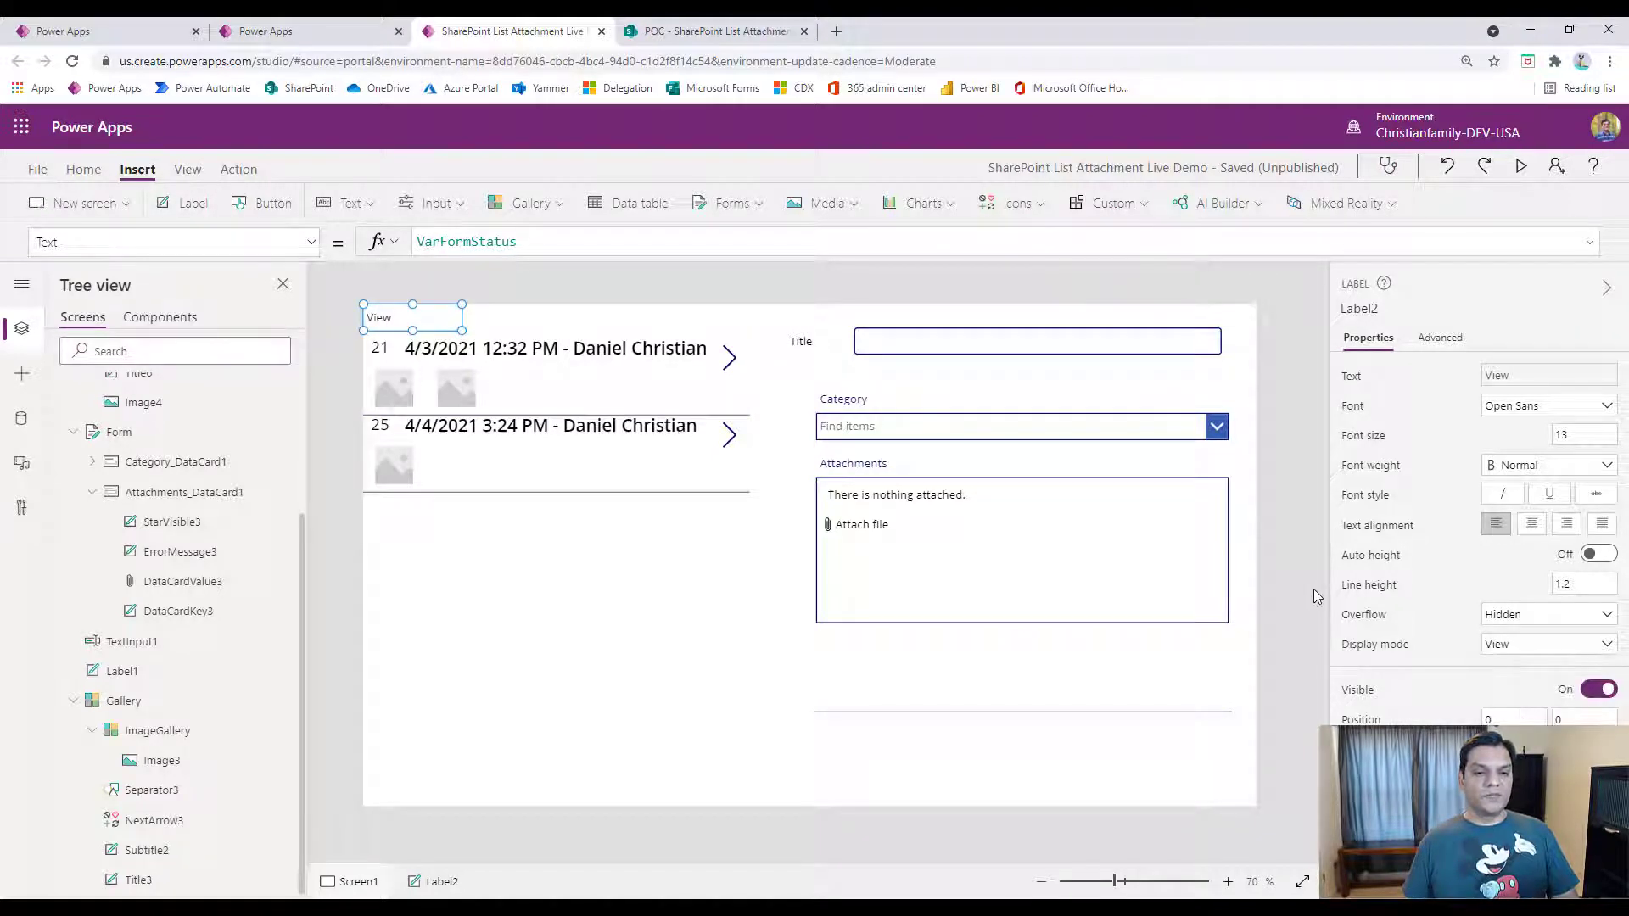
click(1316, 597)
Save the app without a version note and return to the editing canvas.
click(38, 169)
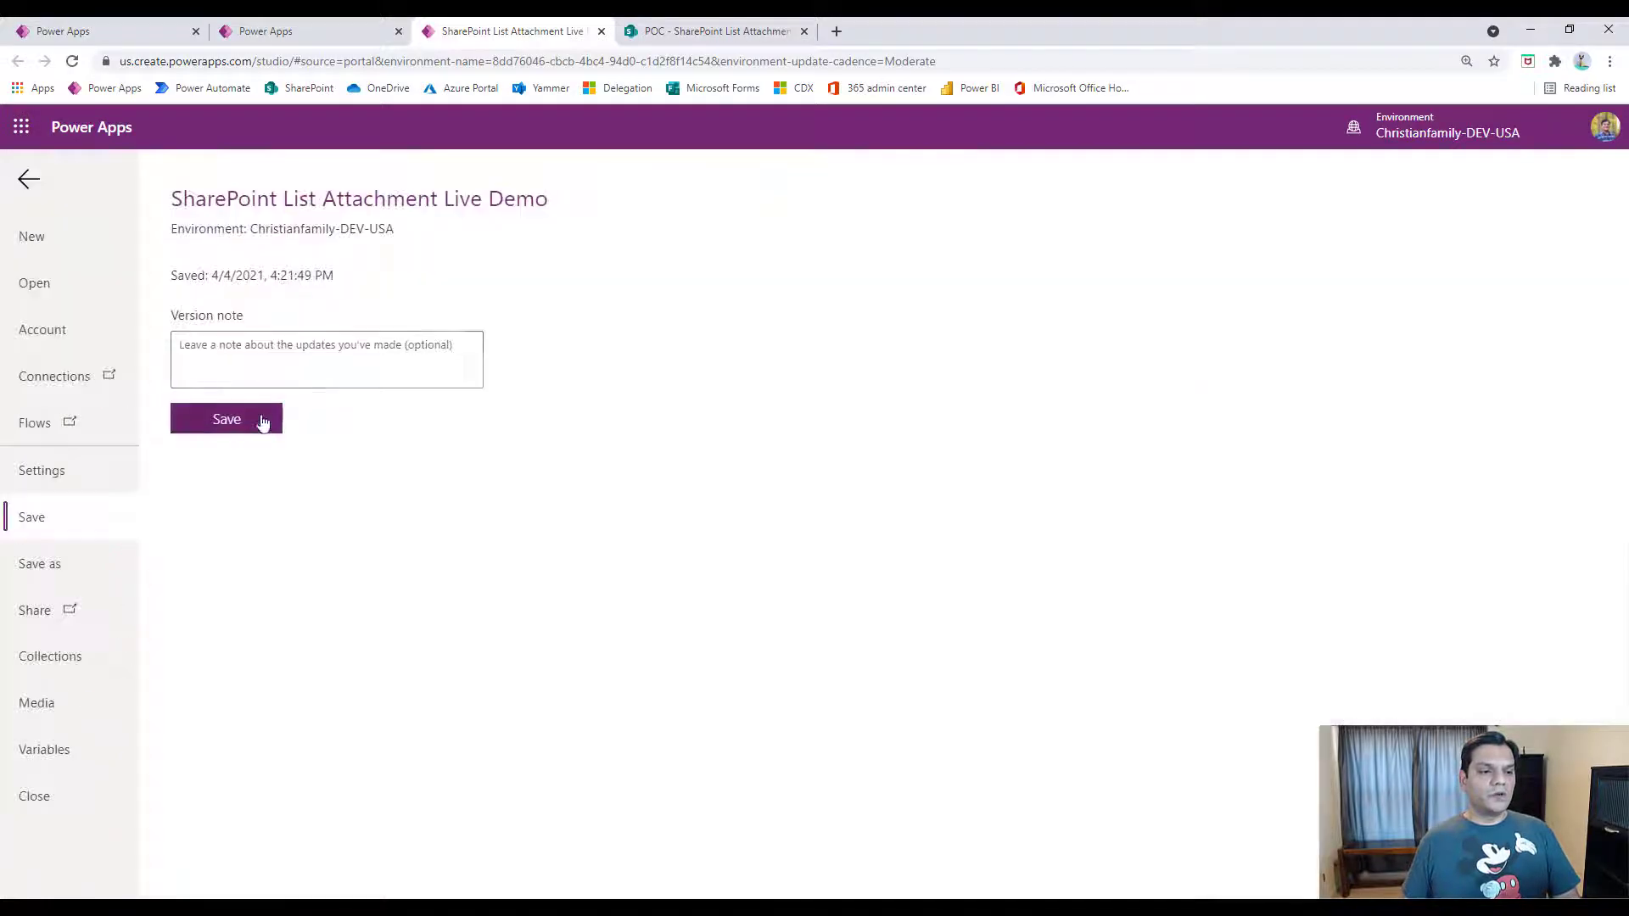
click(261, 421)
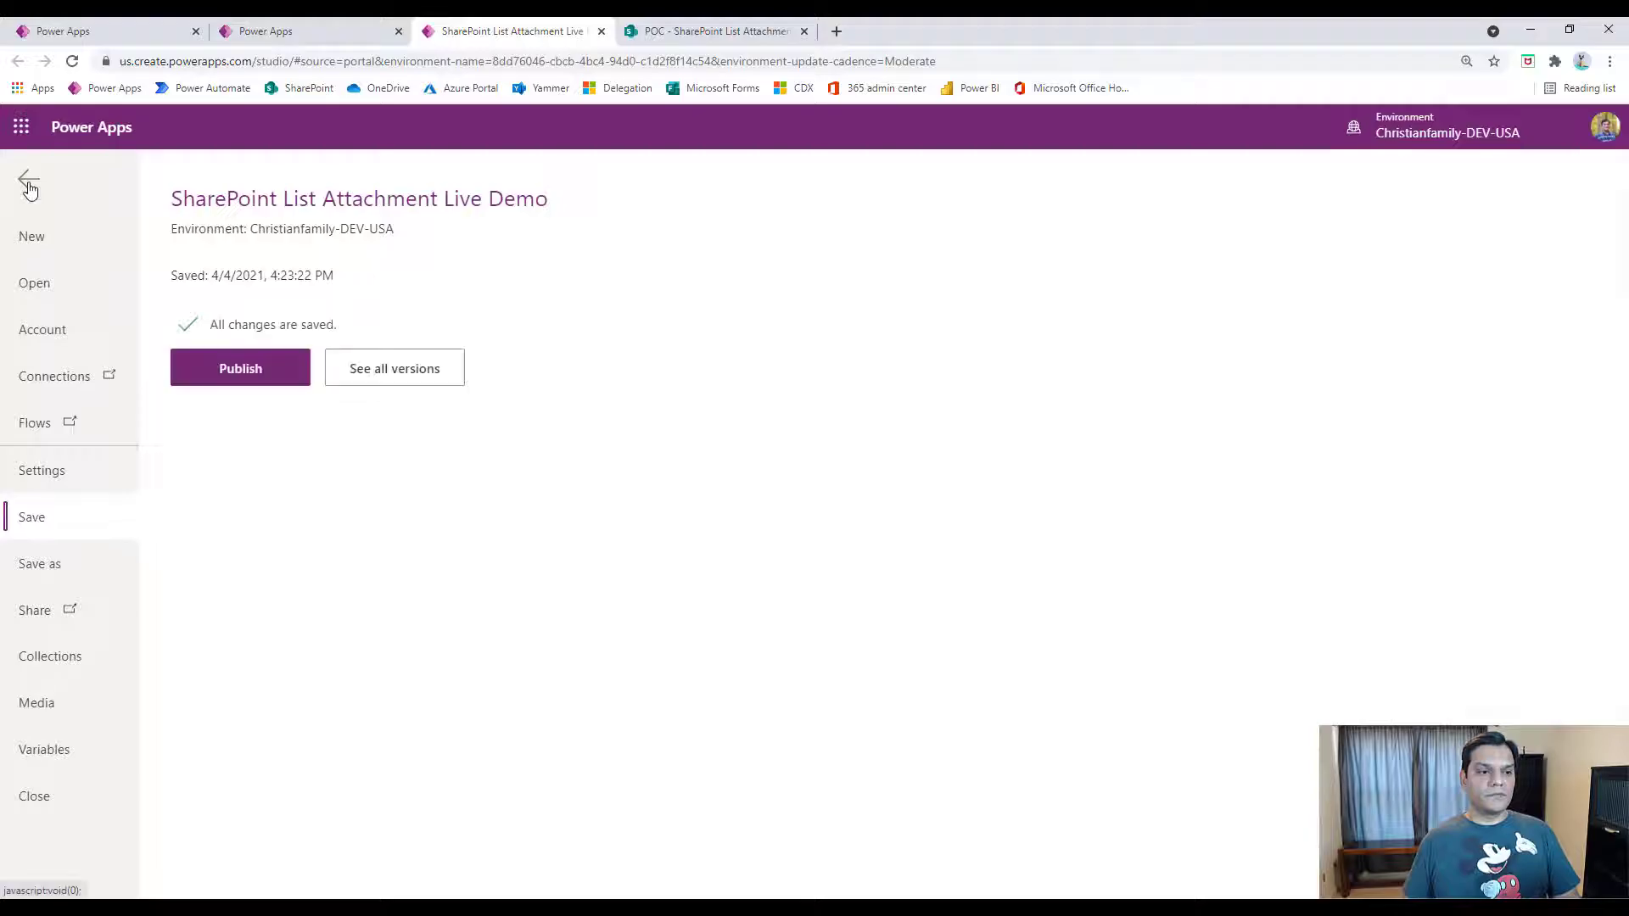
click(29, 183)
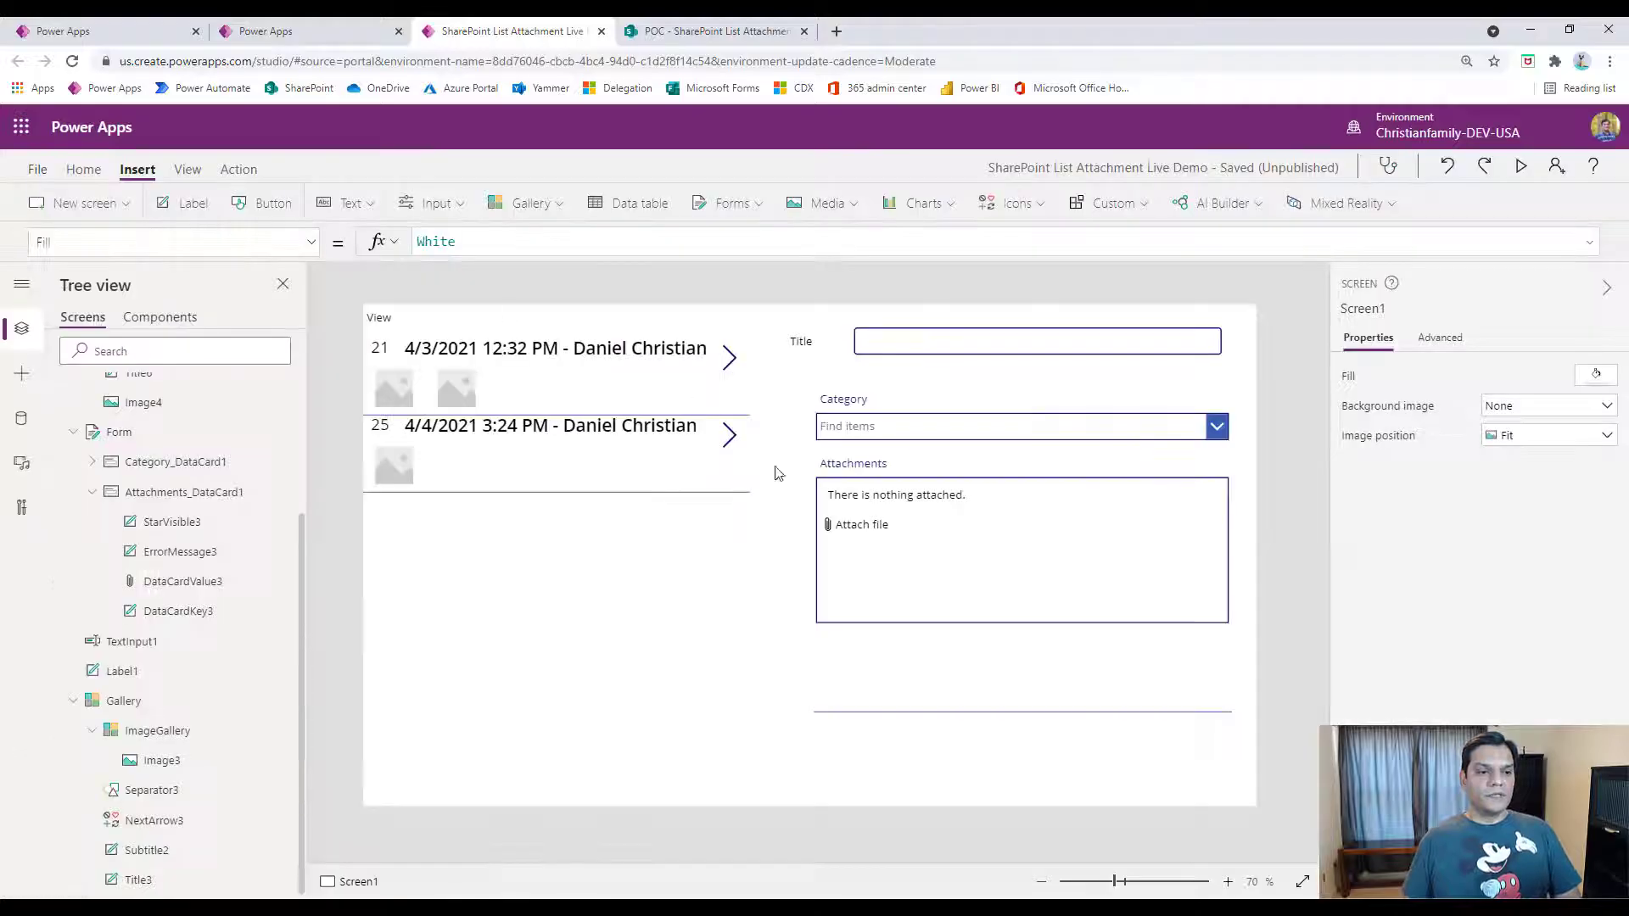
Insert a trash icon into the item row of the main list gallery.
click(713, 365)
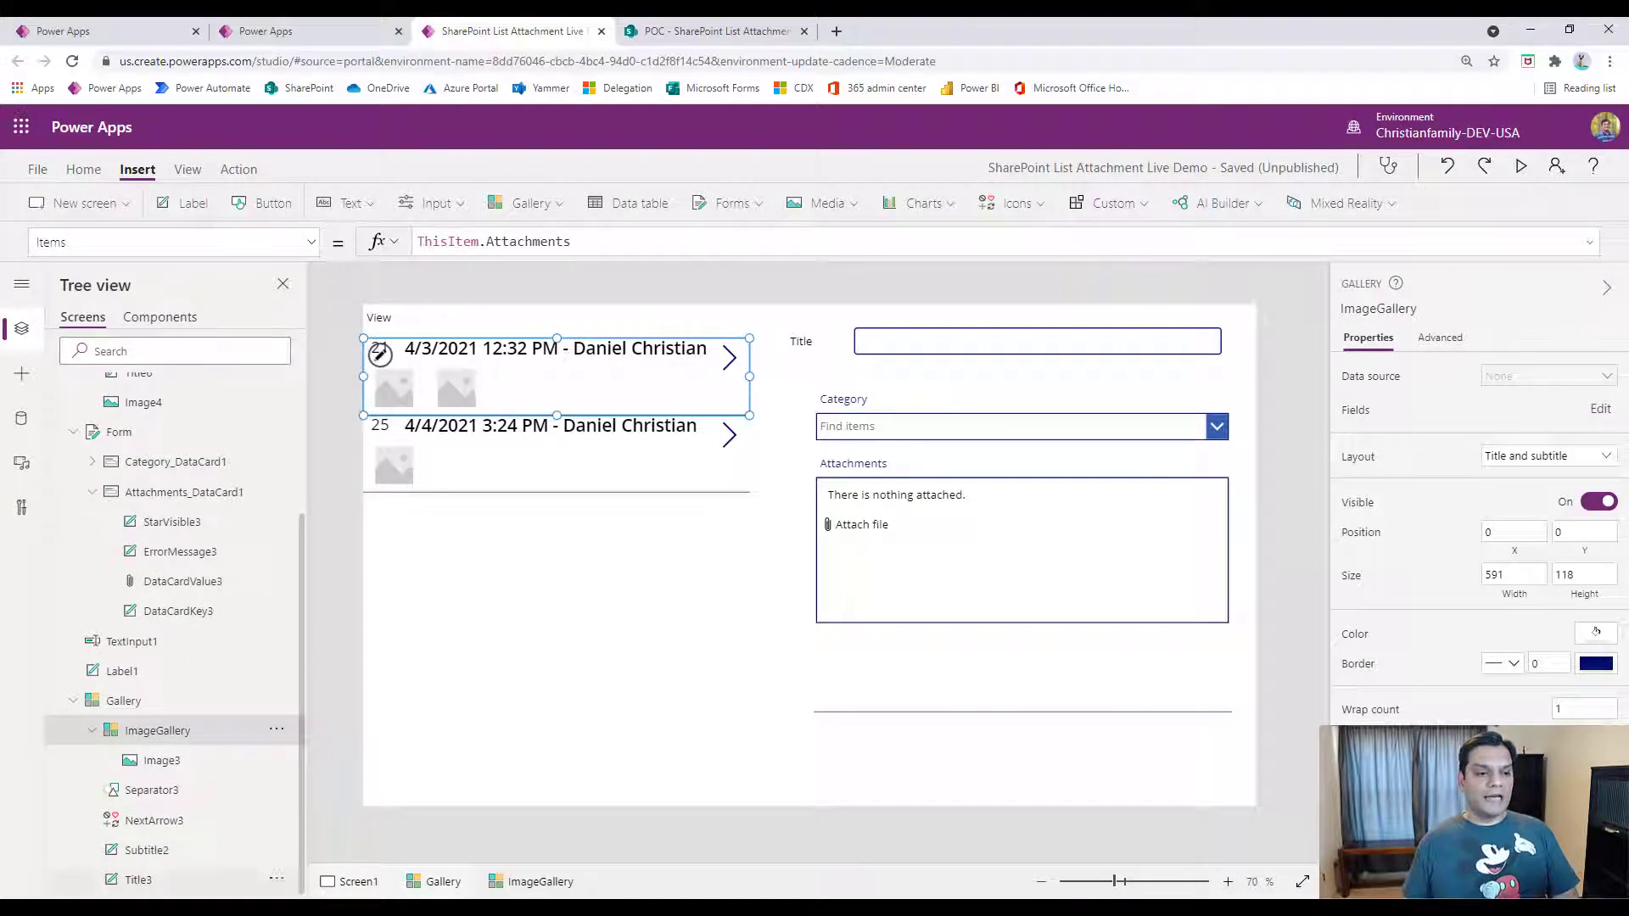
click(134, 701)
click(149, 798)
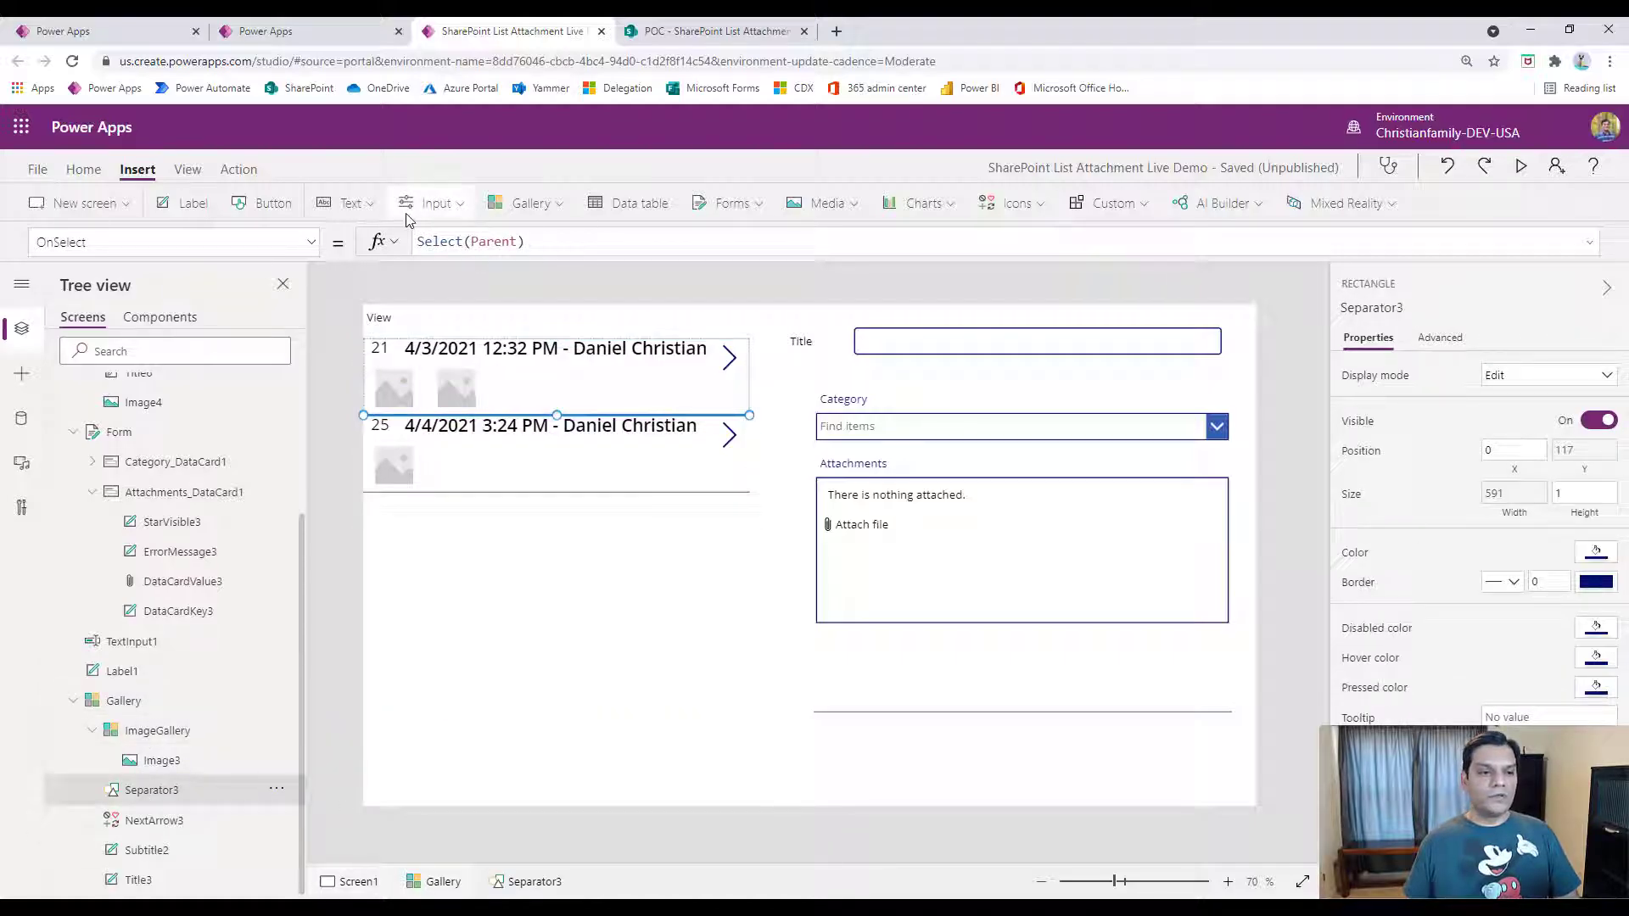
click(1009, 214)
click(1018, 513)
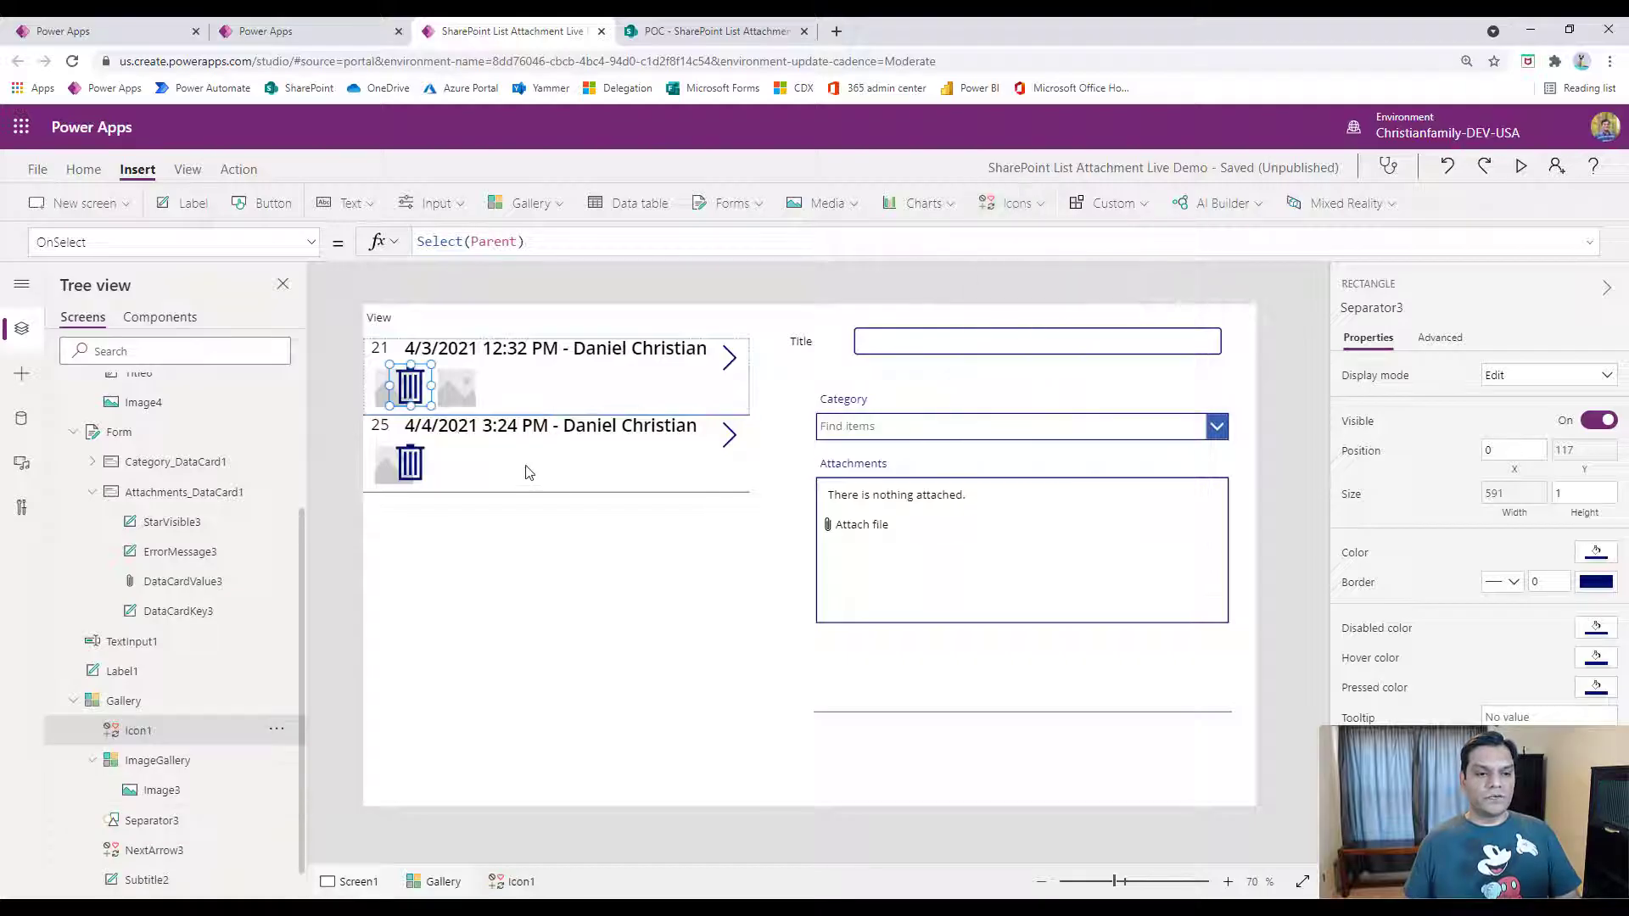
Move the gallery row's trash icon beneath the next arrow and set its OnSelect to Remove('SharePoint List Attachment Links',ThisItem).
drag(413, 383, 736, 378)
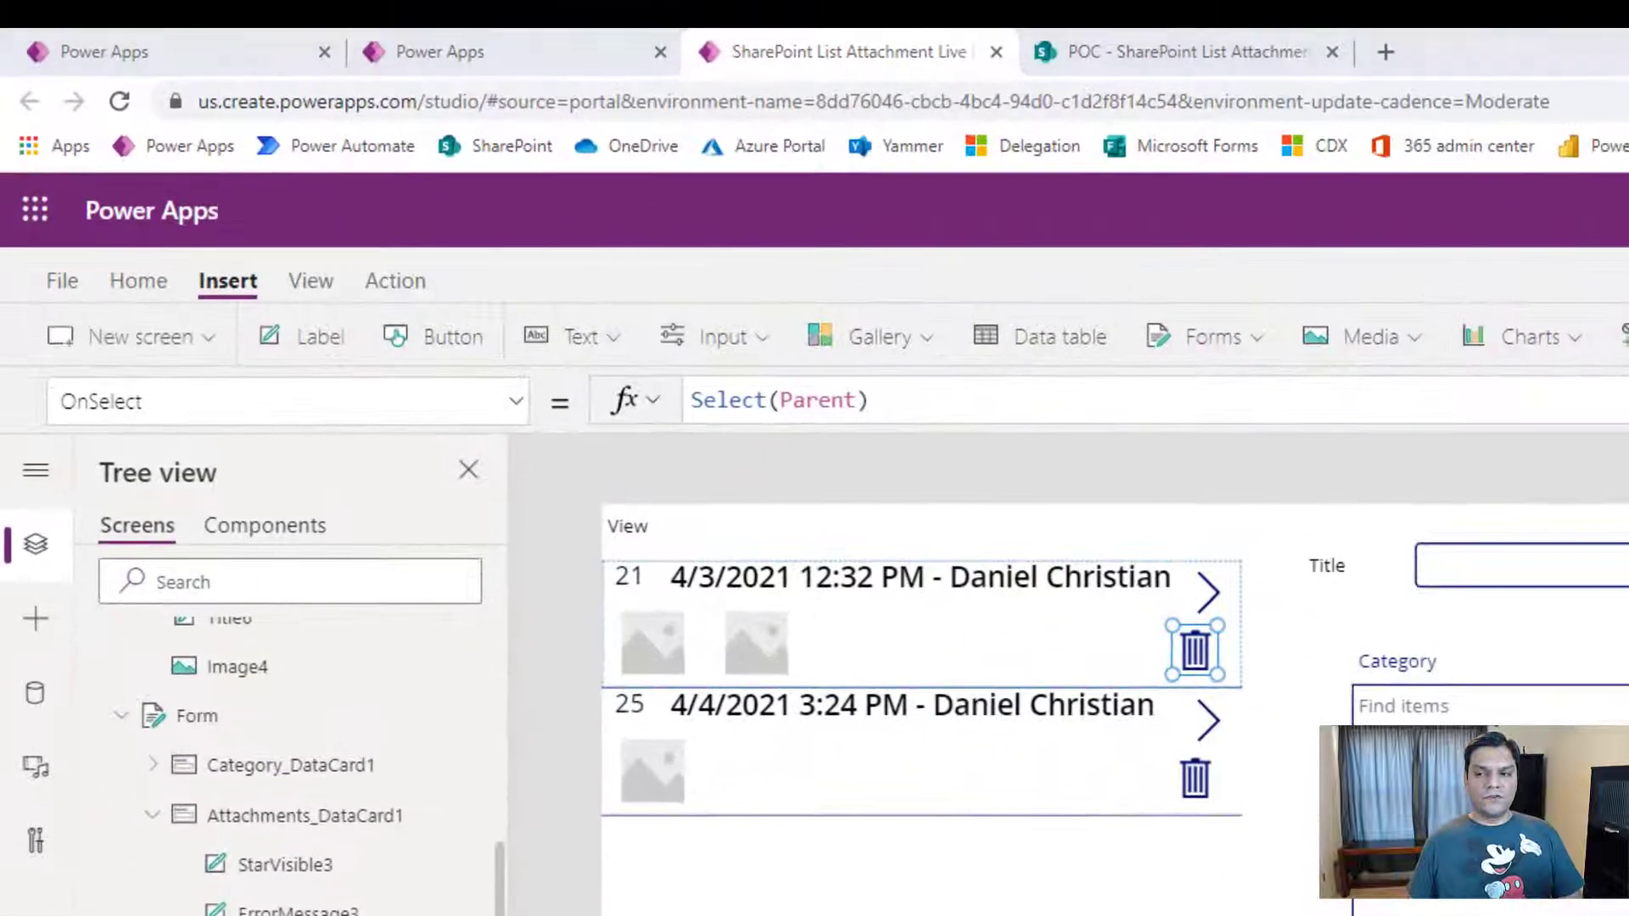
key(ctrl+a)
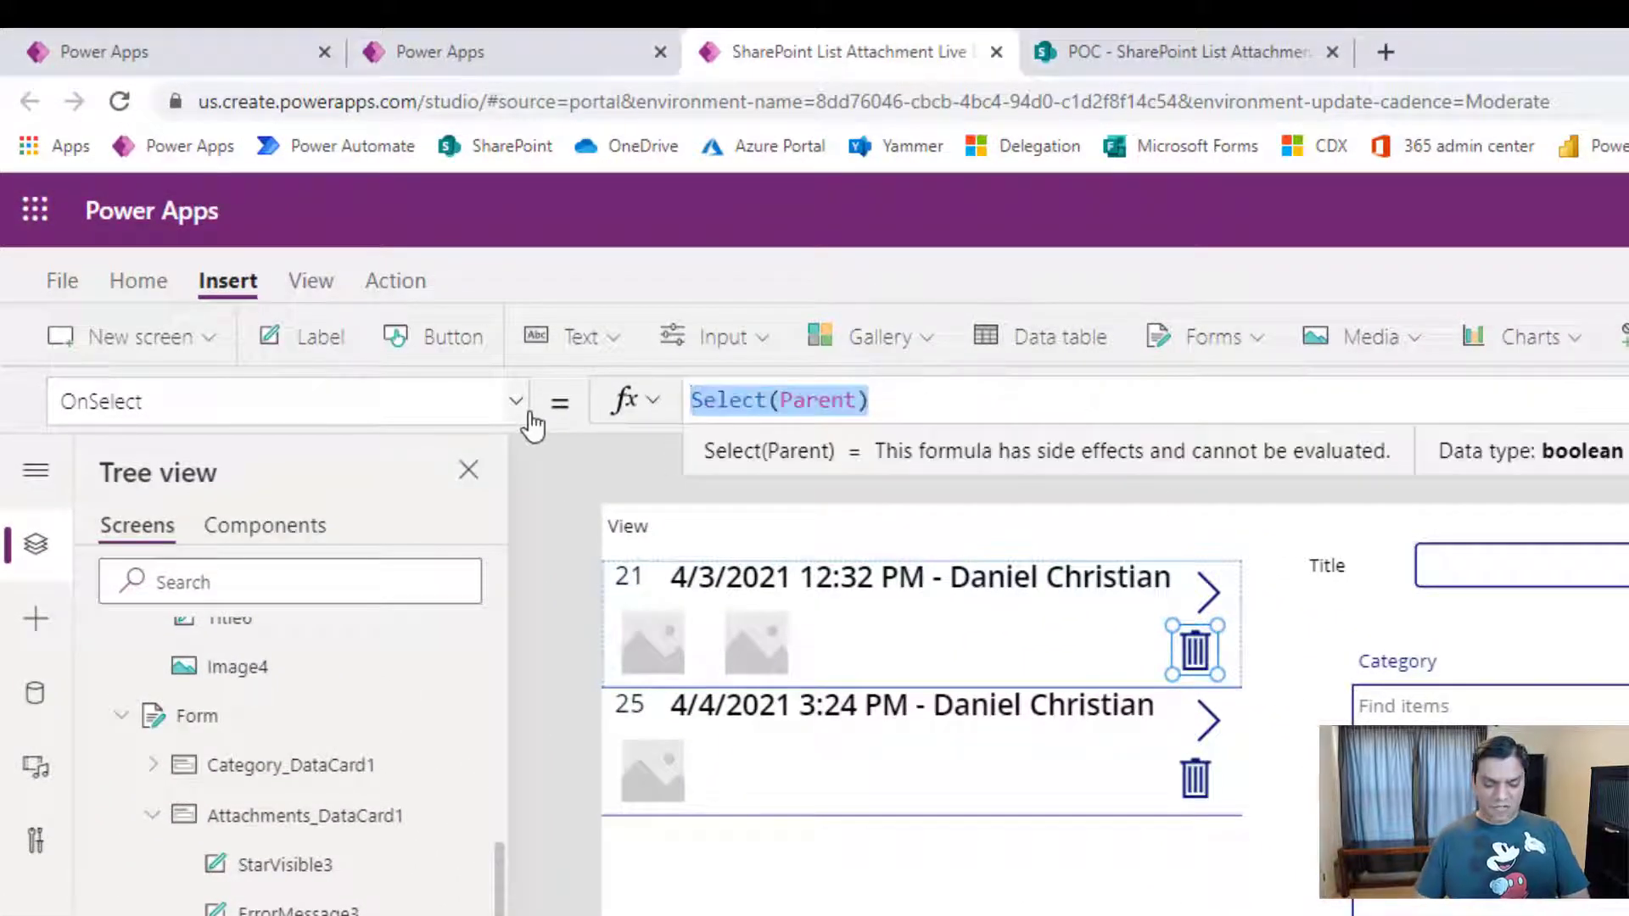
text(remo)
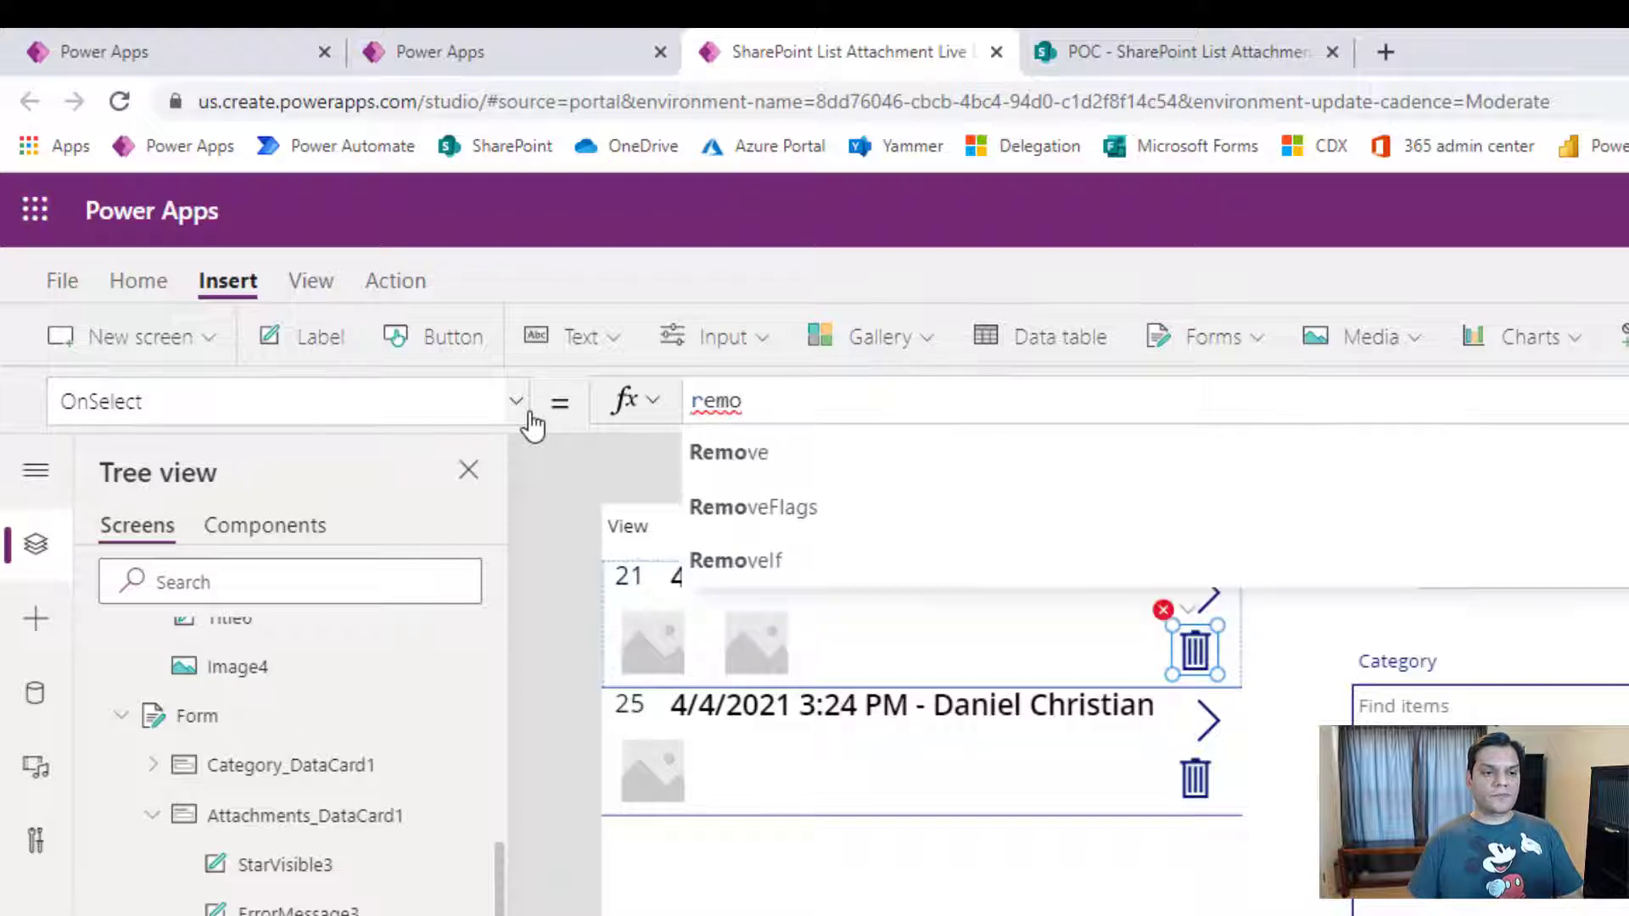
key(Tab)
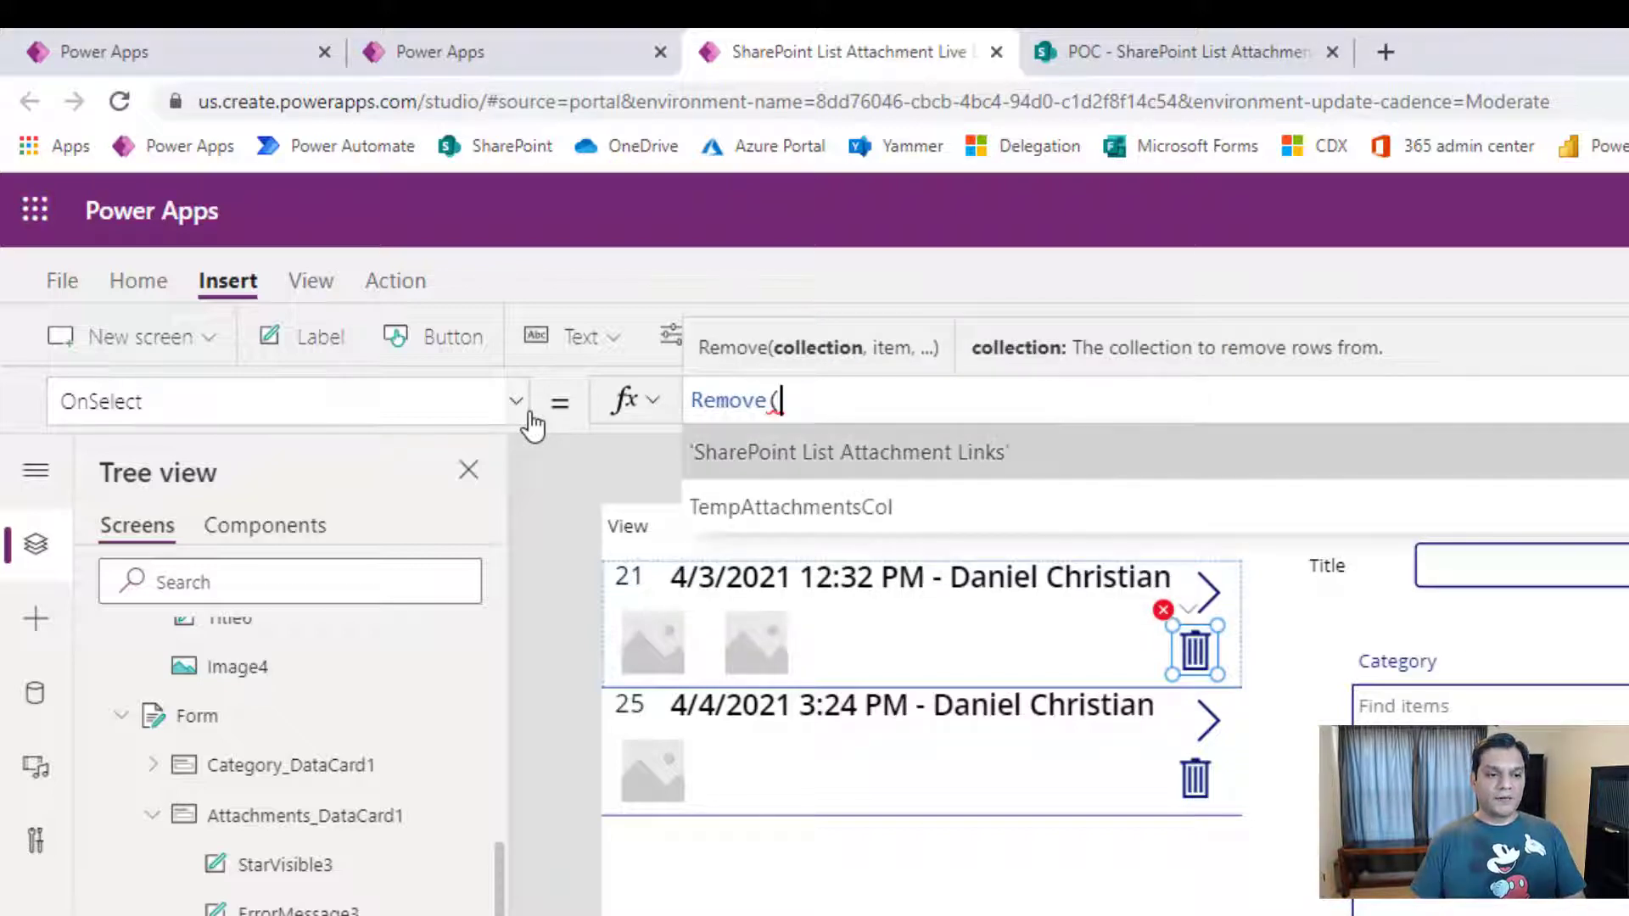
key(Tab)
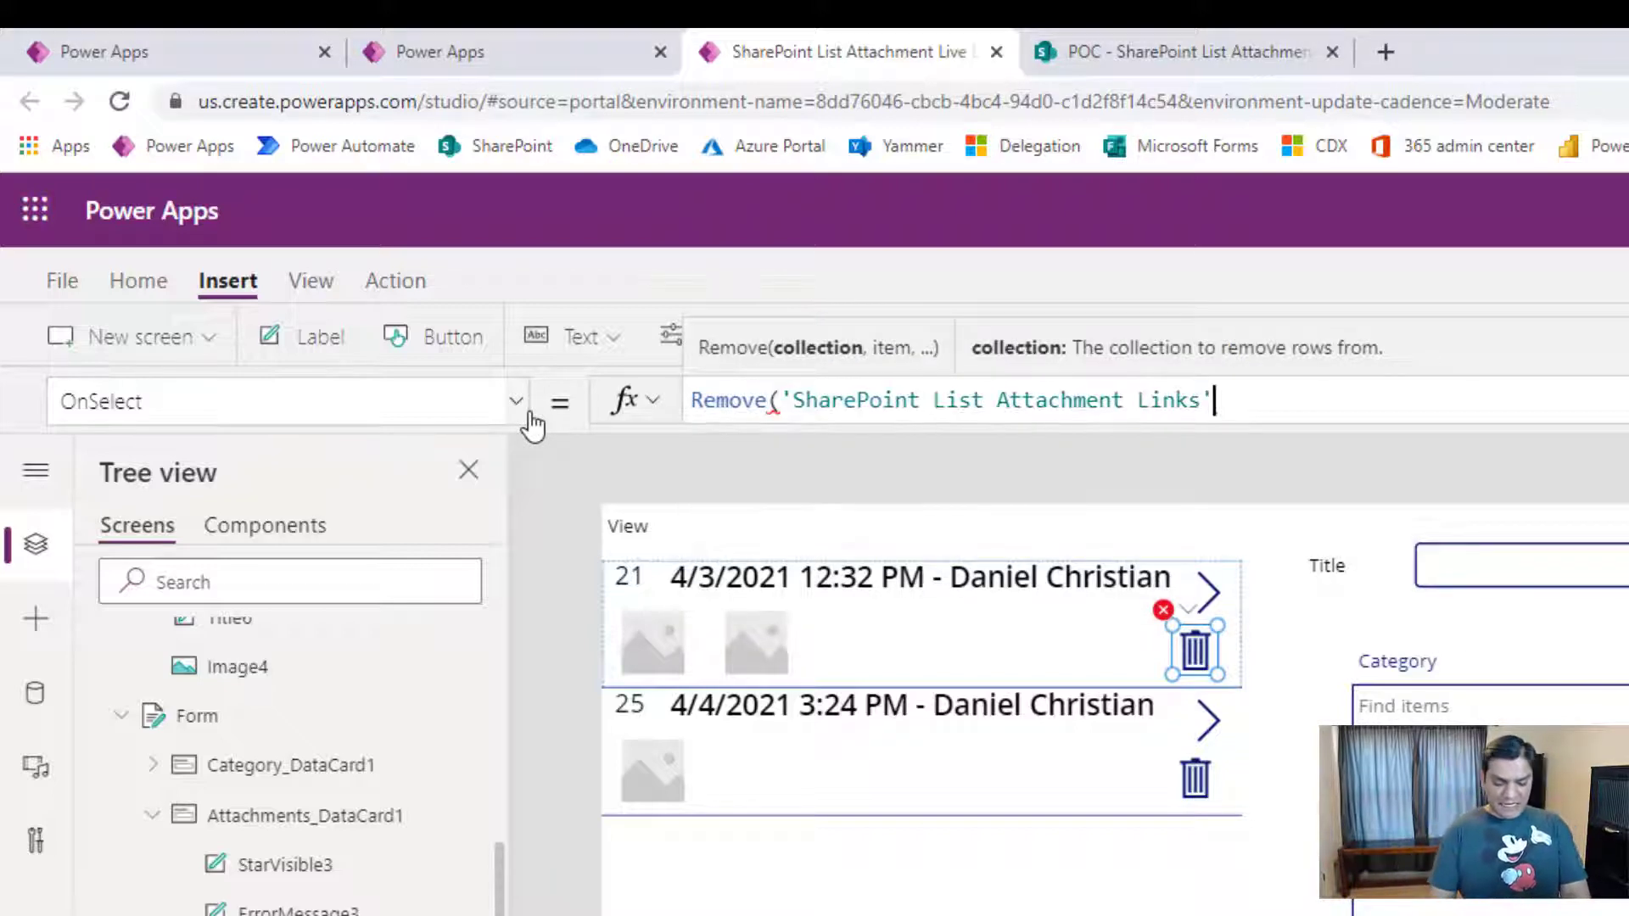
text(,this)
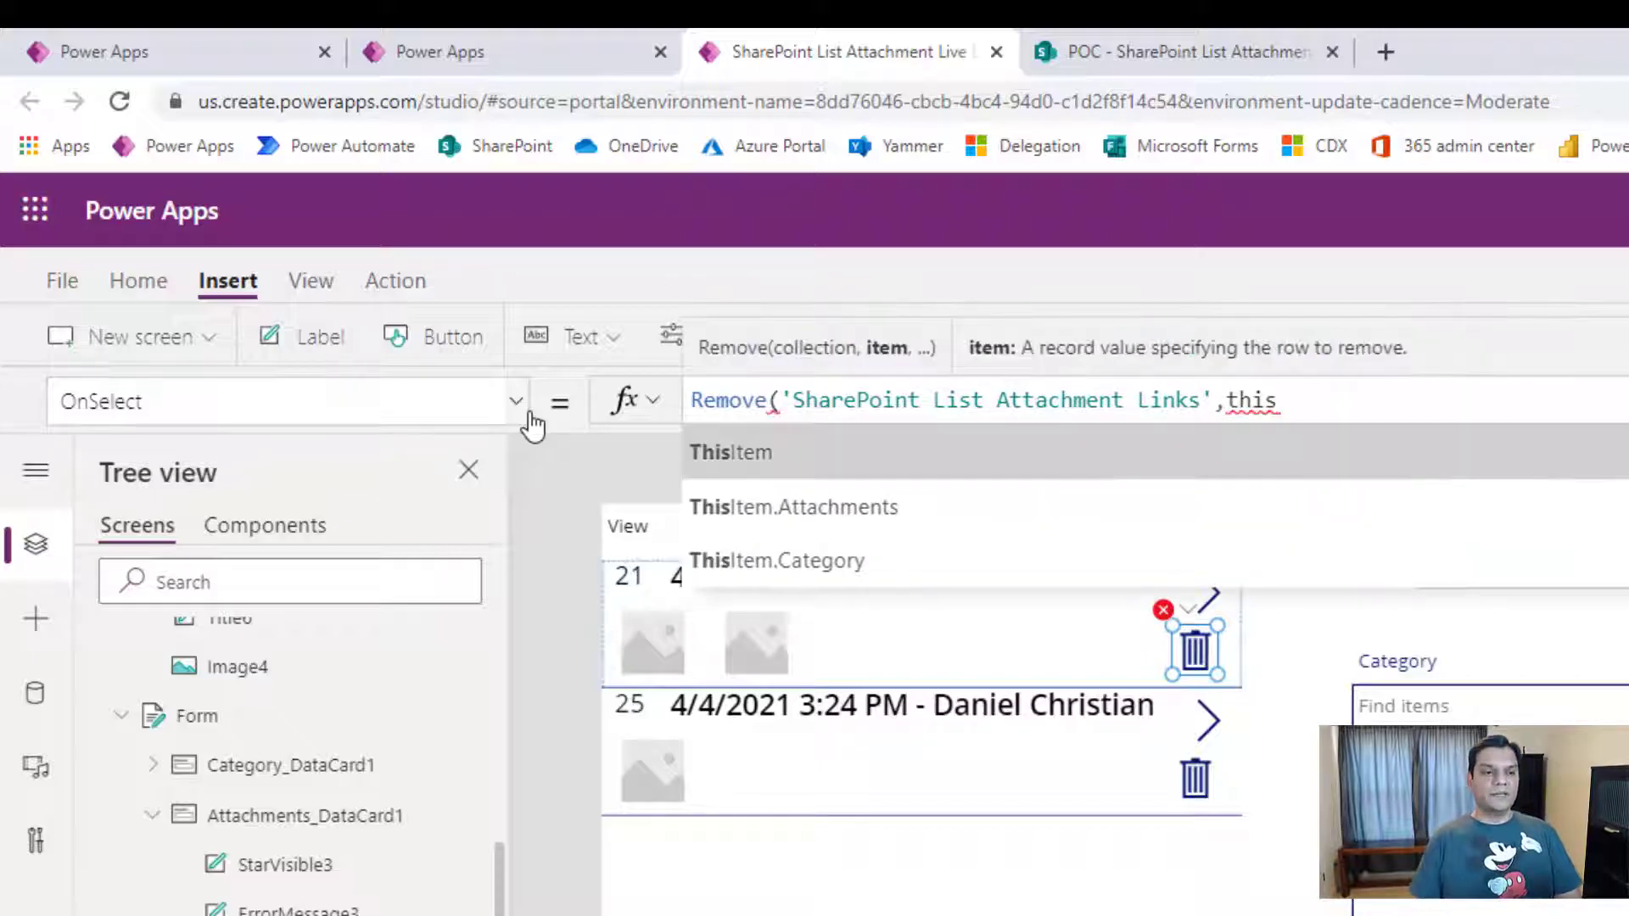
key(Tab)
text())
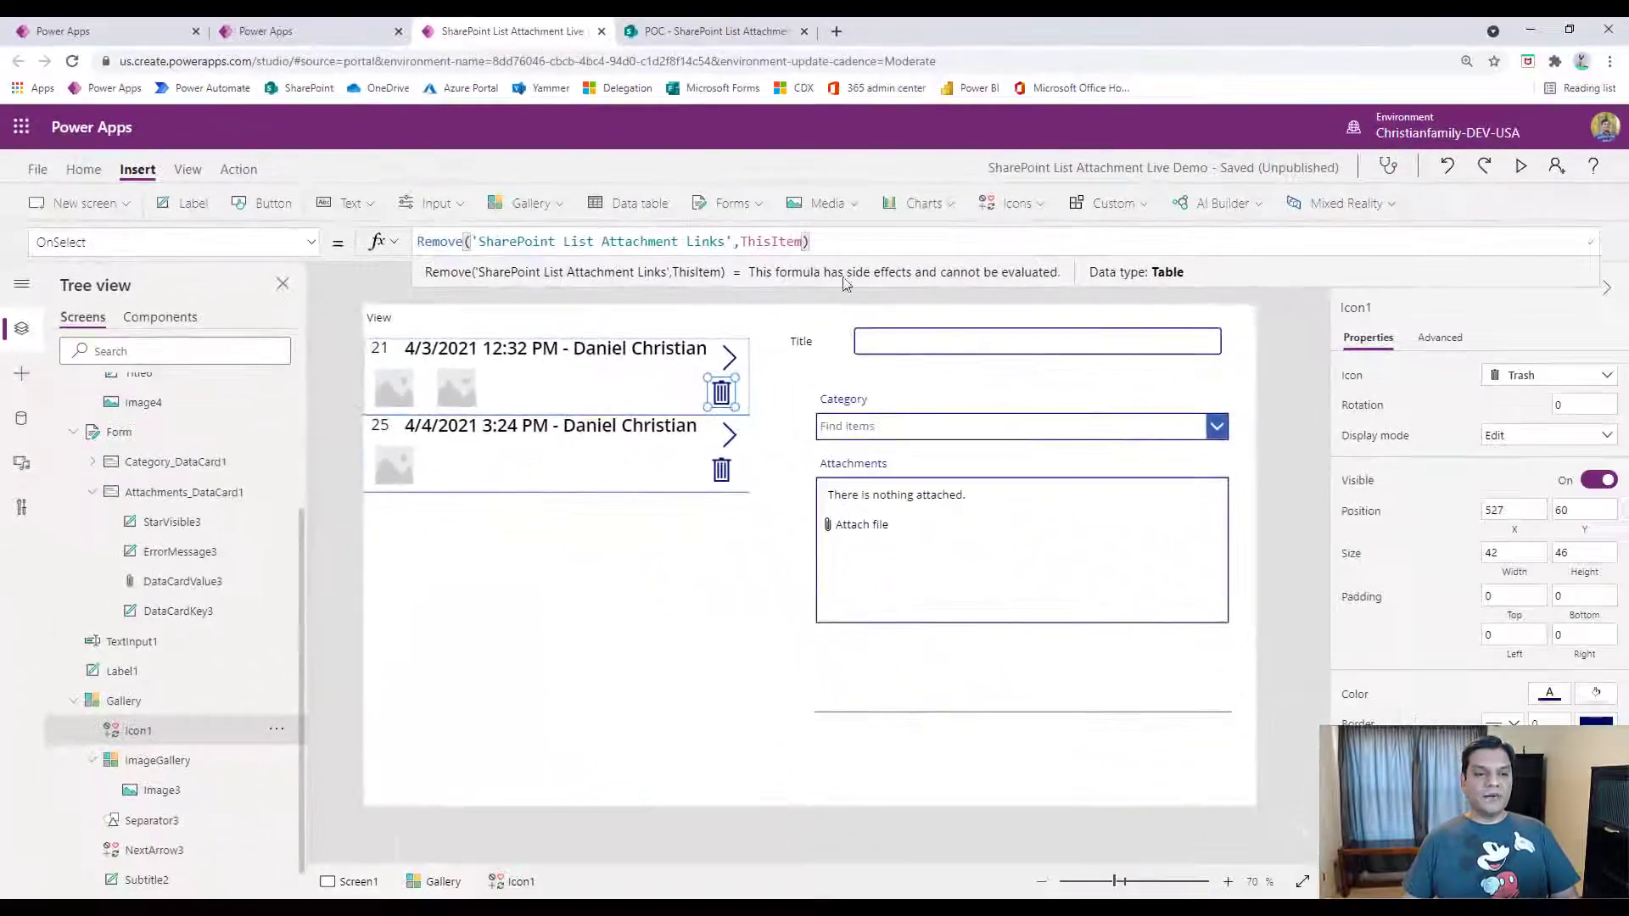
Insert an Add icon directly on Screen1 and place it in the screen's lower-left corner, at X 0 and Y 704.
click(1302, 703)
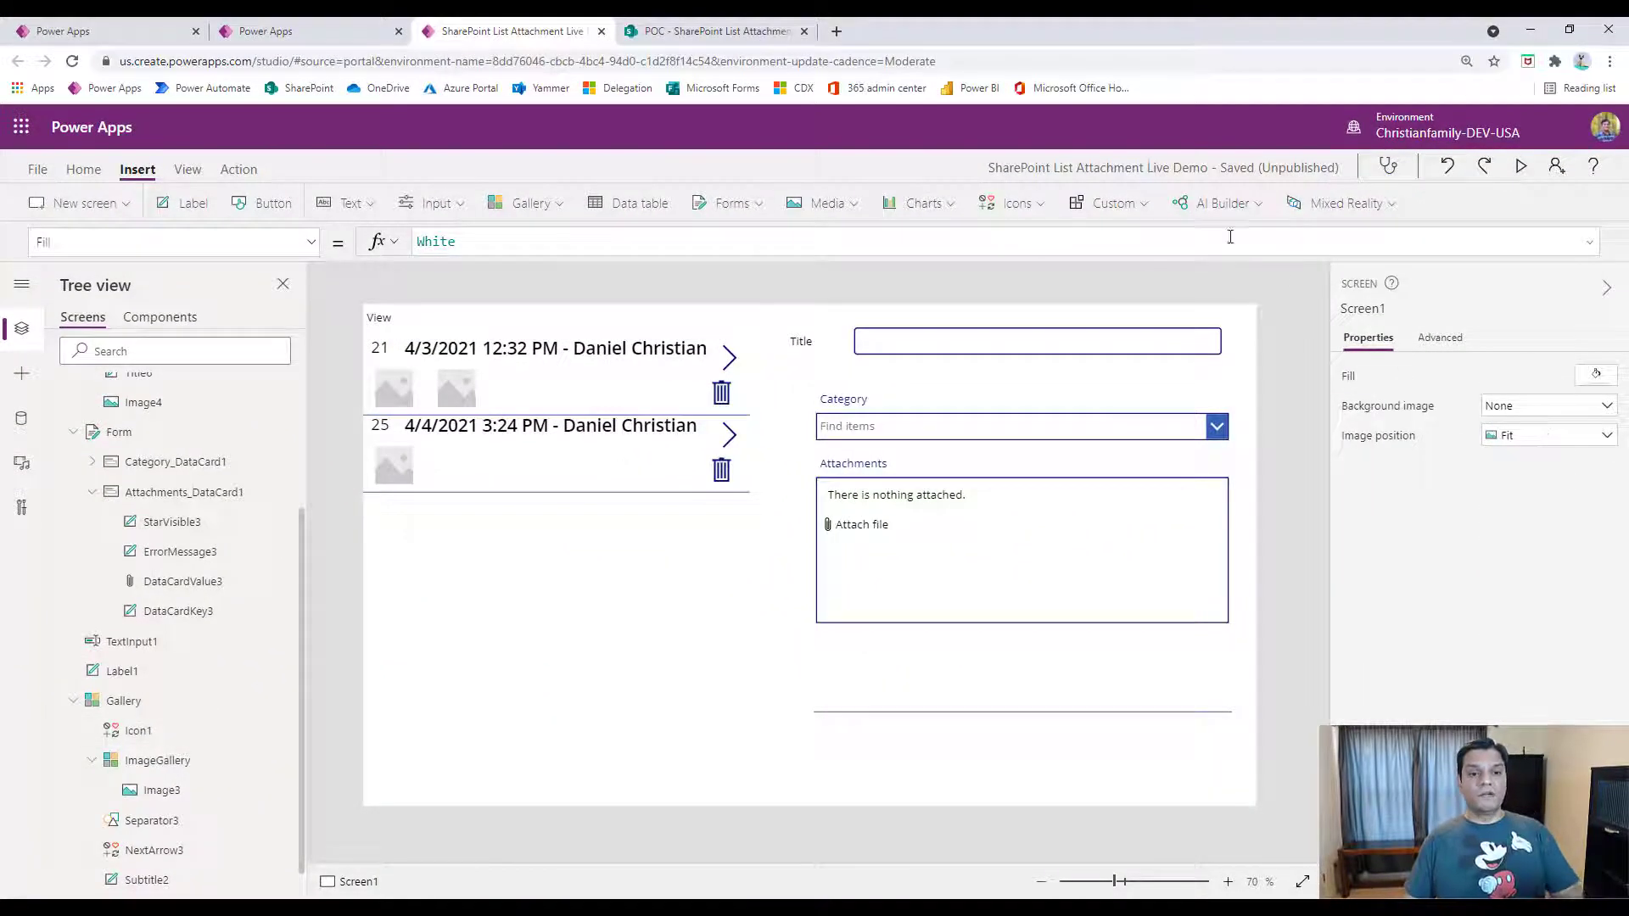
click(998, 204)
click(1008, 241)
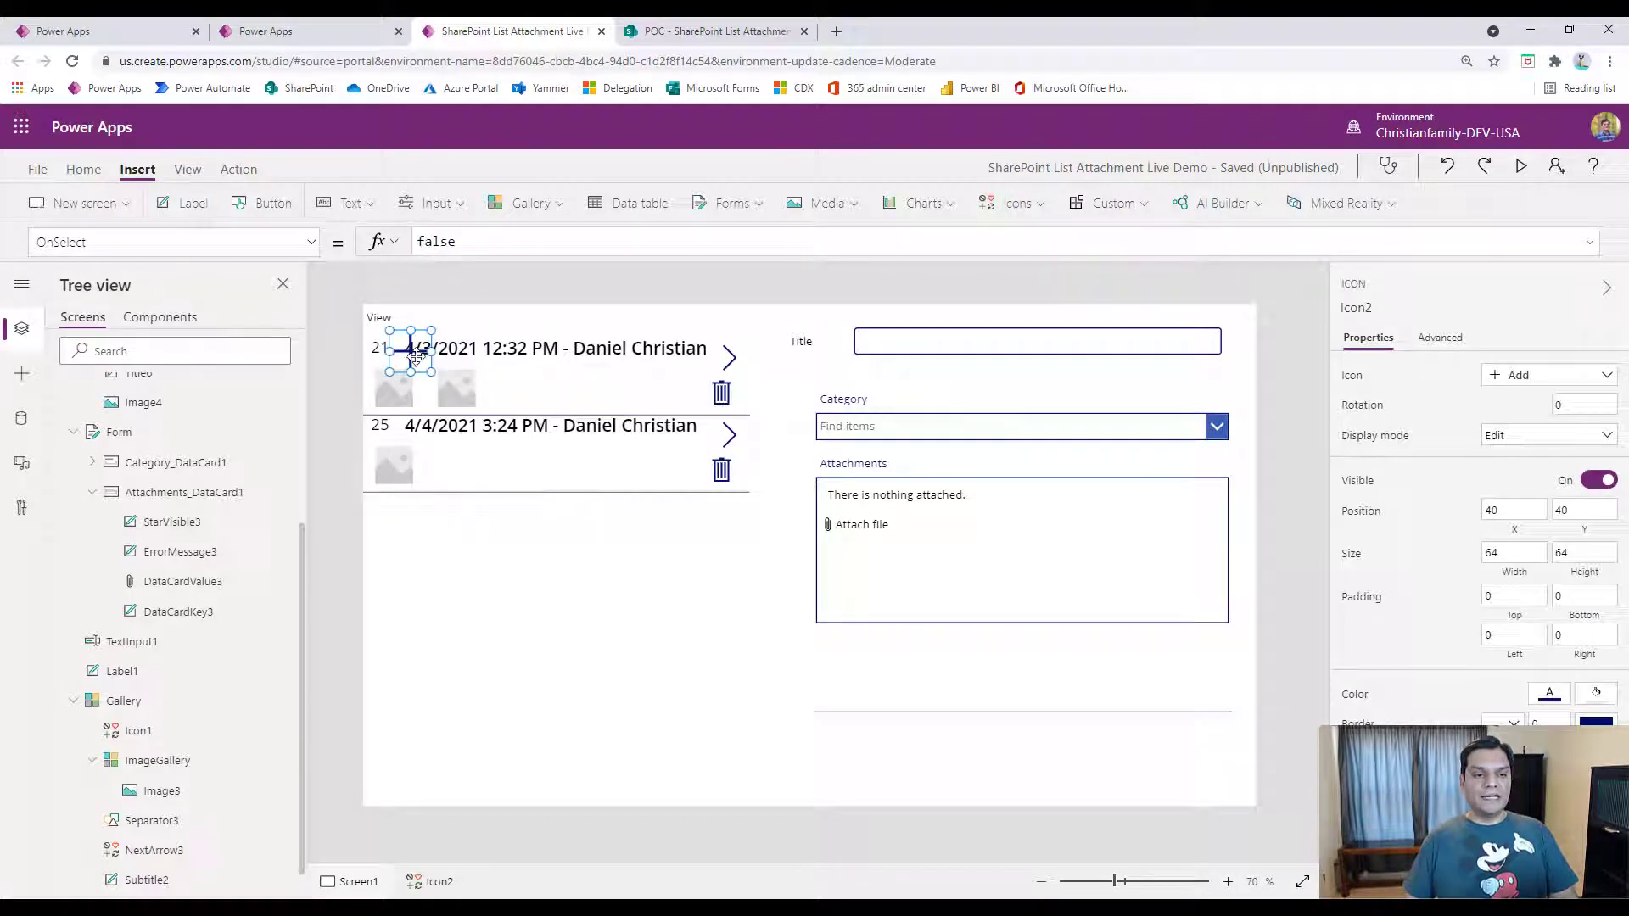
drag(416, 357, 386, 837)
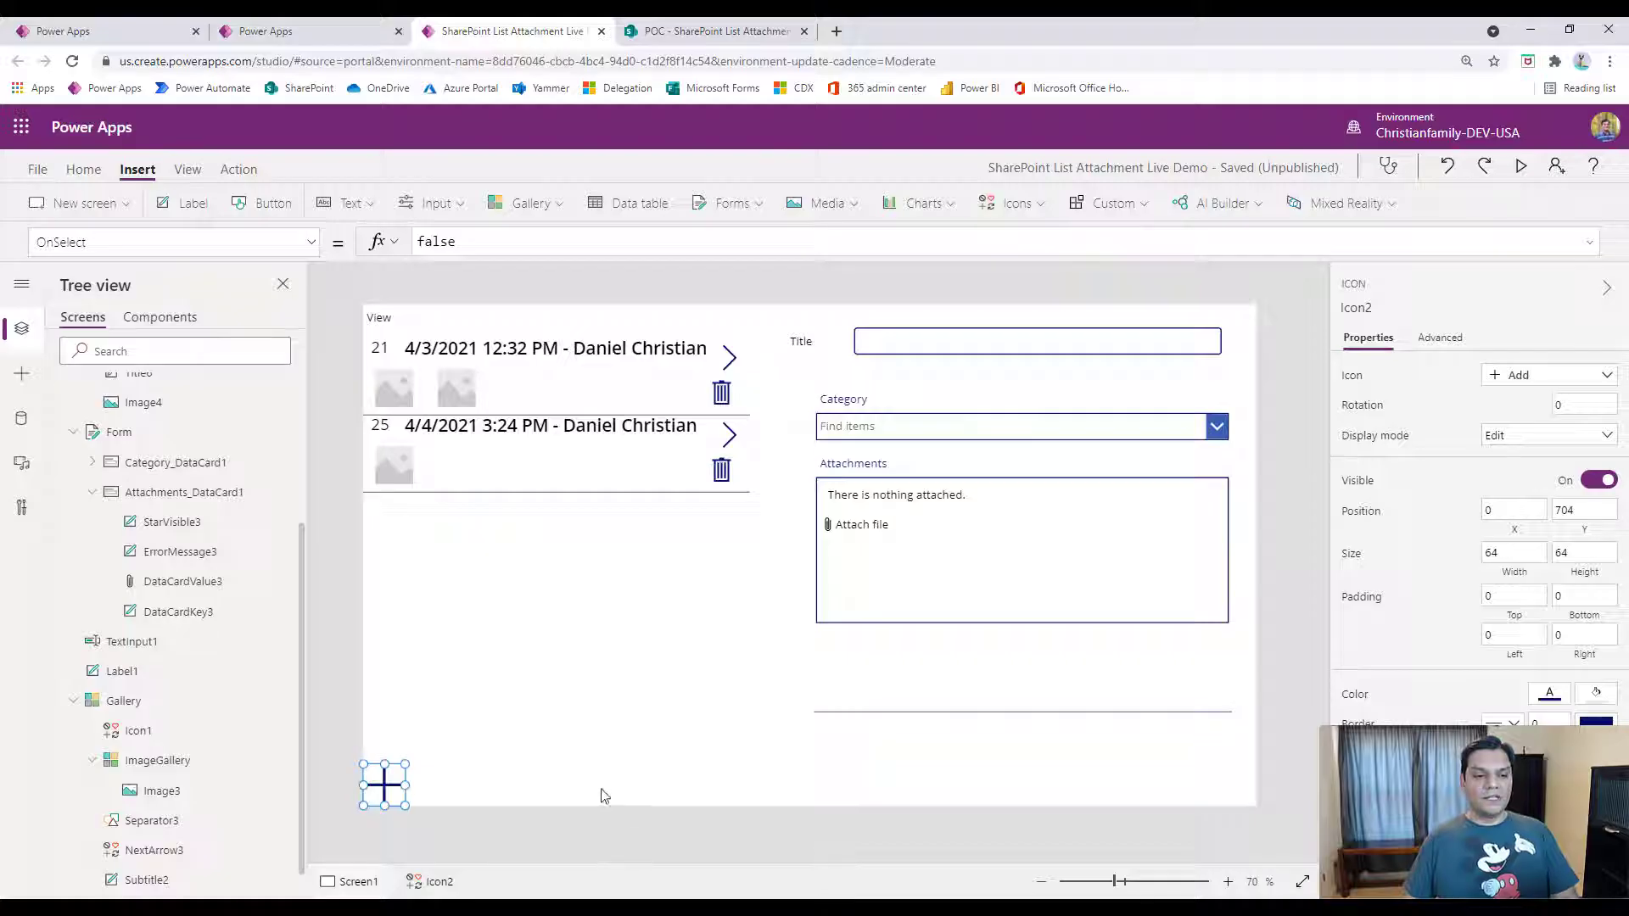
click(604, 795)
Duplicate the Add icon so that a second copy sits beside it at the bottom of Screen1.
click(378, 783)
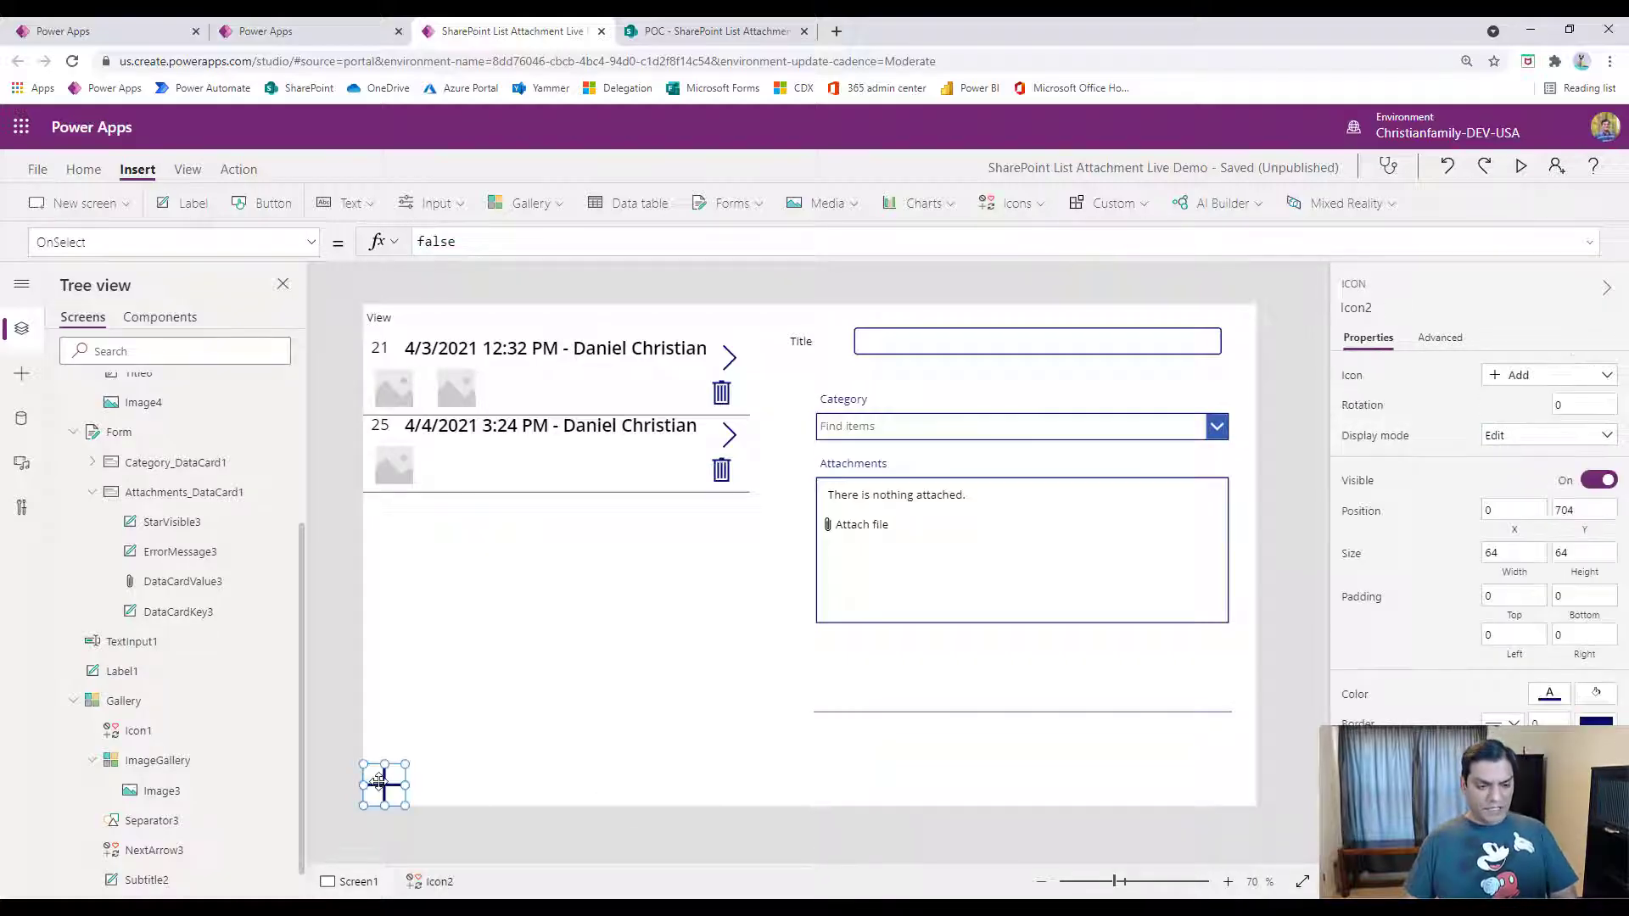
key(ctrl+c)
key(ctrl+v)
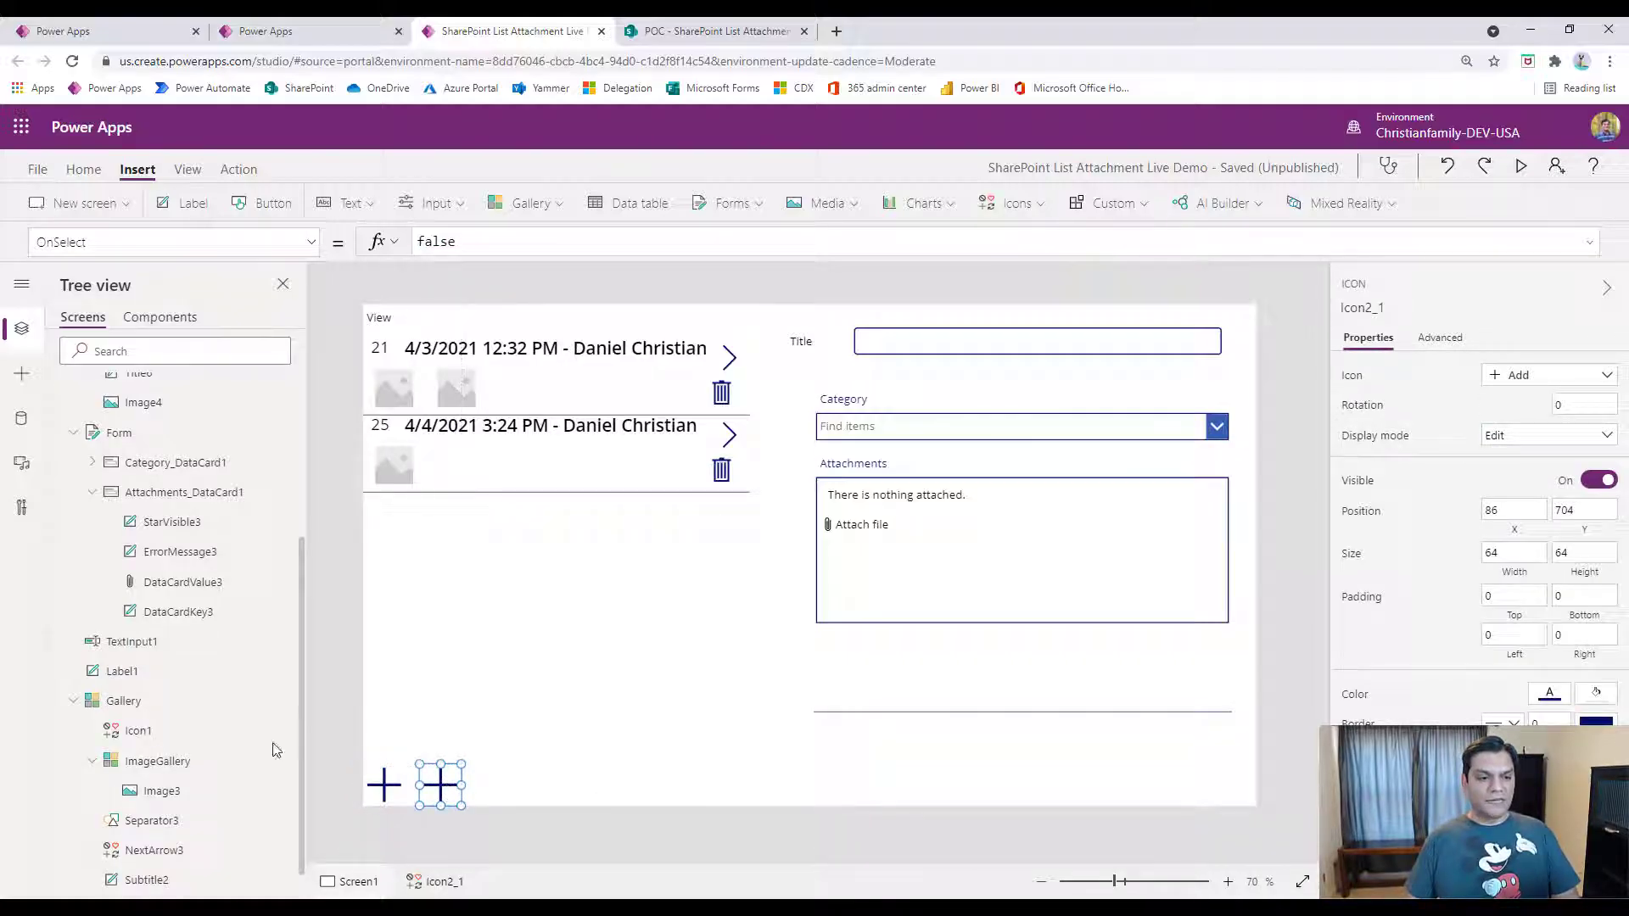
Rename the original plus icon in the lower-left corner of Screen1 as AddIcon.
scroll(237, 658, up, 5)
click(138, 489)
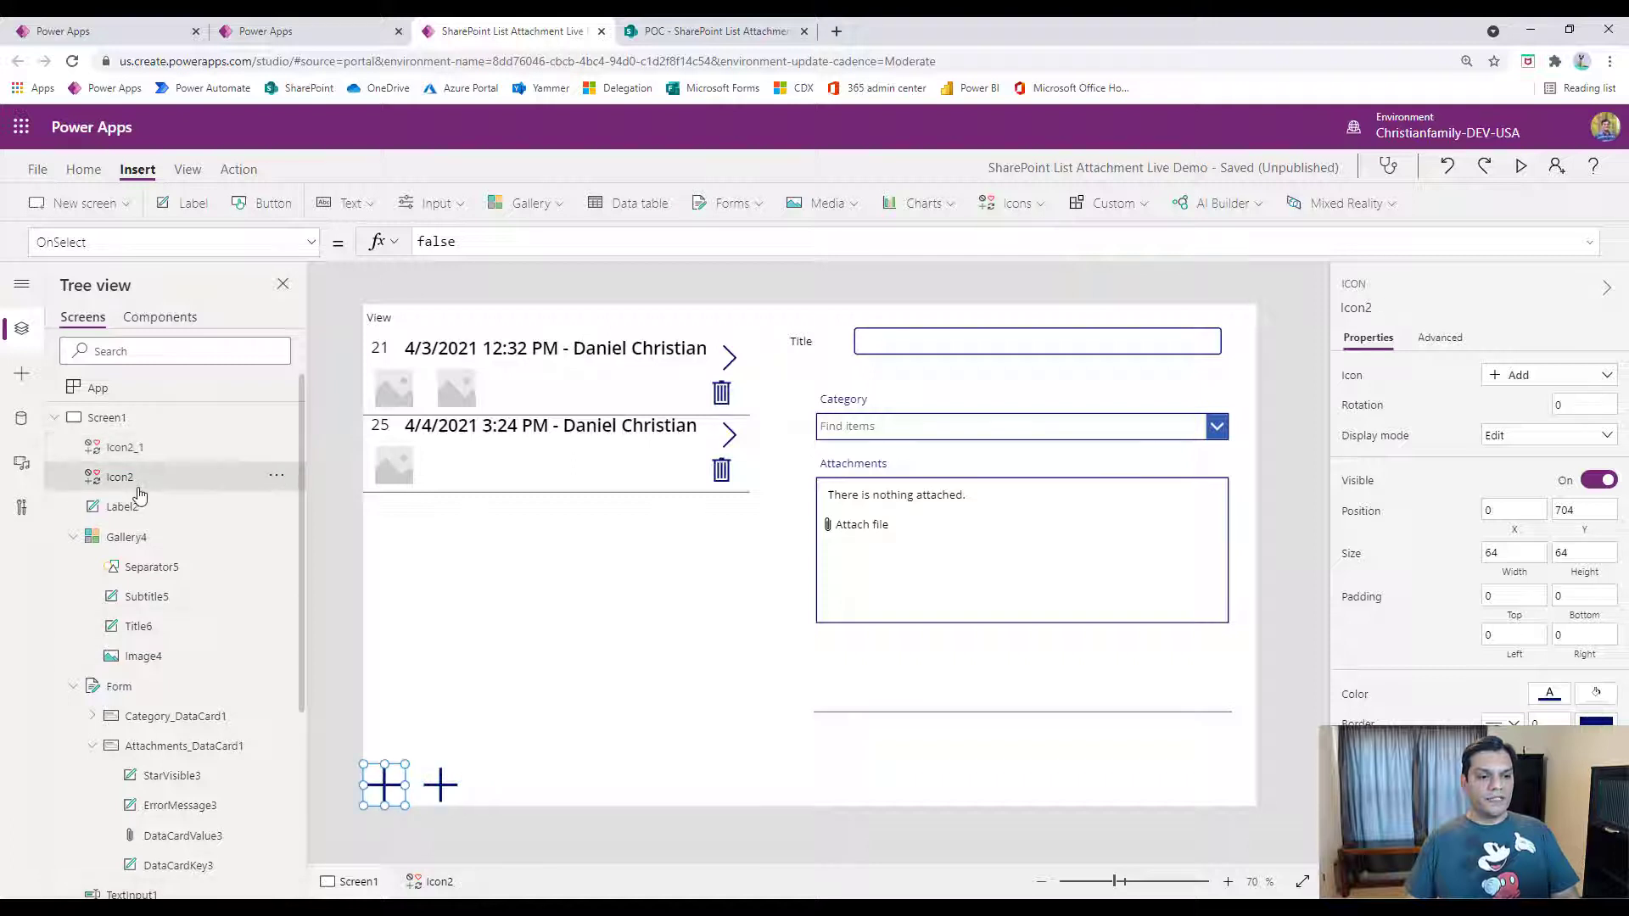
double_click(139, 492)
text(AddIcon)
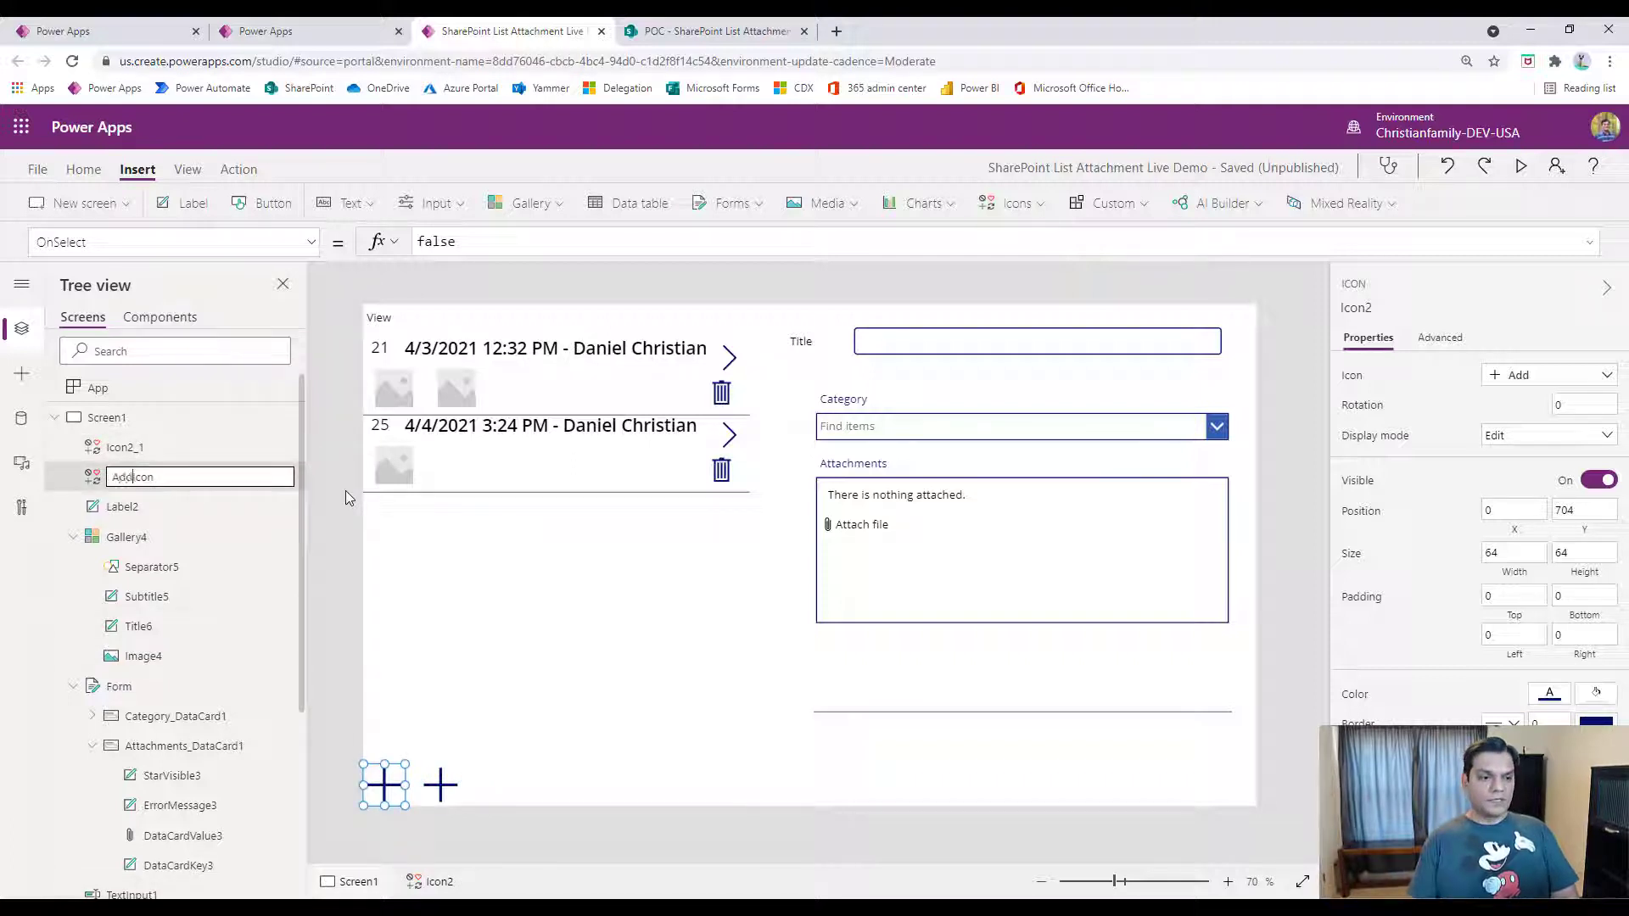
key(Return)
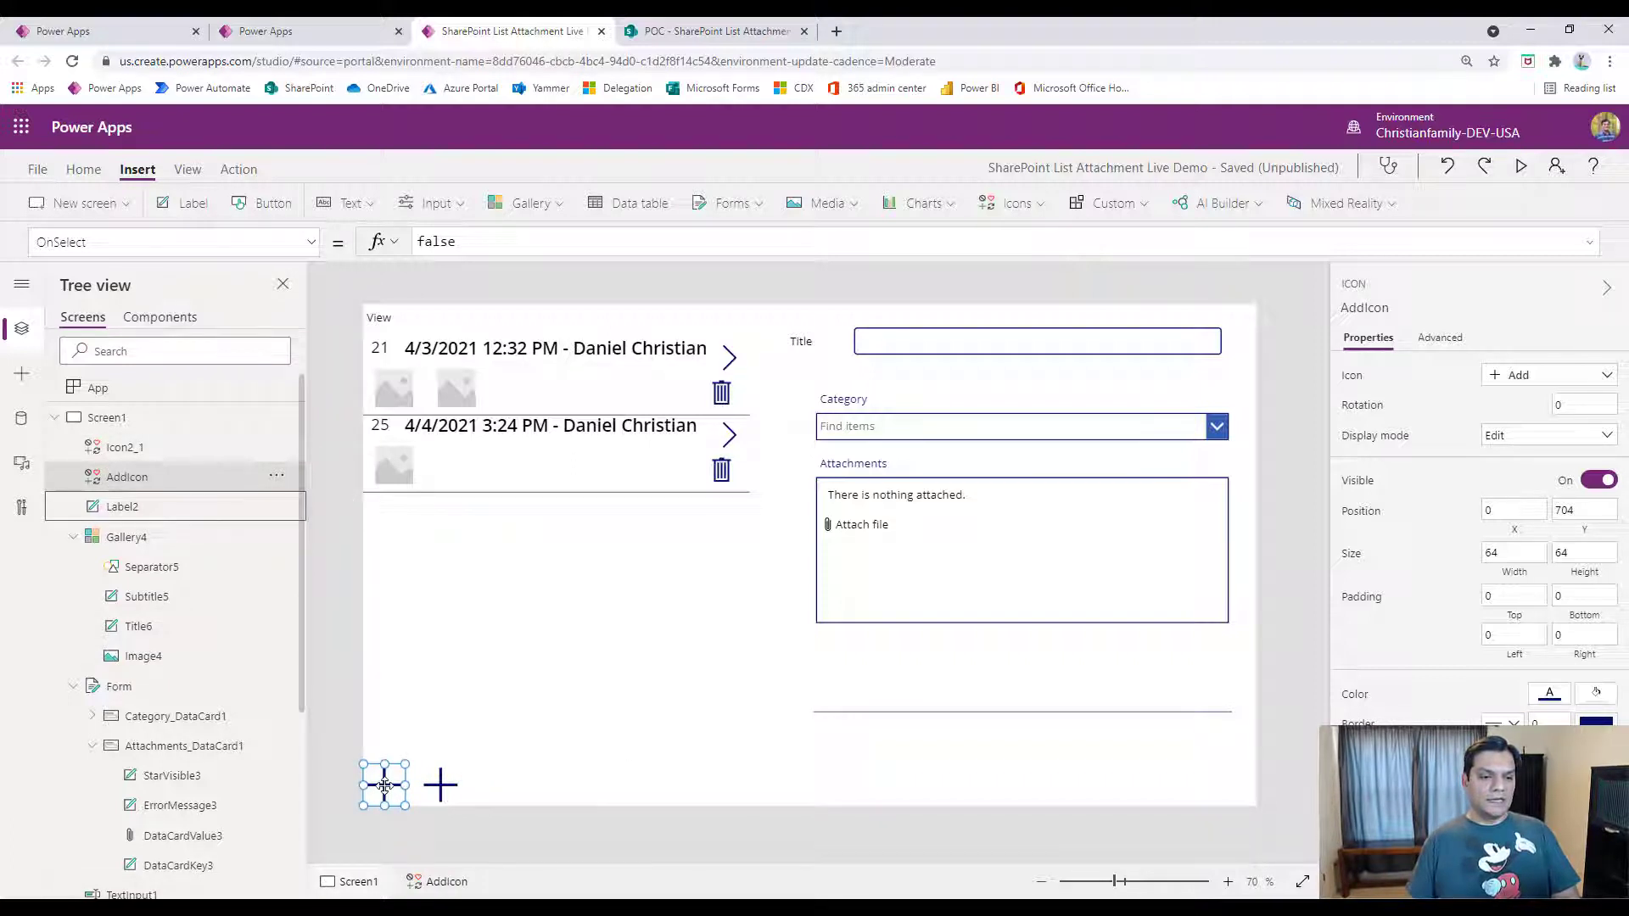
Change the duplicated plus icon to the Edit pencil icon.
click(440, 785)
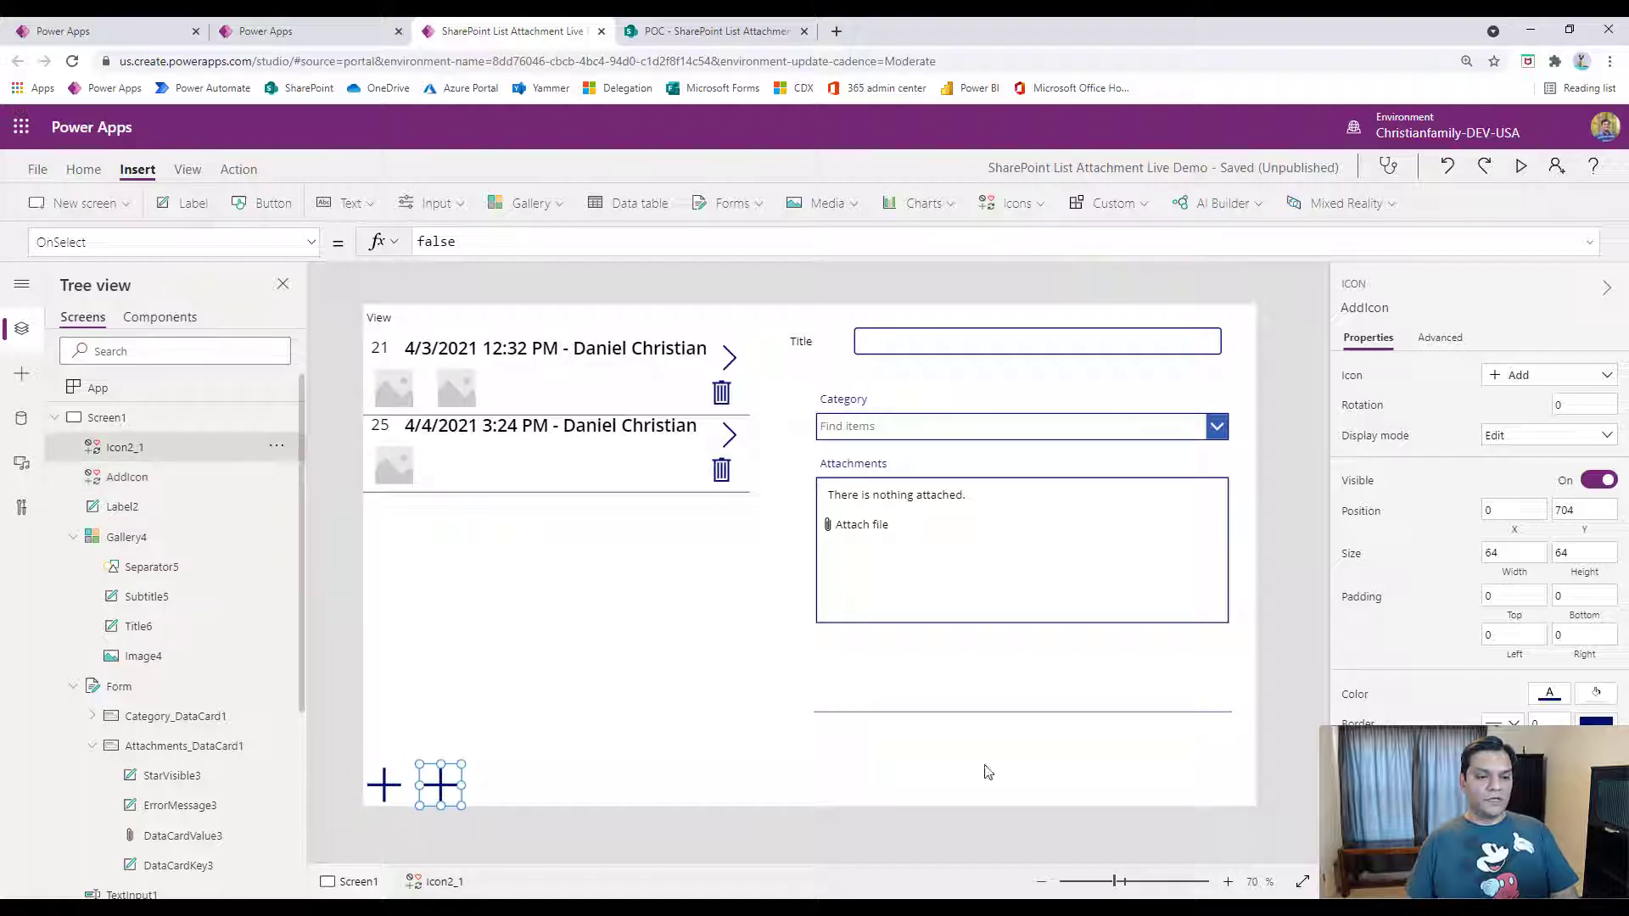
click(1544, 384)
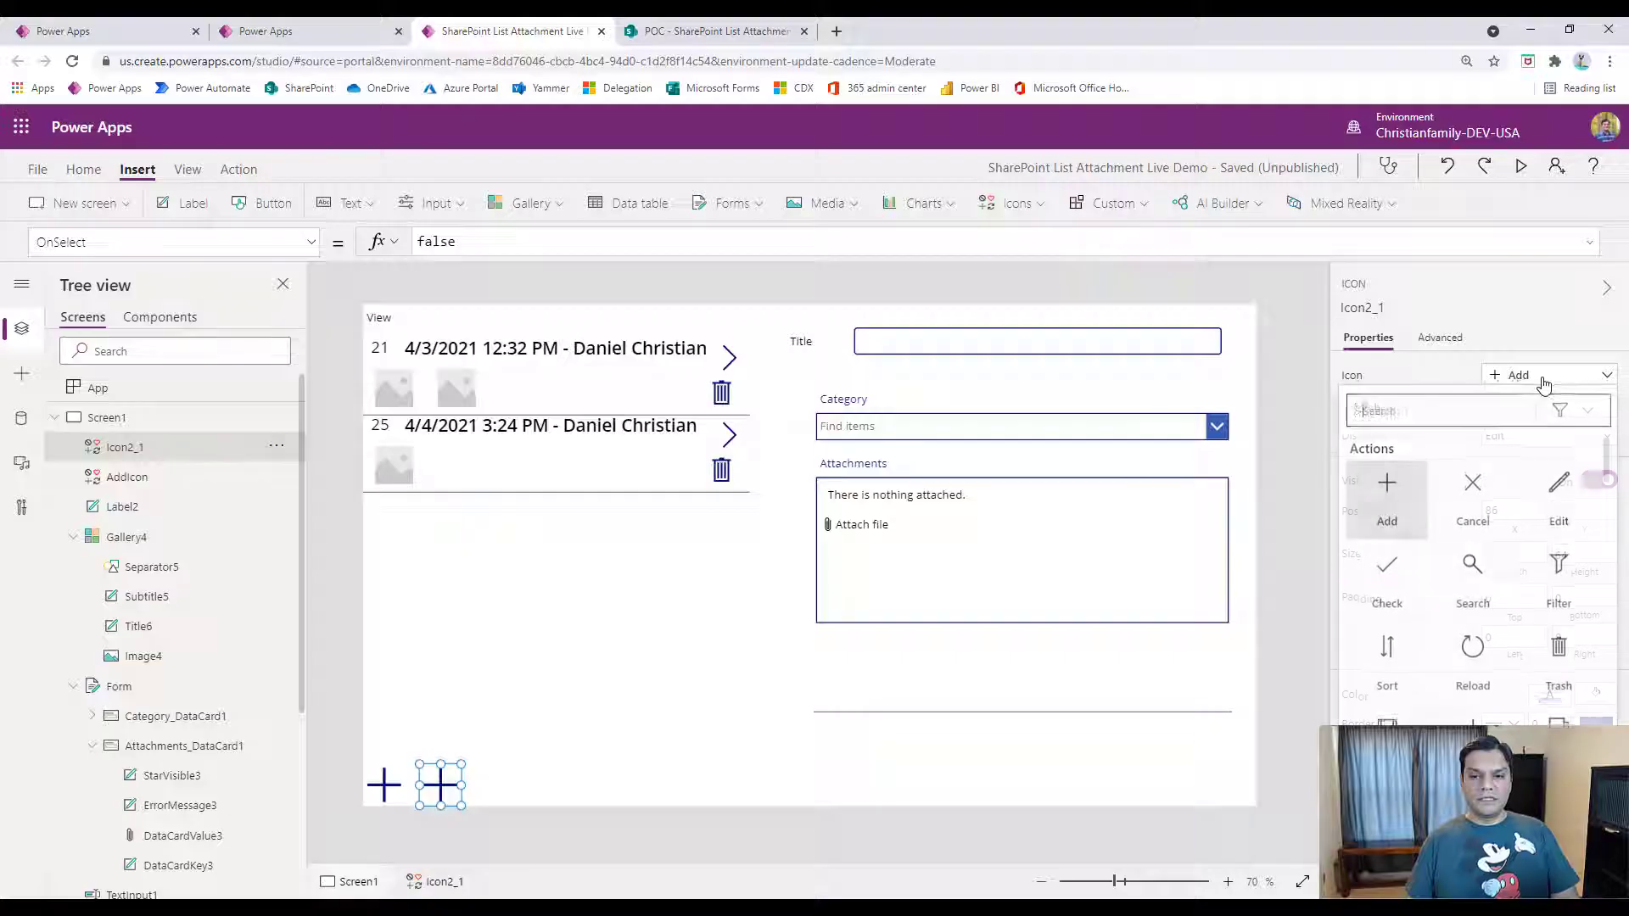
click(1558, 509)
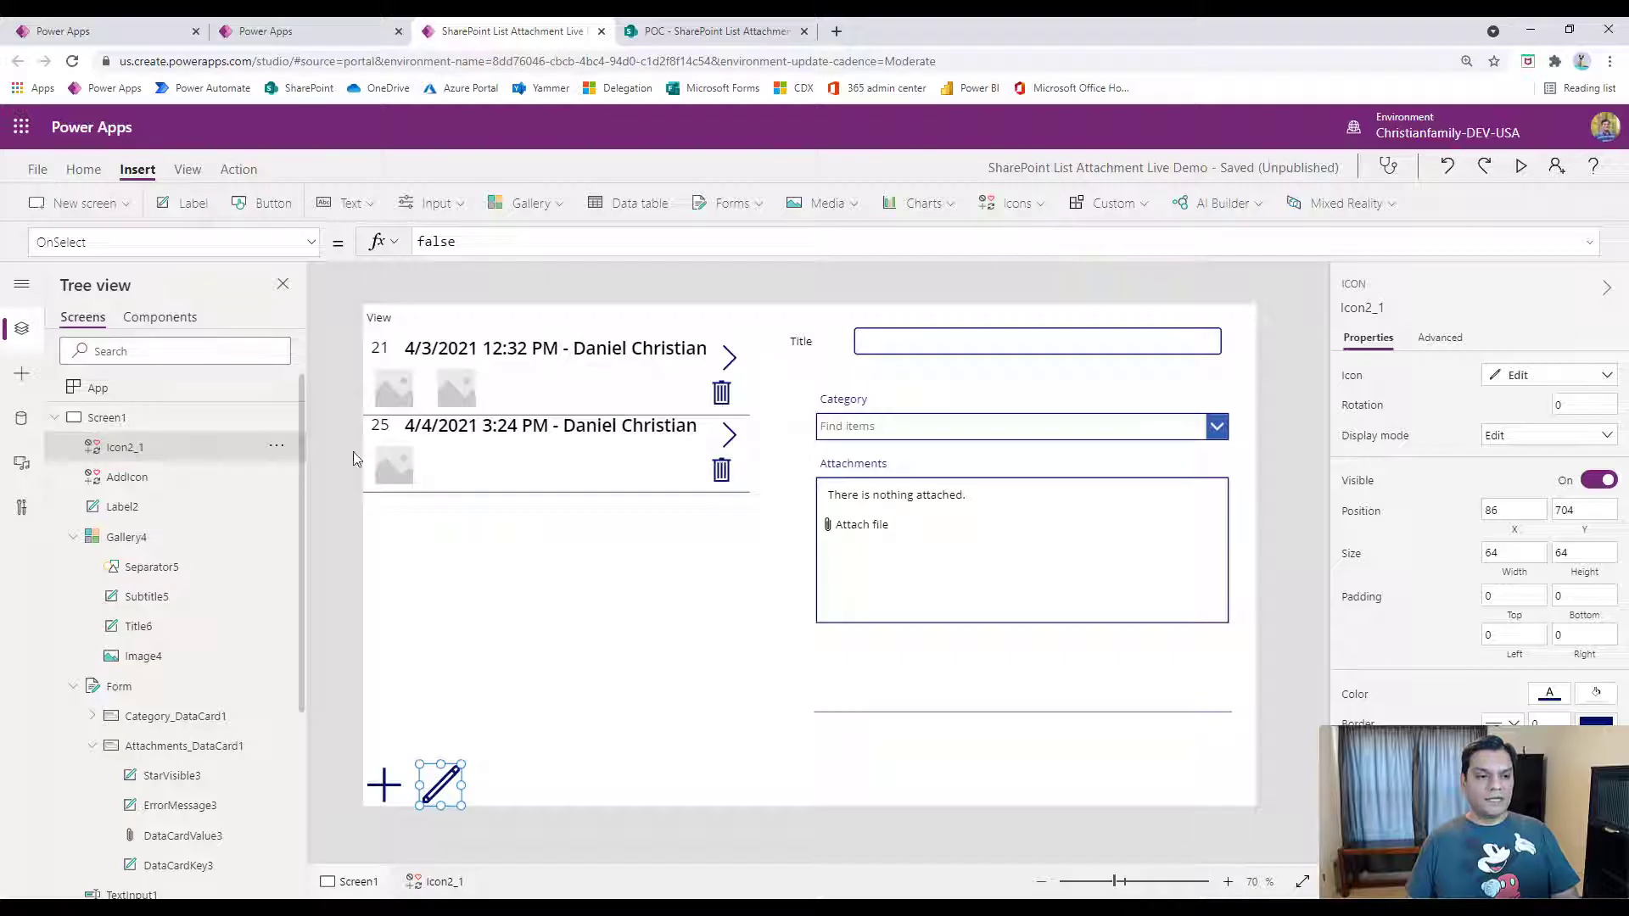
Rename the pencil icon as EditIcon.
double_click(99, 447)
key(Right)
key(BackSpace)
key(BackSpace)
key(BackSpace)
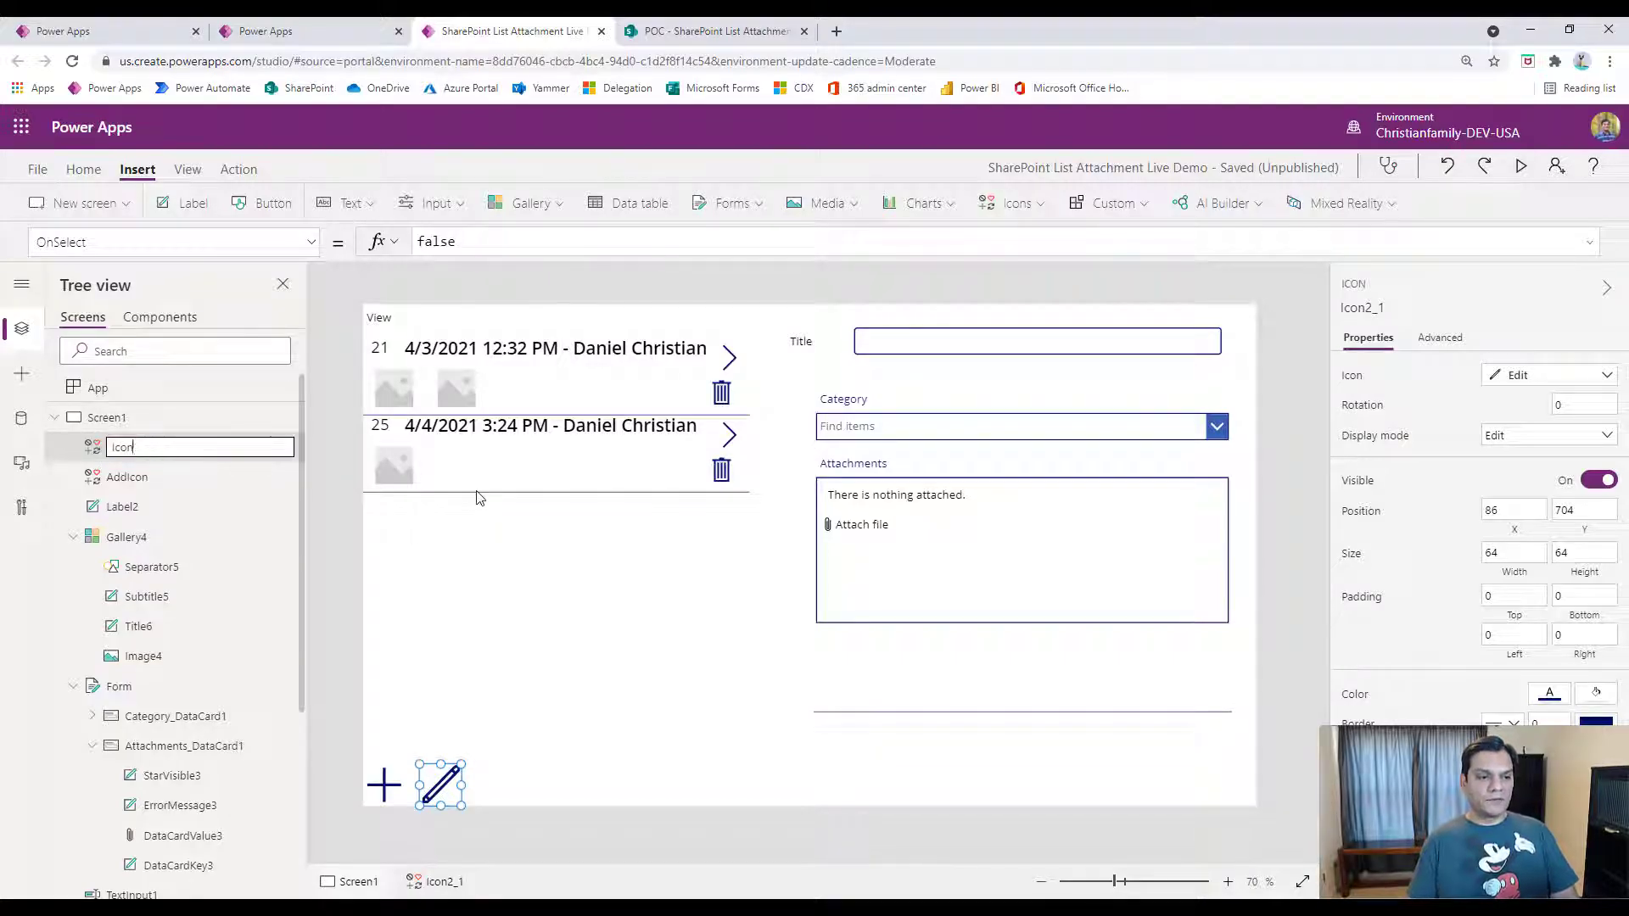
key(Home)
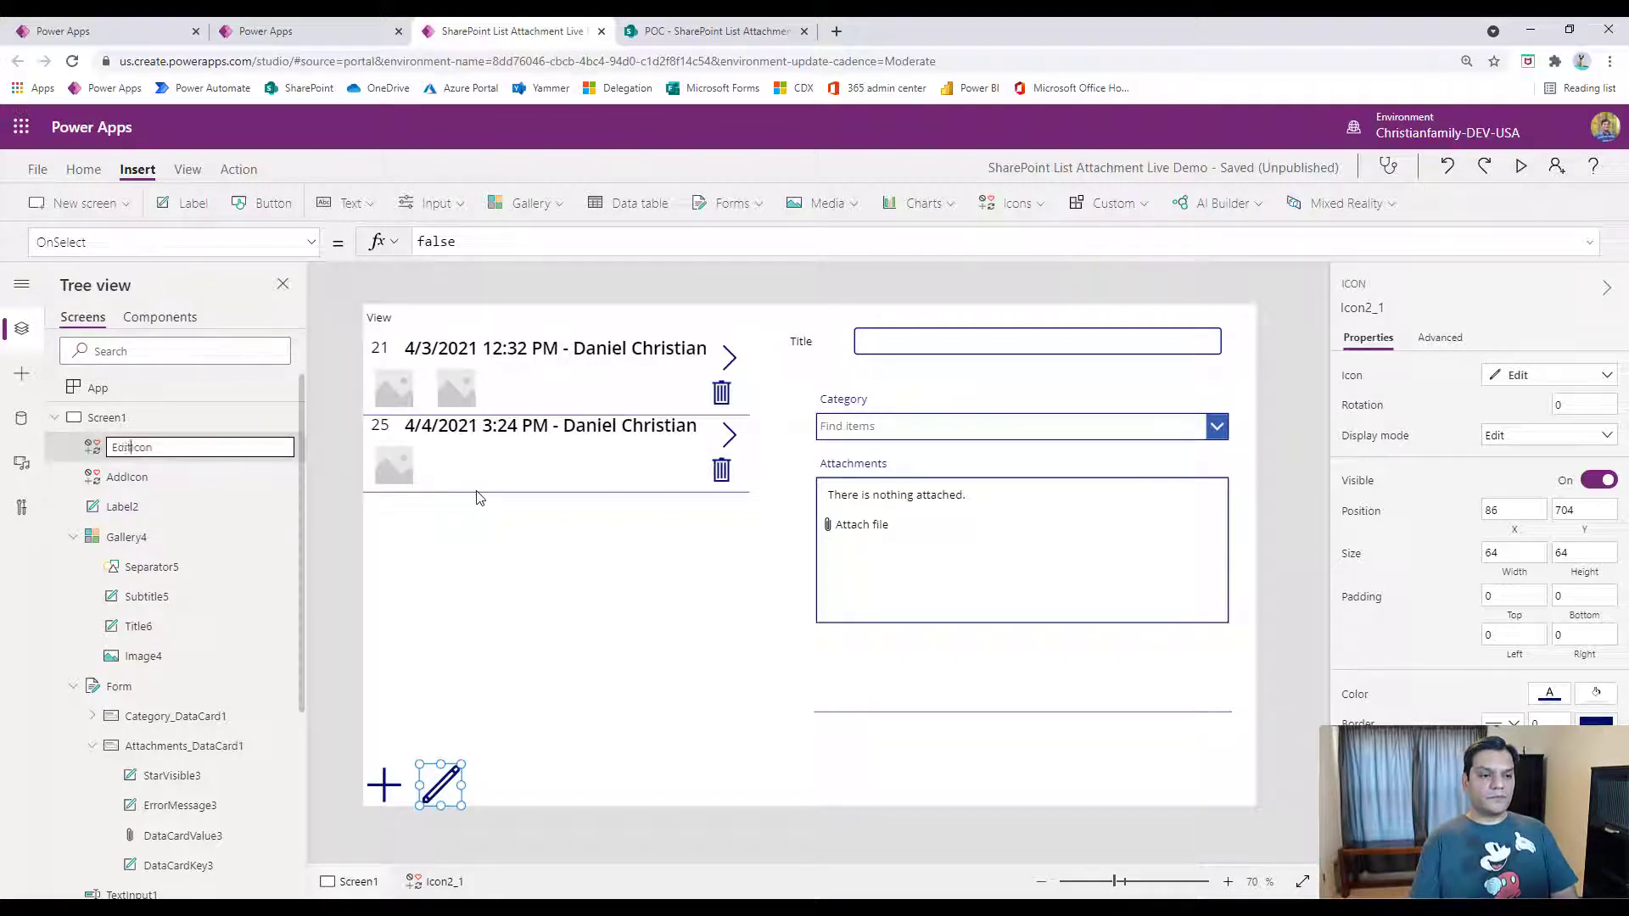
text(Edit)
key(Return)
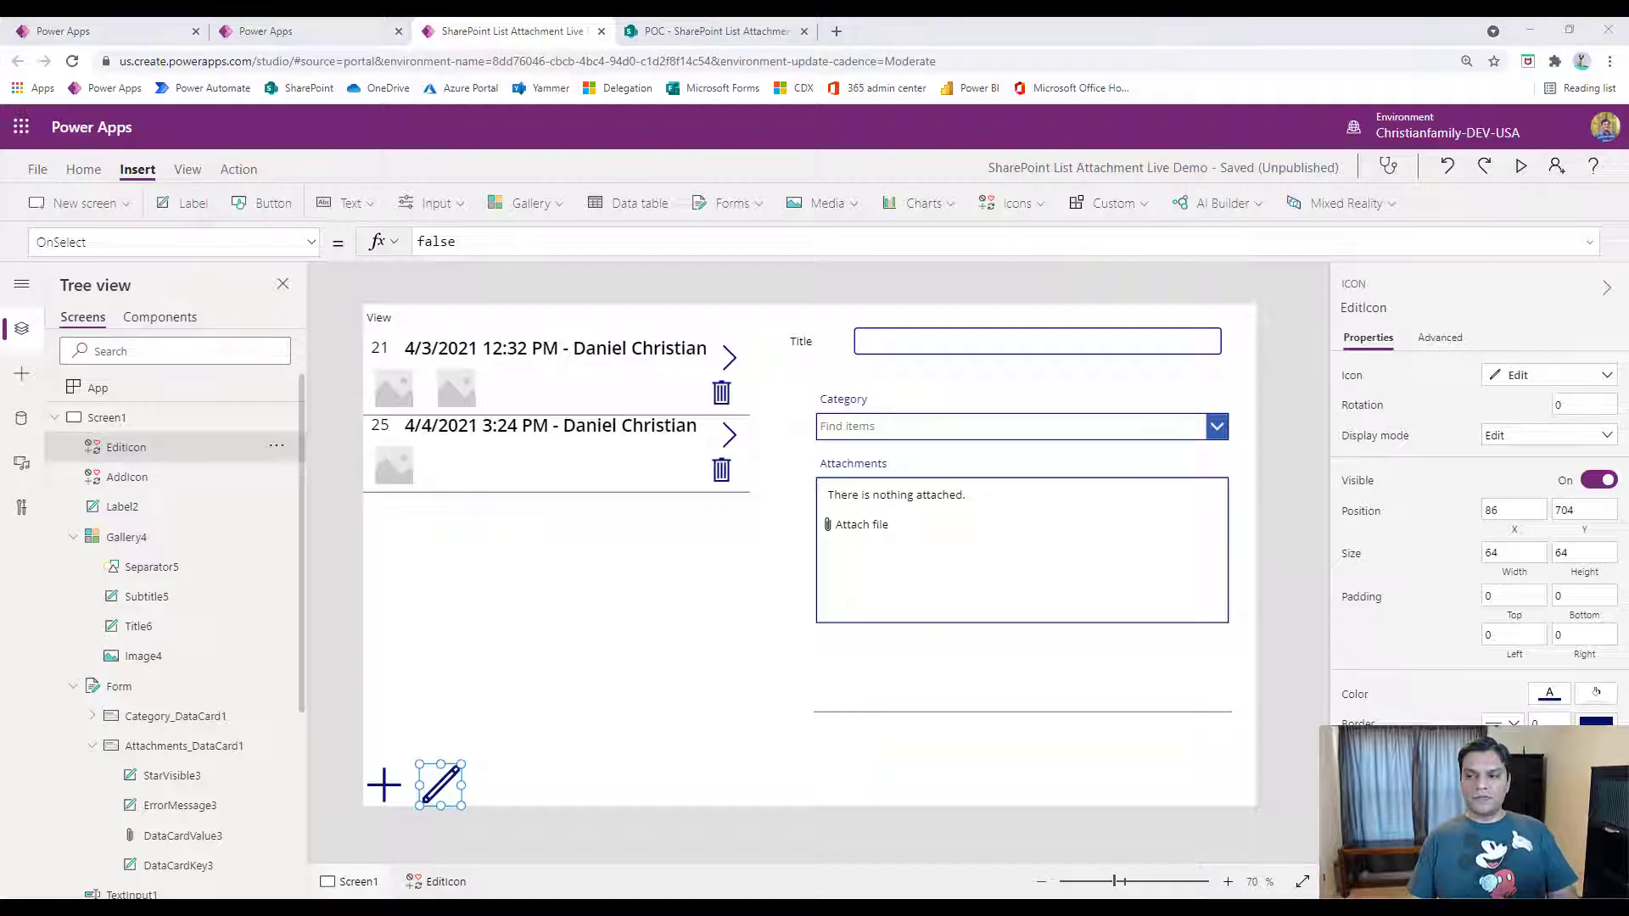
Replace AddIcon's OnSelect formula with Set(VarFormStatus,"New").
click(371, 794)
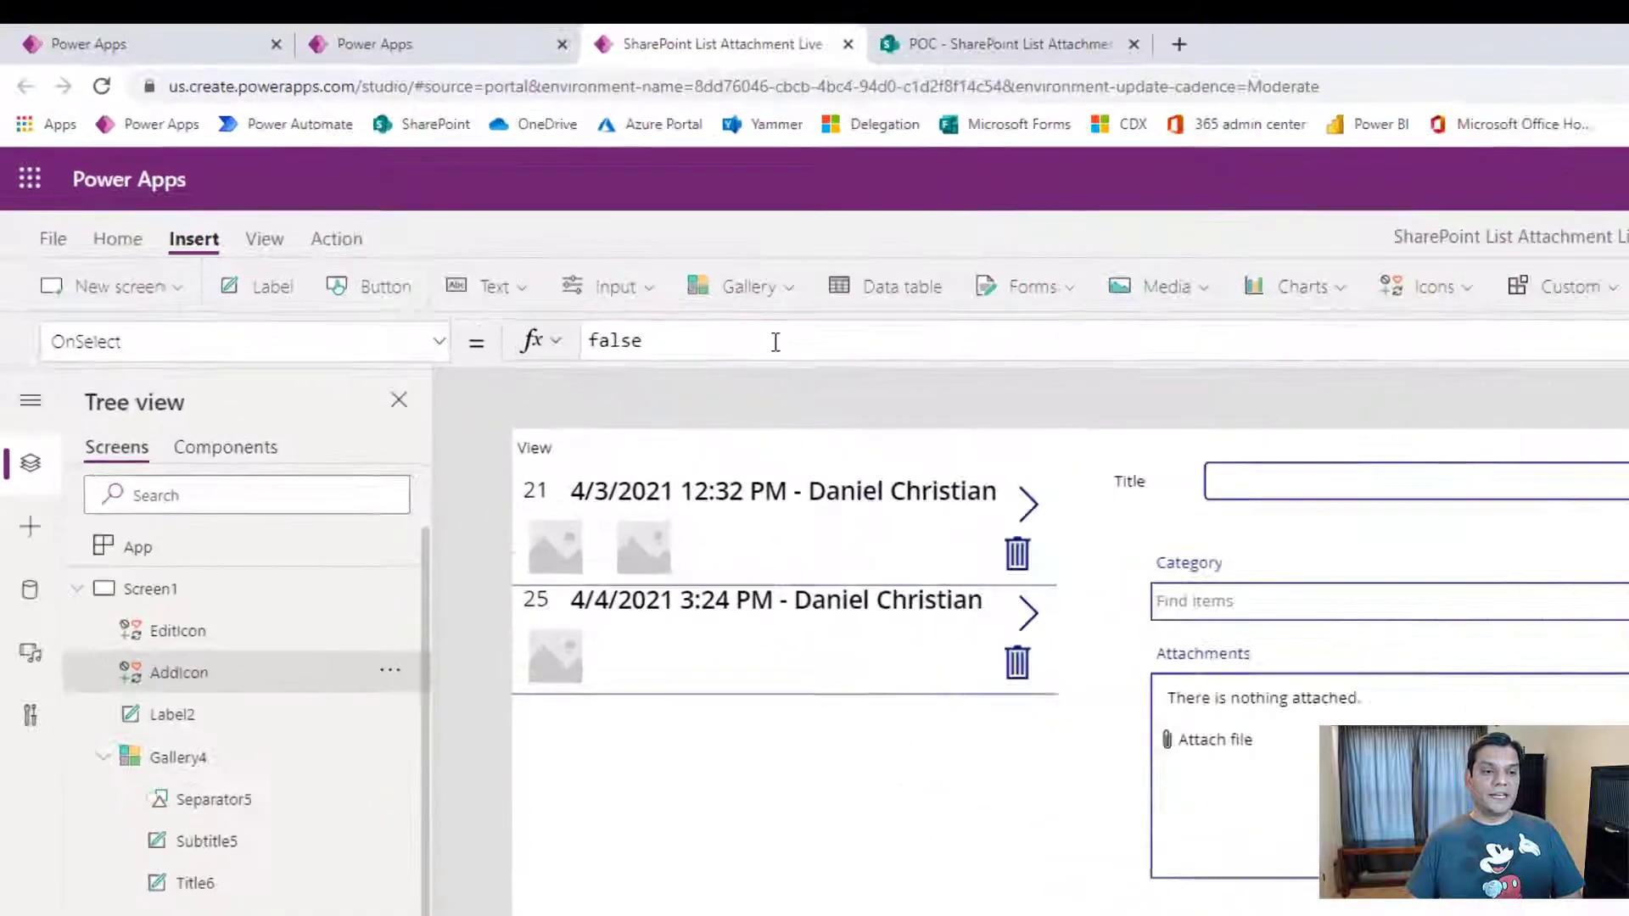
drag(552, 244, 344, 231)
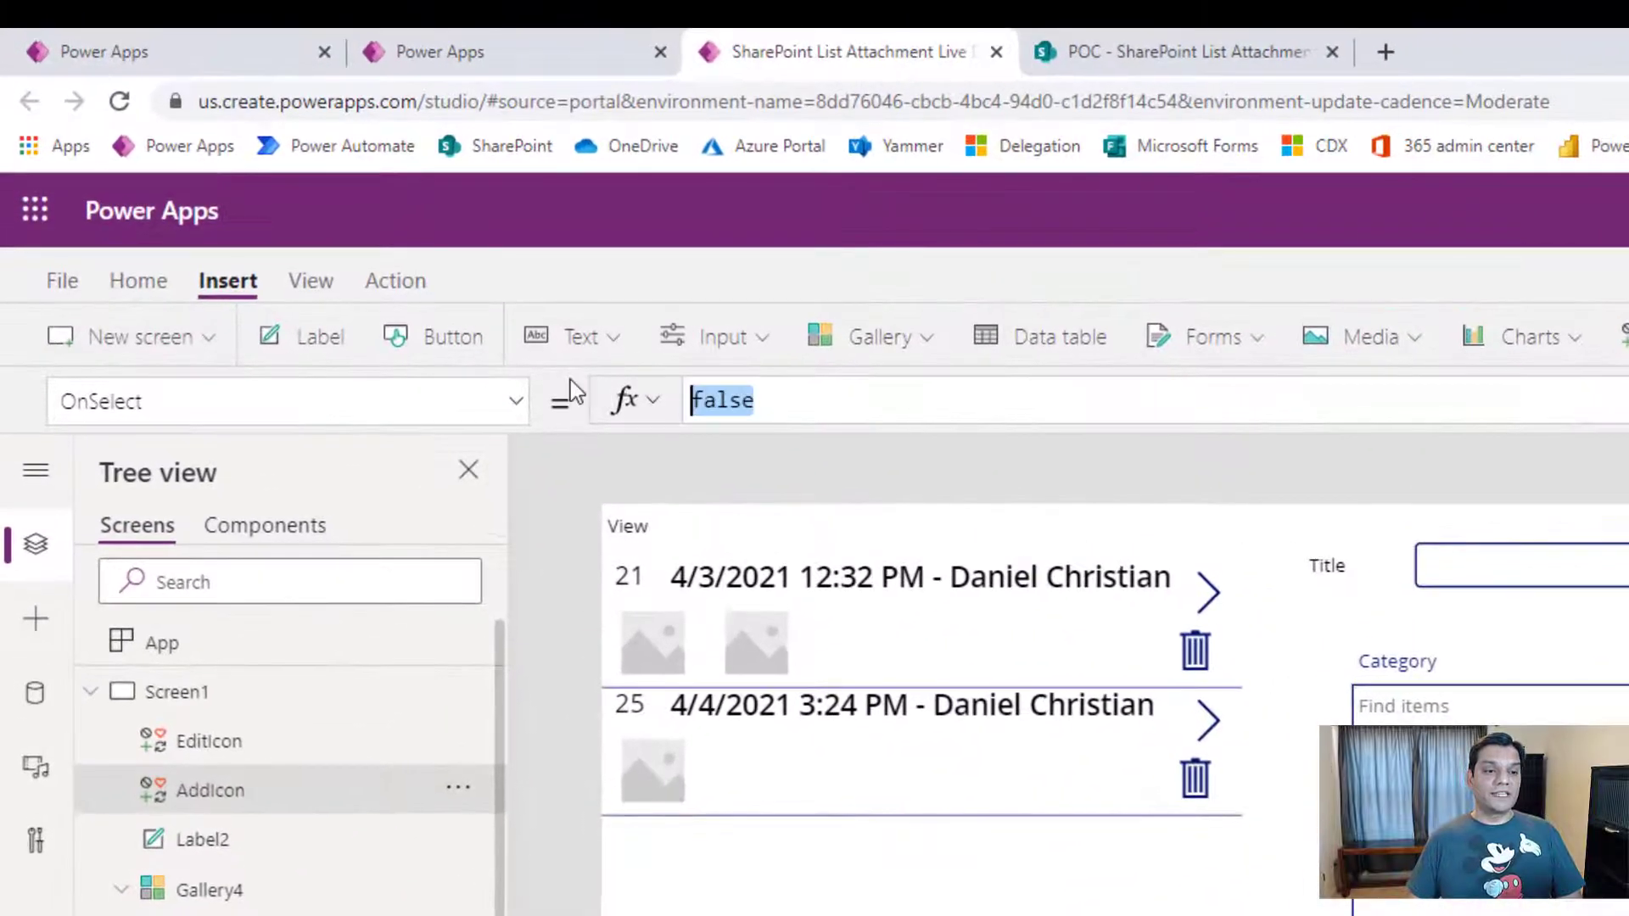
text(Set()
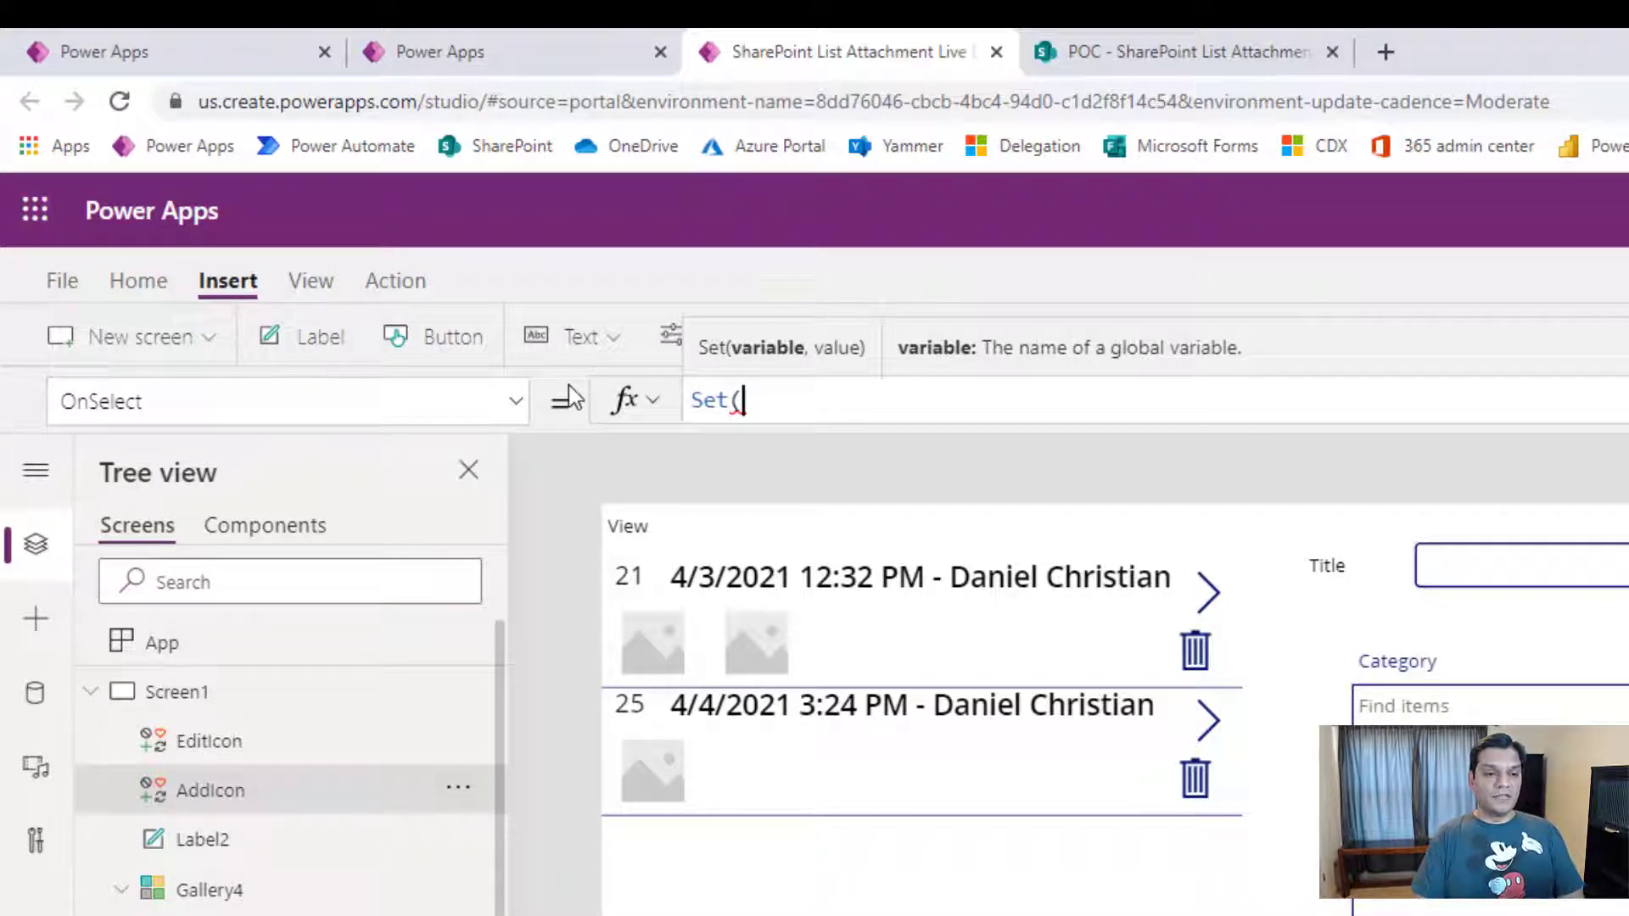
text(VarFormStatus)
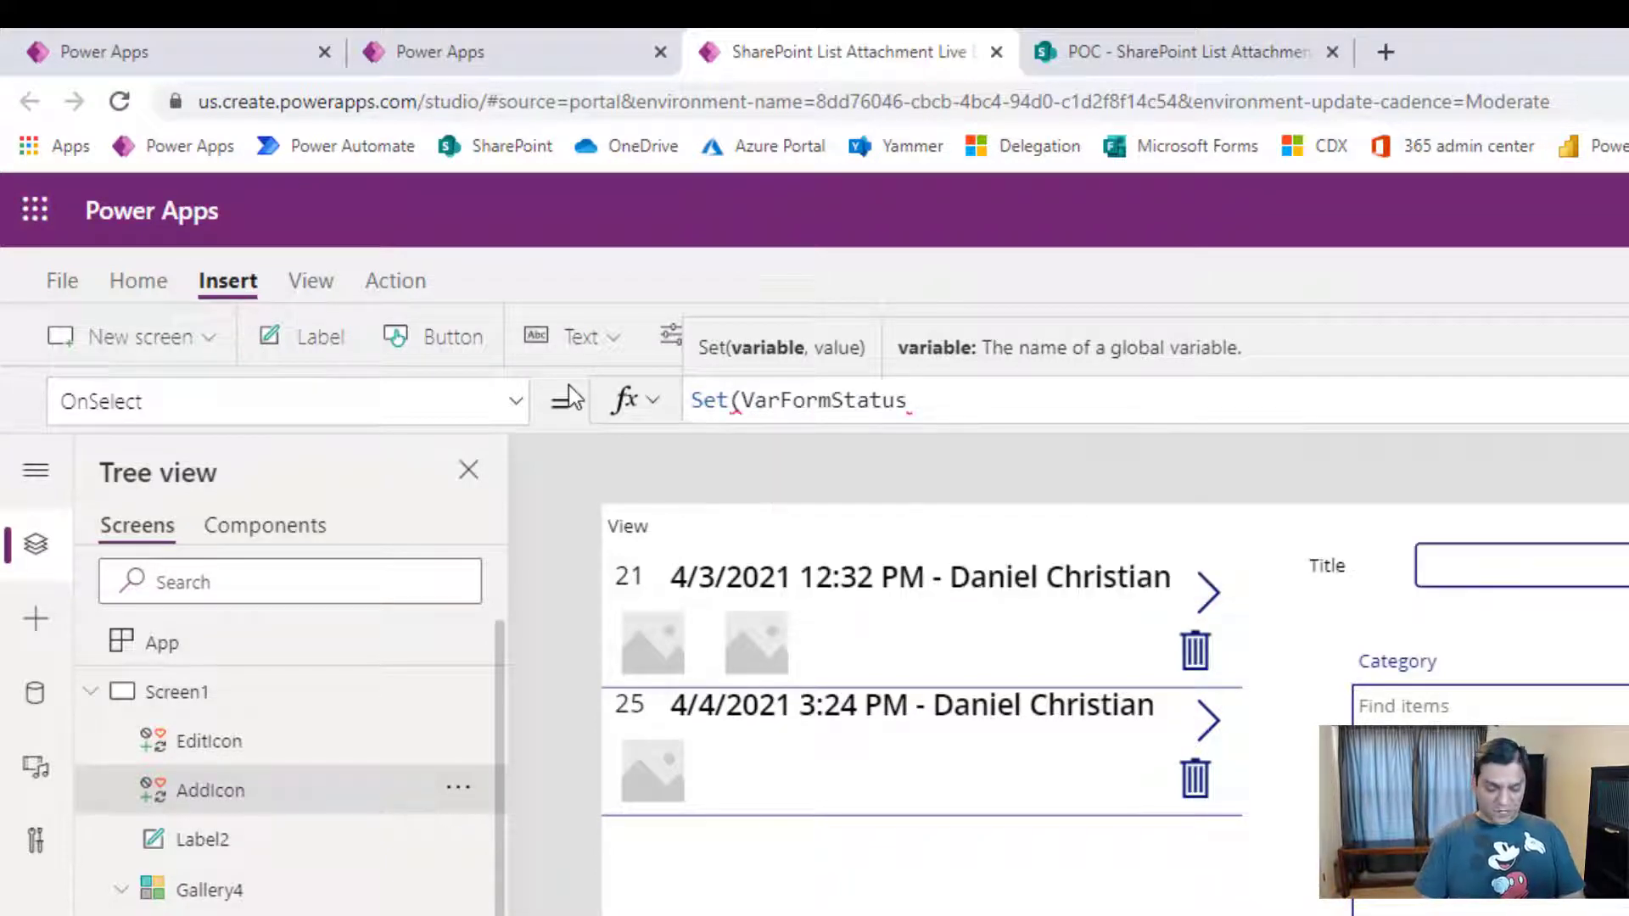
text(,"New"))
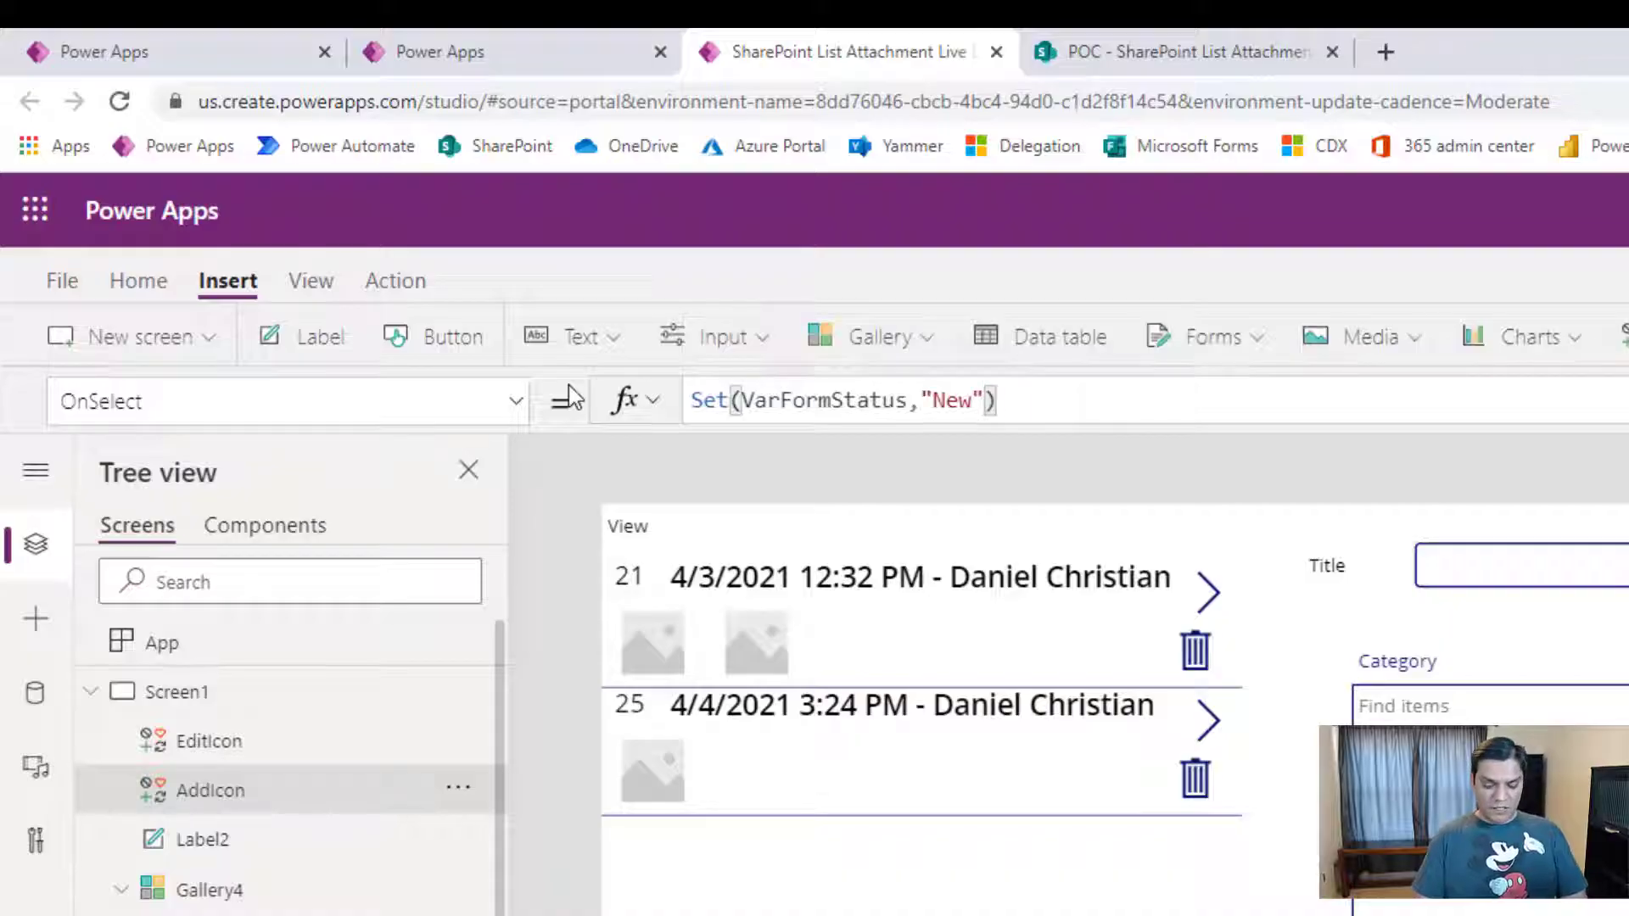
Append NewForm(Form); to AddIcon's OnSelect formula after the VarFormStatus setting.
text(; New)
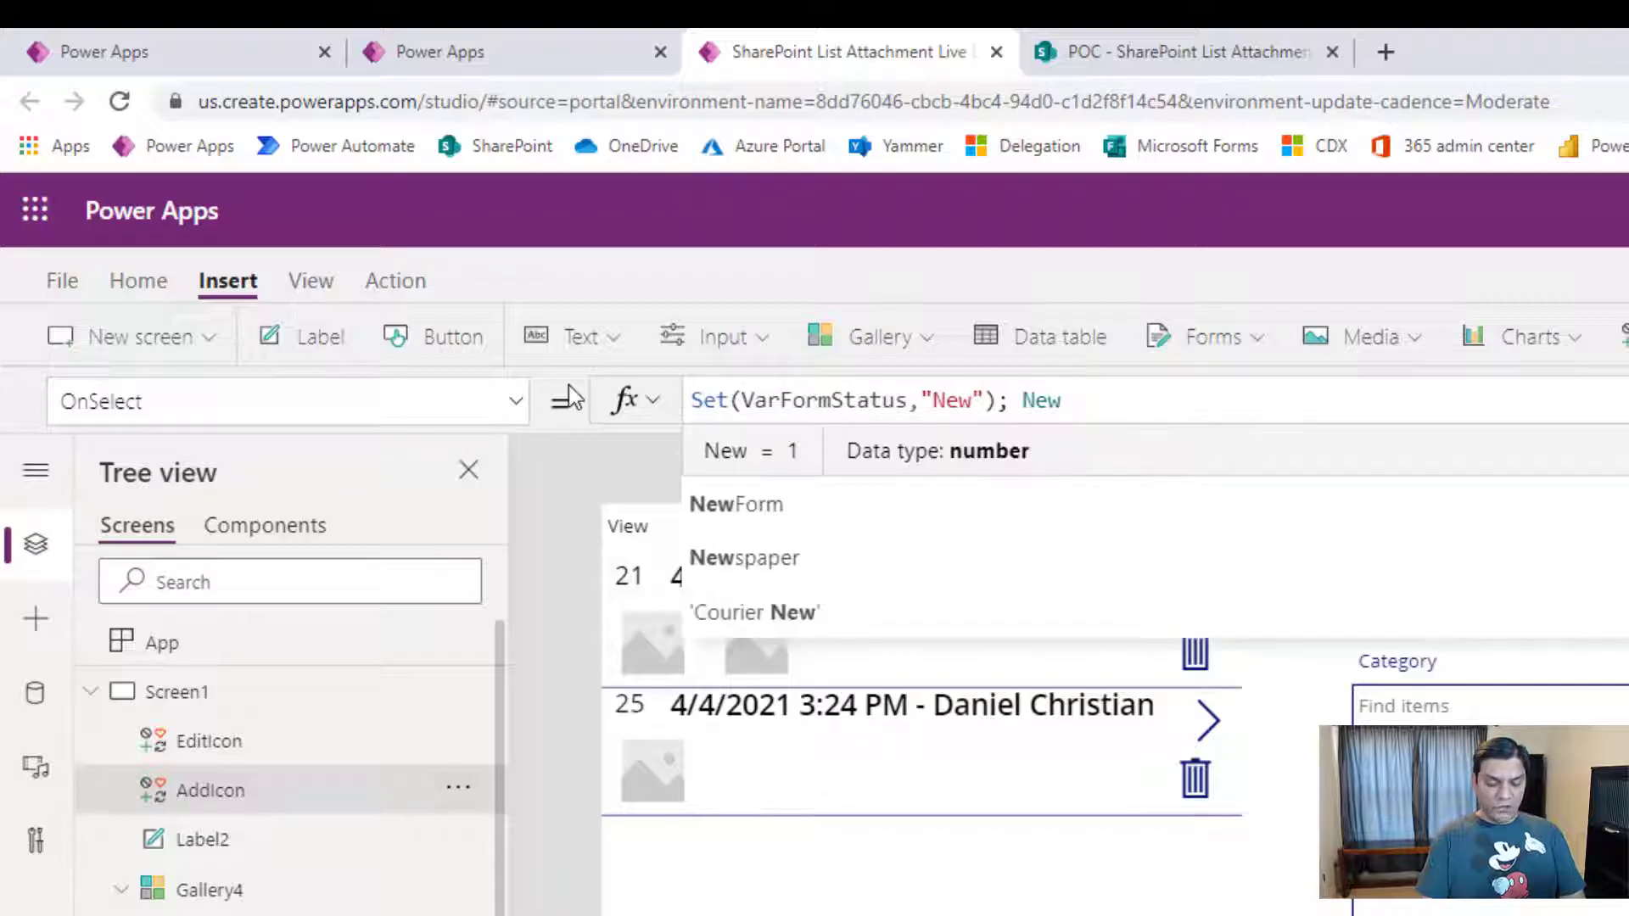
text(()
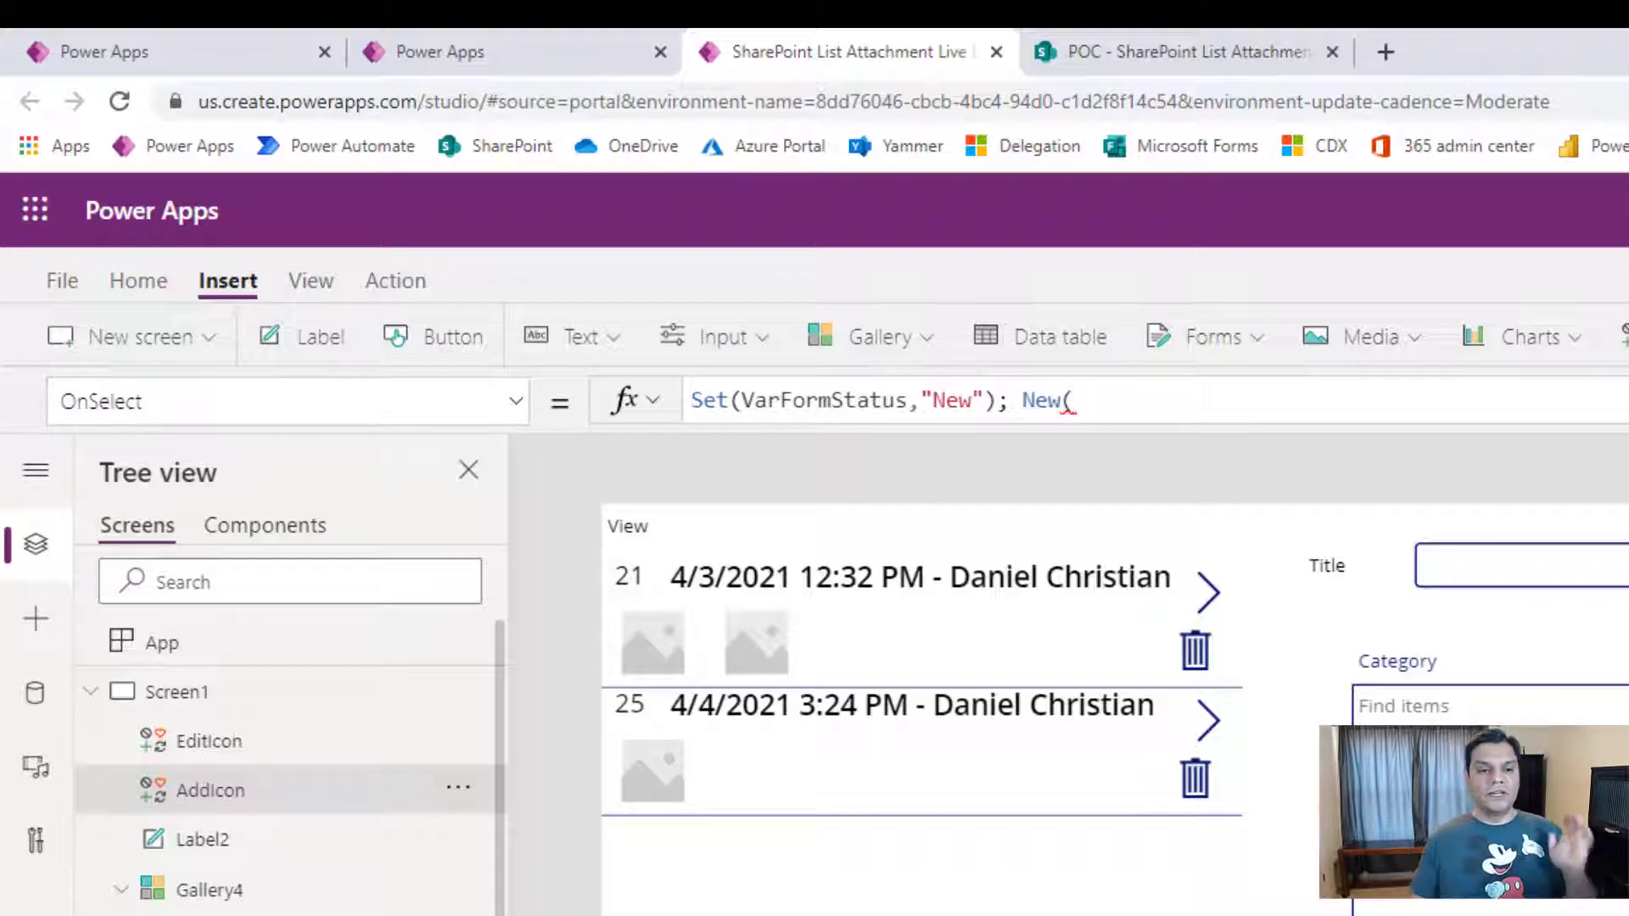
click(1477, 812)
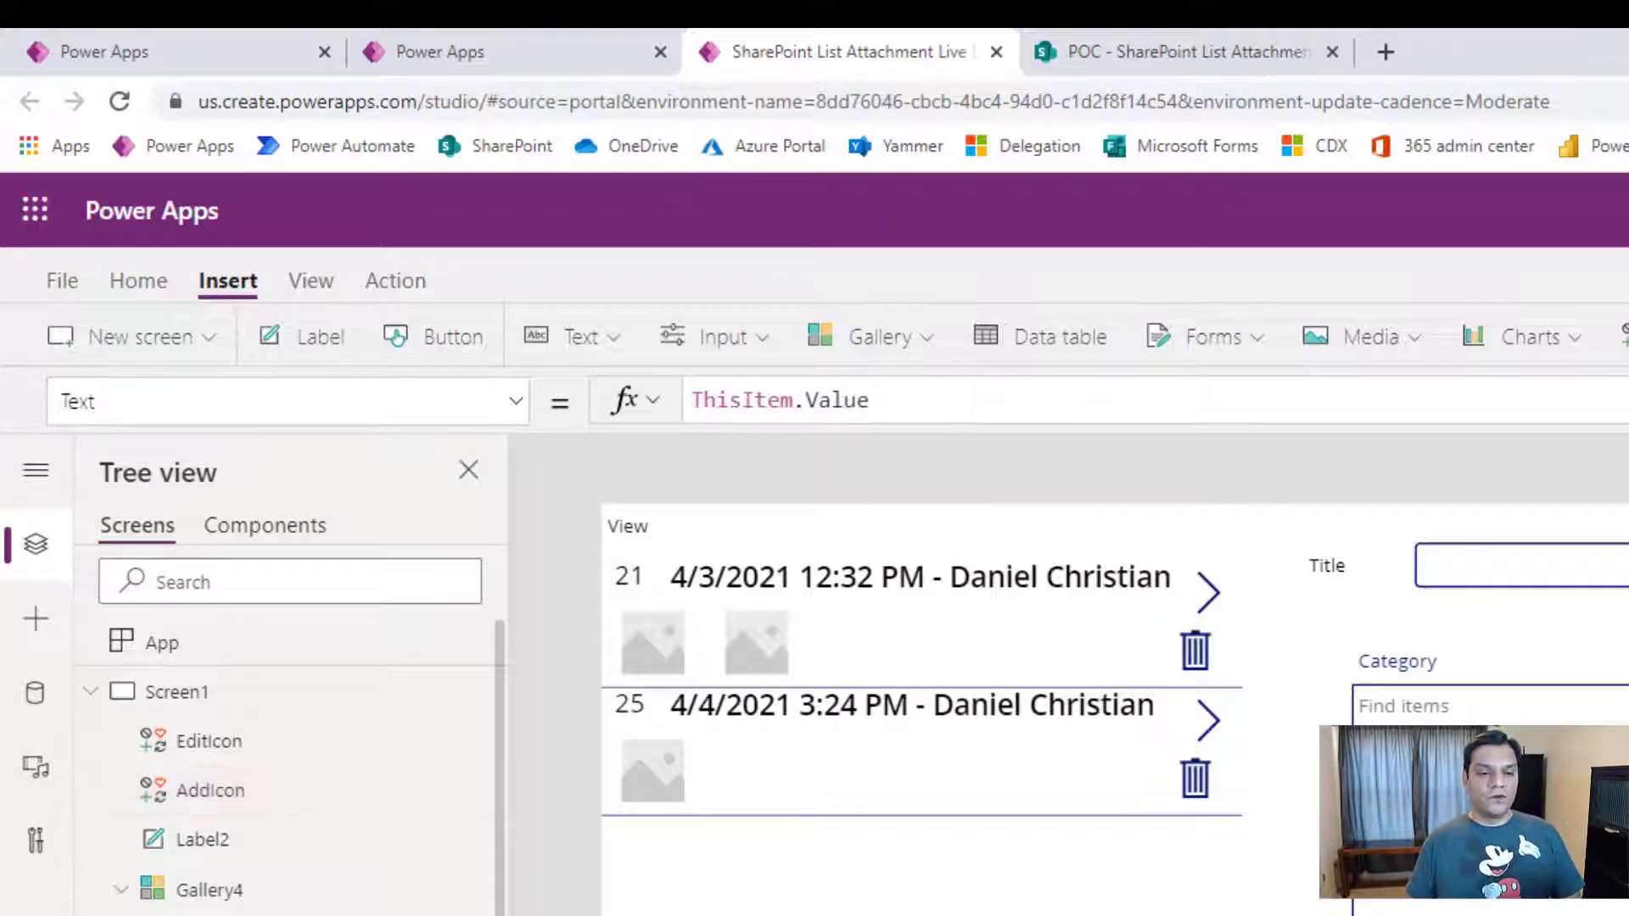
click(1476, 812)
click(1442, 883)
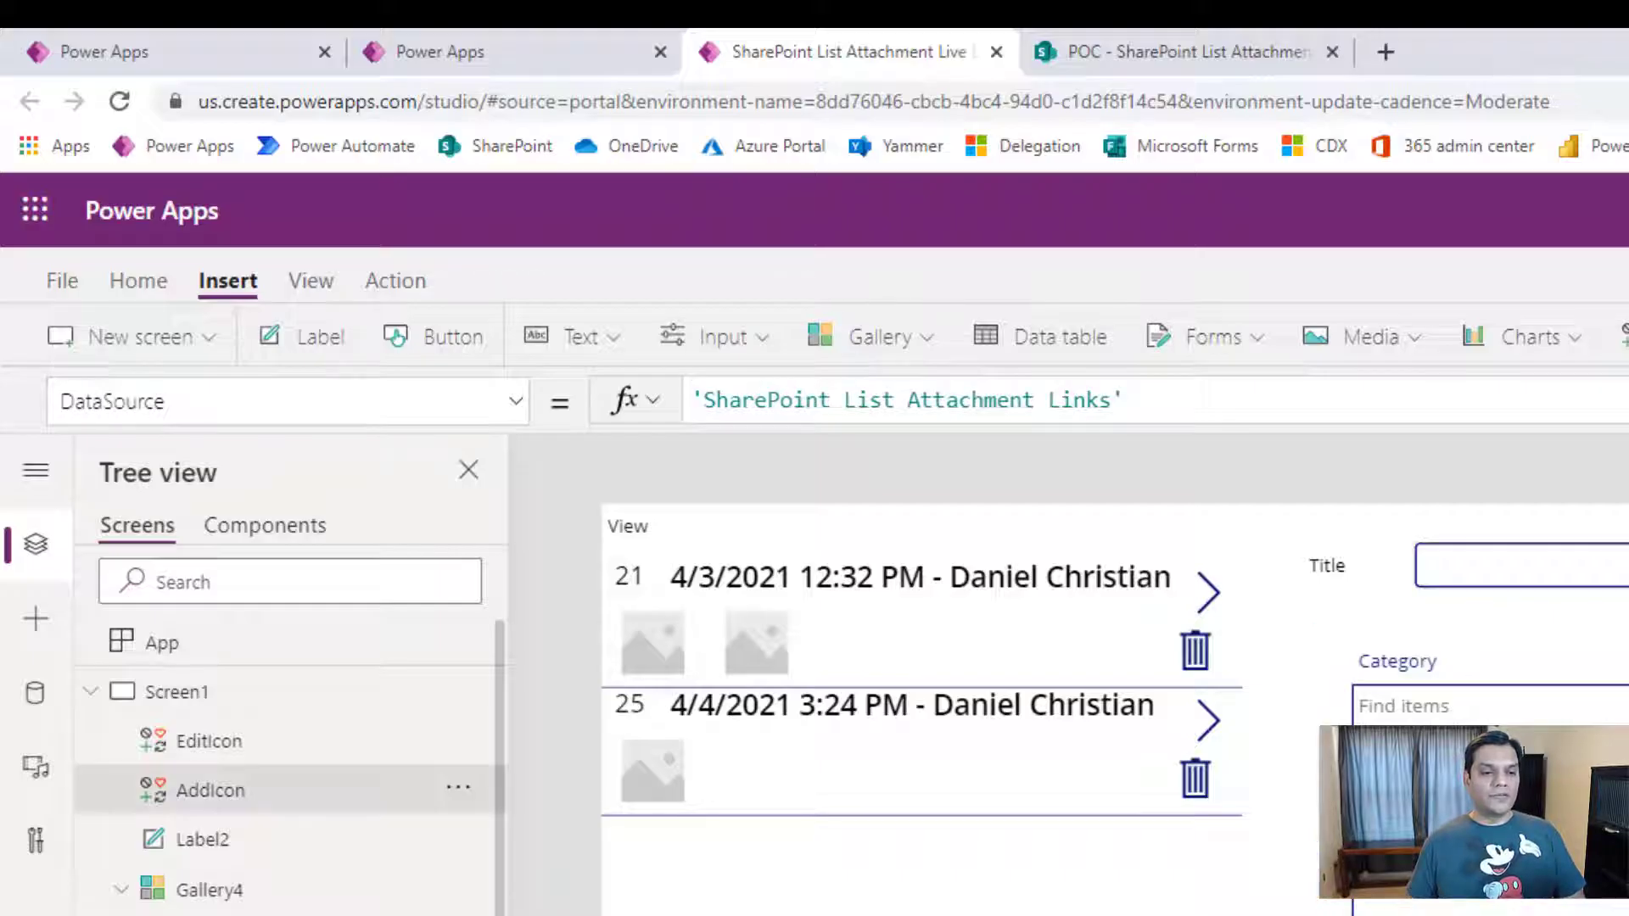
click(1203, 399)
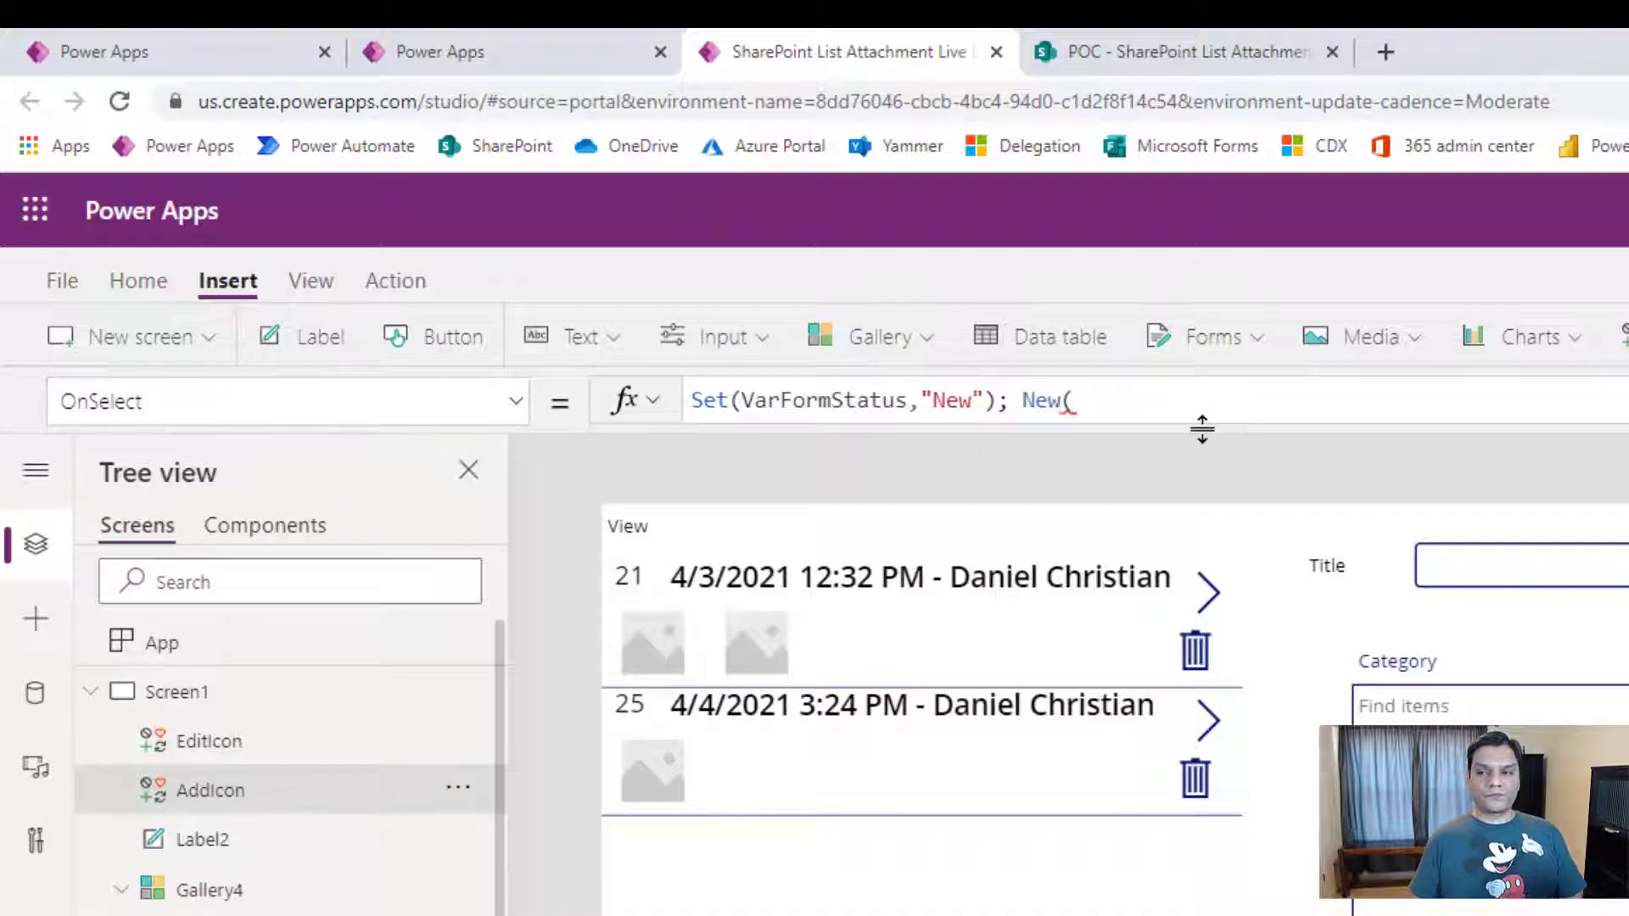
key(BackSpace)
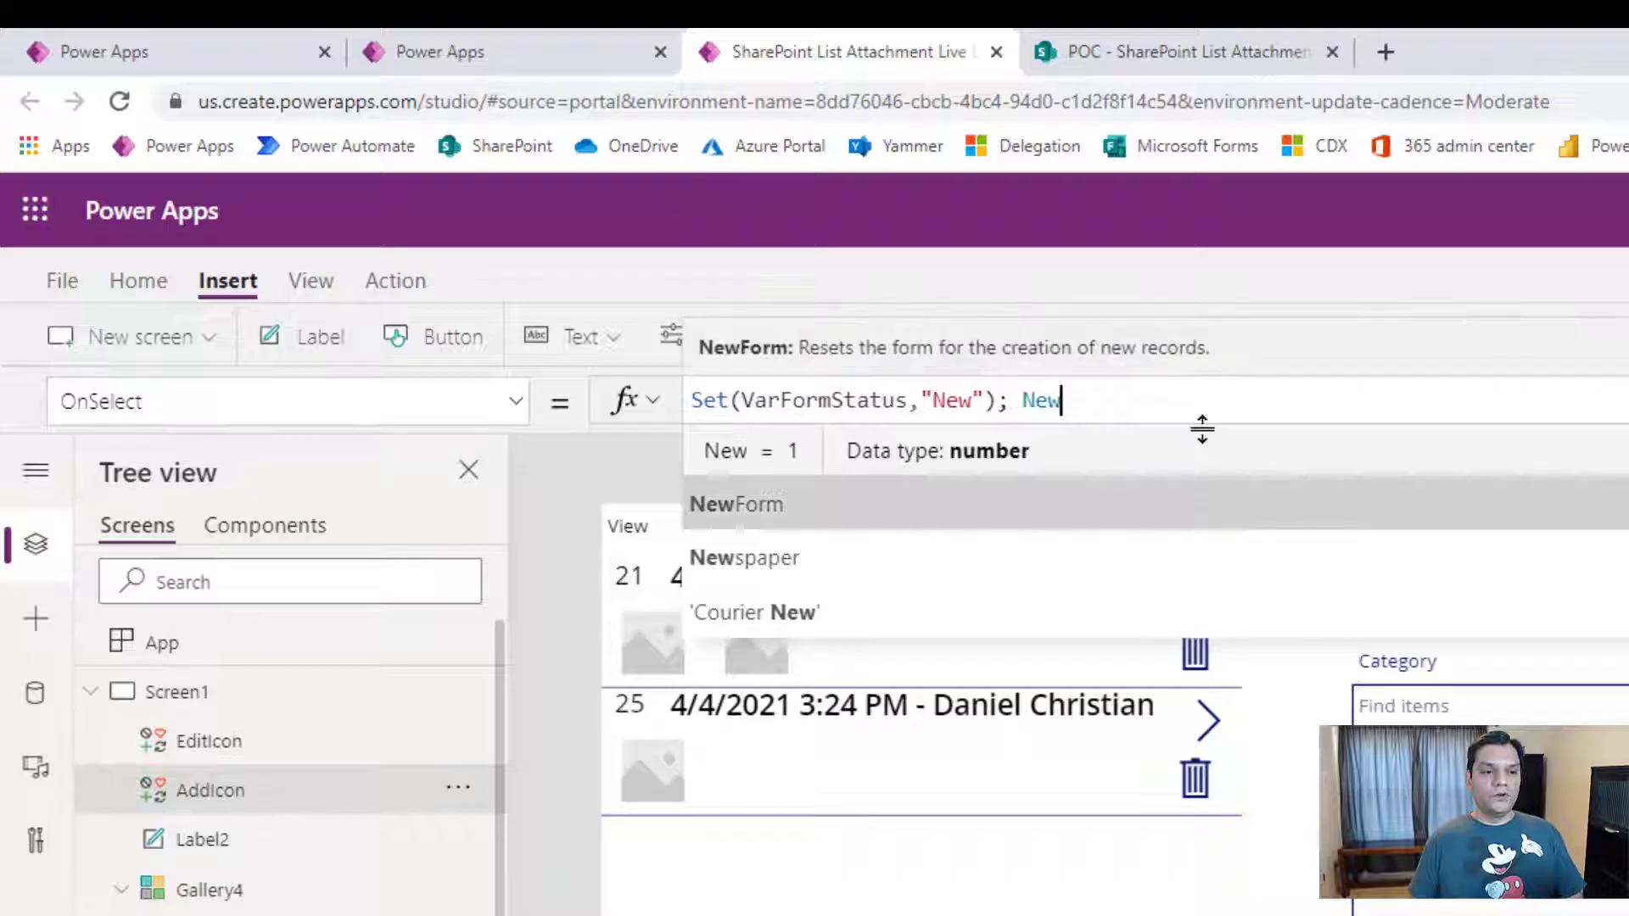
key(Tab)
key(Tab)
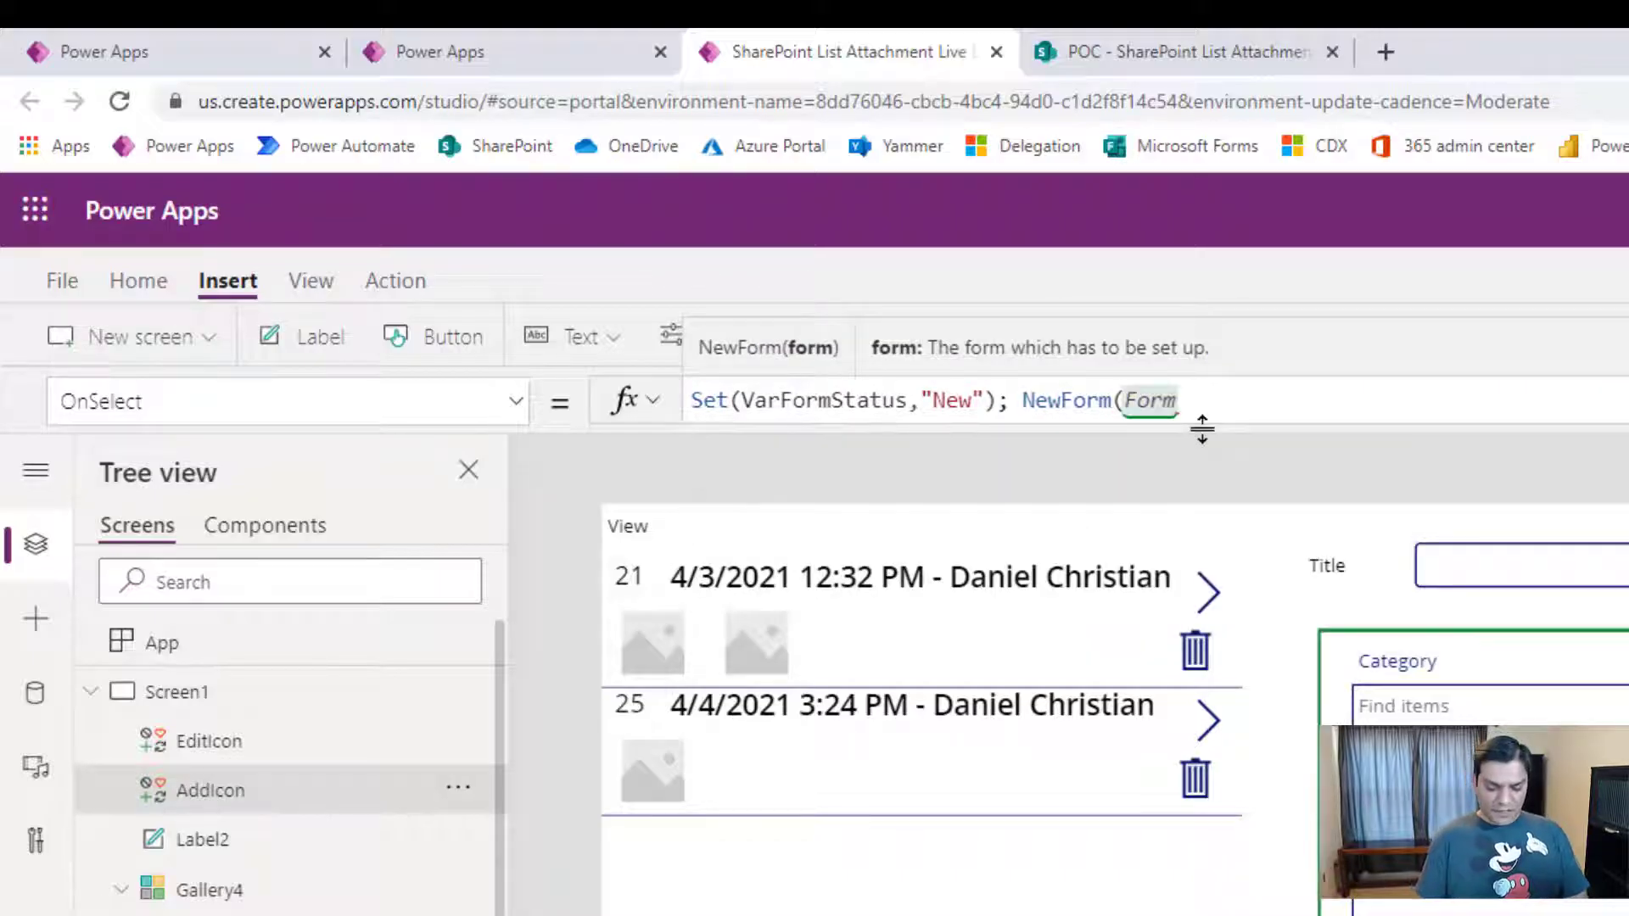
text();)
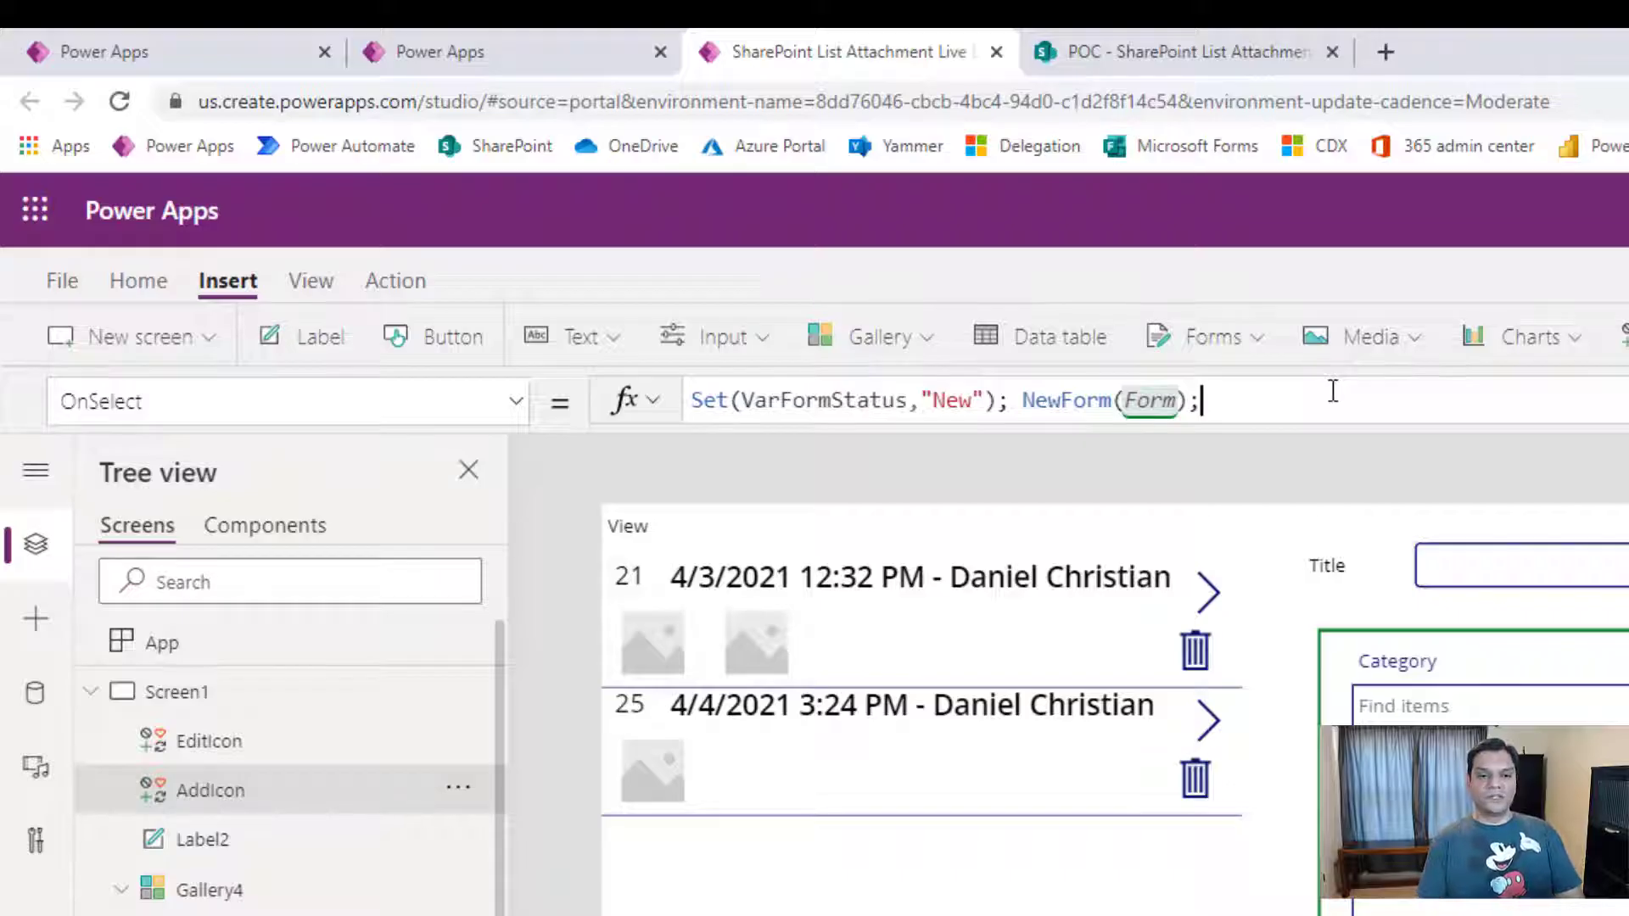
Append Clear(TempAttachmentsCol) to the end of AddIcon's OnSelect formula.
text(lear)
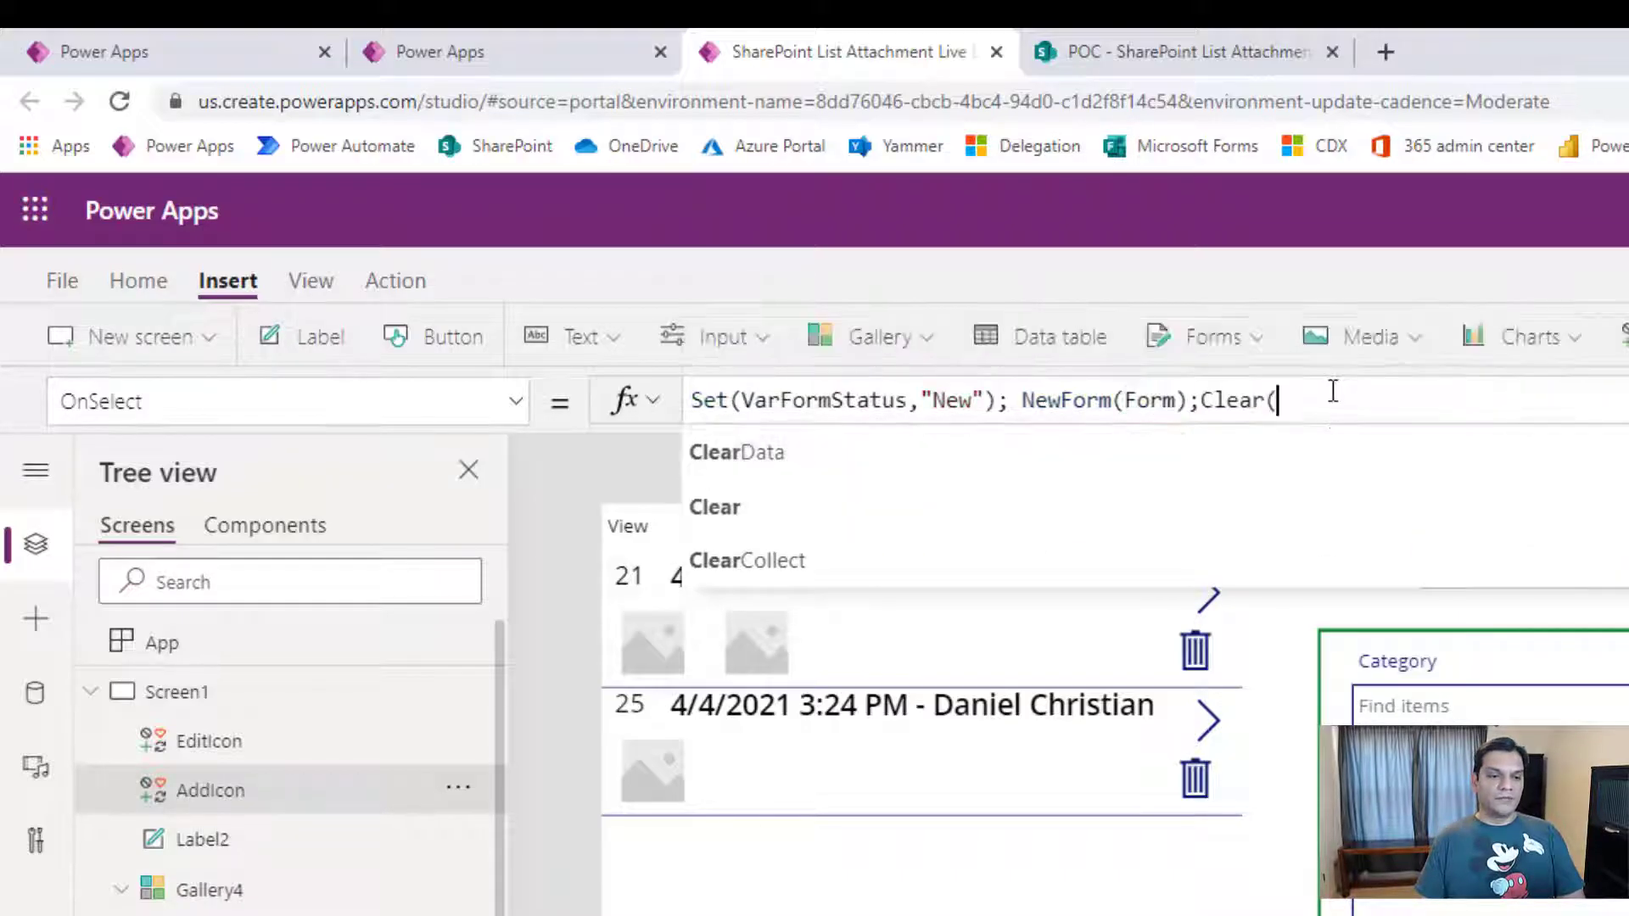
text(()
key(Tab)
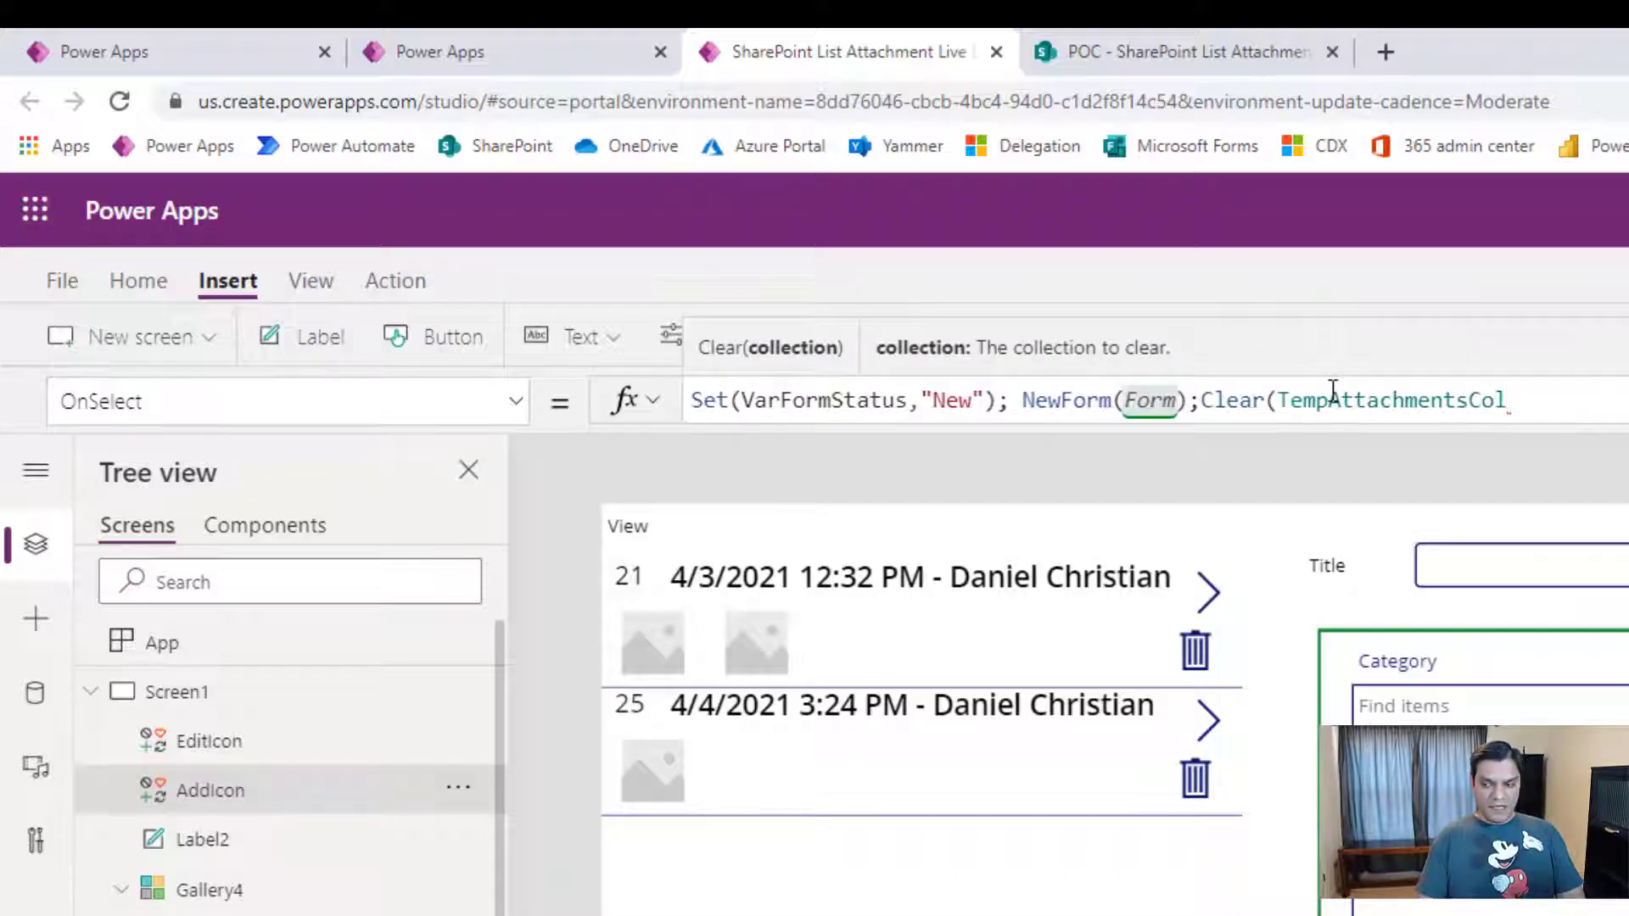
text())
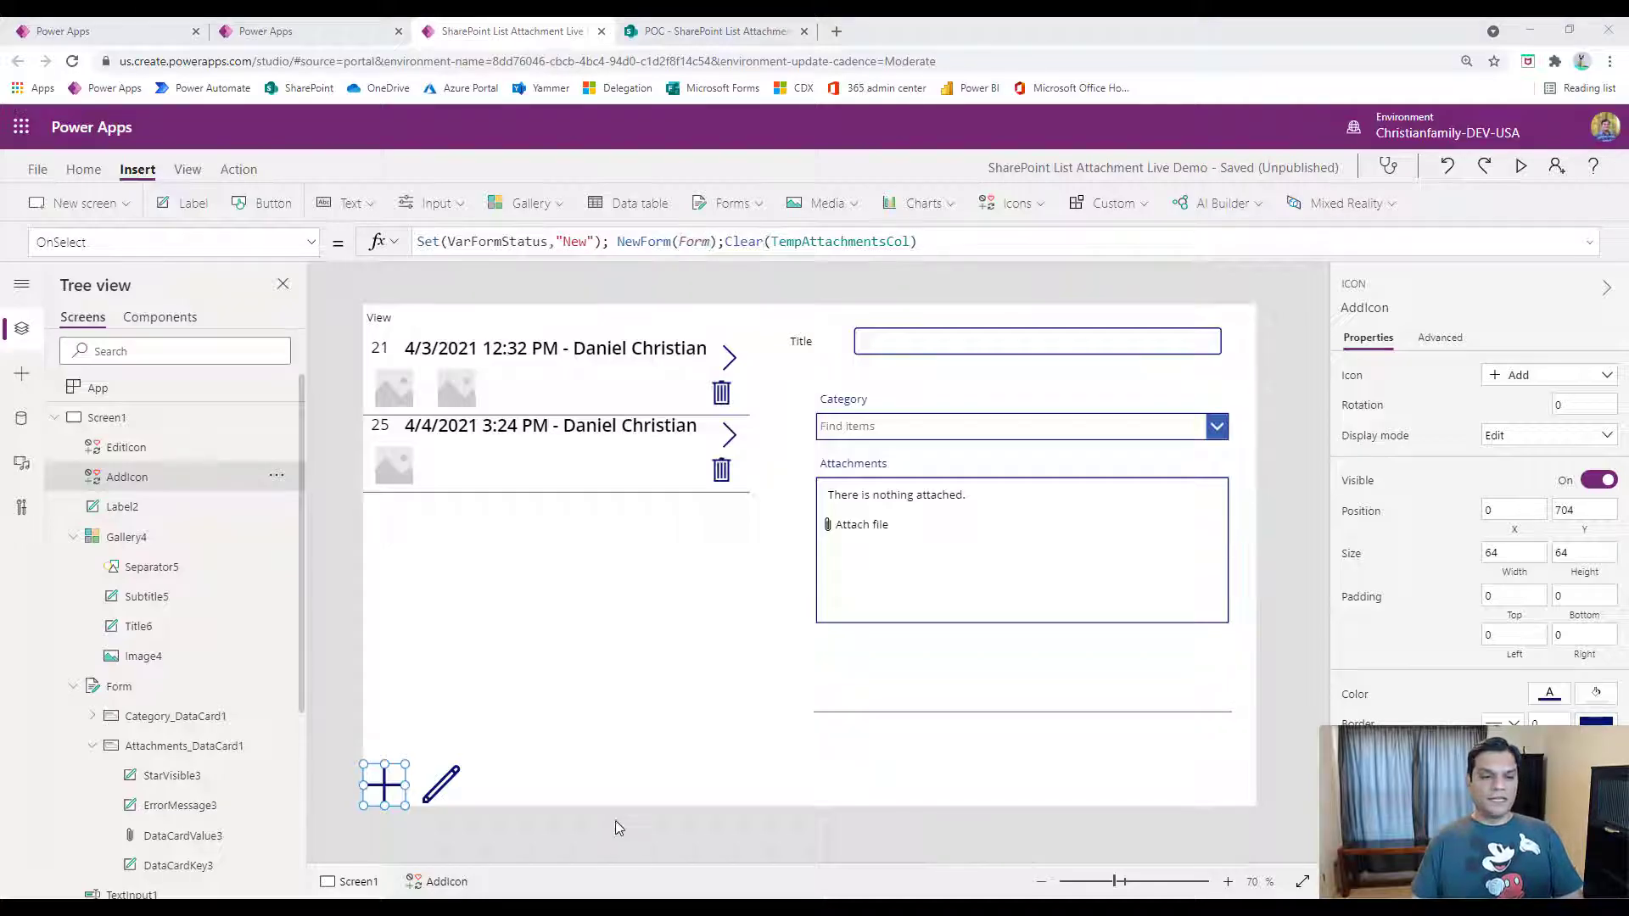
Copy AddIcon's Set statement into EditIcon's OnSelect in place of false and adapt it to Set(VarFormStatus,"Edit");.
click(609, 245)
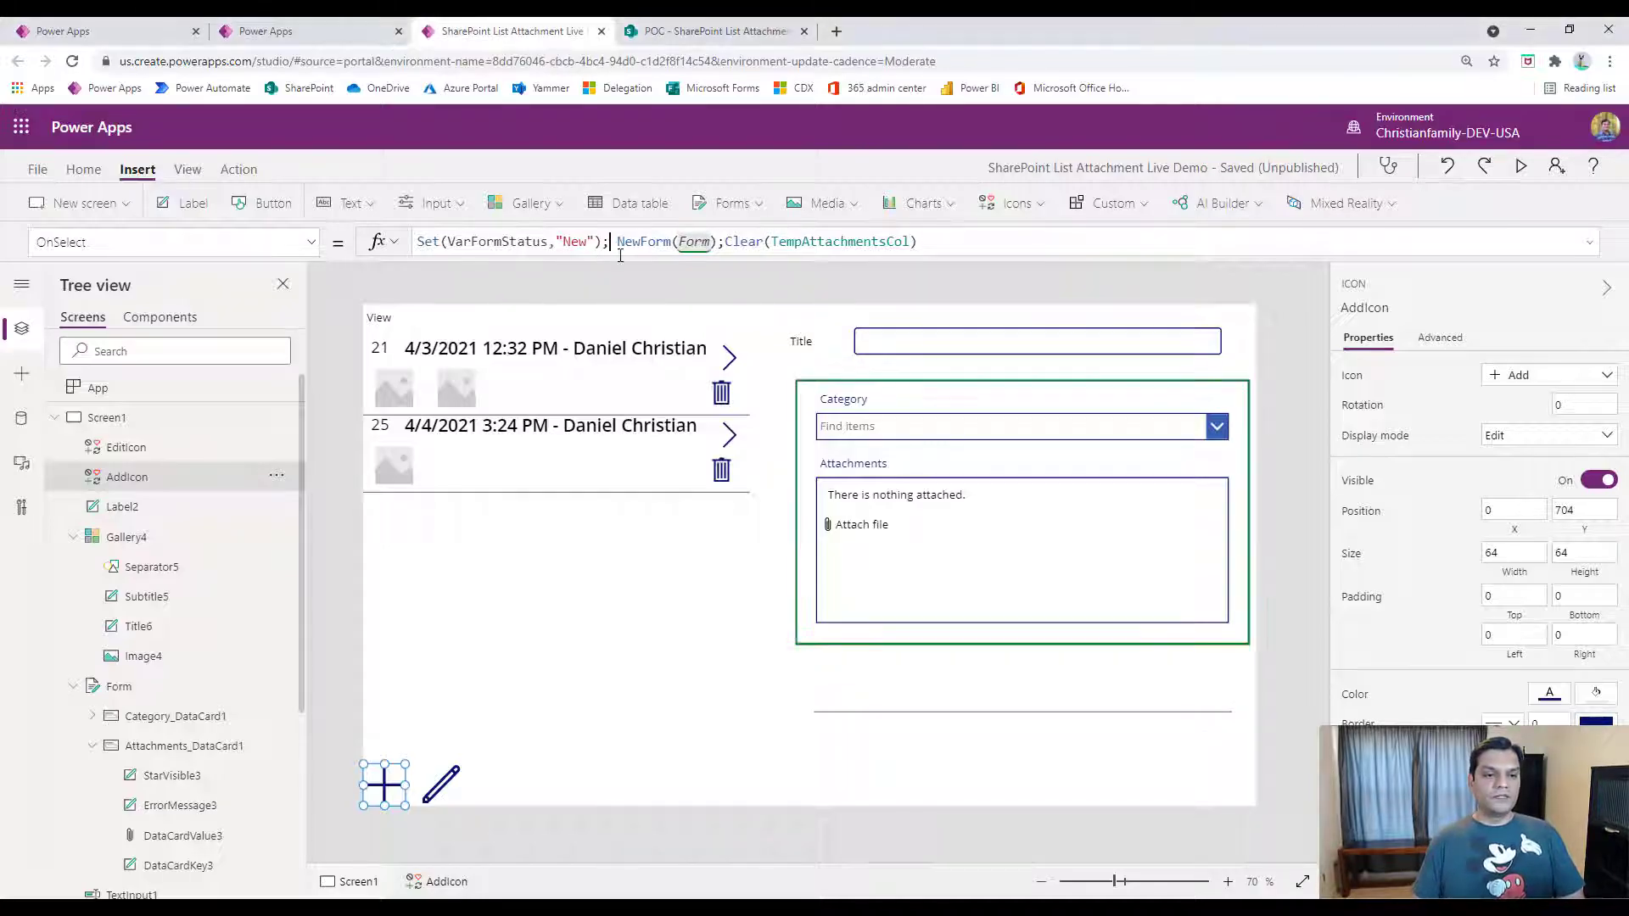
key(shift+Home)
key(ctrl+c)
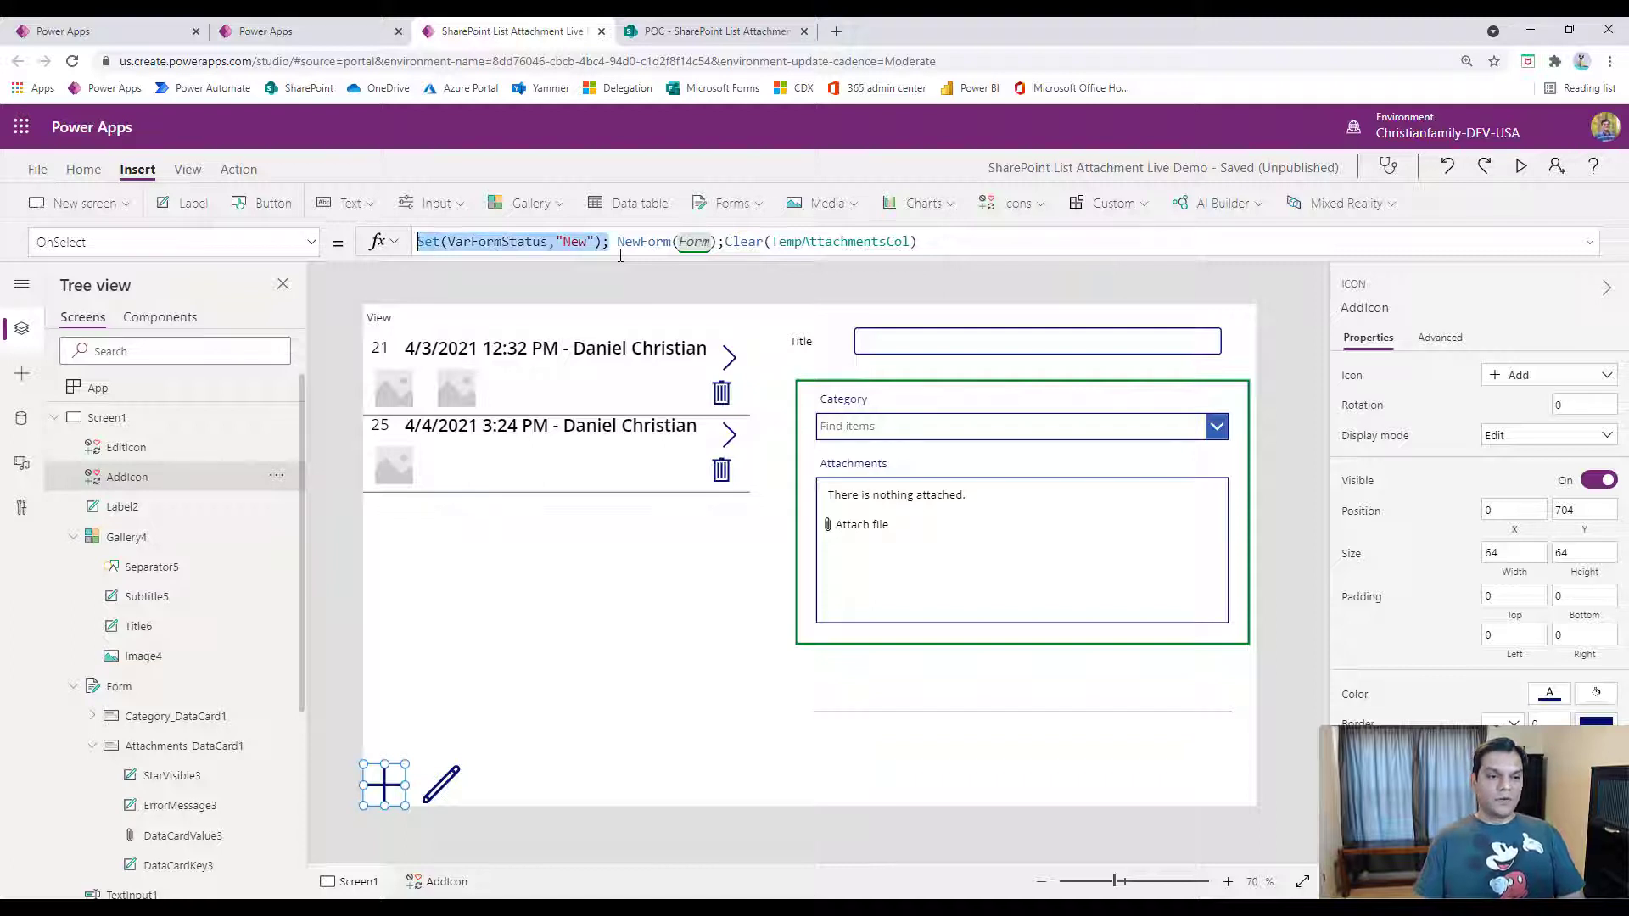
click(442, 801)
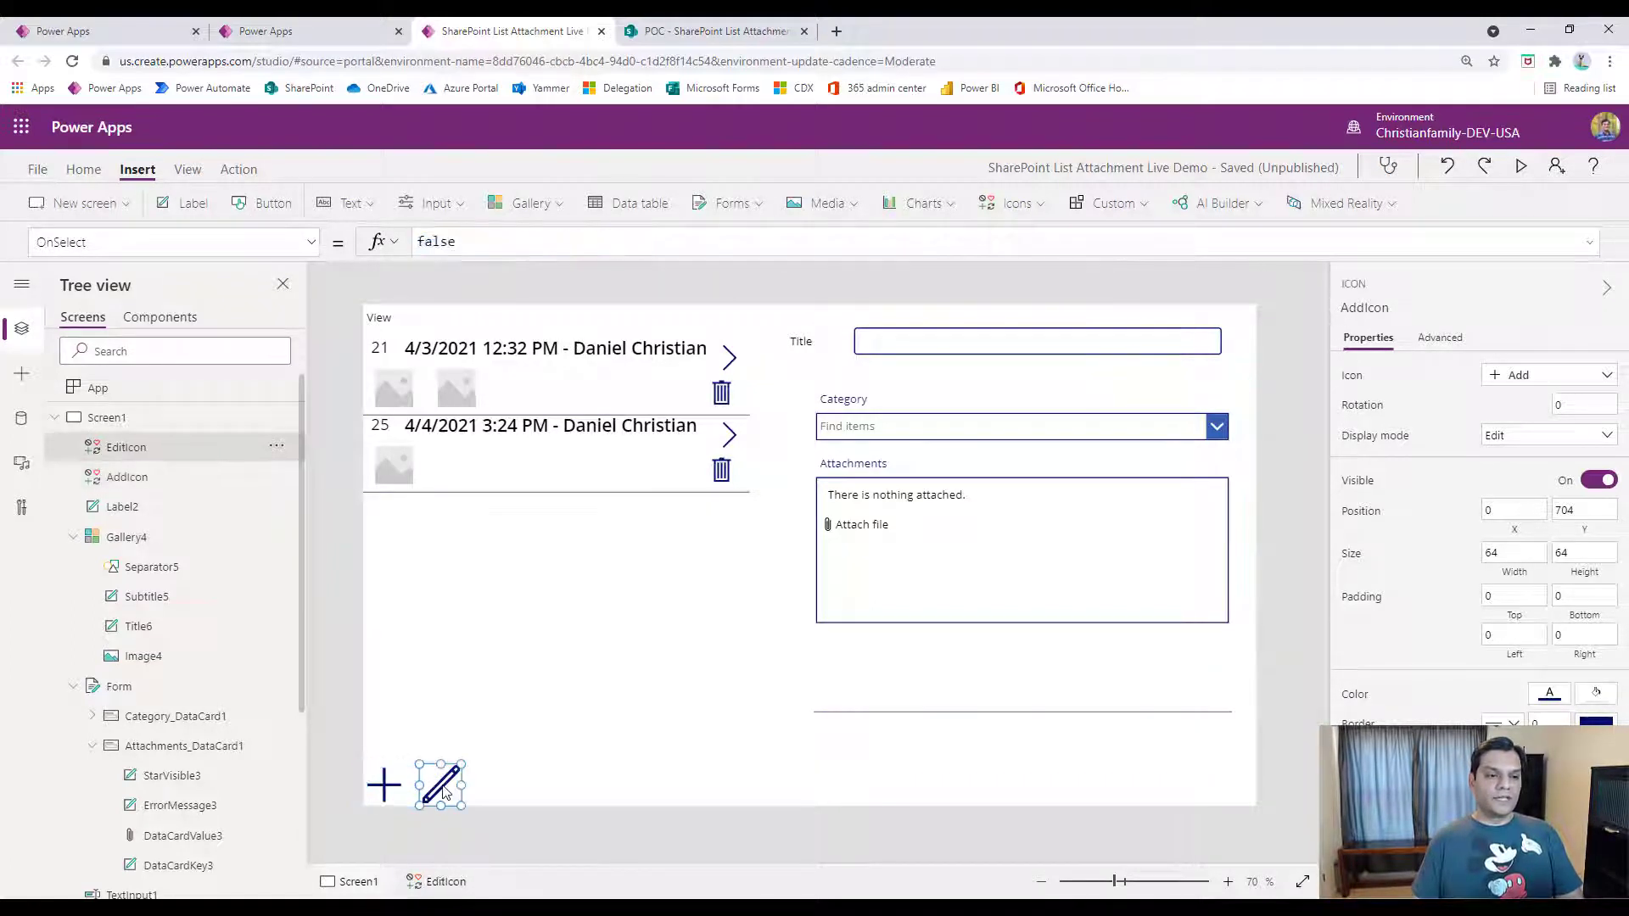
key(ctrl+a)
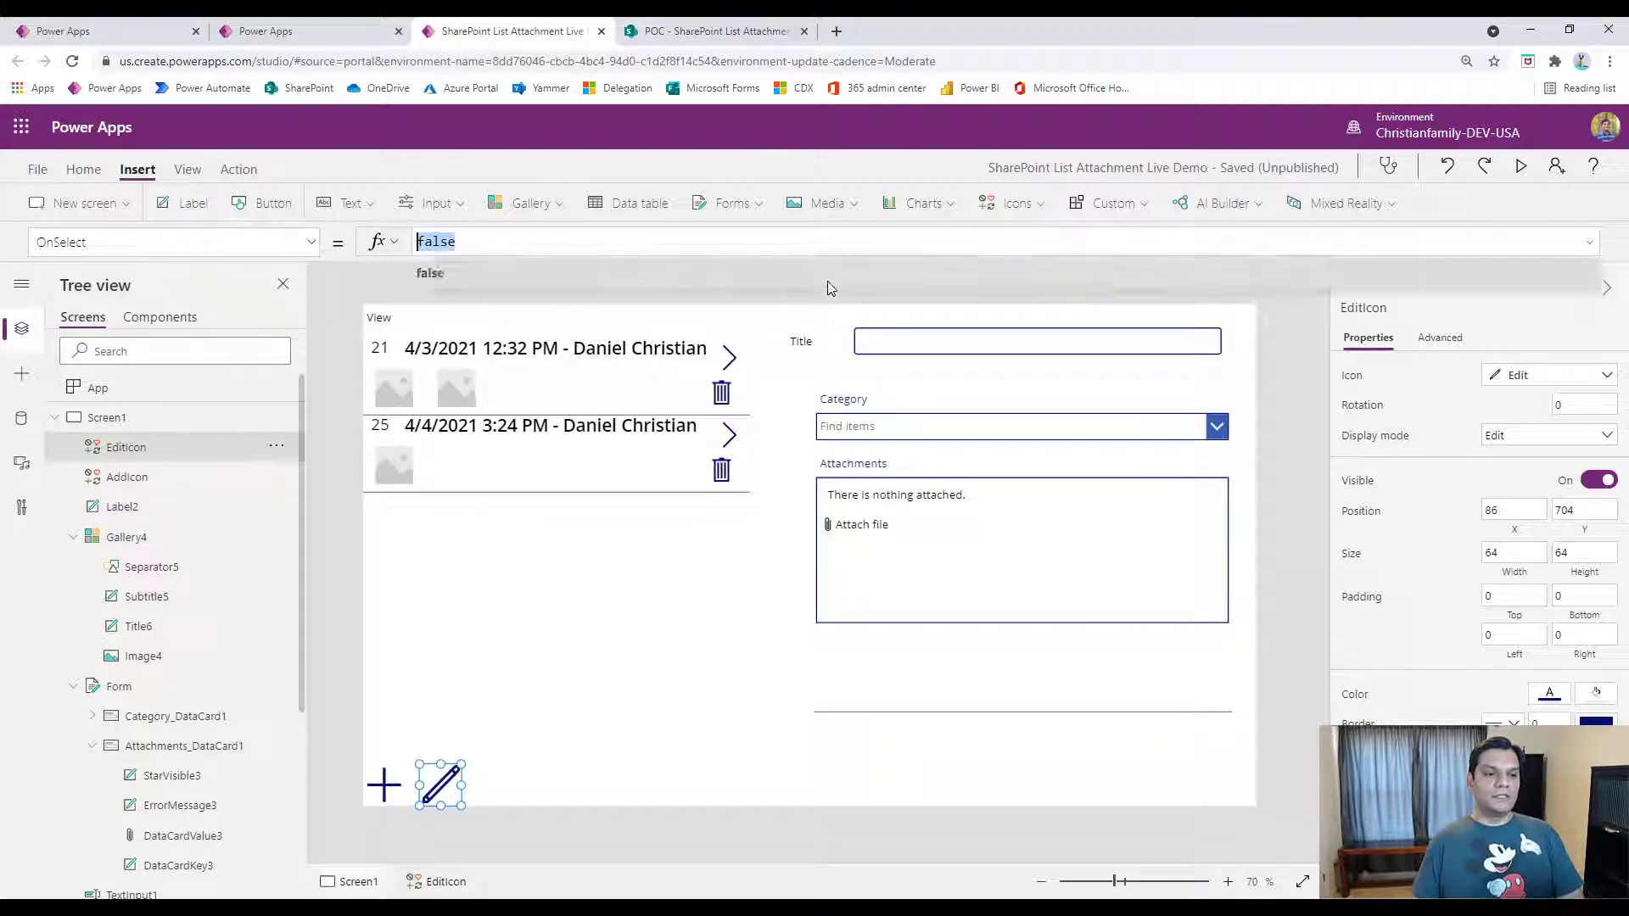
key(ctrl+v)
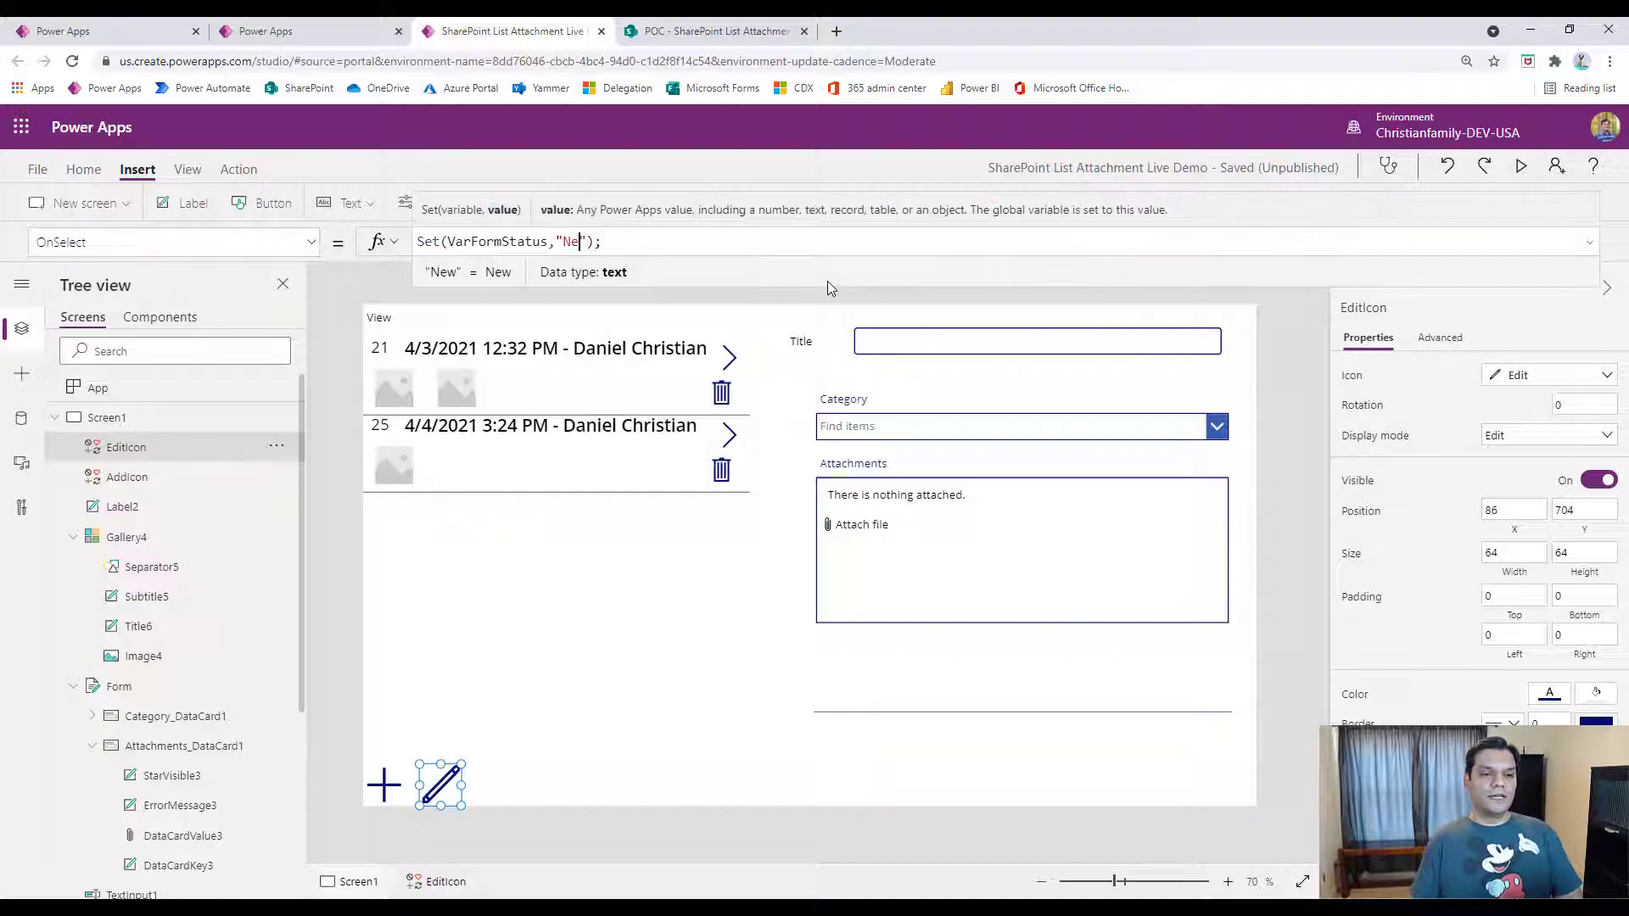
key(BackSpace)
key(BackSpace)
key(BackSpace)
text(Edit)
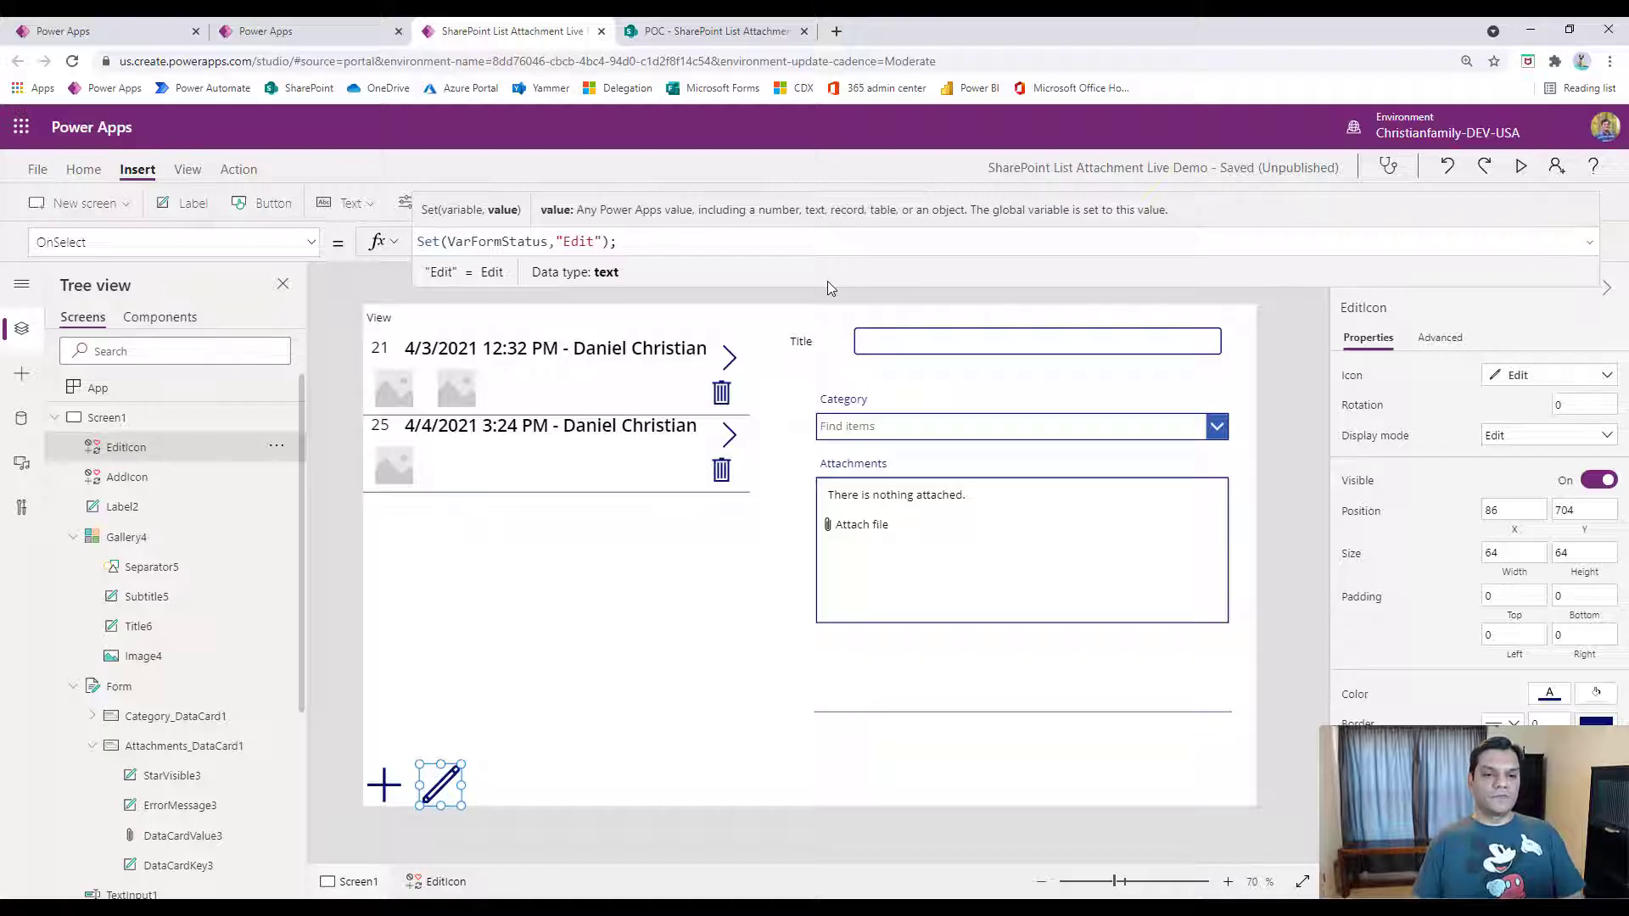
click(893, 789)
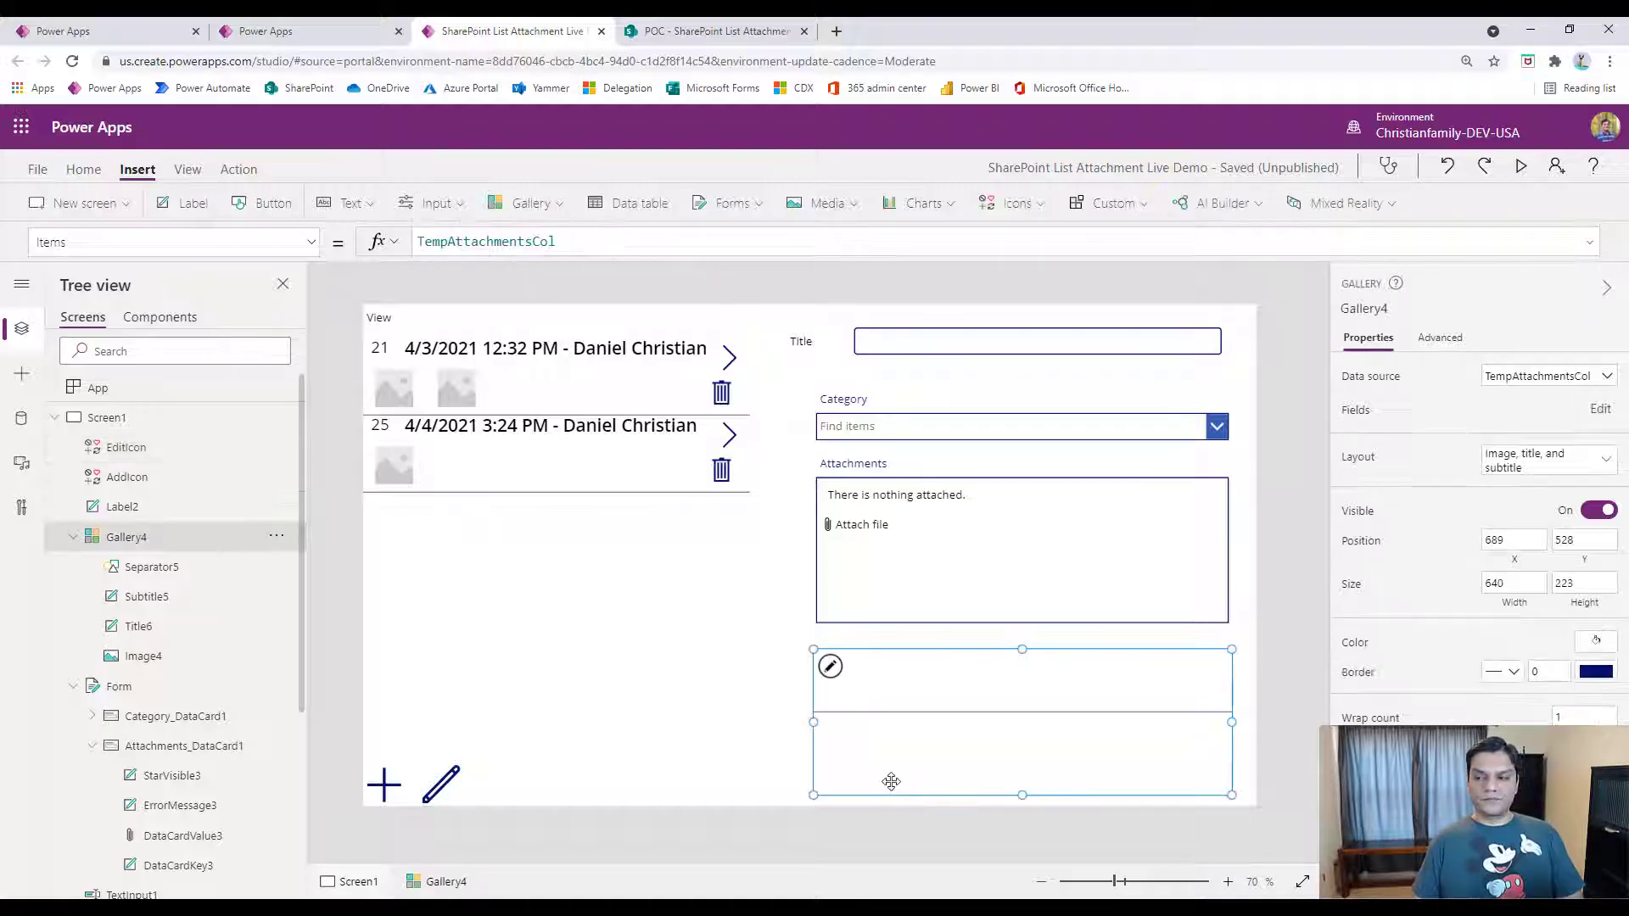
Save the SharePoint List Attachment Live Demo app and return to the canvas.
click(38, 169)
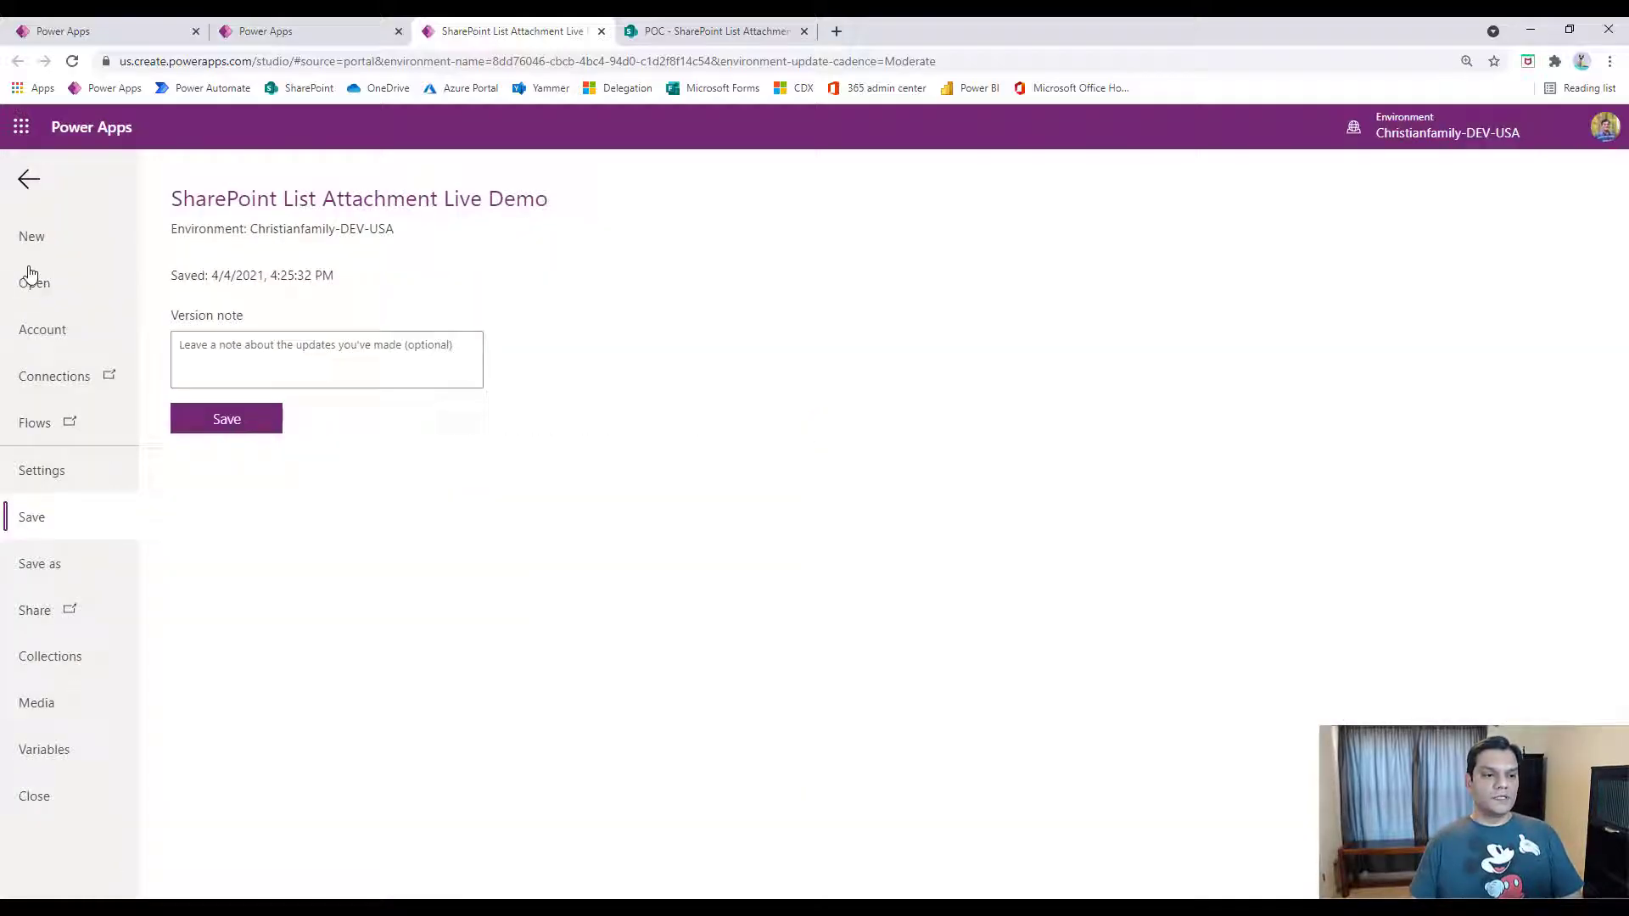
click(182, 428)
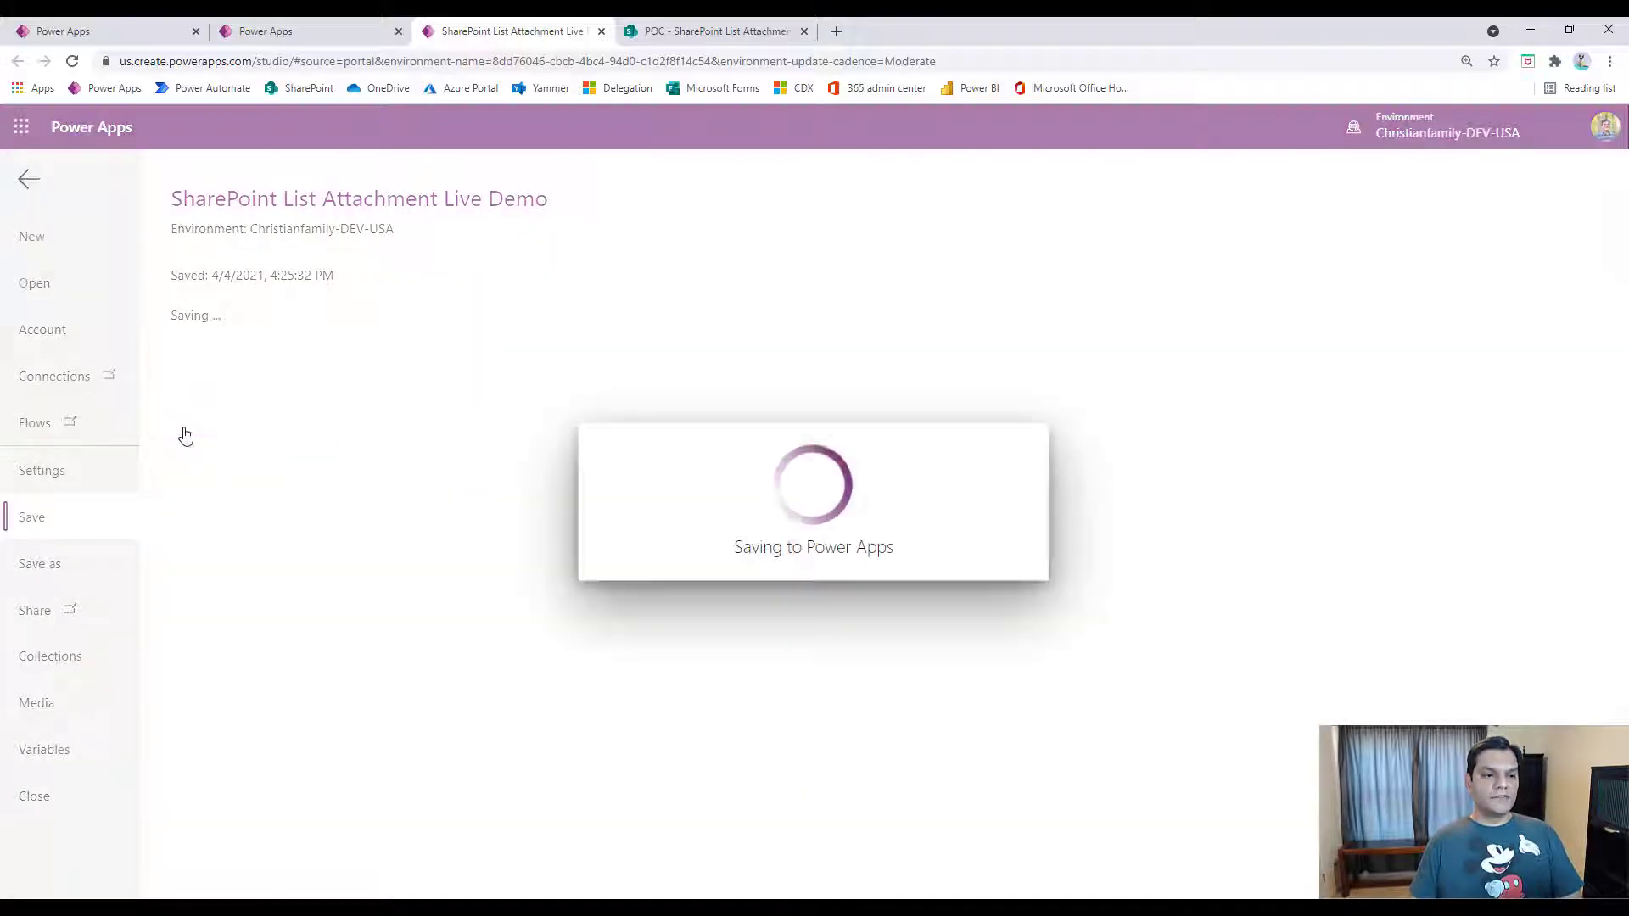
click(31, 181)
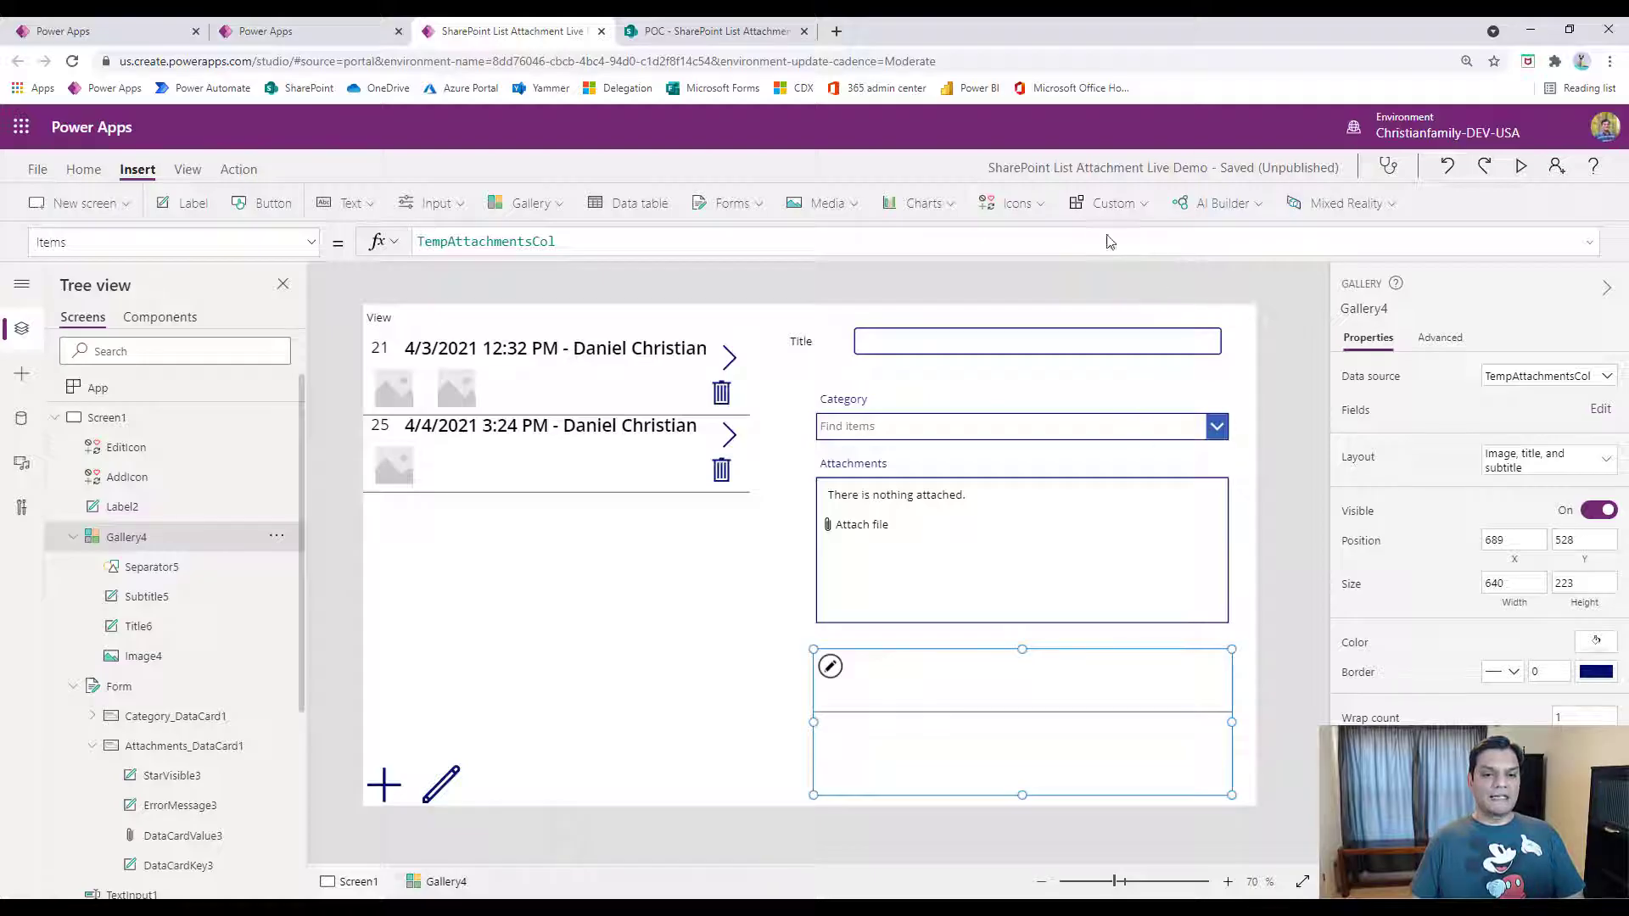
Insert a Save icon on Screen1 and place it beside the pencil icon at X 192, Y 704.
click(1017, 204)
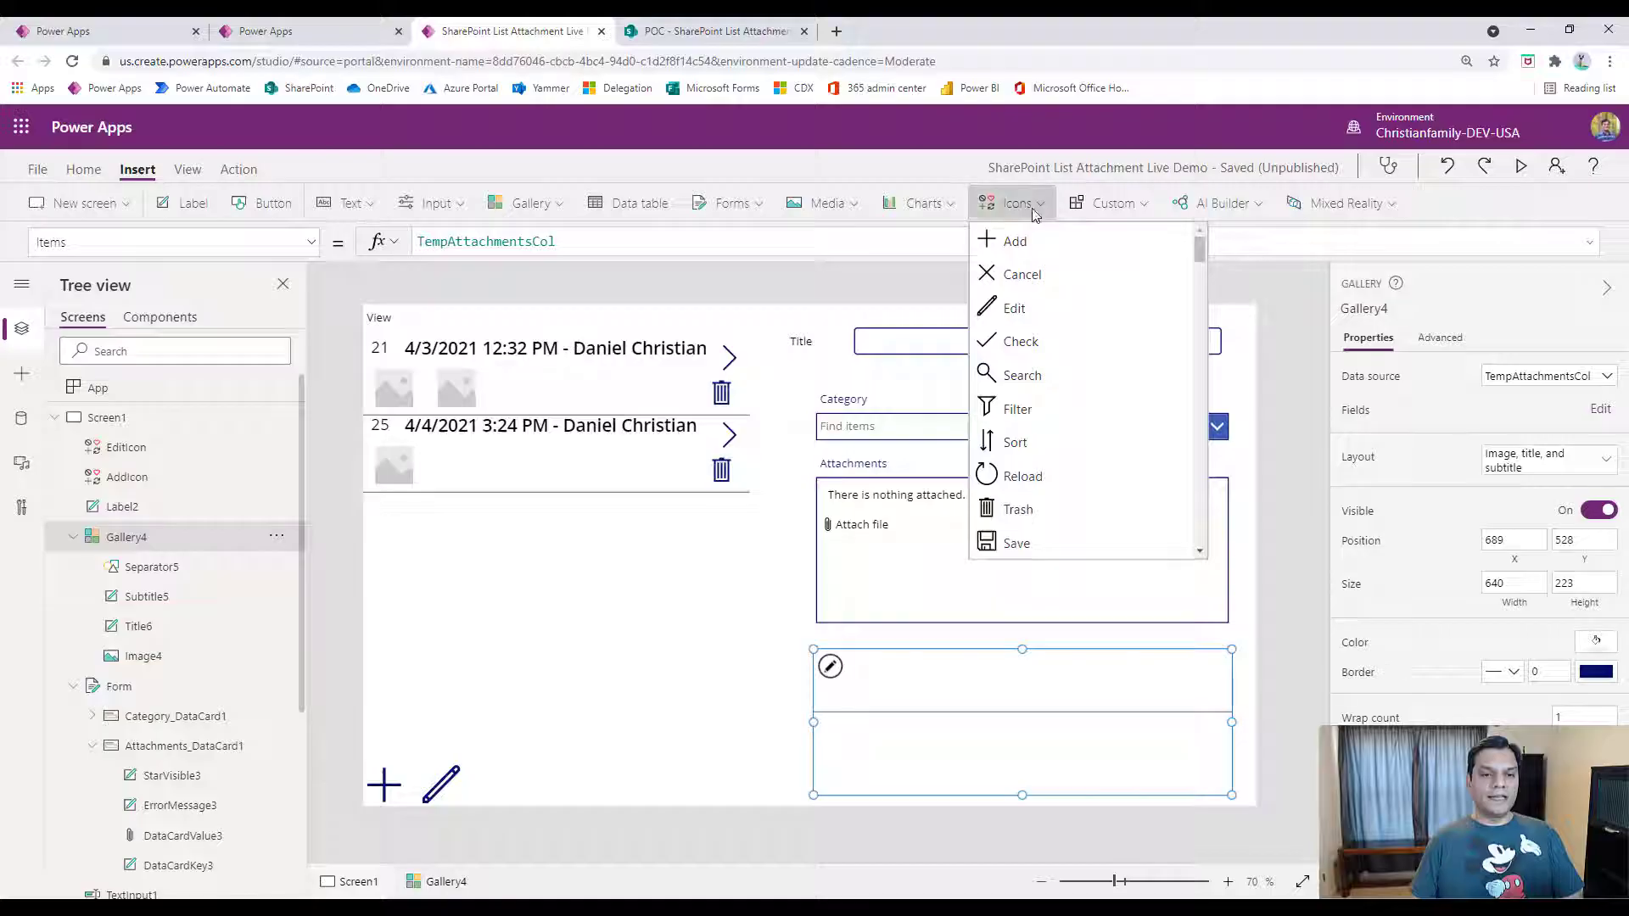
click(1017, 543)
mouse_move(405, 341)
mouse_down()
mouse_move(533, 849)
mouse_move(501, 858)
mouse_up()
click(544, 641)
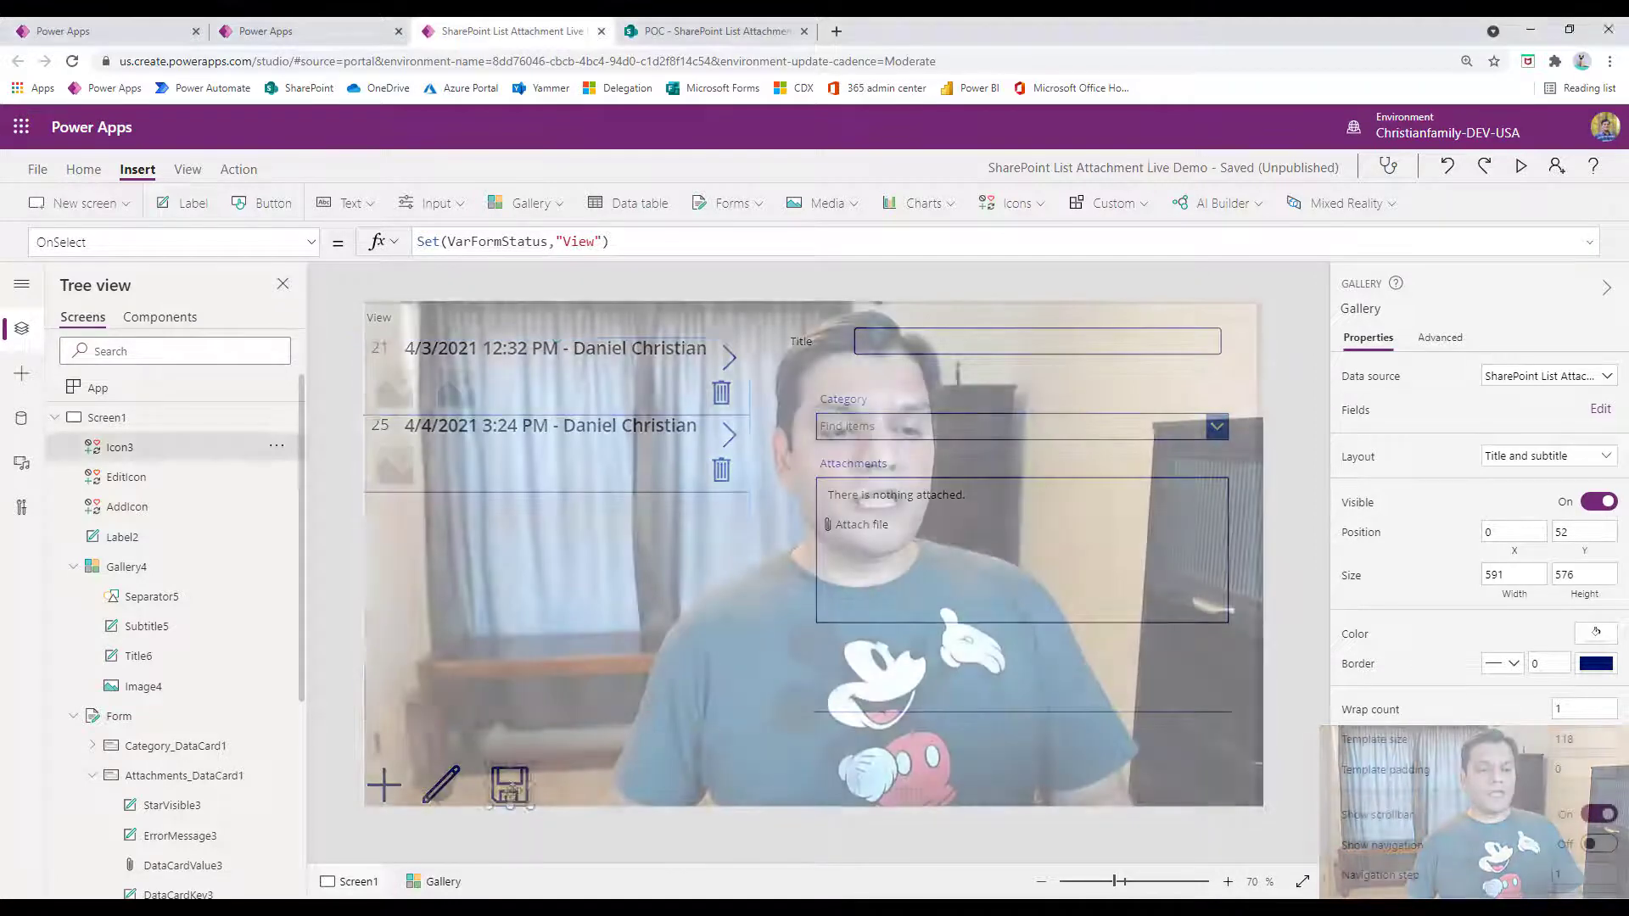
click(509, 785)
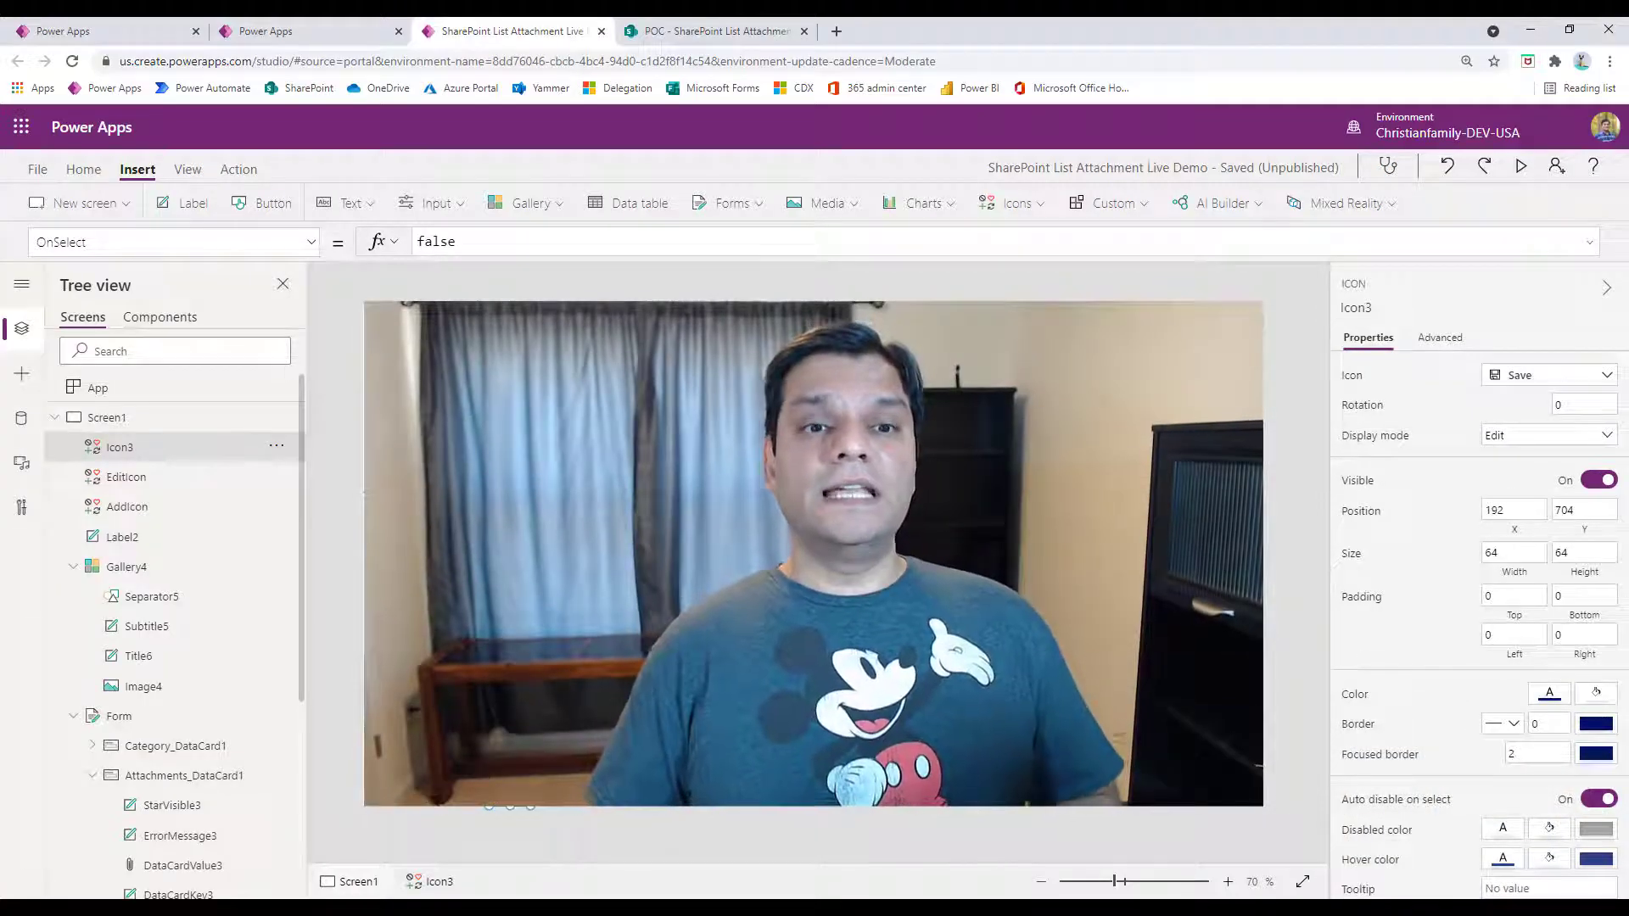
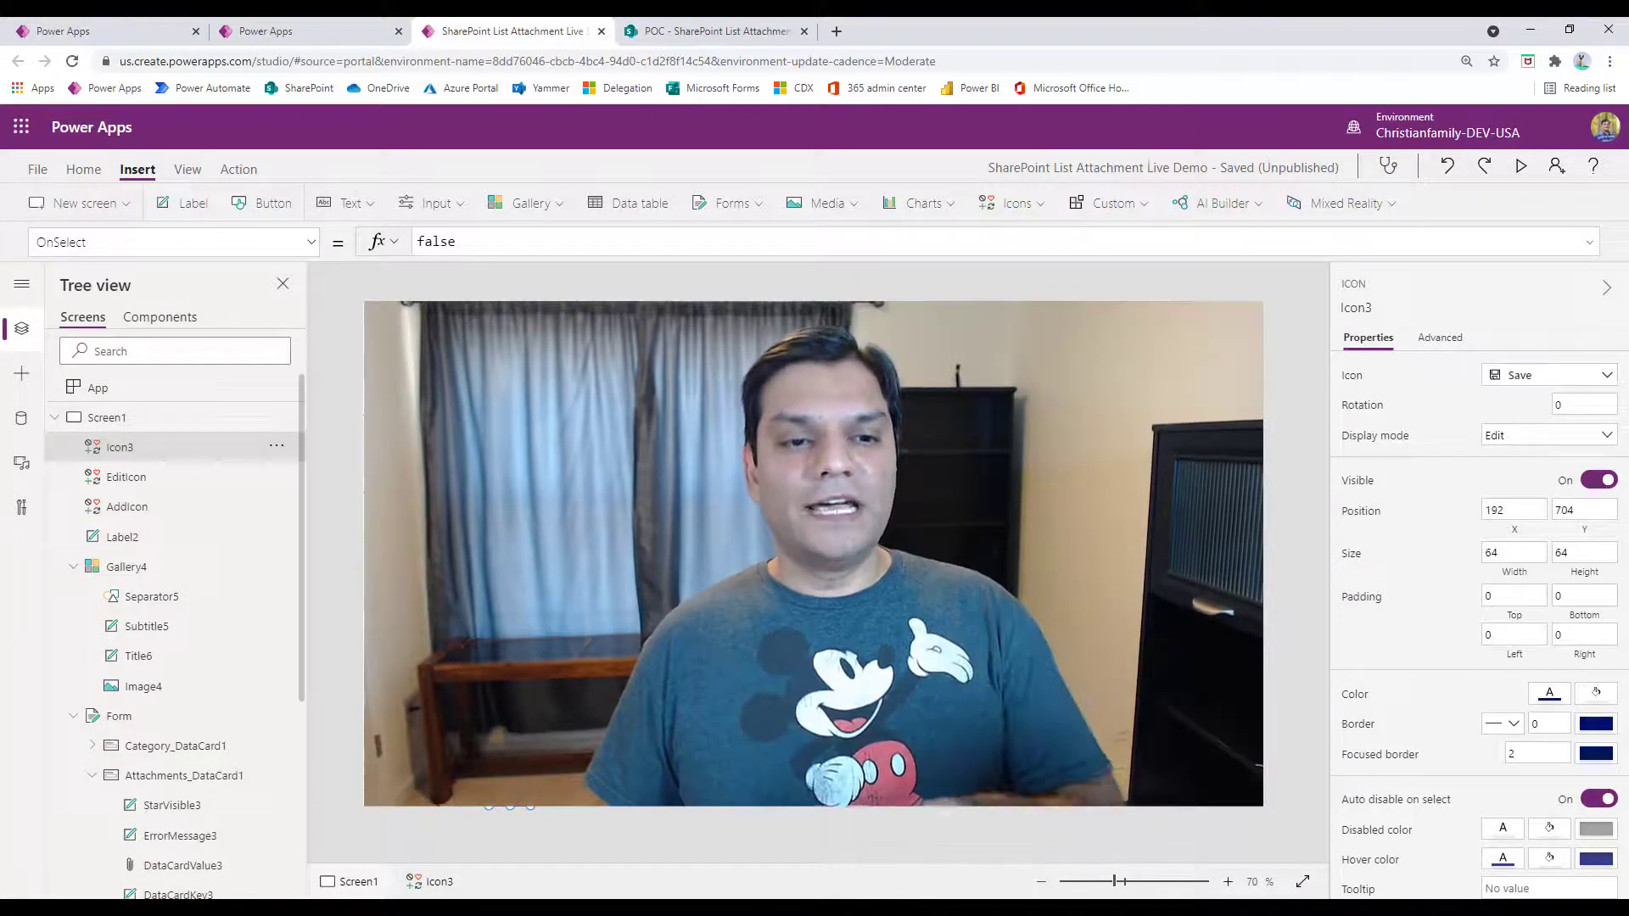
click(824, 338)
click(899, 343)
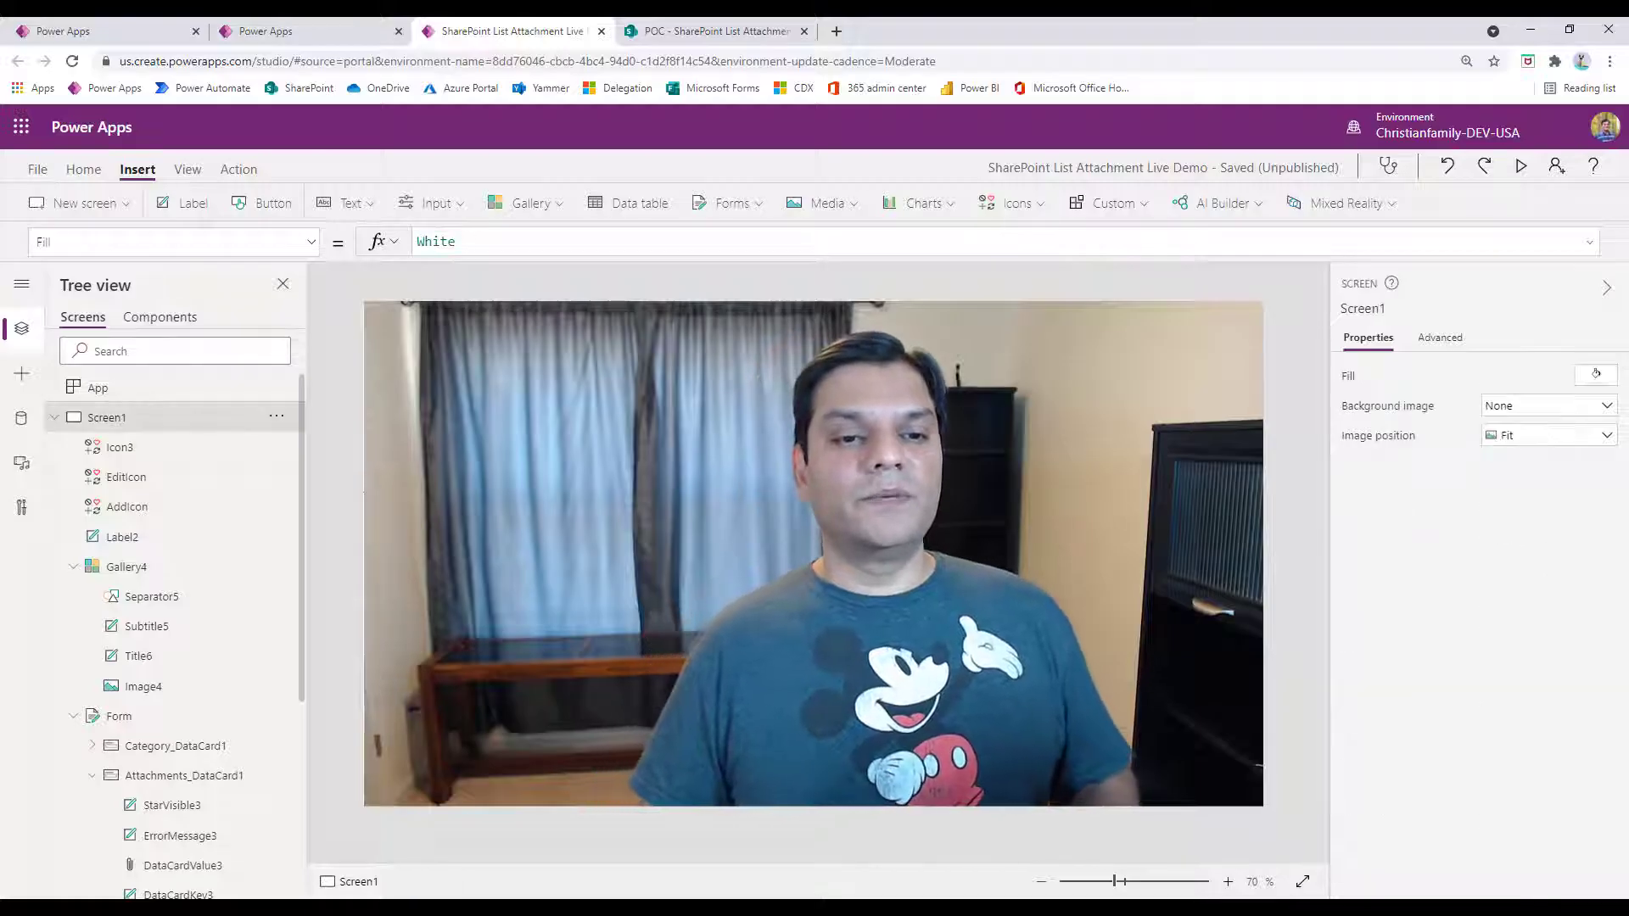
click(976, 367)
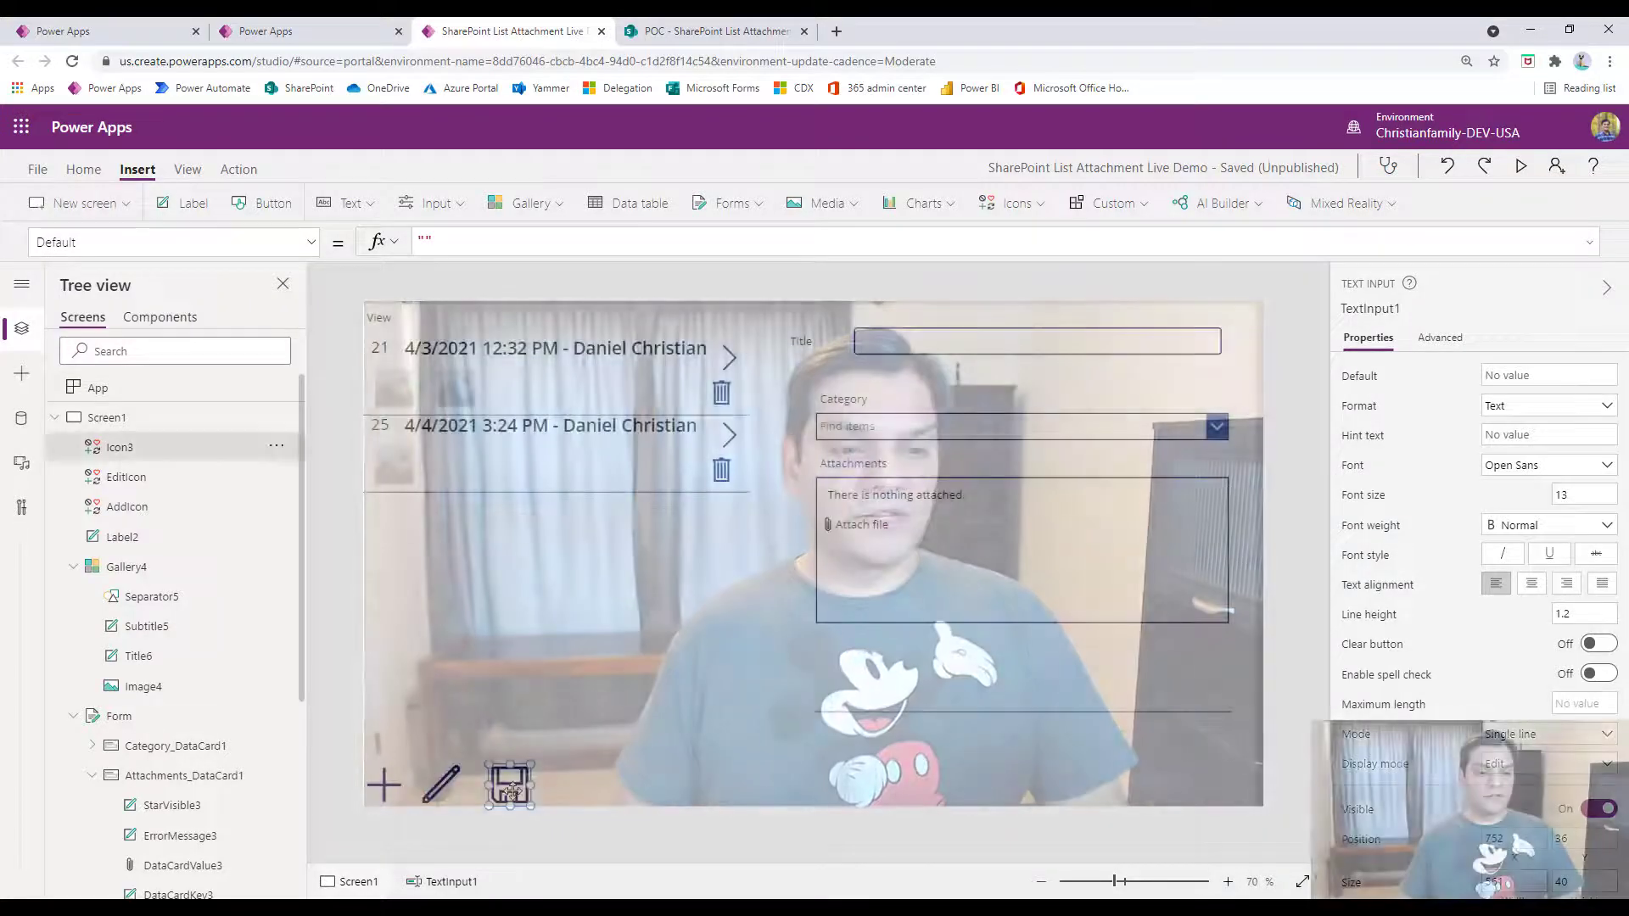
Replace false in the Save icon's OnSelect formula with the comment //Patch the Title and the Choice and the get the List Id.
click(512, 791)
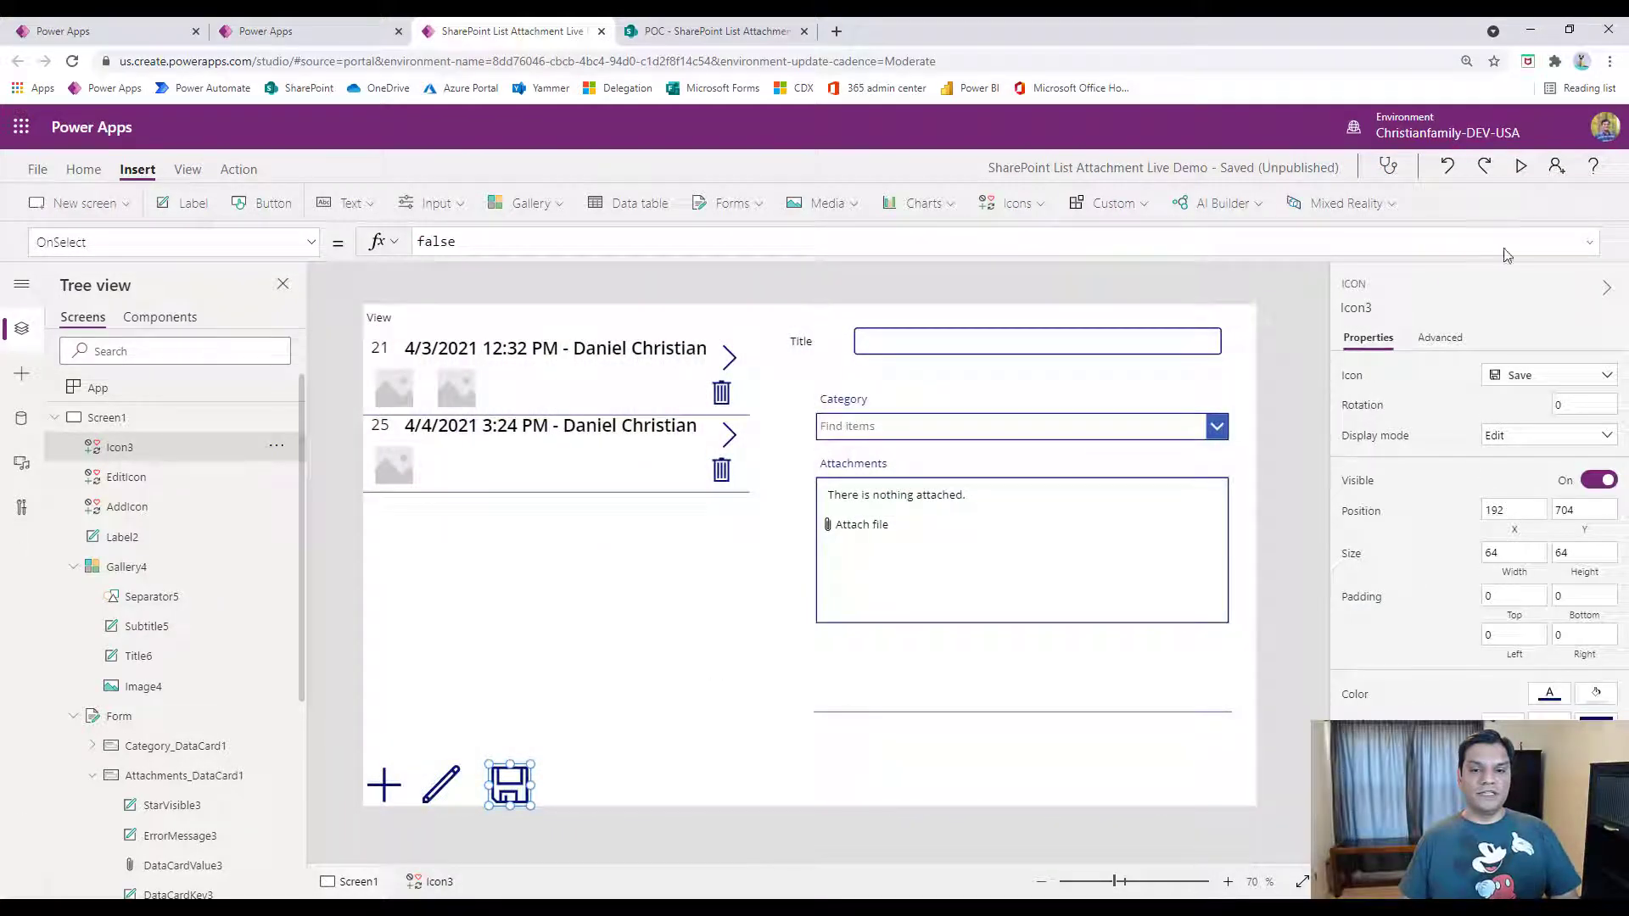
click(1583, 246)
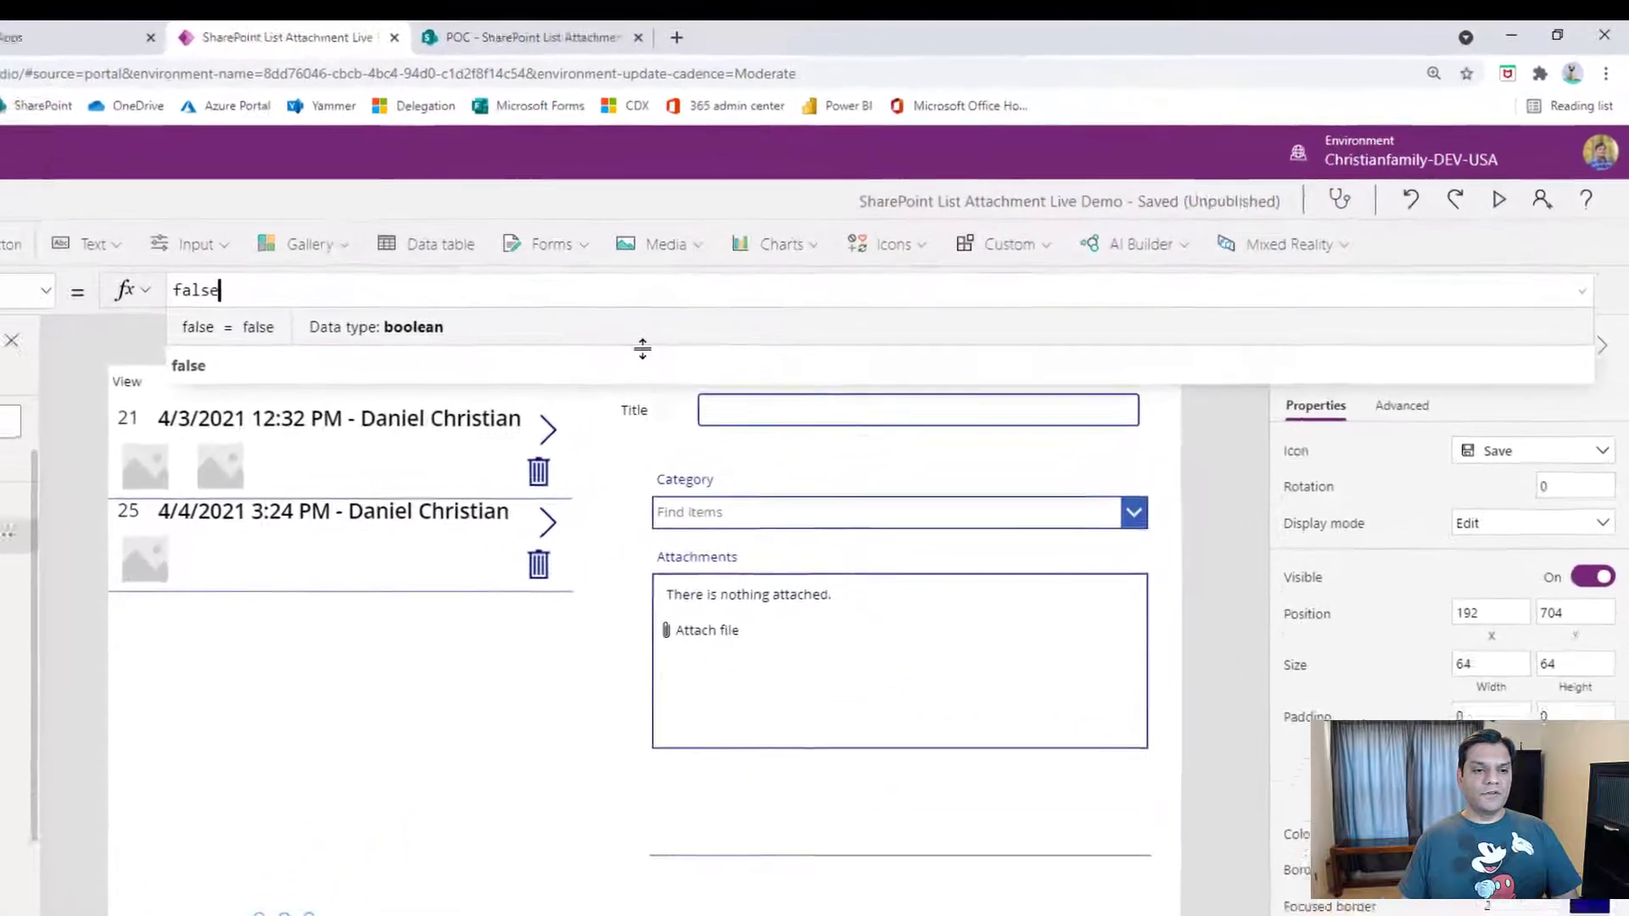
drag(603, 412, 582, 599)
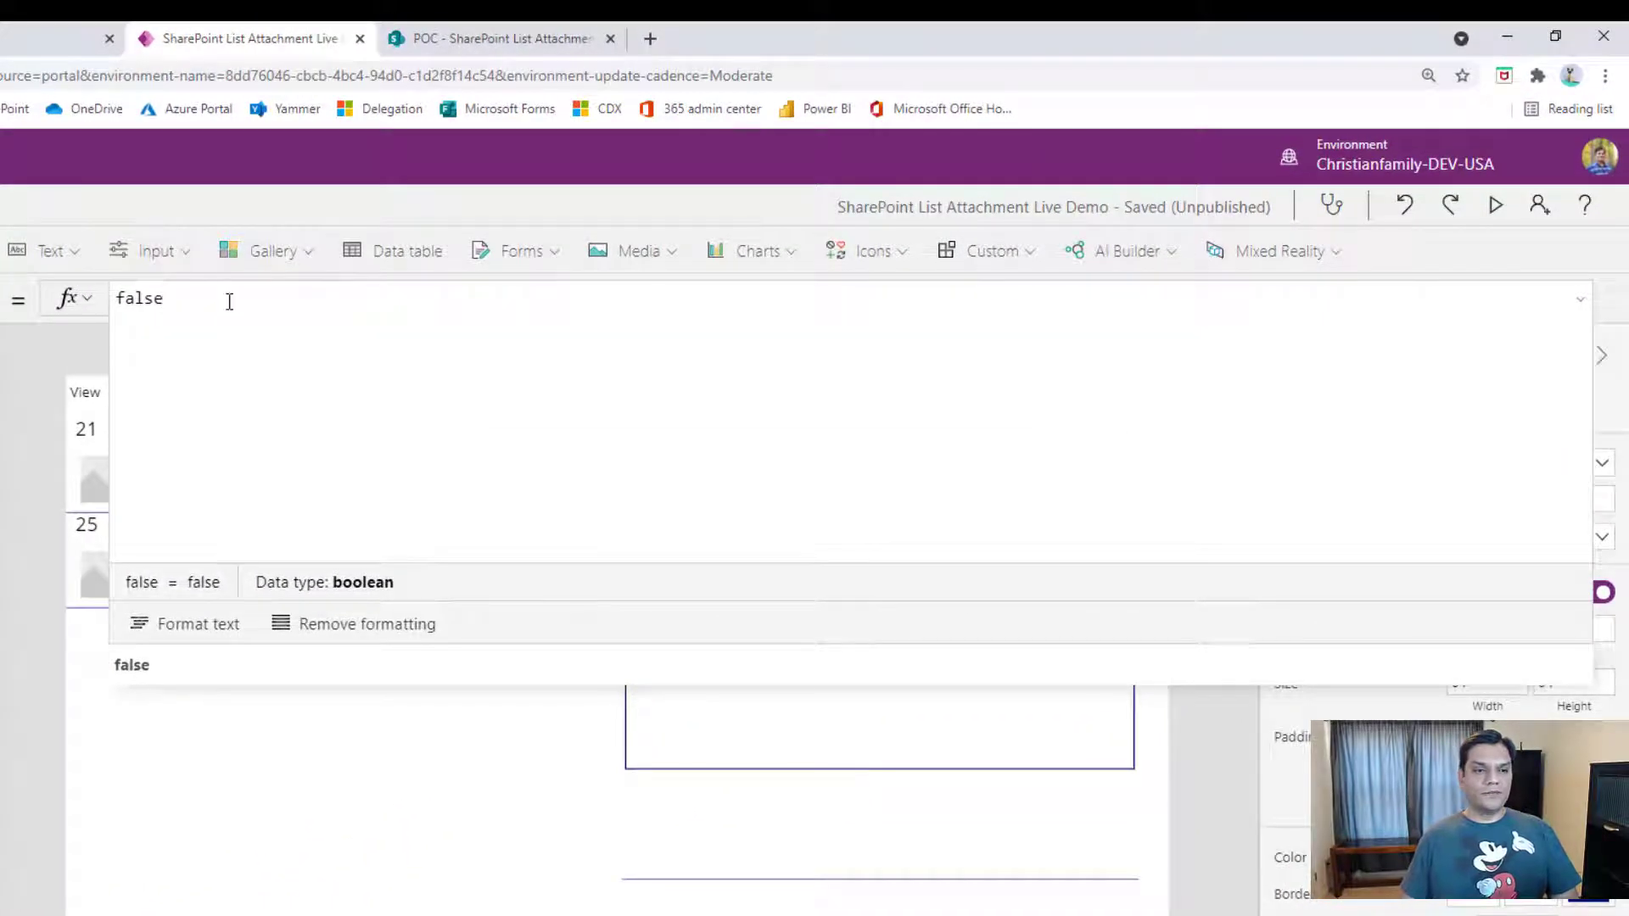
key(ctrl+a)
key(BackSpace)
text(//)
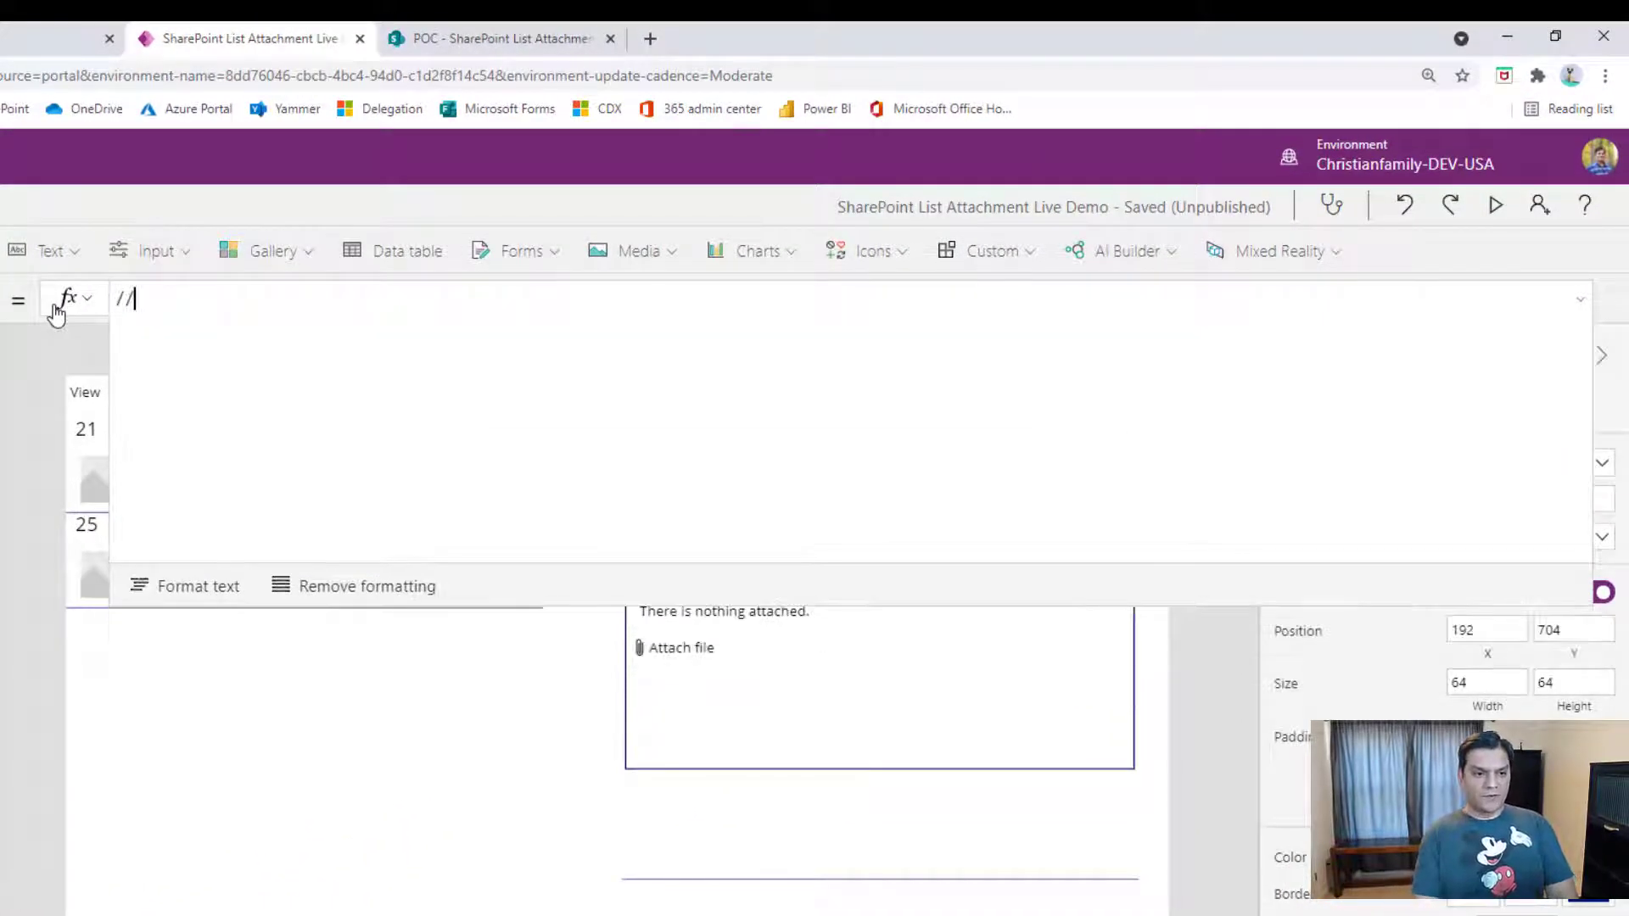
text(Patch the )
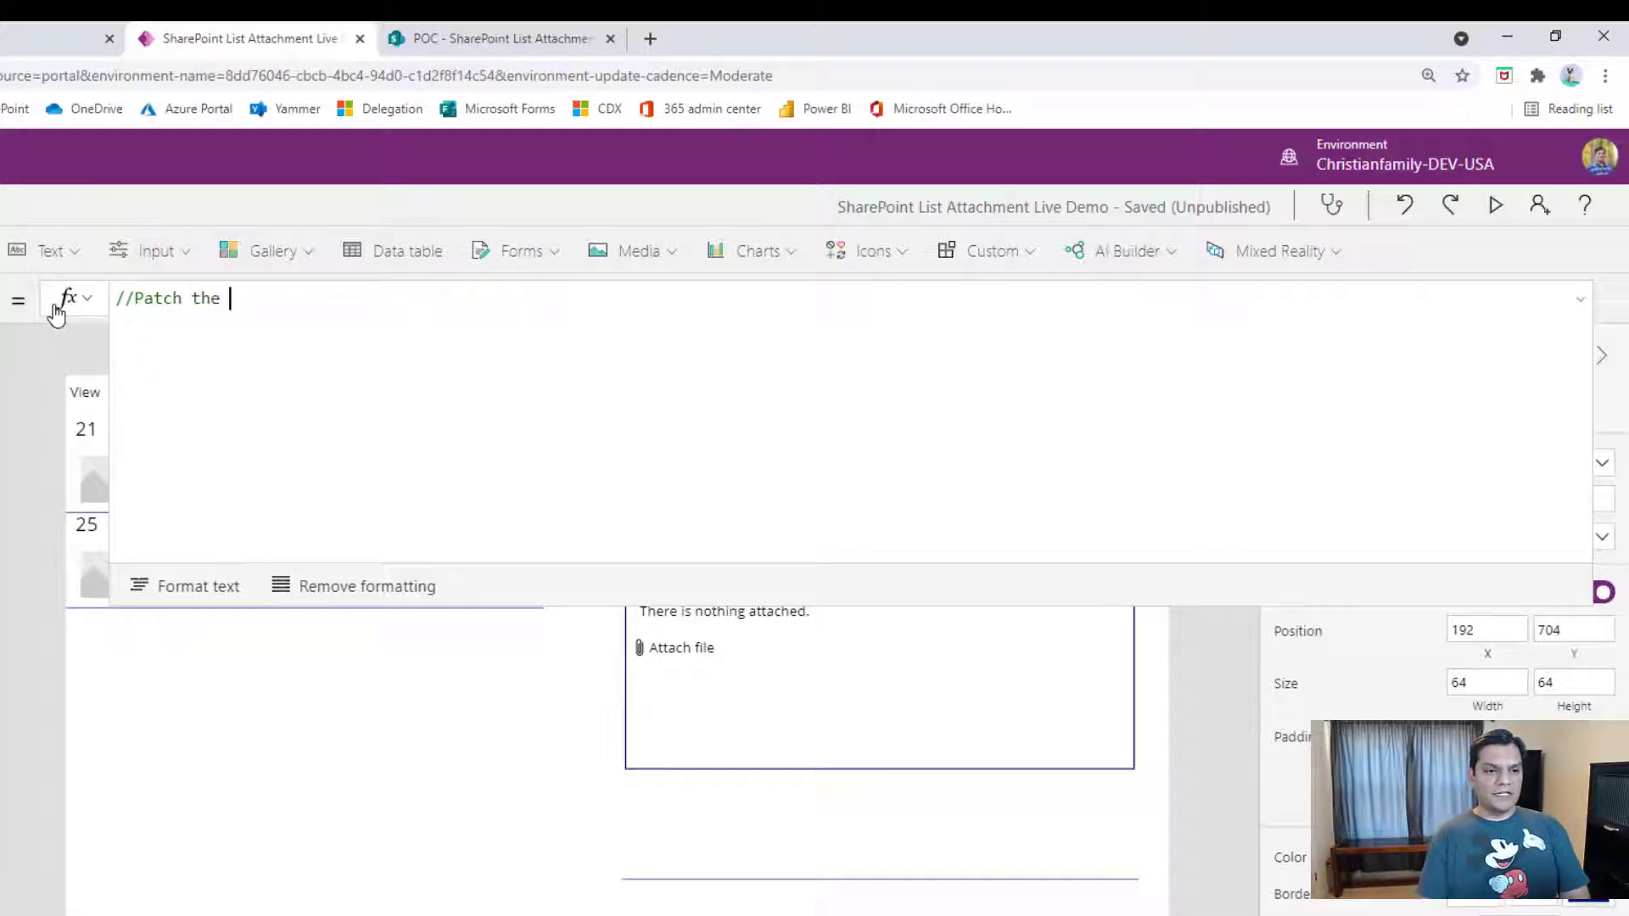
text(Title and the )
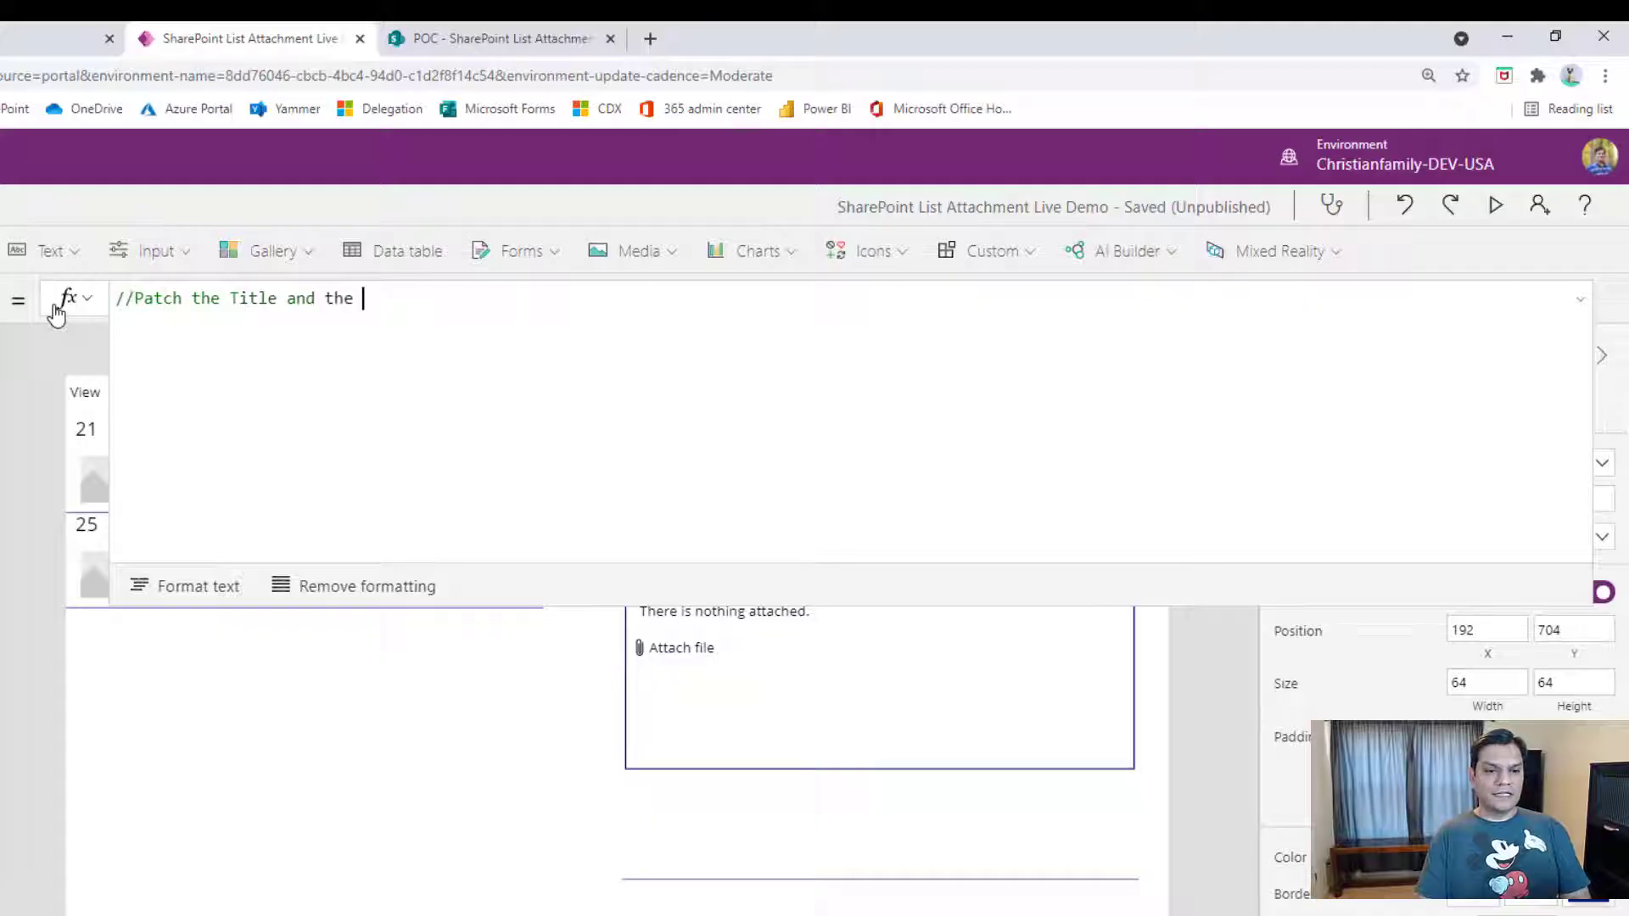
text(Choic)
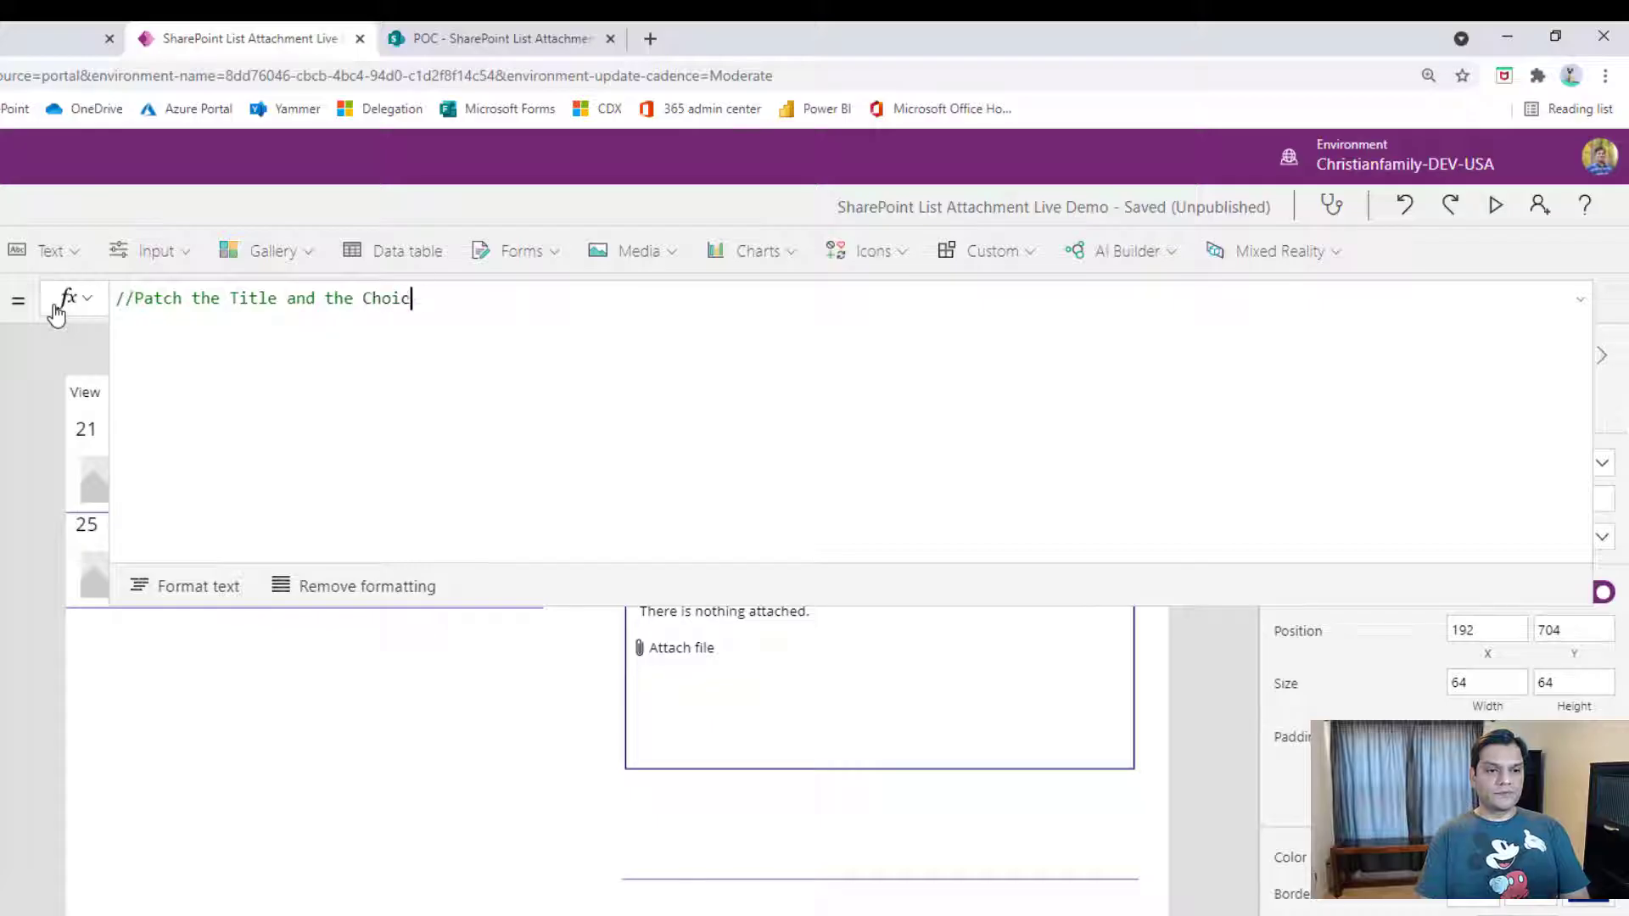
text(e and the tet)
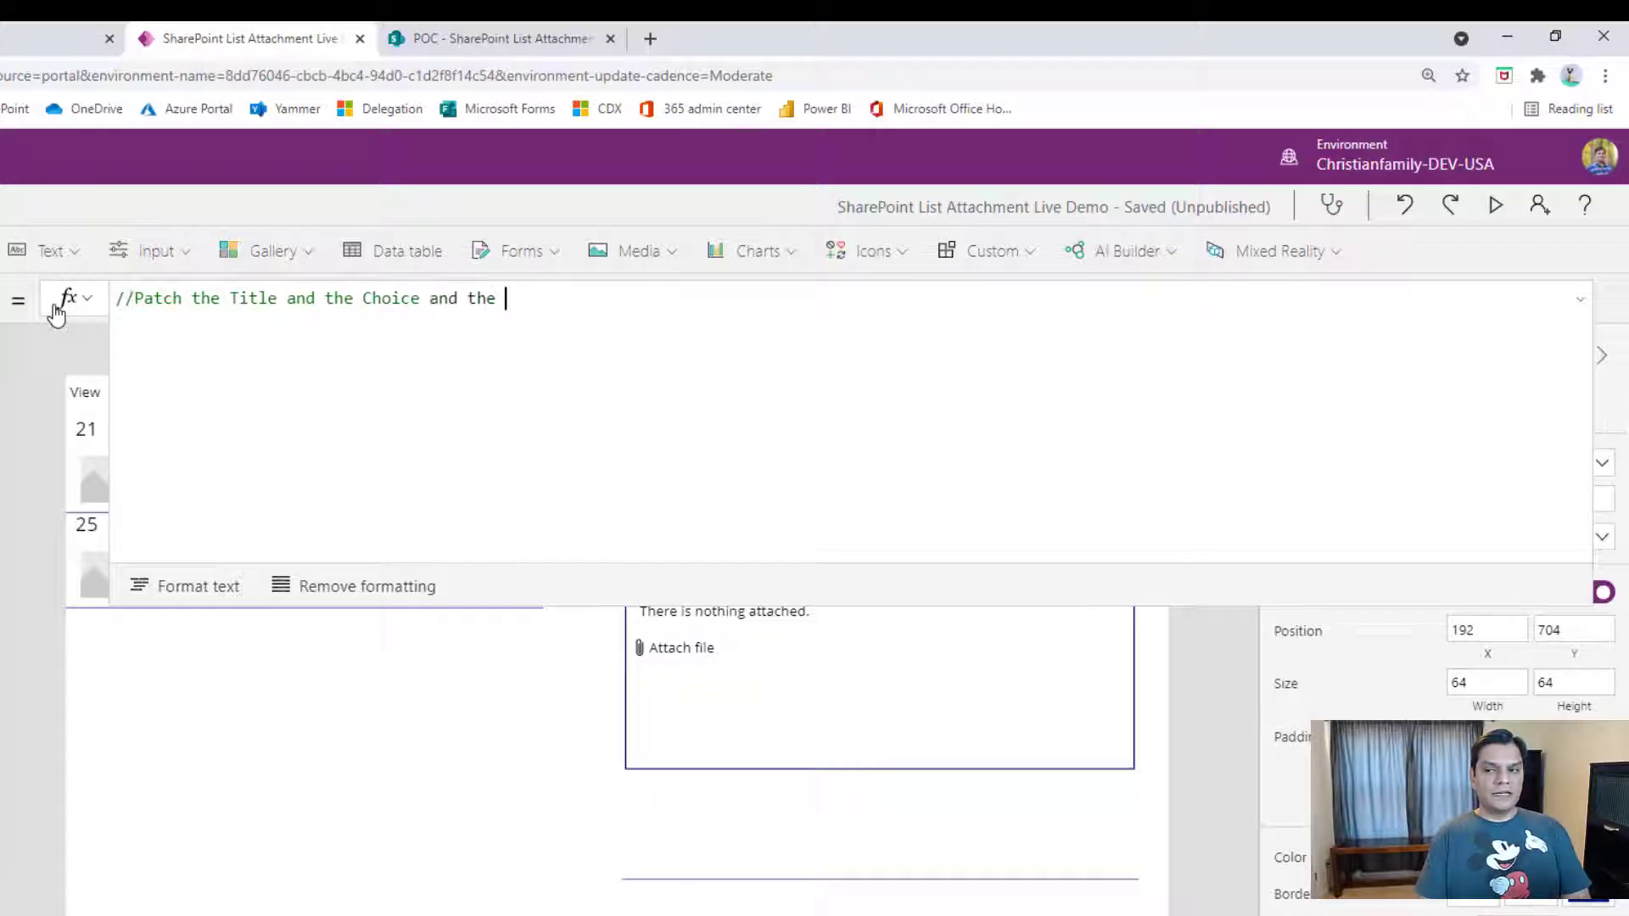
key(BackSpace)
key(BackSpace)
key(BackSpace)
text(ge)
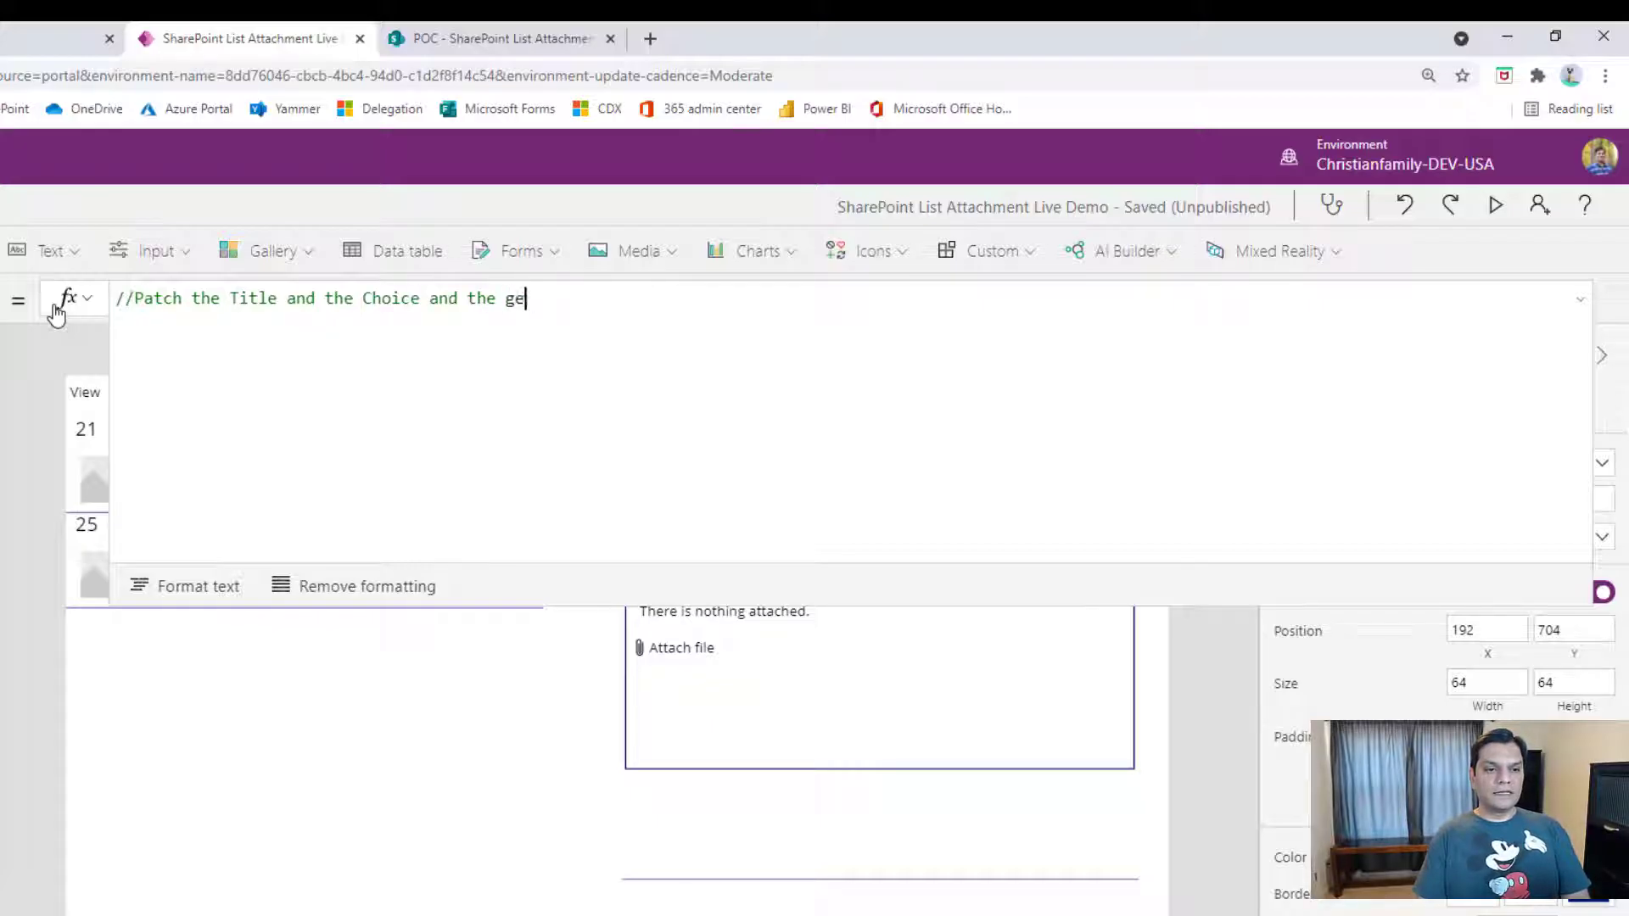
text(t the List Id)
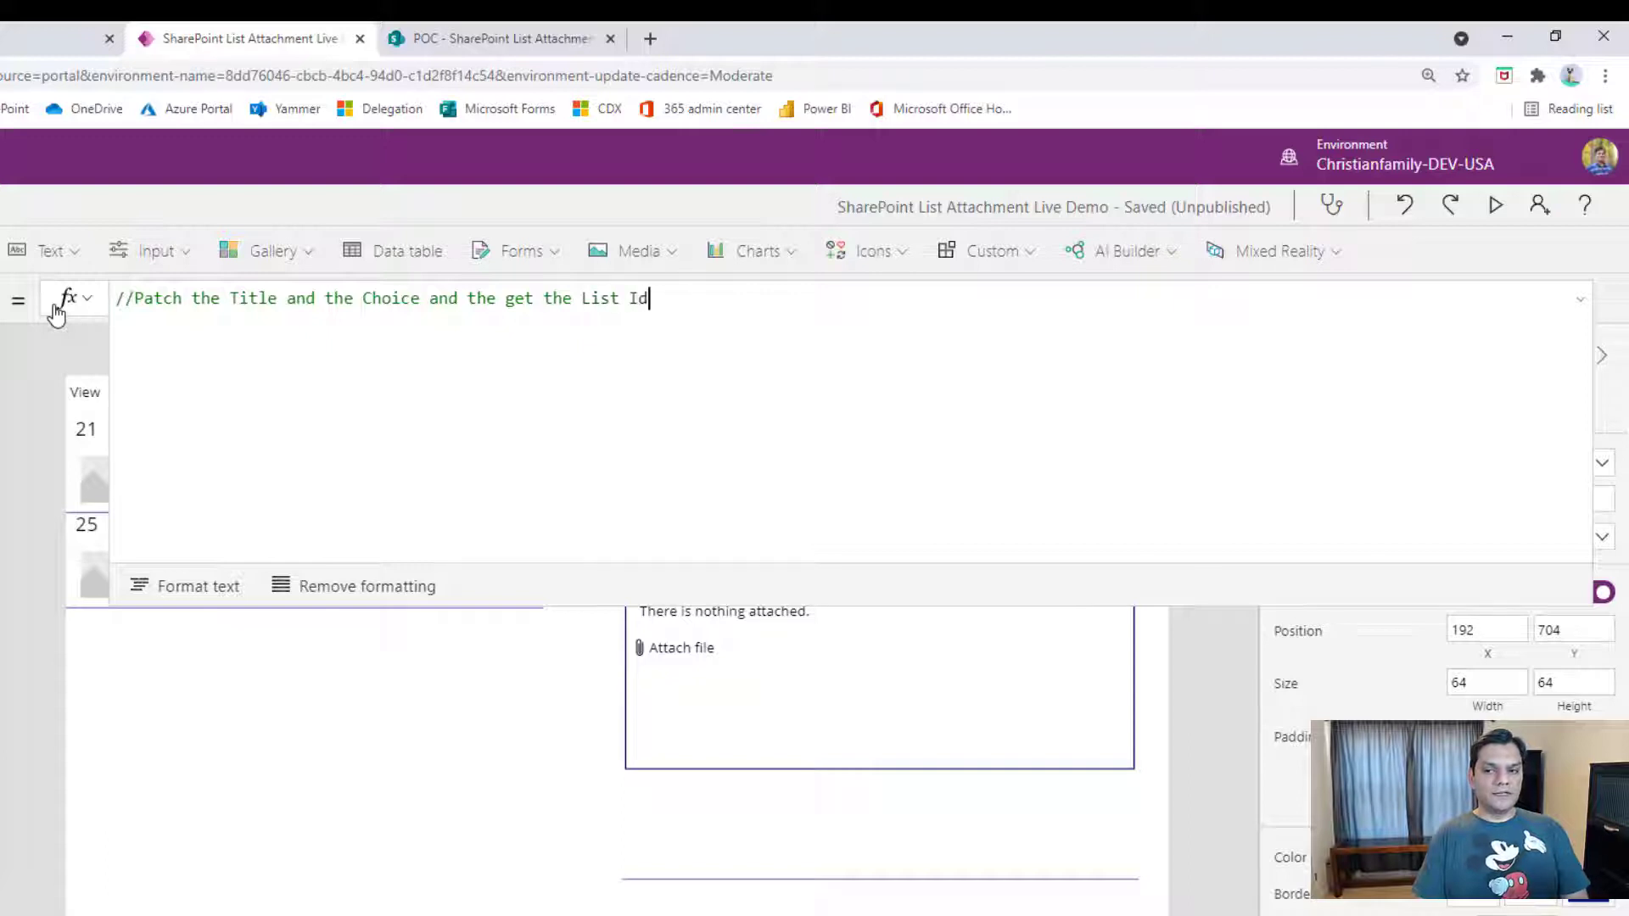
Below the comment, start the statement Set(TempCol, Patch( with 'SharePoint List Attachment Links' as the data source.
key(Return)
text(set()
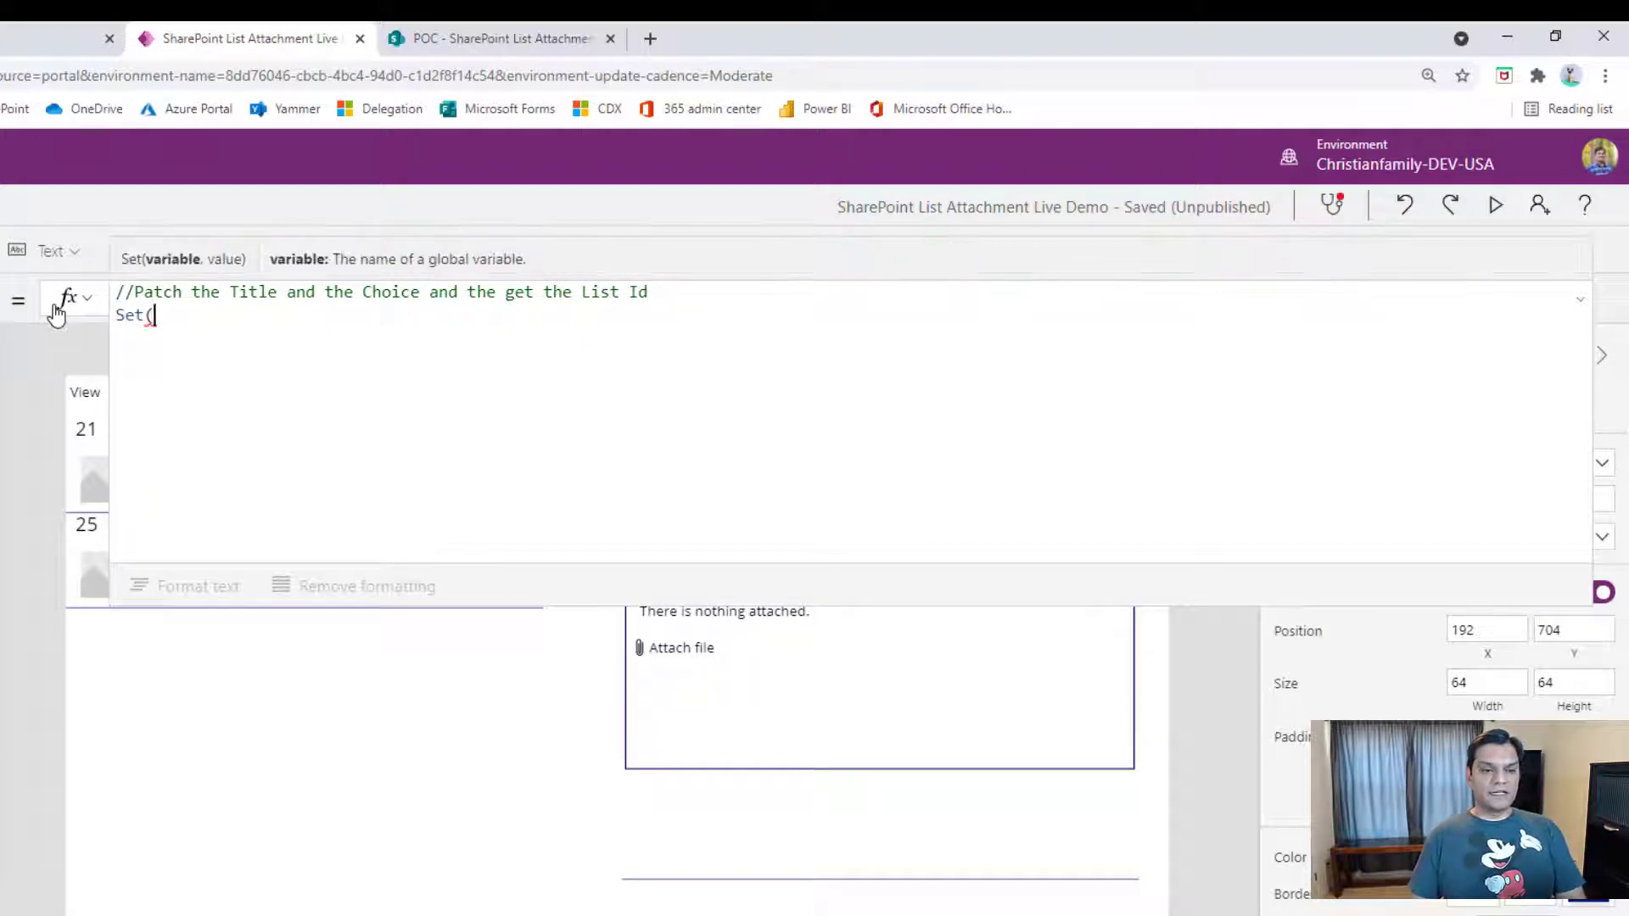
text(TempCo)
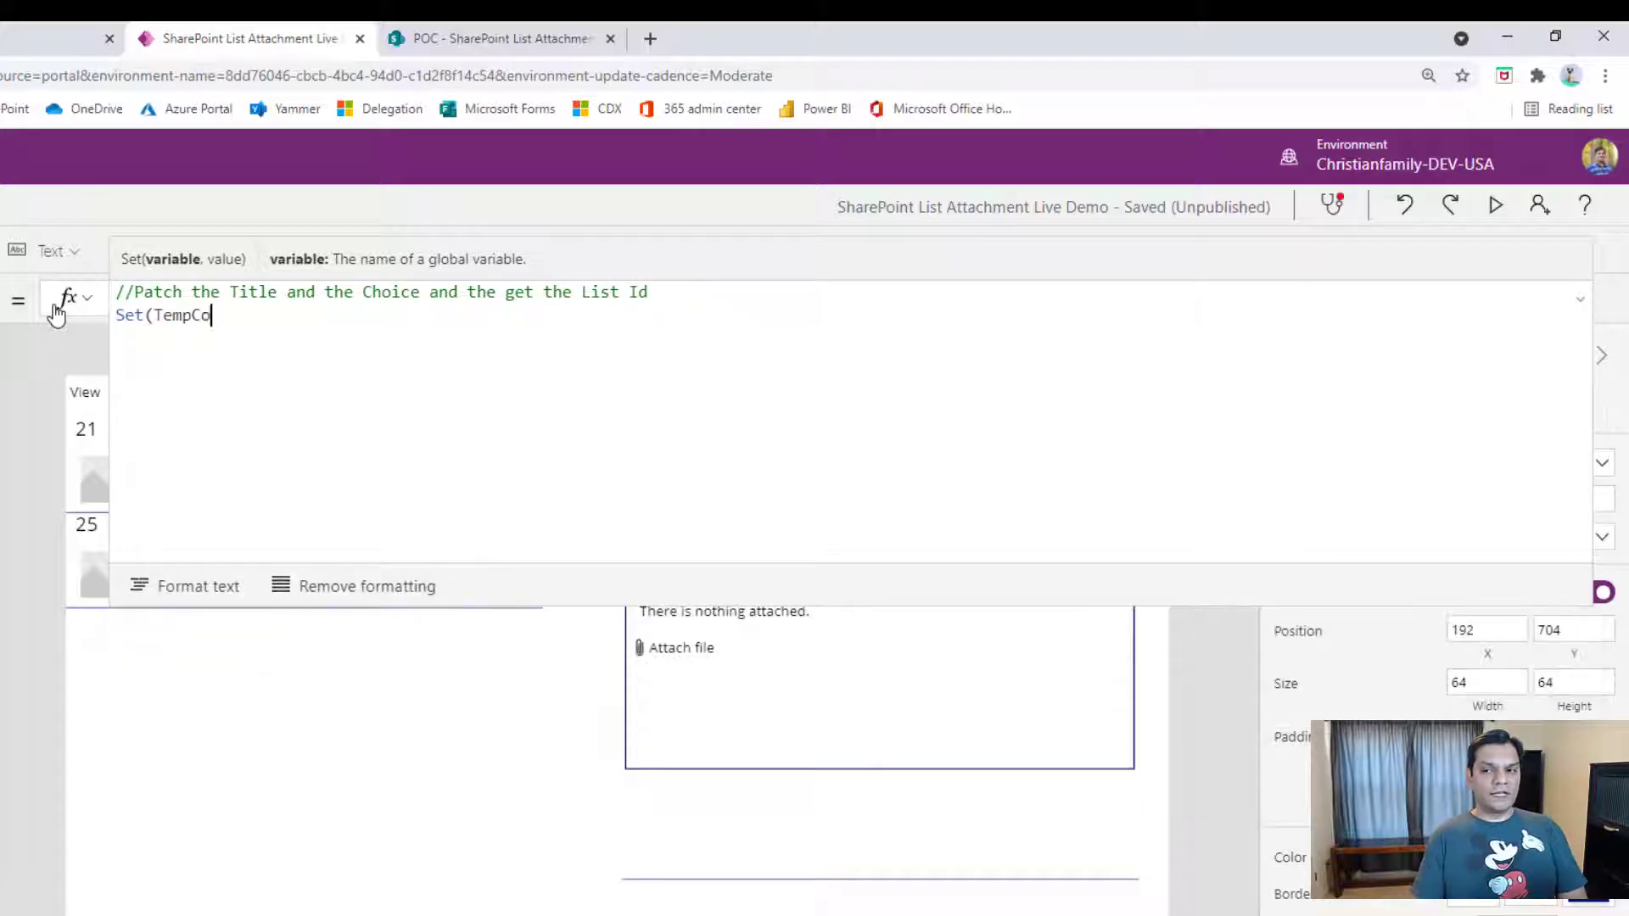
text(l,)
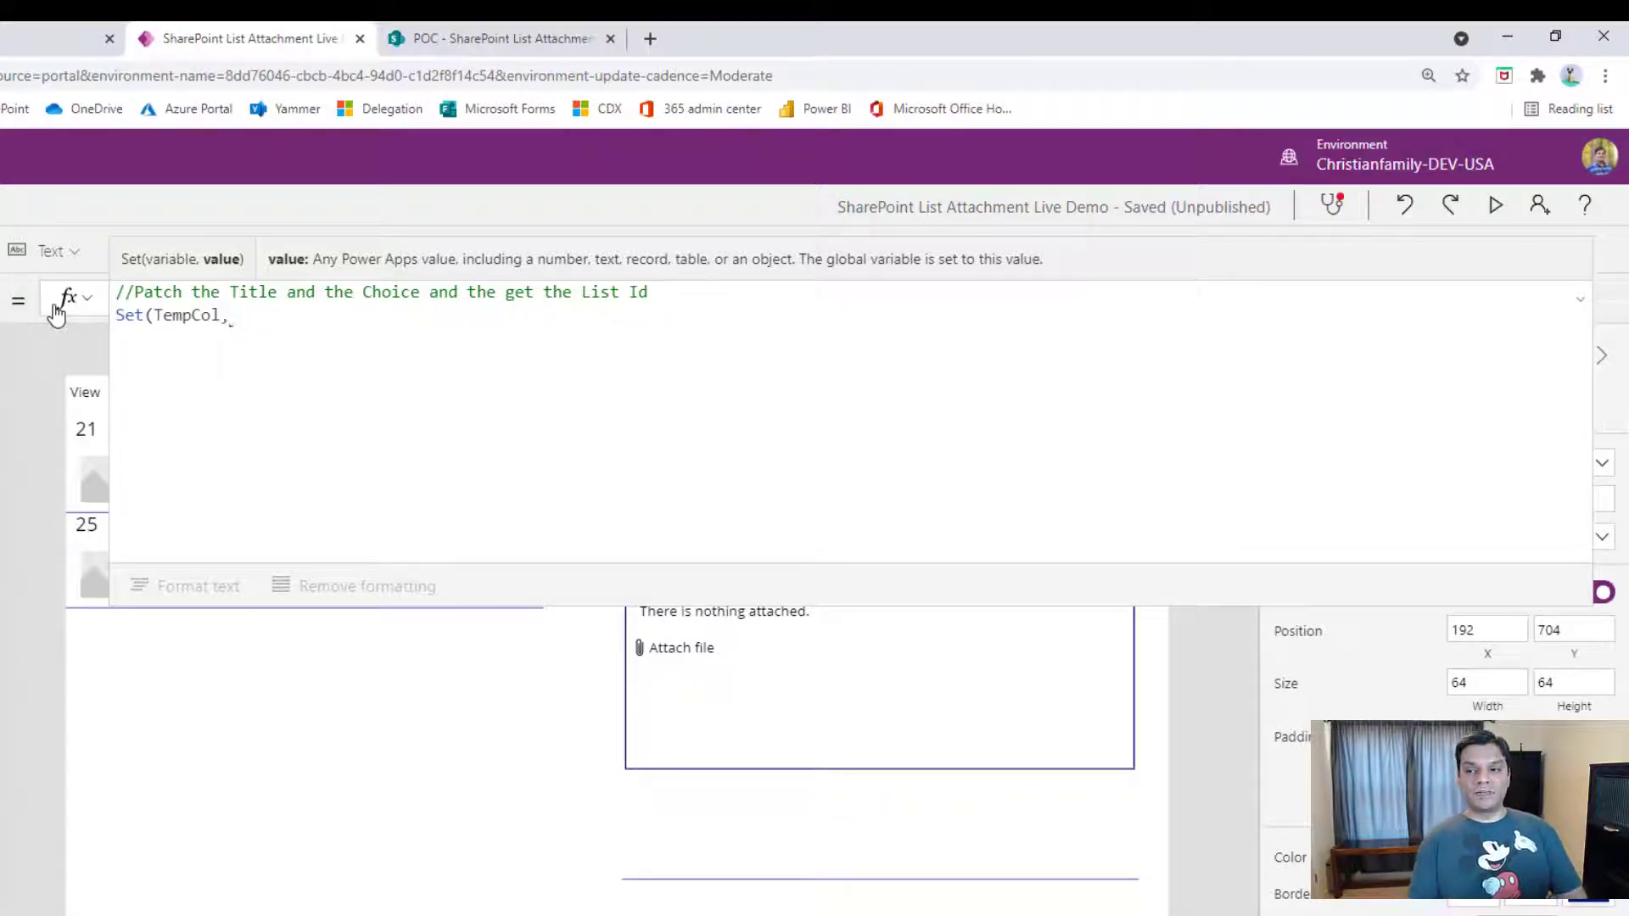
text(patch)
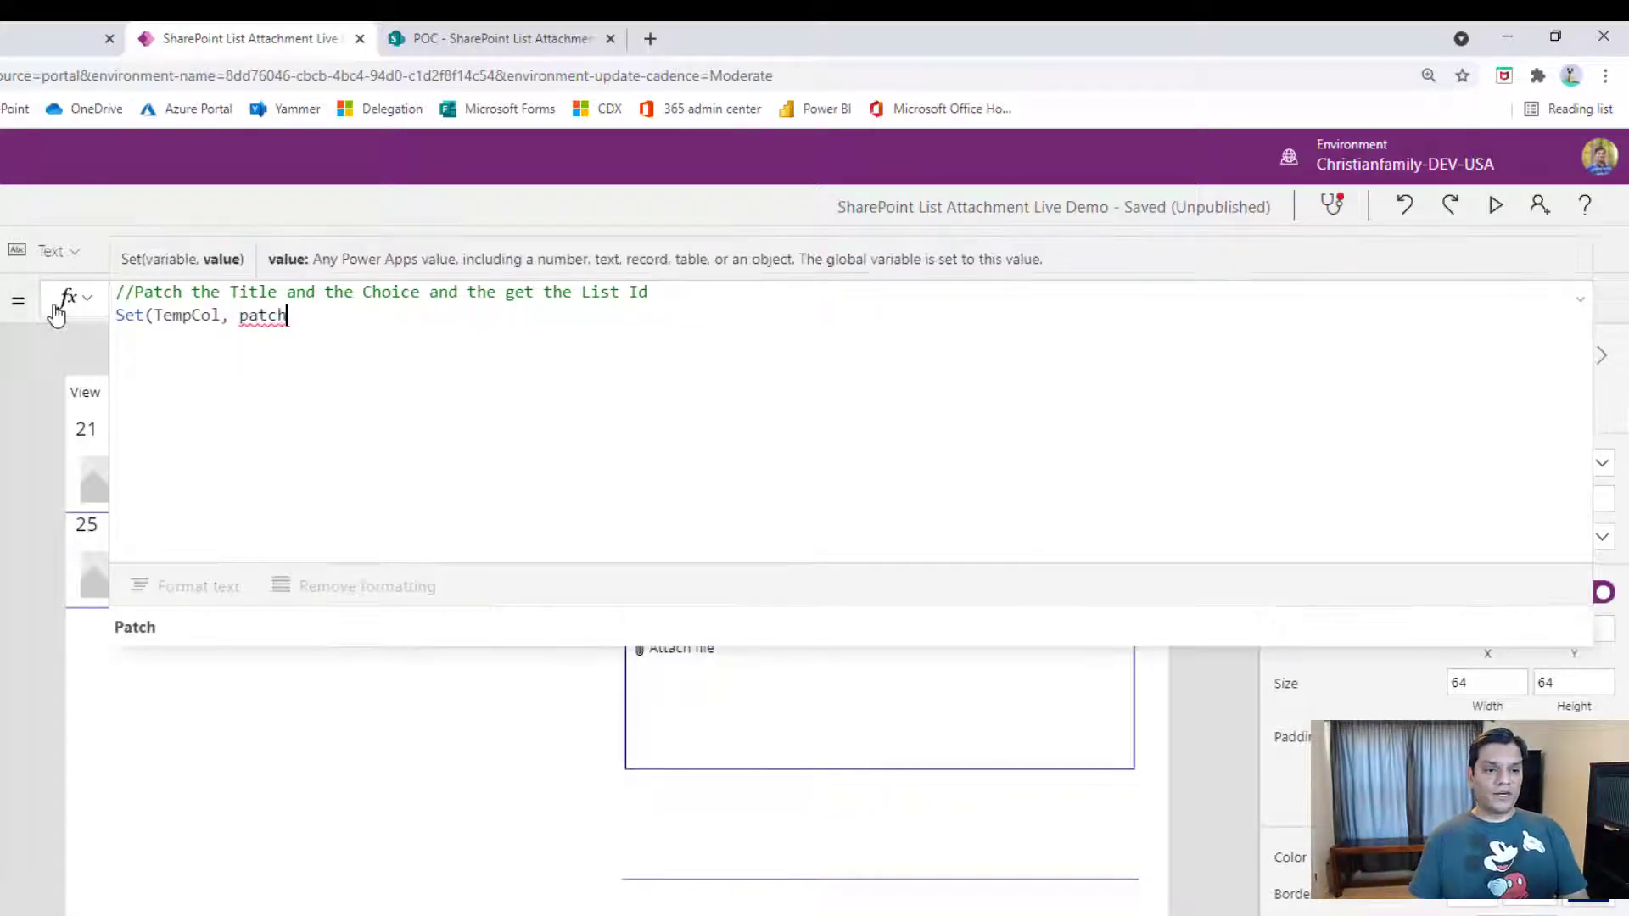
text(()
key(Down)
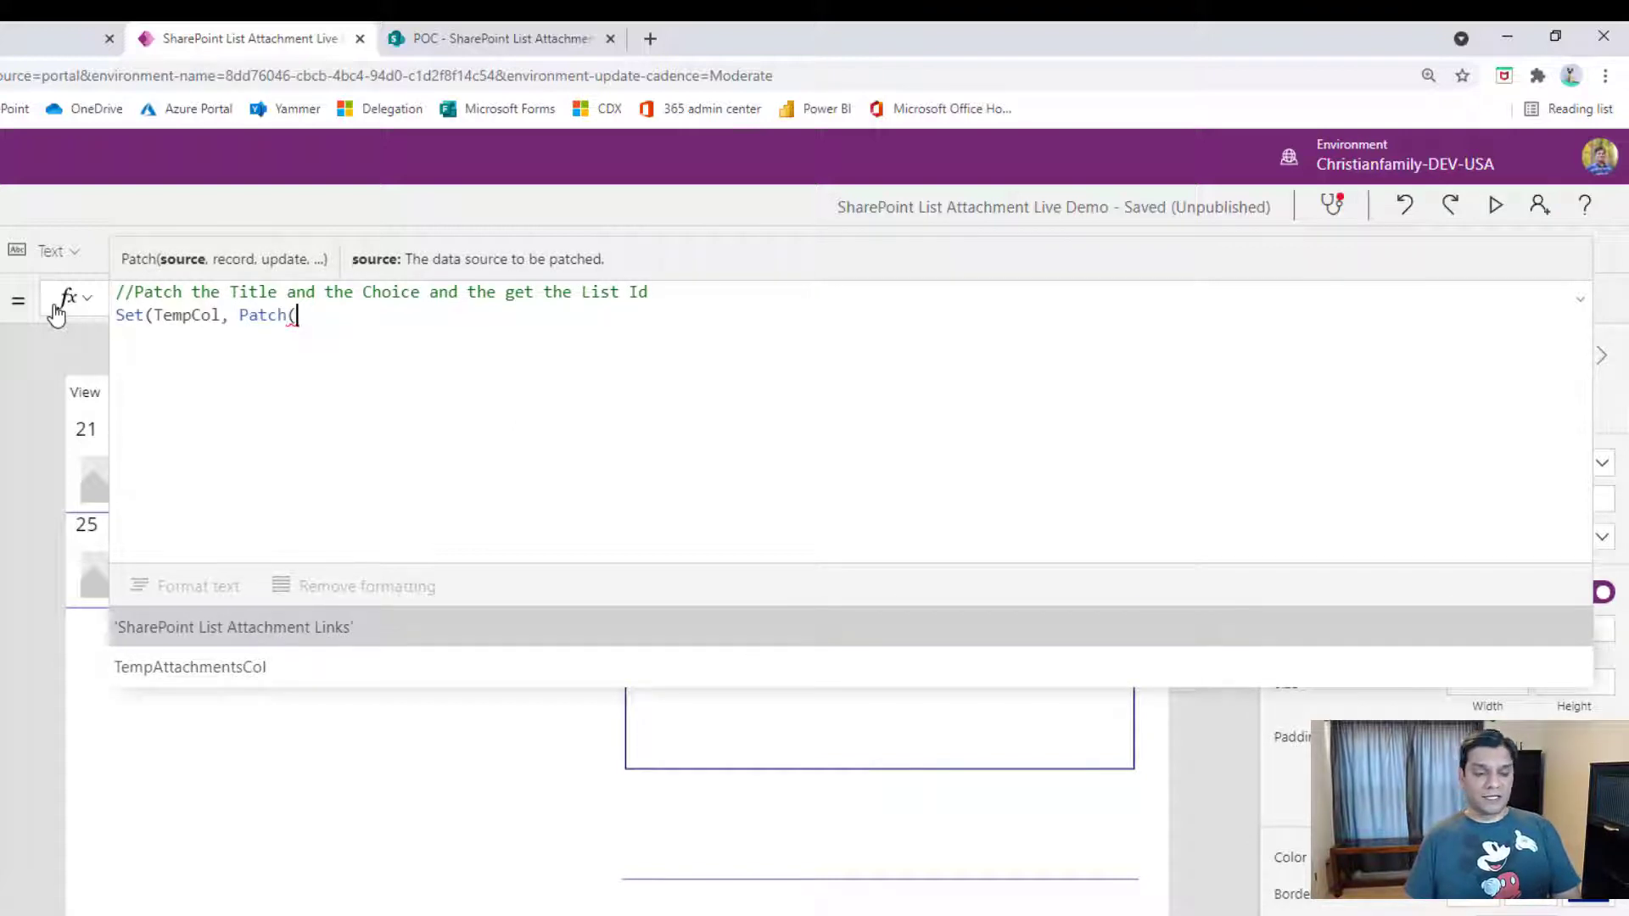
key(Tab)
Add Defaults('SharePoint List Attachment Links') as the record argument of the Patch function, followed by a comma.
text(,de)
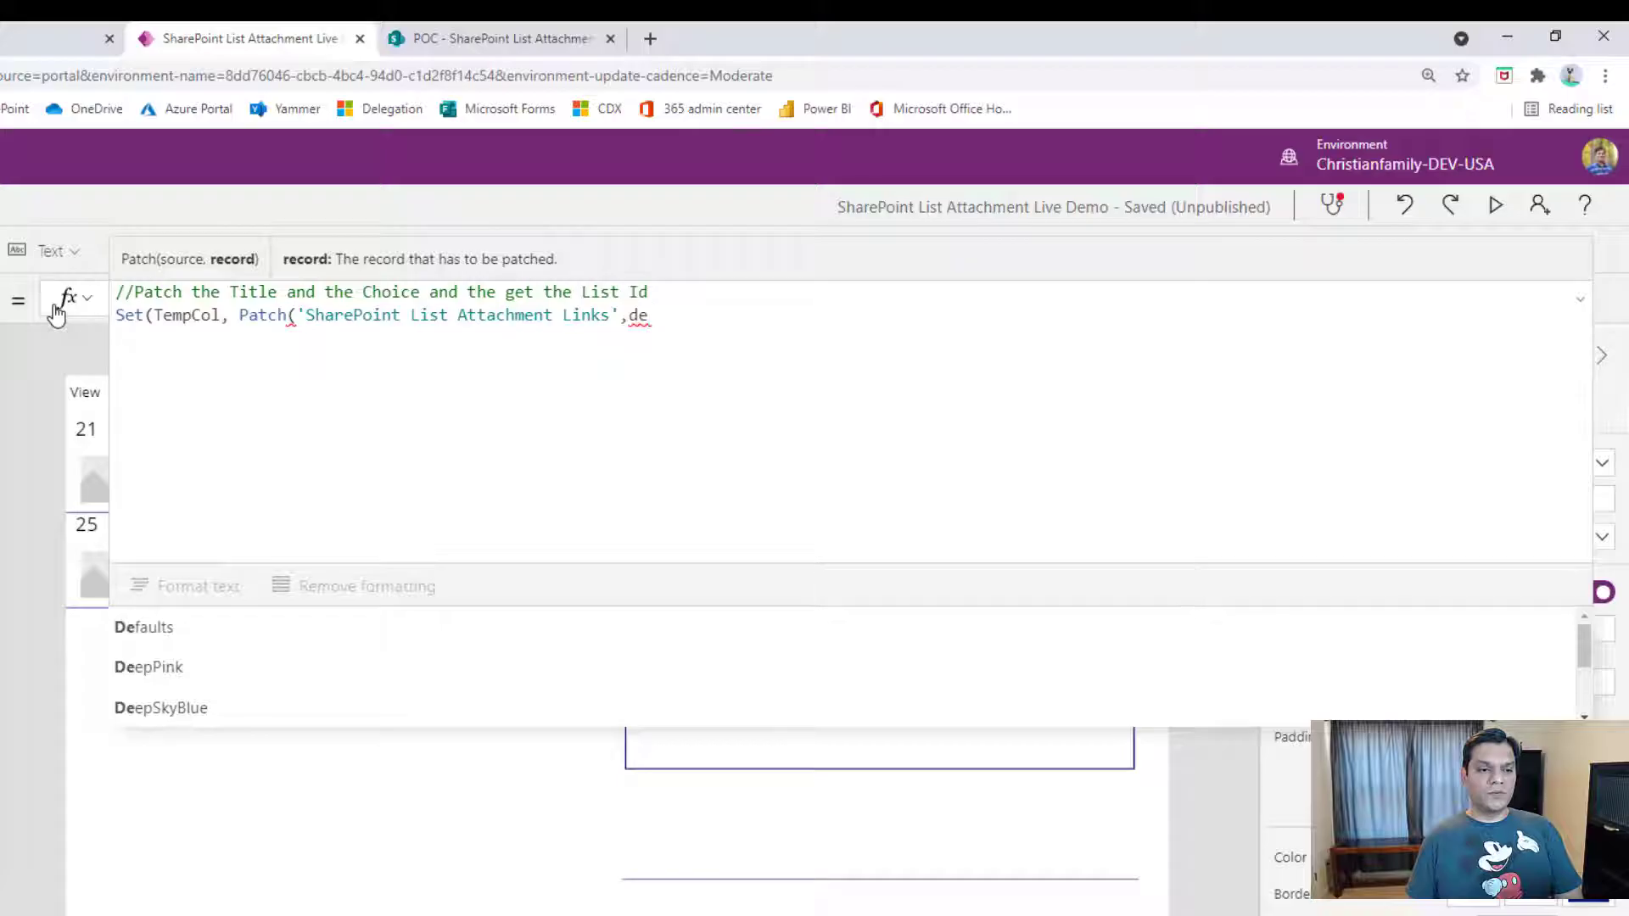
key(Down)
key(Tab)
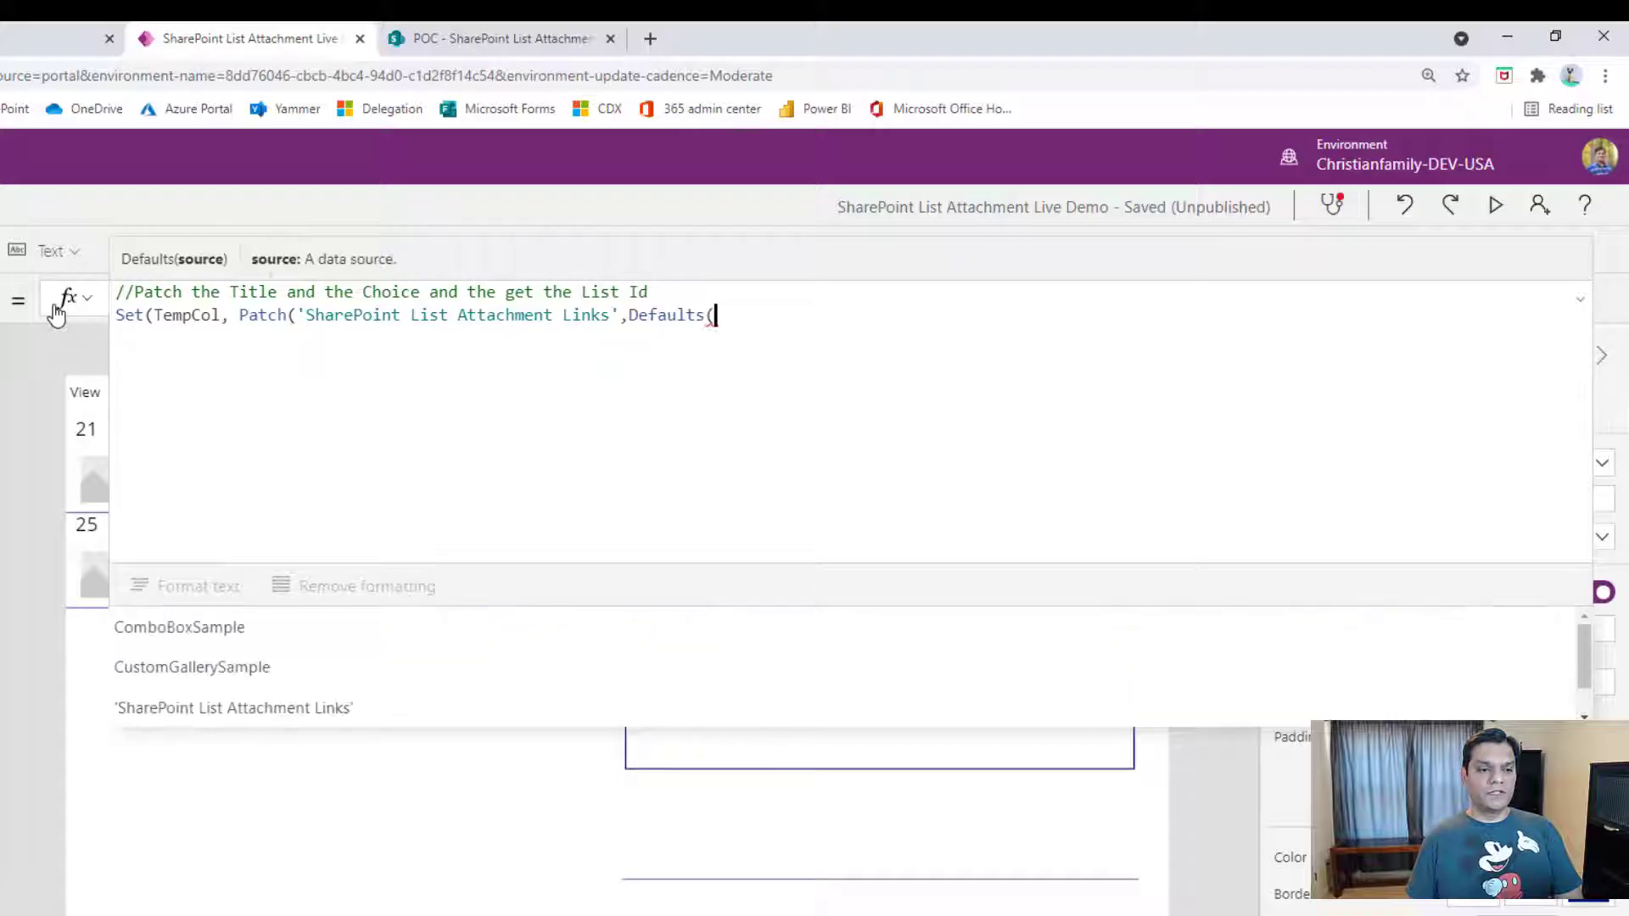
key(Down)
key(Down)
key(Down)
key(Tab)
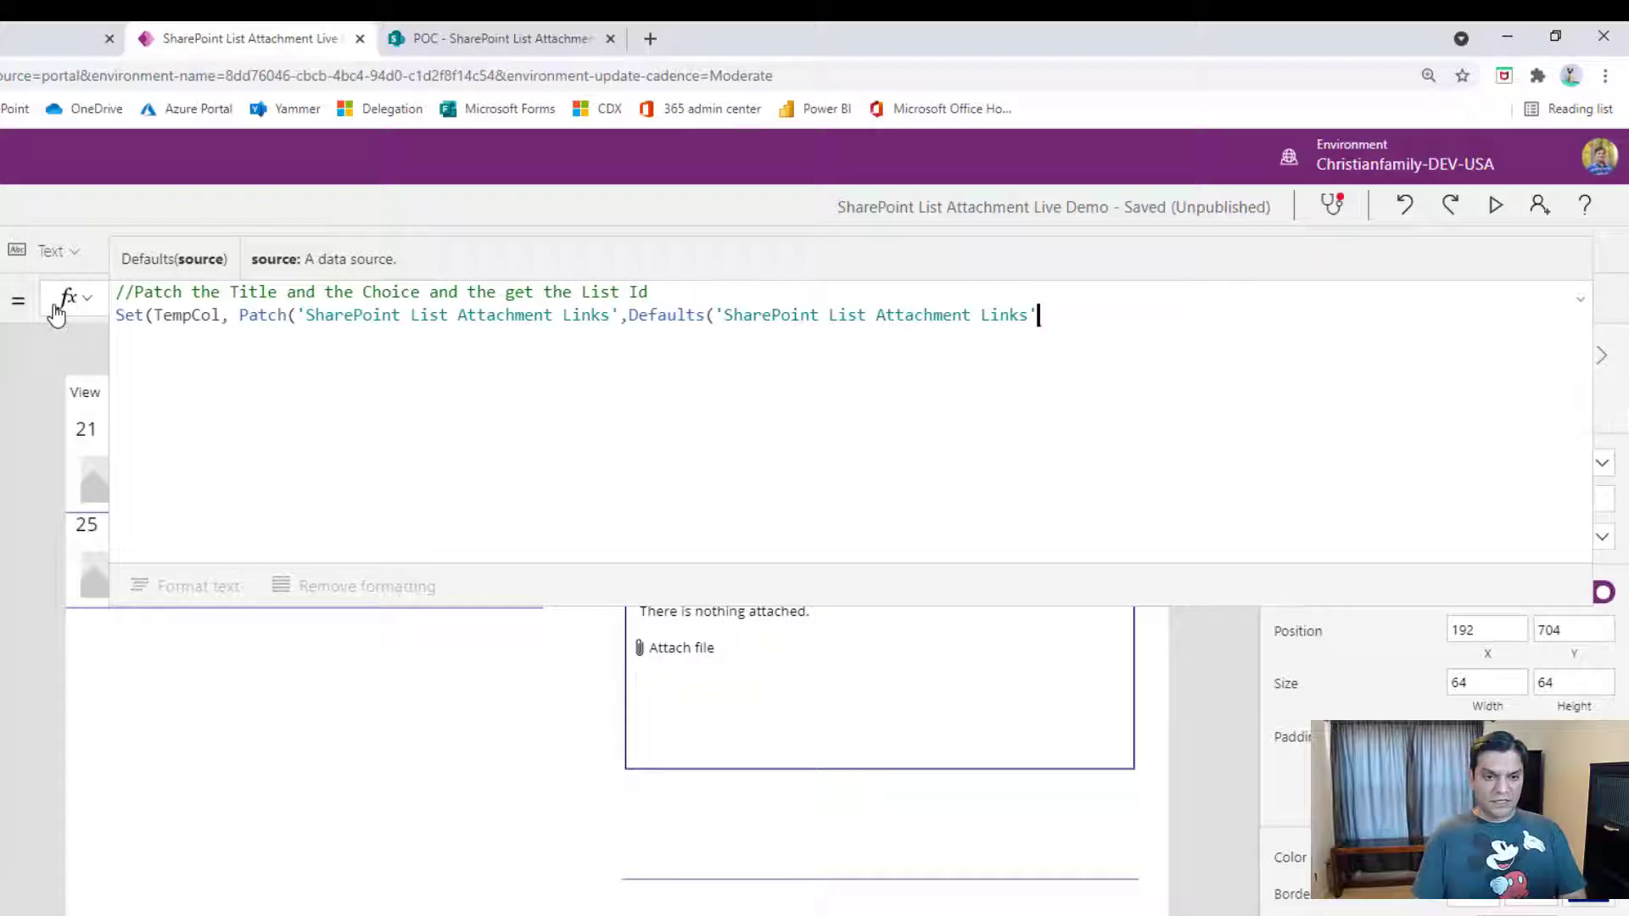
text(),)
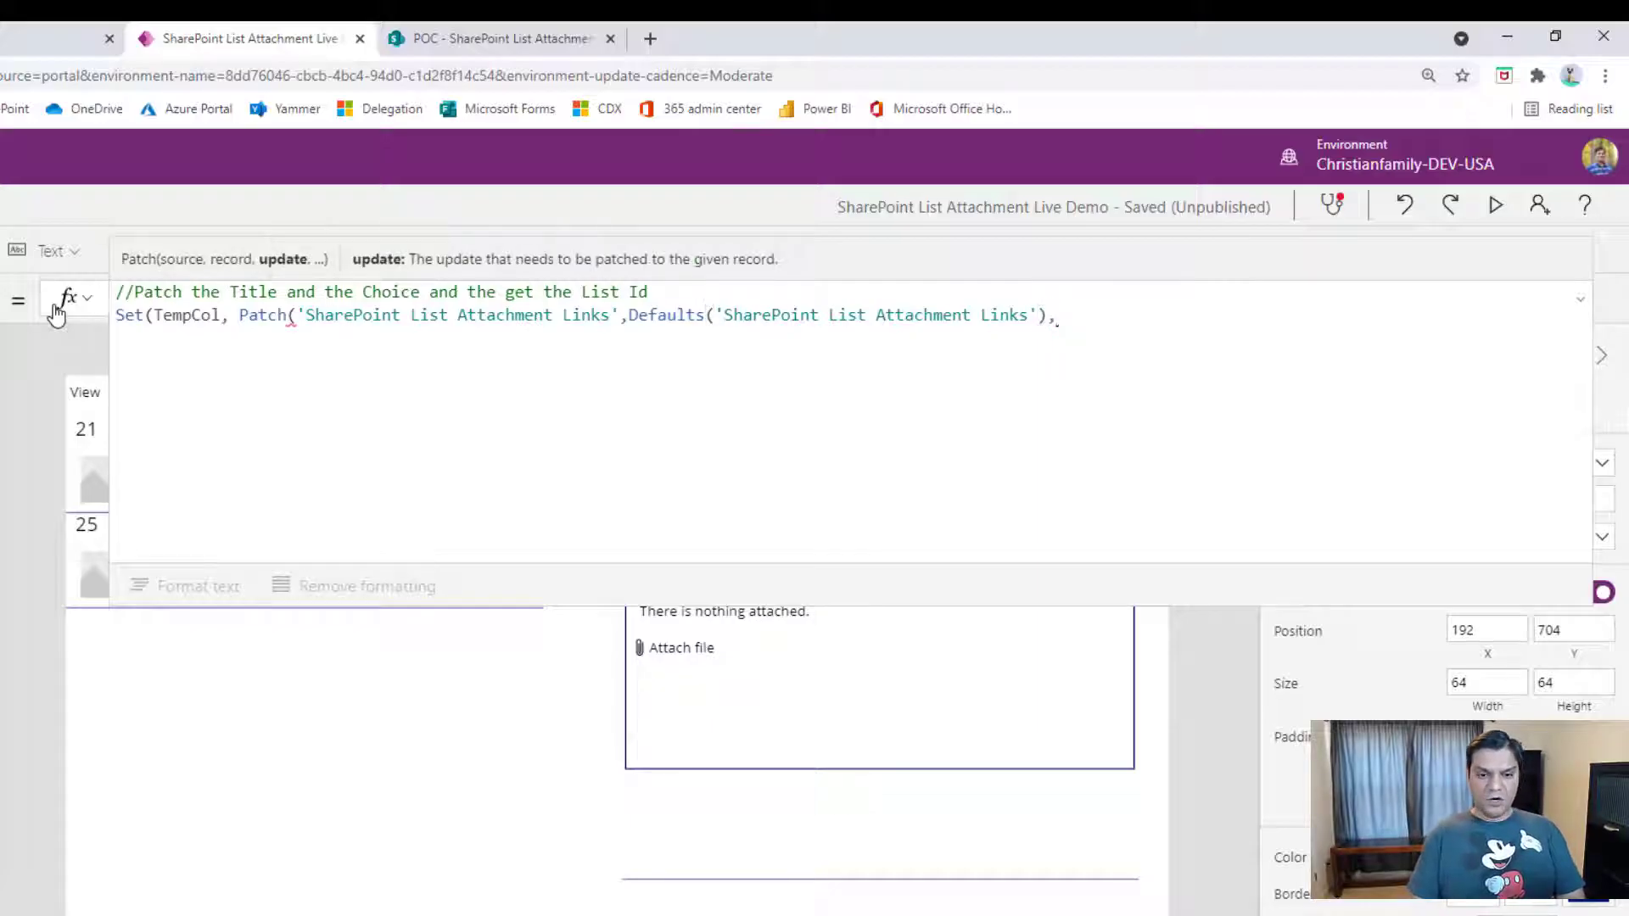
Add a multi-line record block in braces, close Patch and Set with a semicolon, and start the Title: field inside it.
text({)
key(Left)
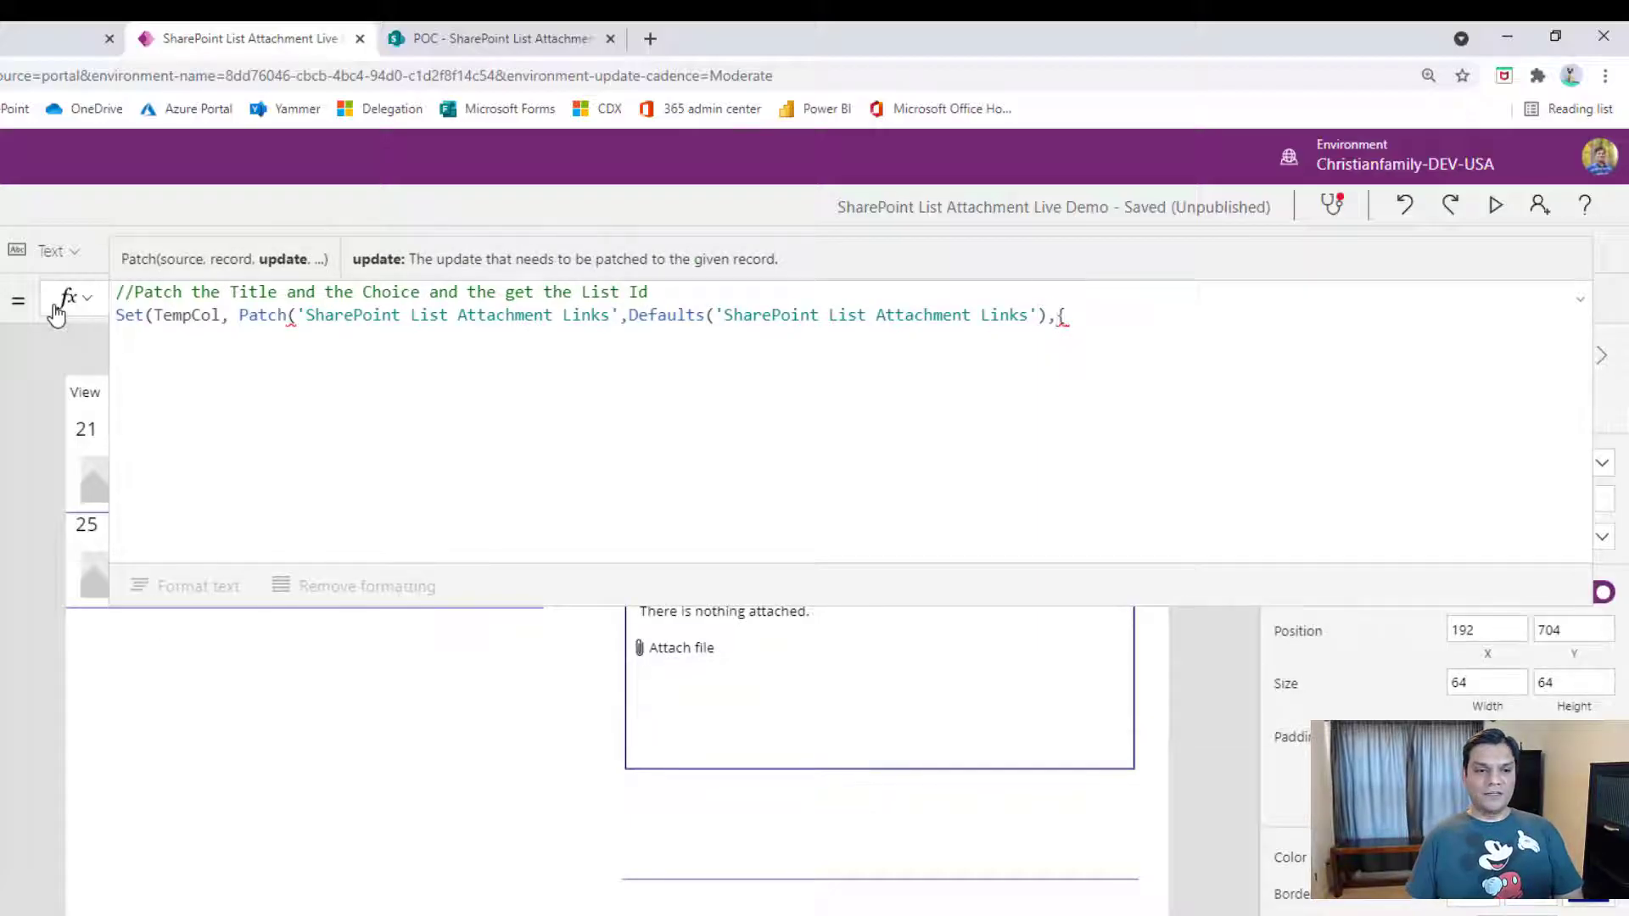
key(Return)
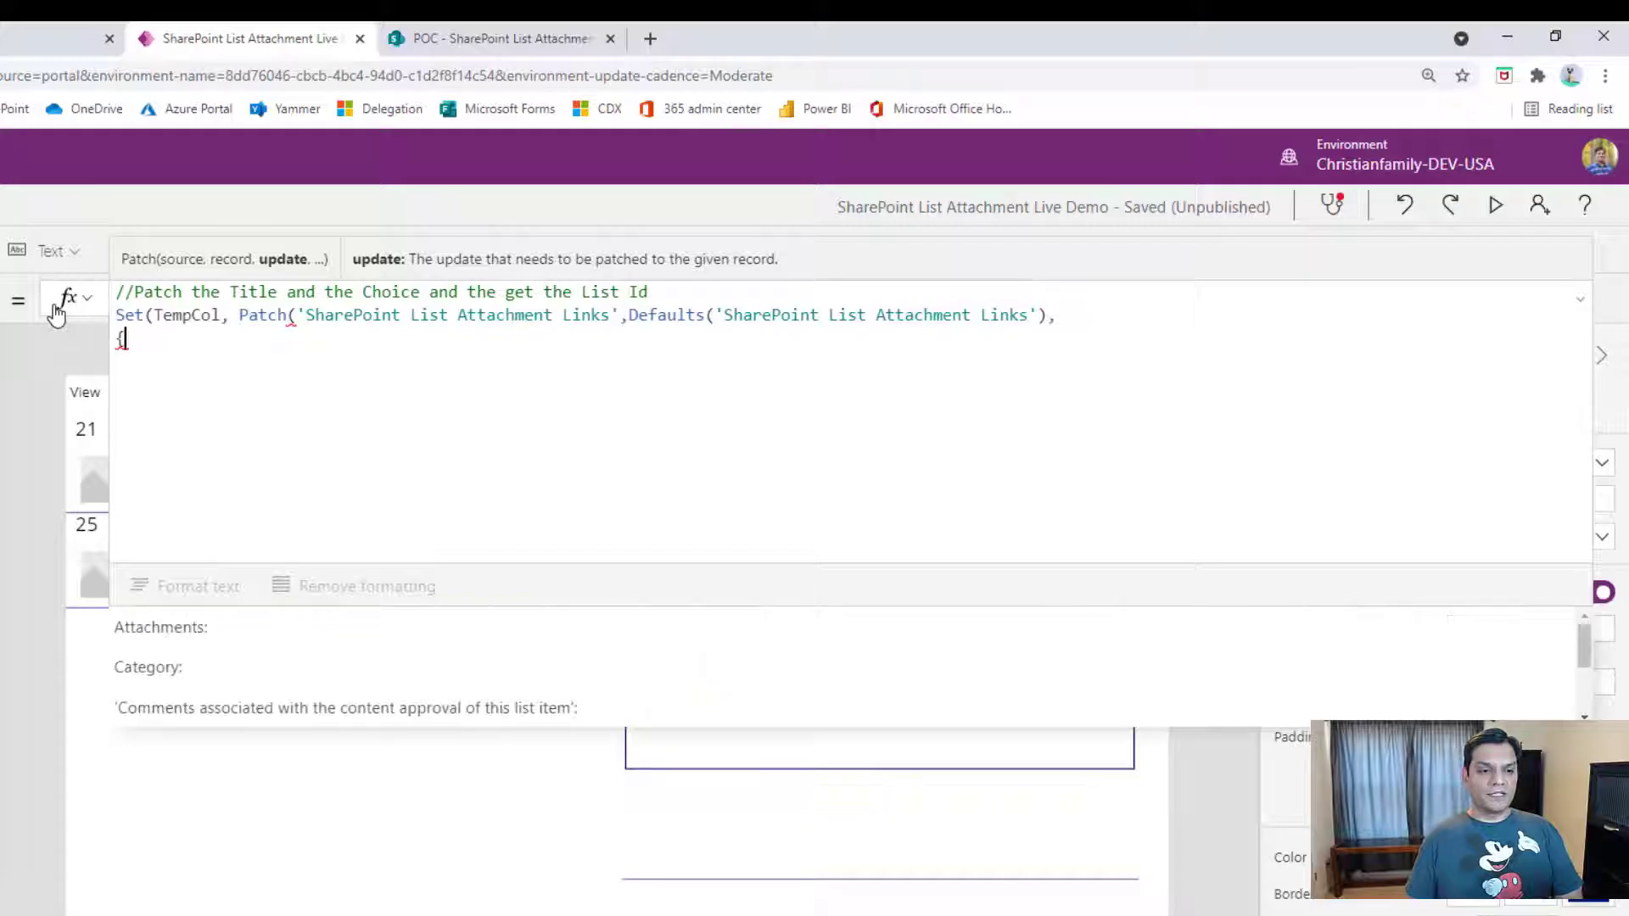
key(Return)
key(Return)
text(})
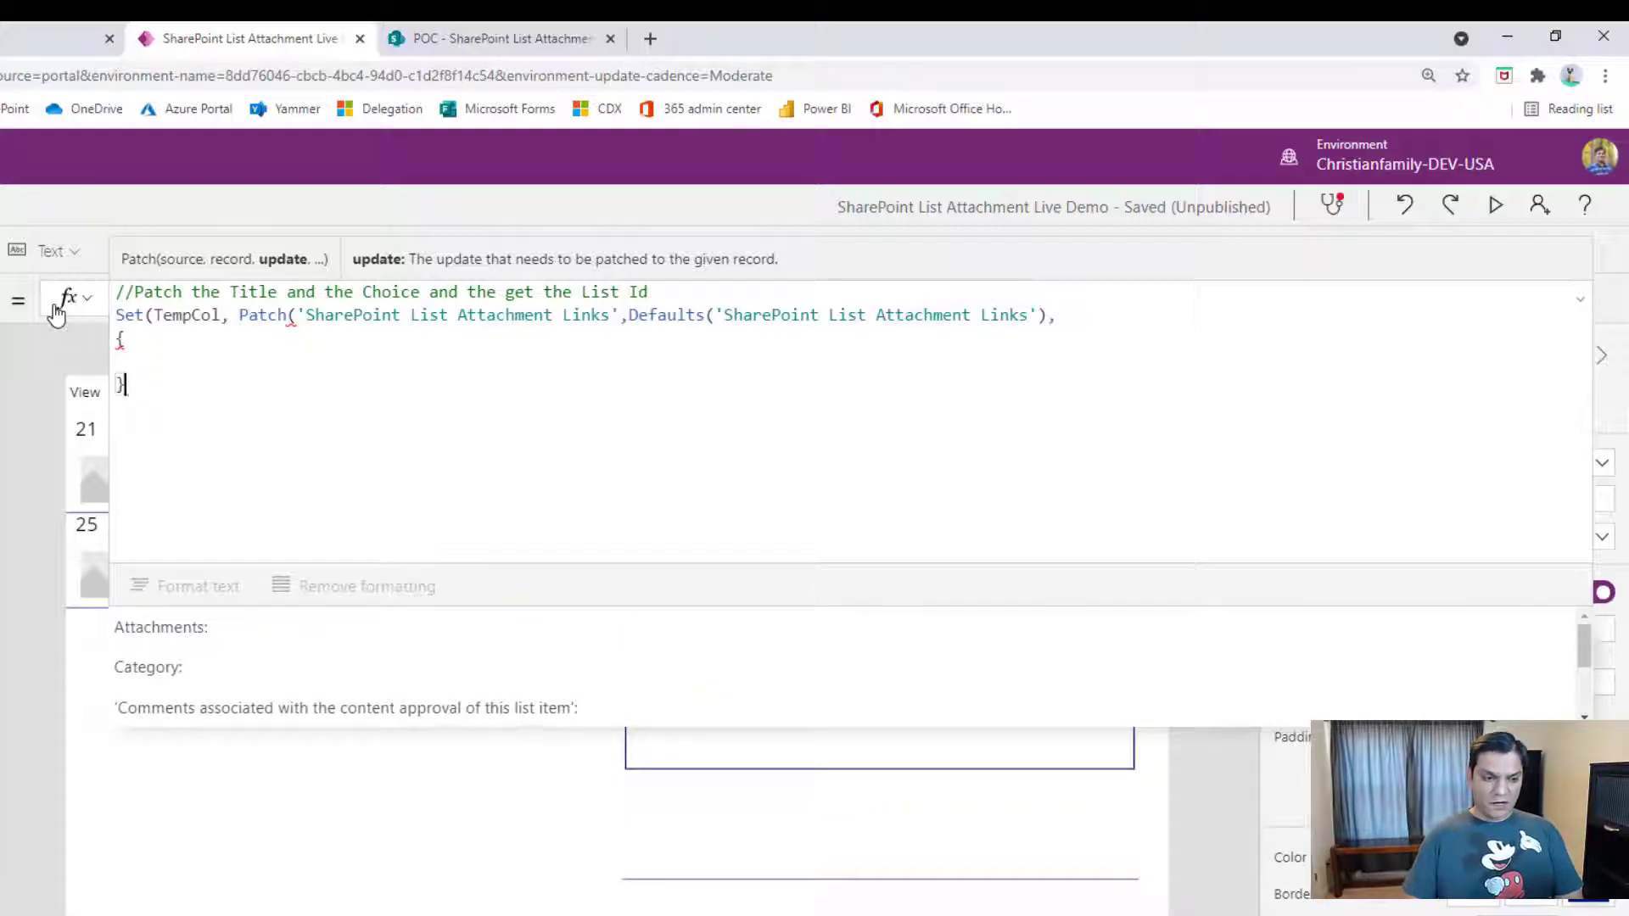
text())
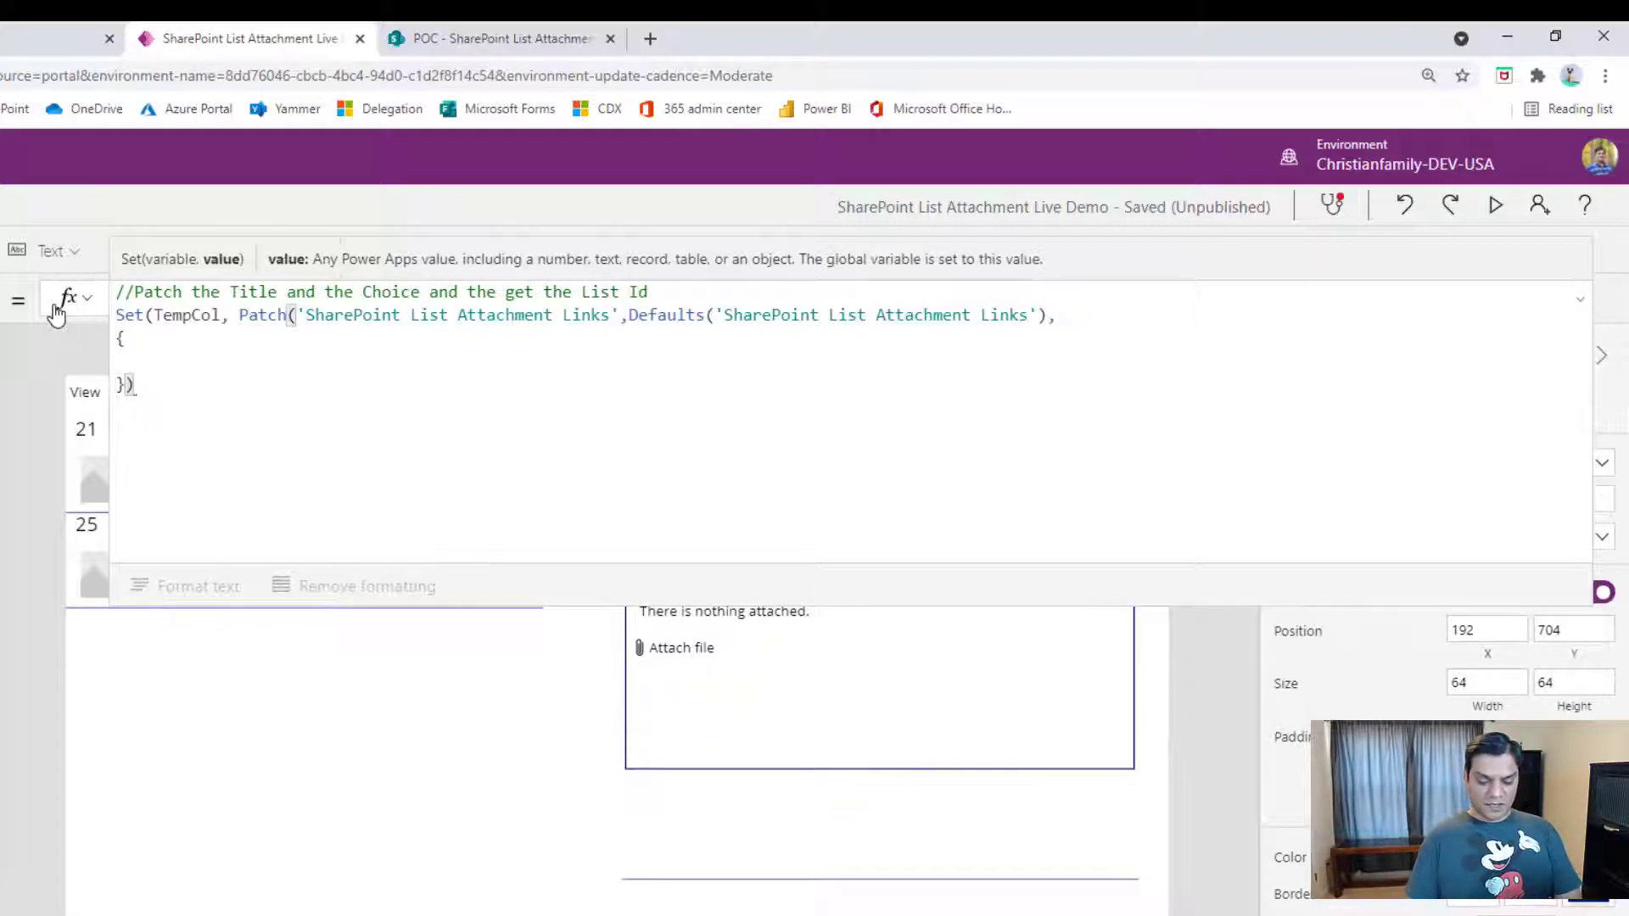
text();)
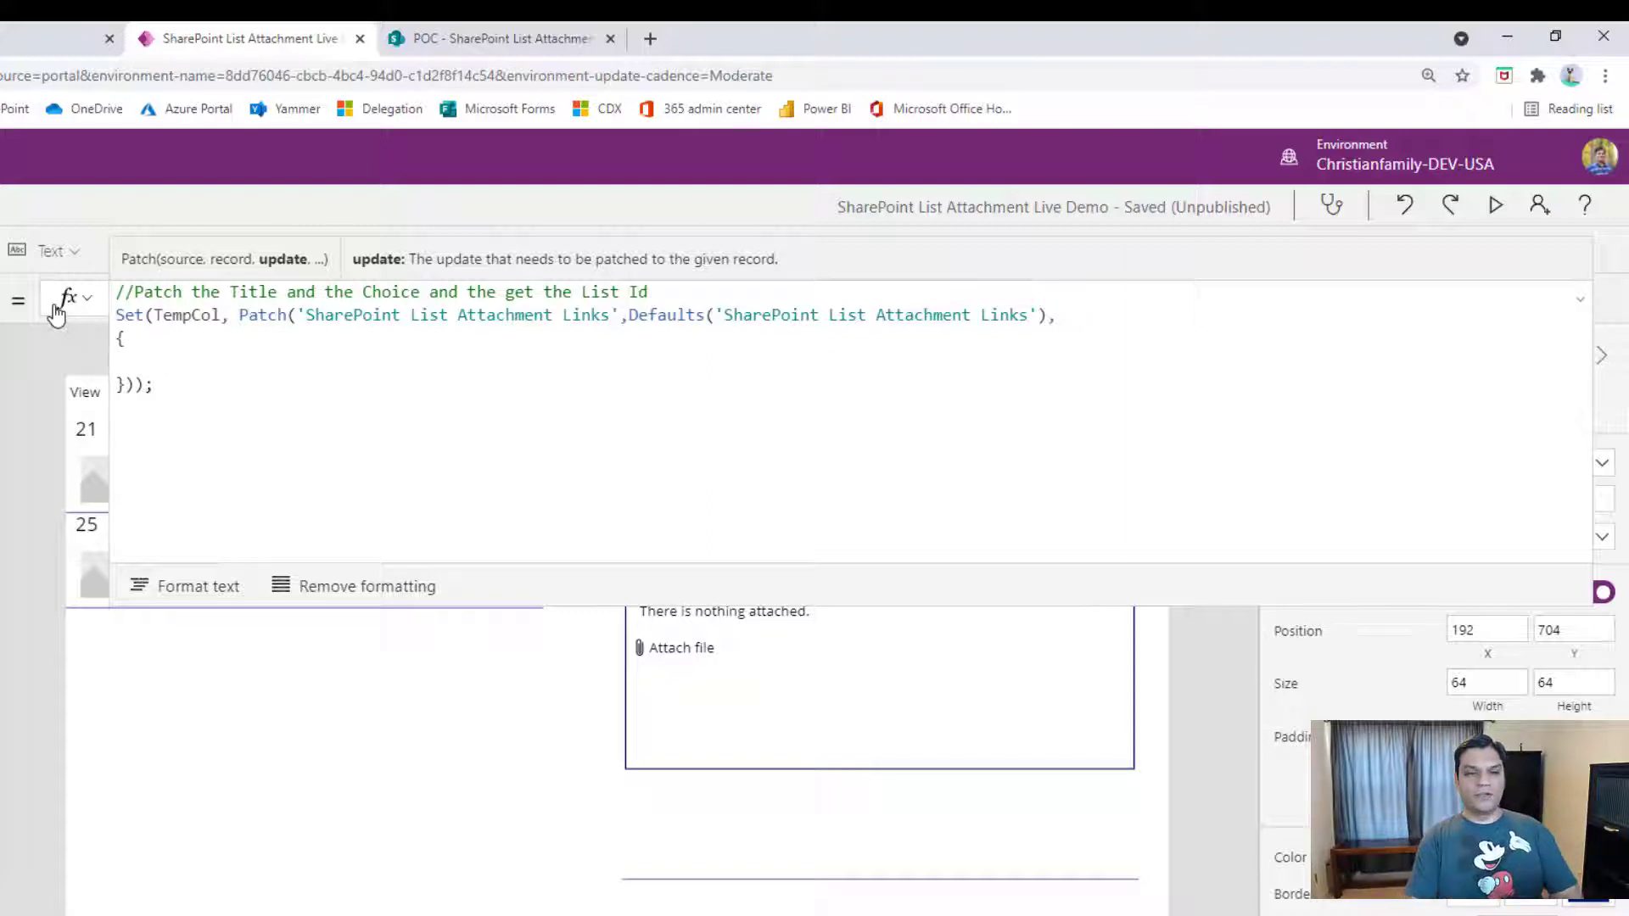
text(Title)
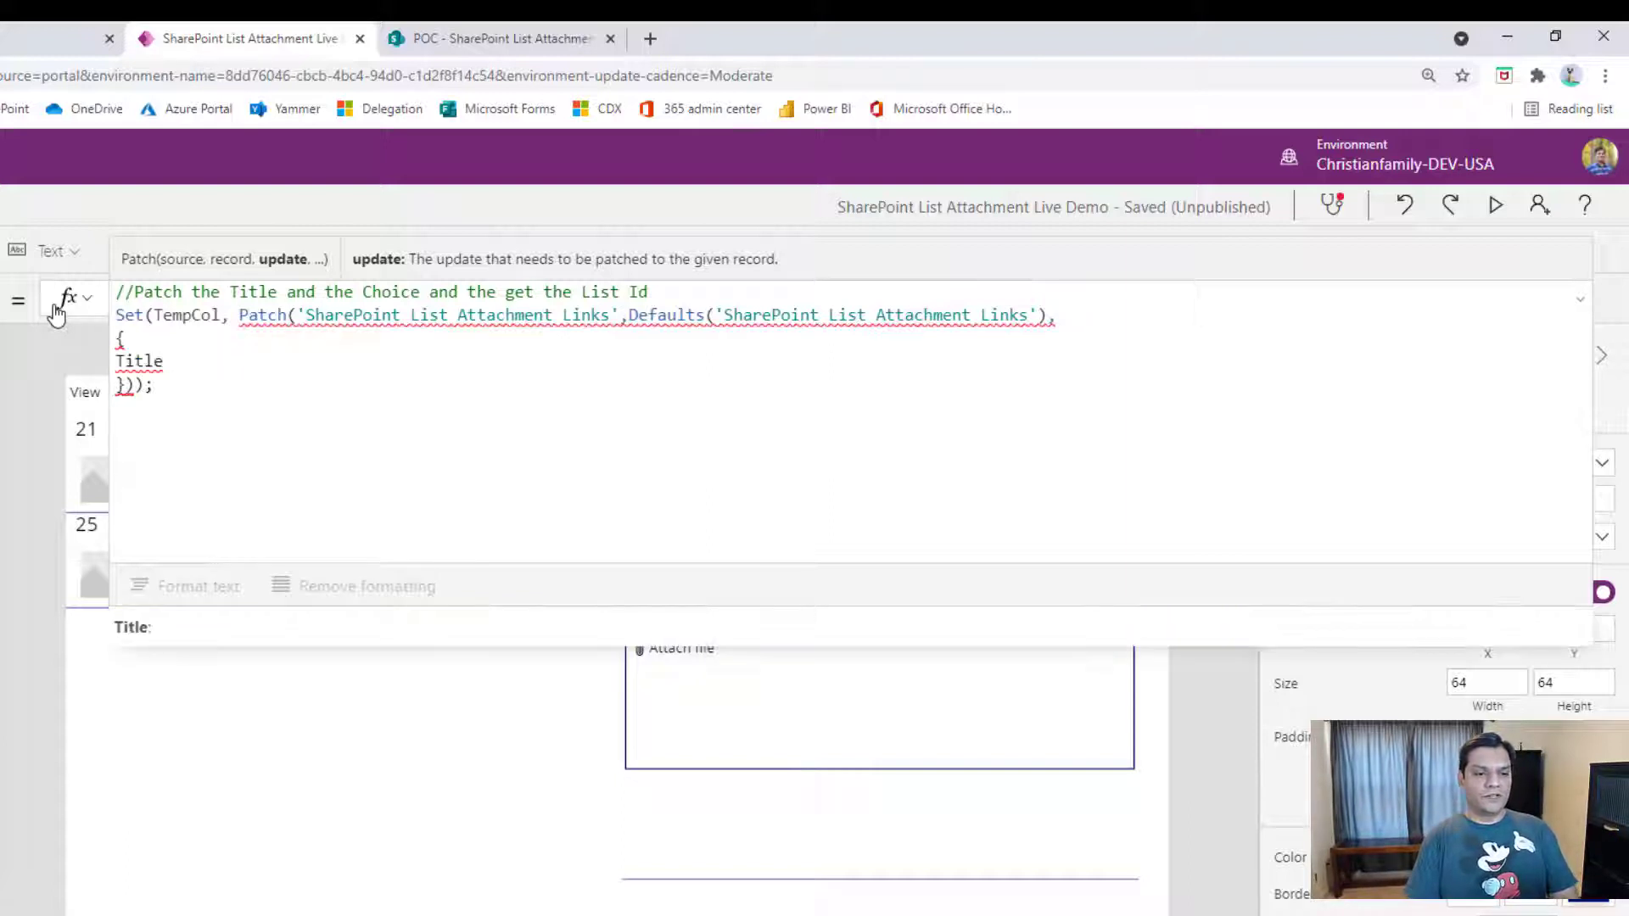
text(:)
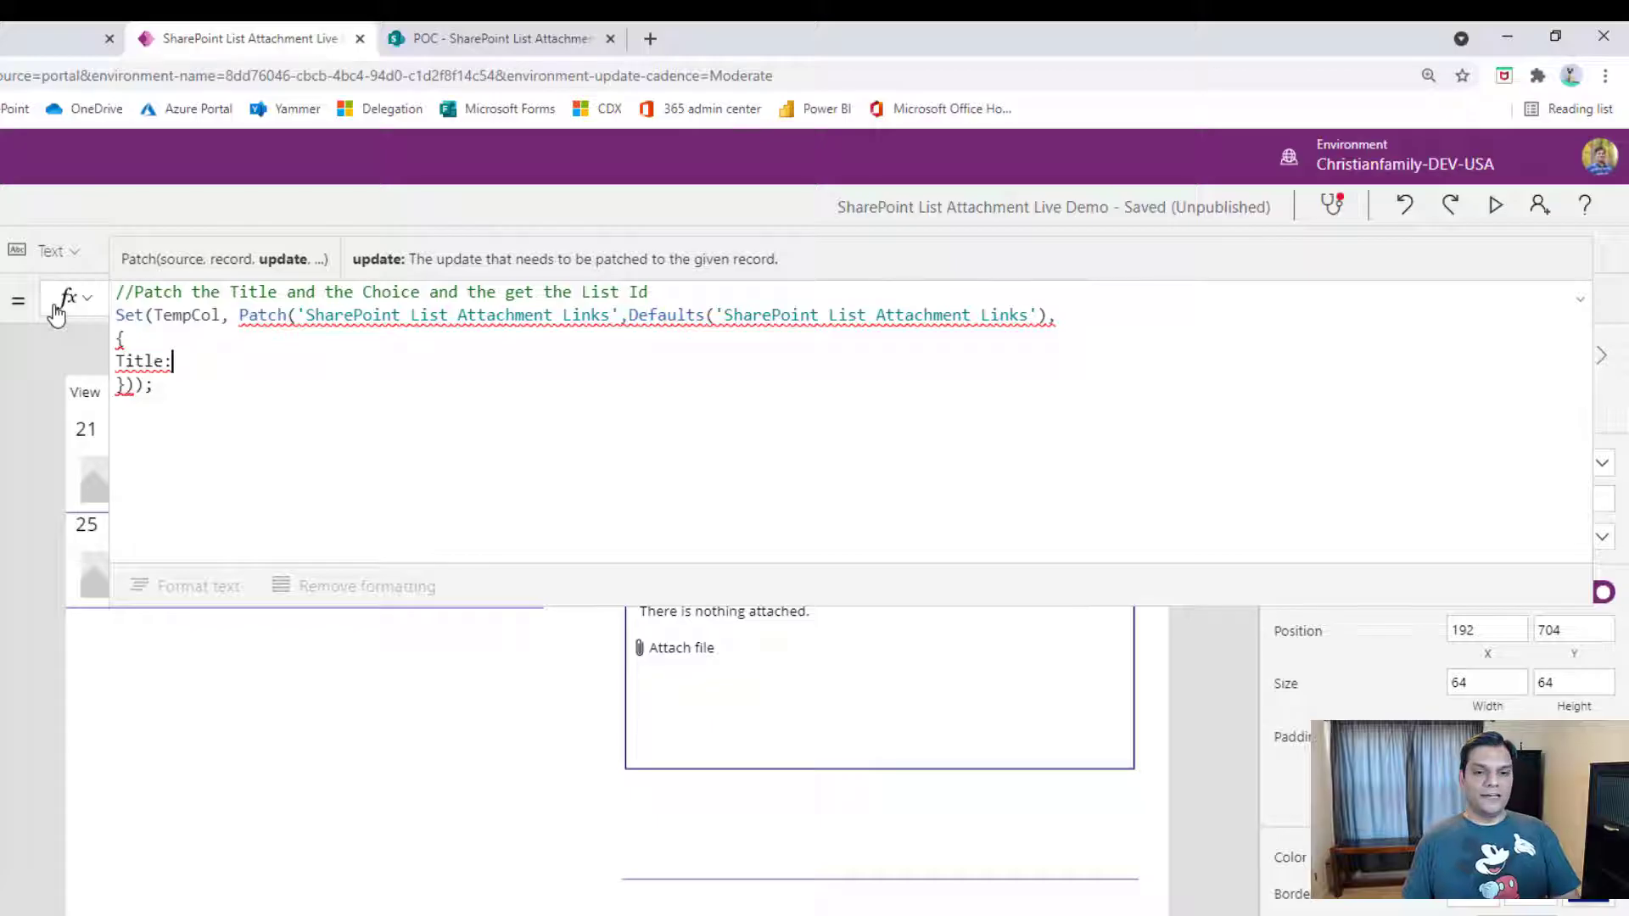
Rename the text input beside the Title label to TitleTextInput.
click(1580, 298)
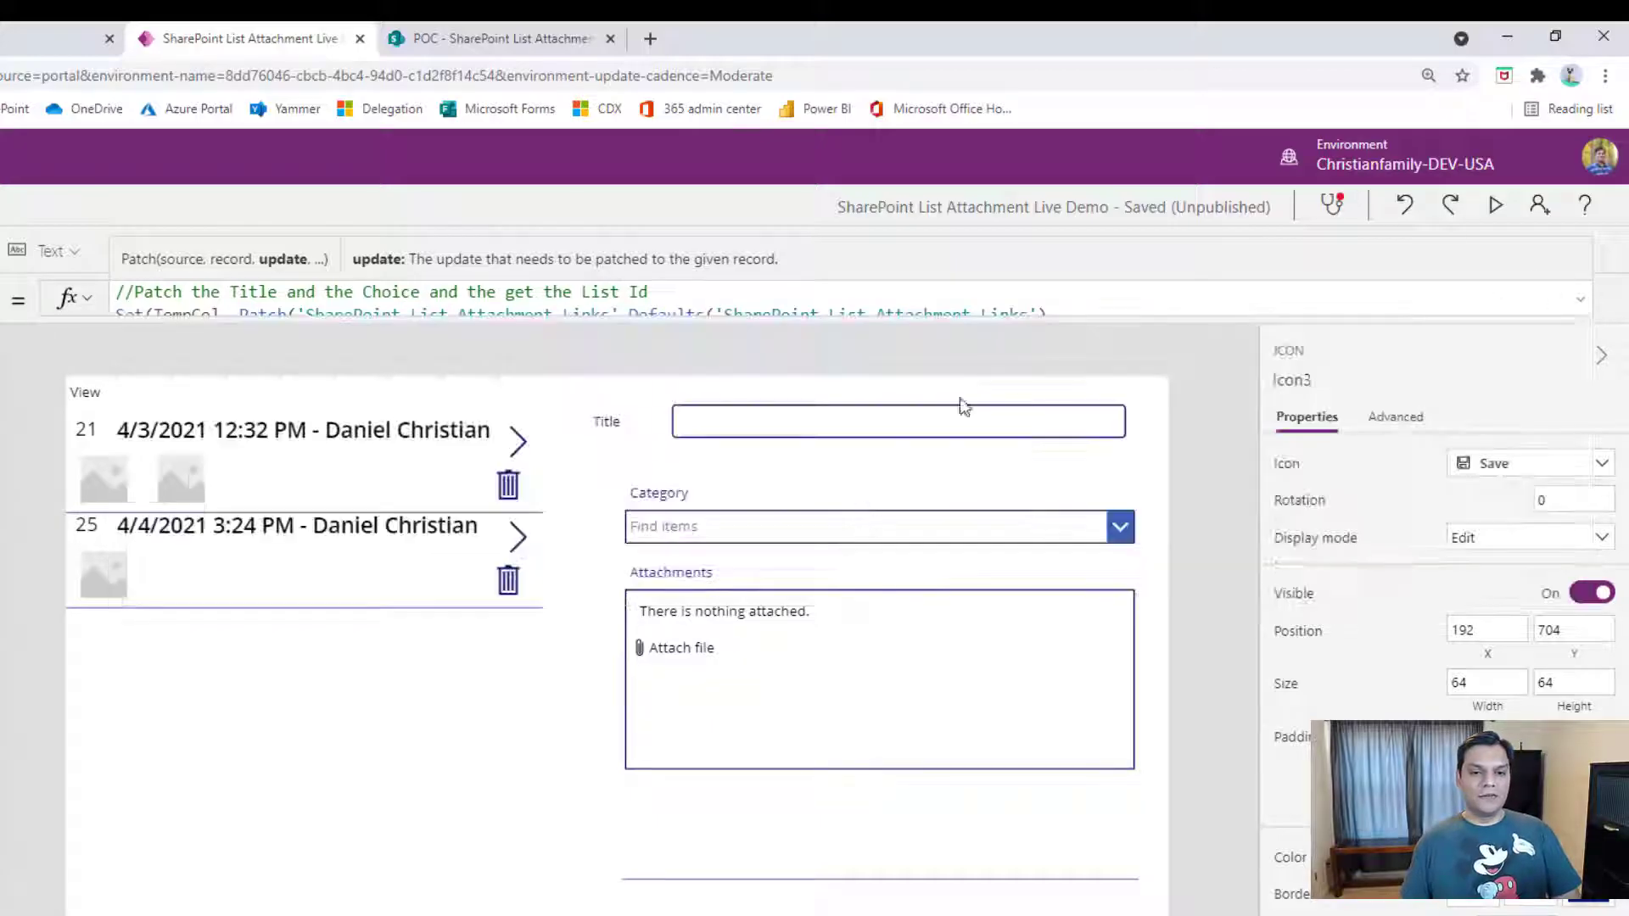
click(801, 416)
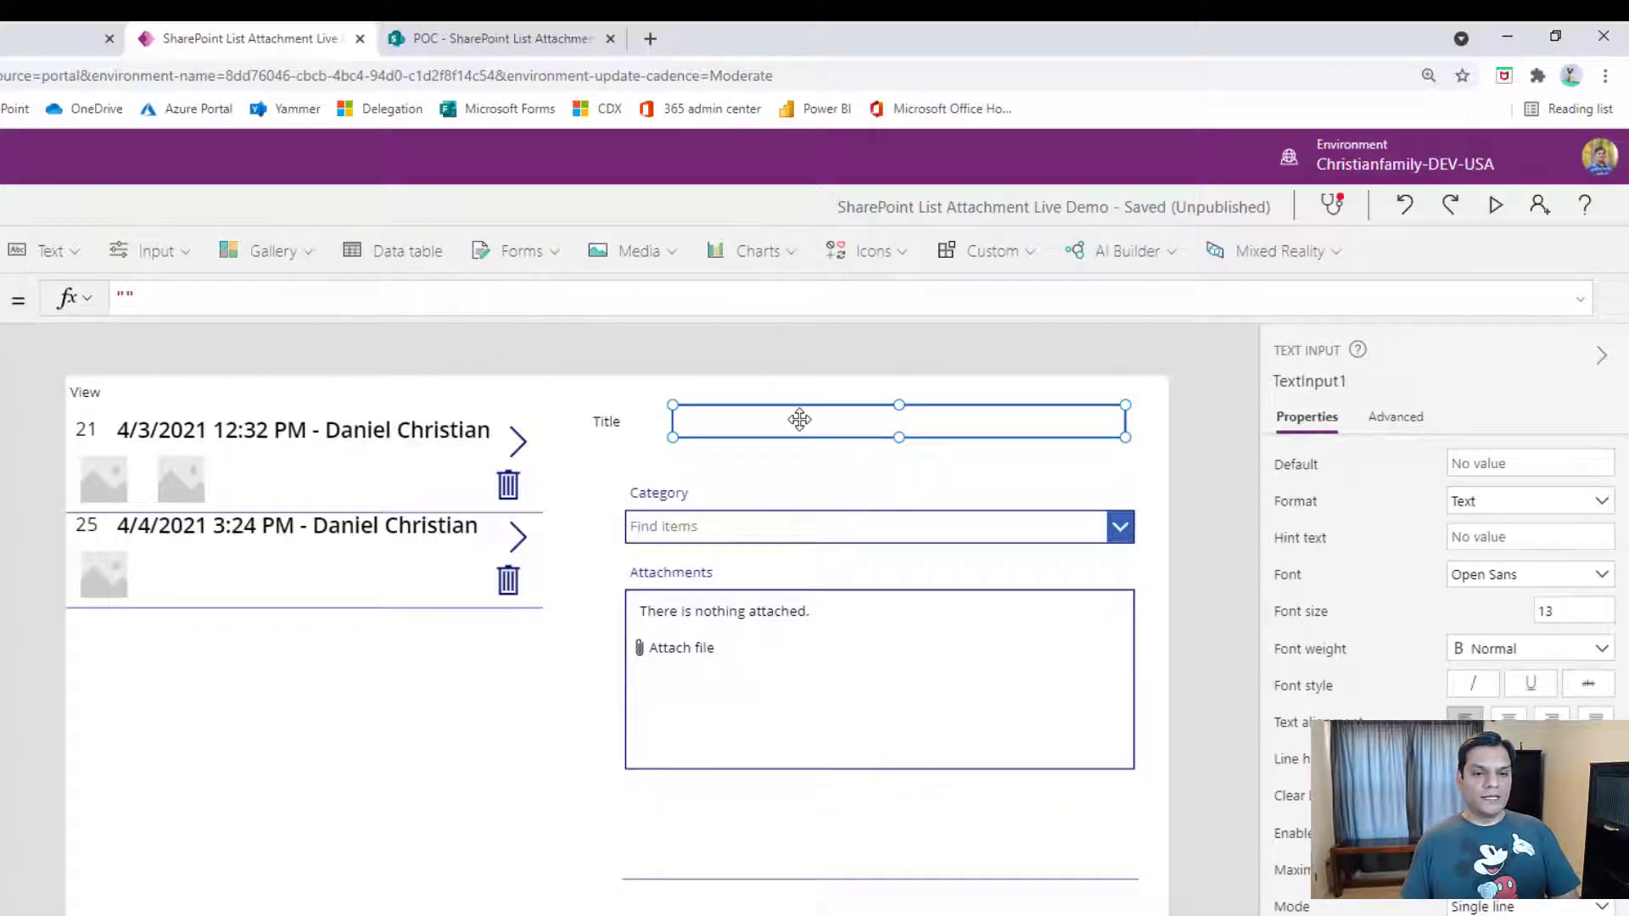
click(1305, 382)
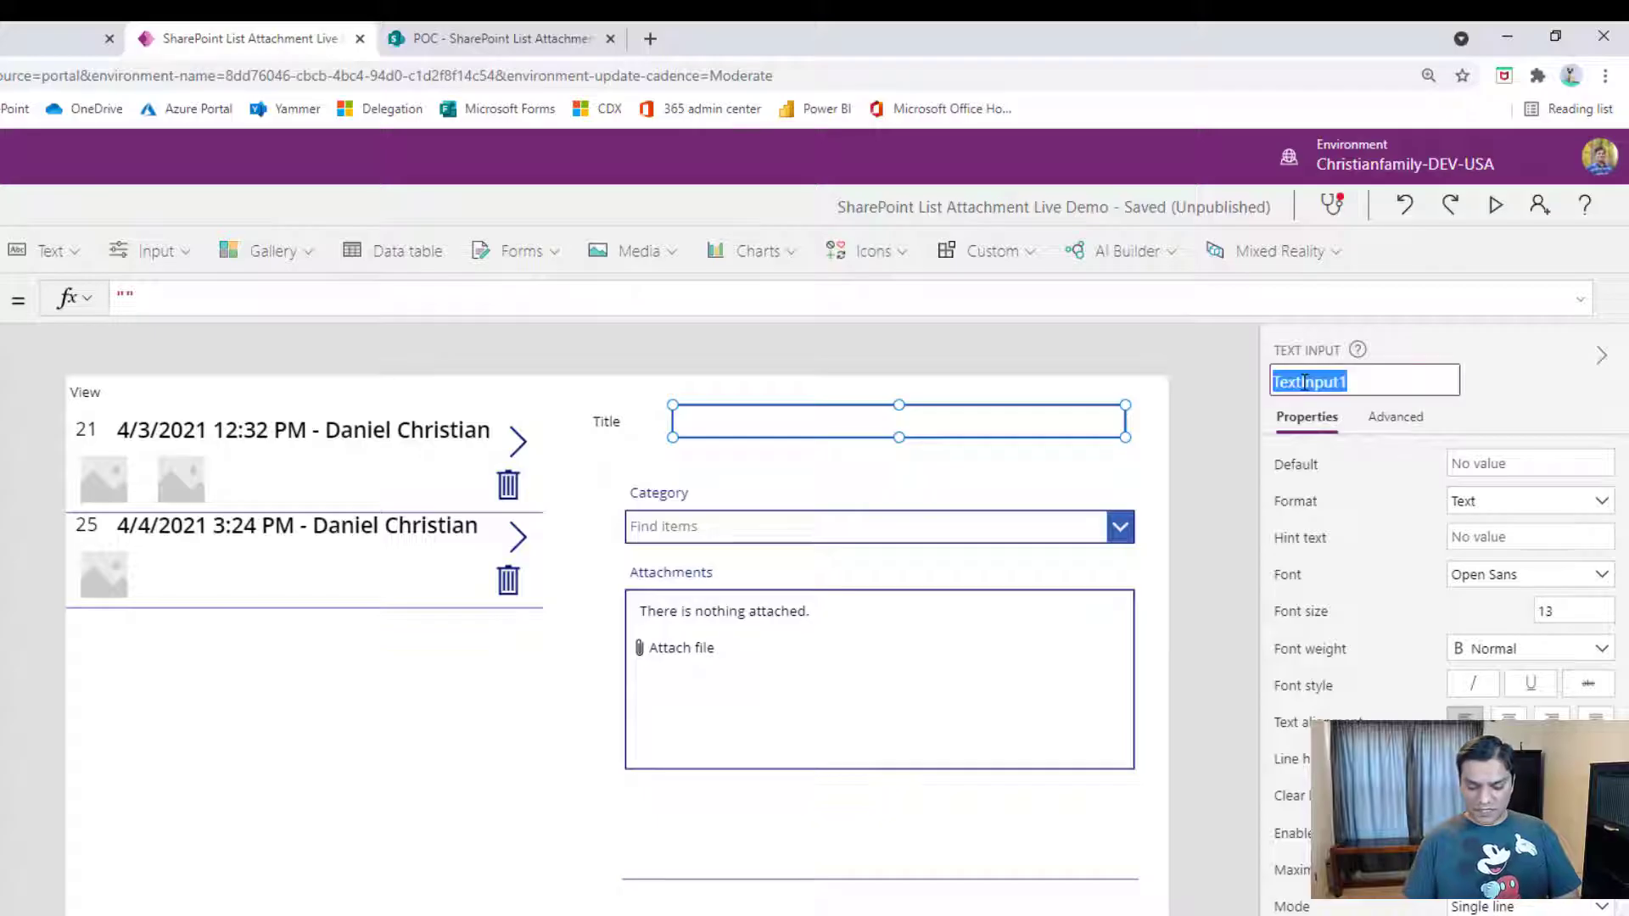
key(End)
key(BackSpace)
text(Title)
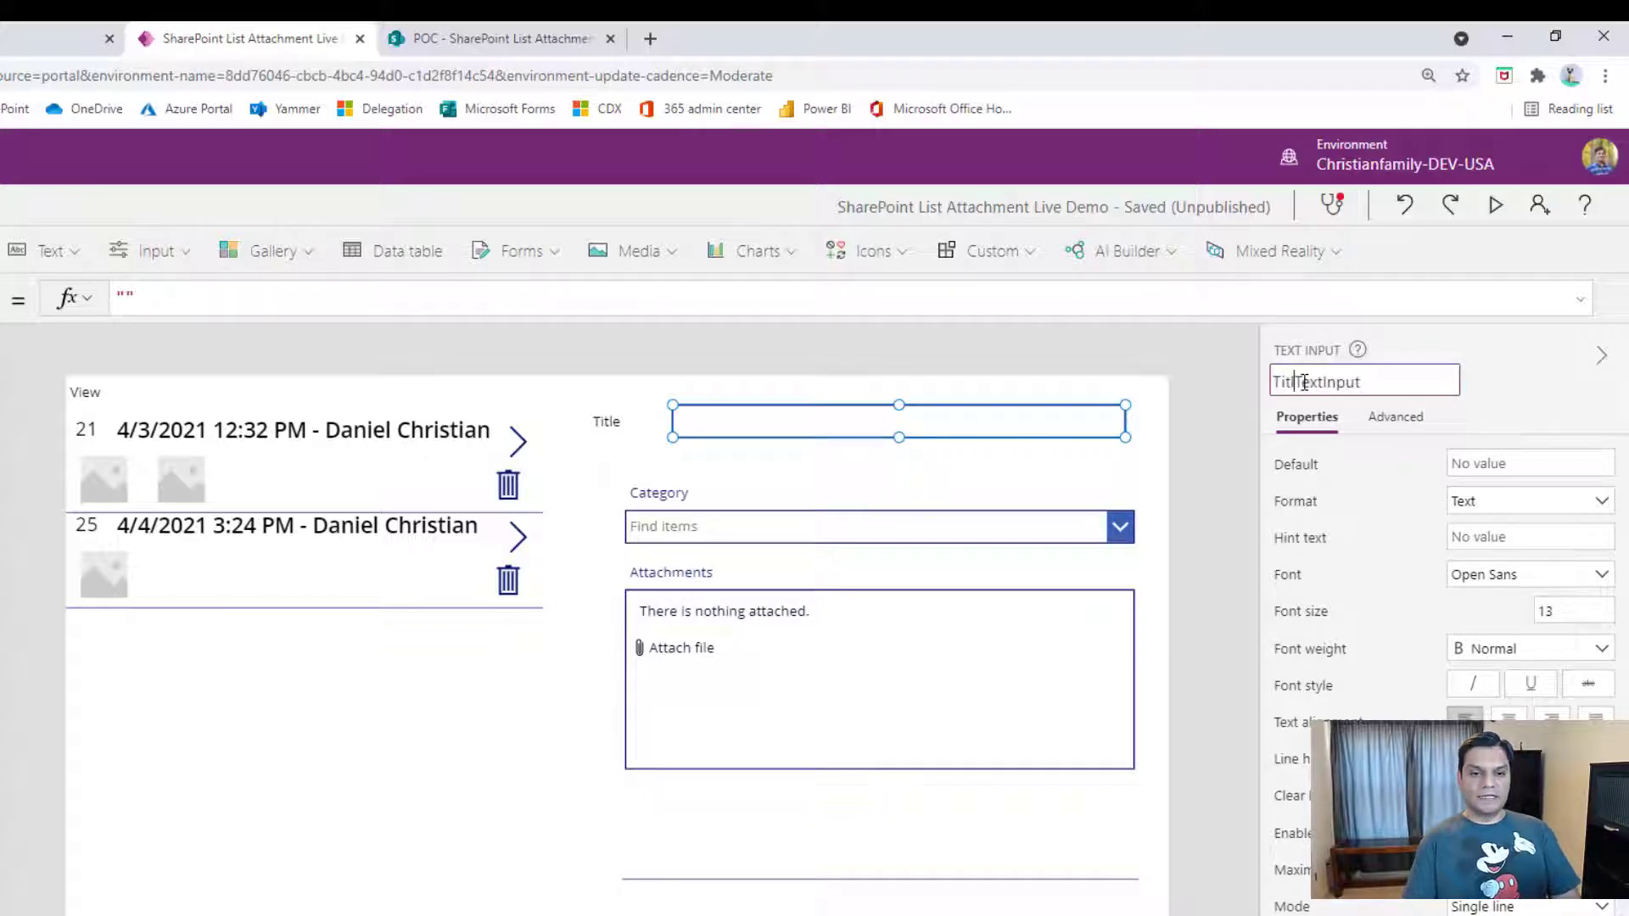
key(Return)
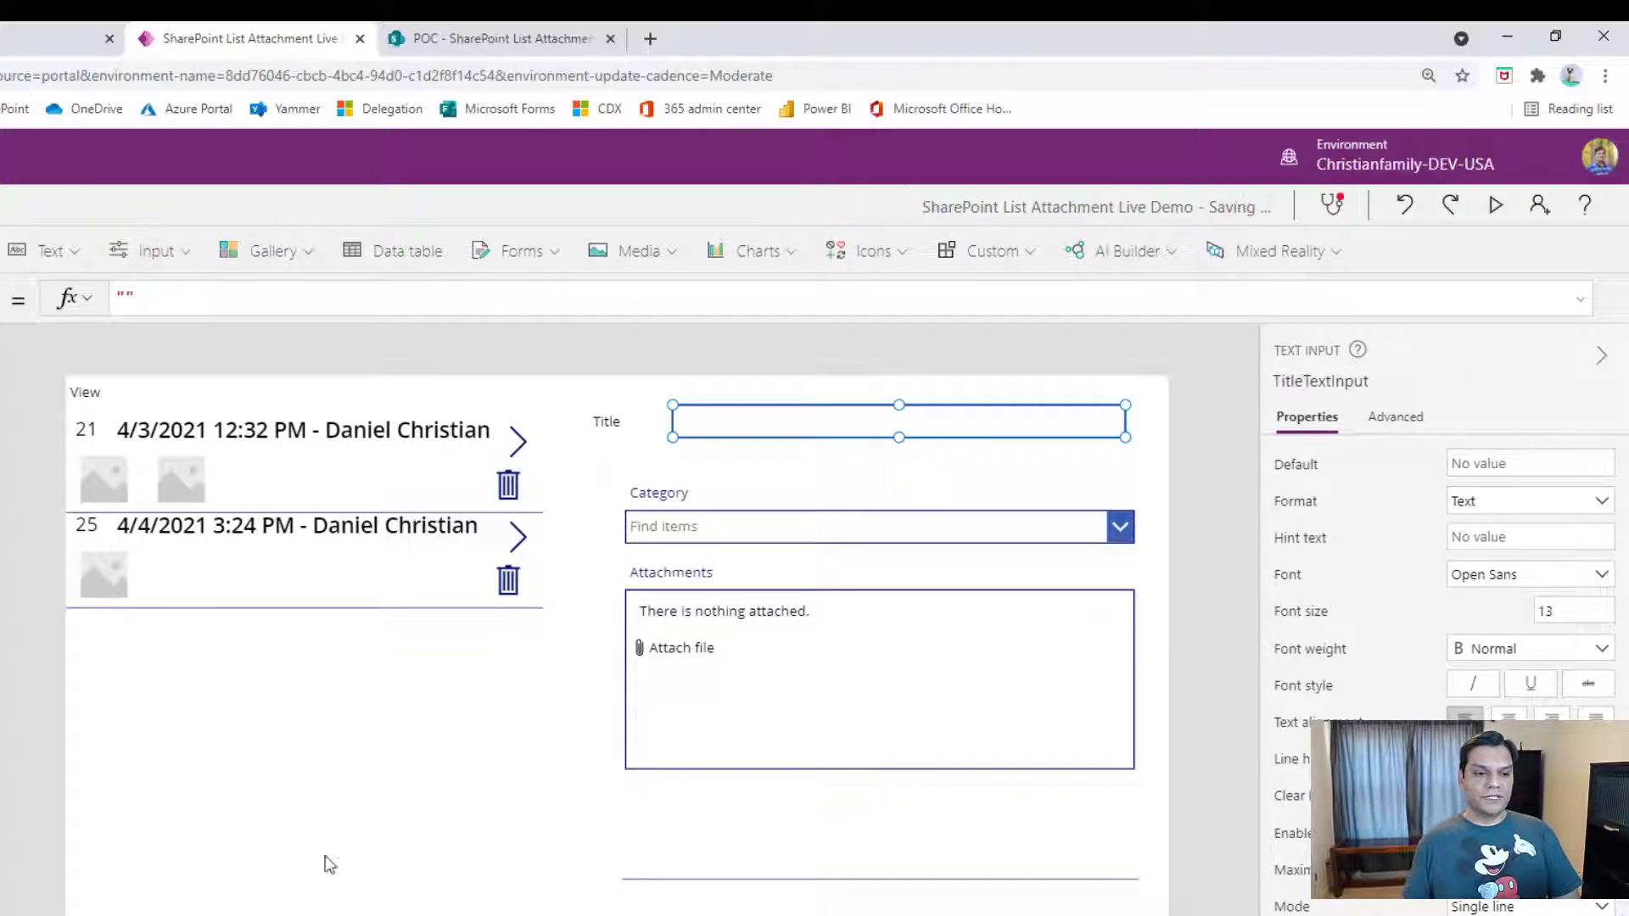
Return to the Save icon's OnSelect formula and enter the title text input's reference after Title: in the Patch record.
click(247, 915)
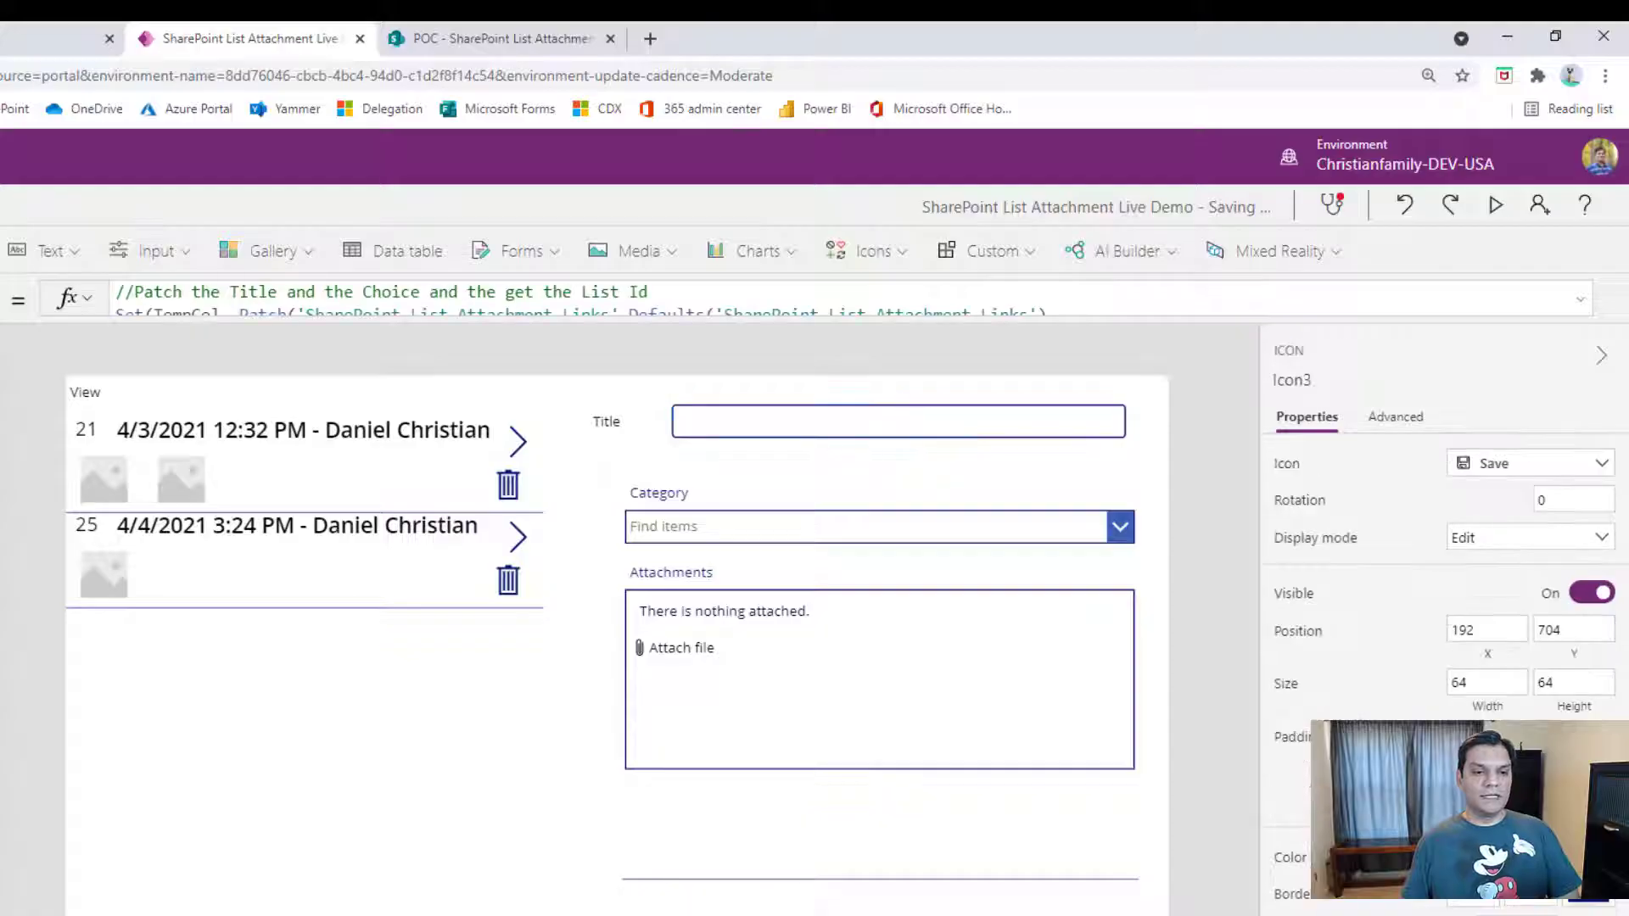
click(1581, 303)
click(292, 368)
text(tit)
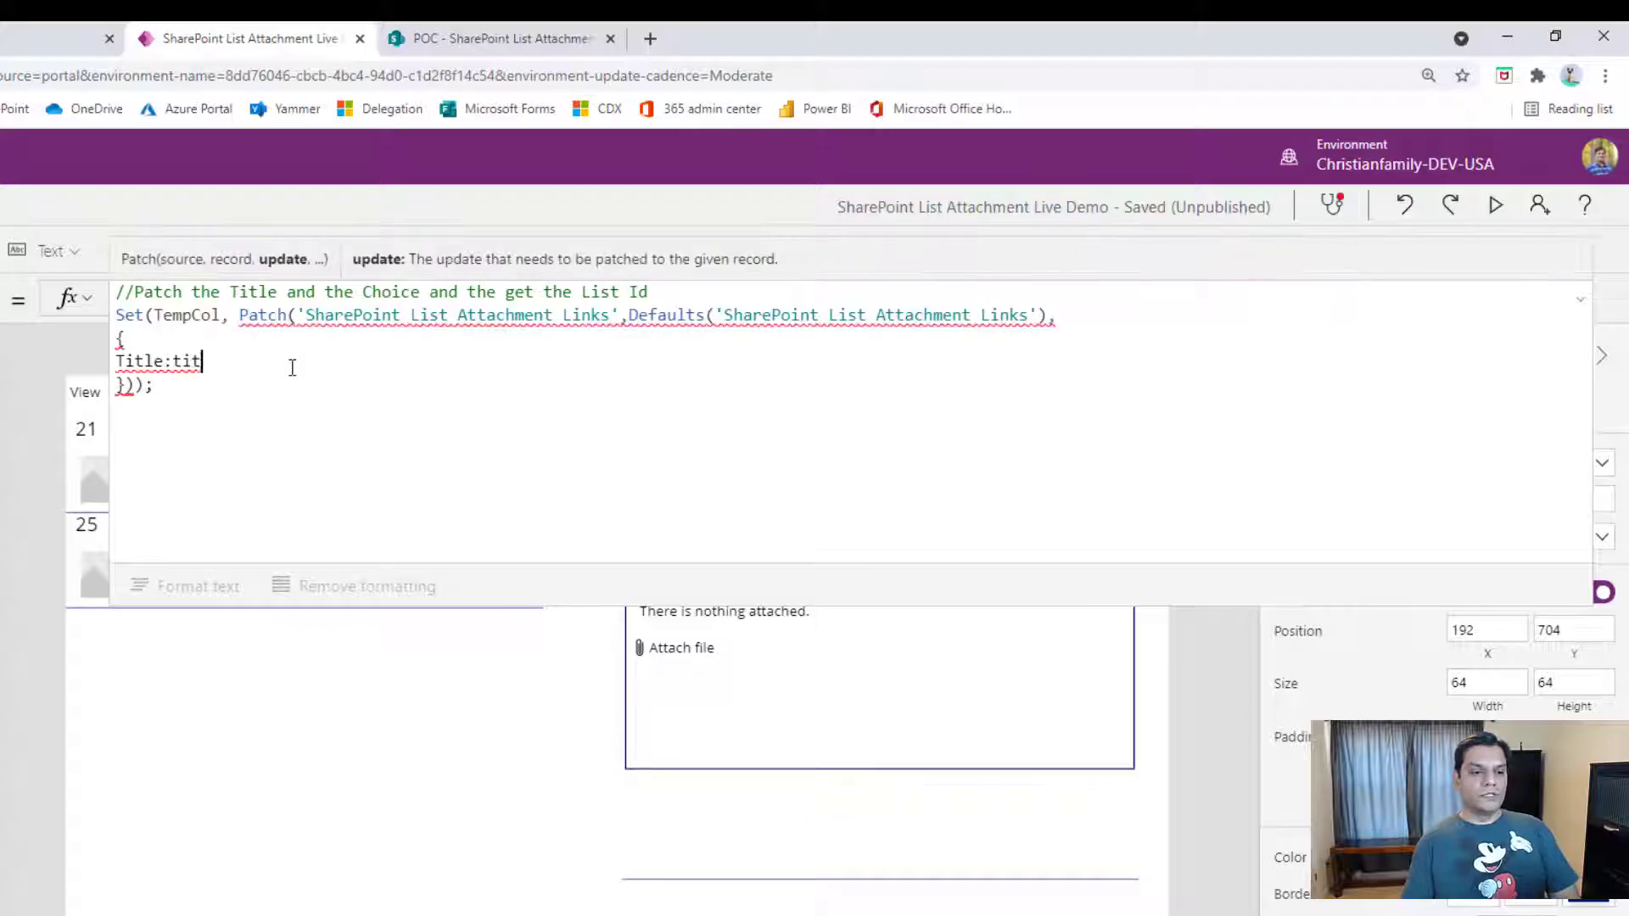
key(Down)
key(Down)
key(Down)
key(Down)
key(Return)
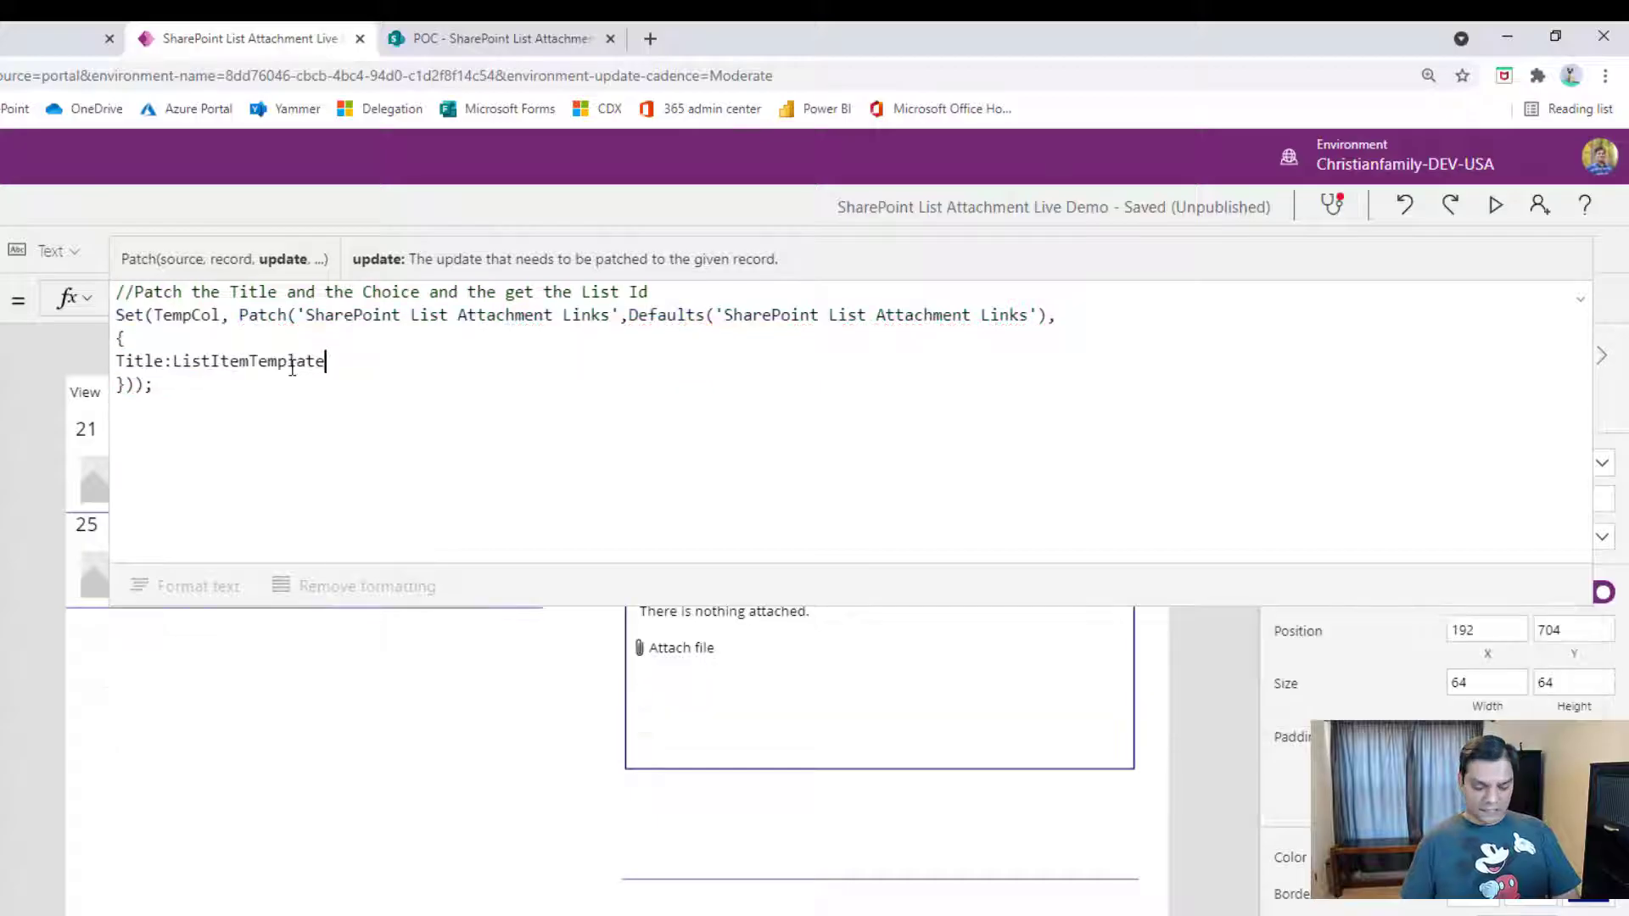
key(BackSpace)
key(BackSpace)
key(BackSpace)
key(BackSpace)
key(BackSpace)
key(BackSpace)
key(BackSpace)
key(BackSpace)
key(BackSpace)
key(BackSpace)
key(BackSpace)
key(BackSpace)
key(BackSpace)
key(BackSpace)
key(BackSpace)
key(BackSpace)
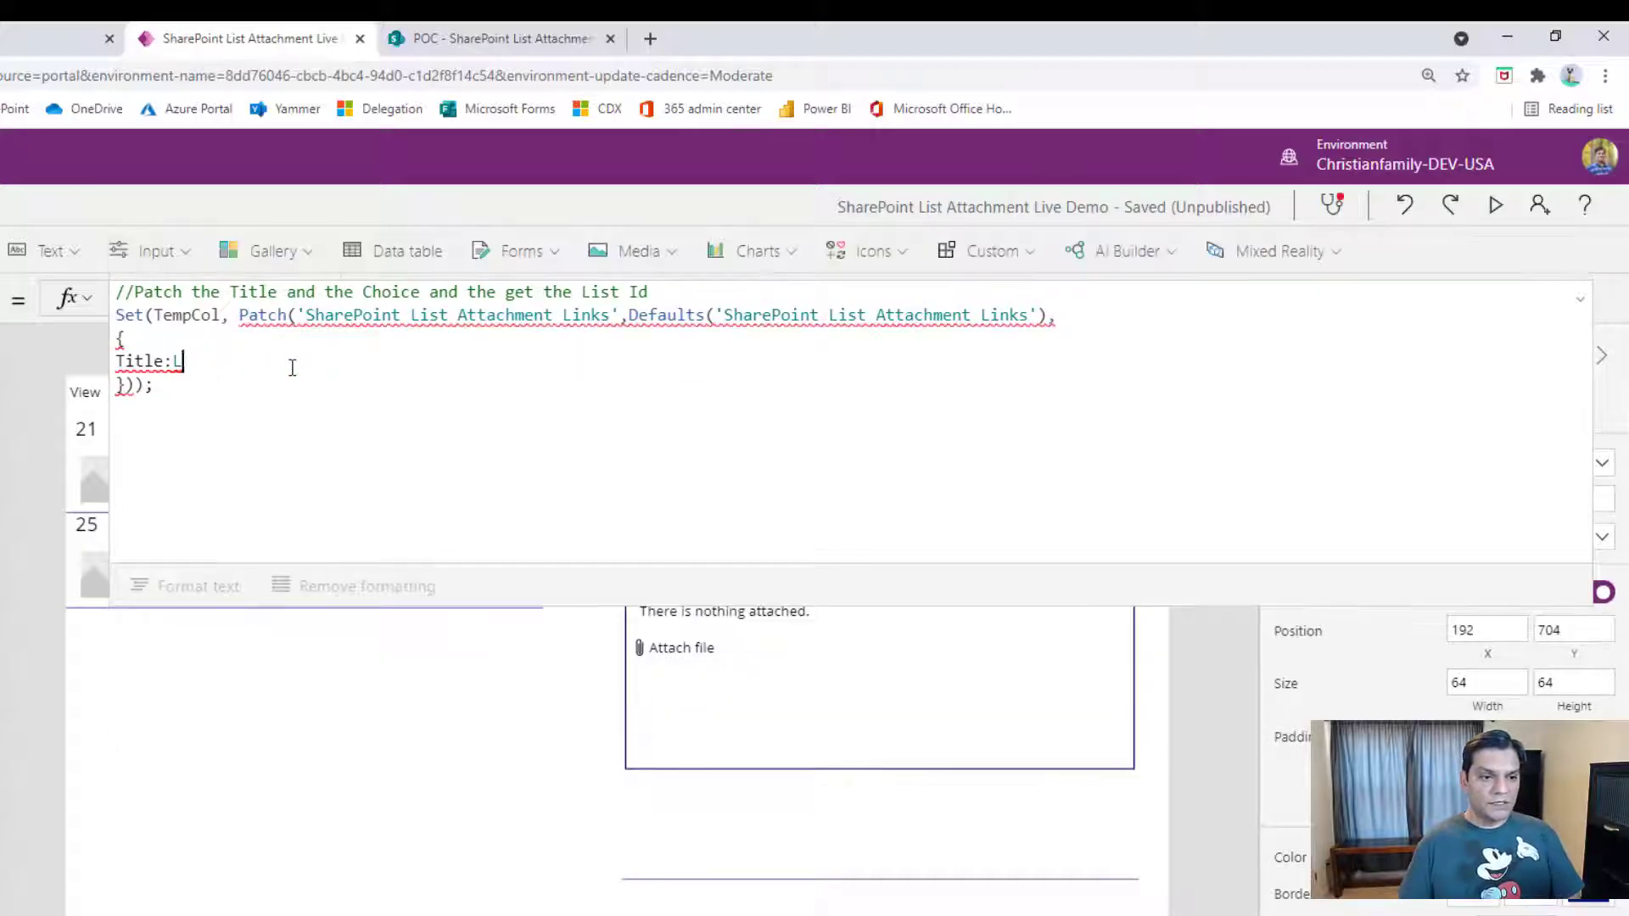
Set the Title field in the Patch record to TitleTextInput.Text.
text(tle:Tit)
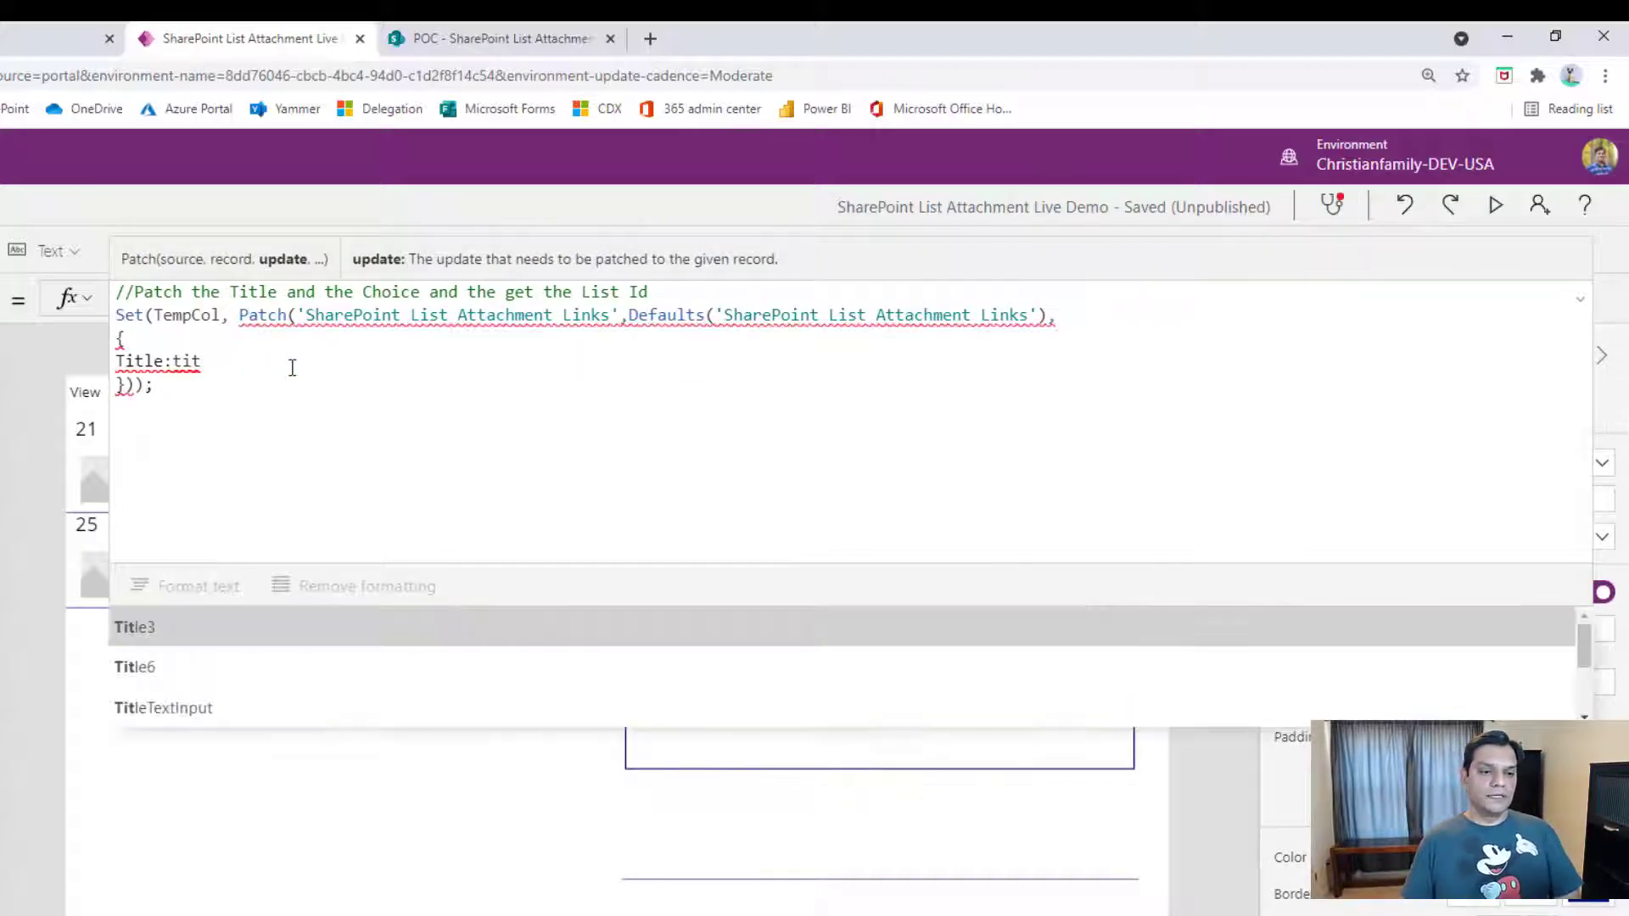
key(Down)
key(Down)
key(Return)
text(.)
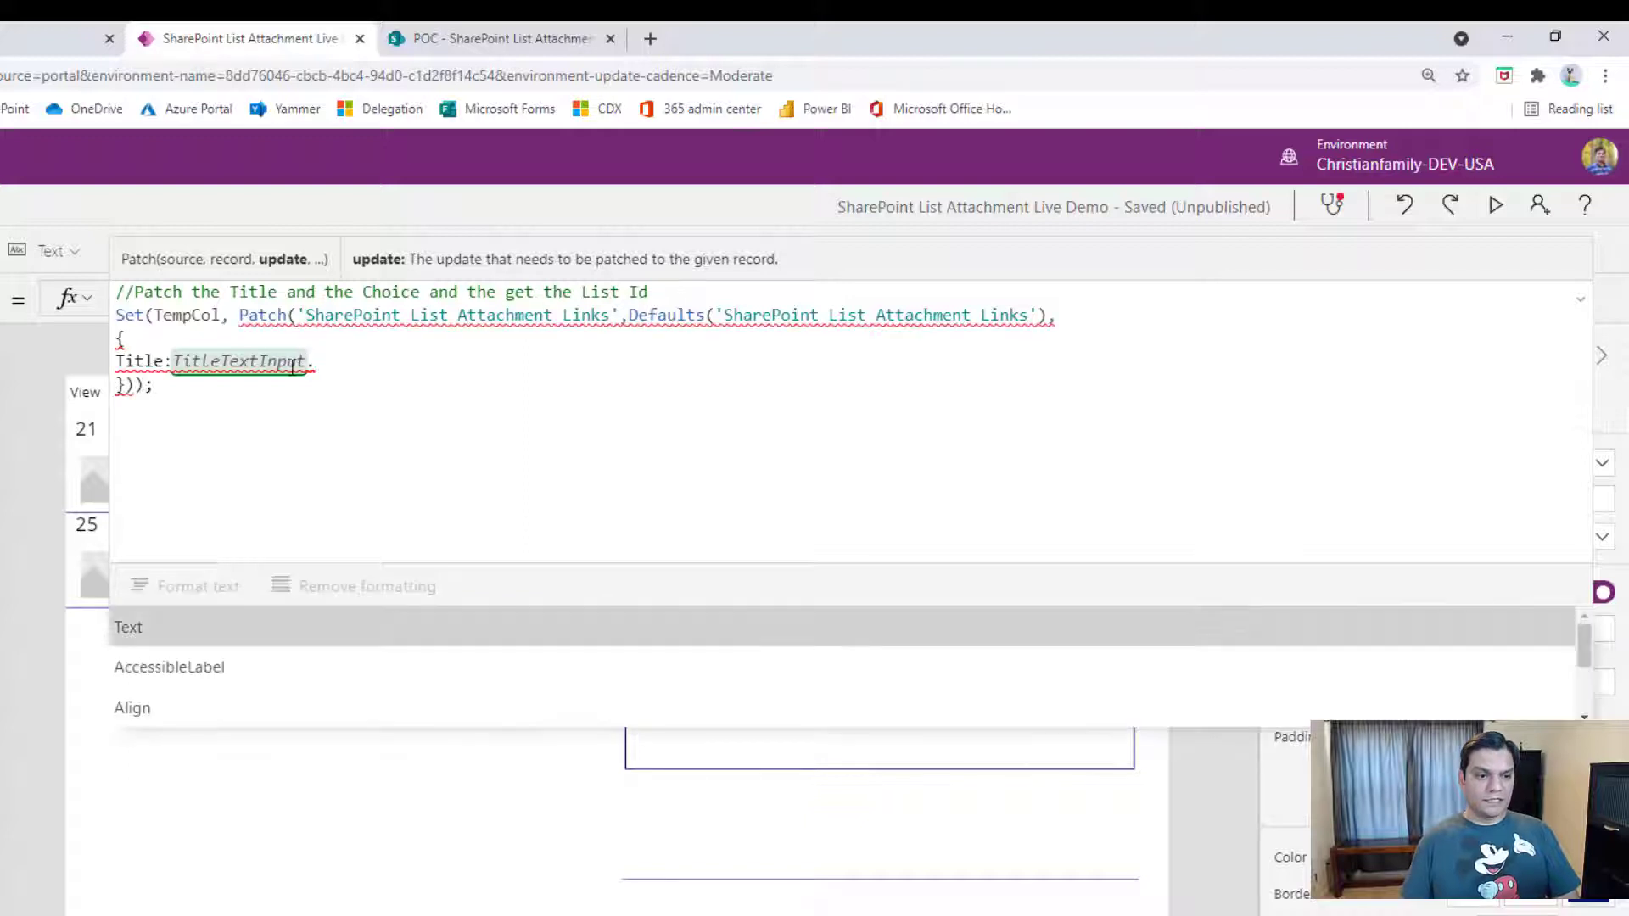
key(Return)
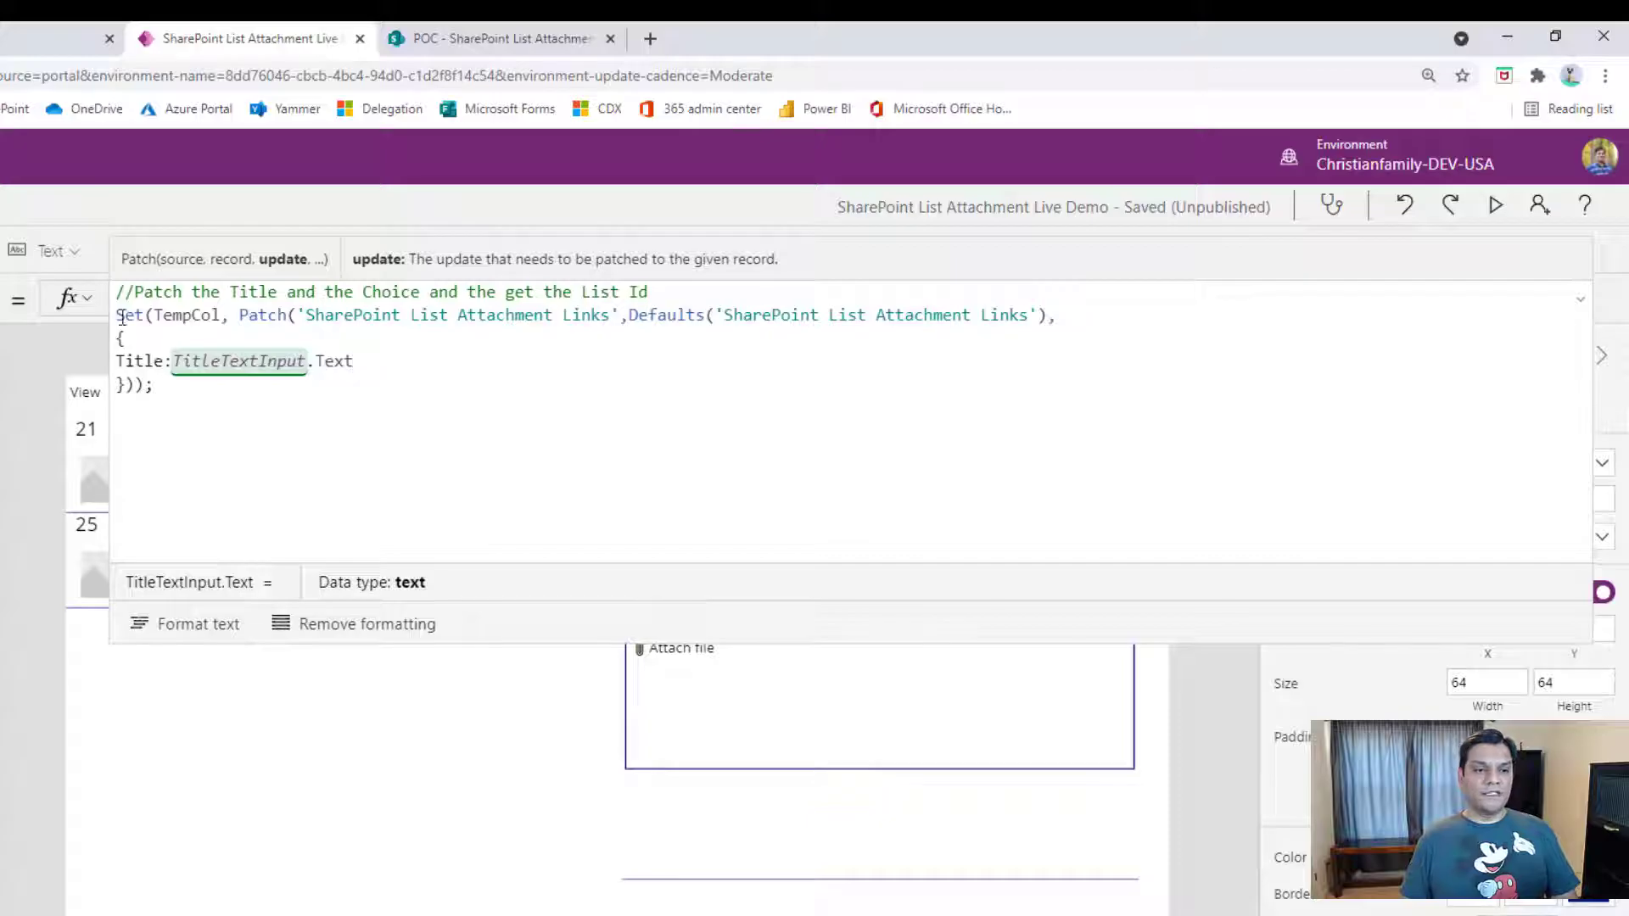
Leave a blank line after the Set formula and begin a new comment with //Update.
click(294, 411)
key(Return)
key(Return)
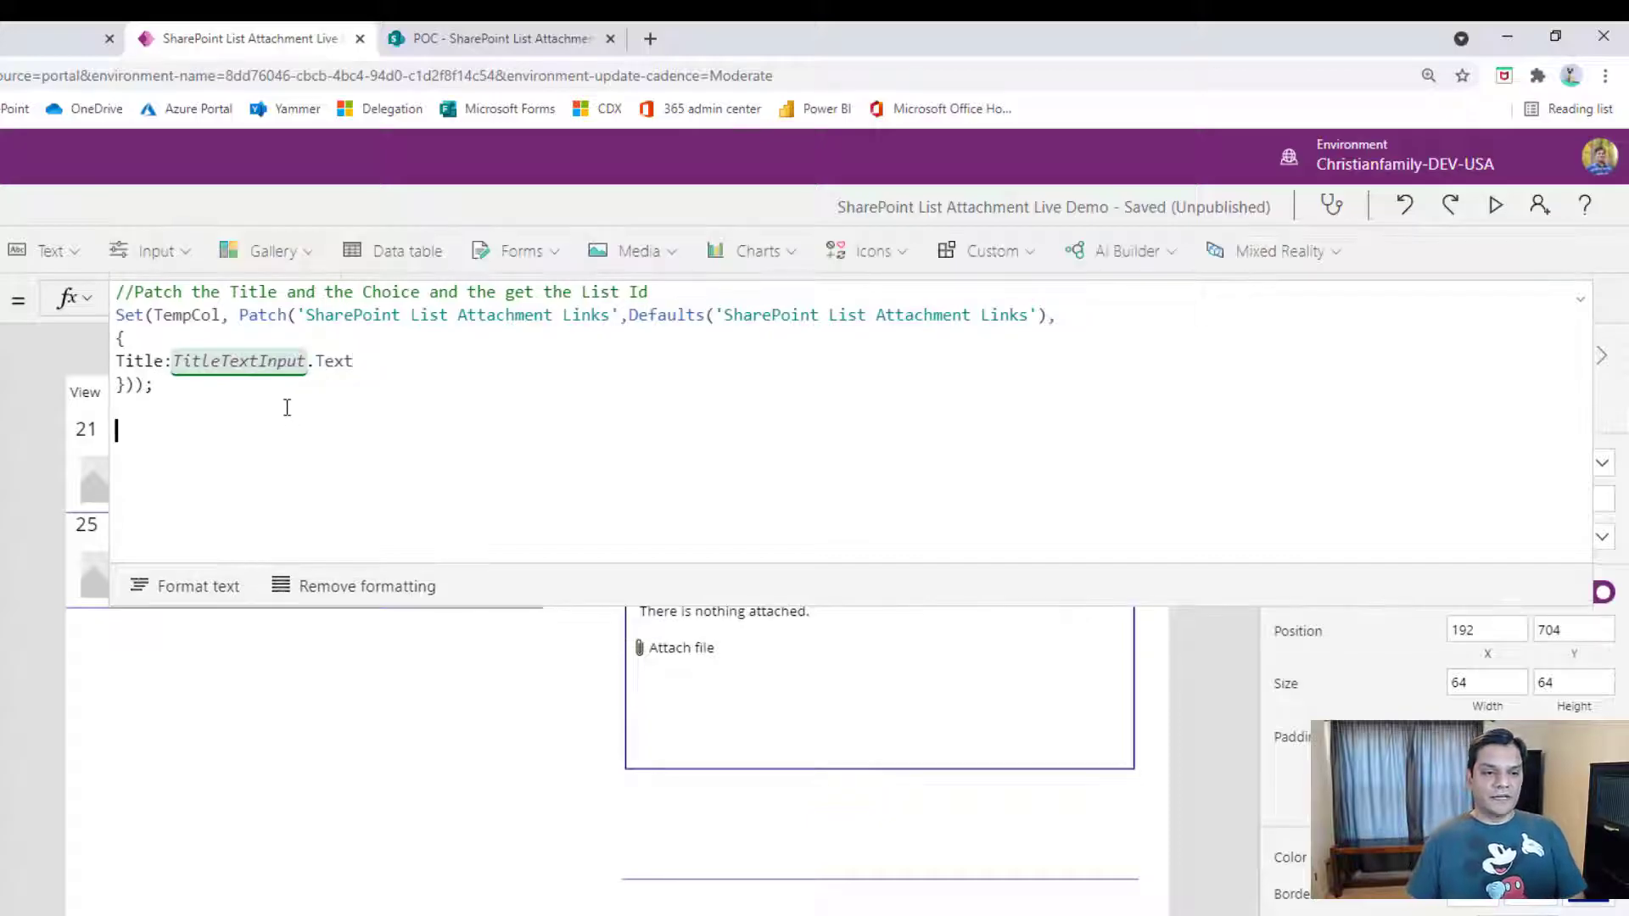
text(??U)
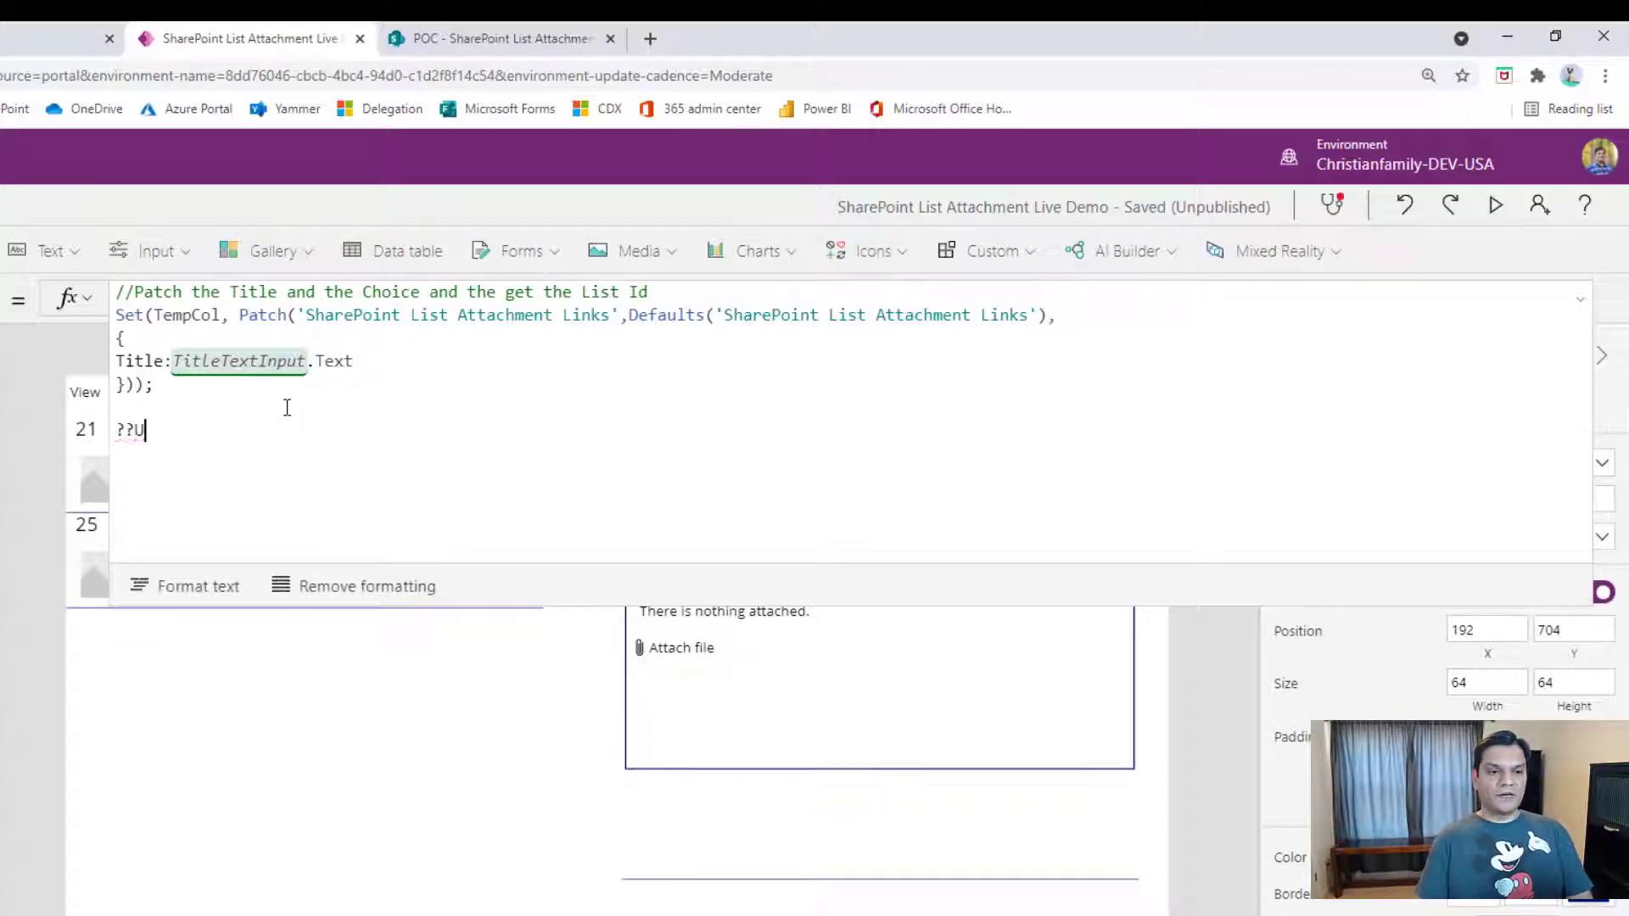
key(BackSpace)
key(BackSpace)
key(BackSpace)
text(//Upd)
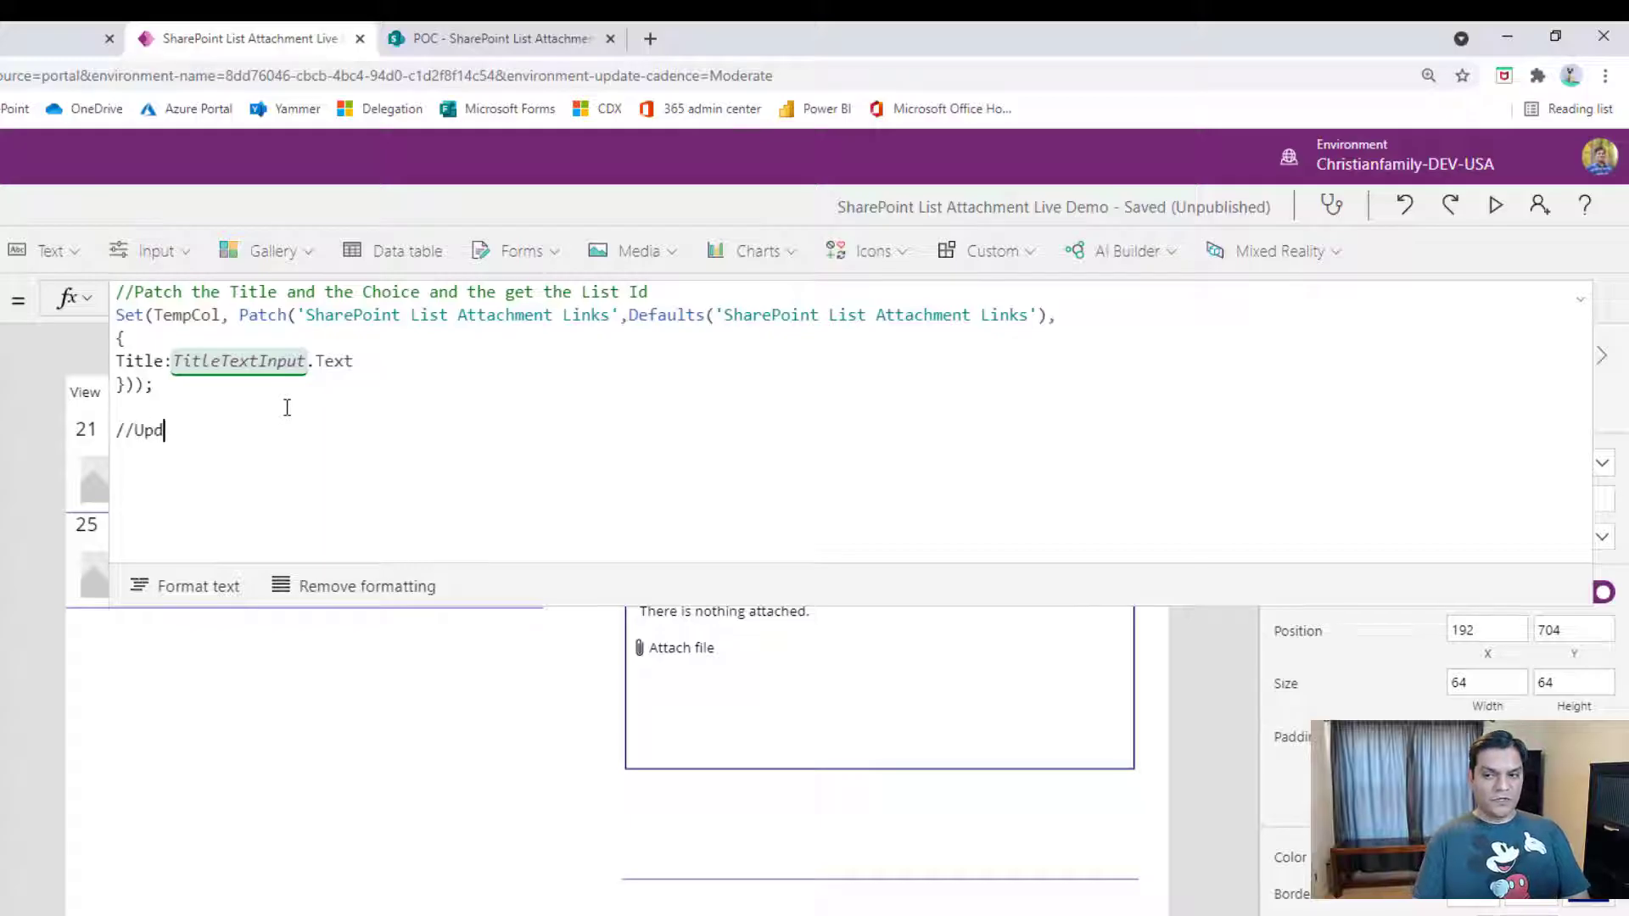
text(ate P)
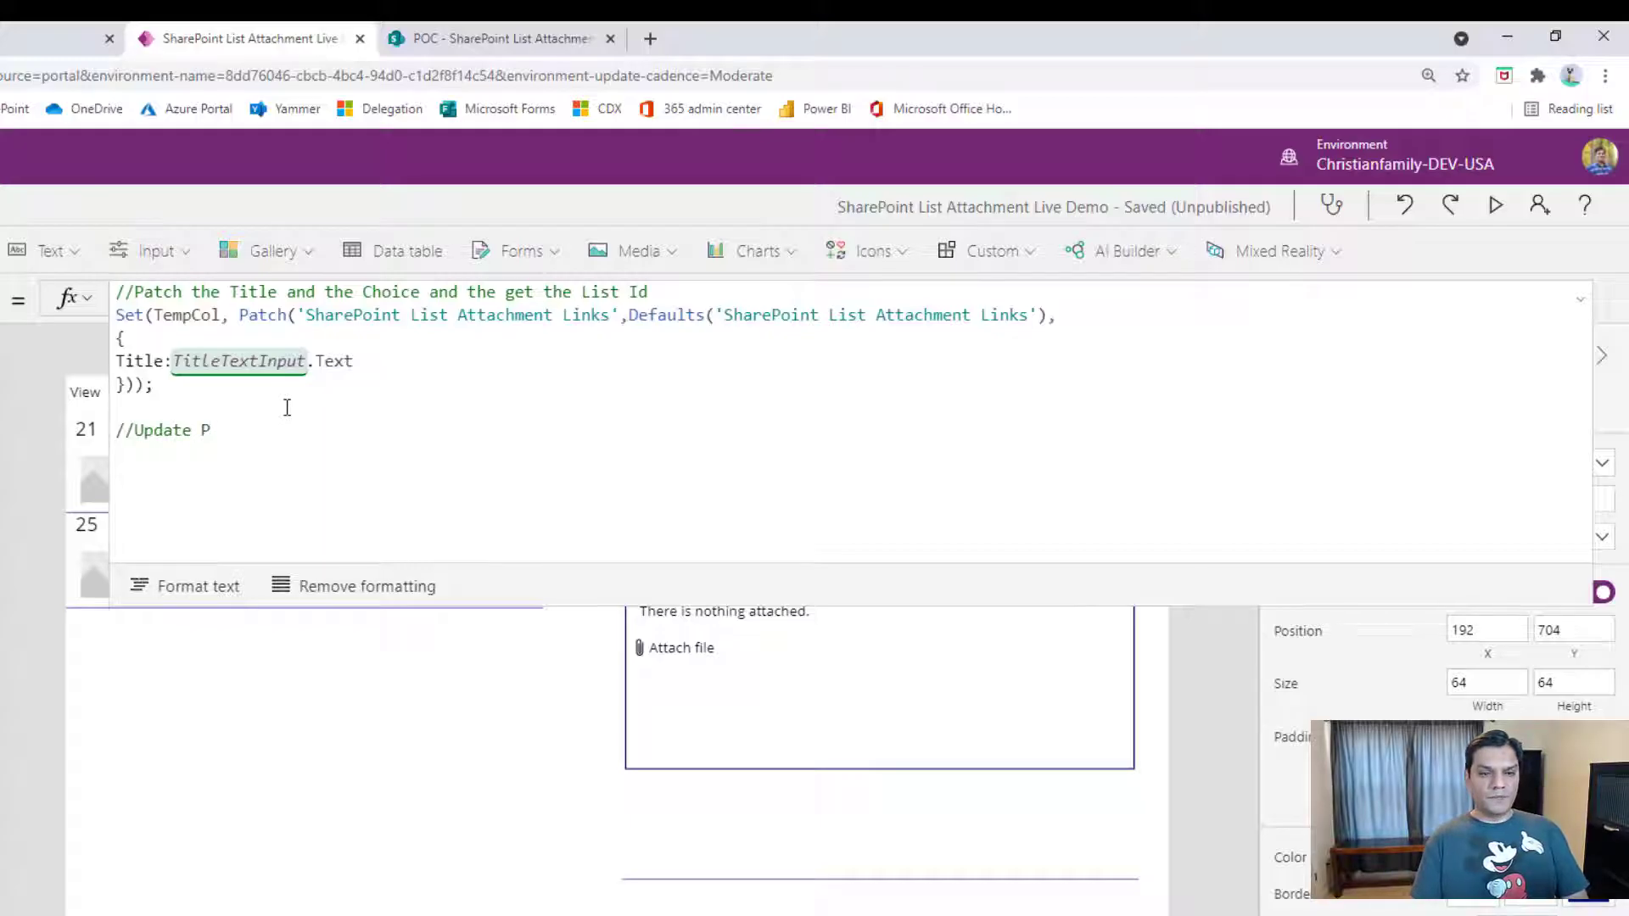
text(atch f)
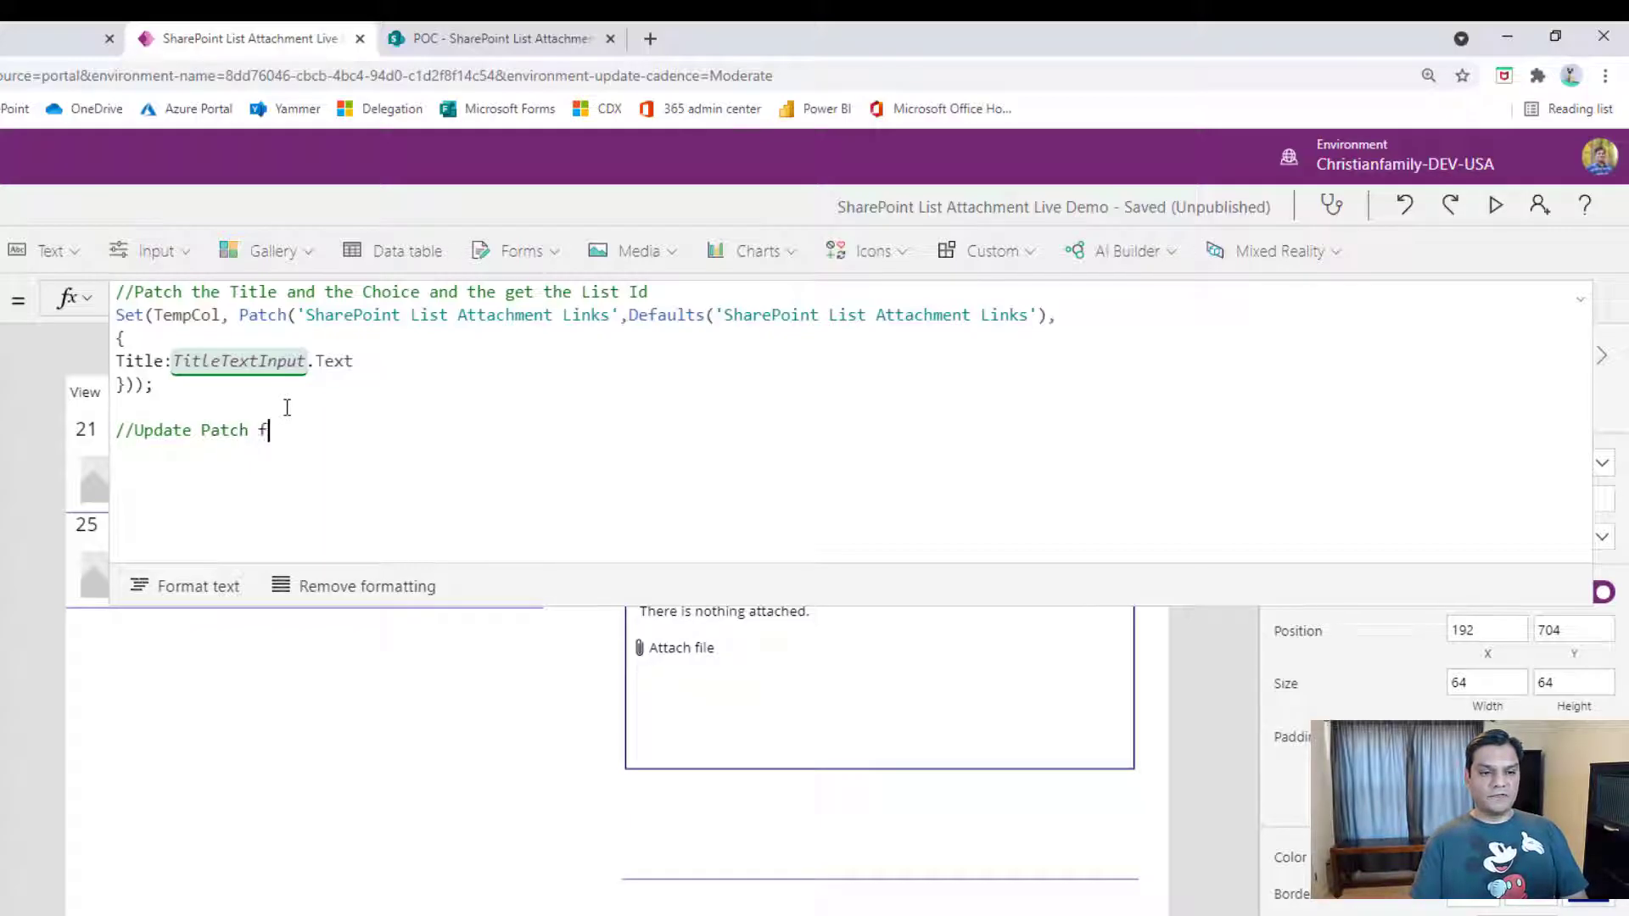
text(unction the l)
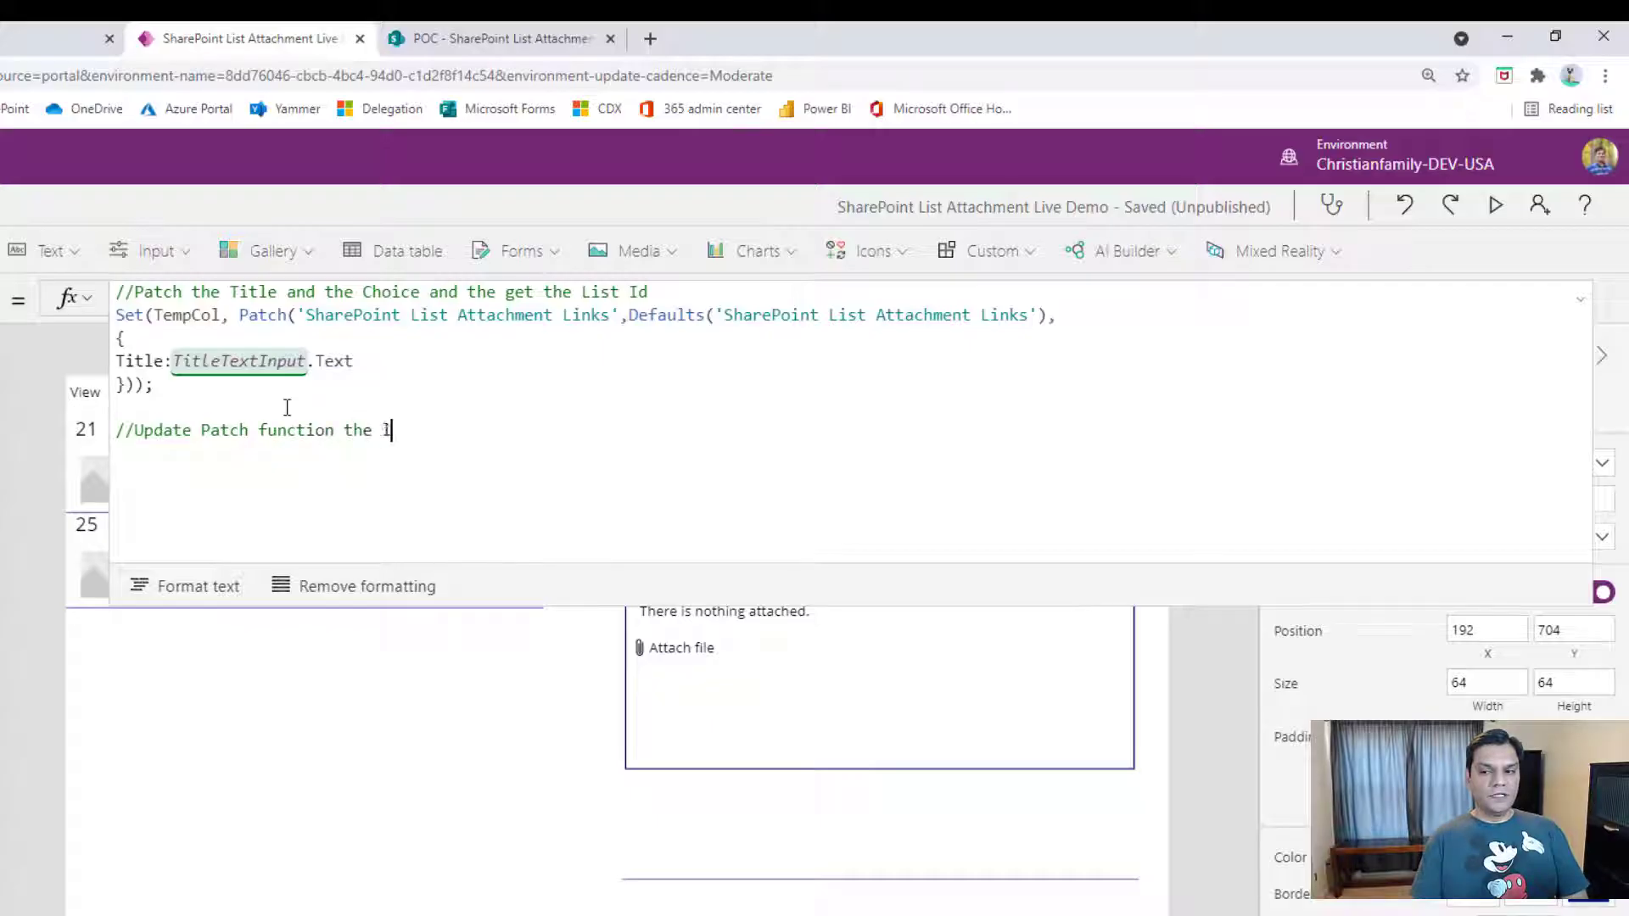
text(inks to)
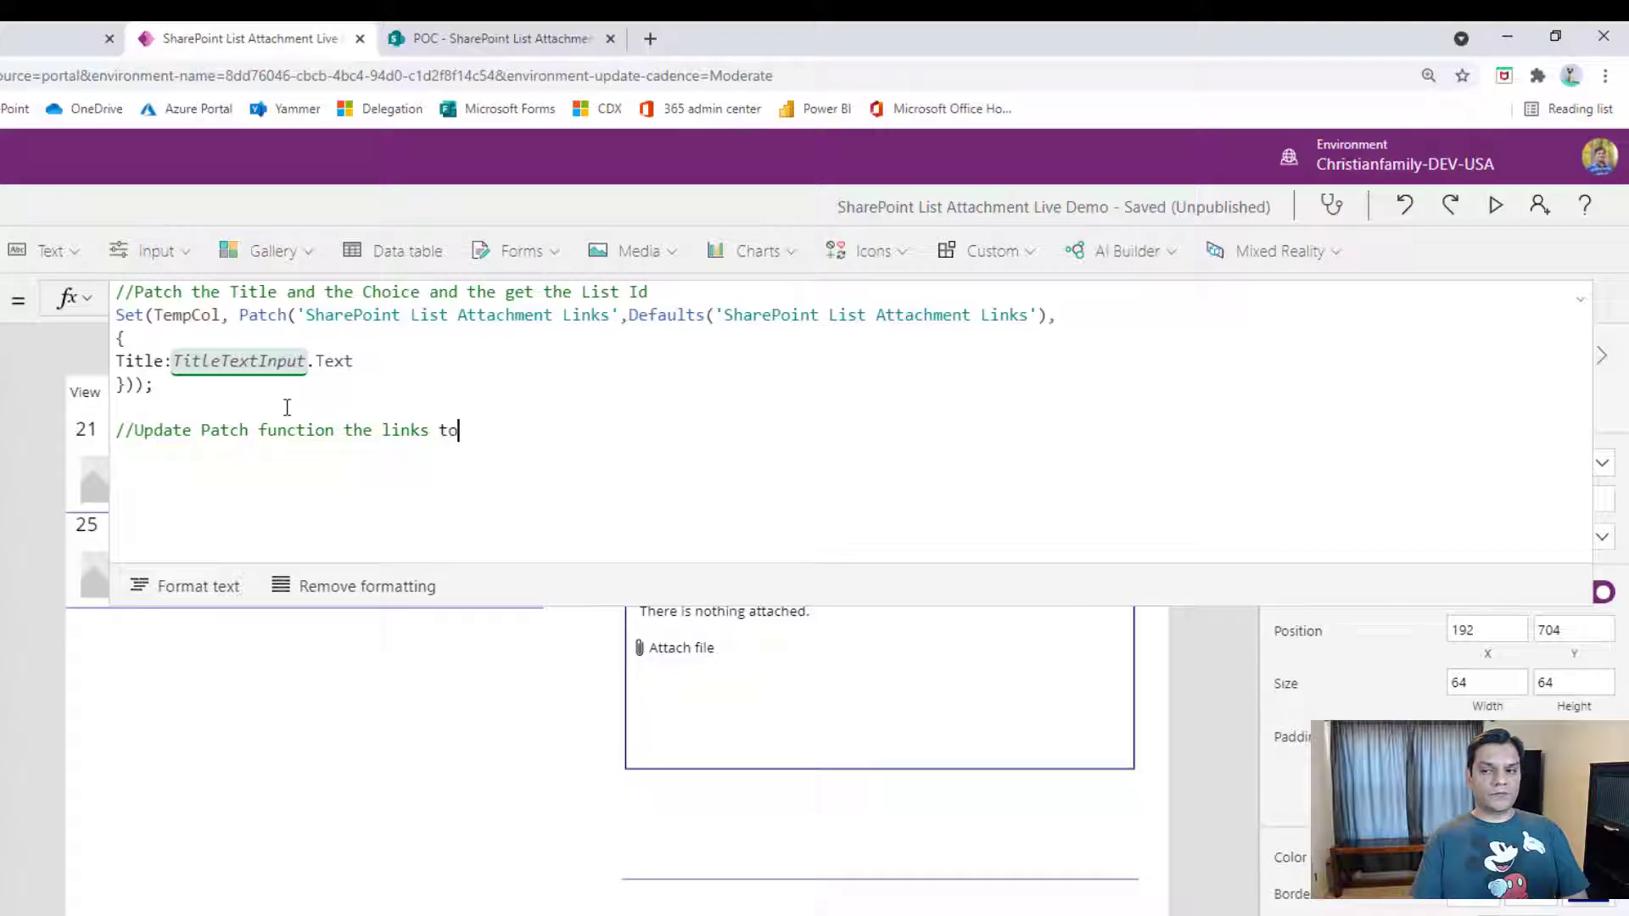
key(BackSpace)
key(BackSpace)
key(BackSpace)
key(BackSpace)
key(BackSpace)
key(BackSpace)
key(BackSpace)
key(BackSpace)
key(BackSpace)
key(BackSpace)
key(BackSpace)
key(BackSpace)
key(BackSpace)
key(BackSpace)
key(BackSpace)
key(BackSpace)
key(BackSpace)
key(BackSpace)
key(BackSpace)
key(BackSpace)
key(BackSpace)
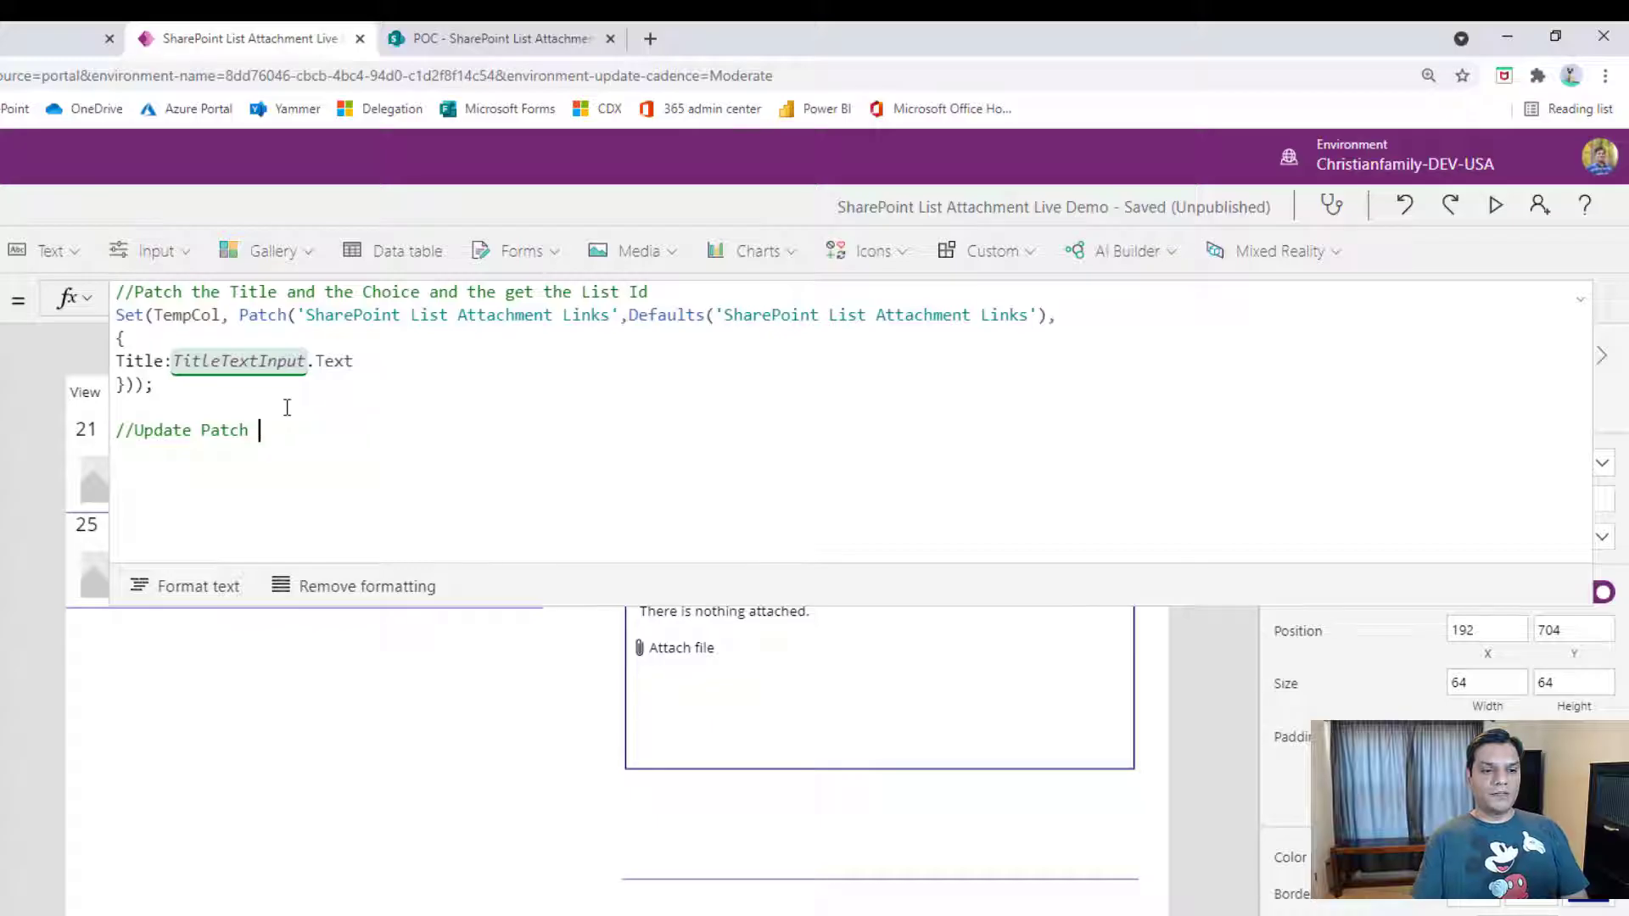
key(BackSpace)
key(BackSpace)
key(BackSpace)
key(BackSpace)
key(BackSpace)
key(BackSpace)
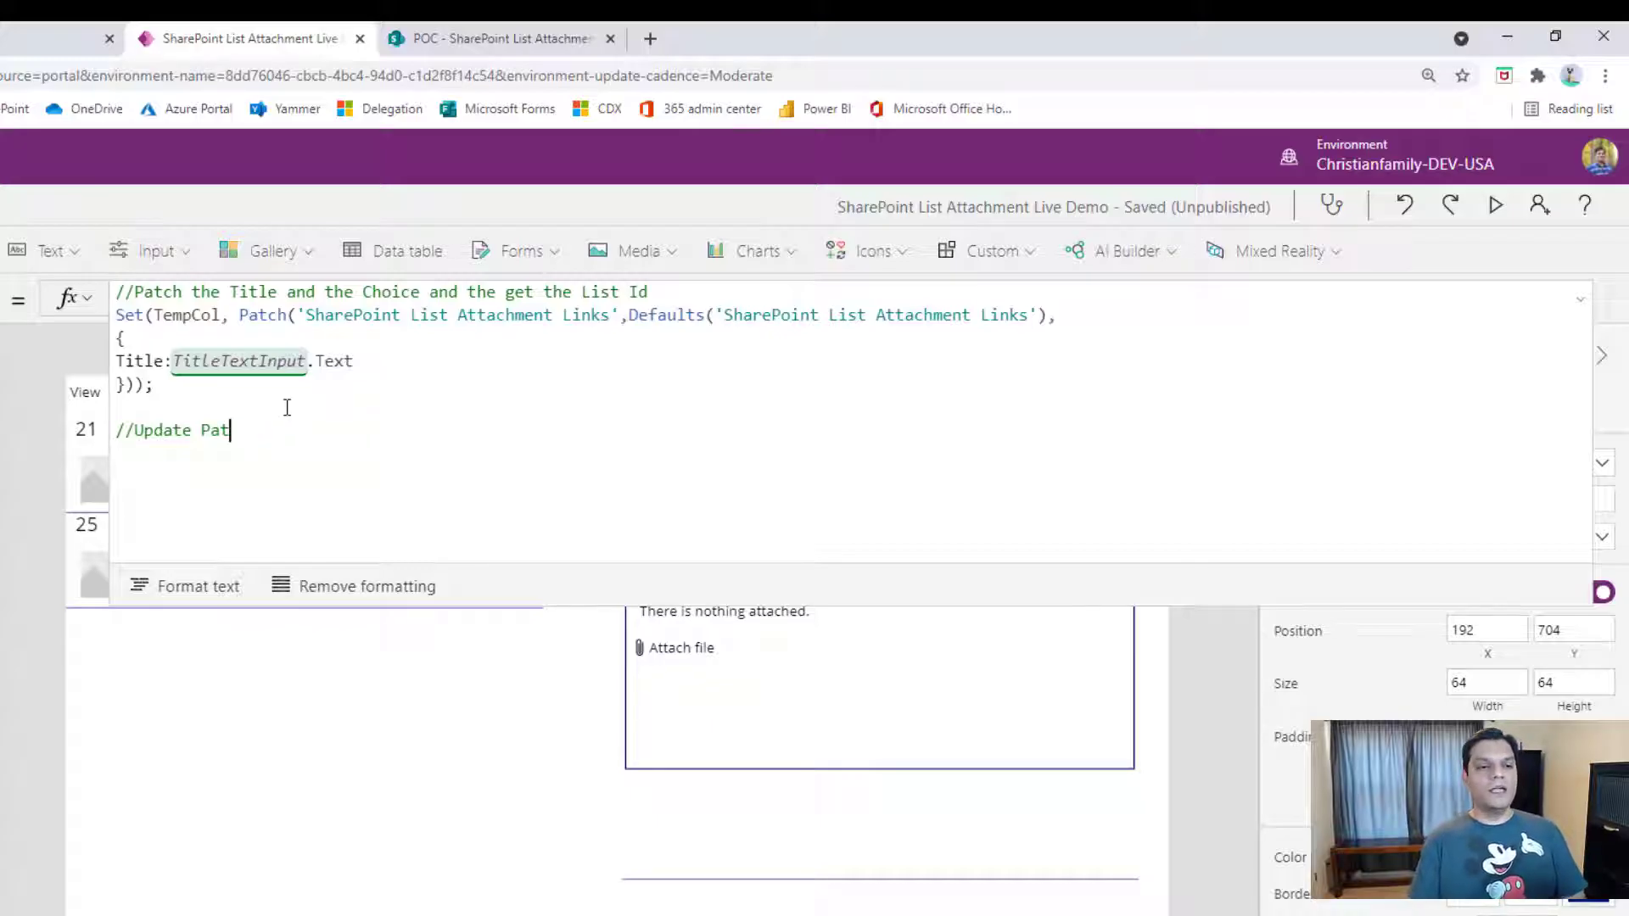
Complete the comment as //Update with patch function the attachments and the choices, and start a new line below it.
text(with patch fu)
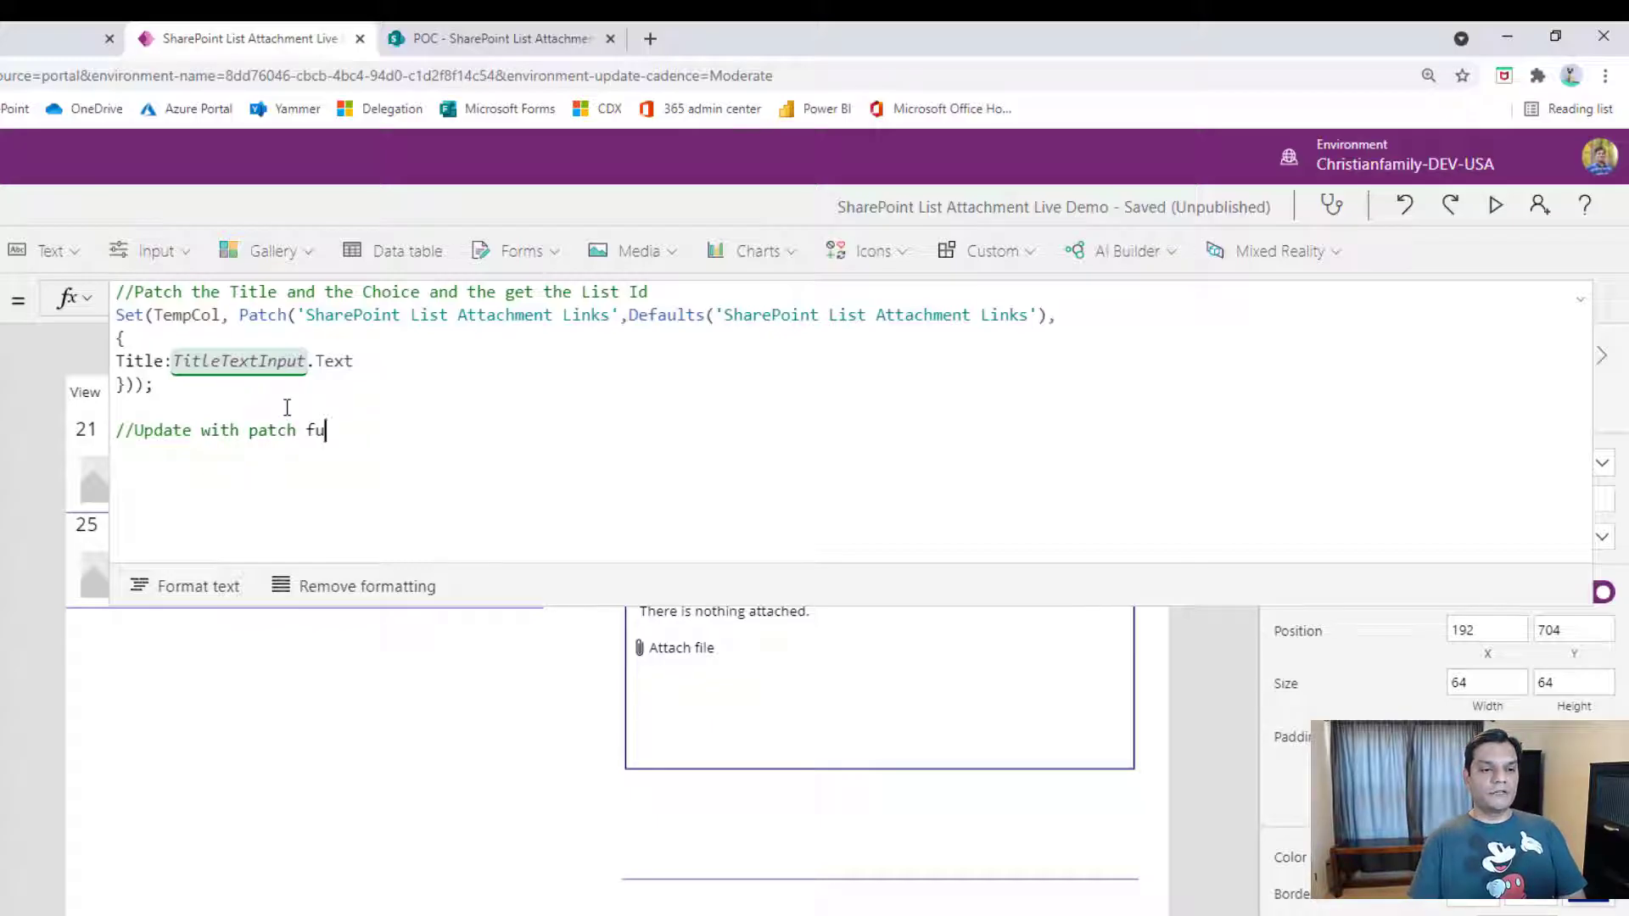
text(nction the attachments and the)
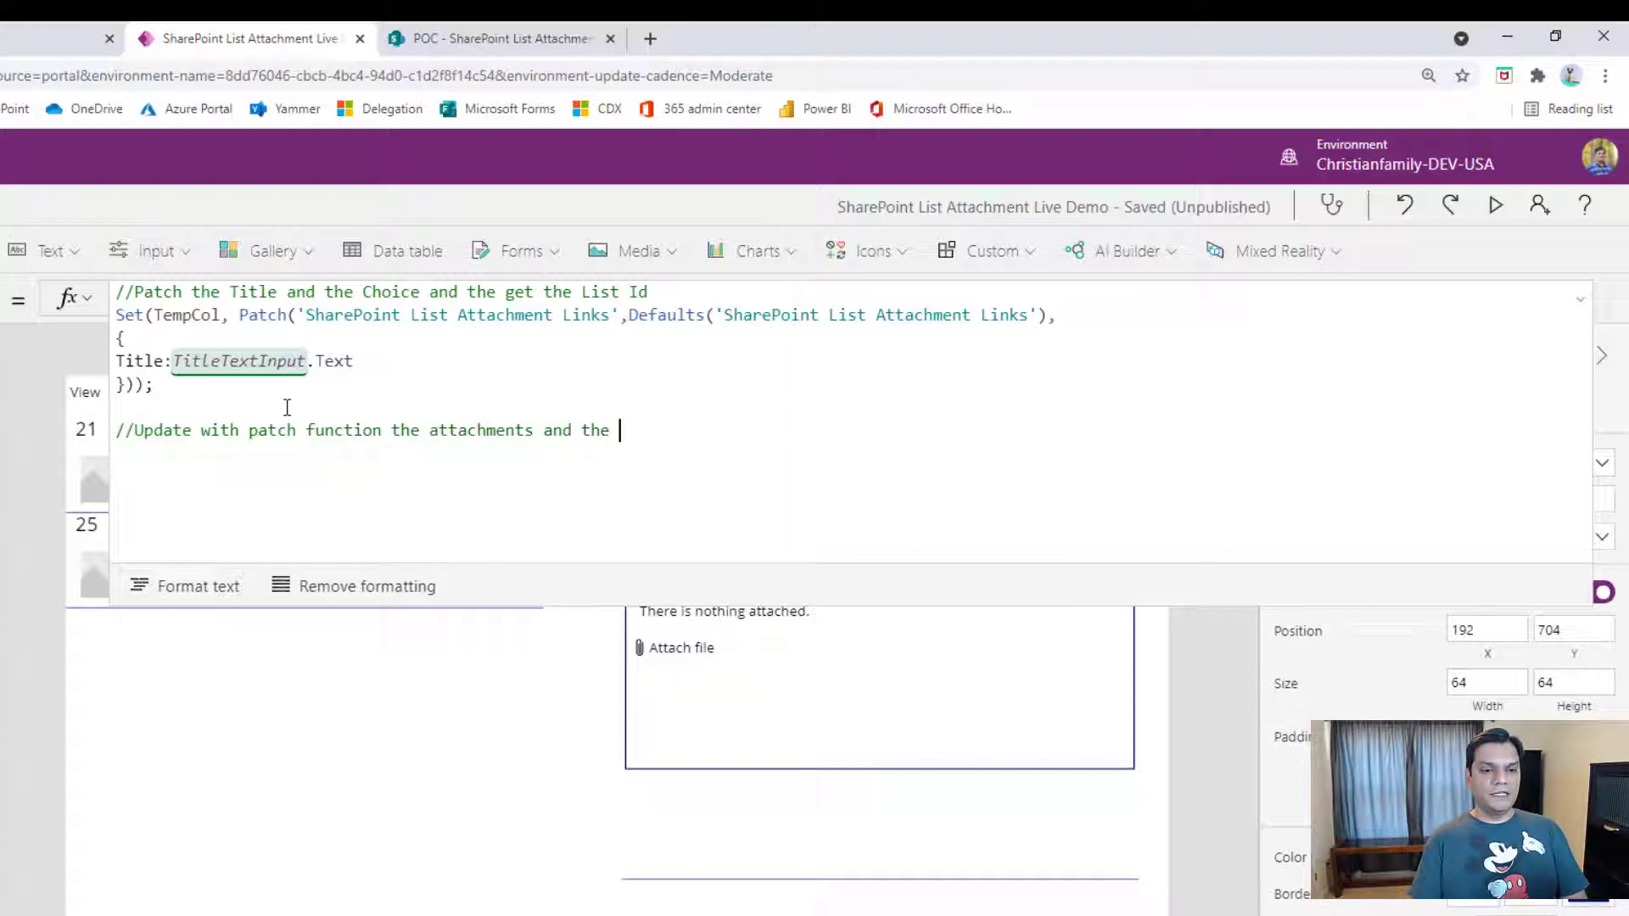
text( choices)
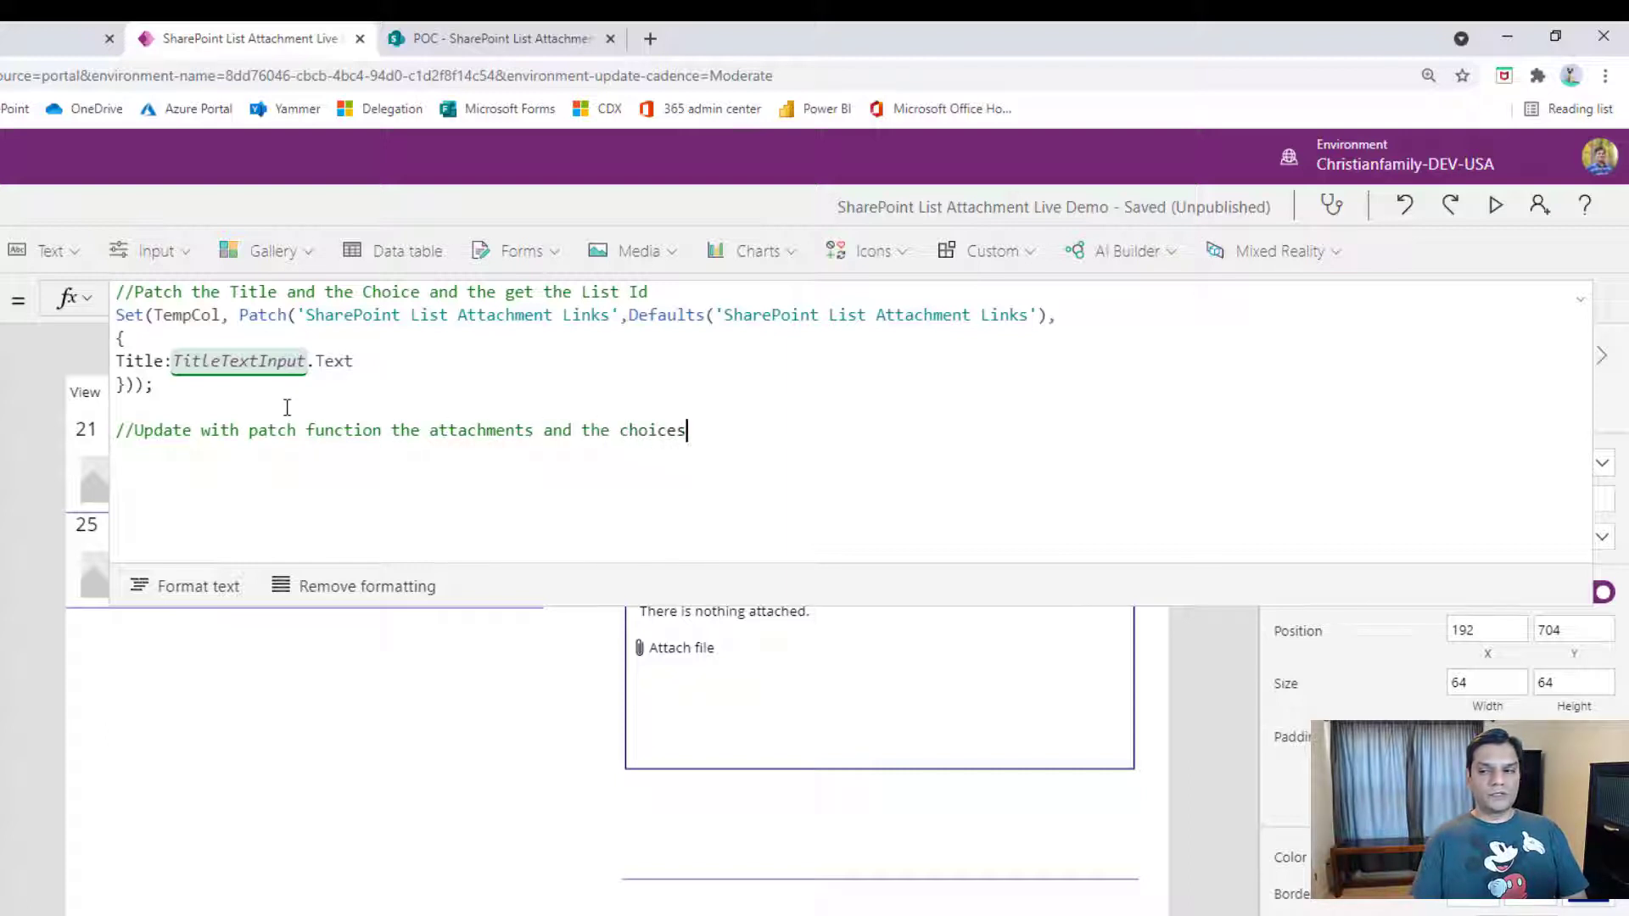
key(Return)
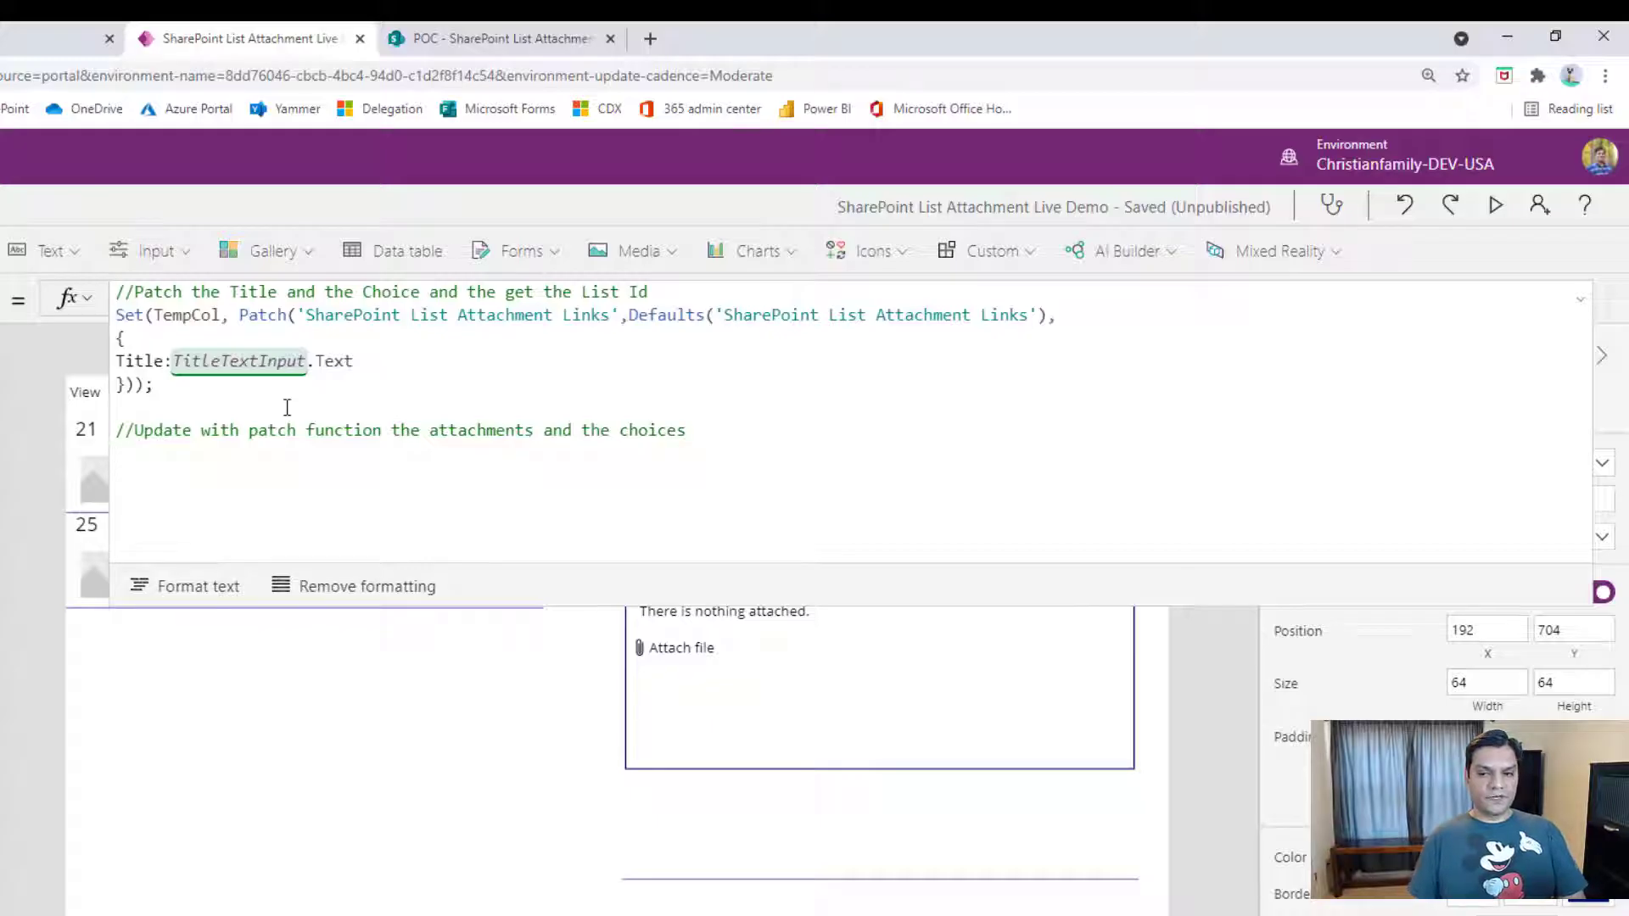
Start a Patch call below the comment with 'SharePoint List Attachment Links' as its data source.
text(pat)
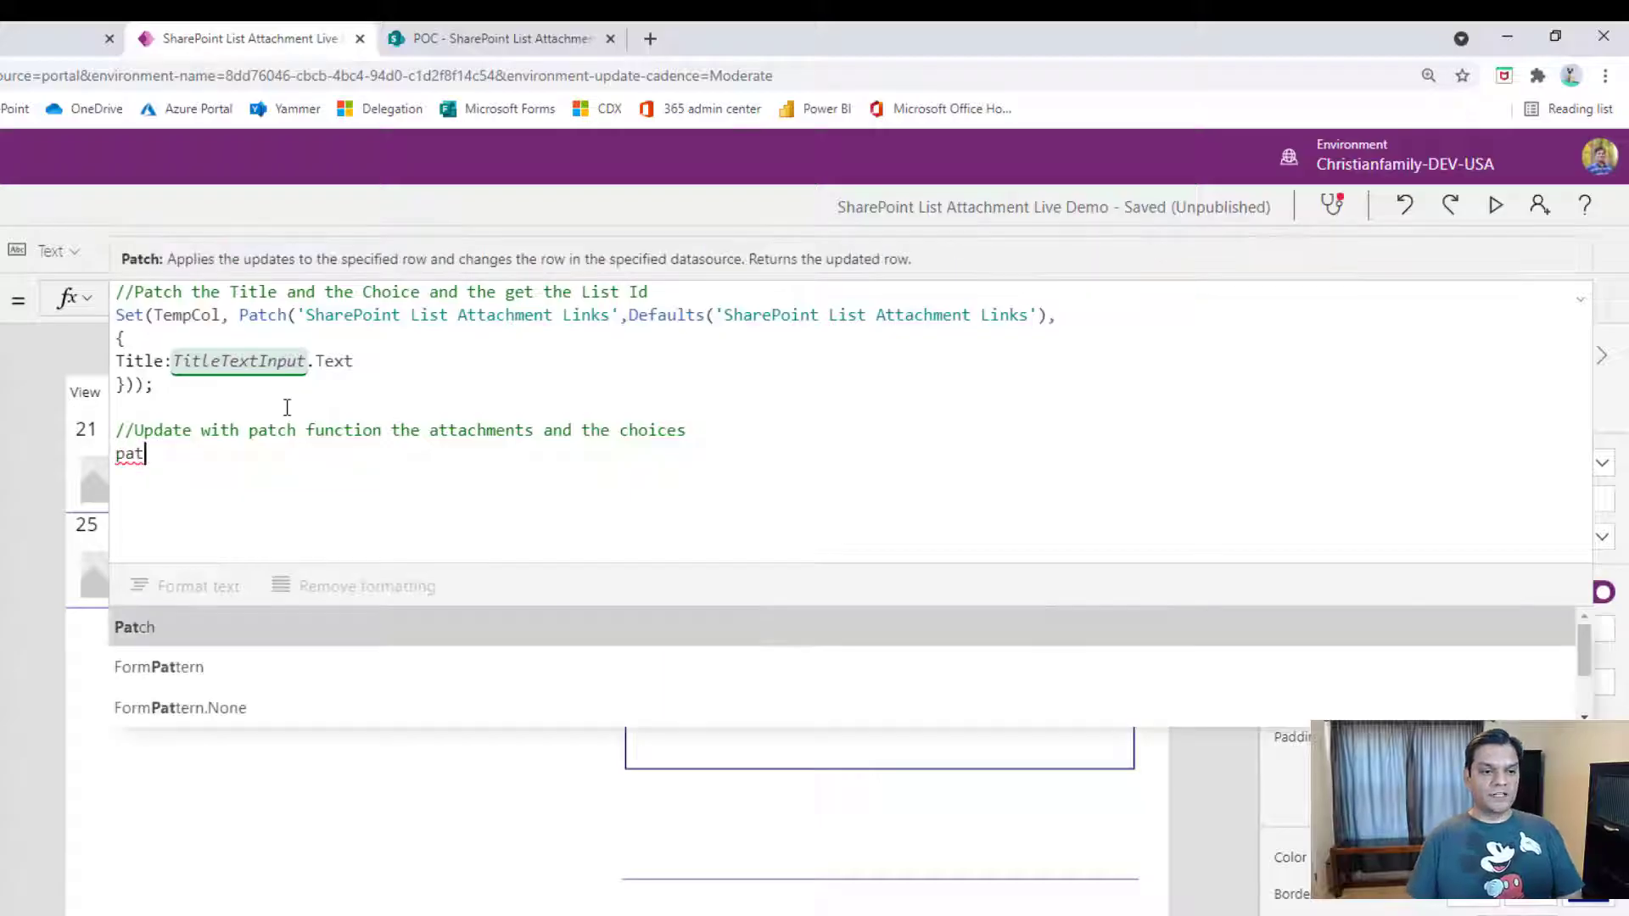
key(Tab)
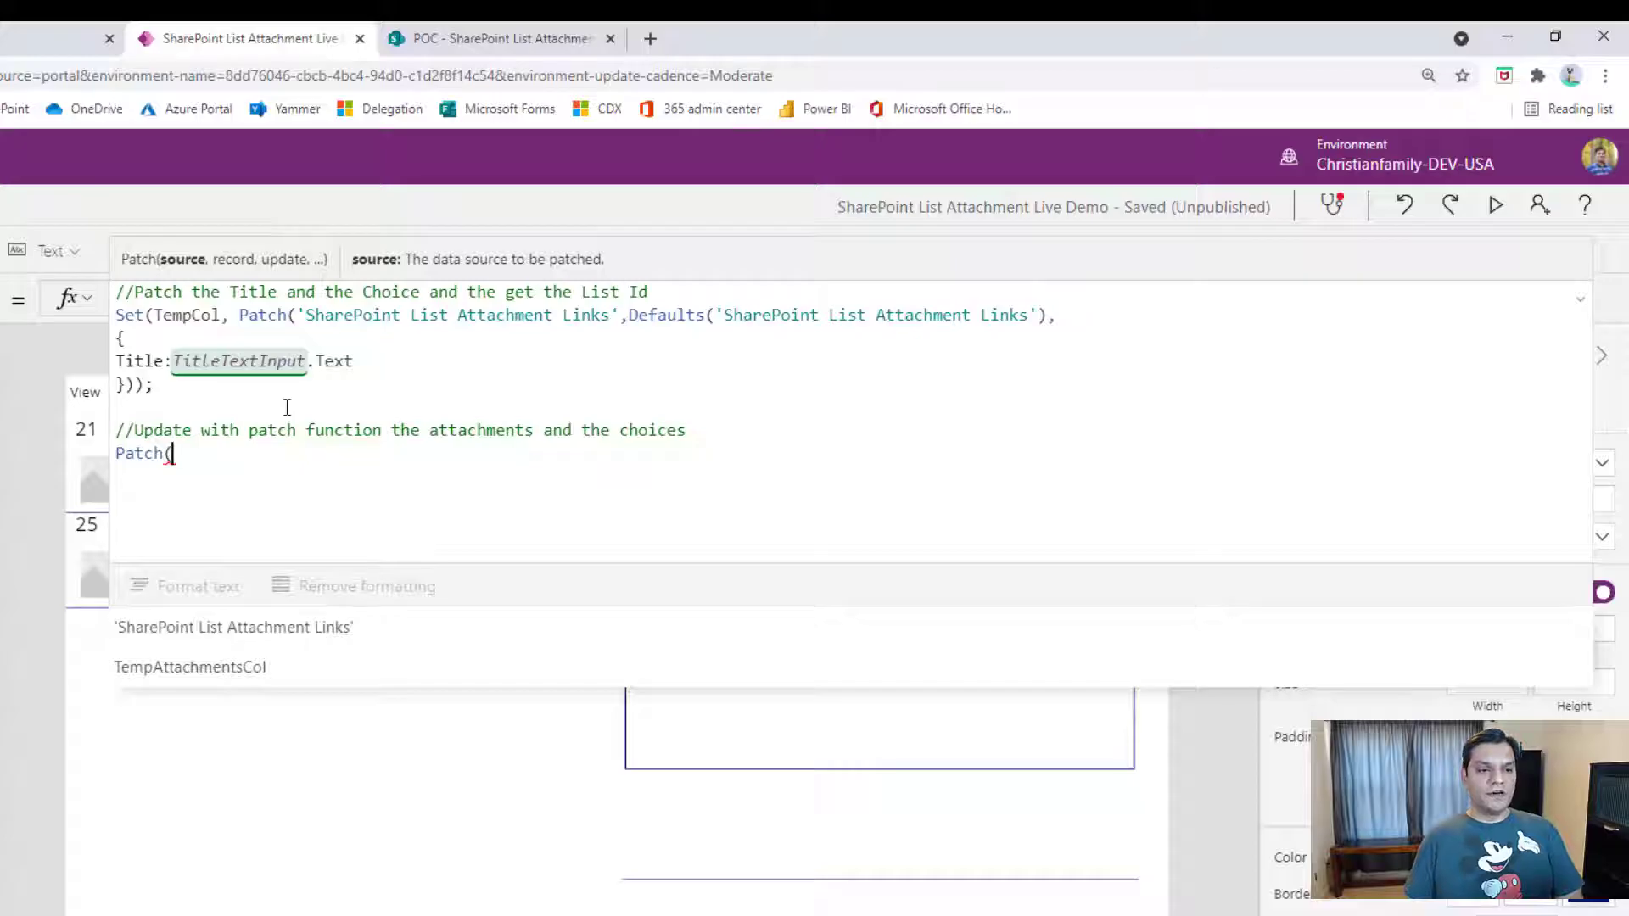
key(Tab)
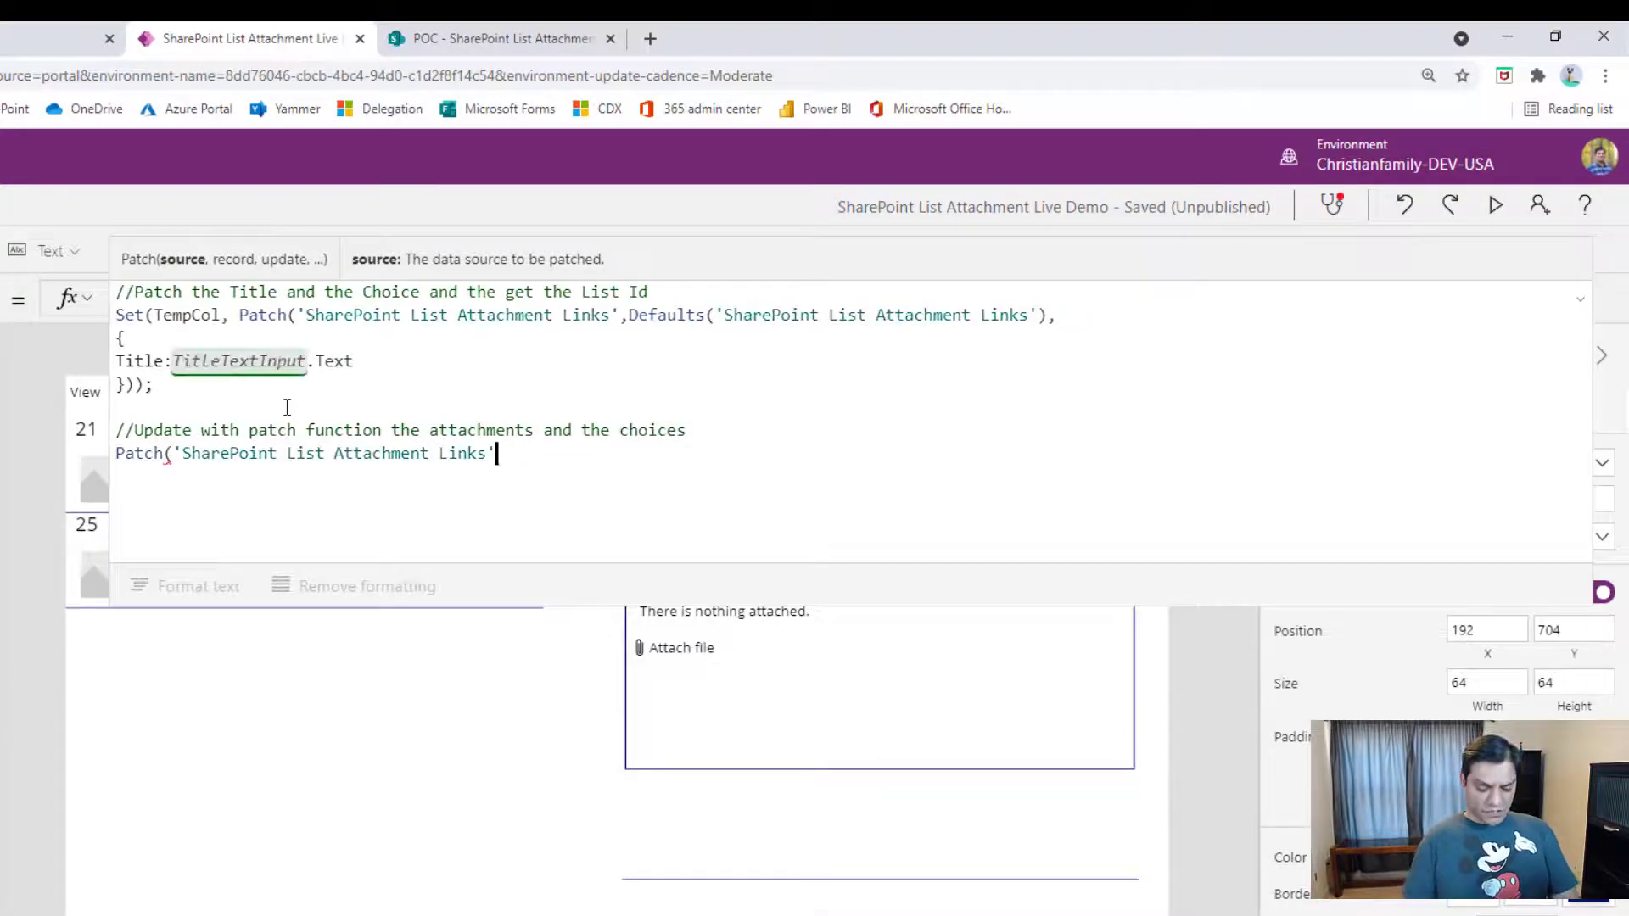
text(, )
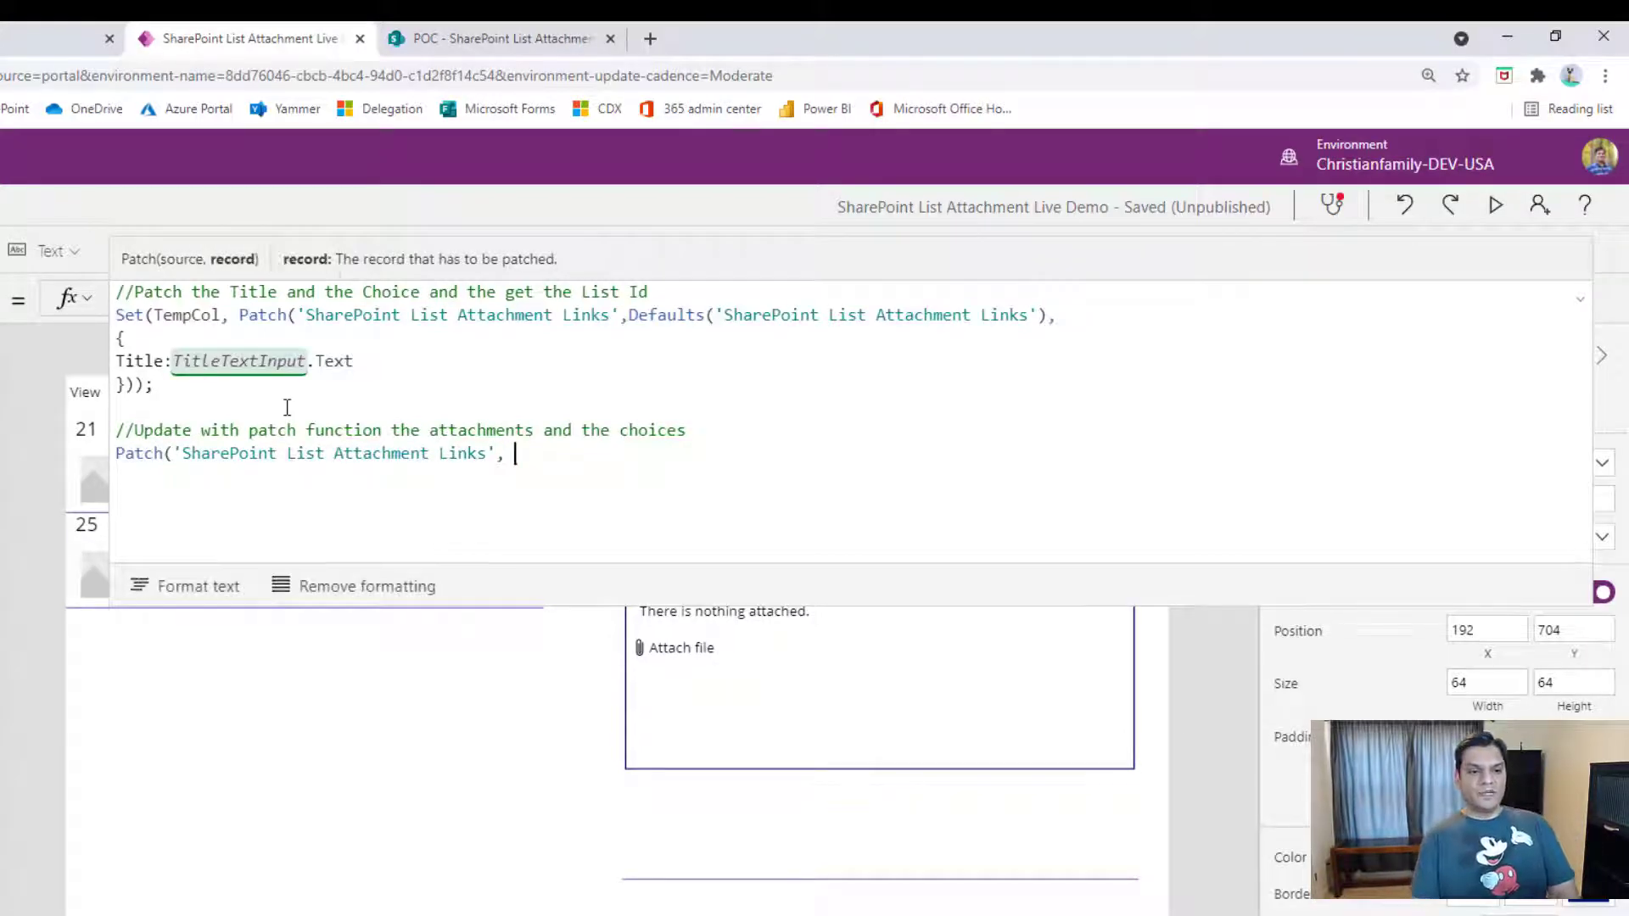
Use a LookUp on 'SharePoint List Attachment Links' as the record argument of the second Patch.
text(look)
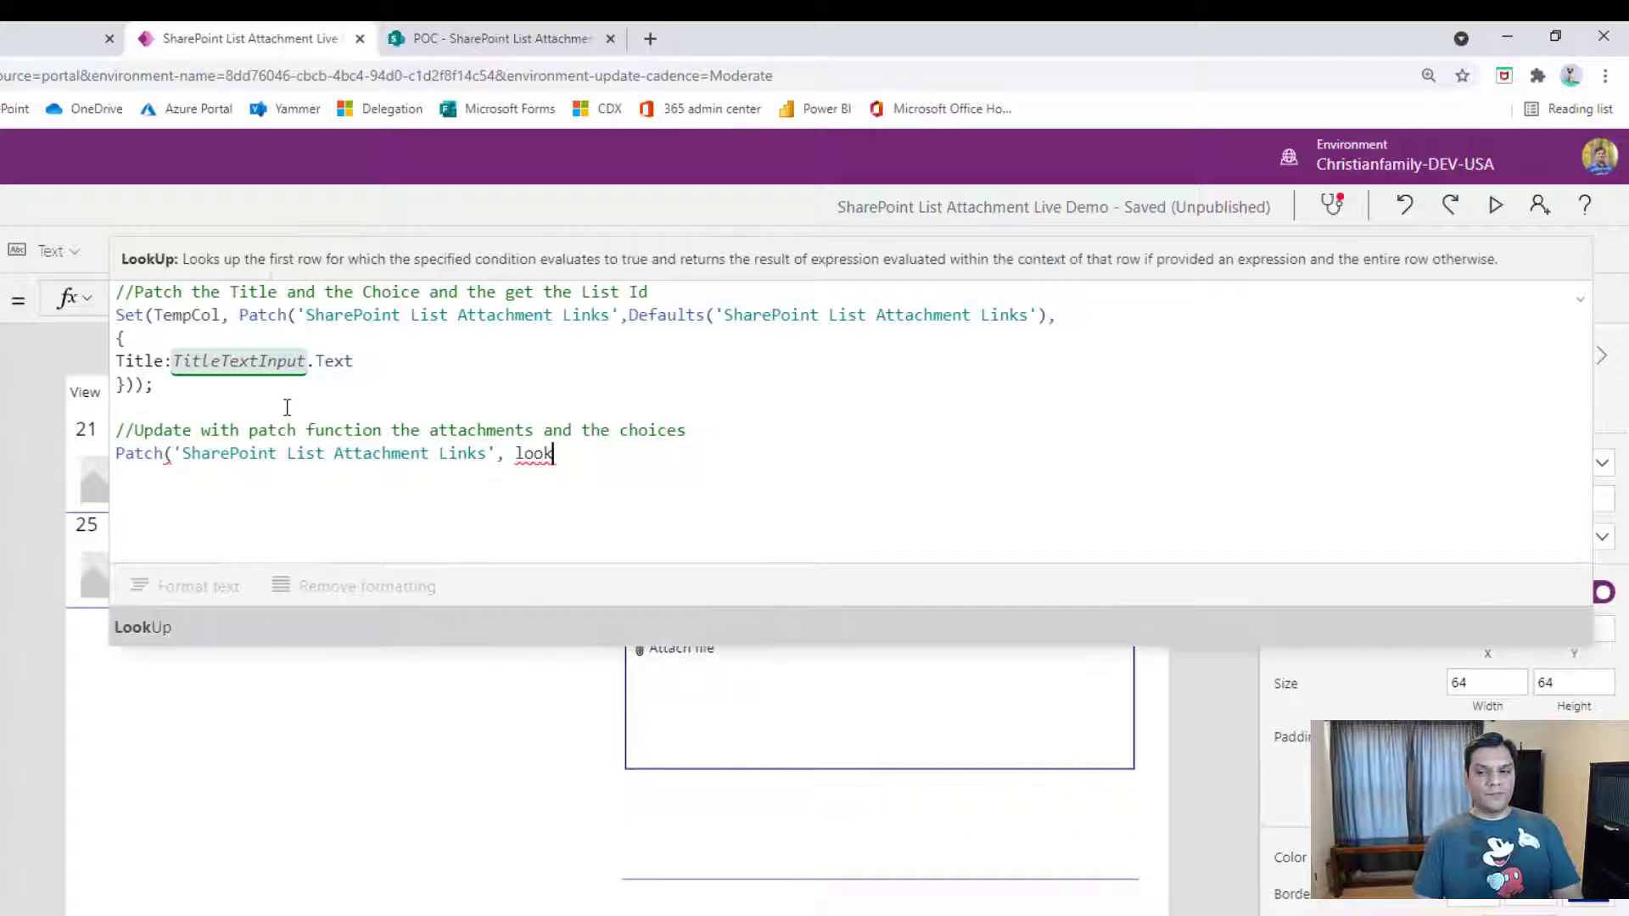
key(Tab)
key(Down)
key(Down)
key(Down)
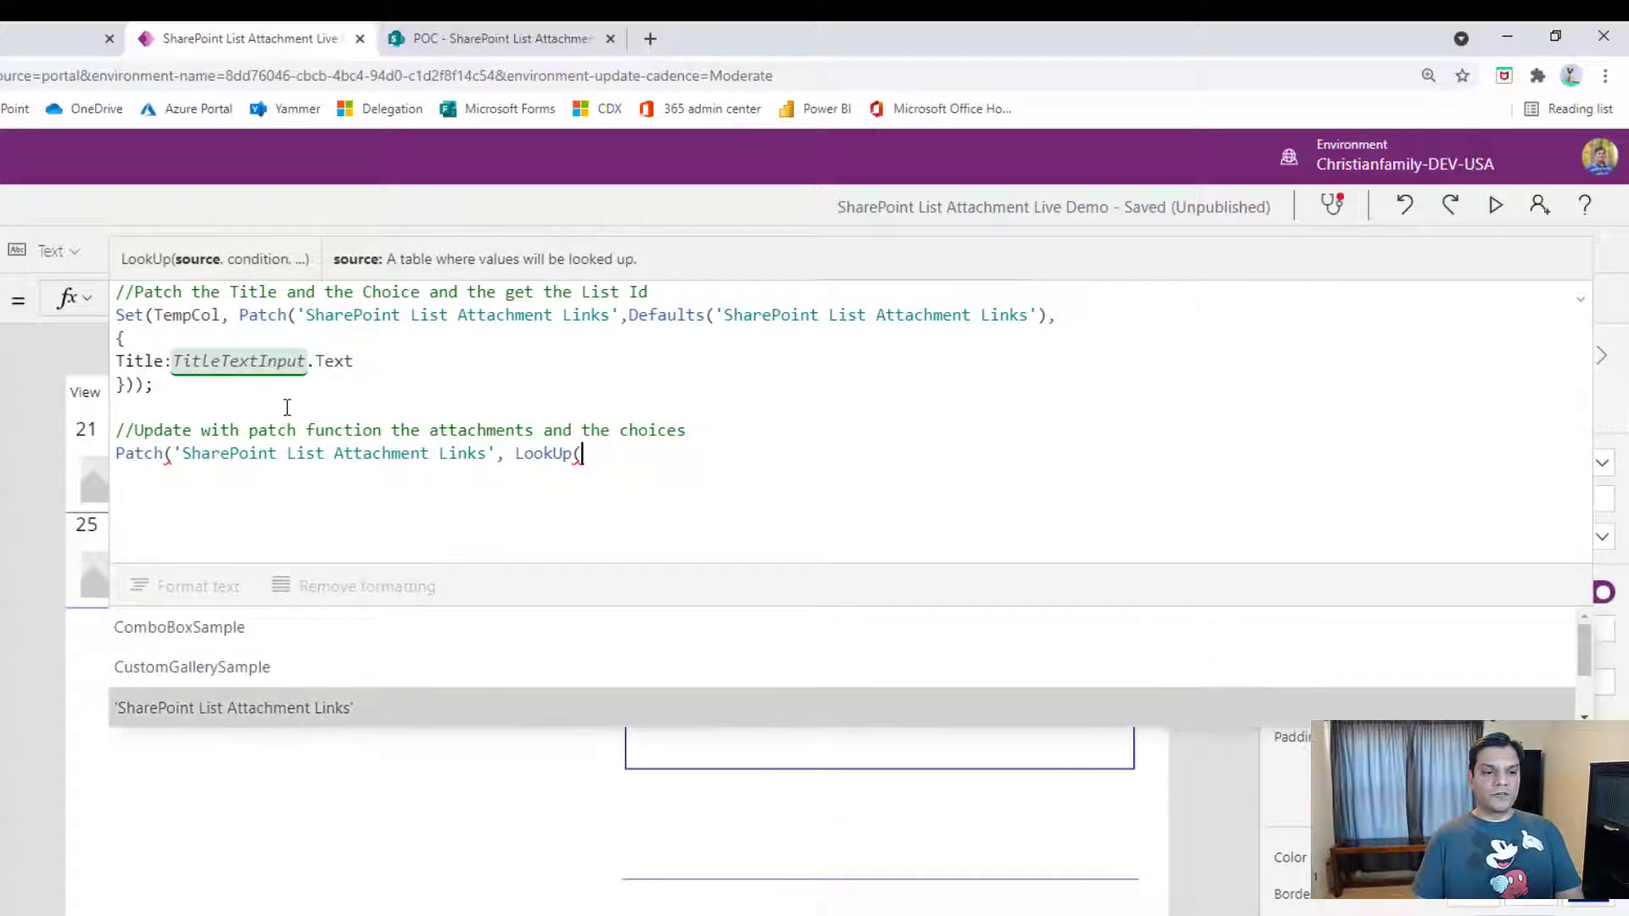
key(Tab)
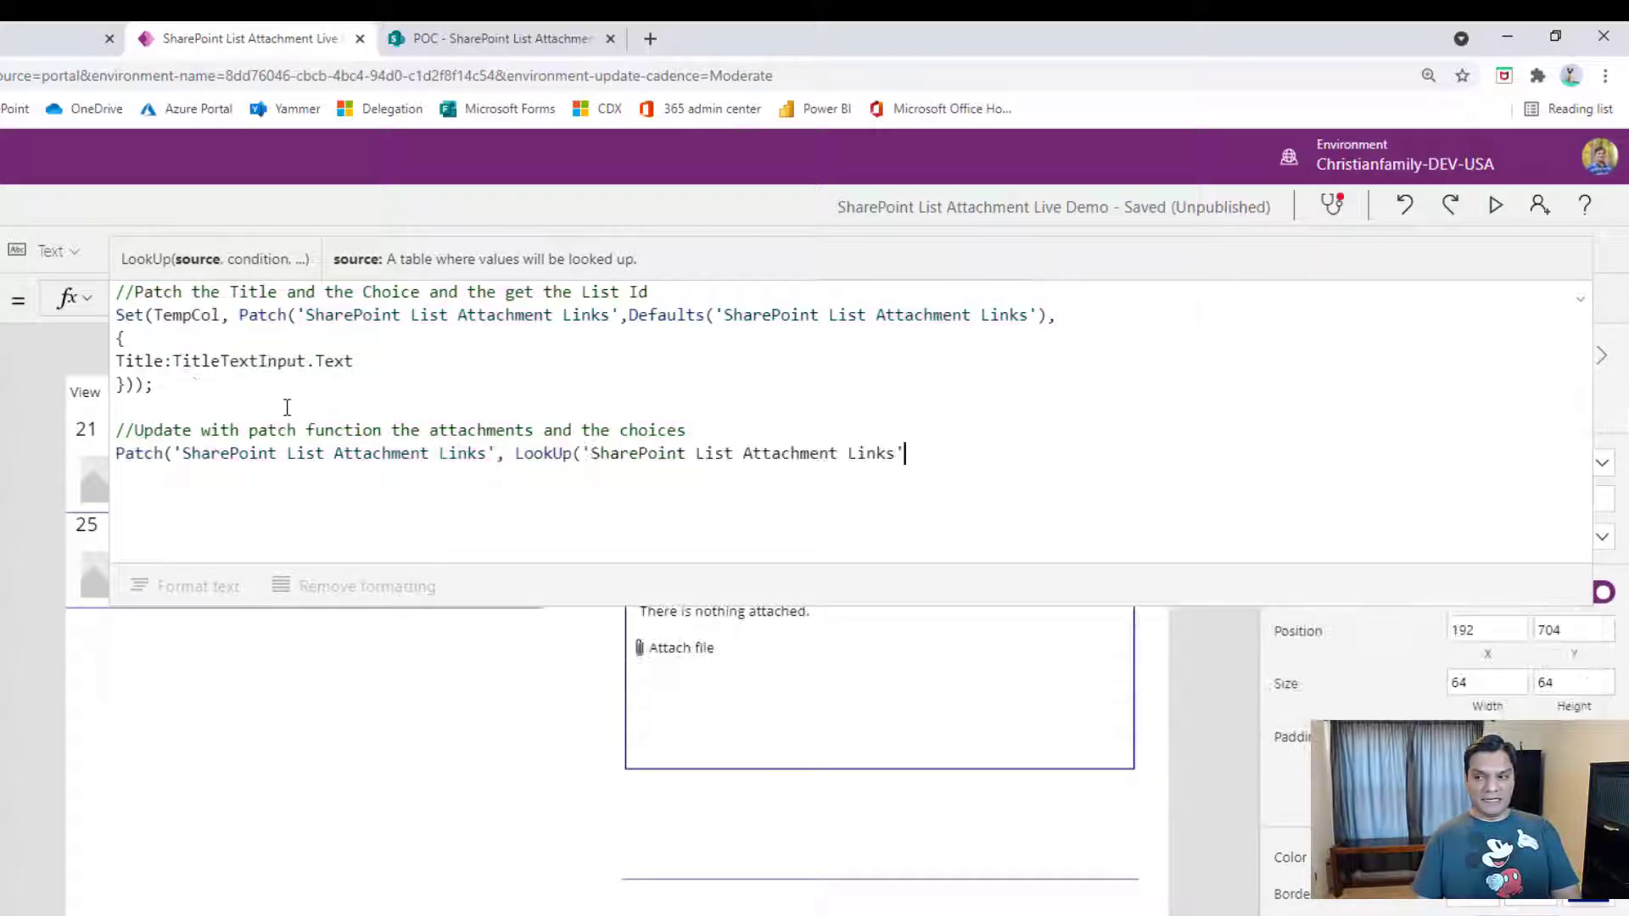
Give the LookUp the condition ID=TempCol.ID.
text(,)
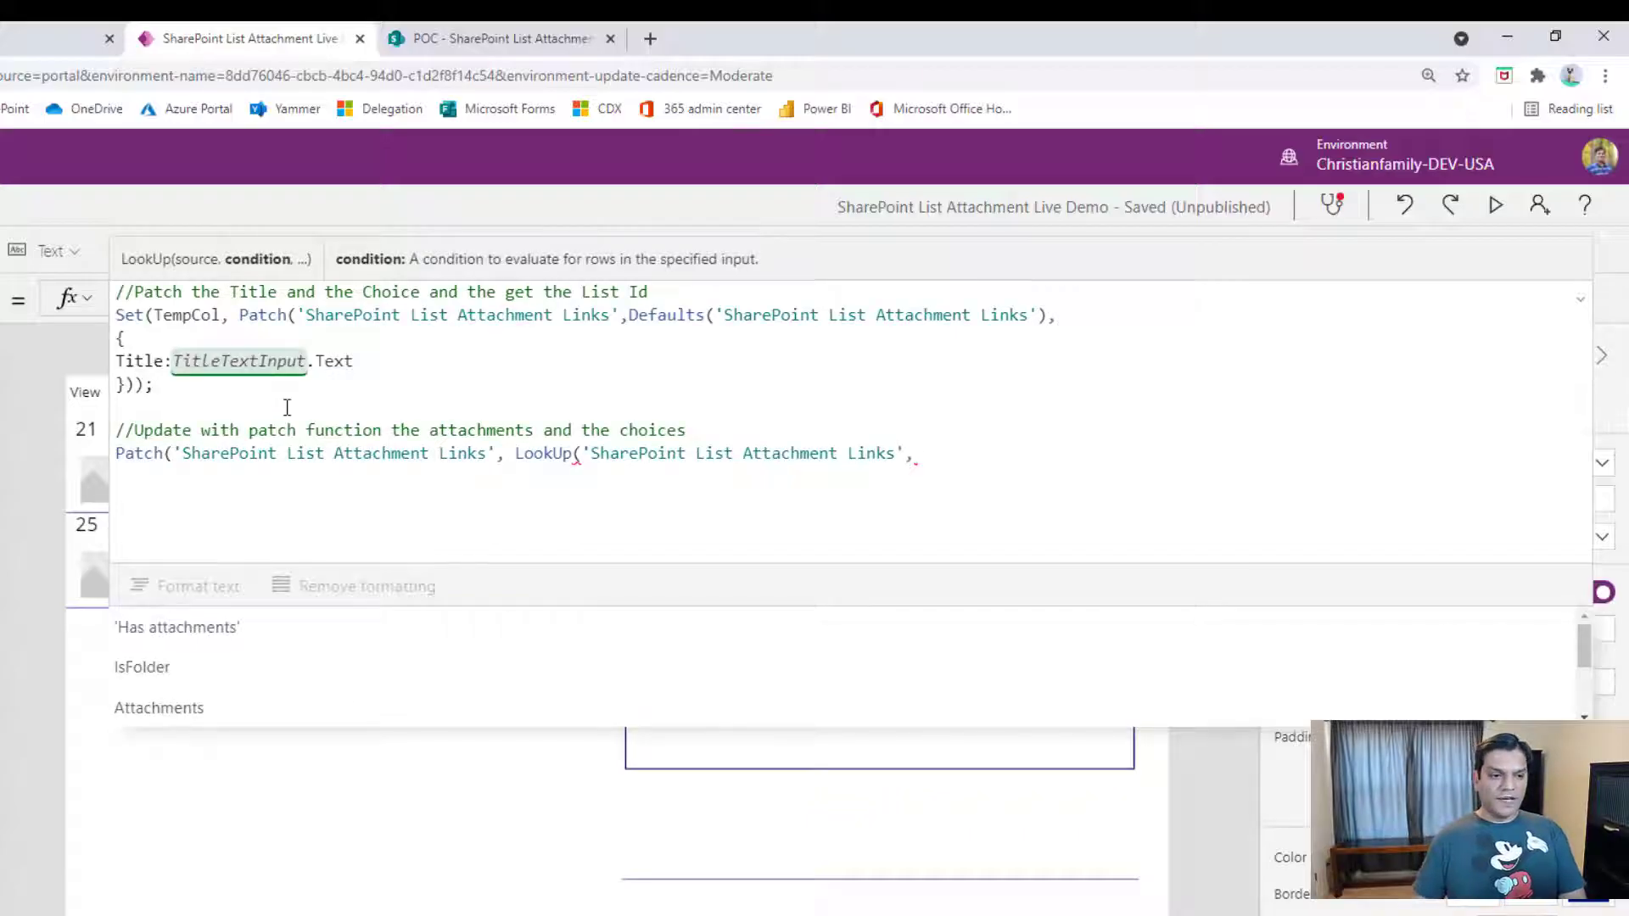
text(id)
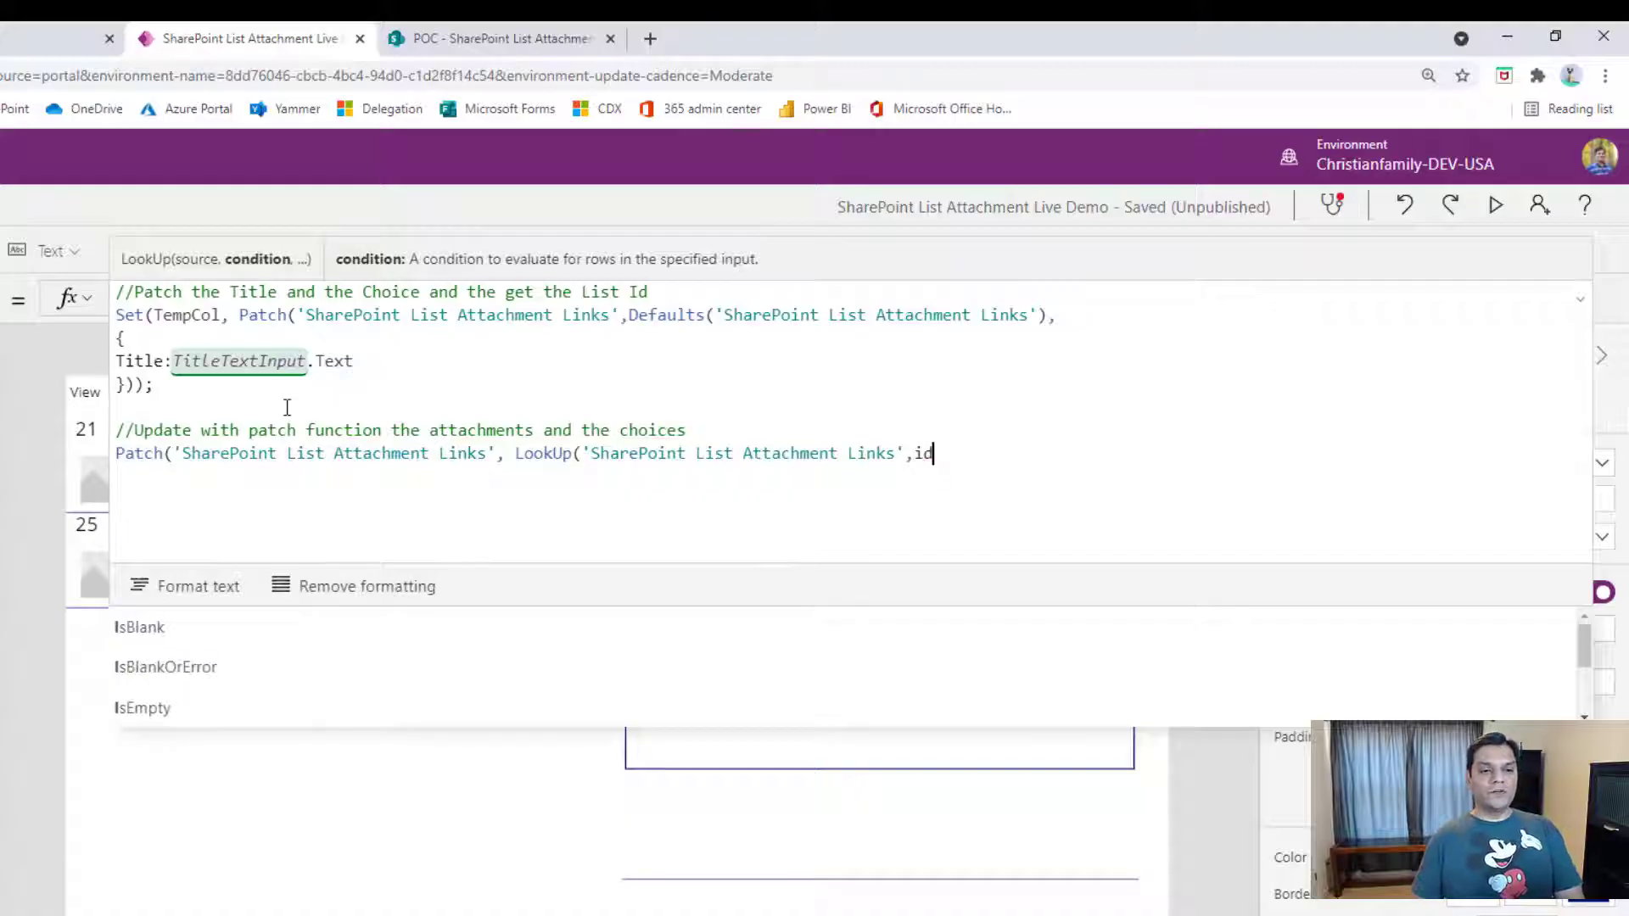
key(Tab)
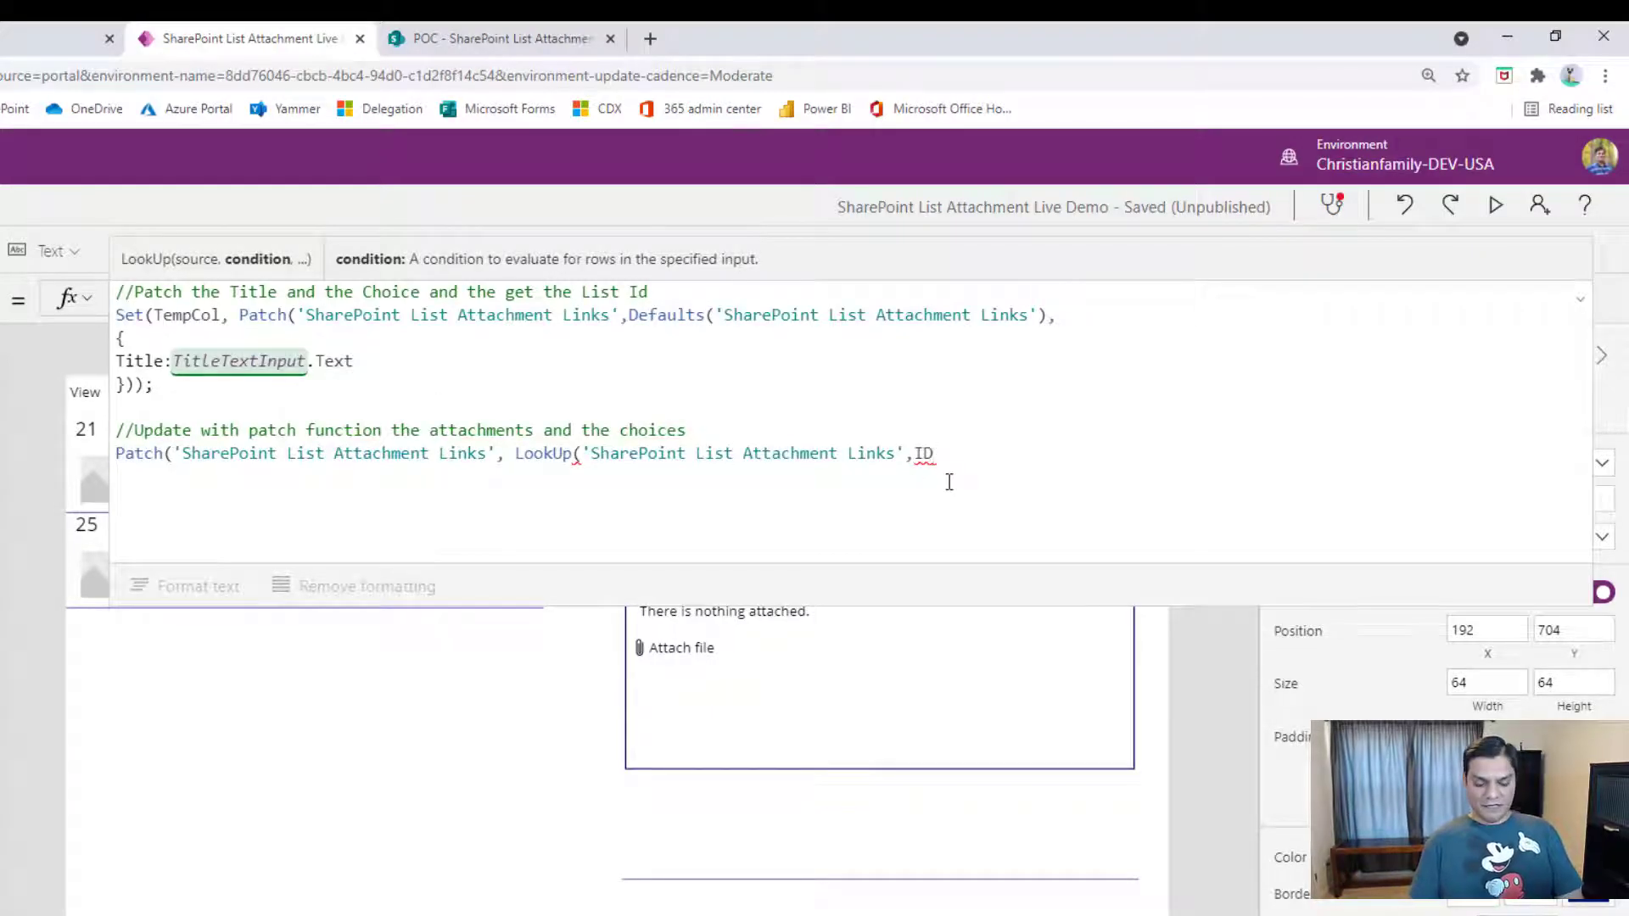
text(=tec)
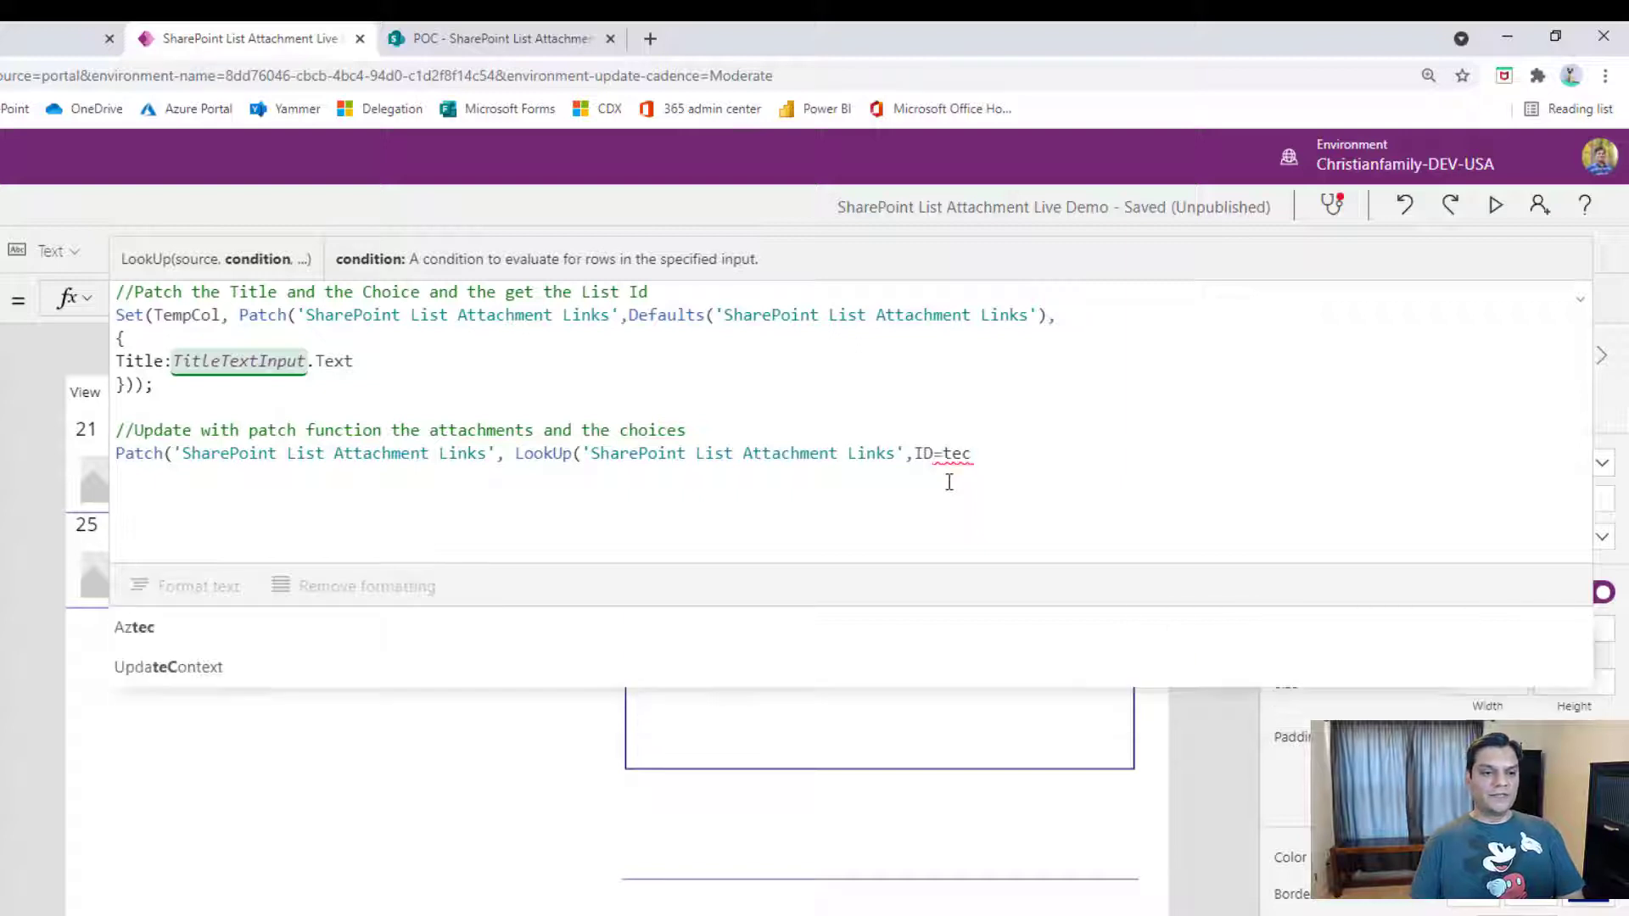
key(BackSpace)
text(m)
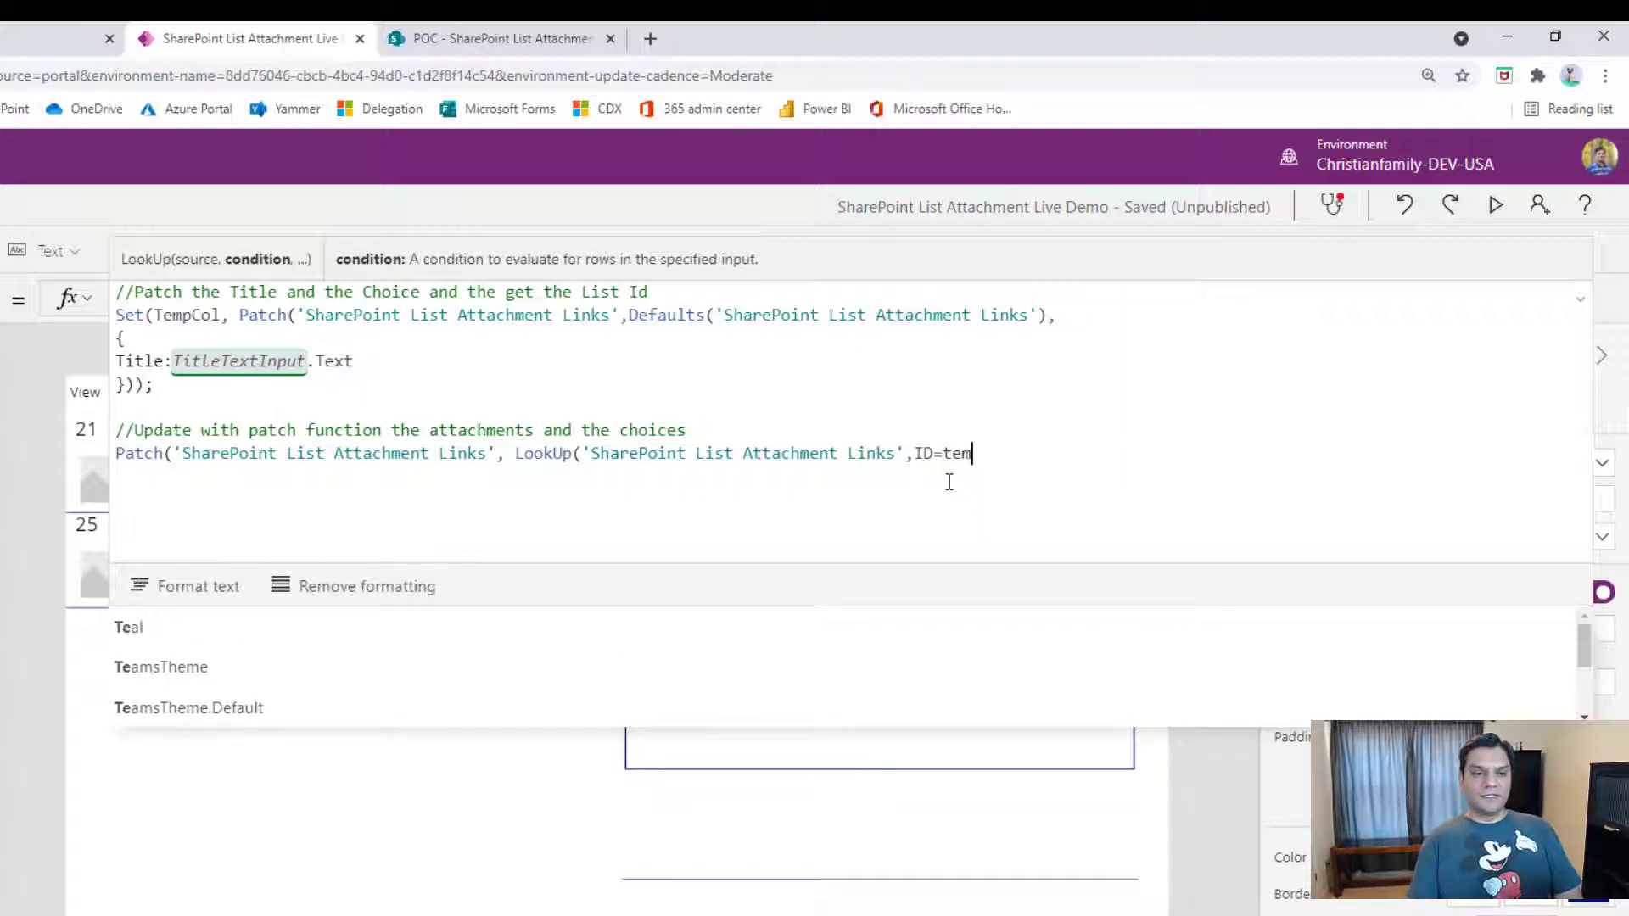
key(Down)
key(Down)
key(Return)
text(.)
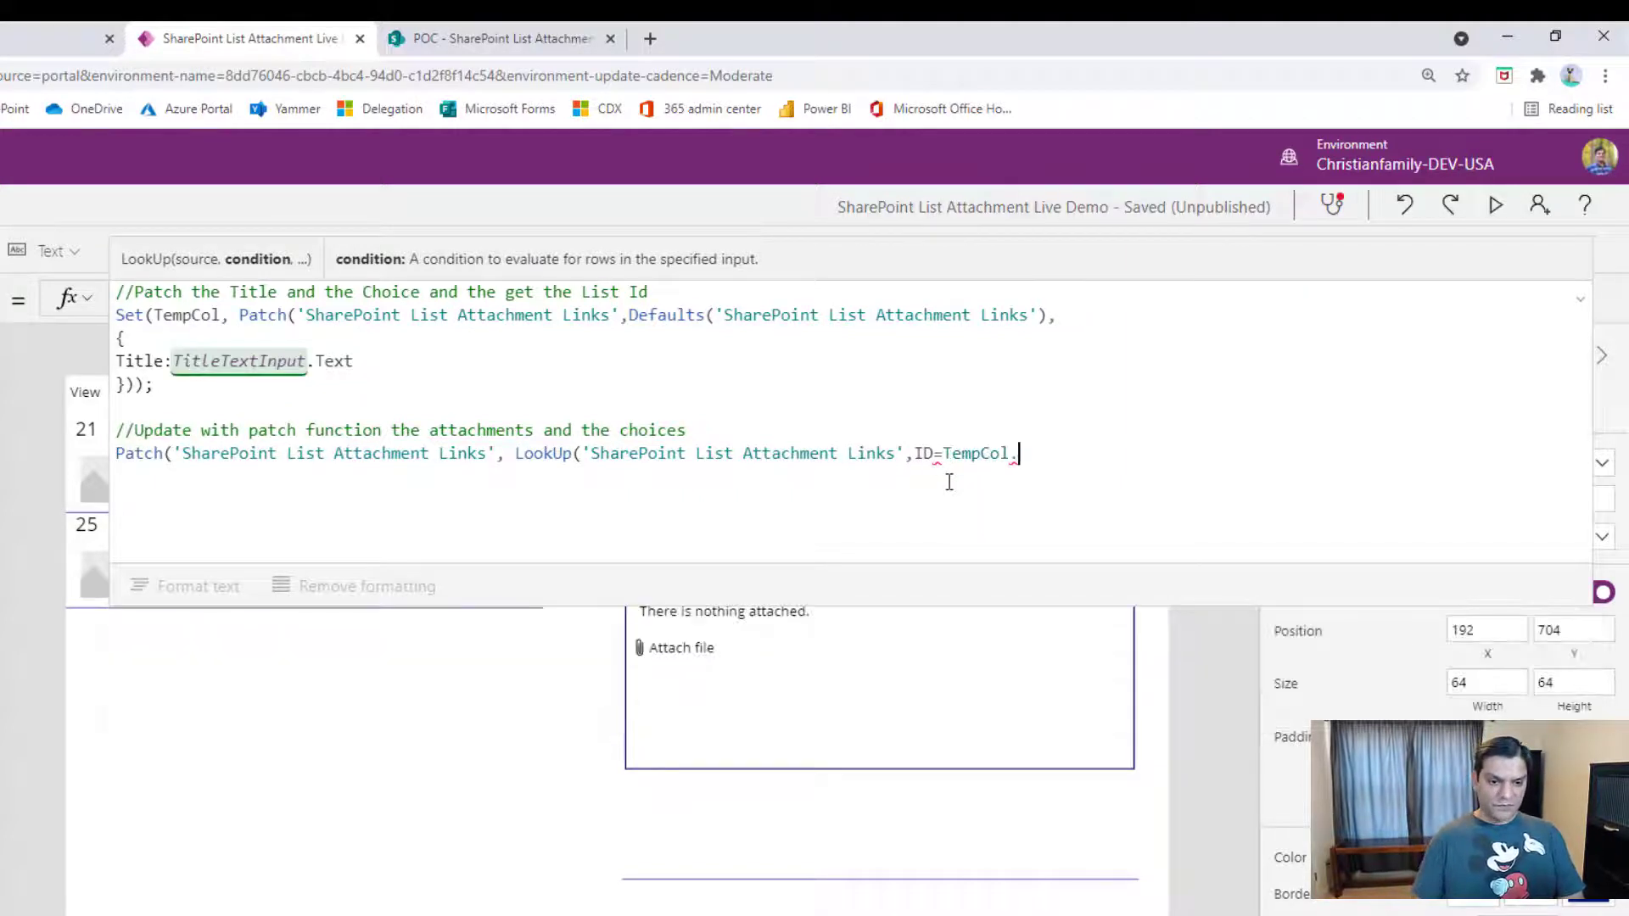
text(ID)
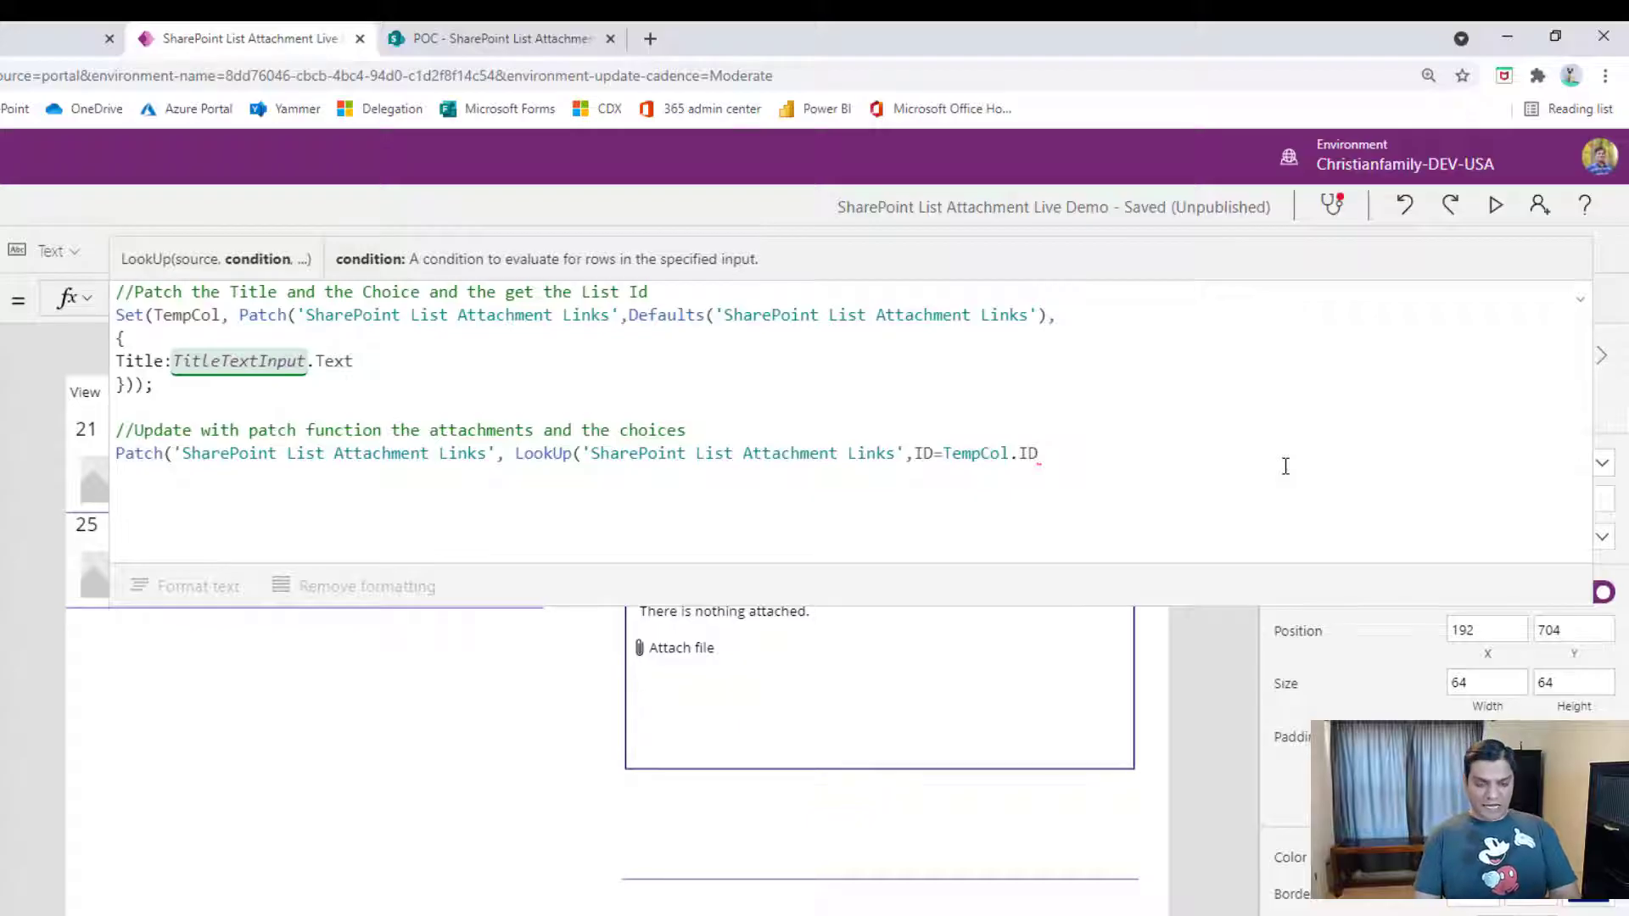
Add a comma after TempCol.ID and an empty pair of curly braces on separate lines for the update record.
text(,)
key(shift+Return)
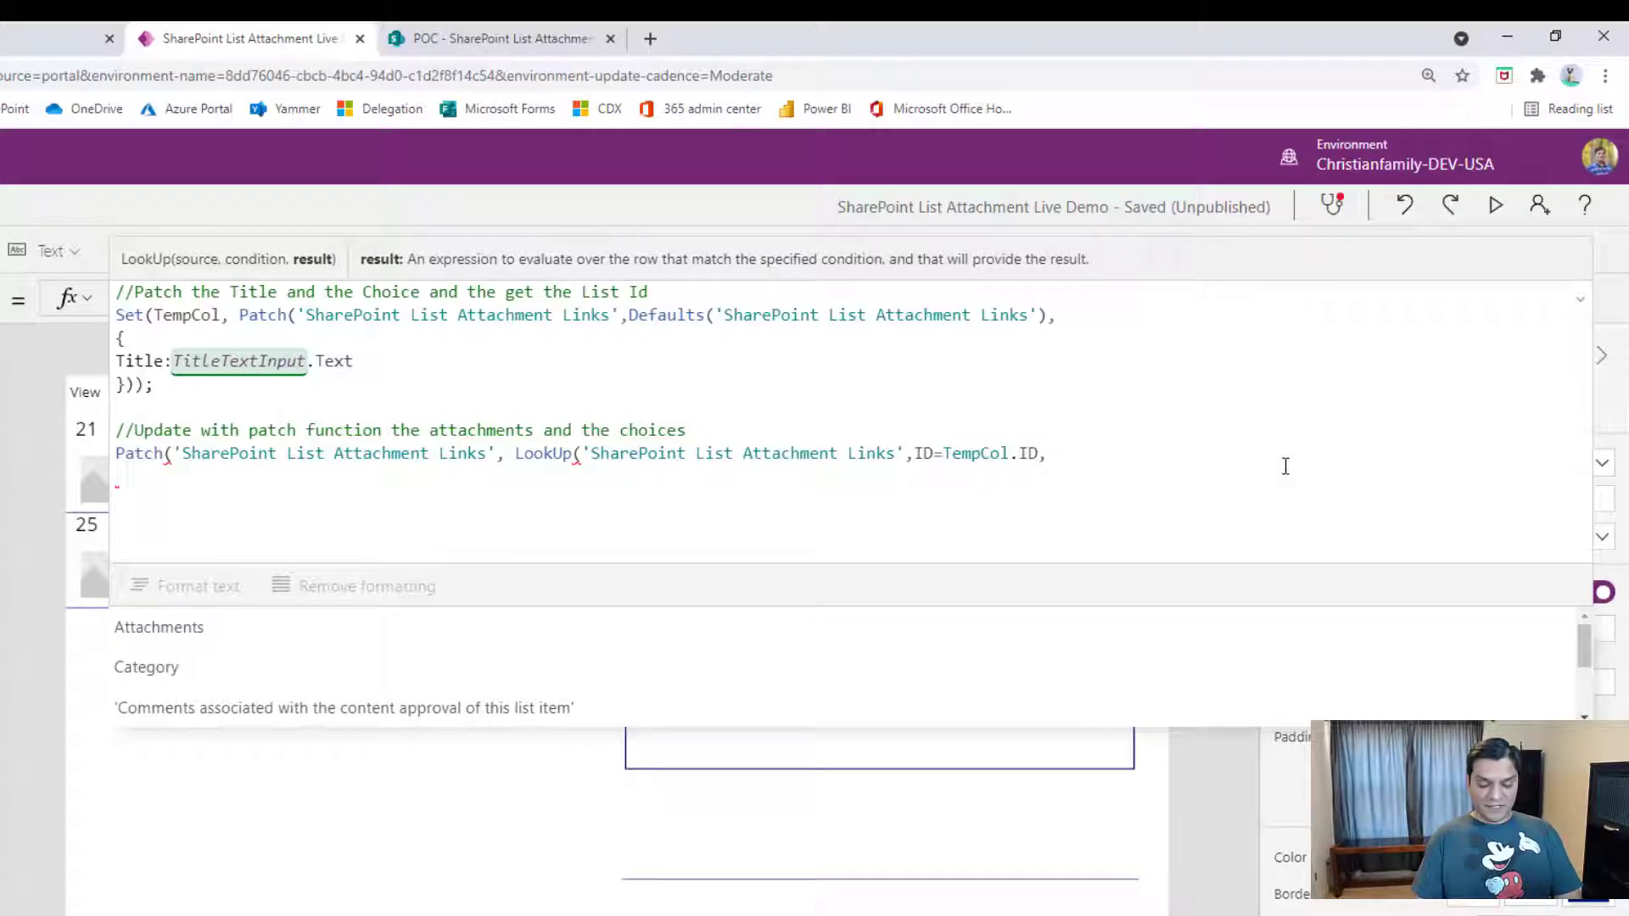
text({)
key(shift+Return)
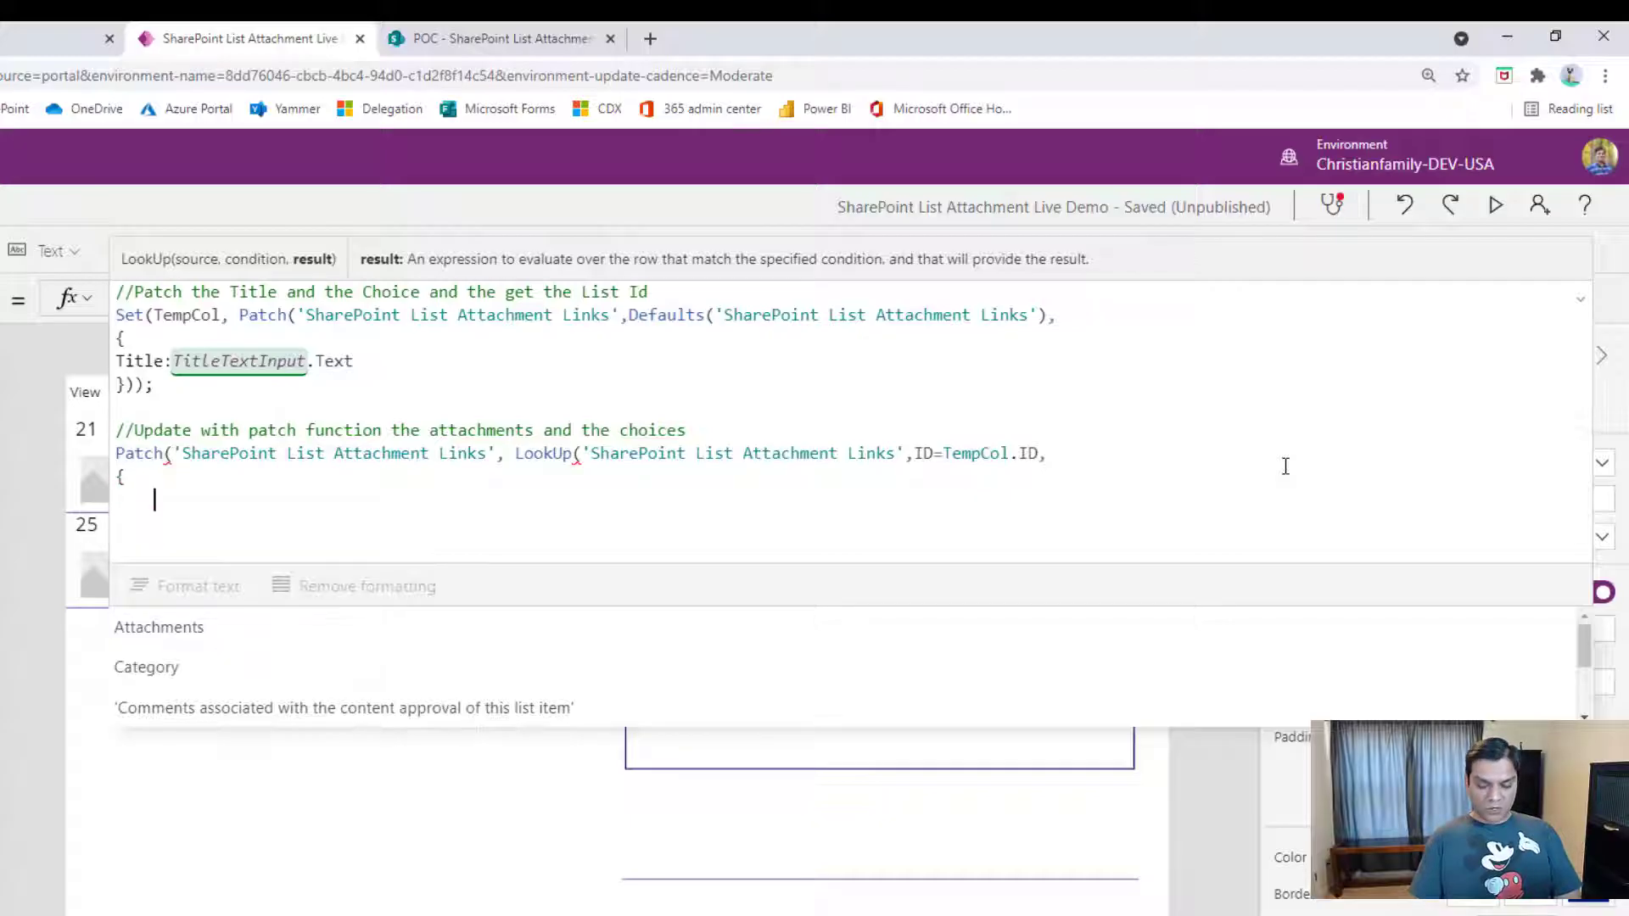
text(})
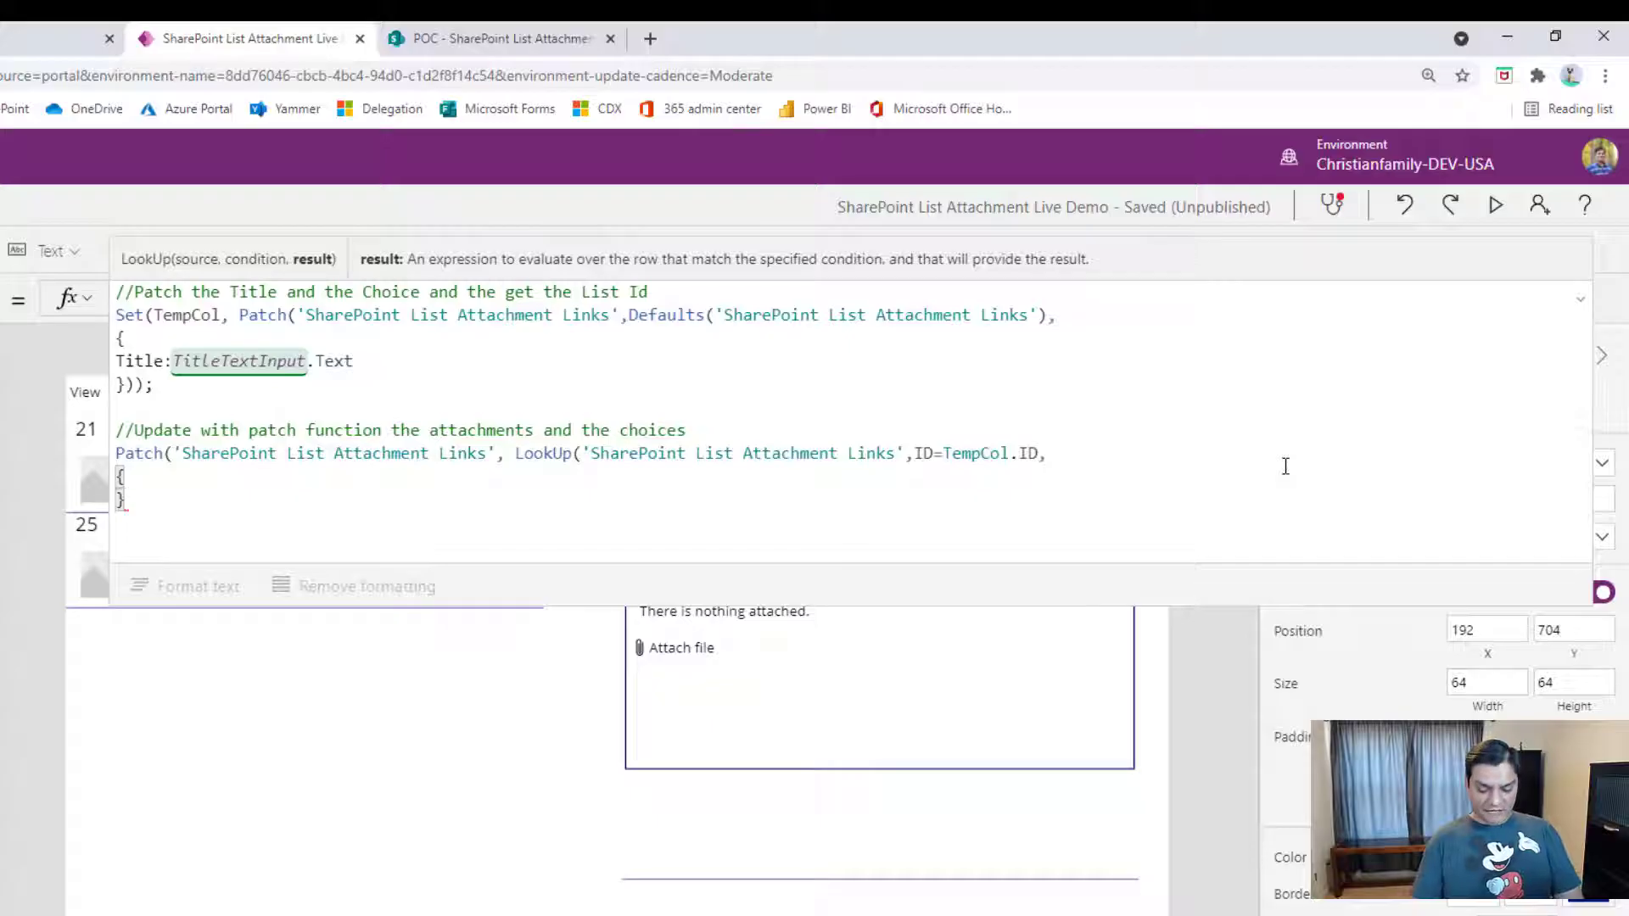
Add Form.Updates as the last argument of the second Patch, after the empty record, and close the call with a parenthesis and semicolon.
text(,)
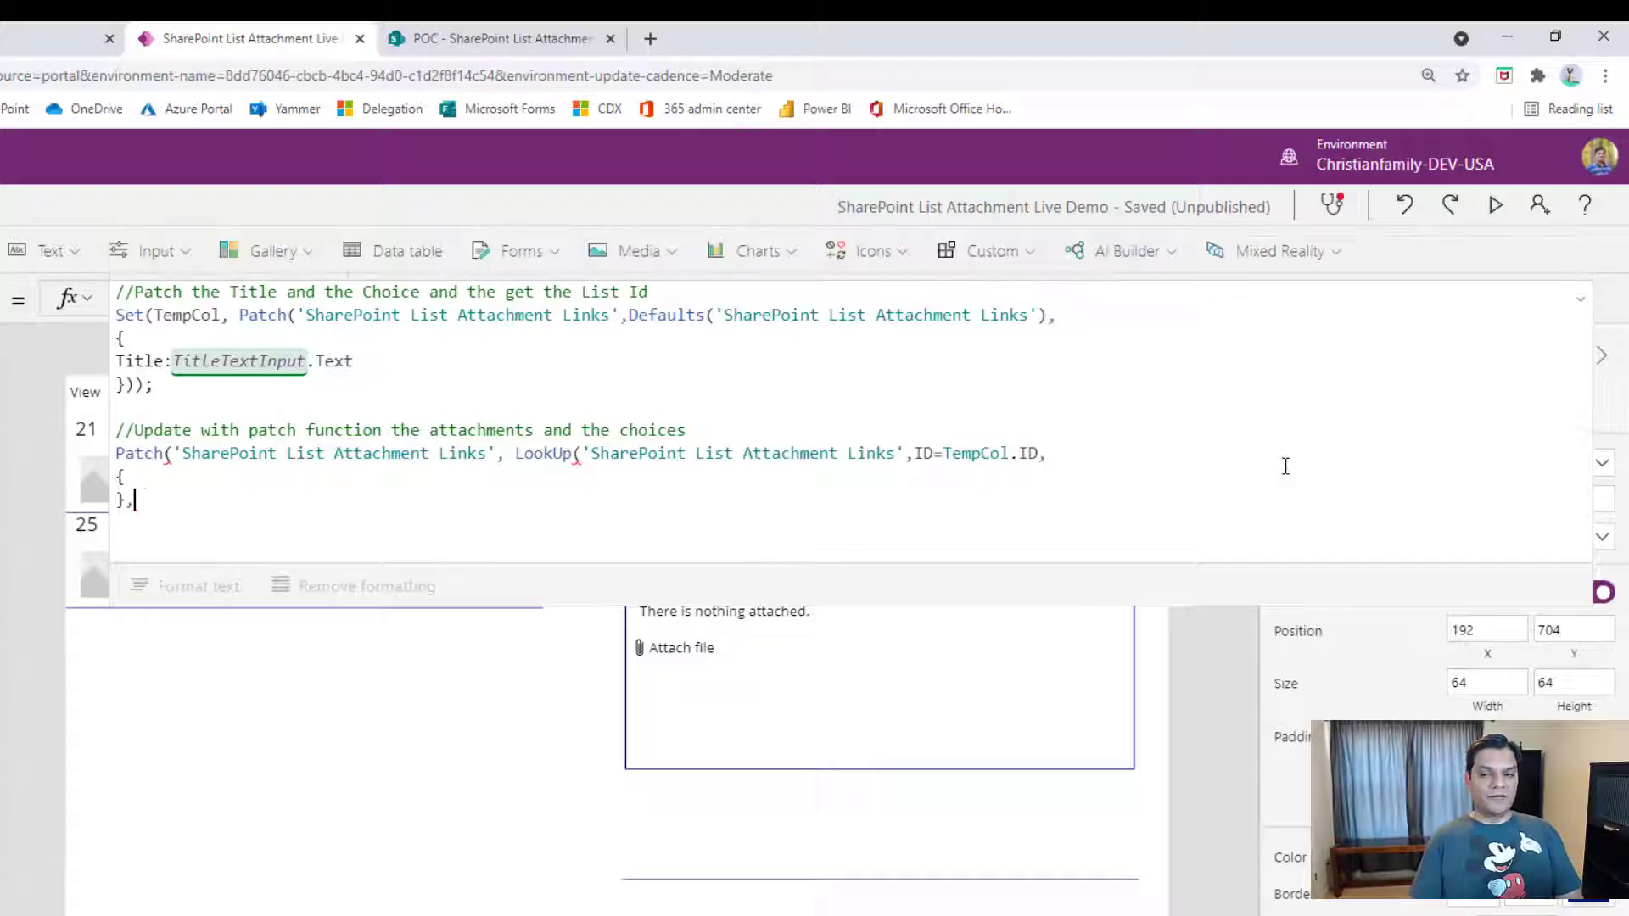
text(Form)
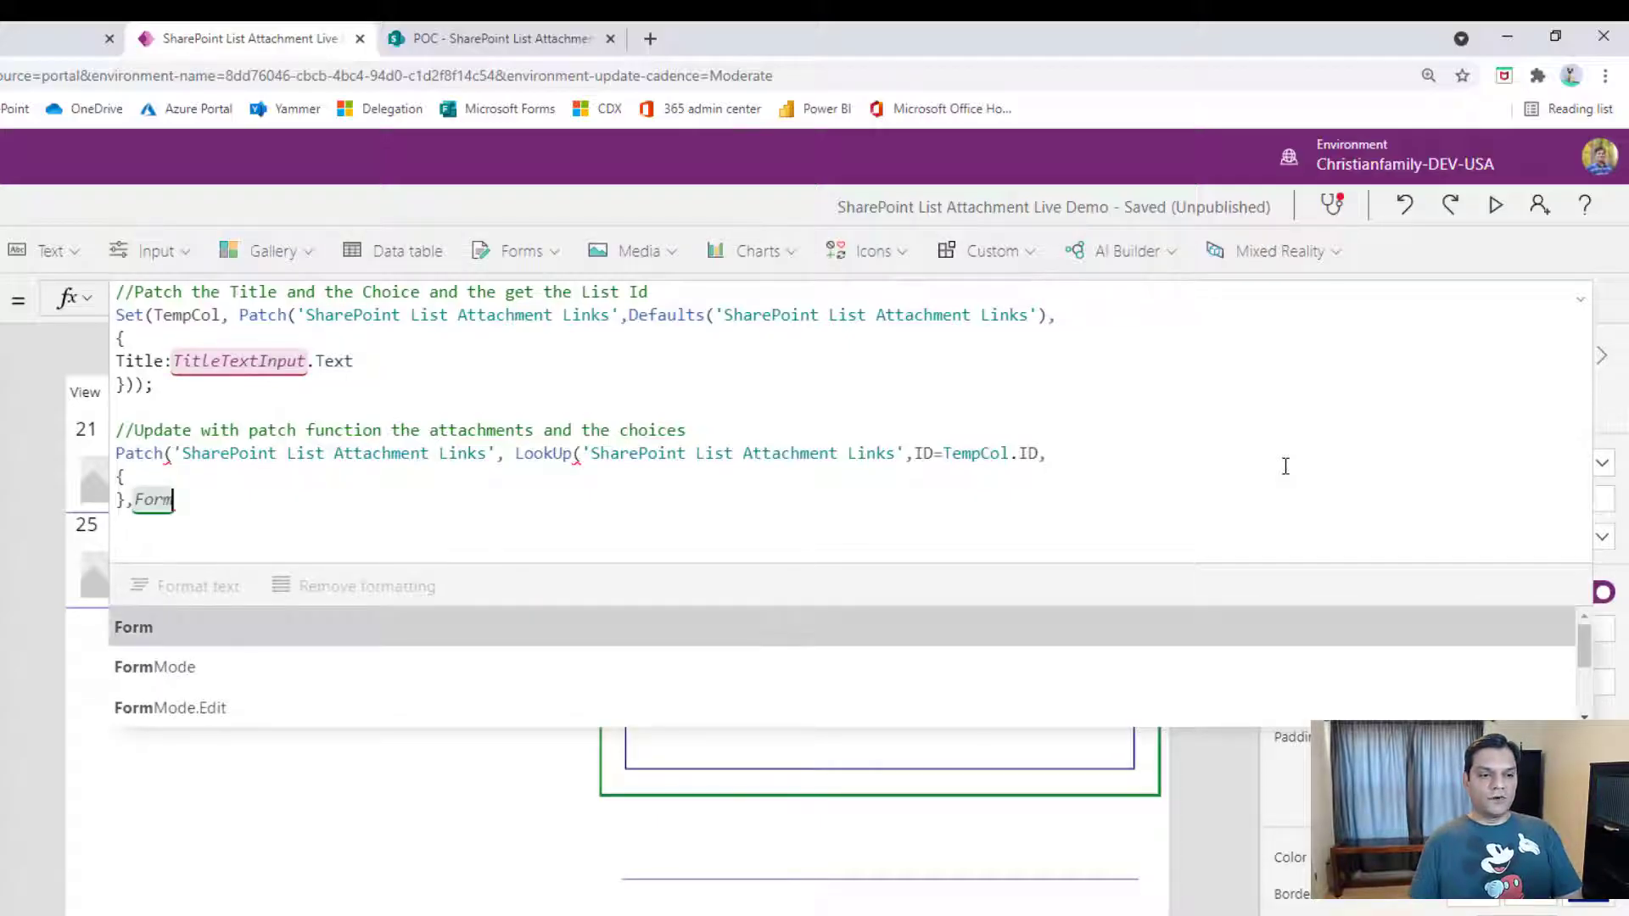
text(.up)
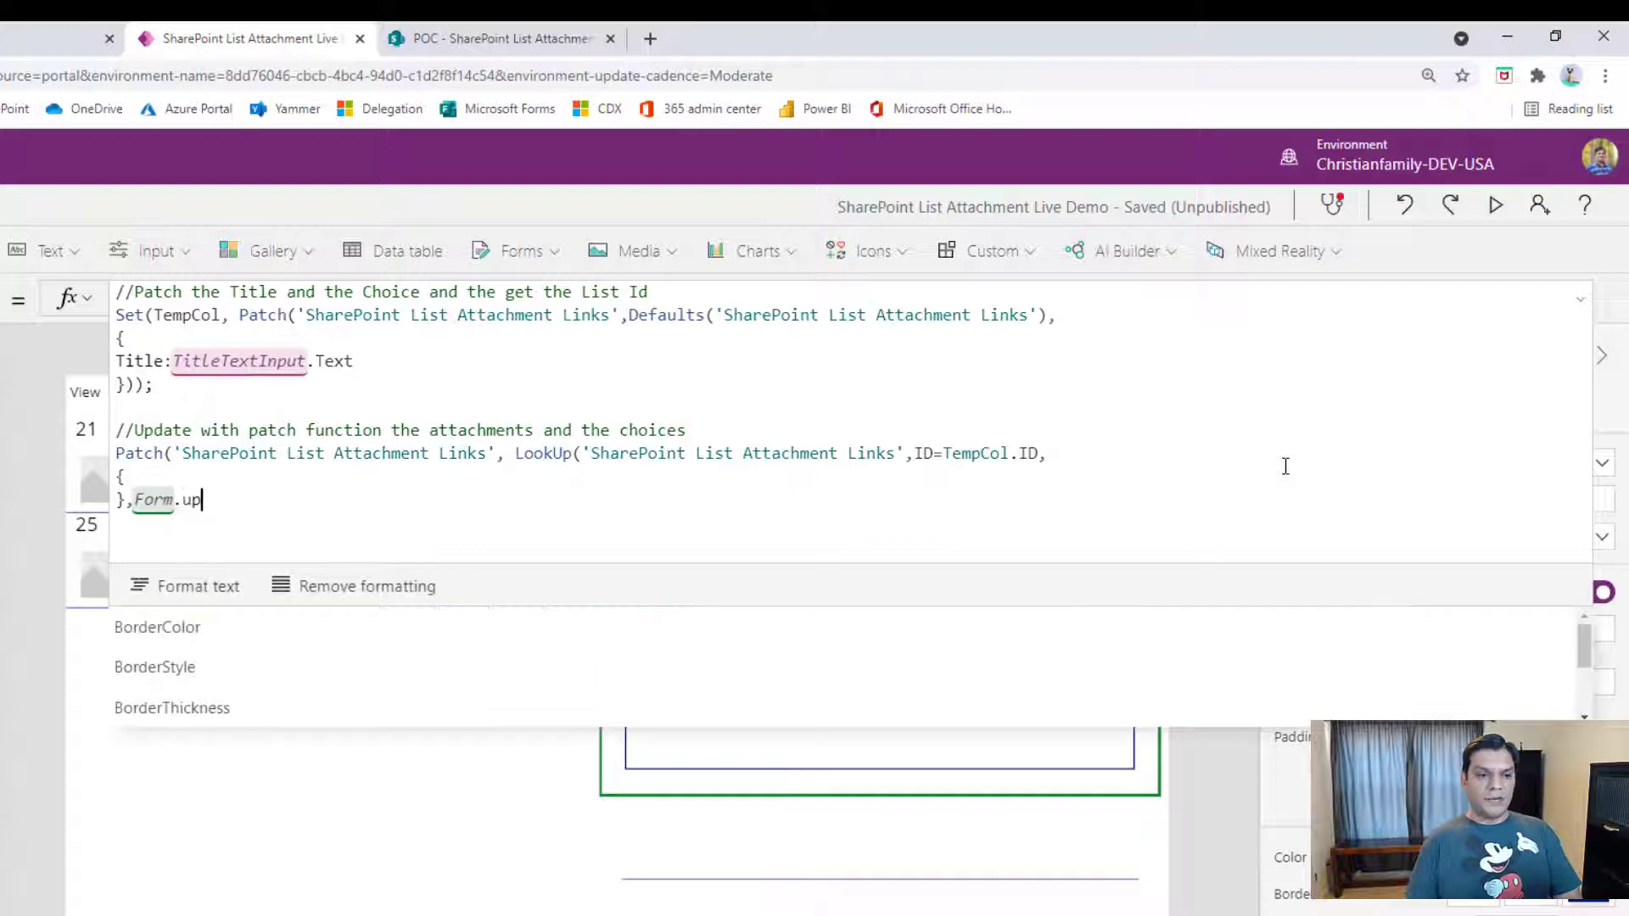
text(dates)
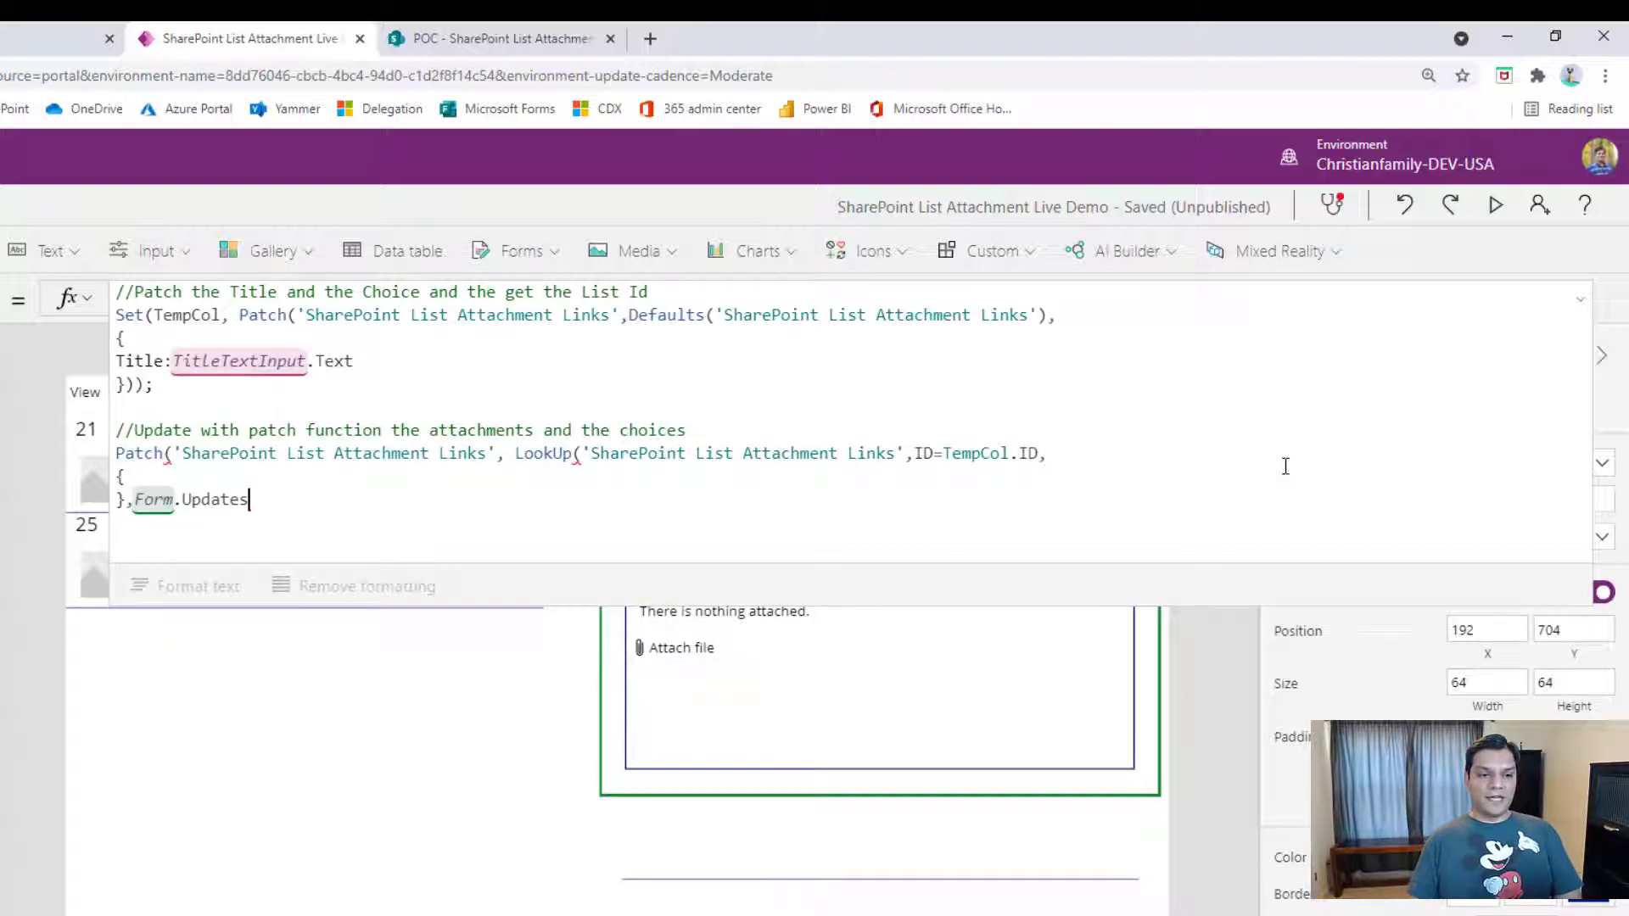
text();)
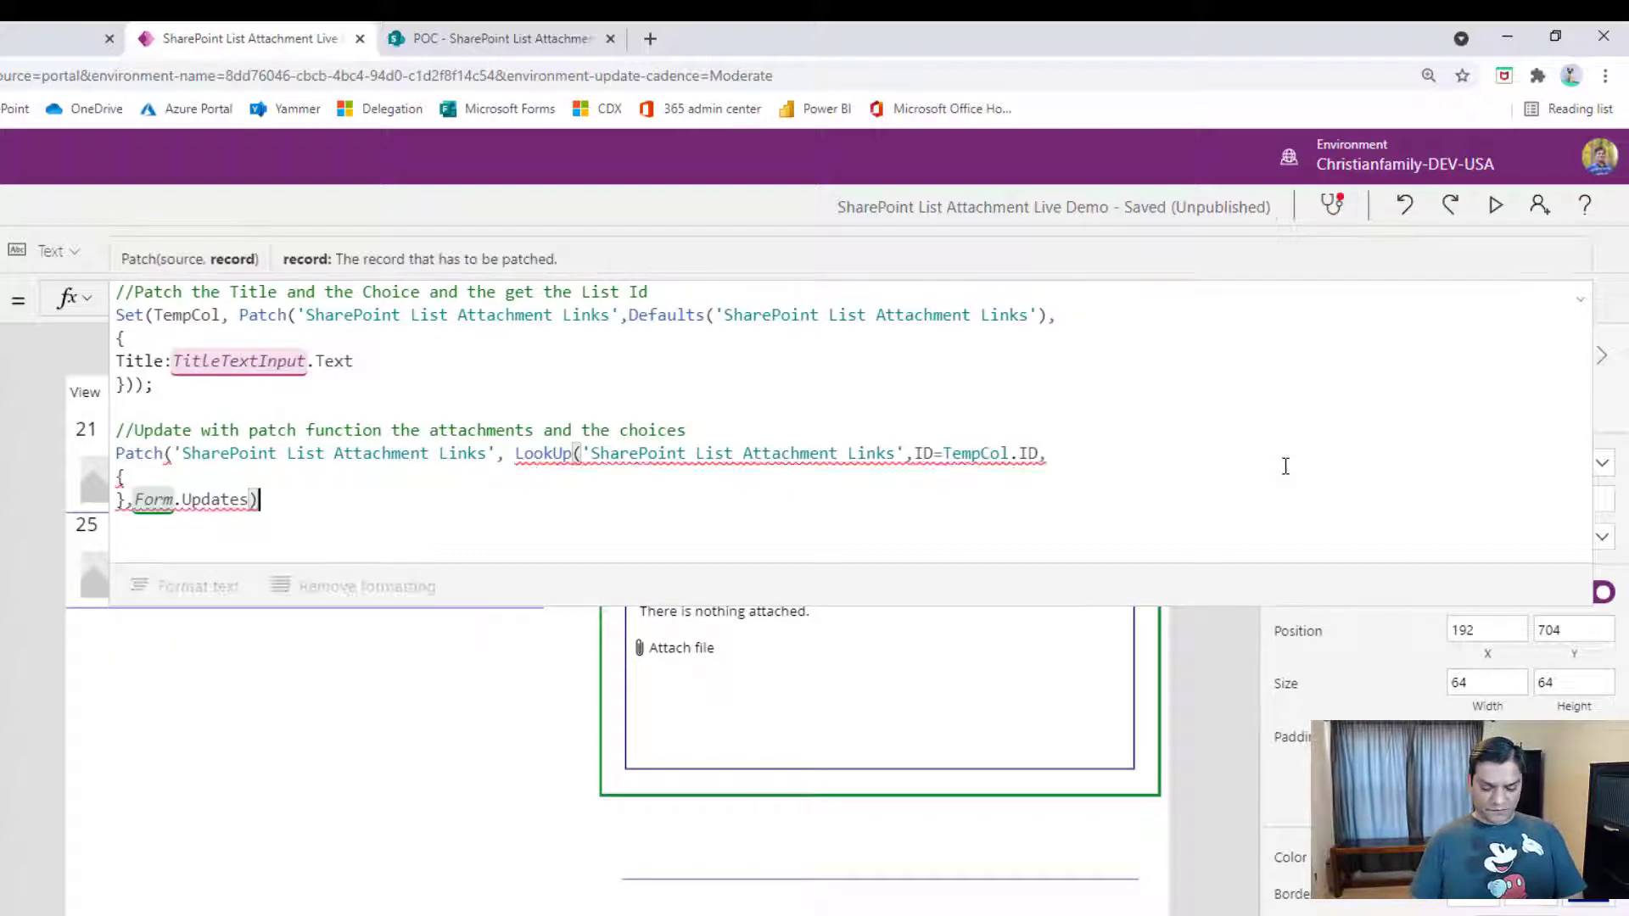
Close the LookUp call with a parenthesis right after TempCol.ID, before the comma.
mouse_move(876, 452)
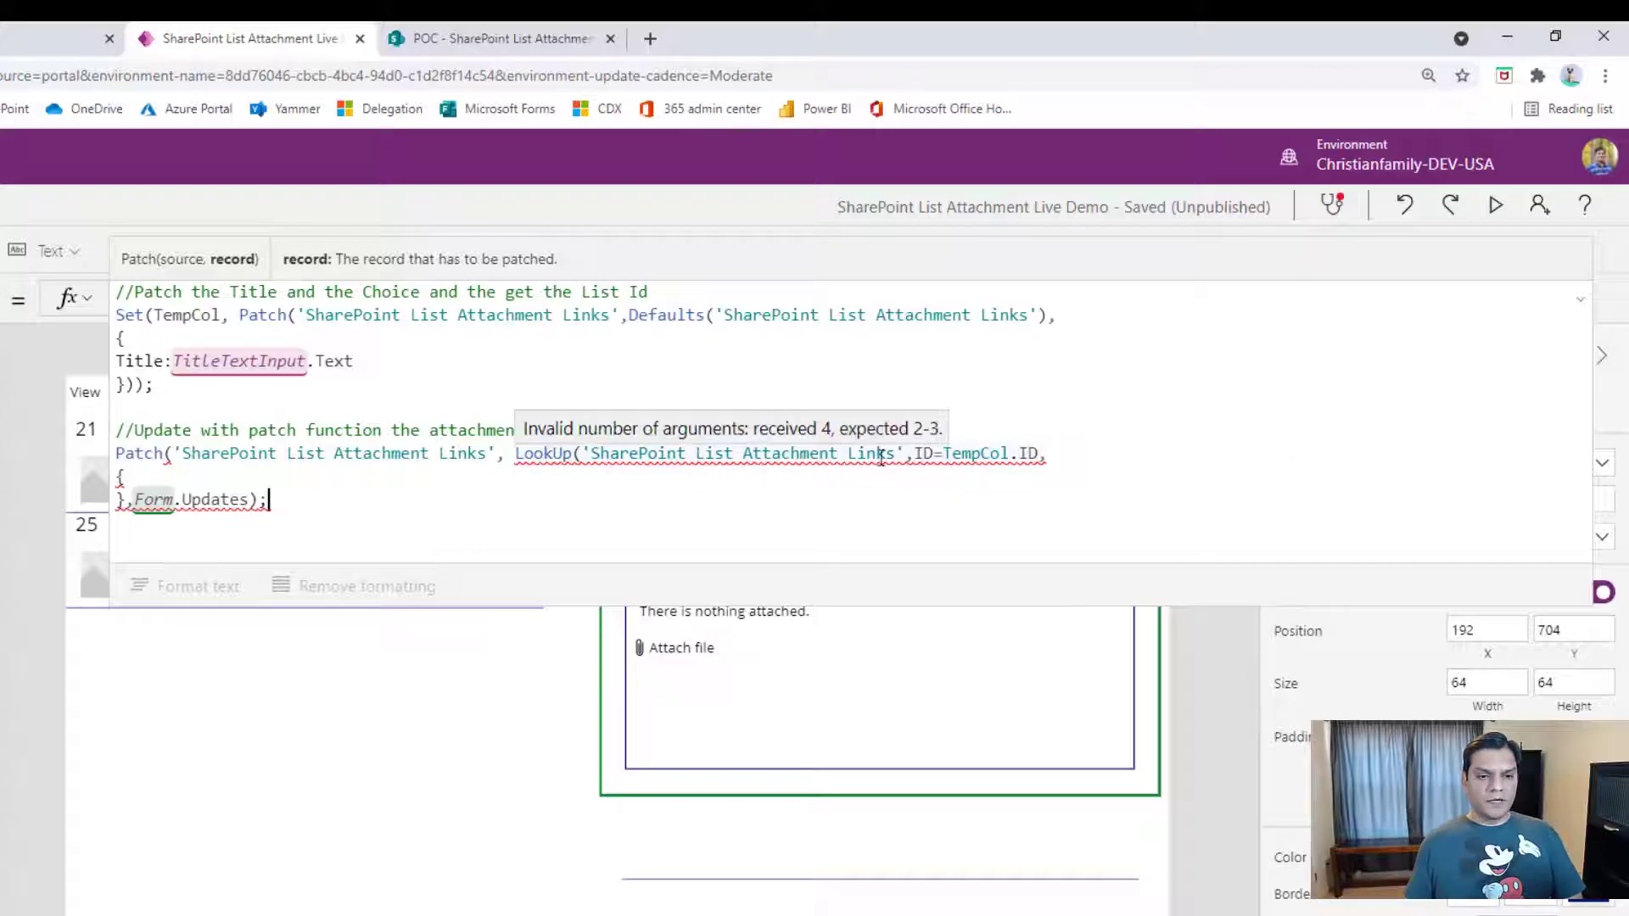
click(1051, 456)
key(Left)
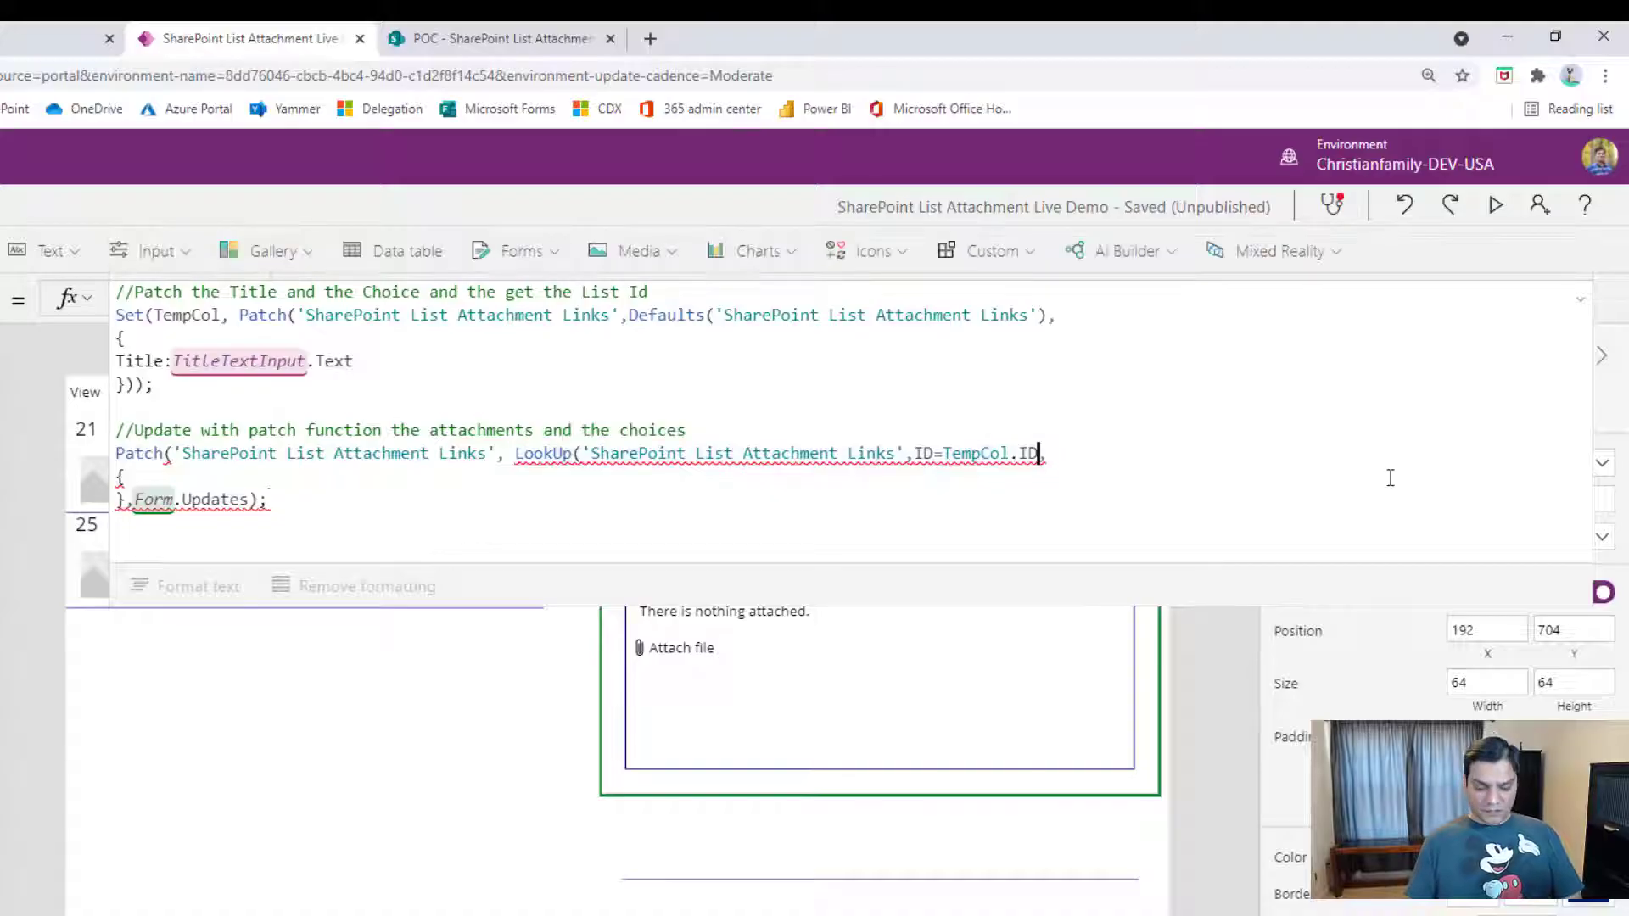
text())
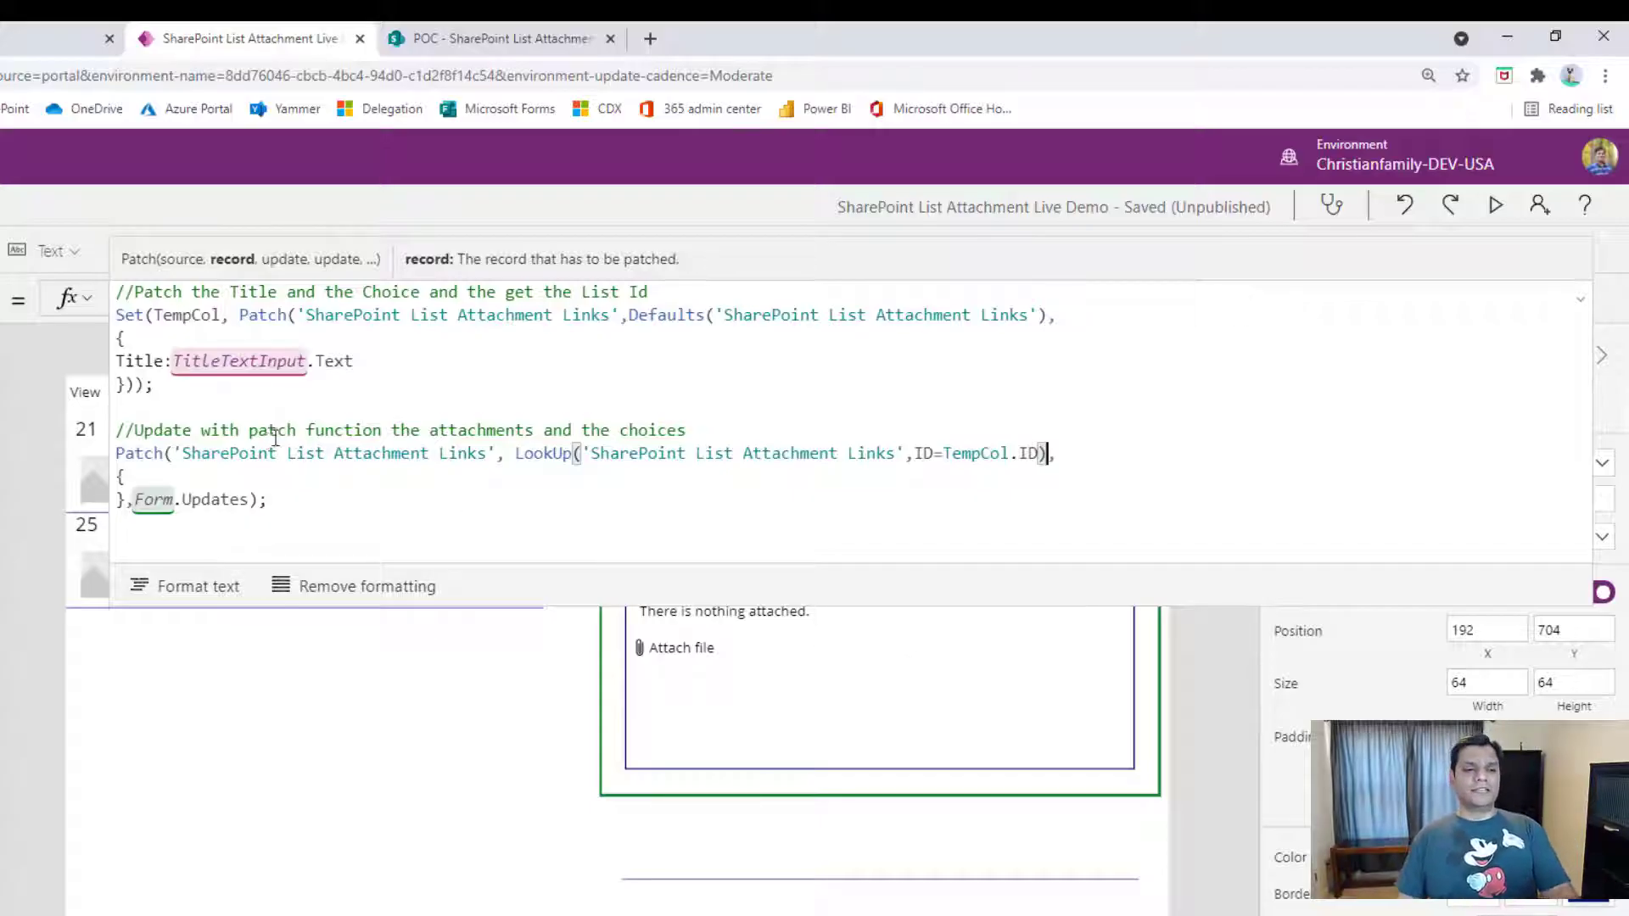
Add the comment "//Set Forms to view mode" below the second Patch, separated by a blank line.
click(503, 518)
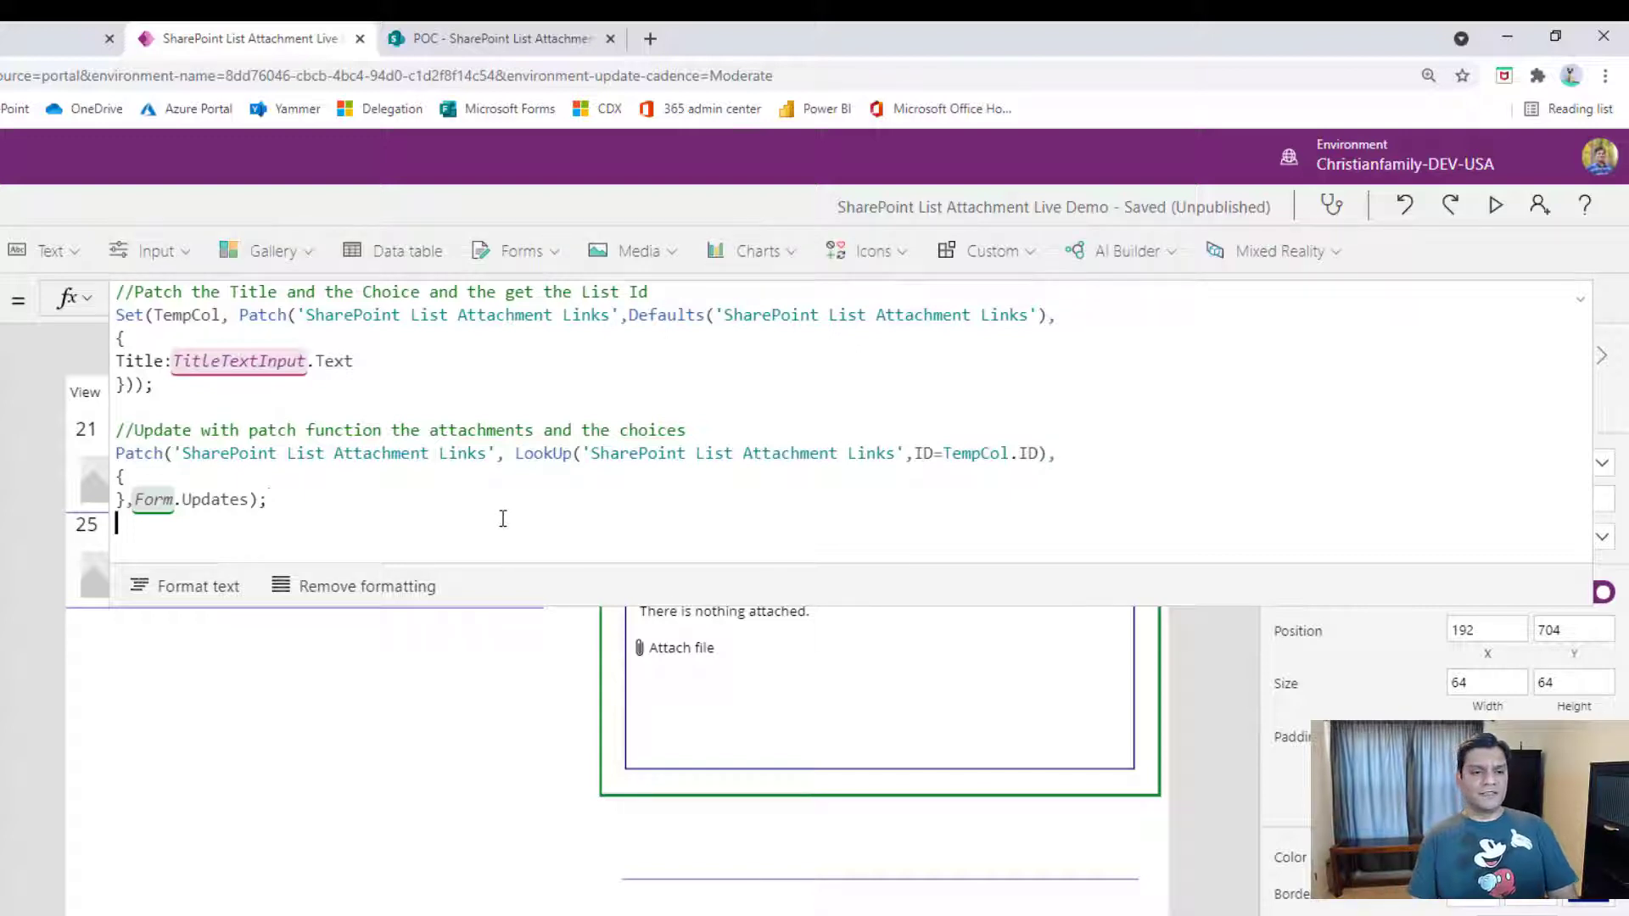
key(Return)
text(//Se)
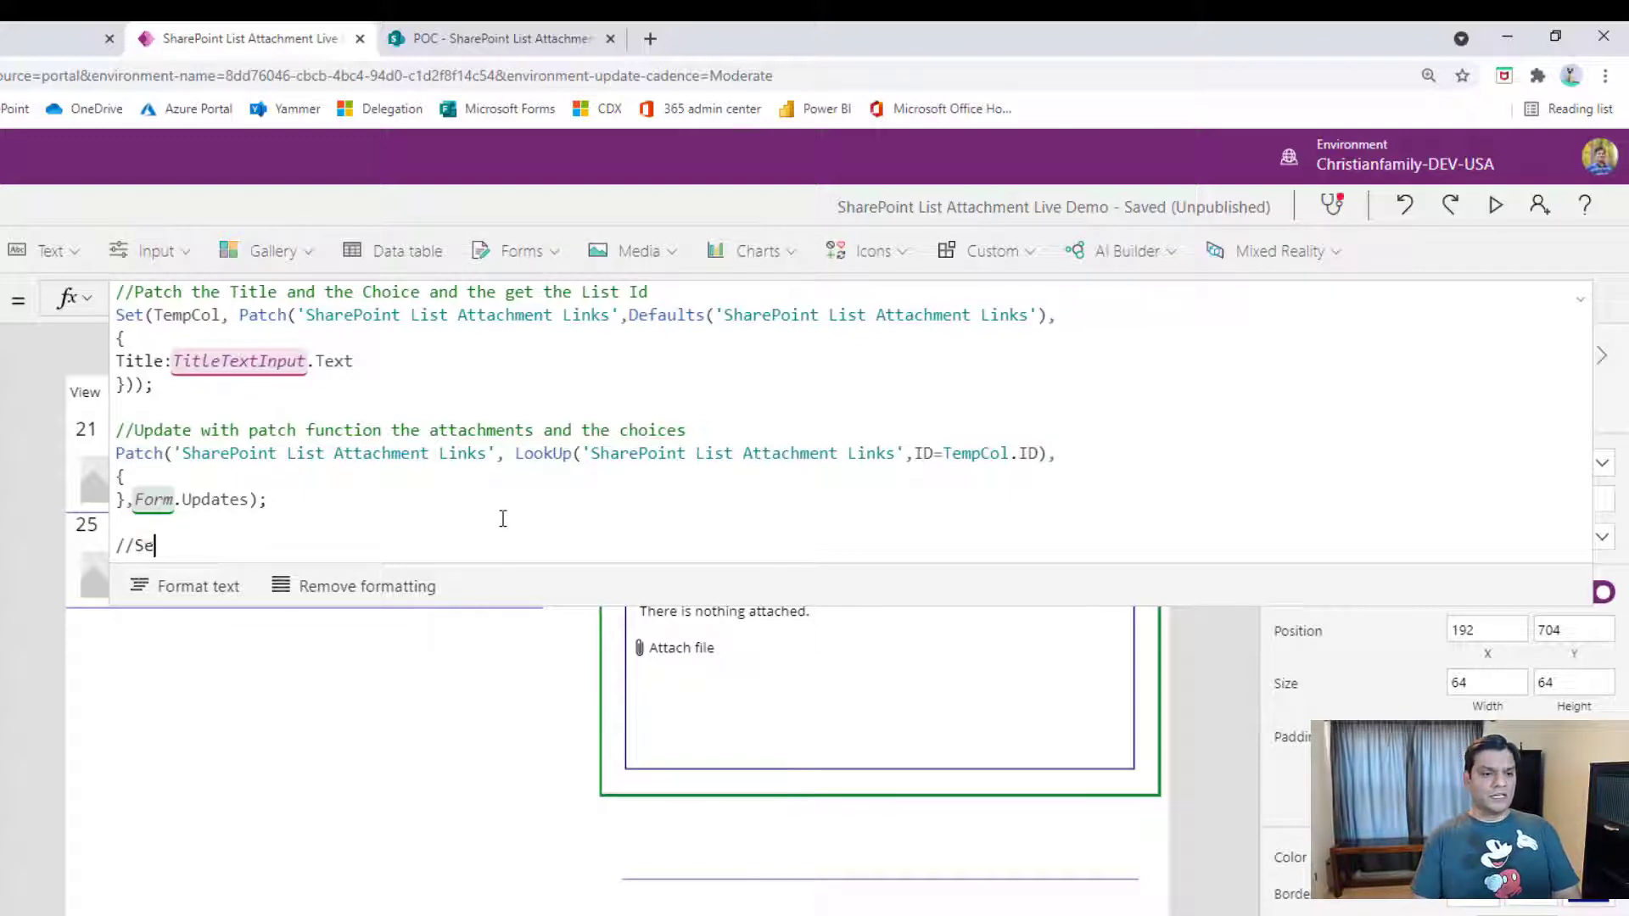
text(t Forms )
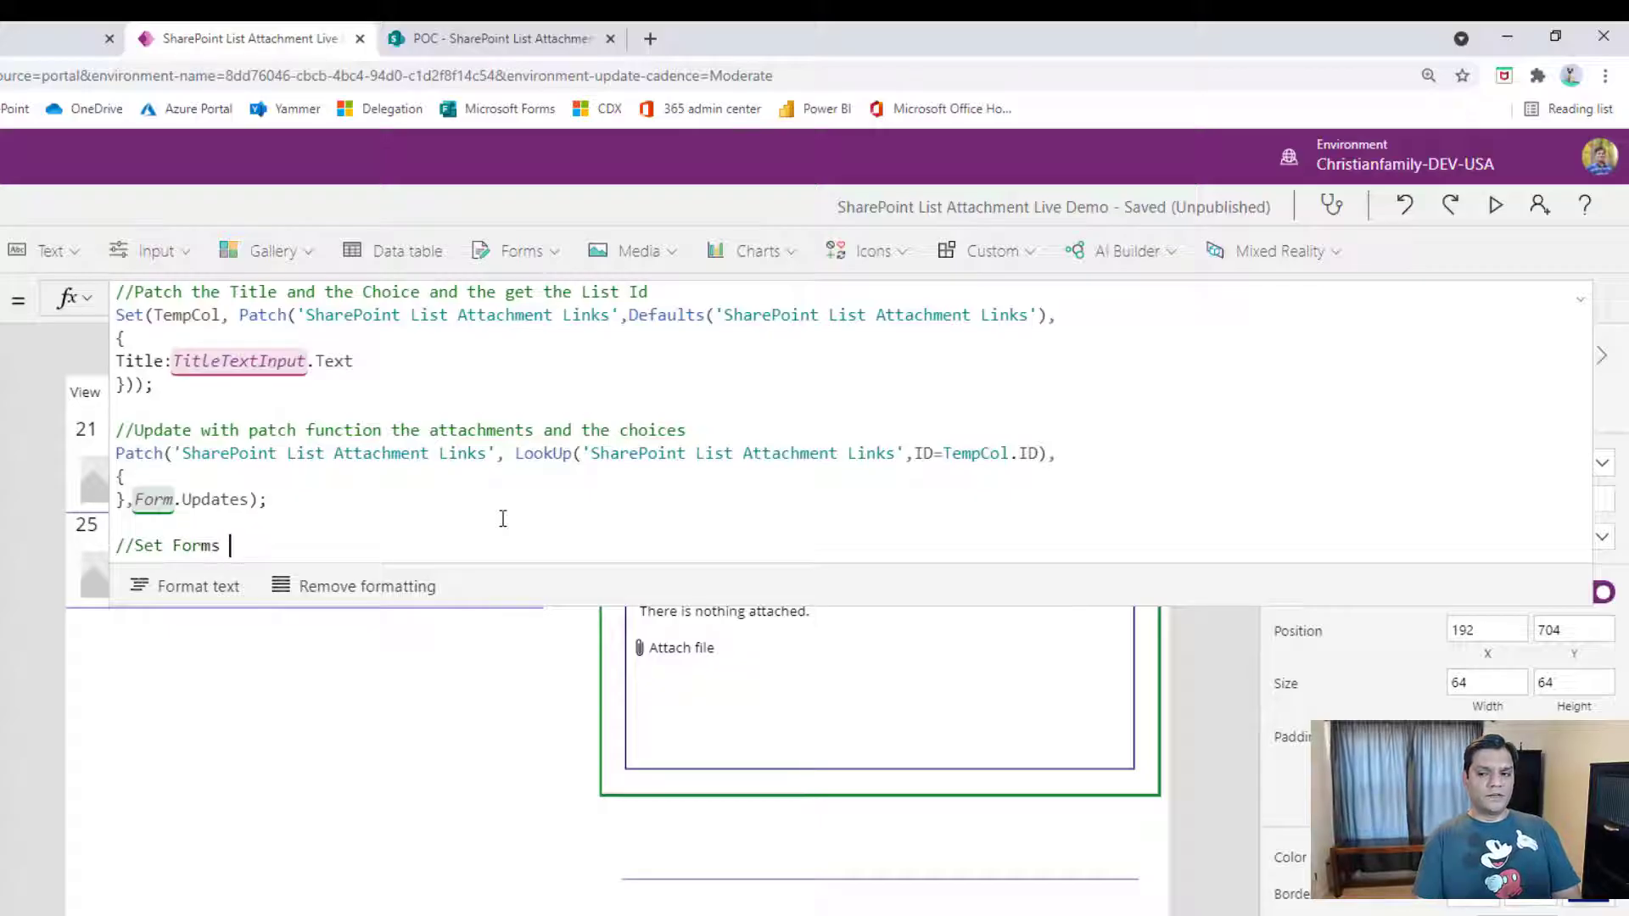
text(to view mode)
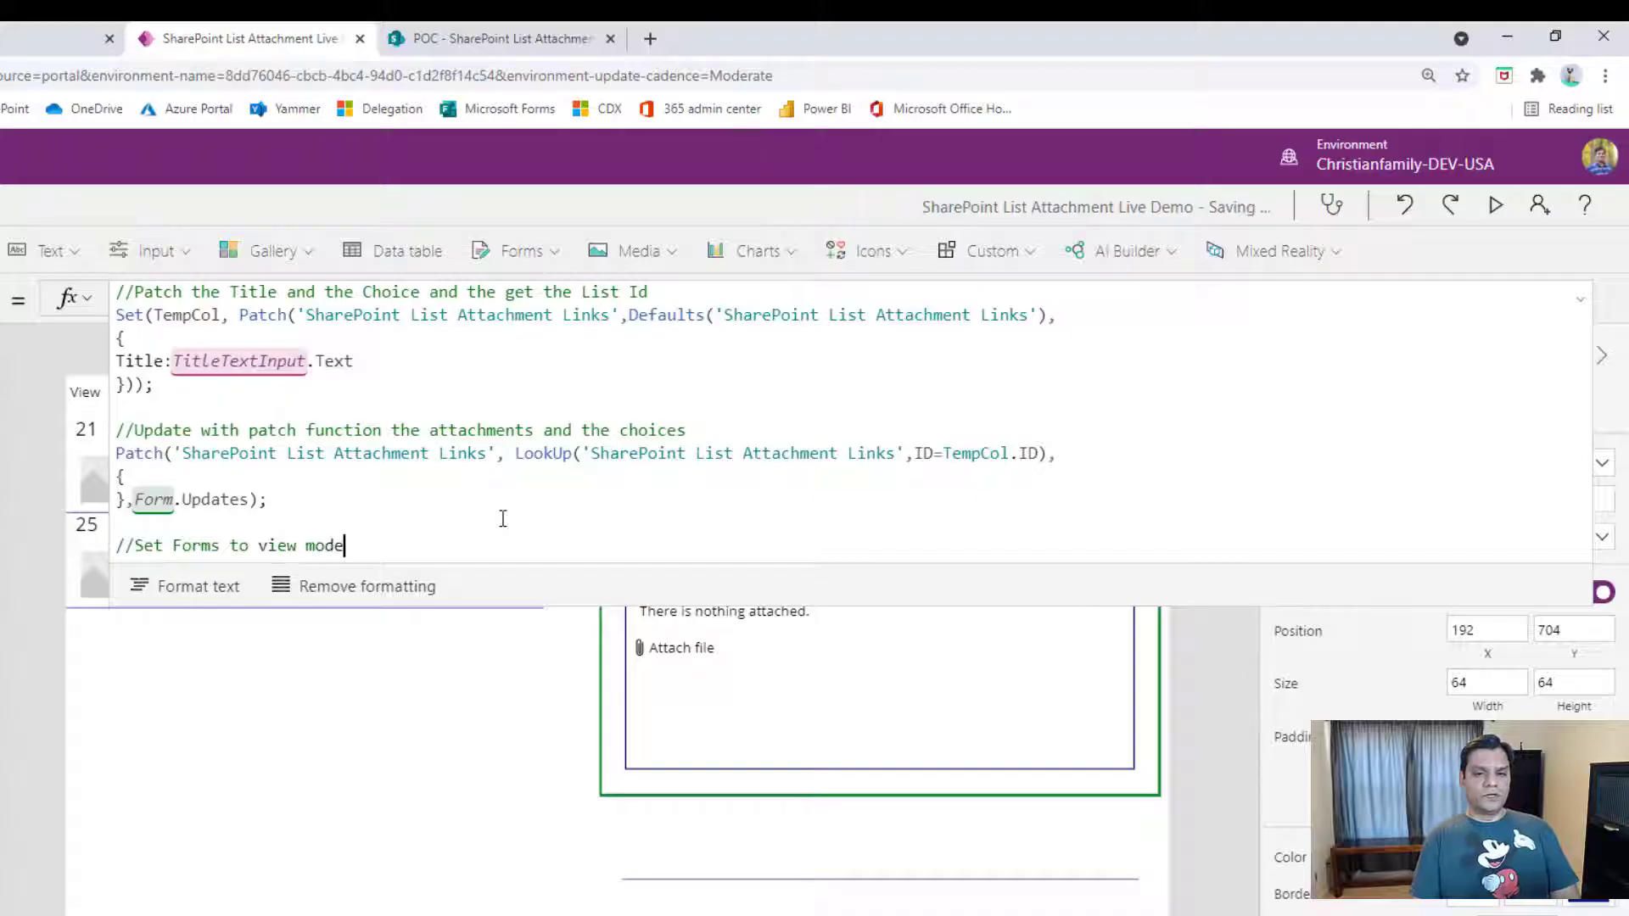
Under the view mode comment, add Set(VarFormStatus,"View") followed by a comma.
key(Return)
text(Set()
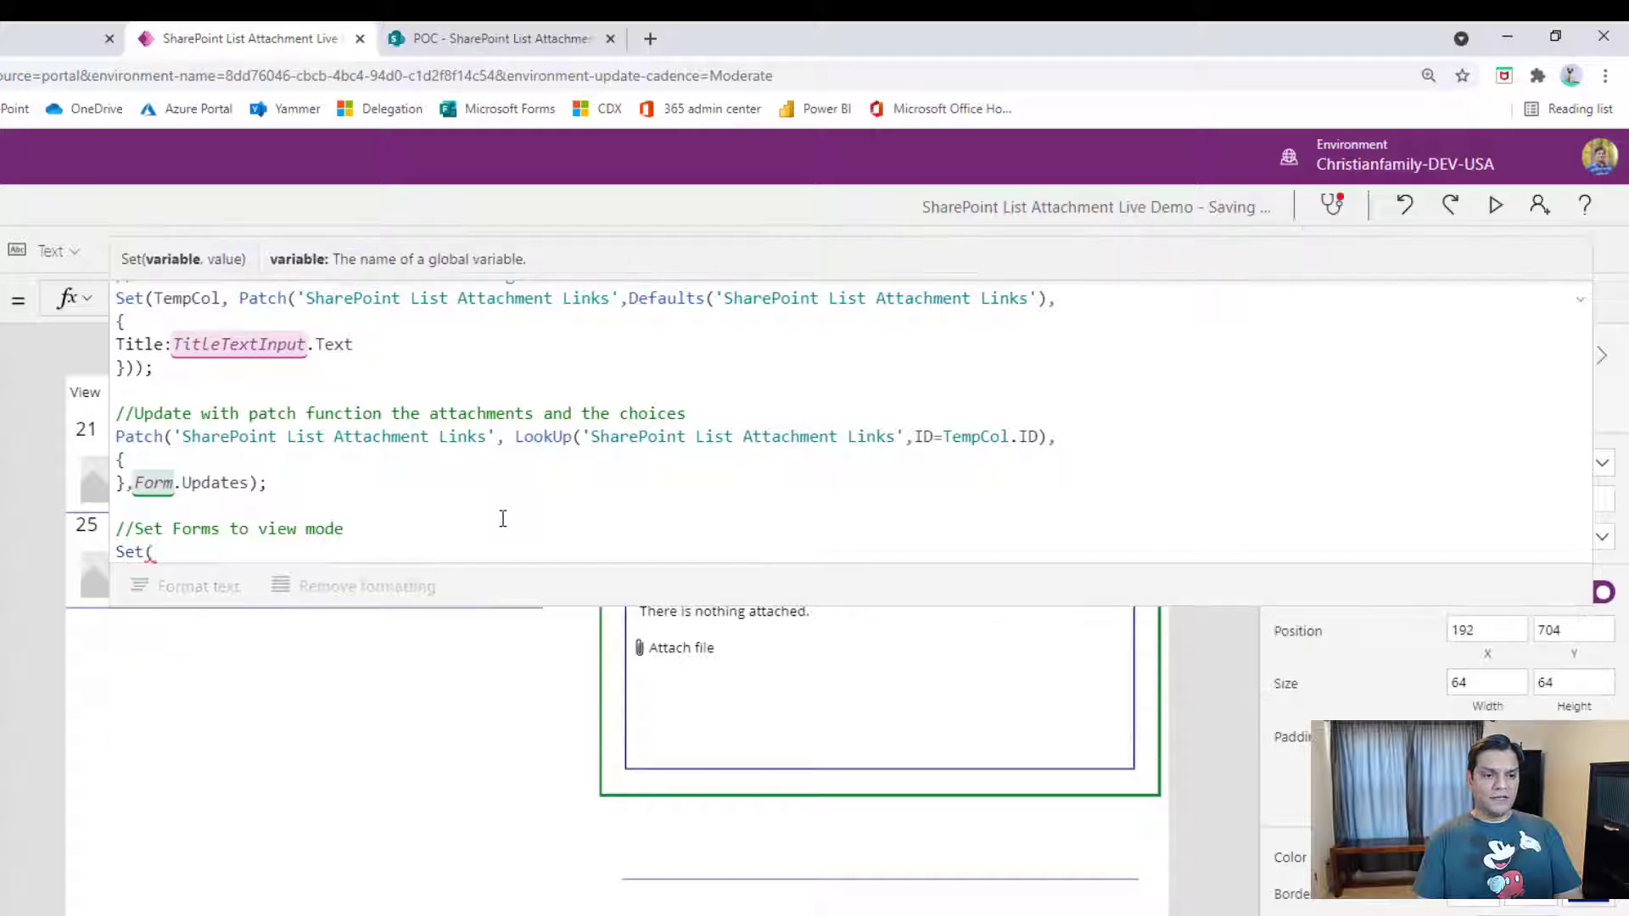
text(Varfor)
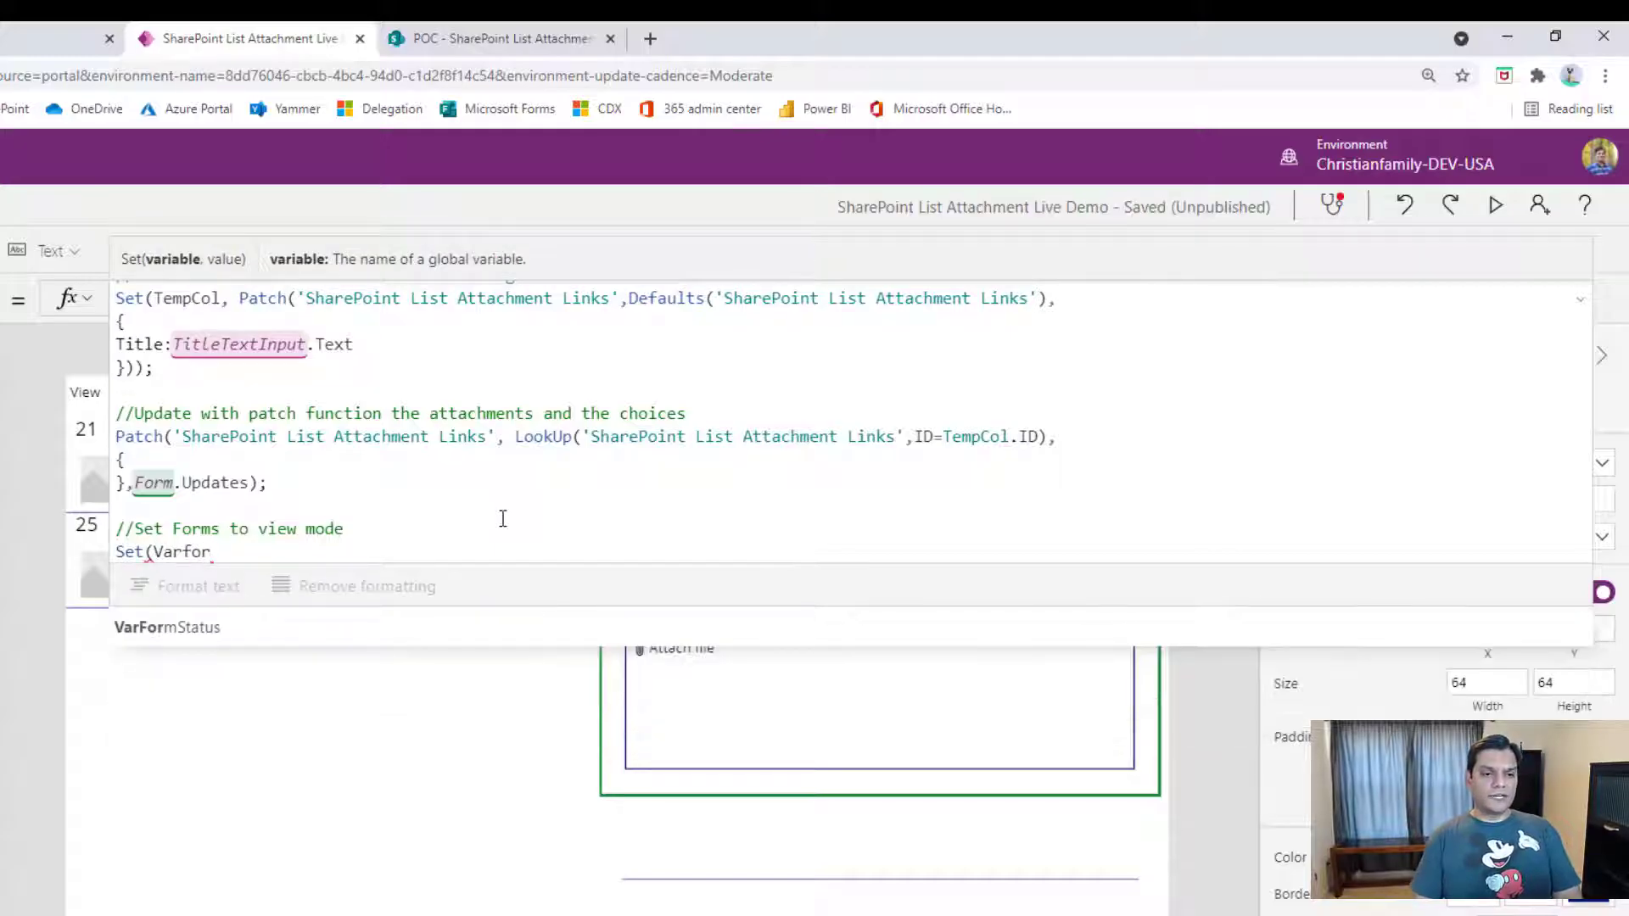
key(Tab)
text(,"V)
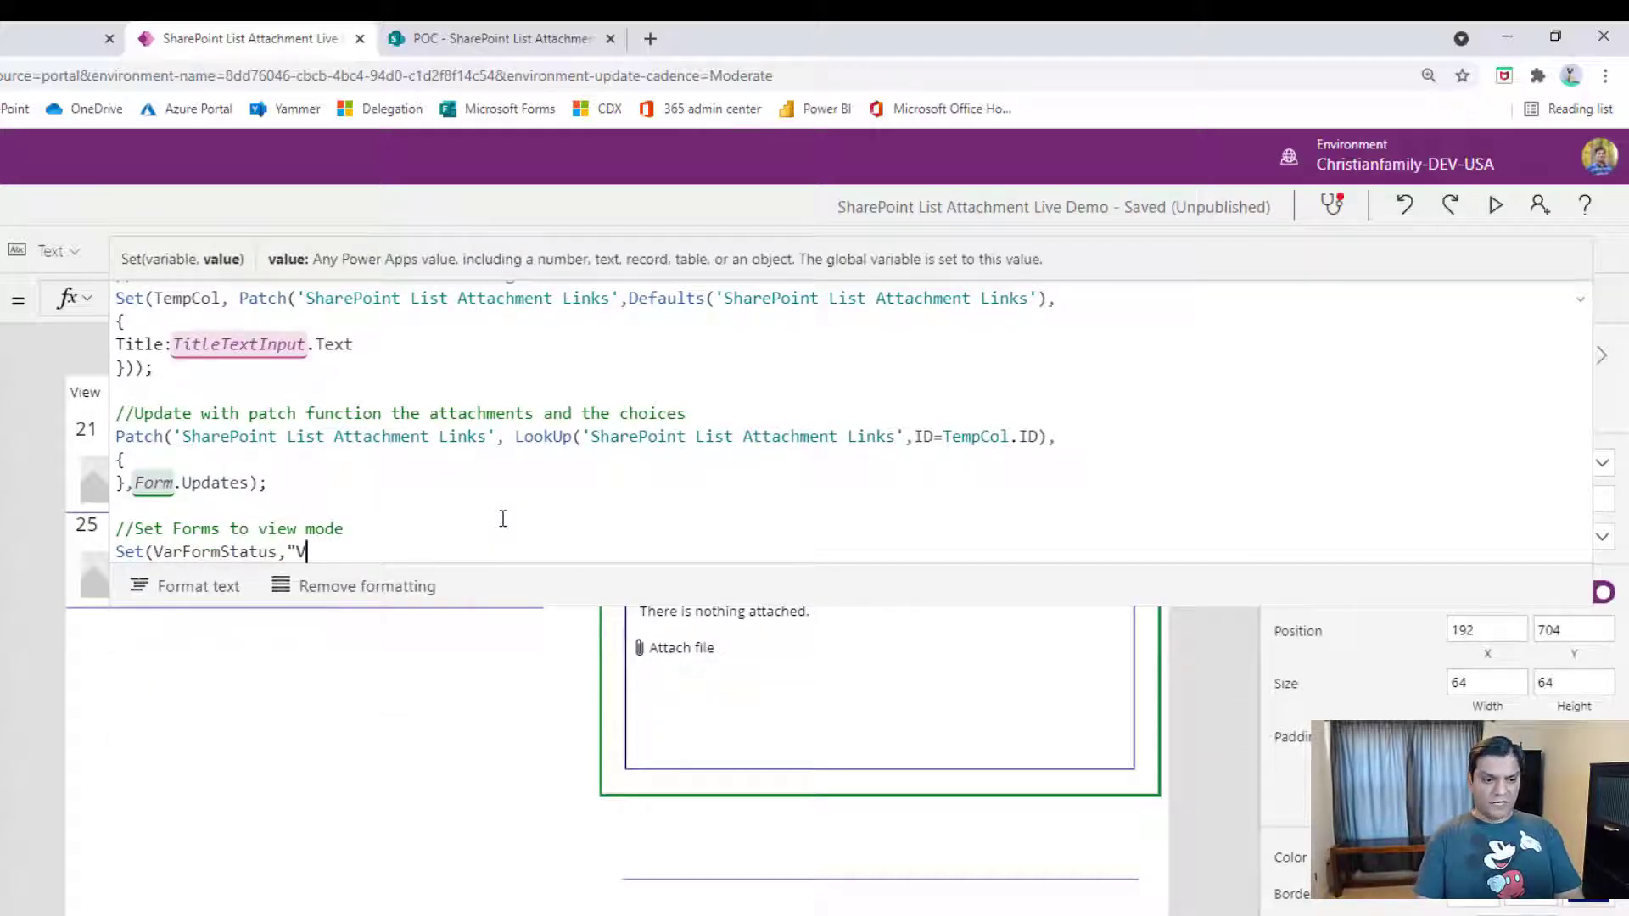
text(iew"))
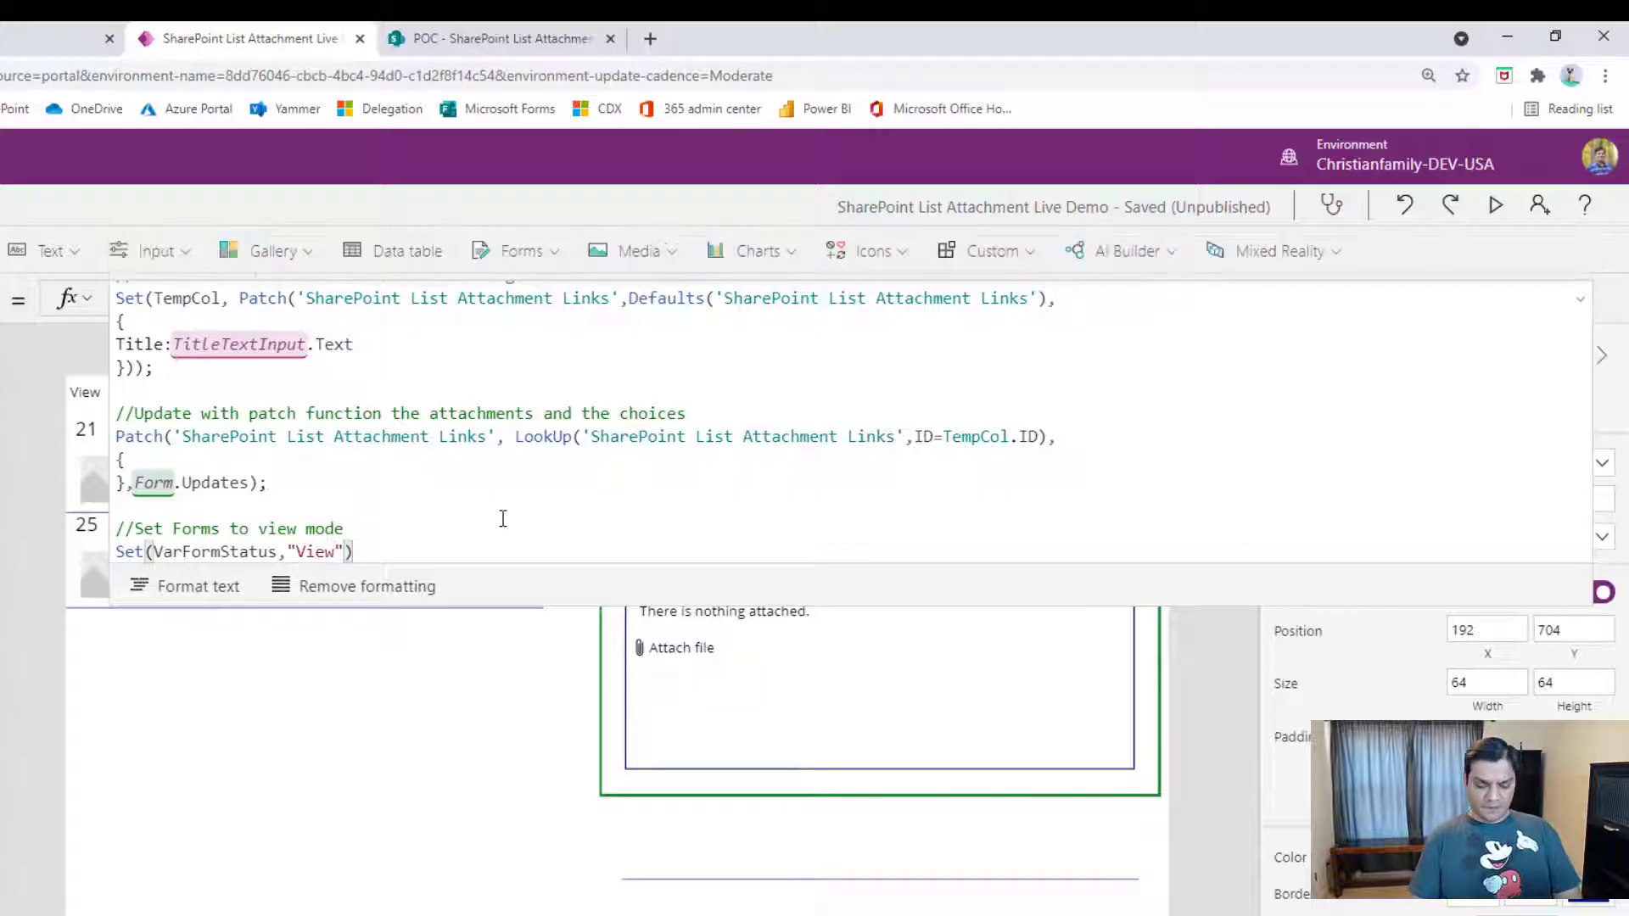
text(,)
Add the comment "//Reset values" below the Set statement, leaving a blank line between them.
key(Return)
key(Return)
text(Res)
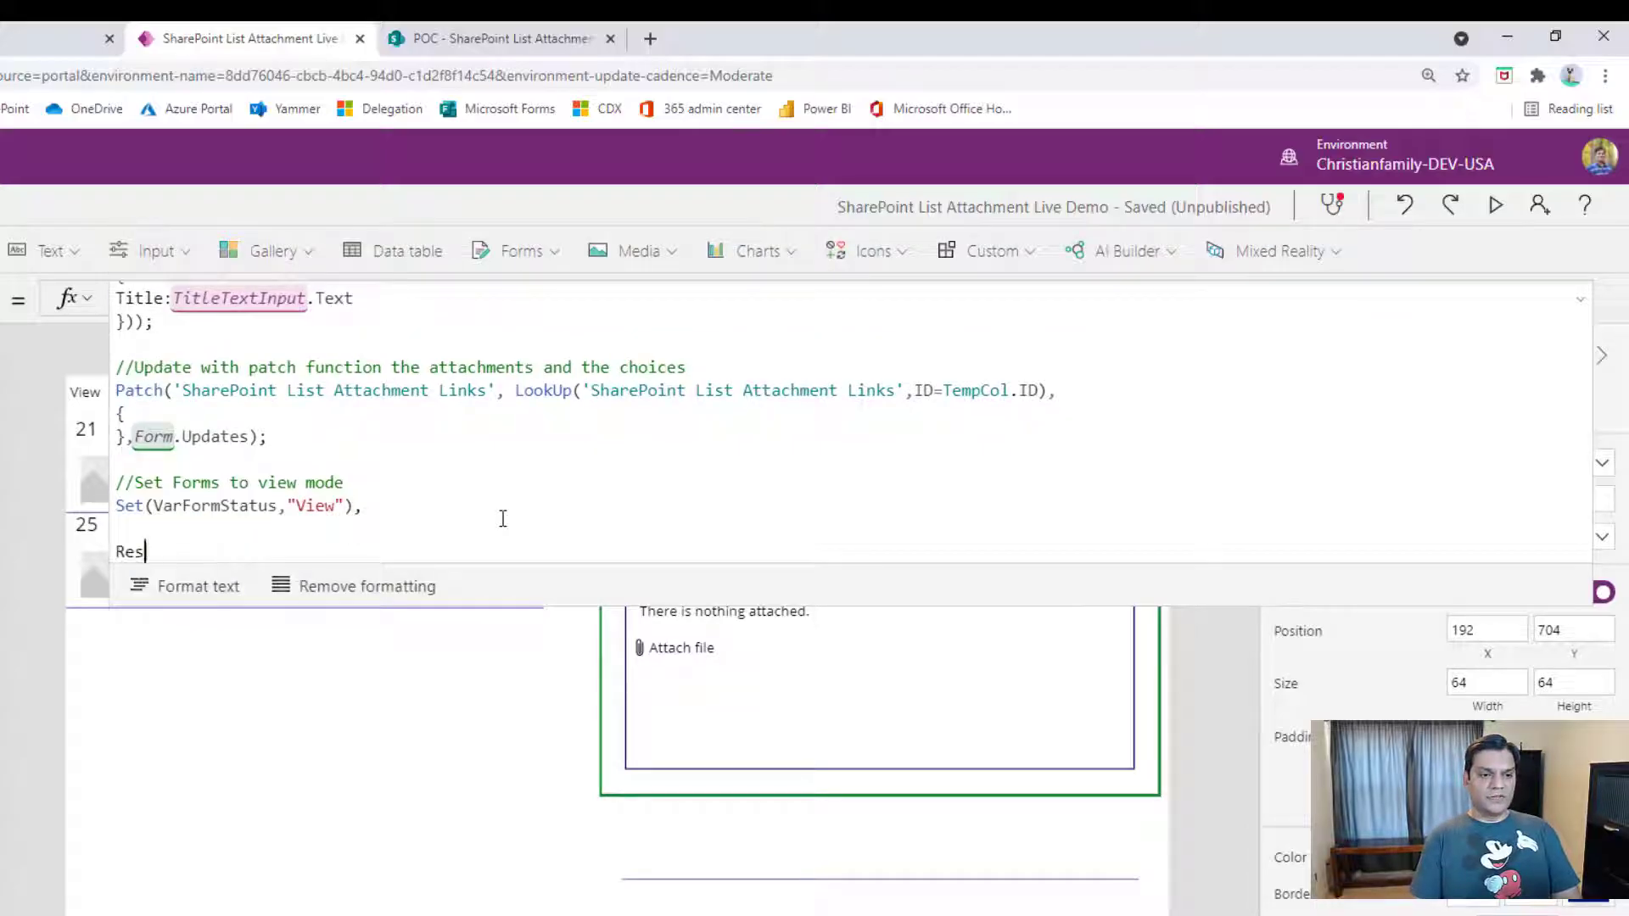
text(et)
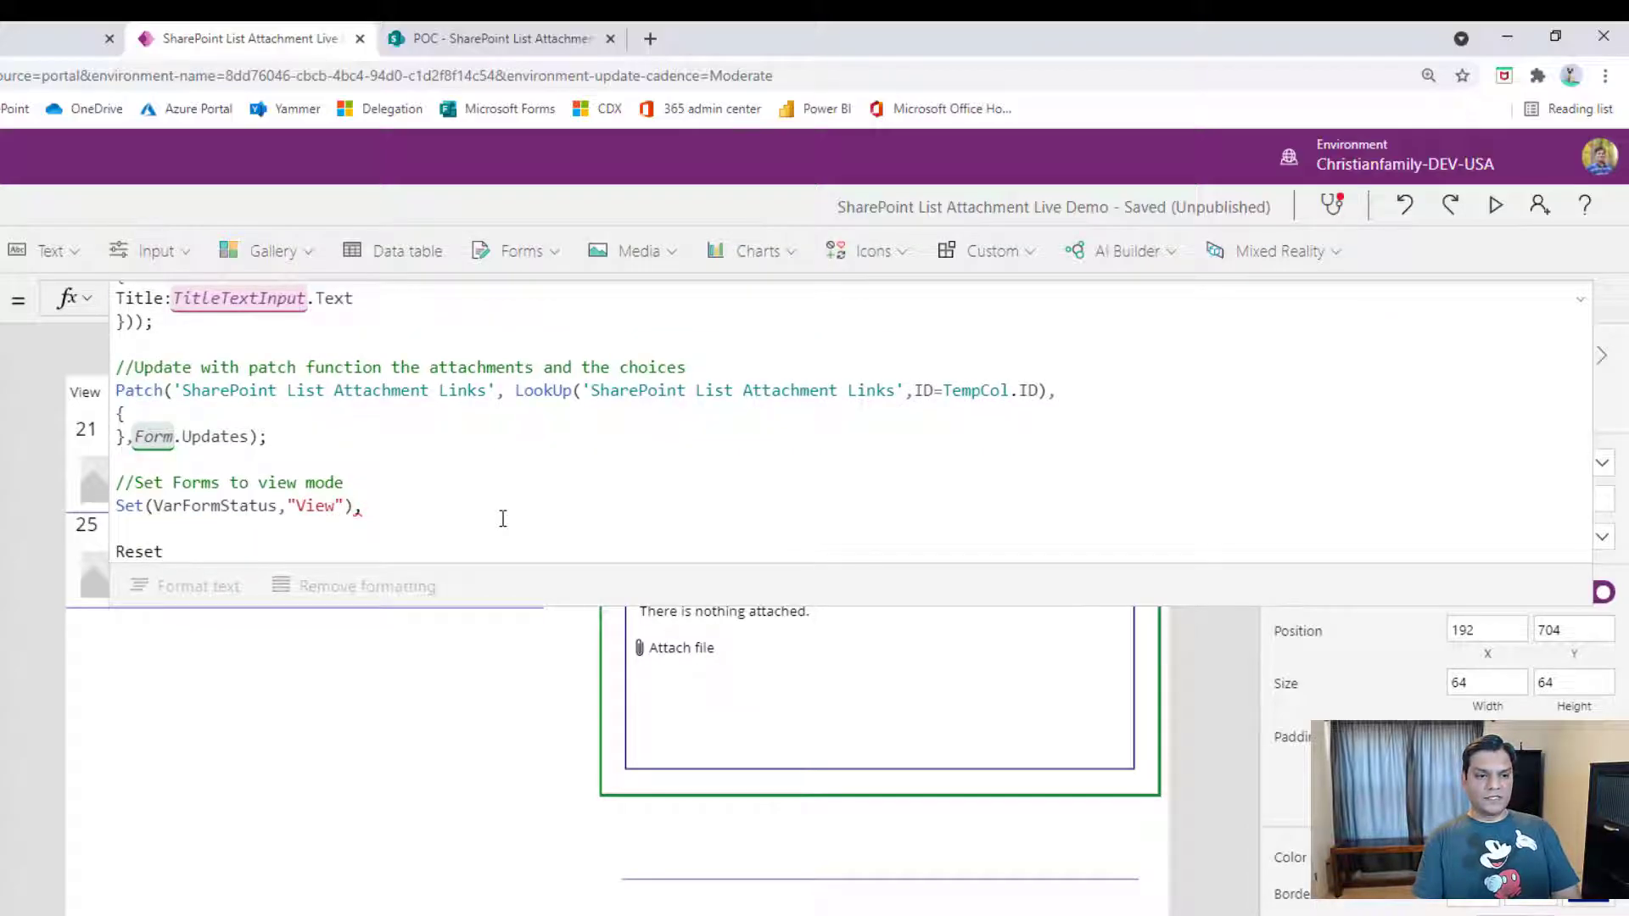
key(Home)
text(//)
key(End)
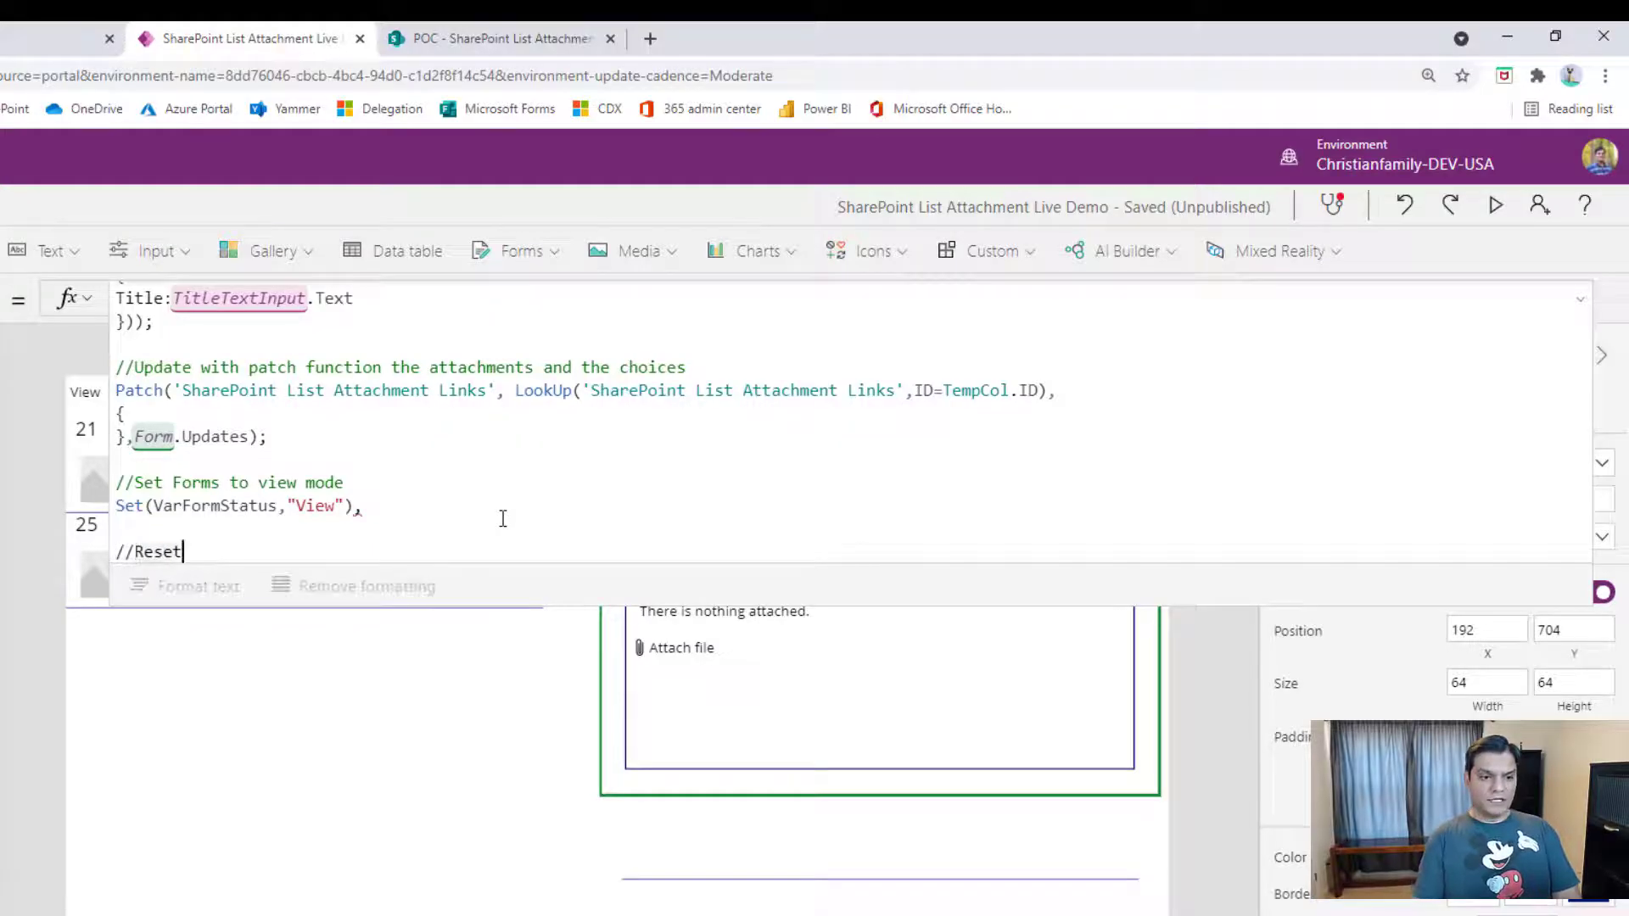
text(values)
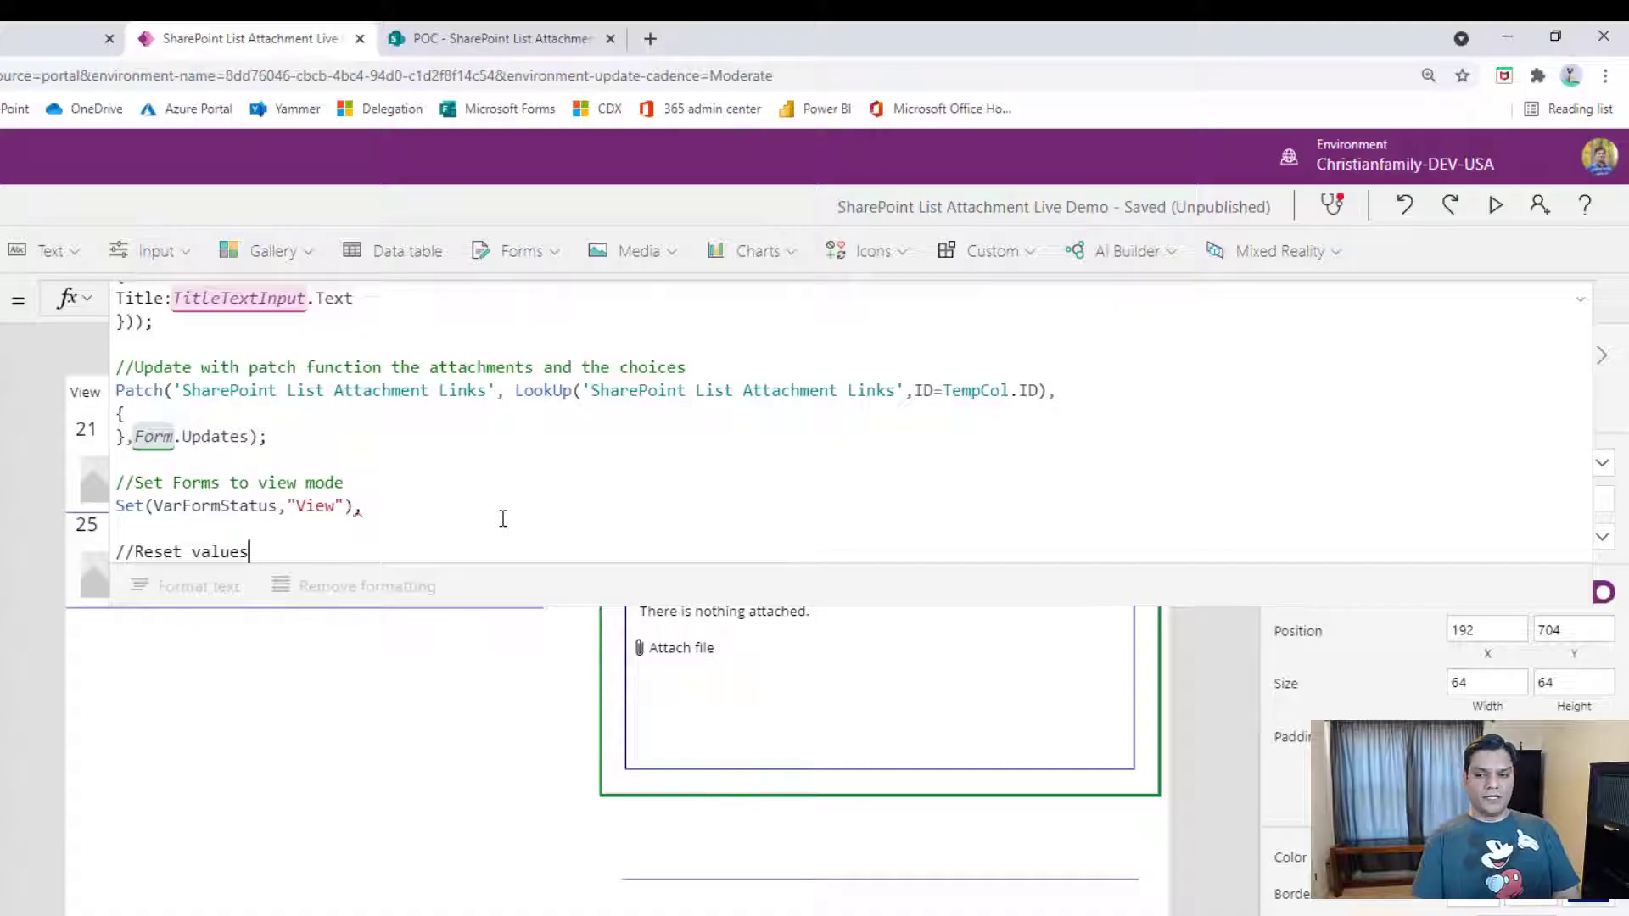
key(Return)
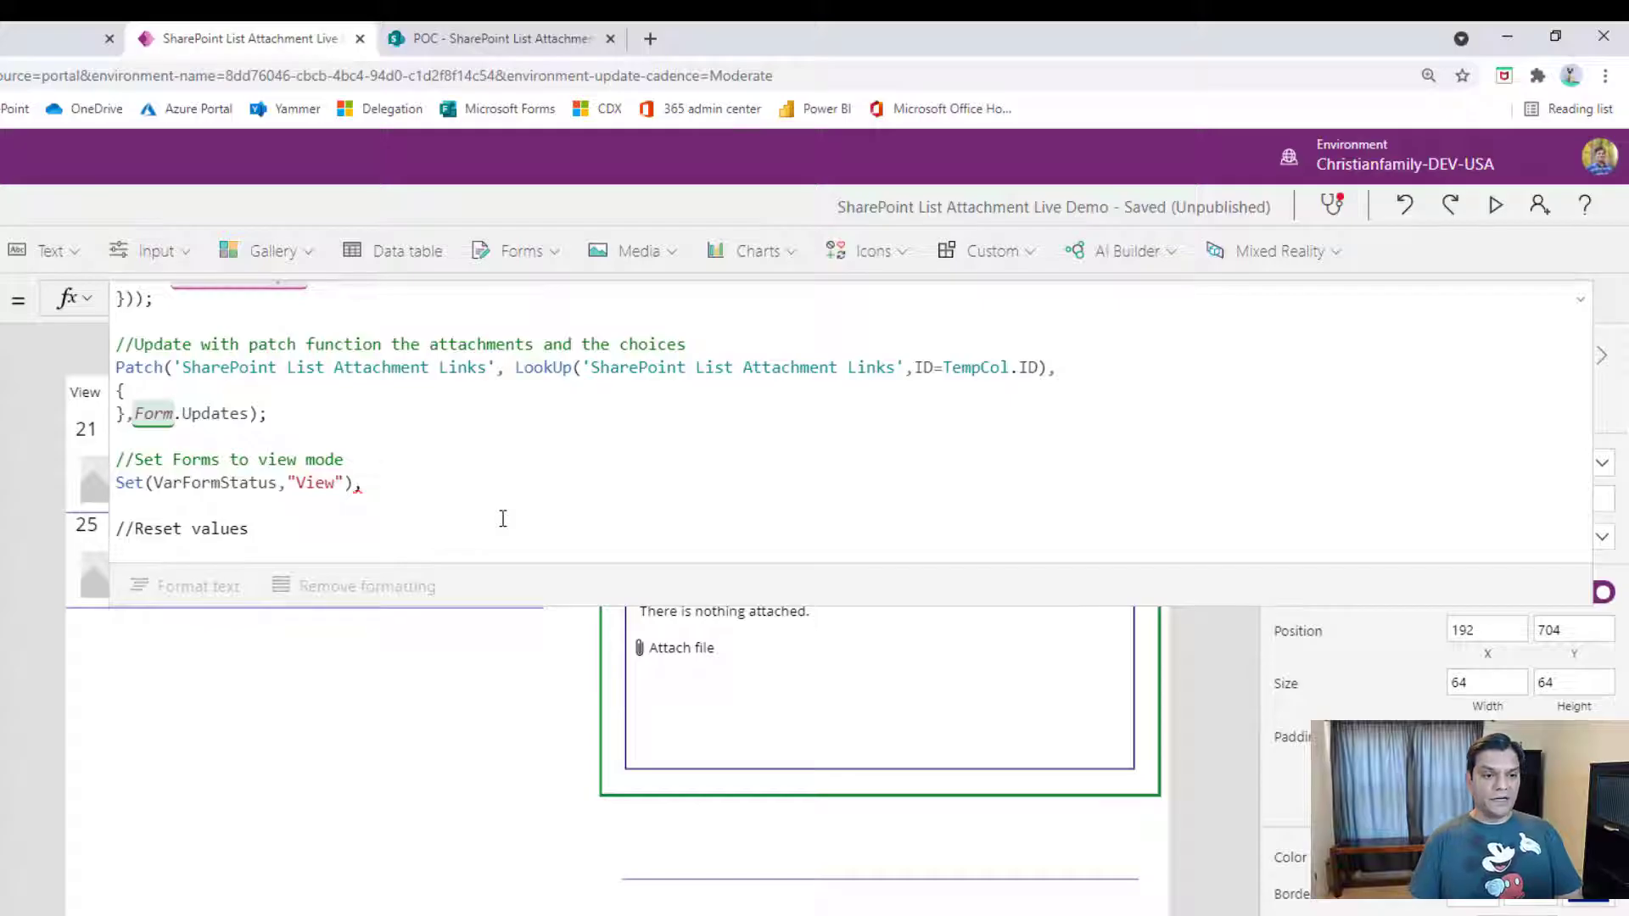
Replace the comma at the end of the Set(VarFormStatus,"View") statement with a semicolon.
key(Up)
key(Up)
key(Up)
key(End)
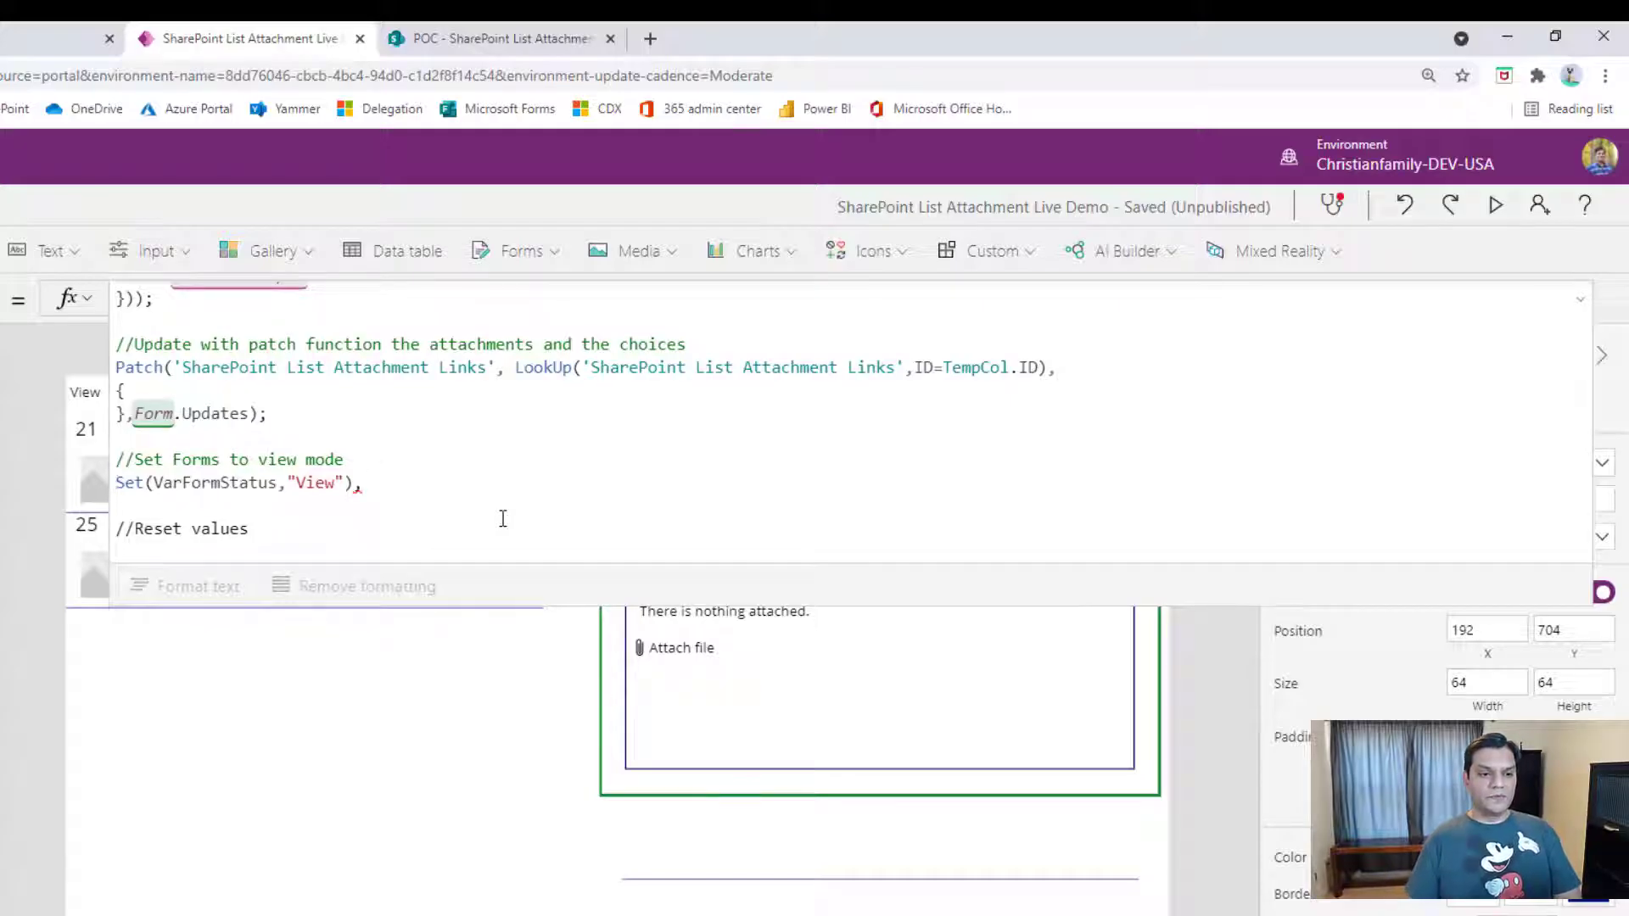
key(BackSpace)
text(;)
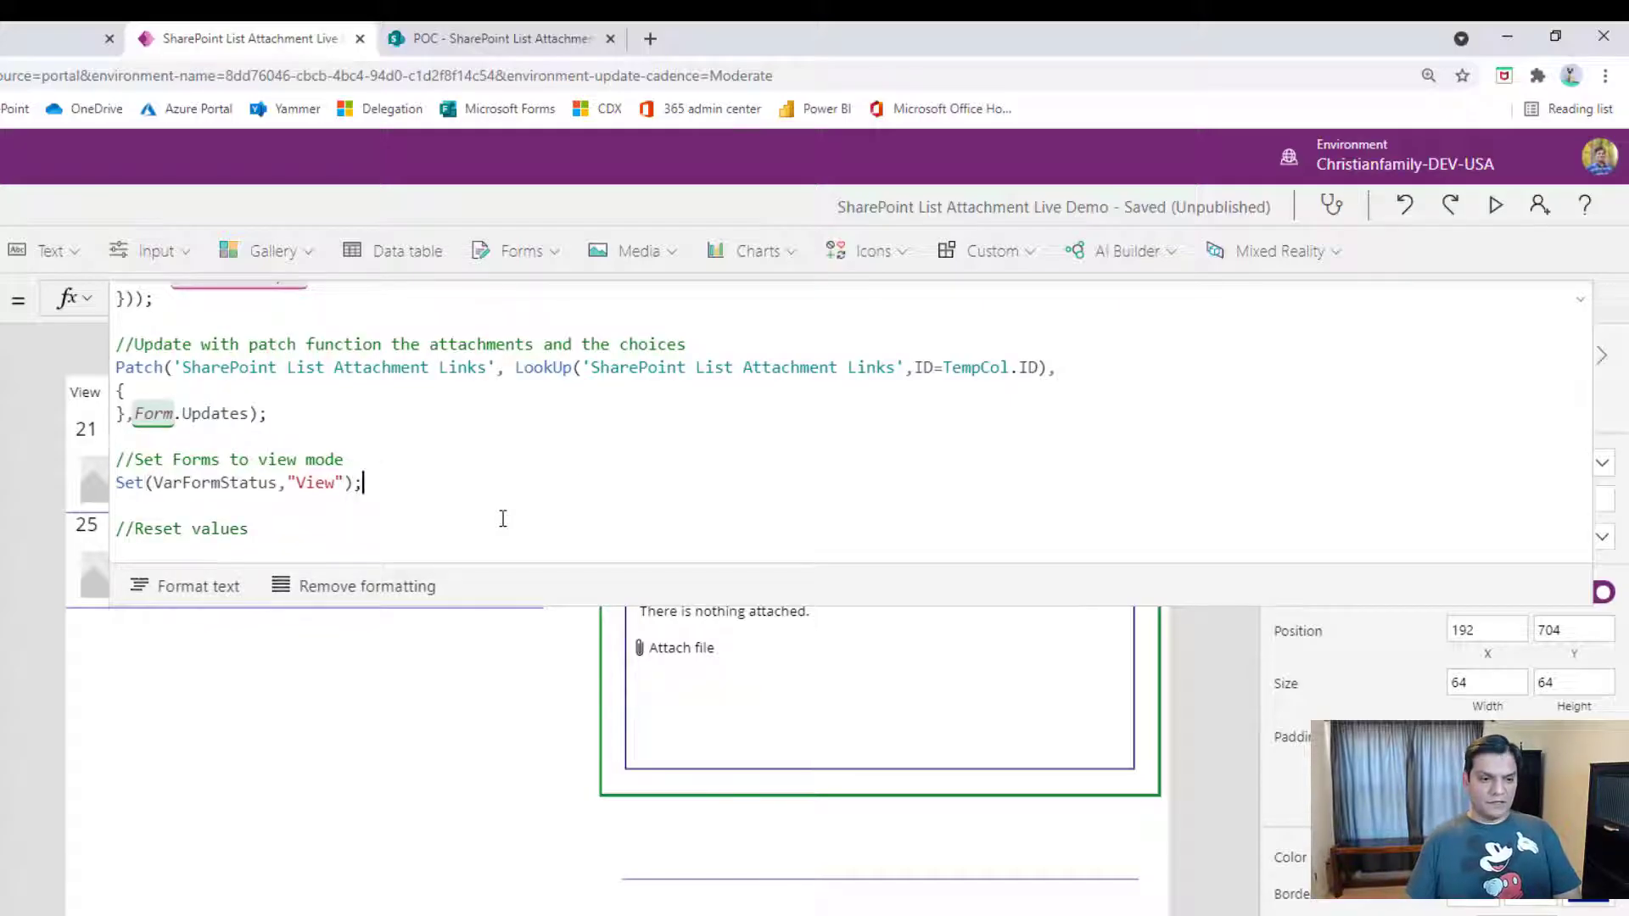
Insert an empty Concurrent() call under the "//Reset values" comment, with its closing parenthesis on a separate line.
click(347, 539)
key(Return)
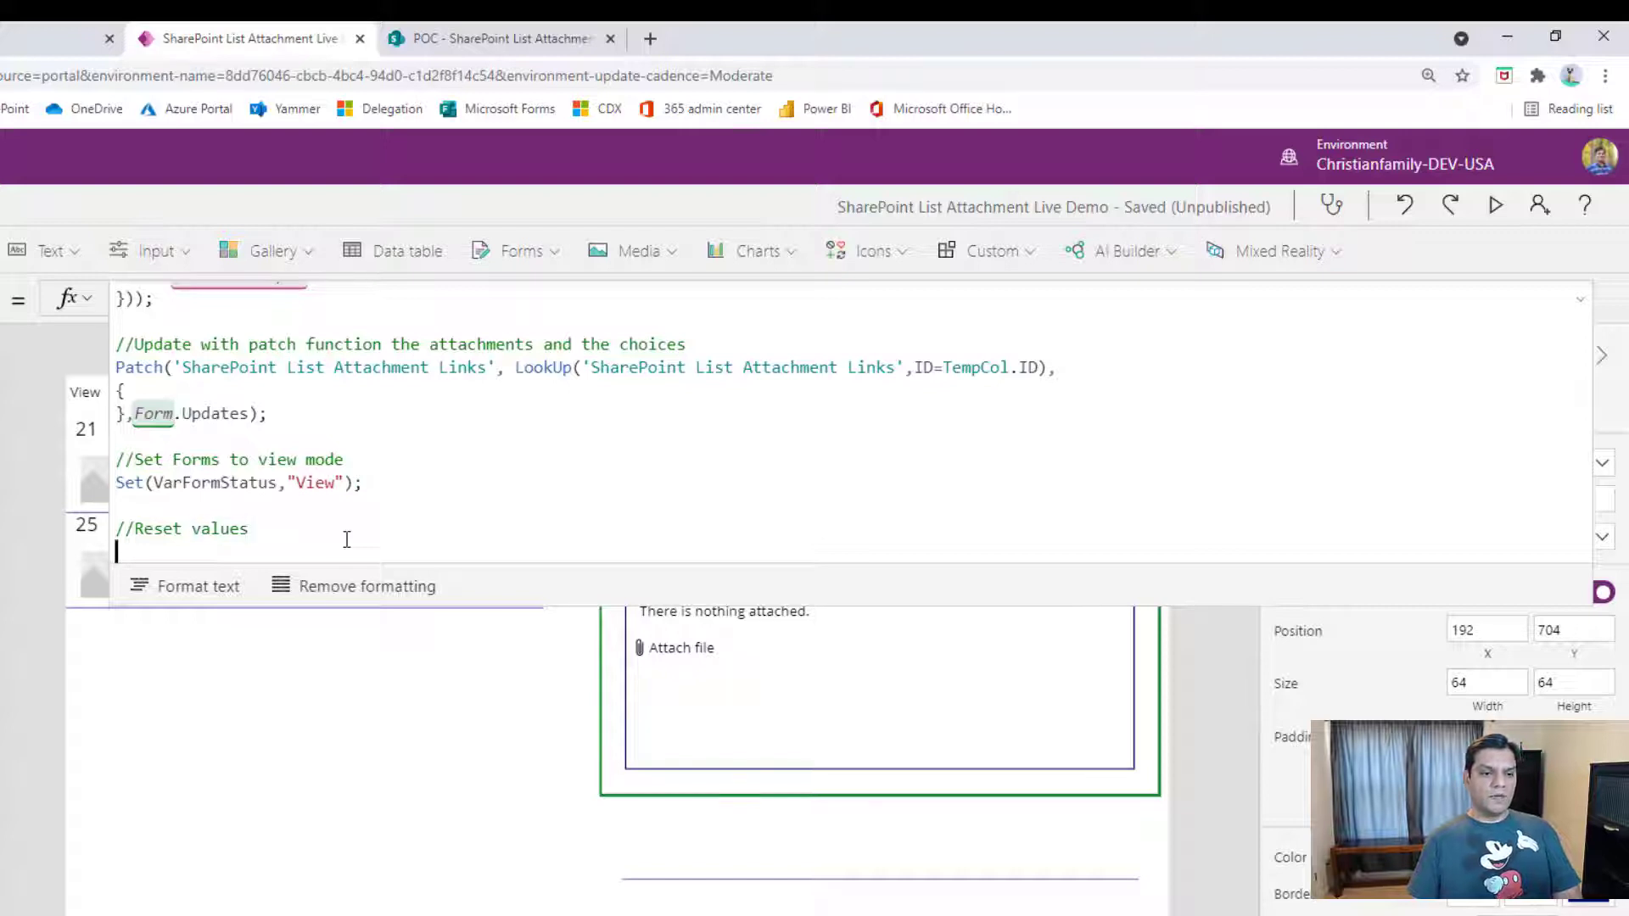
text(C)
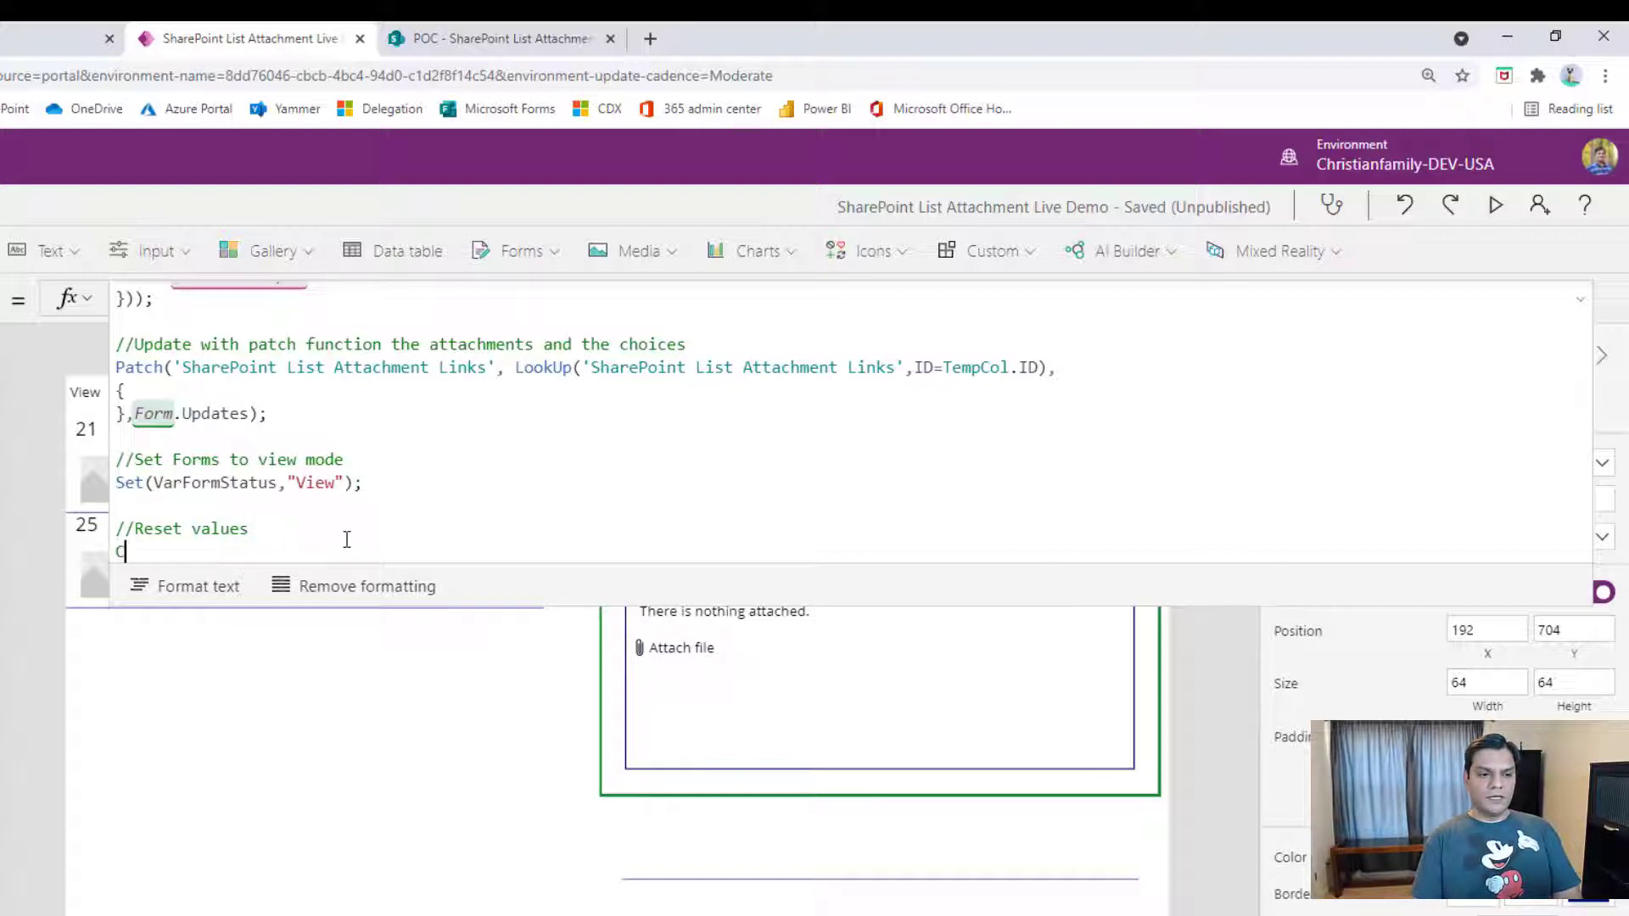
text(oncurrent()
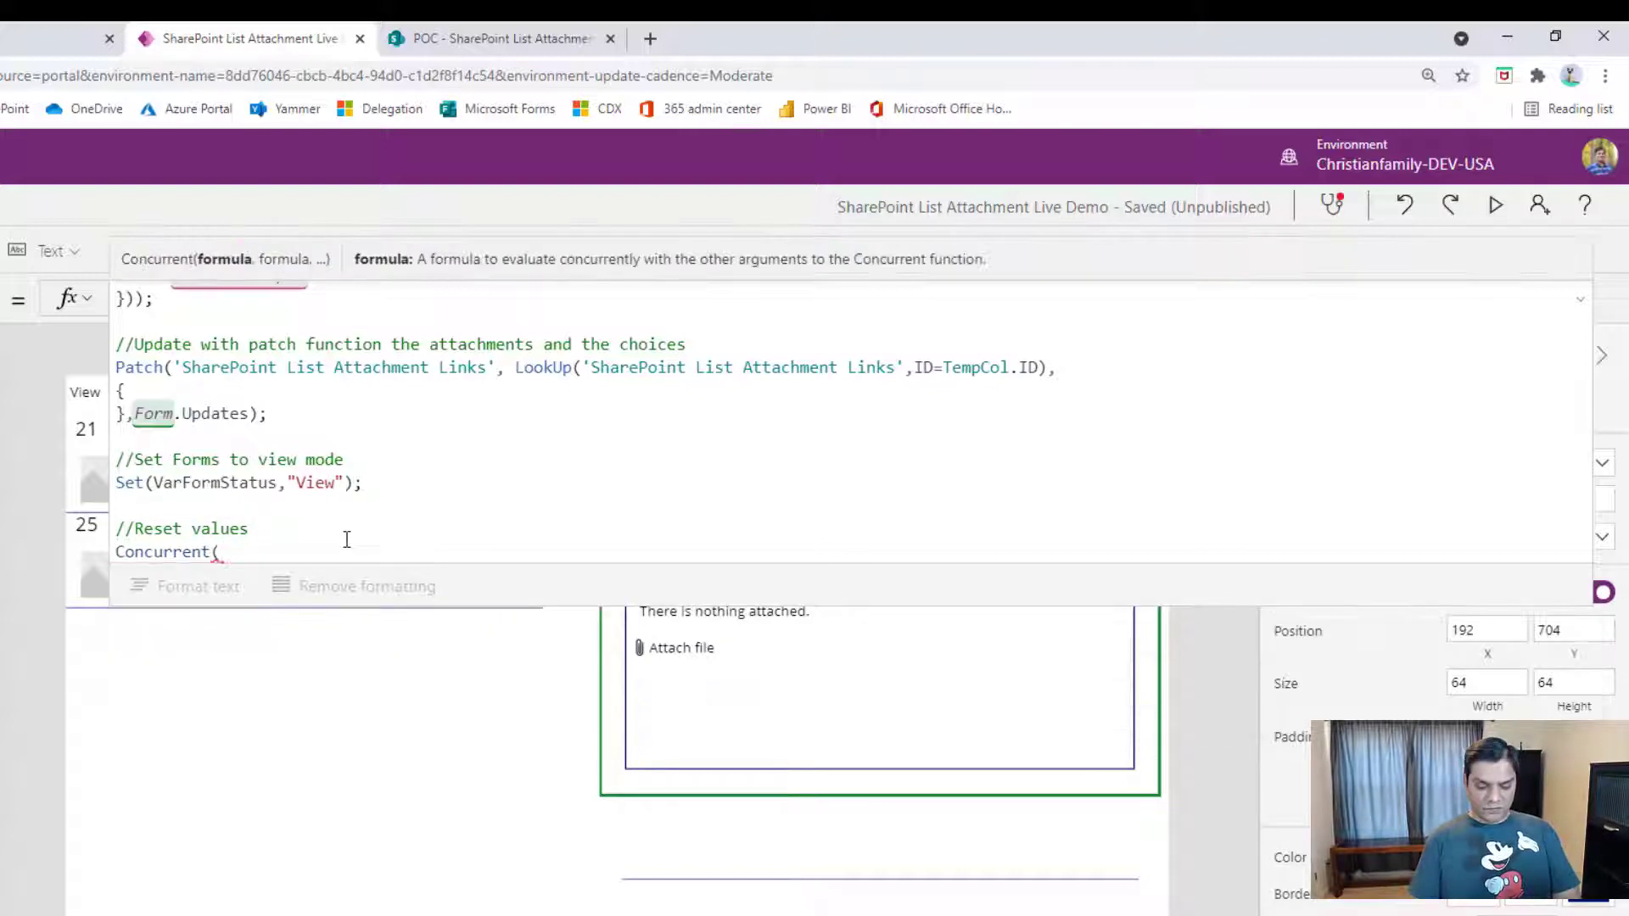
key(Return)
key(Return)
text())
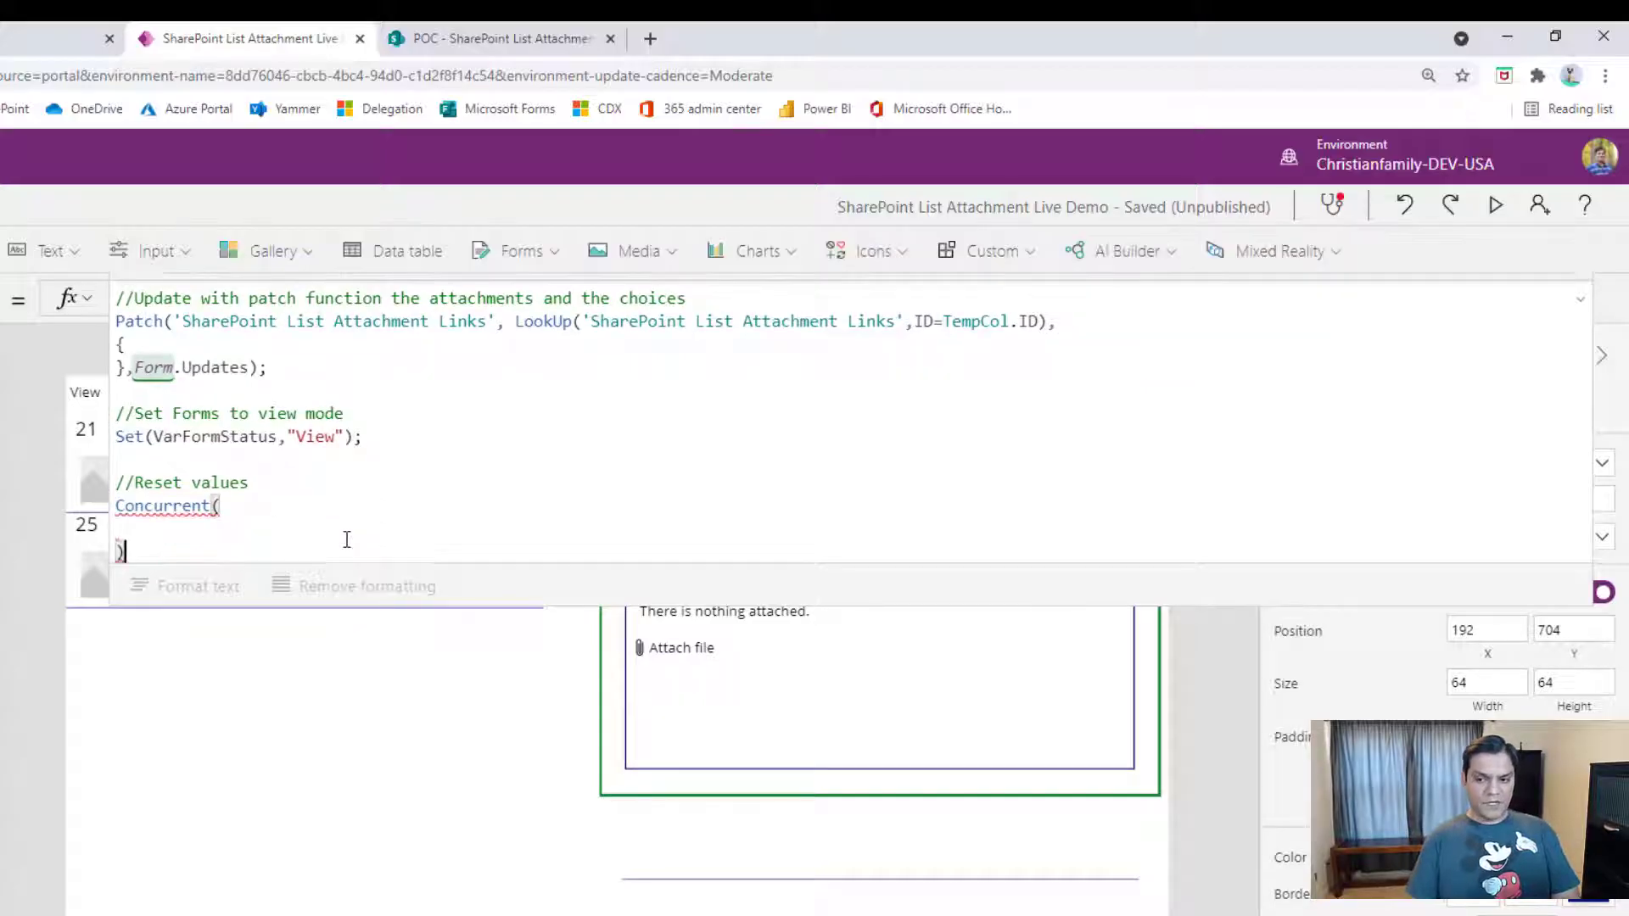
Add ResetForm(Form); on its own line inside the Concurrent call, followed by a new line.
key(Up)
text(Rese)
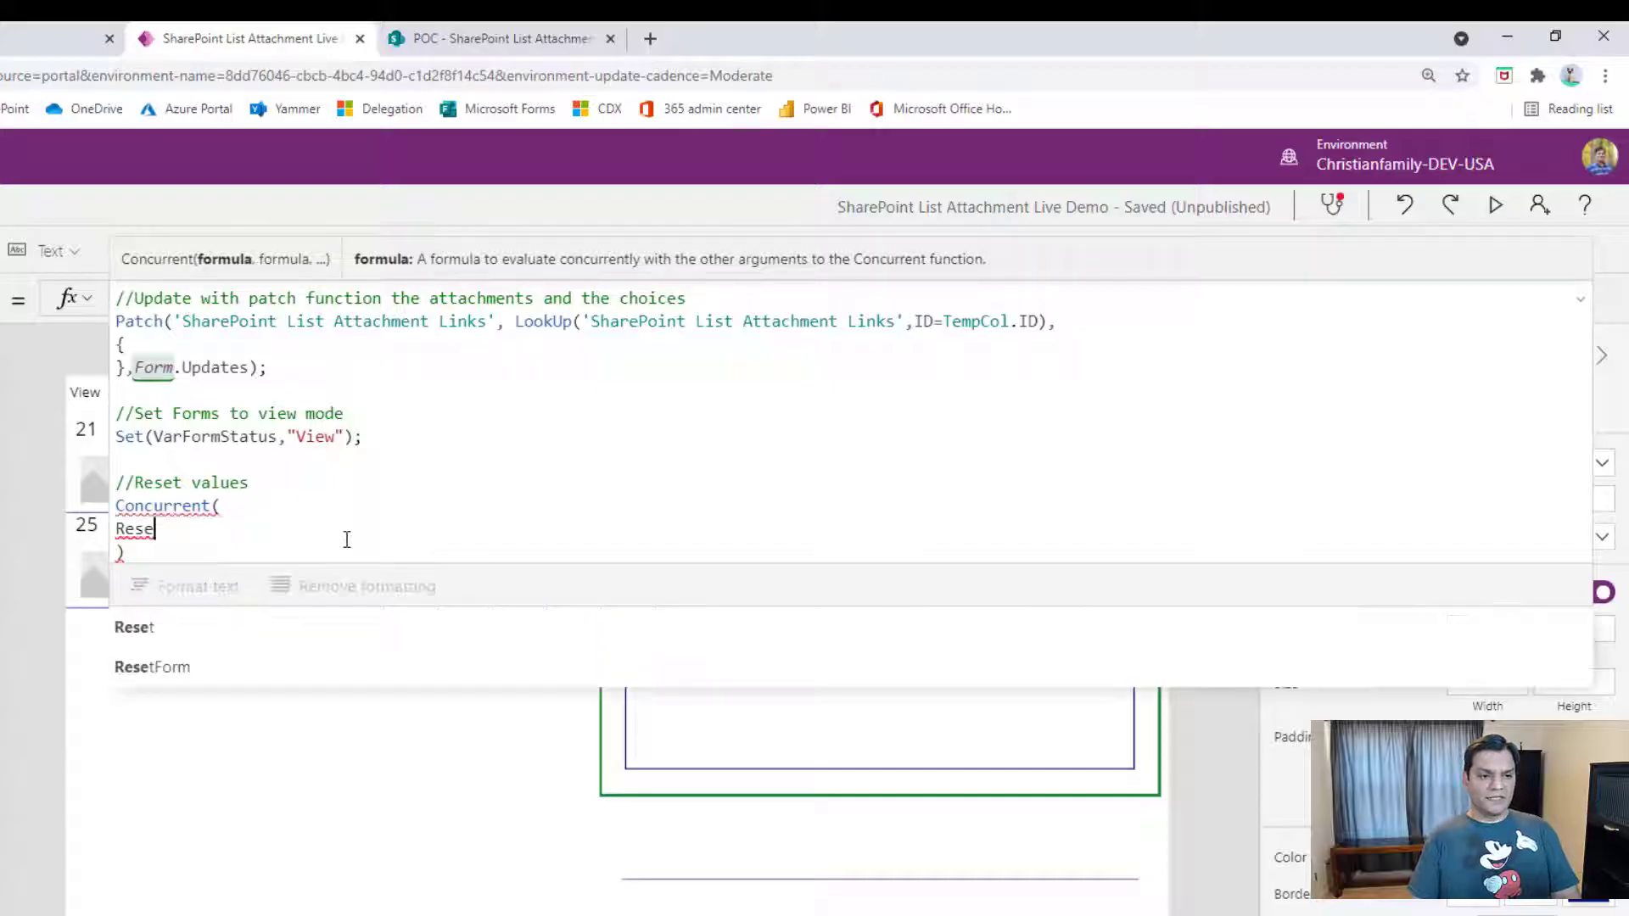
key(Down)
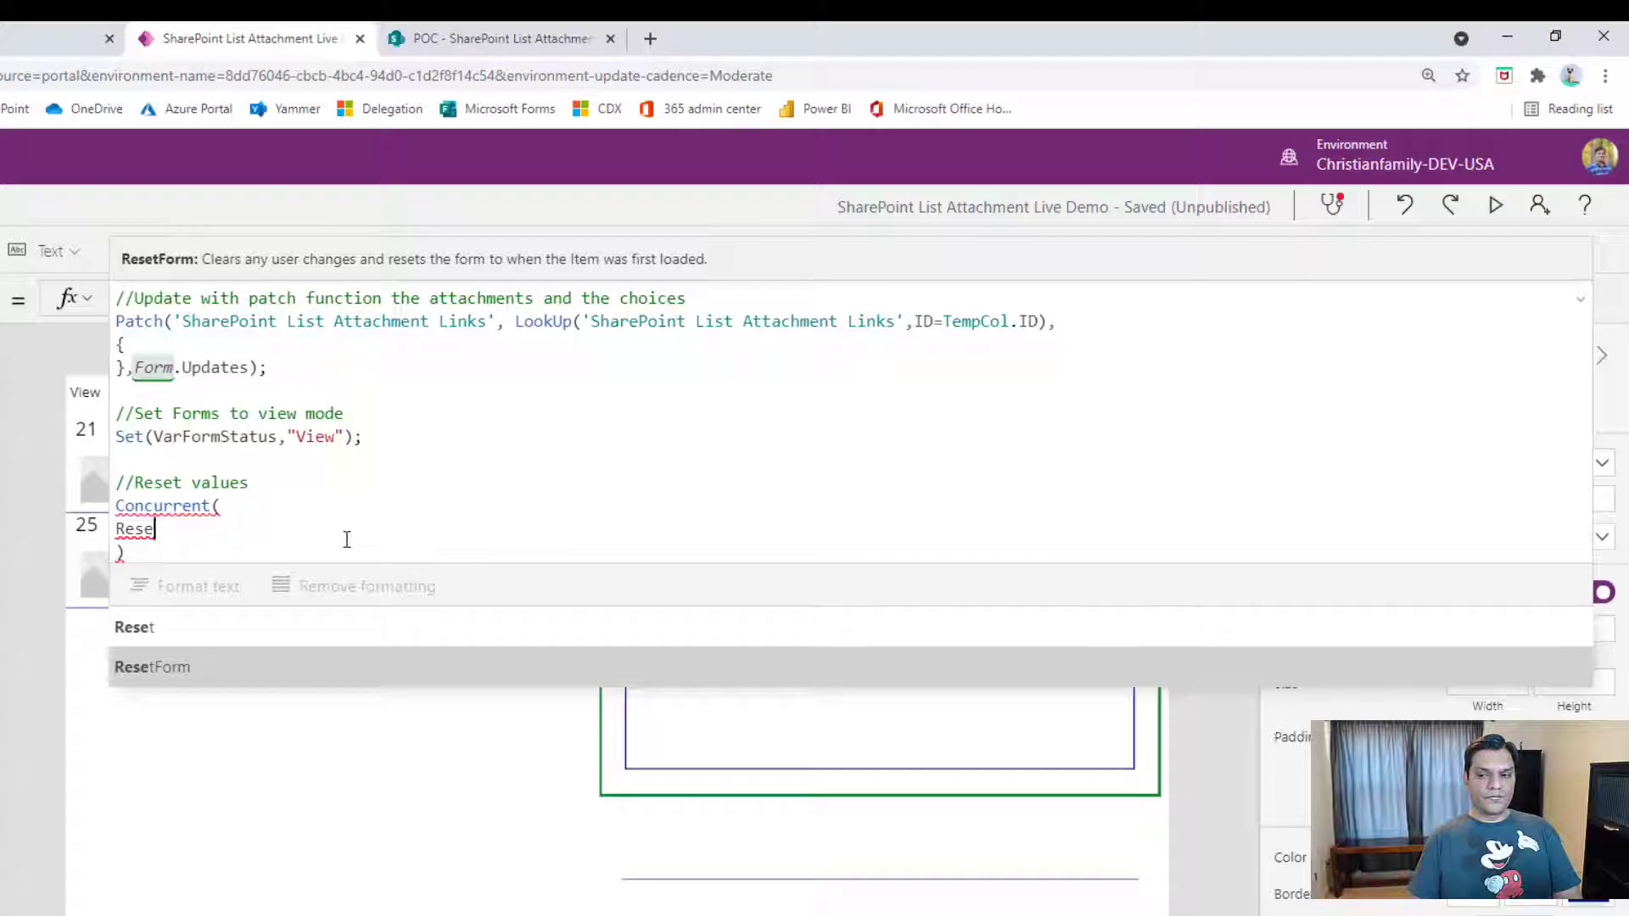
key(Tab)
text(Form)
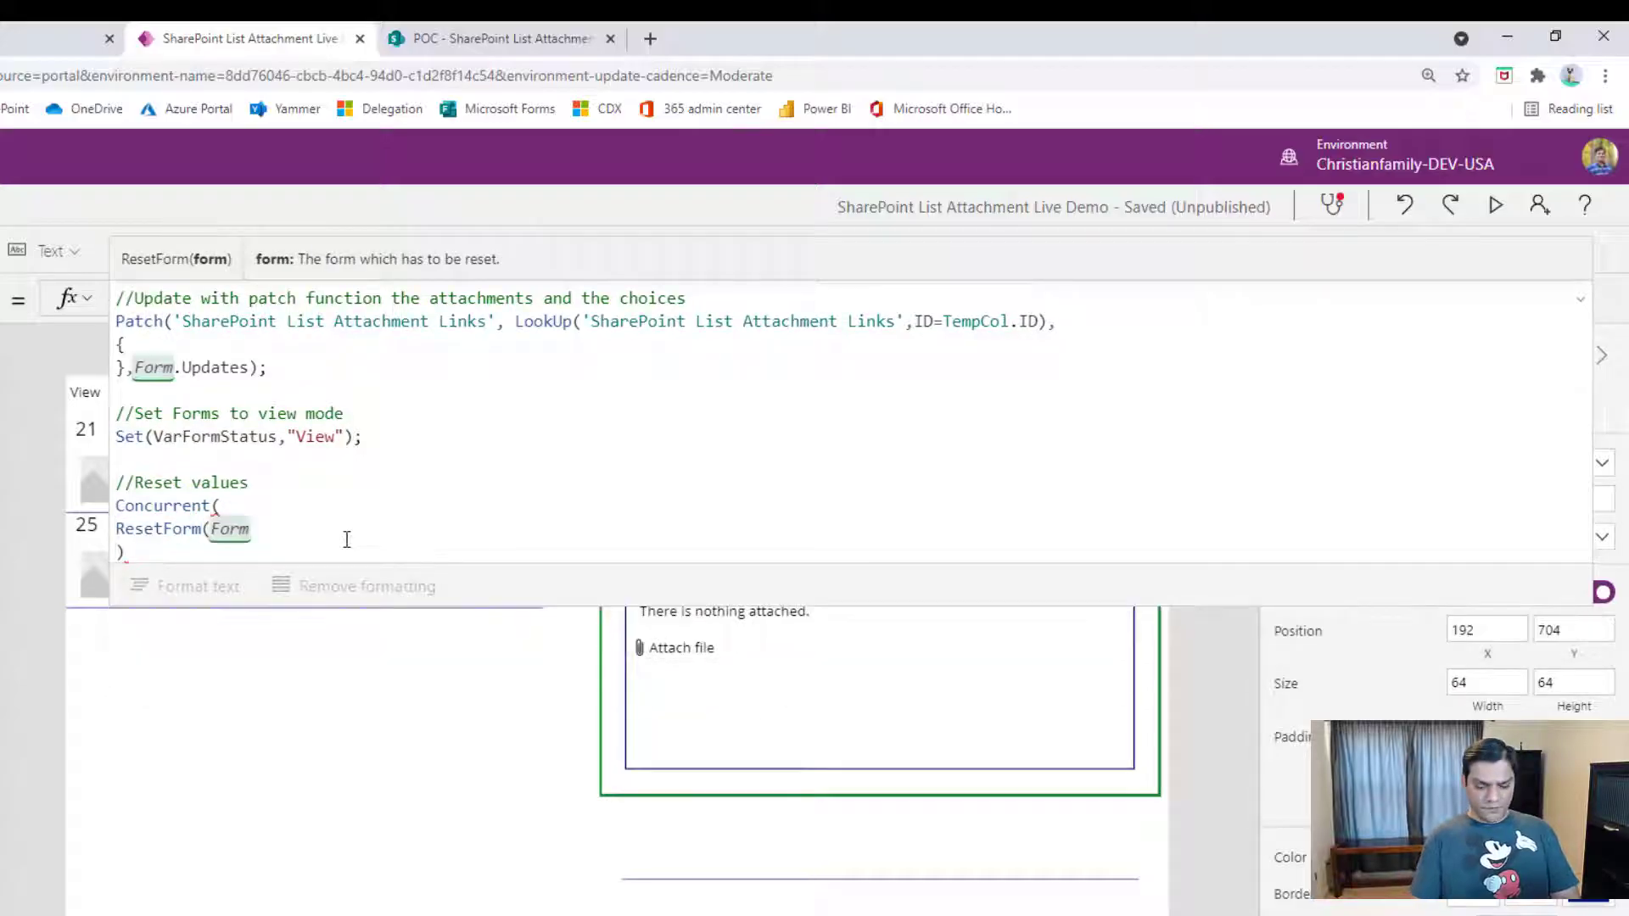
text();)
key(Return)
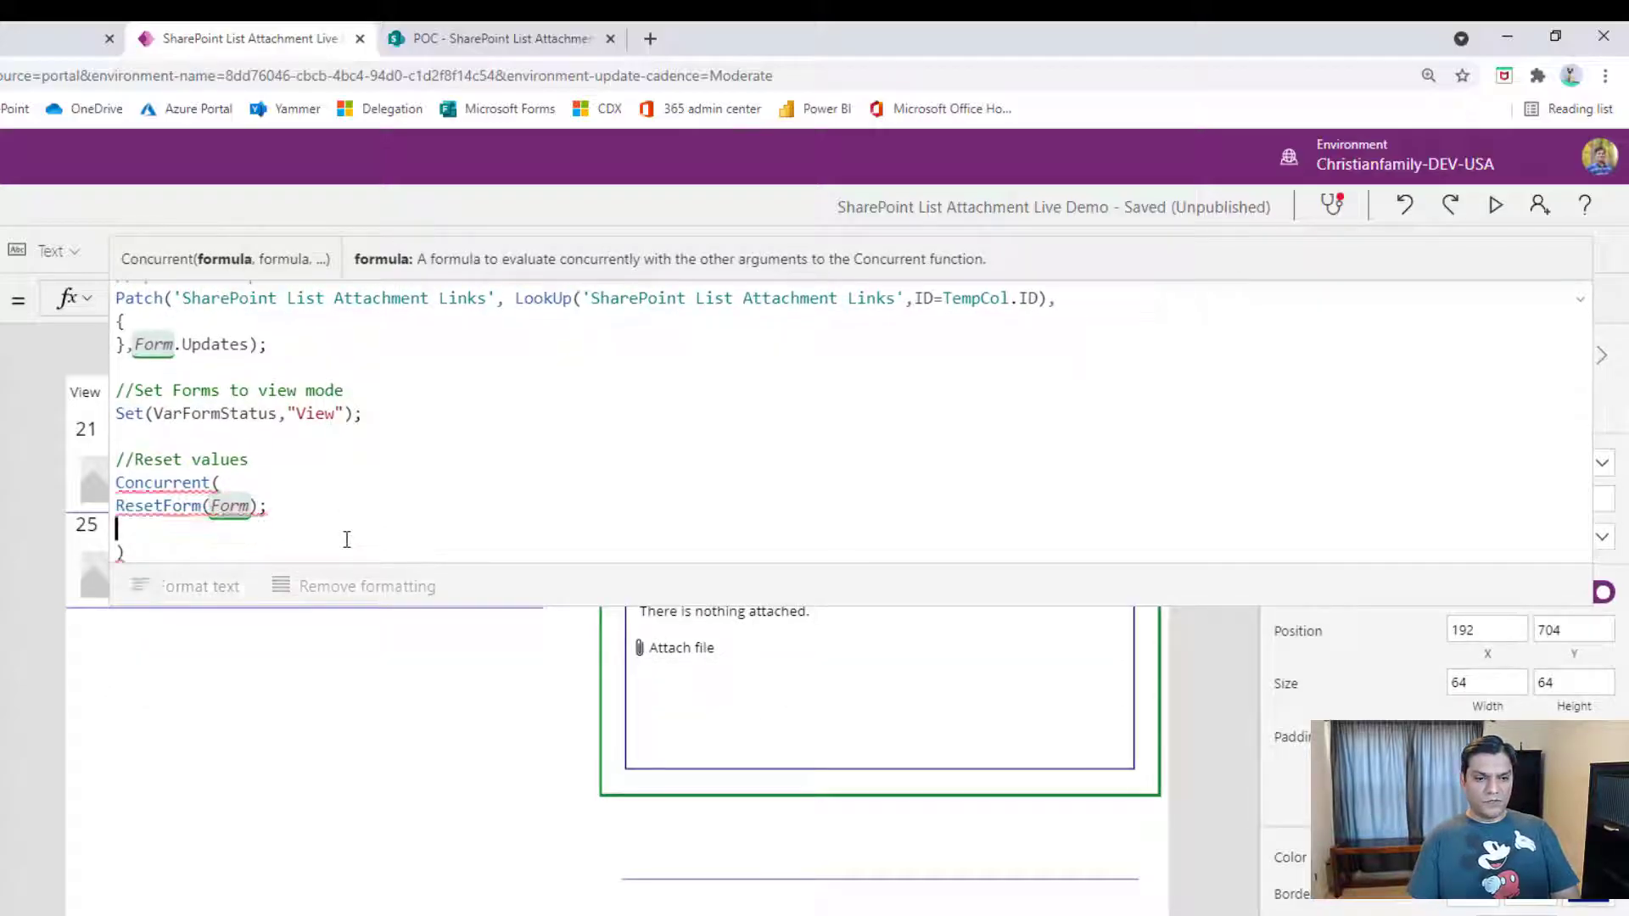
Add Reset(TitleTextInput) on the line below ResetForm(Form); inside the Concurrent call.
text(Reset(Ti)
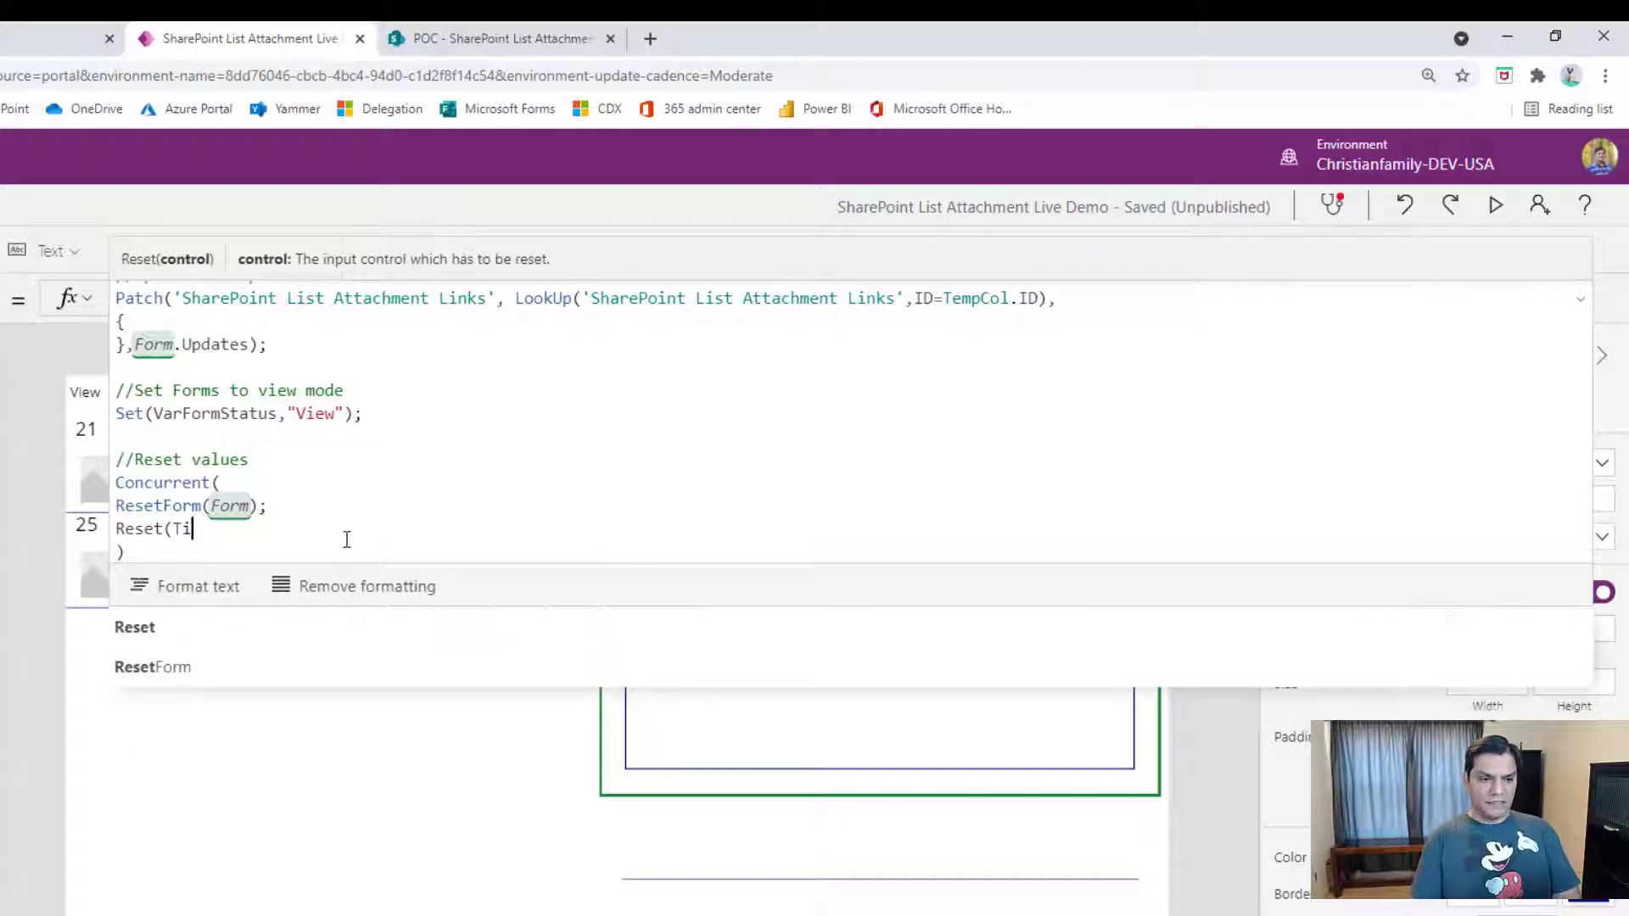
text(t)
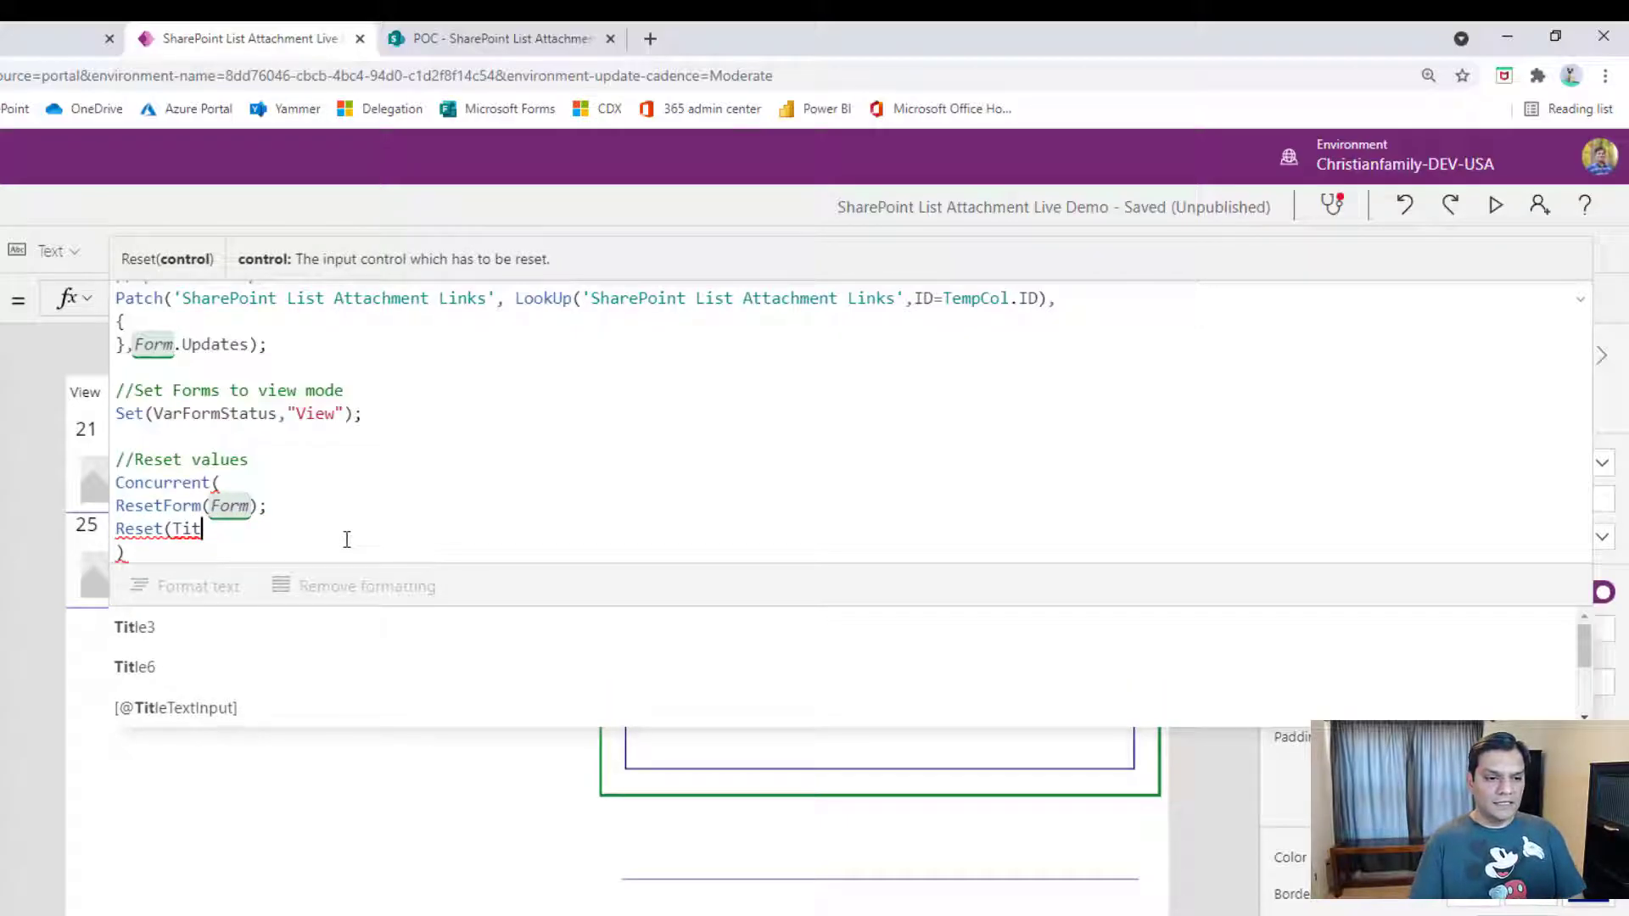
text(le)
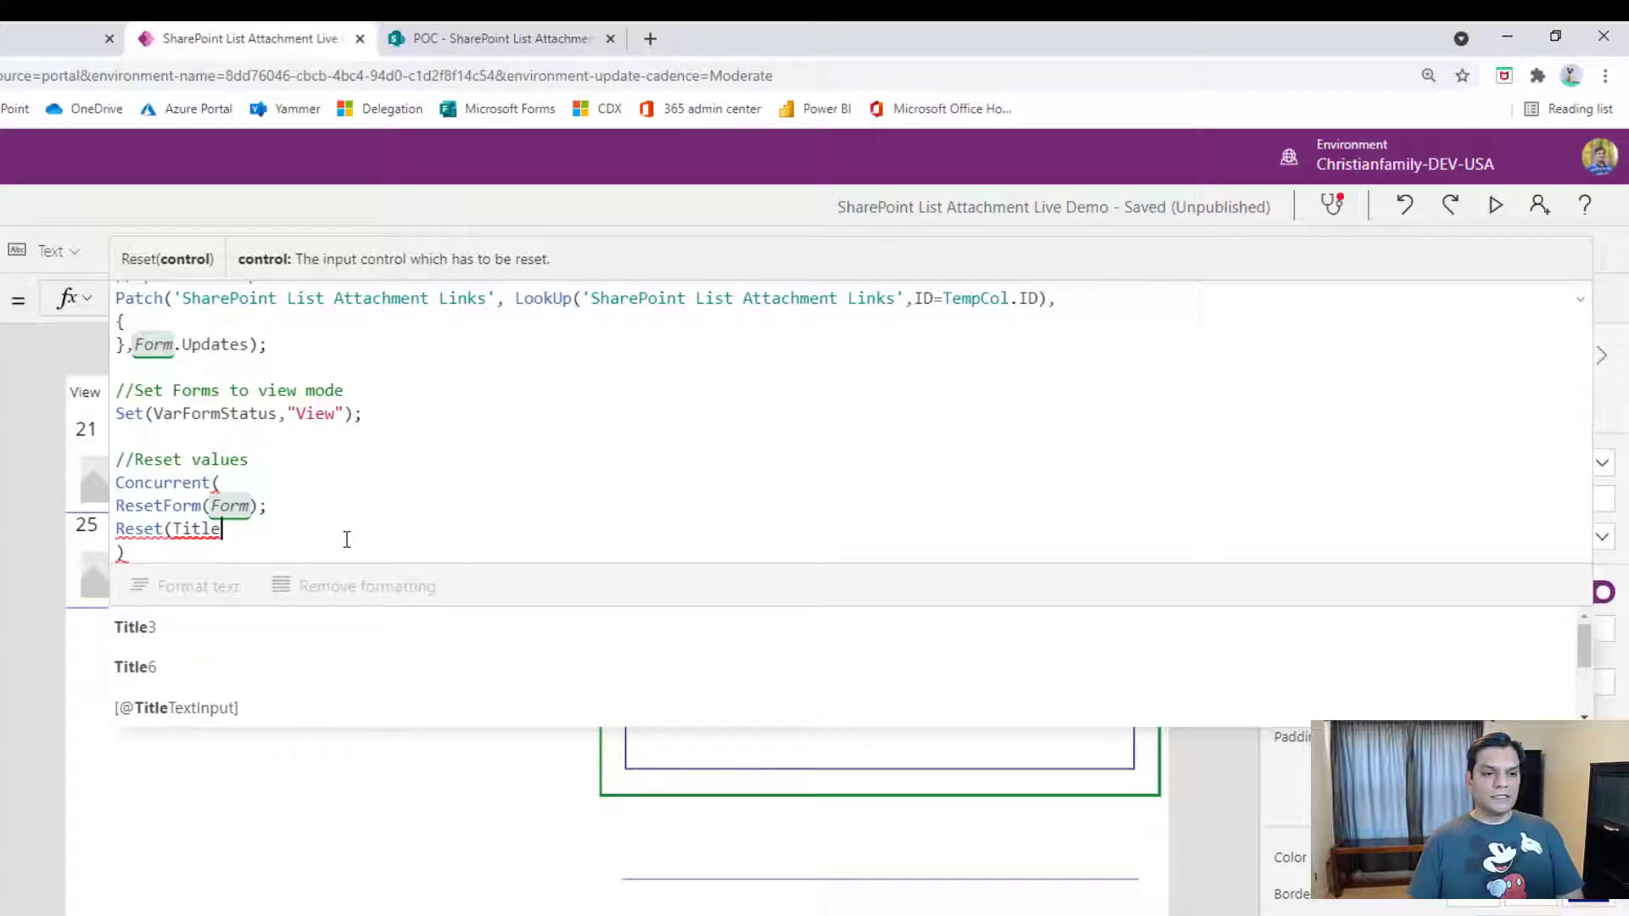
text(TextInput)
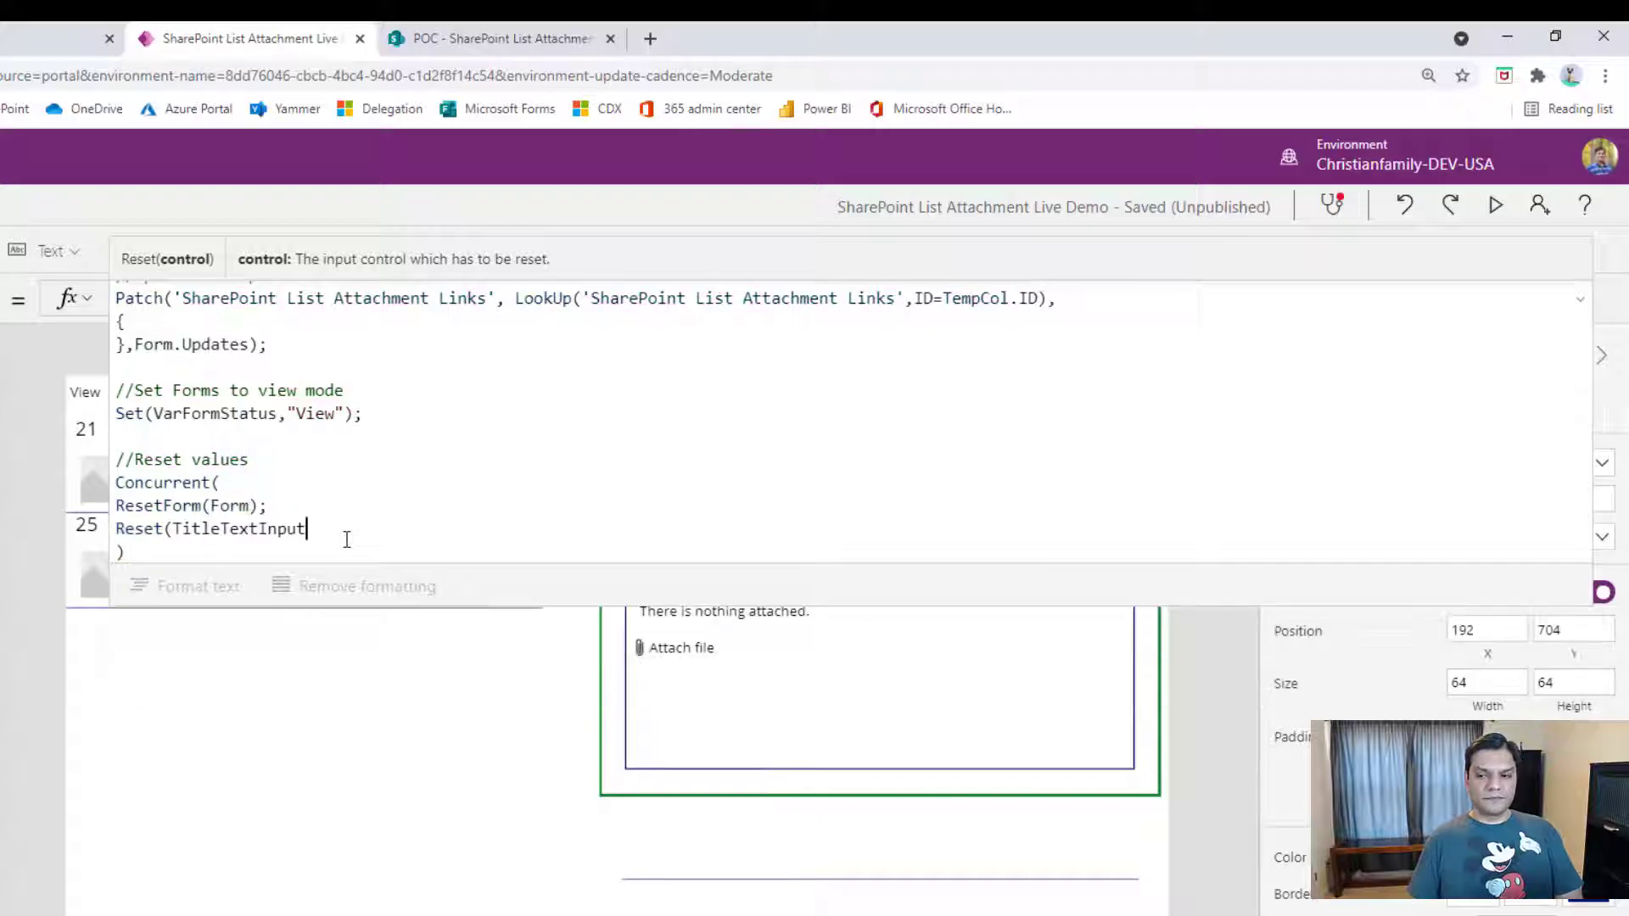
text())
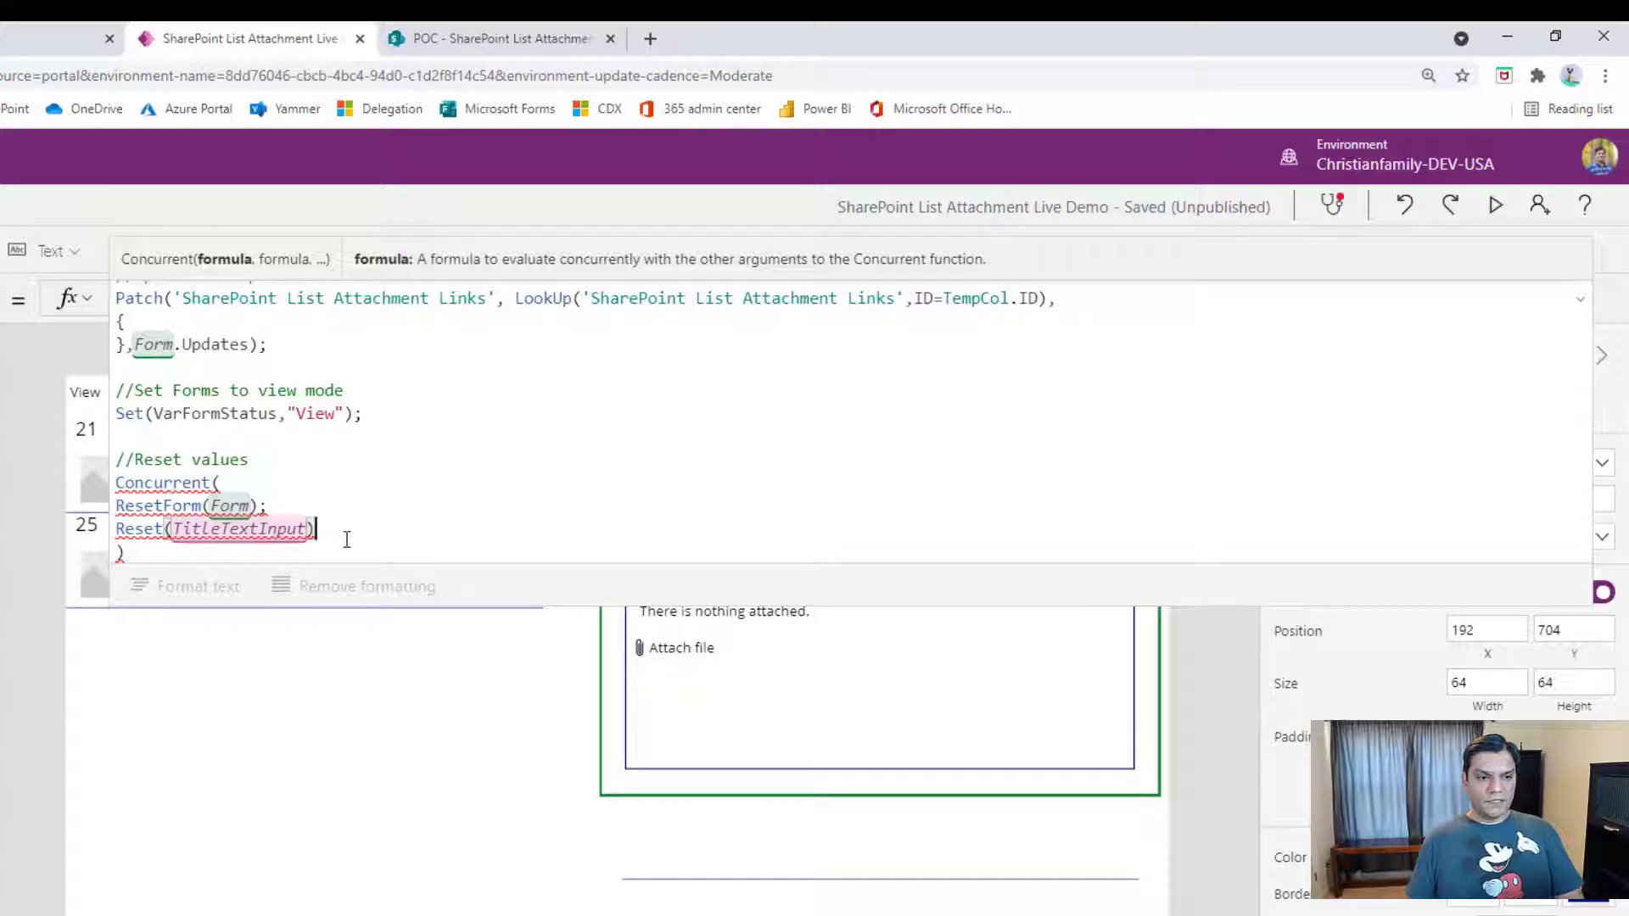
Replace the semicolon after ResetForm(Form) with a comma, review the whole formula and close the expanded formula editor.
click(322, 504)
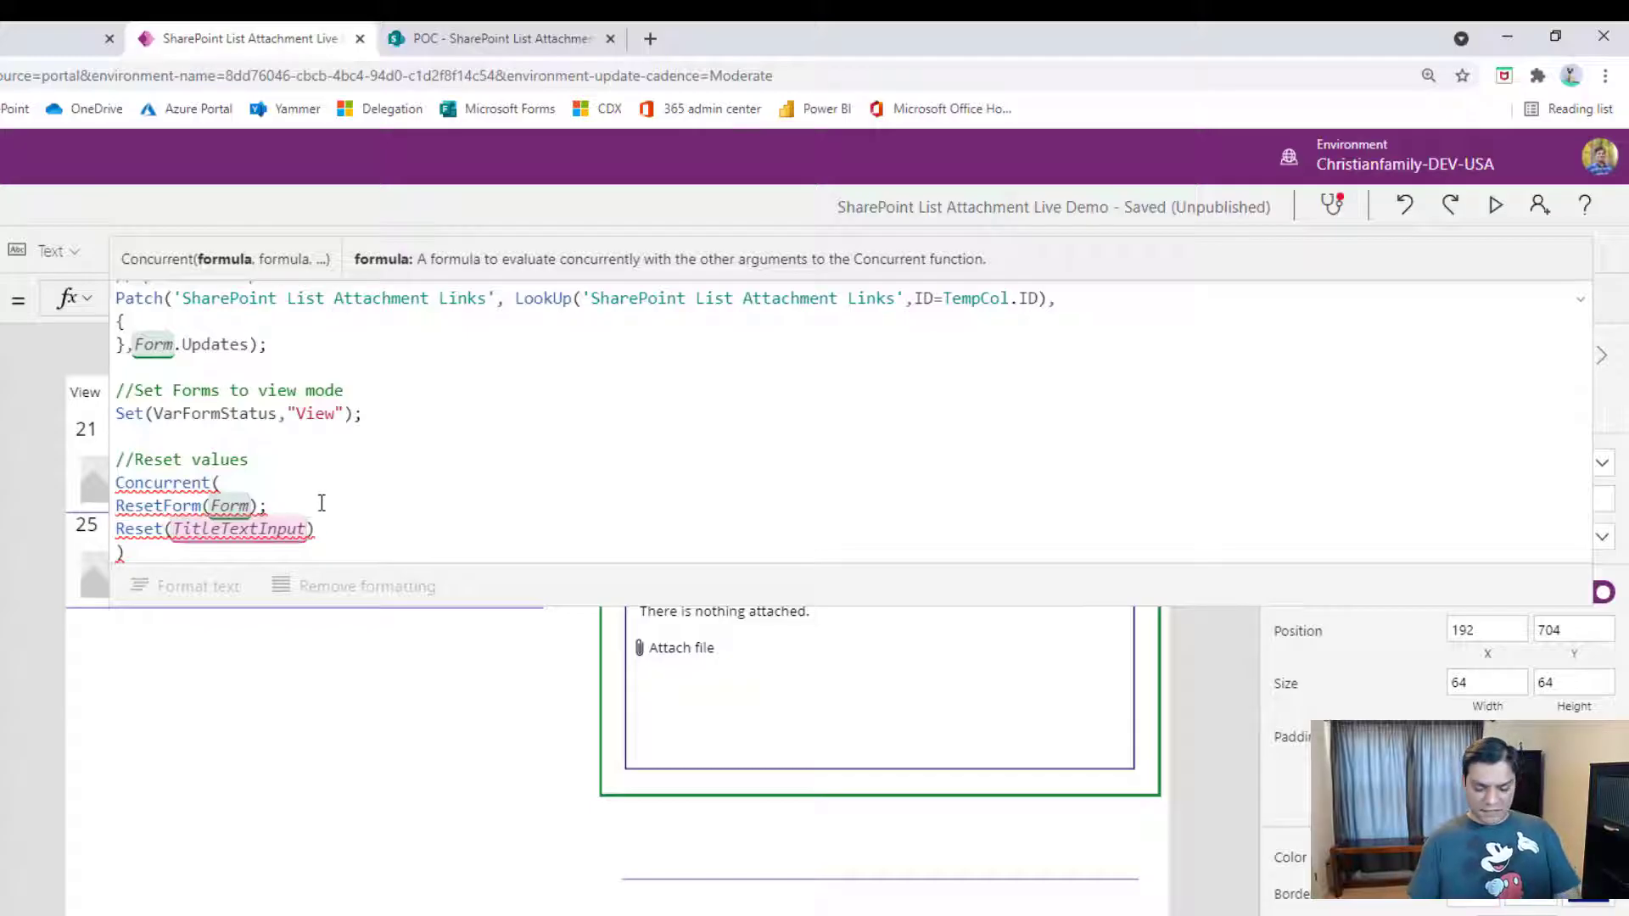
key(BackSpace)
text(,)
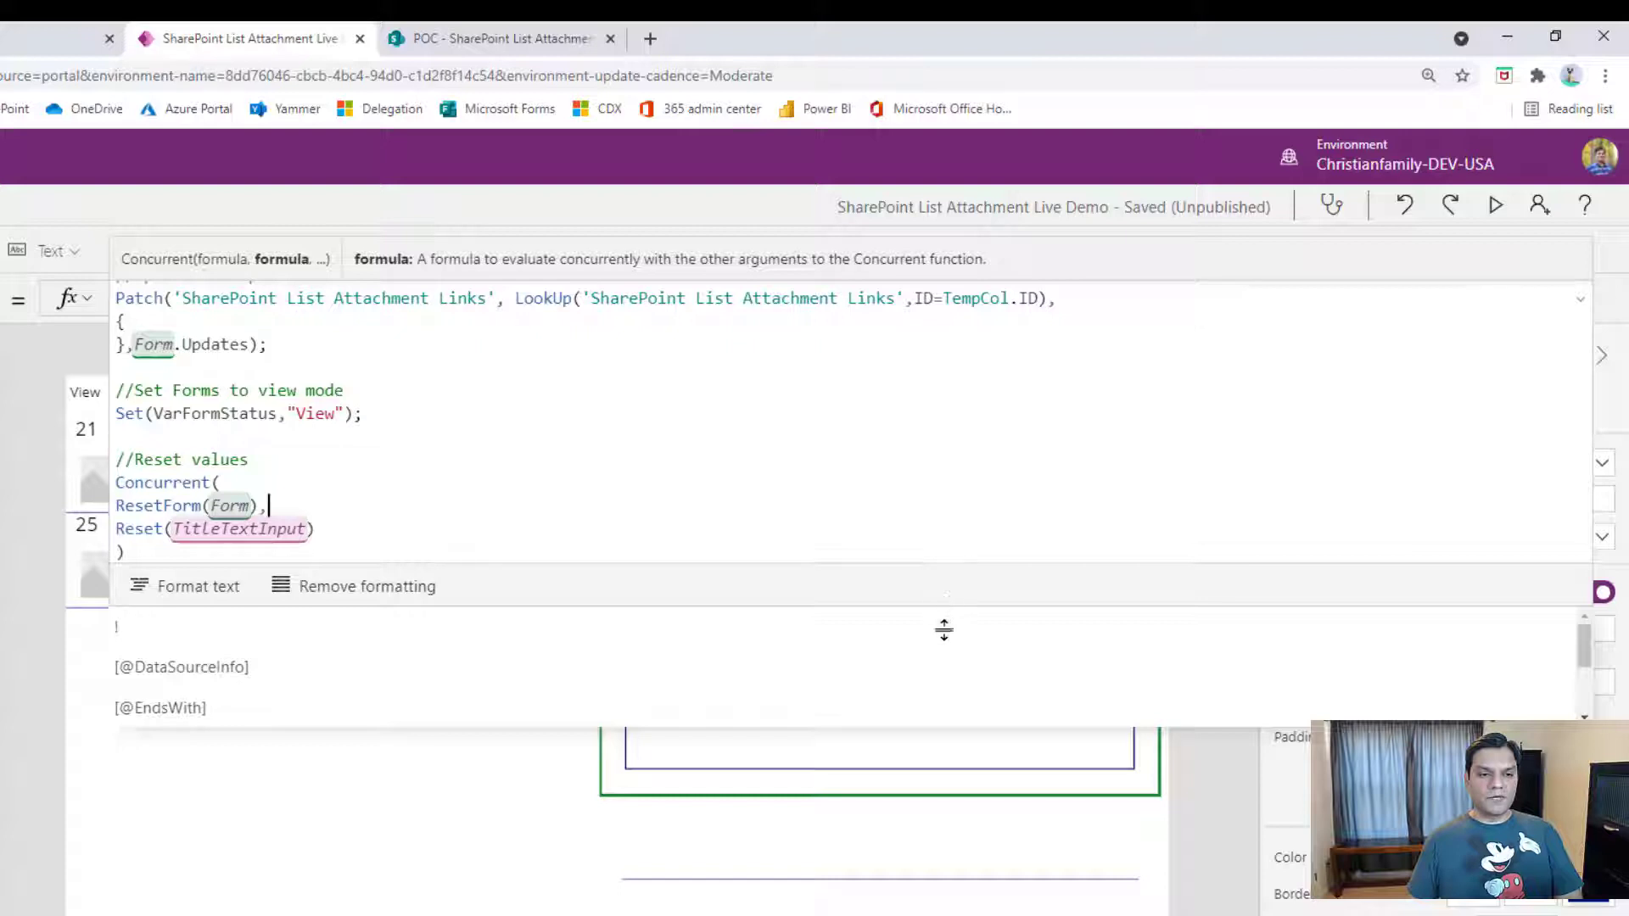
drag(944, 629, 949, 870)
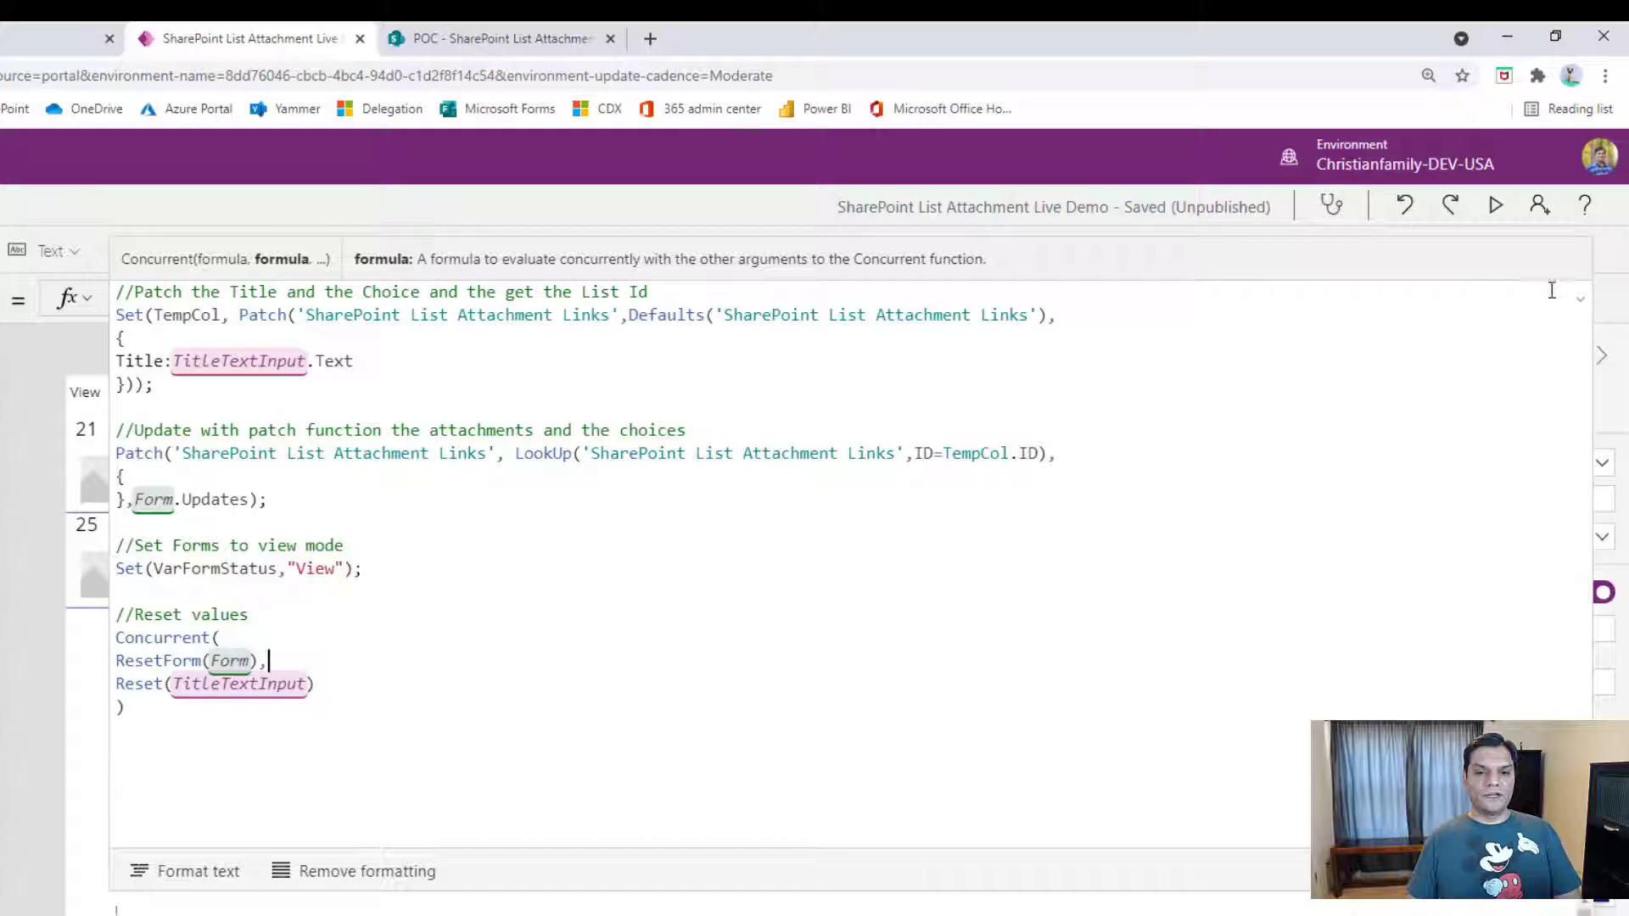
click(1578, 299)
click(1209, 835)
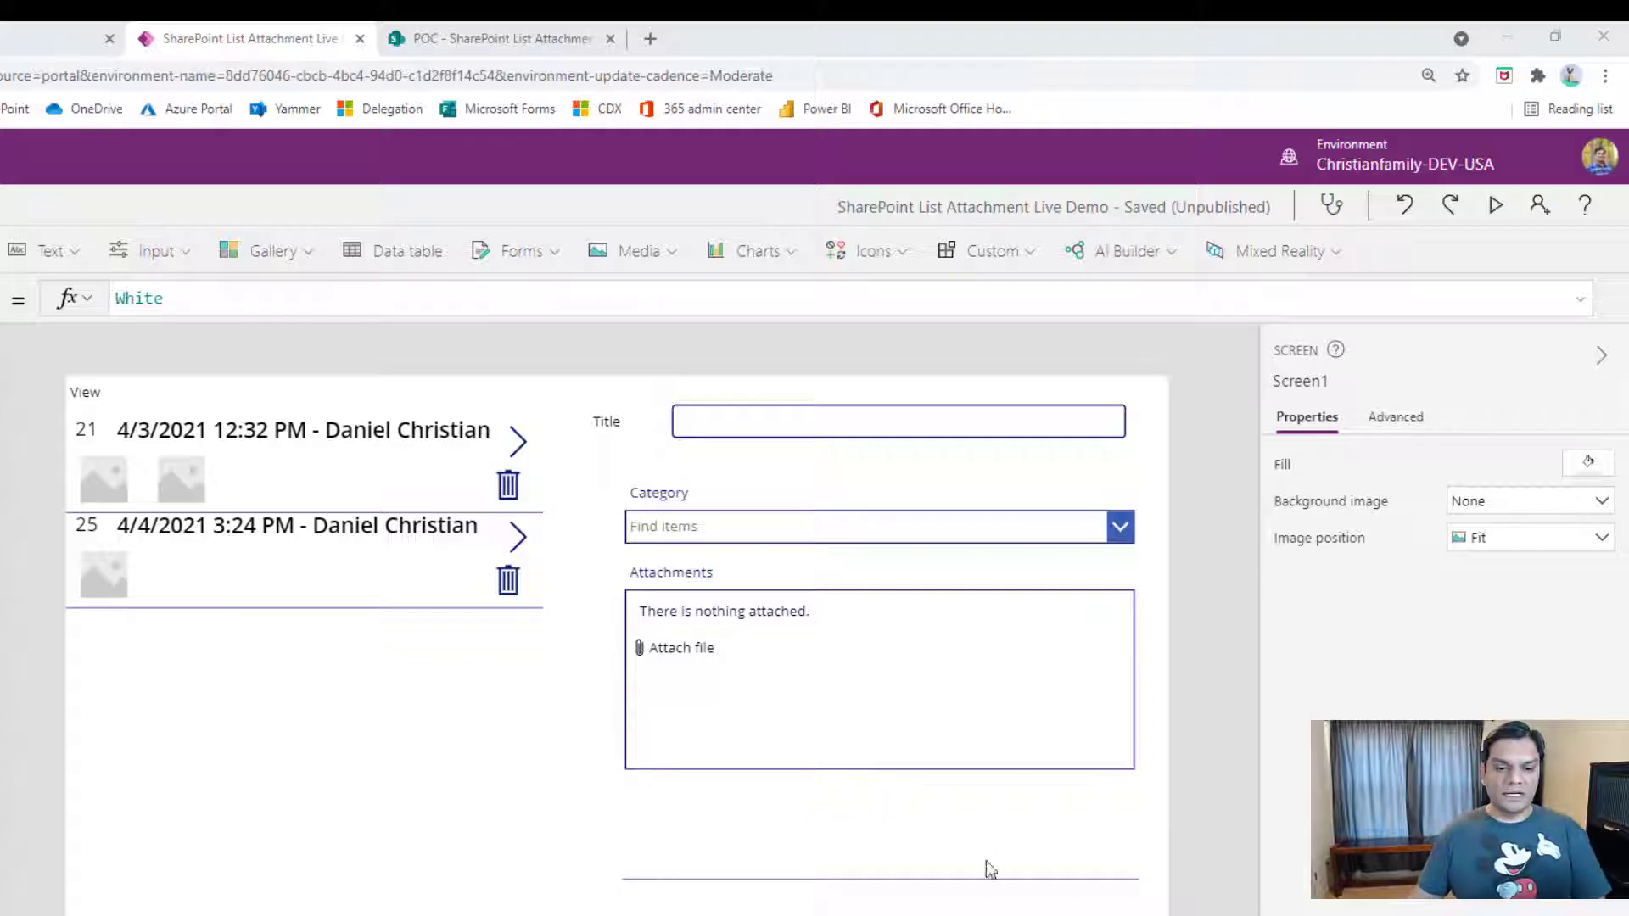
Save the app and return to the editing canvas.
key(ctrl+s)
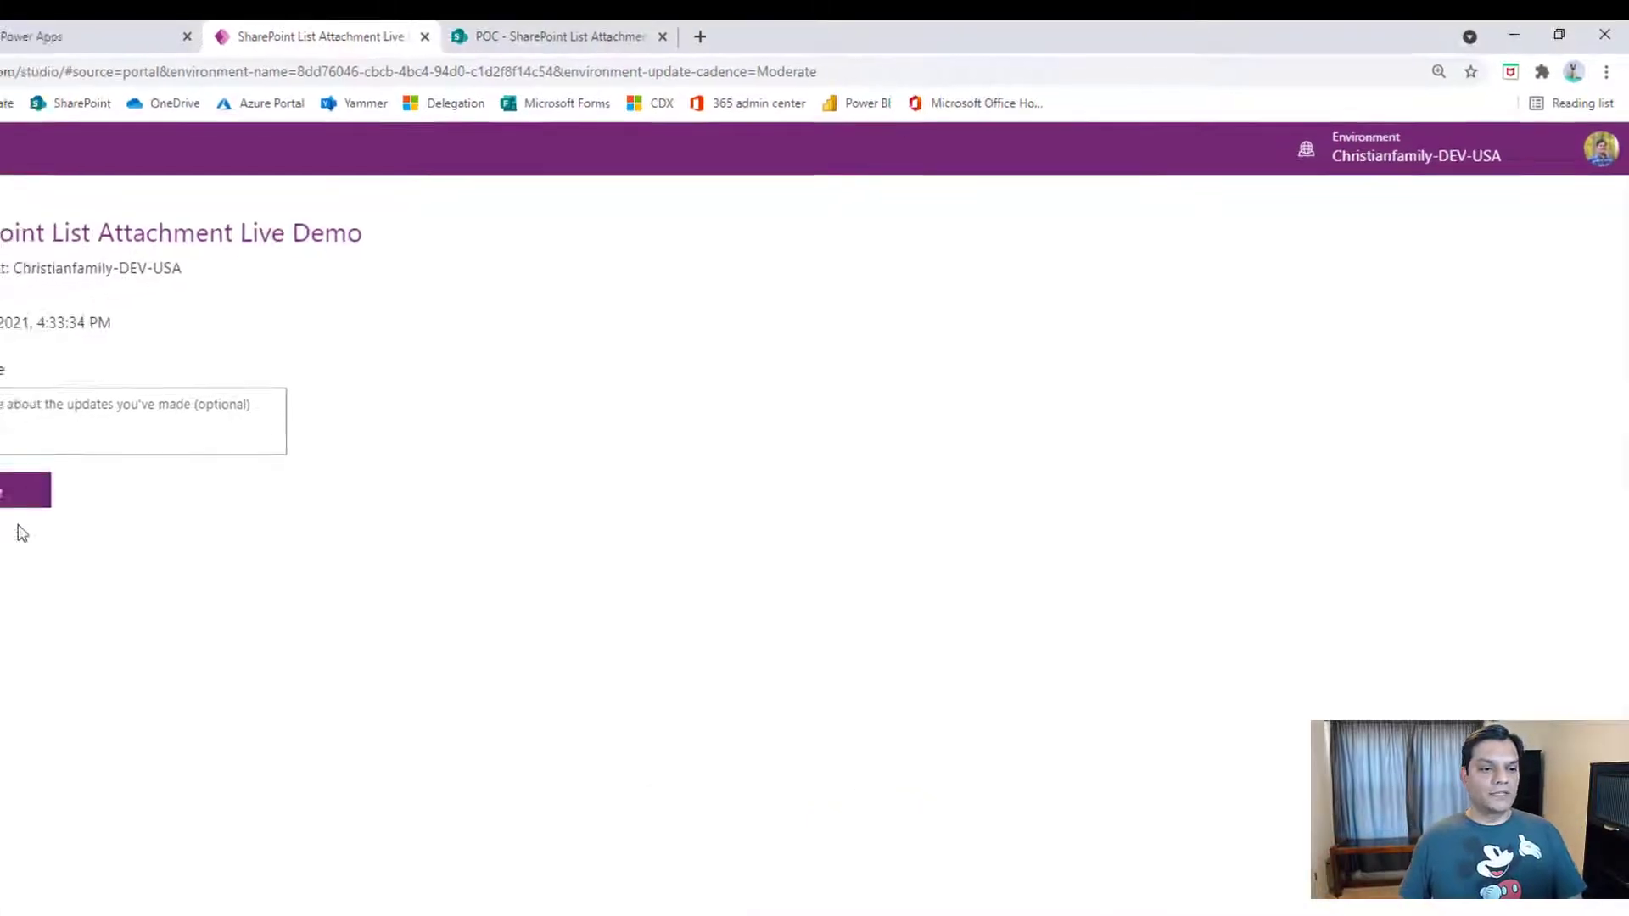
click(20, 491)
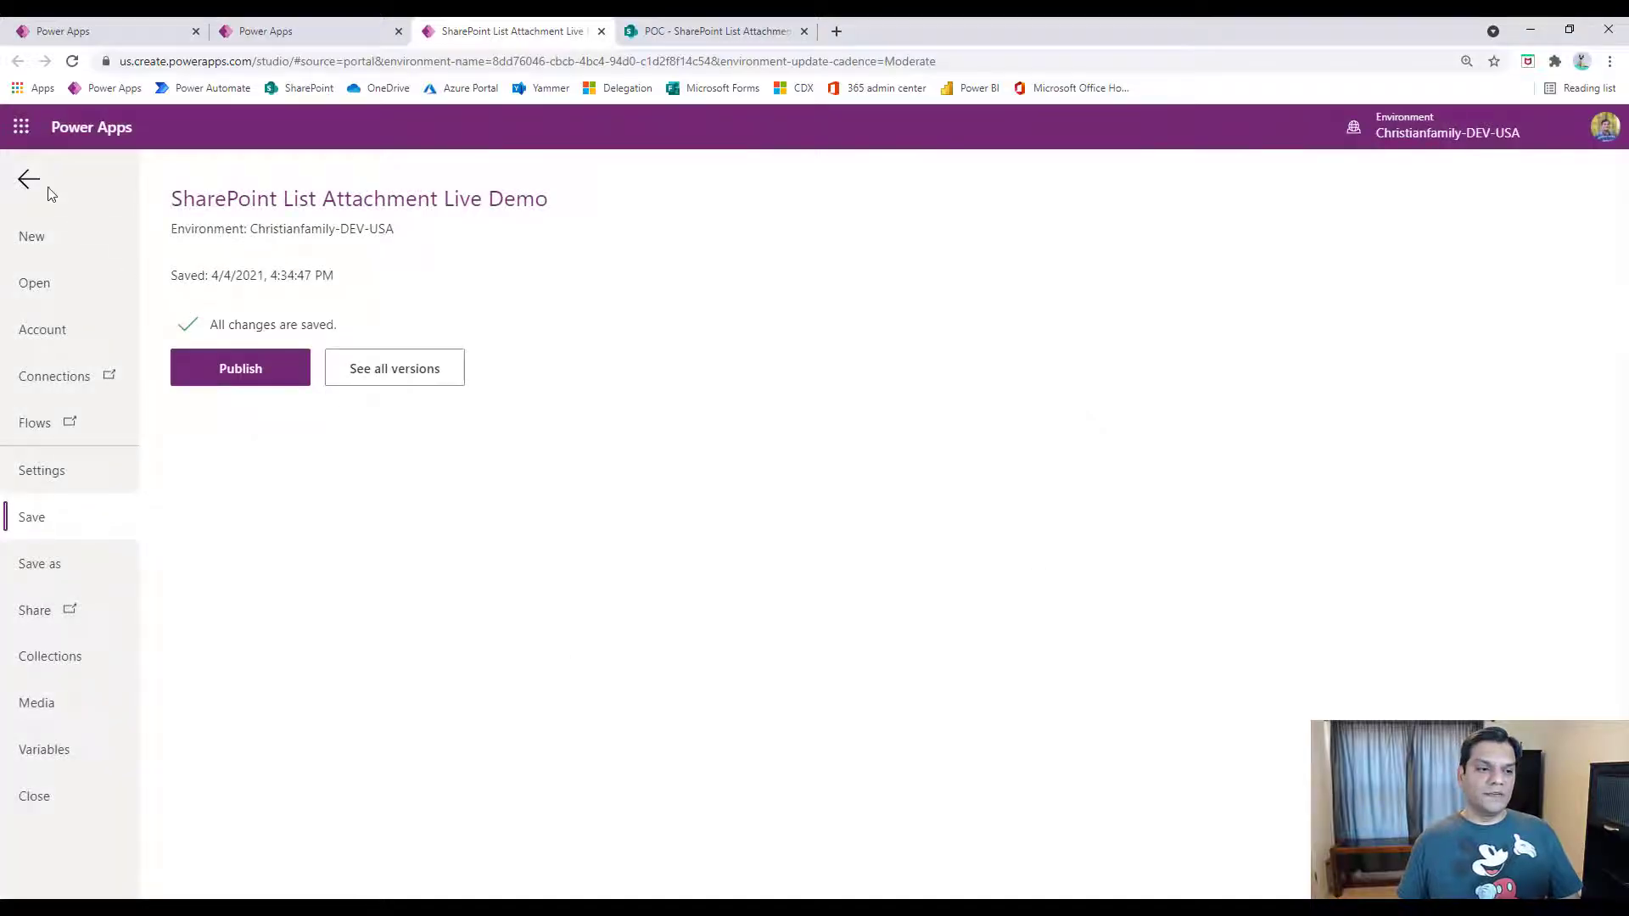
click(29, 179)
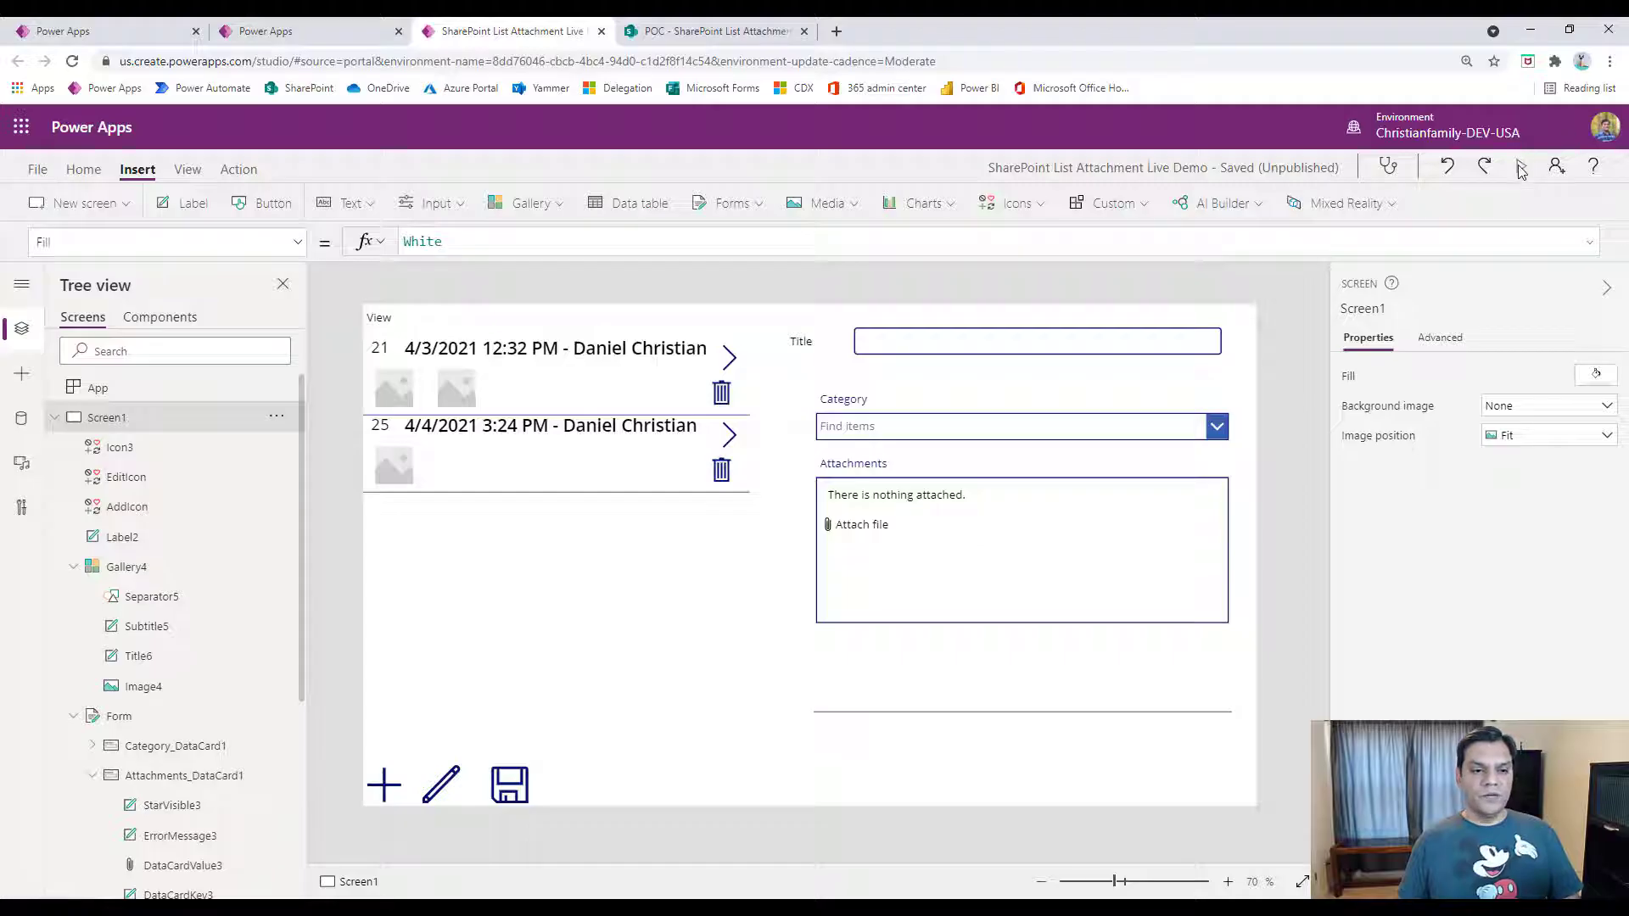
Preview the app, enter "Test 1" as the title, and exit the preview, dismissing the tip.
click(516, 398)
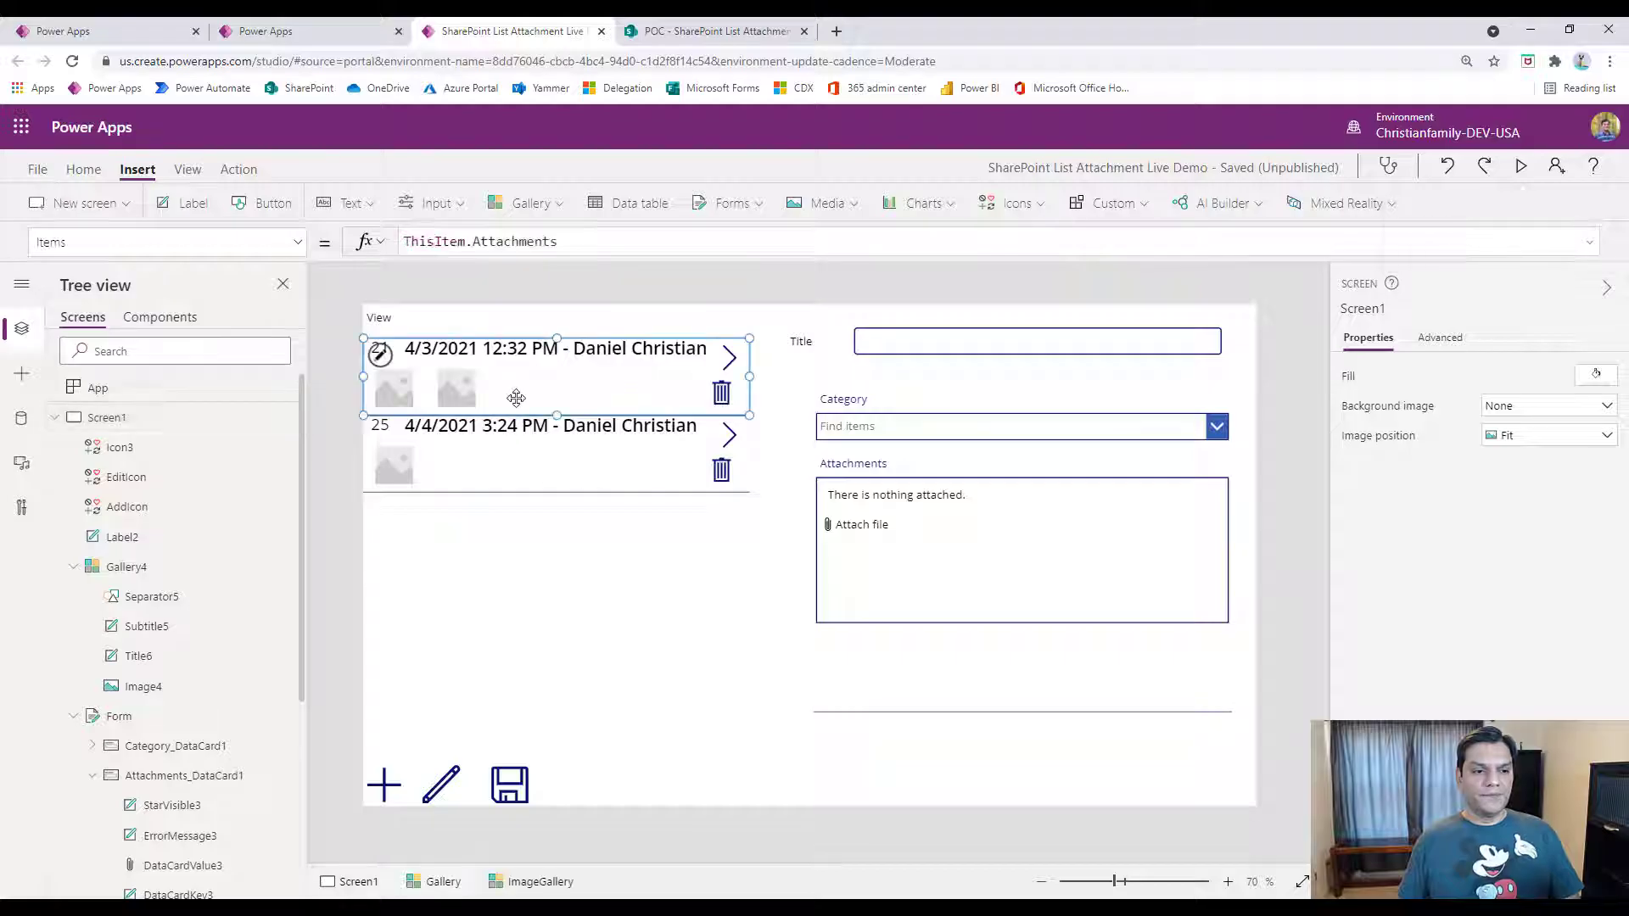
click(1525, 173)
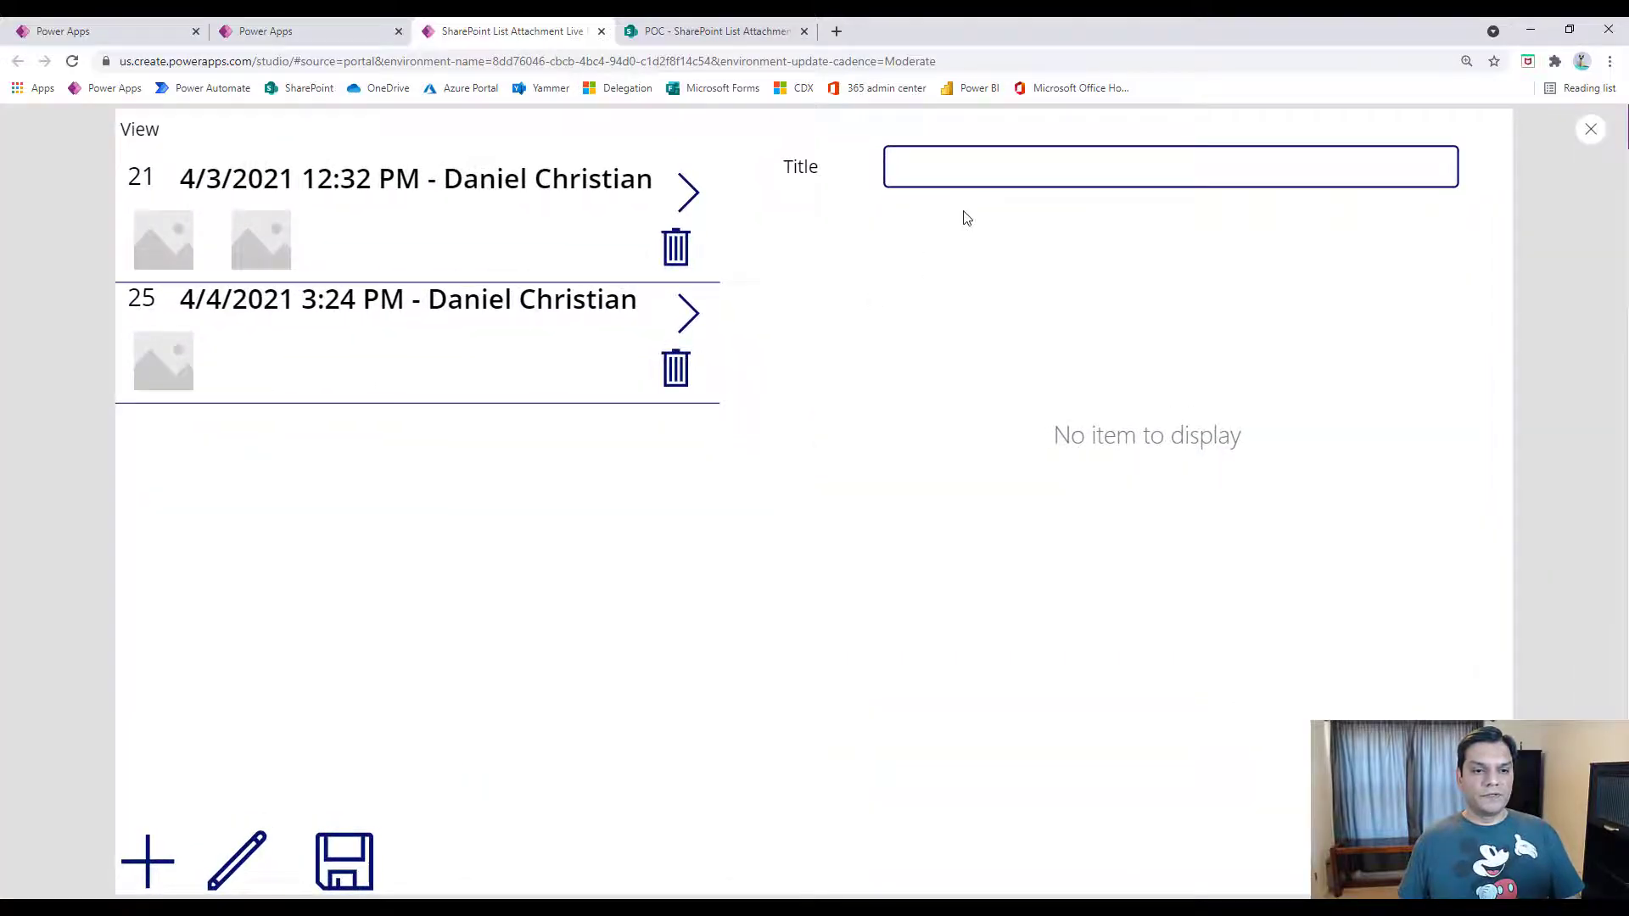
click(984, 163)
text(Test 1)
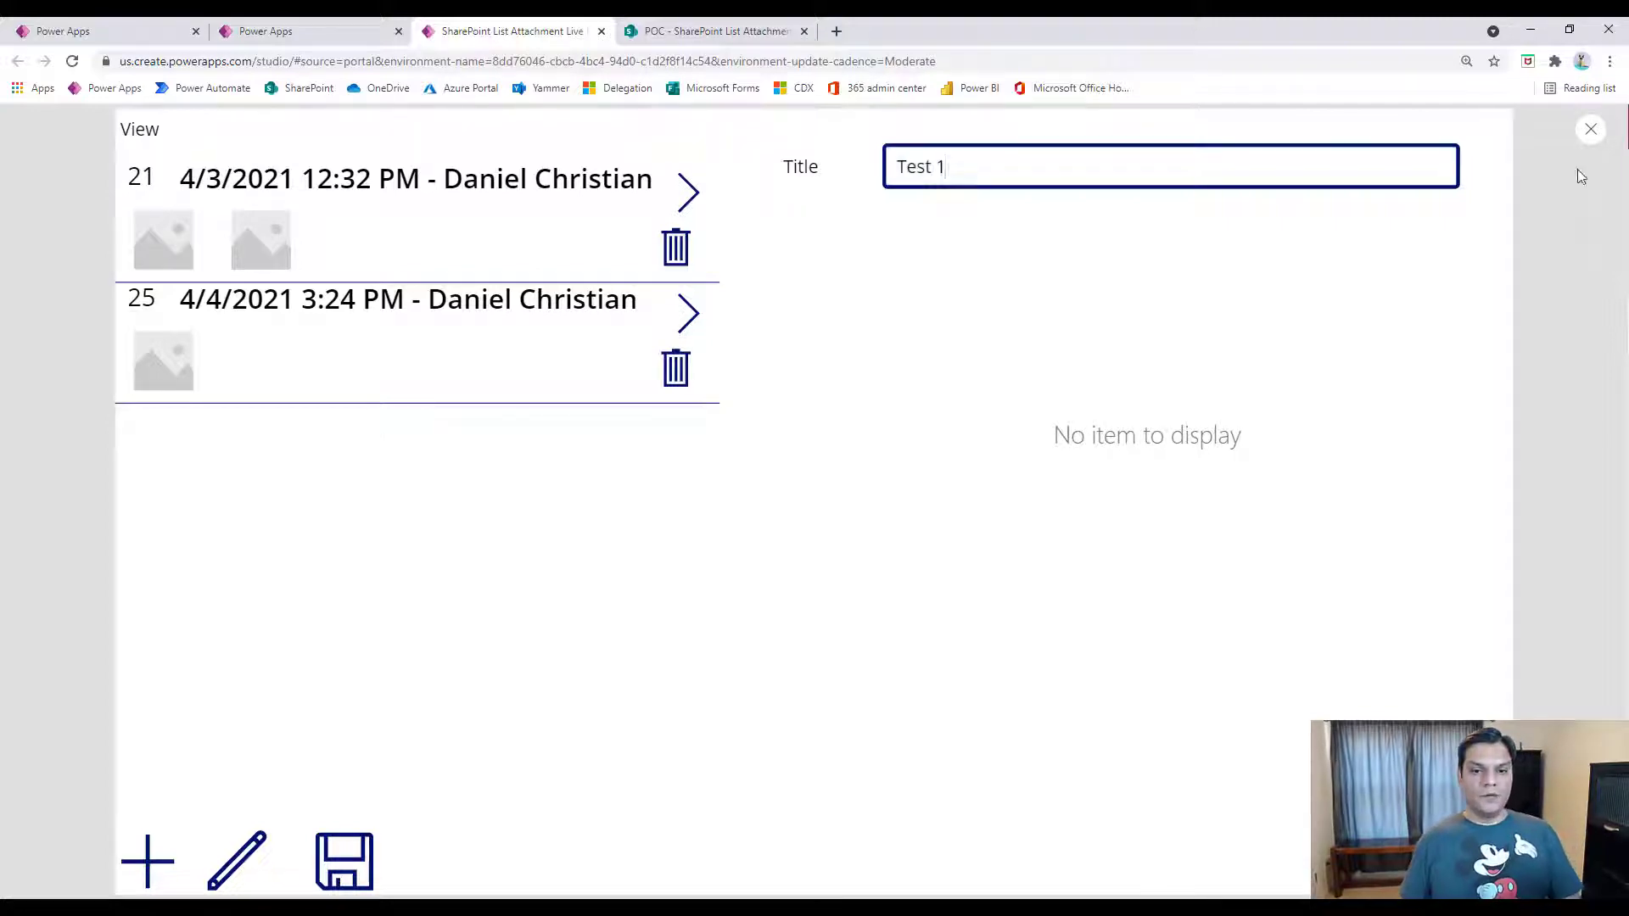
click(1596, 138)
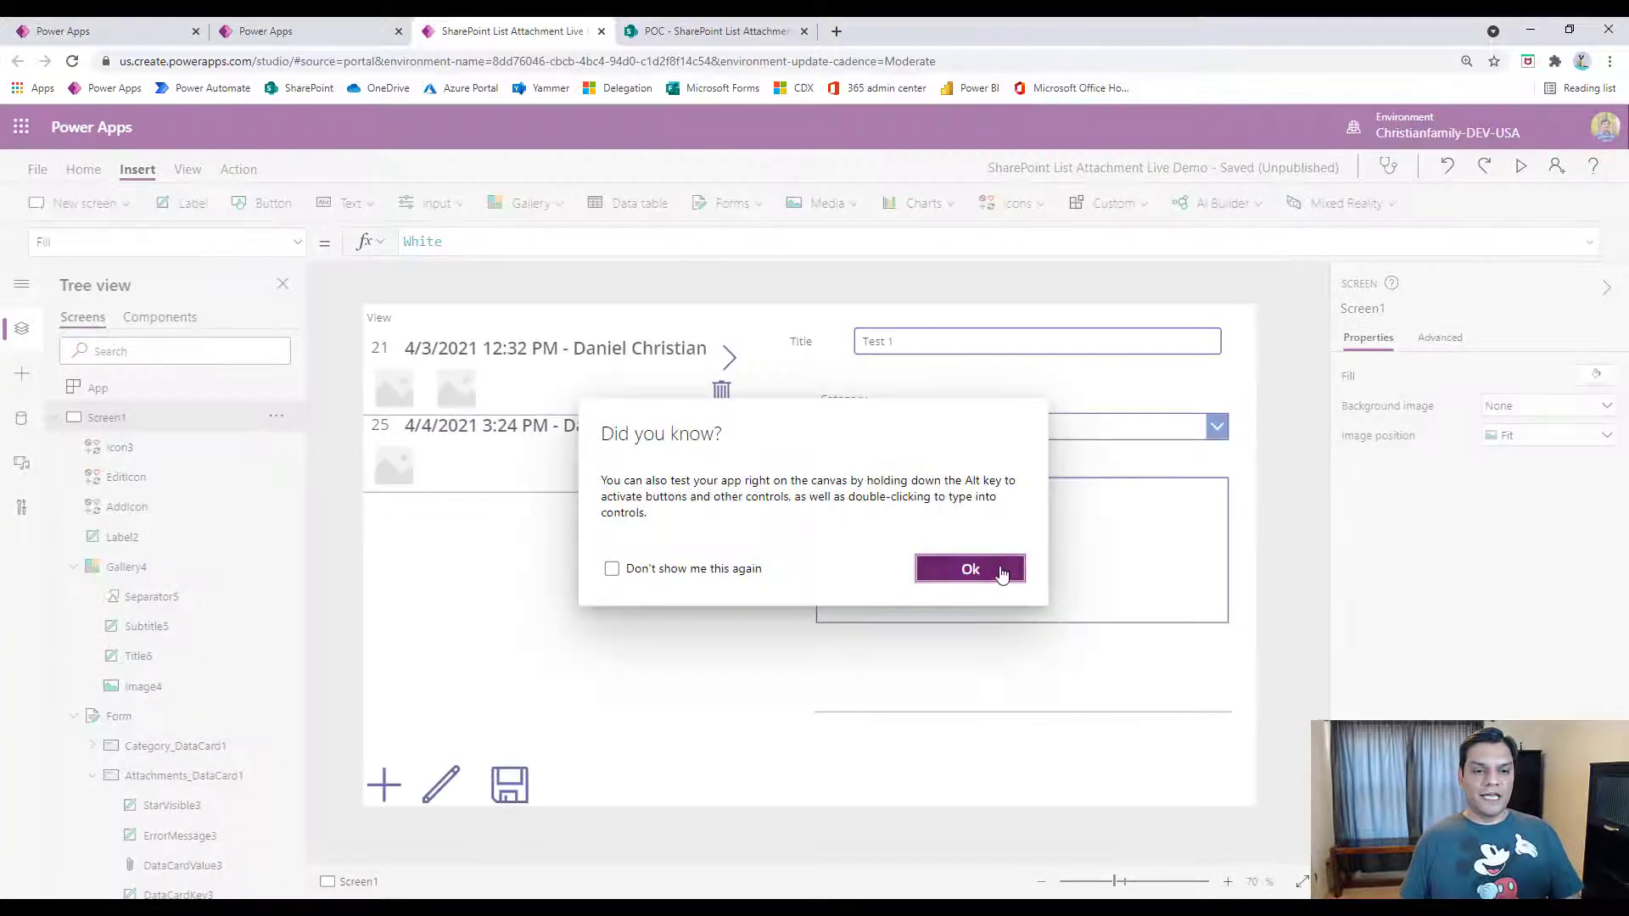
click(994, 570)
Open the DefaultMode formula of the Form control for editing in the expanded formula editor.
click(1241, 595)
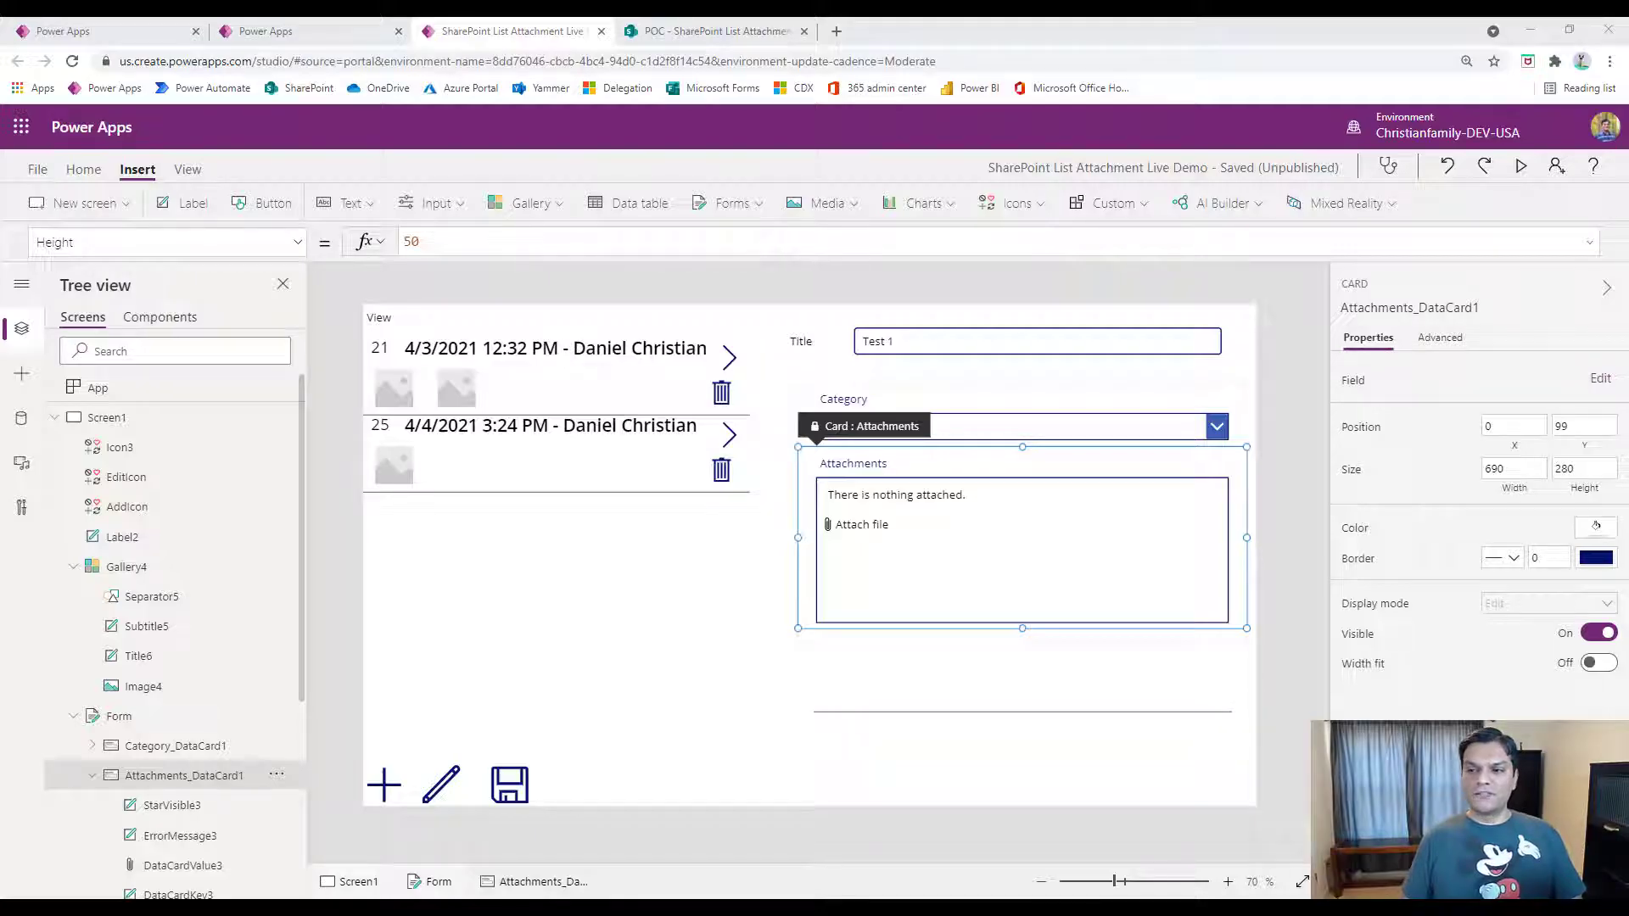
click(294, 246)
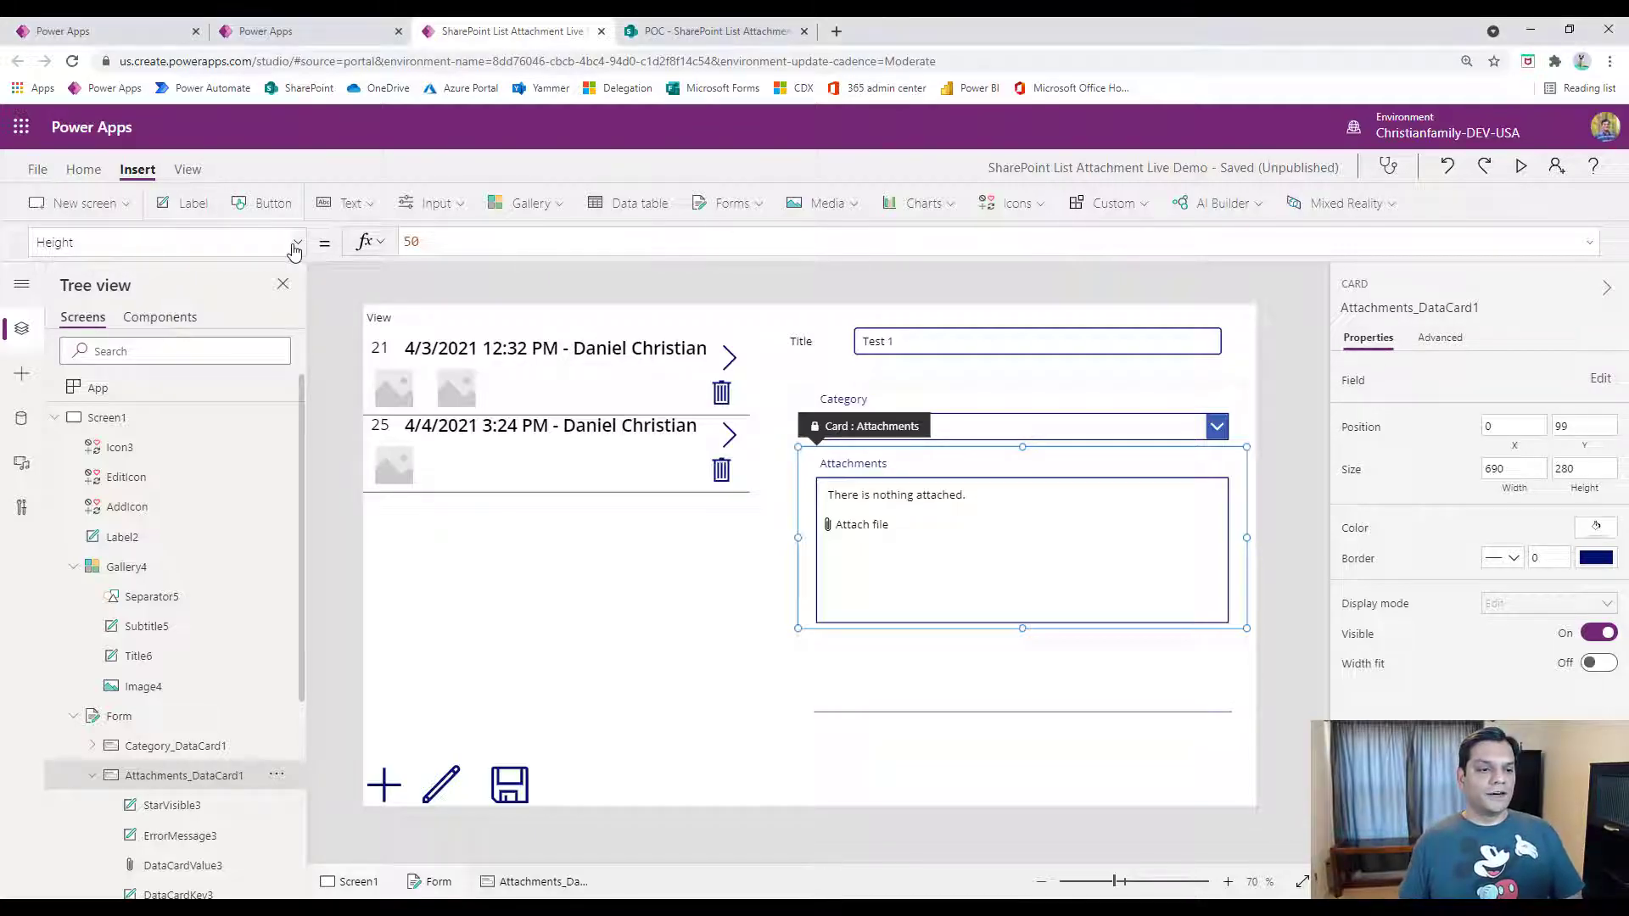
click(295, 244)
scroll(211, 498, up, 3)
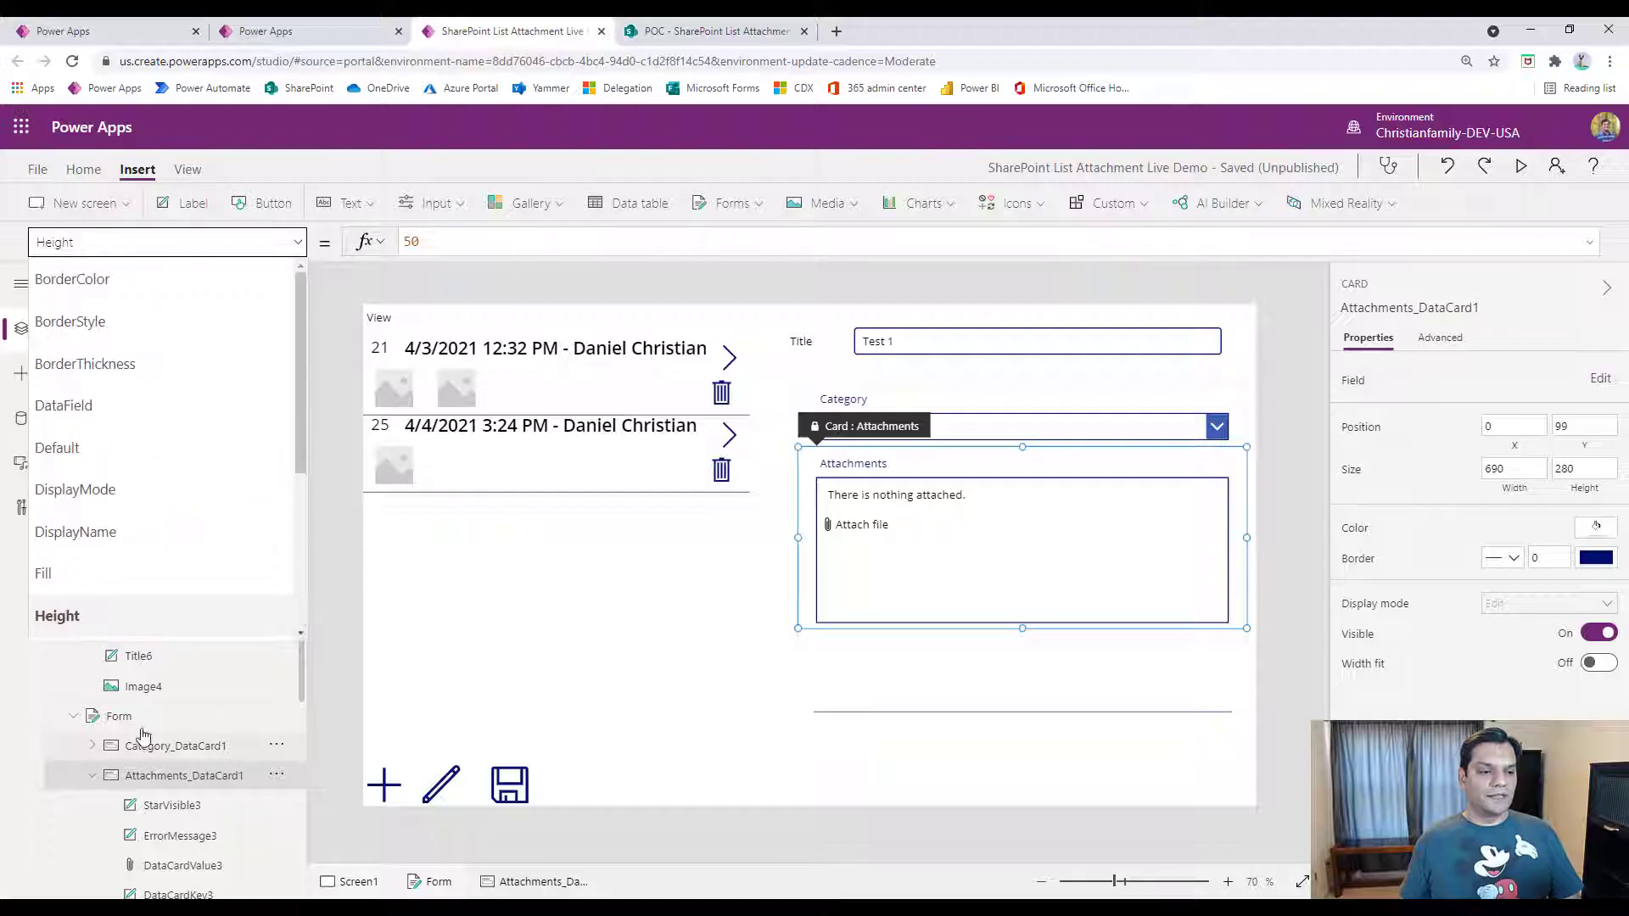
click(138, 716)
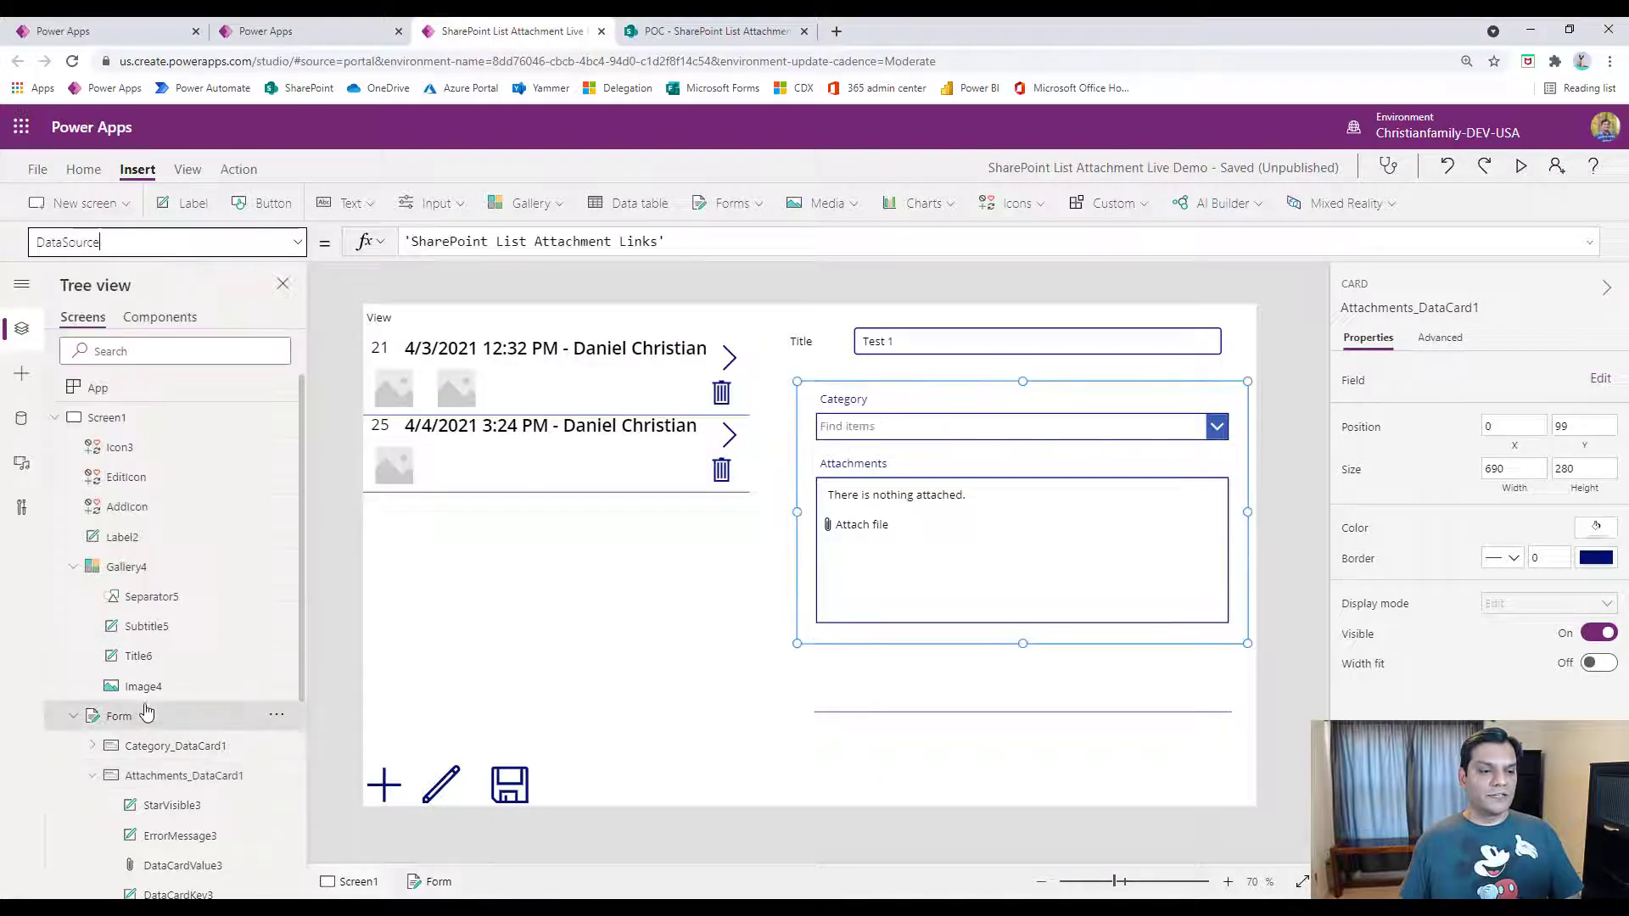
click(299, 246)
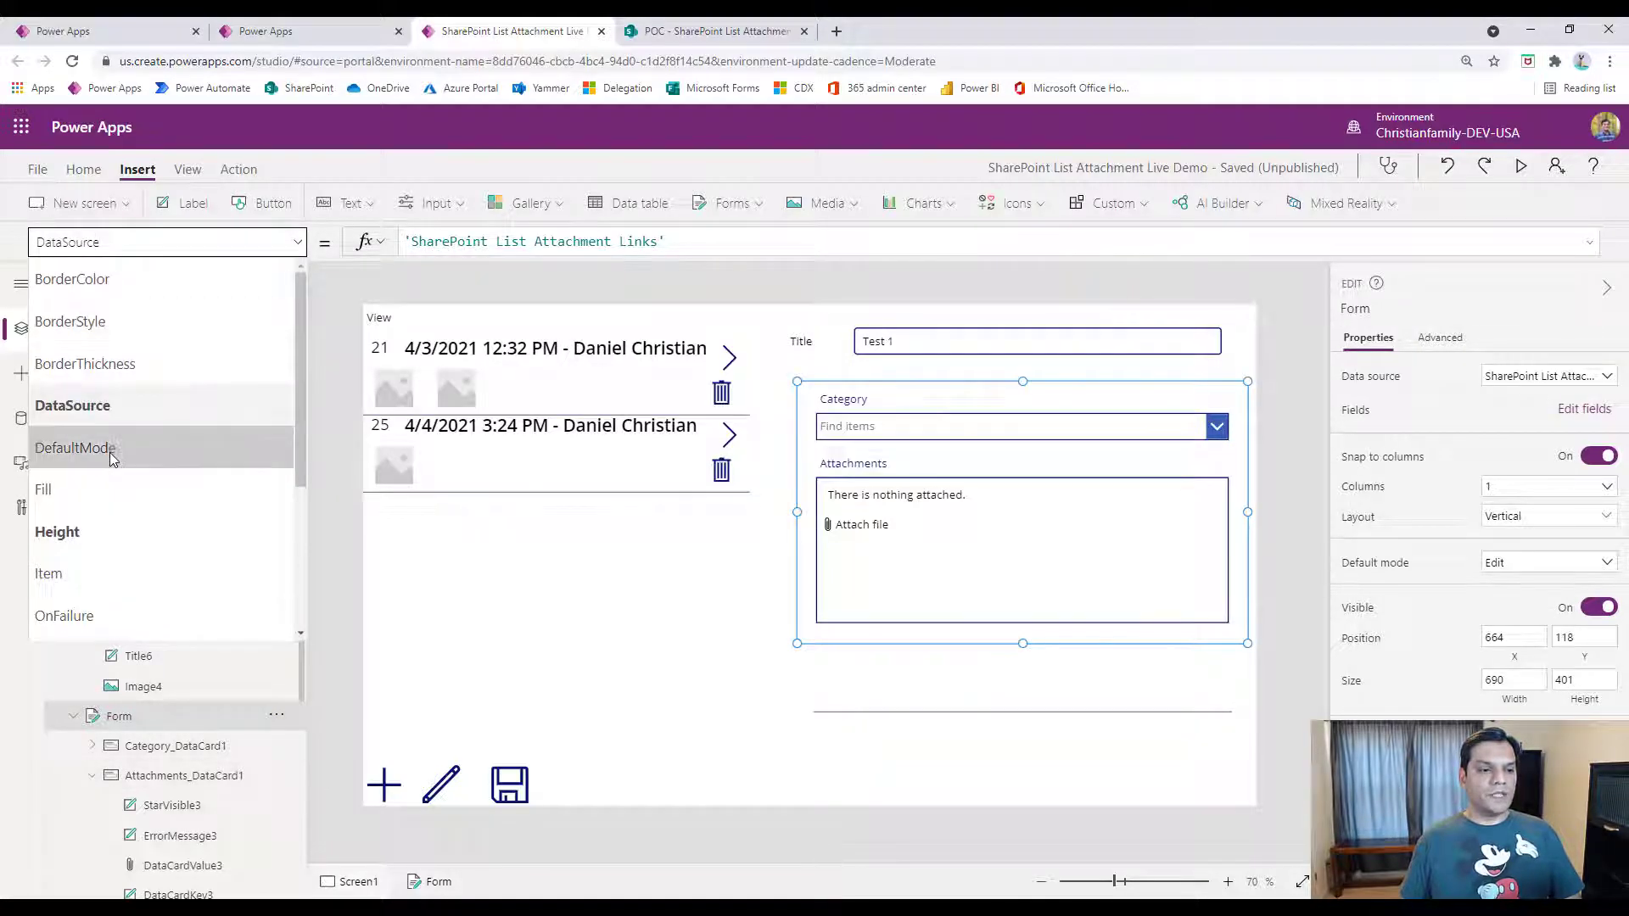
click(109, 451)
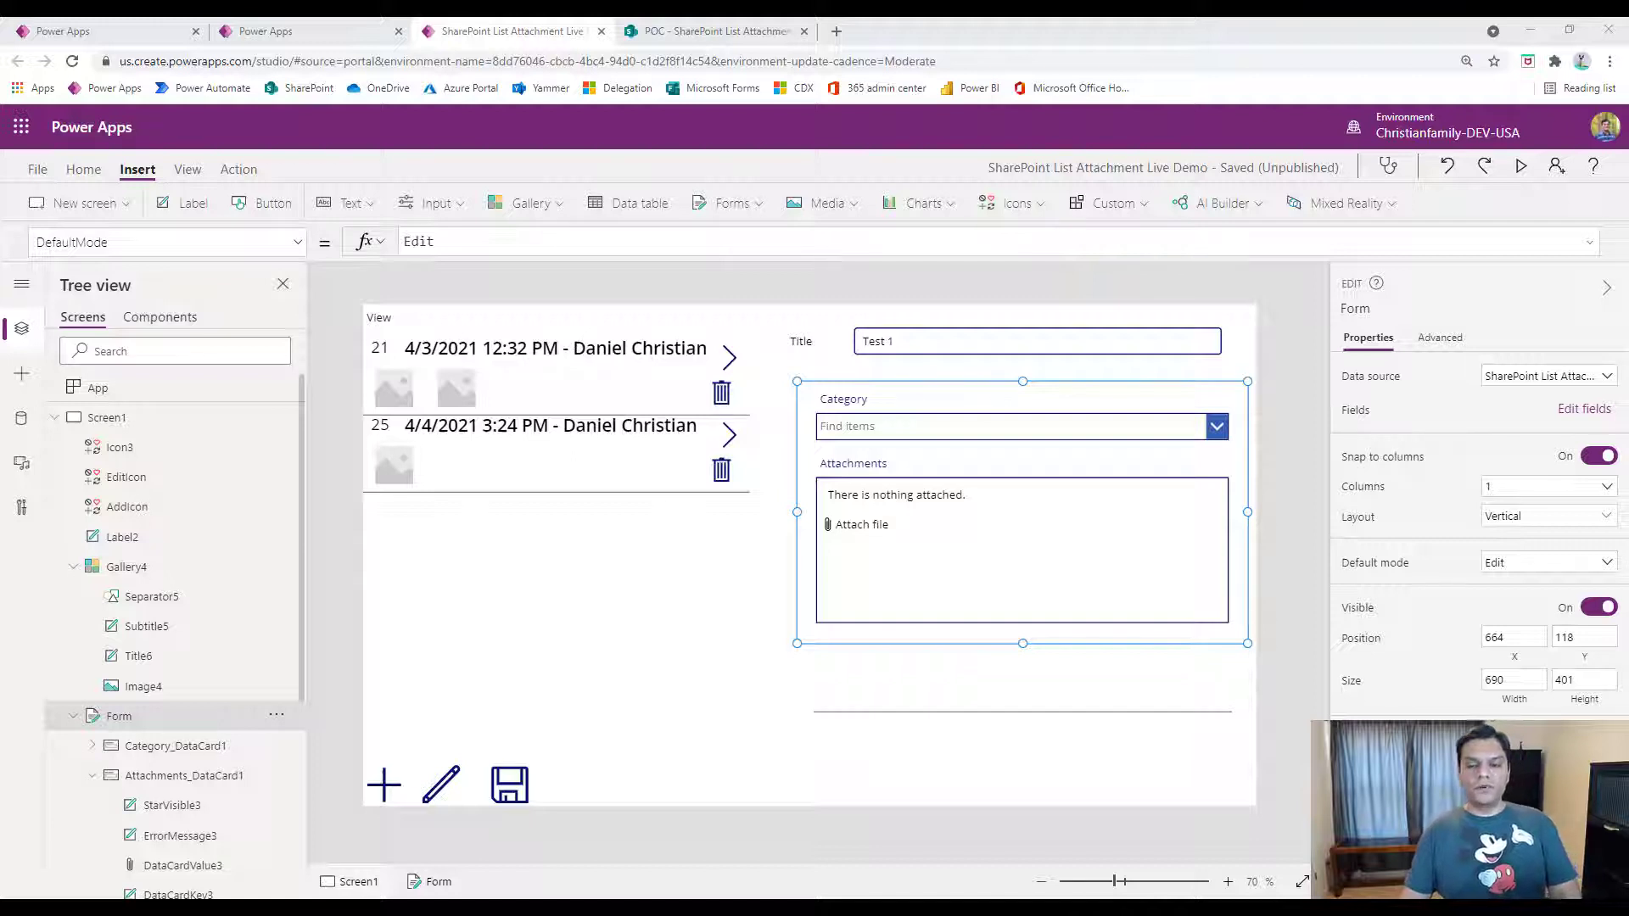
click(1582, 237)
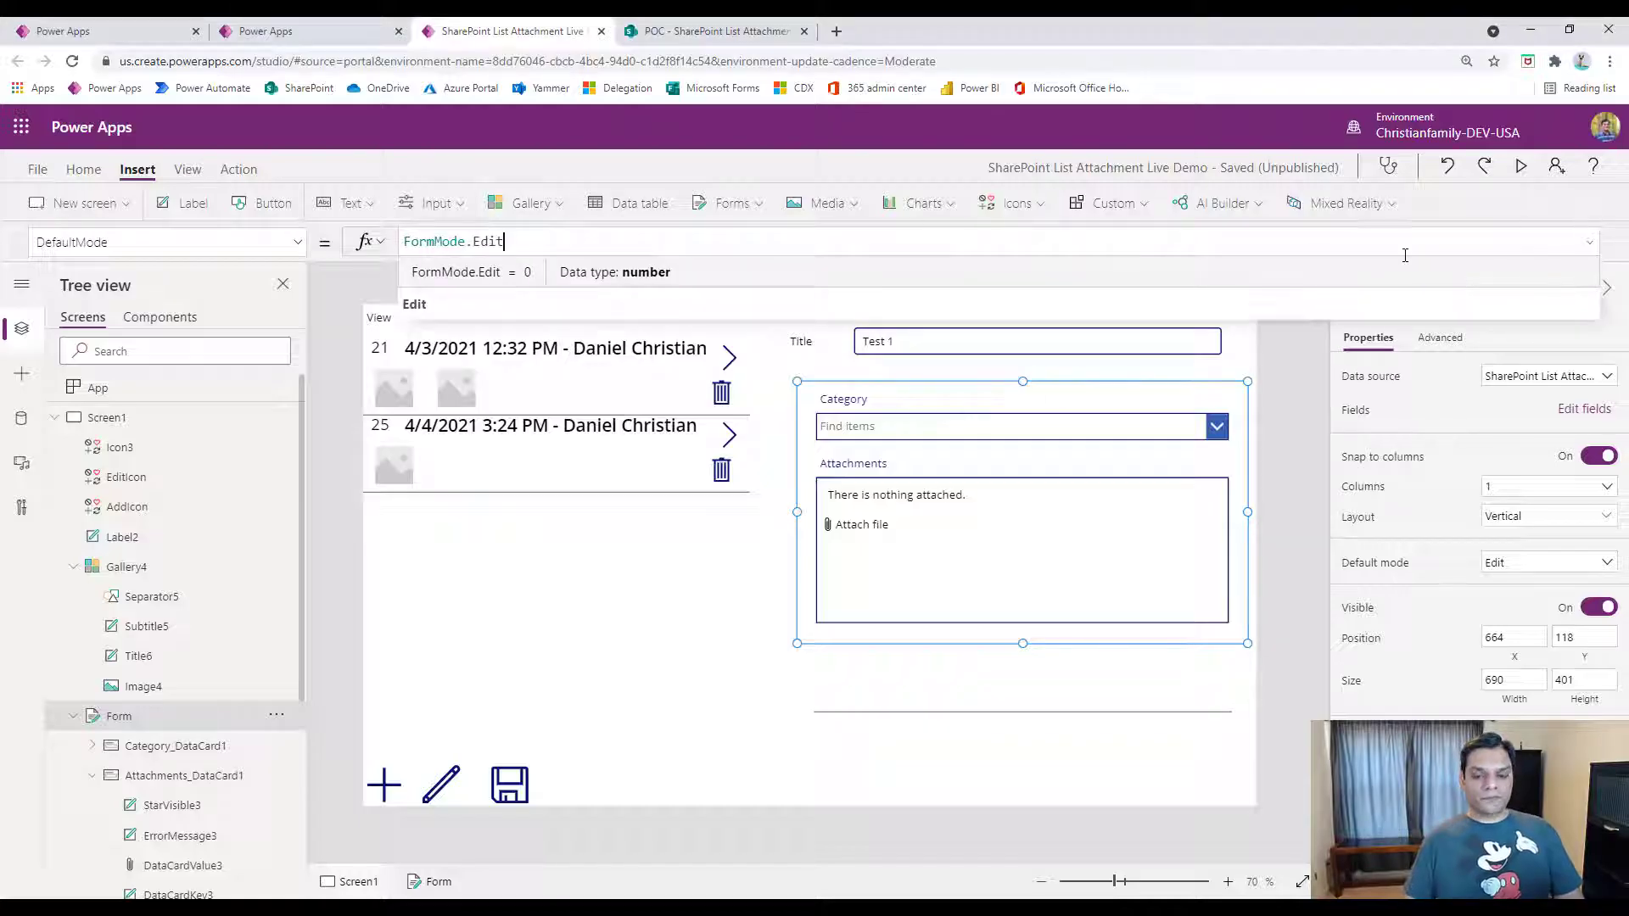
click(1589, 243)
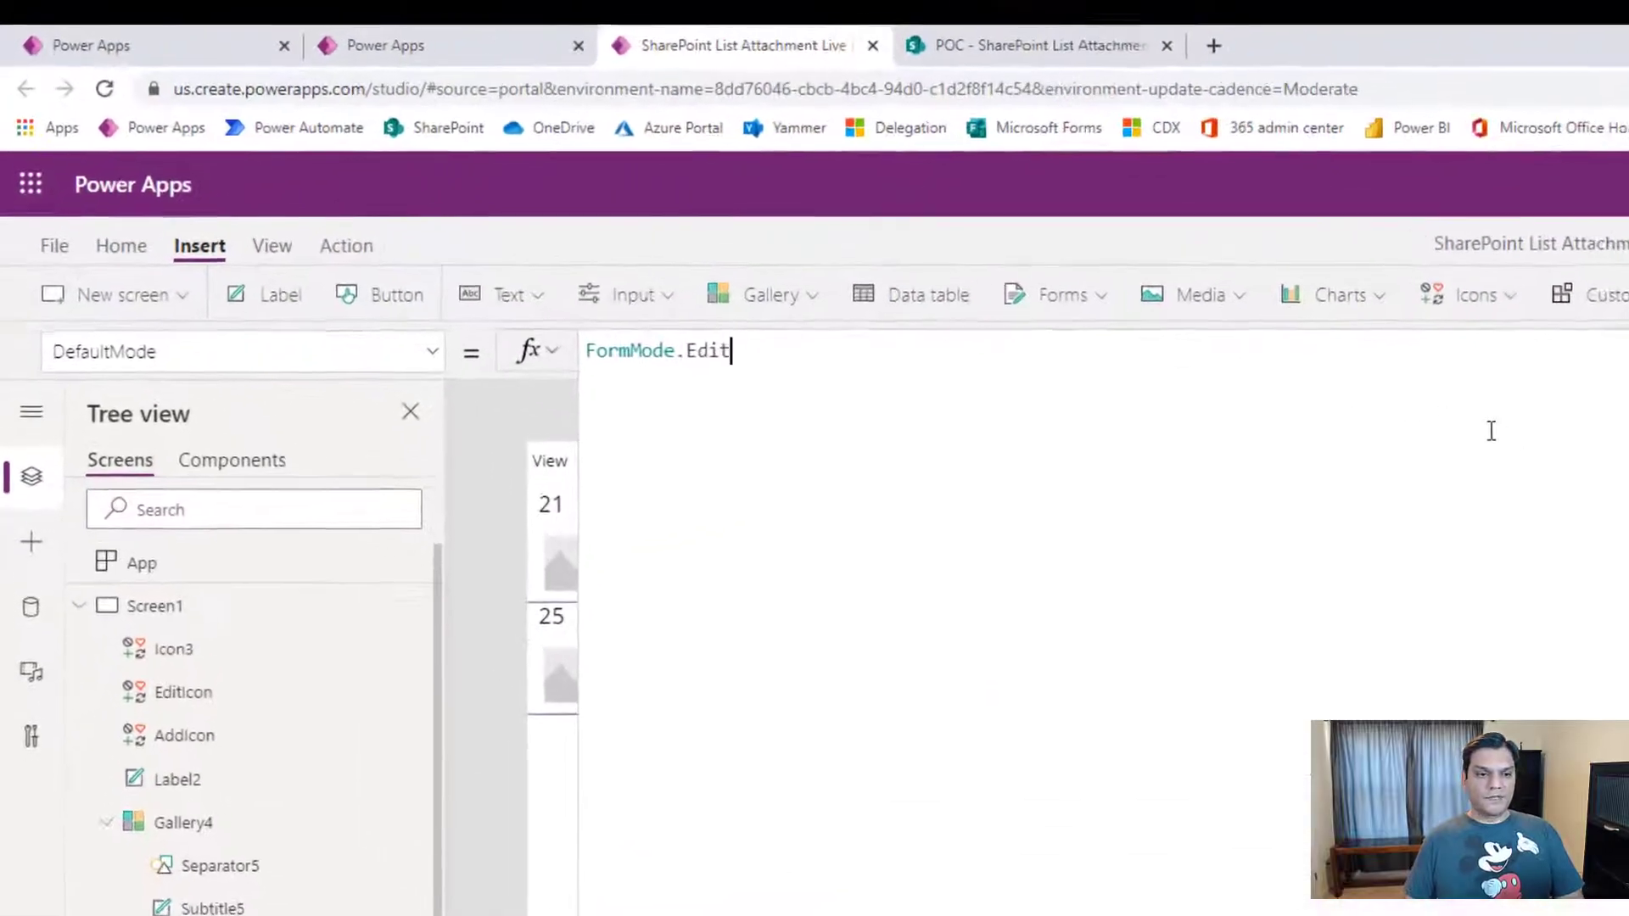
Insert an opening If( on its own line above FormMode.Edit, followed by an indented new line.
key(Home)
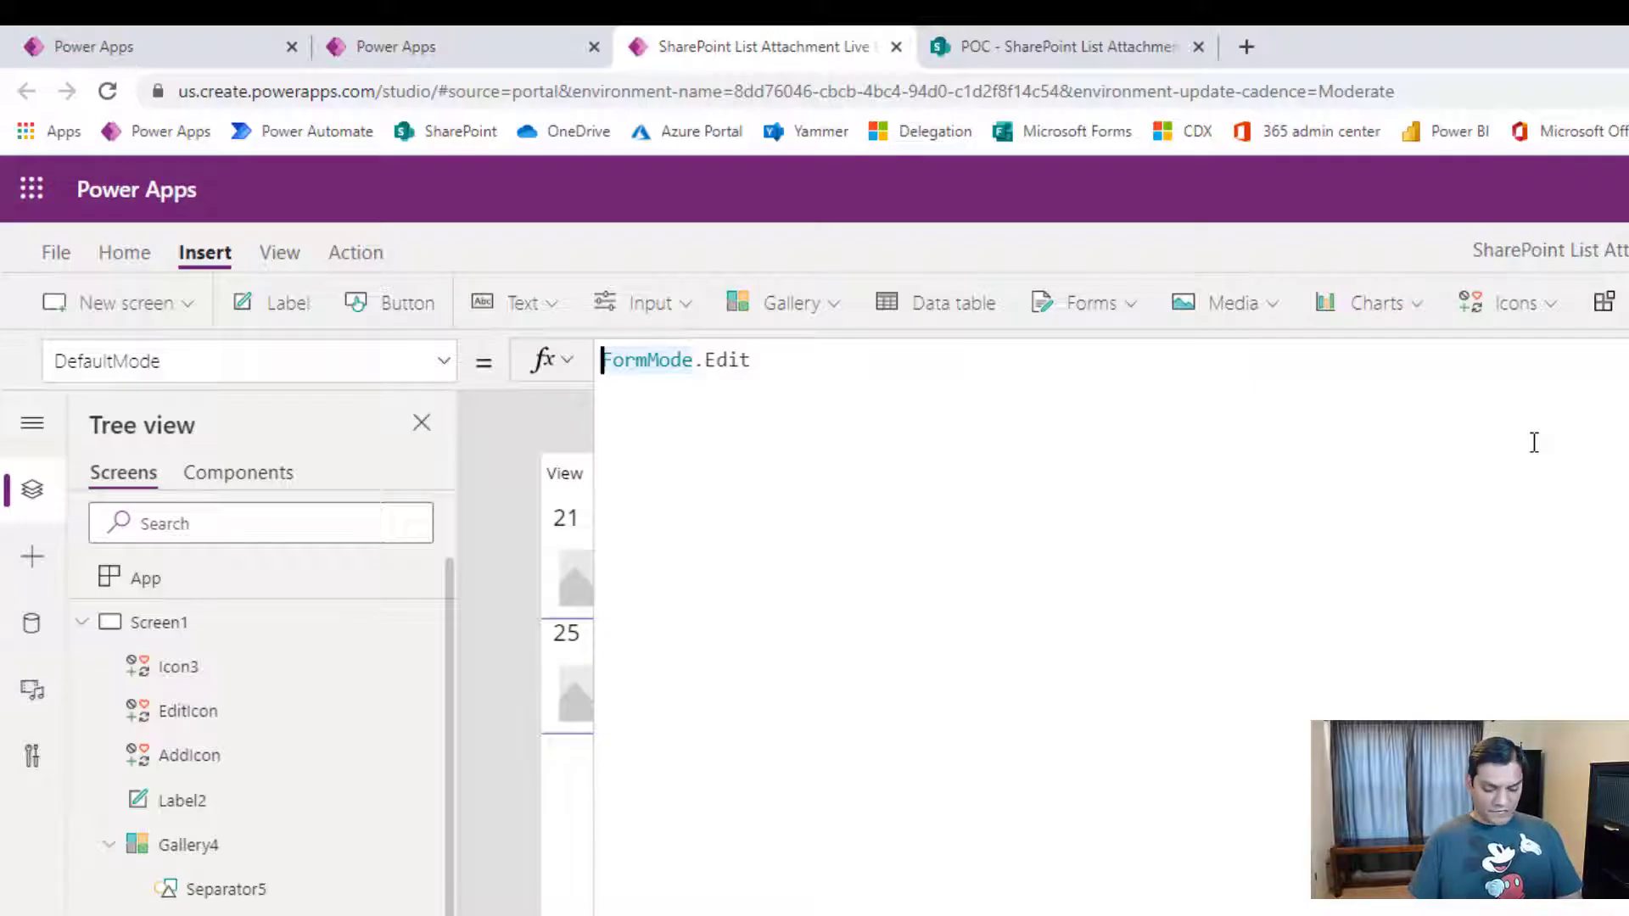
key(shift+Return)
key(Up)
text(If)
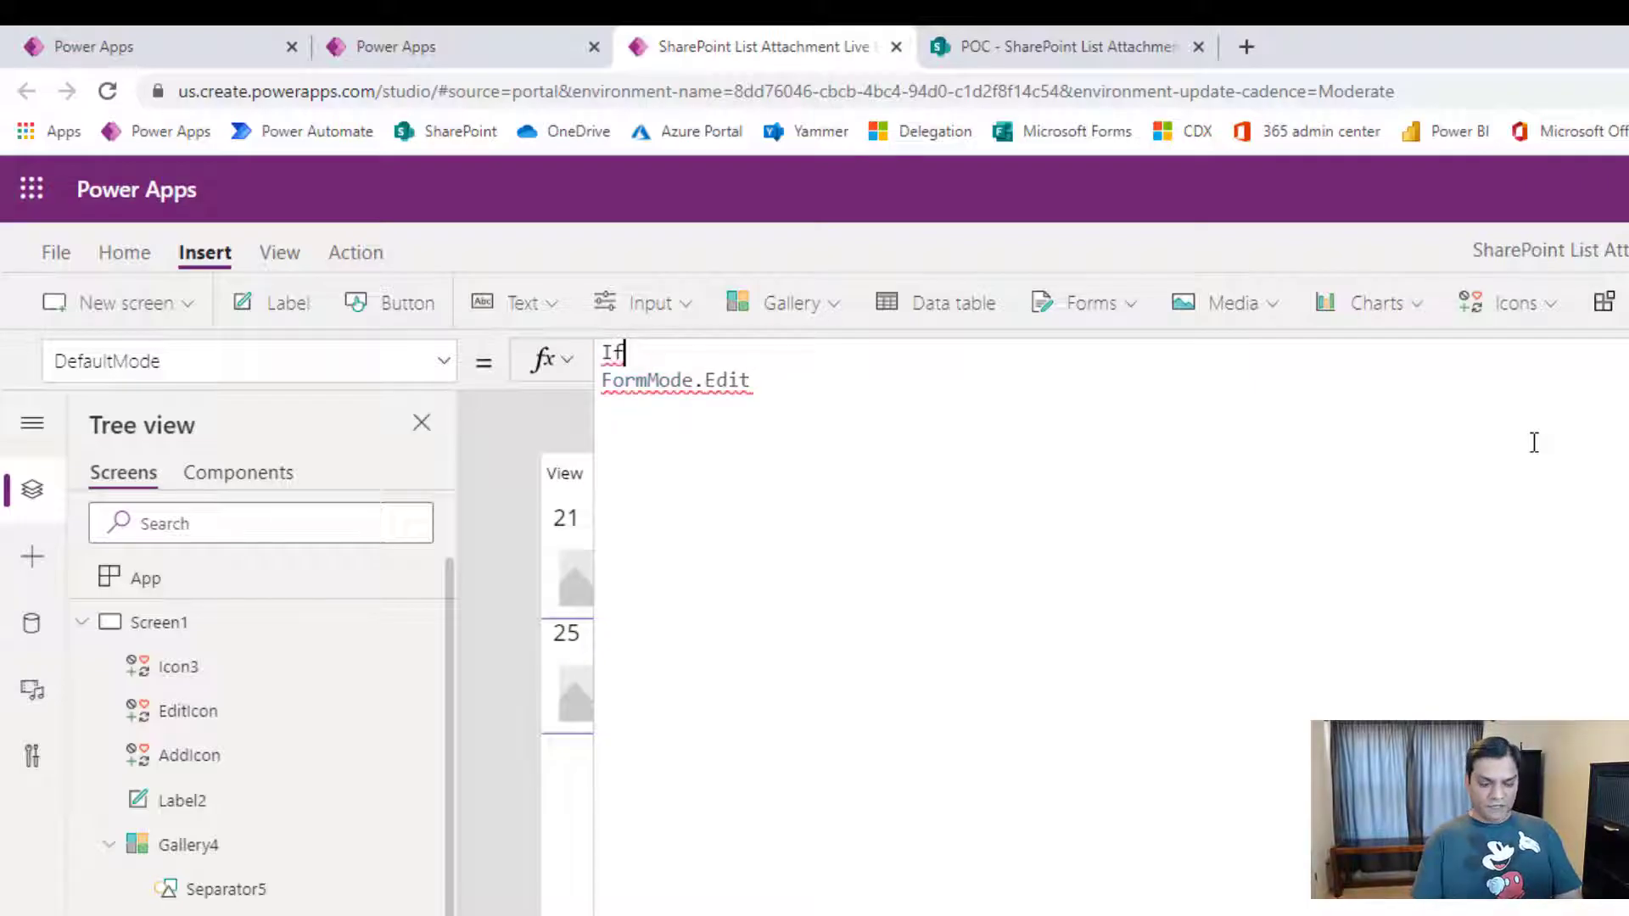
text(()
key(shift+Return)
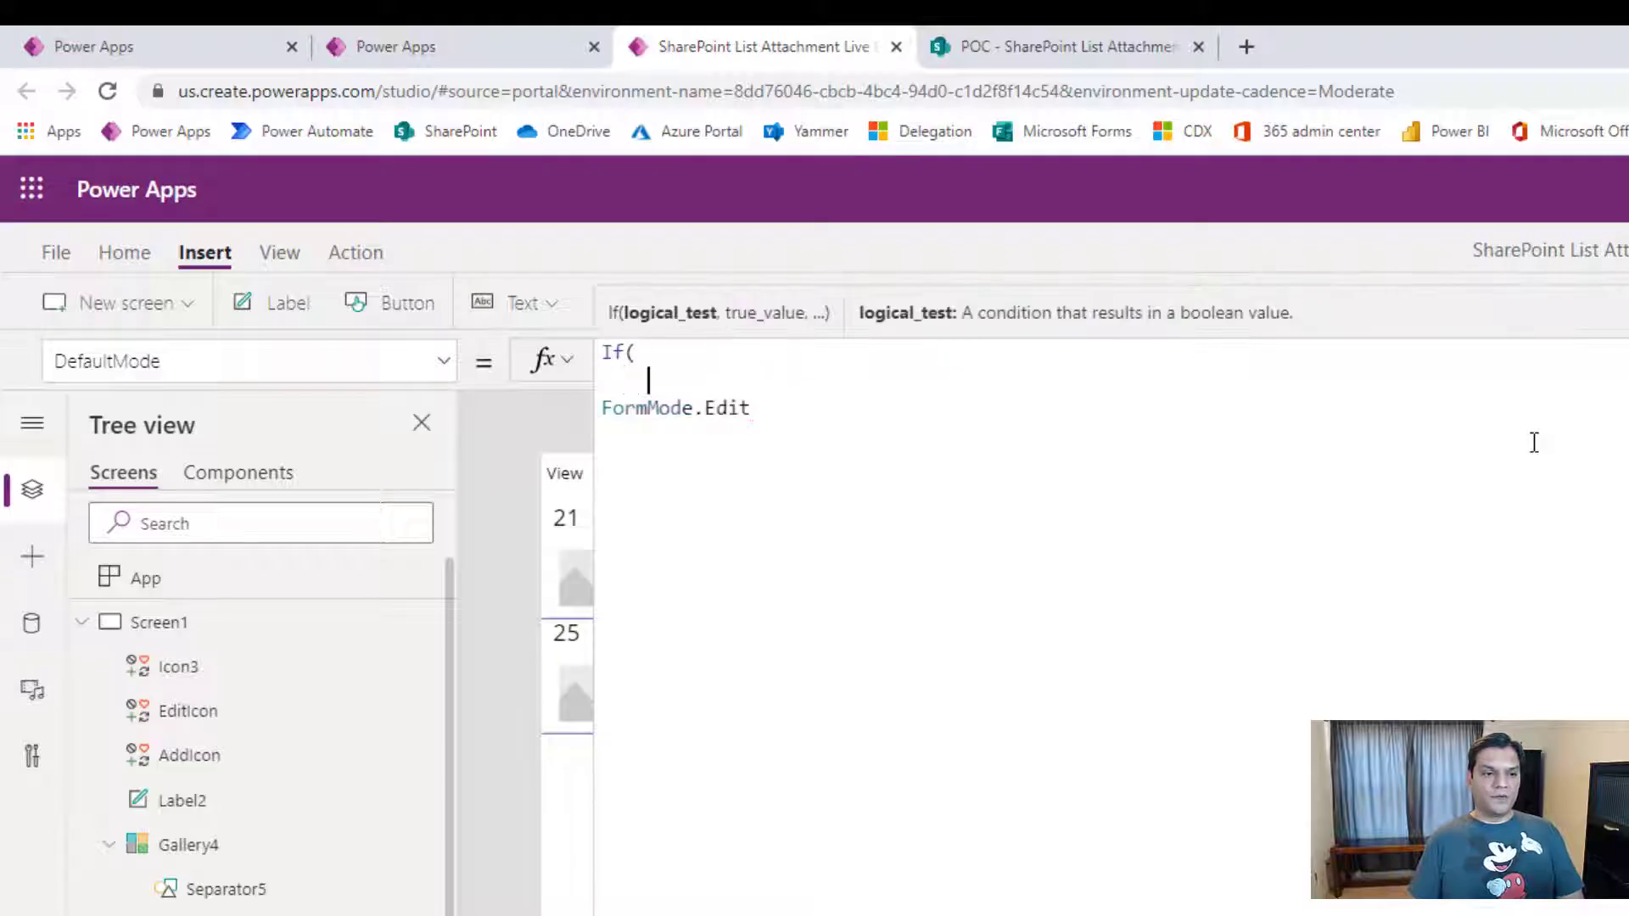
Enter the condition VarFormStatus="View", inside the If and join FormMode.Edit onto the same line.
text(var)
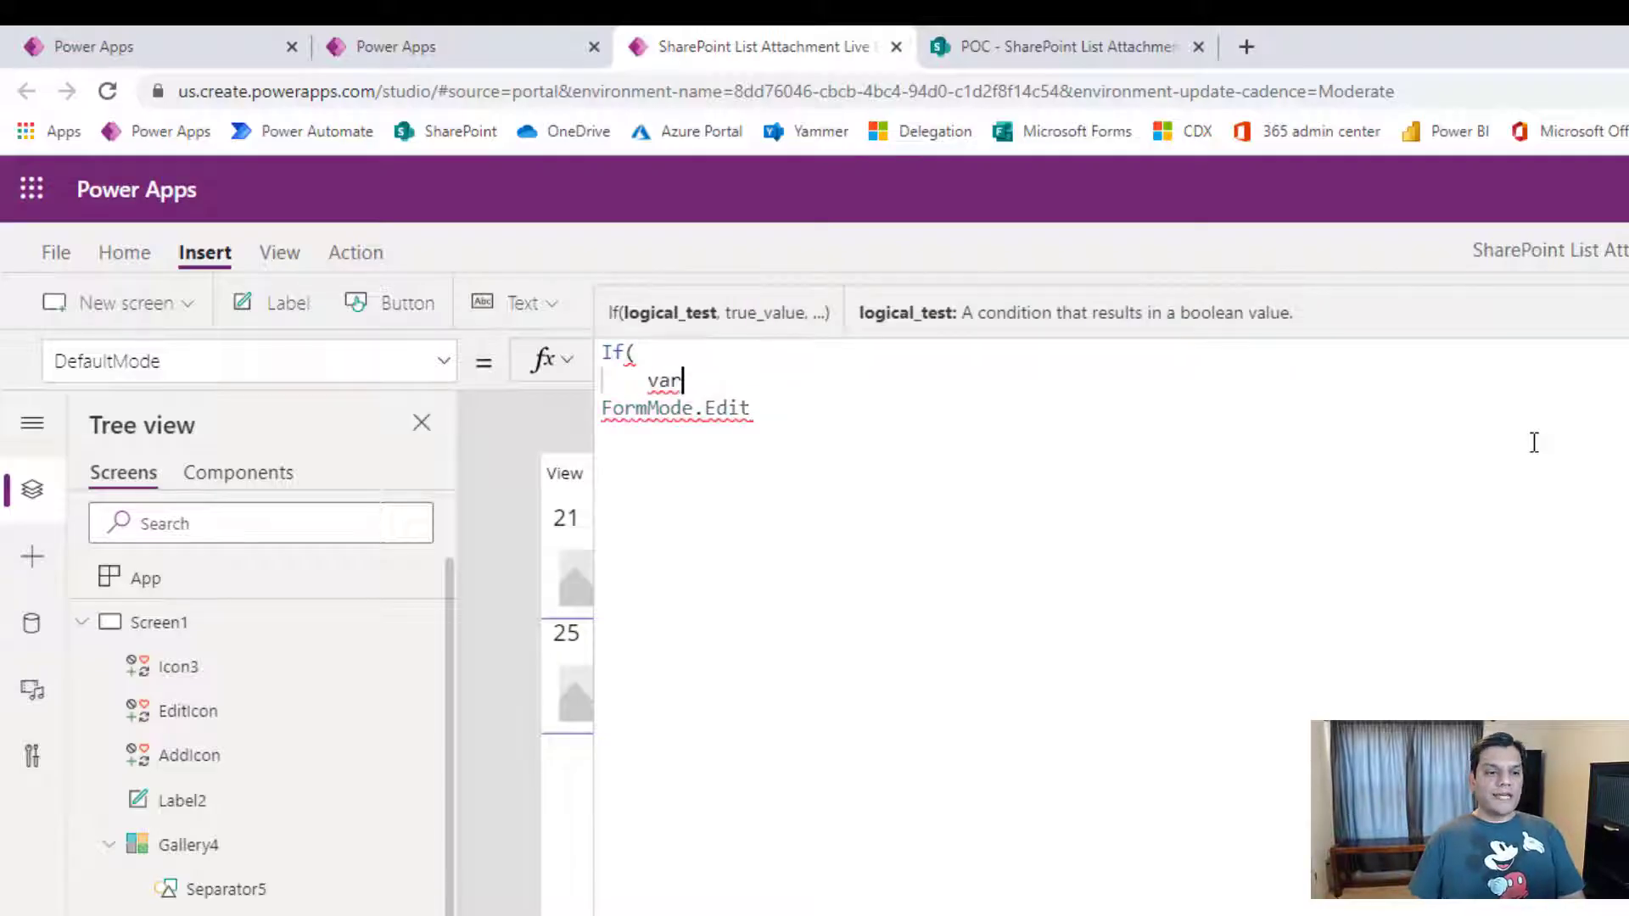
key(Tab)
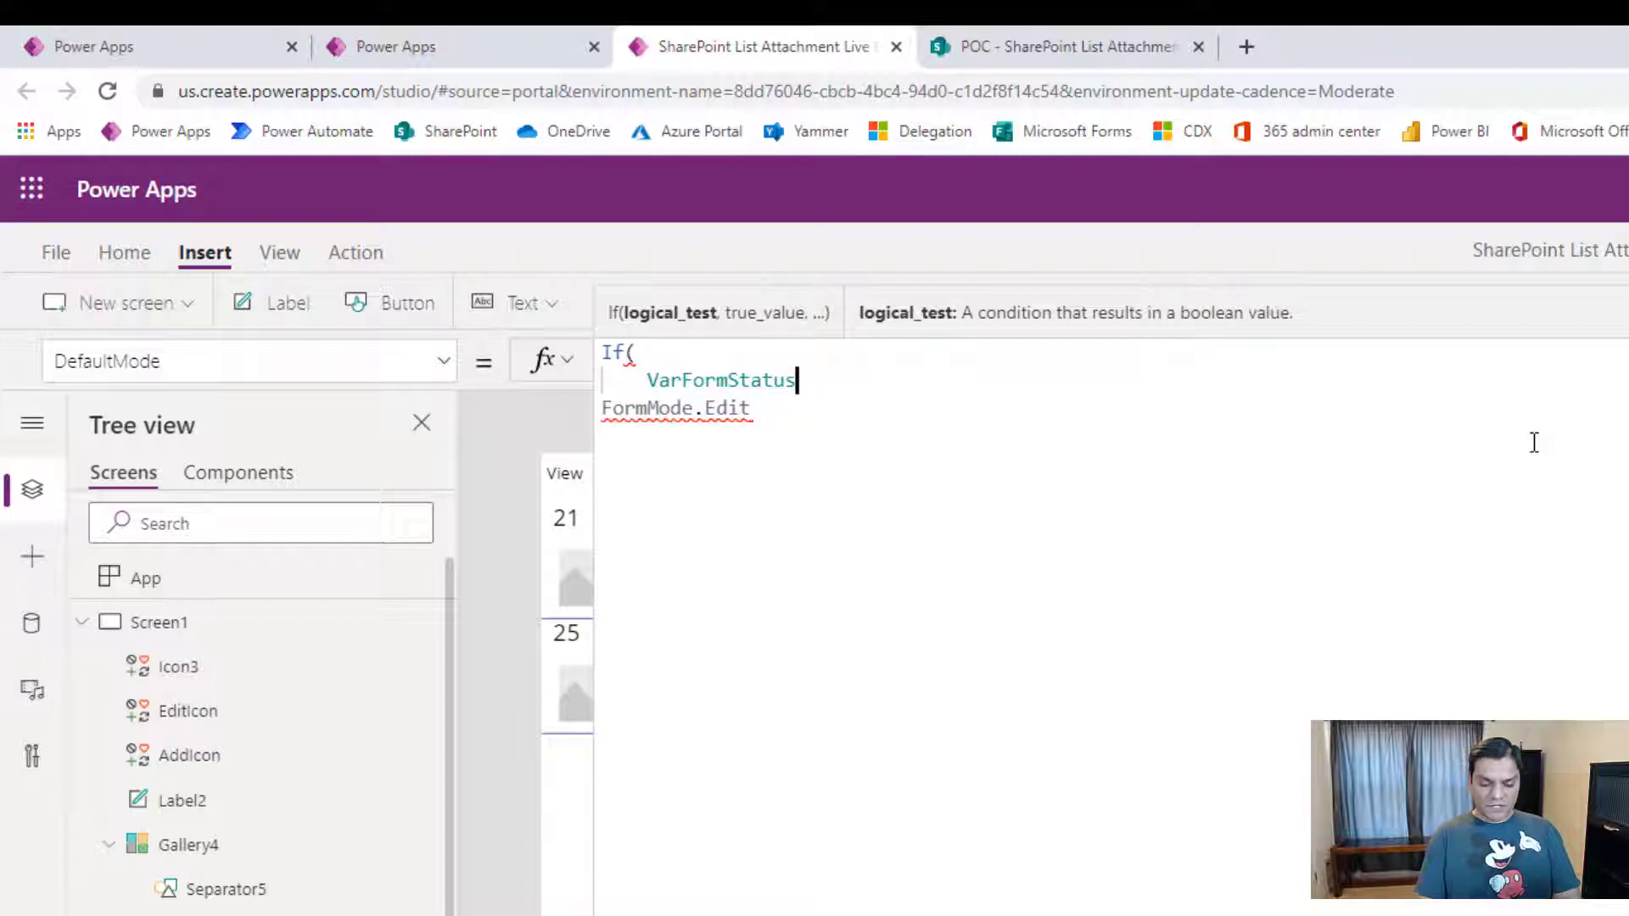
text(="View)
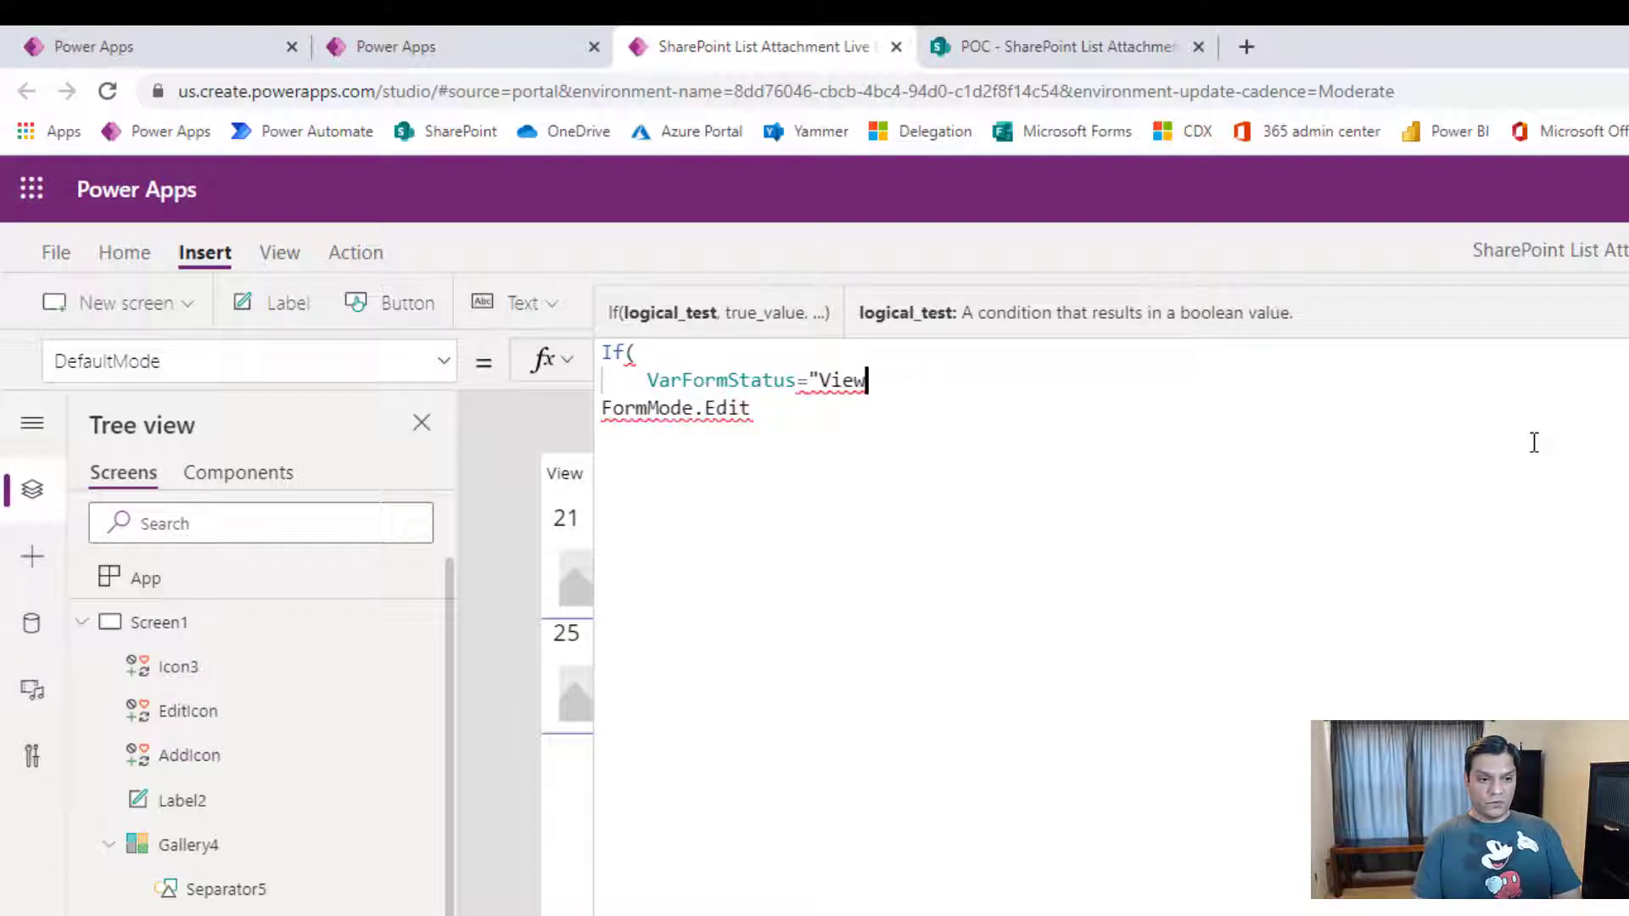
text(",)
key(Delete)
key(End)
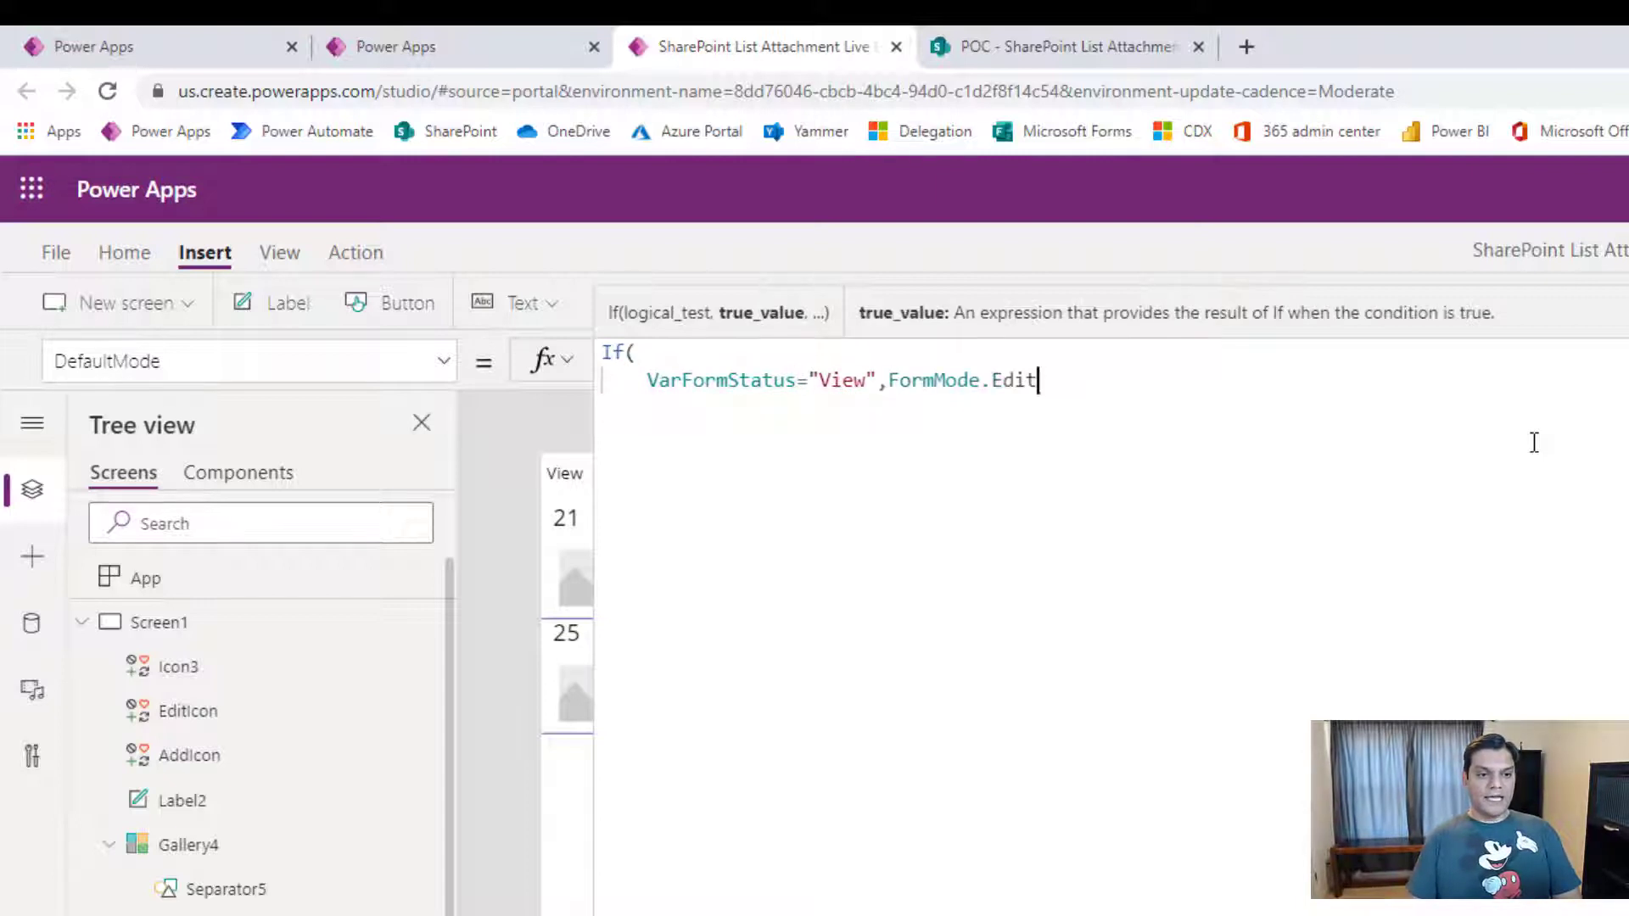
Change the true value of the View condition to FormMode.View and end the line with a comma.
key(BackSpace)
key(BackSpace)
key(BackSpace)
key(BackSpace)
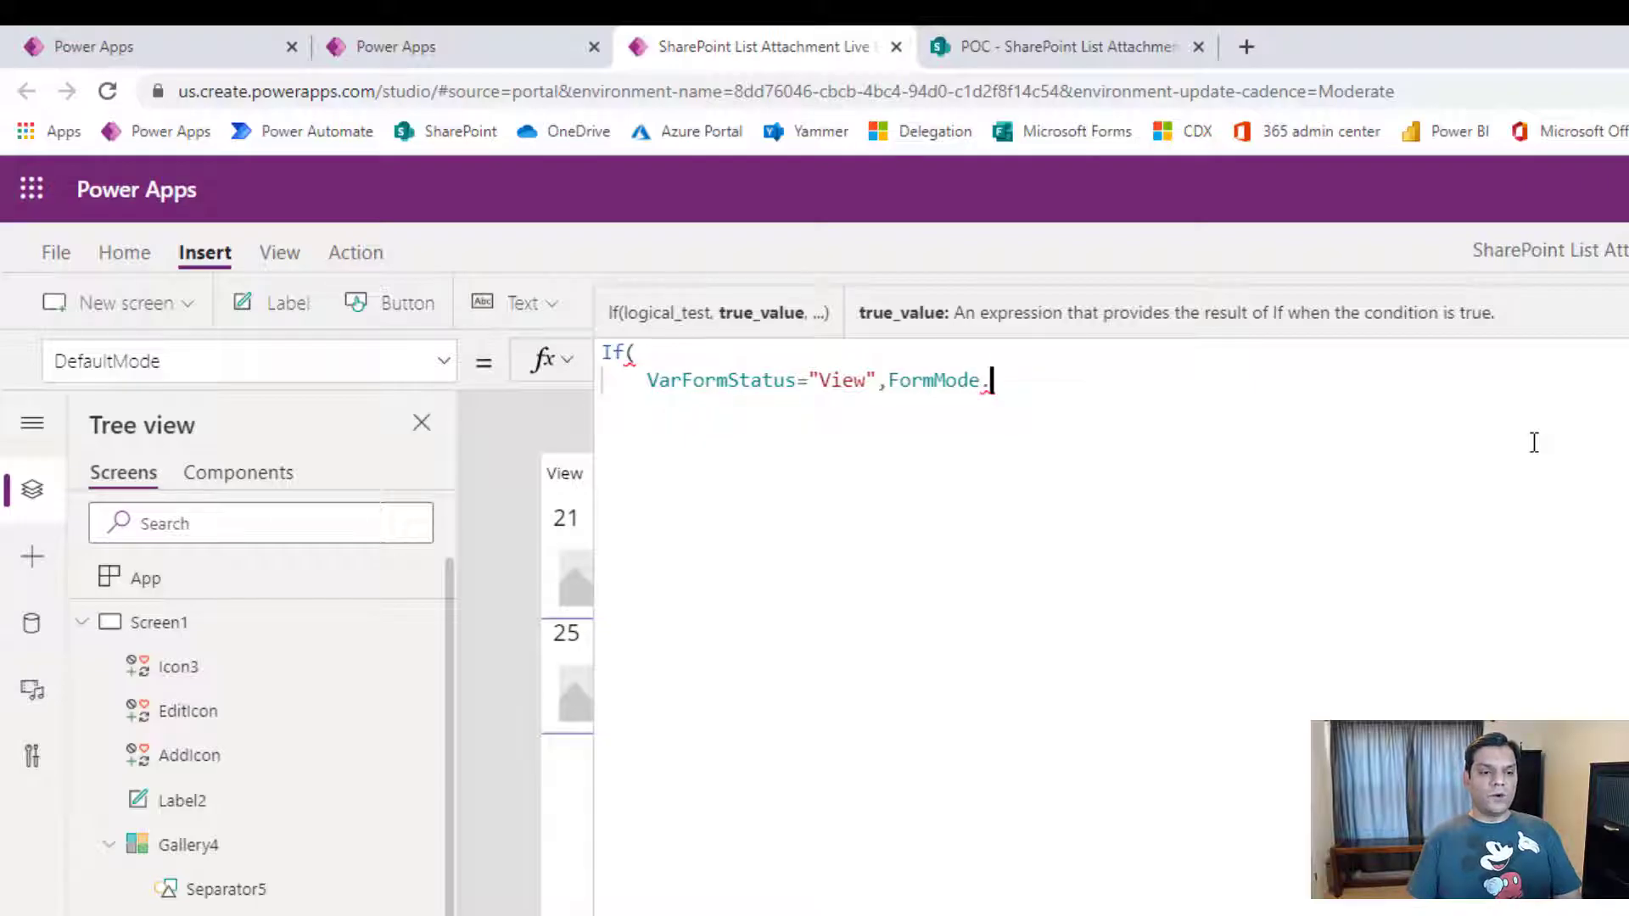
text(View)
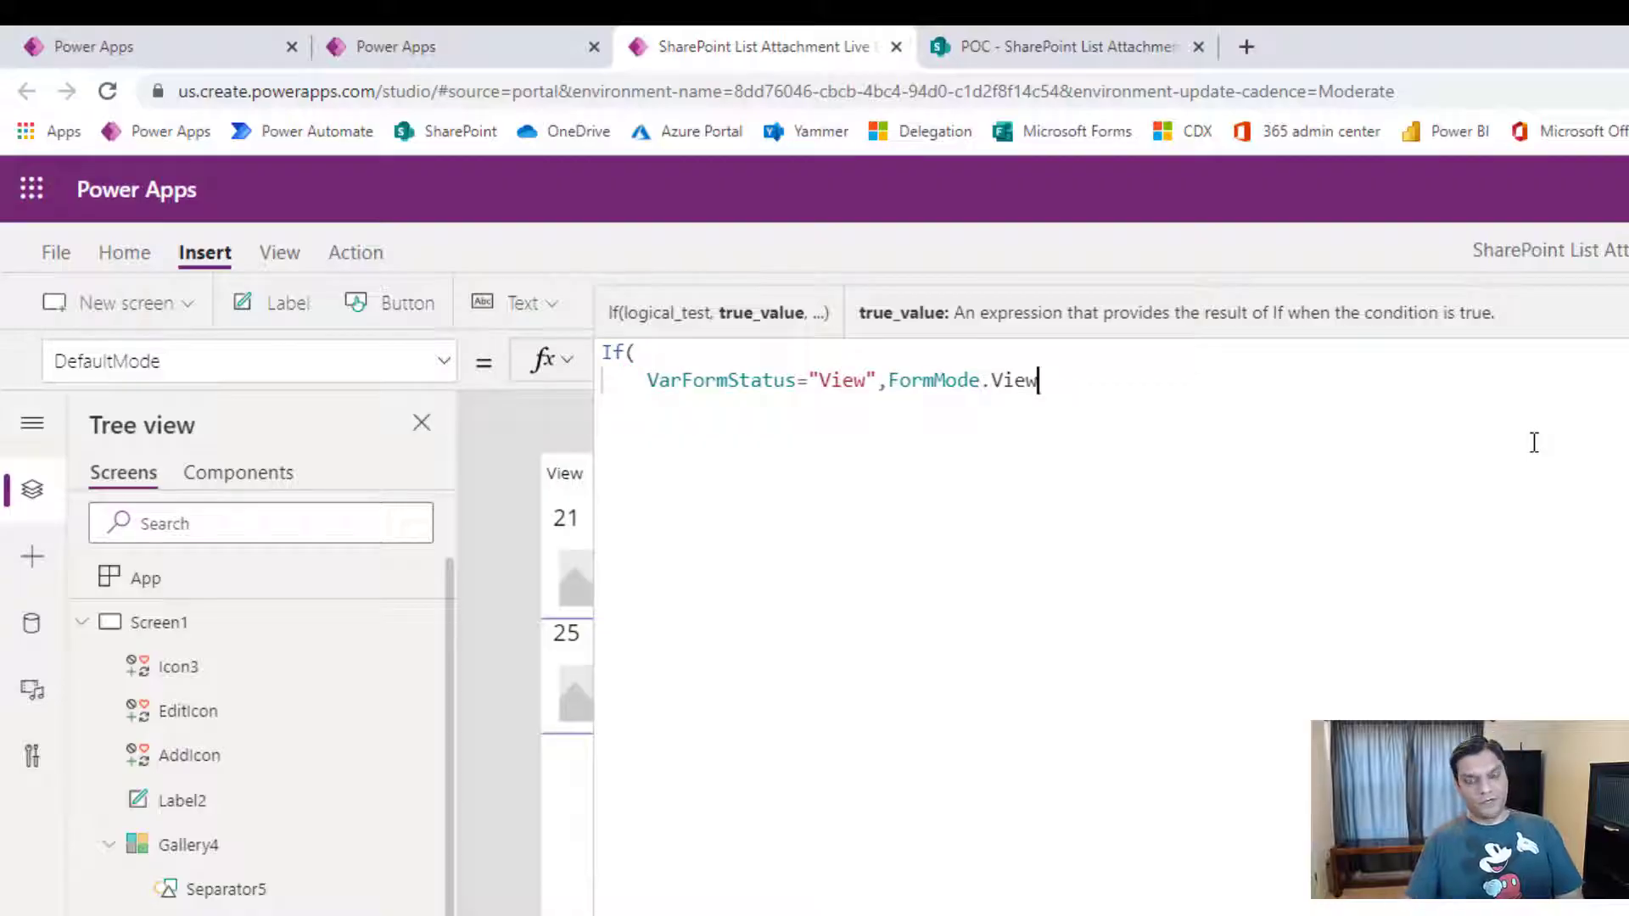
text(,)
Duplicate the VarFormStatus="View",FormMode.View, line onto a new second line inside the If.
key(shift+End)
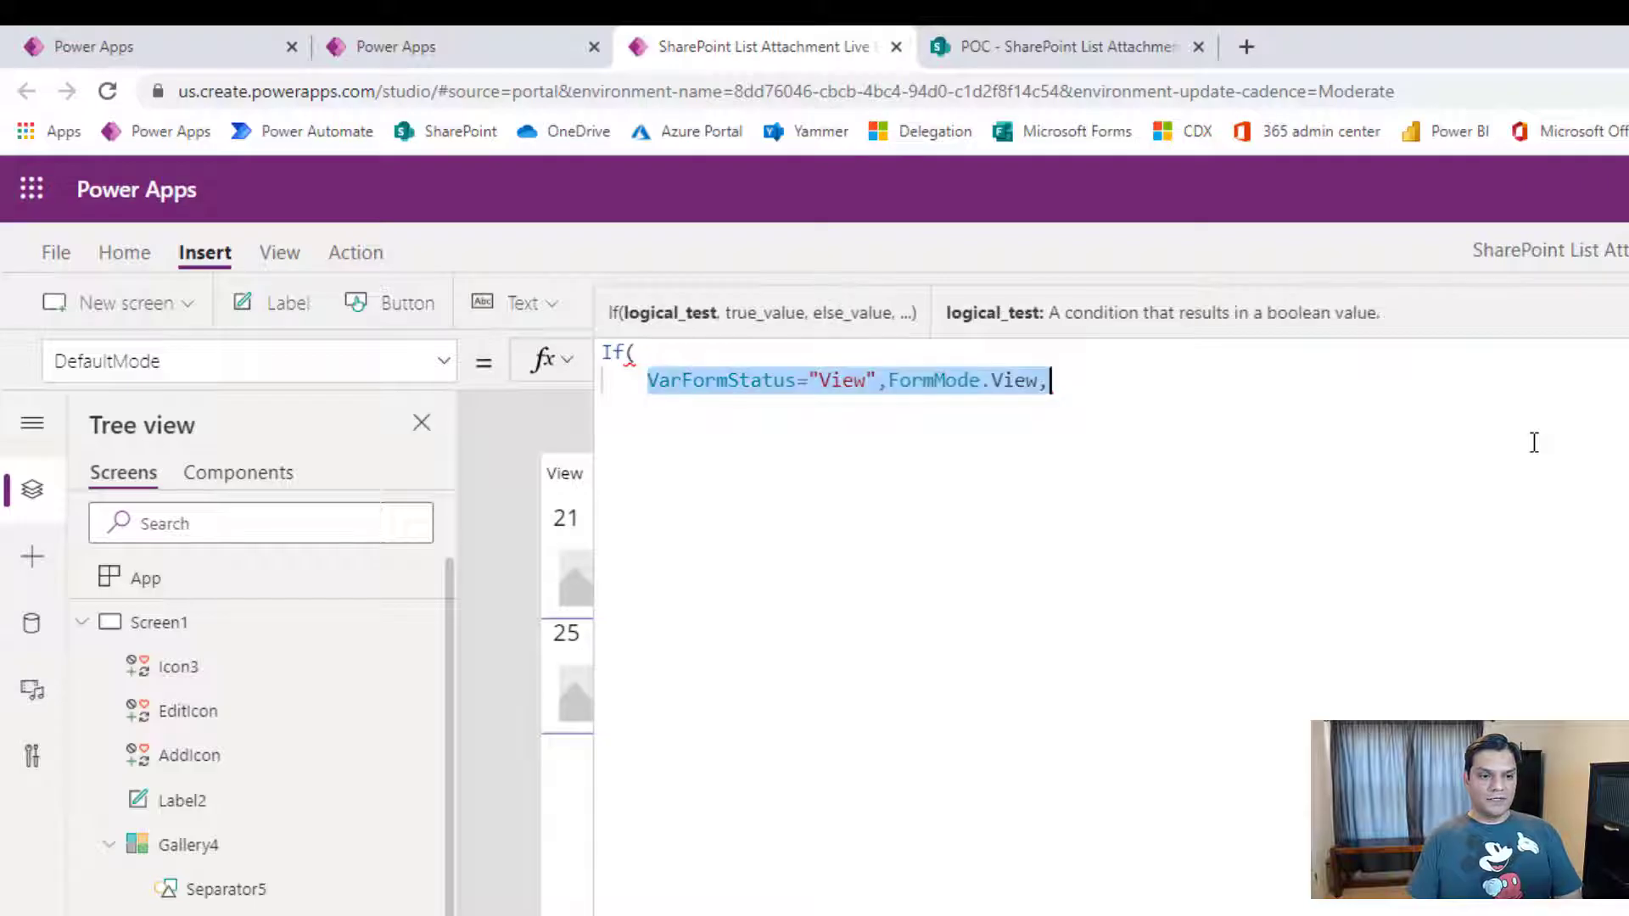
key(ctrl+c)
key(End)
key(Return)
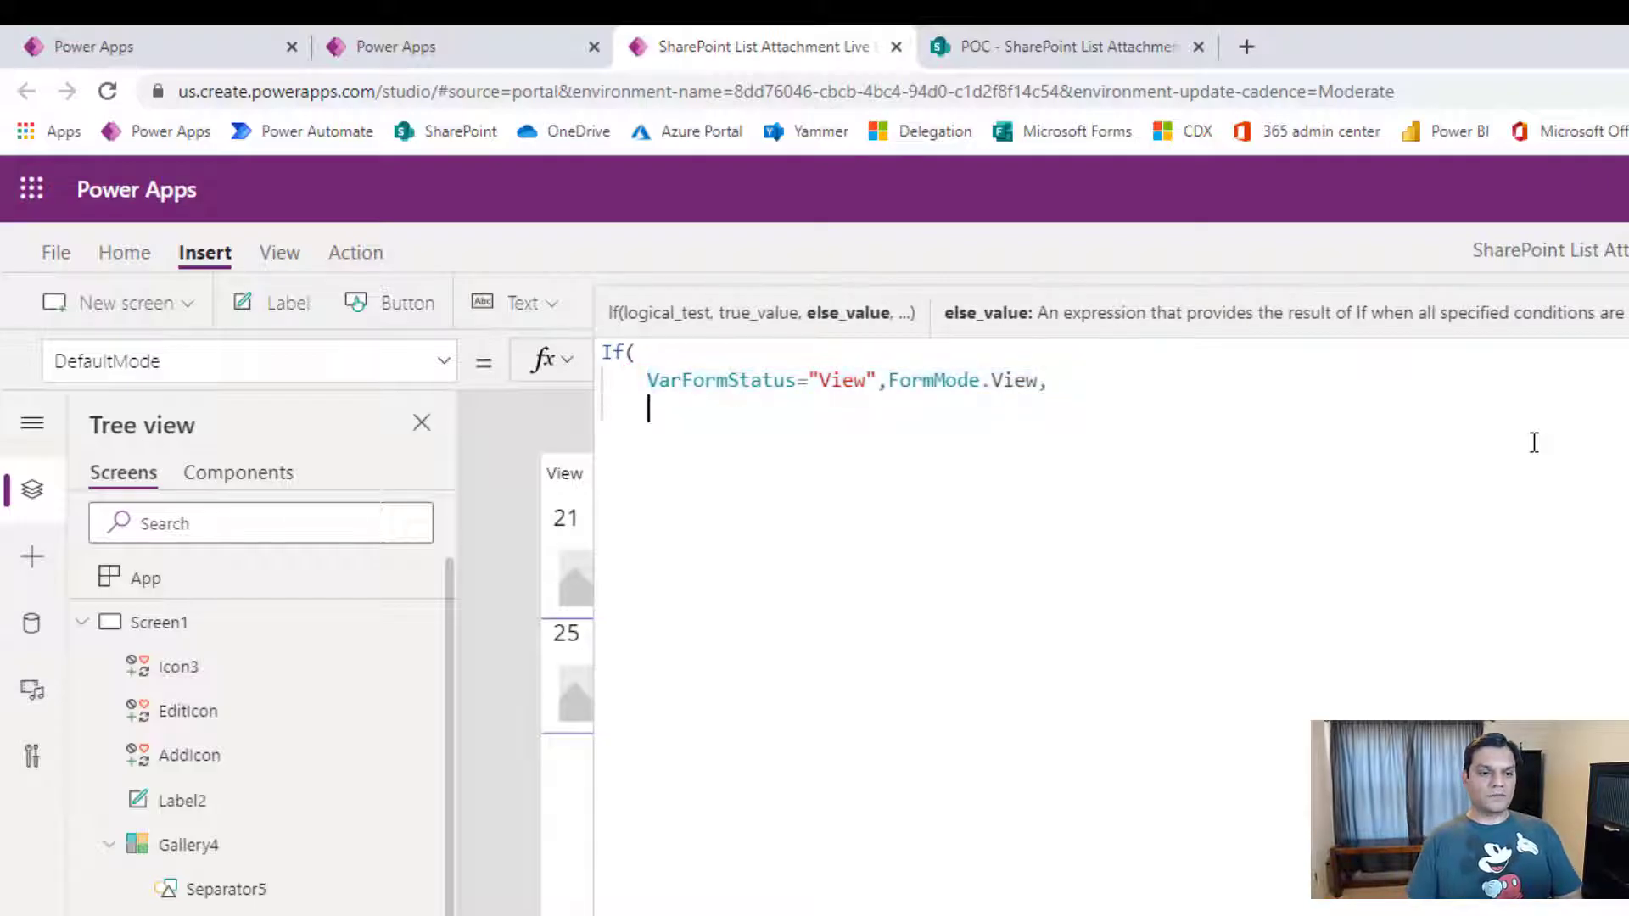
key(ctrl+v)
Change the compared status text in the second condition line to "New".
key(Left)
key(Left)
key(Left)
key(Left)
key(Left)
key(Left)
key(Left)
key(Left)
key(Left)
key(Left)
key(Left)
key(Left)
key(Left)
key(Left)
key(Left)
key(Left)
key(Left)
key(Left)
key(Left)
key(Left)
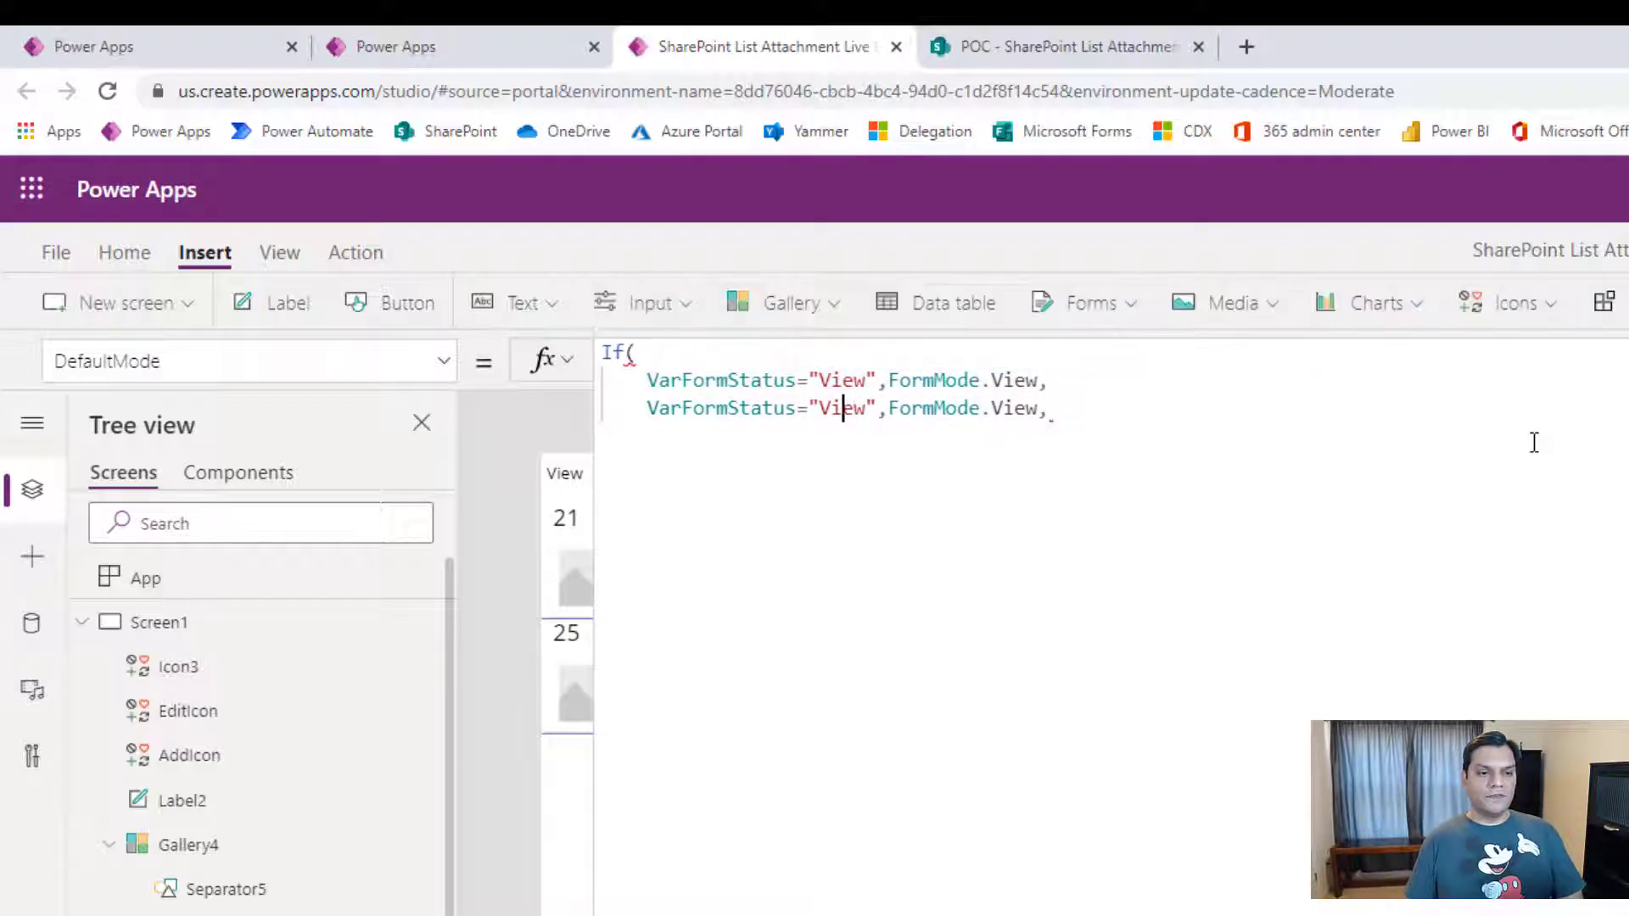
key(Delete)
key(Delete)
key(Delete)
key(Delete)
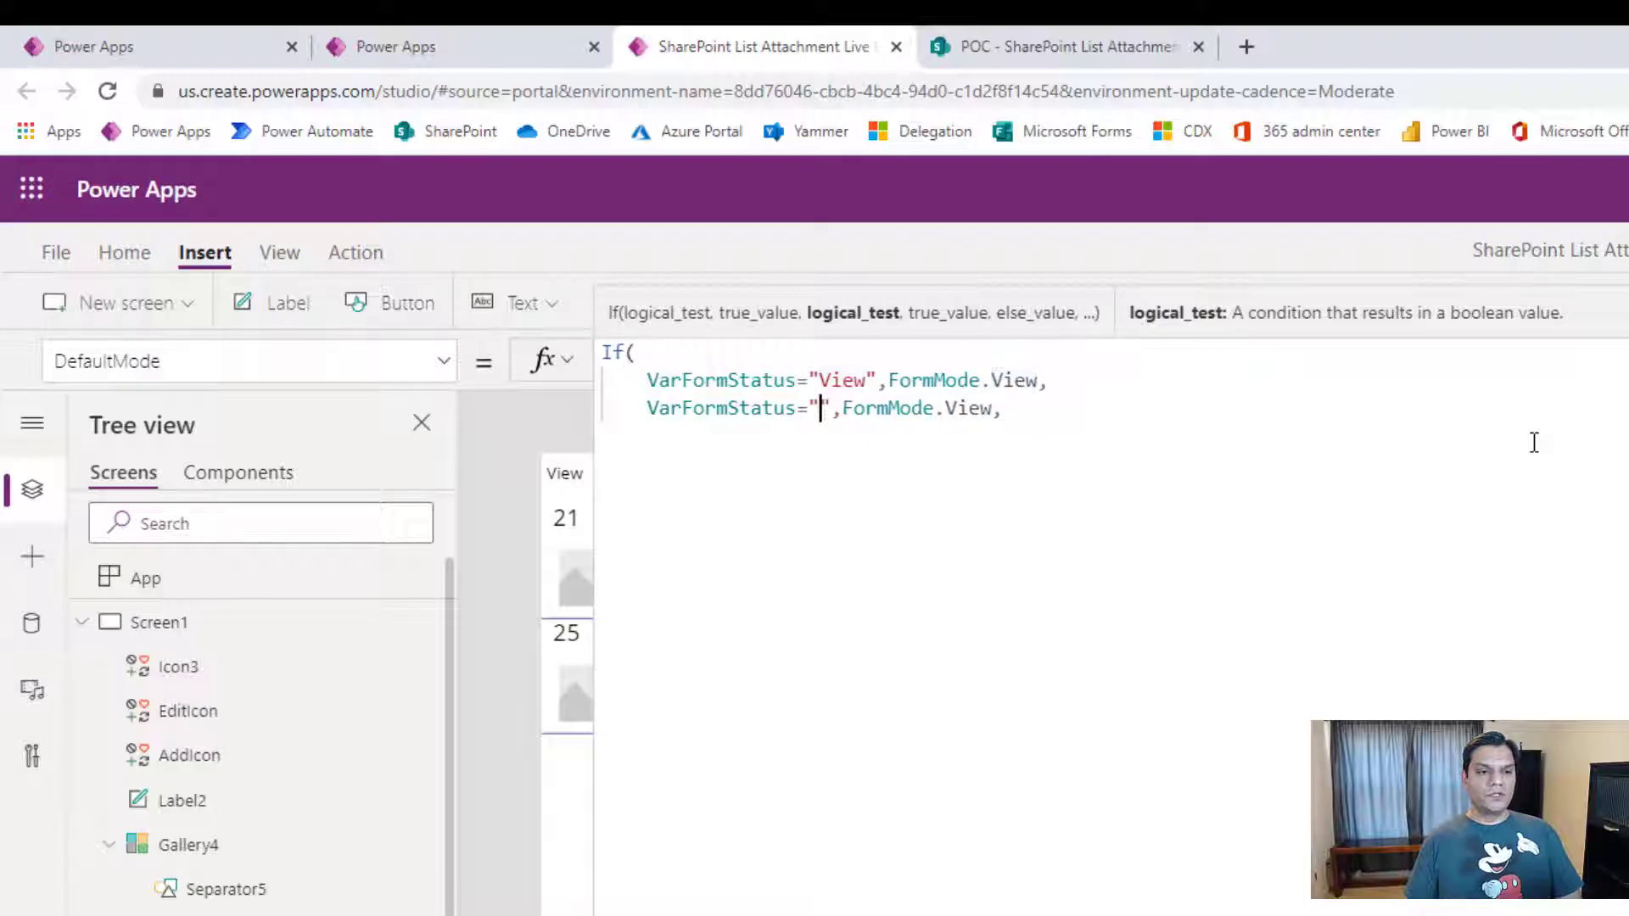
text(New)
Set the true value of the "New" condition to FormMode.Edit, followed by a comma.
key(End)
key(Left)
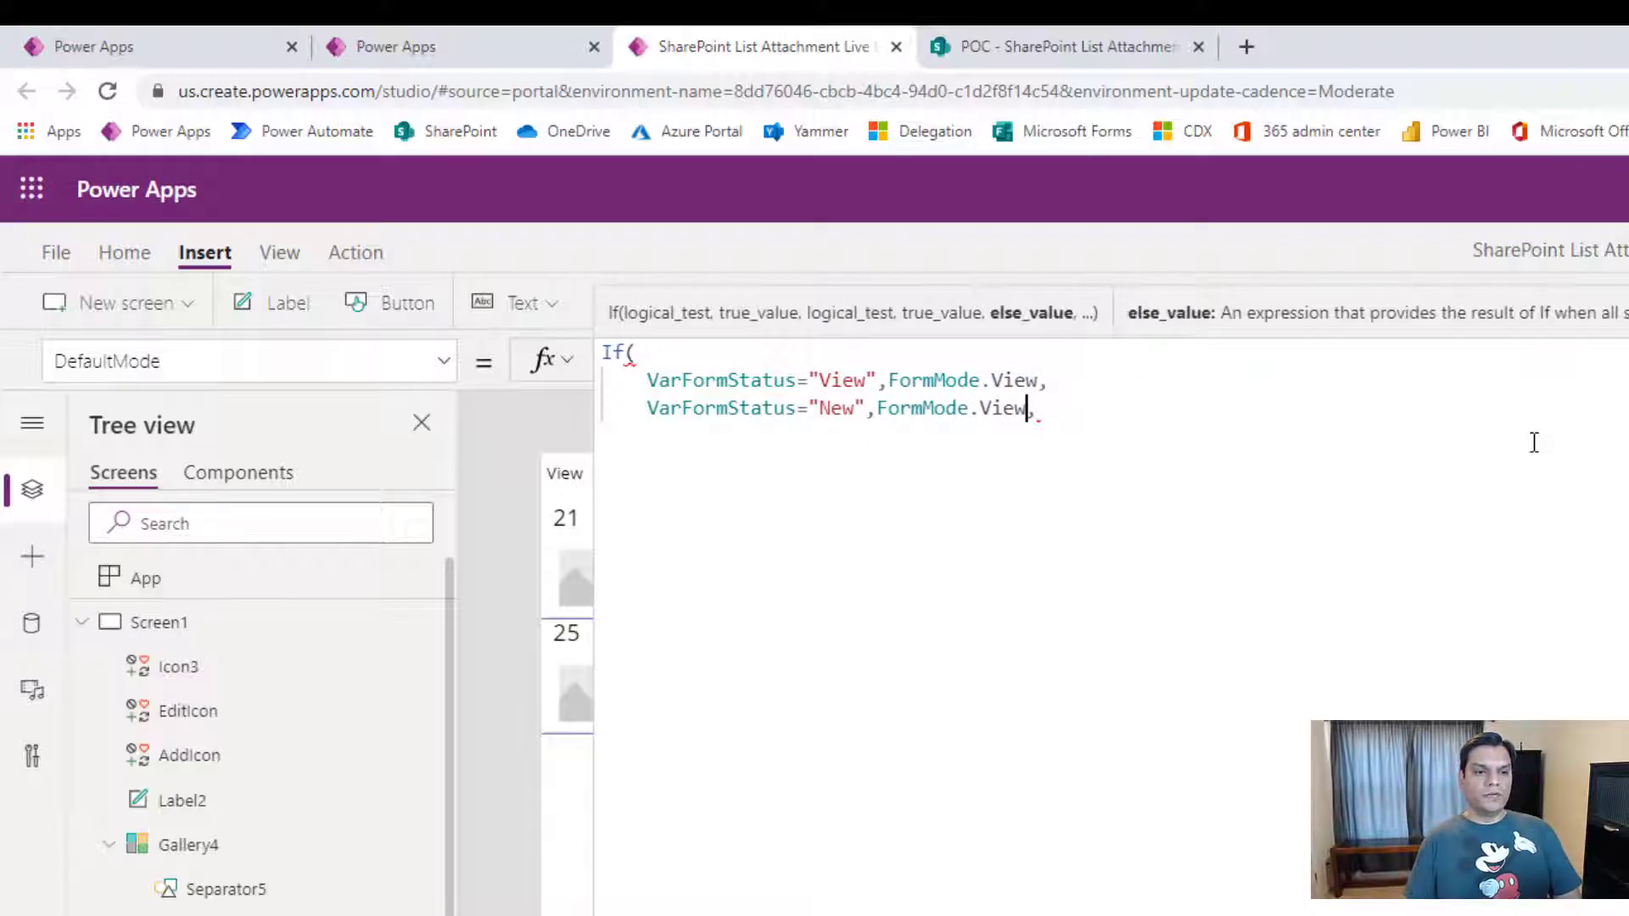
key(BackSpace)
key(BackSpace)
key(BackSpace)
key(BackSpace)
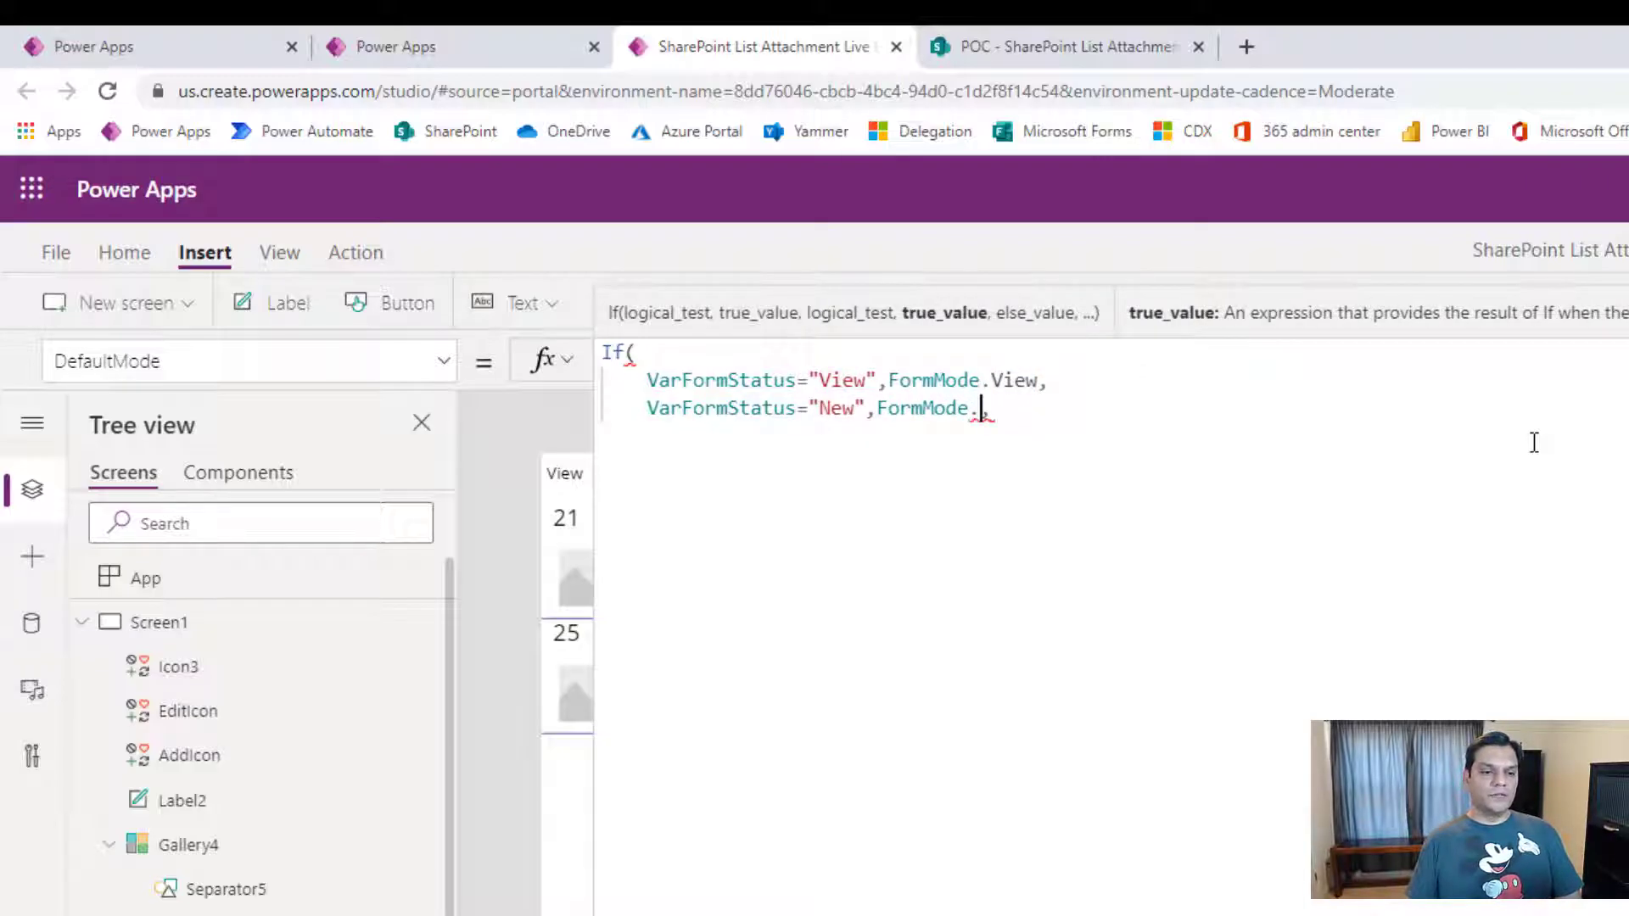
text(Edit,)
key(End)
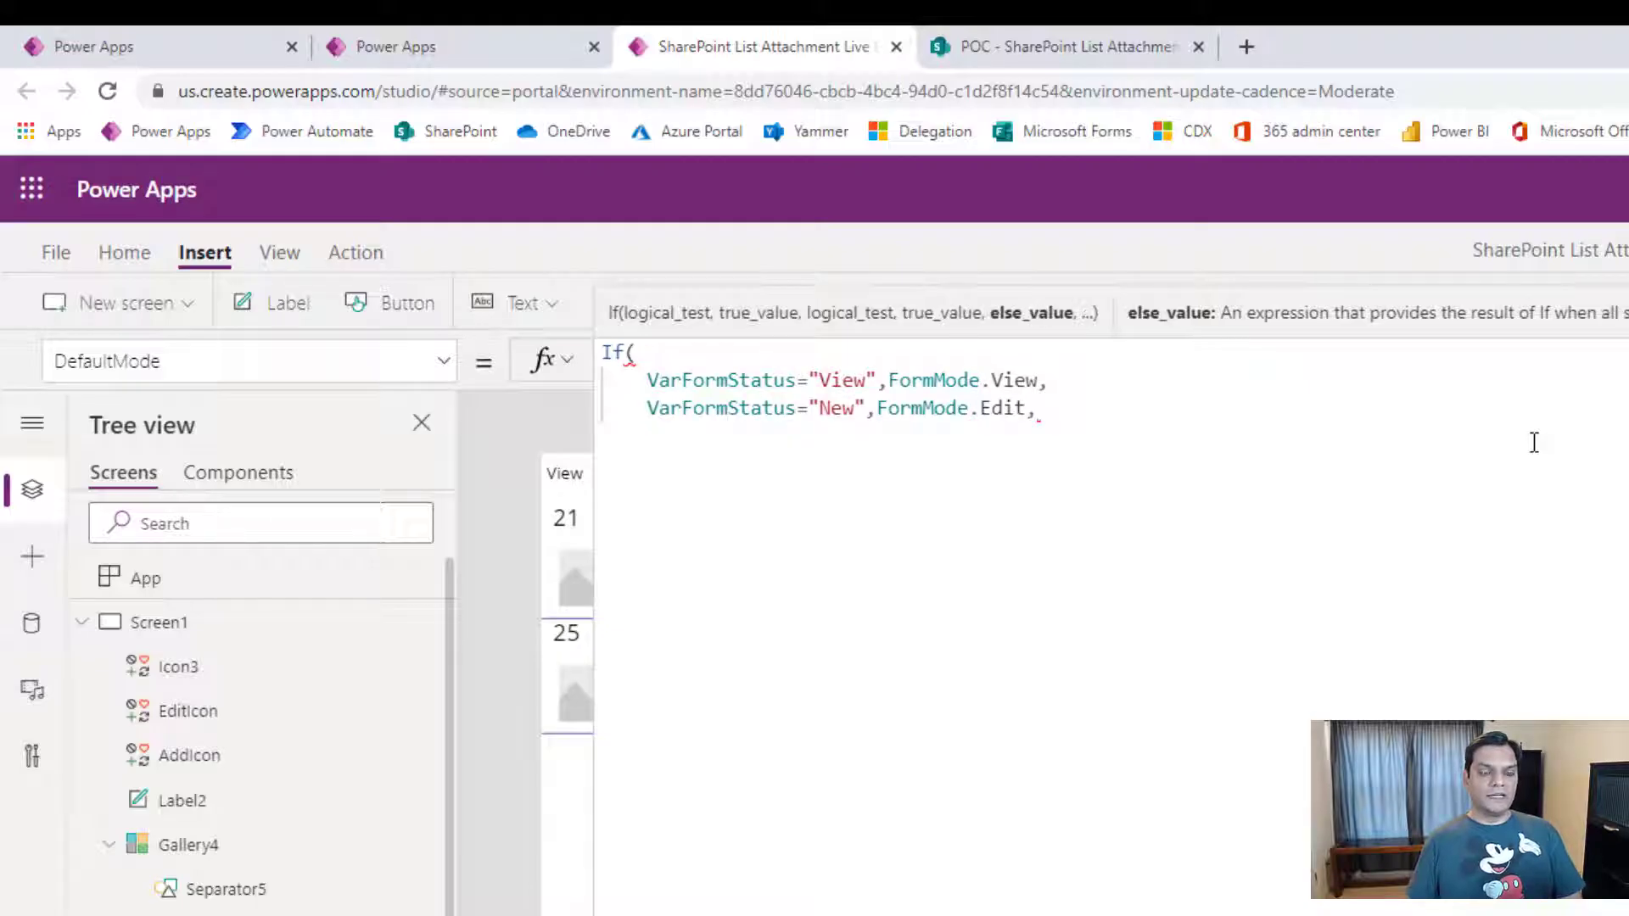
Paste another copy of the View condition line below the "New" line as the third condition.
key(Return)
key(ctrl+v)
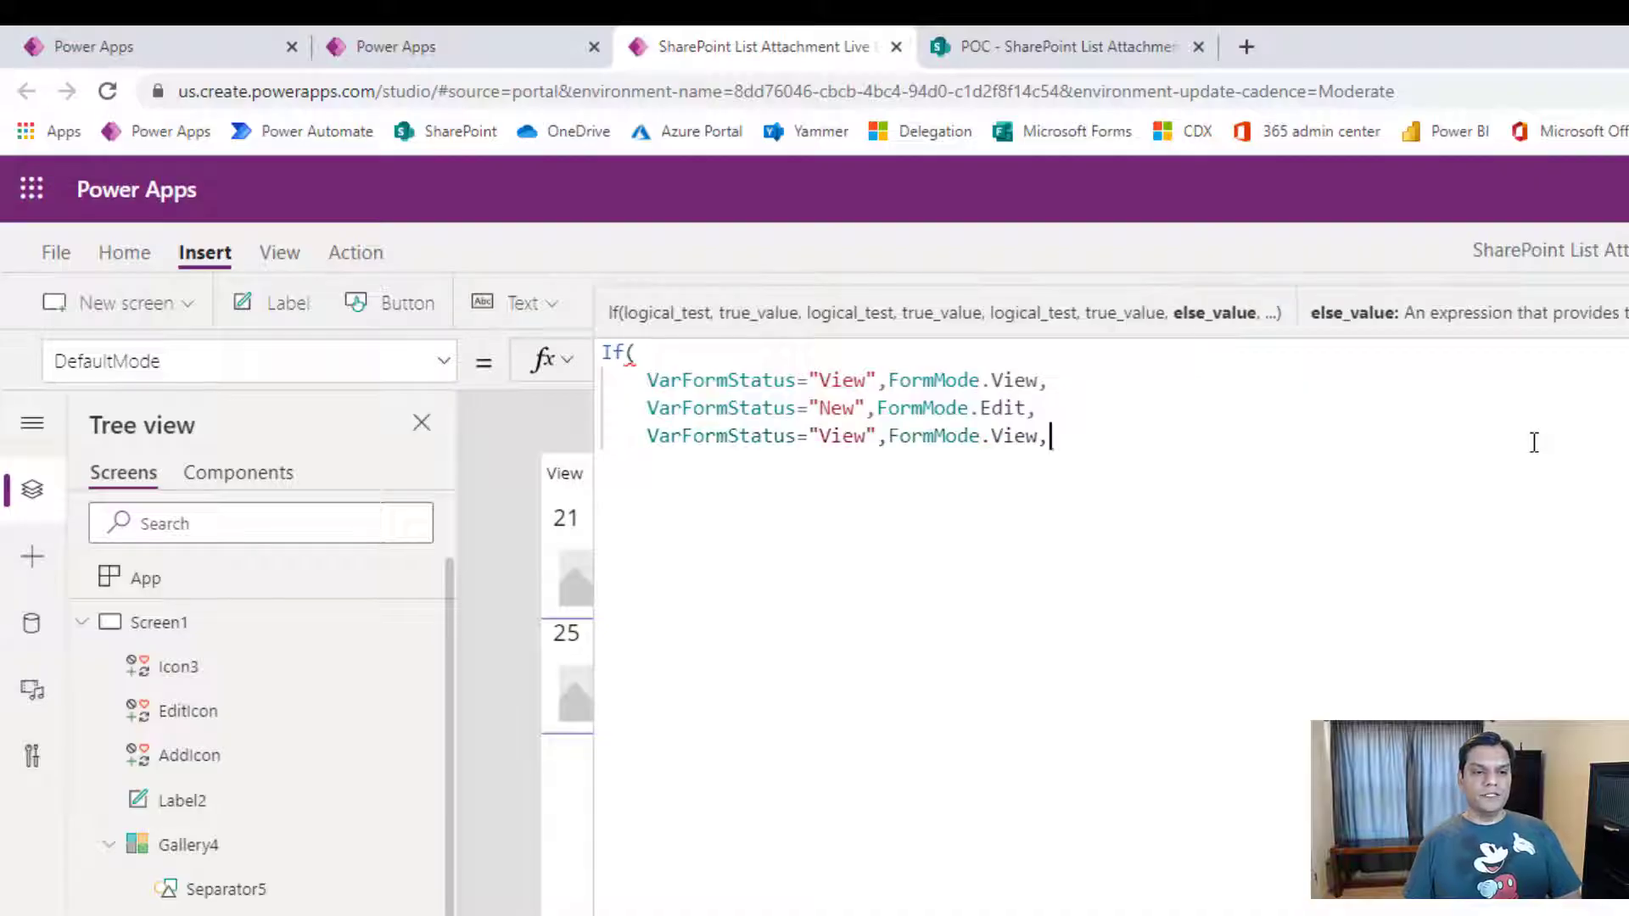
key(Left)
key(Left)
key(Left)
key(Left)
key(Left)
key(Left)
key(Left)
key(Left)
key(Left)
key(Left)
key(Left)
key(Left)
key(Left)
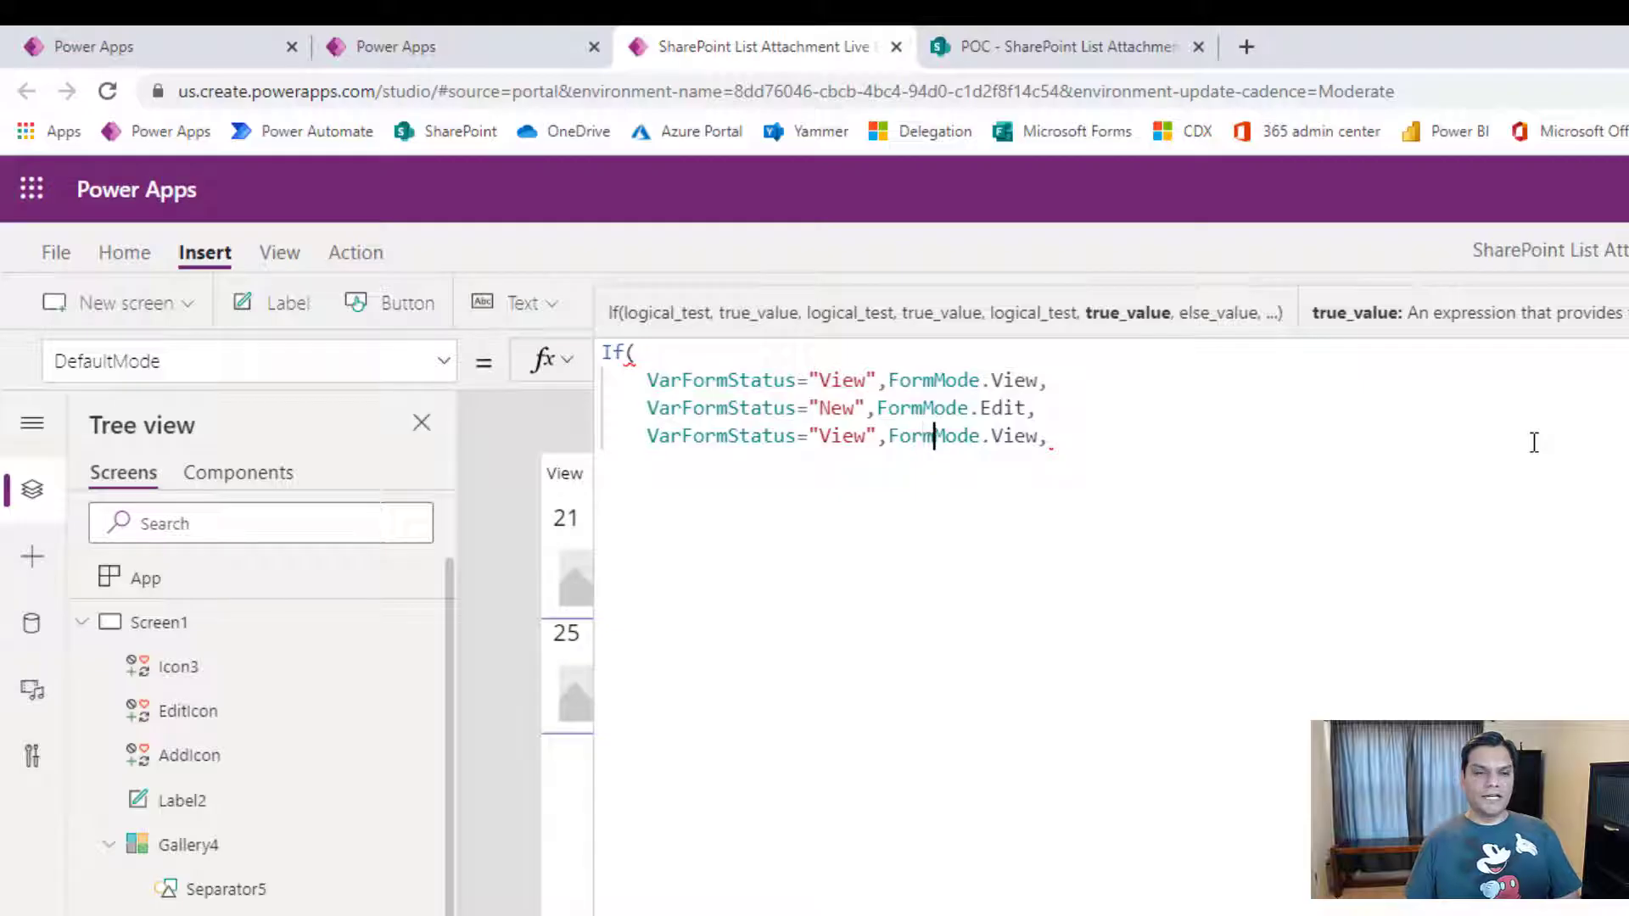
key(Left)
key(Left)
key(Left)
key(Left)
Change the true value of the "New" condition to FormMode.New.
key(Up)
key(End)
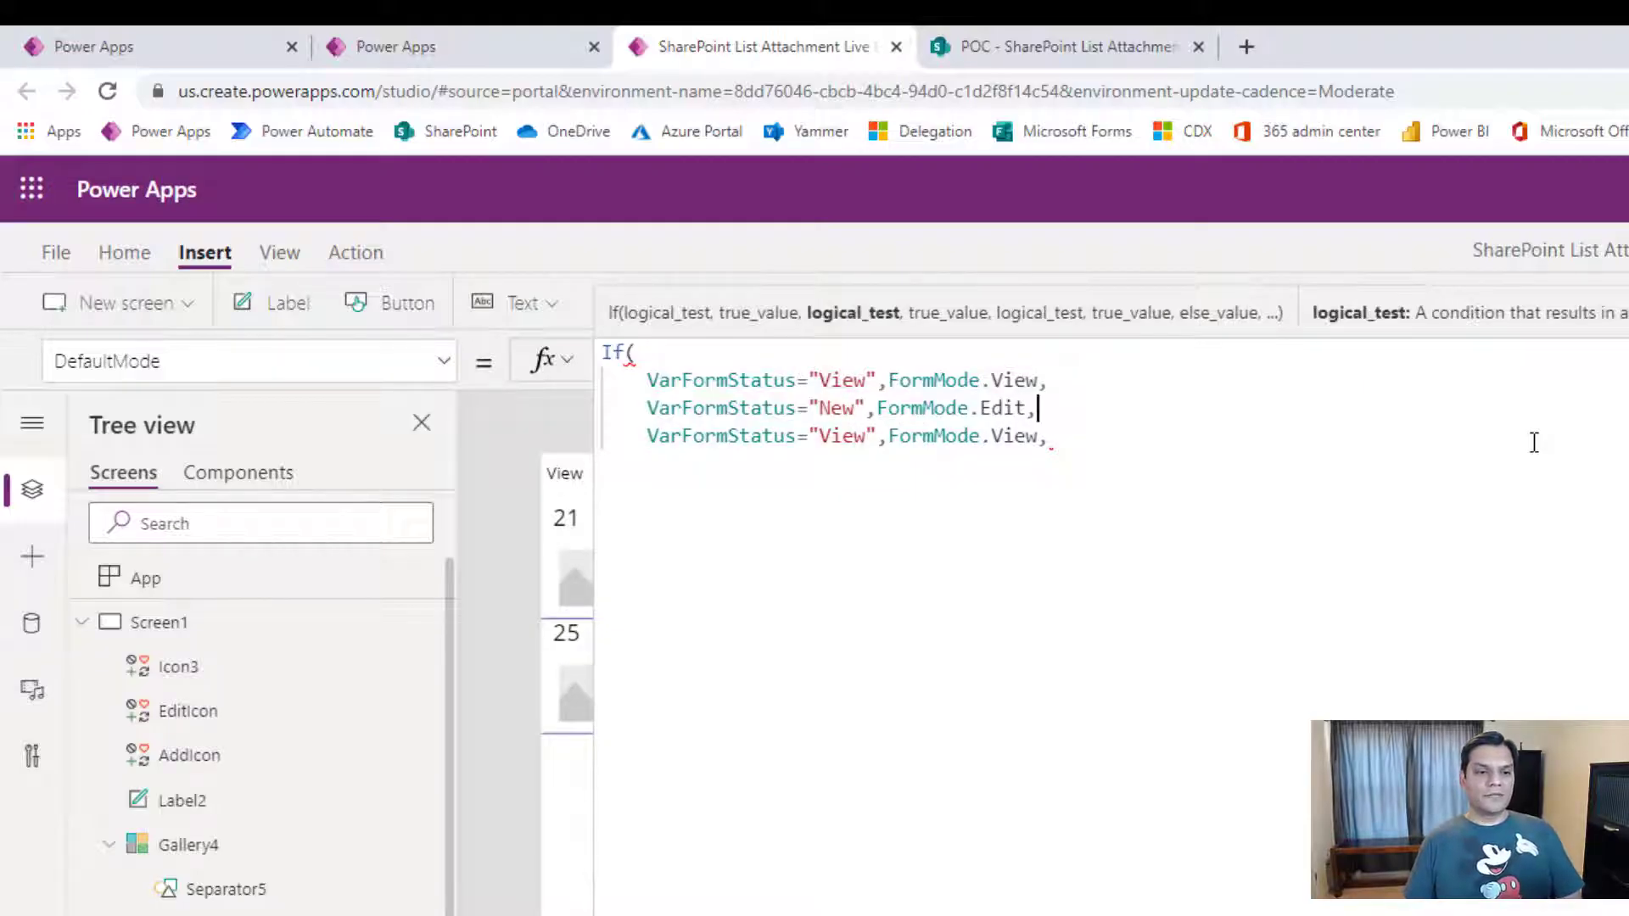
key(Left)
key(Left)
key(Left)
key(Left)
key(Left)
key(Delete)
key(Delete)
key(Delete)
key(Delete)
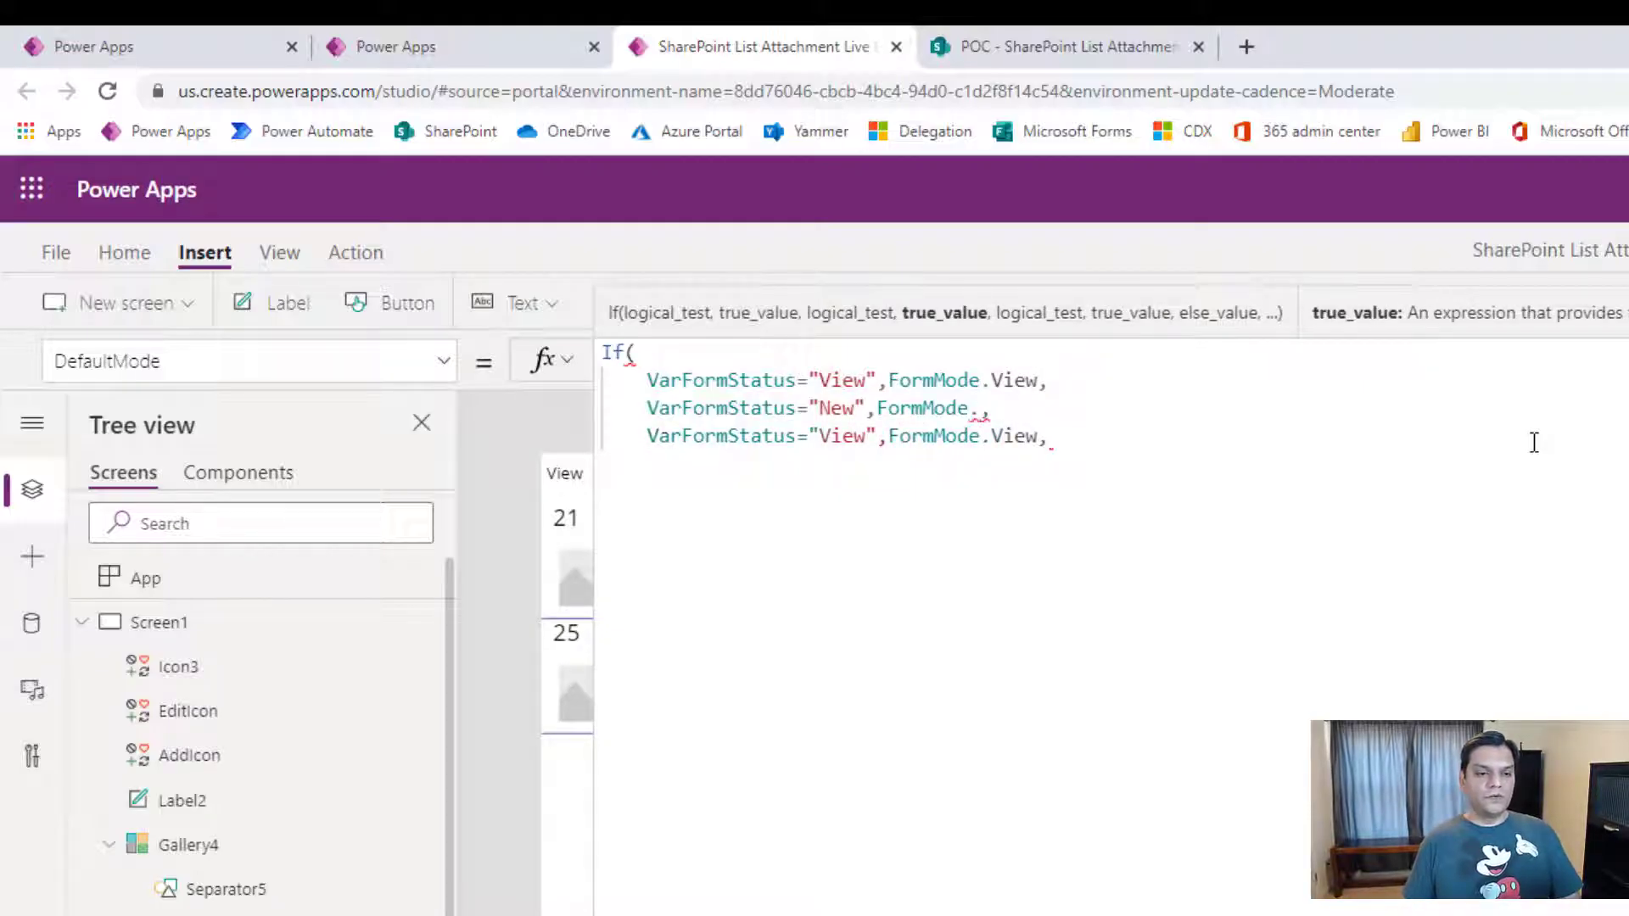
text(New)
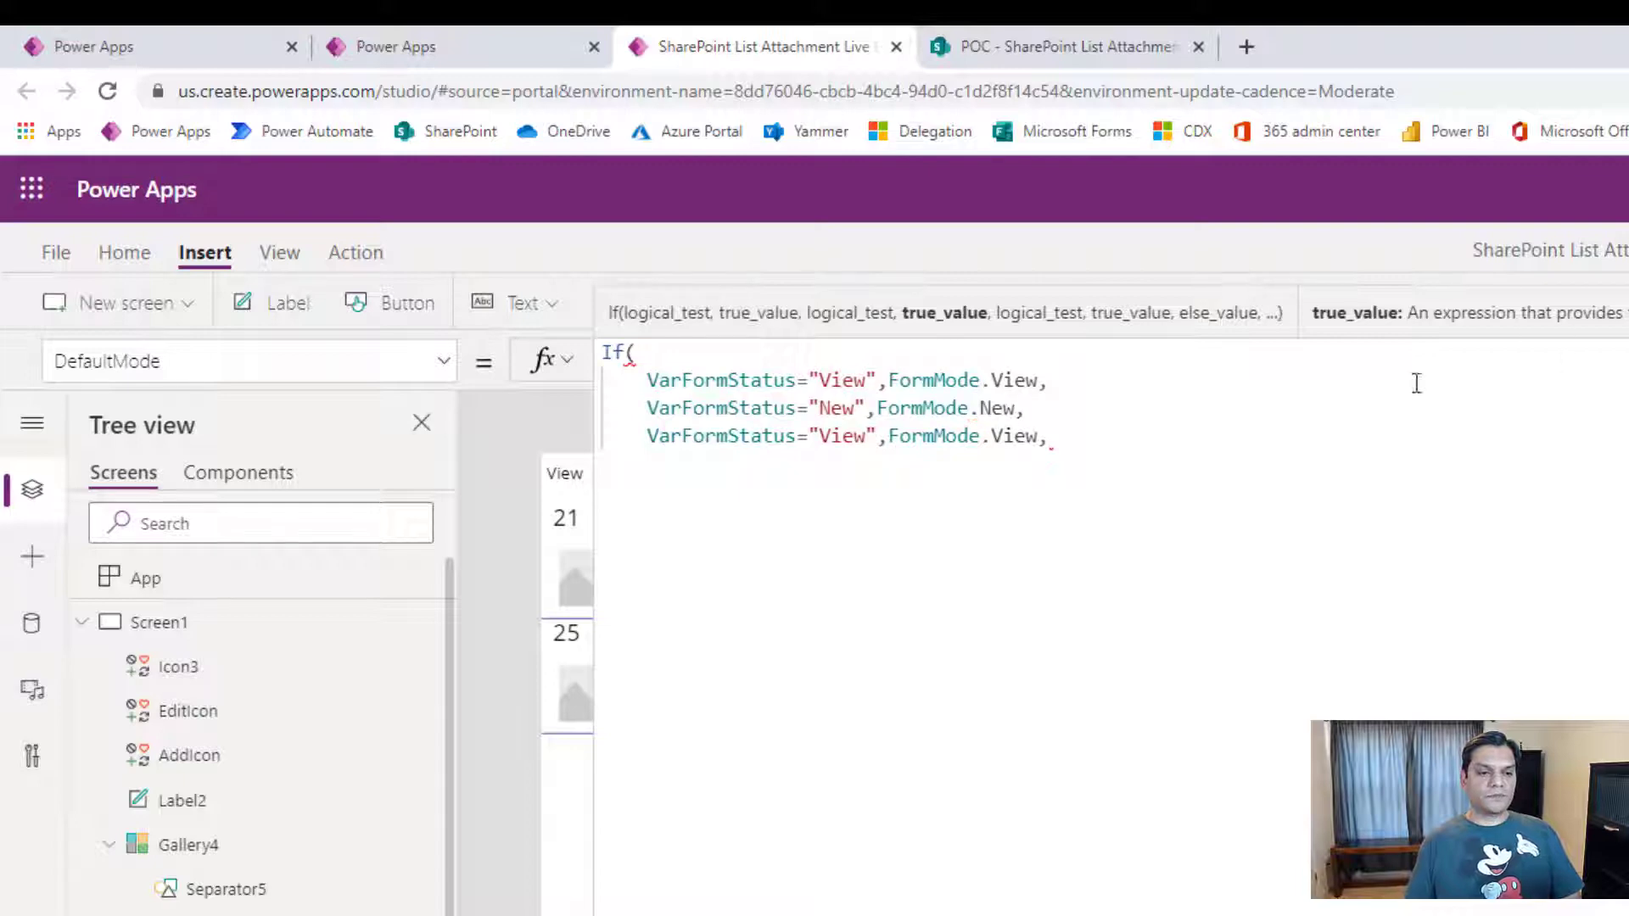
Change the compared status text in the third condition line to "Edit".
click(838, 438)
key(Left)
key(Left)
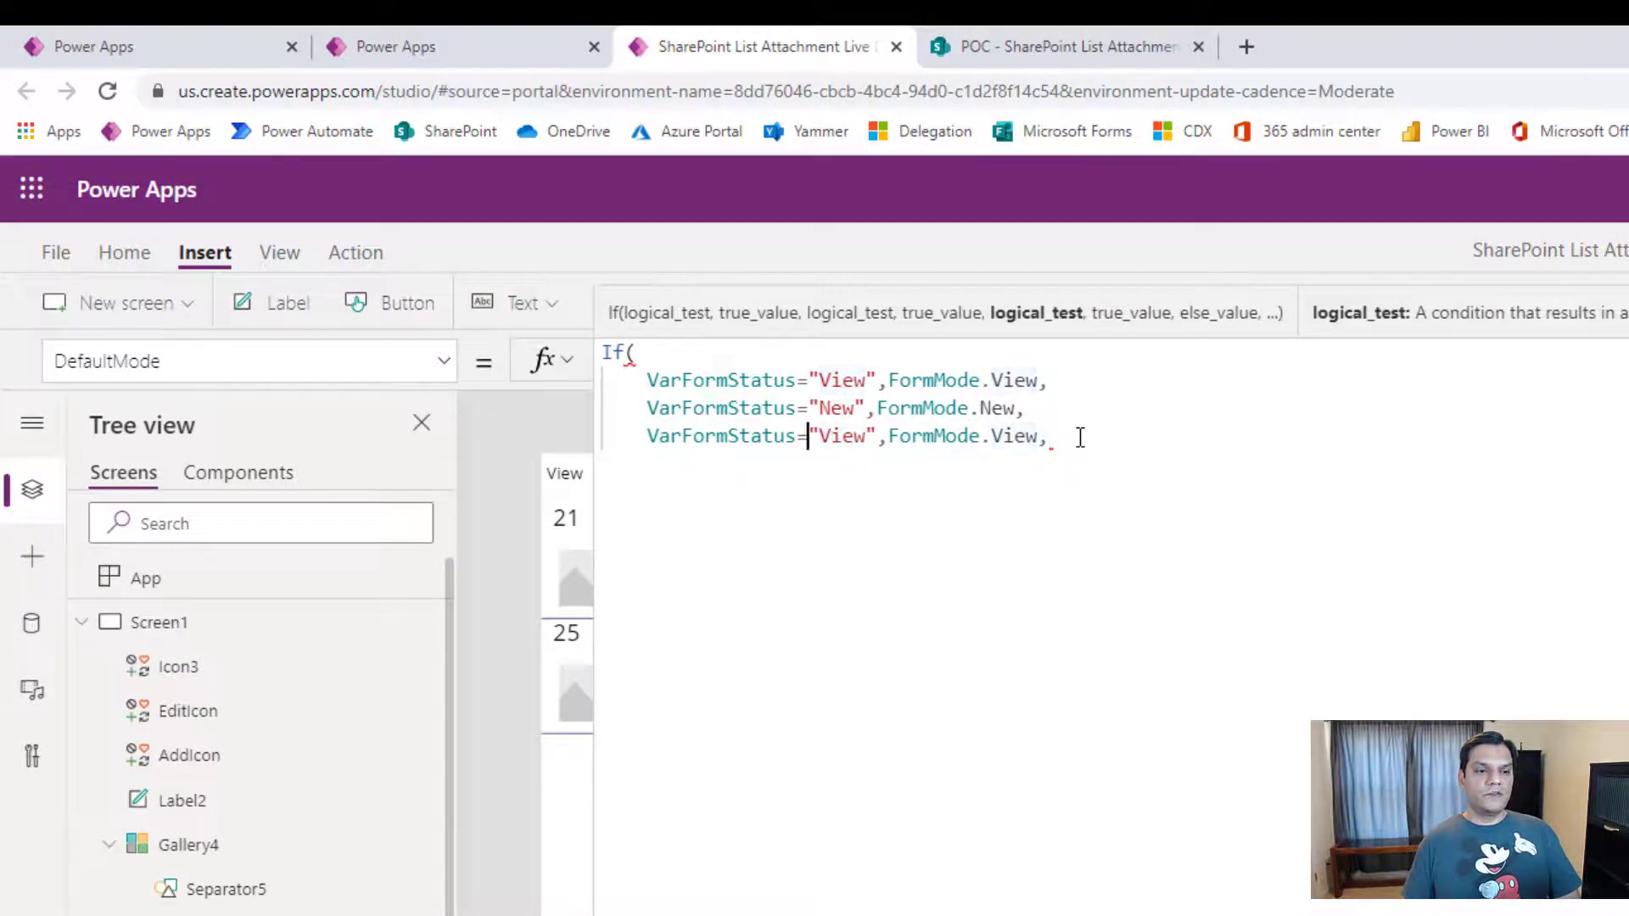
key(Left)
key(Delete)
key(Delete)
key(Delete)
key(Delete)
key(Delete)
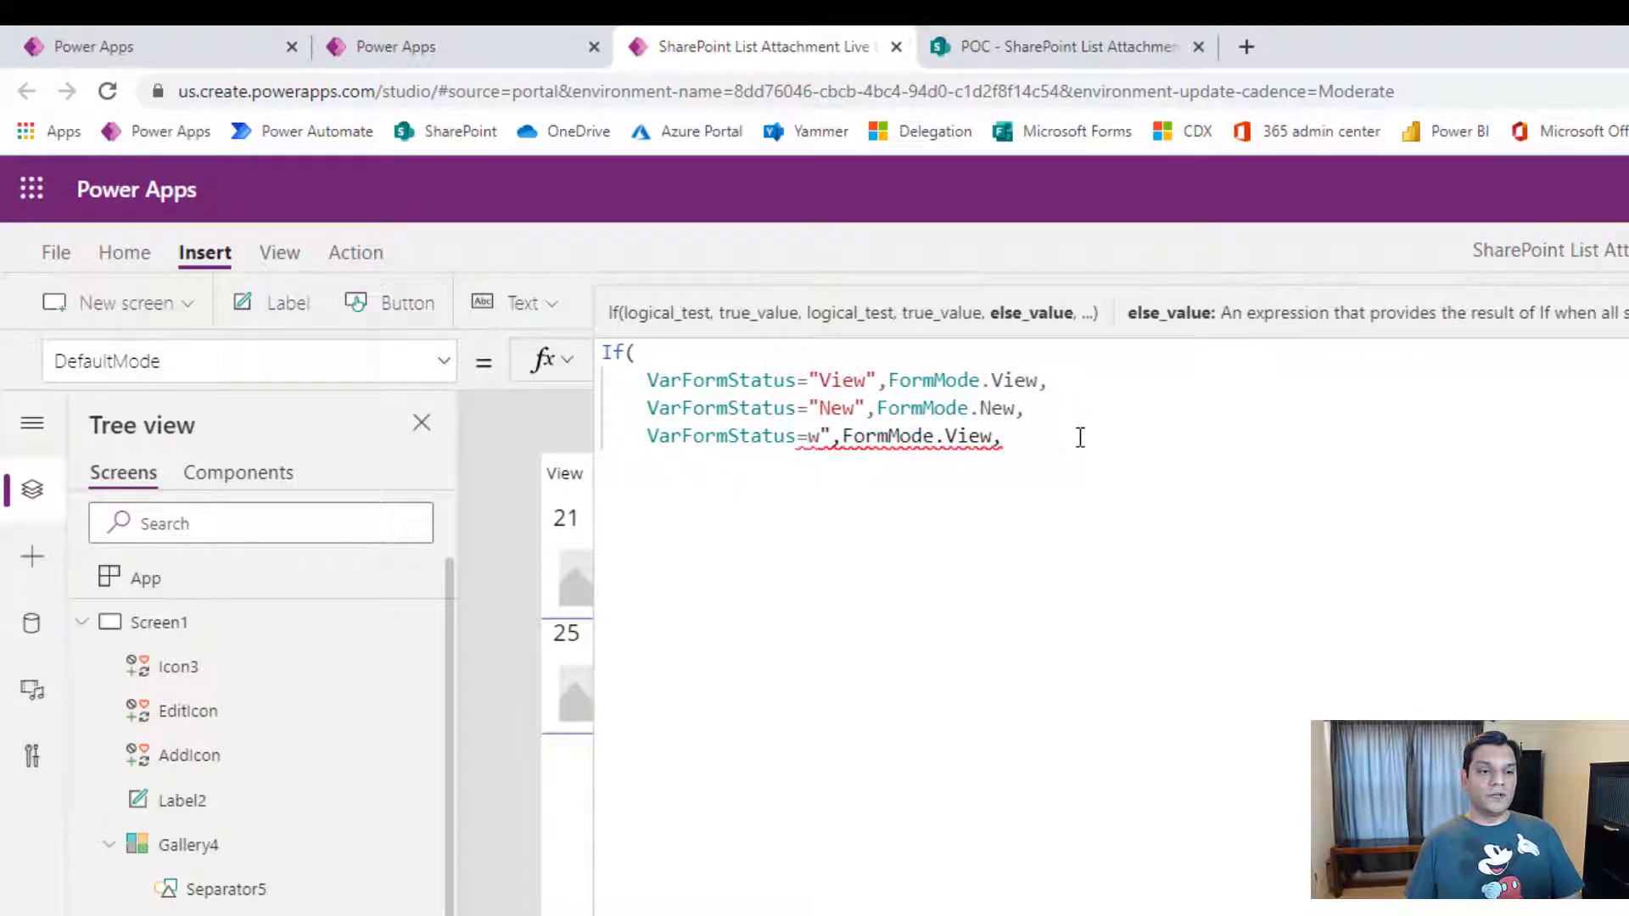
text(")
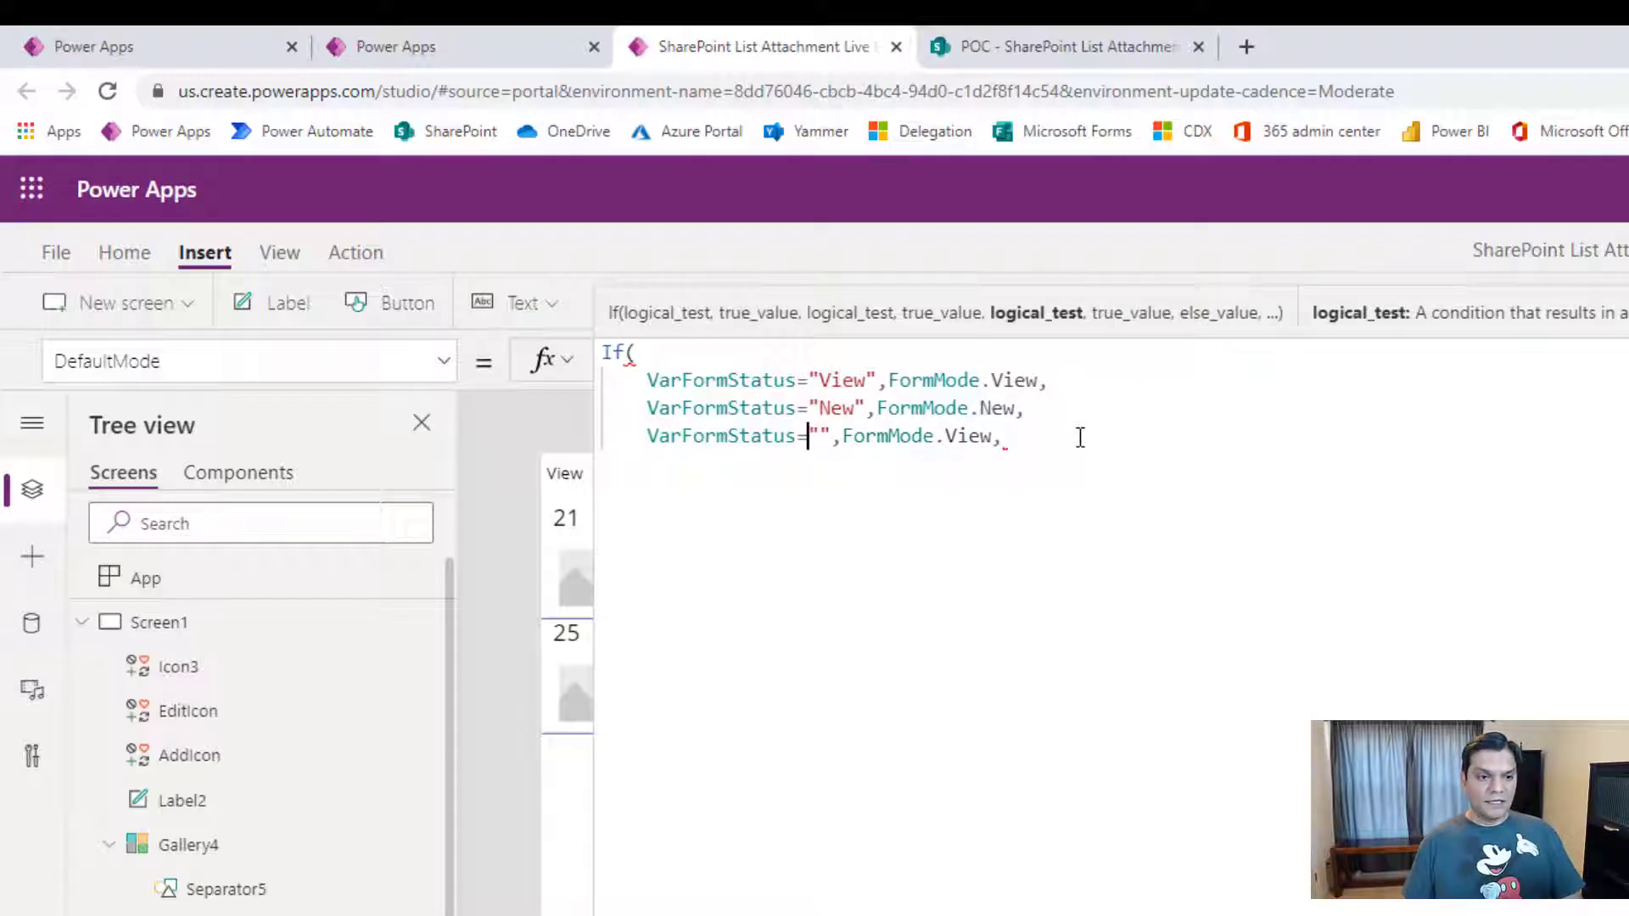
key(Right)
text(Ed)
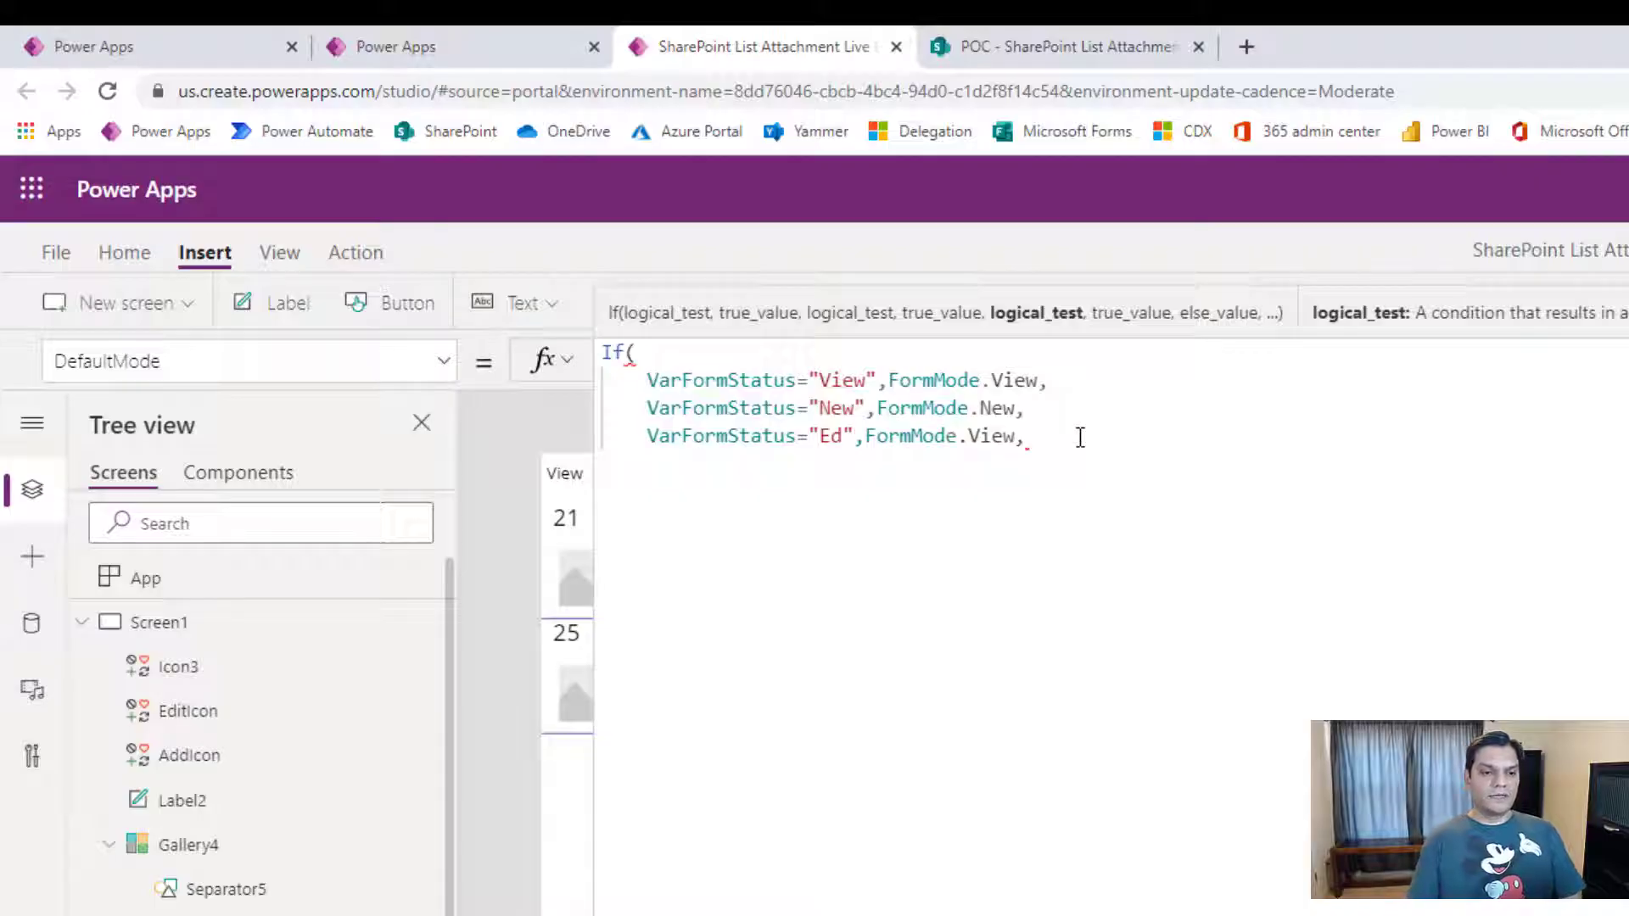
text(it)
Change the true value of the "Edit" condition to FormMode.Edit.
key(End)
key(Left)
key(Left)
key(Left)
key(Left)
key(Left)
key(Delete)
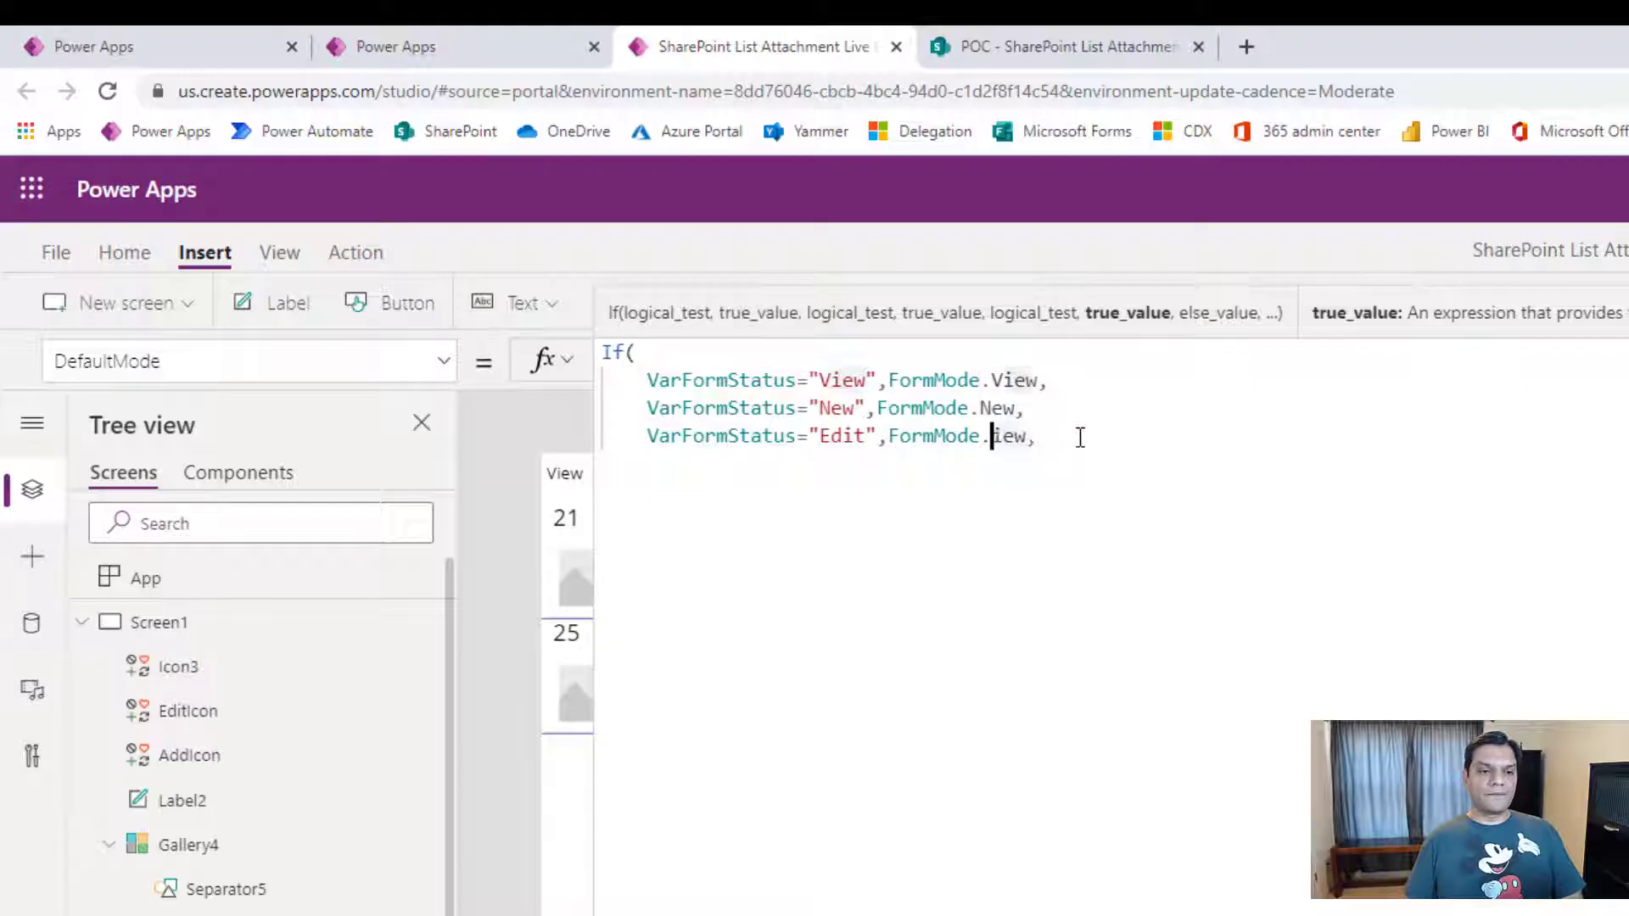
key(Delete)
key(Delete)
key(Delete)
text(Edit)
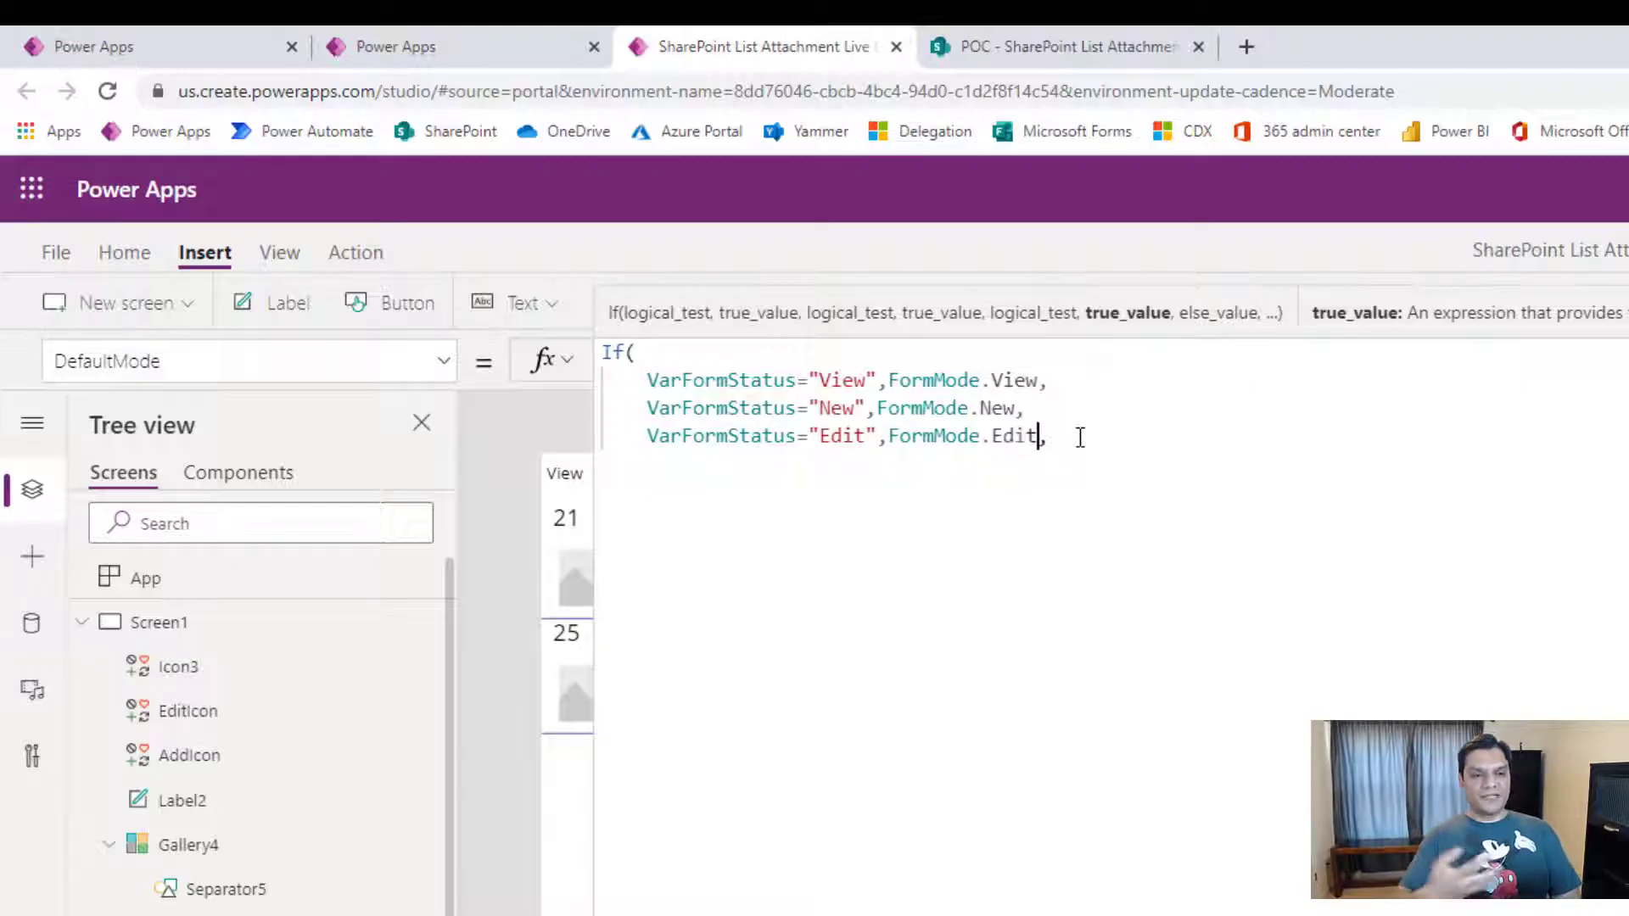
Remove the trailing comma after the last condition and close the If with a parenthesis on its own line.
key(End)
key(BackSpace)
key(Return)
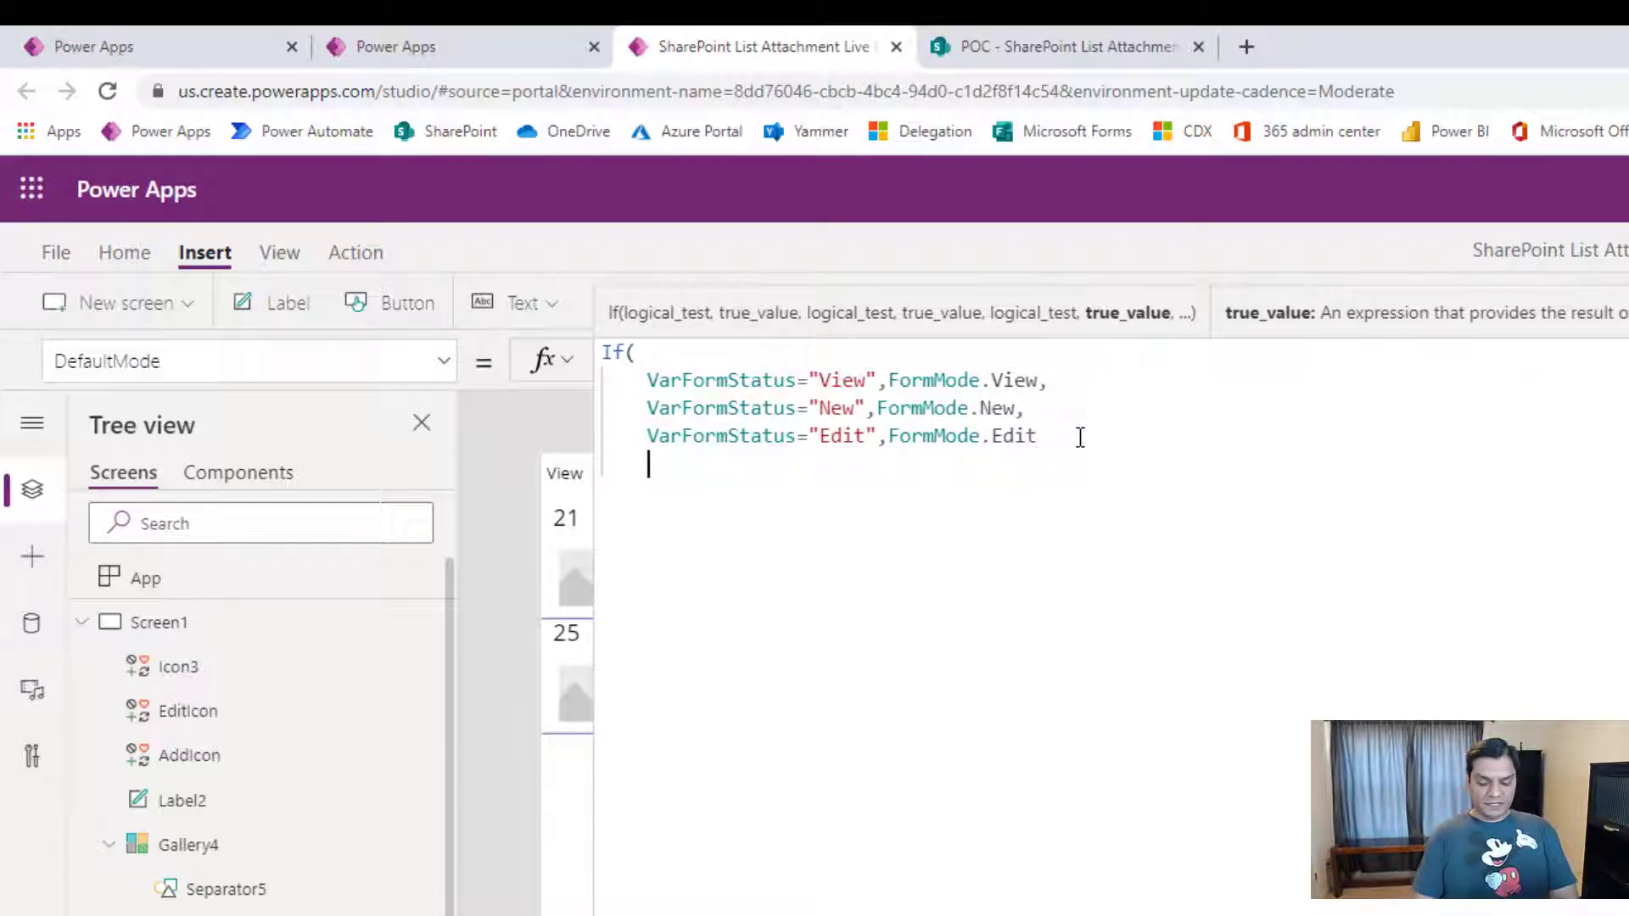
text())
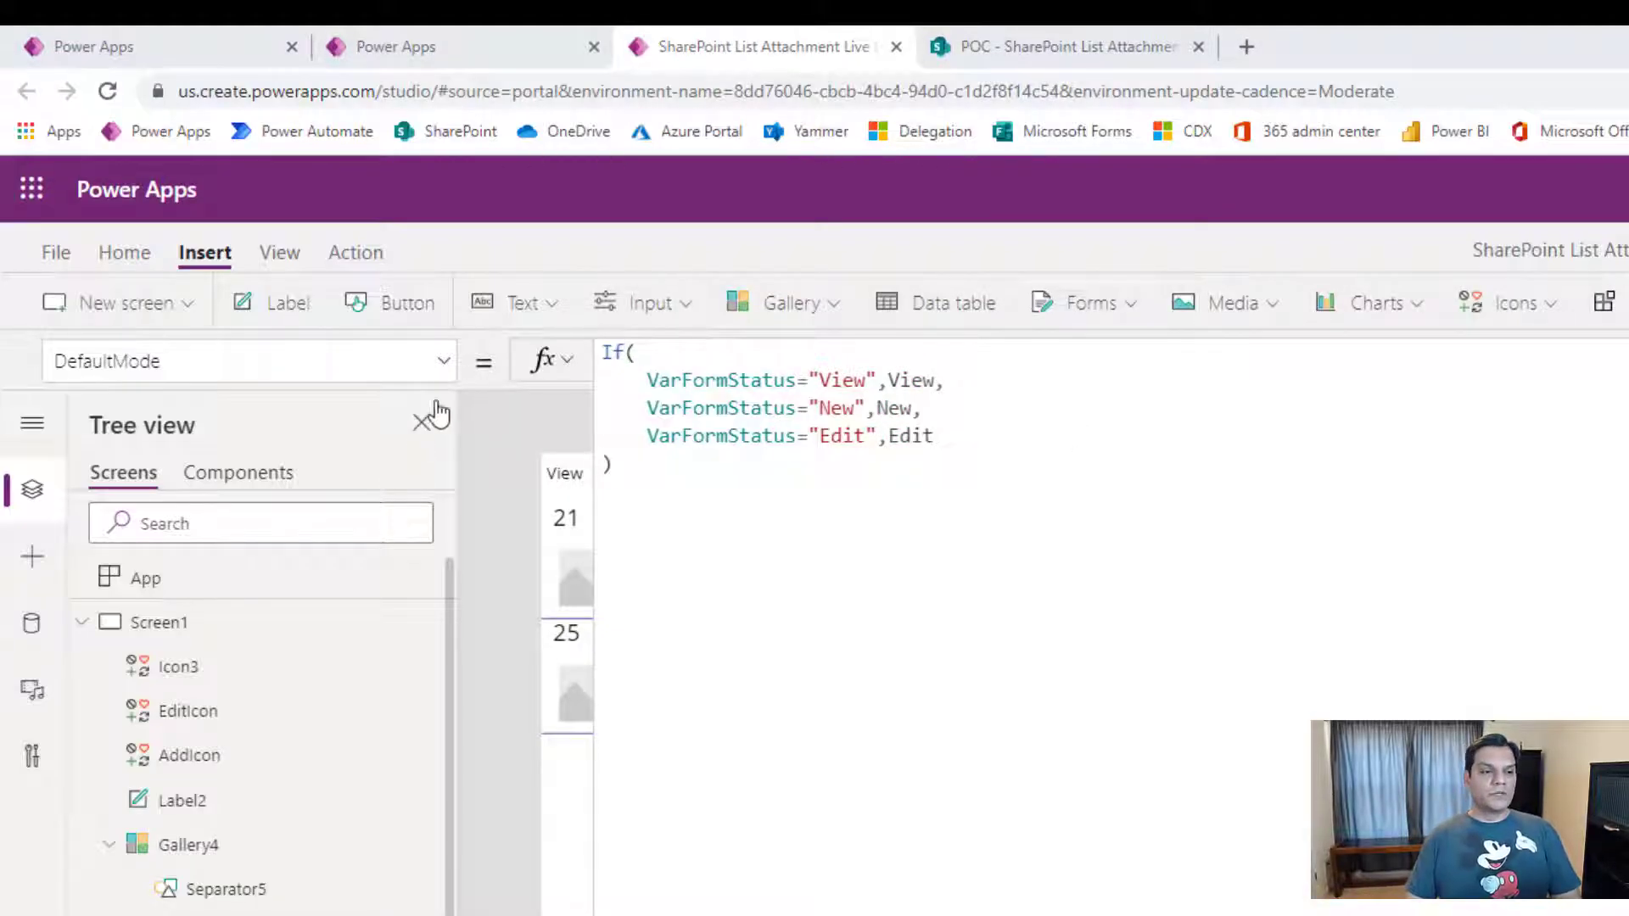
Switch to the form's Item property and begin its formula with If( followed by an indented new line.
click(440, 363)
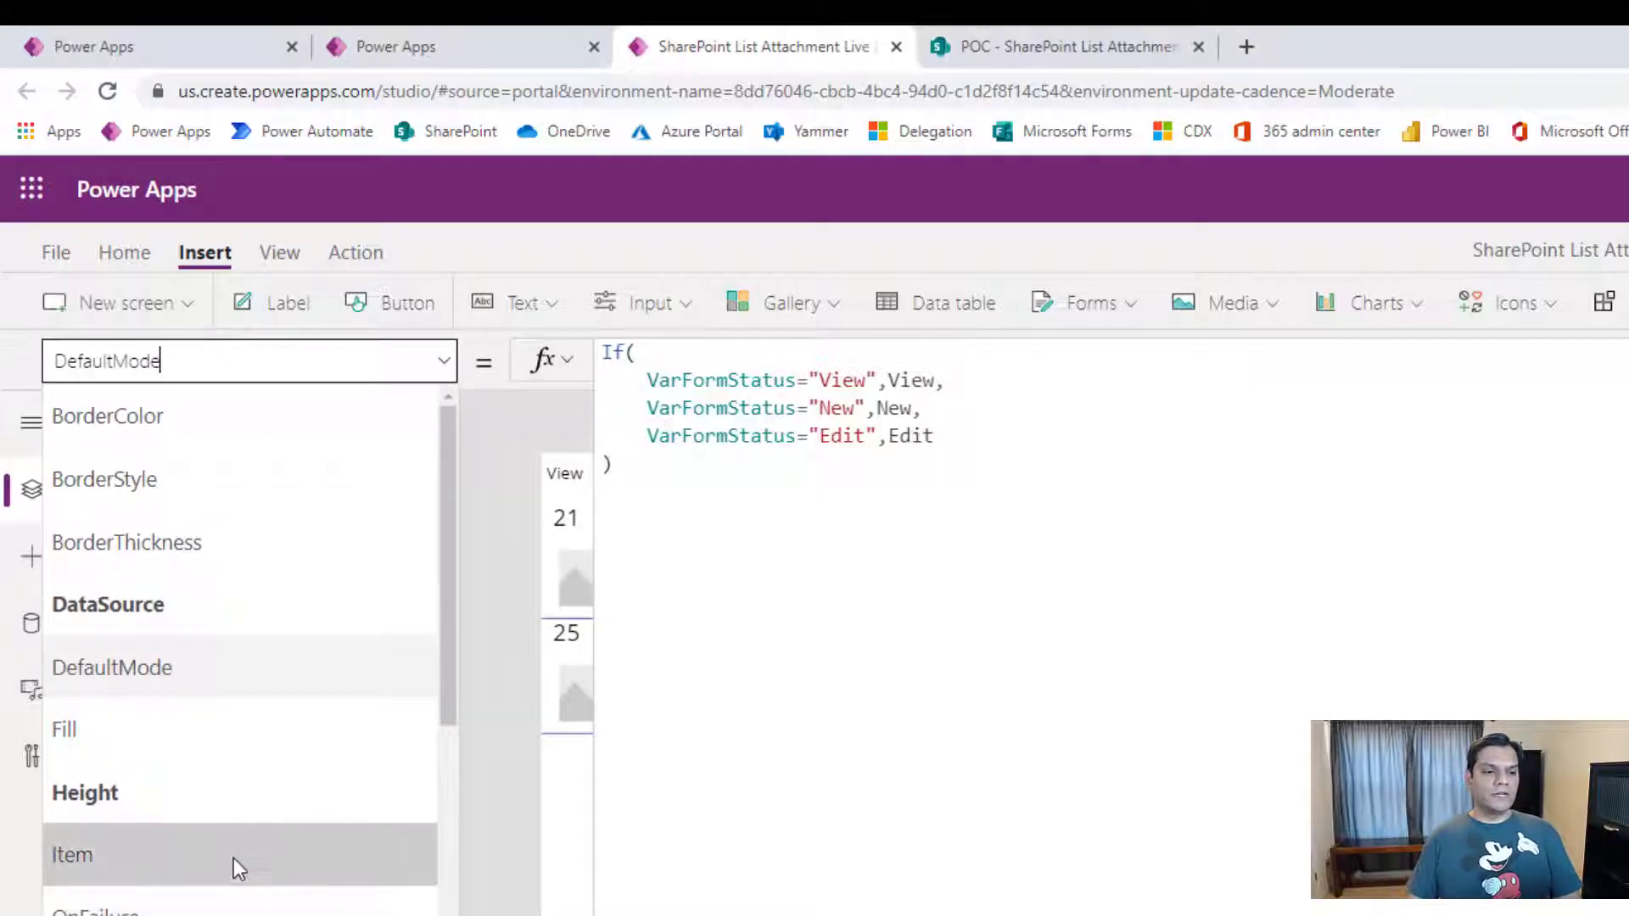
click(233, 855)
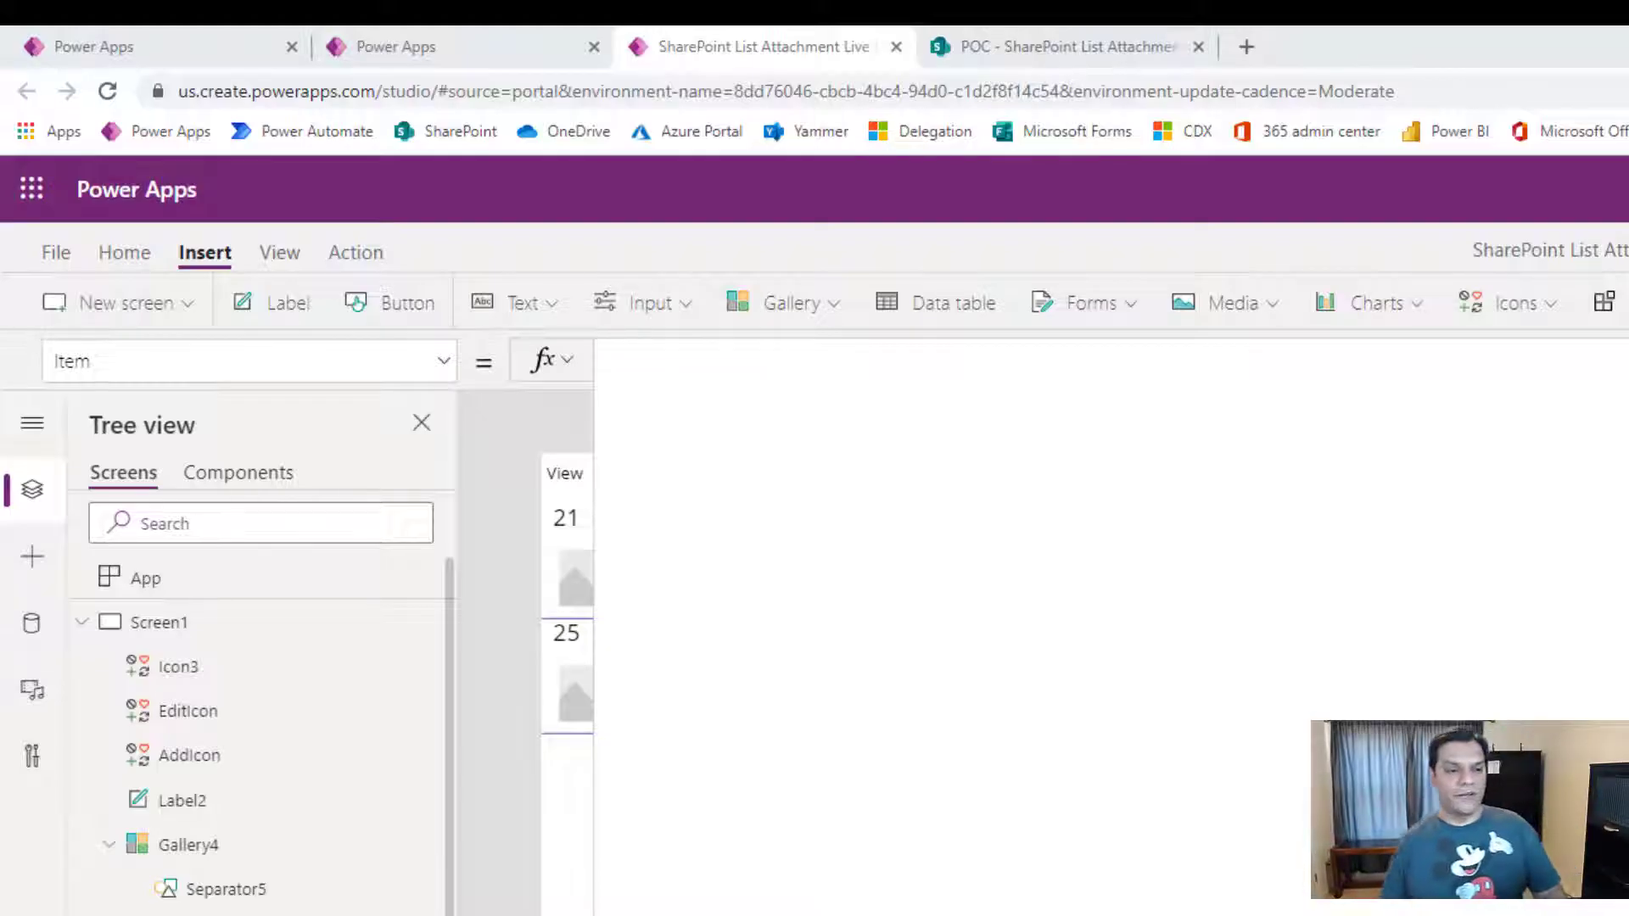
click(1590, 522)
text(I)
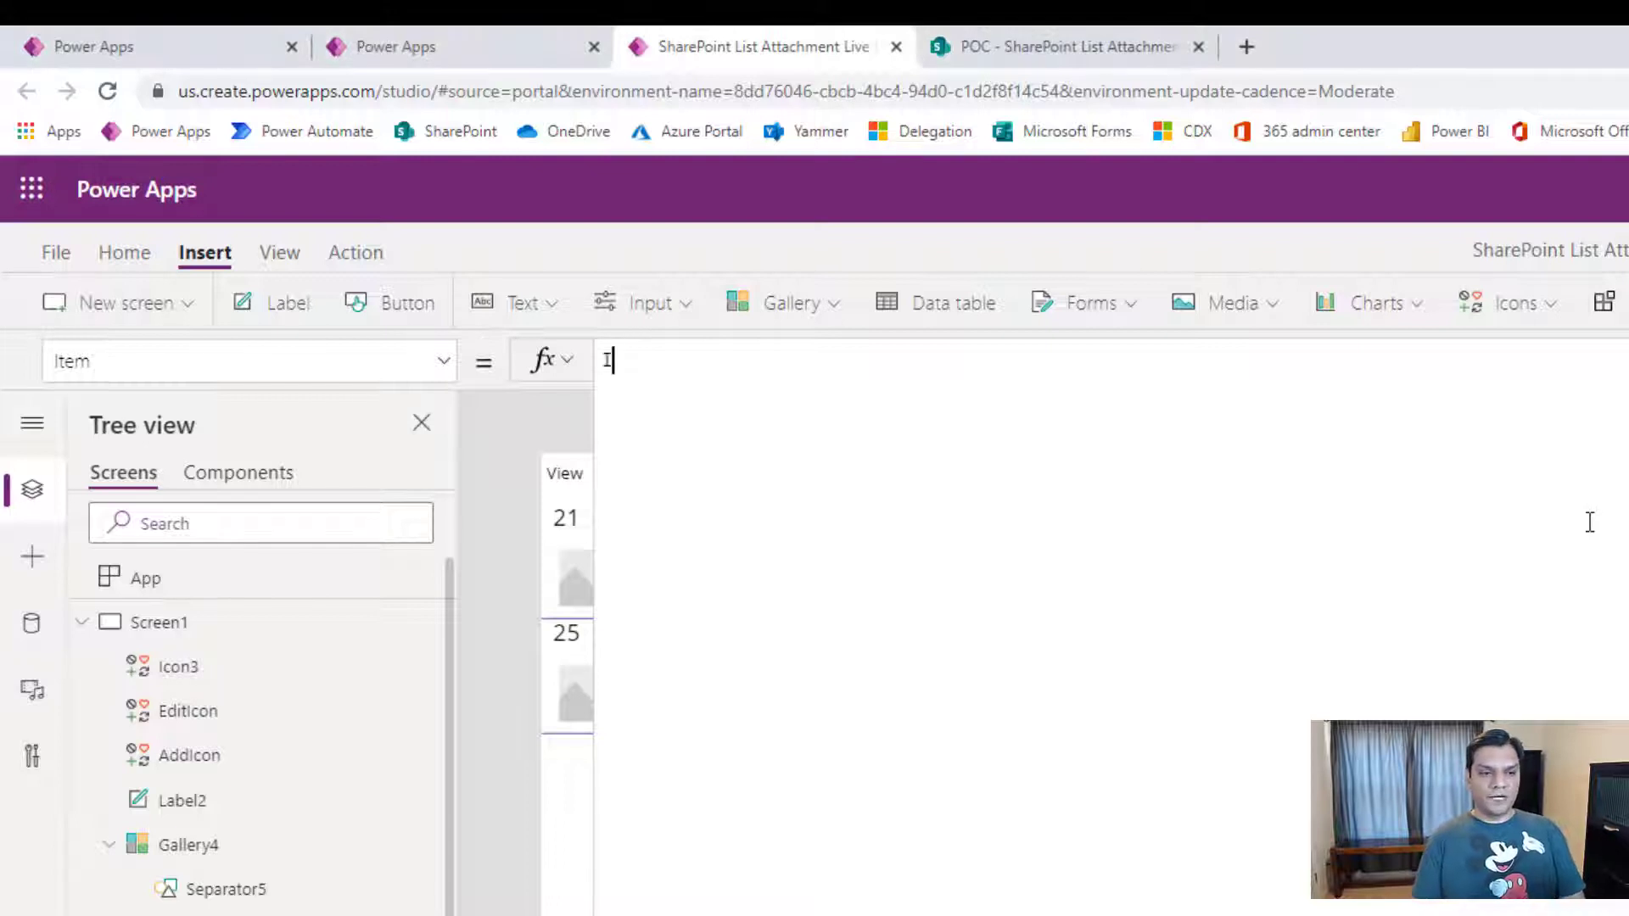
text(f()
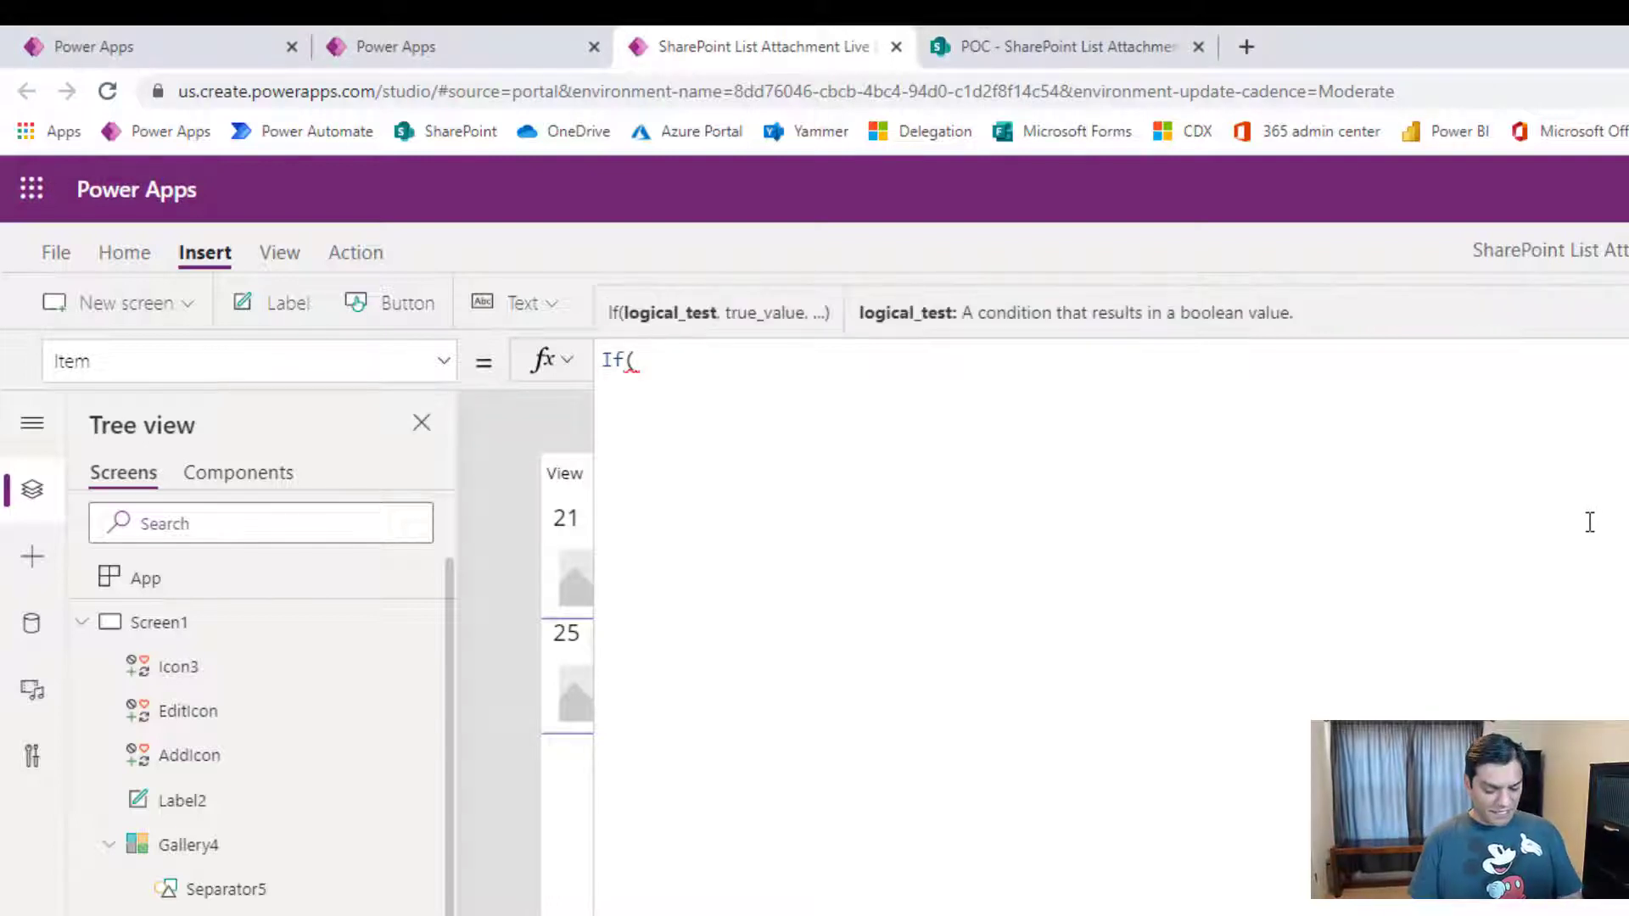
key(shift+Return)
key(Tab)
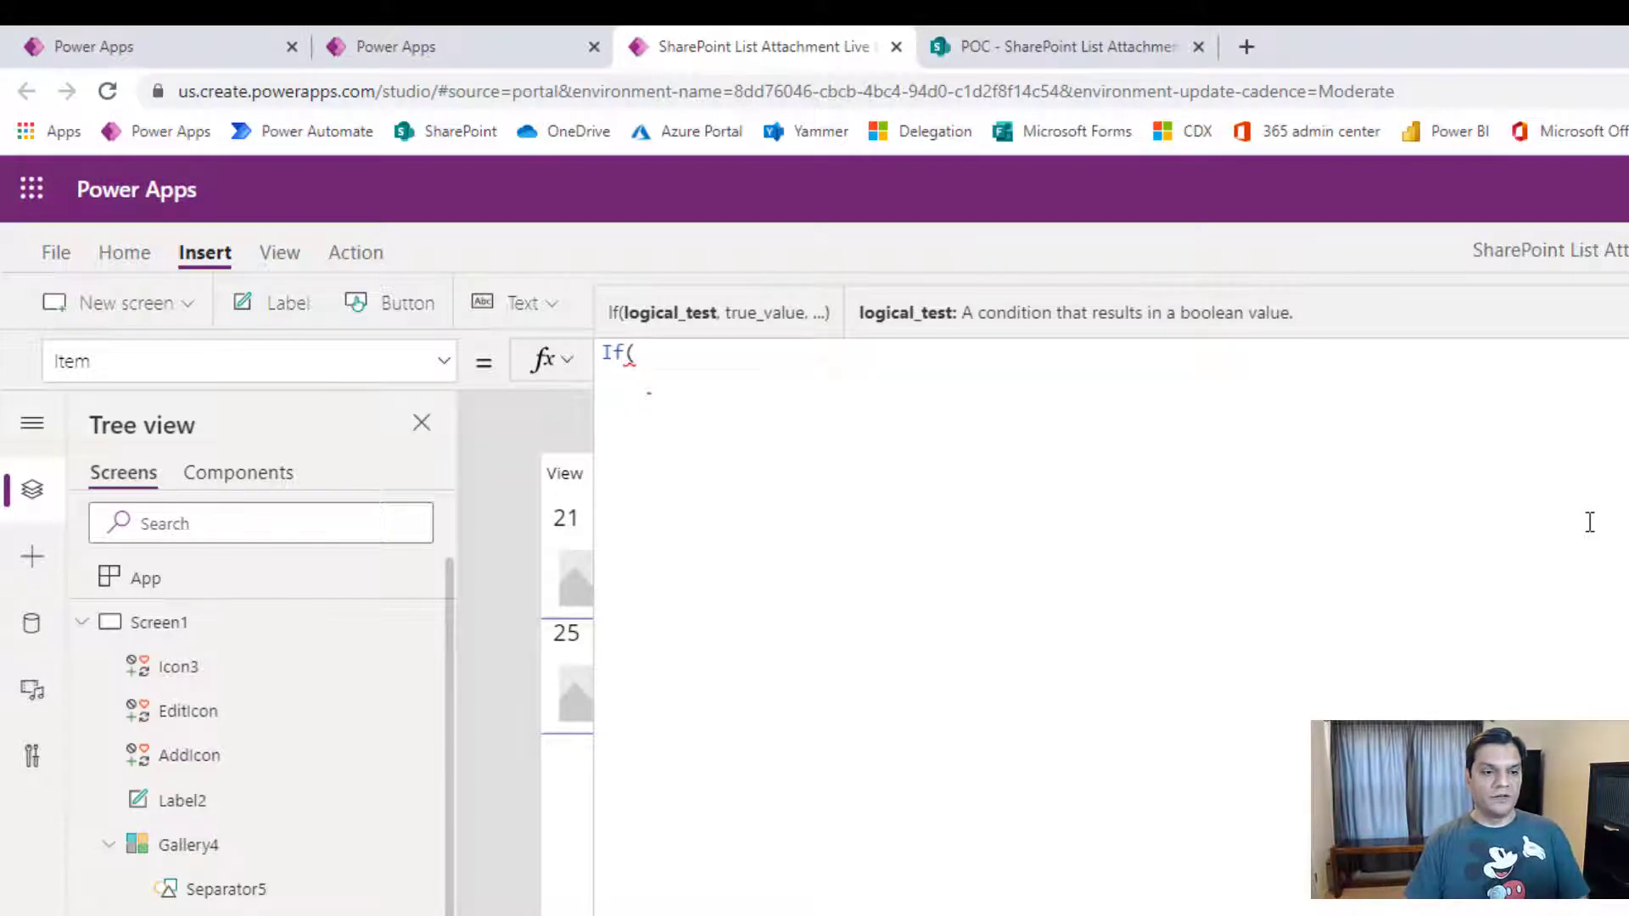
Enter the condition VarFormStatus="New" with the true value Defaults('SharePoint List Attachment Links'), ending the line with a comma.
text(Var)
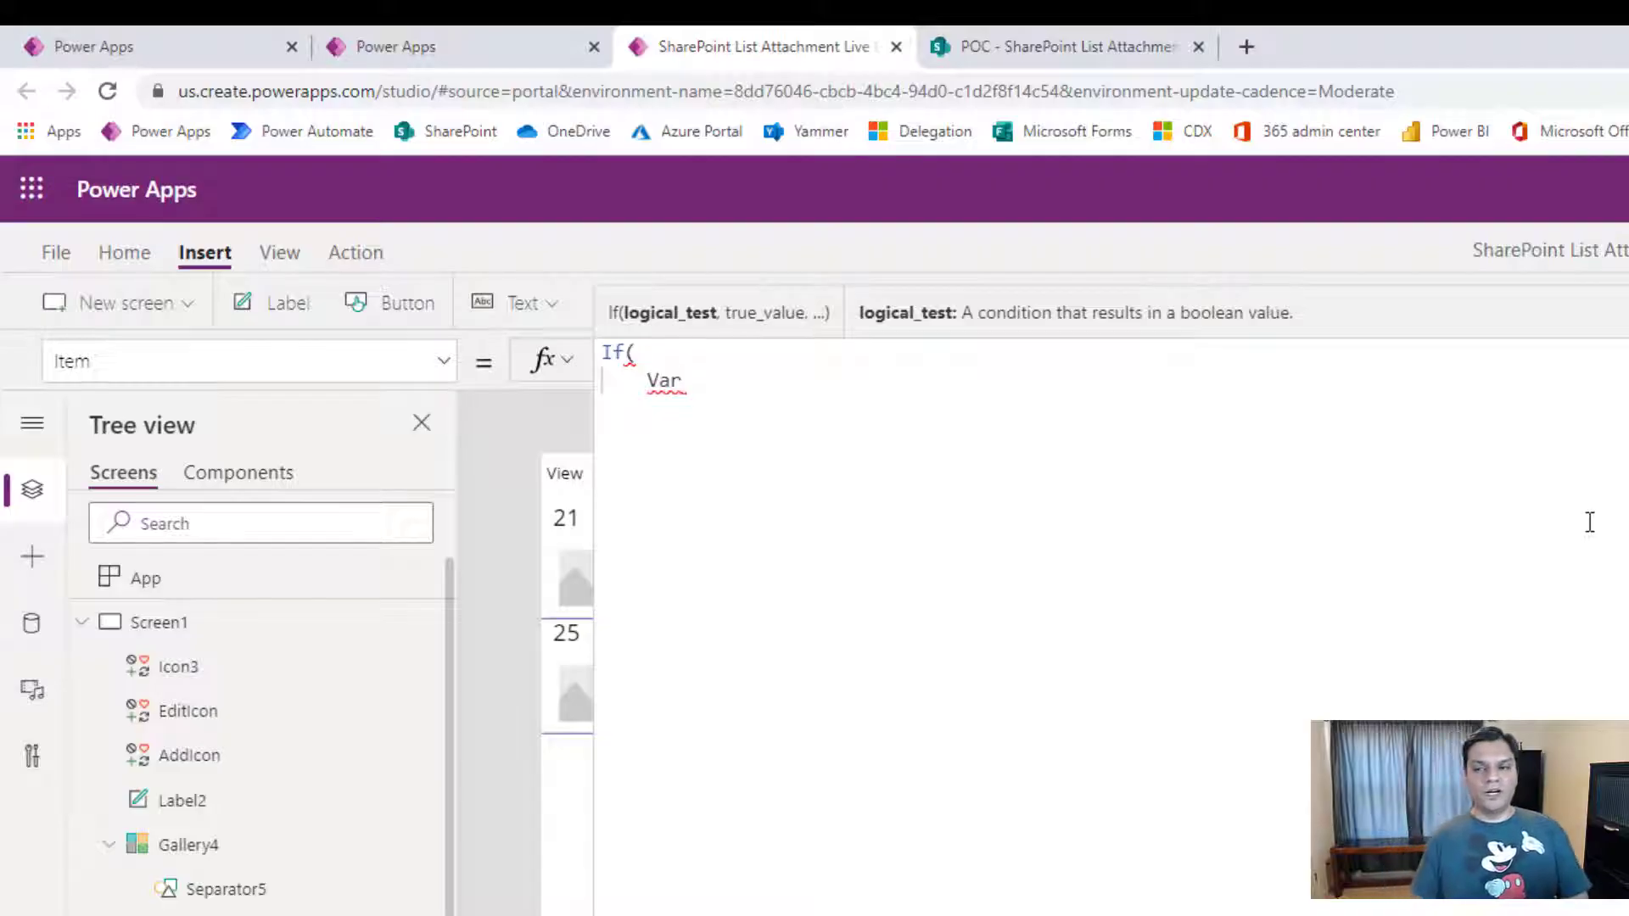
text(FormStatus=")
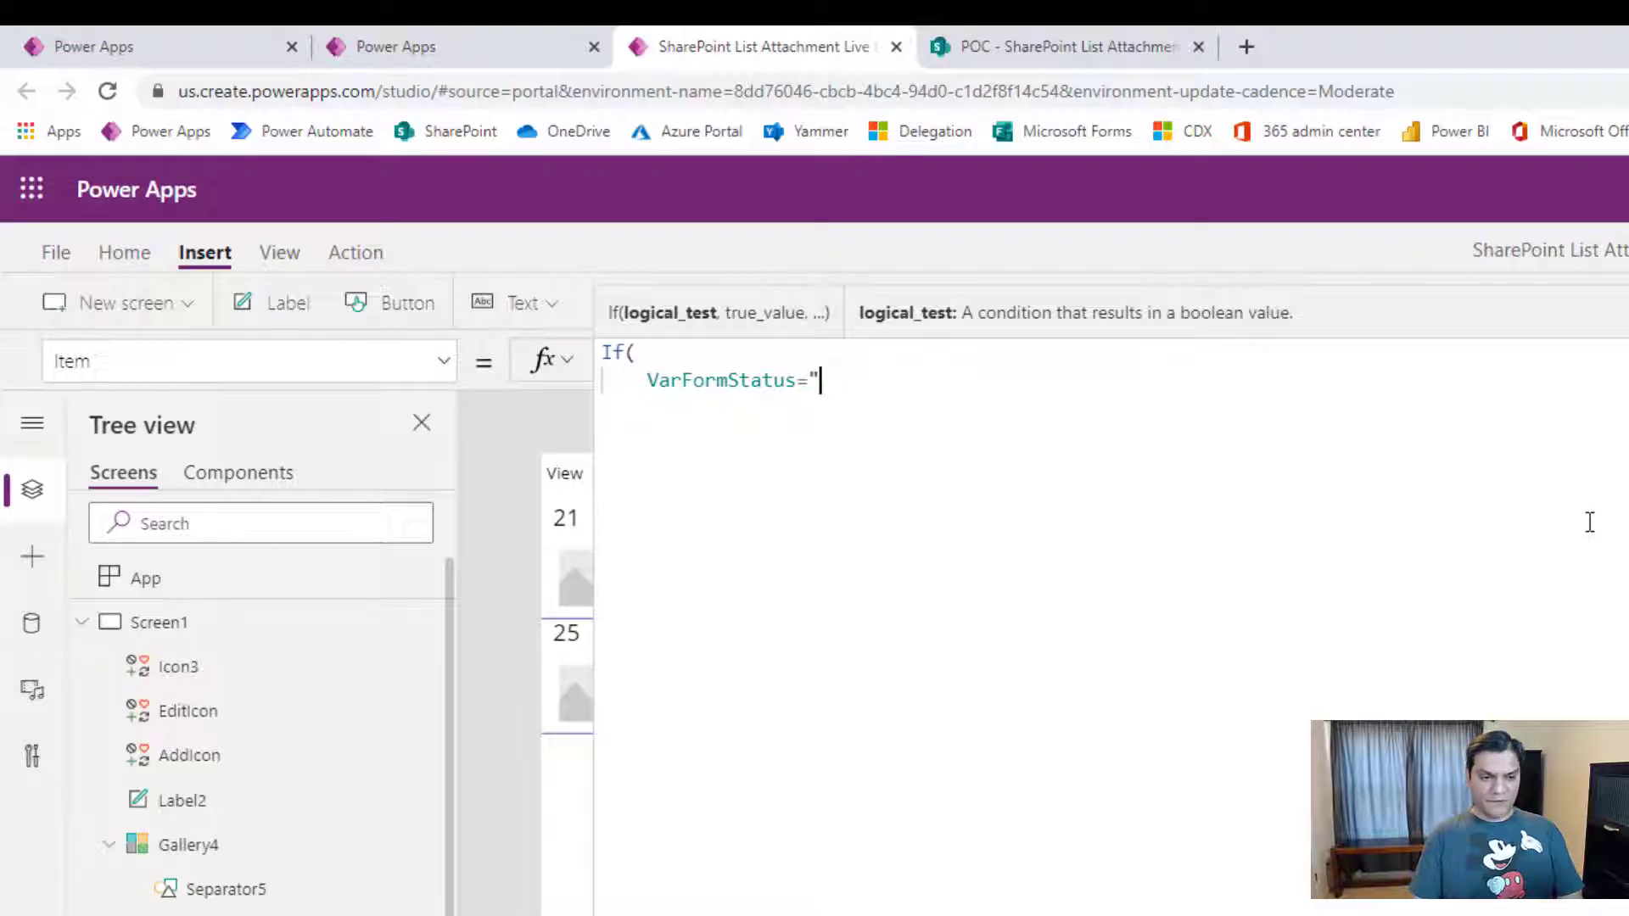
text(New",)
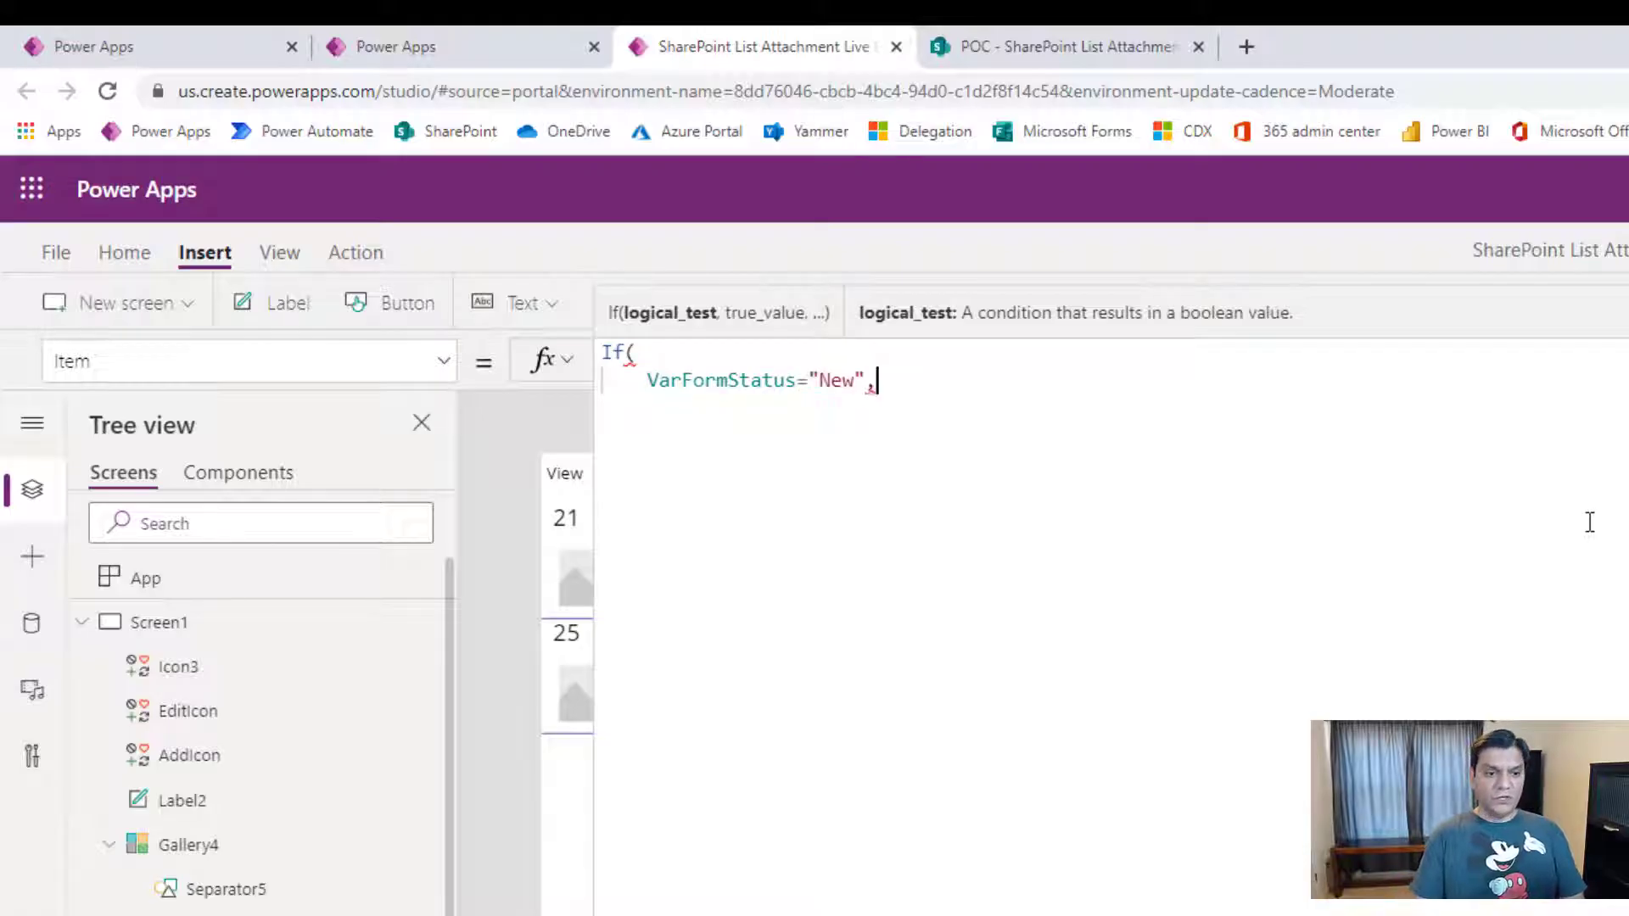
text(de)
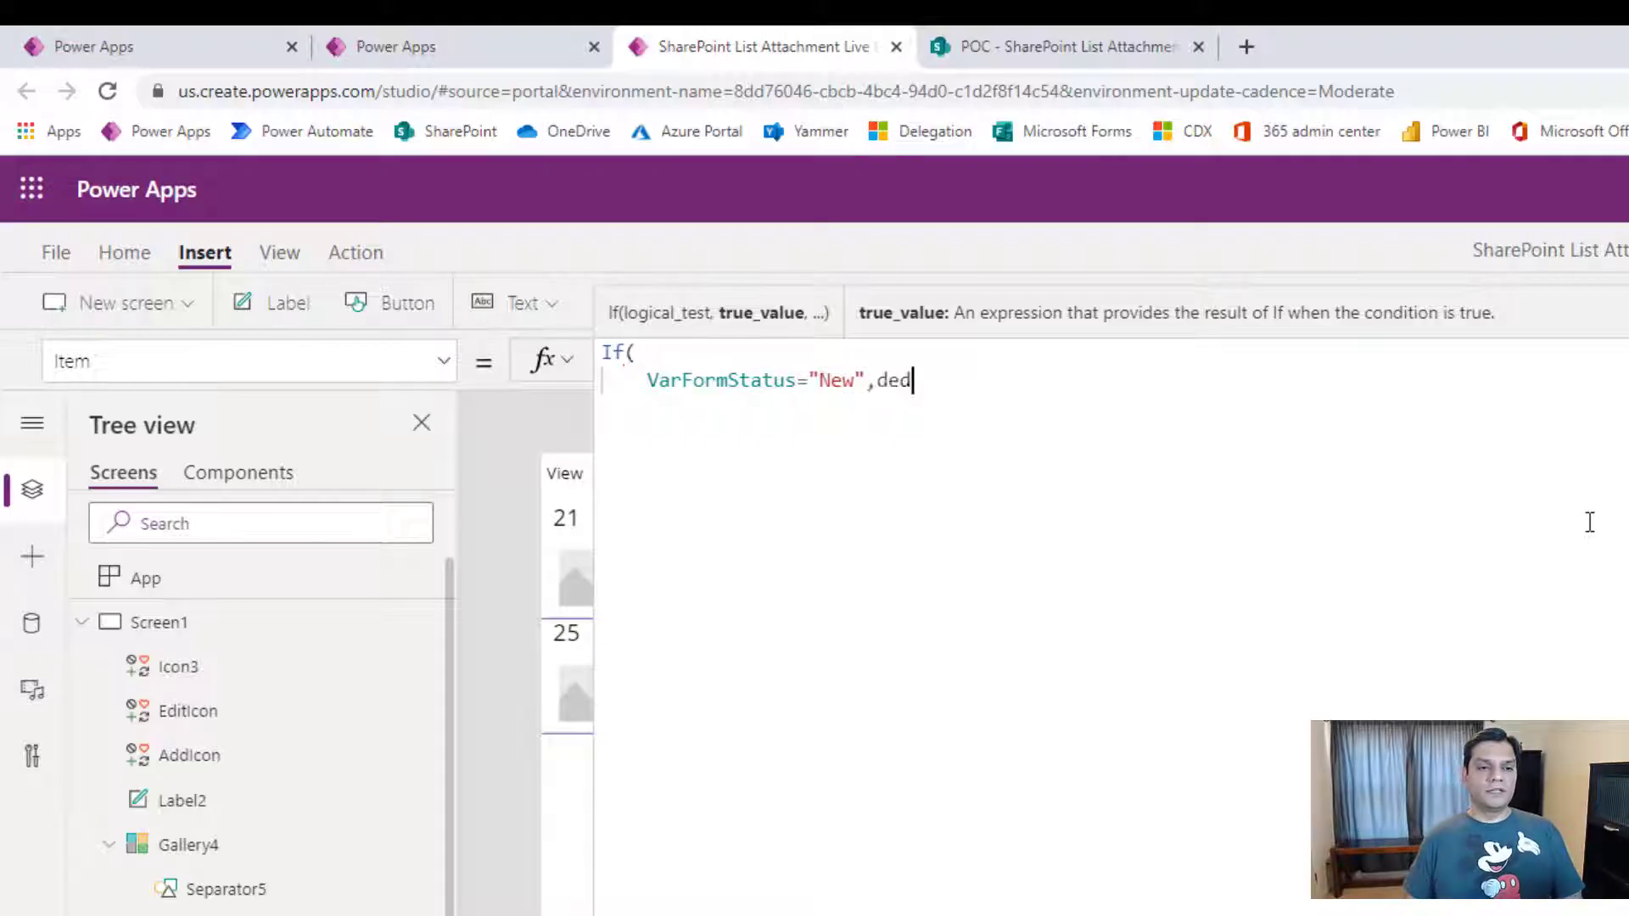
text(fa)
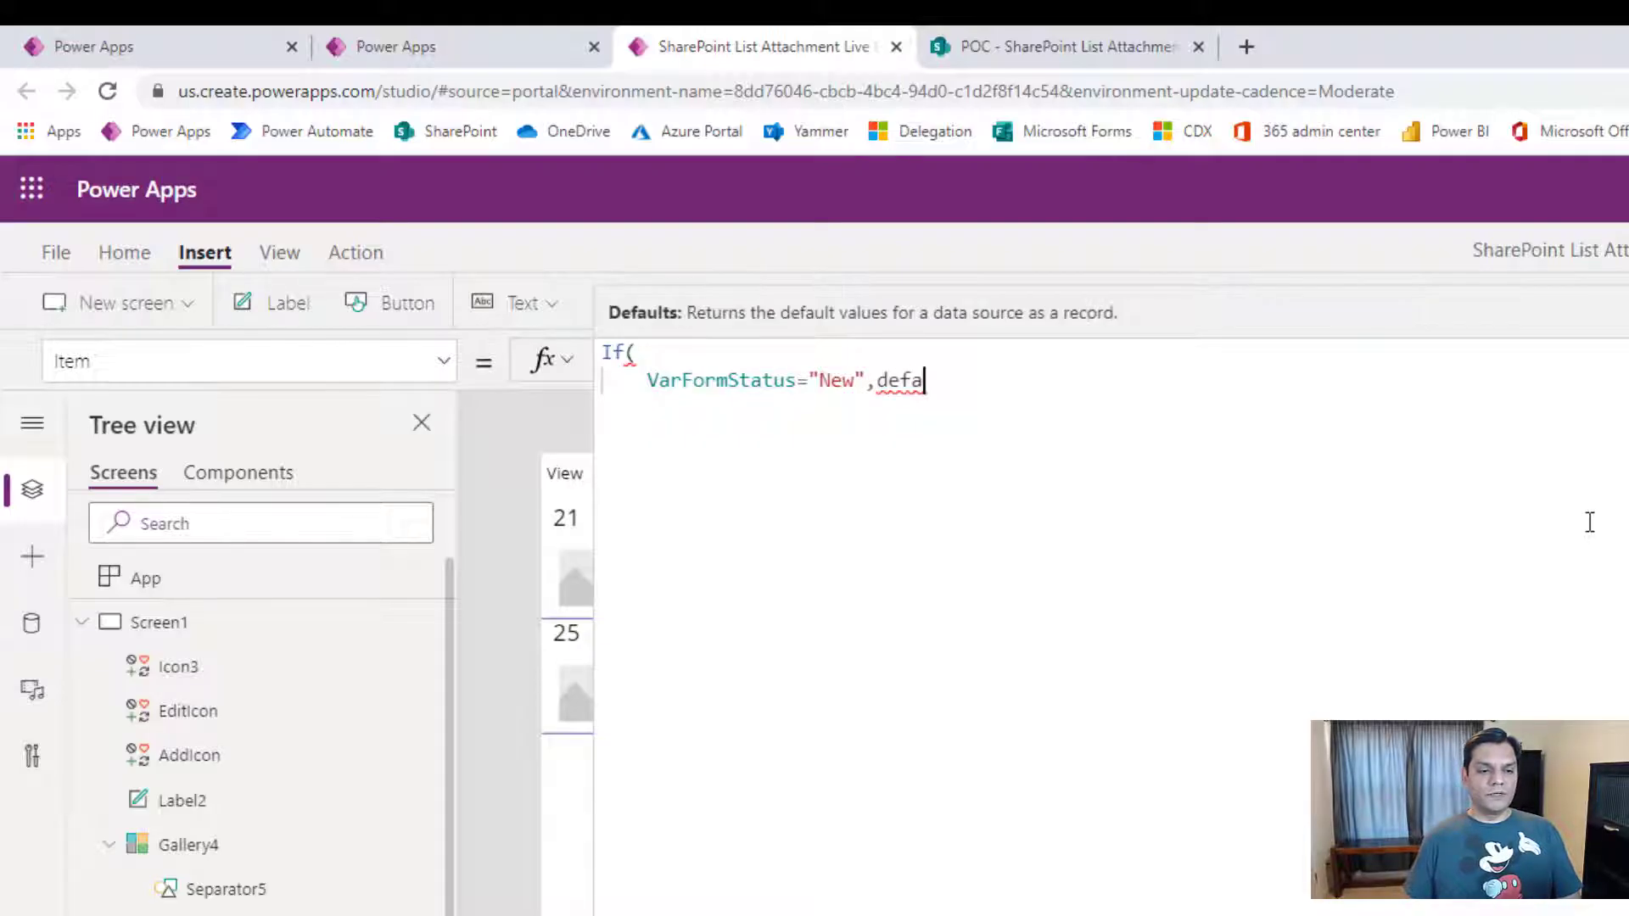
key(Tab)
text('SharePoint List Attachment Links')
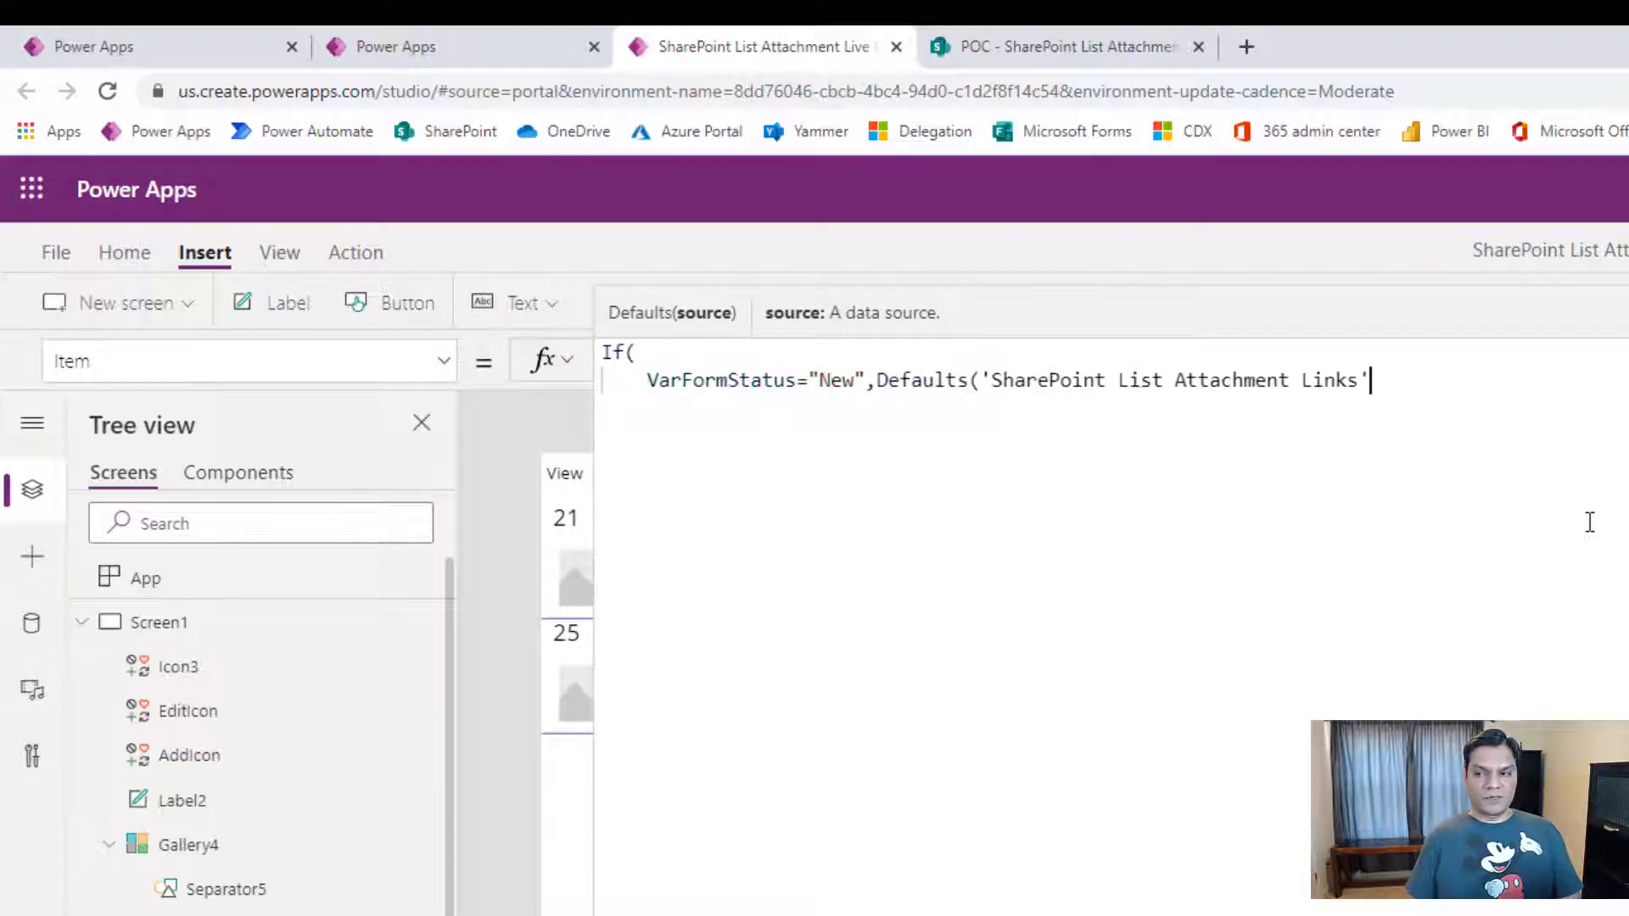
text(),)
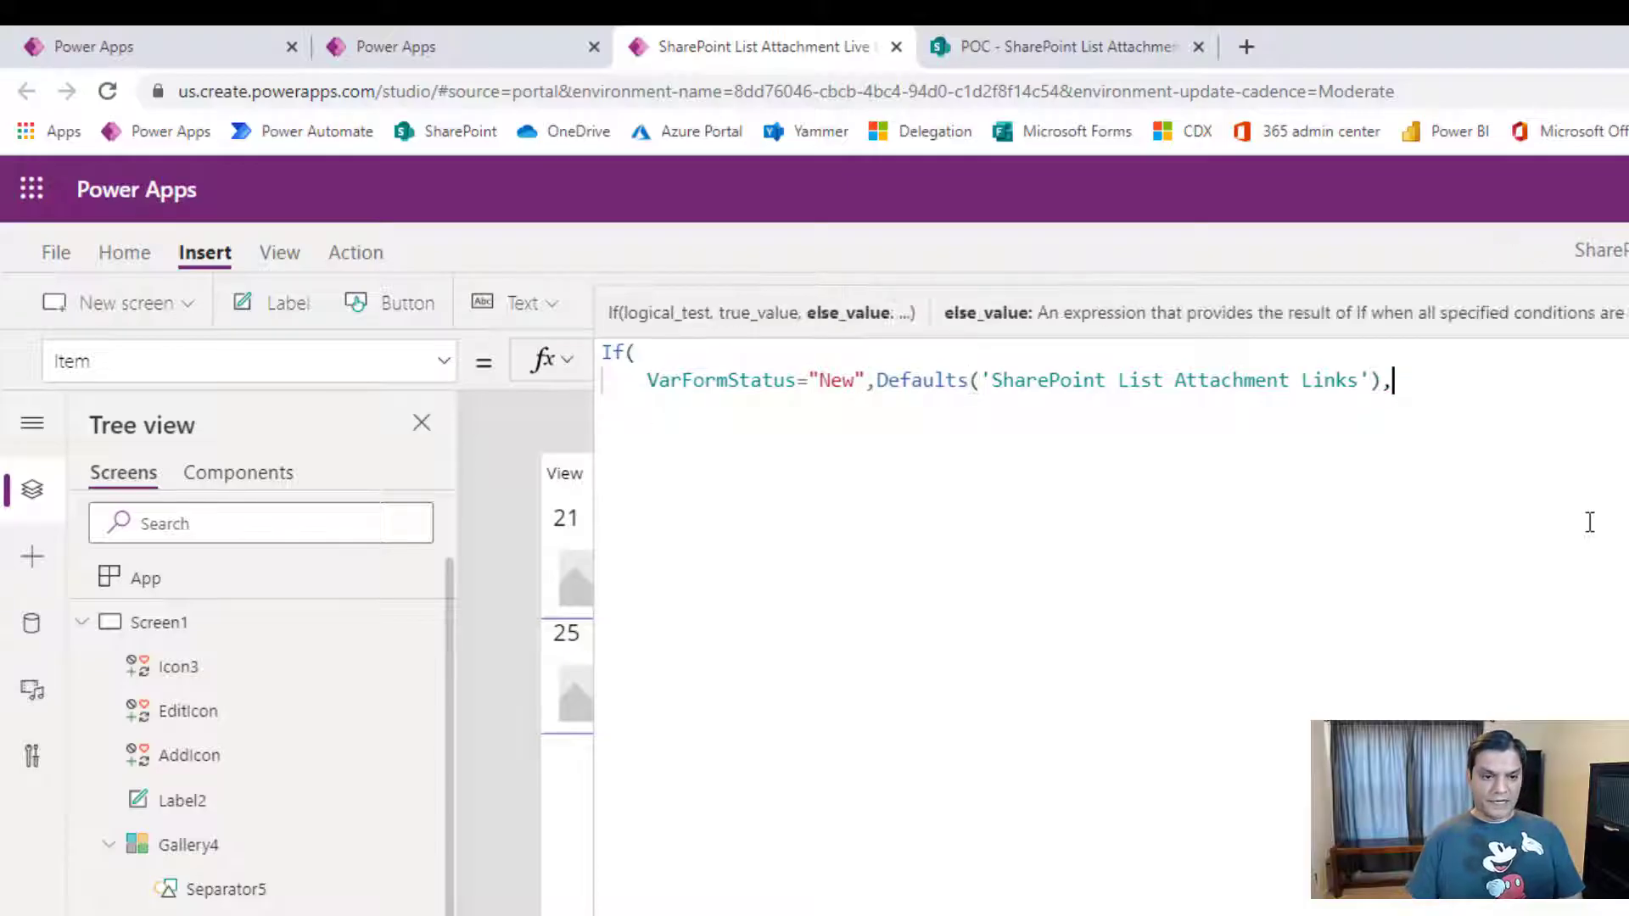
Add the condition VarFormStatus="View" on a new line of the Item formula, ending it with a comma.
key(Return)
text(Var)
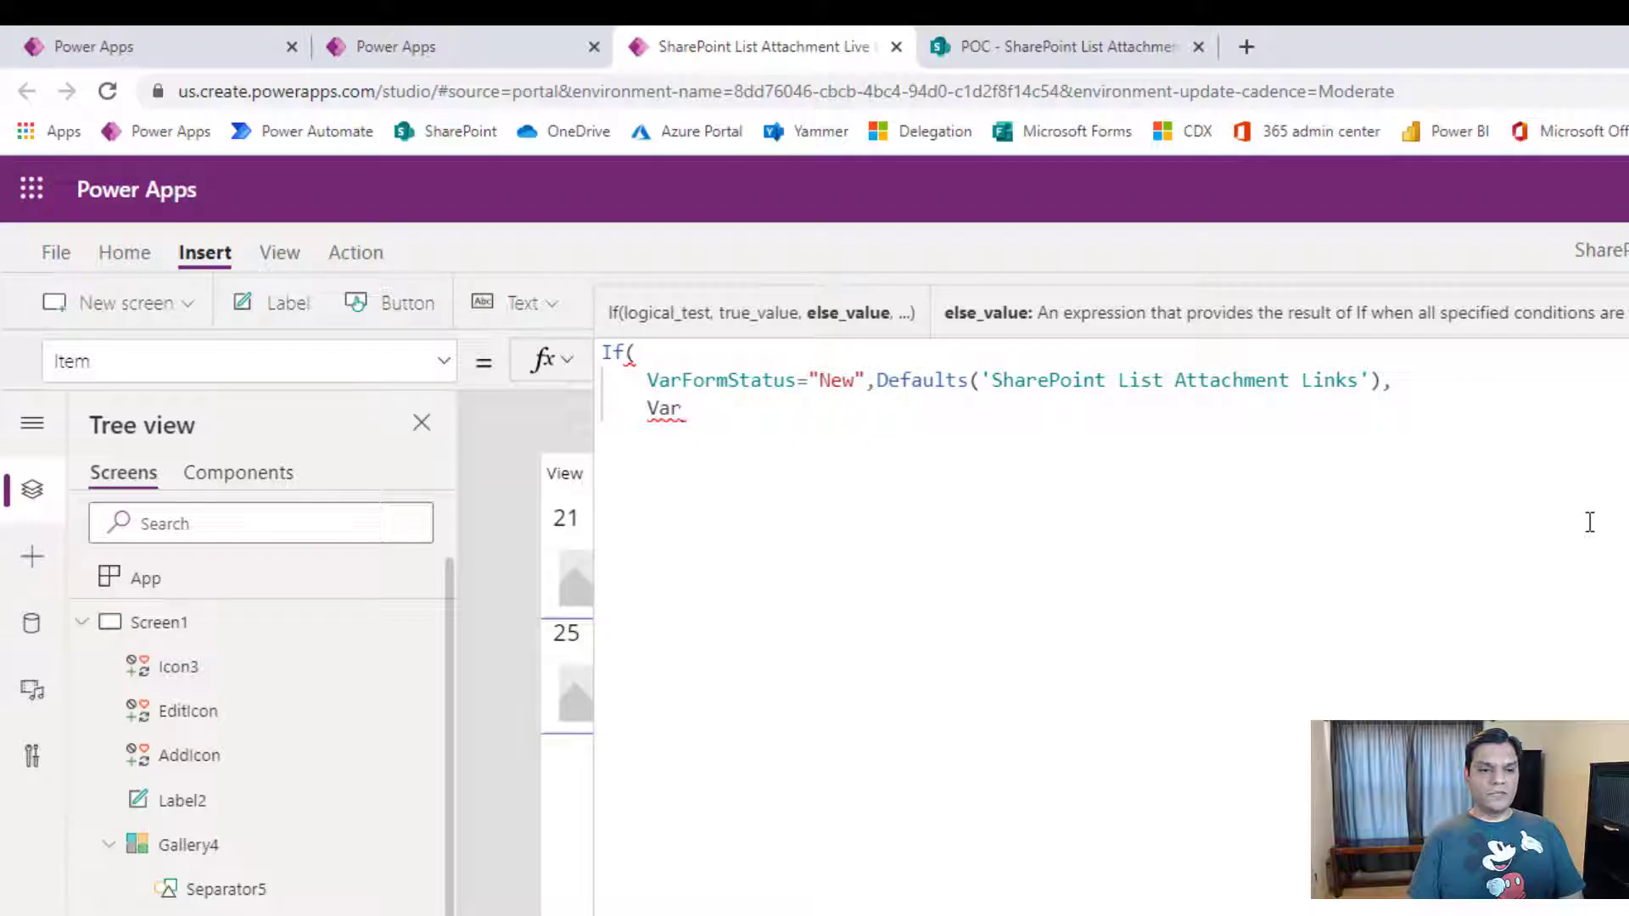
text(From)
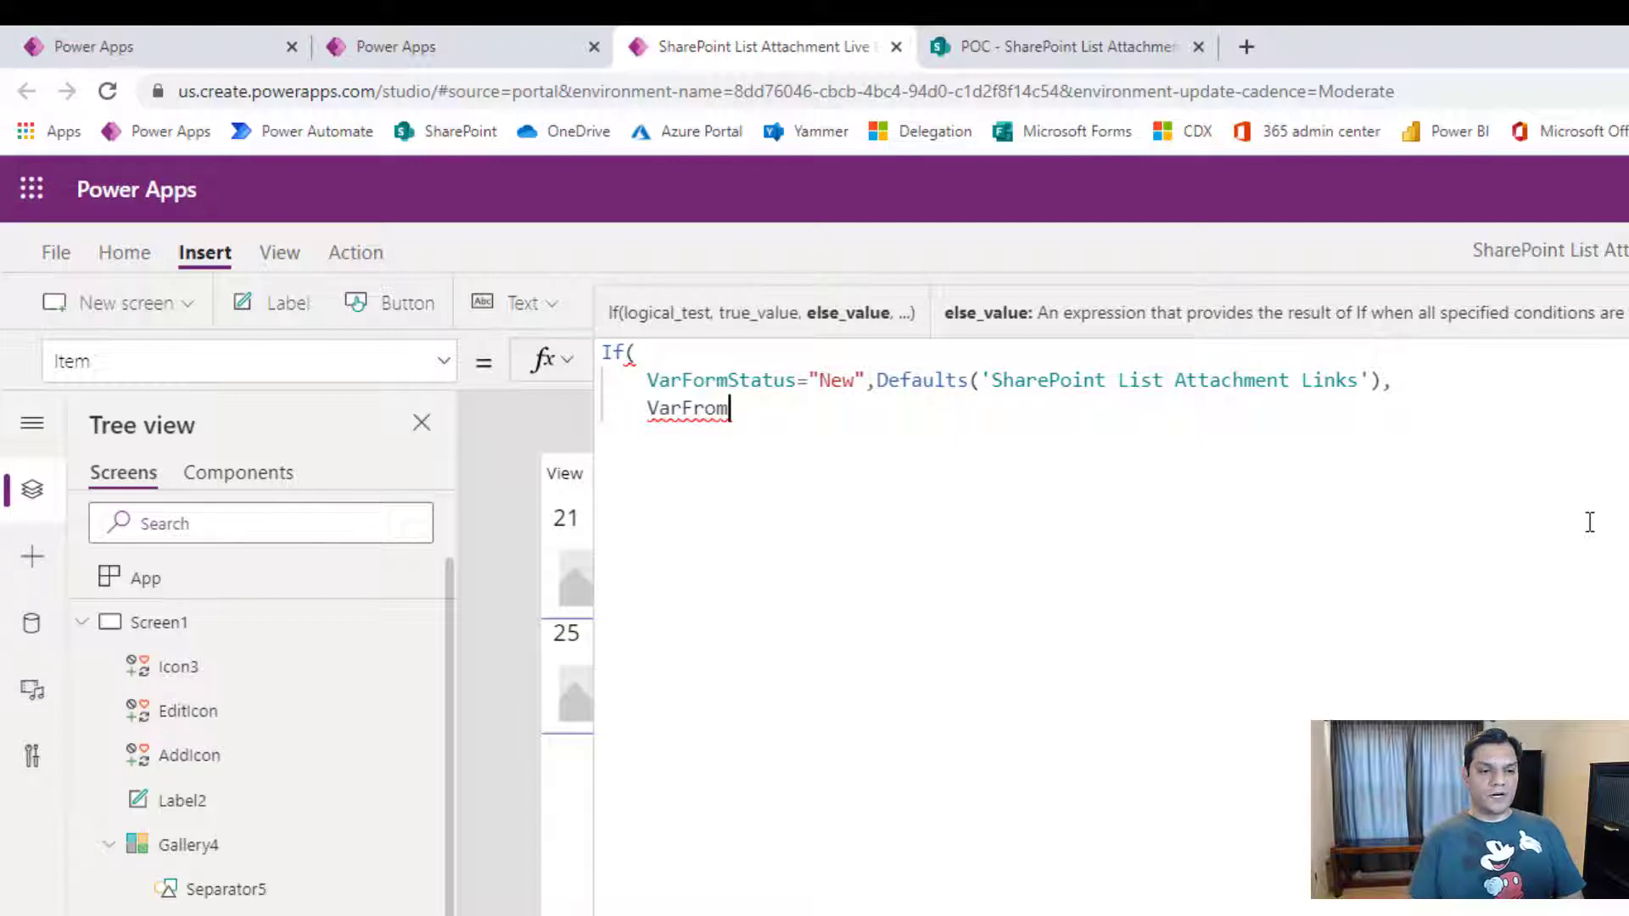
key(BackSpace)
key(BackSpace)
key(BackSpace)
key(BackSpace)
text(Form)
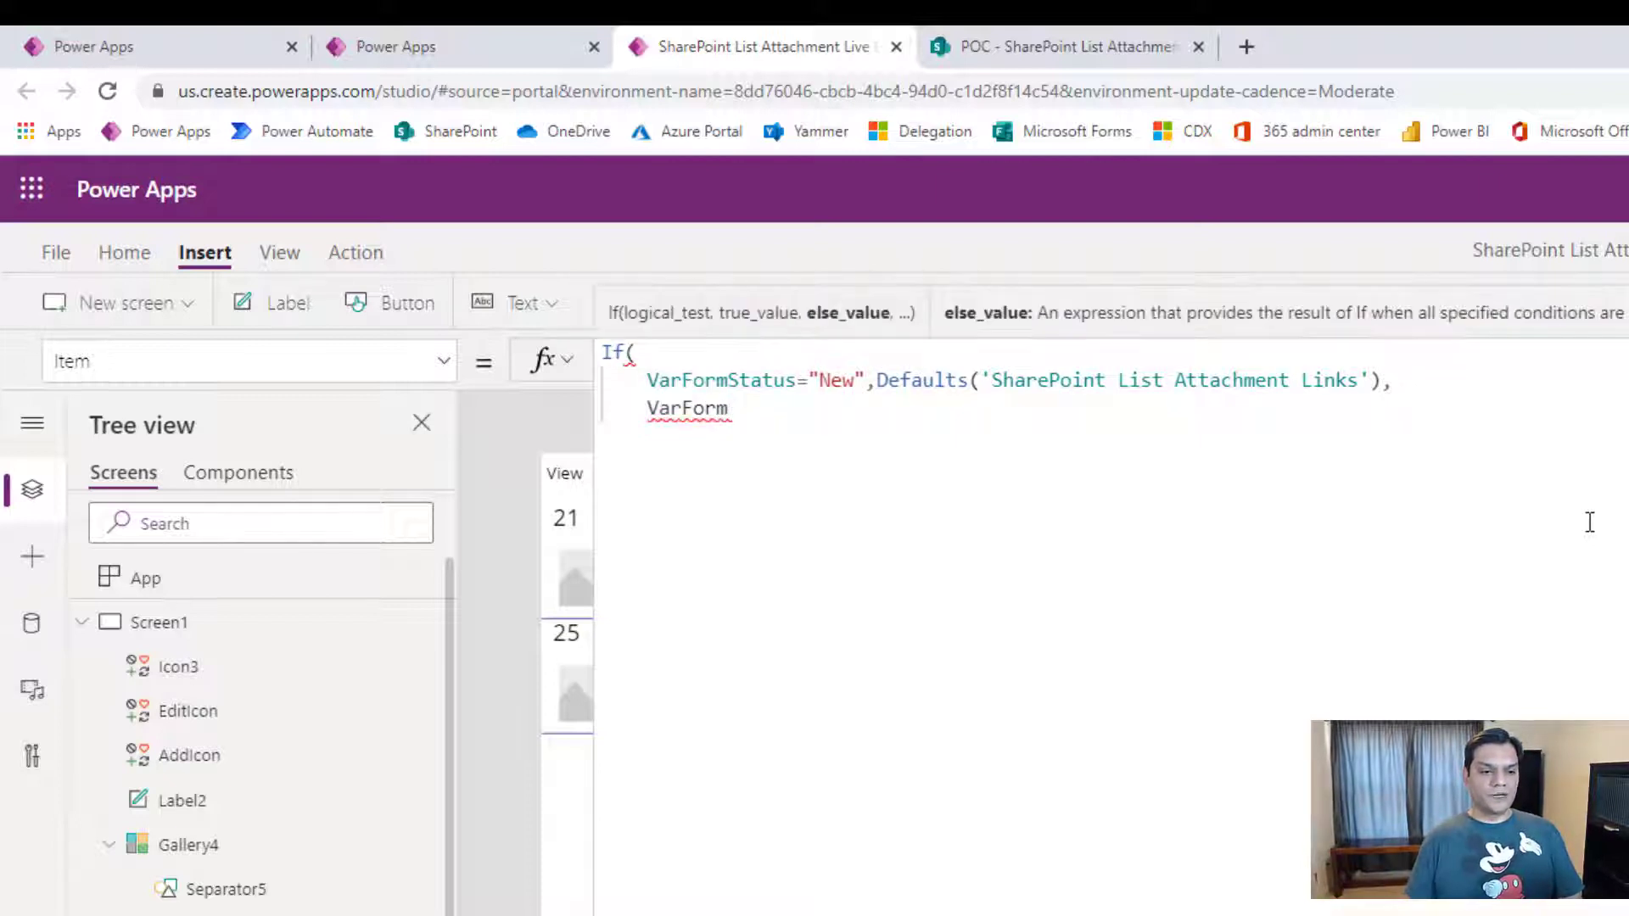
text(Status=")
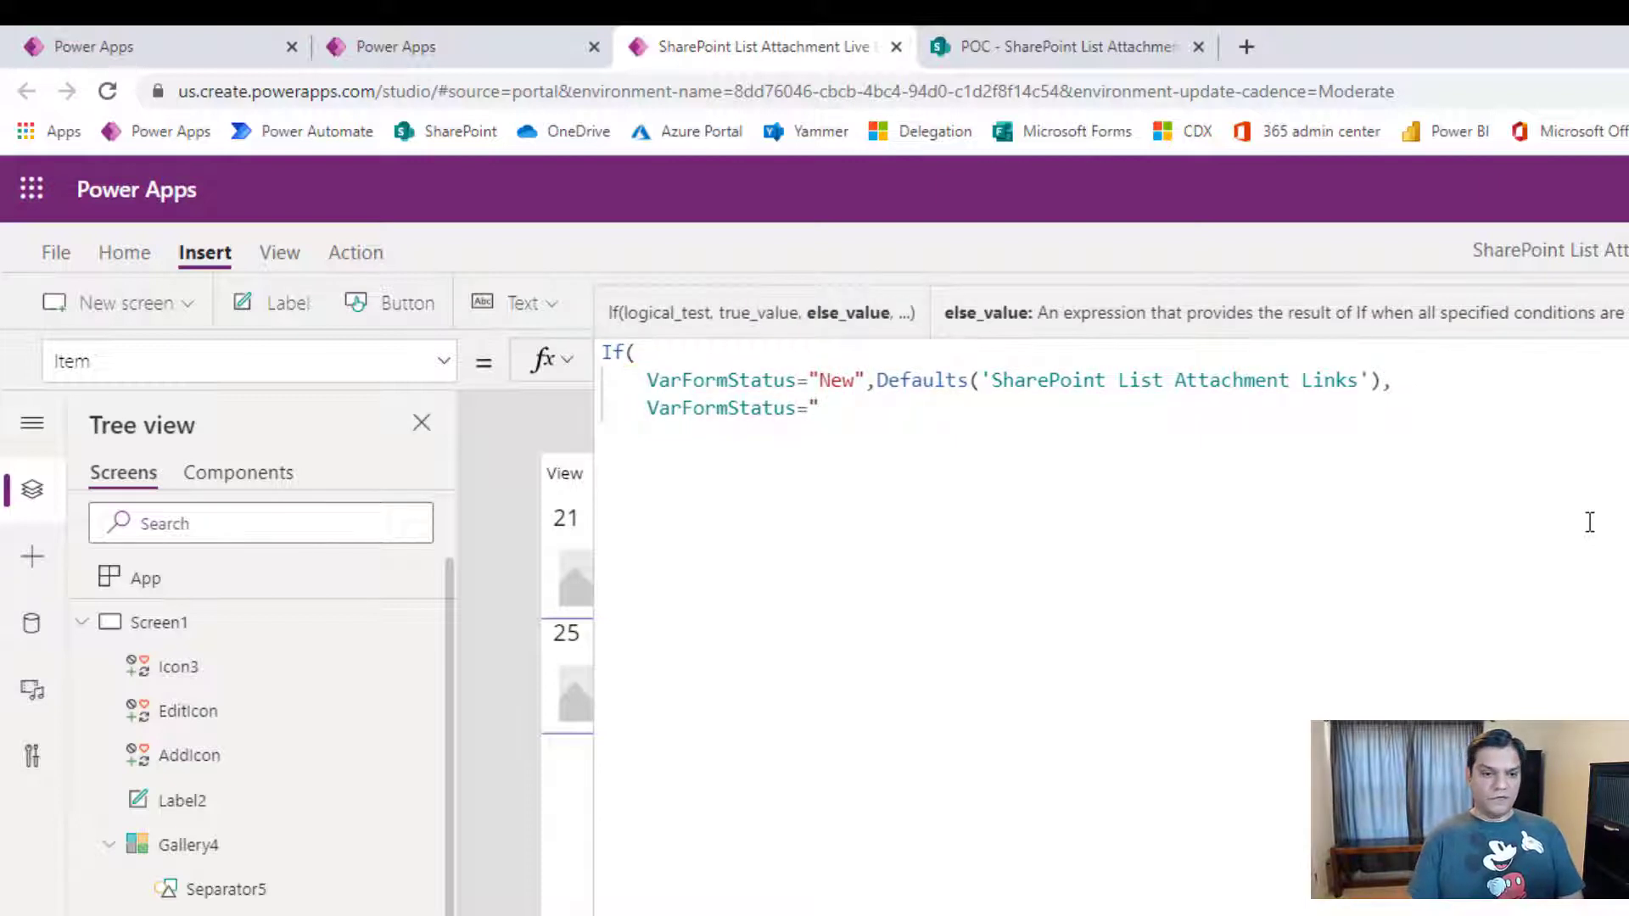
text(View",)
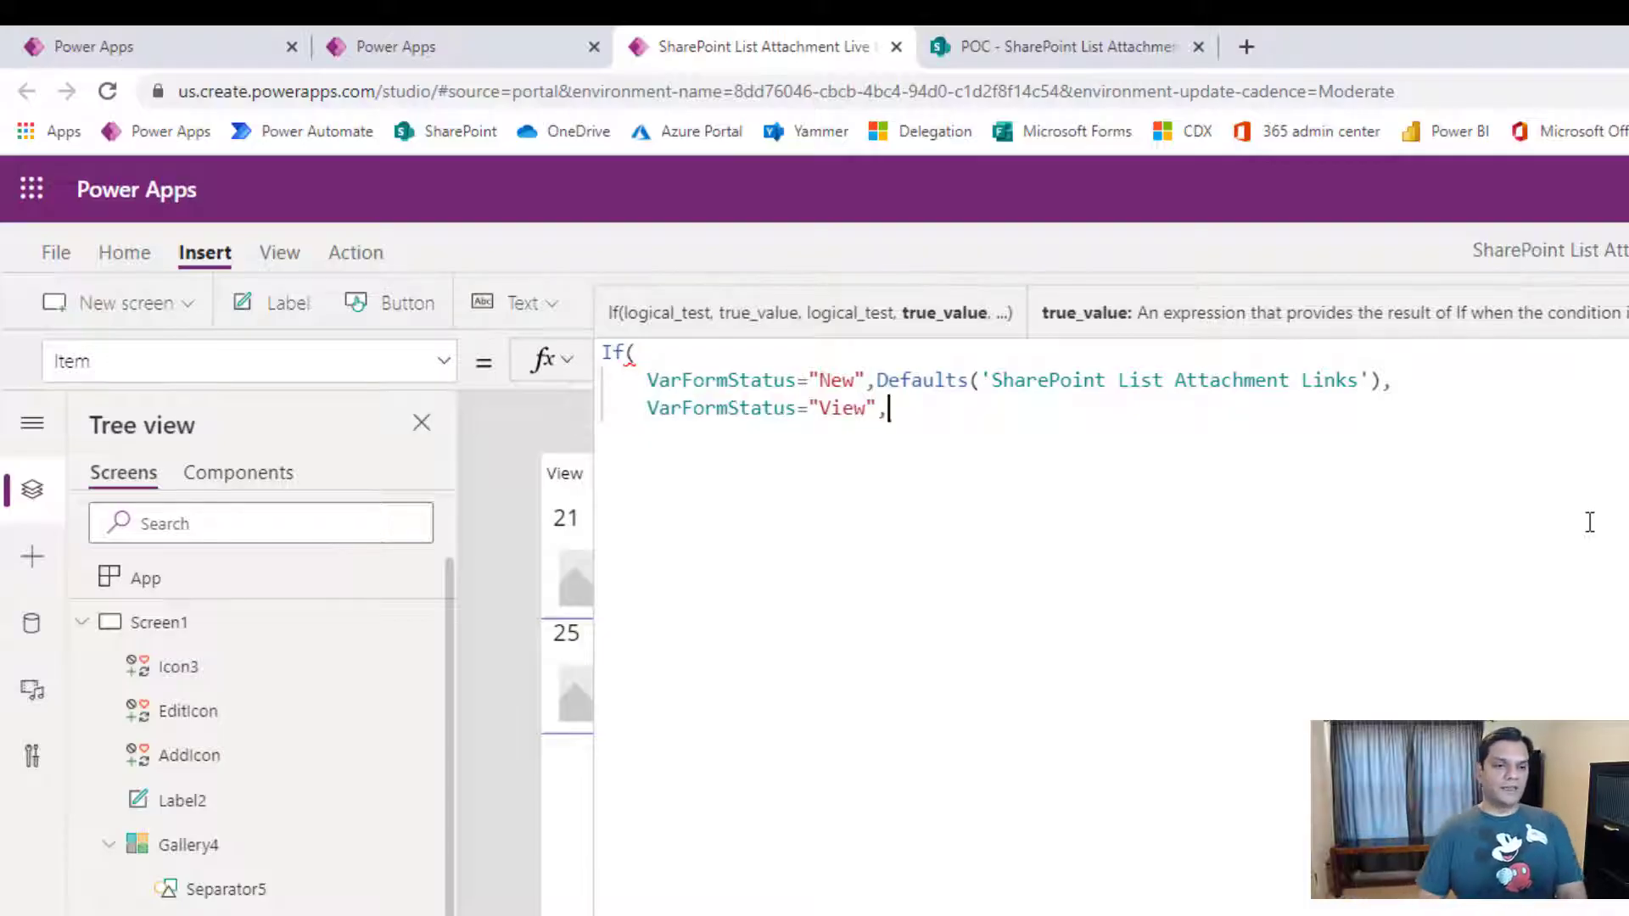
Enter Gallery.Selected as the true value of the "View" condition.
text(Gal)
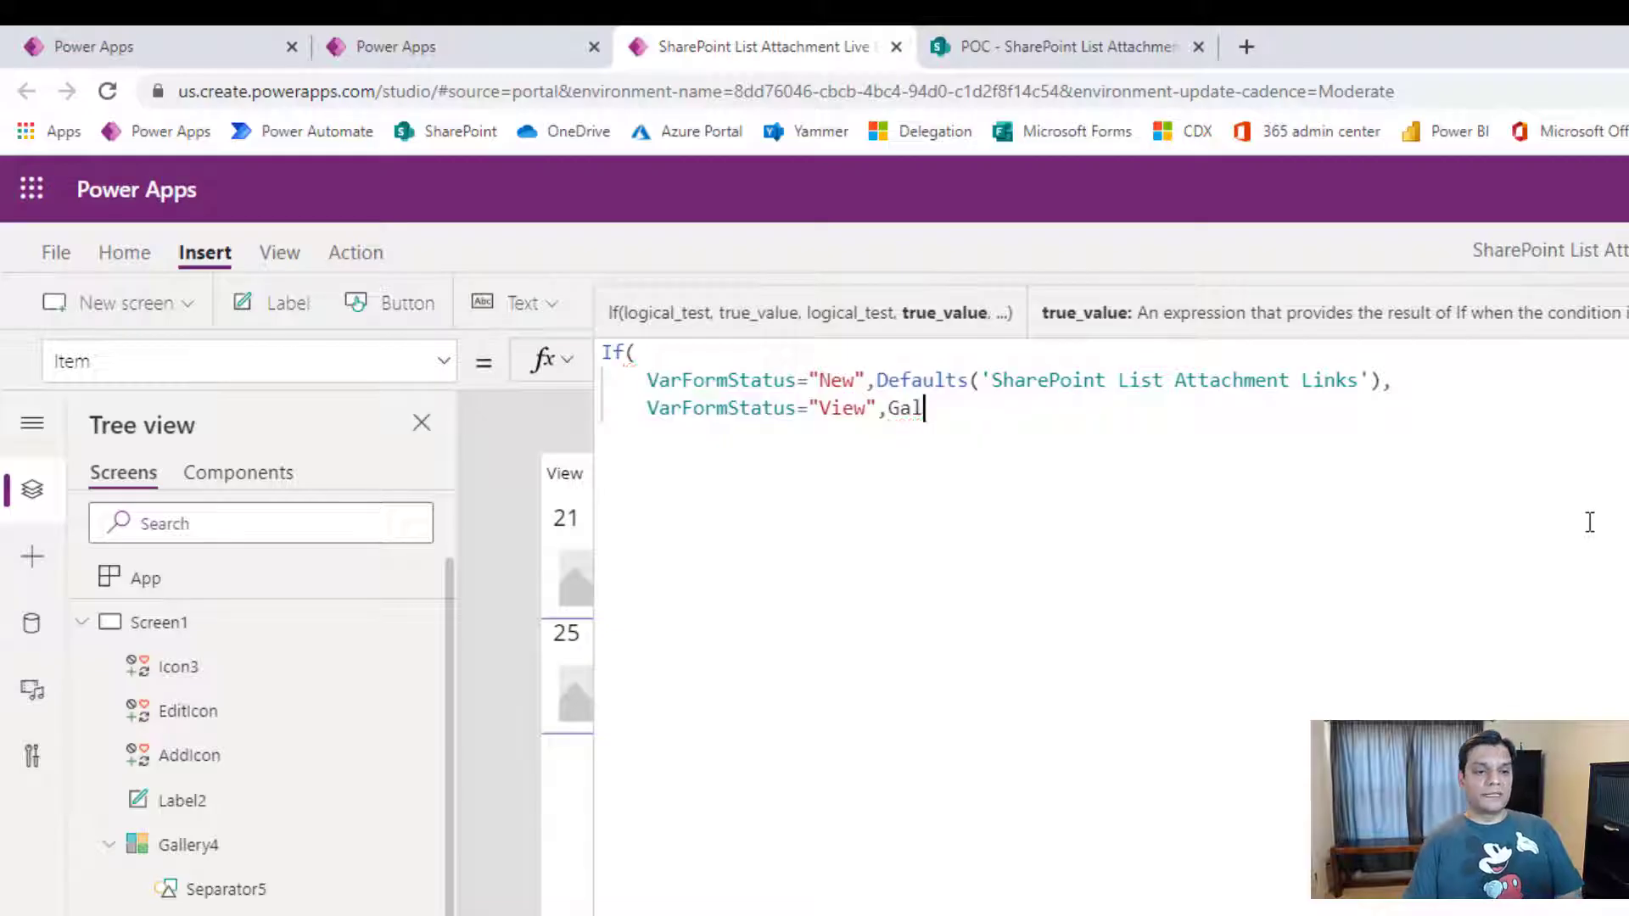
text(lery.s)
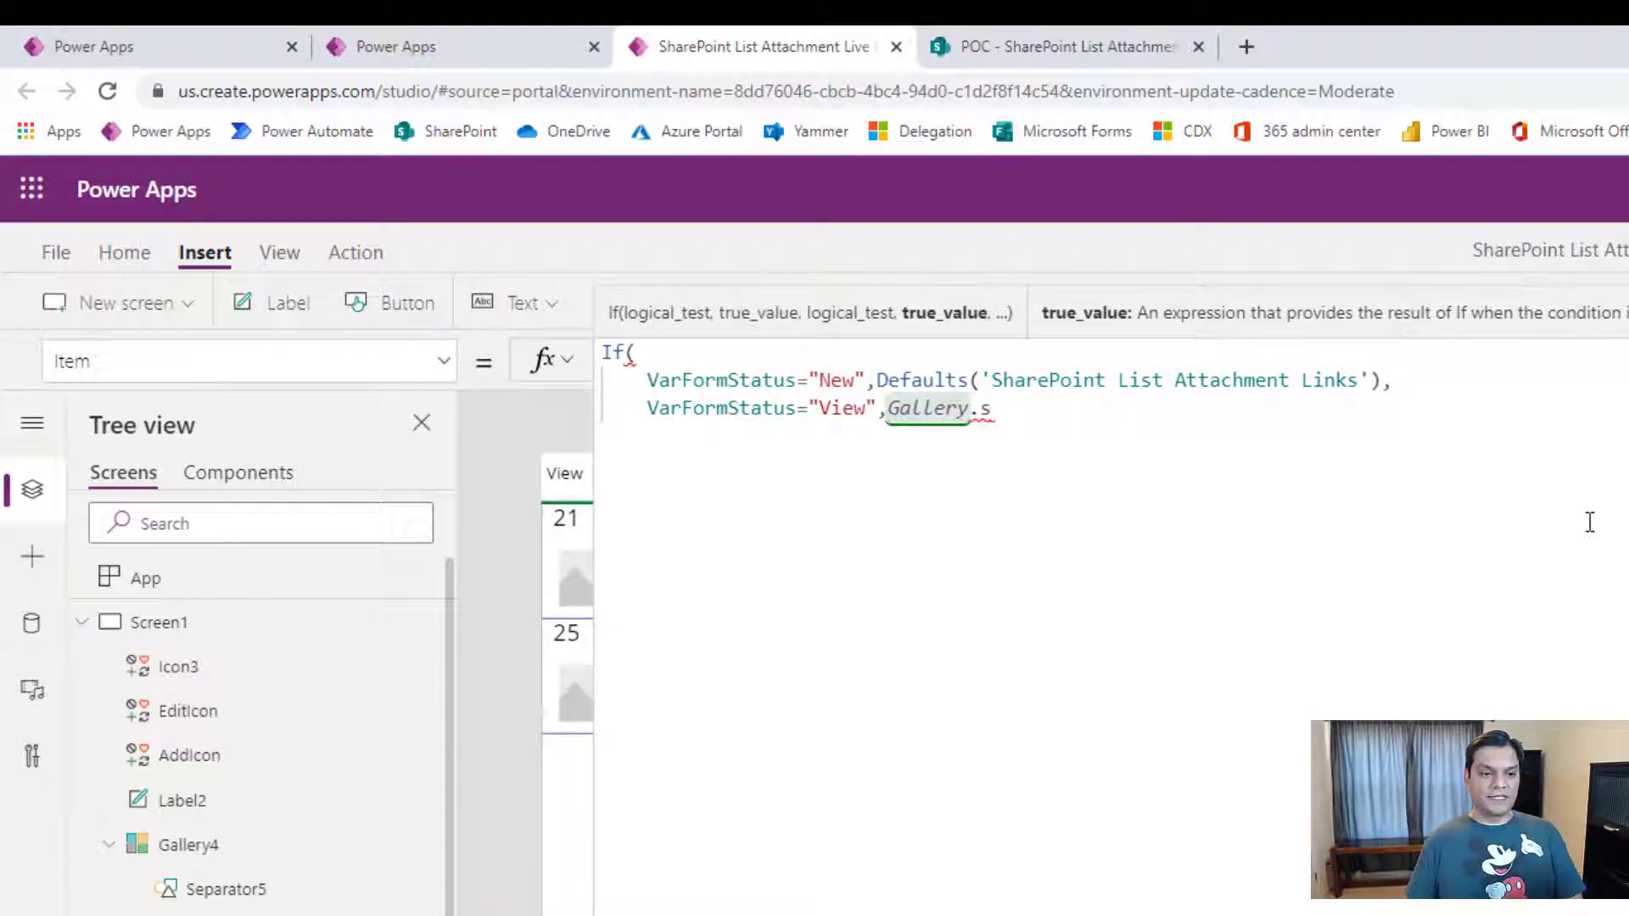
key(Tab)
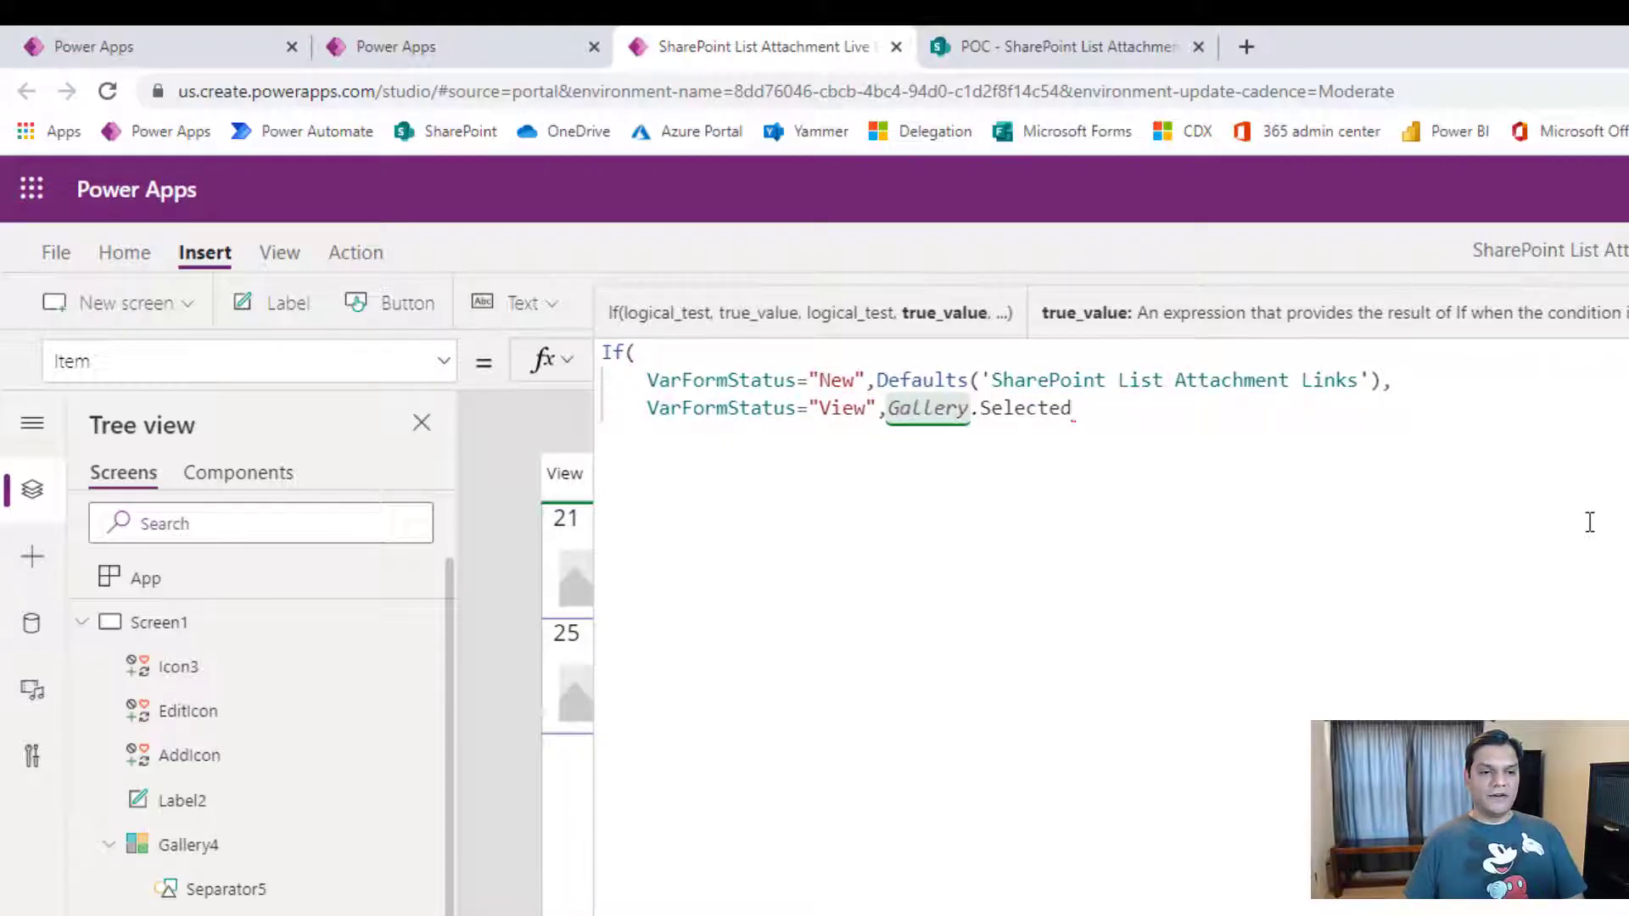
Copy the "View" condition line, end it with a comma, and paste the copy on a new line below.
key(shift+Home)
key(ctrl+c)
key(End)
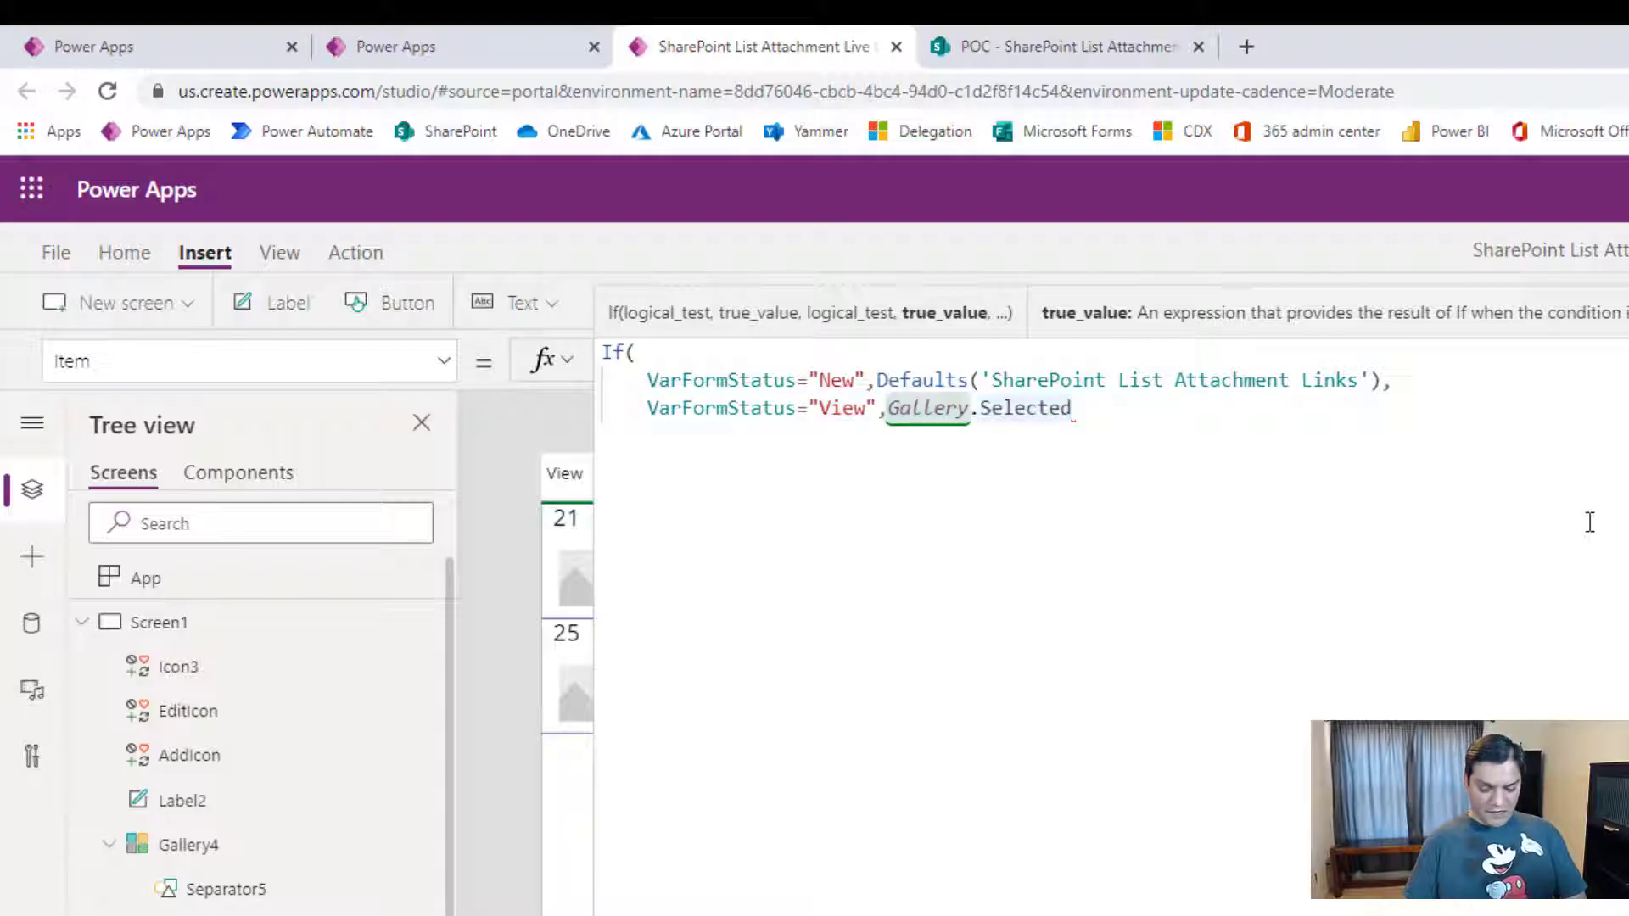
text(,)
key(Return)
key(ctrl+v)
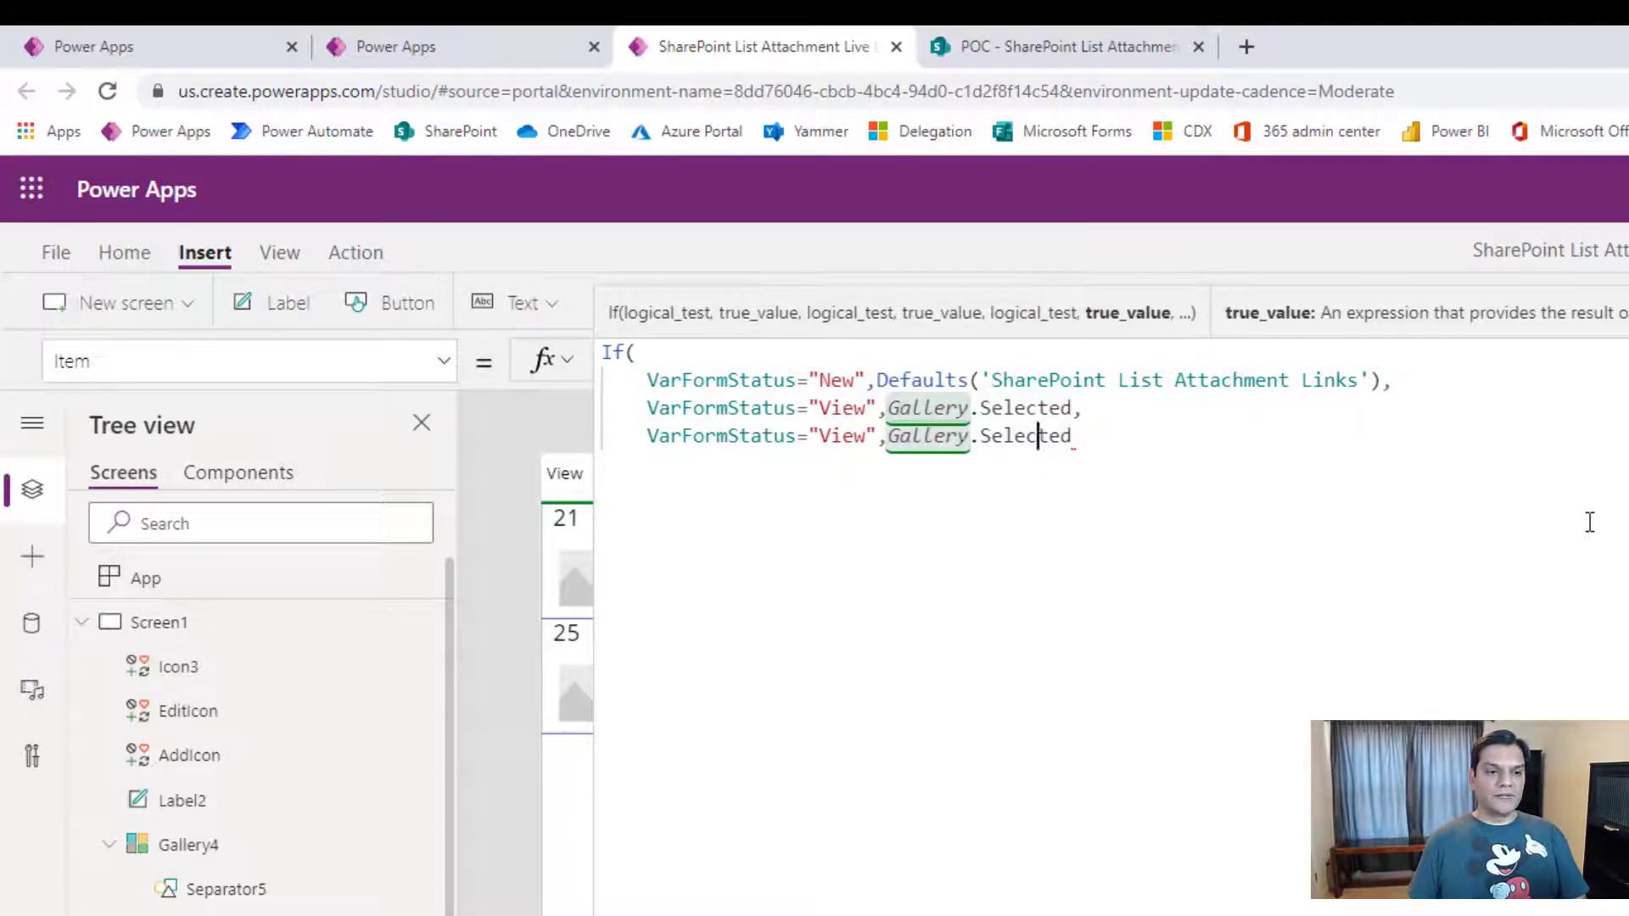
Change the status in the copied condition to "Edit" and close the If with a parenthesis on its own line.
key(ctrl+Left)
key(ctrl+Left)
key(ctrl+Left)
key(ctrl+Left)
key(Delete)
key(Delete)
key(Delete)
key(Delete)
text(Edi)
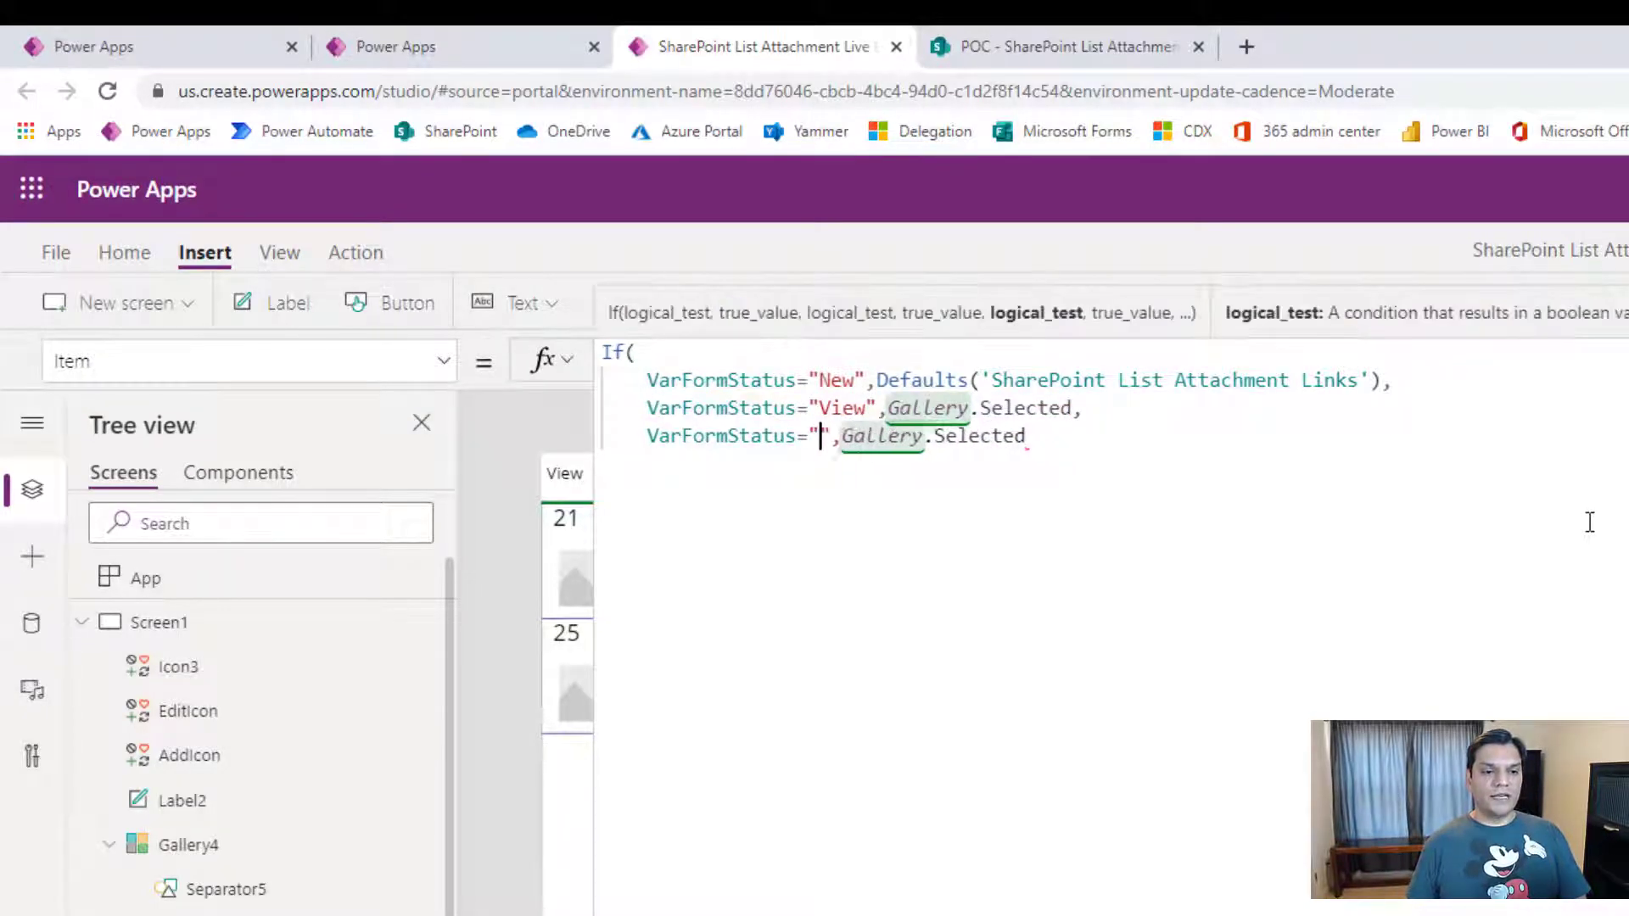
text(t)
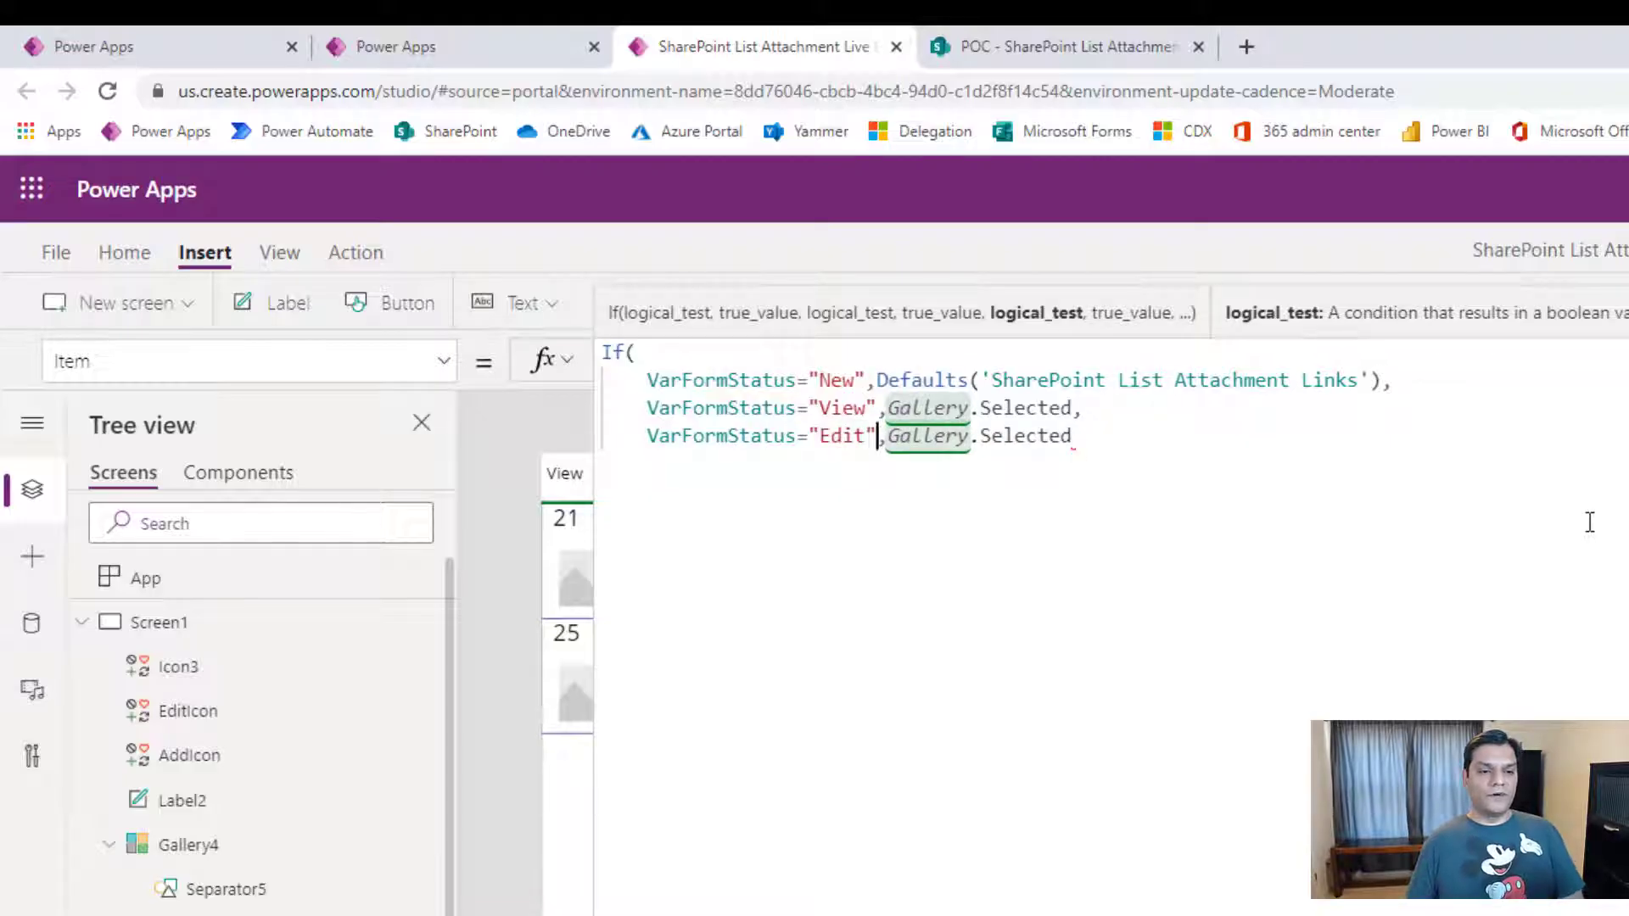
key(Right)
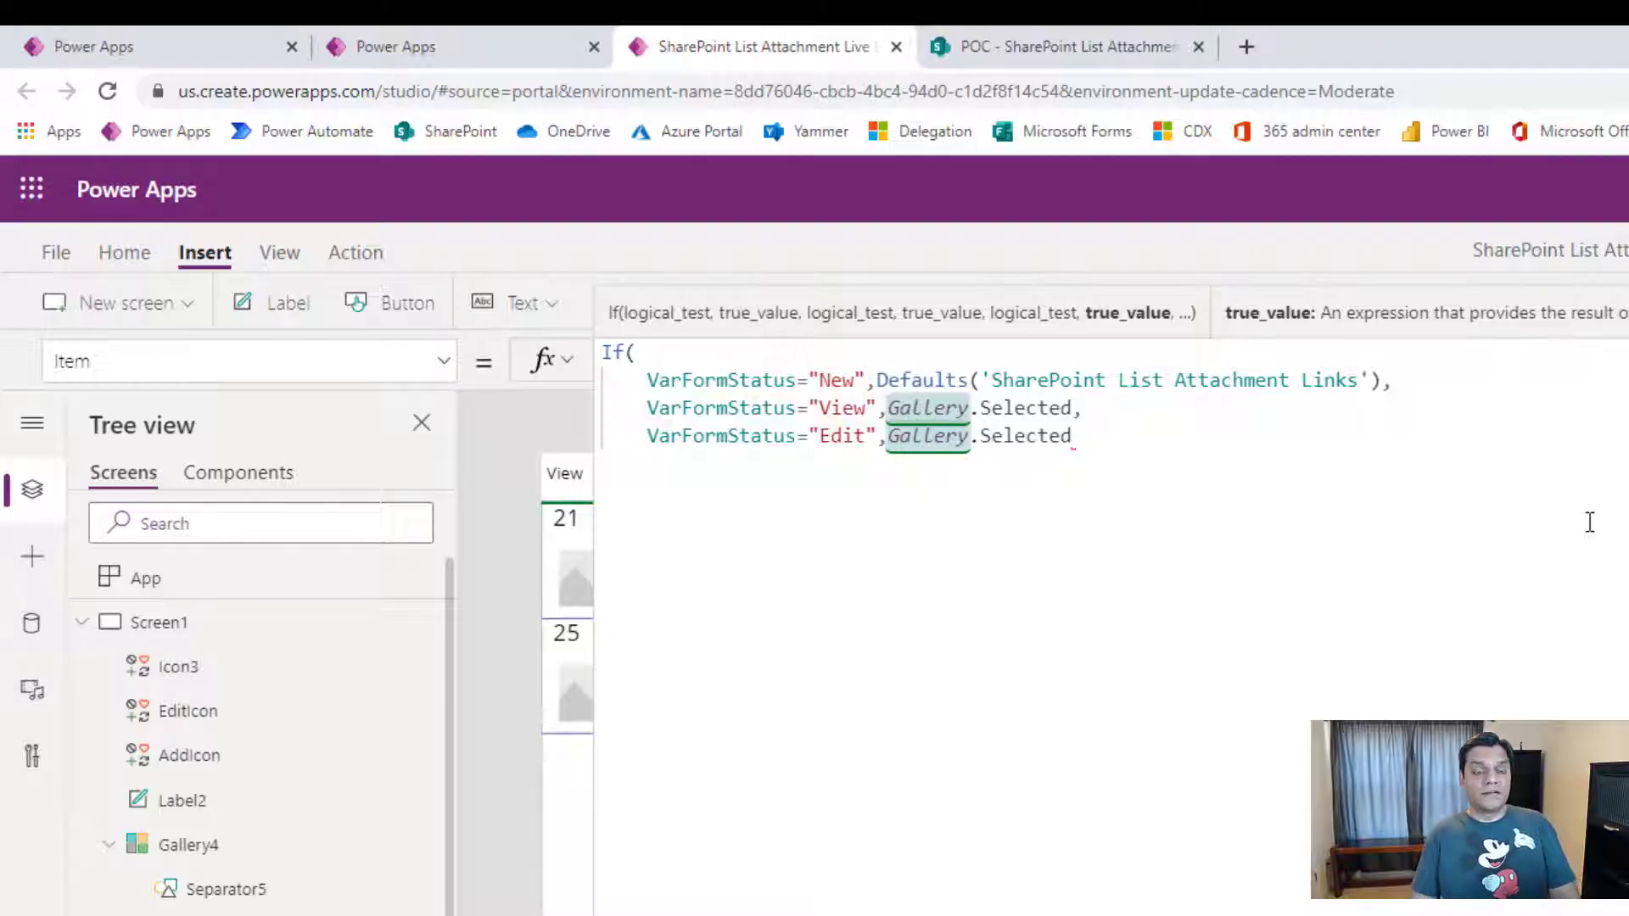
key(shift+Return)
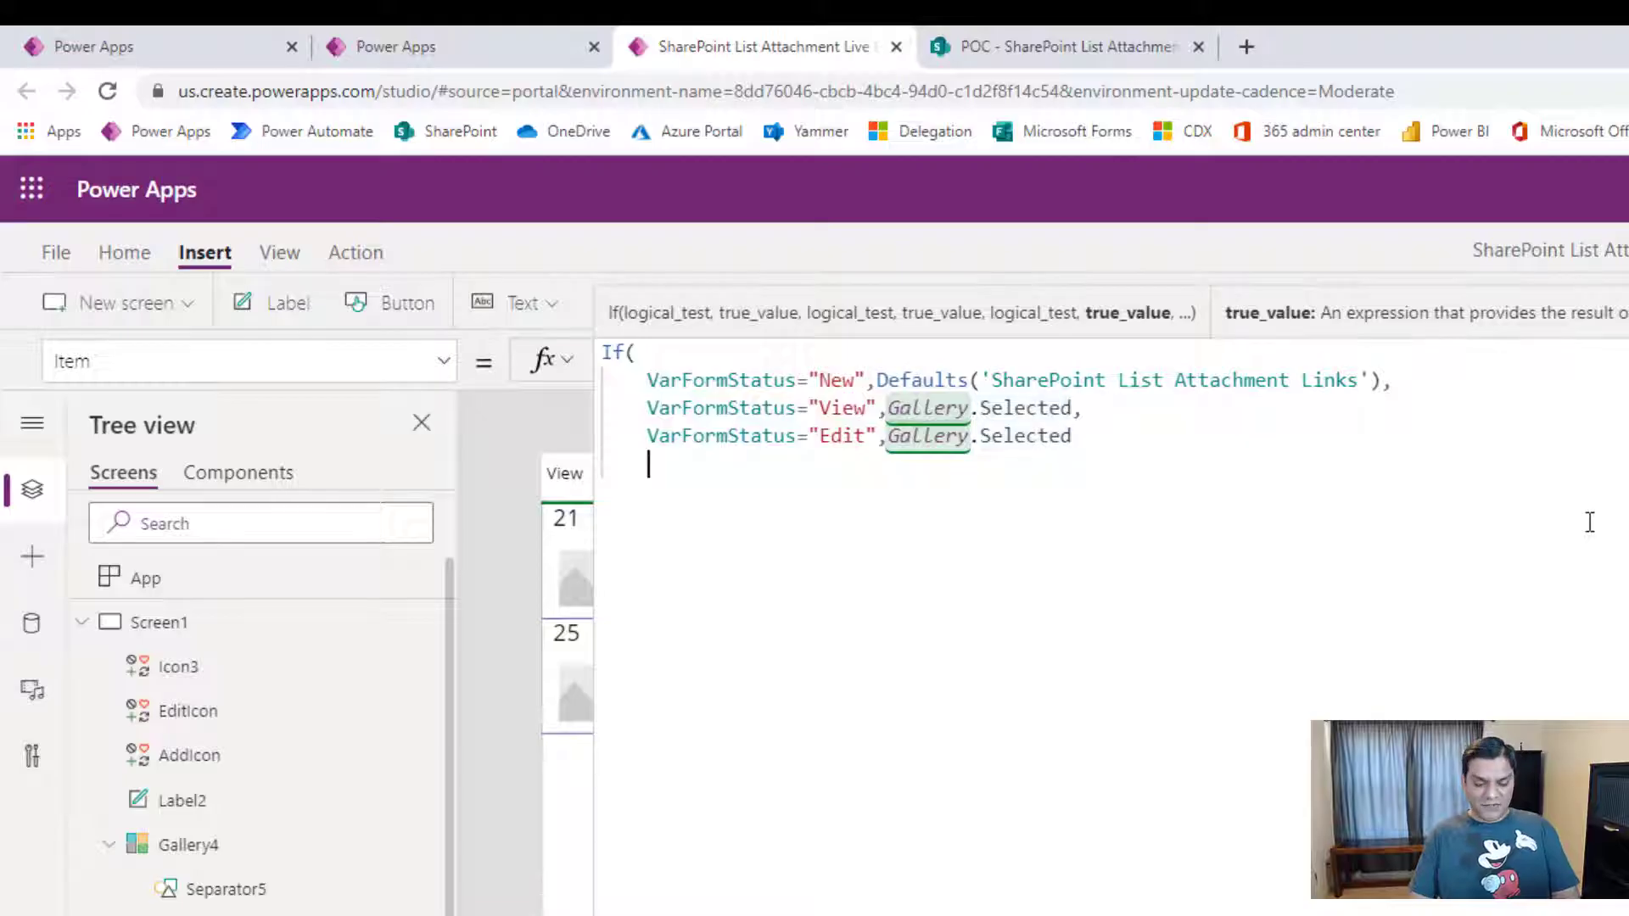
text())
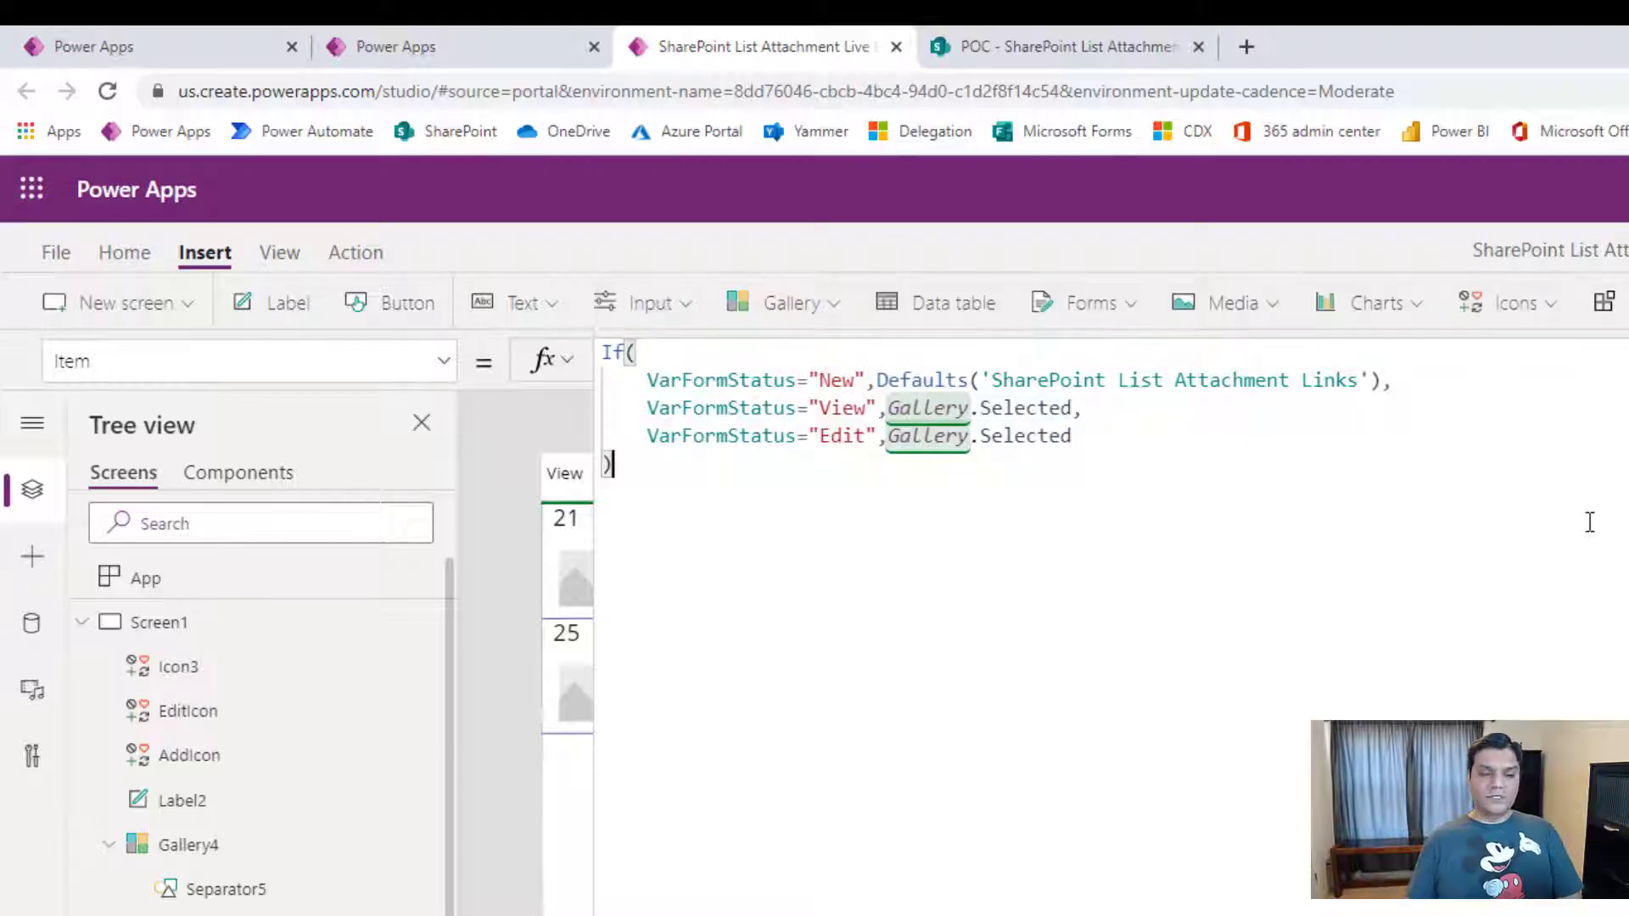
Review the form's DefaultMode formula and return to its Item formula.
click(446, 365)
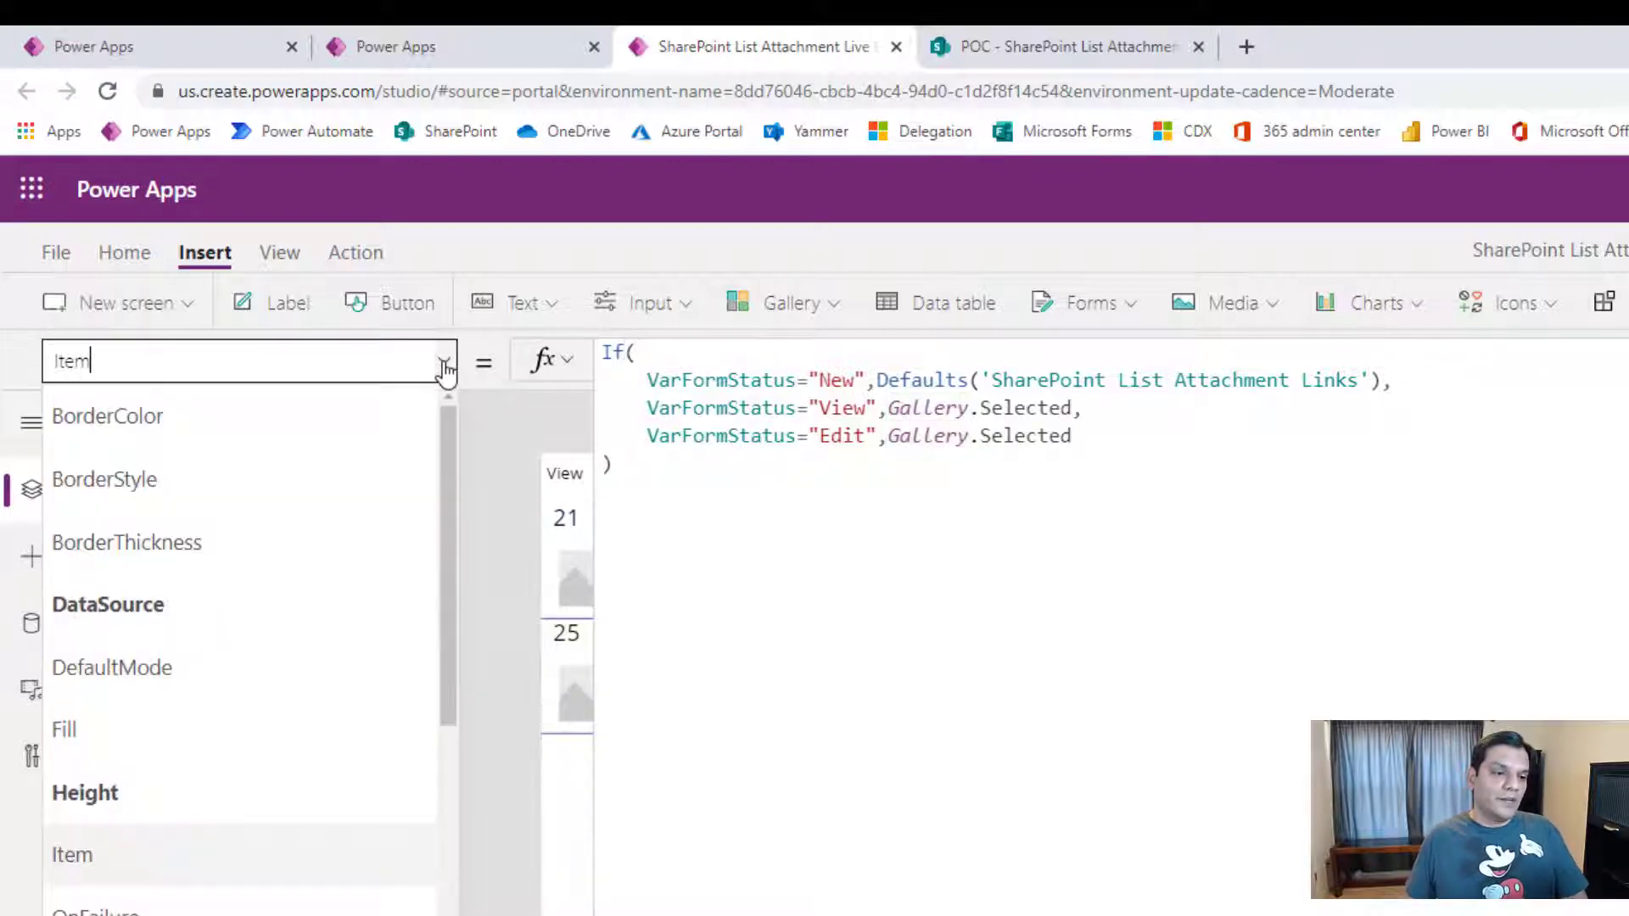
click(201, 670)
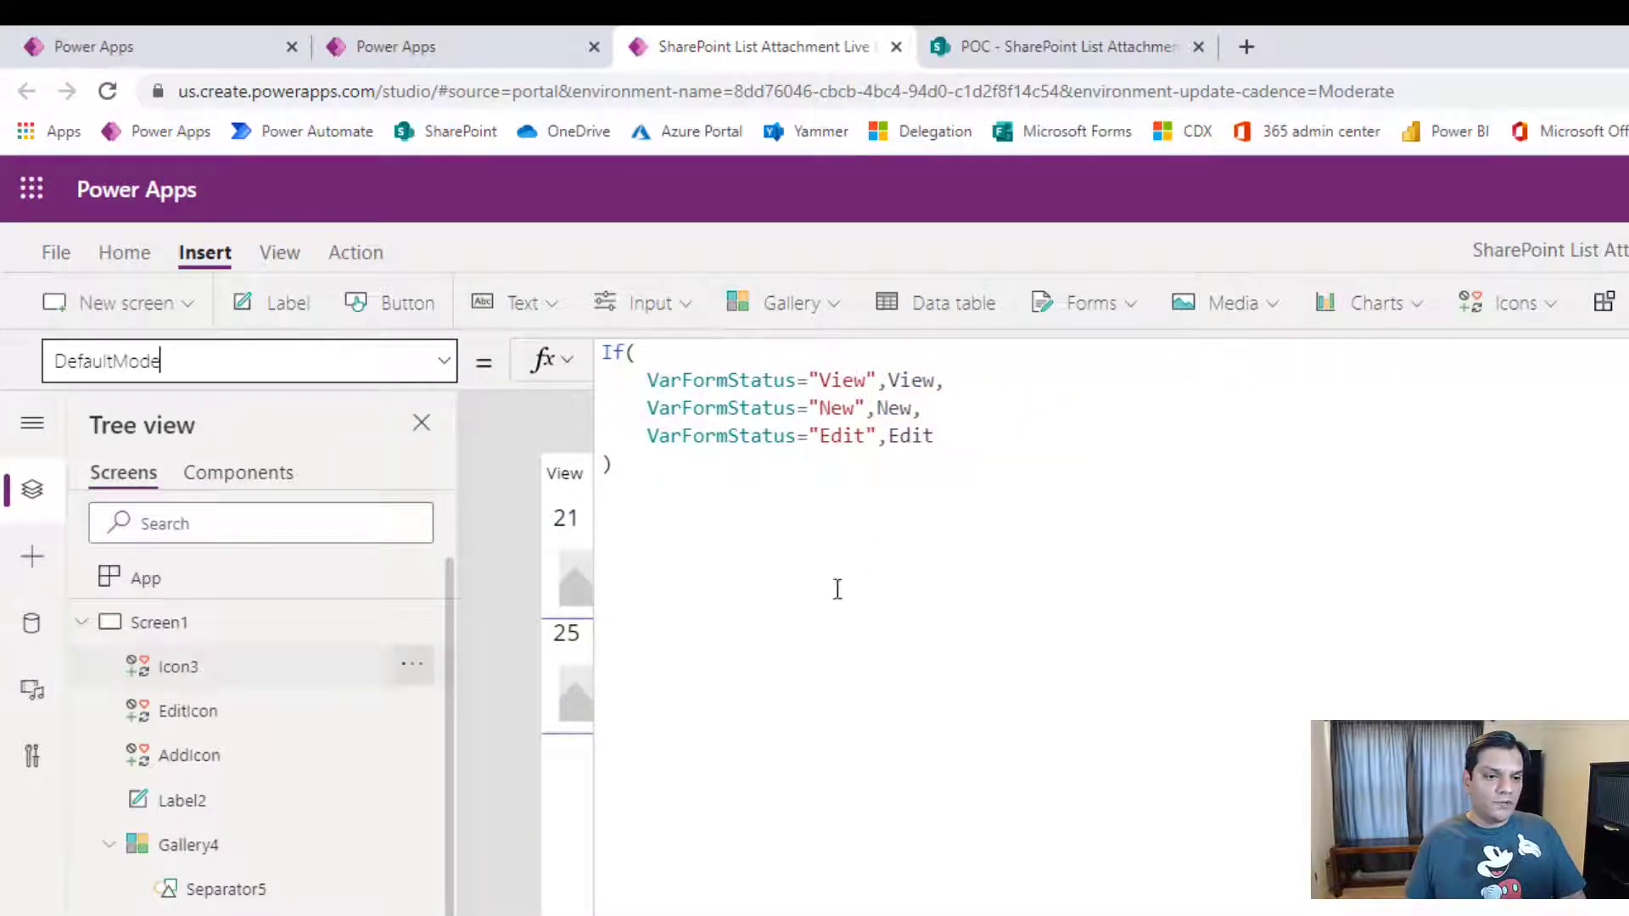
click(442, 369)
click(442, 369)
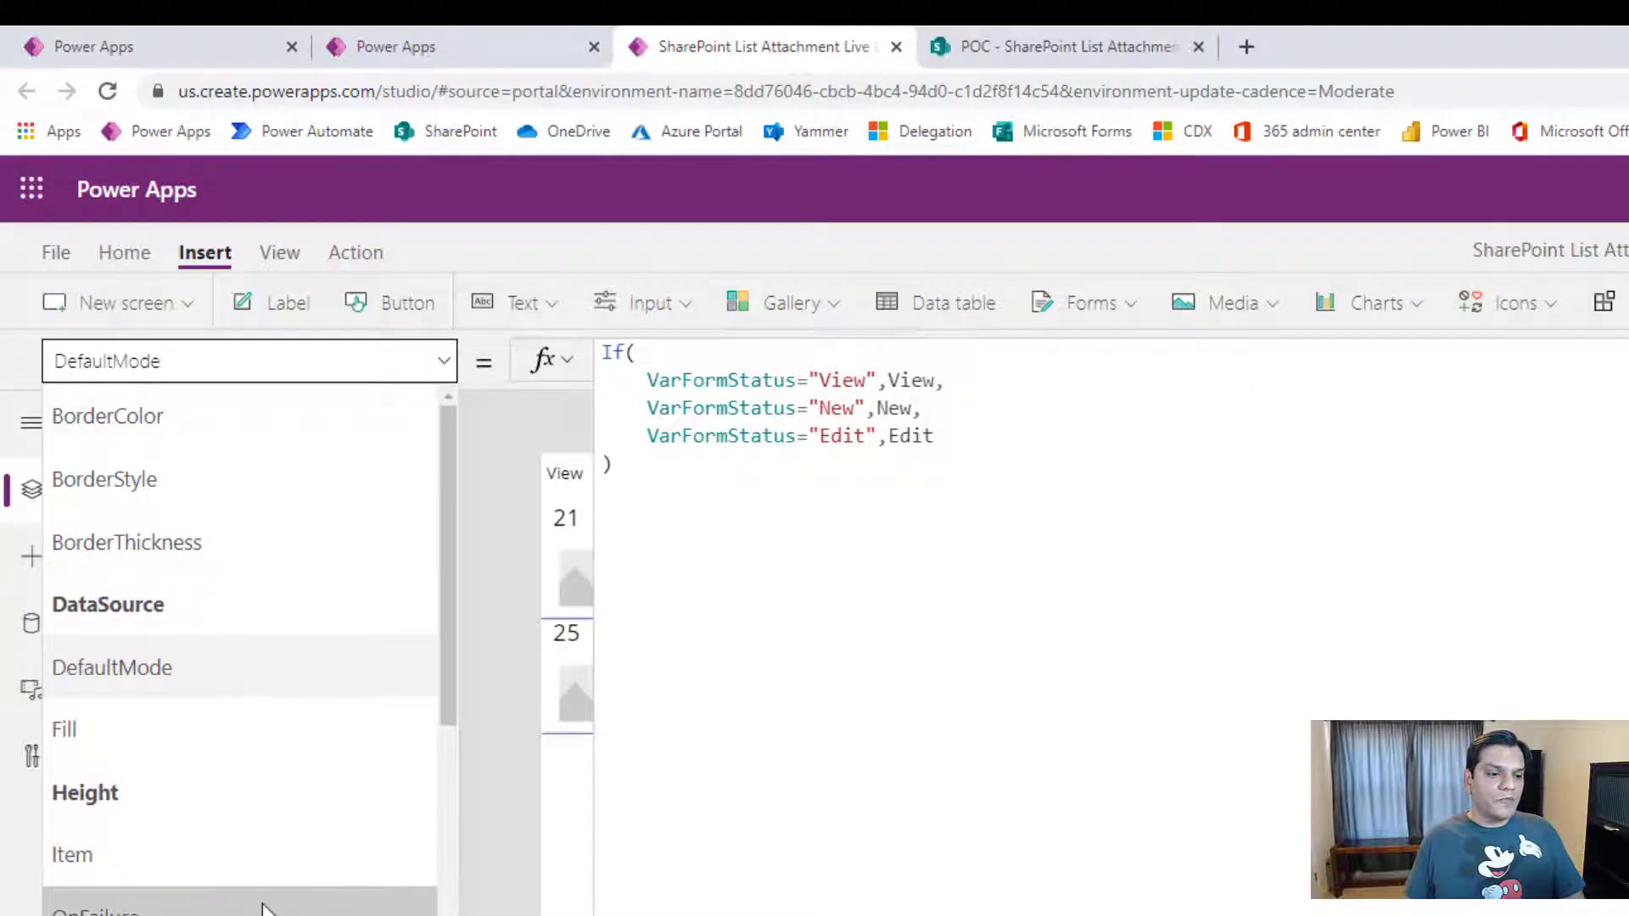
click(180, 855)
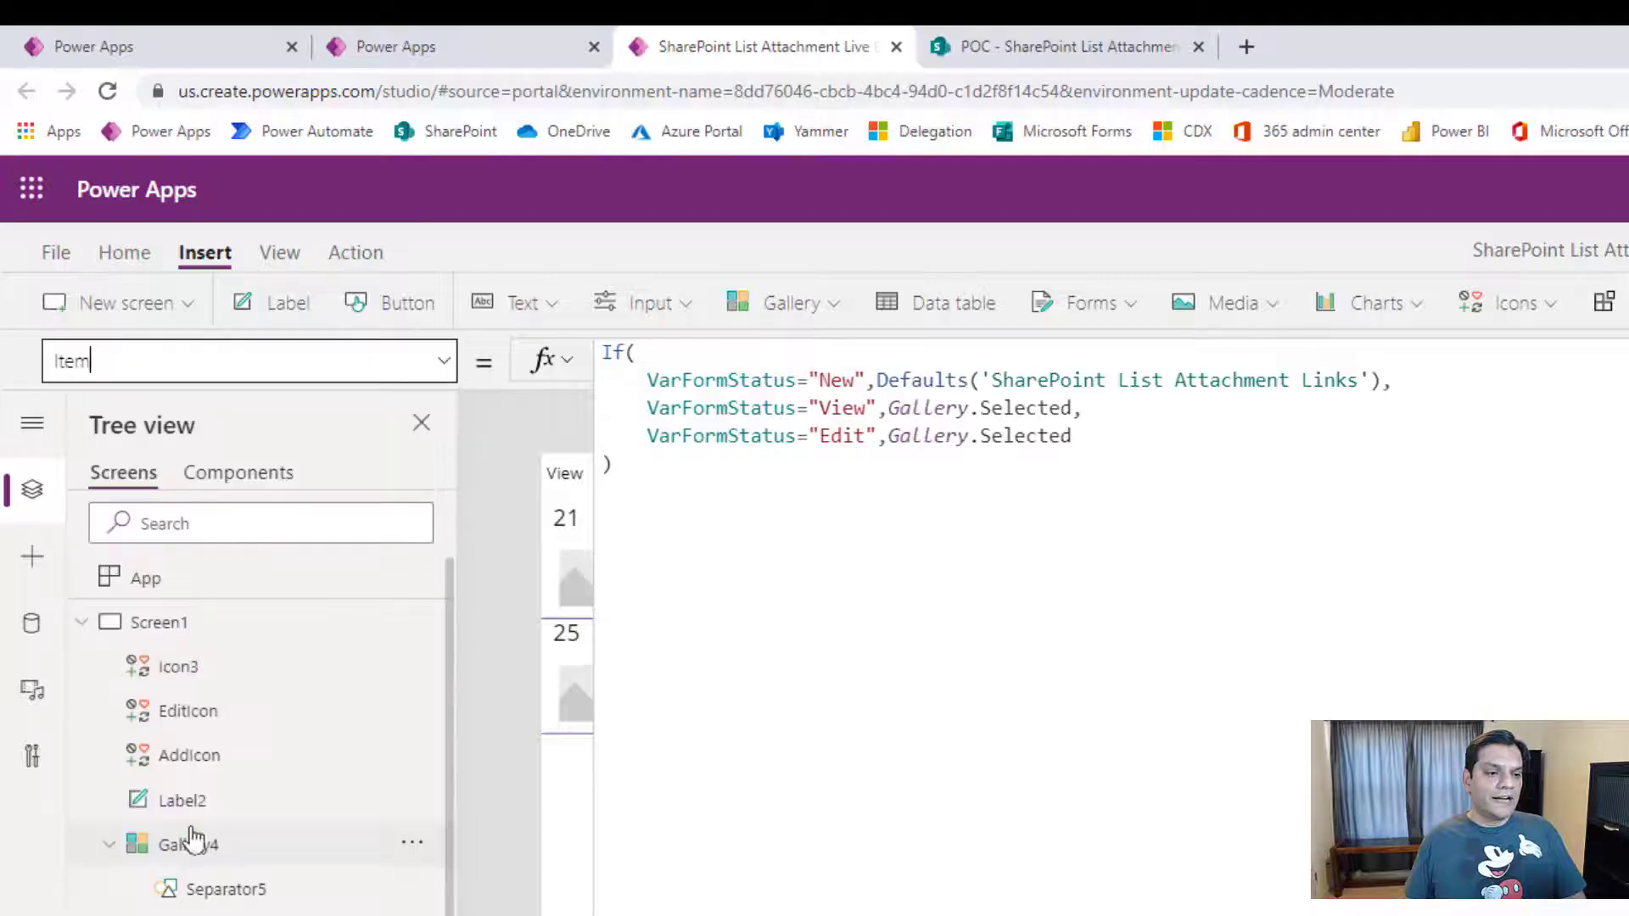
Save the app and return to the editing canvas.
click(54, 252)
click(315, 619)
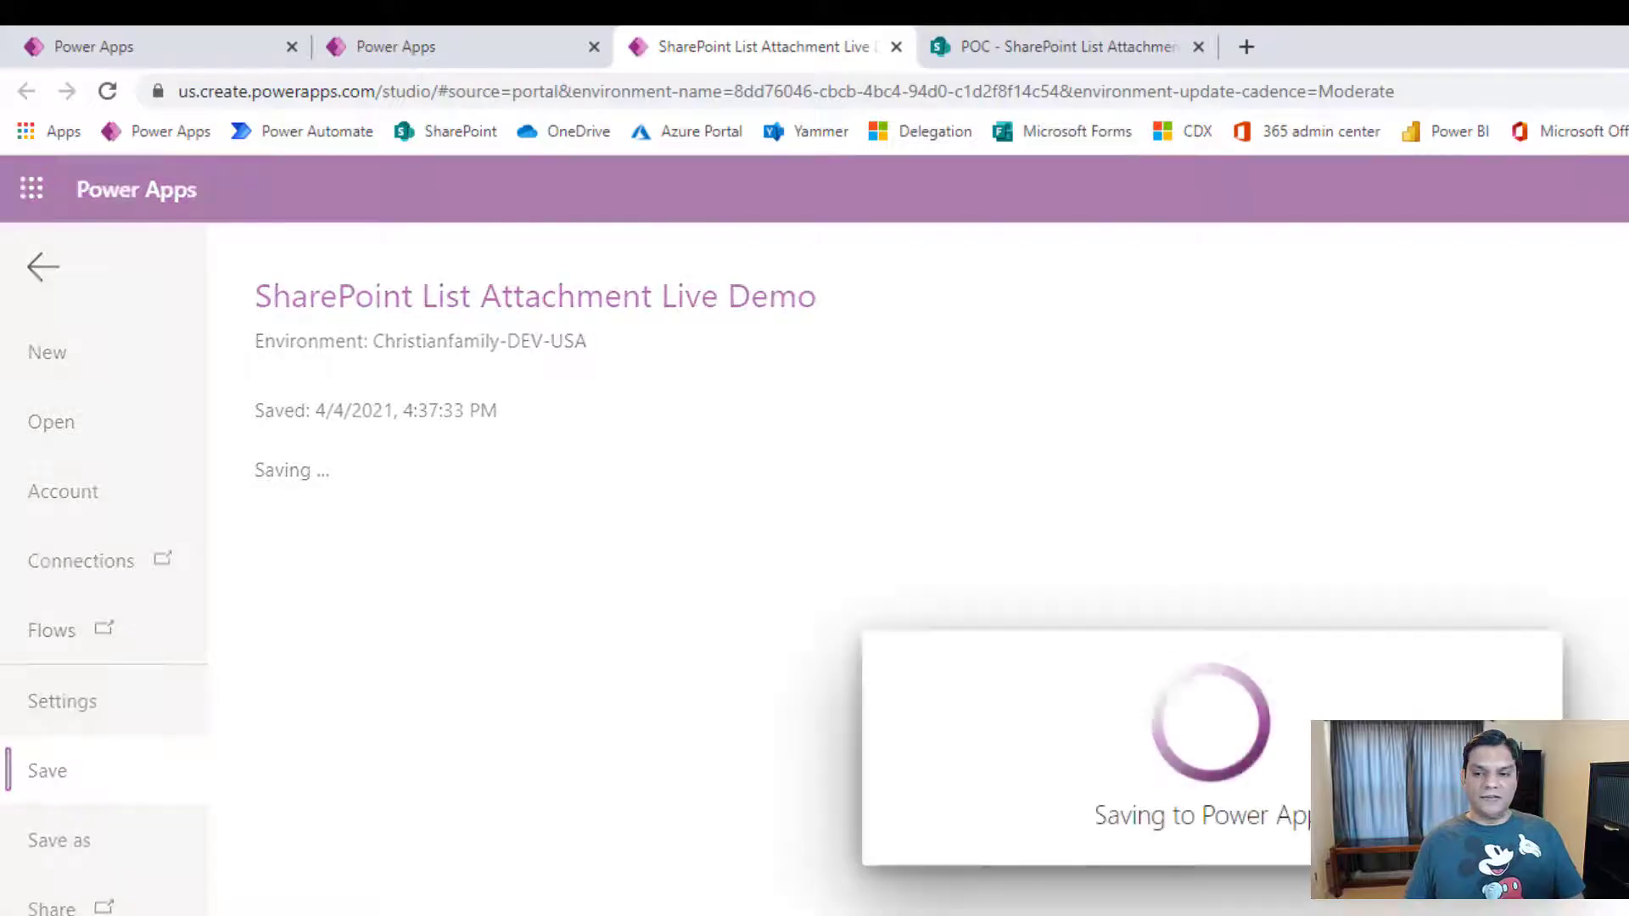
click(43, 270)
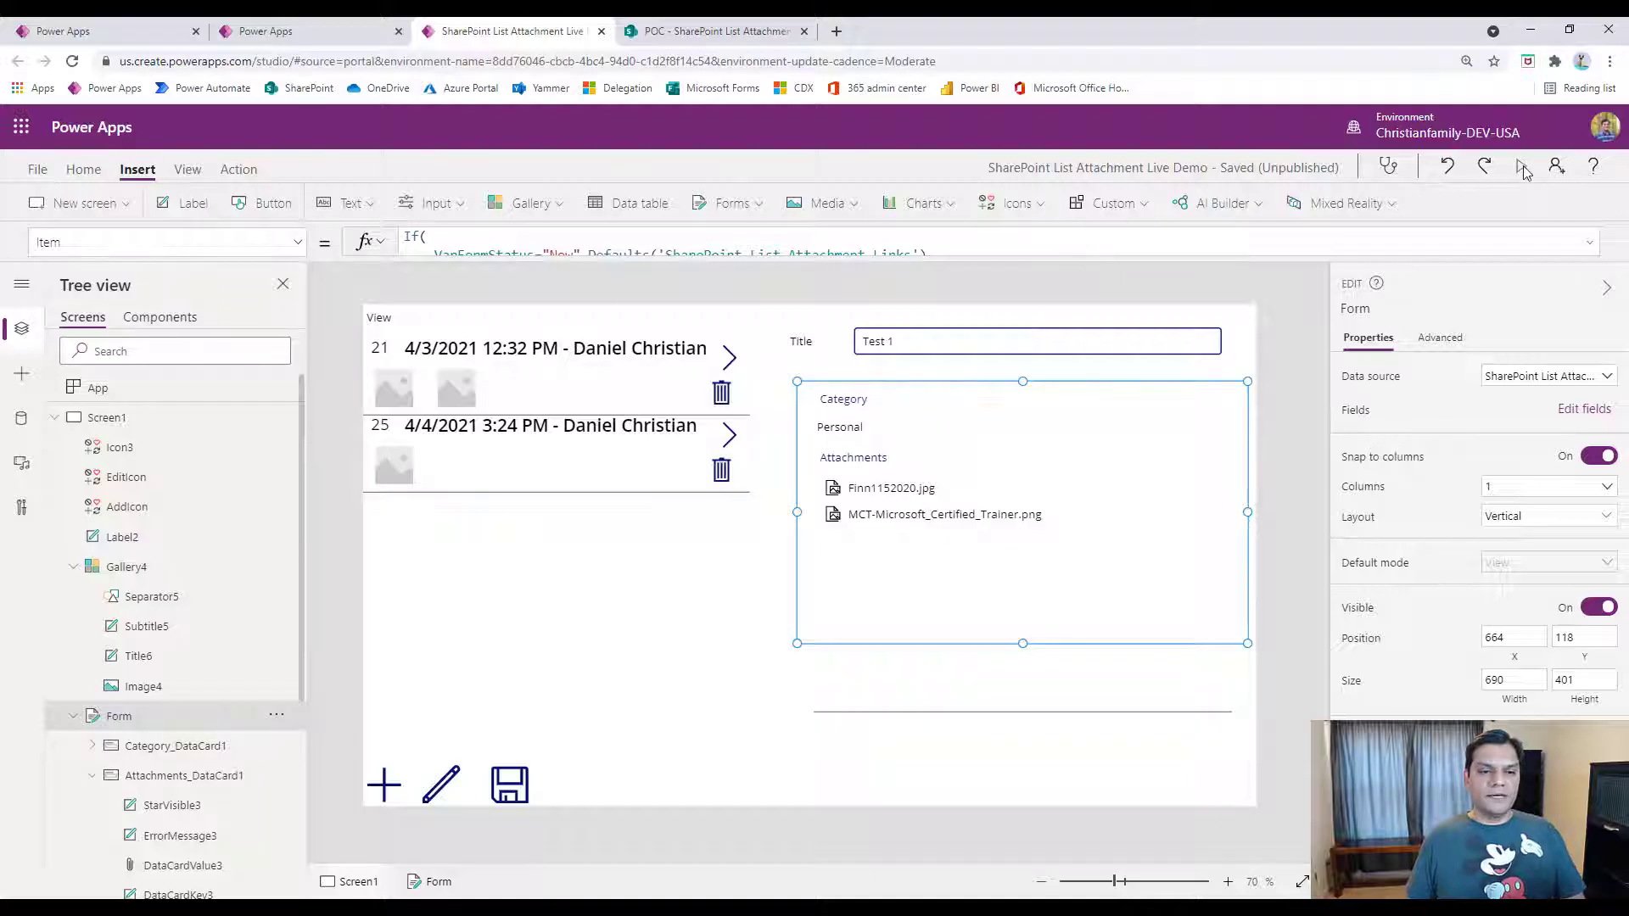
Preview the app, select record 25 in the gallery to test the form, and close the preview.
click(1524, 166)
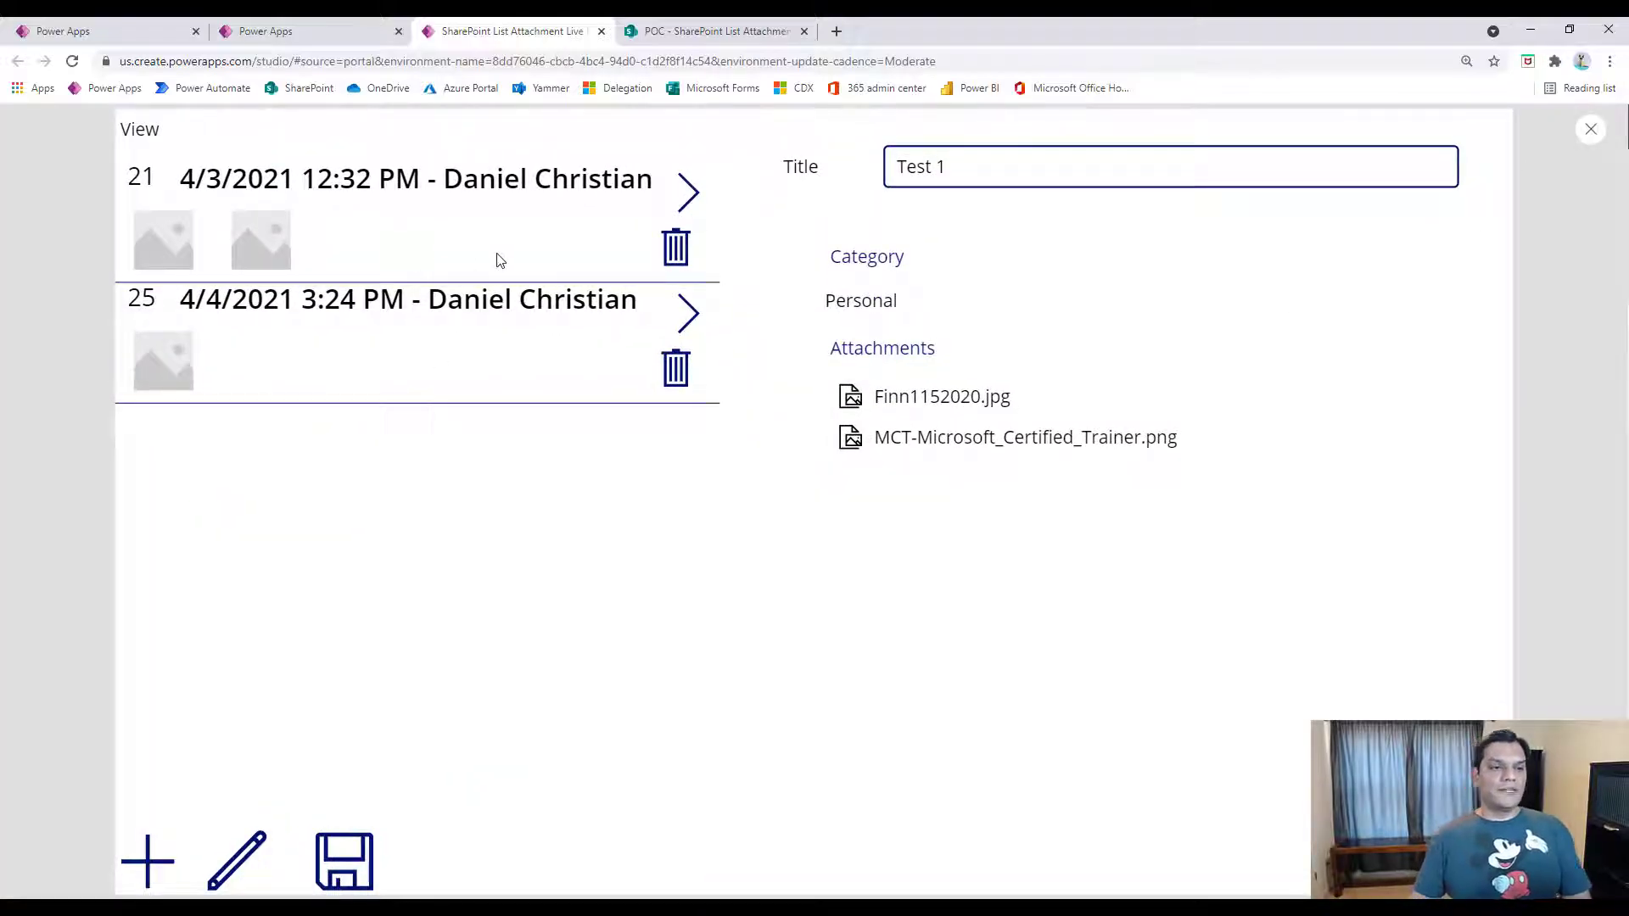
click(586, 365)
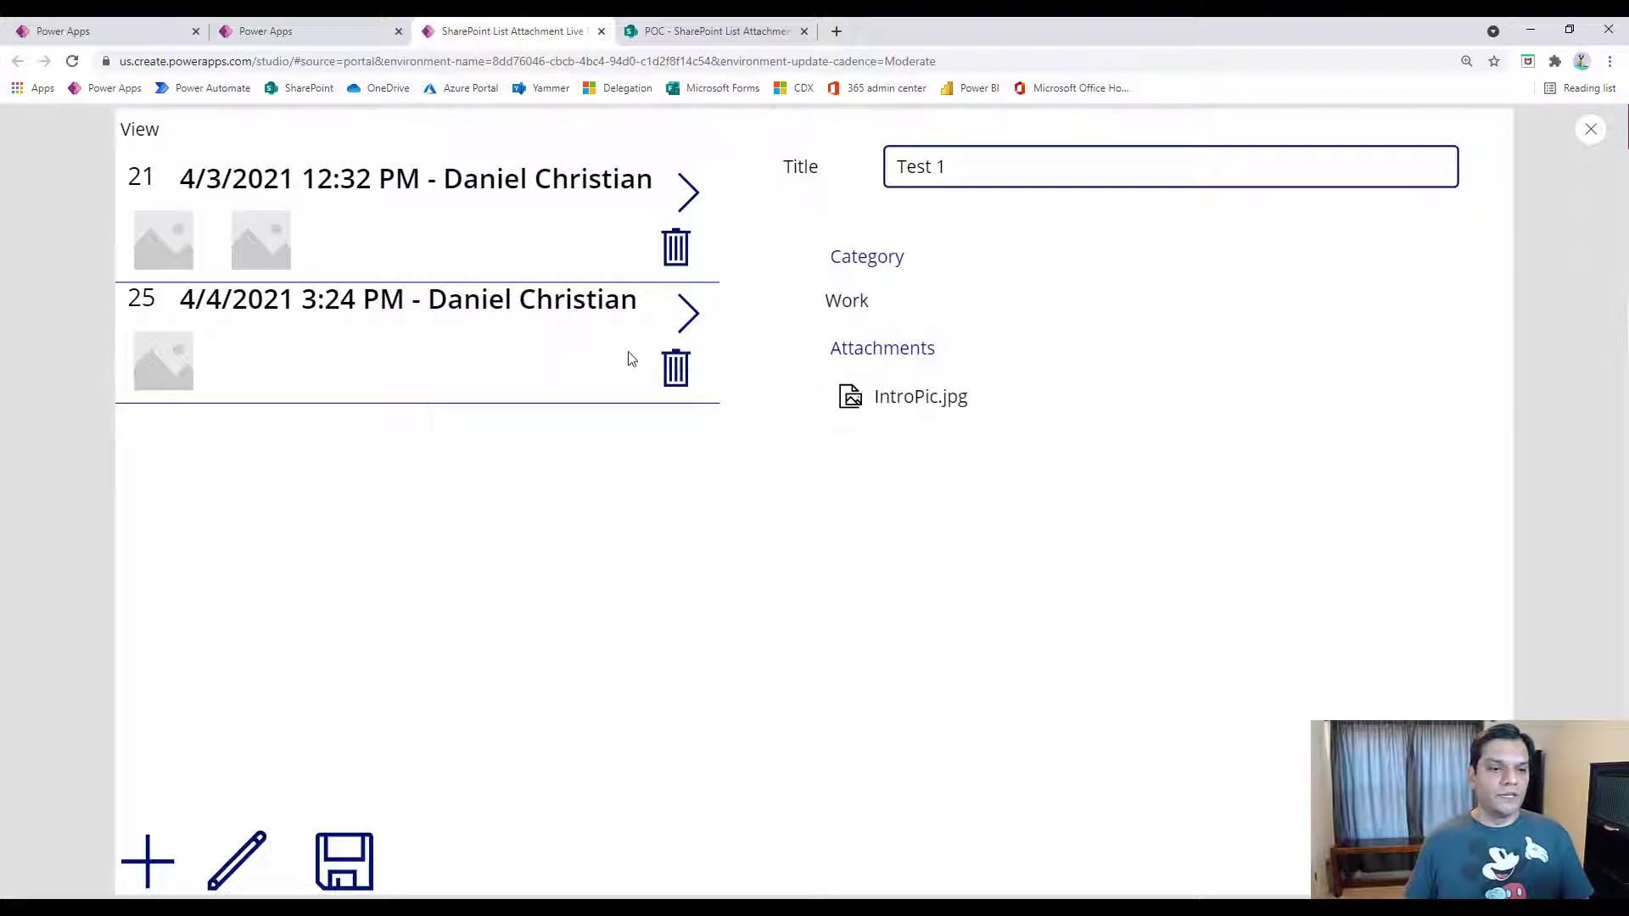
click(1591, 129)
click(942, 567)
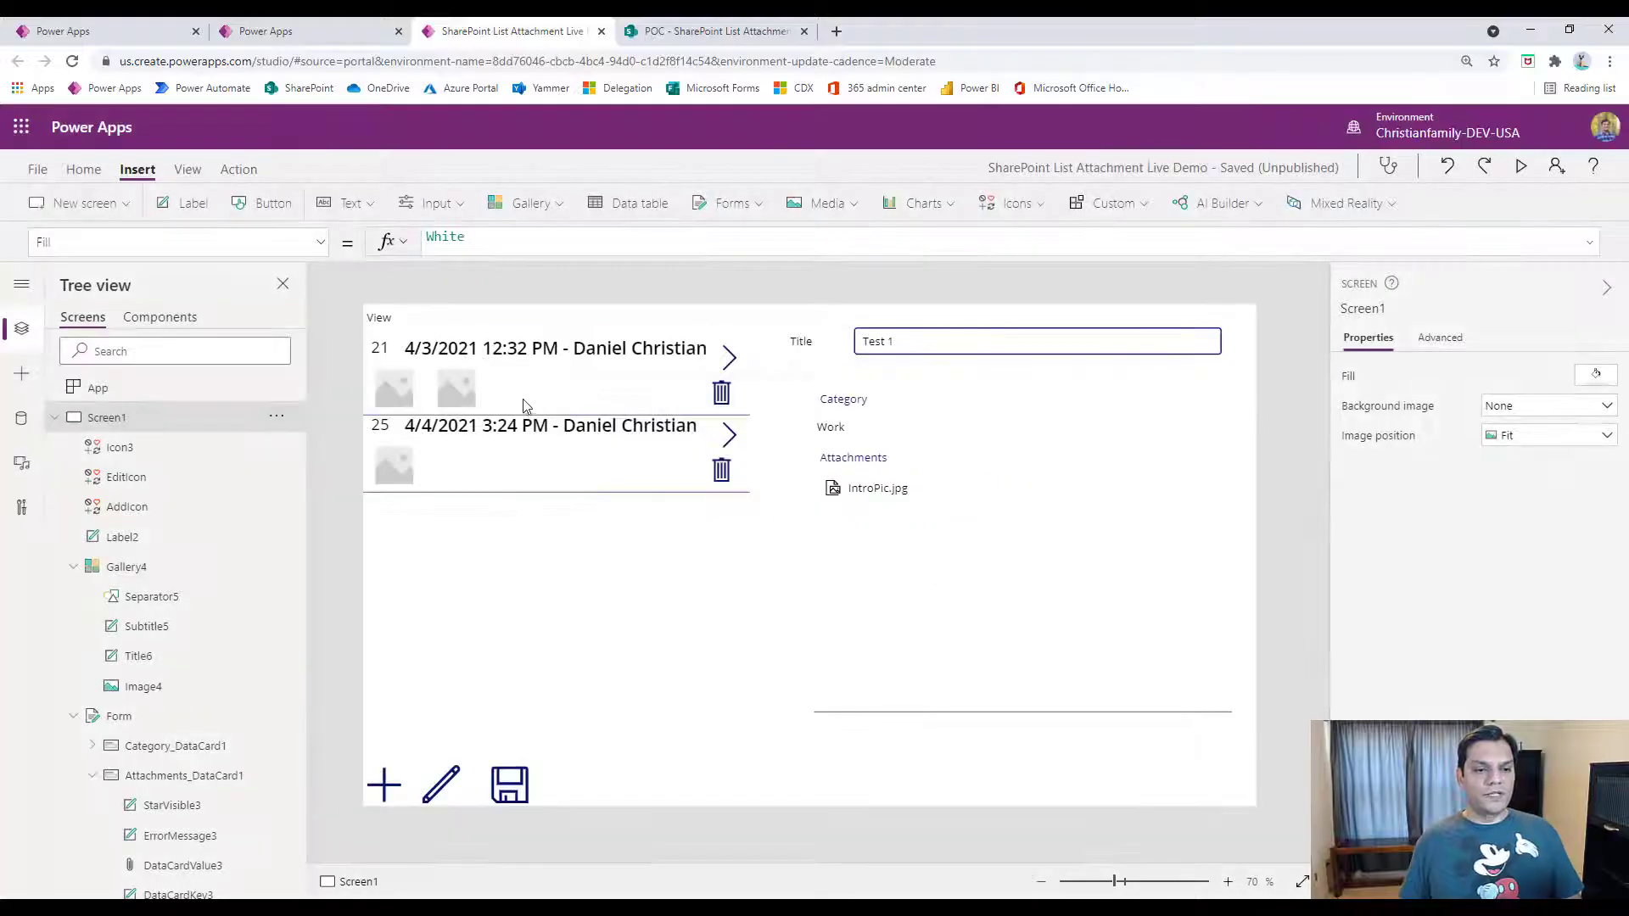
Locate and select Image3 inside the ImageGallery nested in the main record gallery.
click(524, 407)
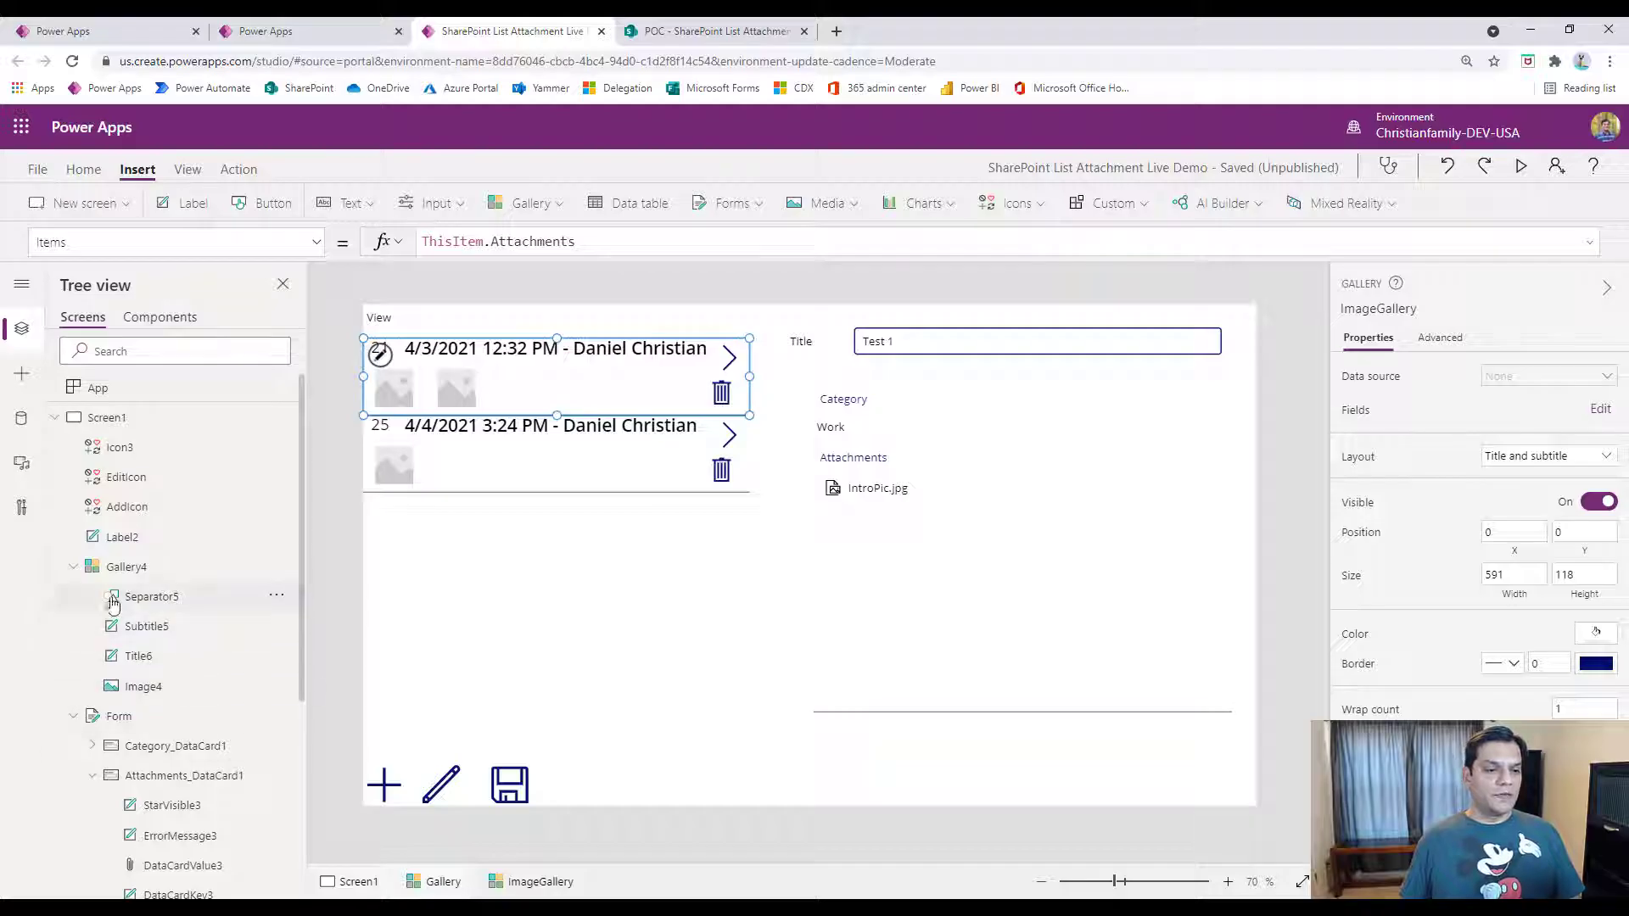
click(119, 566)
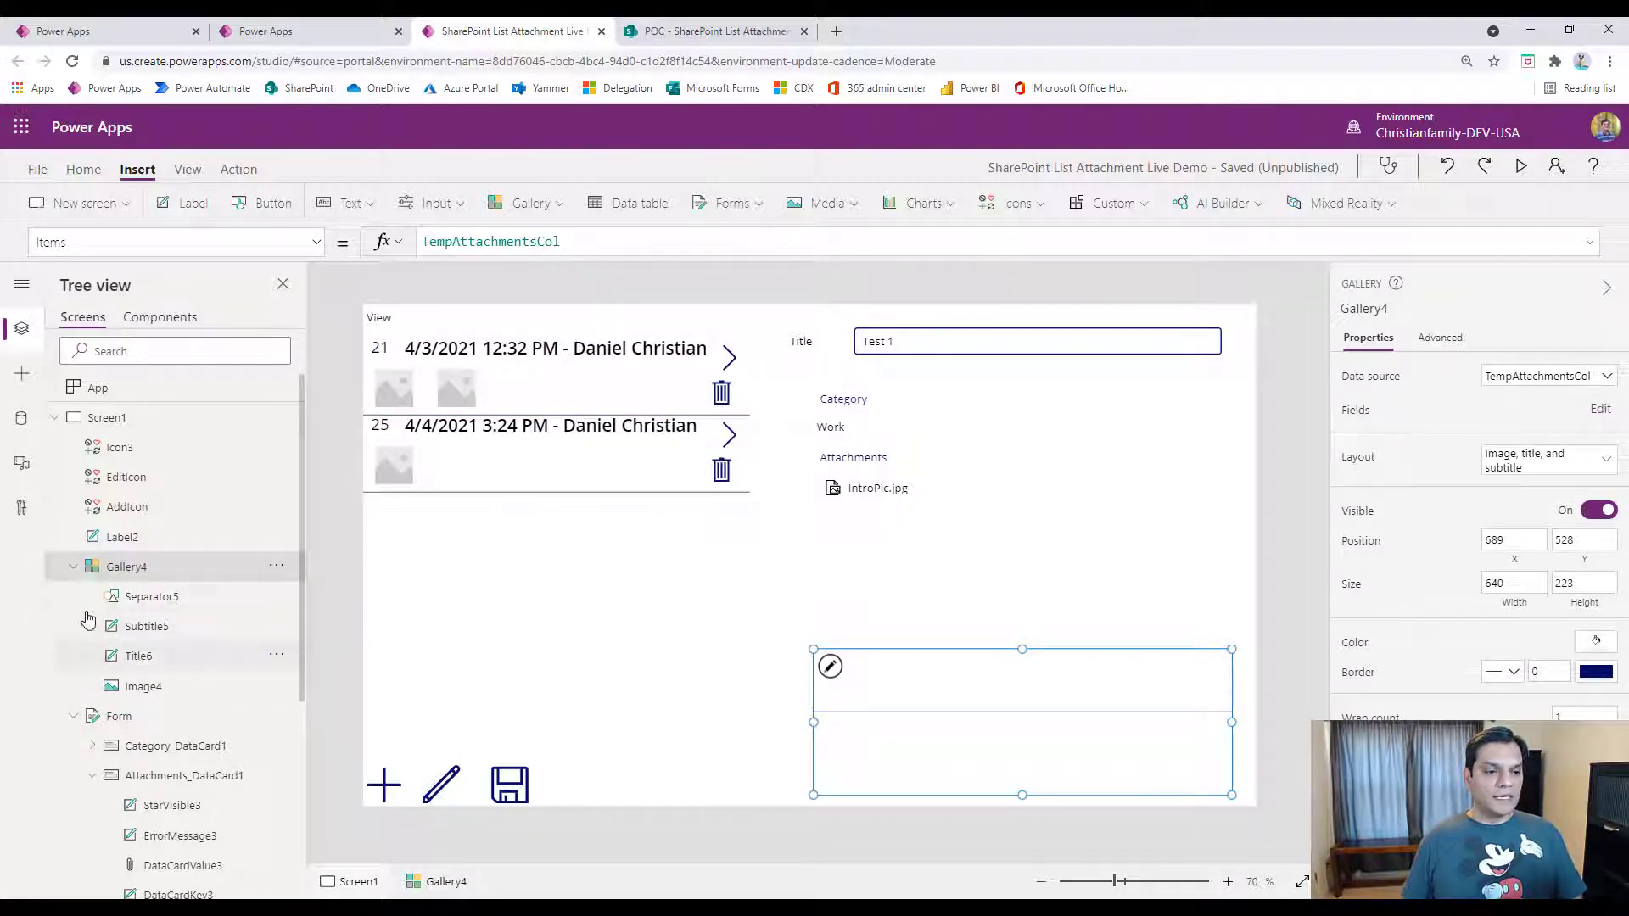
click(74, 720)
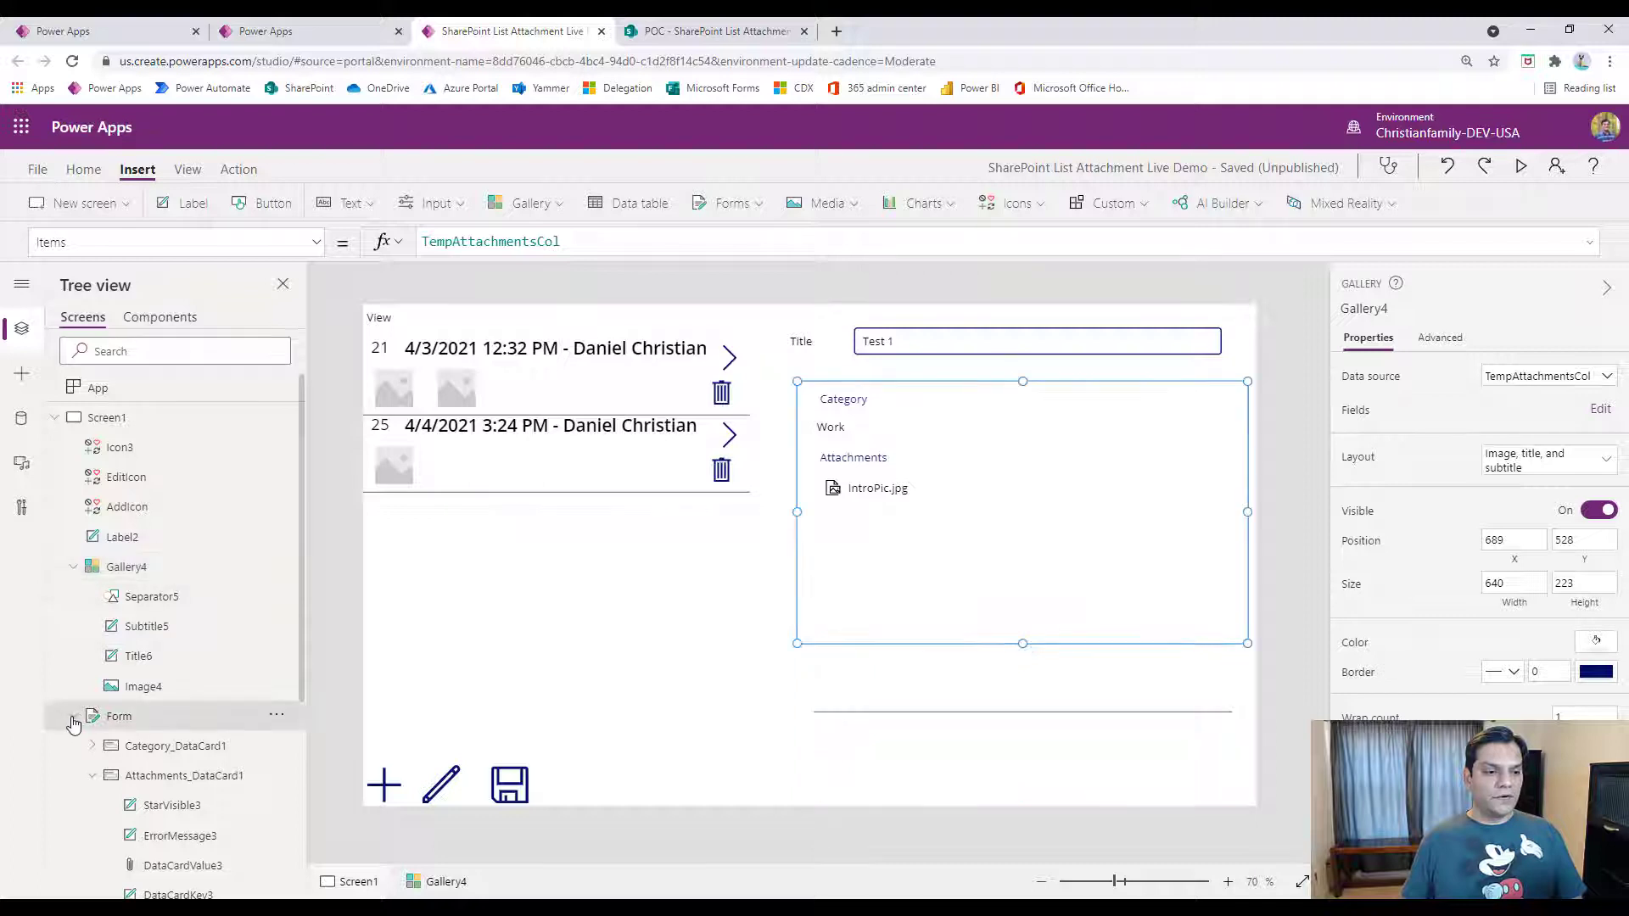
click(497, 613)
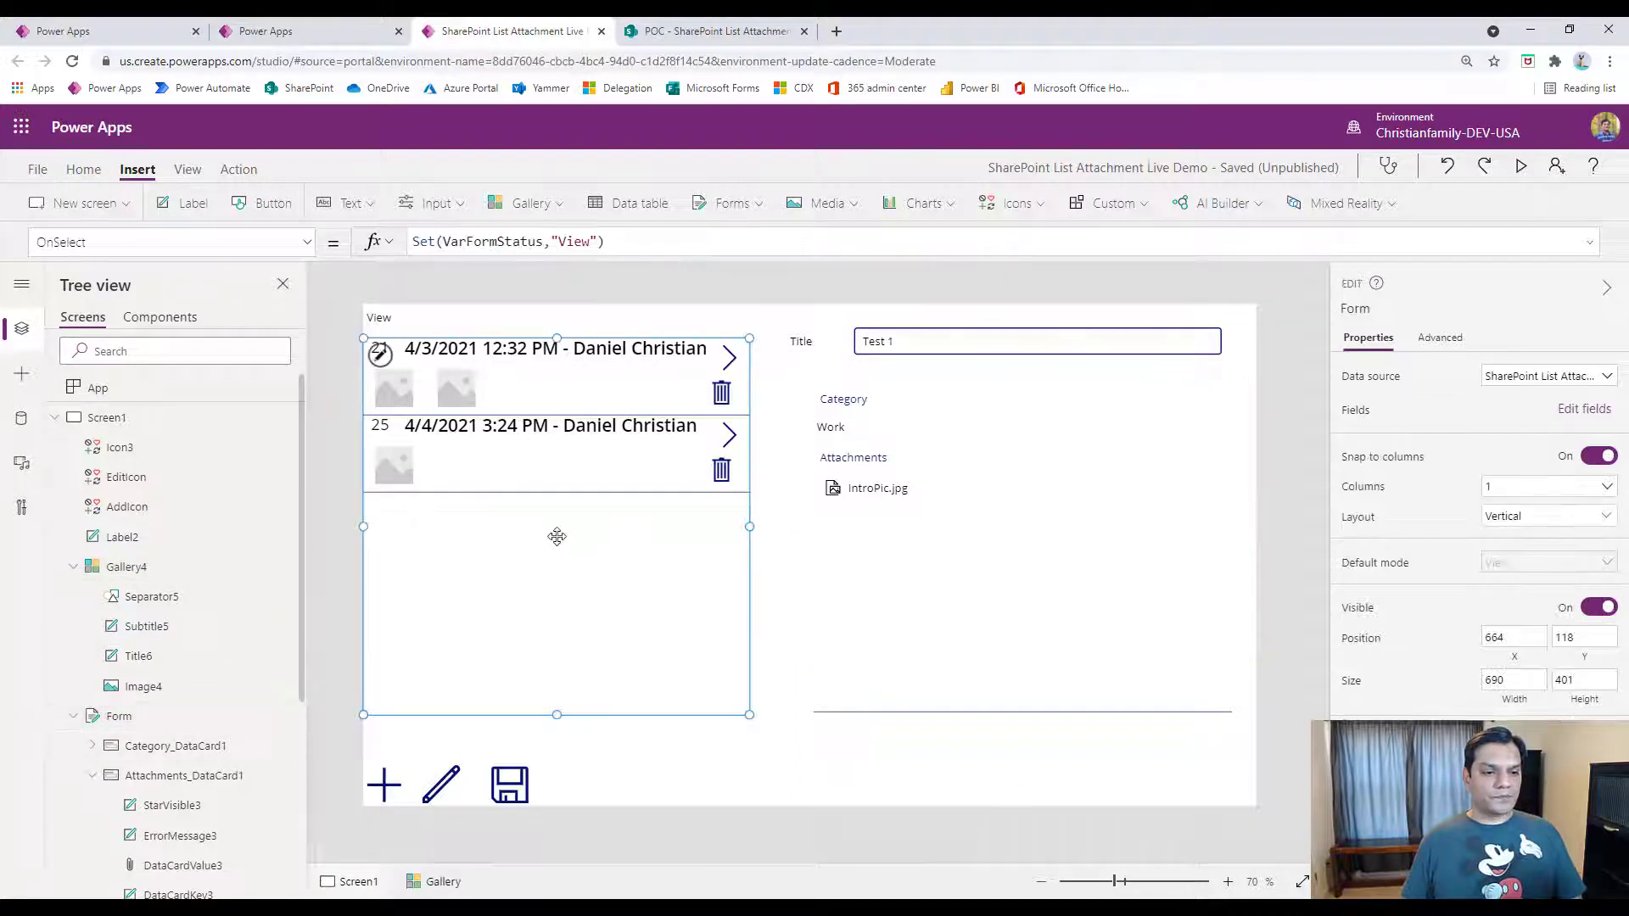
click(73, 567)
scroll(116, 863, down, 3)
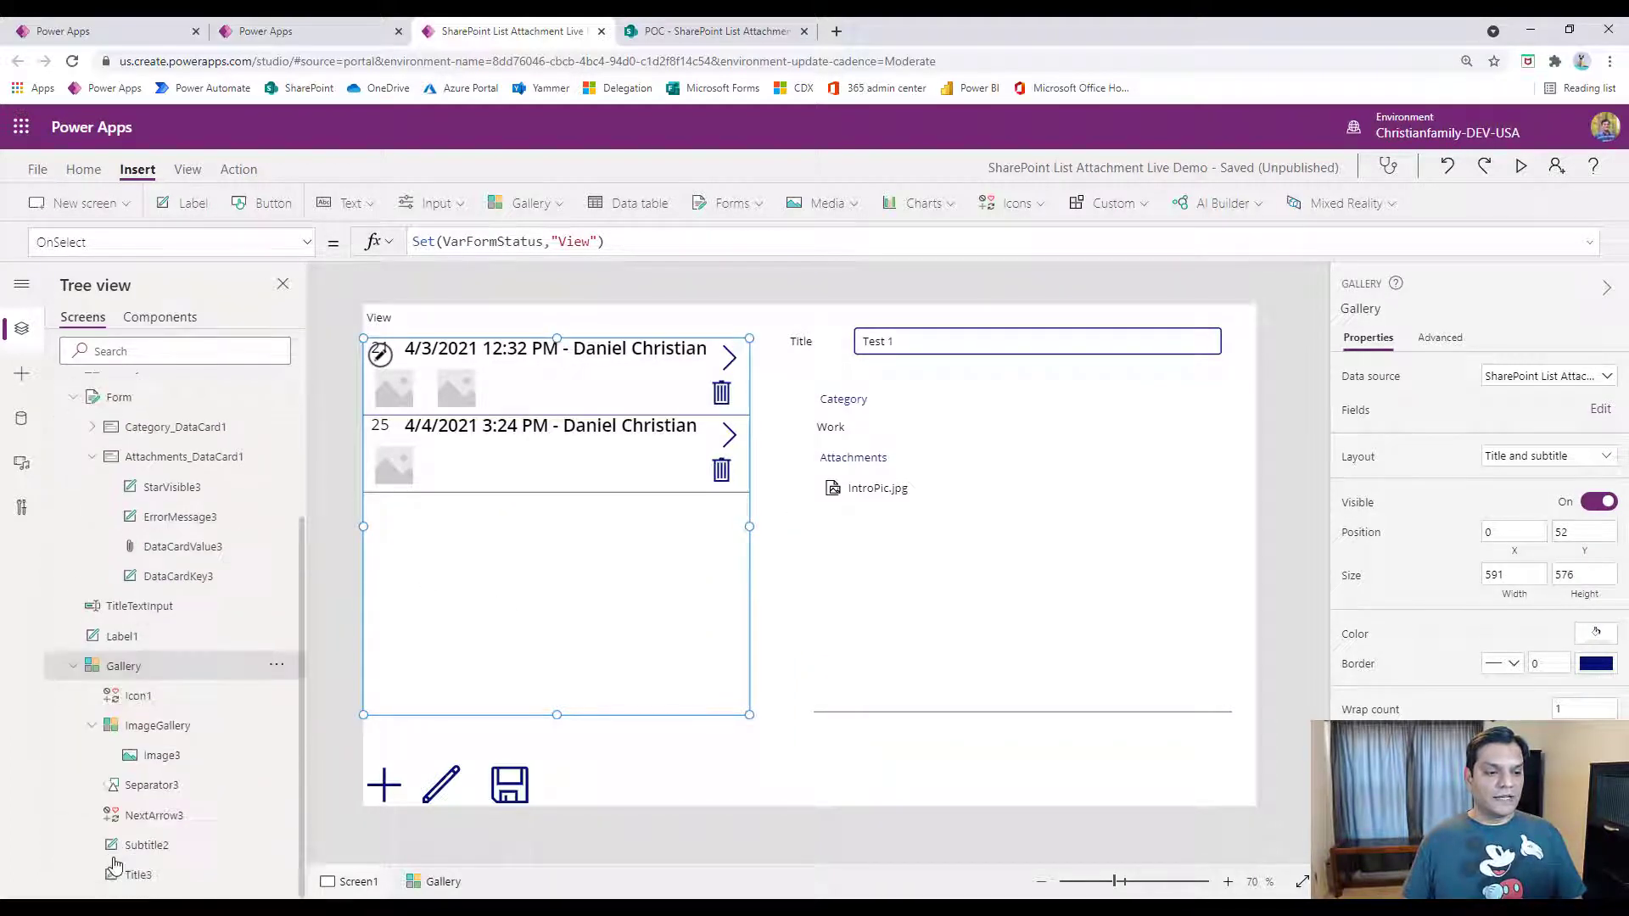
click(157, 756)
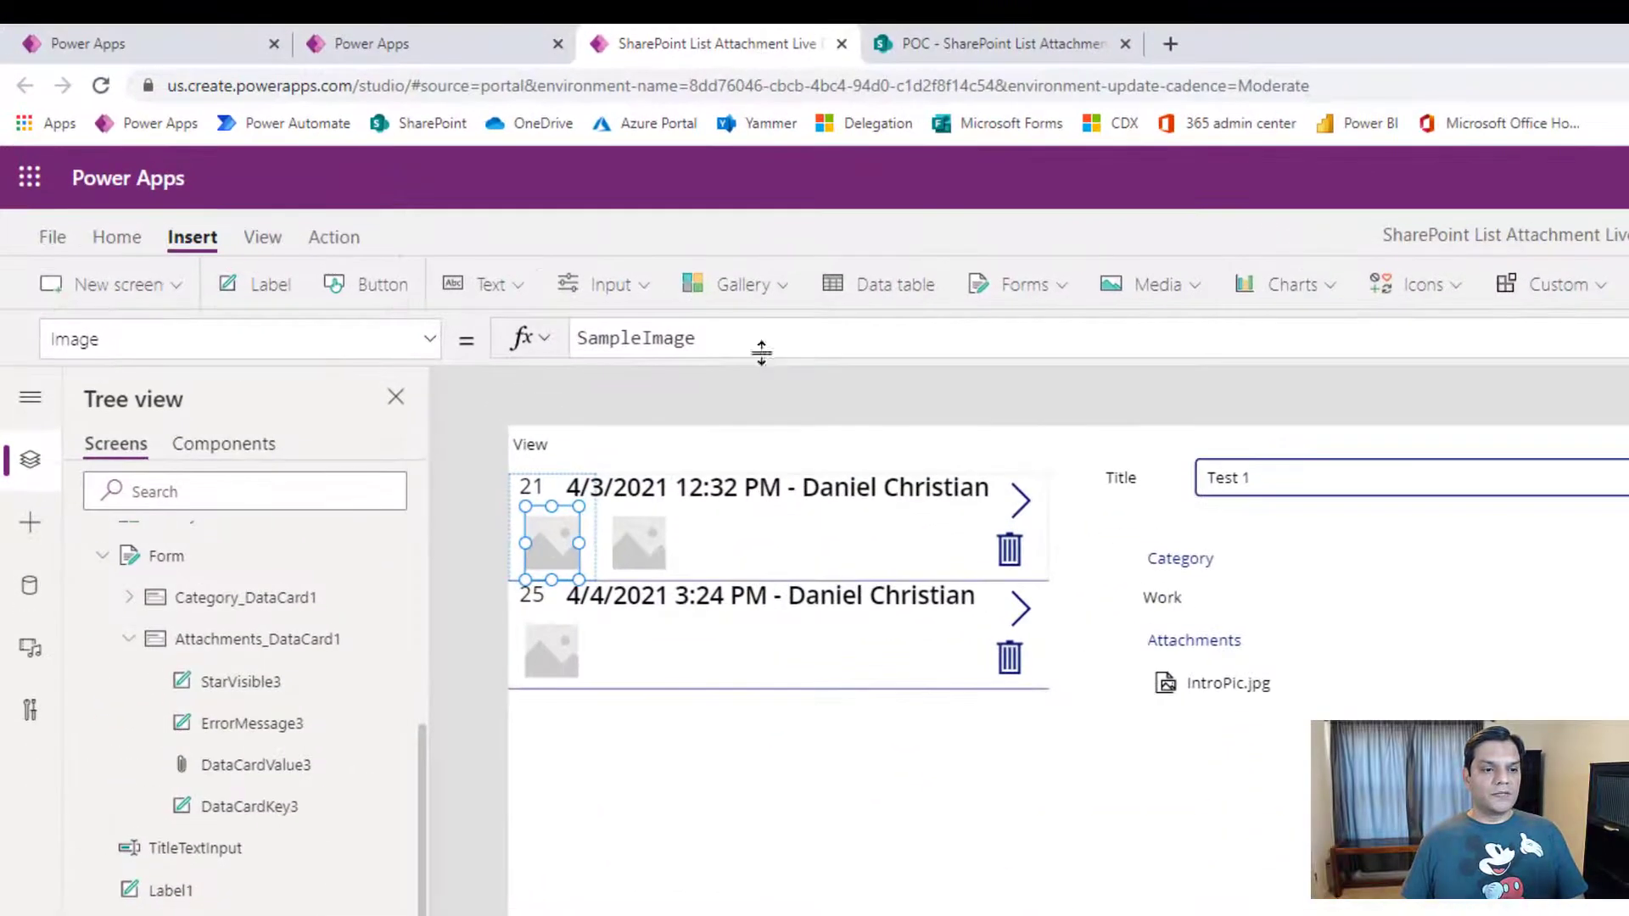
Set the Image property of Image3 to ThisItem.Value in place of the sample image.
double_click(626, 337)
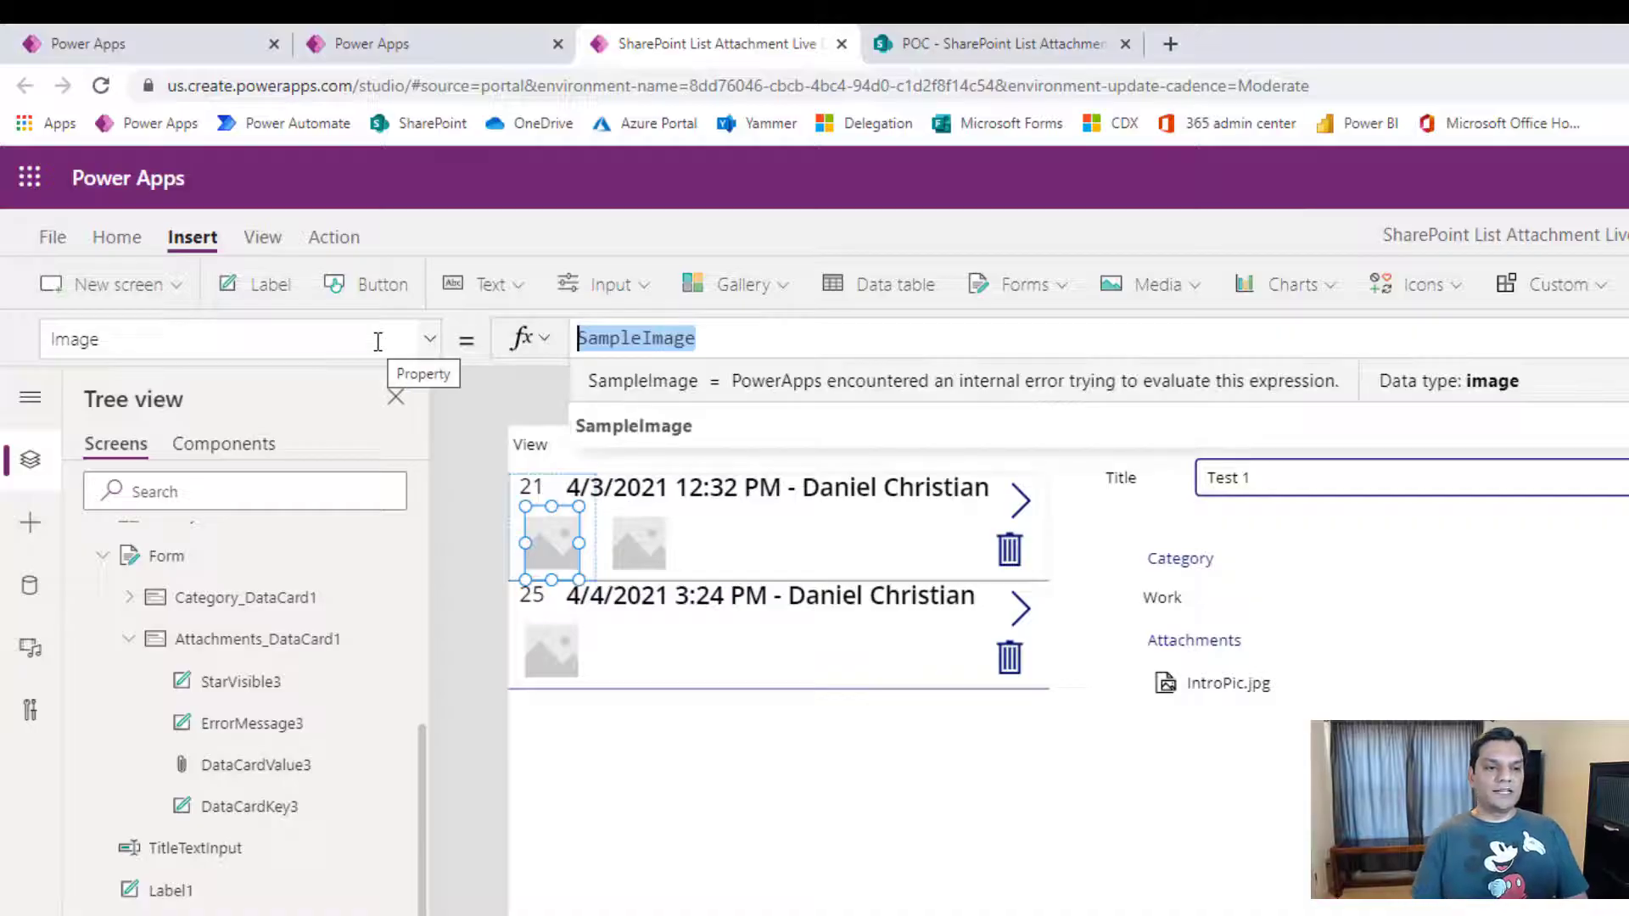
text(thi)
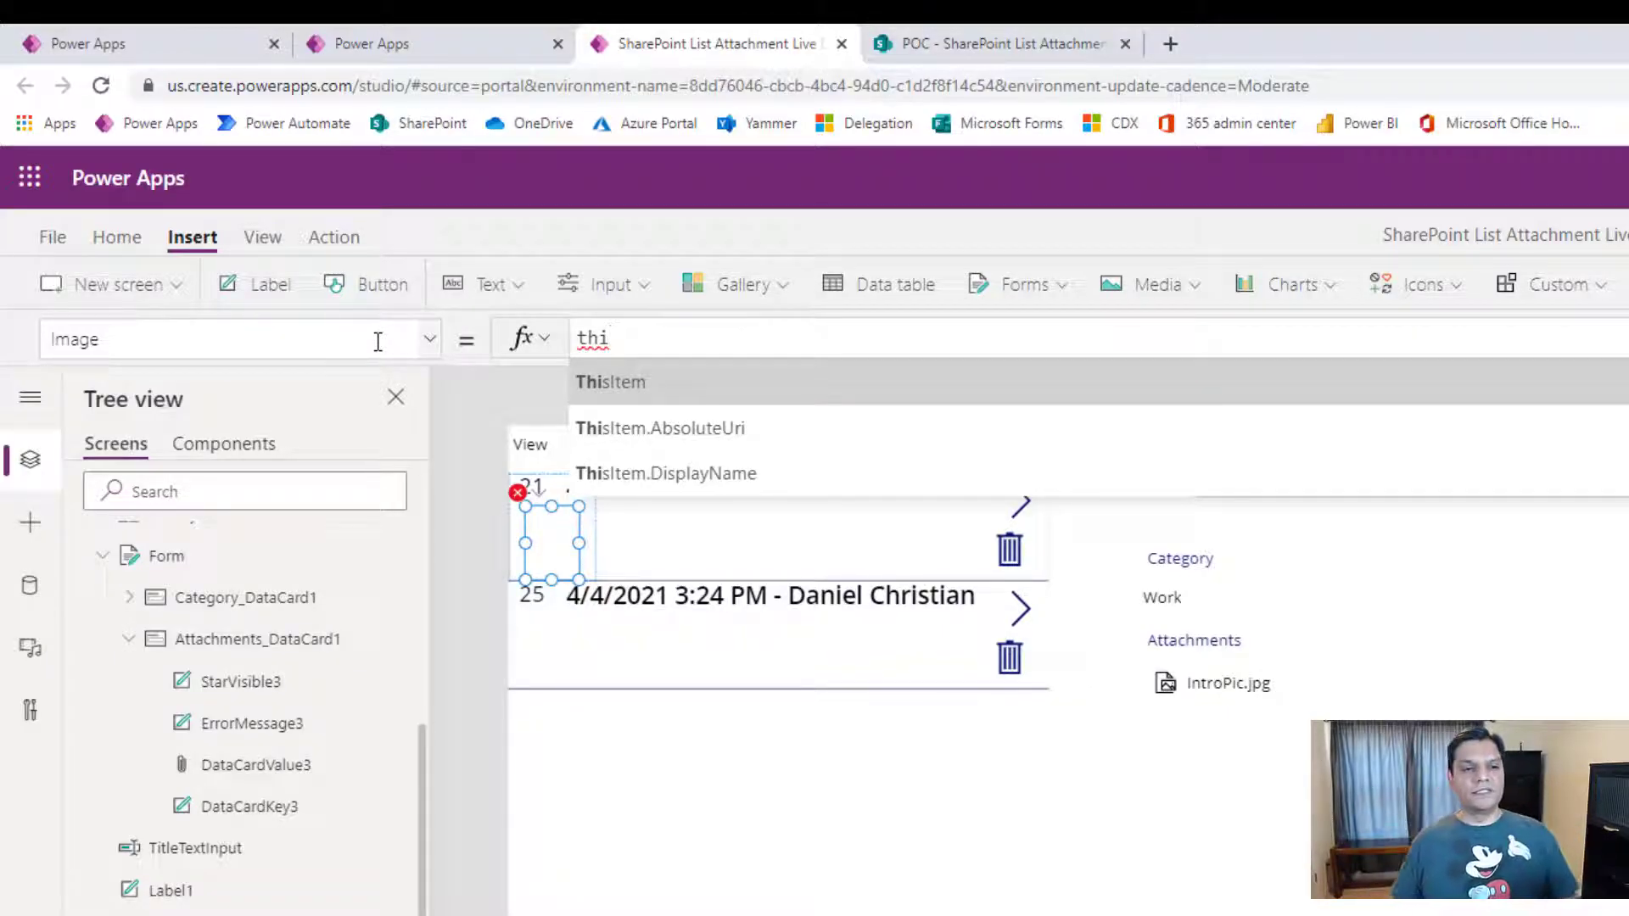
key(Down)
key(Down)
key(Down)
key(Down)
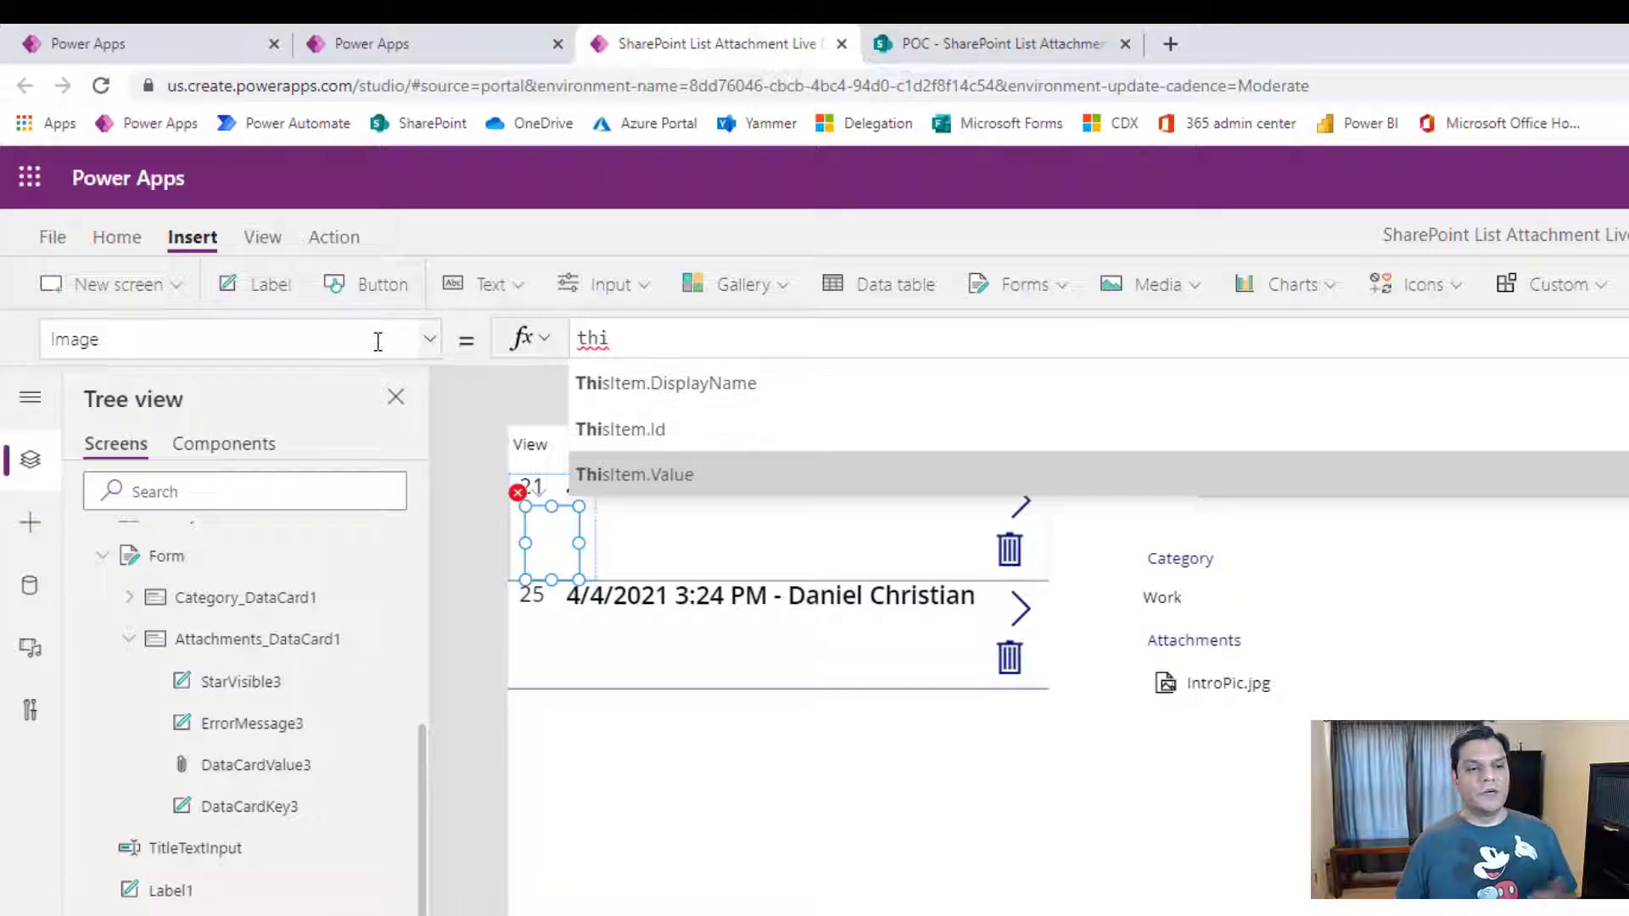
key(Up)
key(Up)
key(Up)
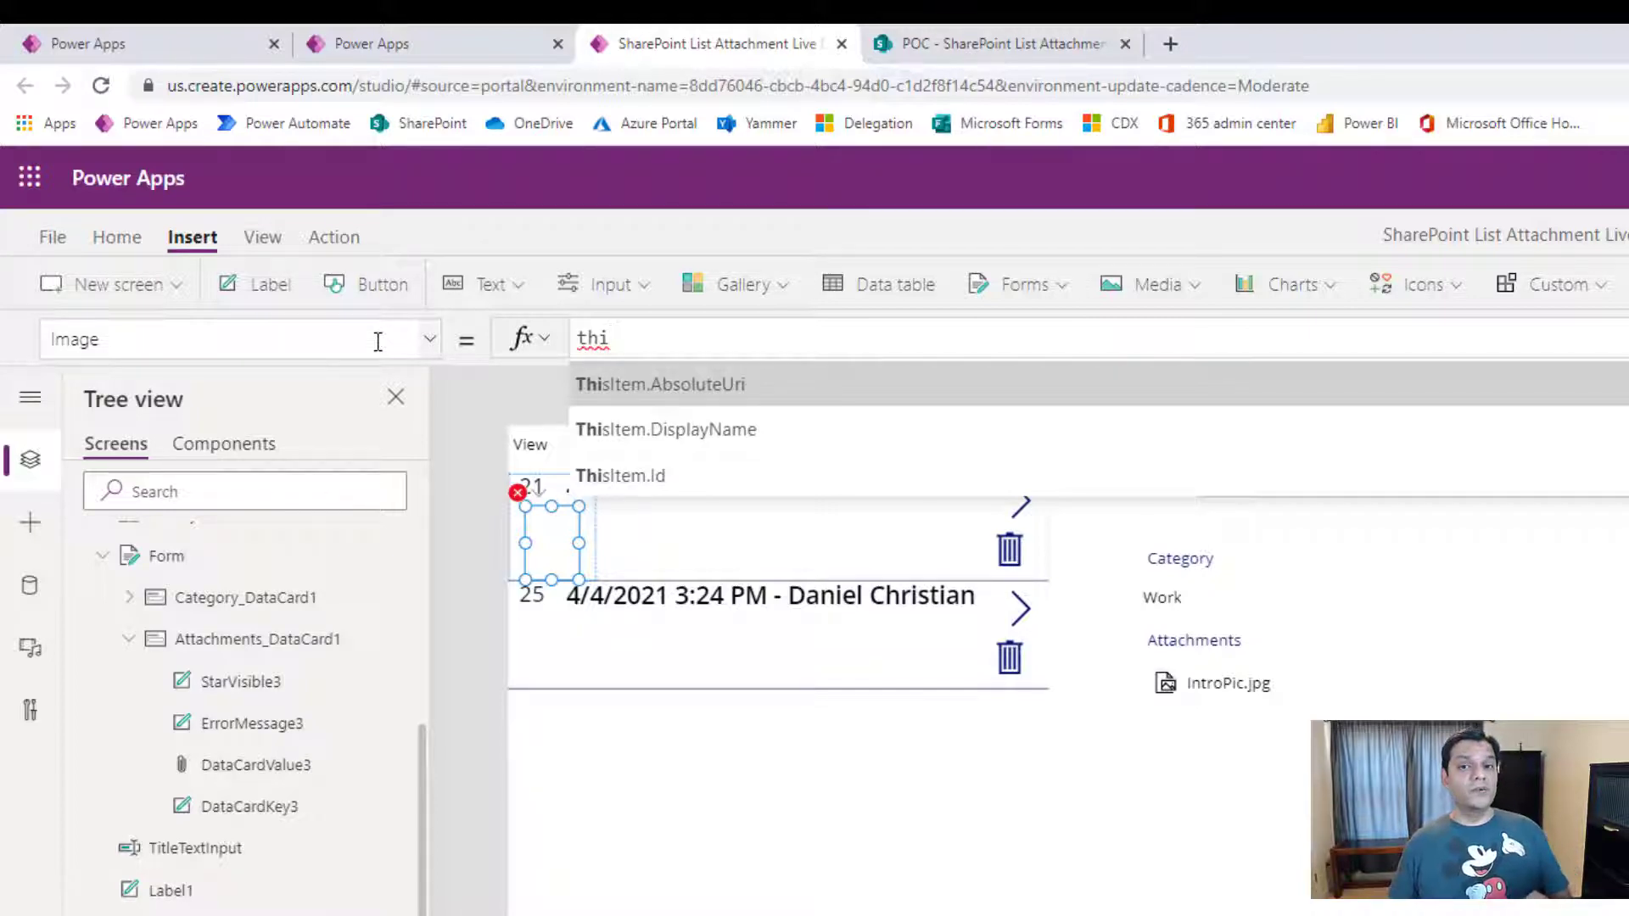
key(Down)
key(Down)
key(Down)
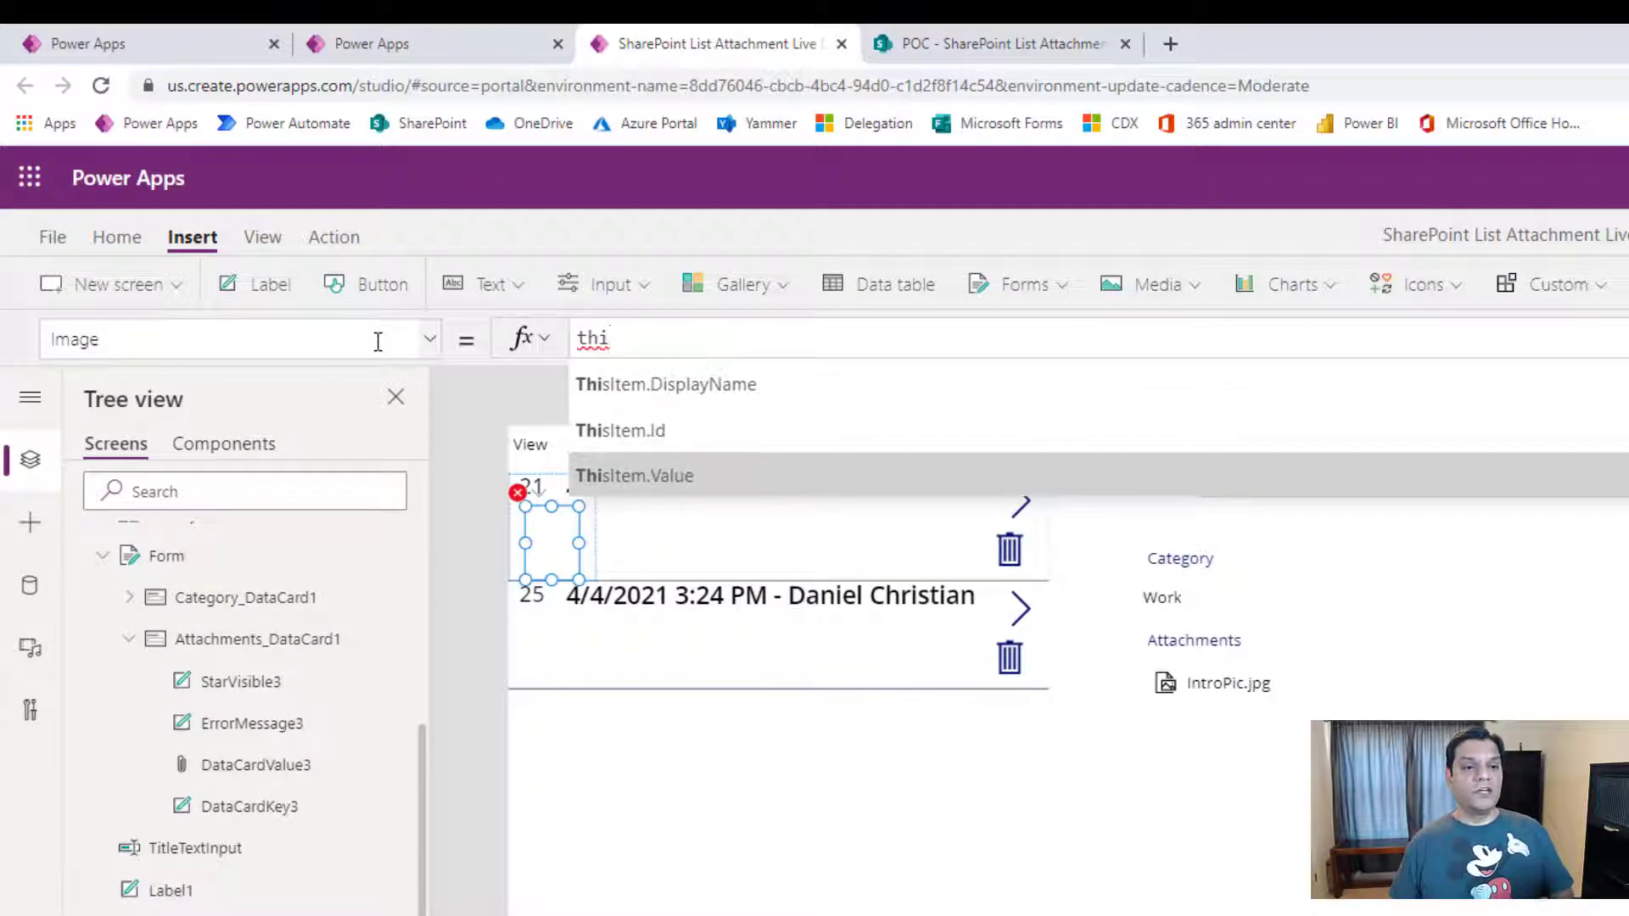
key(Tab)
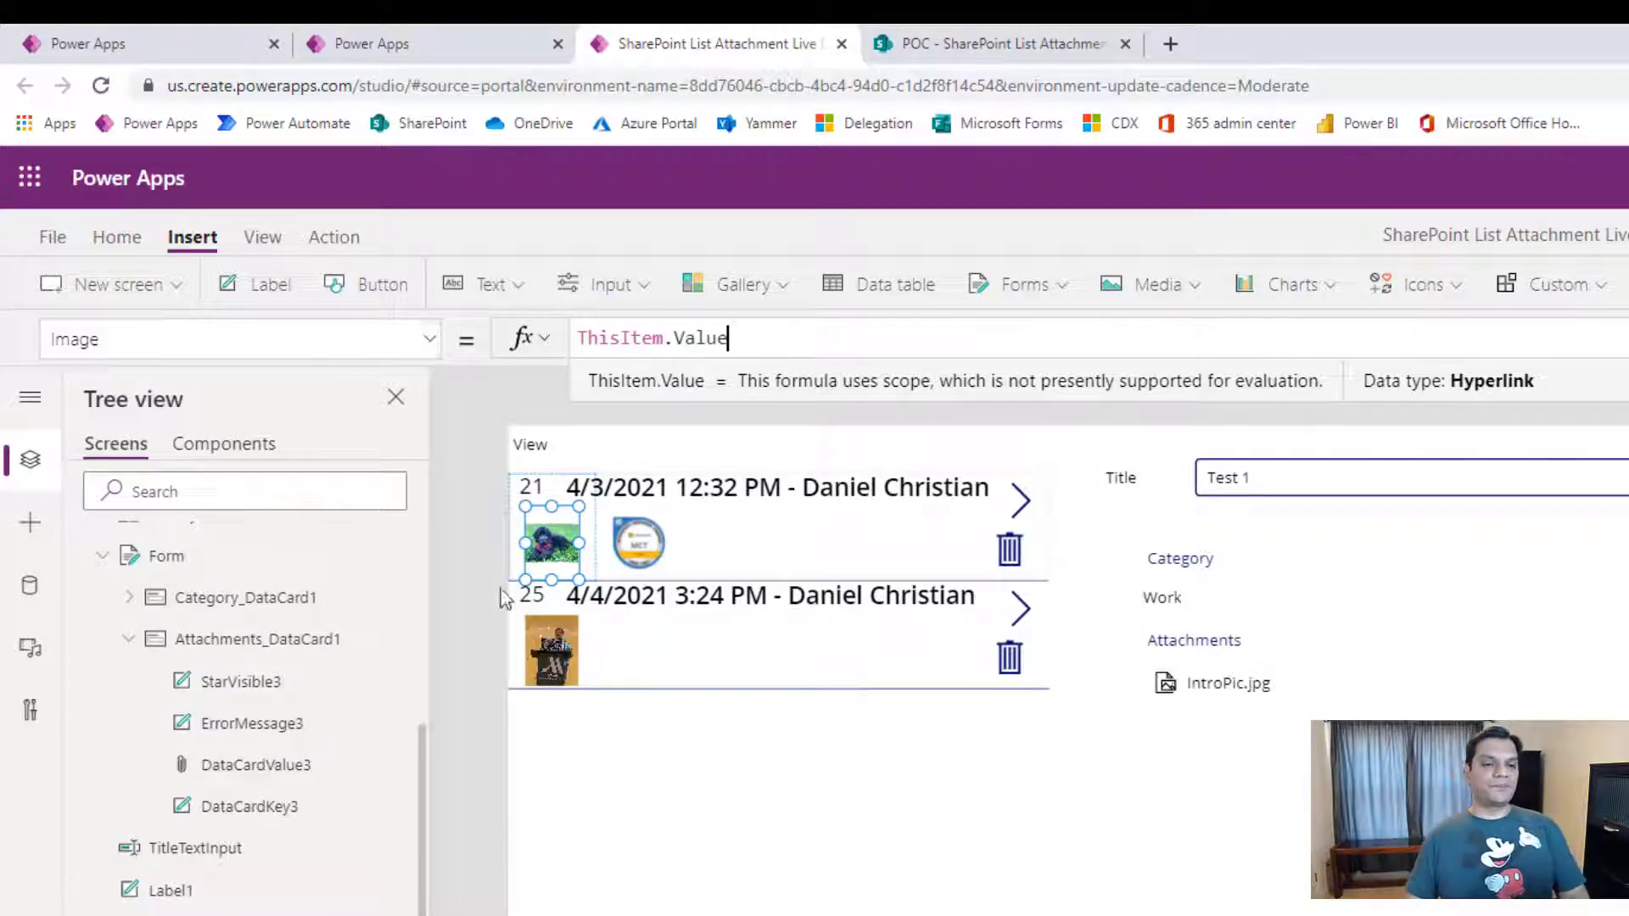
Start an If formula in the main record gallery's TemplateFill property, using ThisItem.IsSelected as its condition.
click(196, 914)
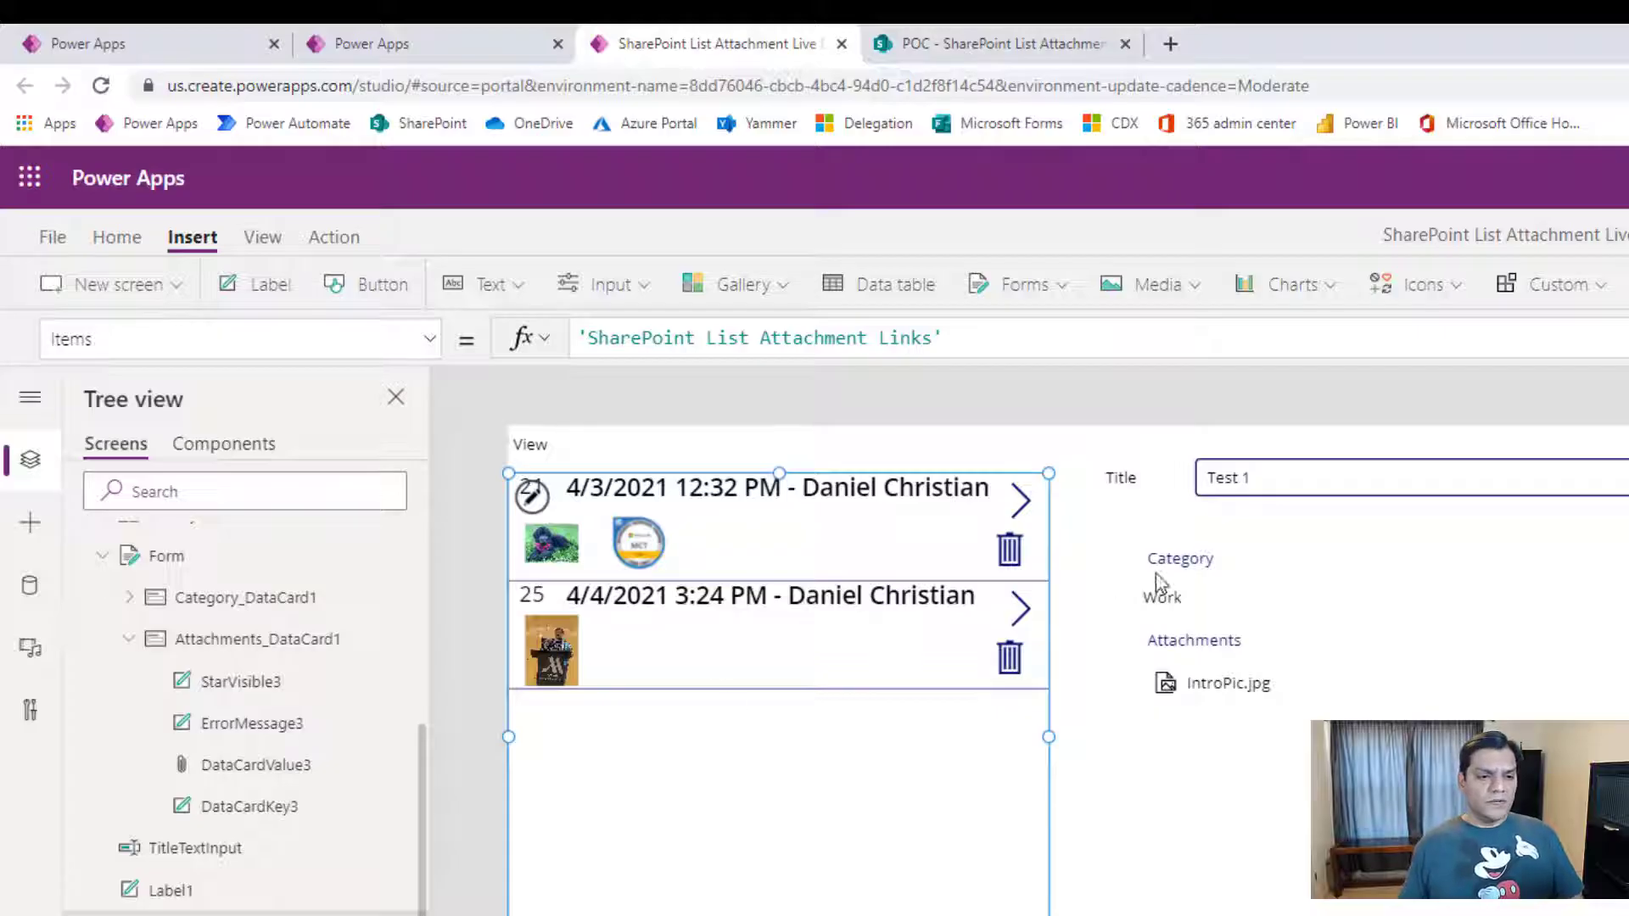
click(430, 340)
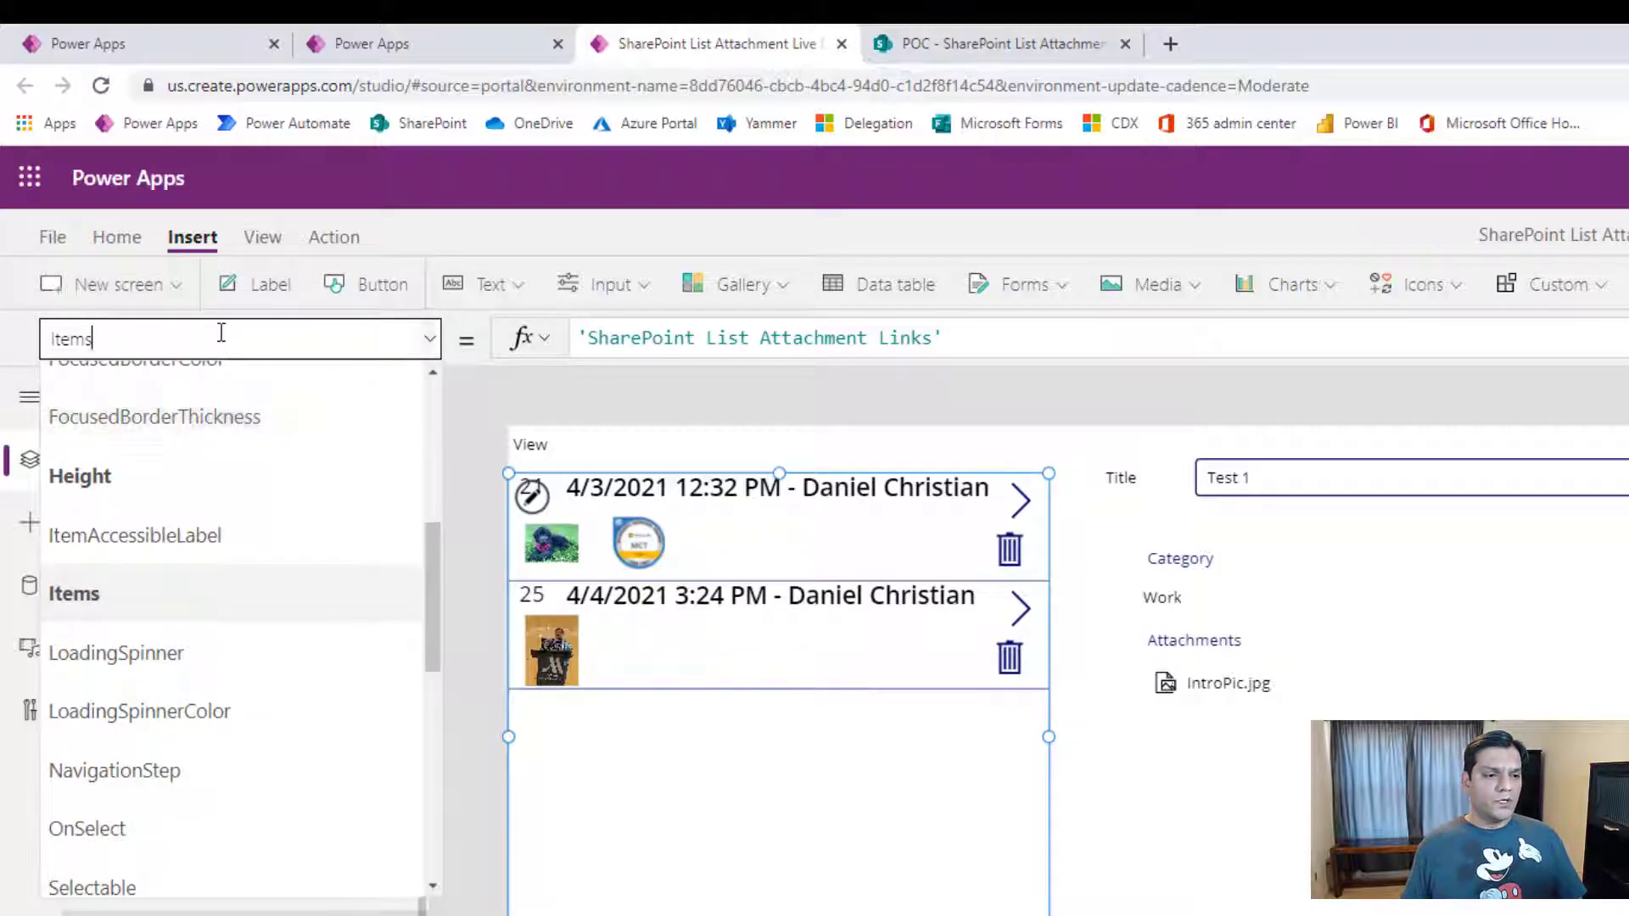
drag(219, 335, 5, 338)
text(Te)
key(Return)
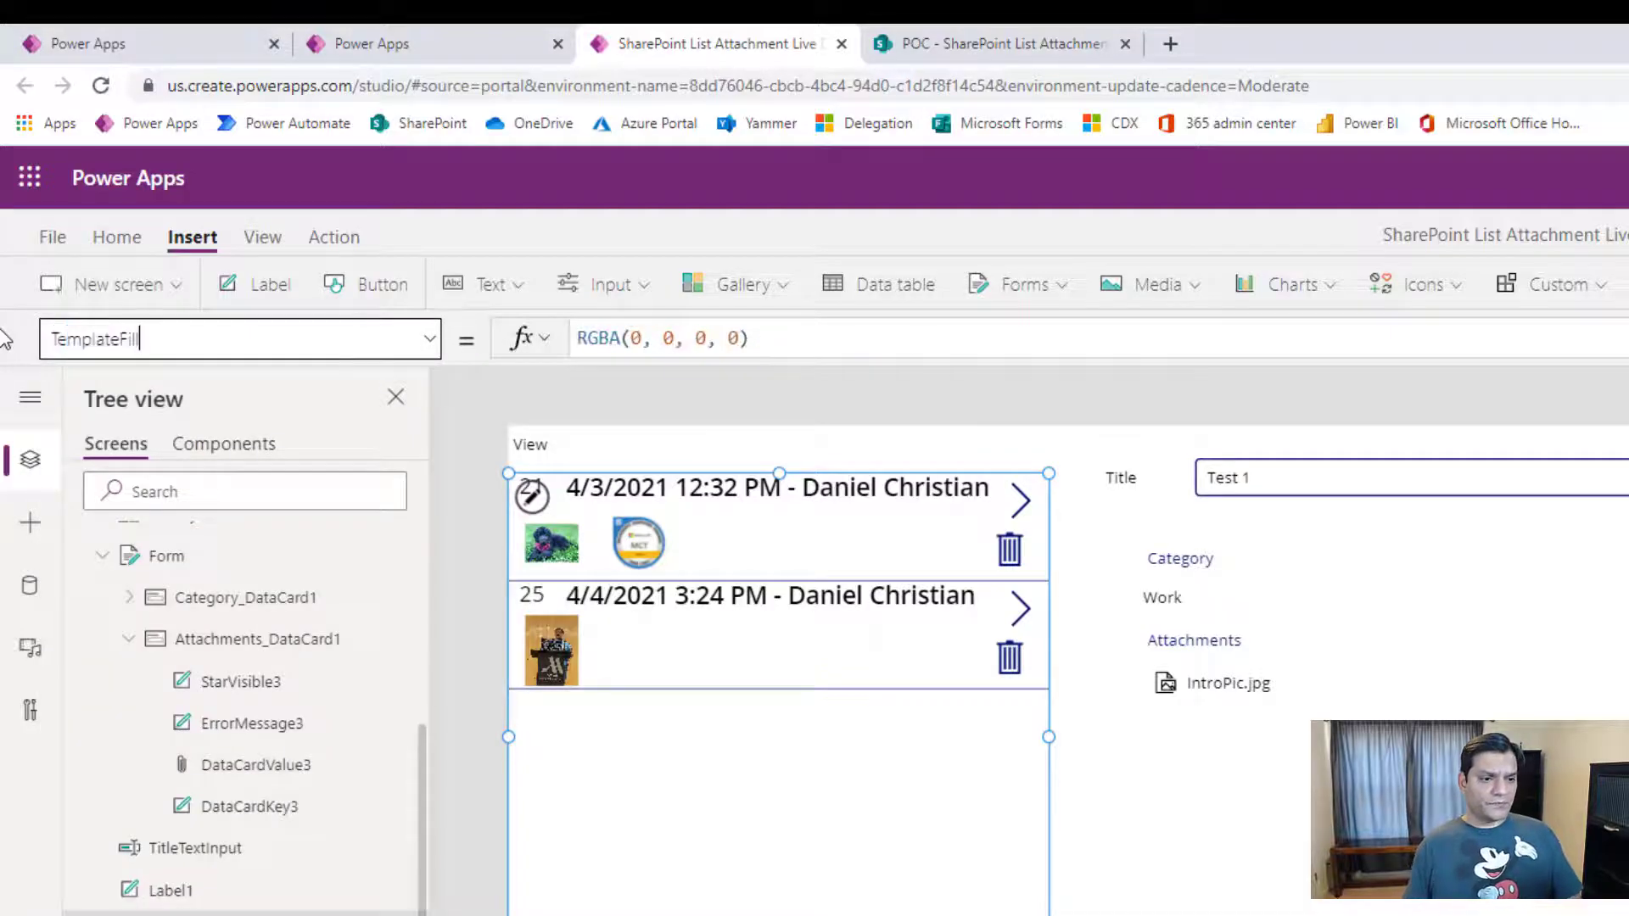
click(1162, 345)
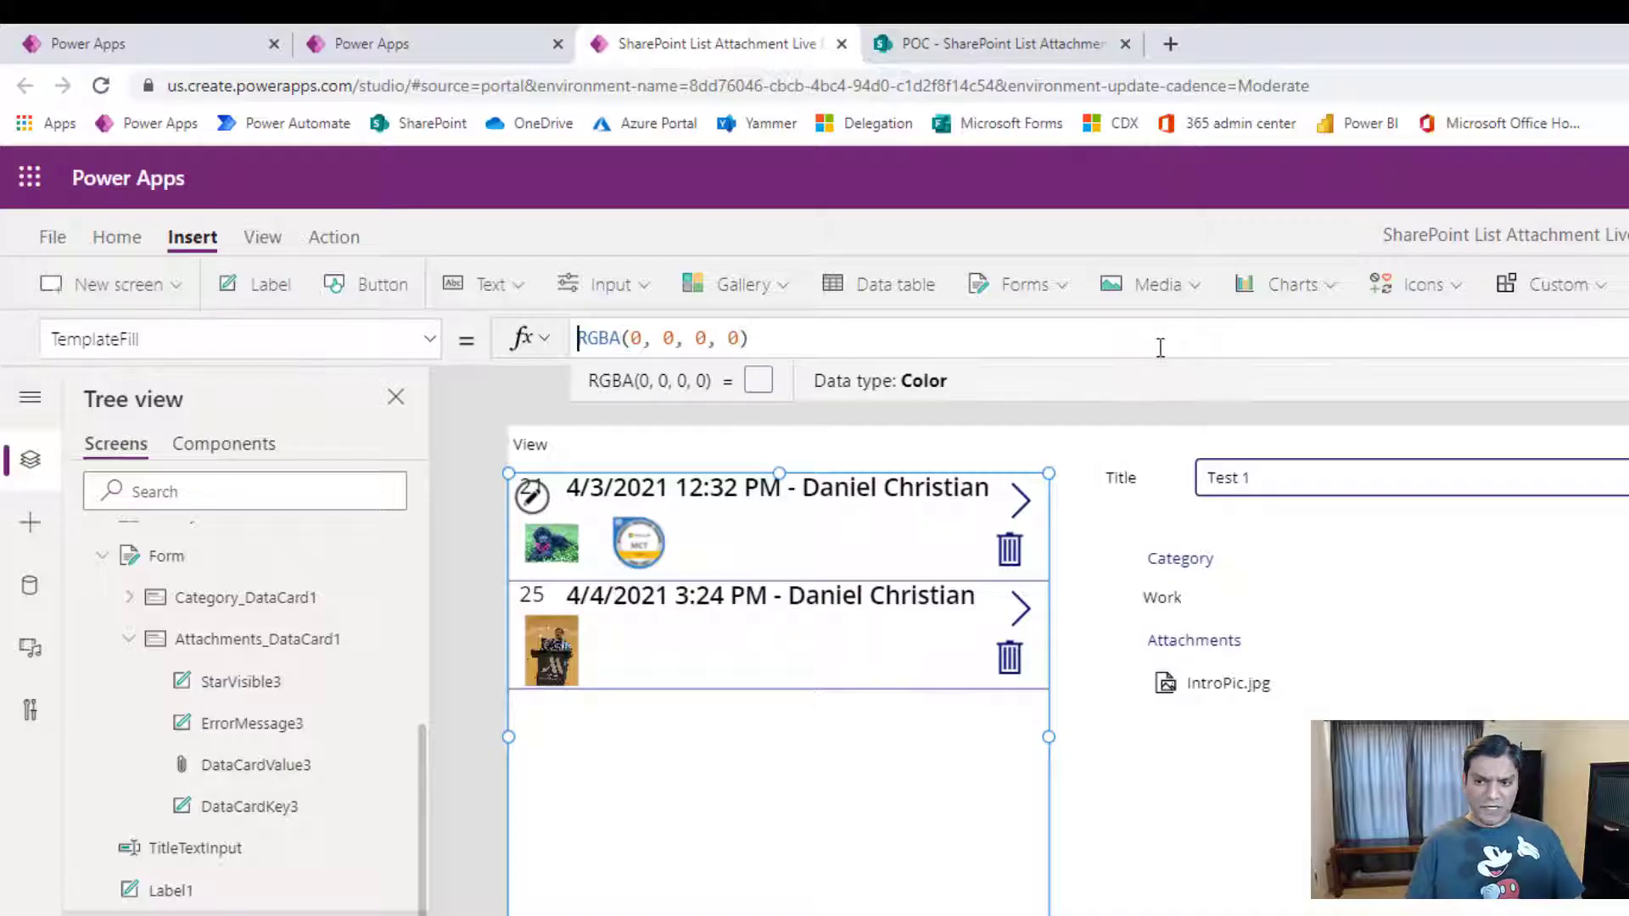
key(Home)
text(If)
text((T)
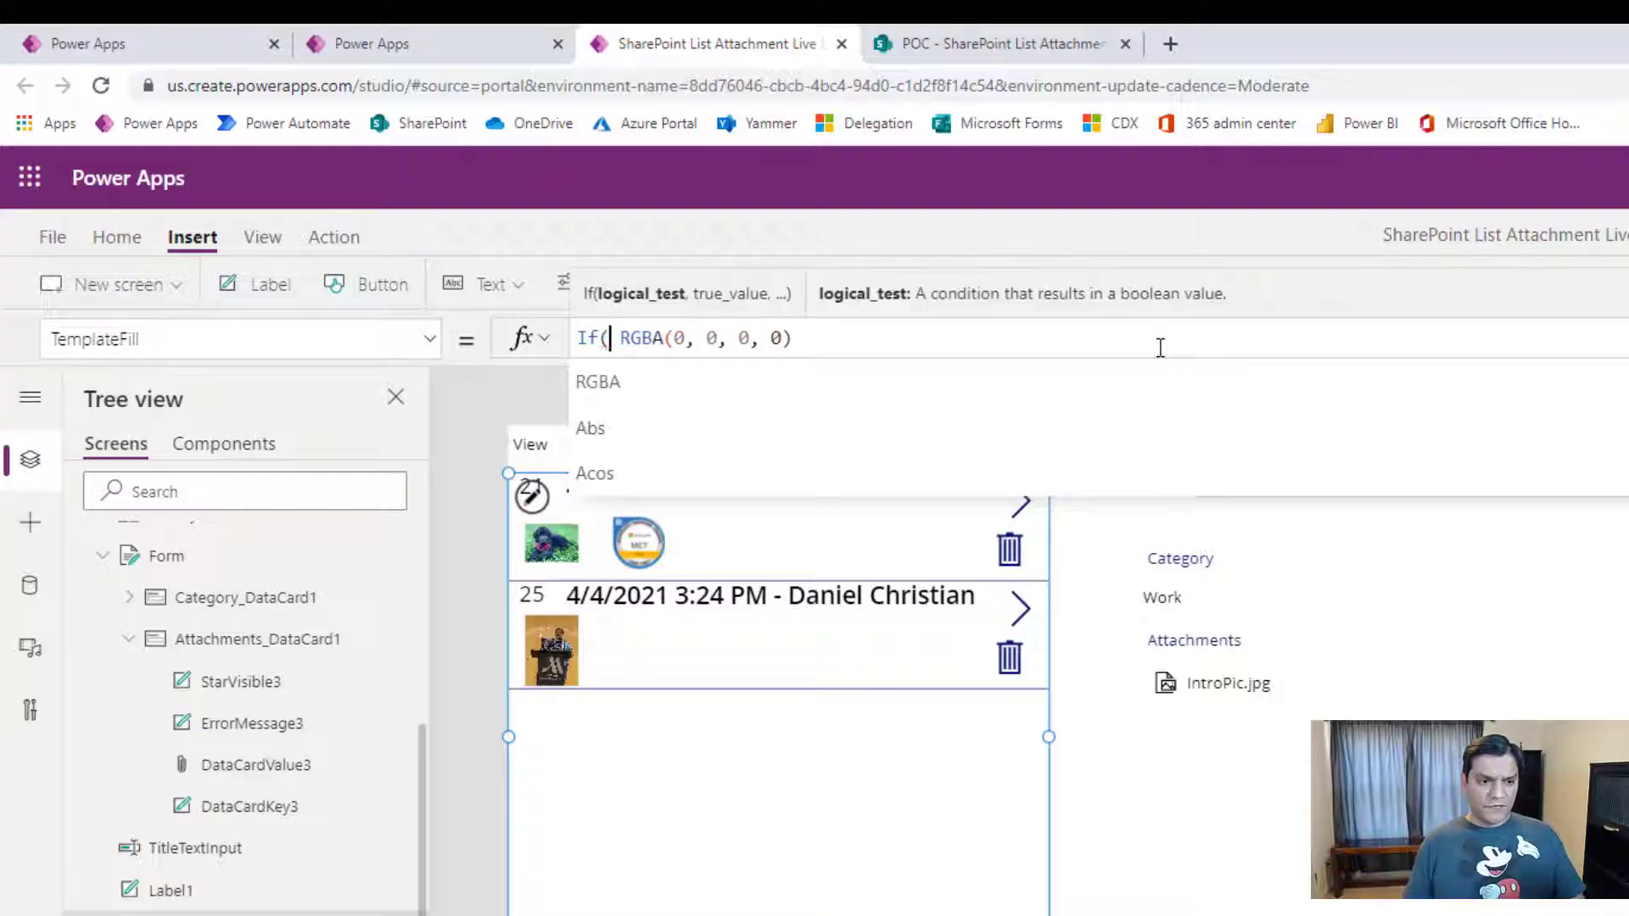
text(hisit)
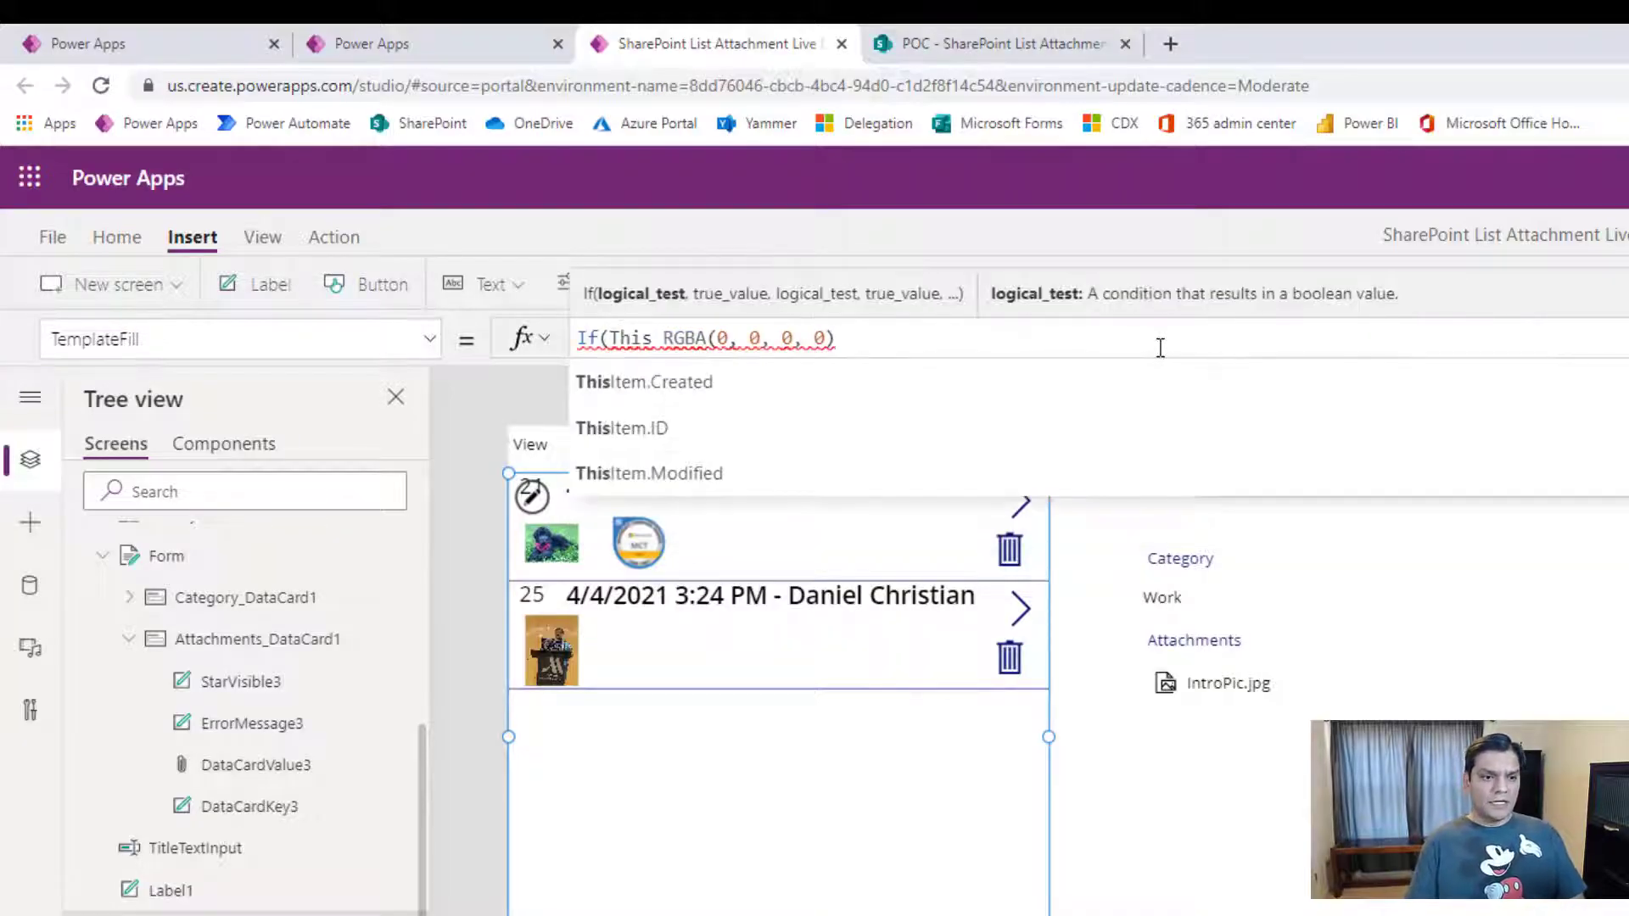
text(em.i)
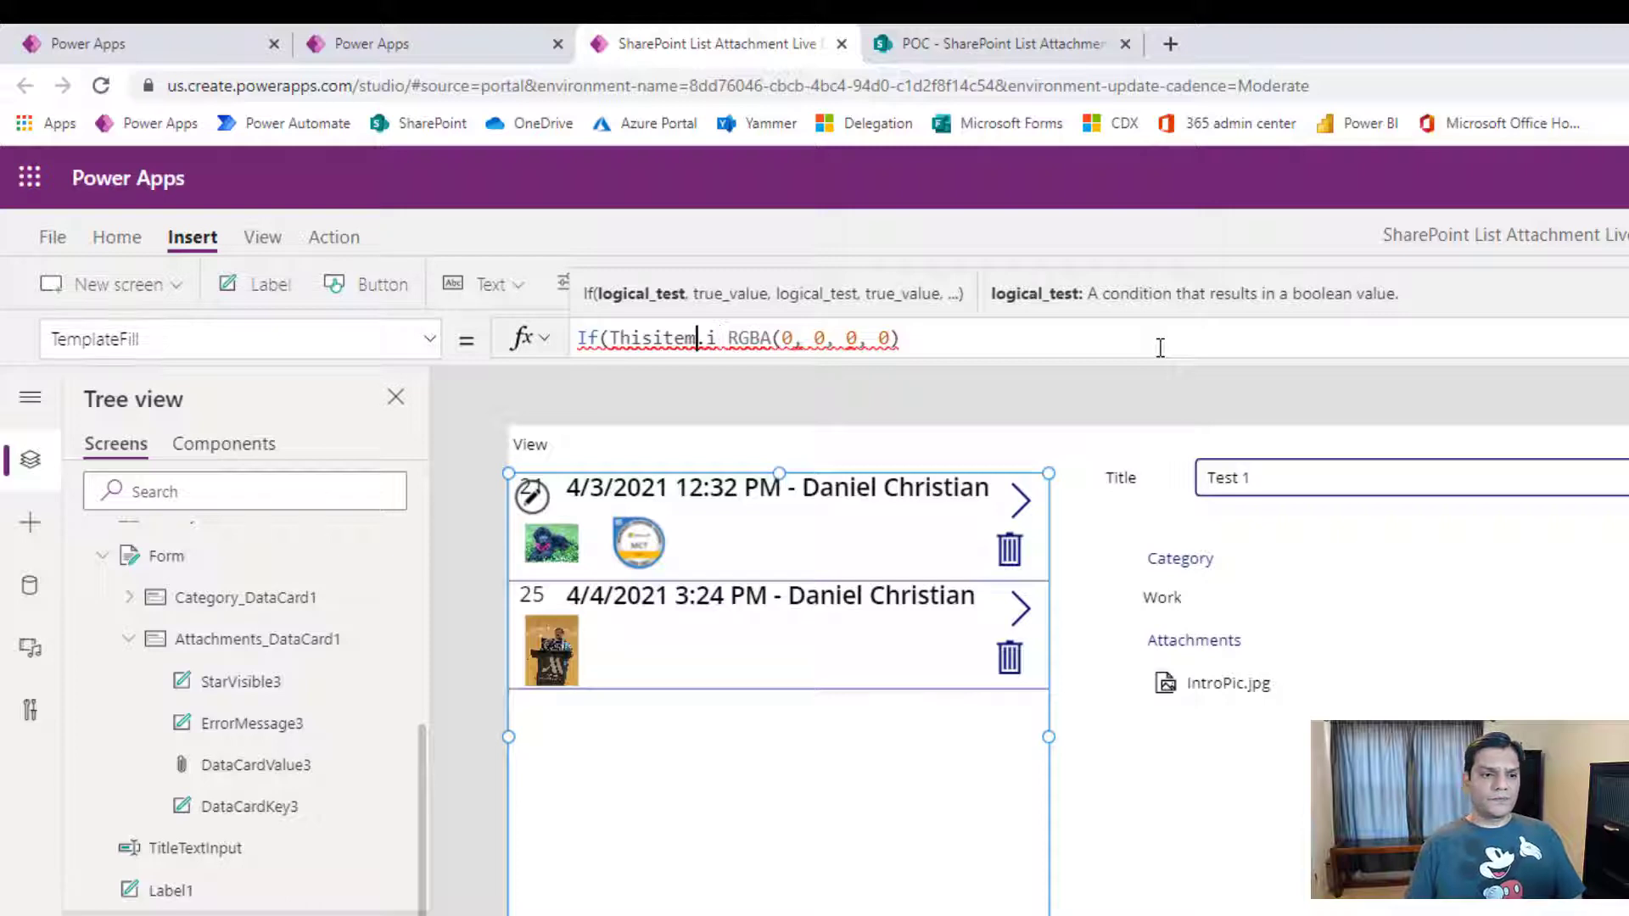
key(BackSpace)
key(BackSpace)
key(BackSpace)
key(BackSpace)
key(BackSpace)
key(BackSpace)
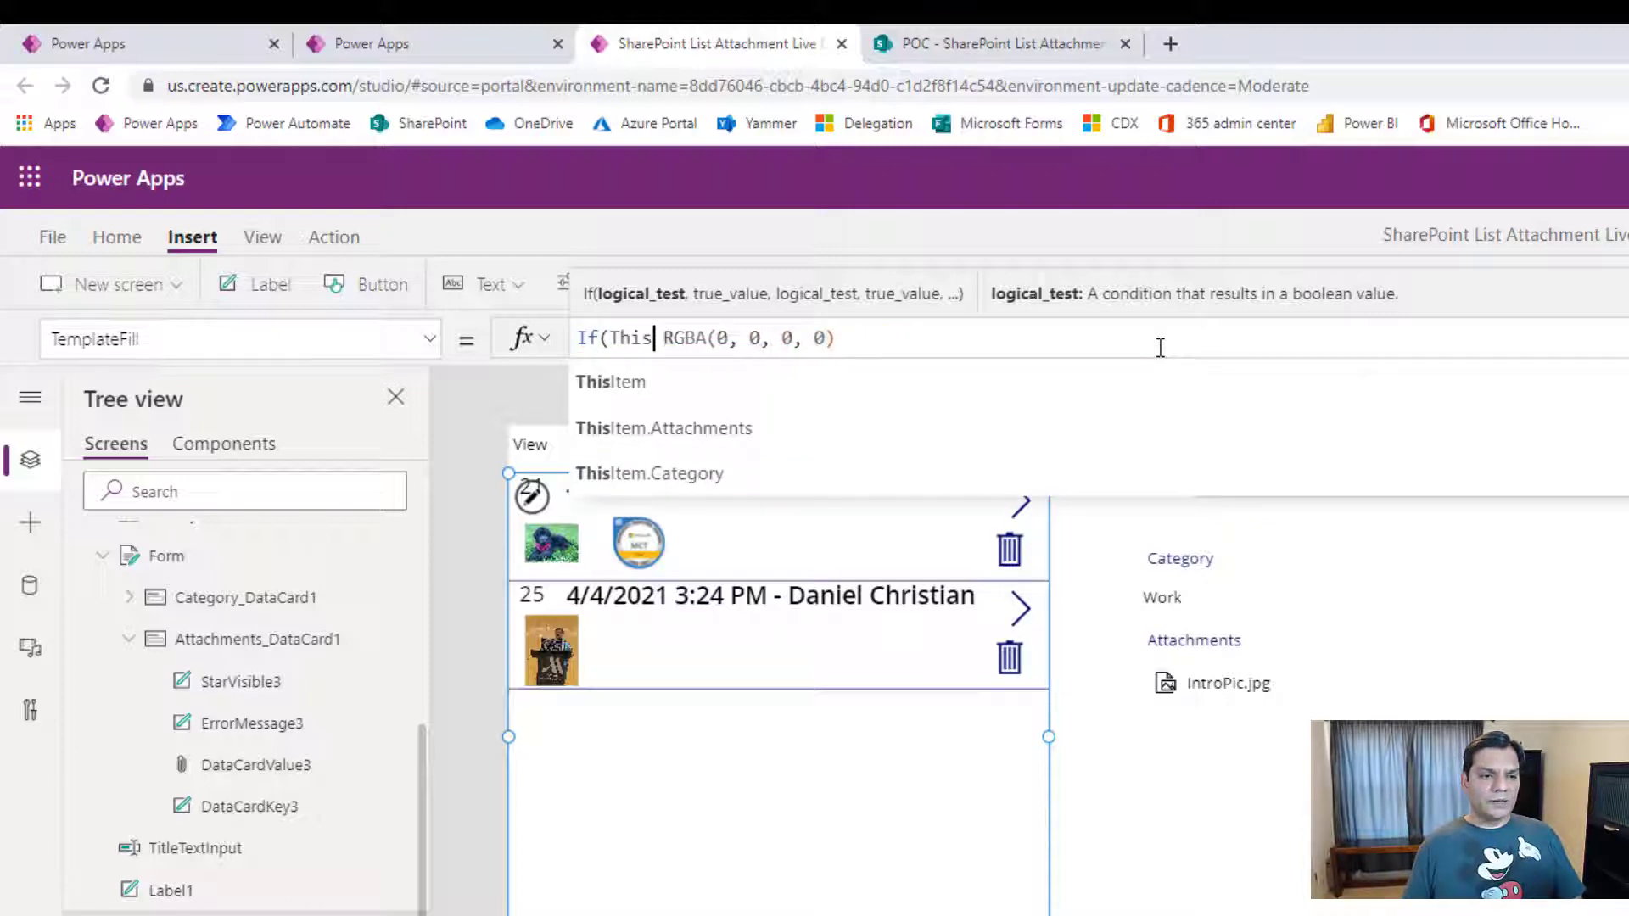
text(,)
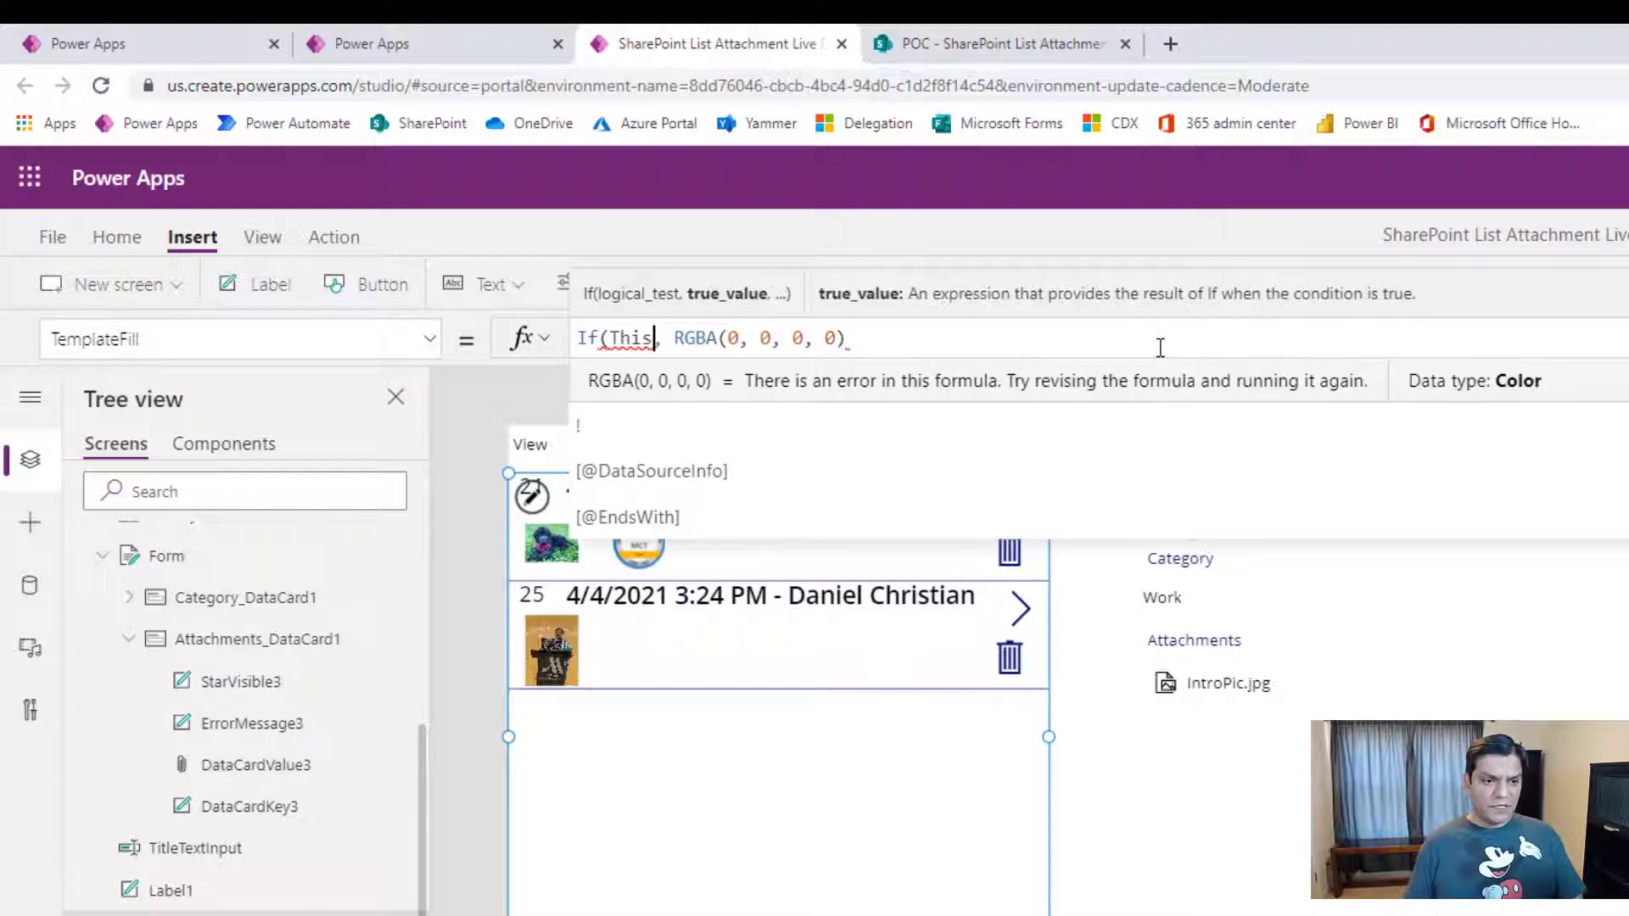
text(Item)
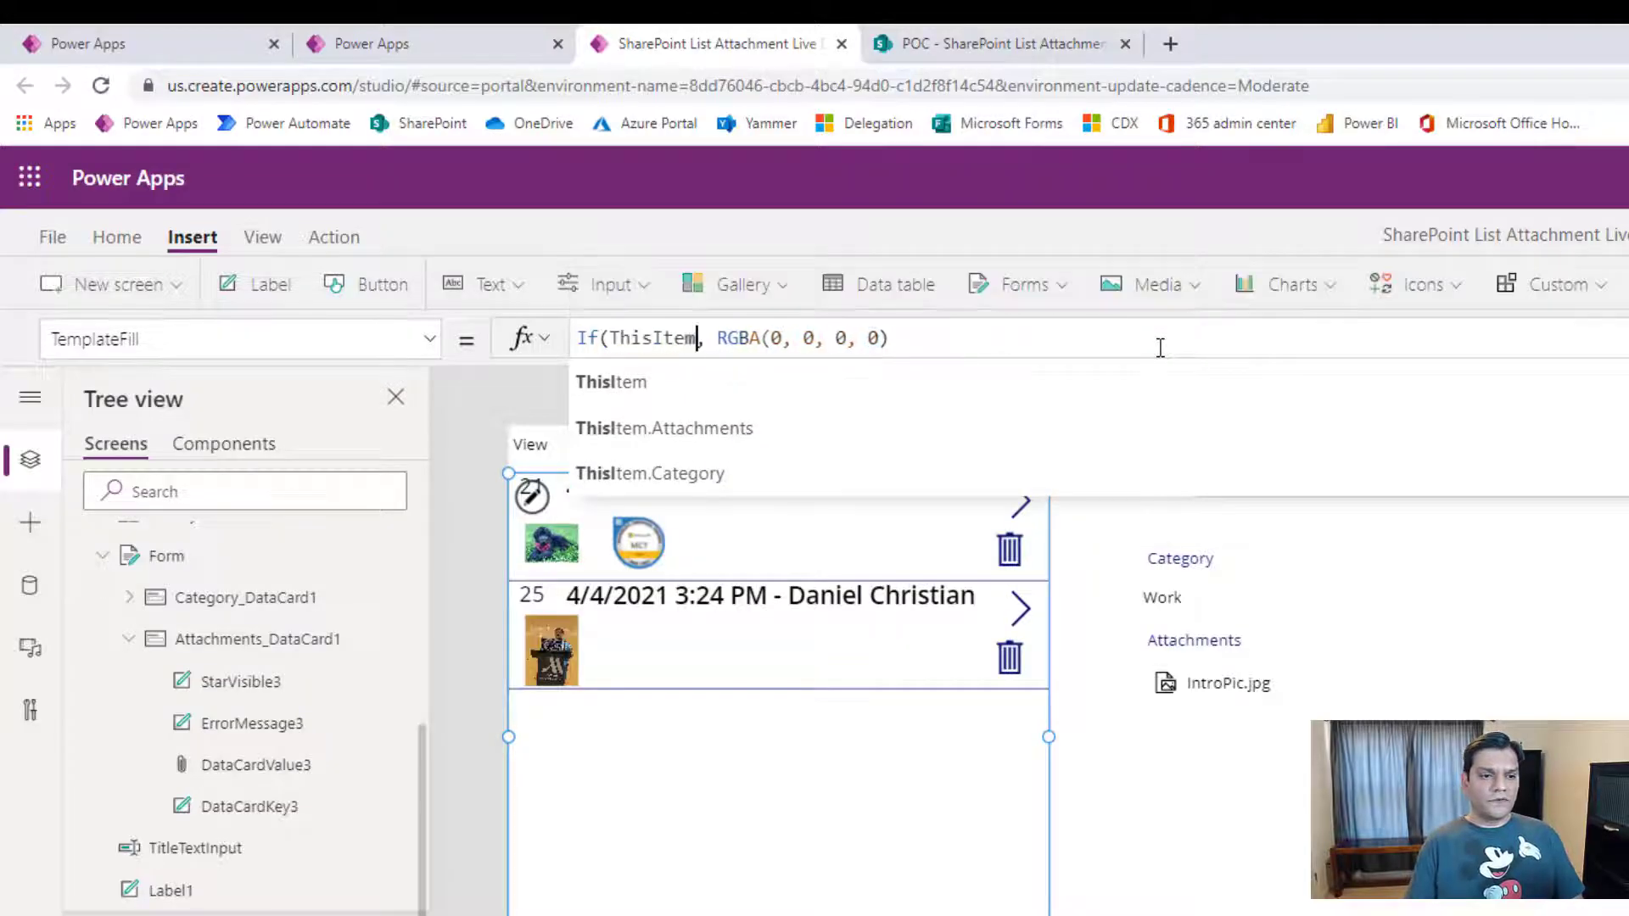
text(.is)
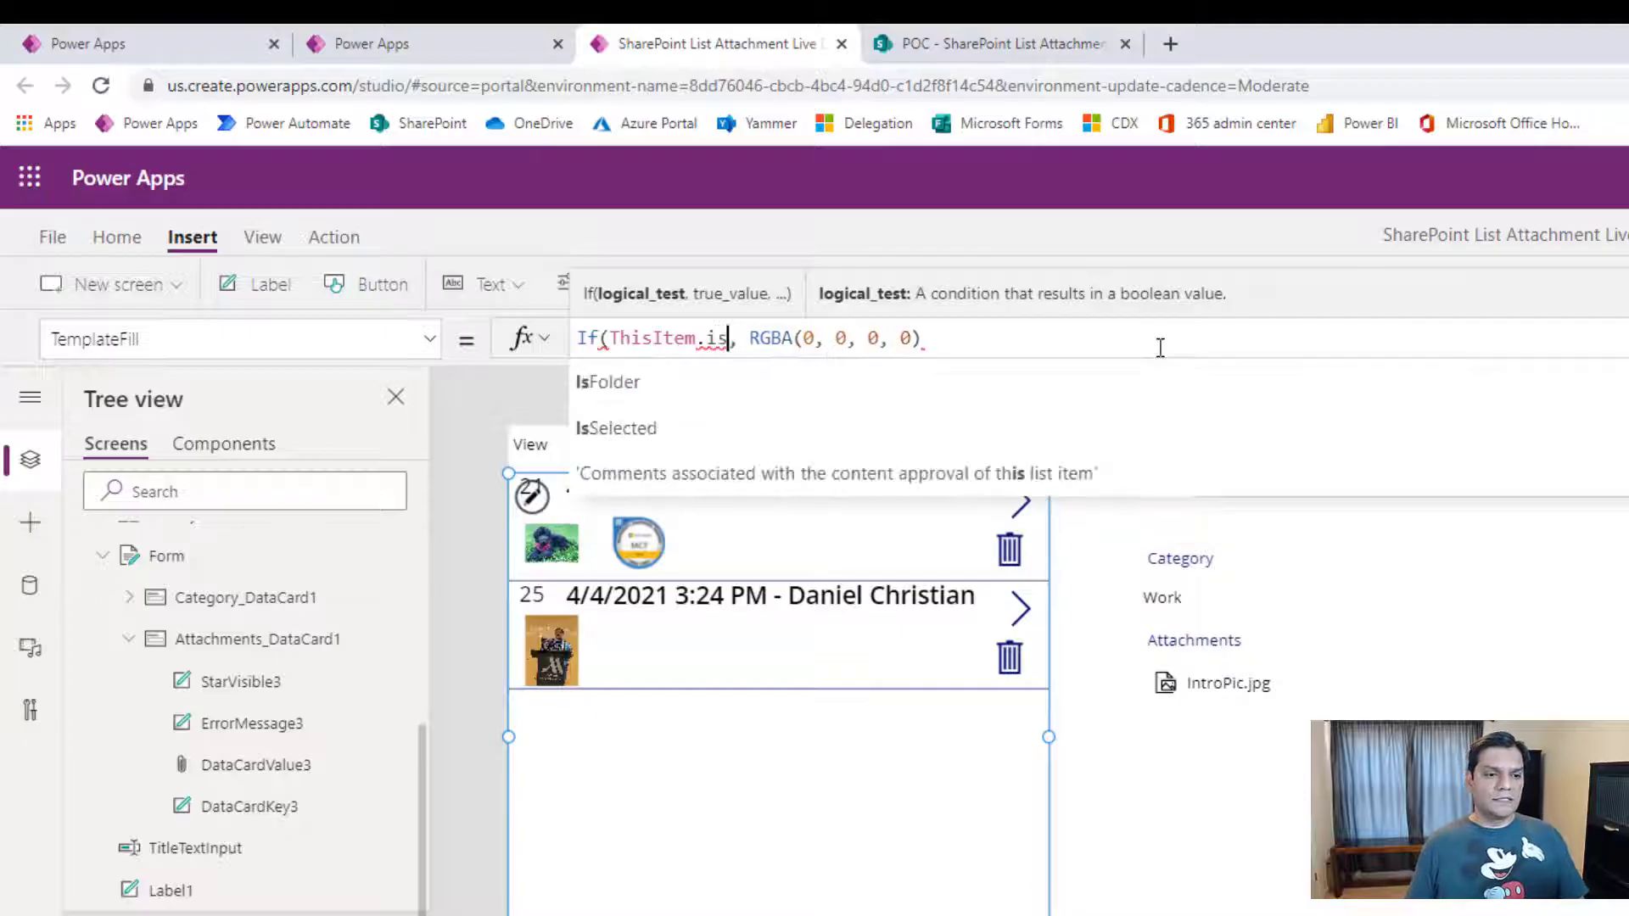
key(Down)
key(Down)
key(Return)
key(Right)
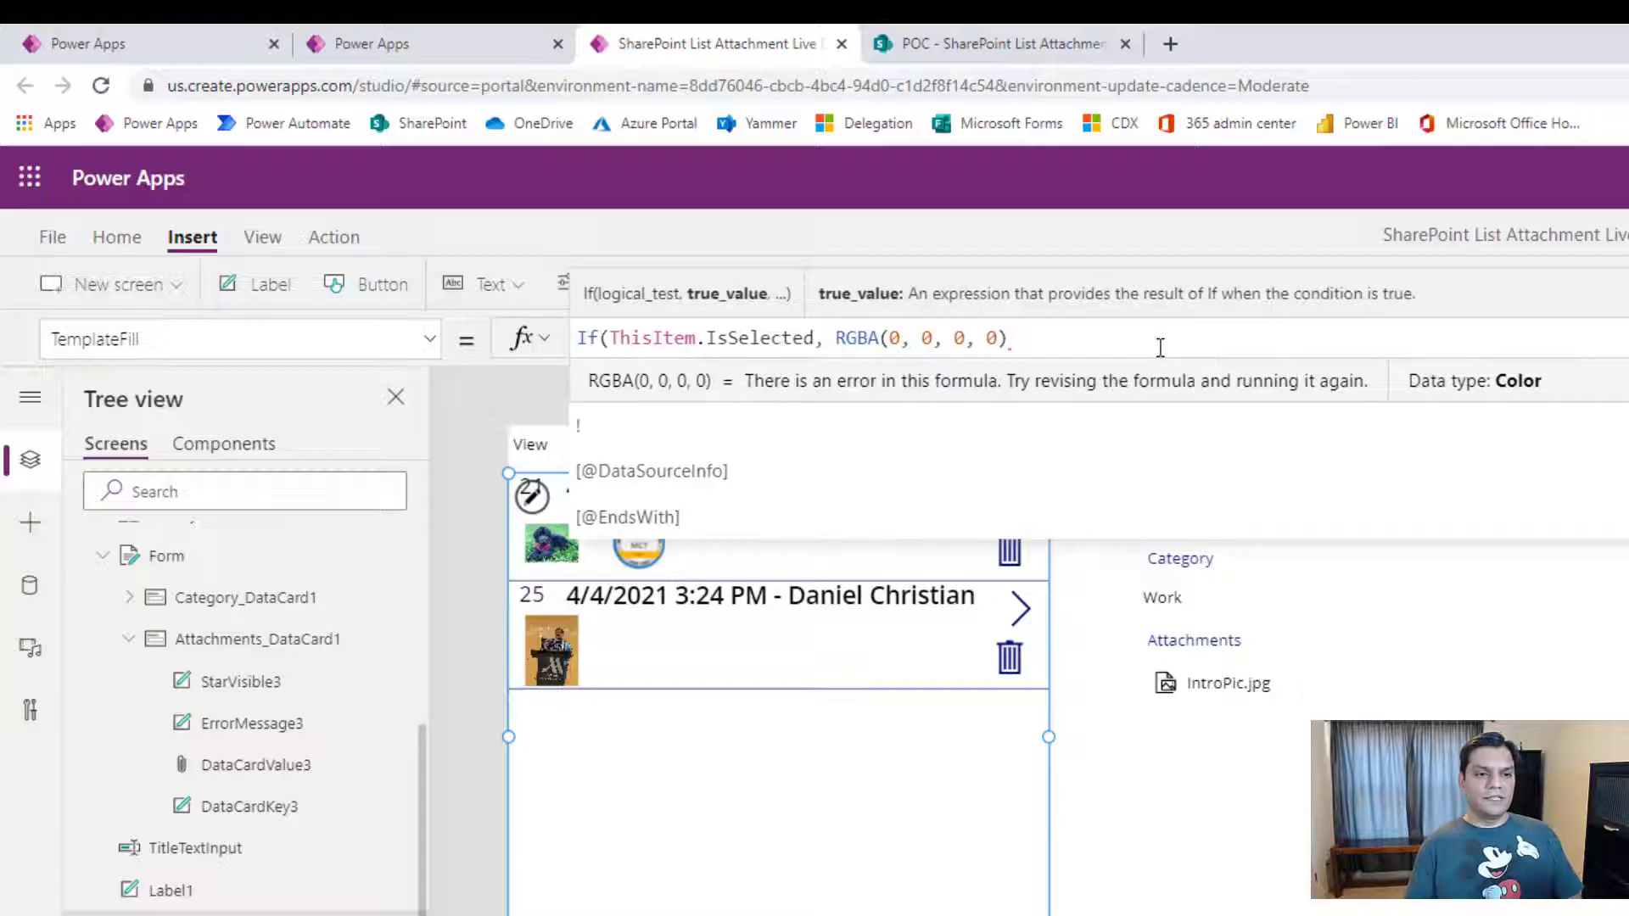
Complete the TemplateFill formula to return LightBlue when the condition is true and RGBA(0, 0, 0, 0) otherwise.
text(light)
key(Return)
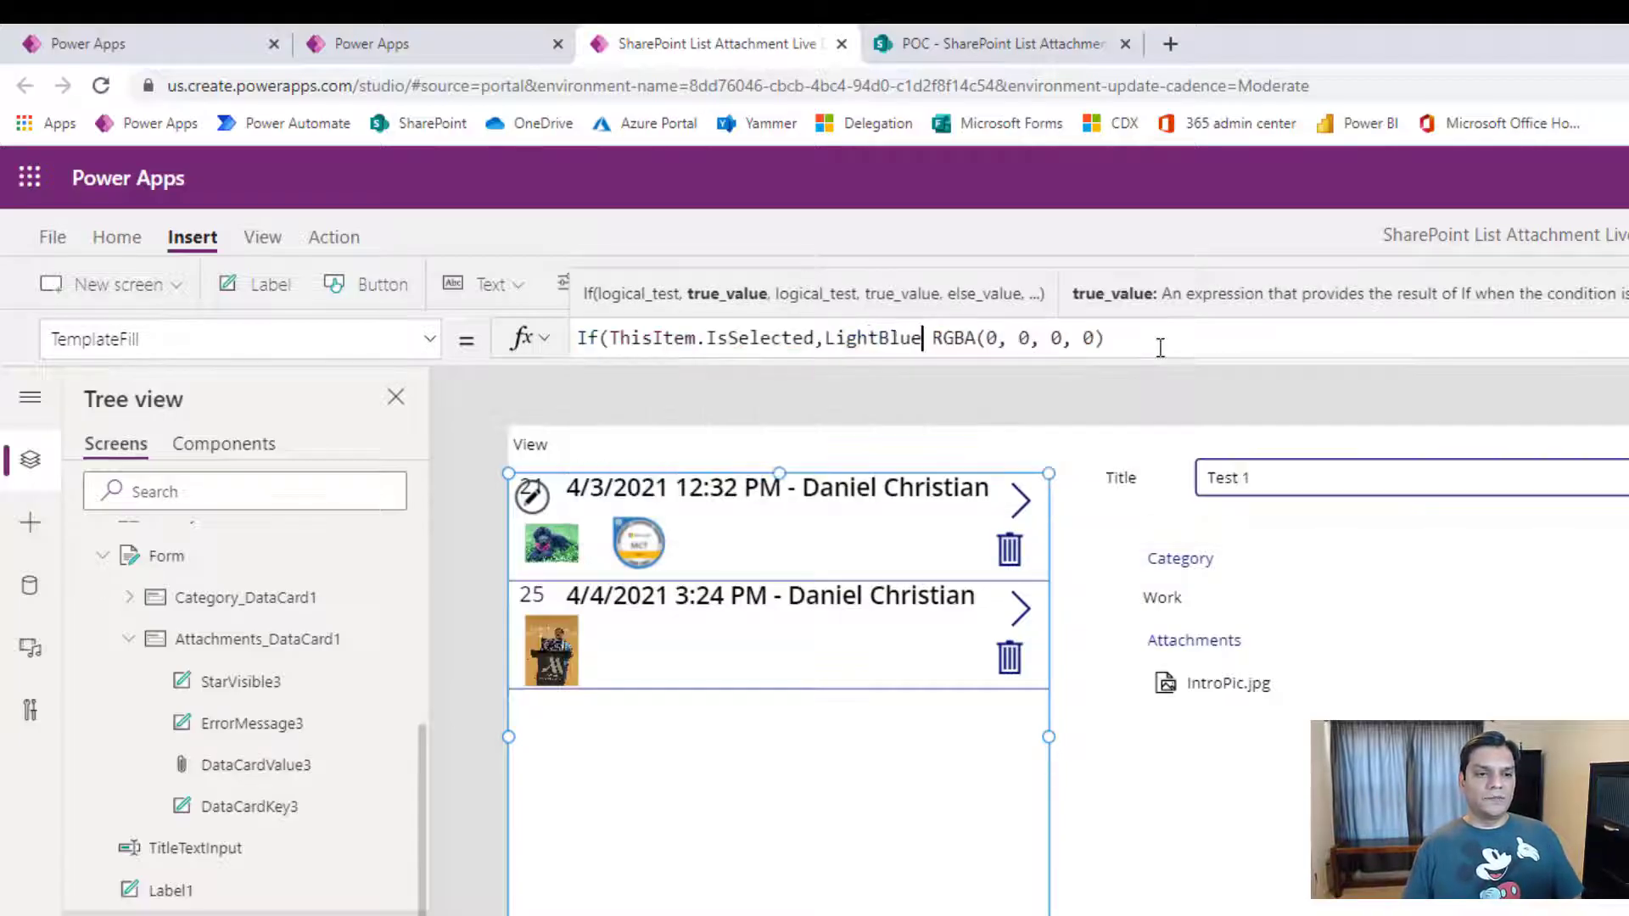
click(1160, 347)
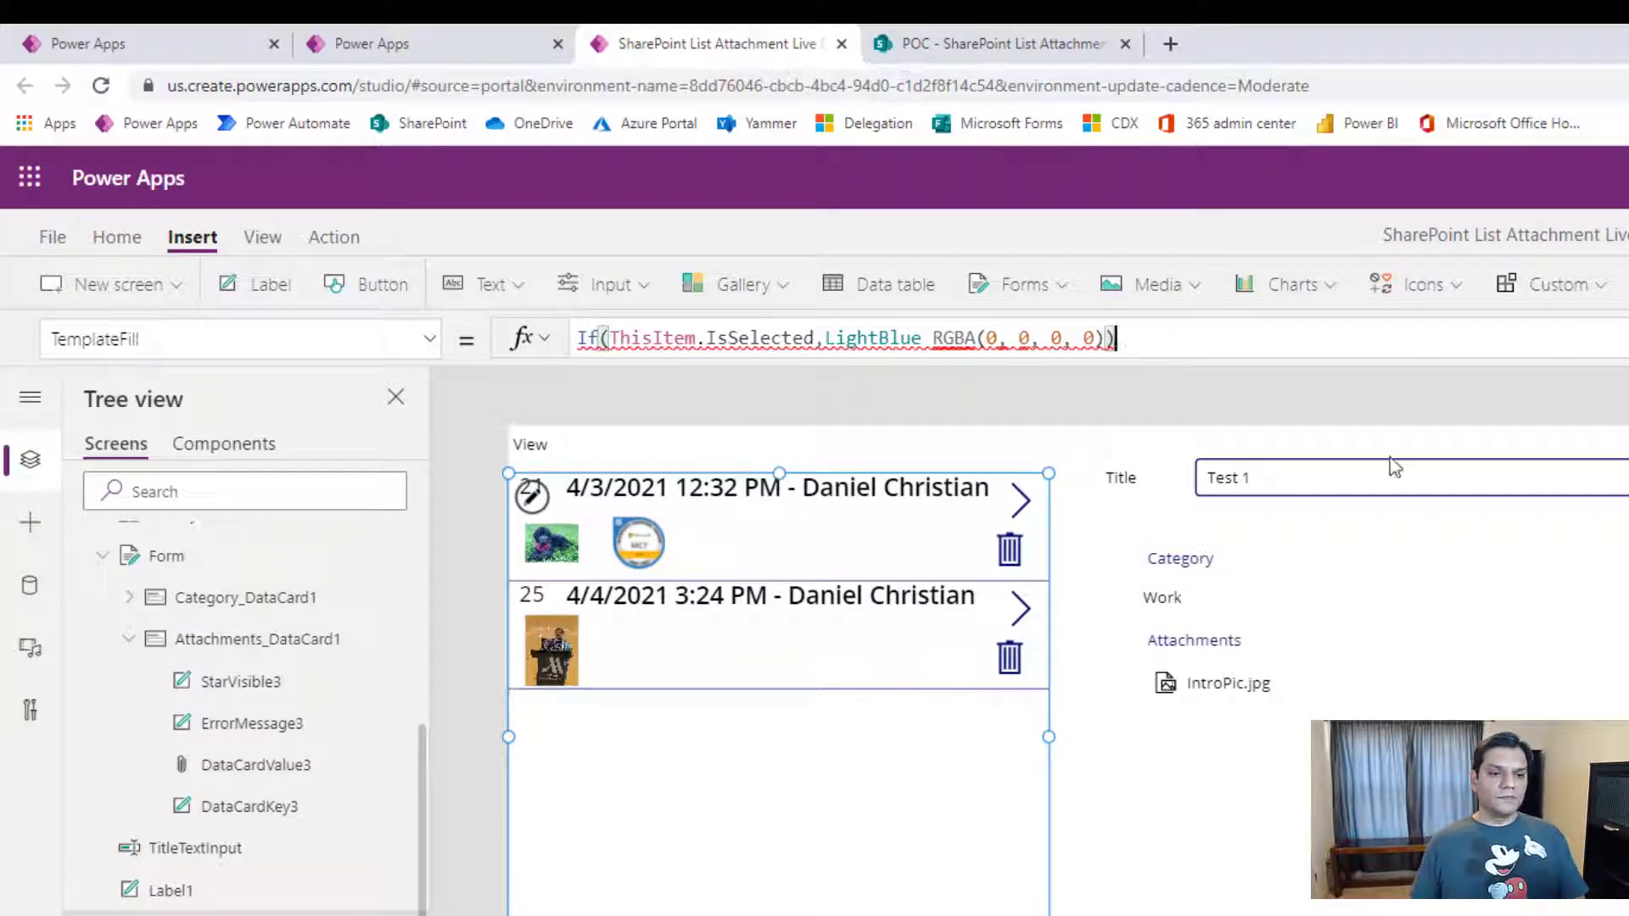
click(935, 343)
key(BackSpace)
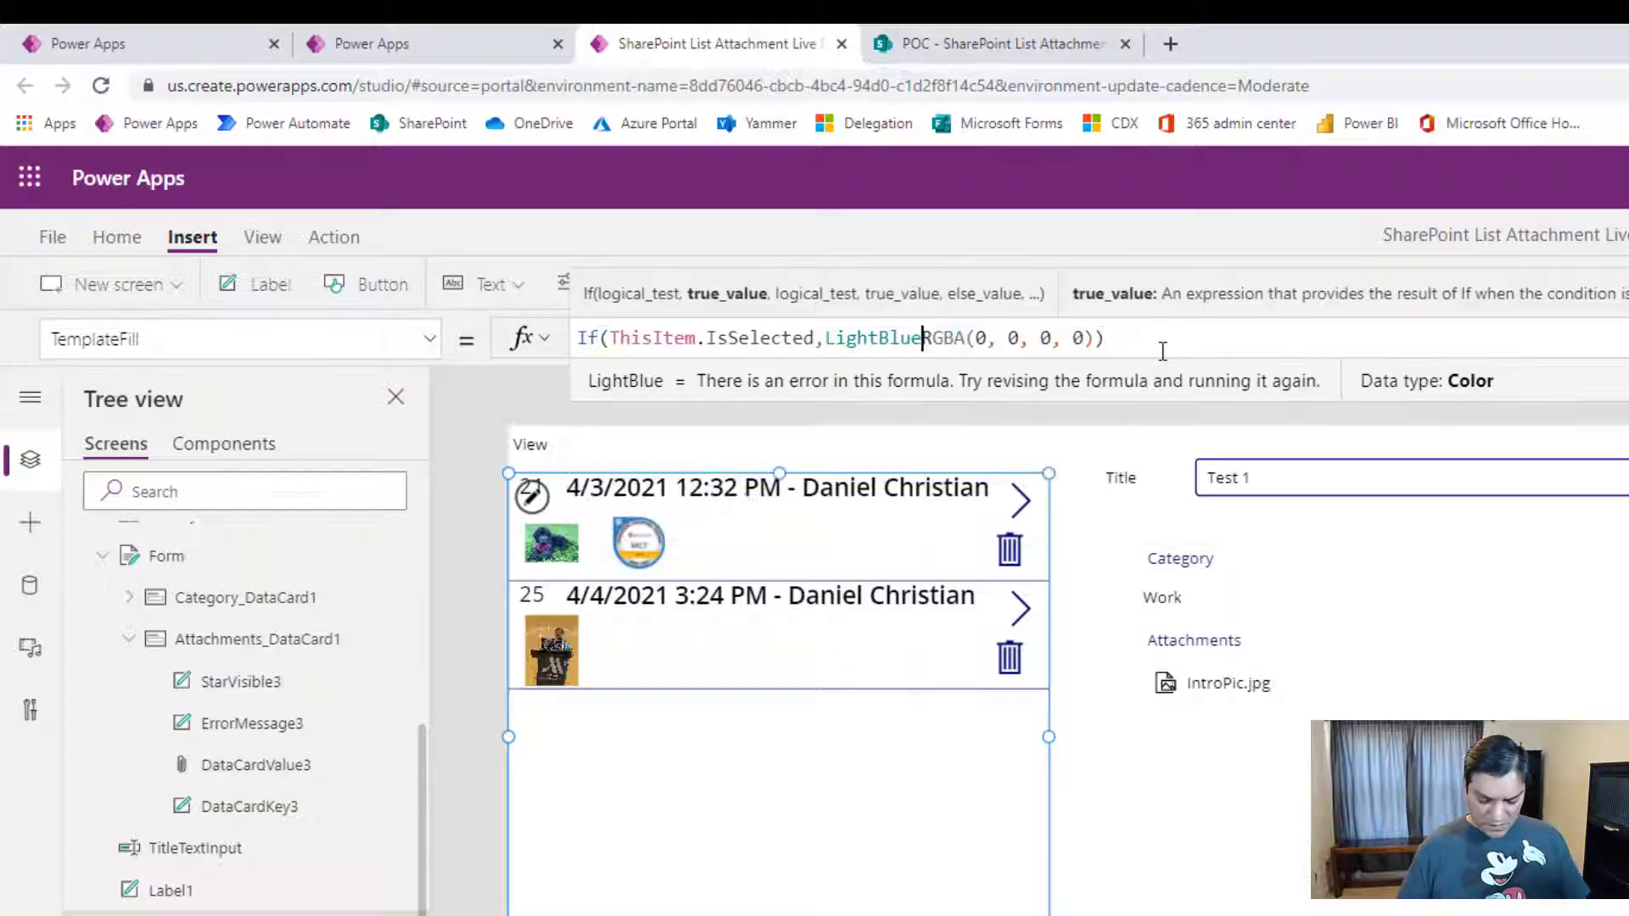
text(,)
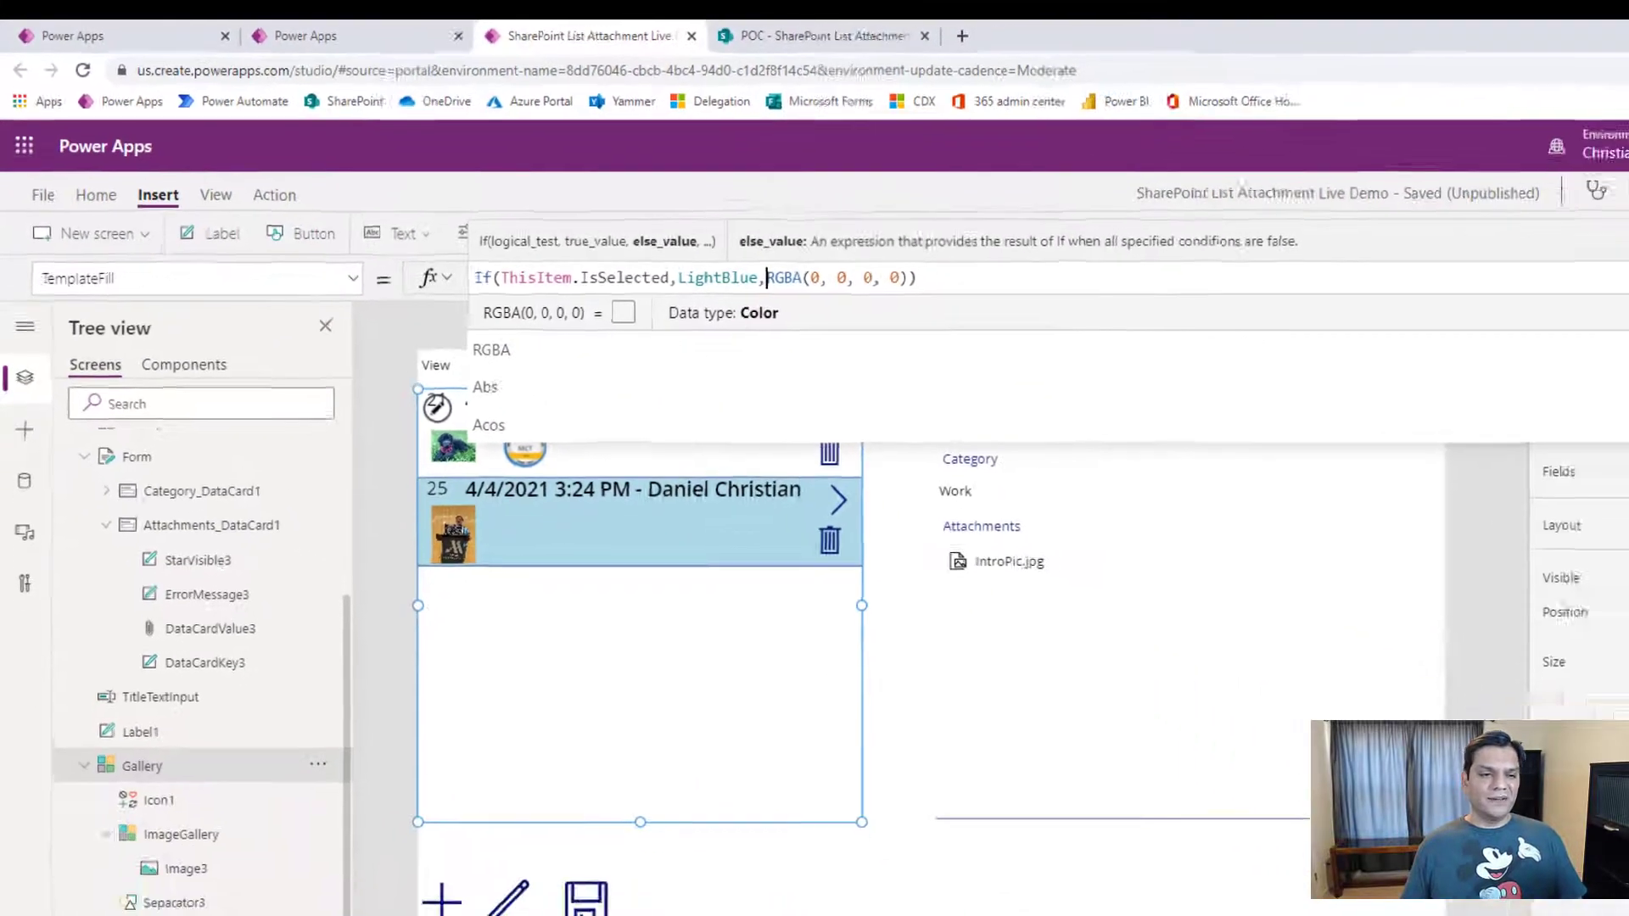
Preview the app, select records 21 and 25, start a new record, choose record 21's arrow, and close the preview.
key(F5)
click(617, 309)
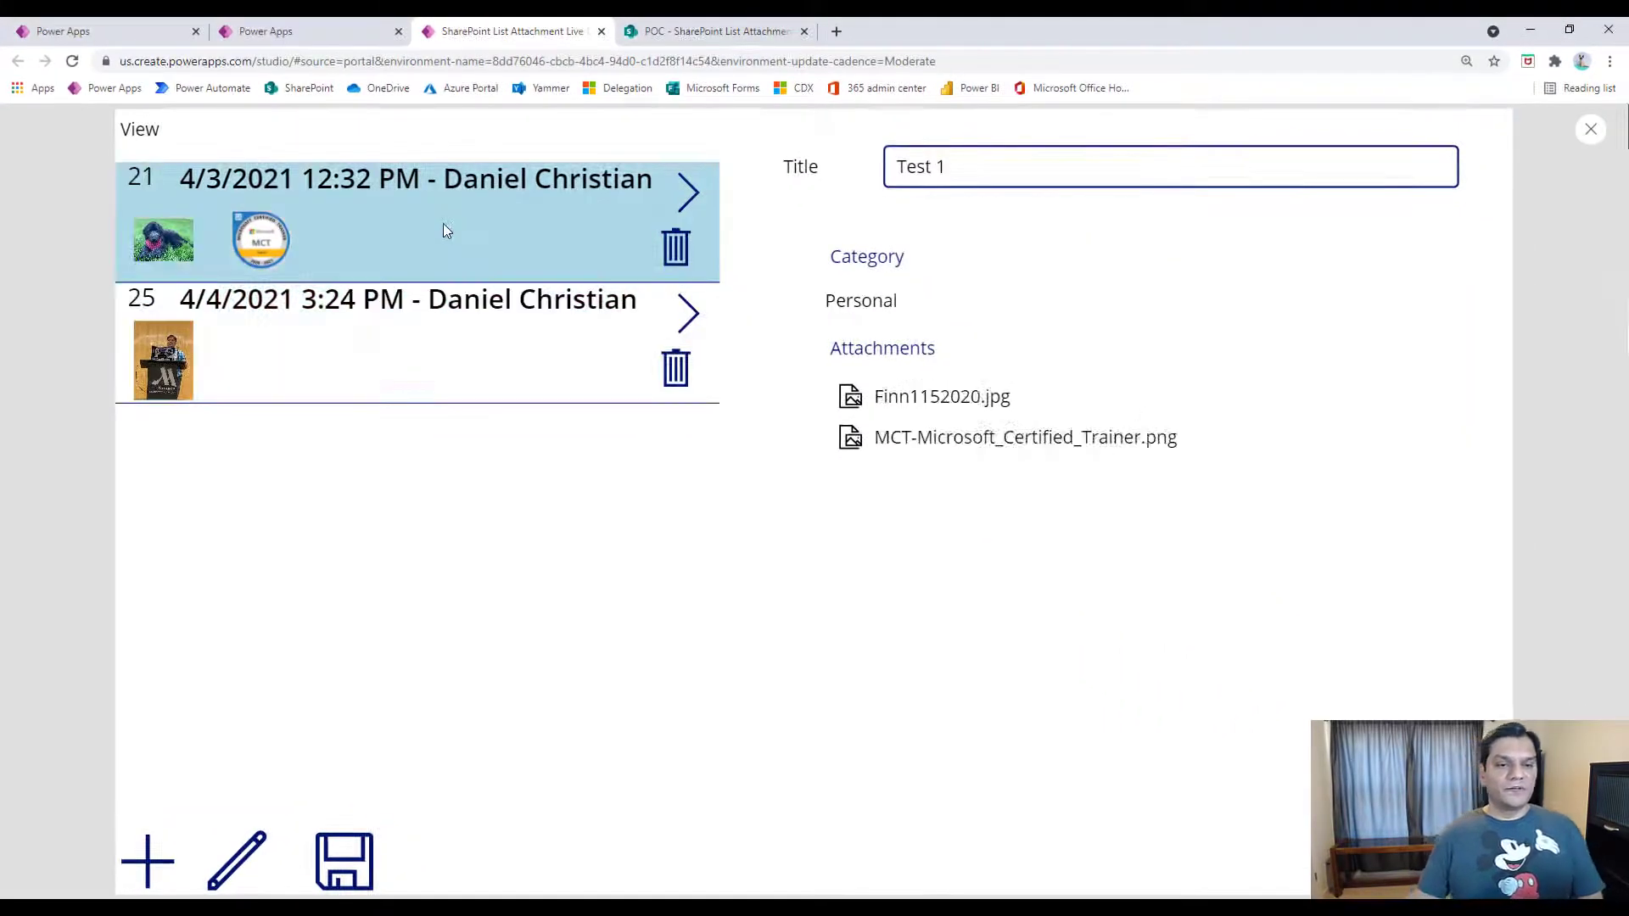
click(354, 360)
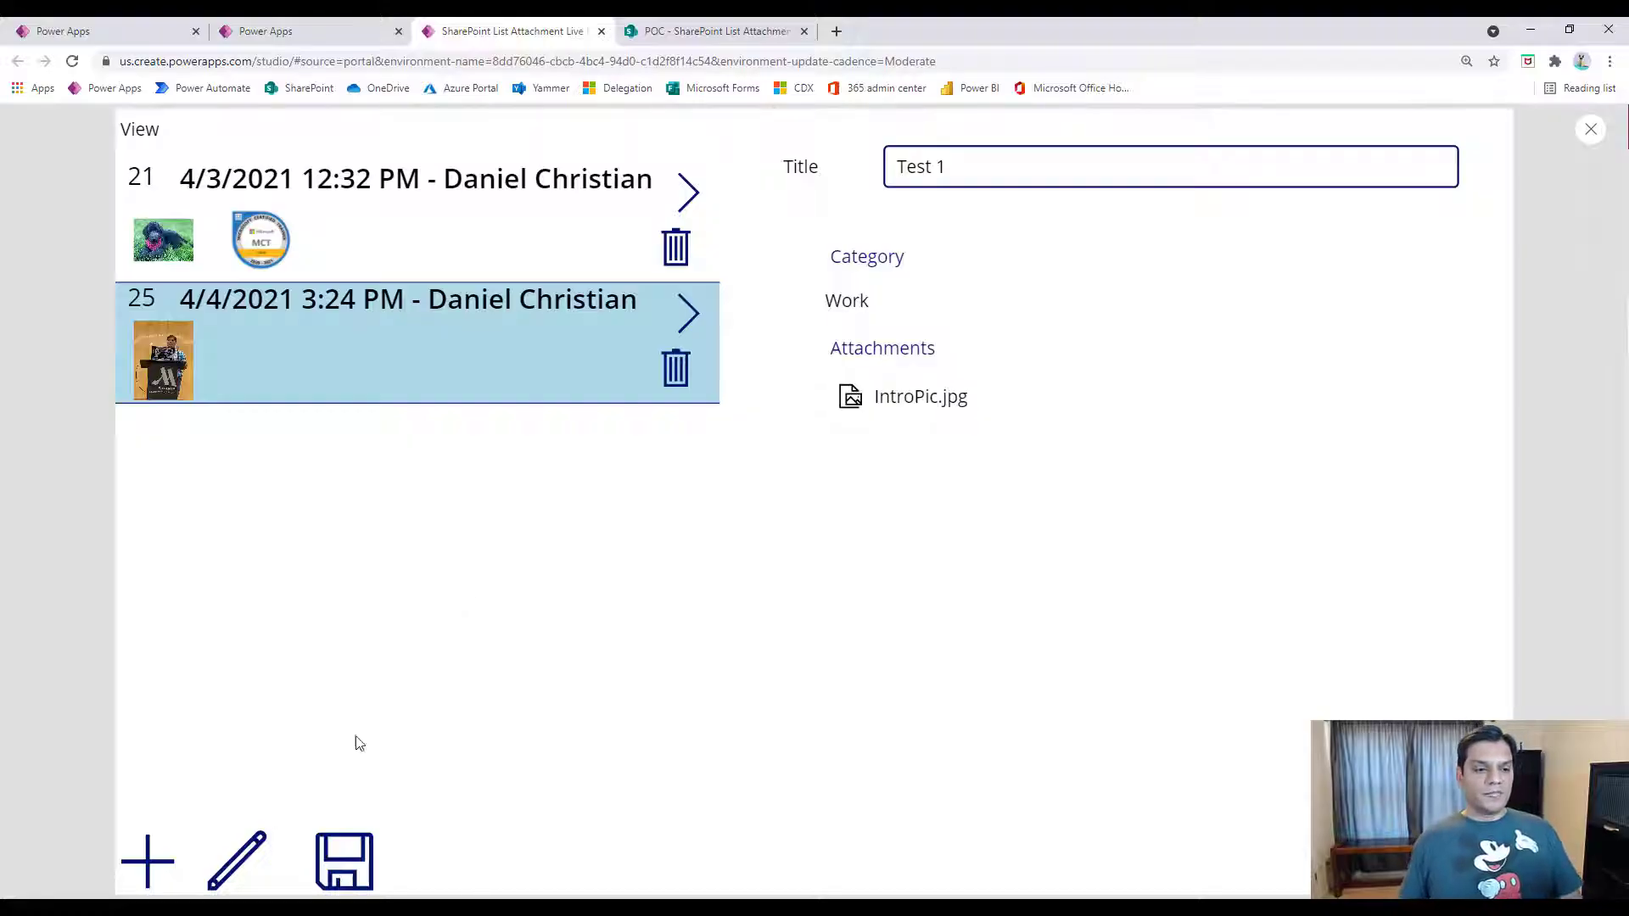
click(149, 866)
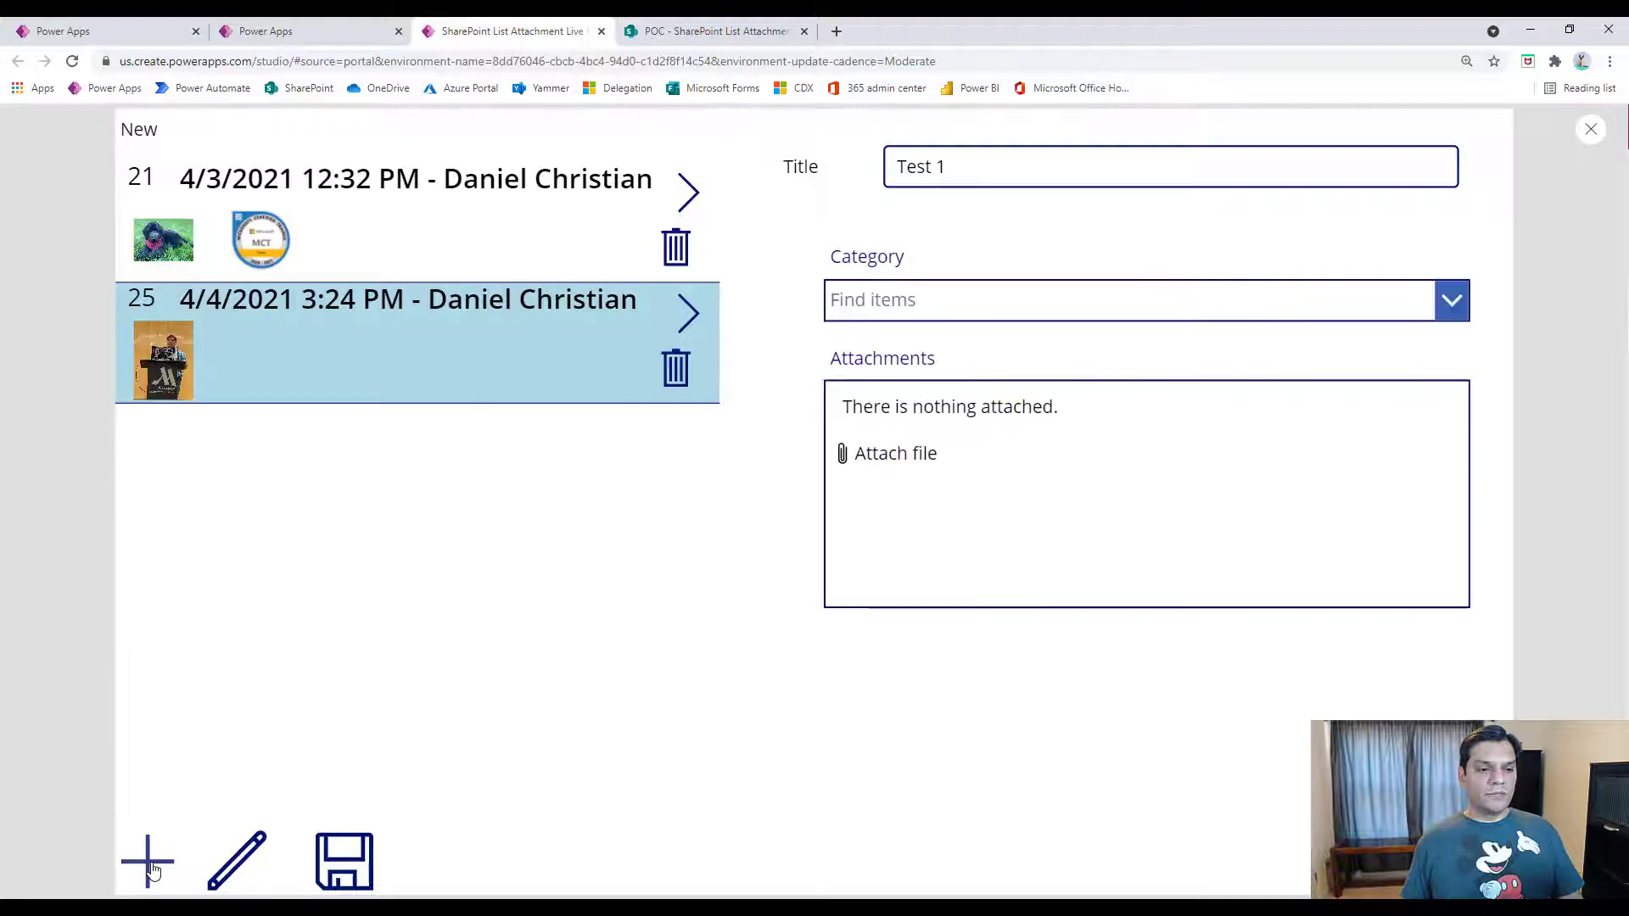
click(692, 201)
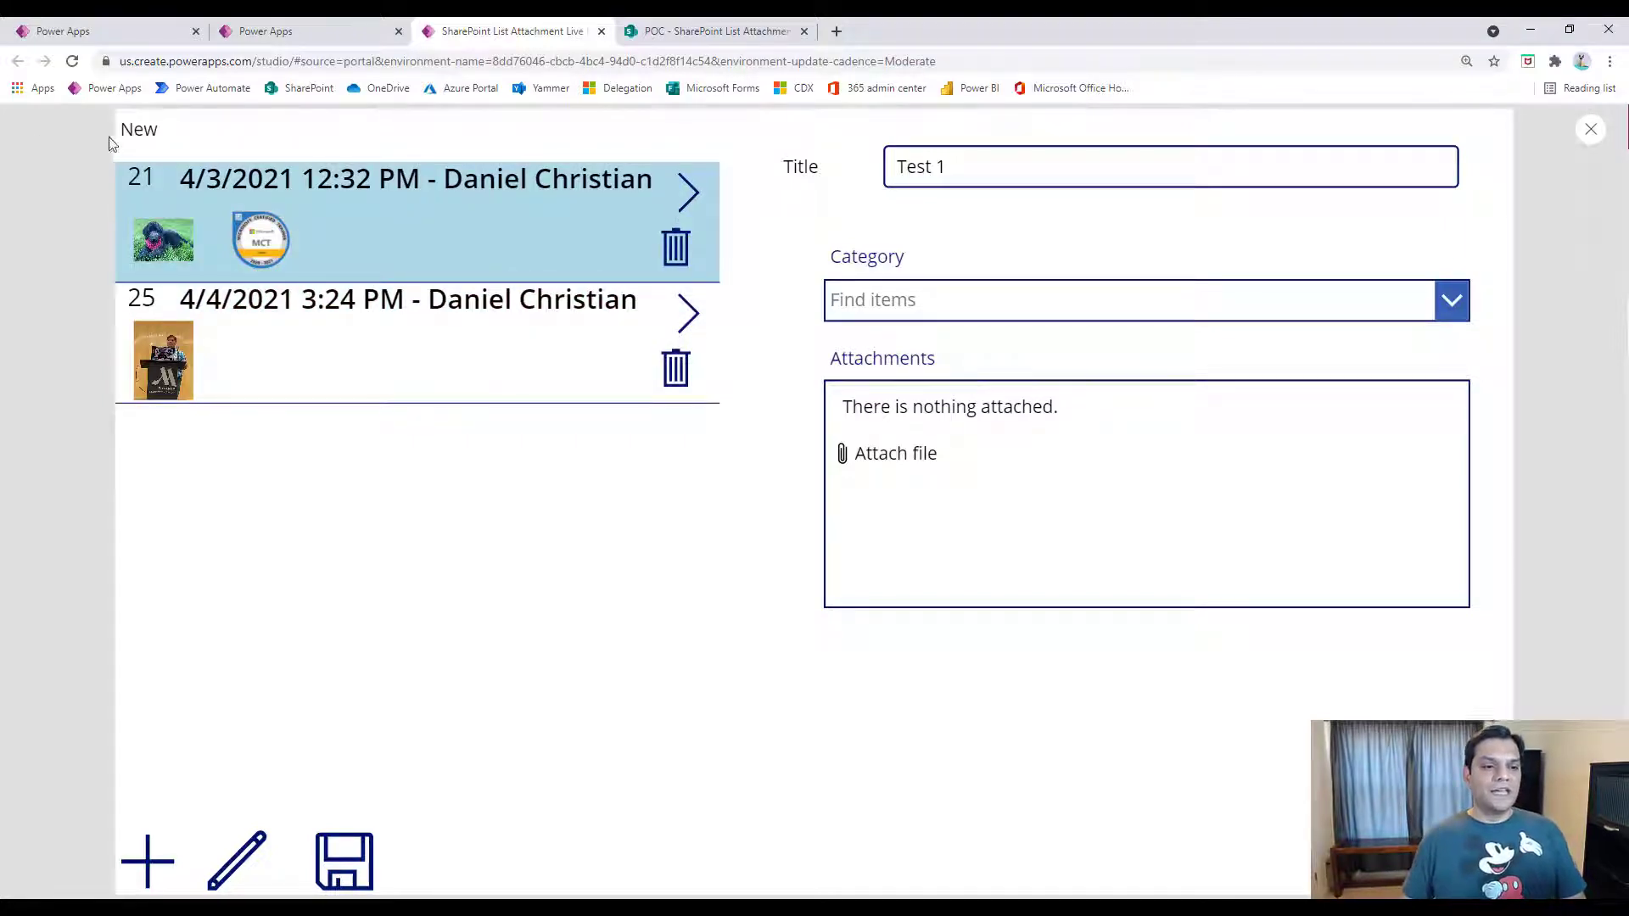
click(1591, 129)
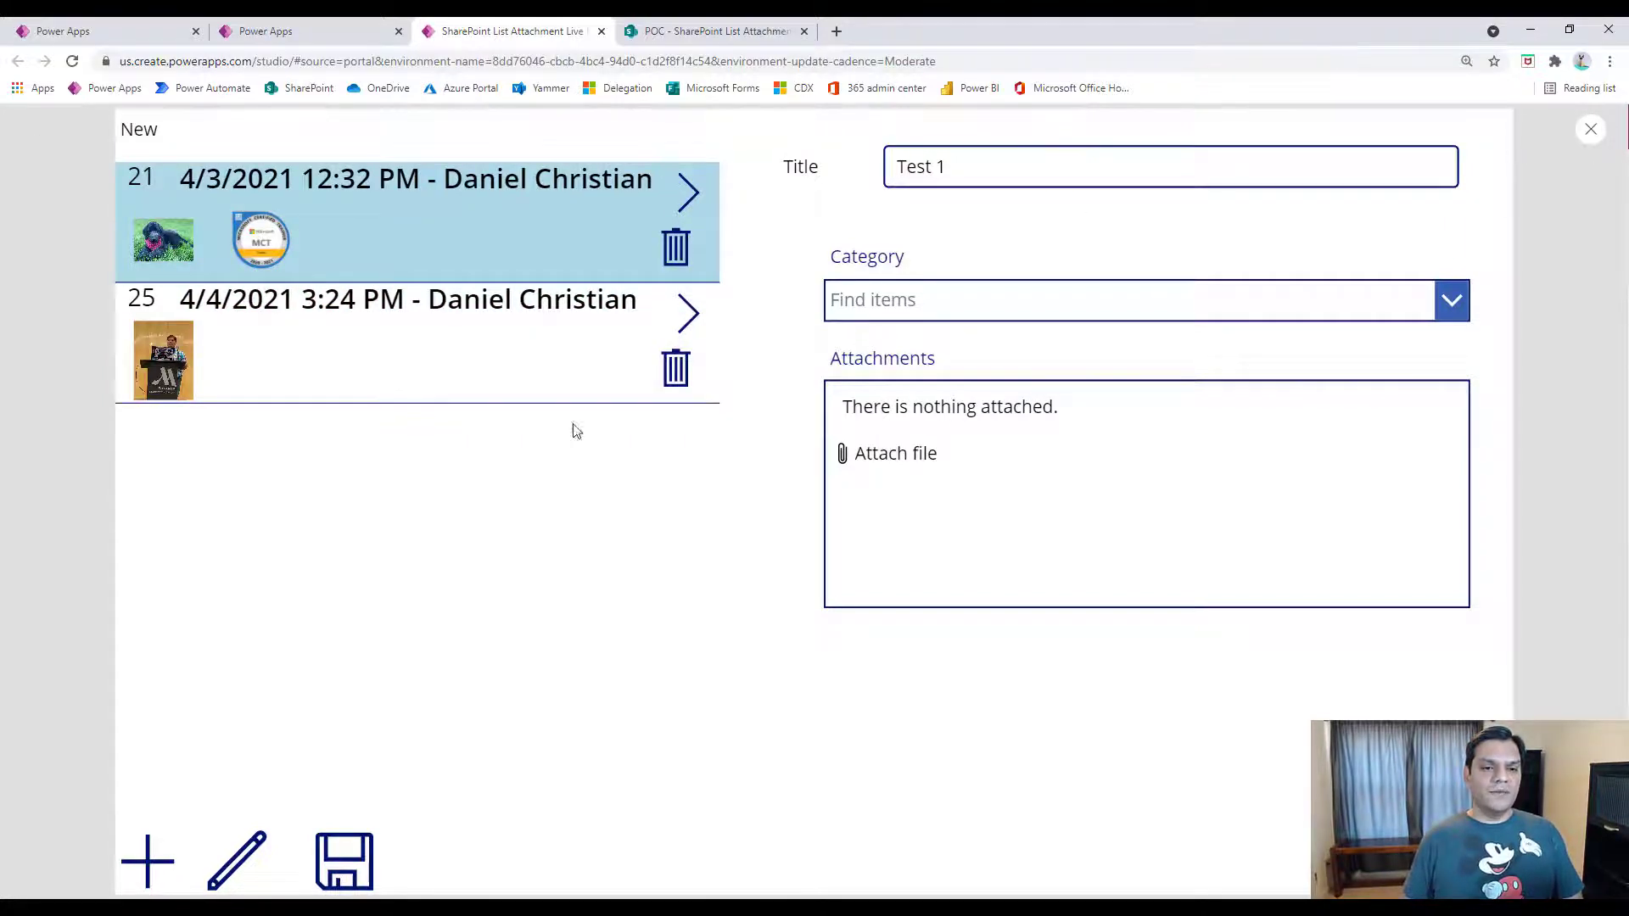
Locate the trash icon and ImageGallery within the main gallery's control hierarchy and collapse ImageGallery.
click(967, 568)
click(693, 393)
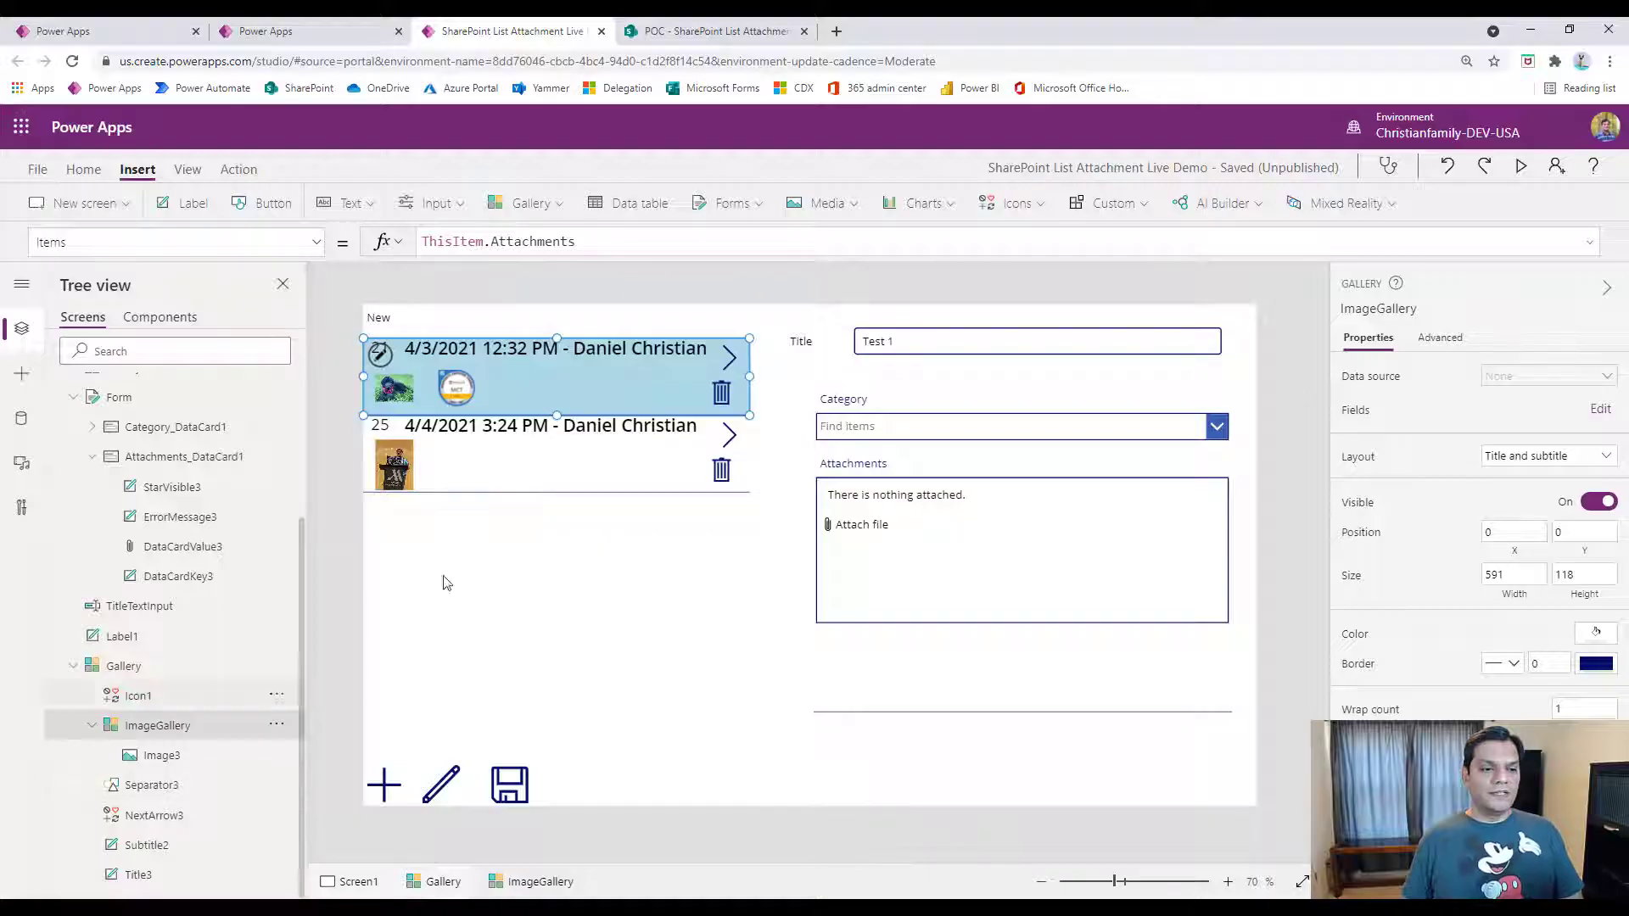
click(132, 709)
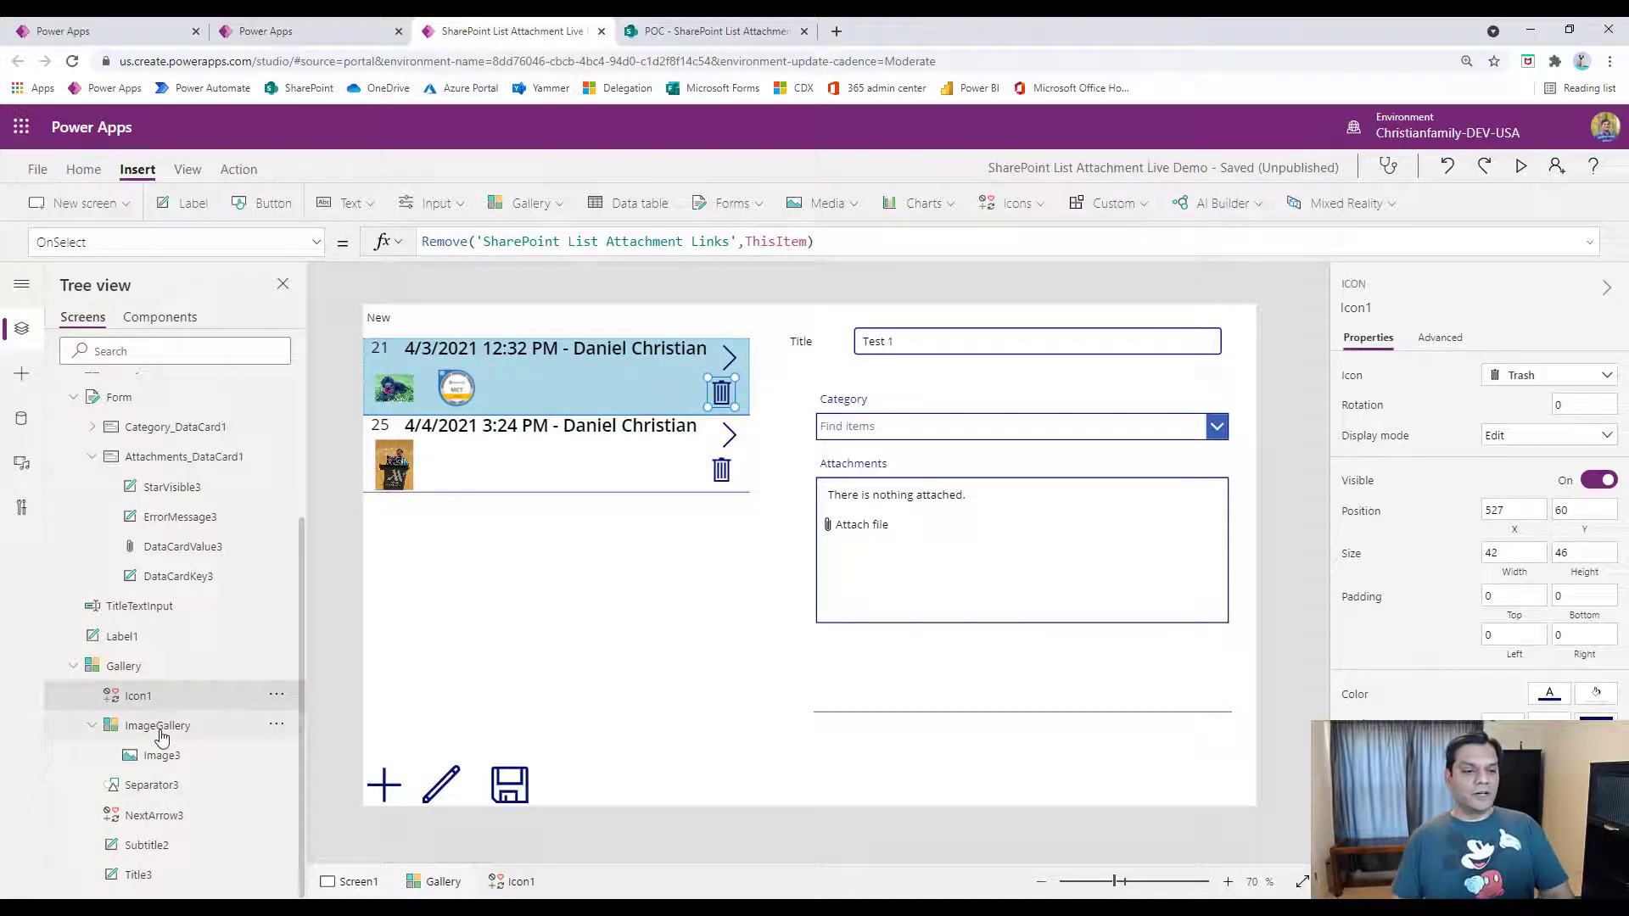
click(85, 727)
click(92, 728)
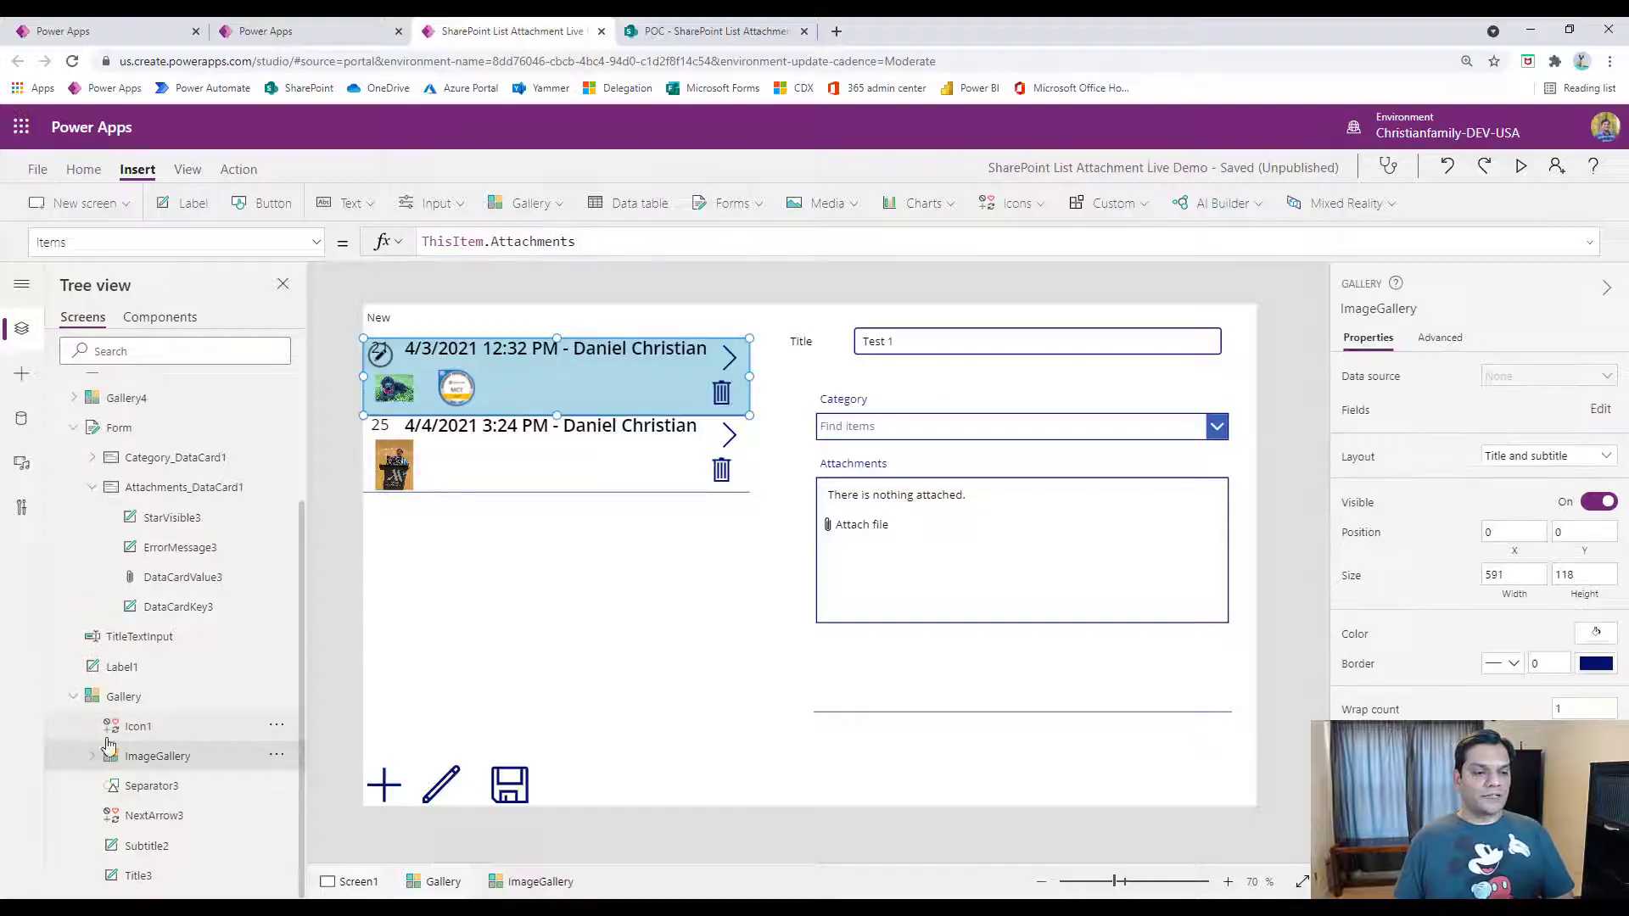
Bring NextArrow3 to the front of the main gallery's controls, and select the trash icon Icon1.
click(158, 819)
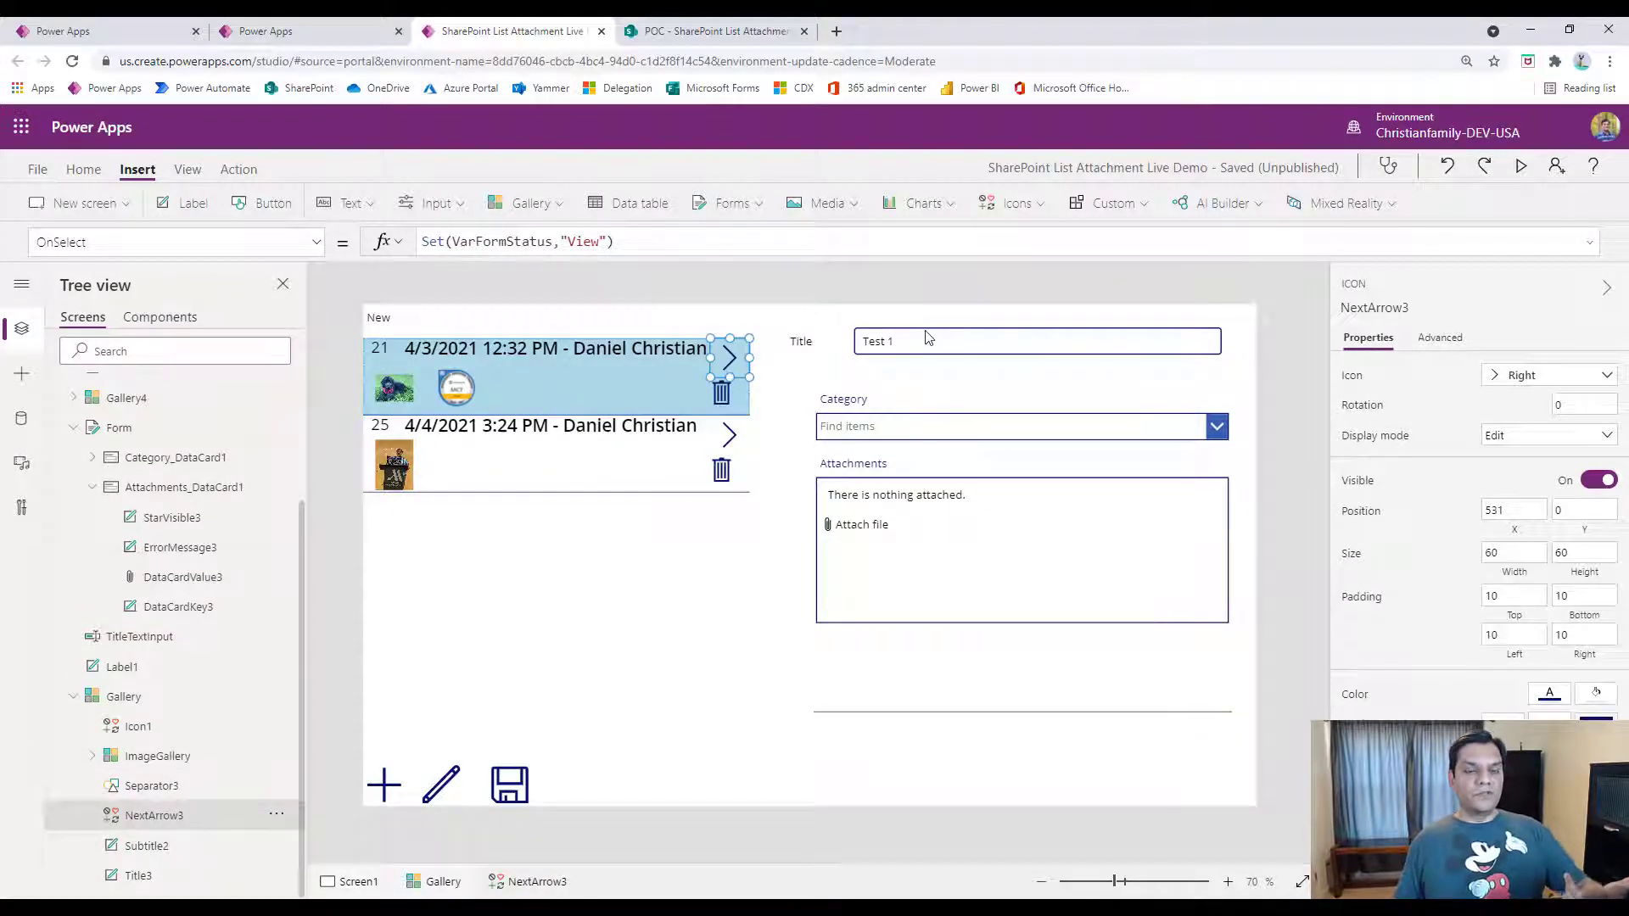
click(84, 169)
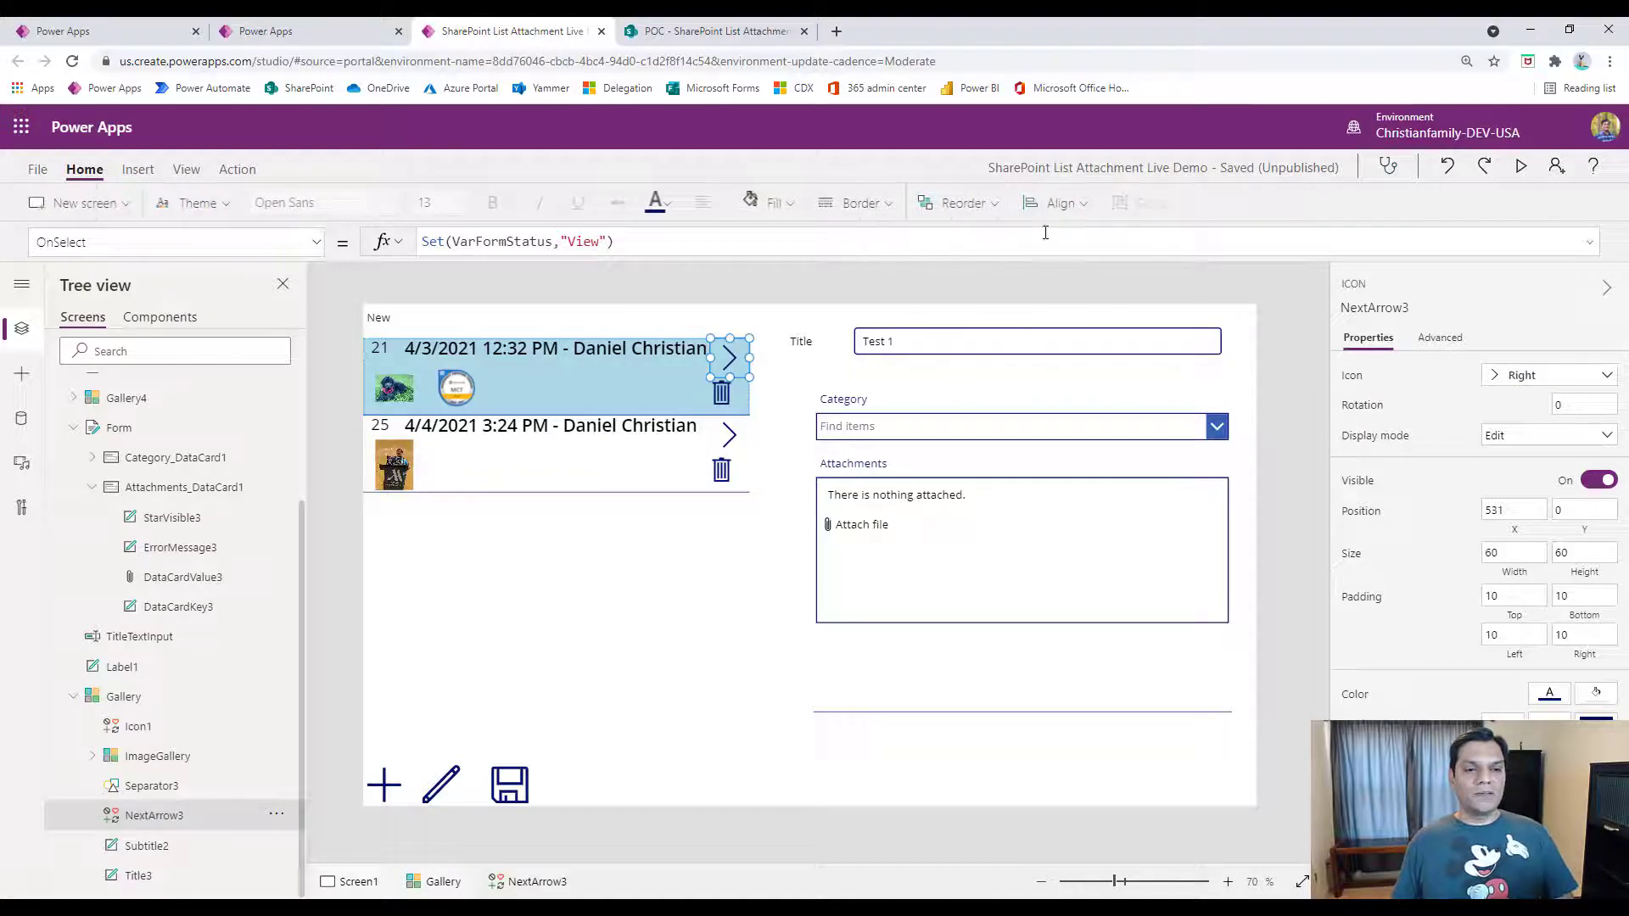
click(961, 206)
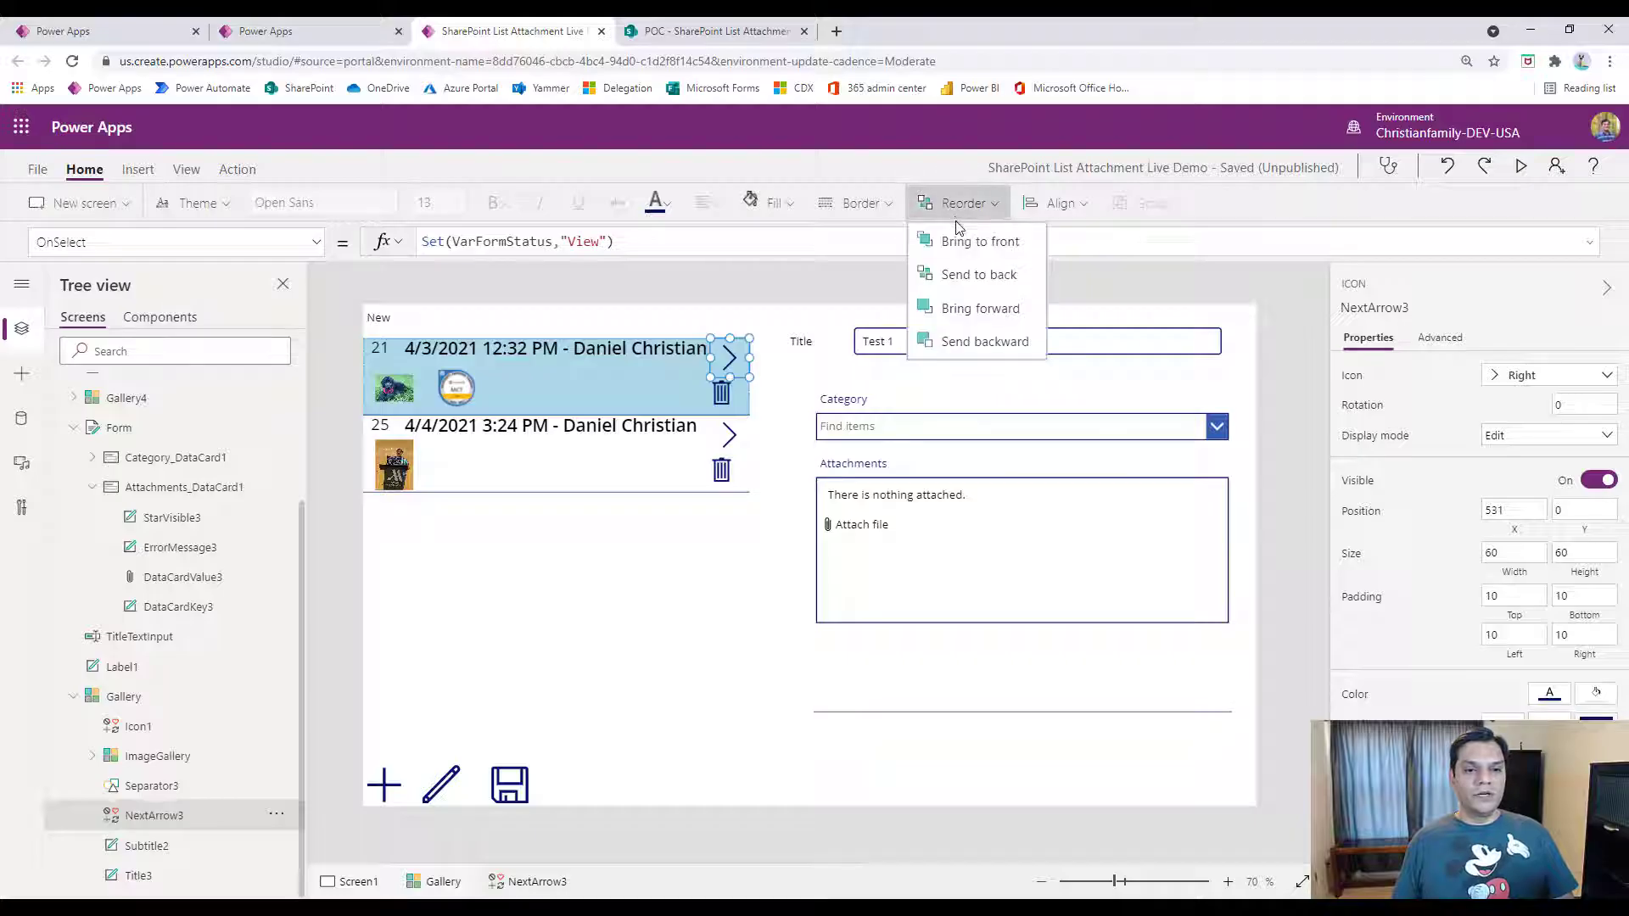
click(957, 241)
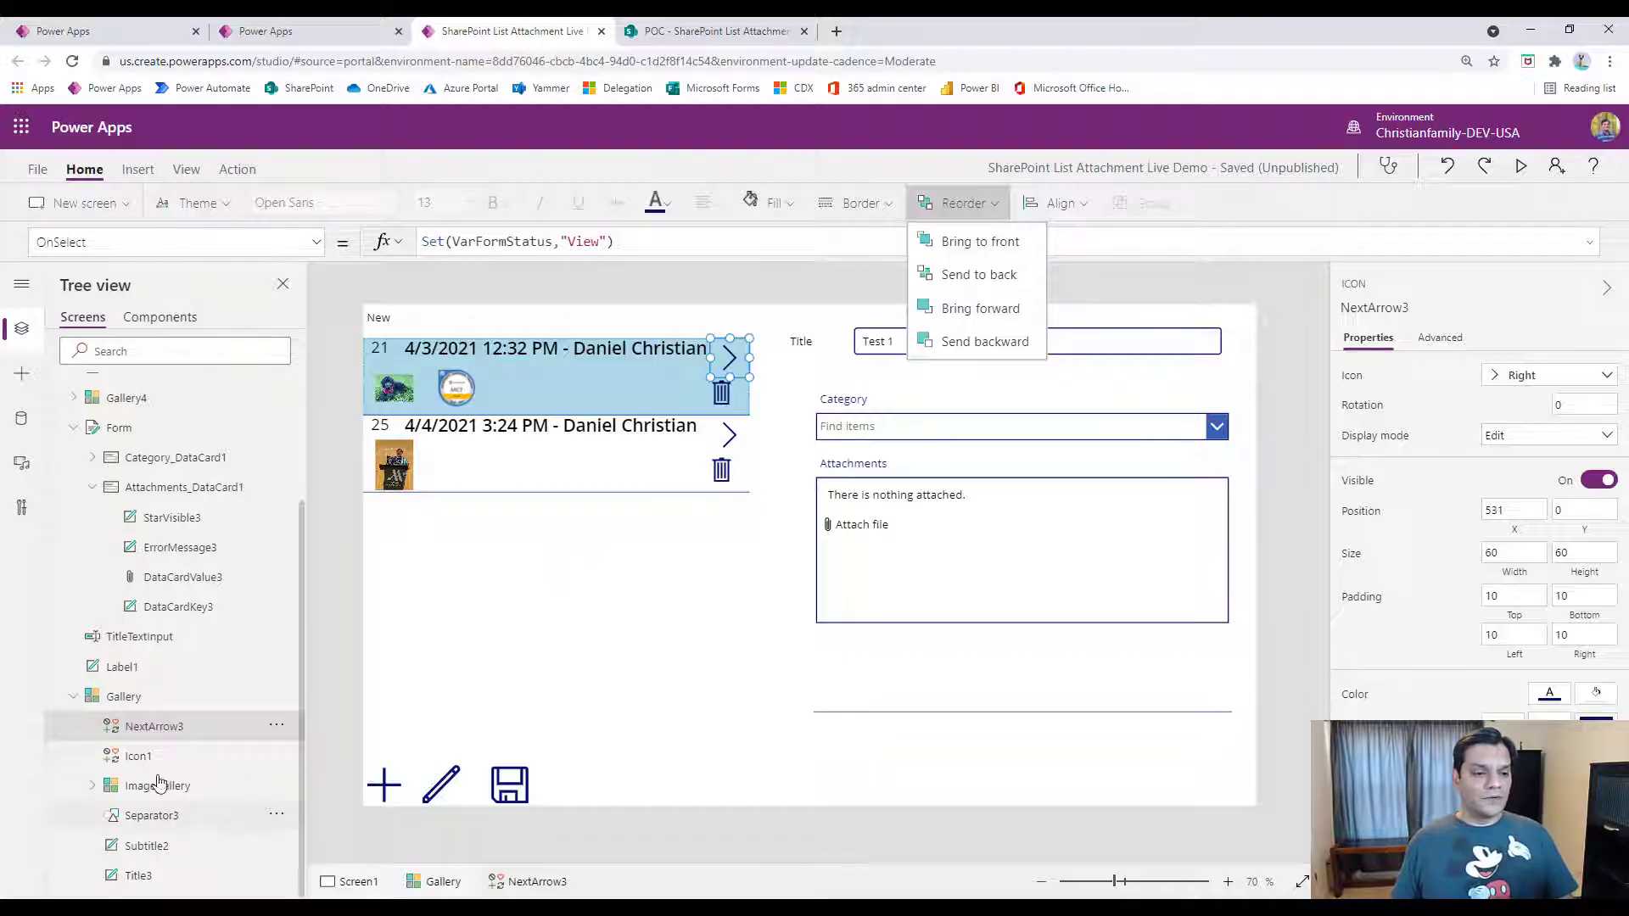
click(136, 756)
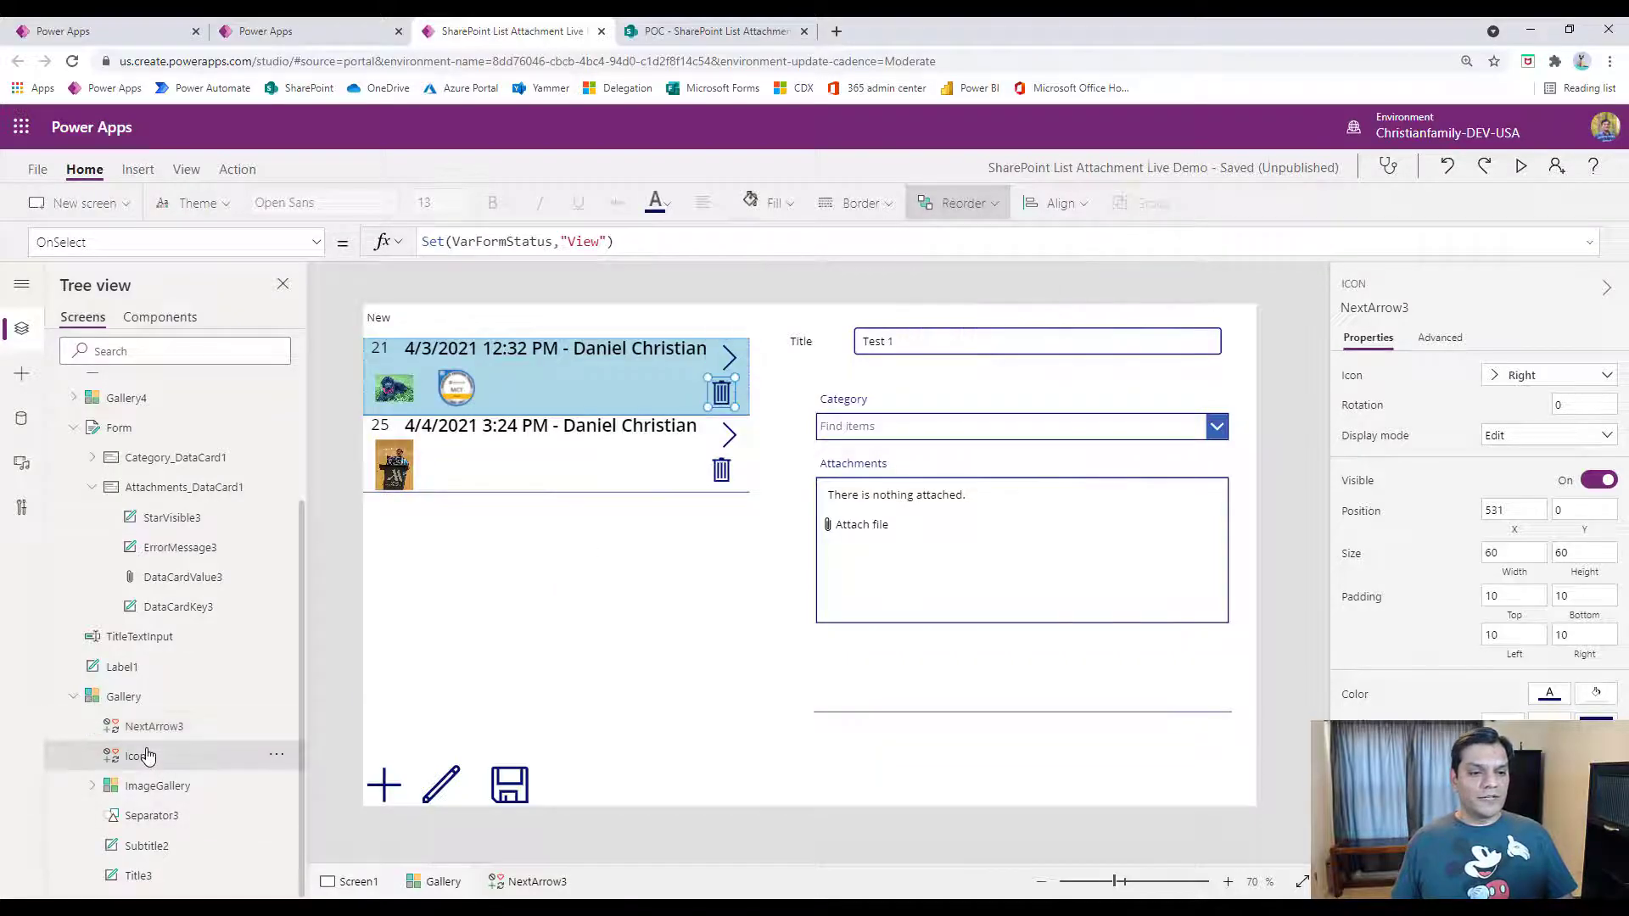
Bring the trash icon Icon1 to the front of the main gallery's controls, and select the NextArrow3 icon.
click(959, 203)
click(980, 243)
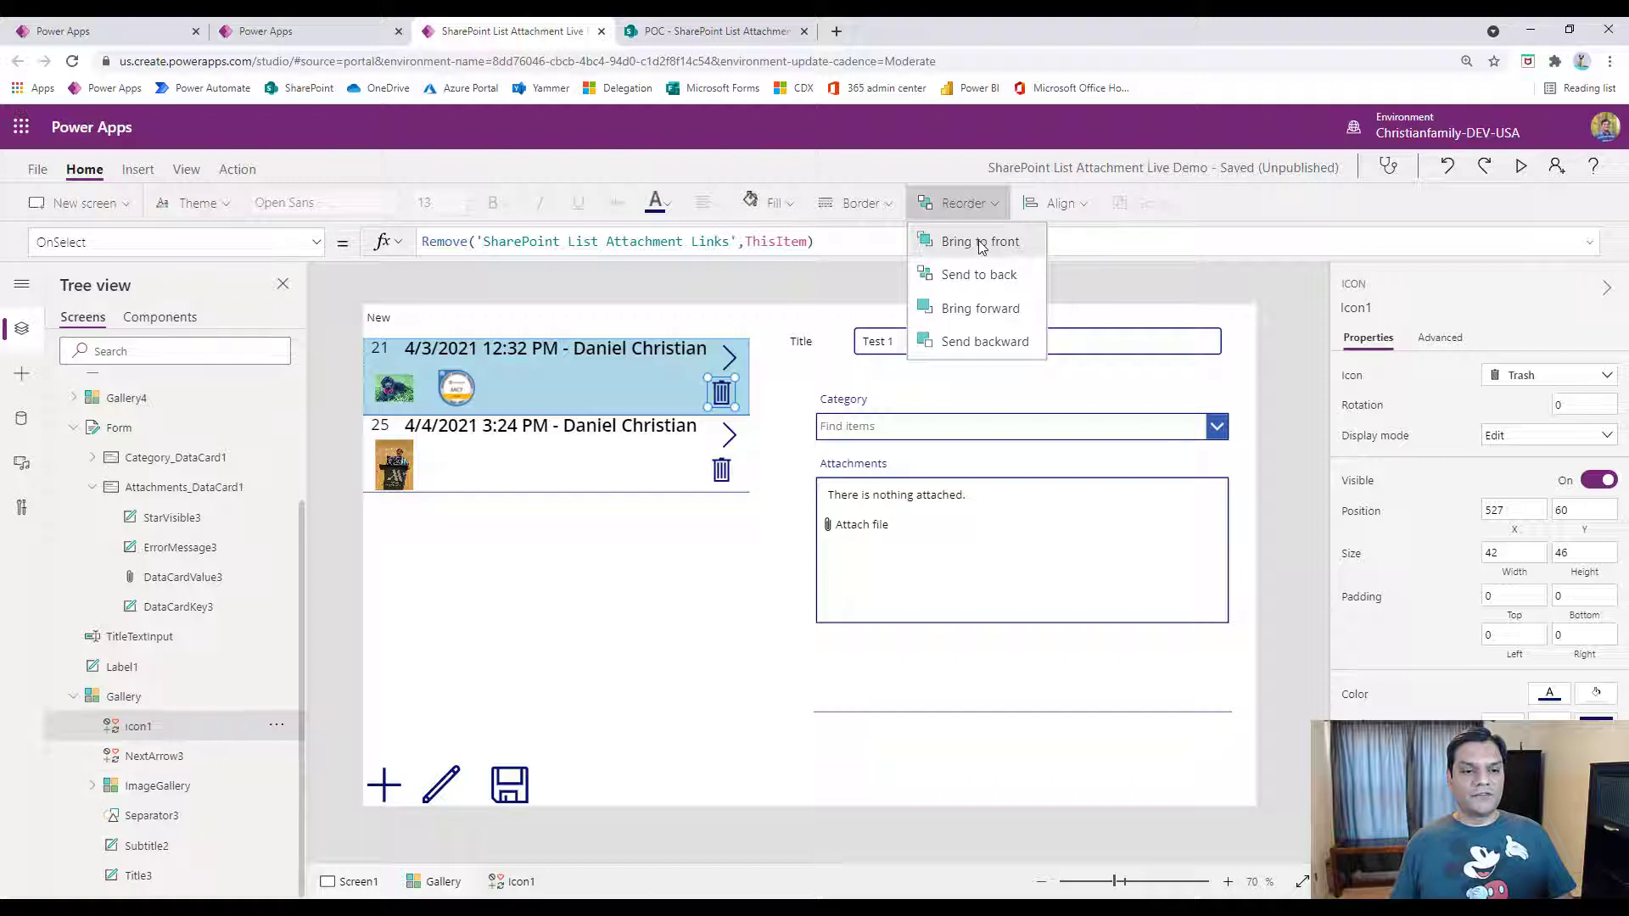
click(732, 356)
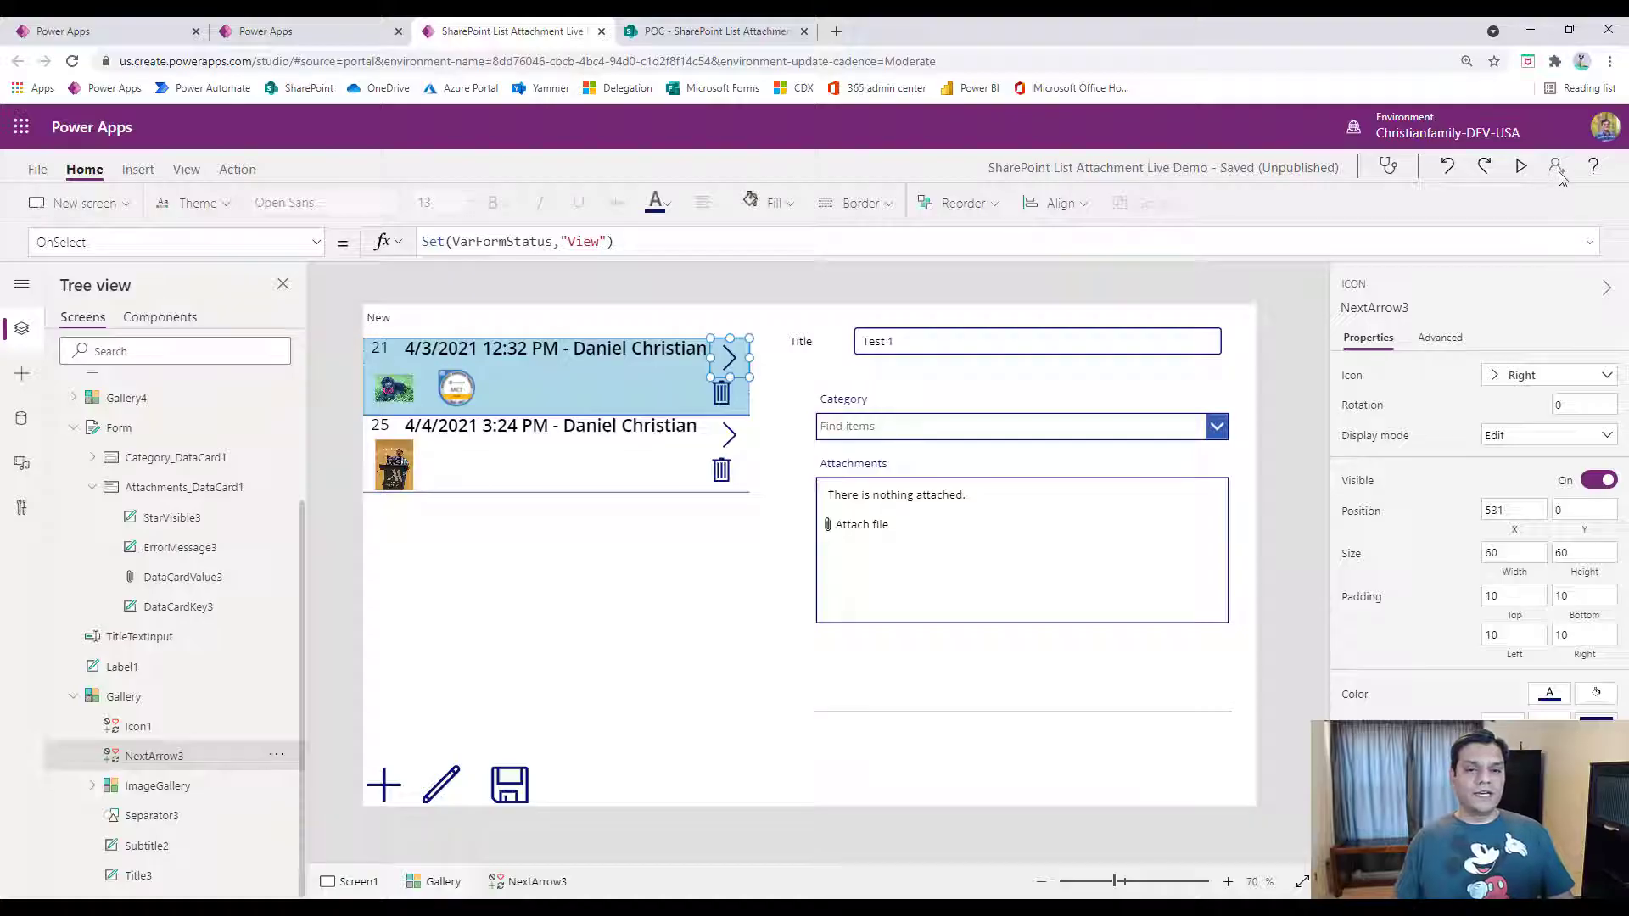
Preview the app, open record 21 with its arrow, and start a new record.
click(1521, 166)
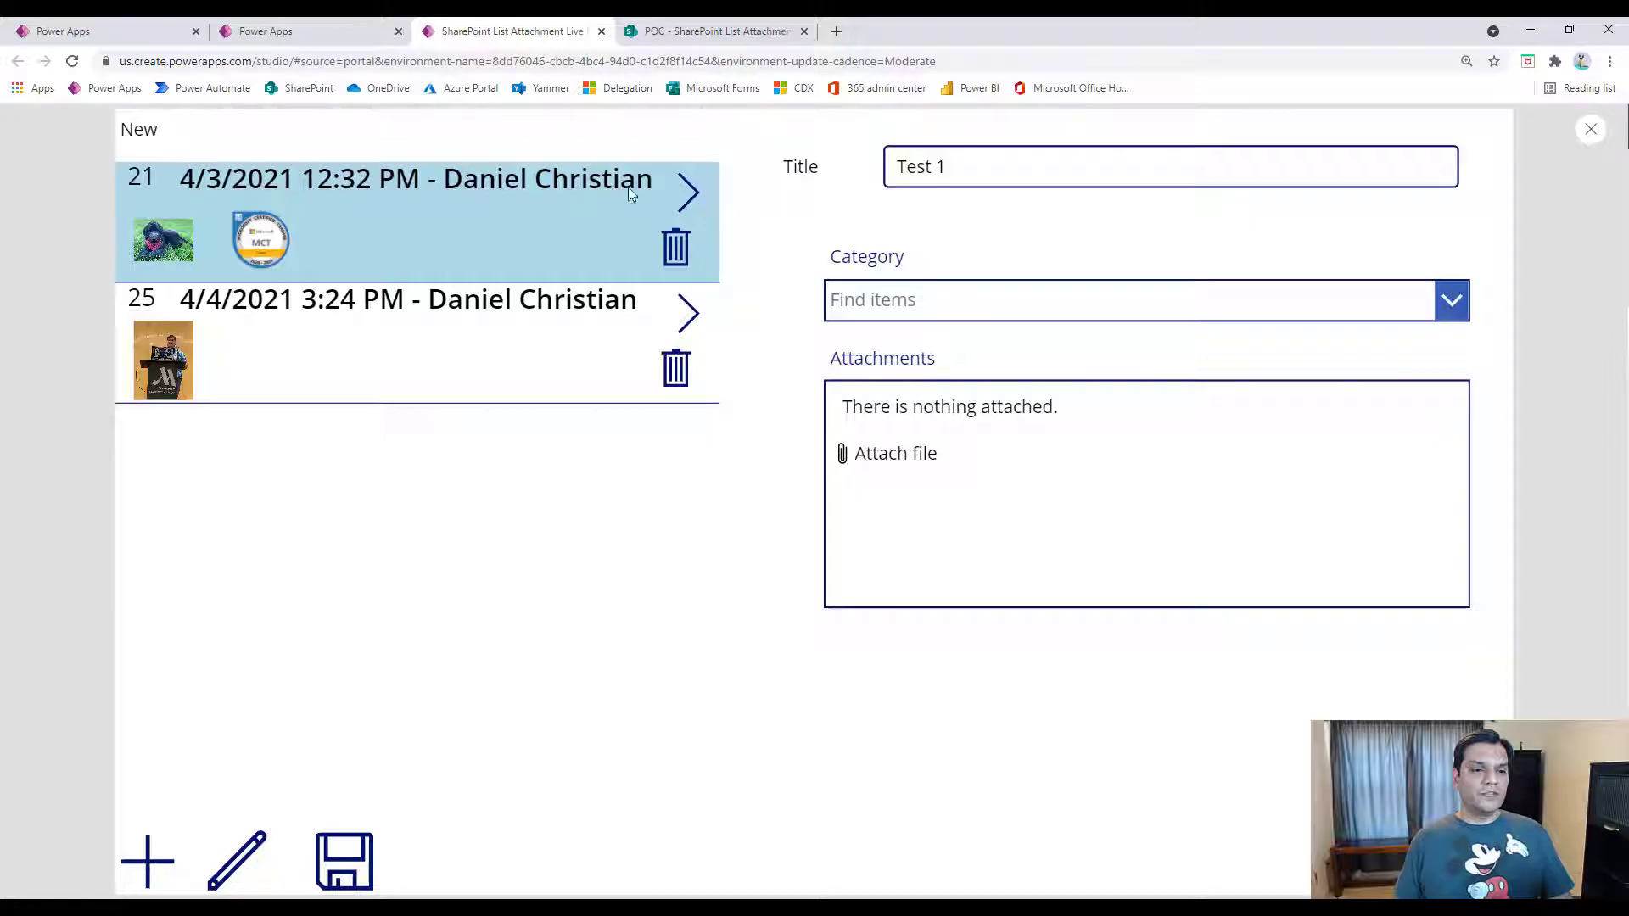
click(689, 192)
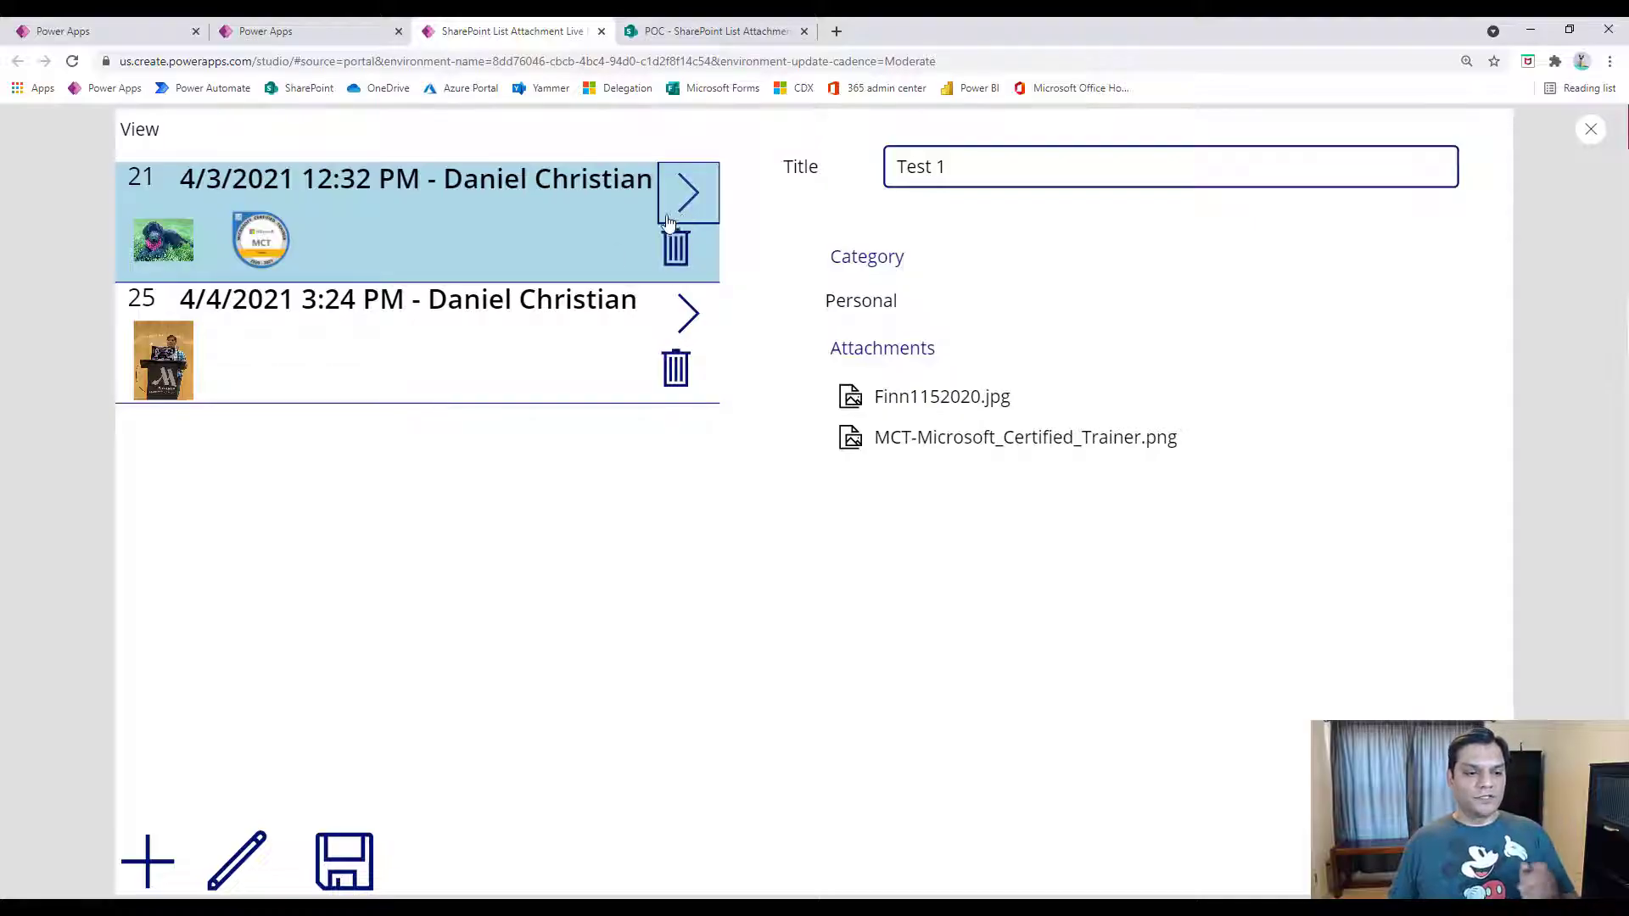
click(148, 862)
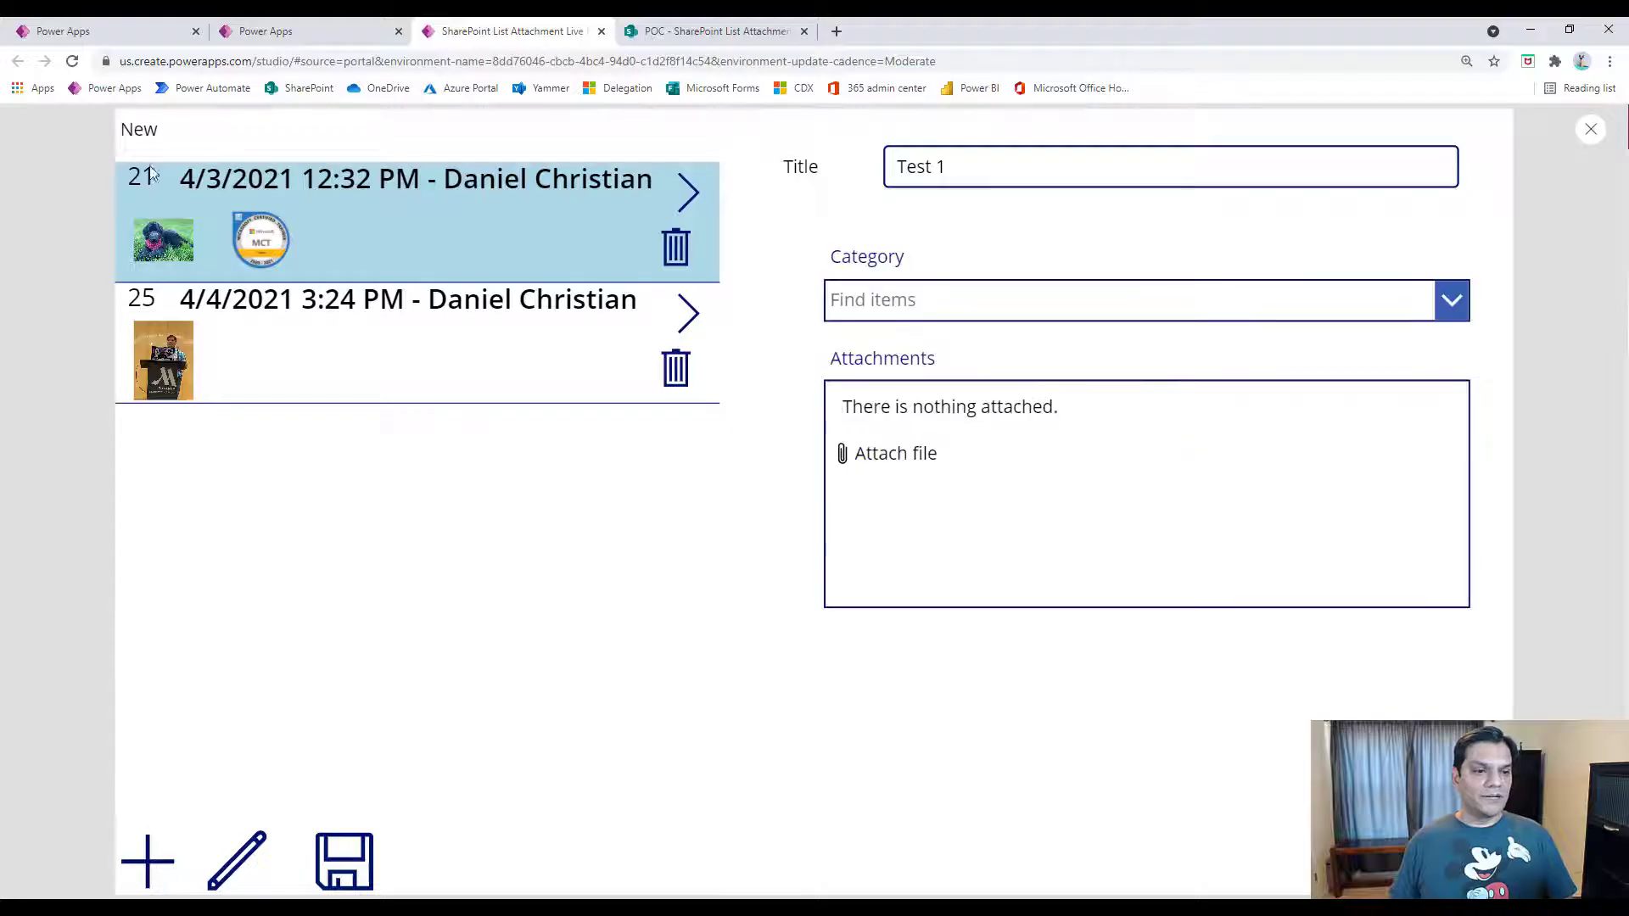
Set the new record's title to Test 2 and its category to Work.
click(1040, 168)
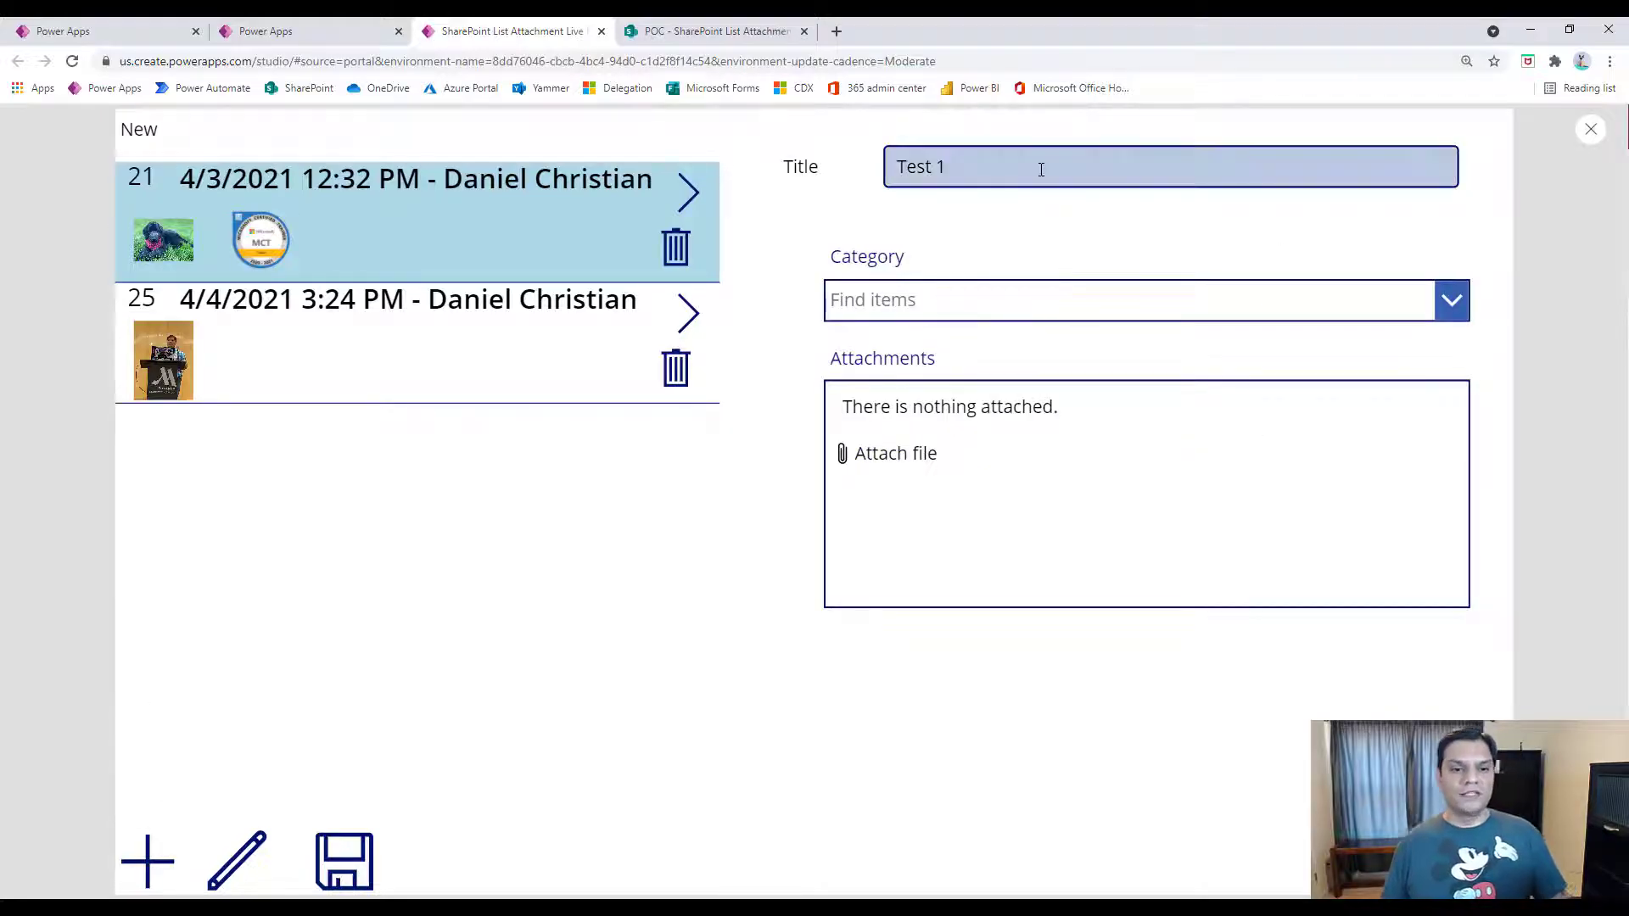
click(1041, 169)
key(BackSpace)
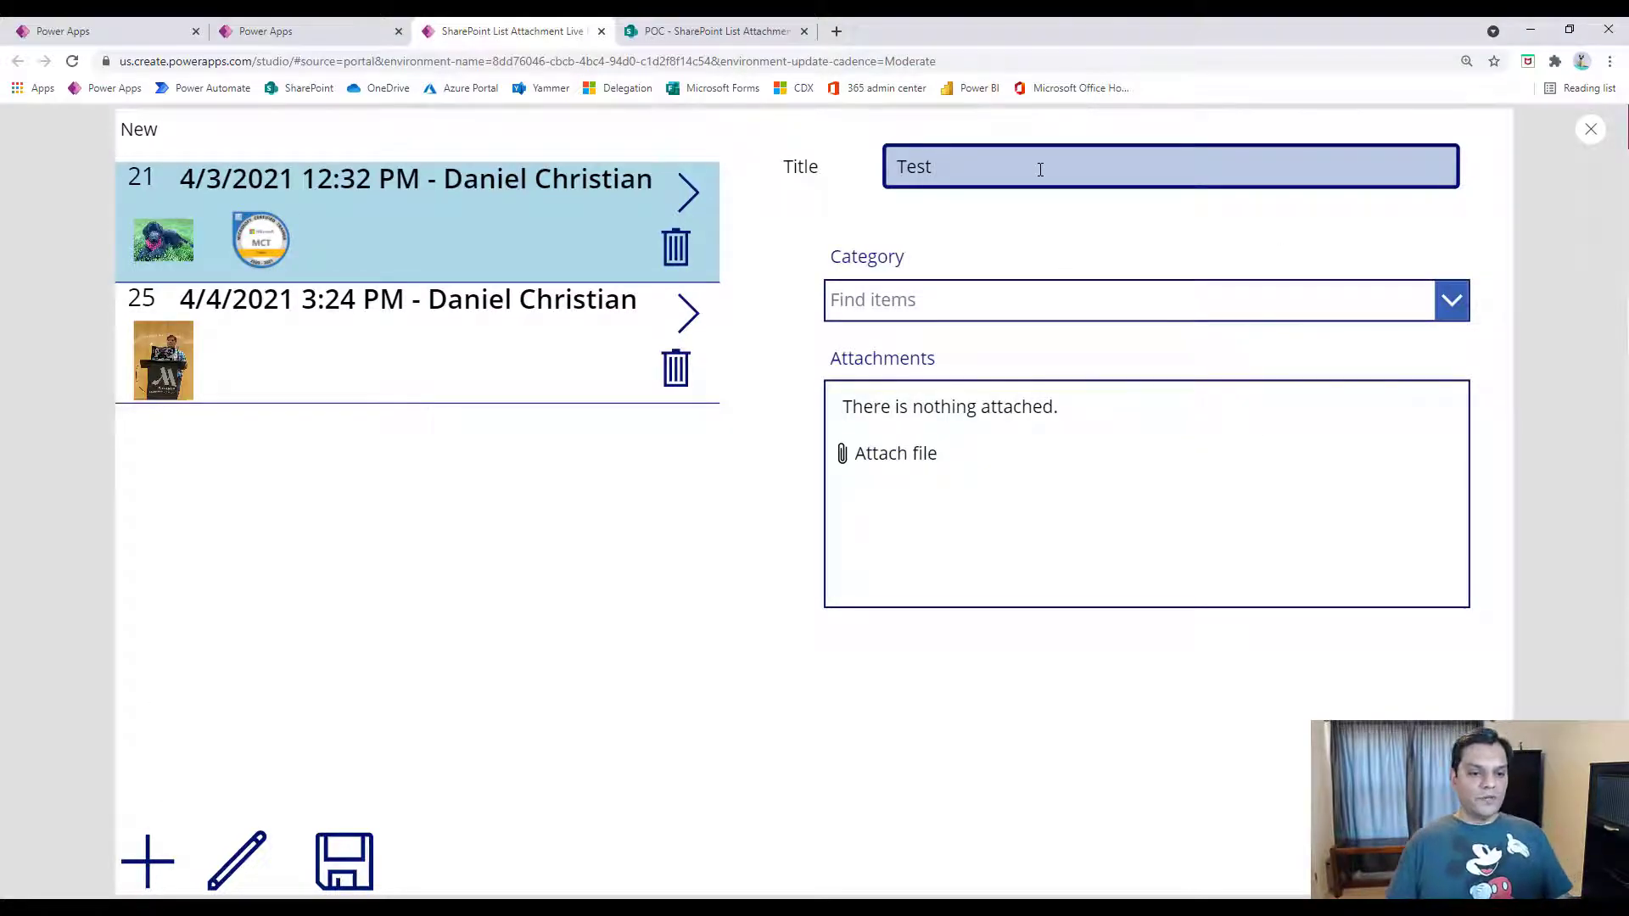
text(2)
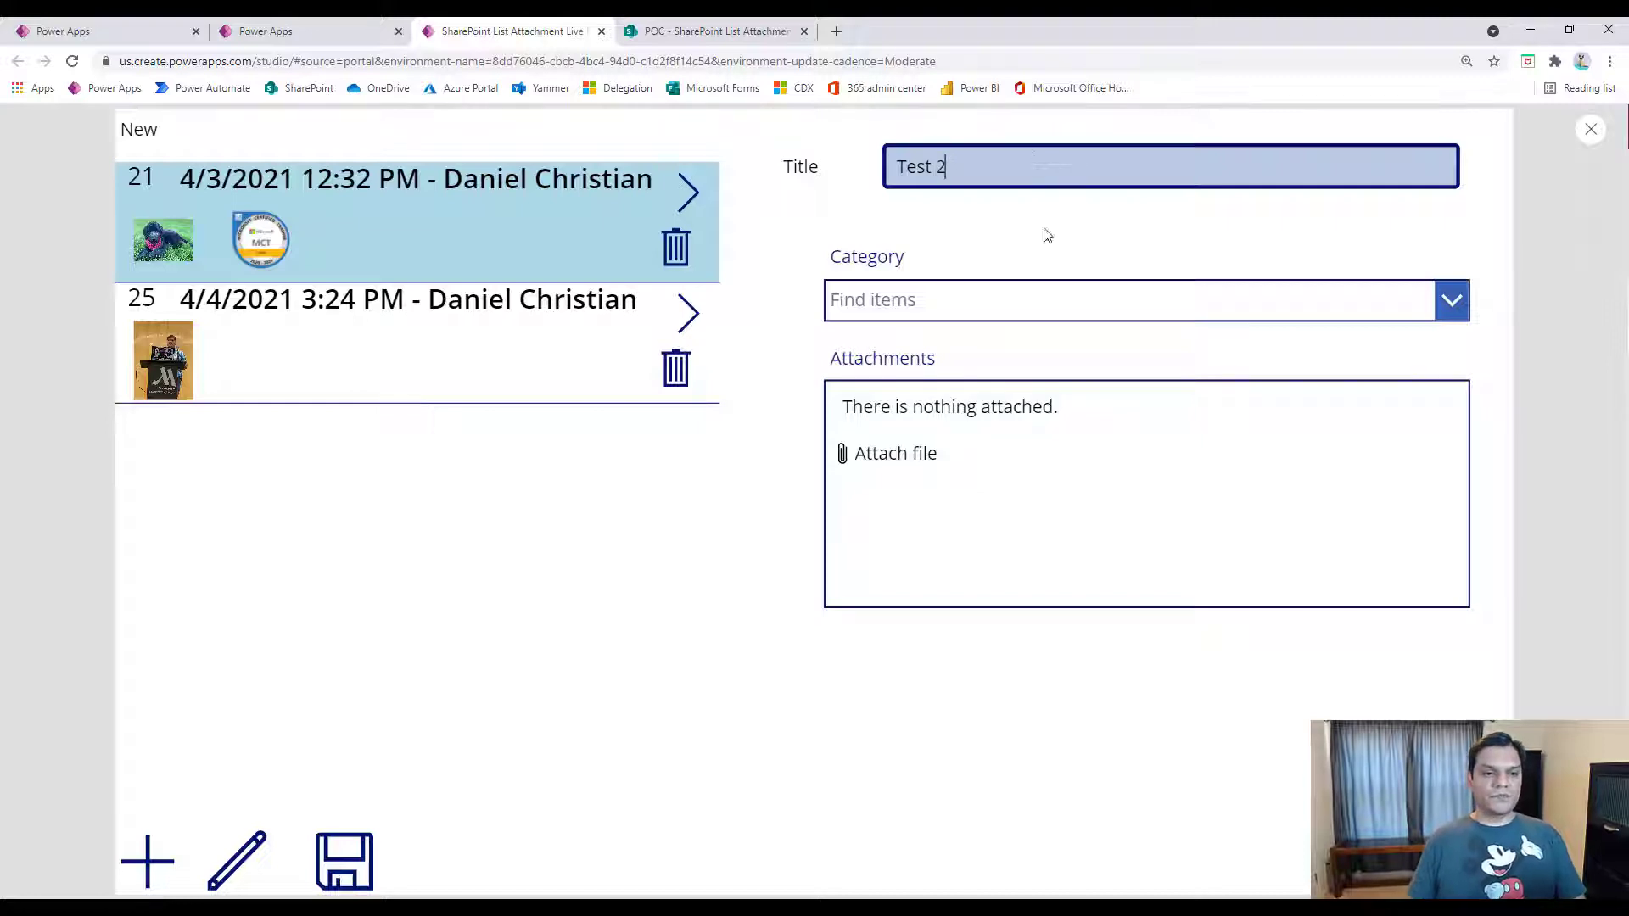
click(1451, 302)
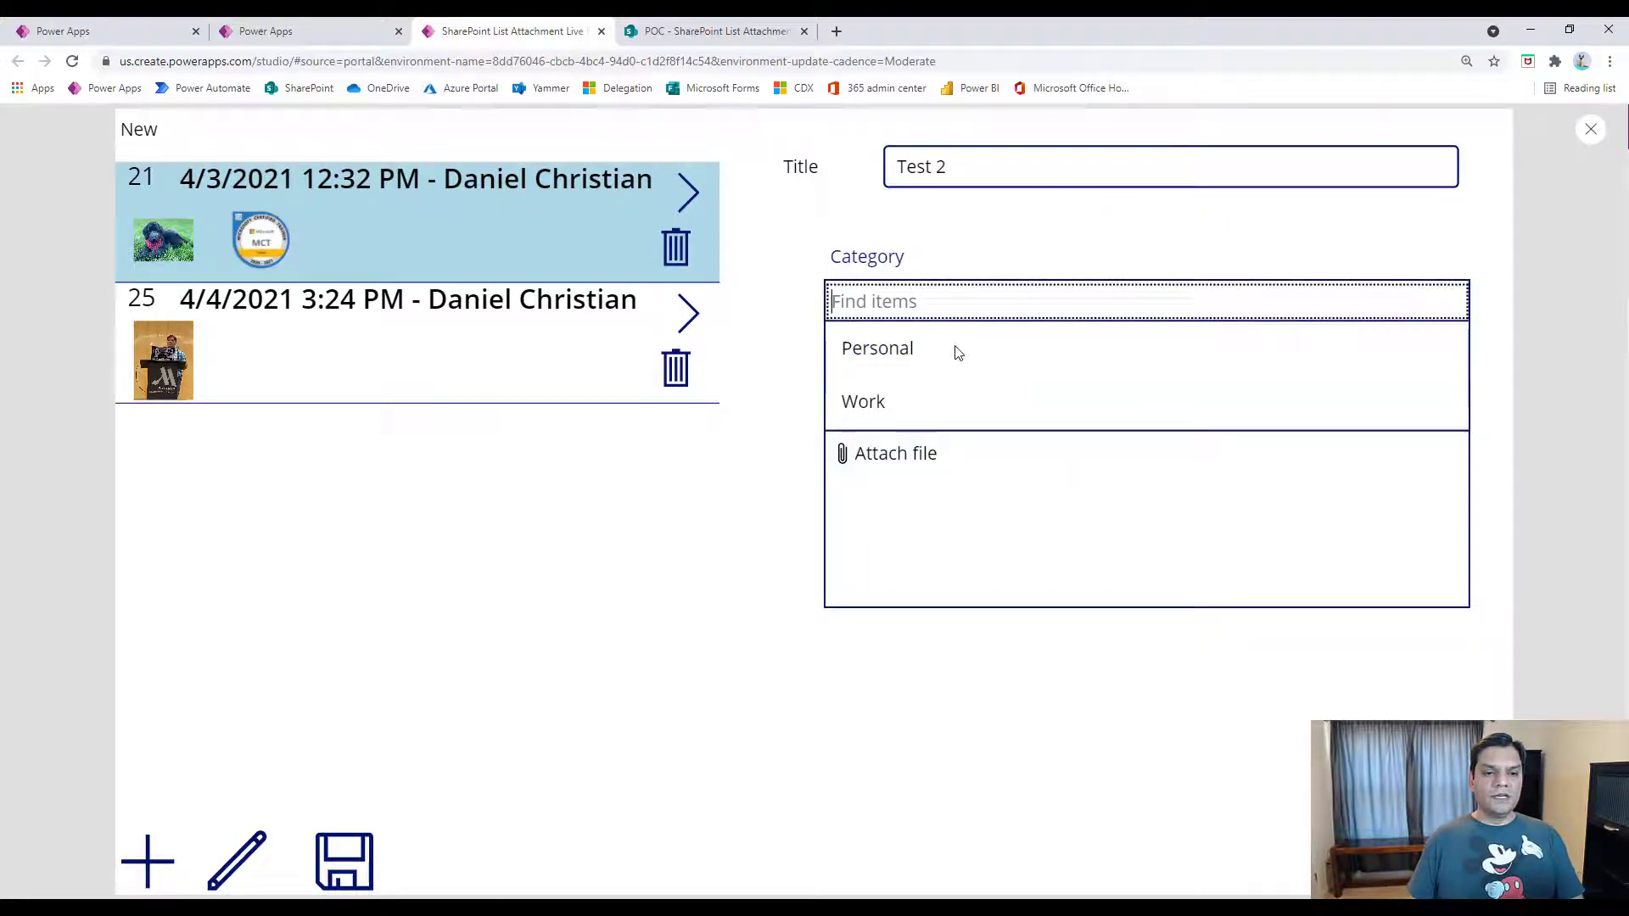
click(858, 396)
Attach TheHistoryOfSharePoint.PNG, UnderContractSign.jpg and LunchAndLearnWatchingIgnite.jpg to the new record and save it.
click(873, 461)
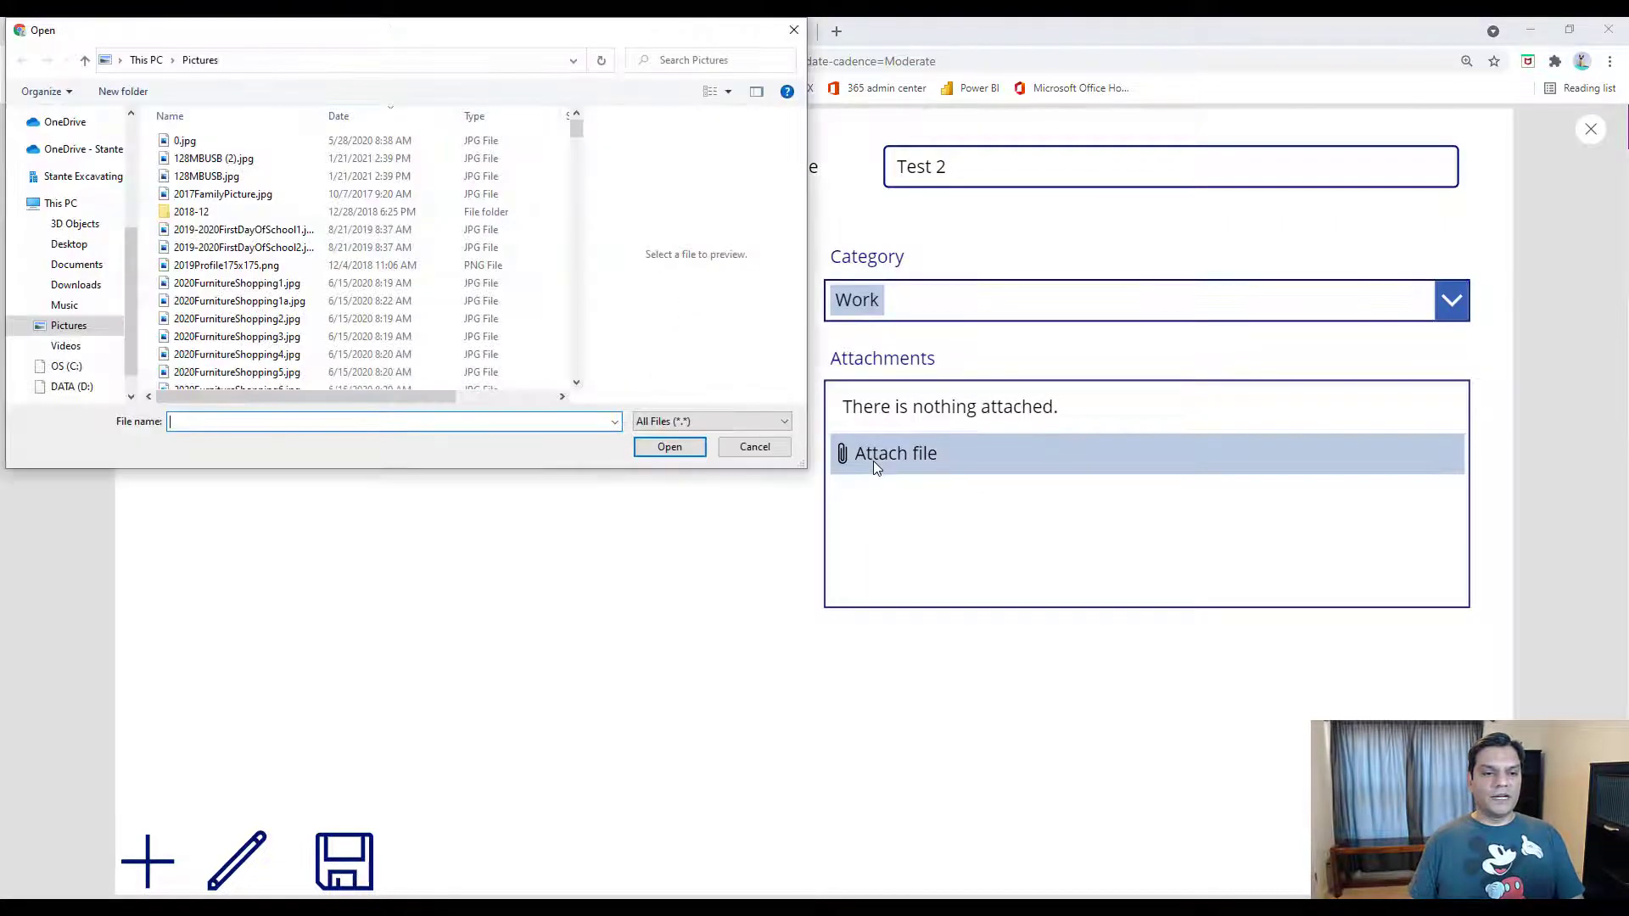
click(239, 229)
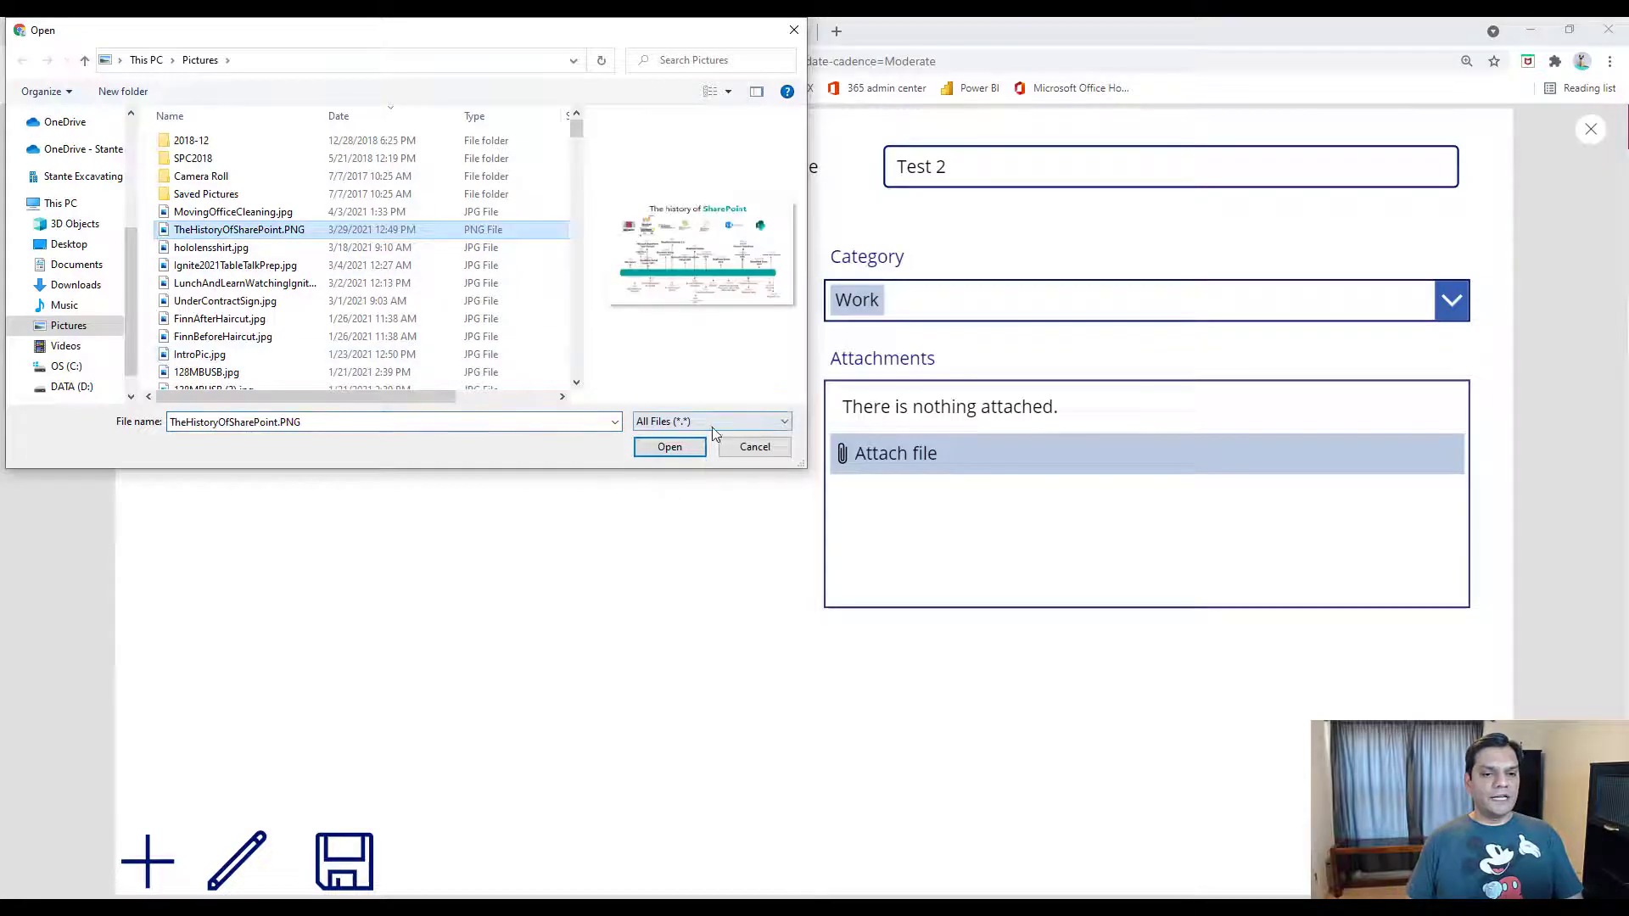
click(670, 446)
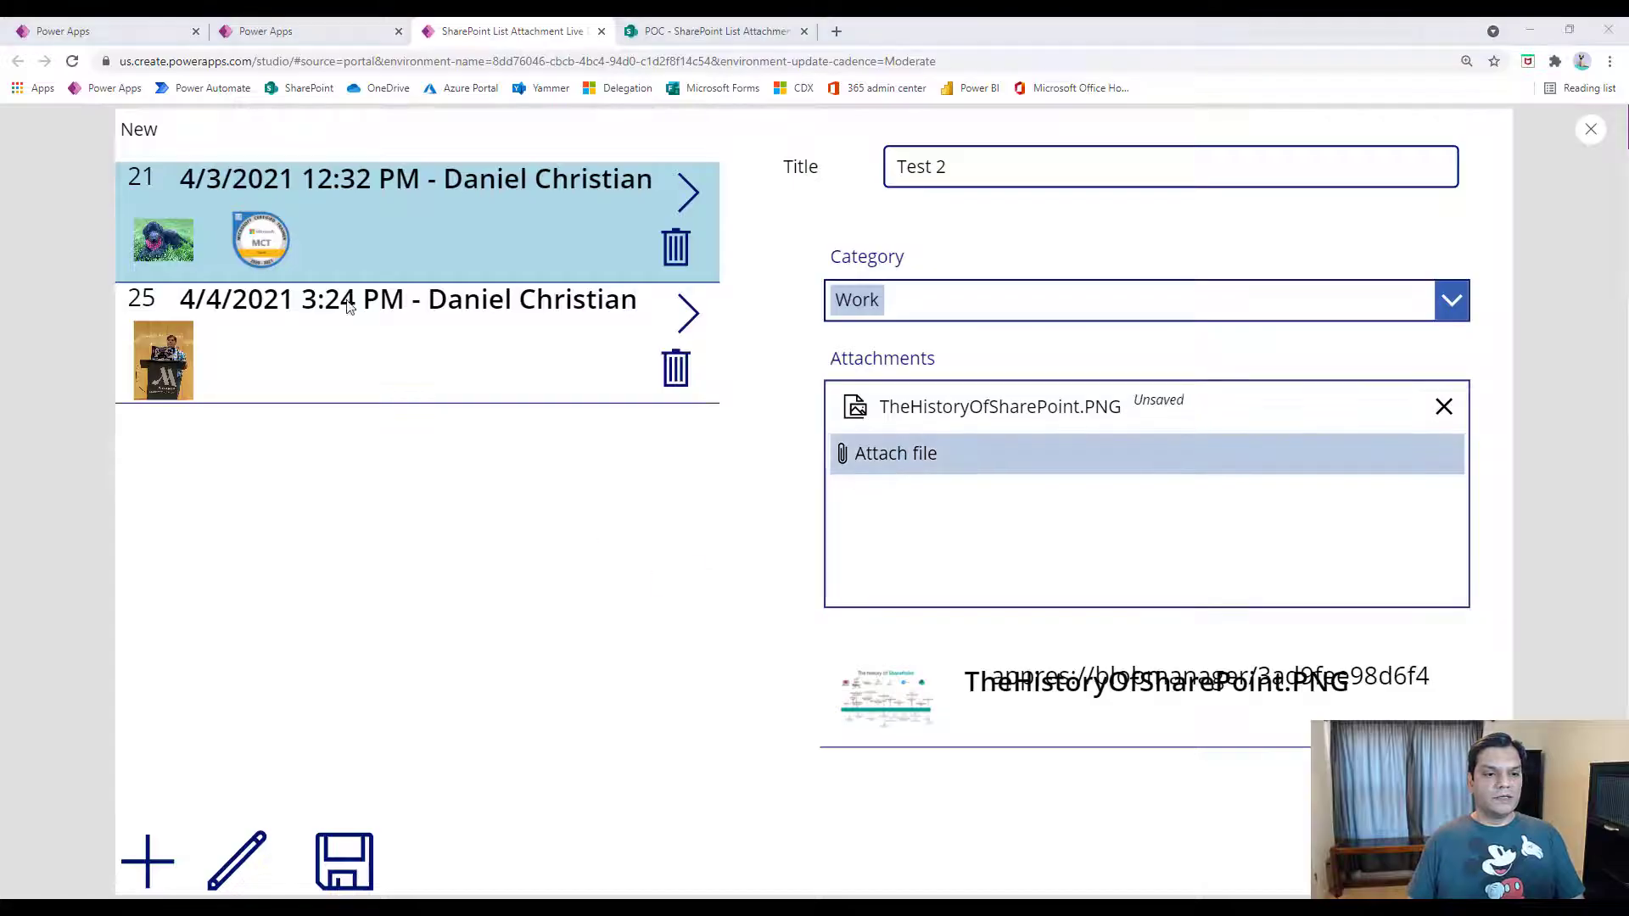
click(883, 455)
click(225, 300)
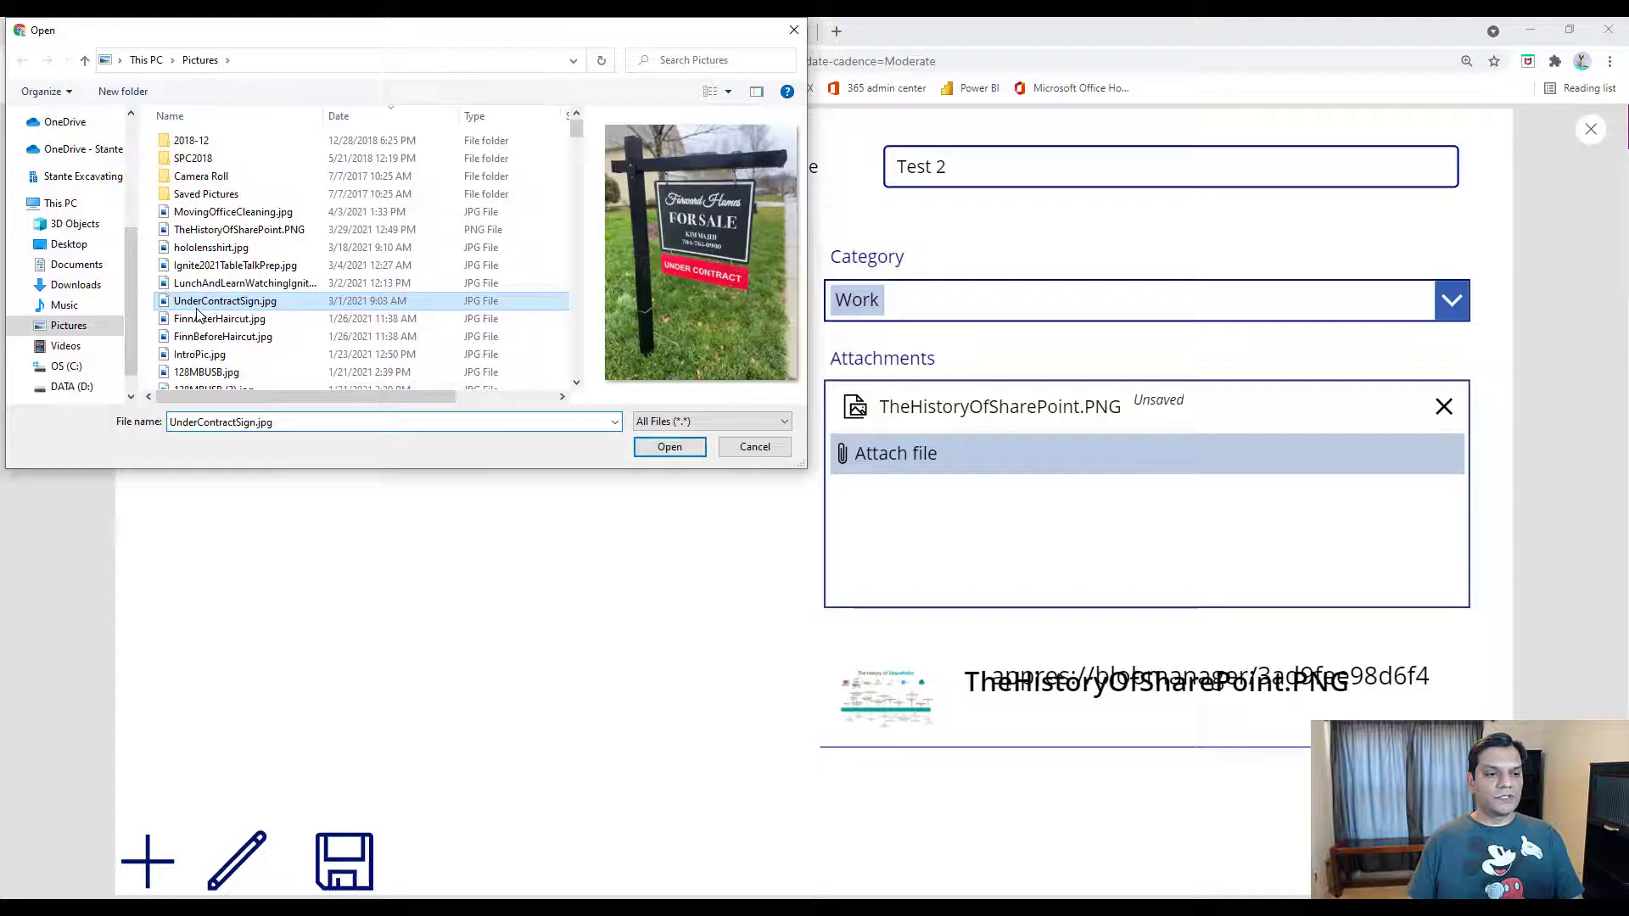
click(670, 446)
click(971, 509)
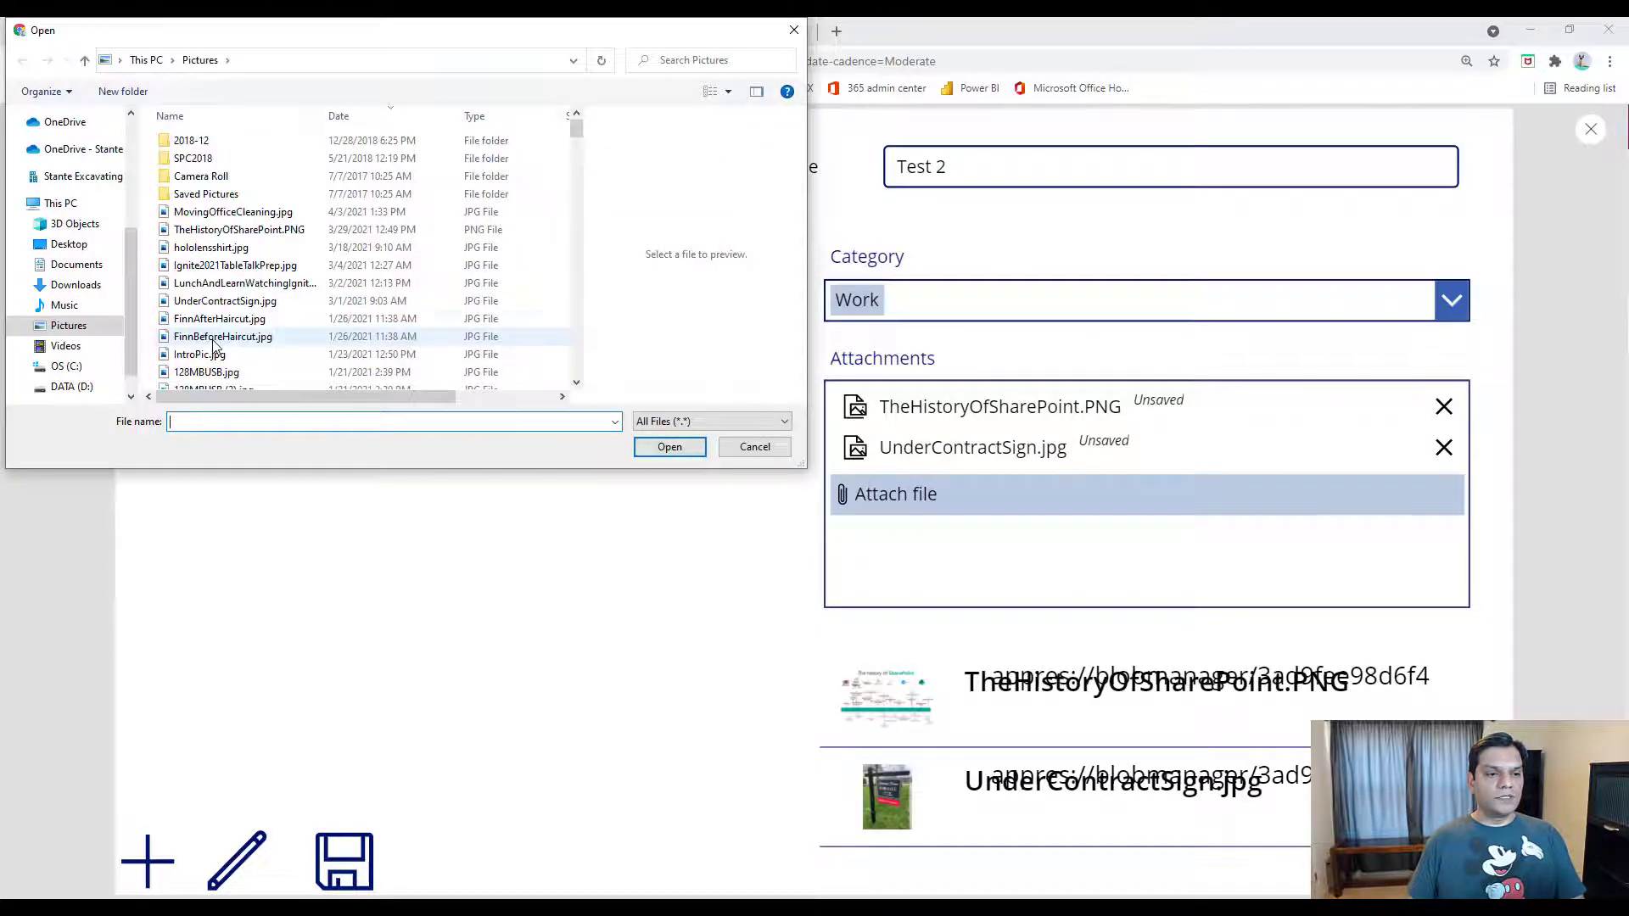
click(225, 283)
click(669, 446)
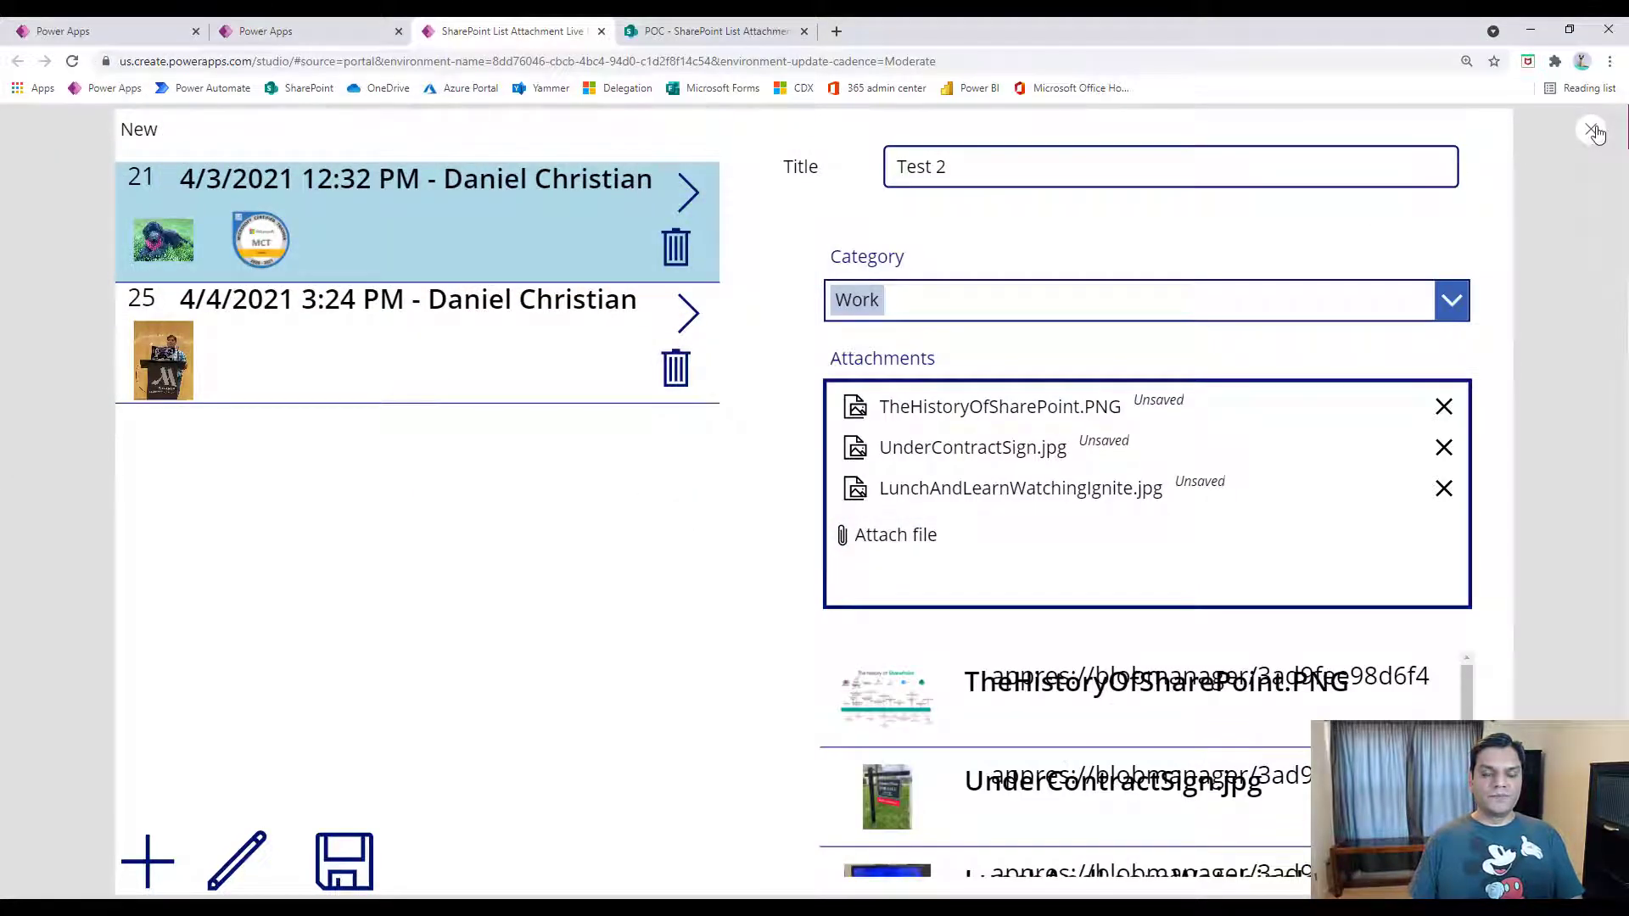
click(348, 867)
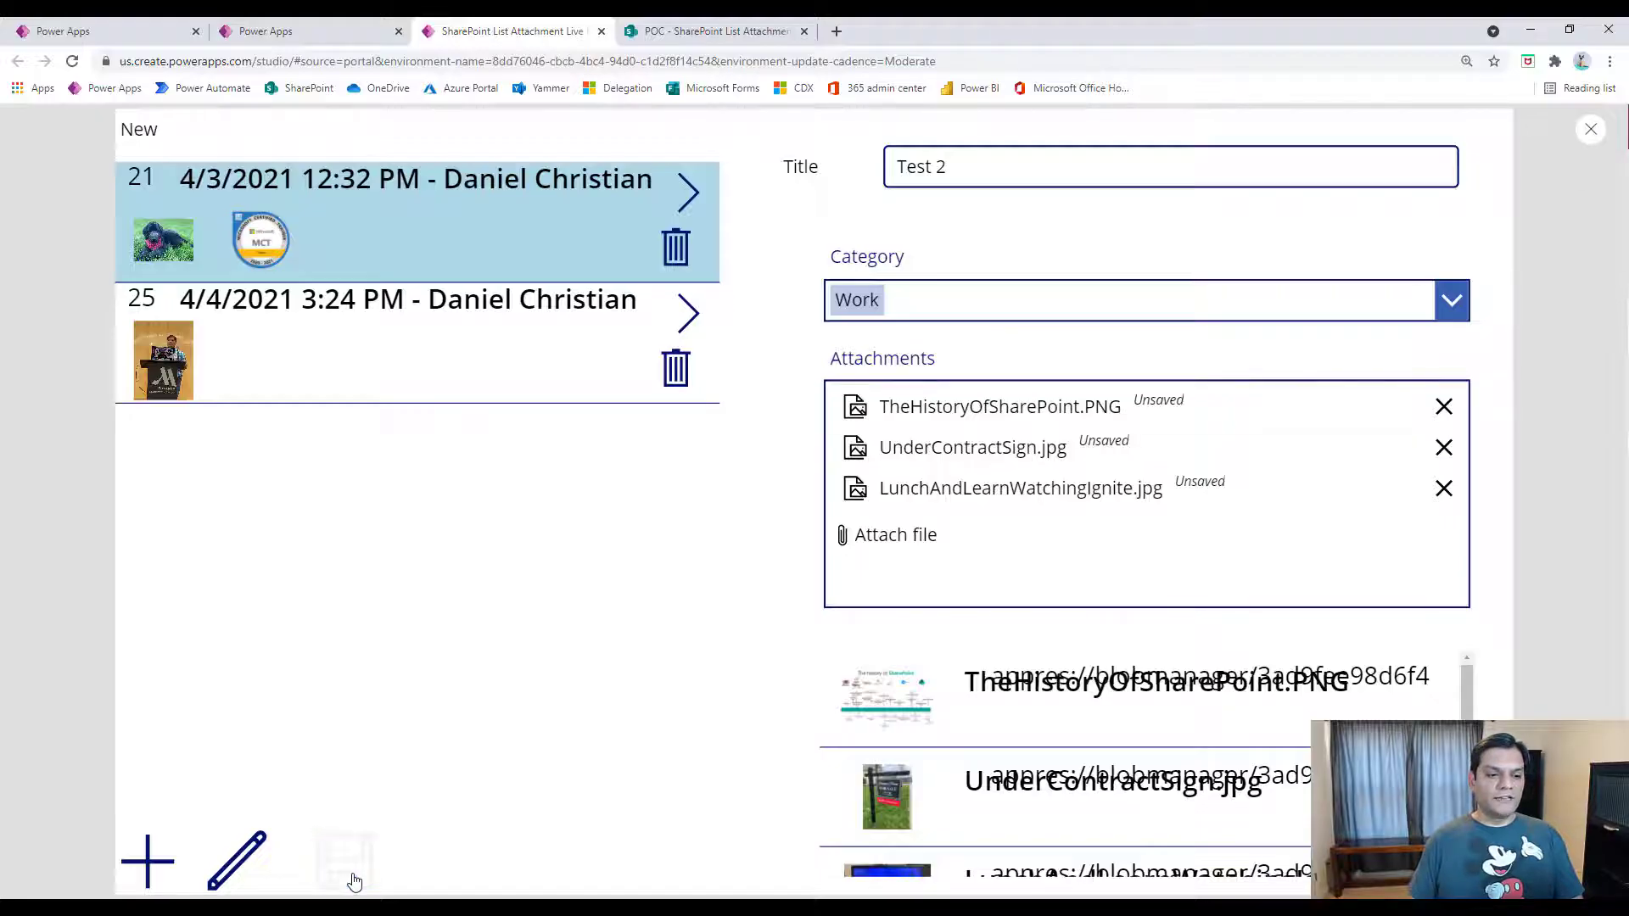
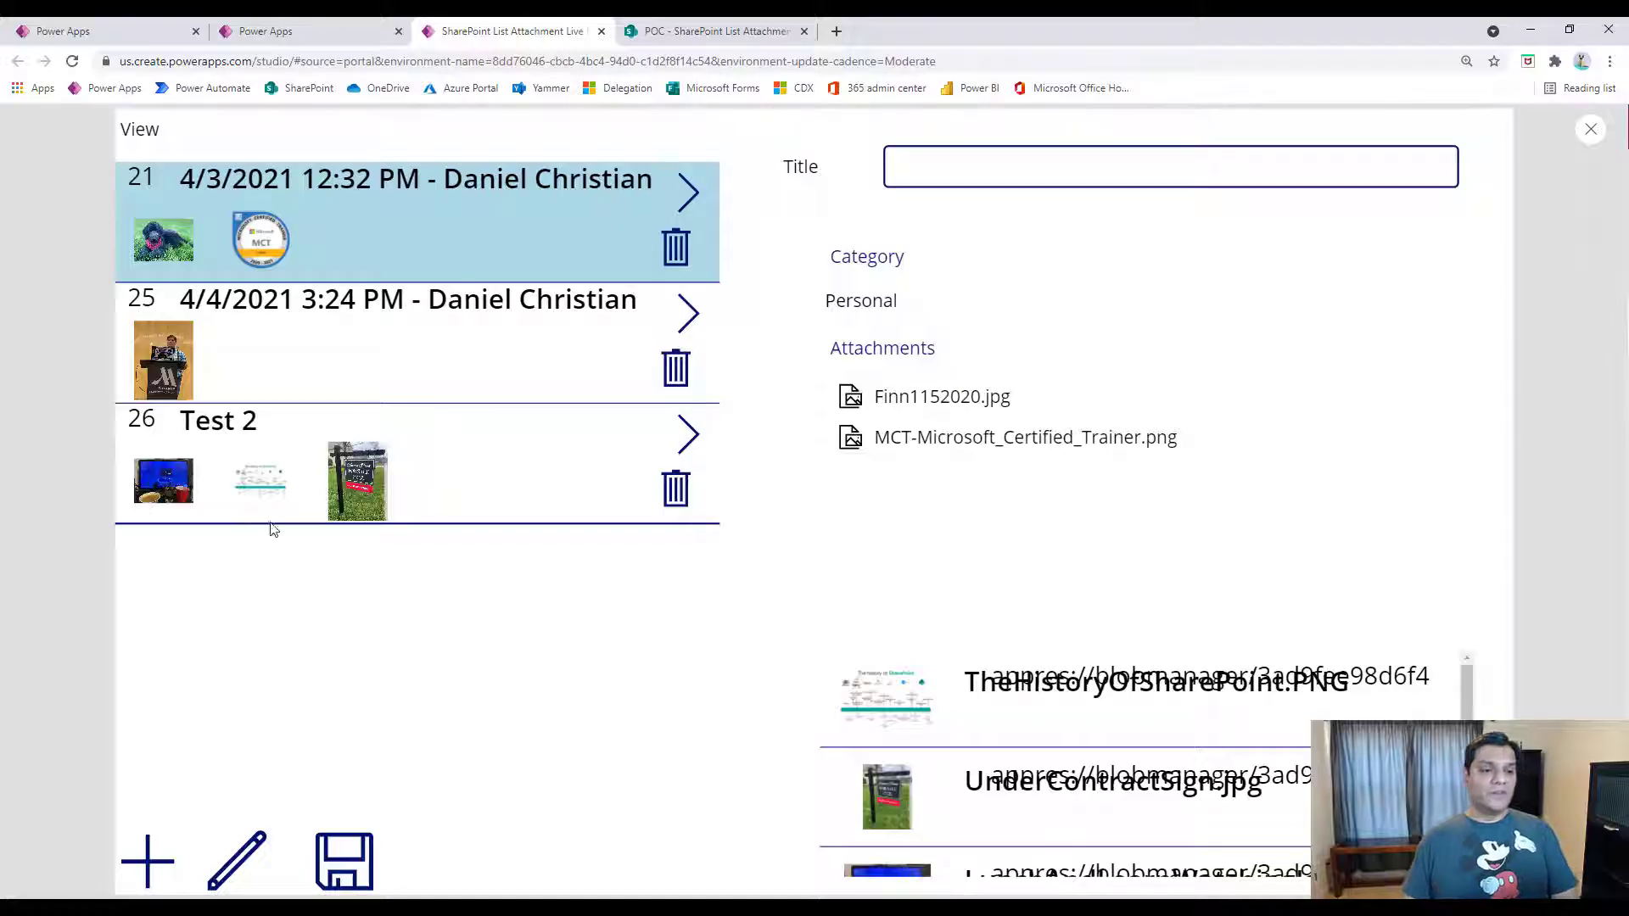
Switch to the SharePoint list, open the Test 2 item to check its attachments, close it and return to the app.
click(722, 31)
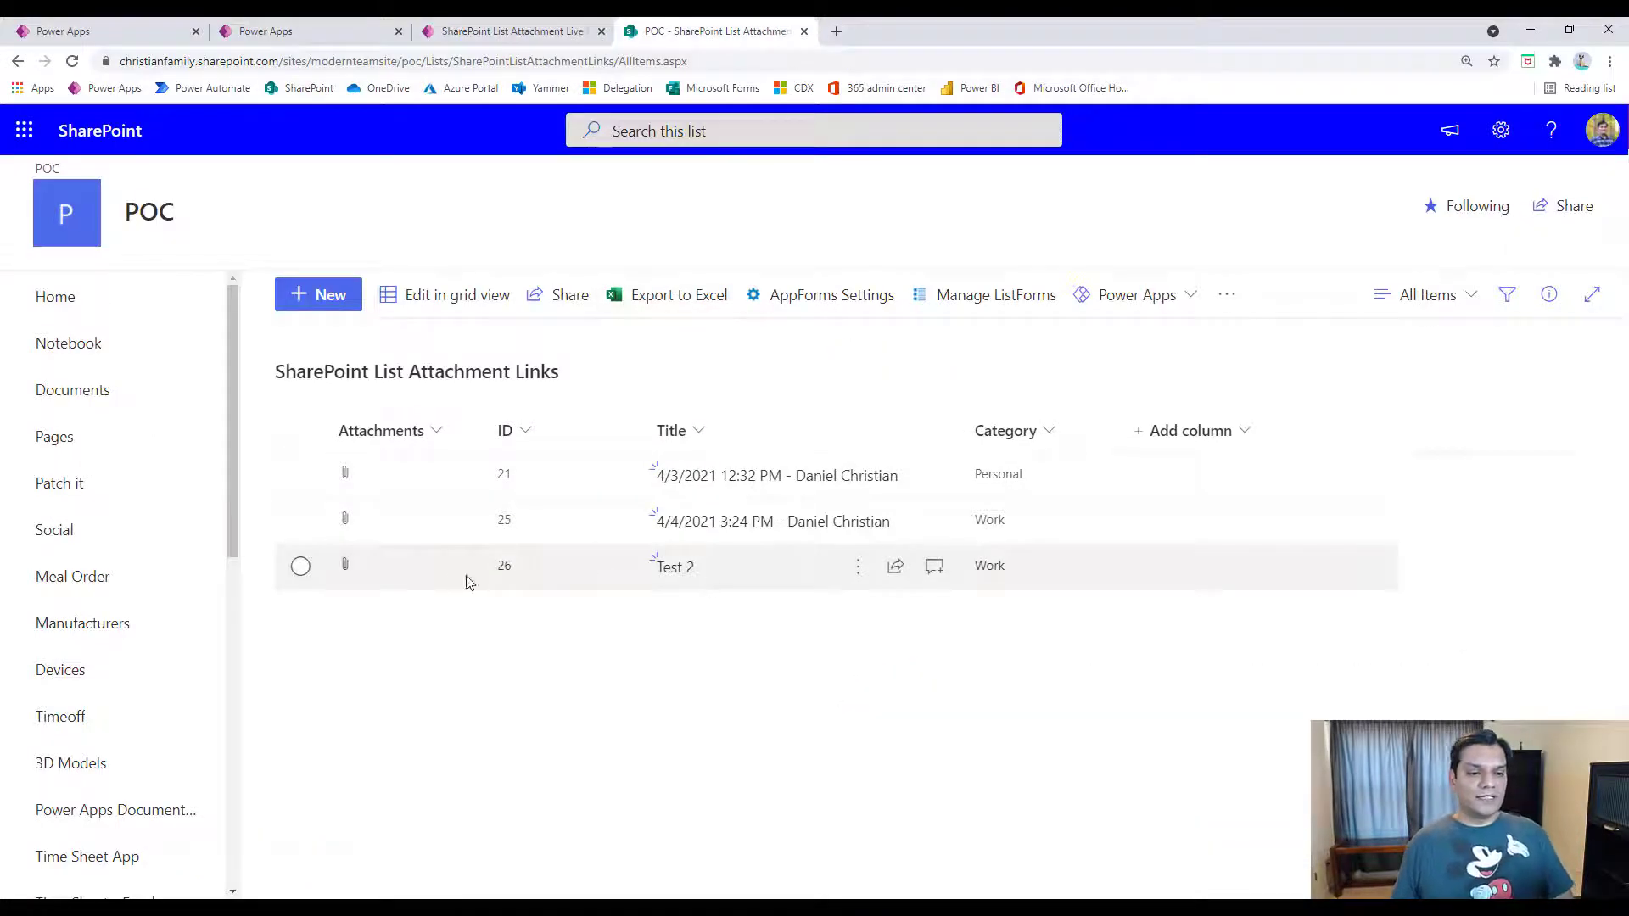
click(677, 569)
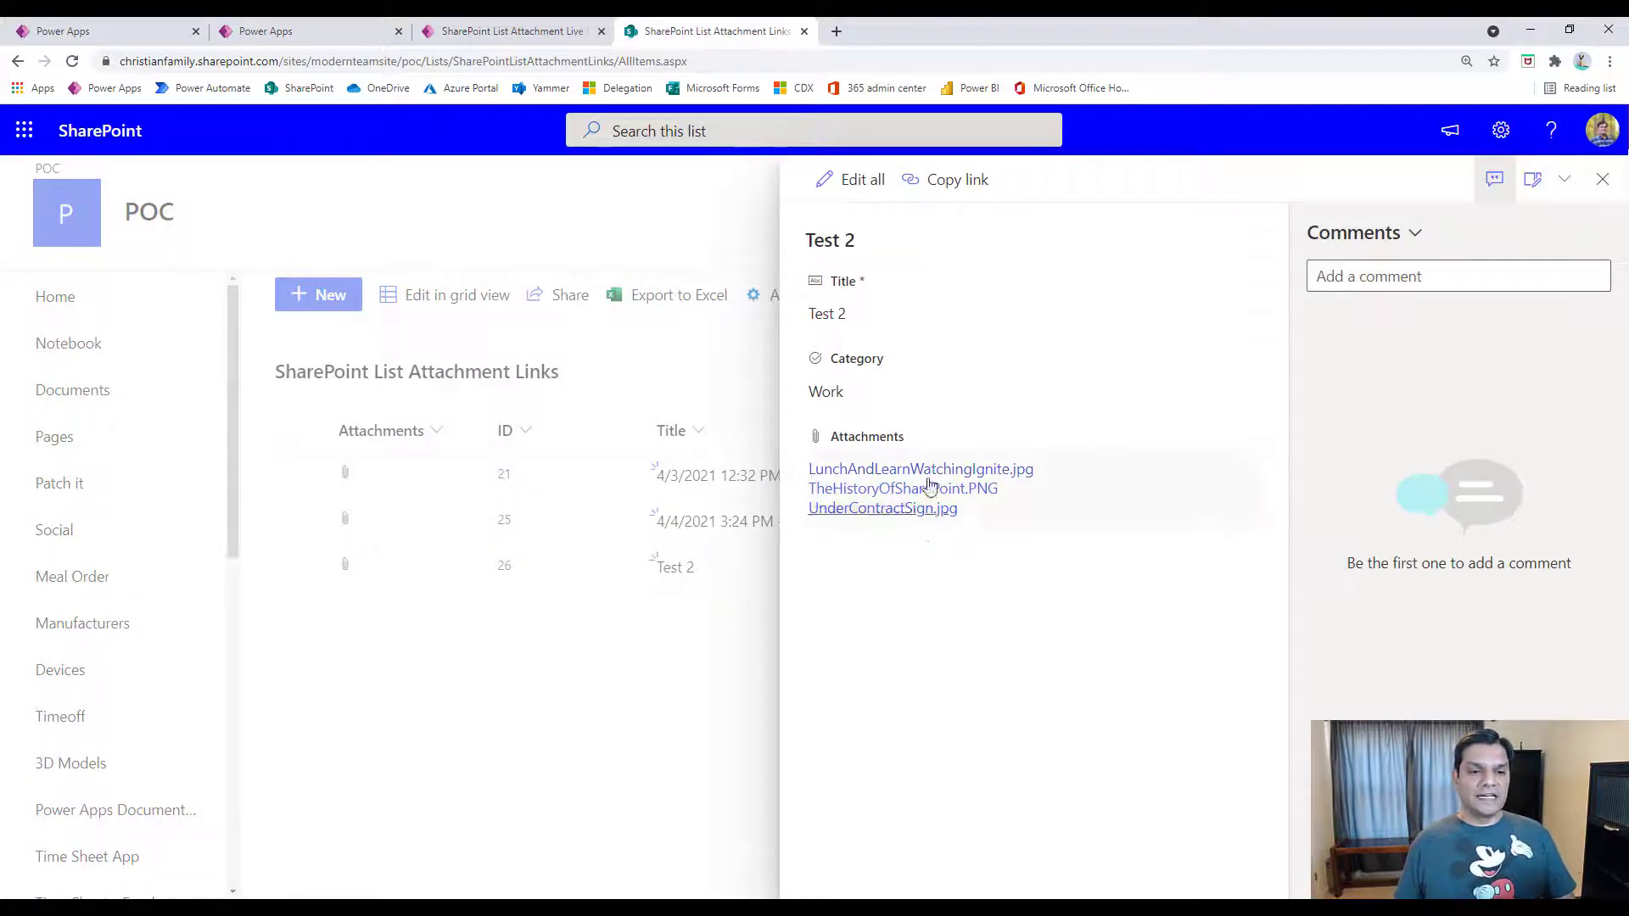
click(1603, 179)
click(513, 31)
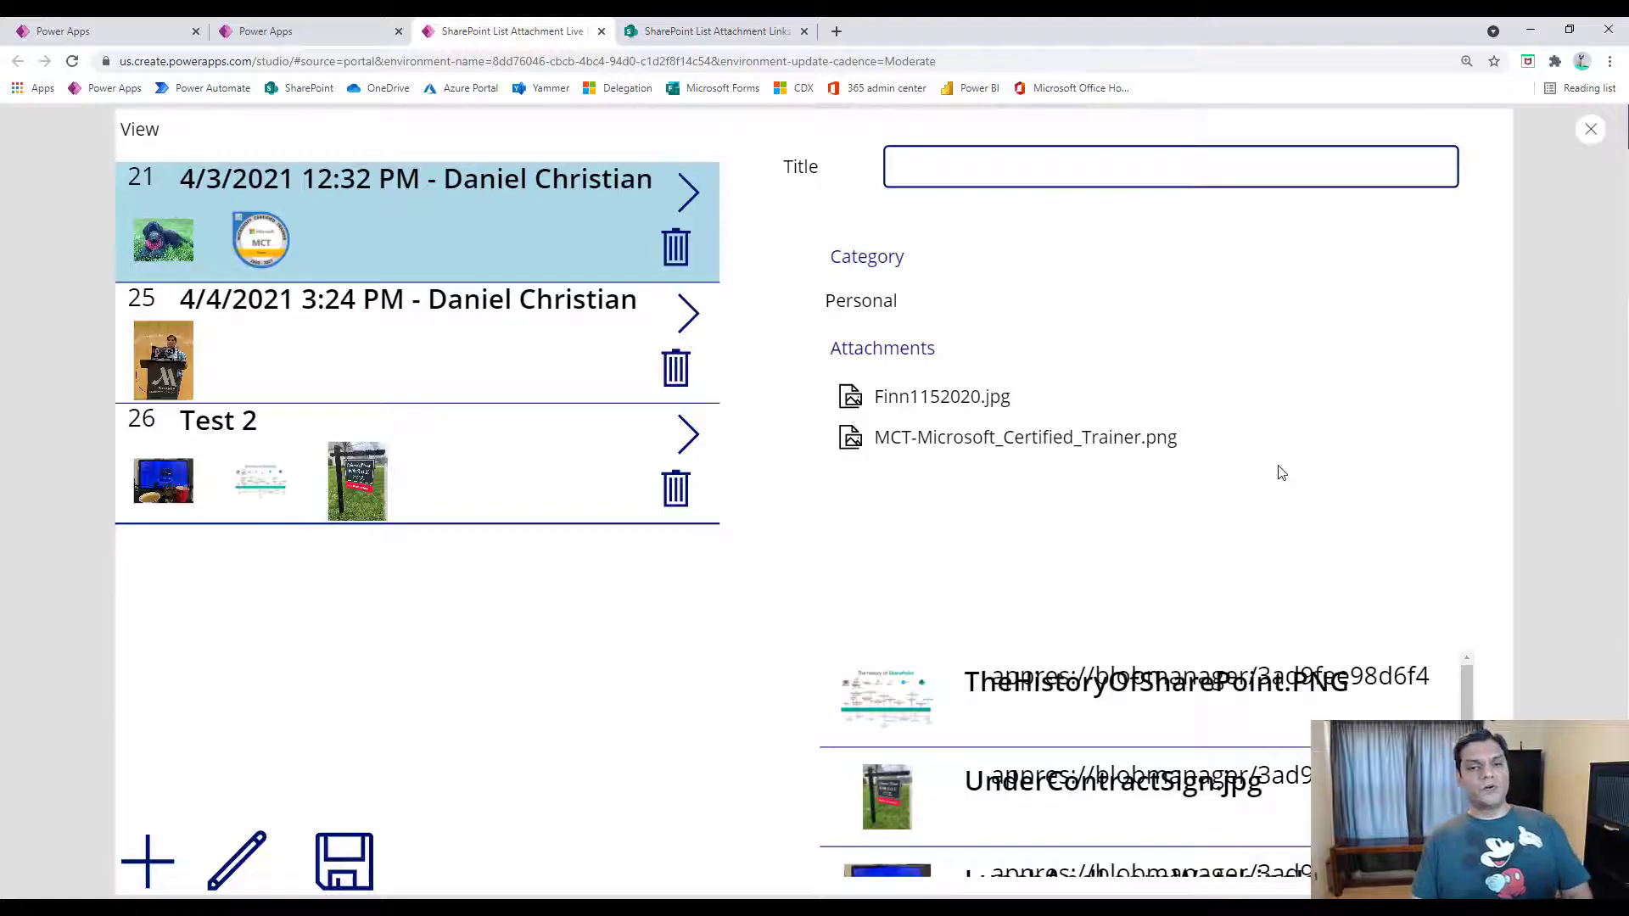
Close the preview and delete the Subtitle5 label showing the attachment path in Gallery4.
click(1592, 132)
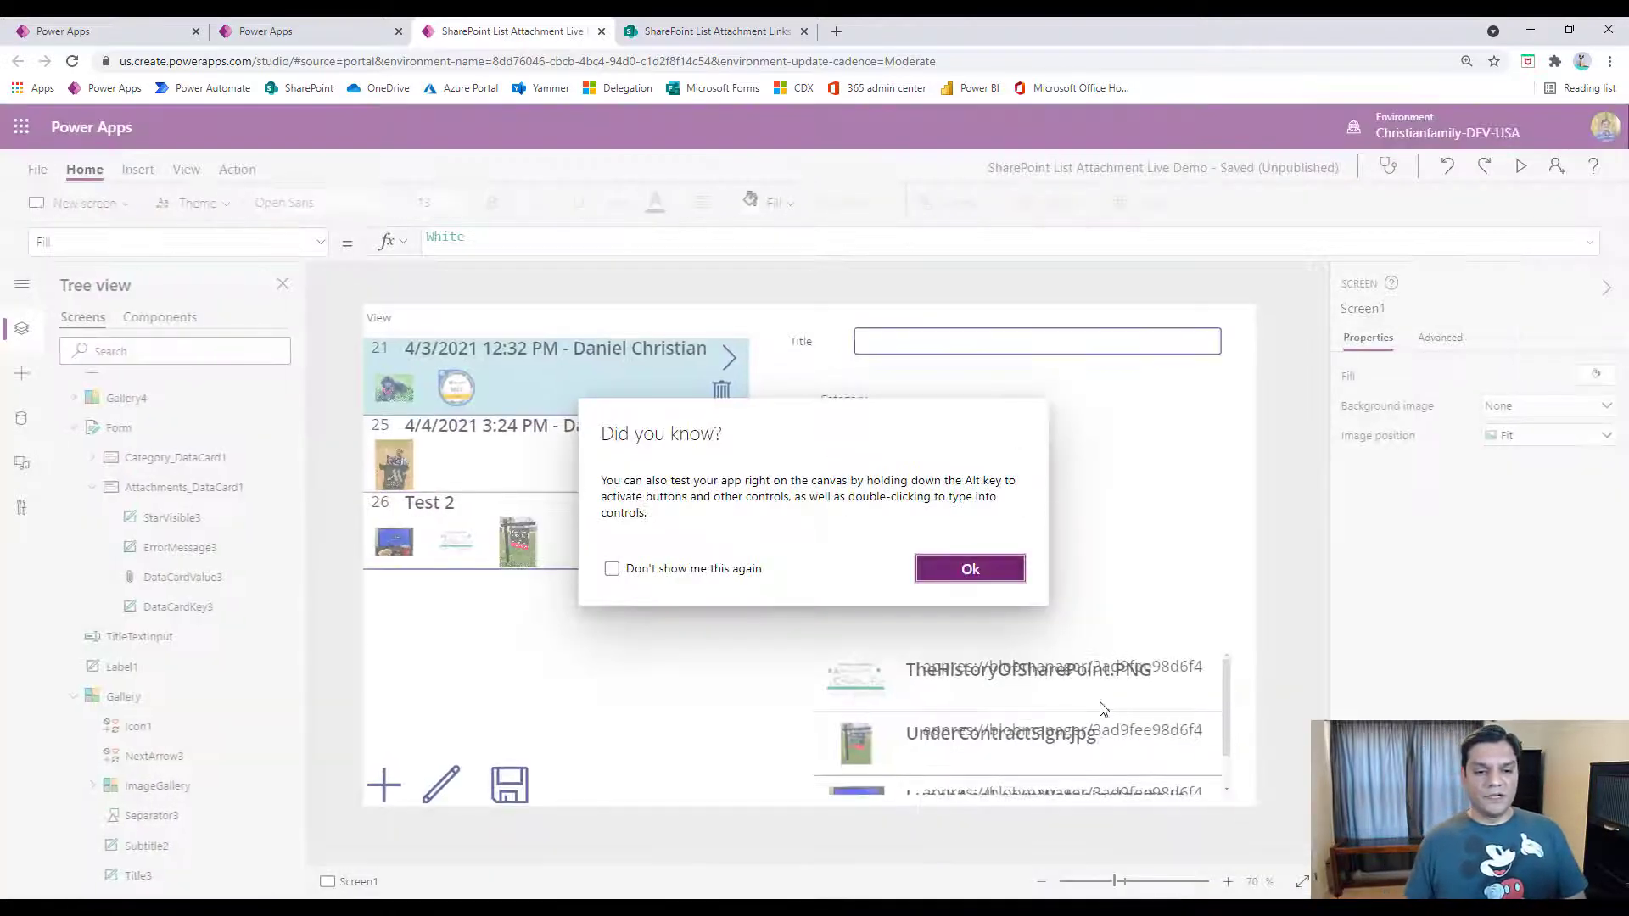
click(963, 581)
click(1028, 675)
drag(1028, 675, 1021, 706)
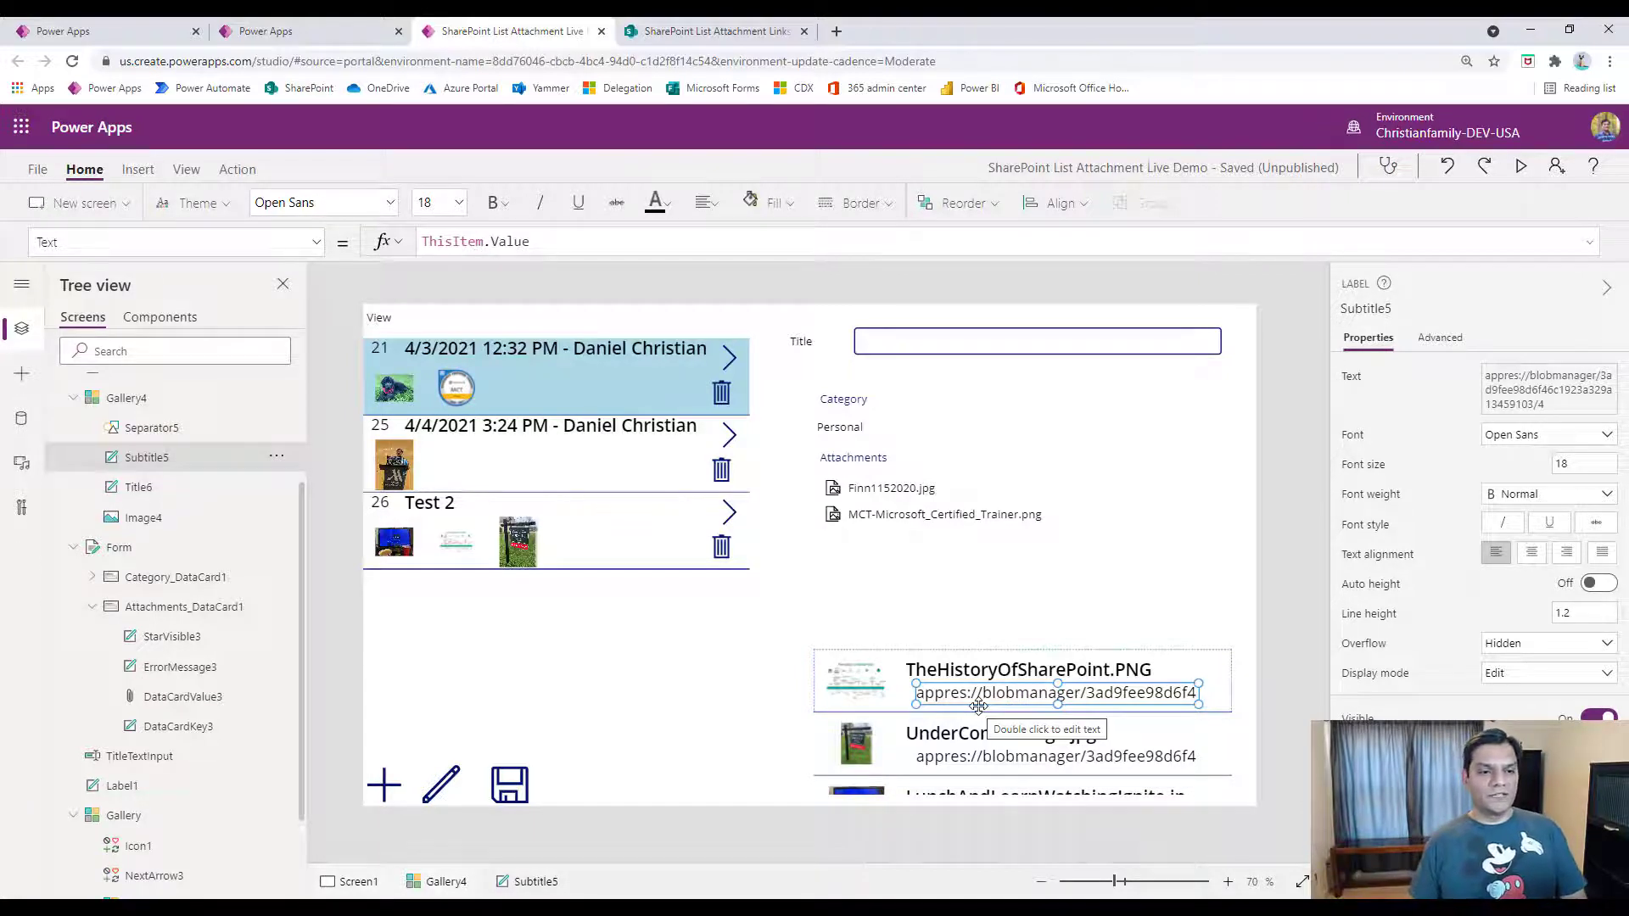
key(Delete)
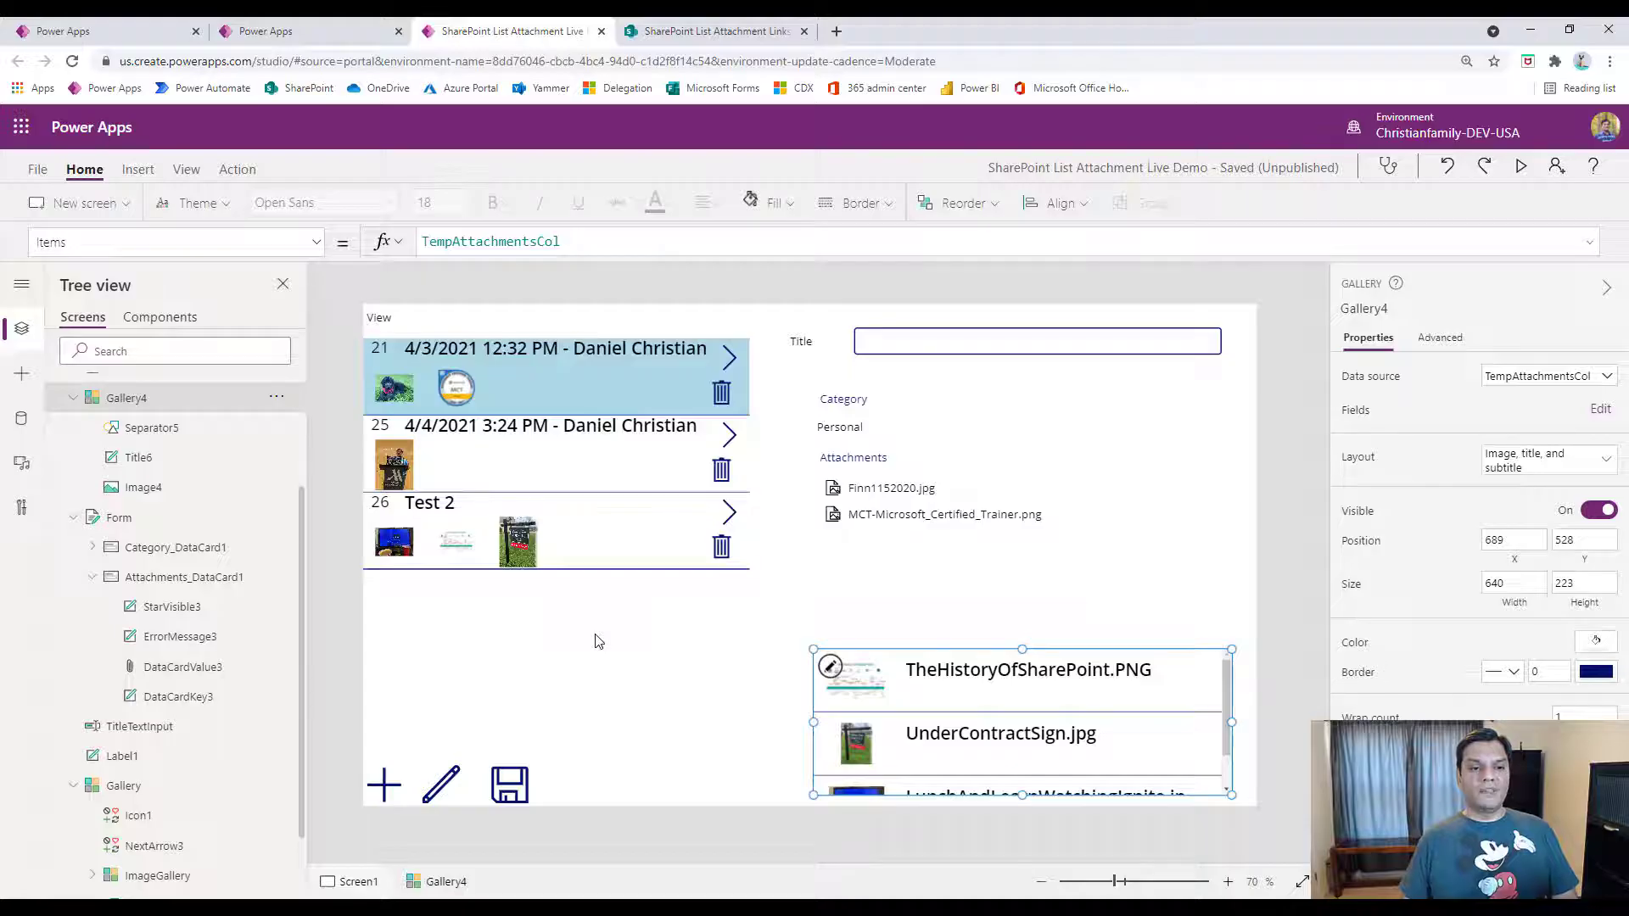
Check the OnSelect formula of the edit icon and the full OnSelect formula of the save icon.
click(439, 785)
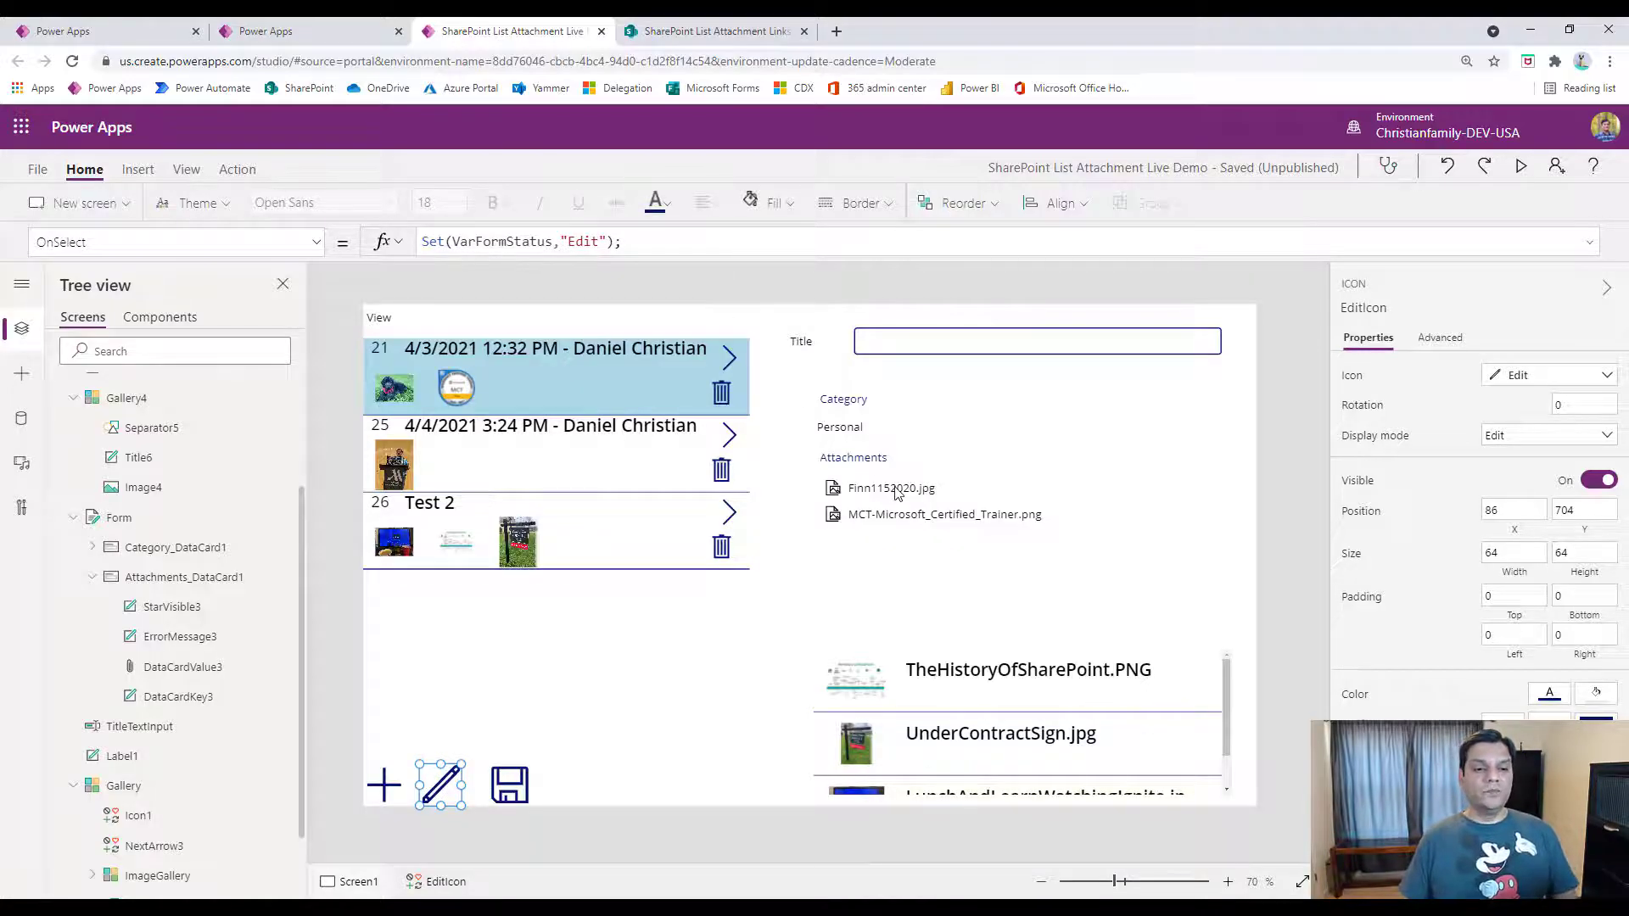
click(525, 792)
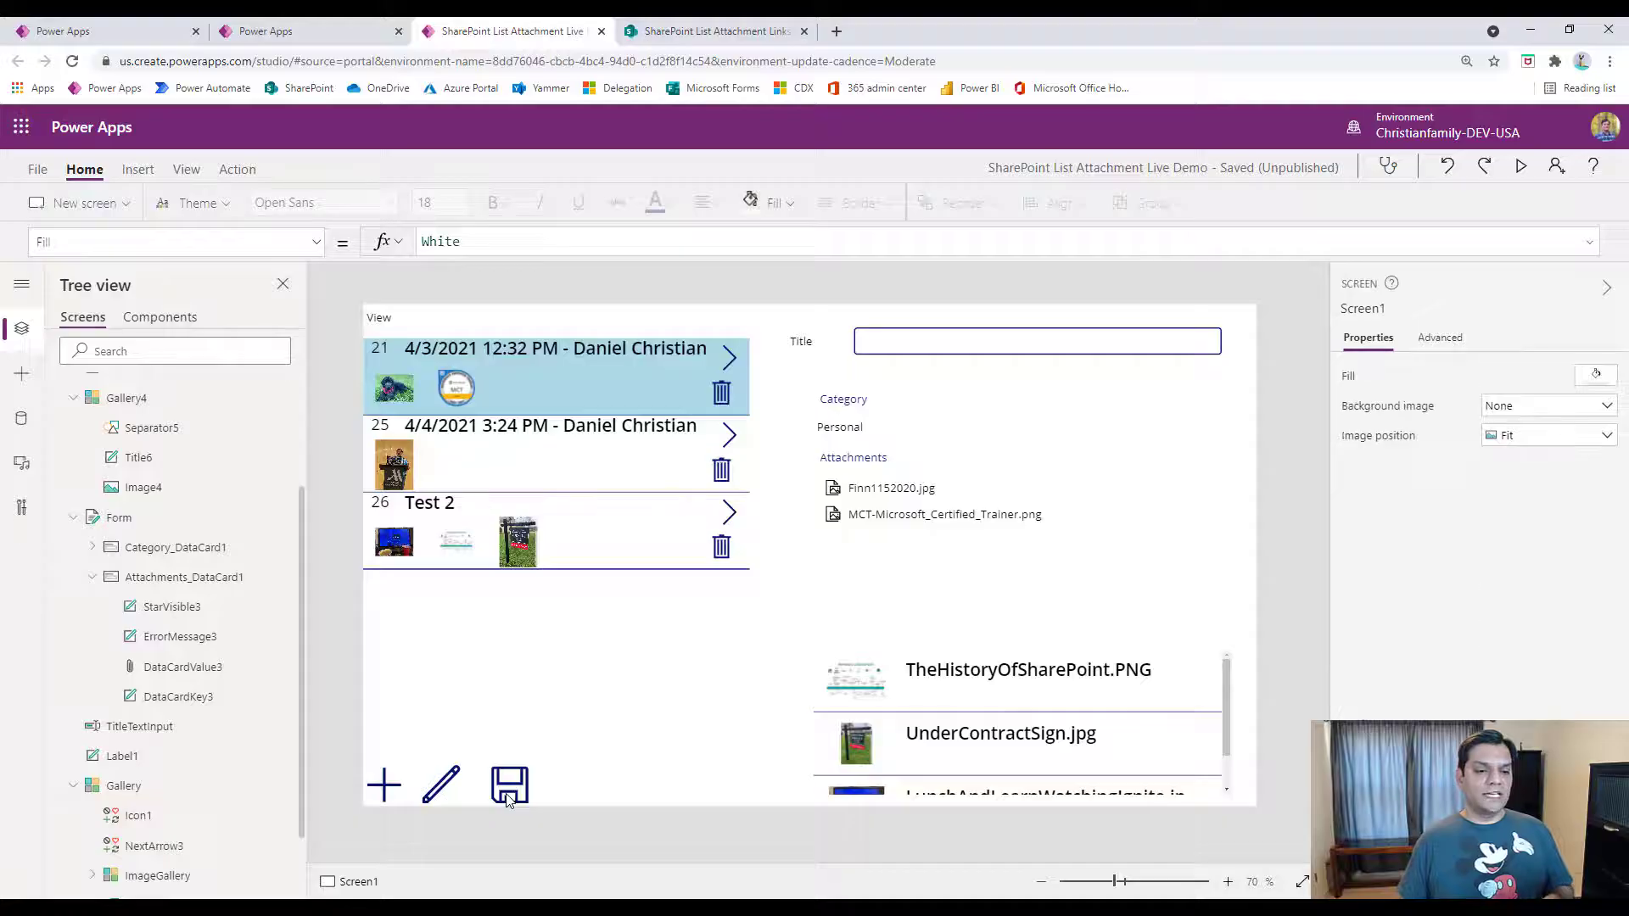
click(1589, 242)
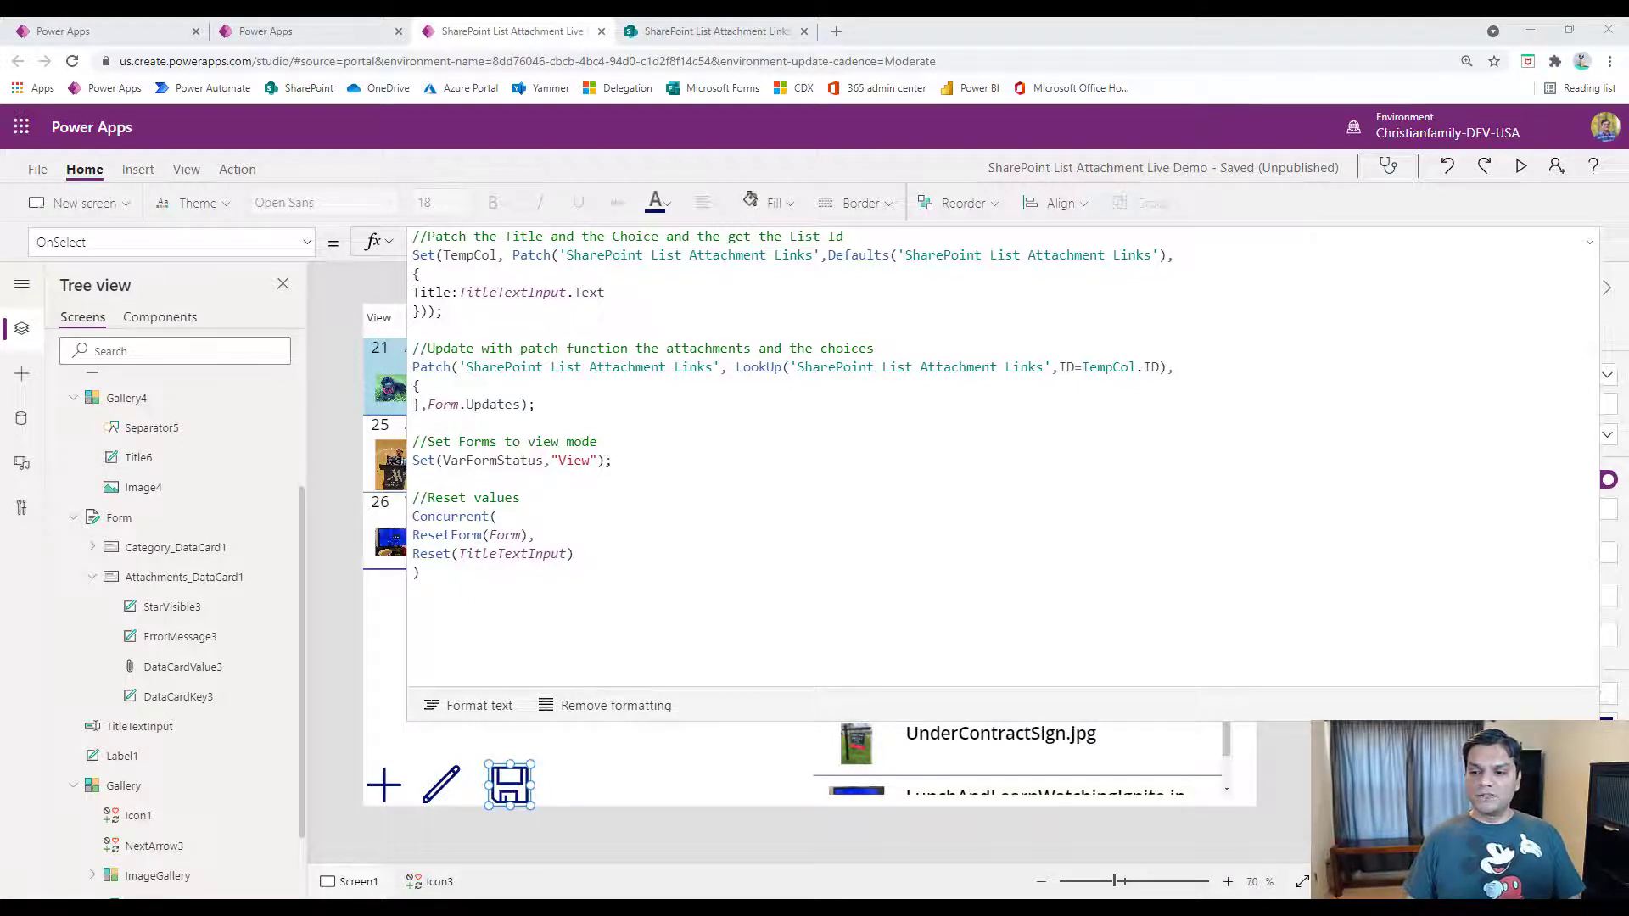
click(889, 236)
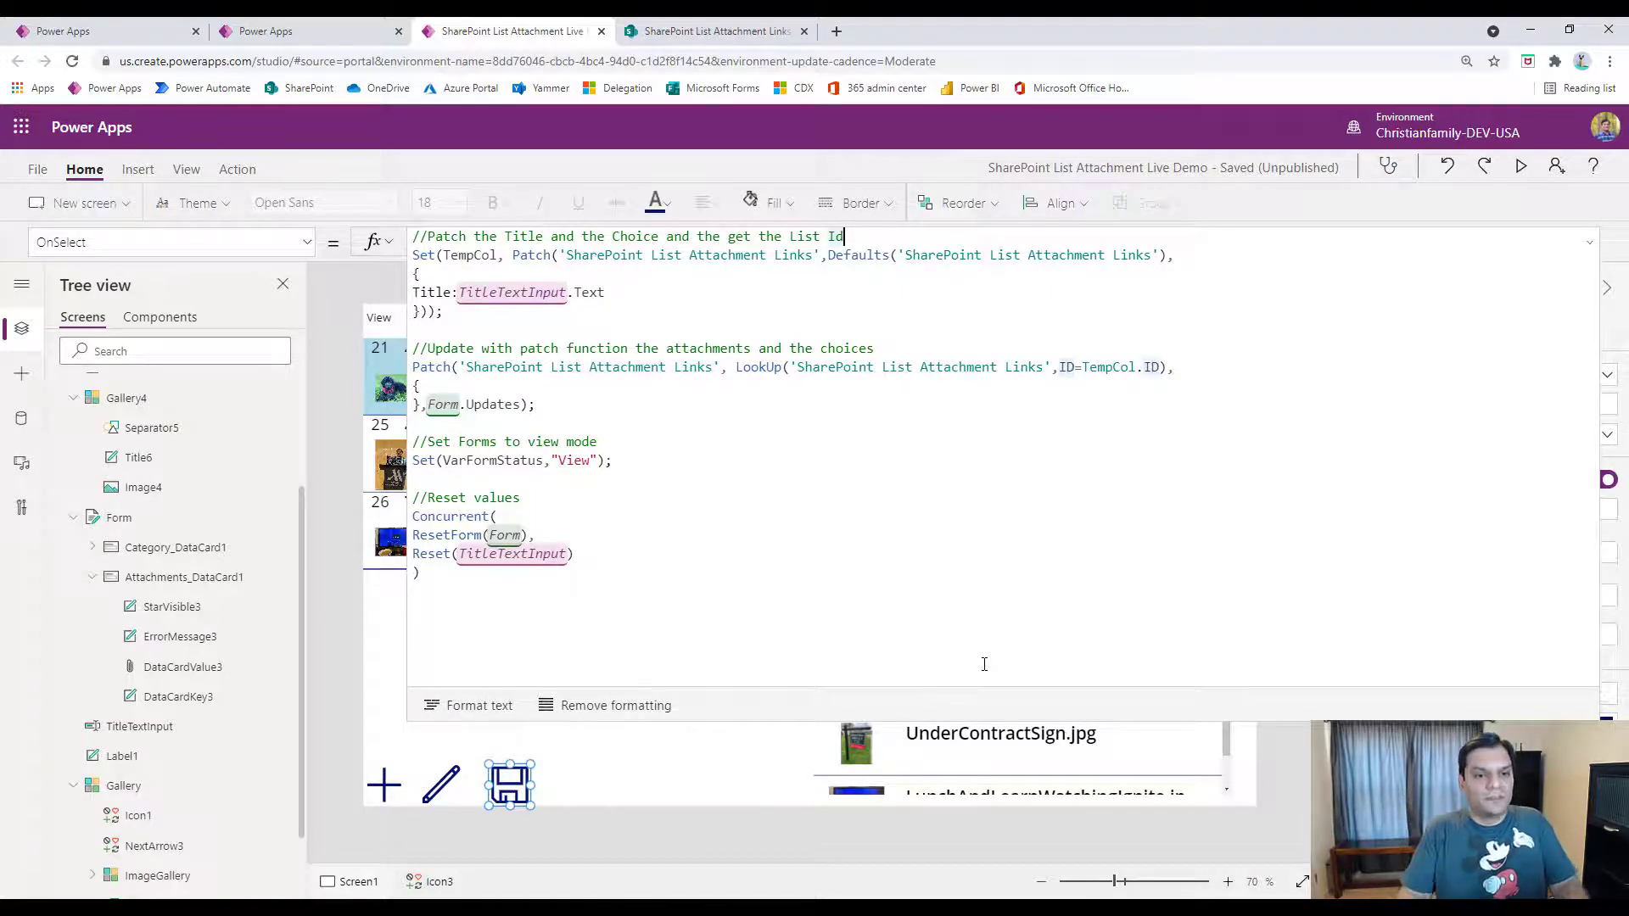
key(Home)
key(Return)
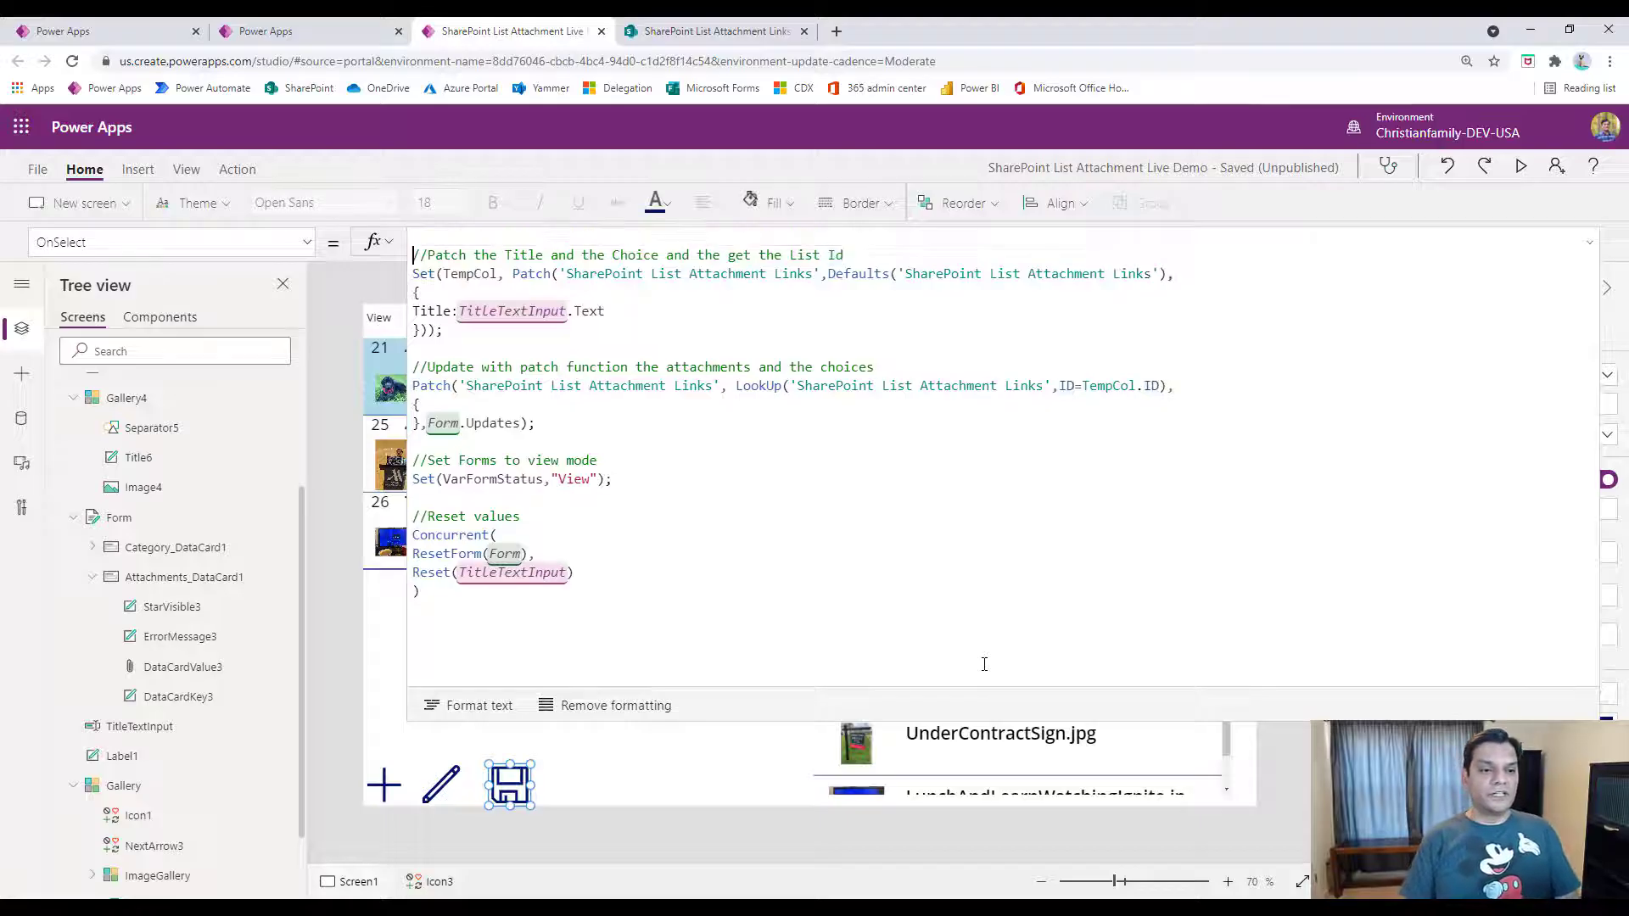
key(Up)
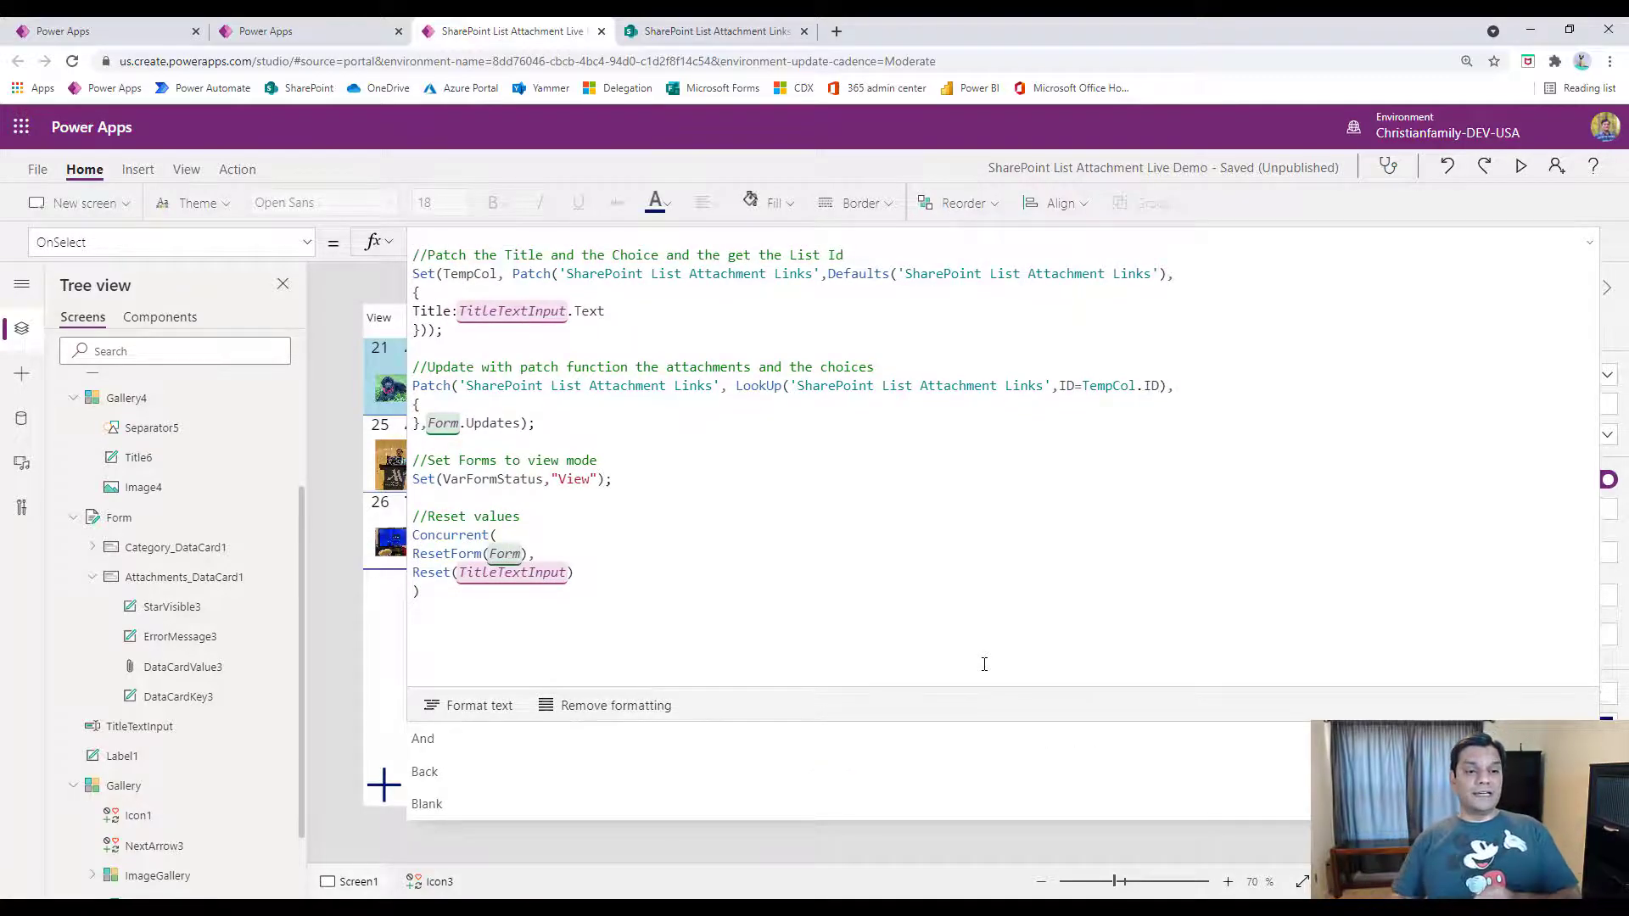
key(BackSpace)
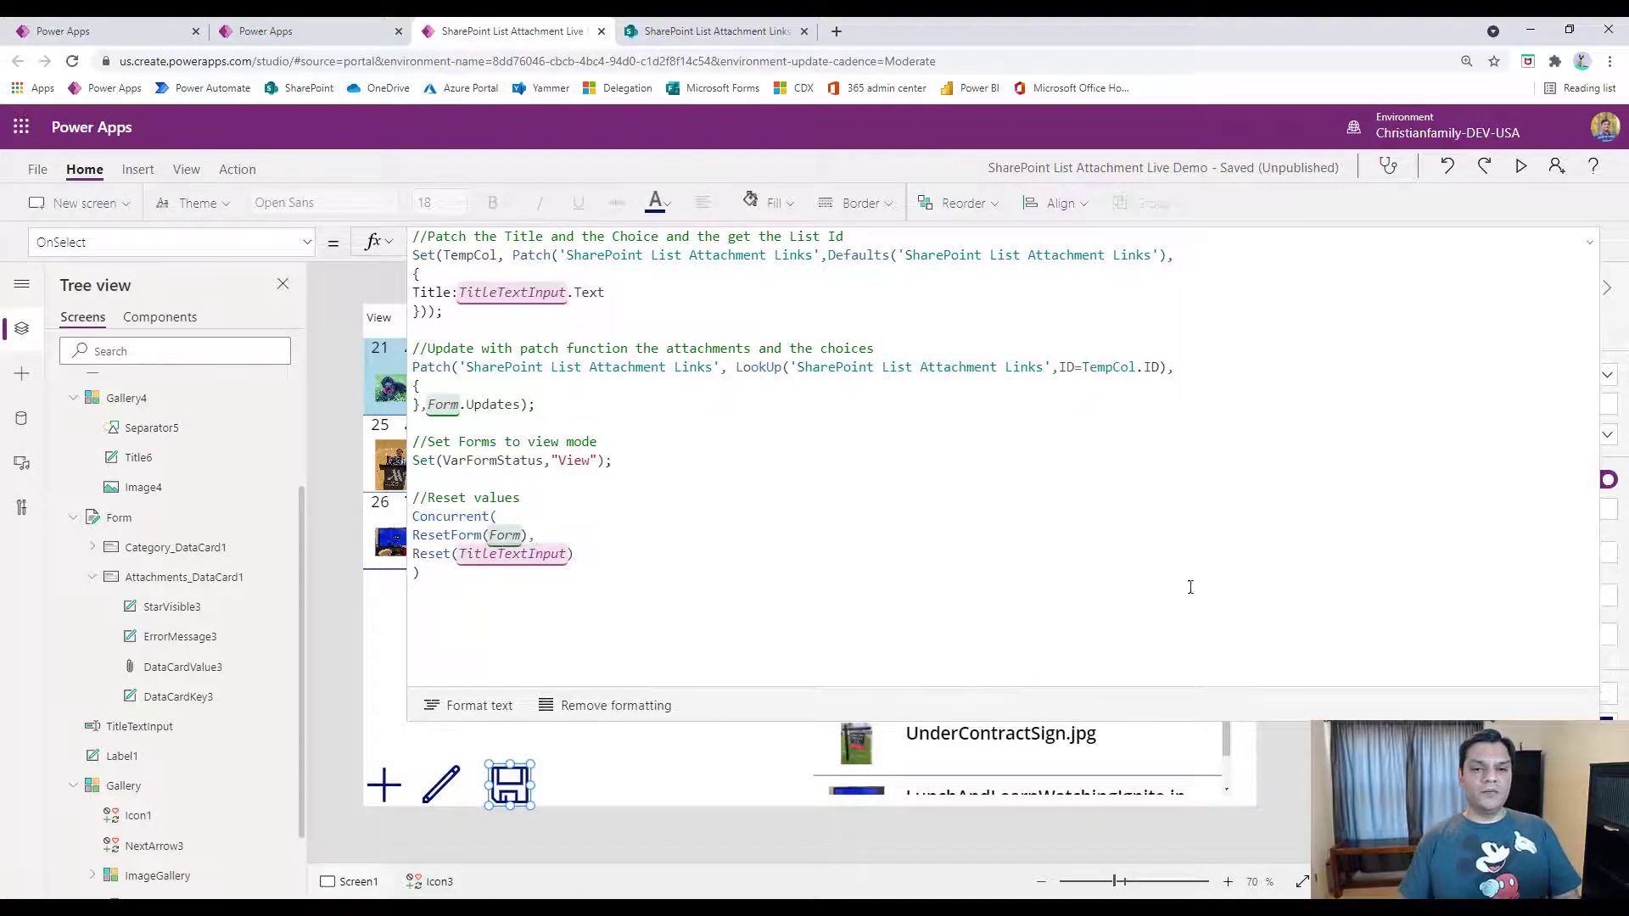
click(1591, 252)
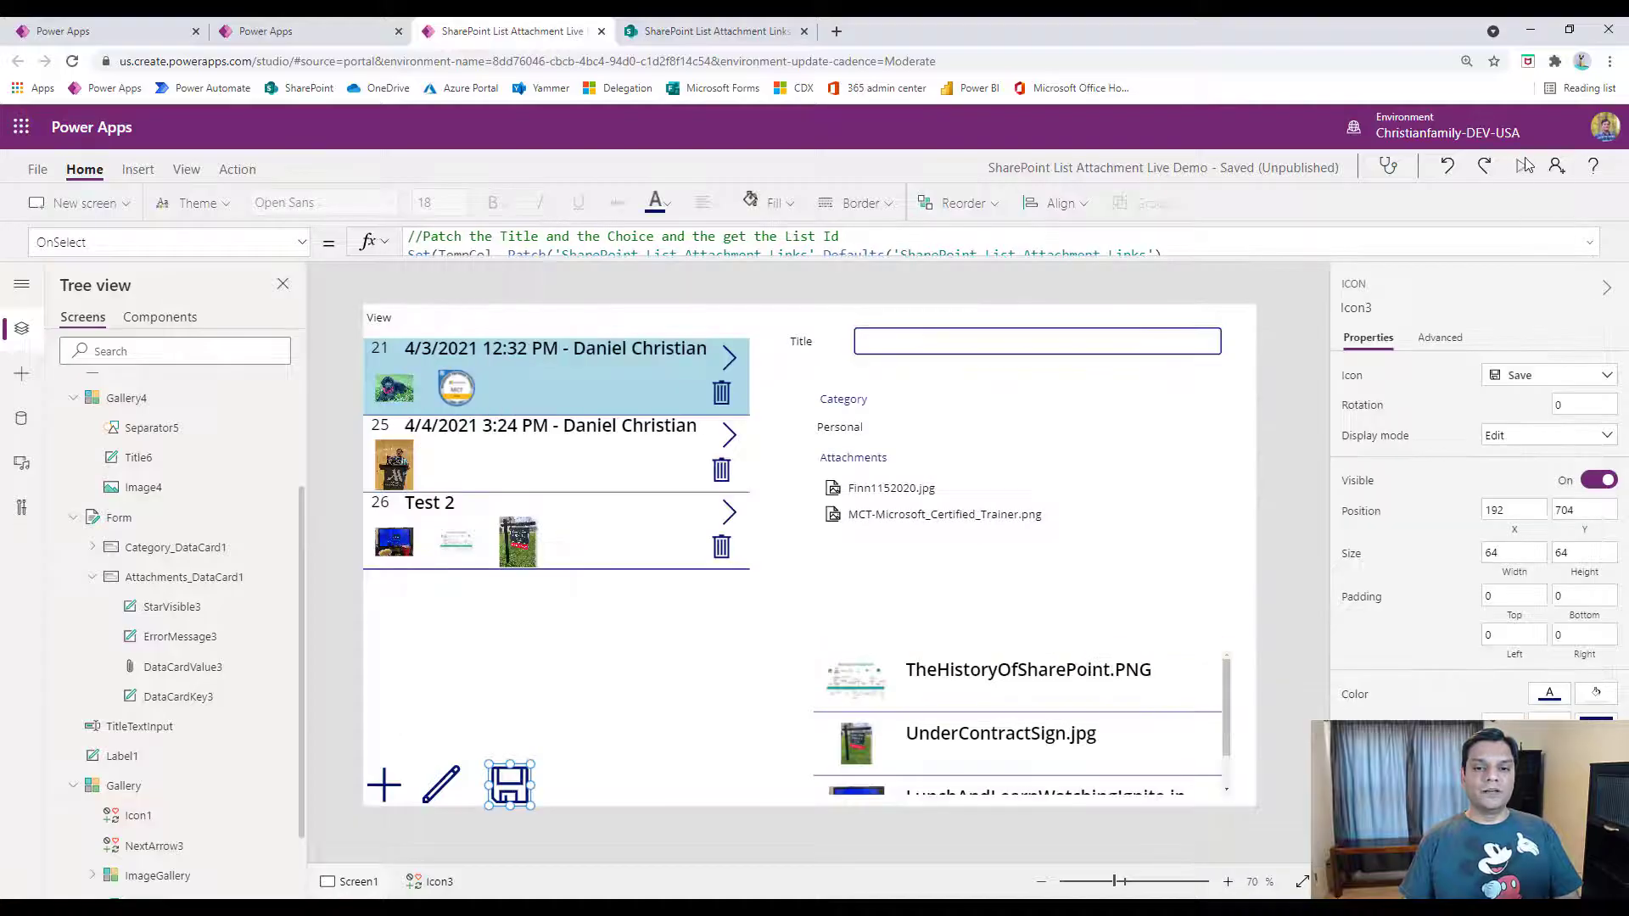
Preview the app, switch record 21 to edit mode, remove its Finn1152020.jpg attachment and attach LemonPepper.jpg.
click(1521, 166)
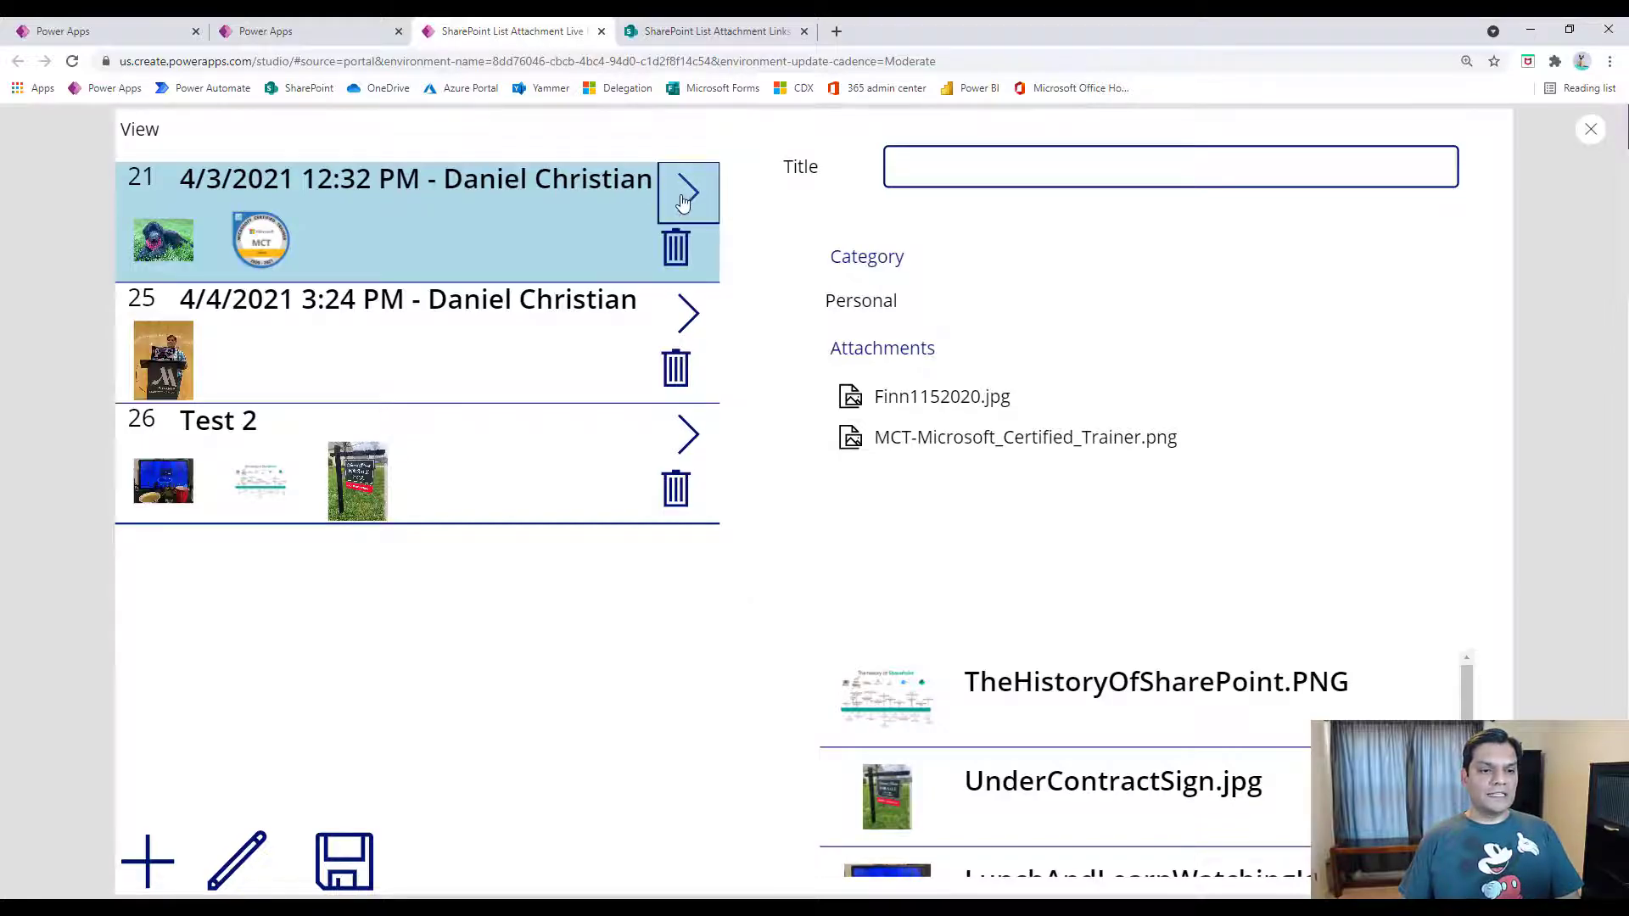
click(245, 861)
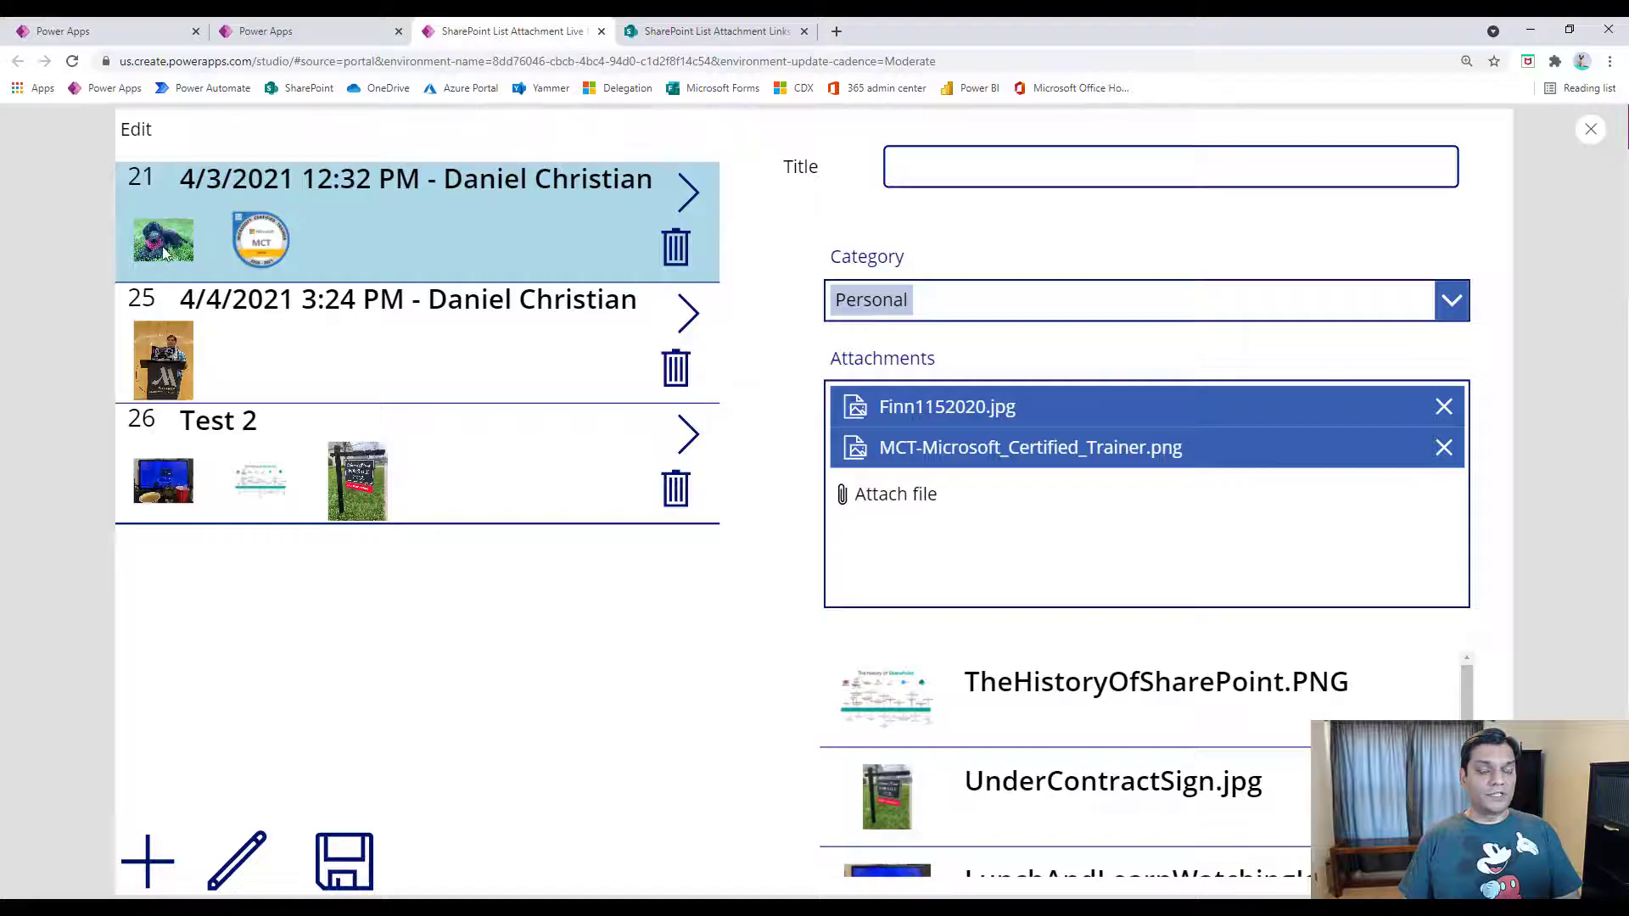
click(1444, 406)
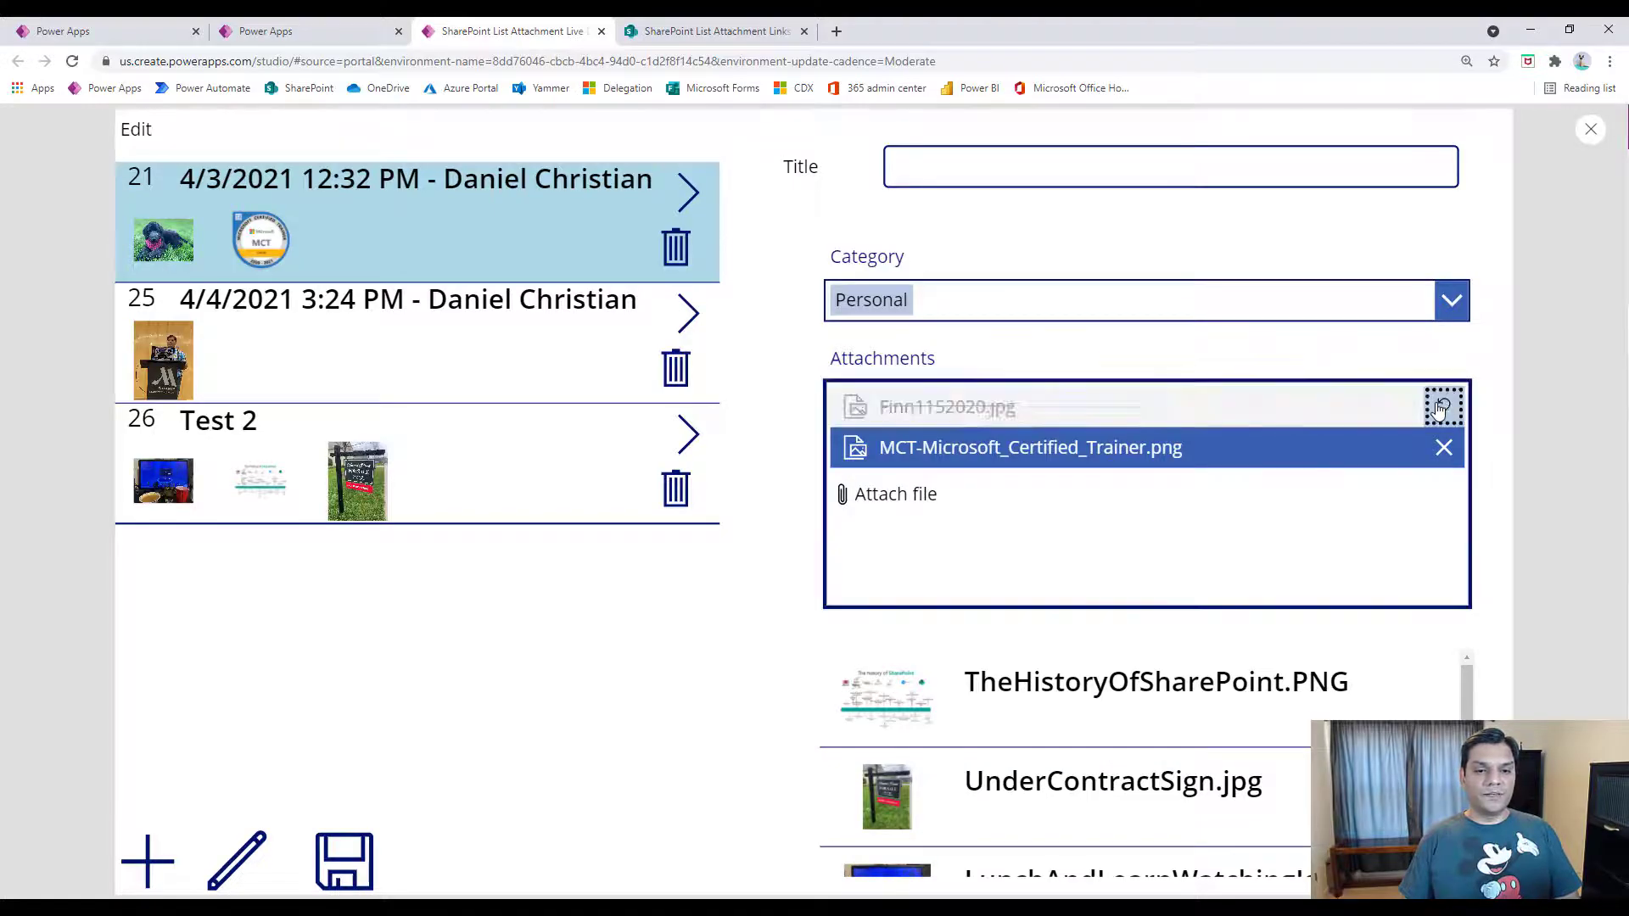
click(920, 493)
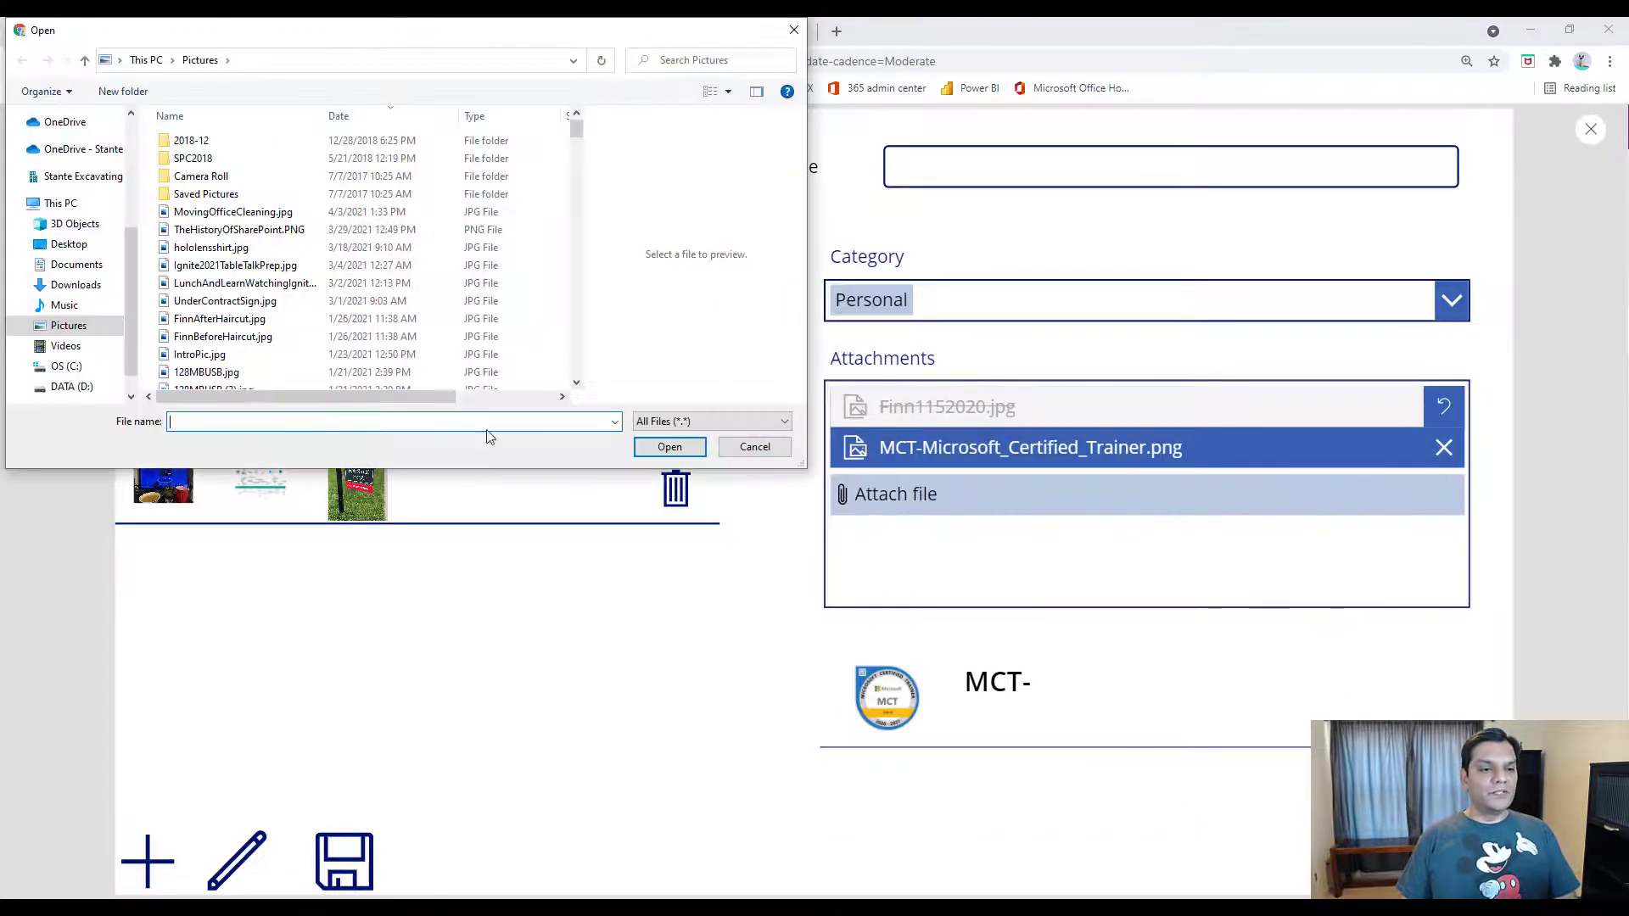
scroll(233, 299, down, 5)
scroll(233, 298, down, 3)
click(231, 273)
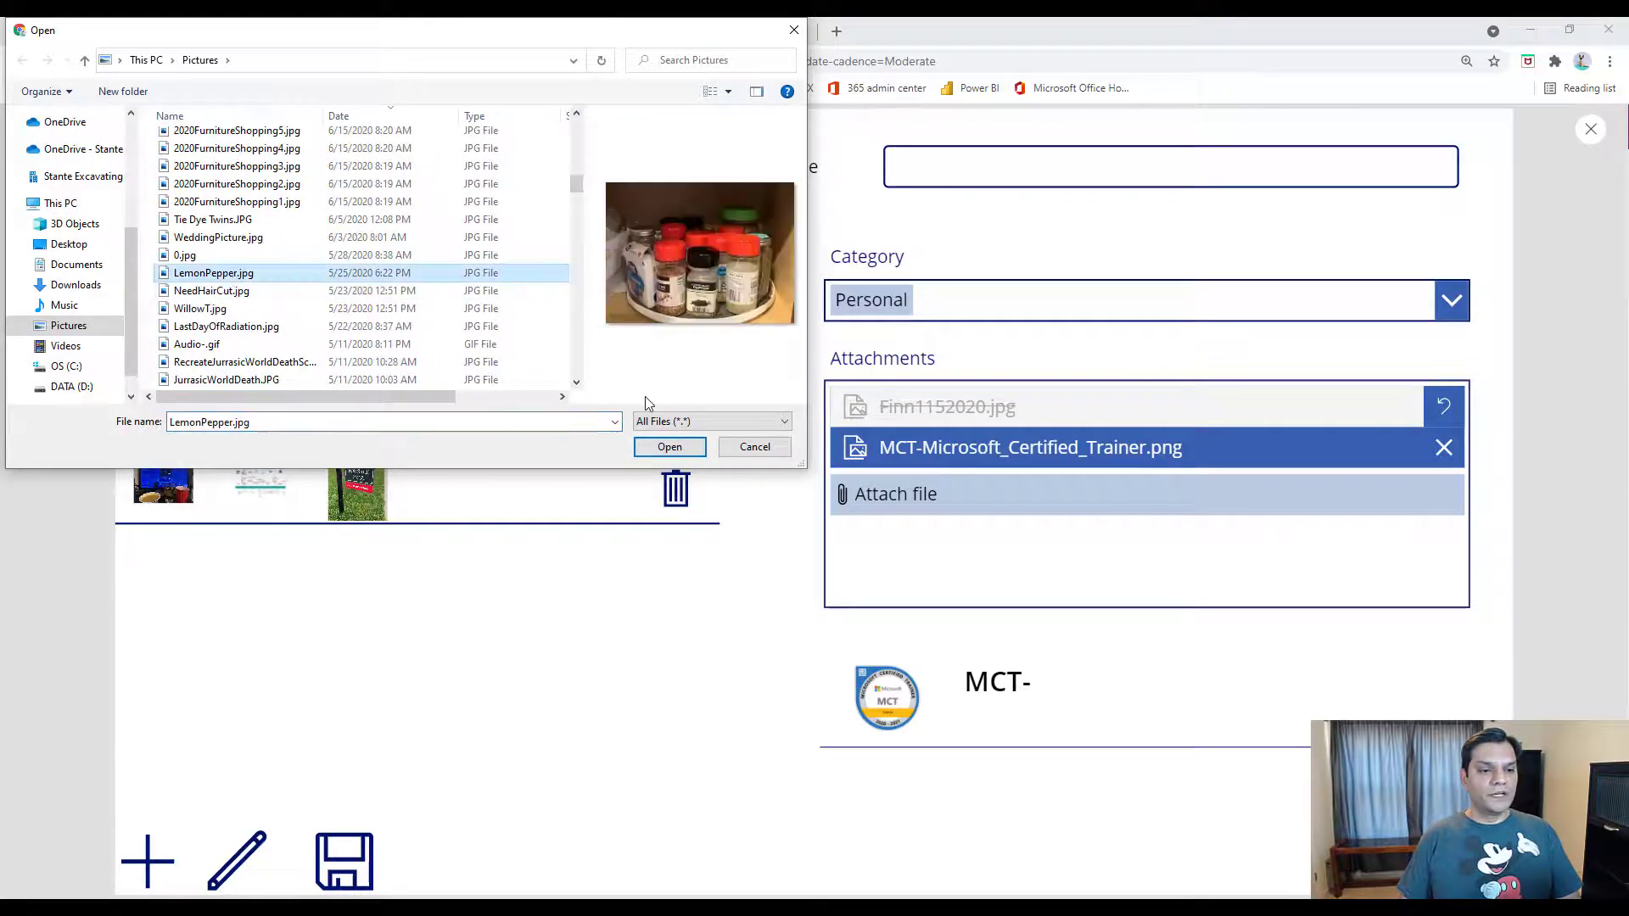
click(655, 454)
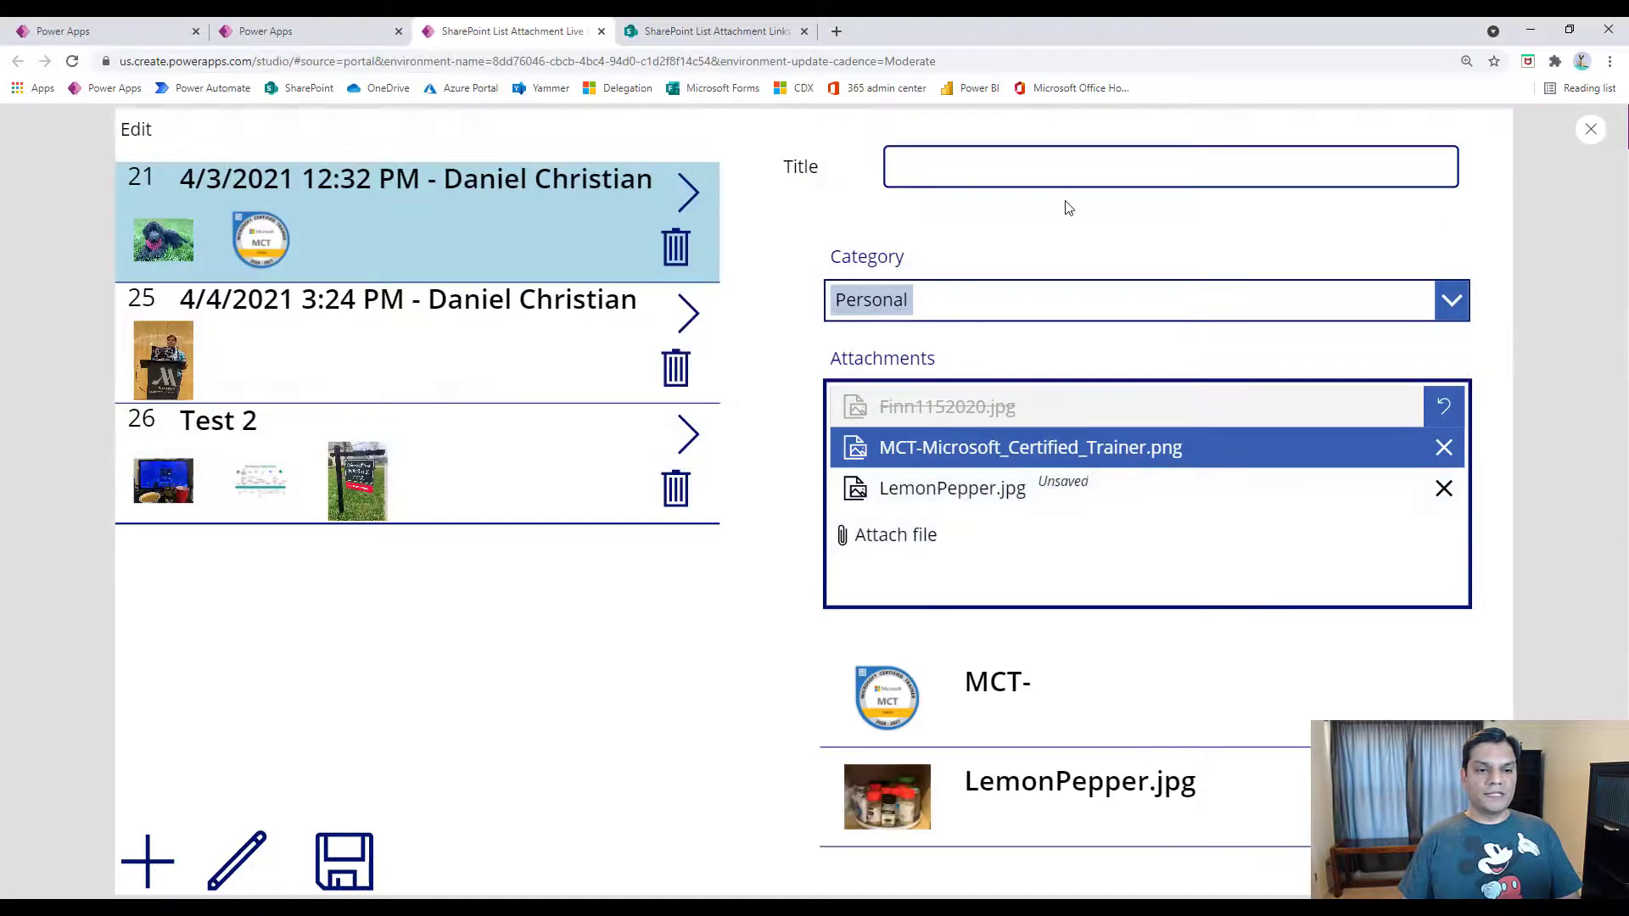
Enter Test as the title, save the record and close the preview.
click(1060, 180)
text(Test)
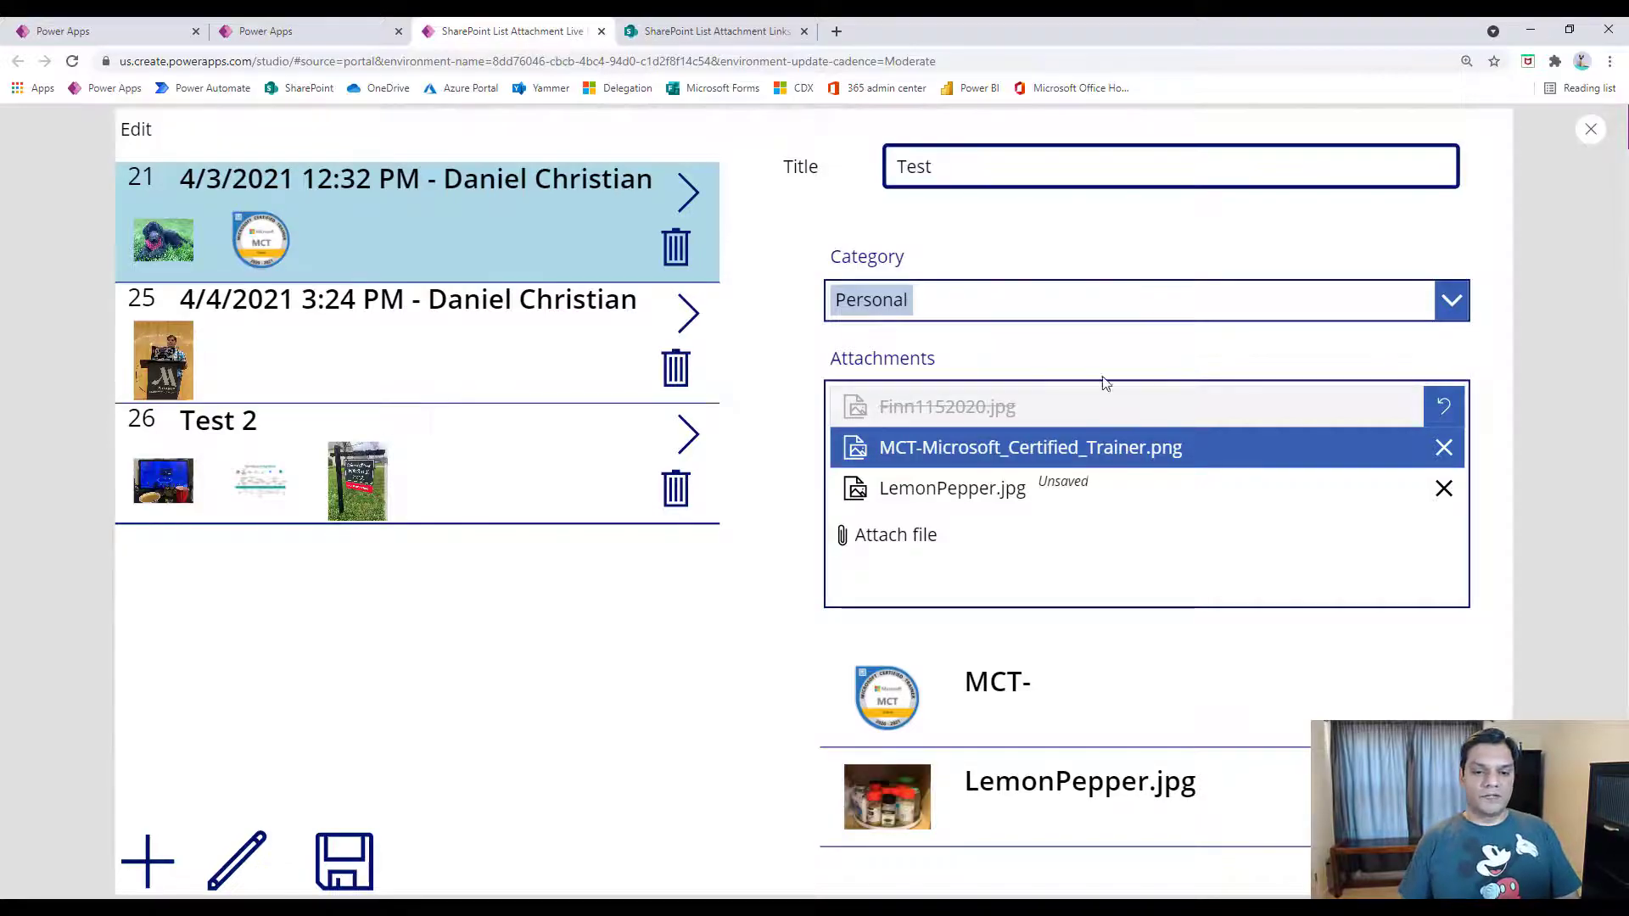
click(343, 864)
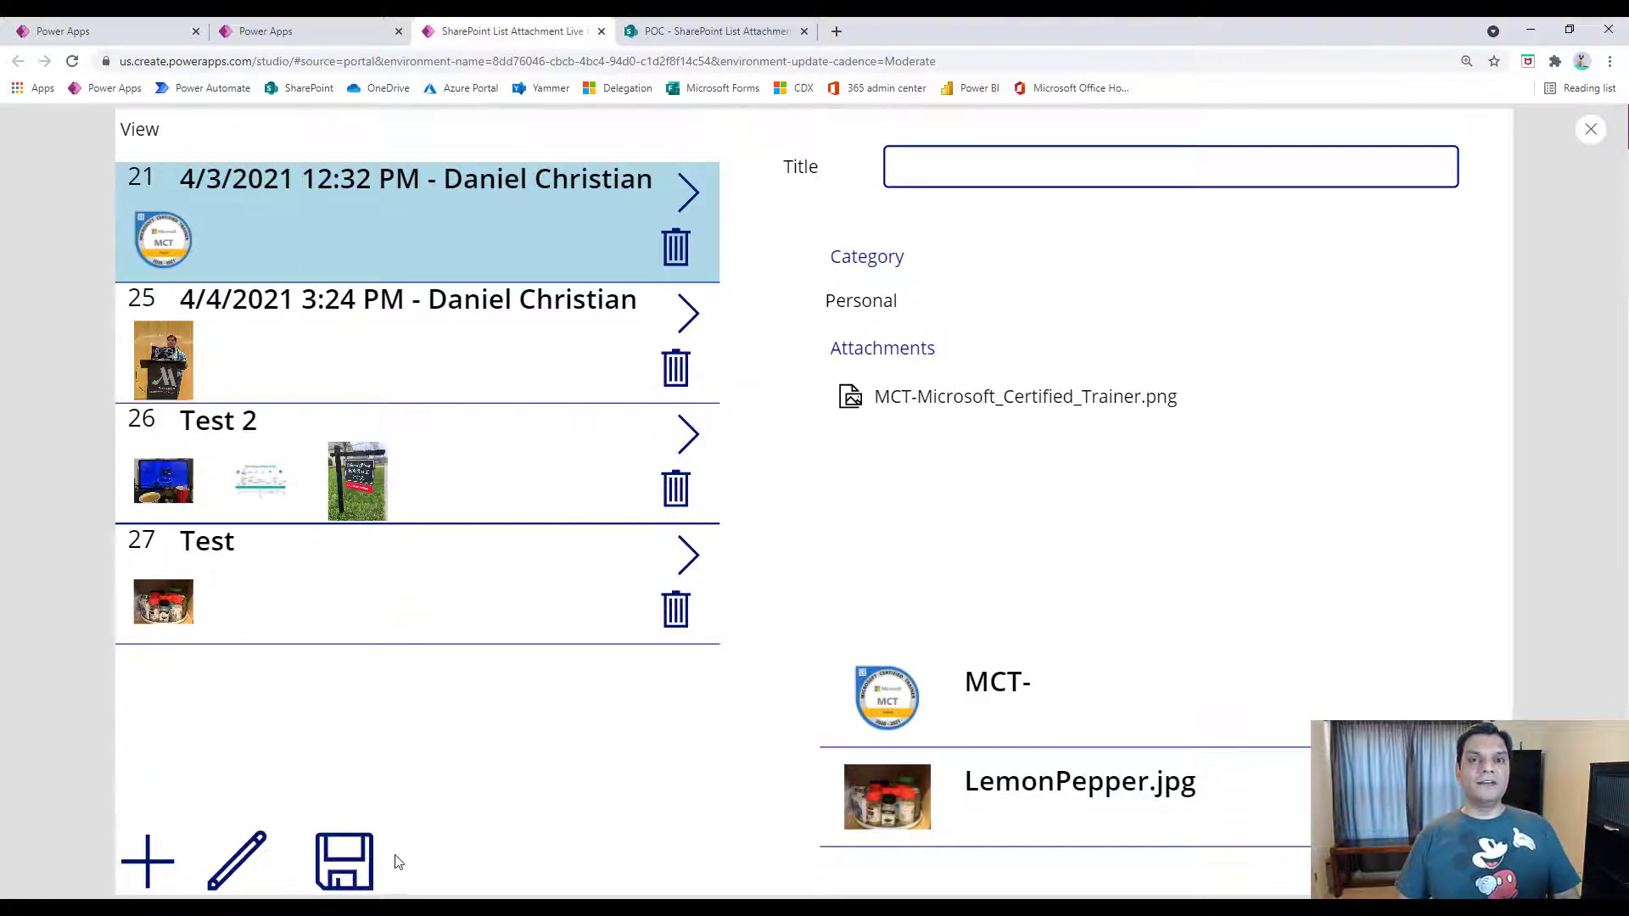
click(1592, 131)
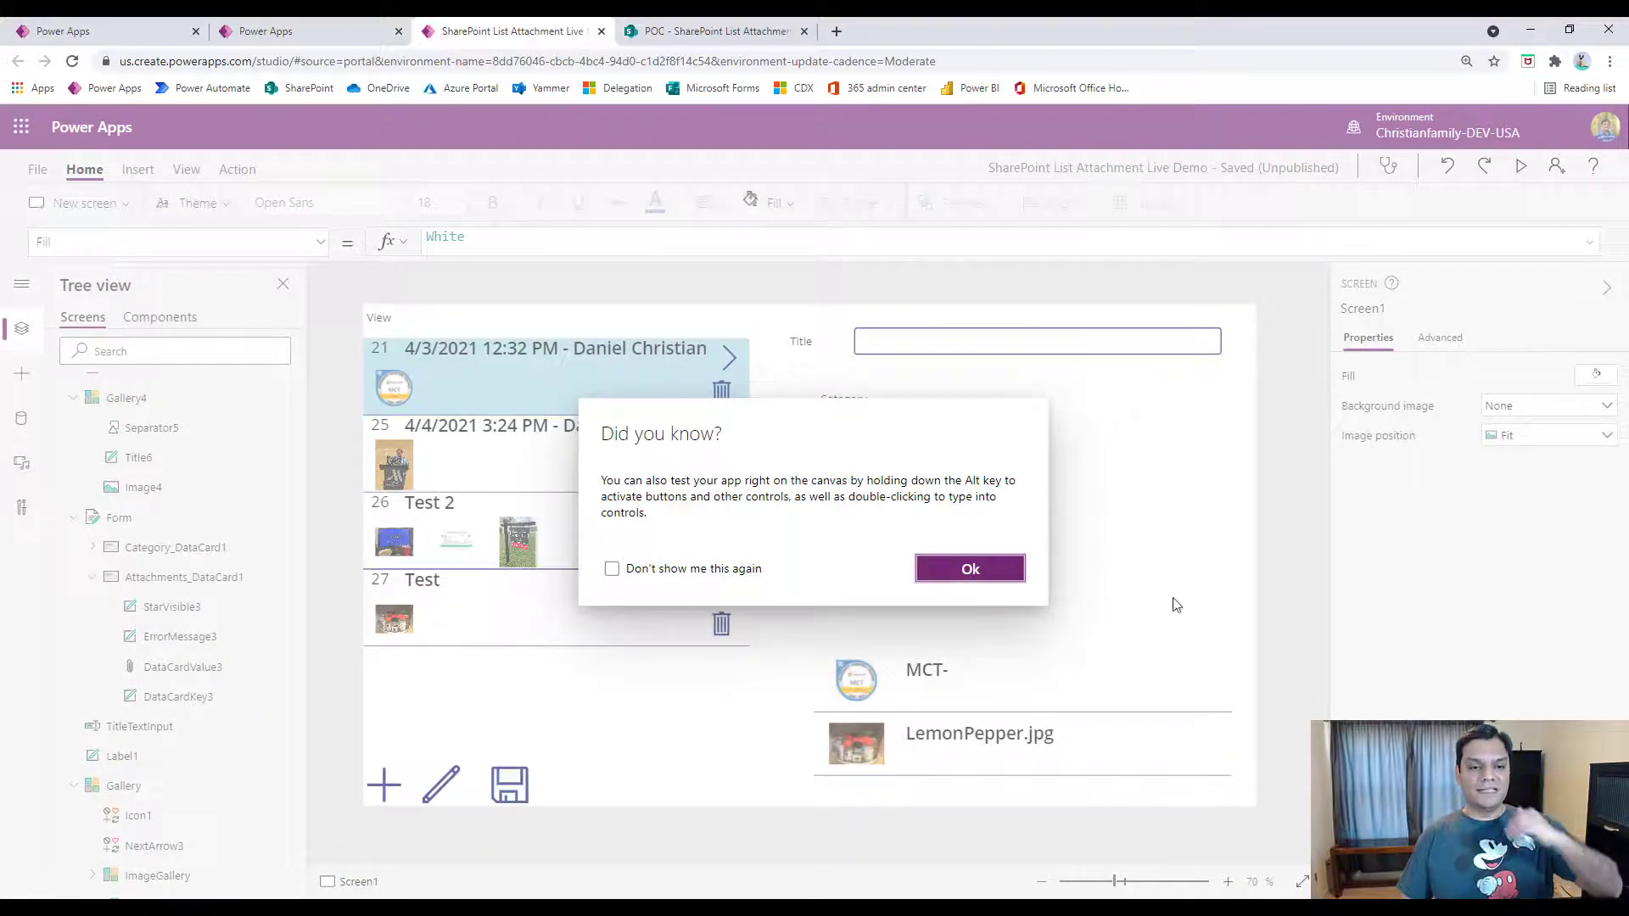
click(968, 570)
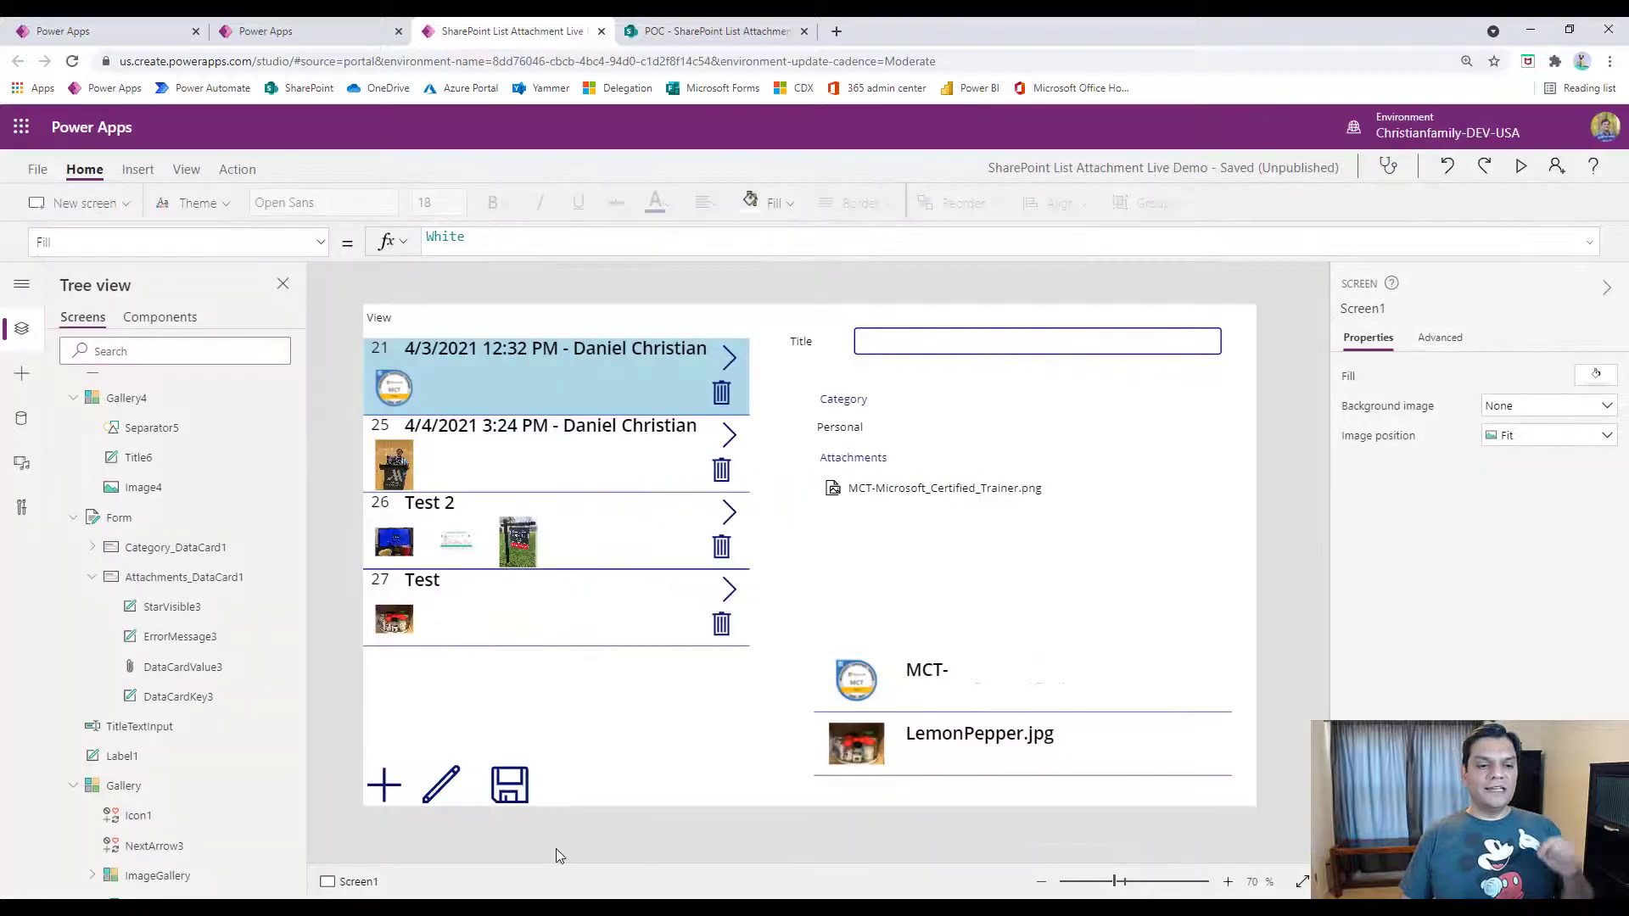
Compare the edit and save icons' OnSelect formulas, and insert If(VarFormStatus="New", at the start of the save icon's formula.
click(519, 793)
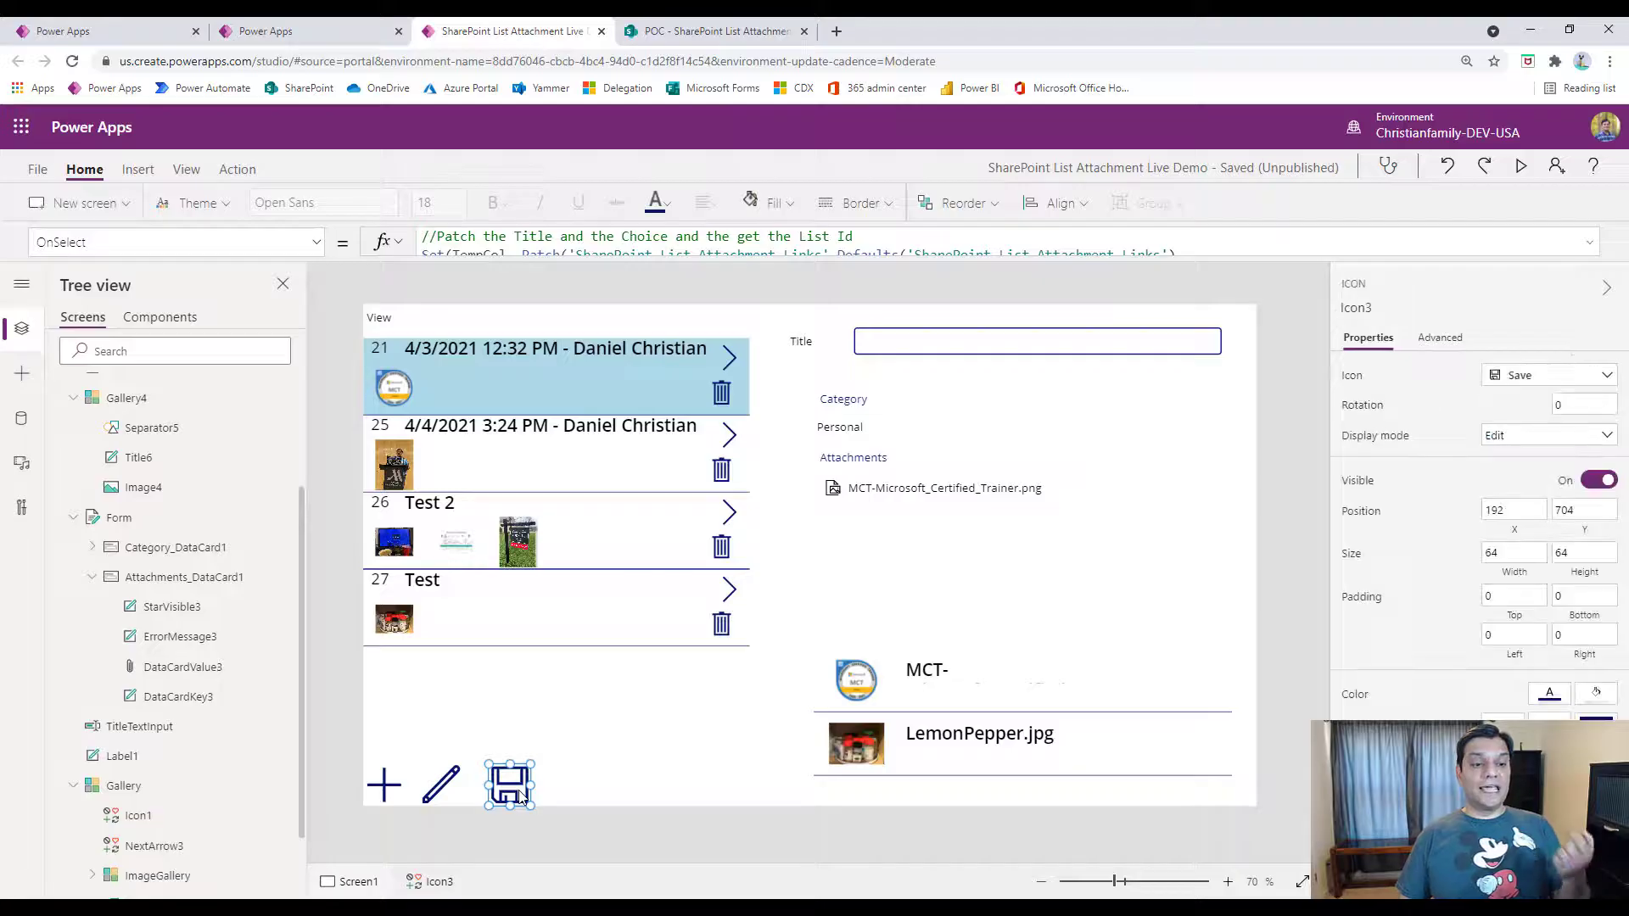
click(437, 789)
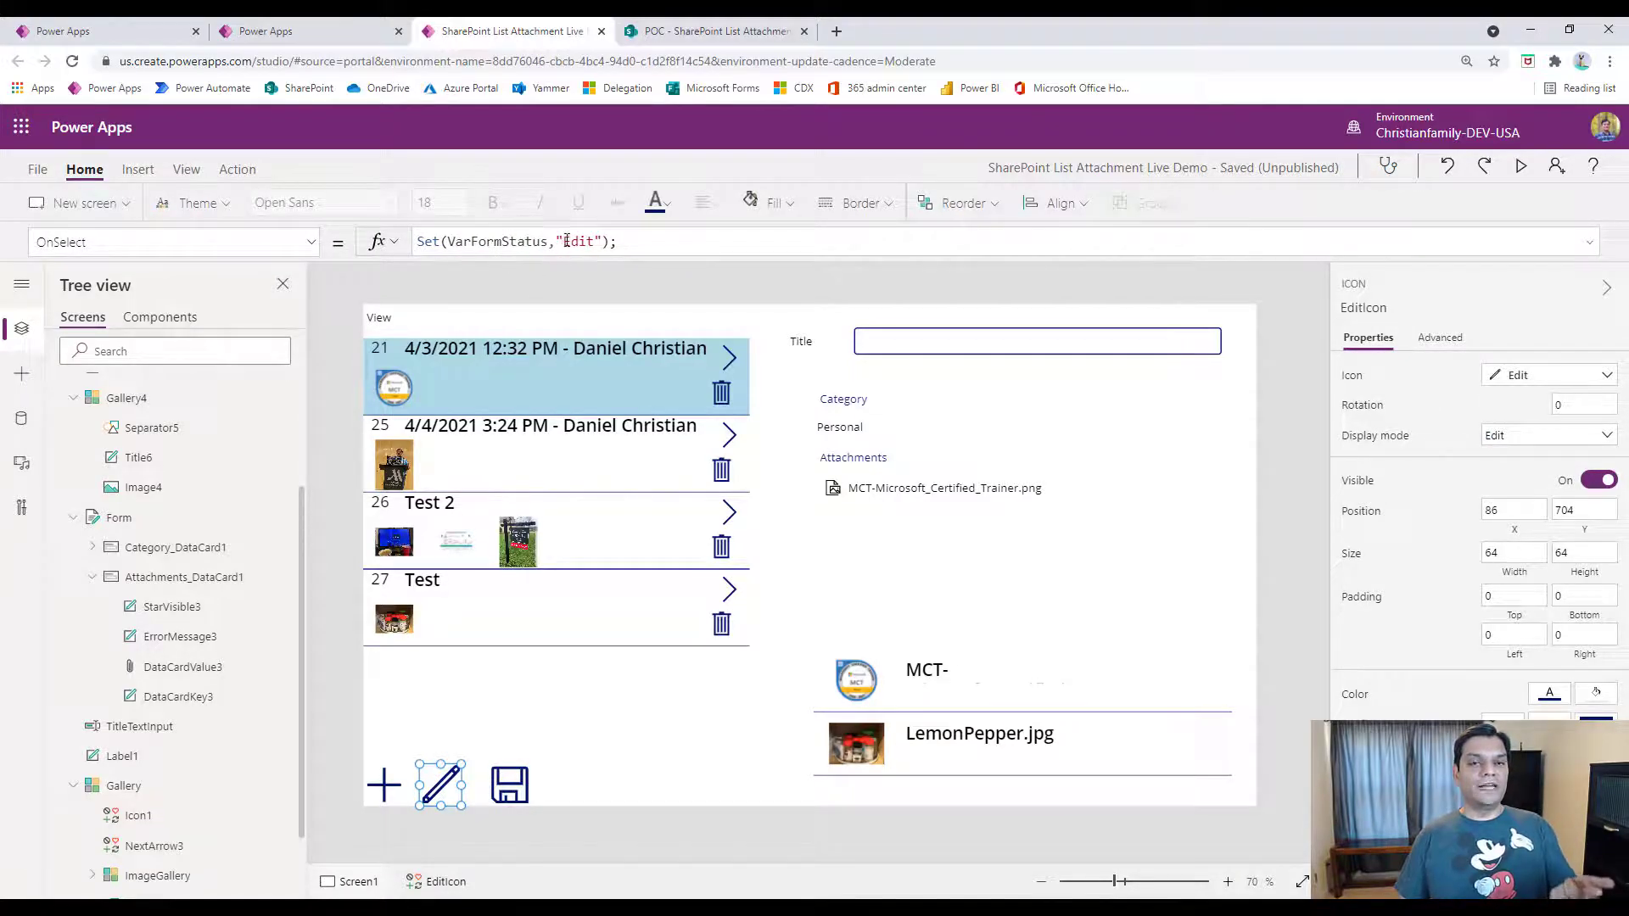
click(520, 802)
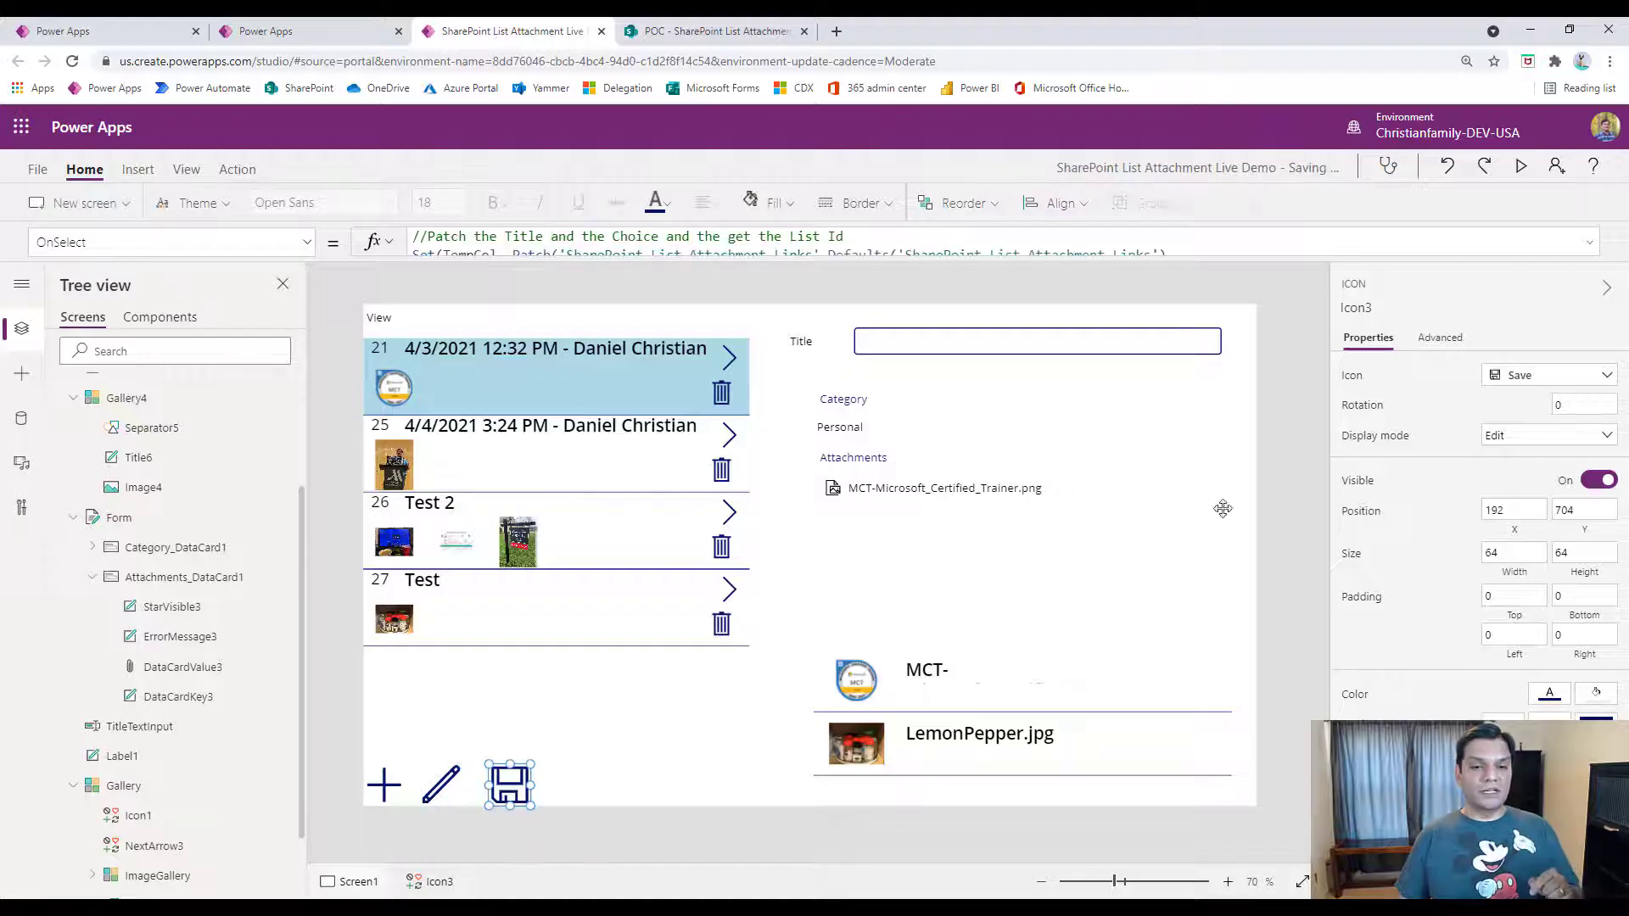
click(1587, 245)
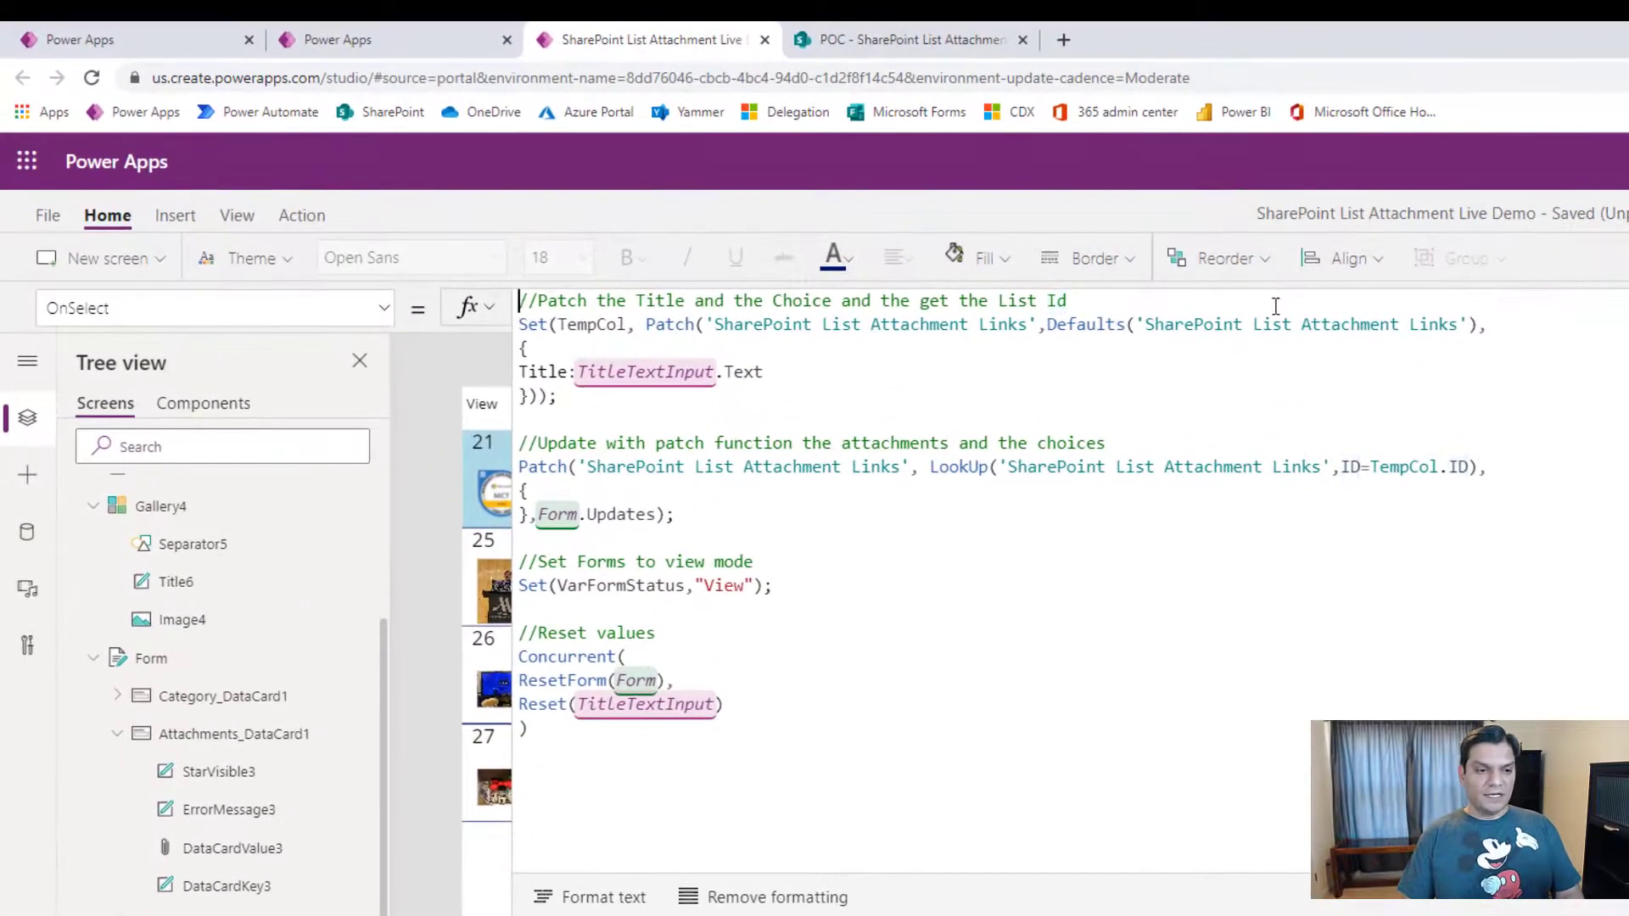
key(Return)
key(Up)
key(Up)
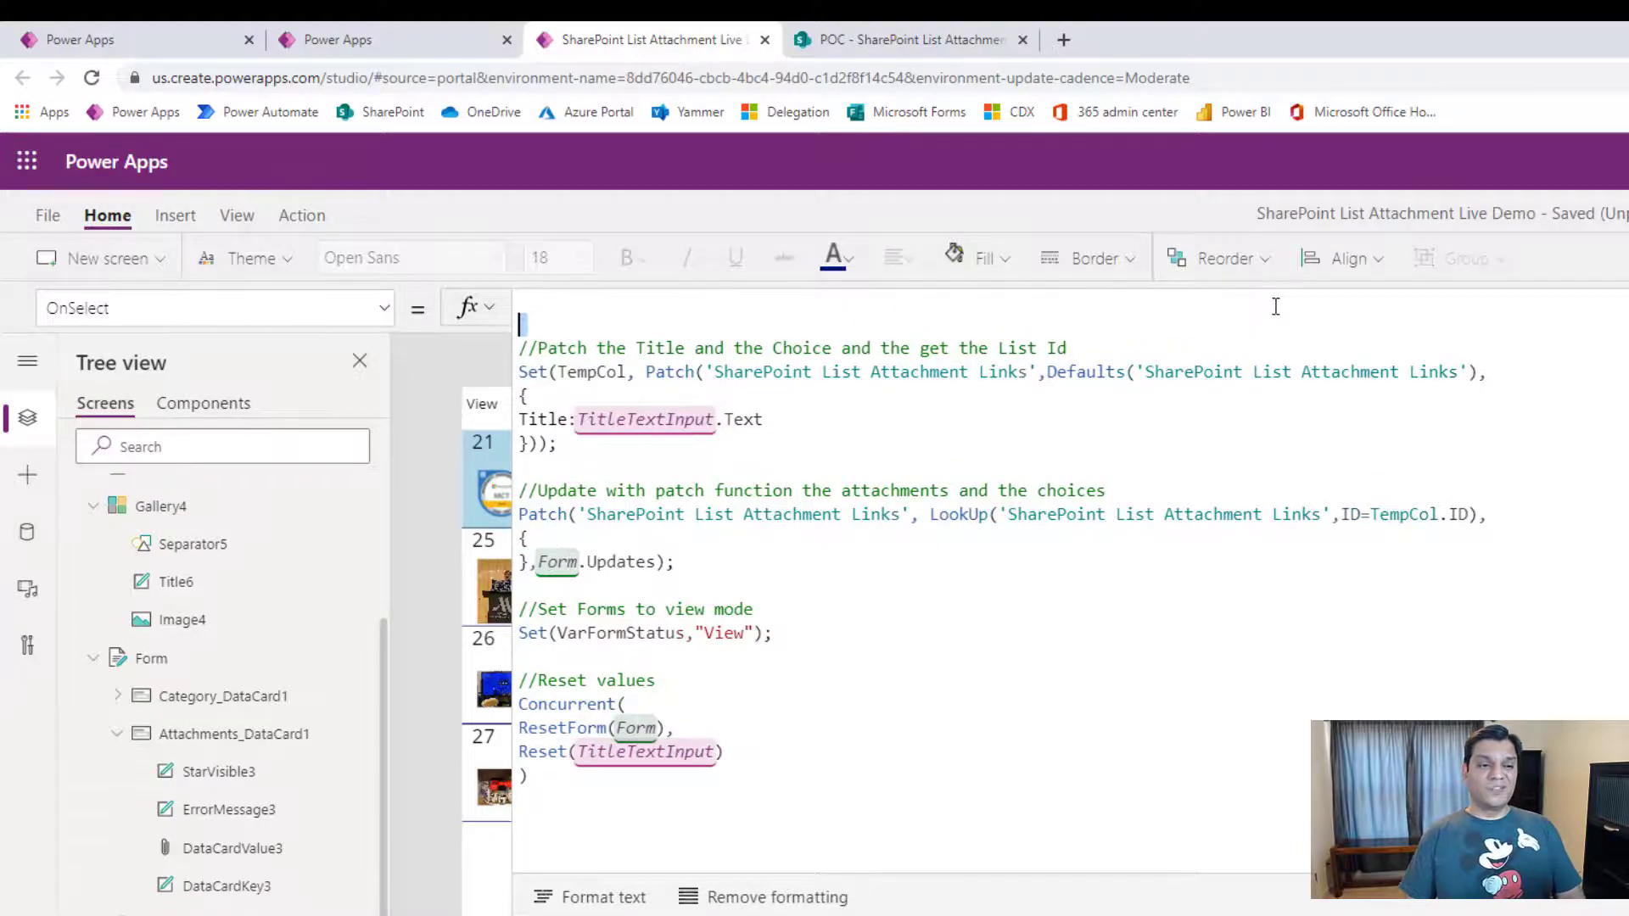
text(If()
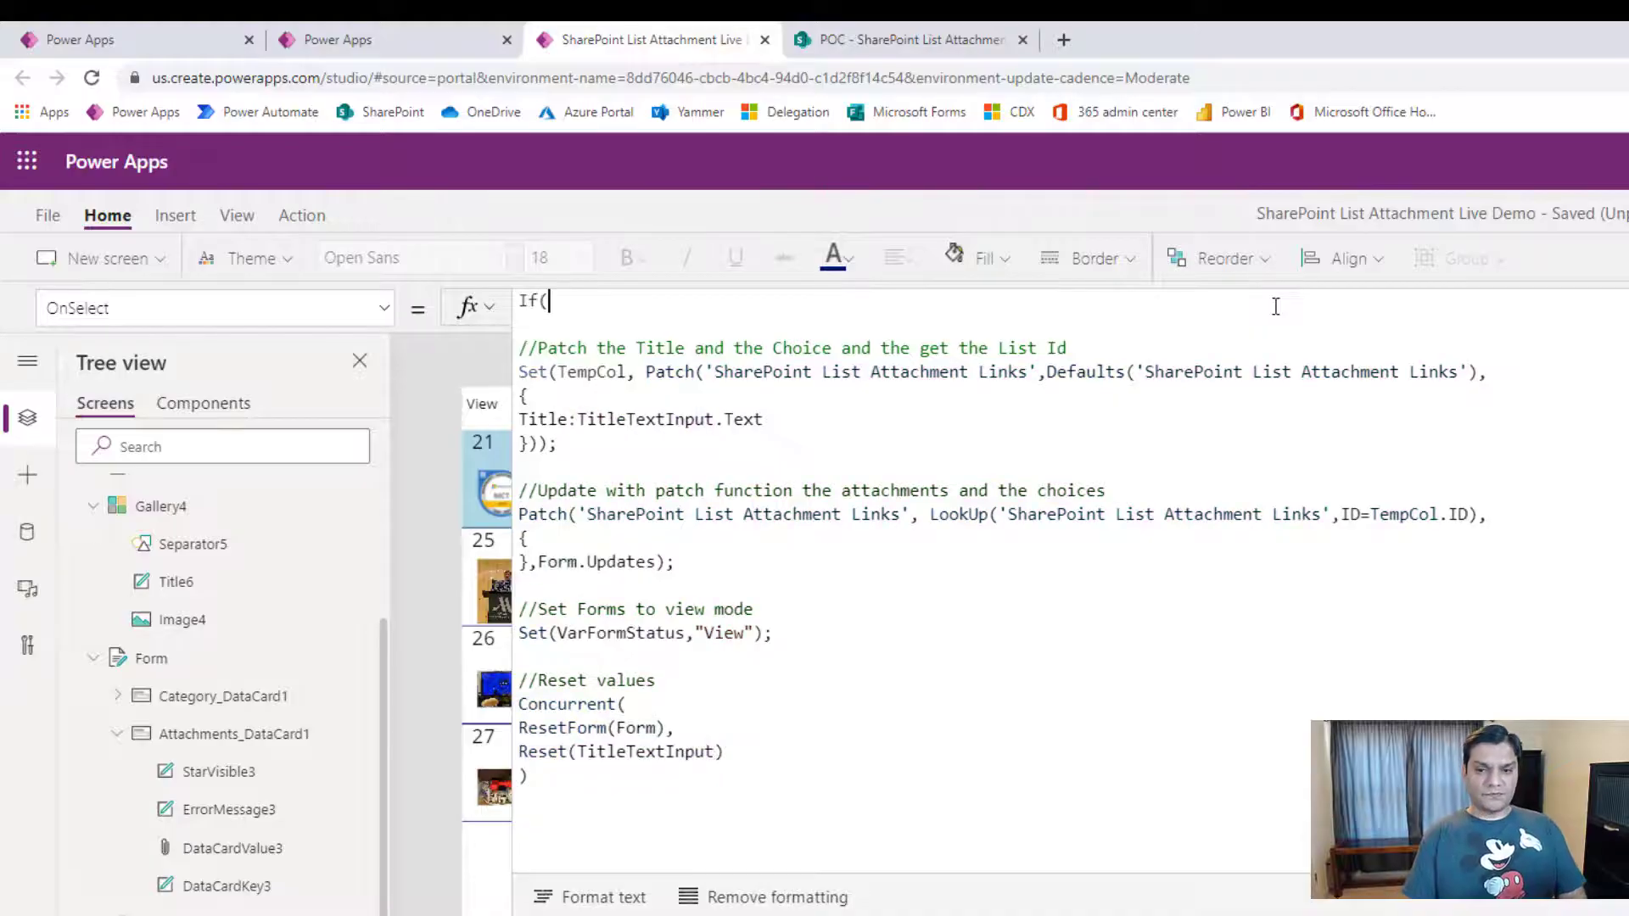
text(VarFormStatus)
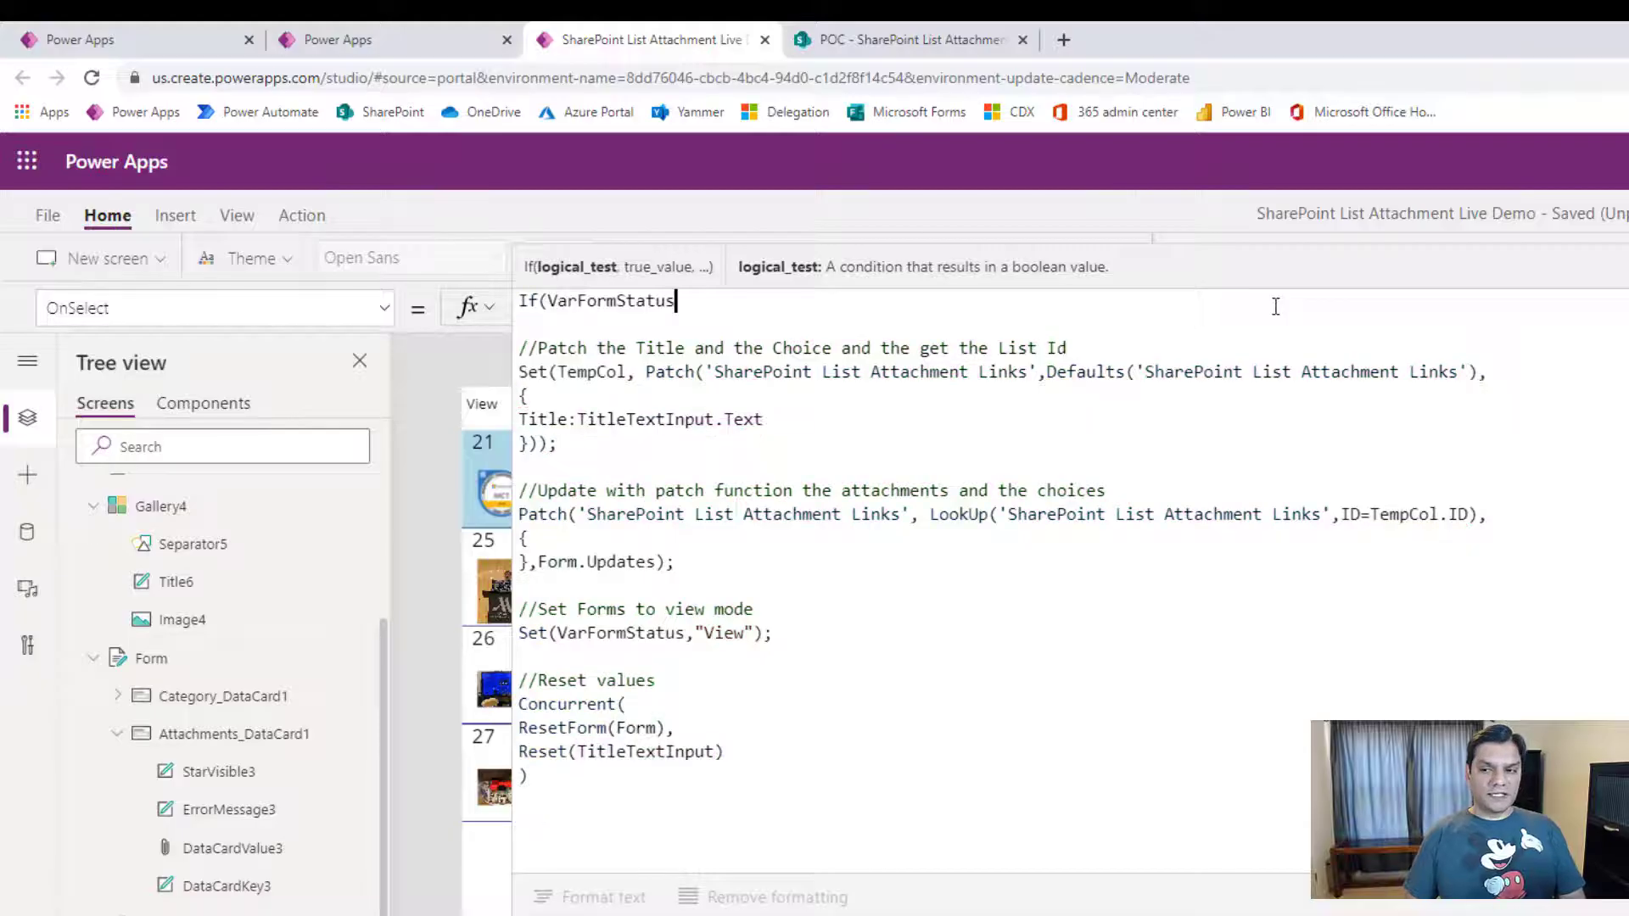
text(=")
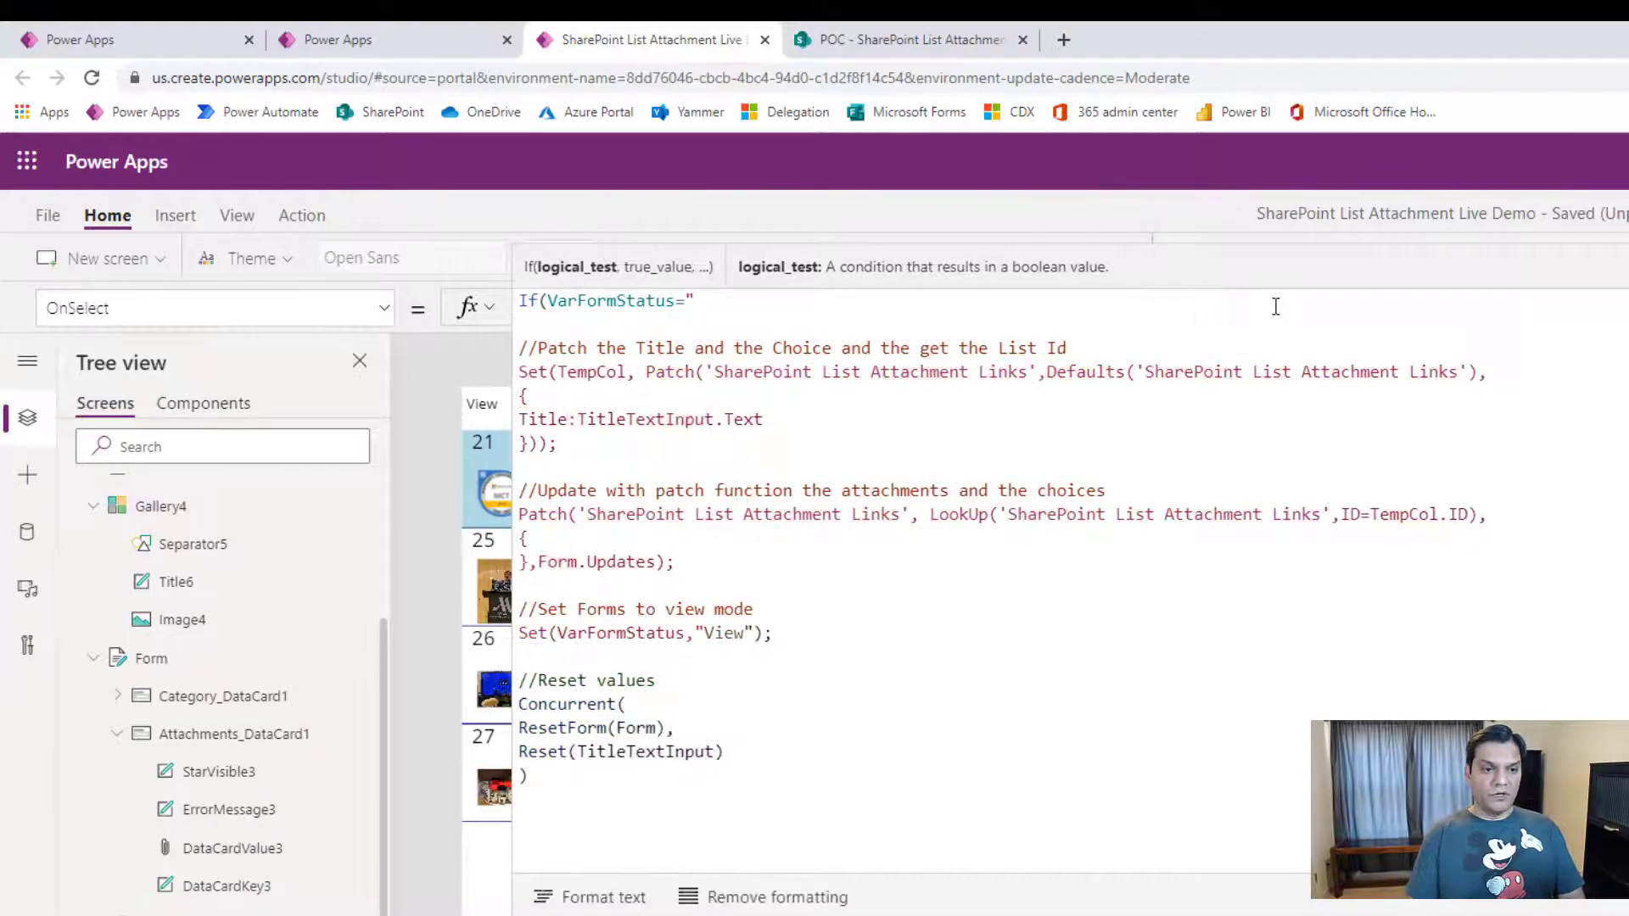
text(New",)
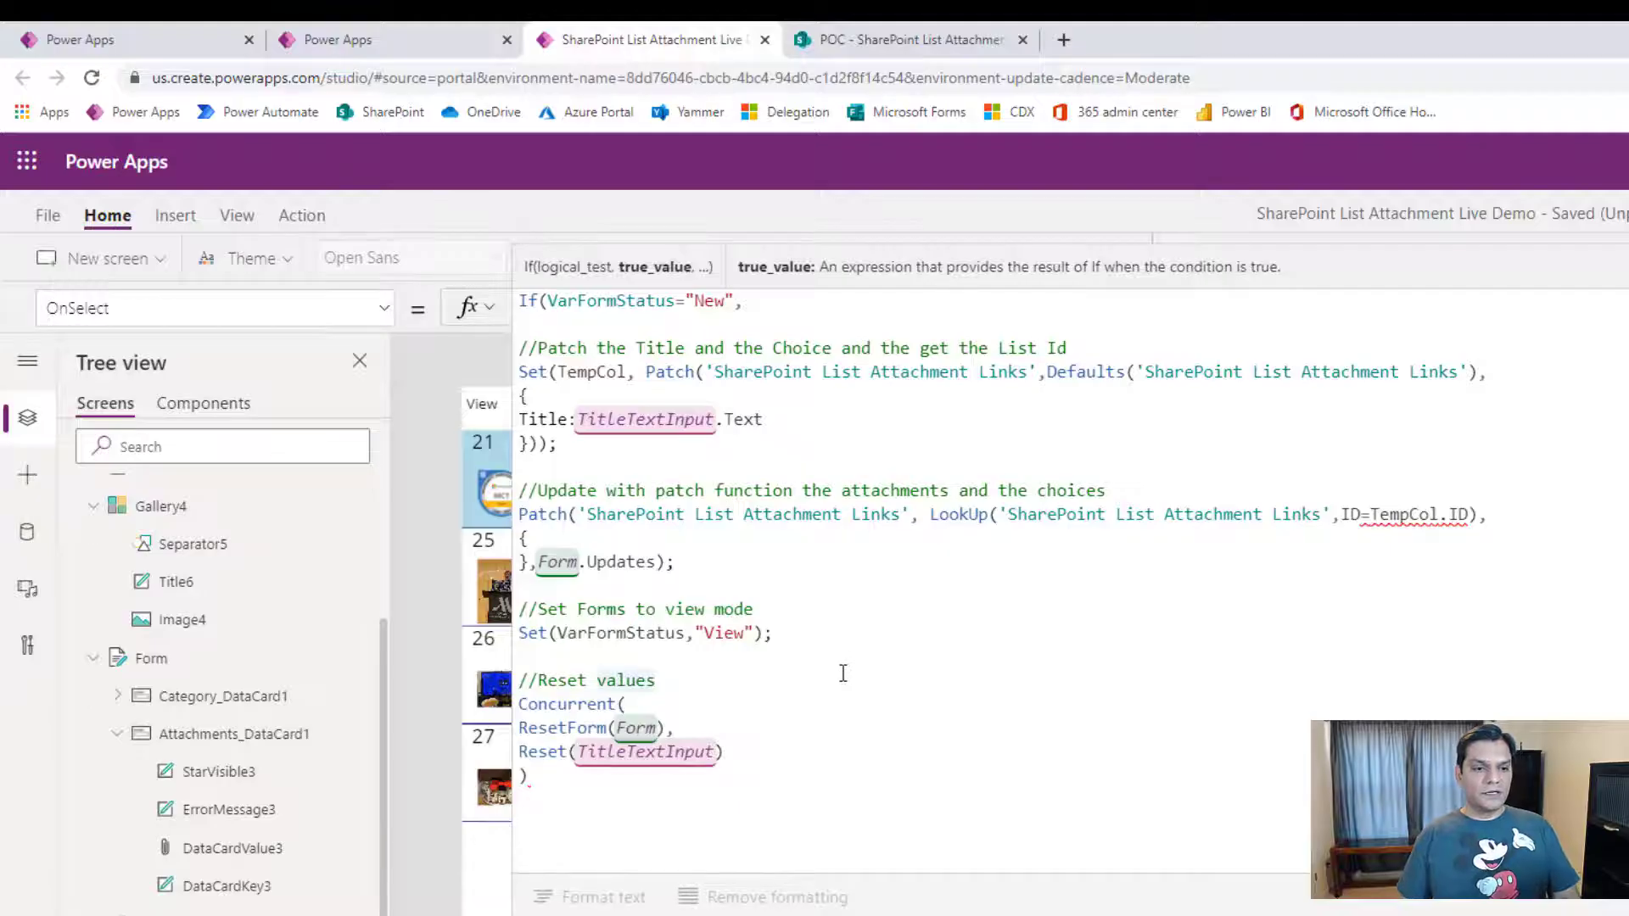
End the New branch with a comma after Set(VarFormStatus,"View") and add VarFormStatus="Edit",SubmitForm(Form)) on the following line.
key(Up)
key(Left)
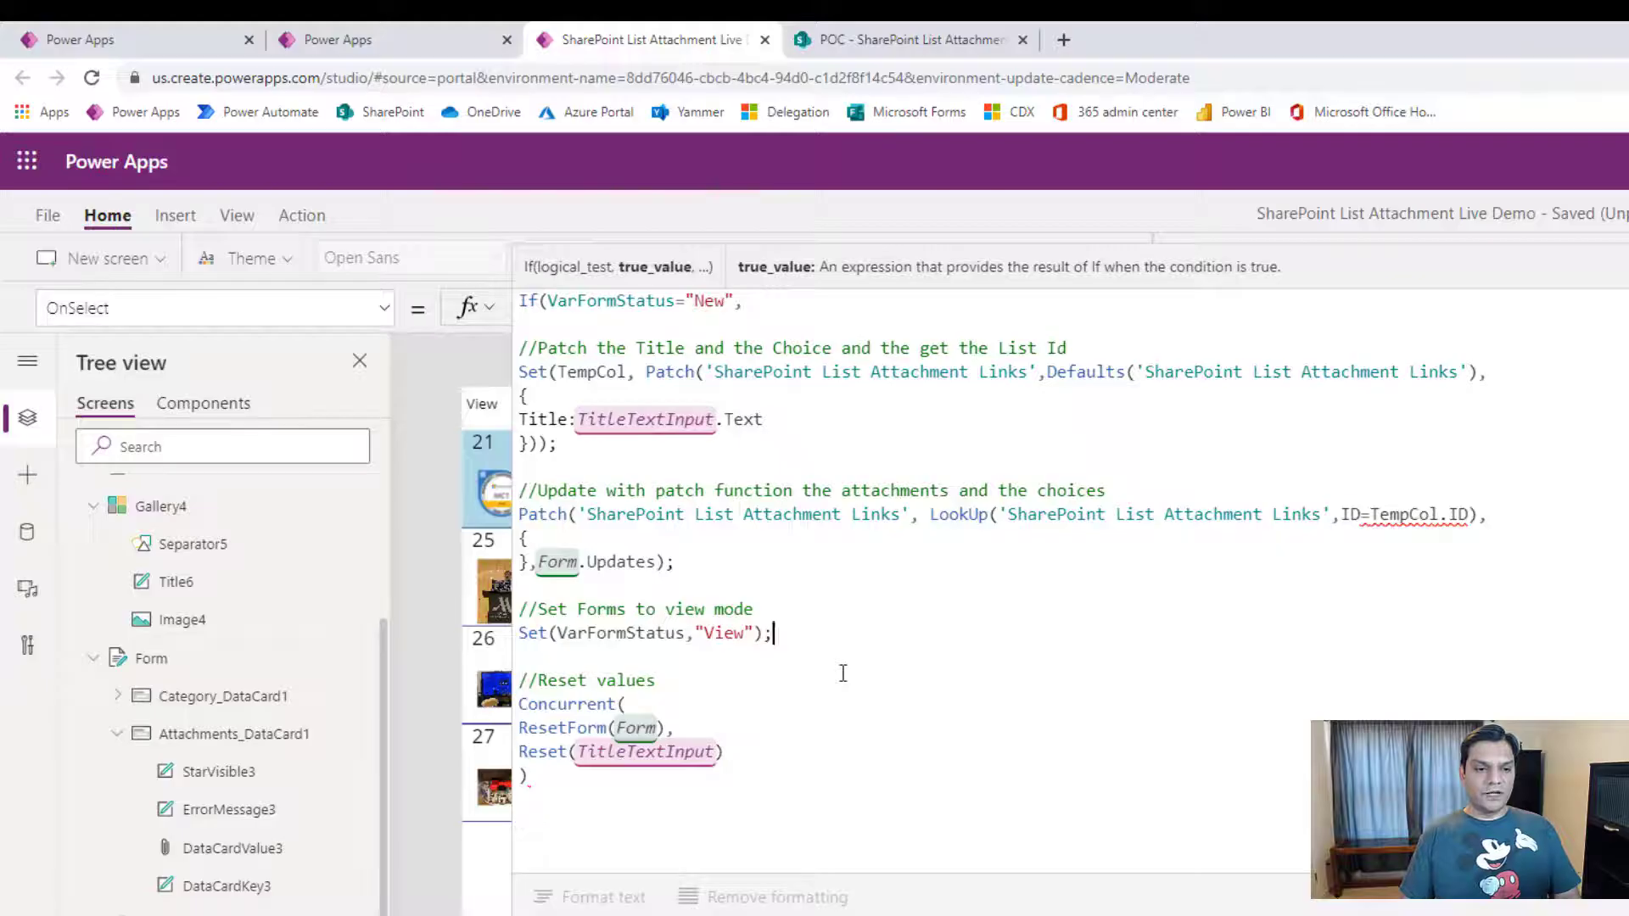
key(BackSpace)
text(,)
key(Return)
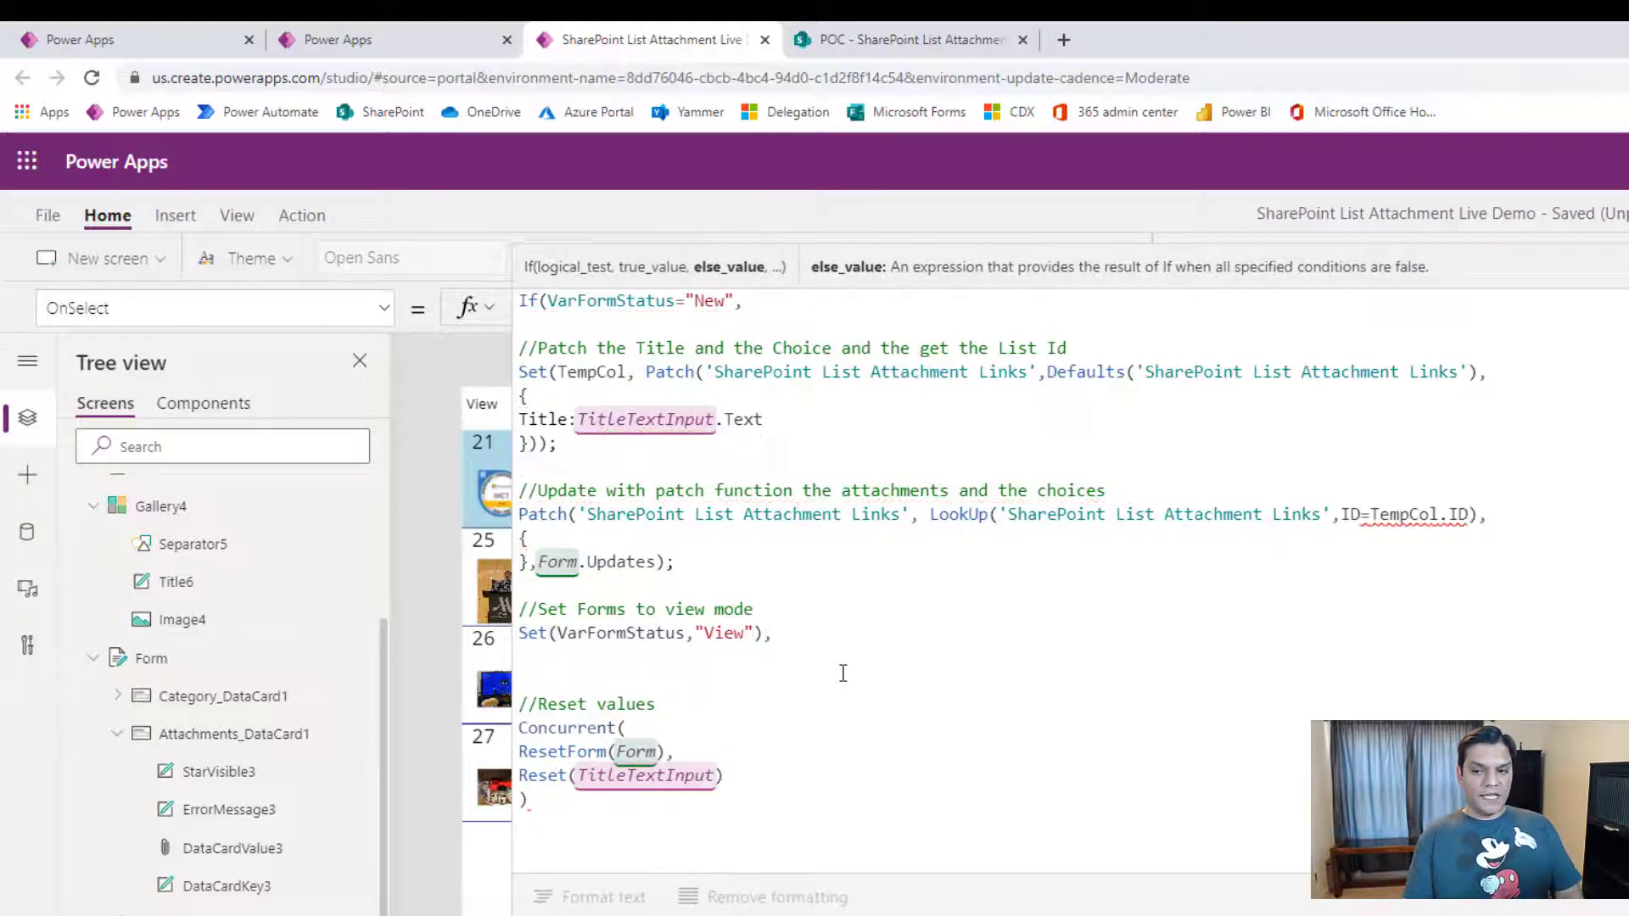
text(VarF)
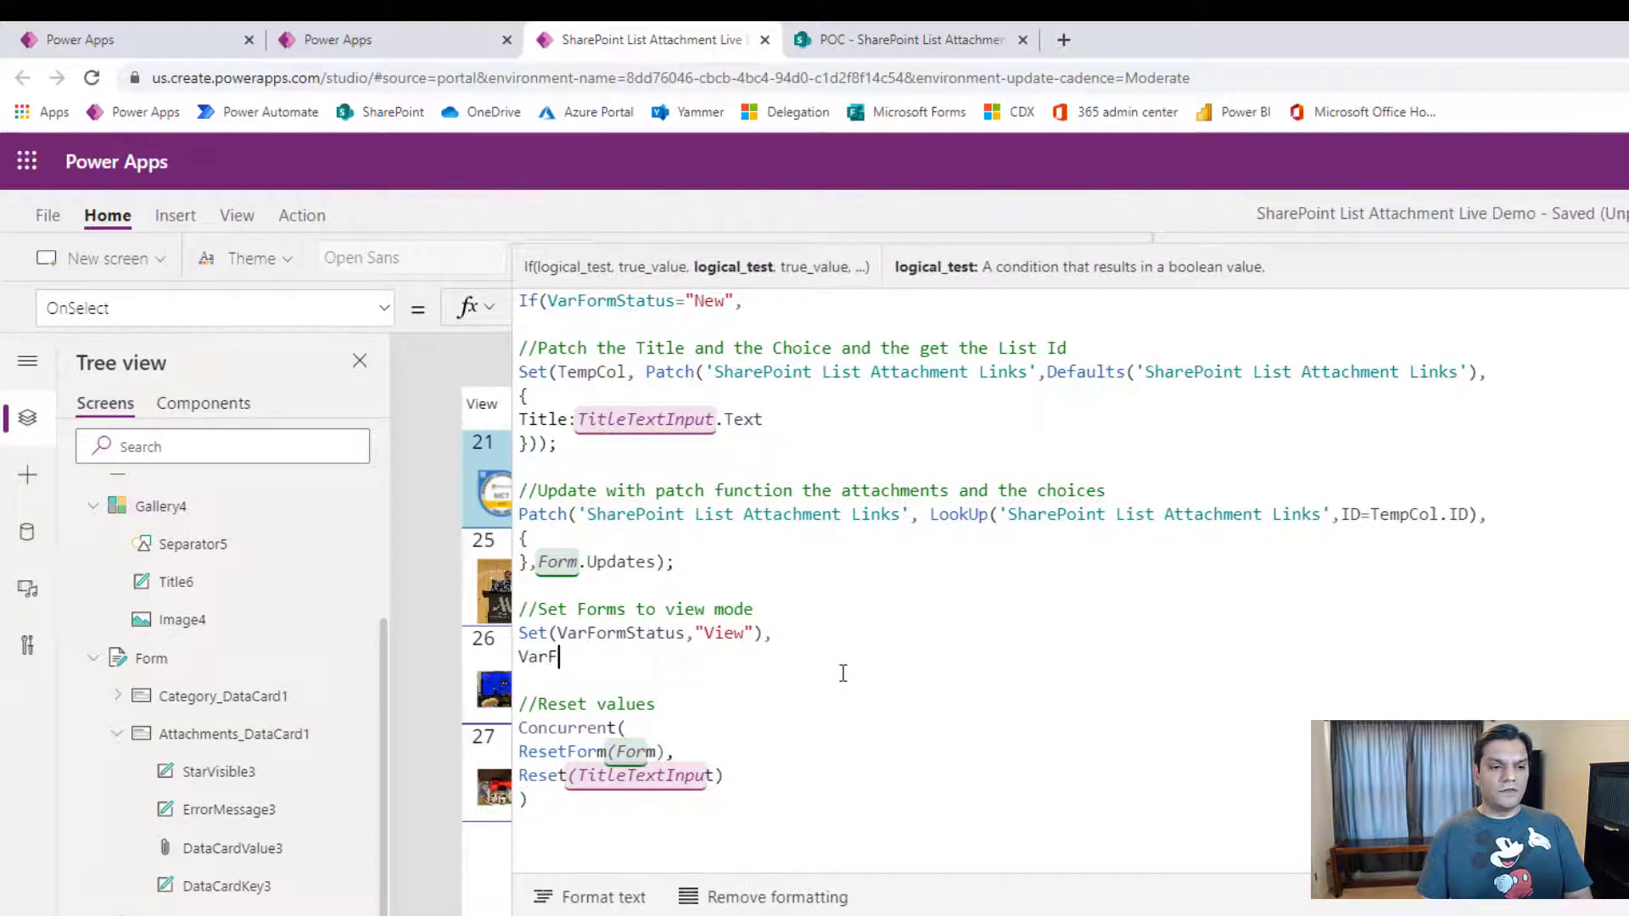
text(ormStatus="E)
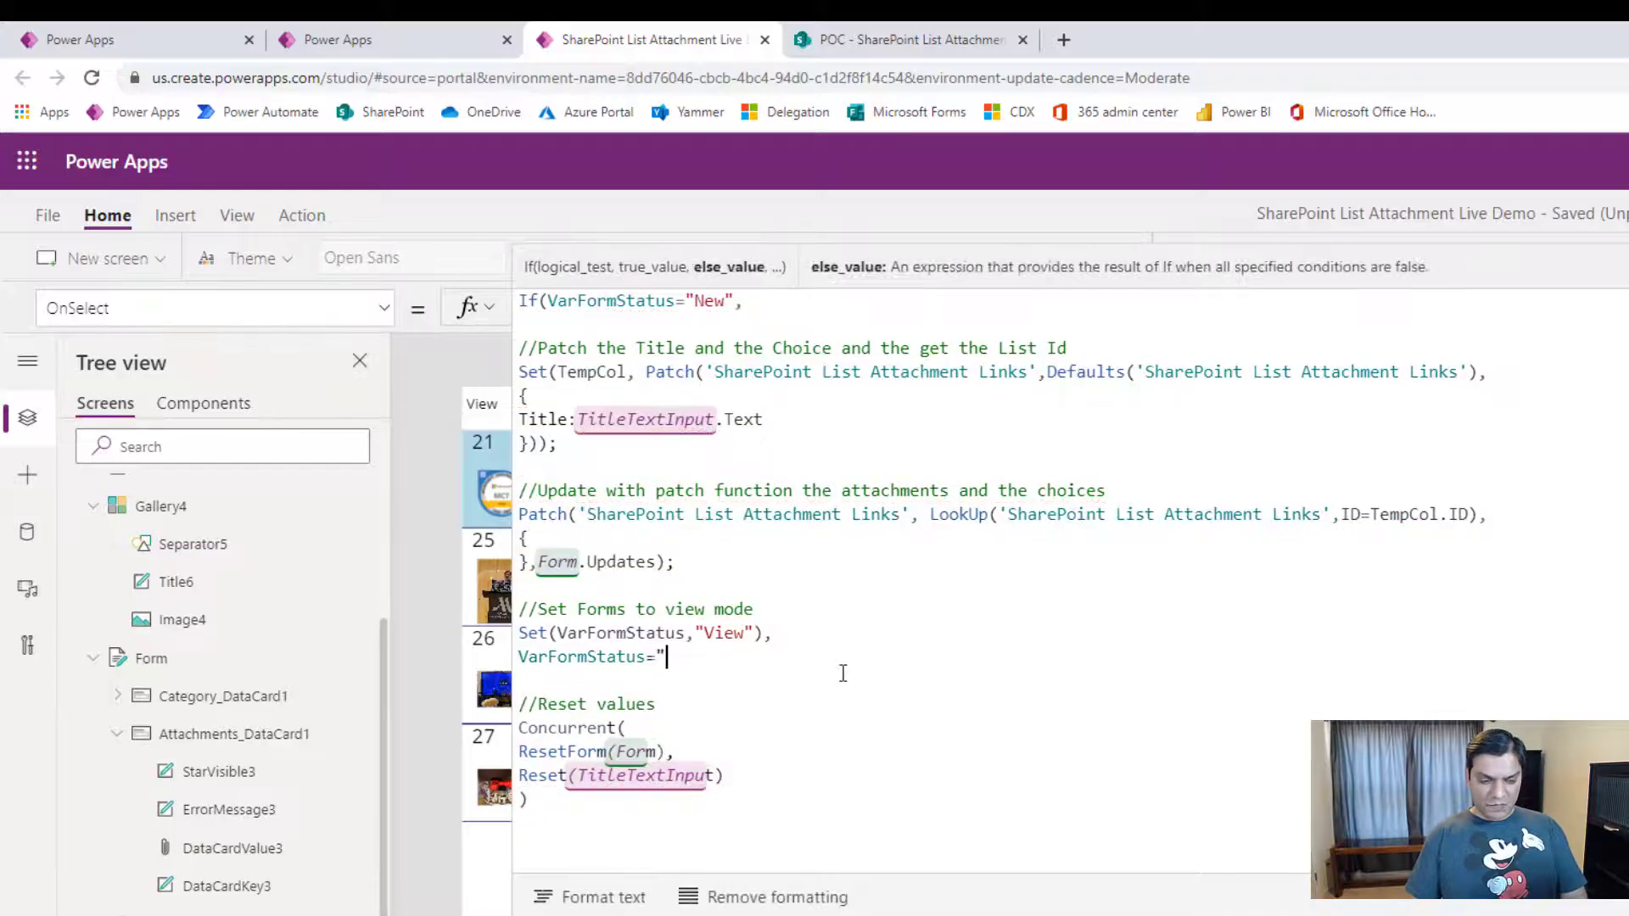
text(dit")
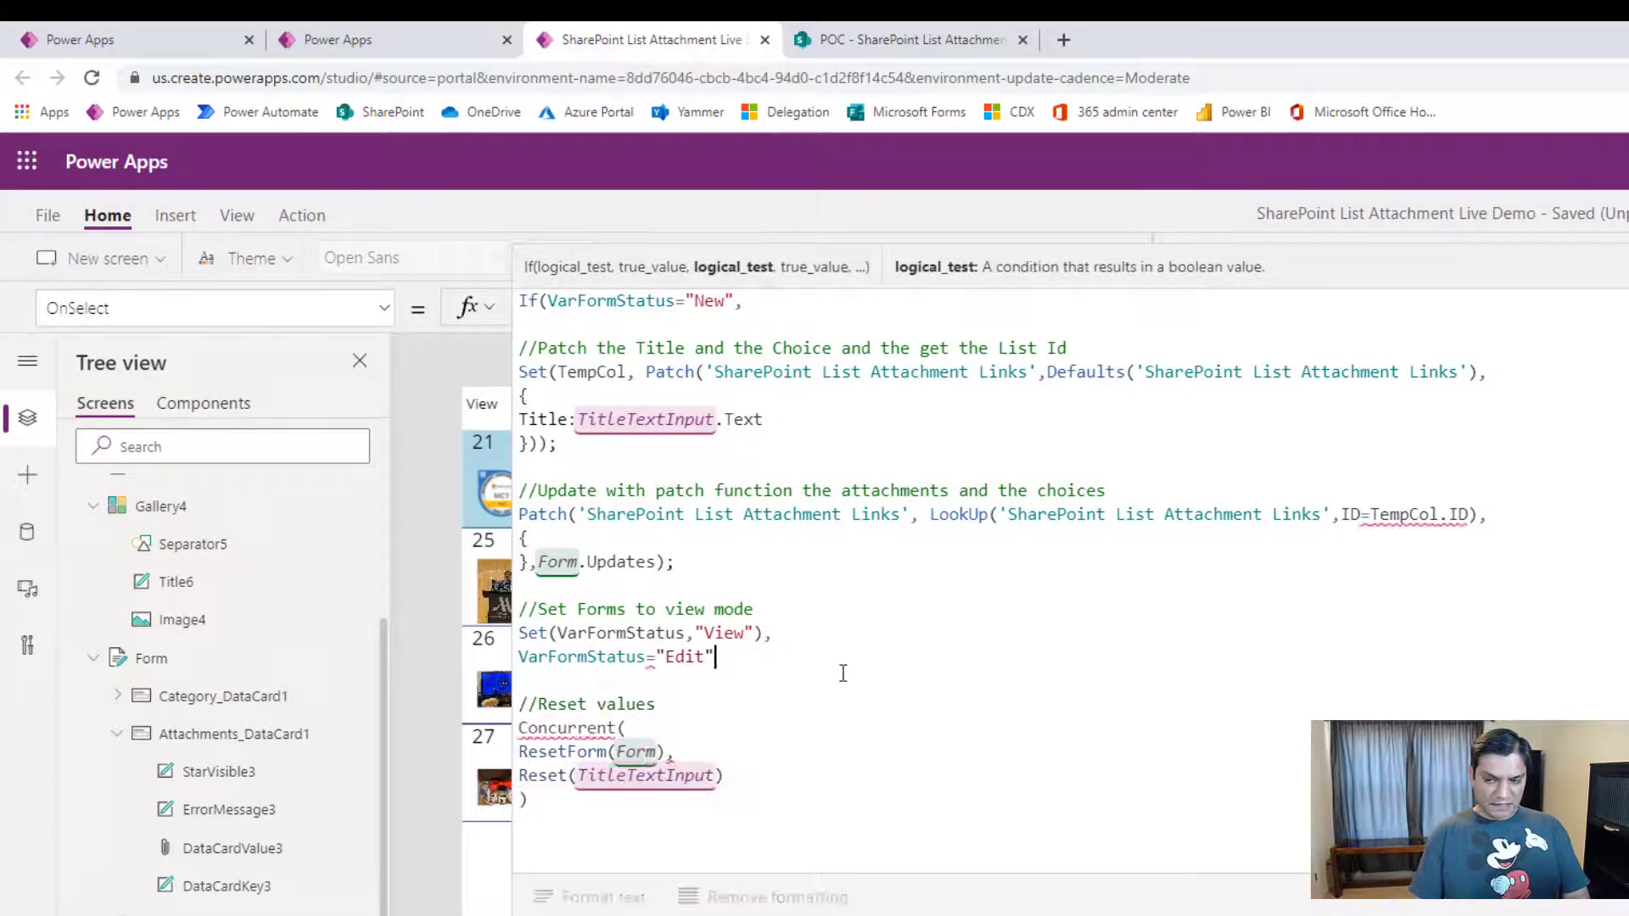
text(,SubmitForm()
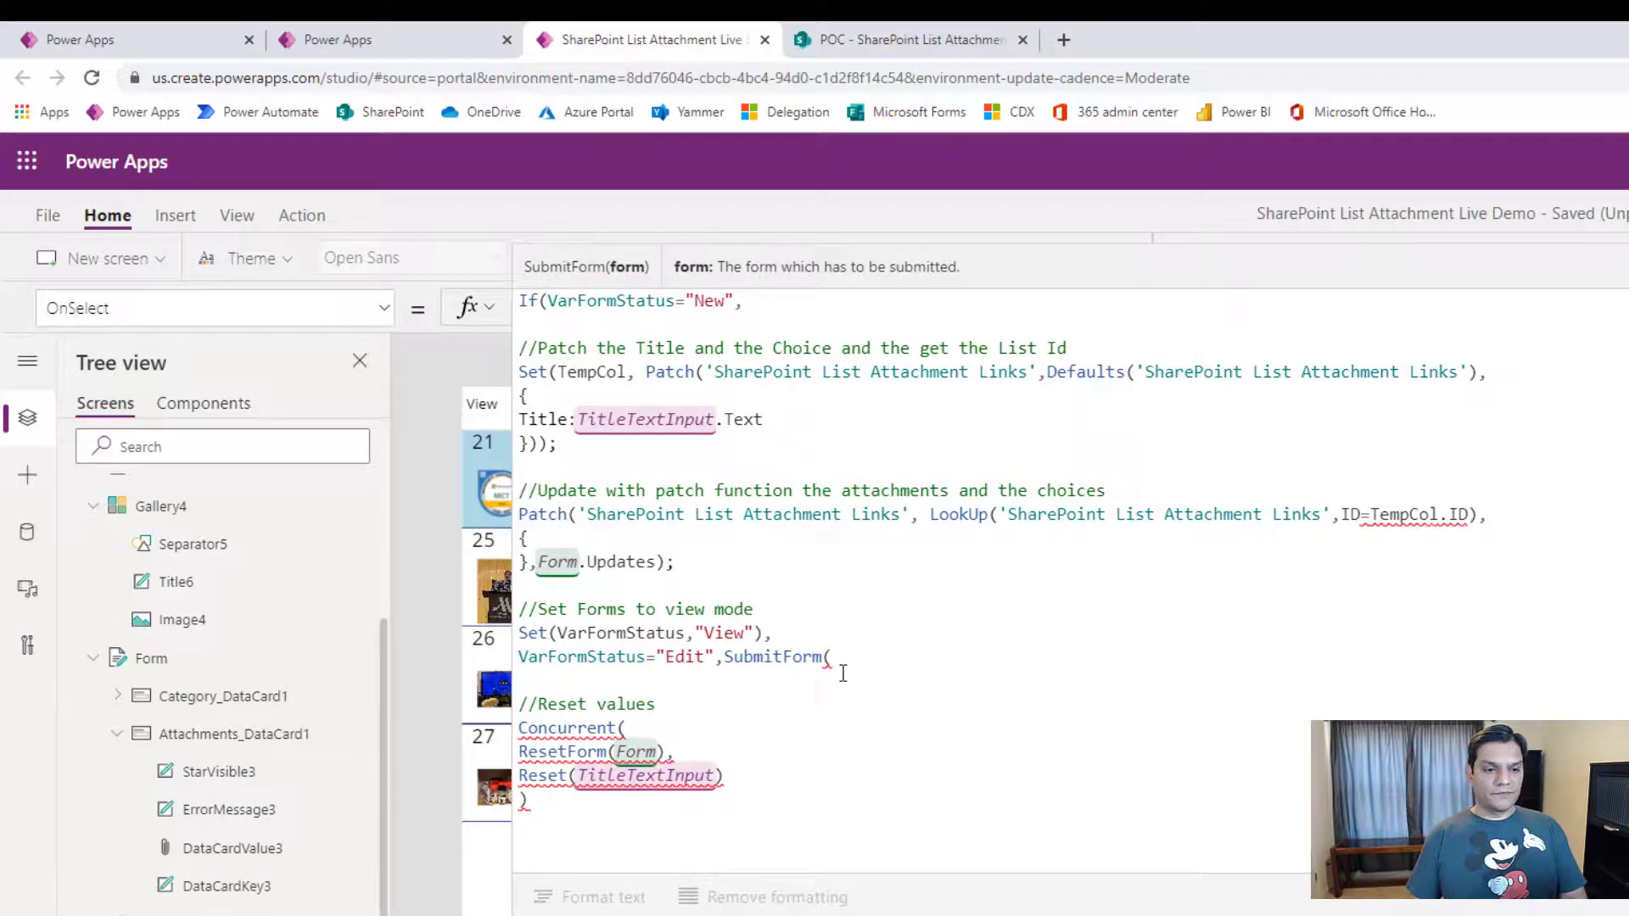
text(fr)
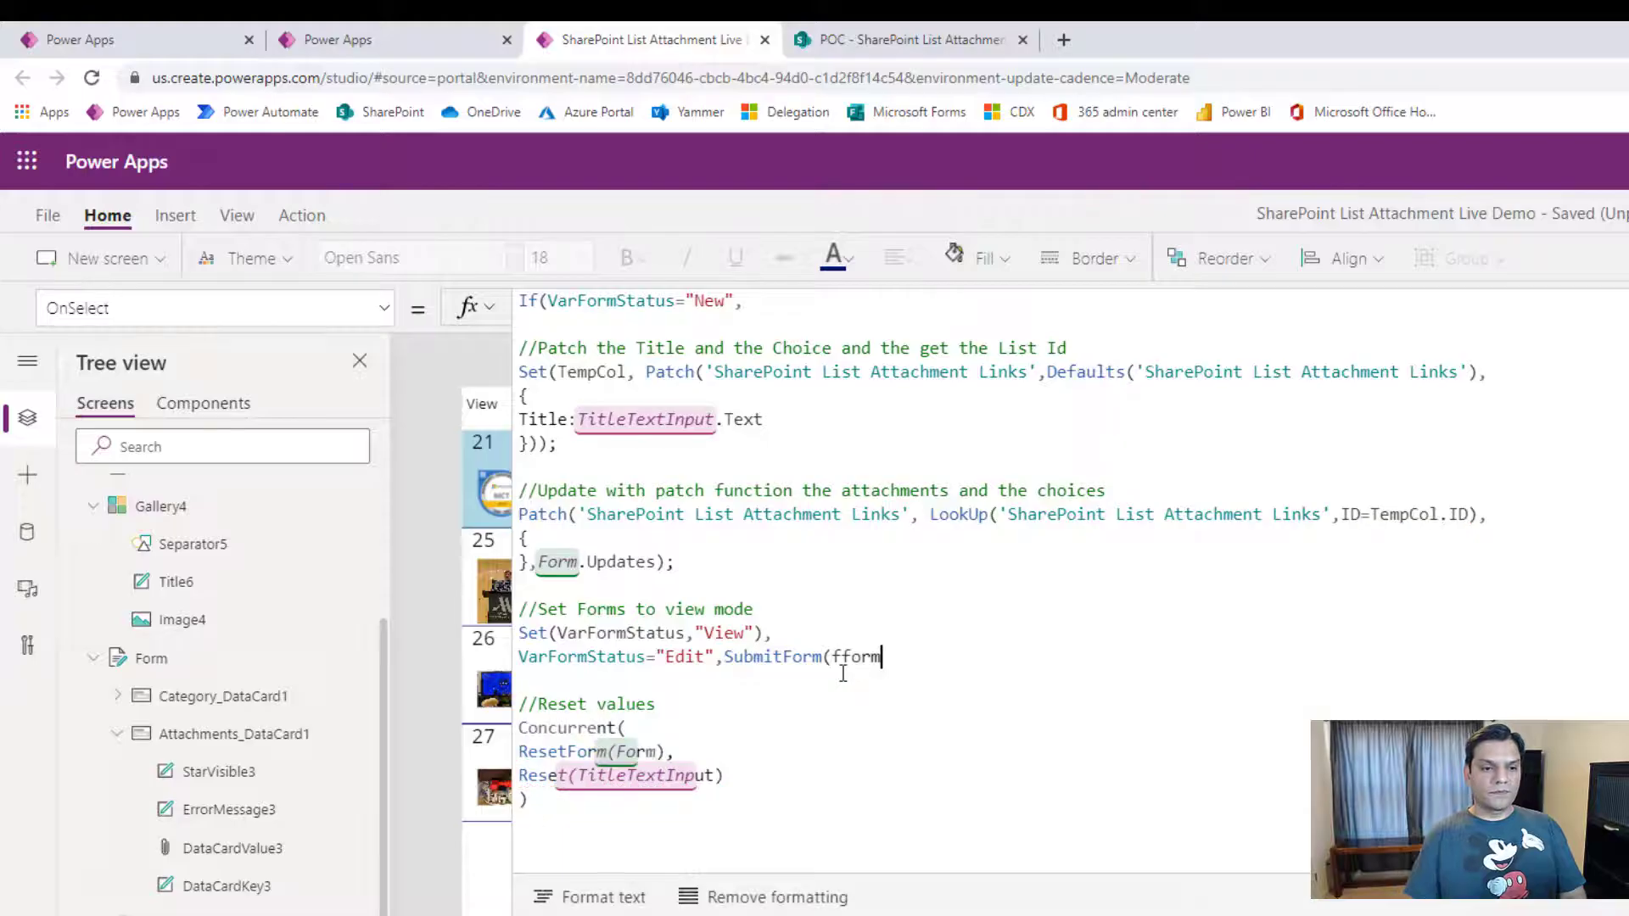
key(BackSpace)
text(form)
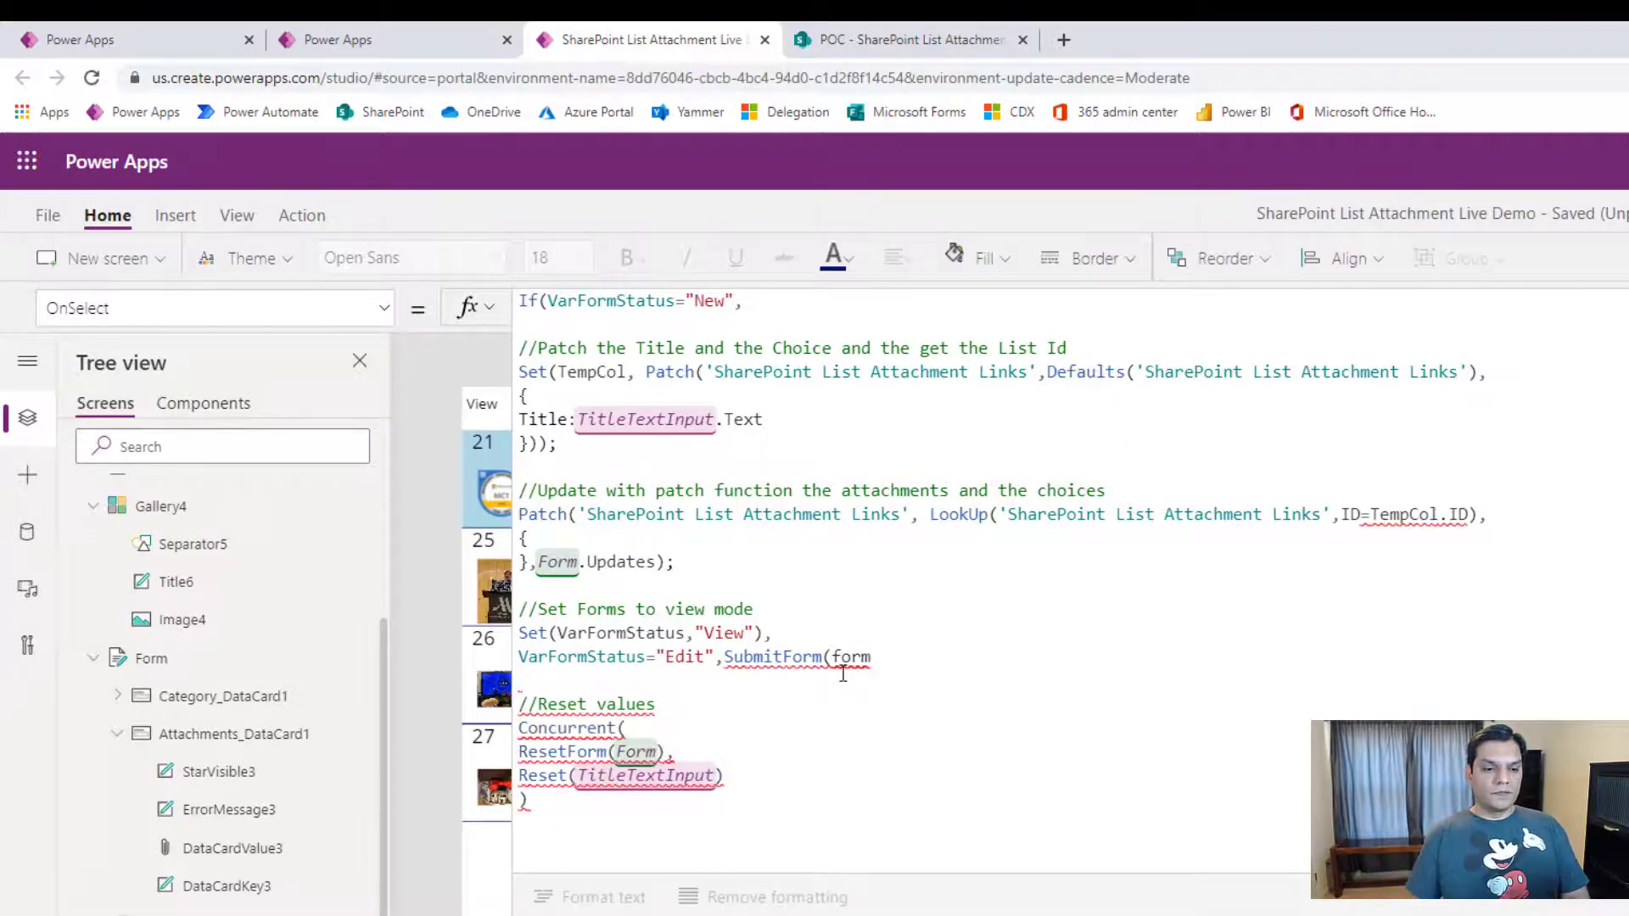
text())
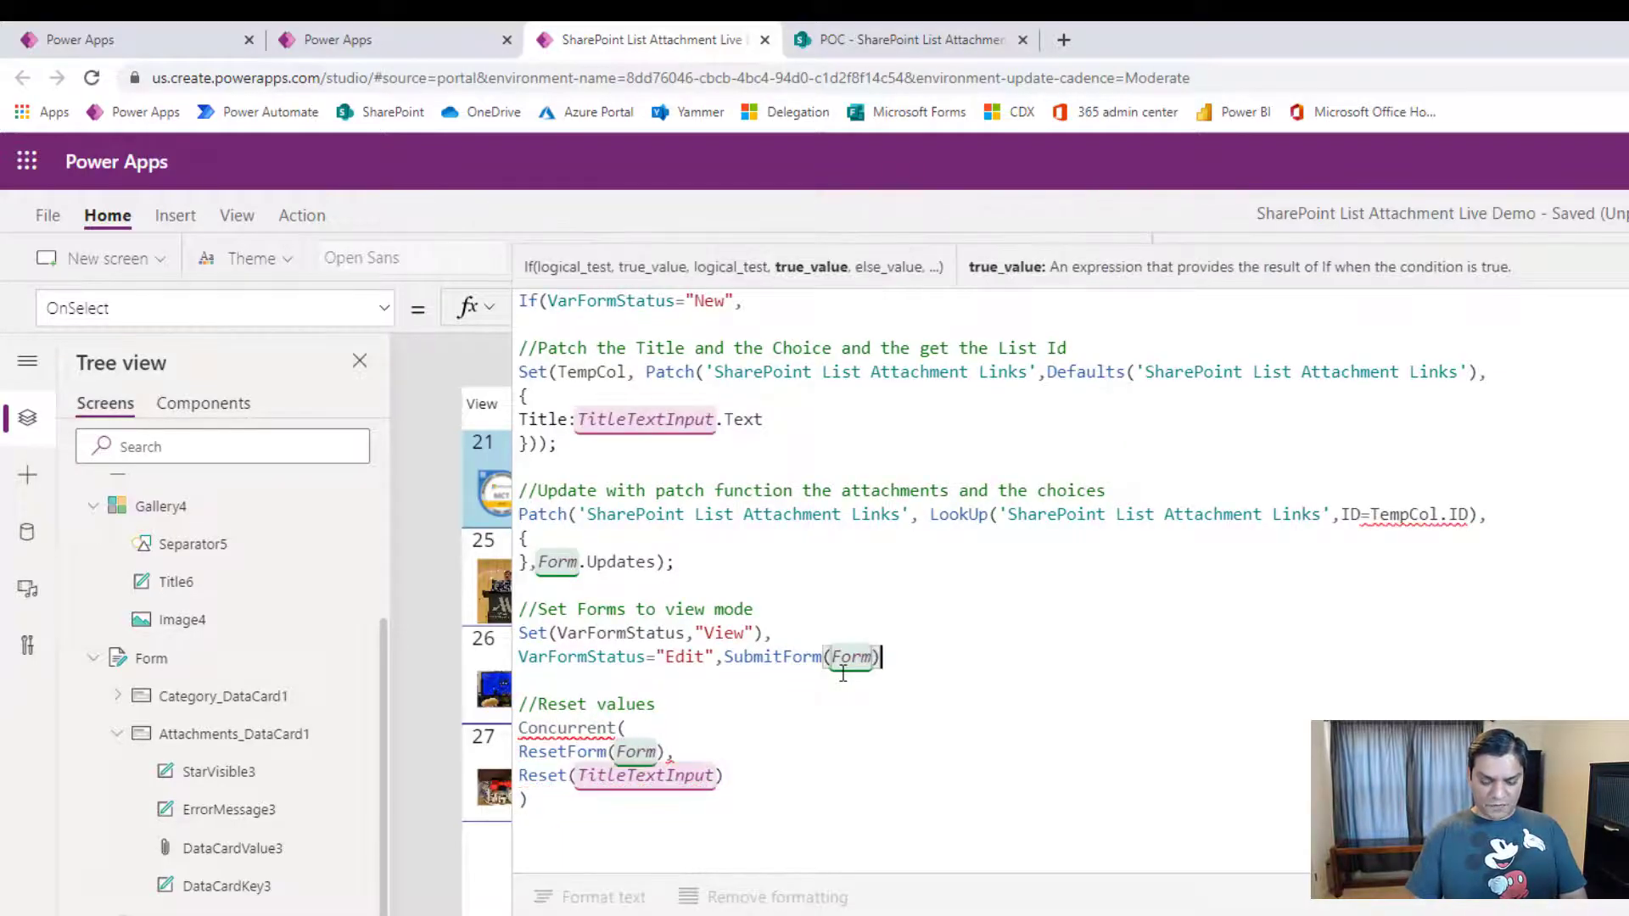
text())
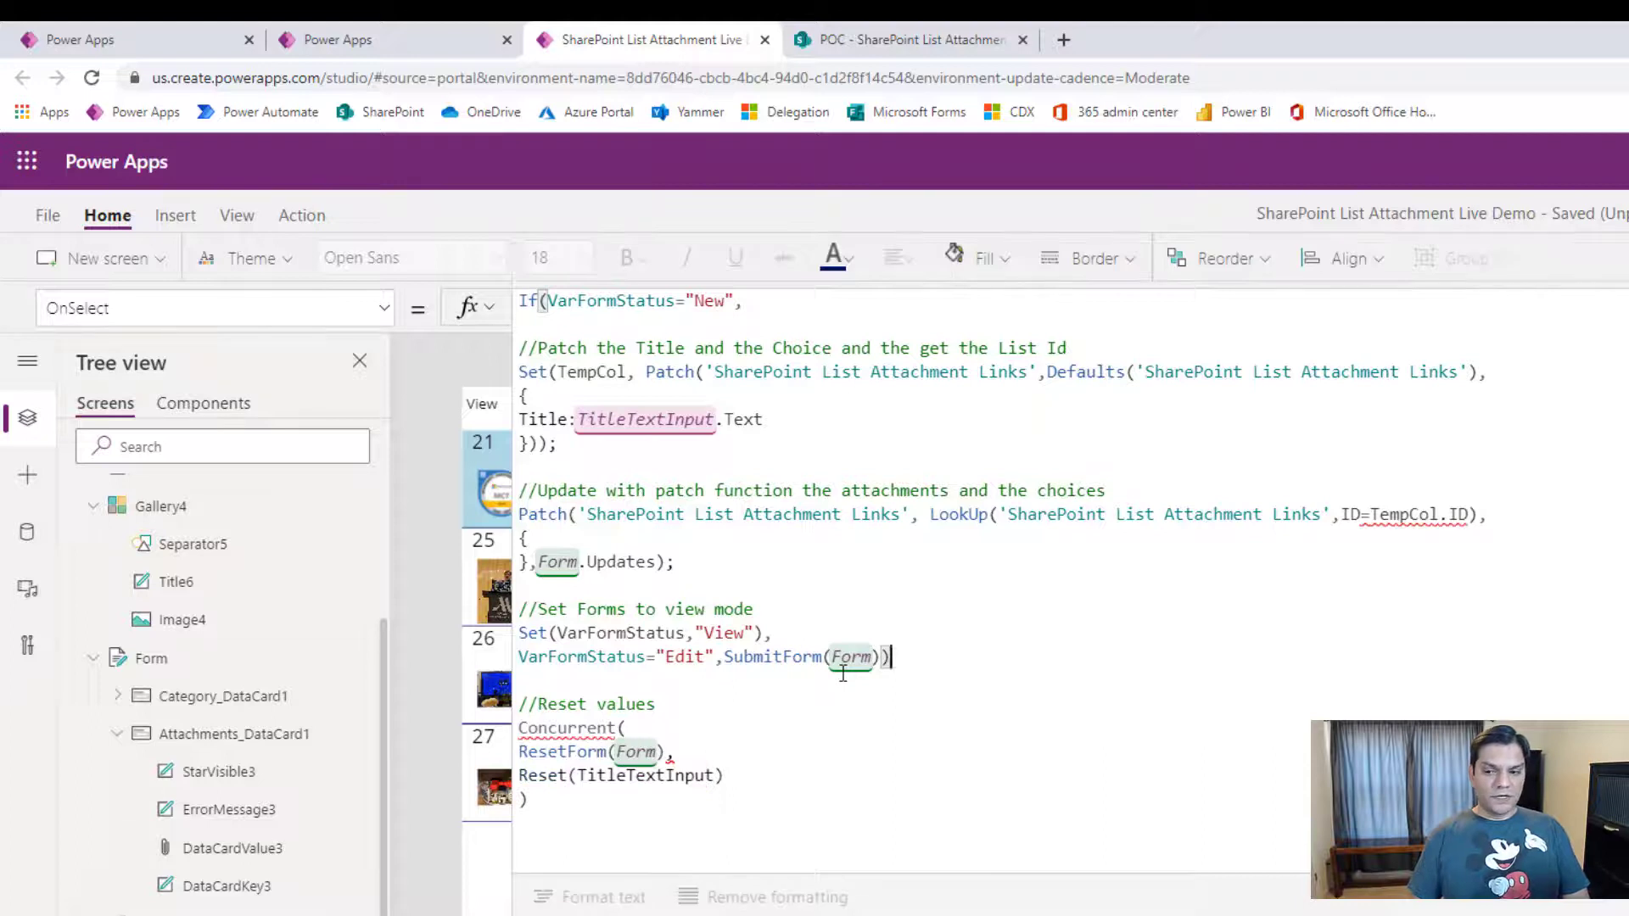
Insert a semicolon before Concurrent in the save icon's formula and close the expanded formula editor.
key(Right)
key(Right)
key(Right)
key(Left)
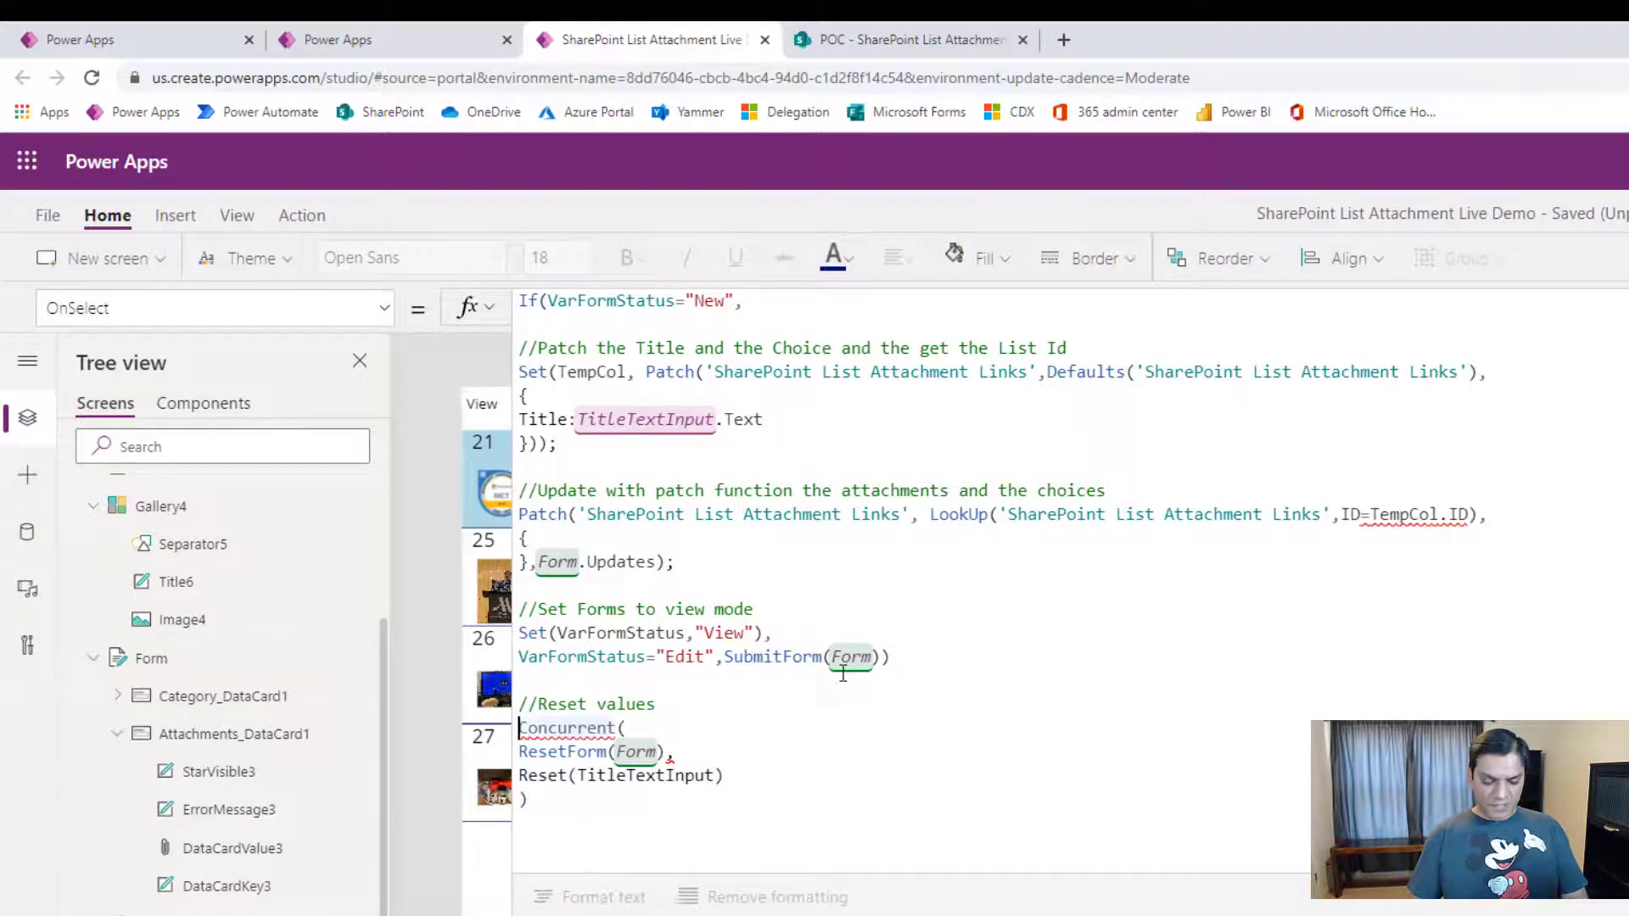
text(;)
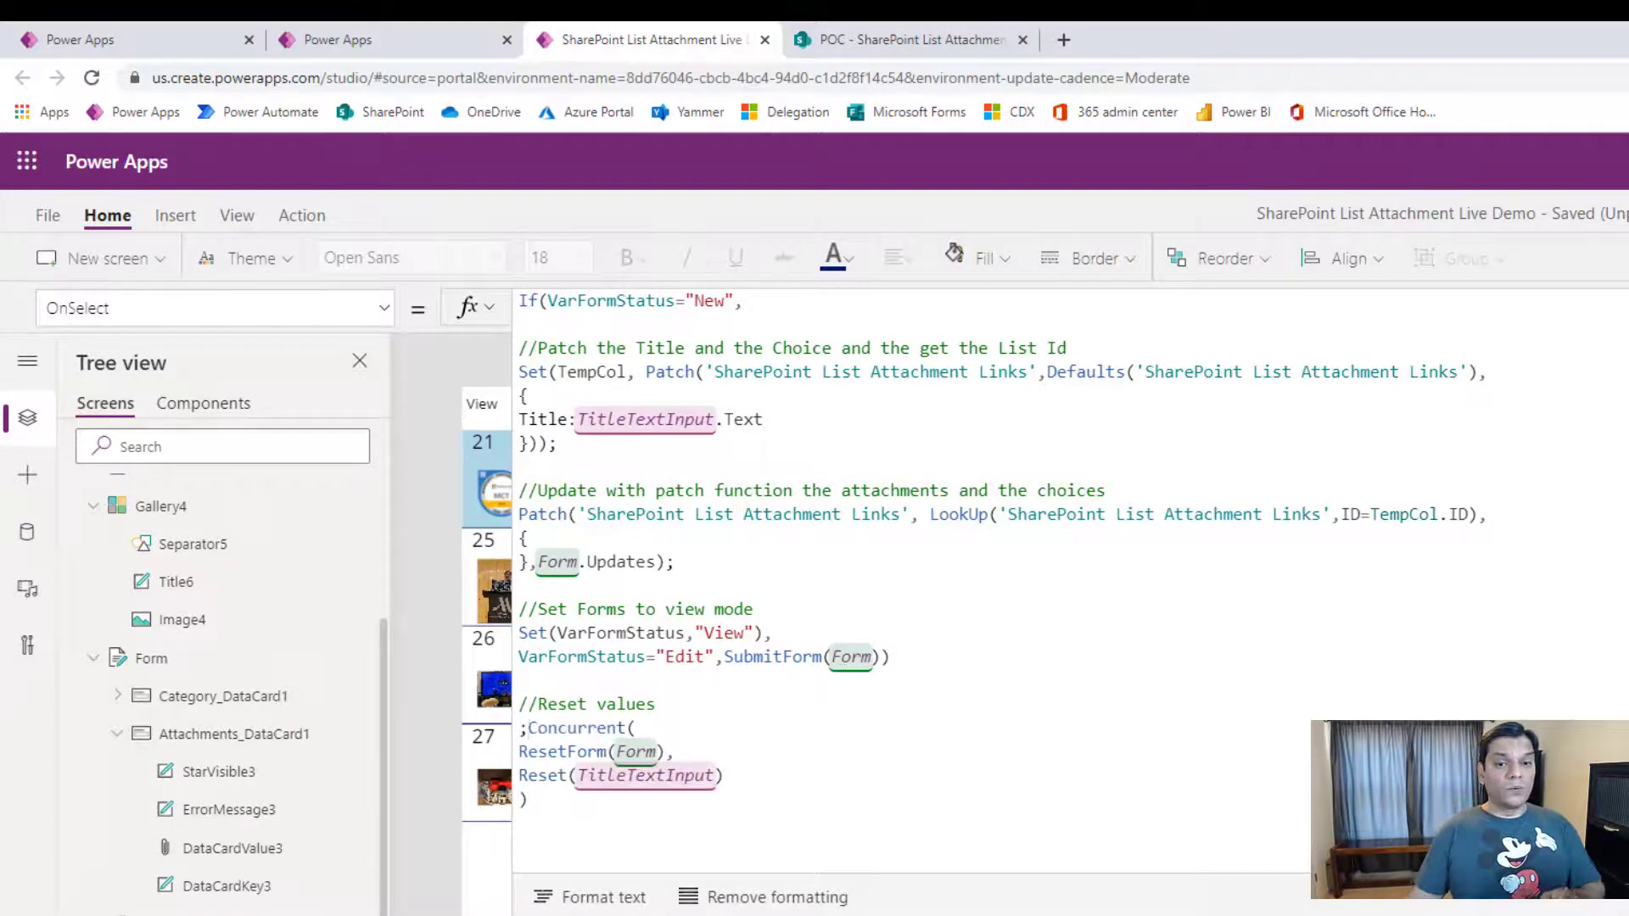
key(Escape)
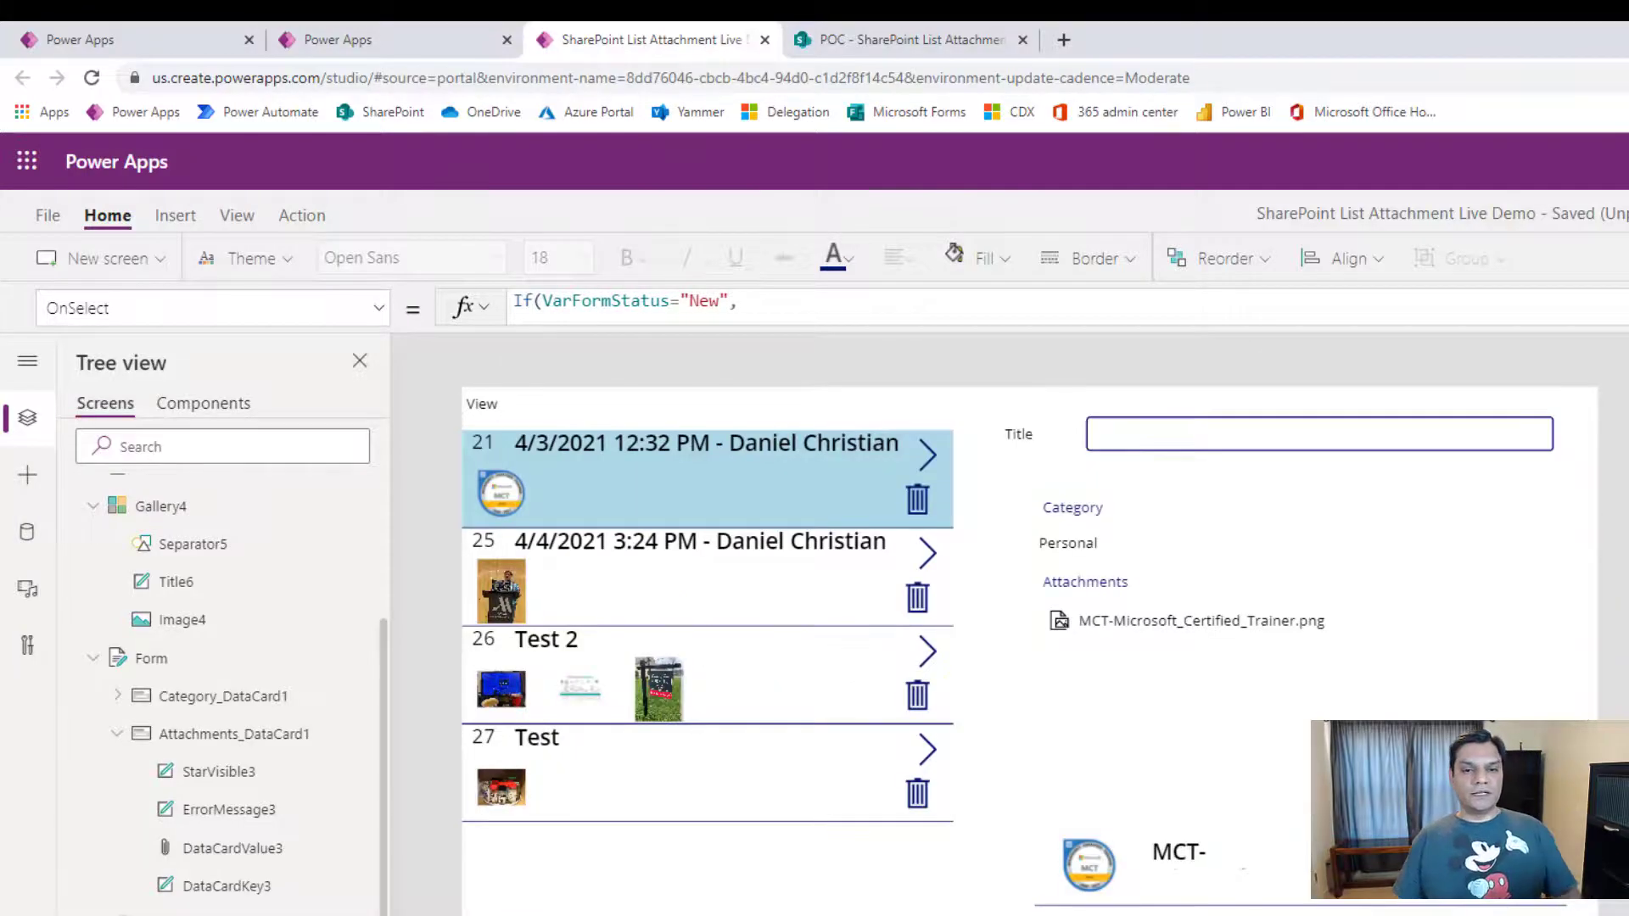
Preview the app and select the Test record with ID 27 in the gallery.
key(F5)
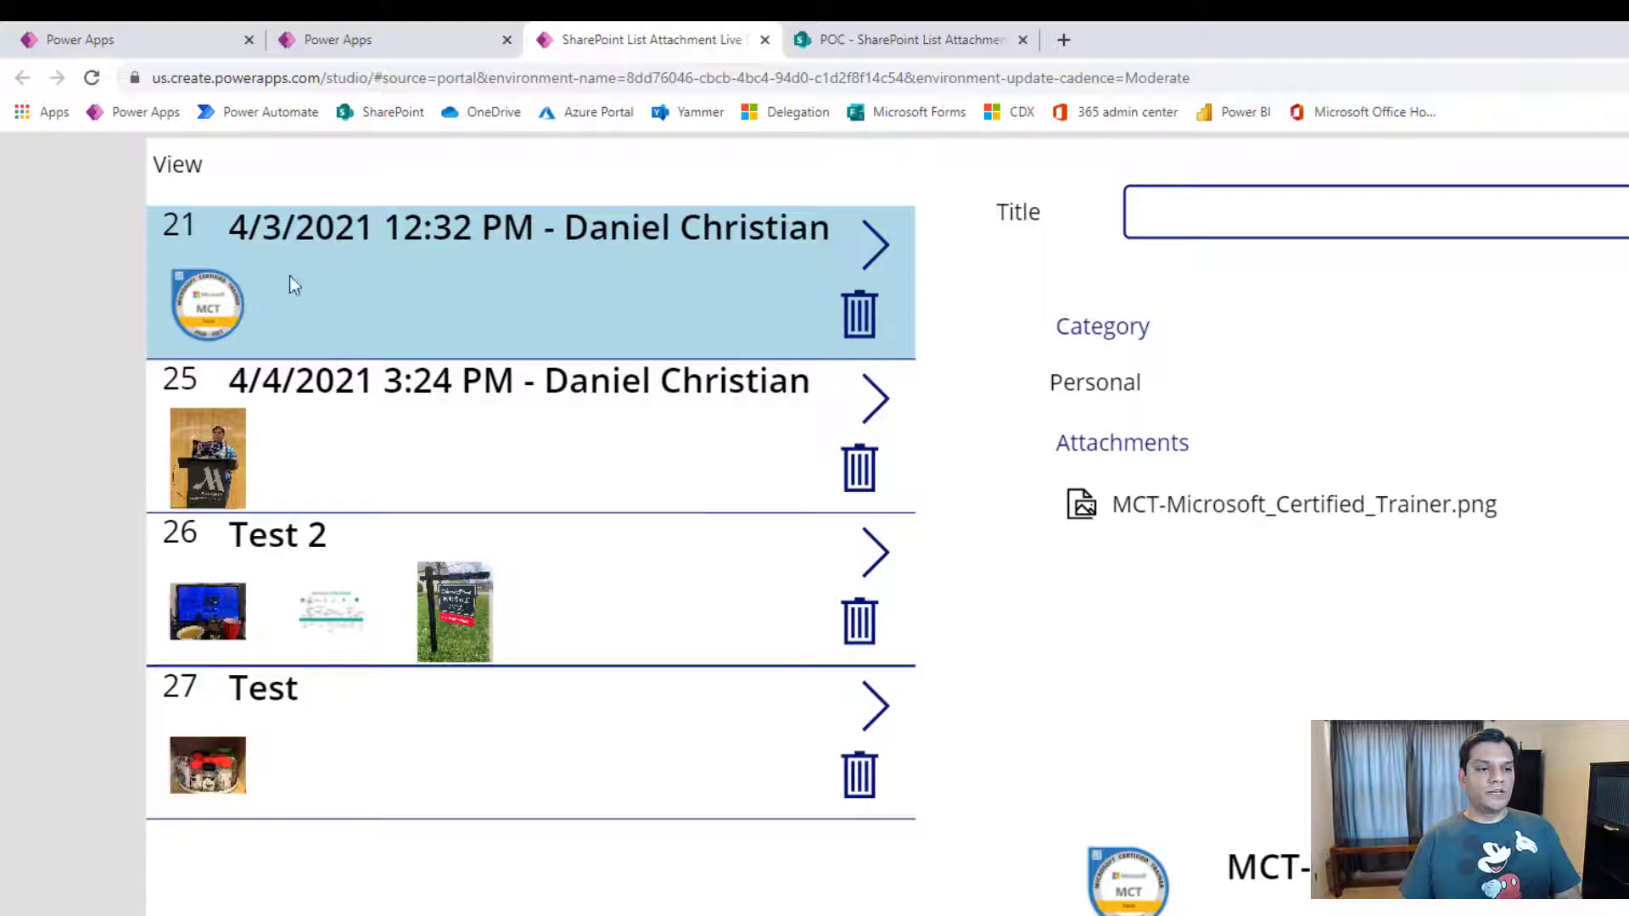
click(524, 728)
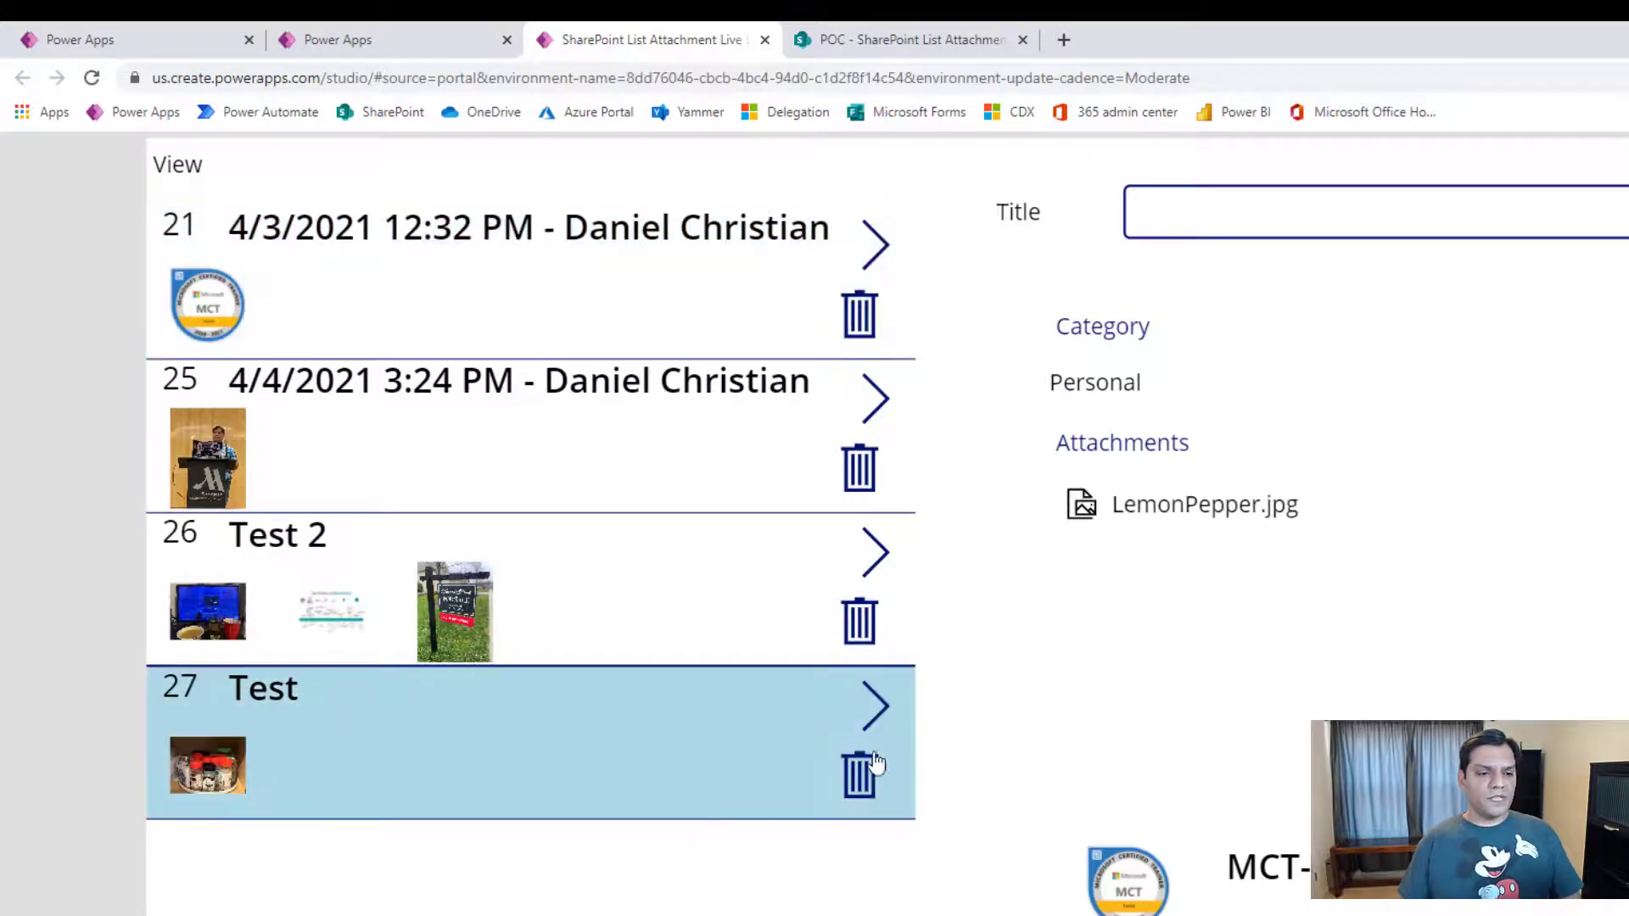
click(889, 715)
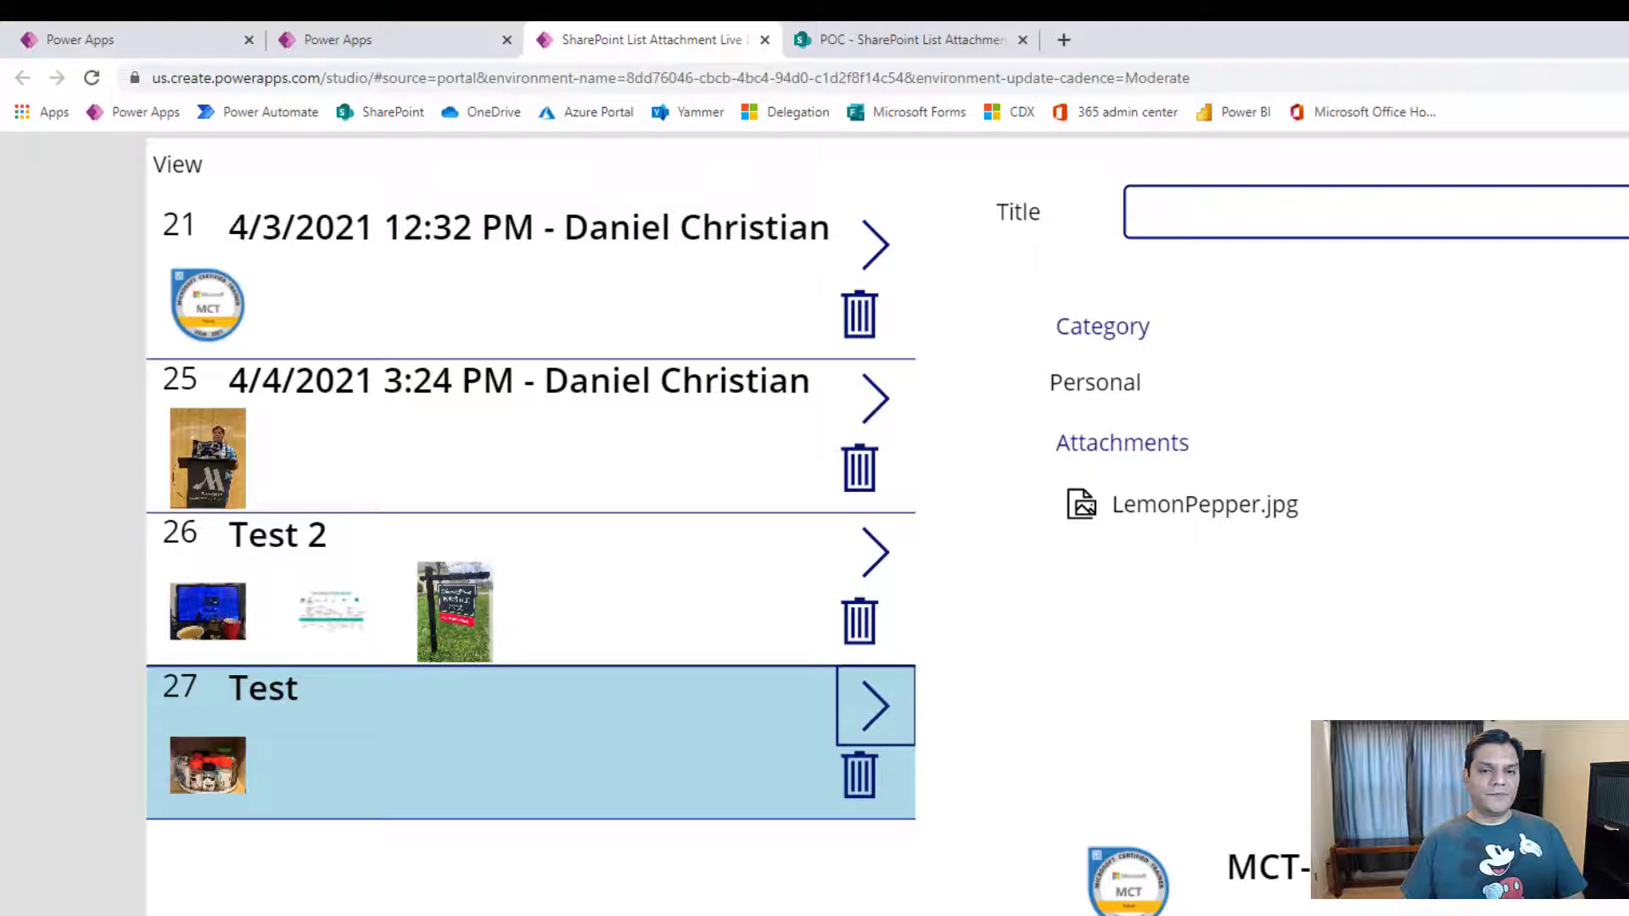
Exit the preview and set the Title text input's Default property to Gallery.Selected.Title.
key(Escape)
click(1224, 725)
click(1182, 433)
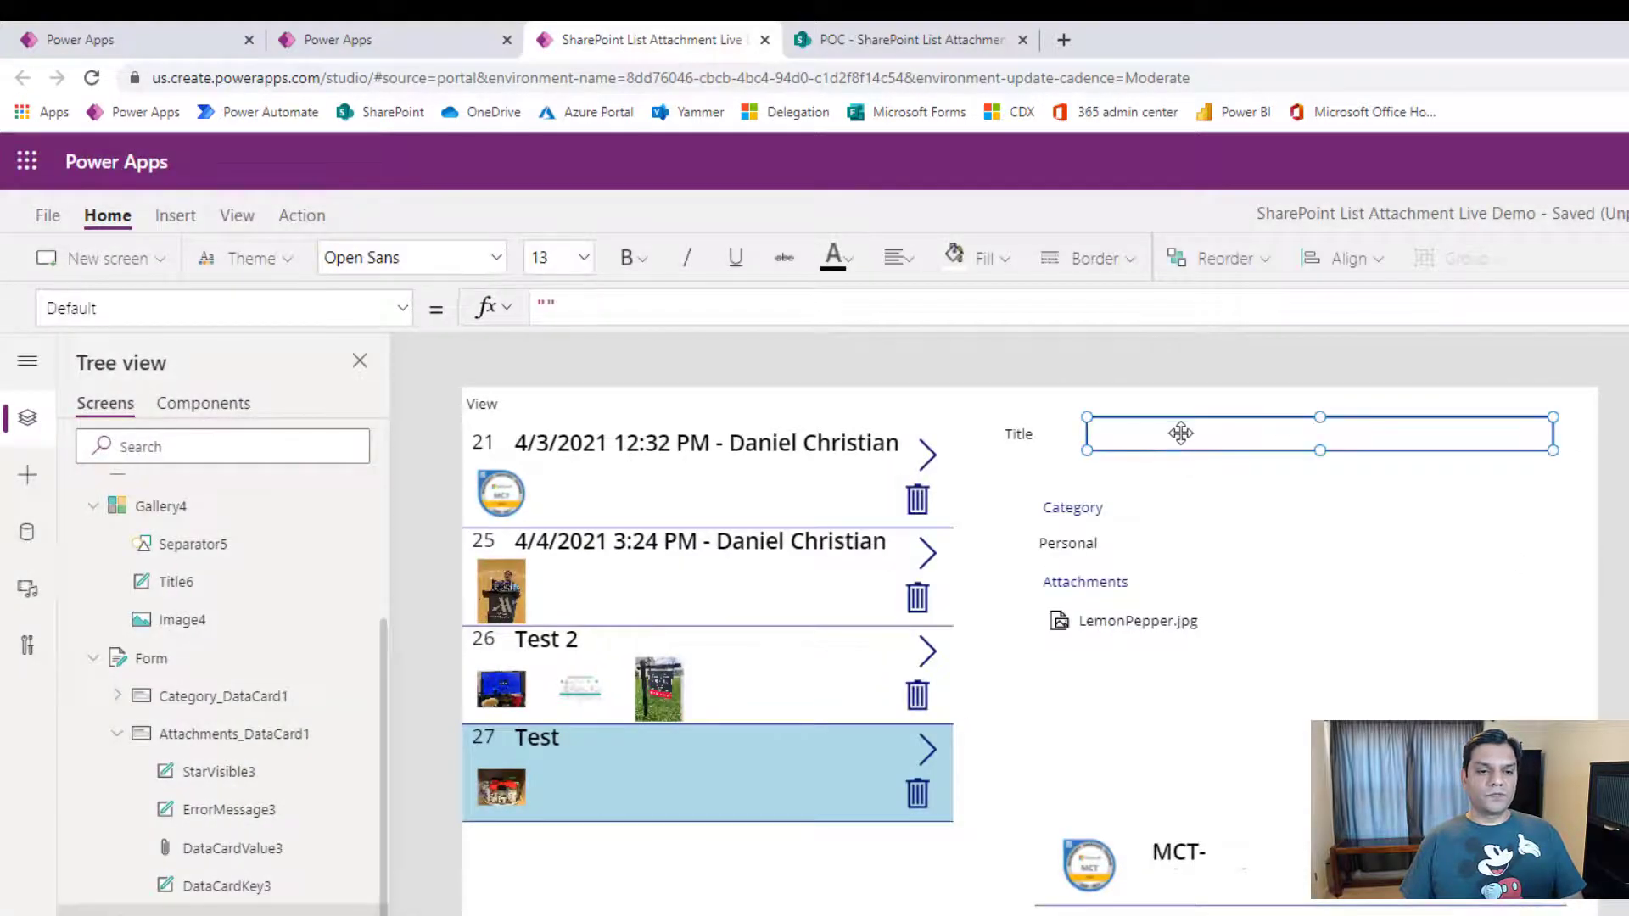
click(649, 305)
key(BackSpace)
key(BackSpace)
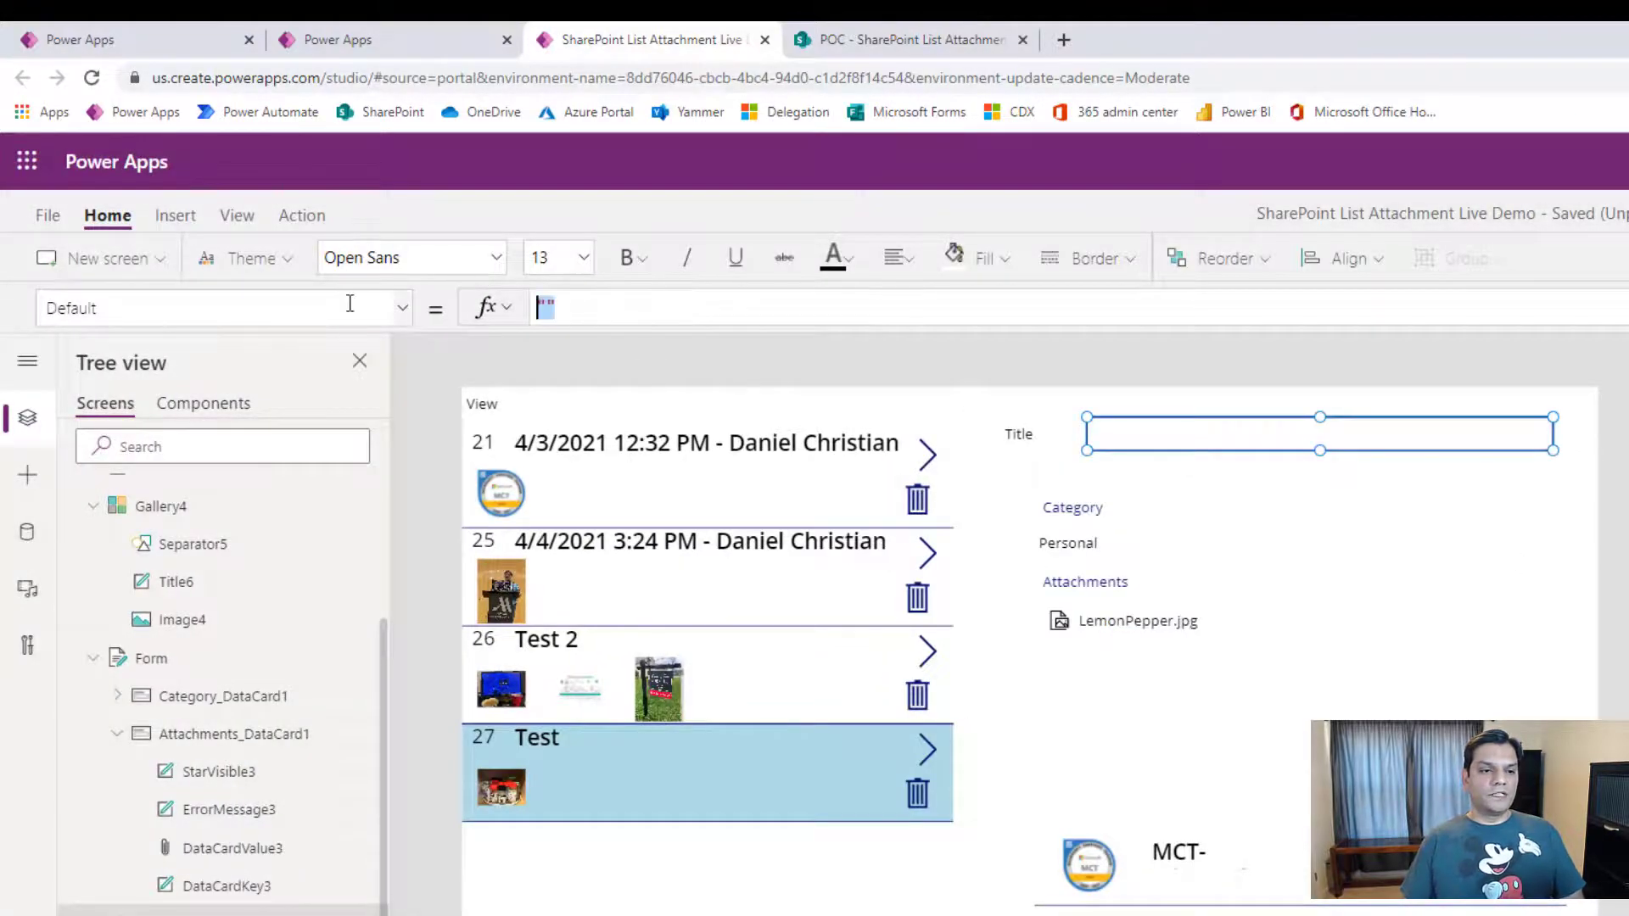
text(gallery.)
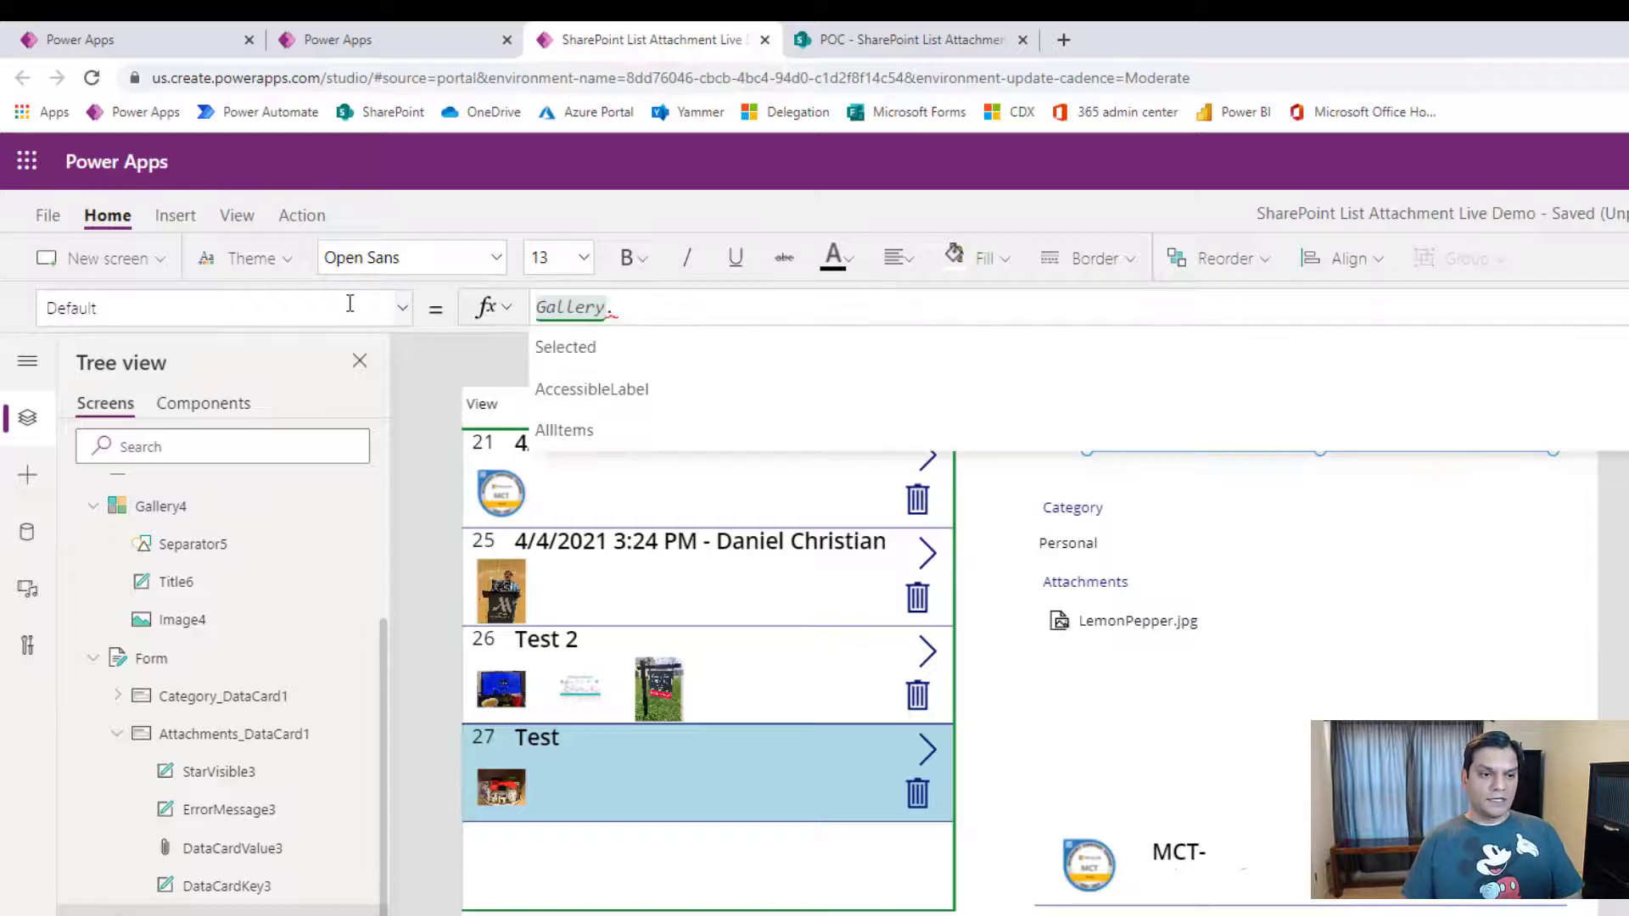
key(Tab)
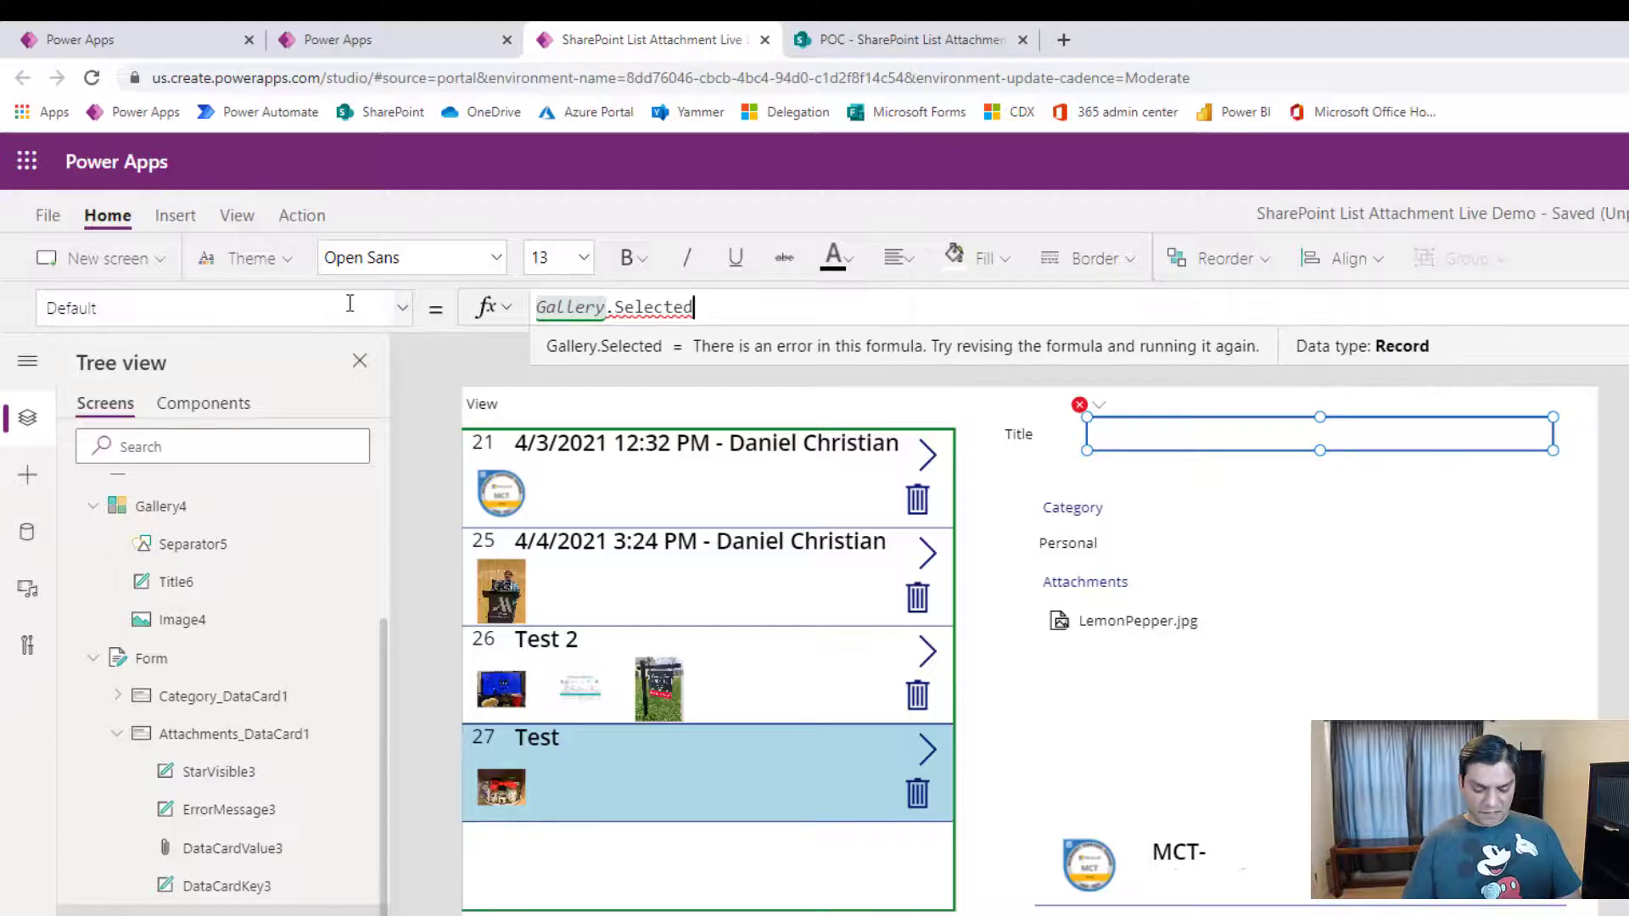
text(.)
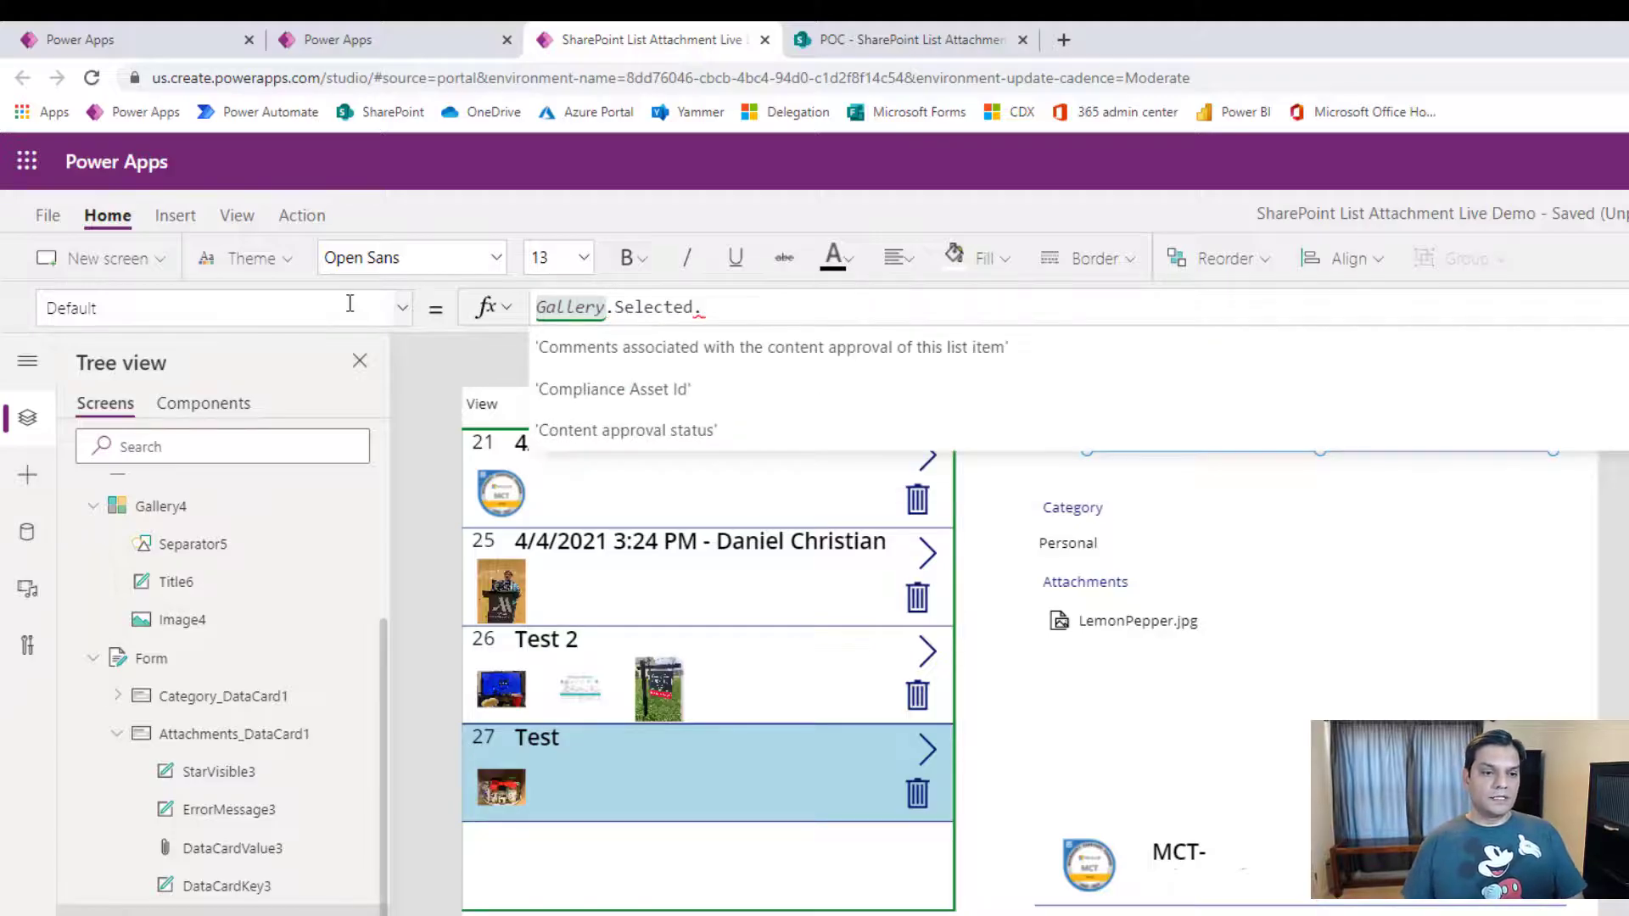
text(T)
click(645, 385)
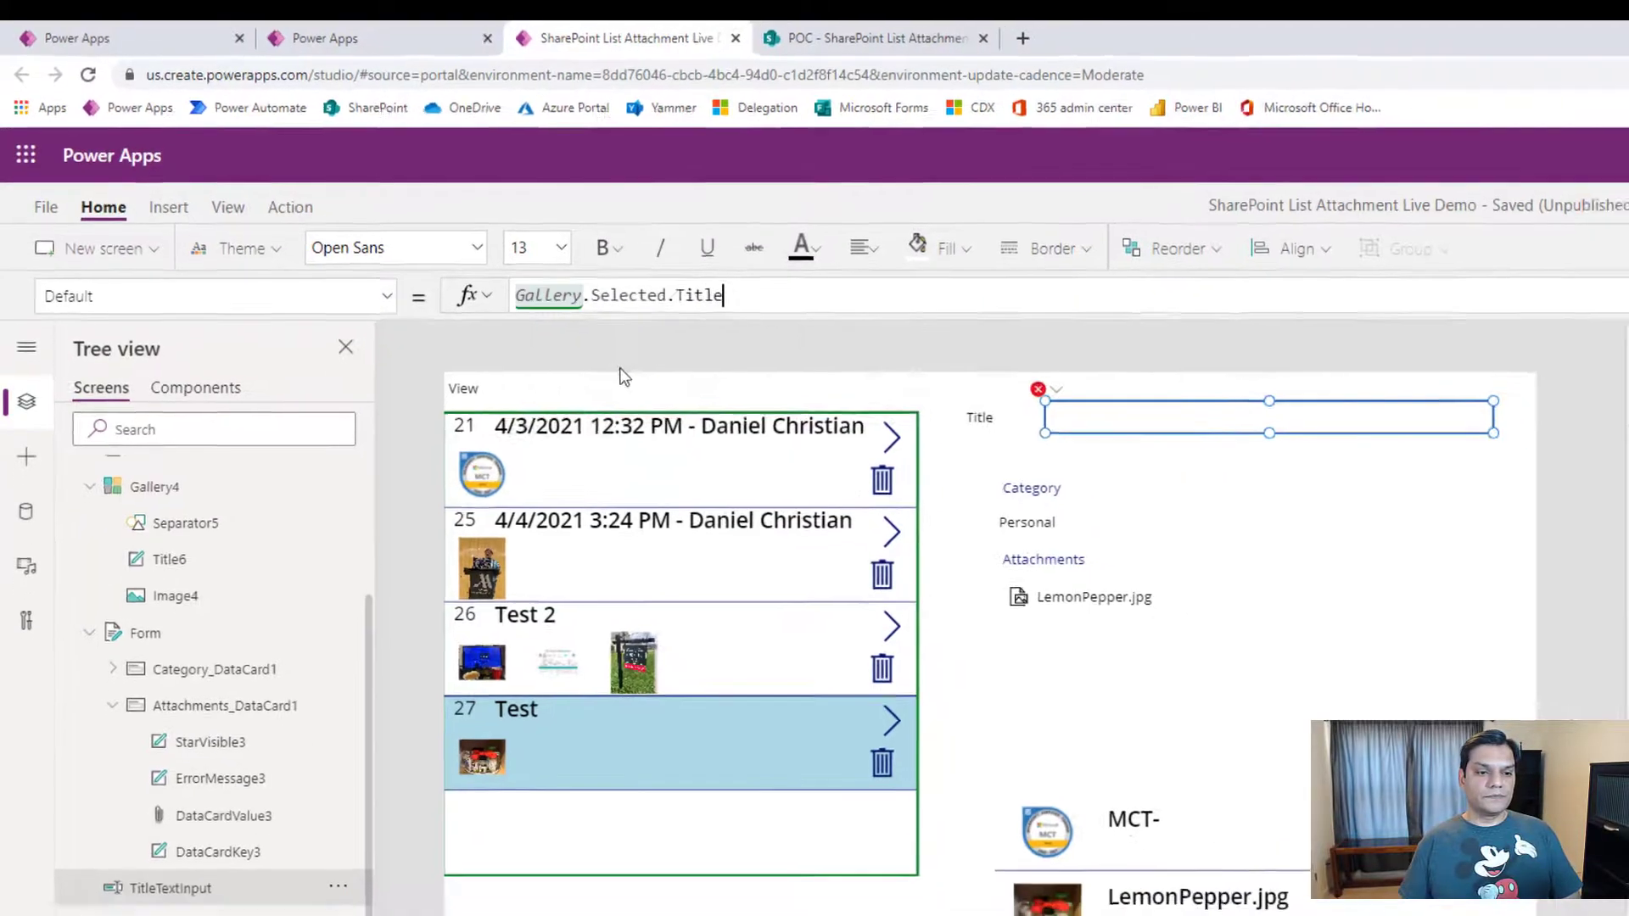
Preview the app, put the Test record with ID 27 in edit mode, attach Voted2020 (2).jpg from Pictures, and save the record.
click(1523, 170)
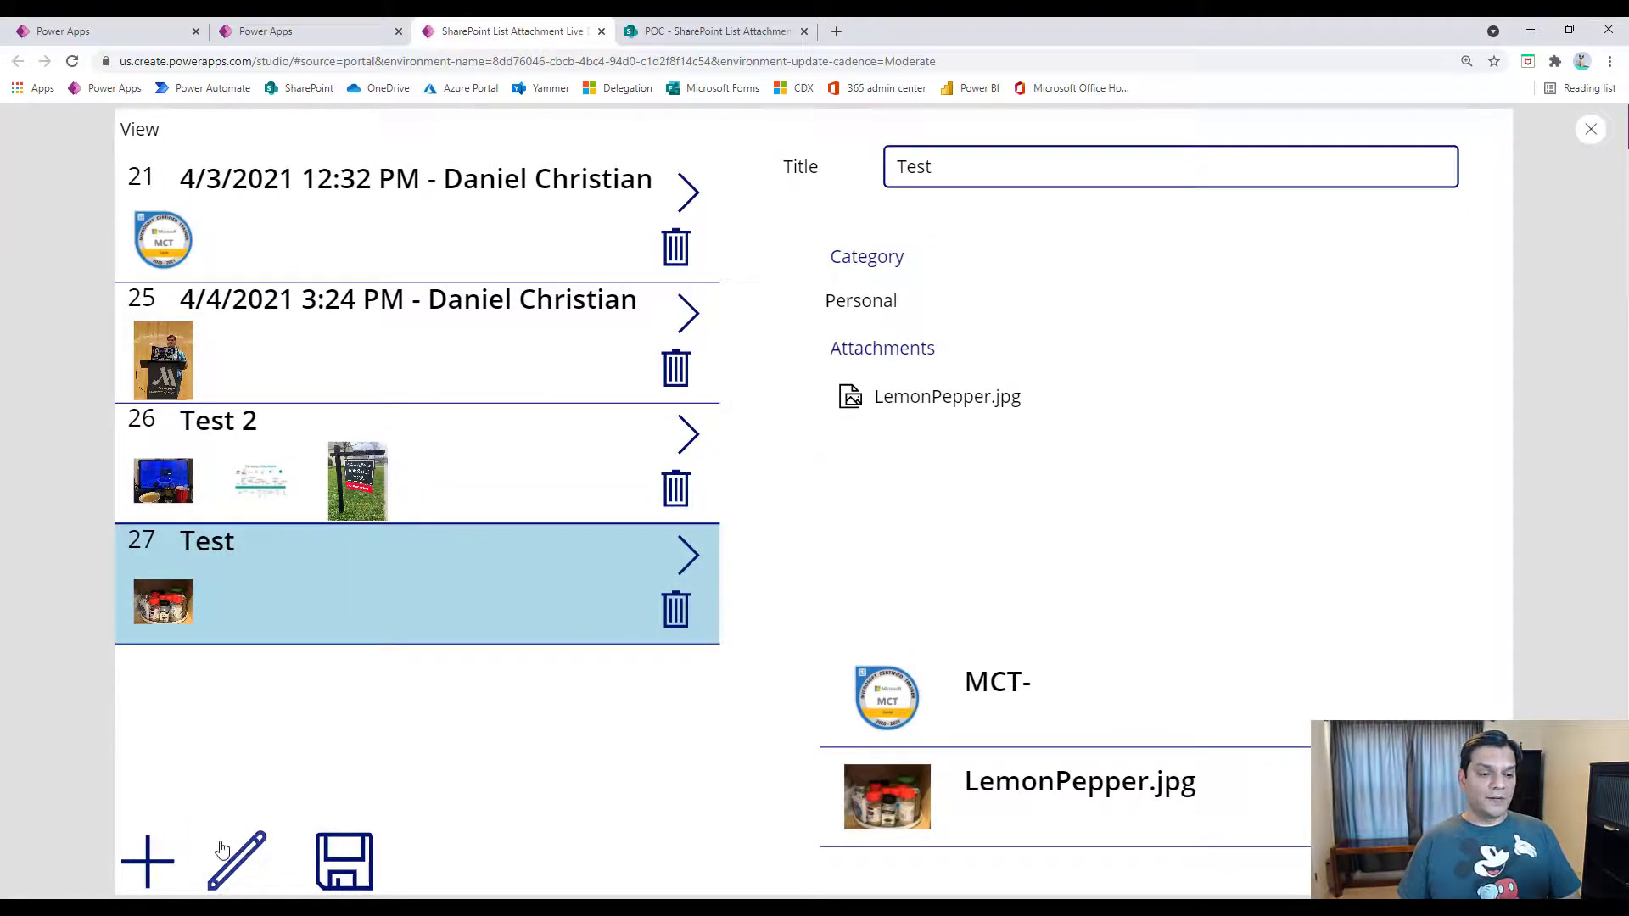
click(238, 861)
click(928, 463)
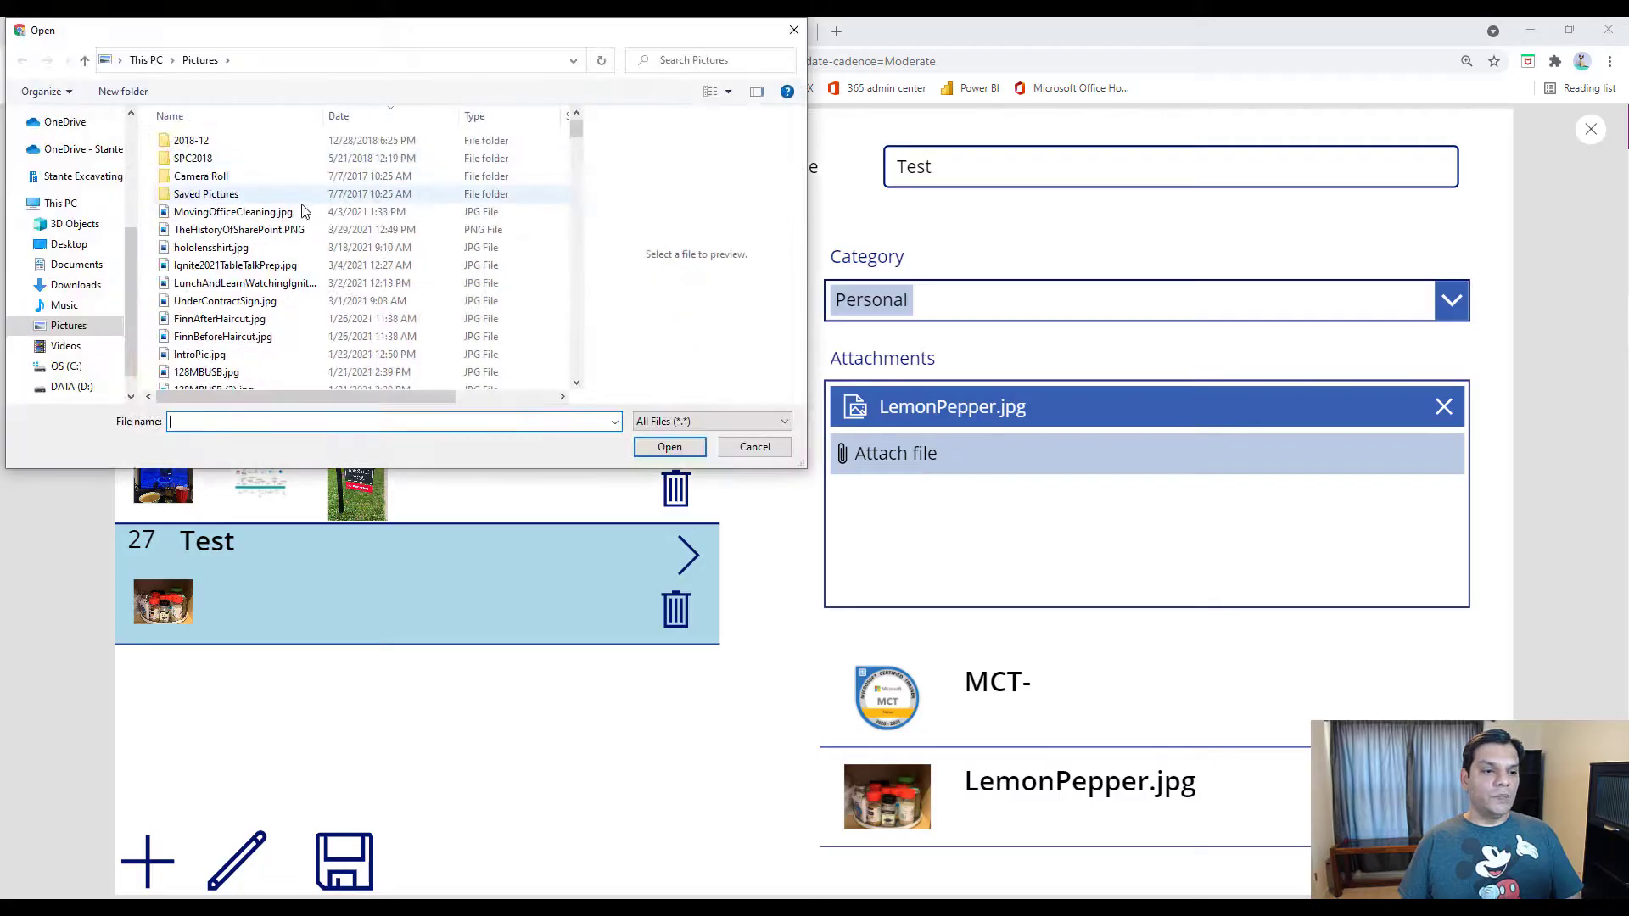
scroll(216, 347, down, 3)
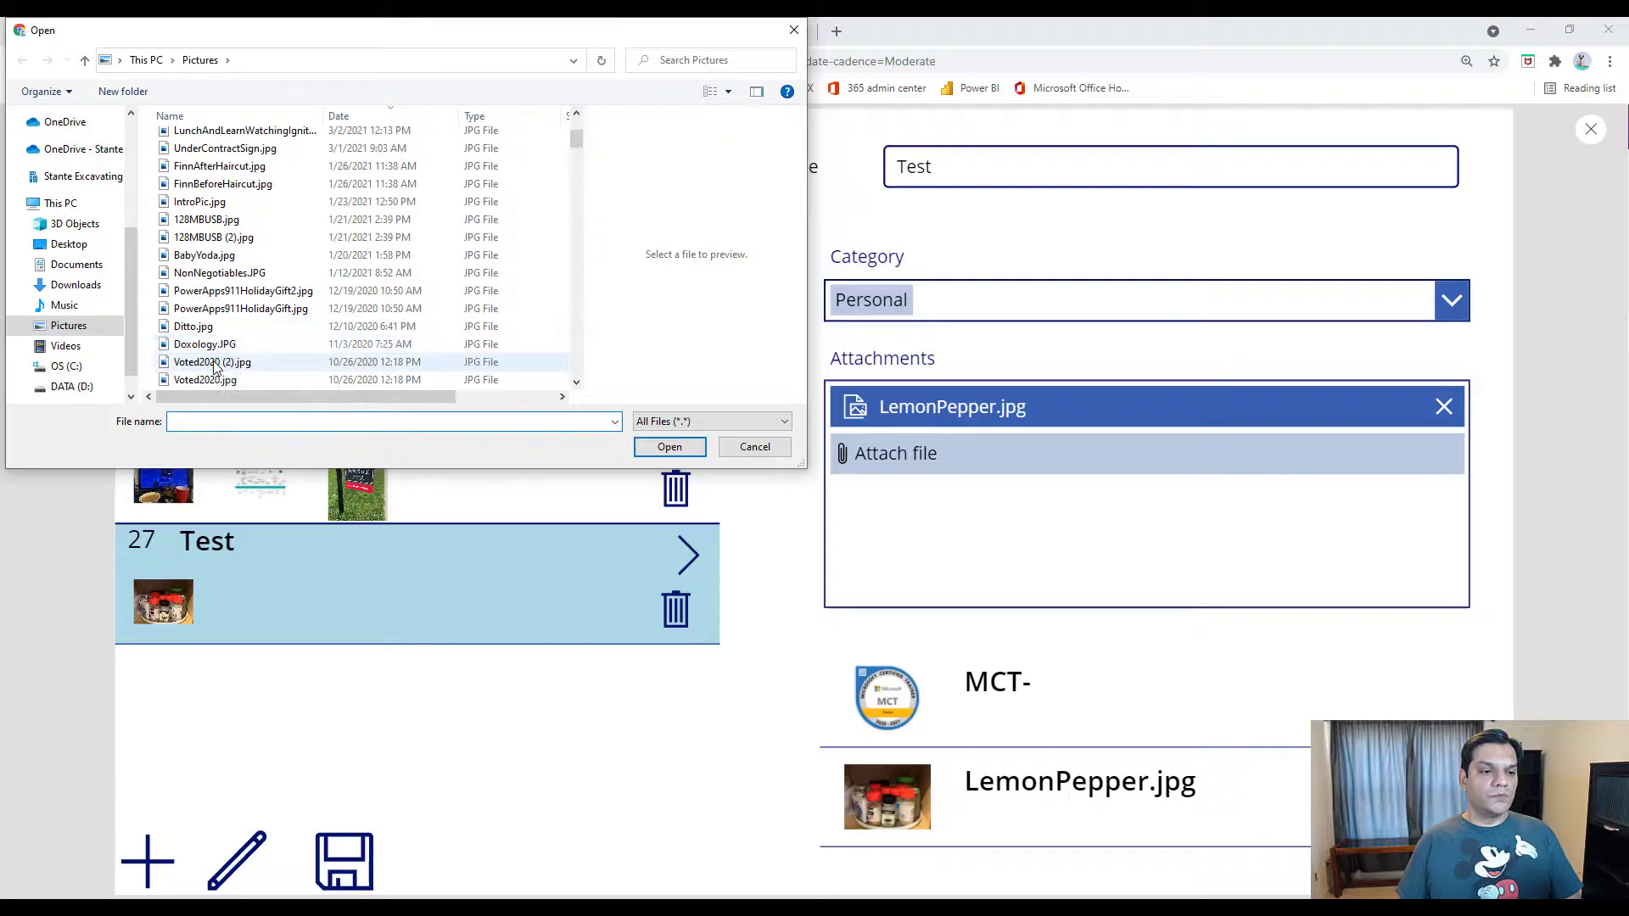
click(215, 362)
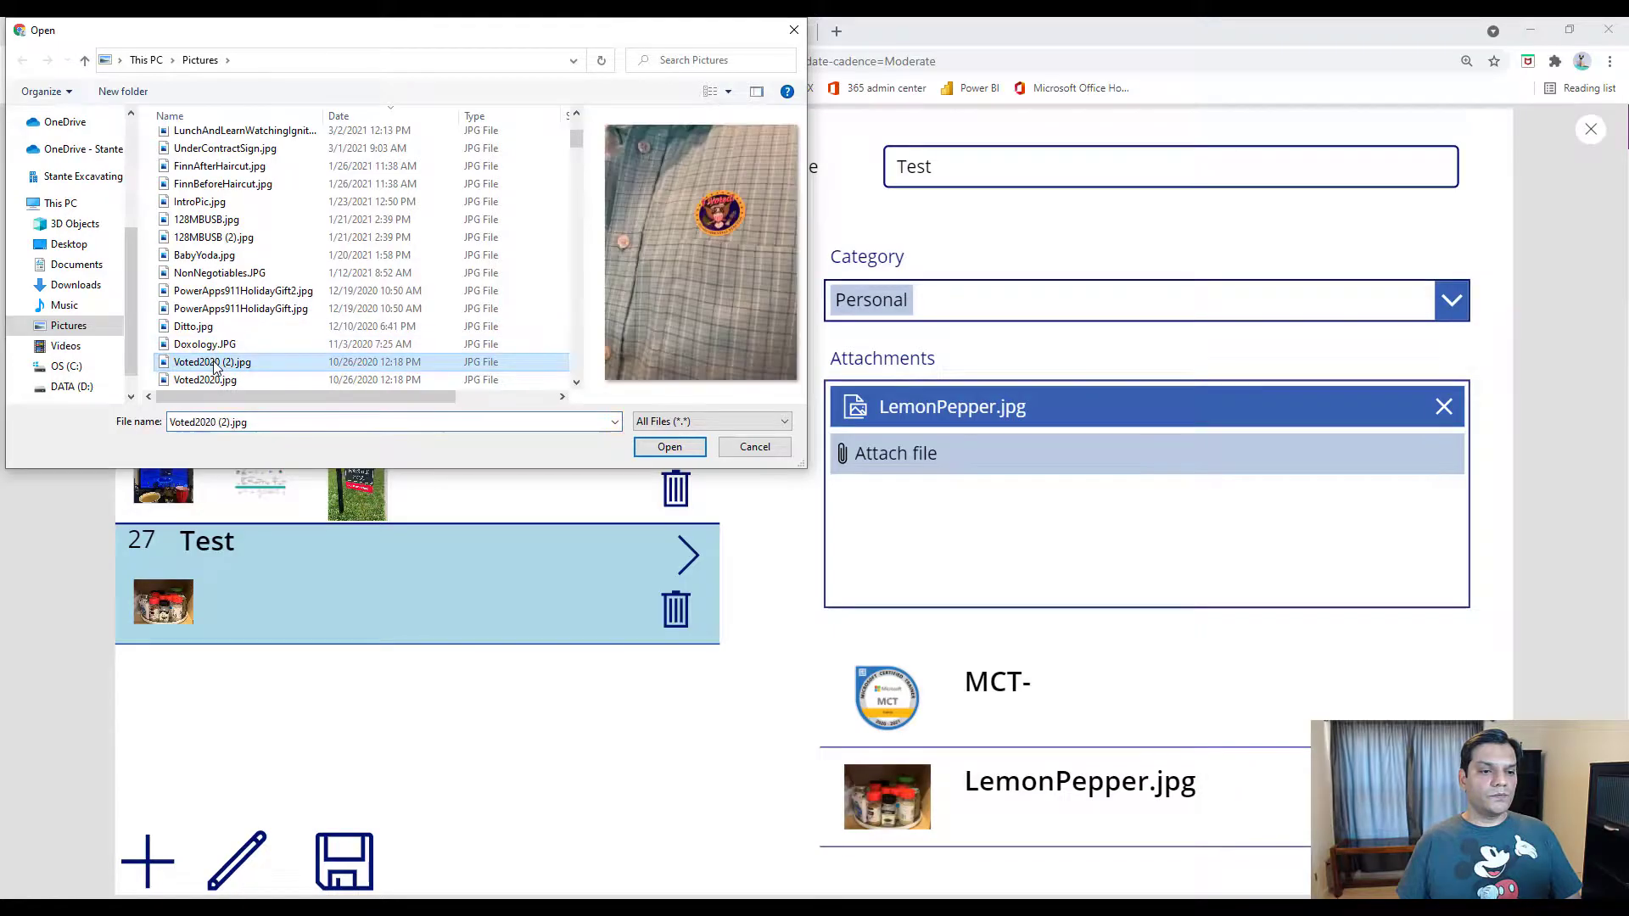
click(668, 448)
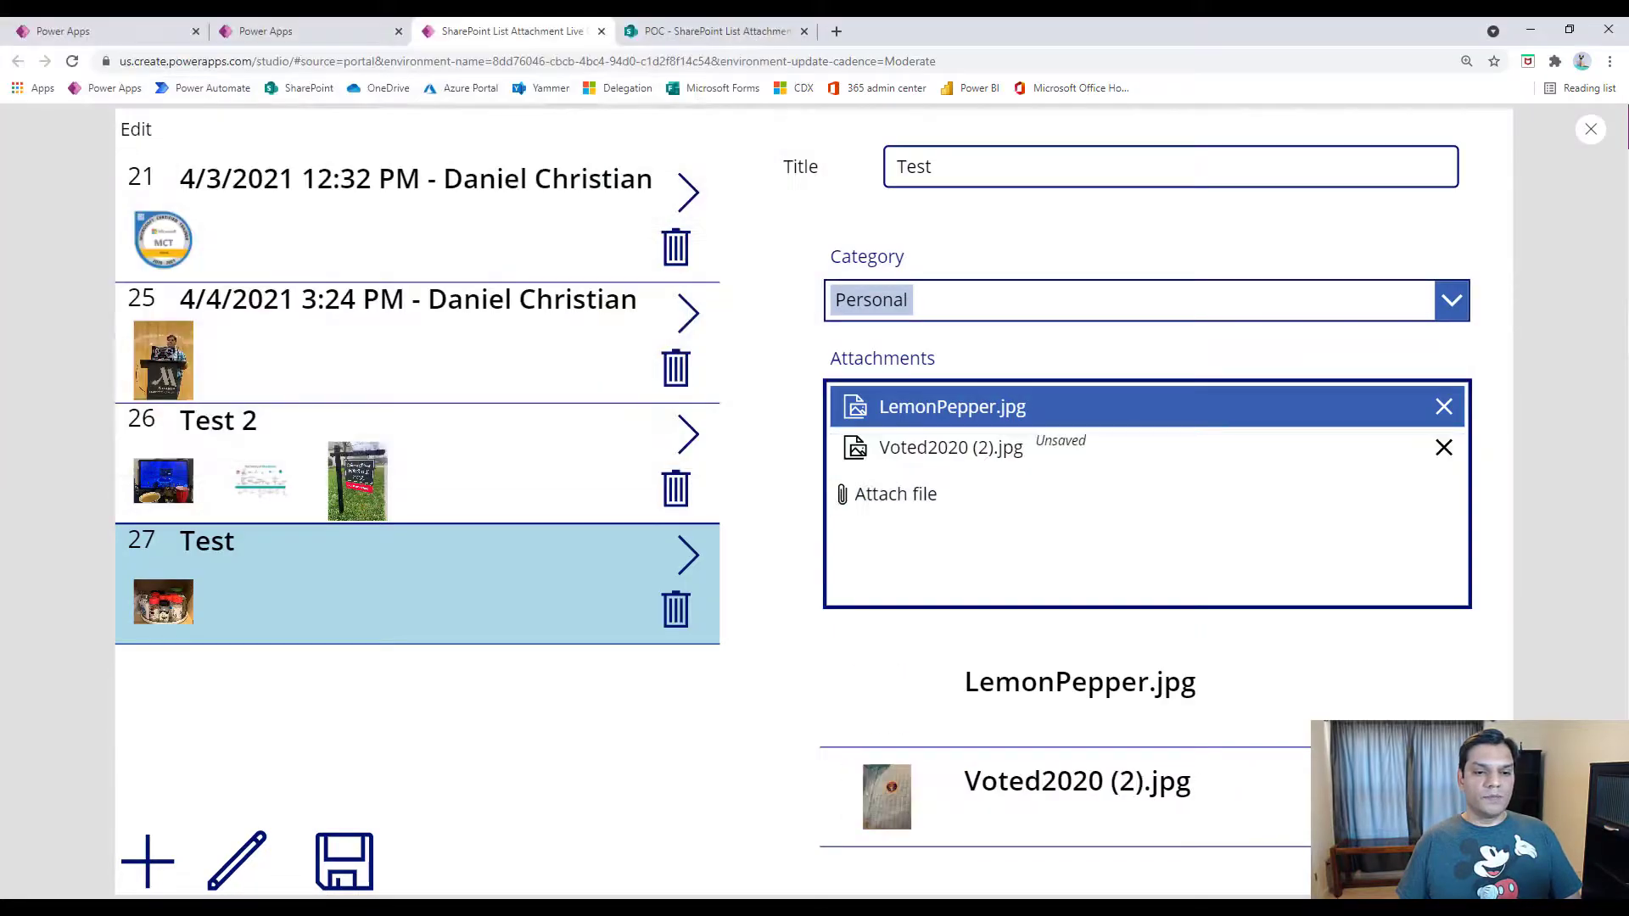
click(347, 867)
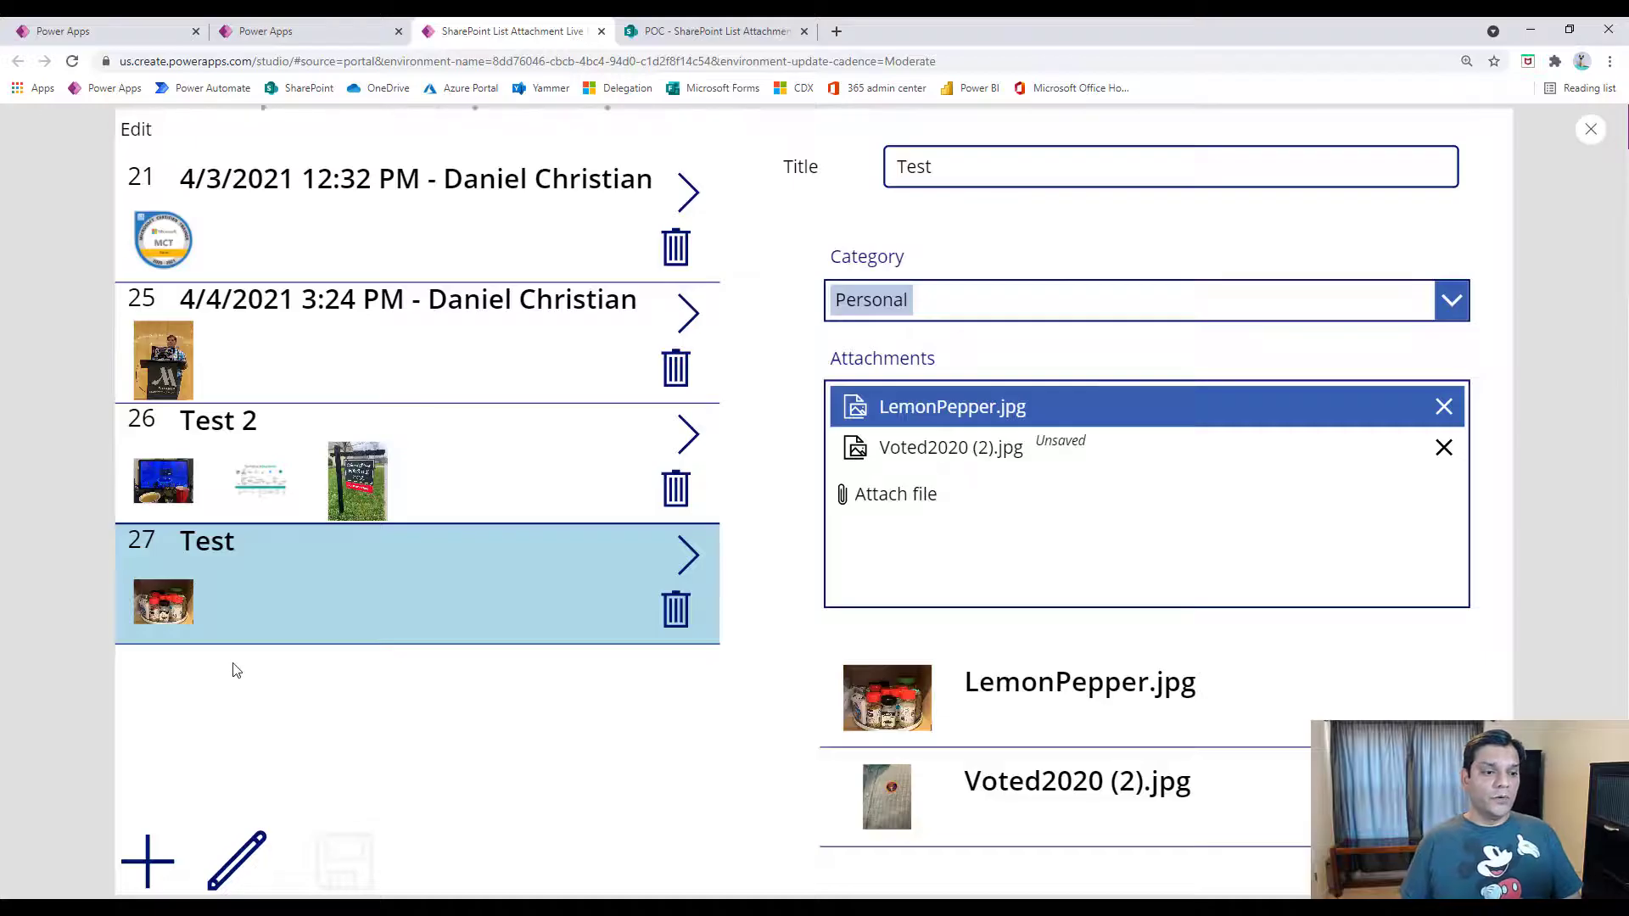